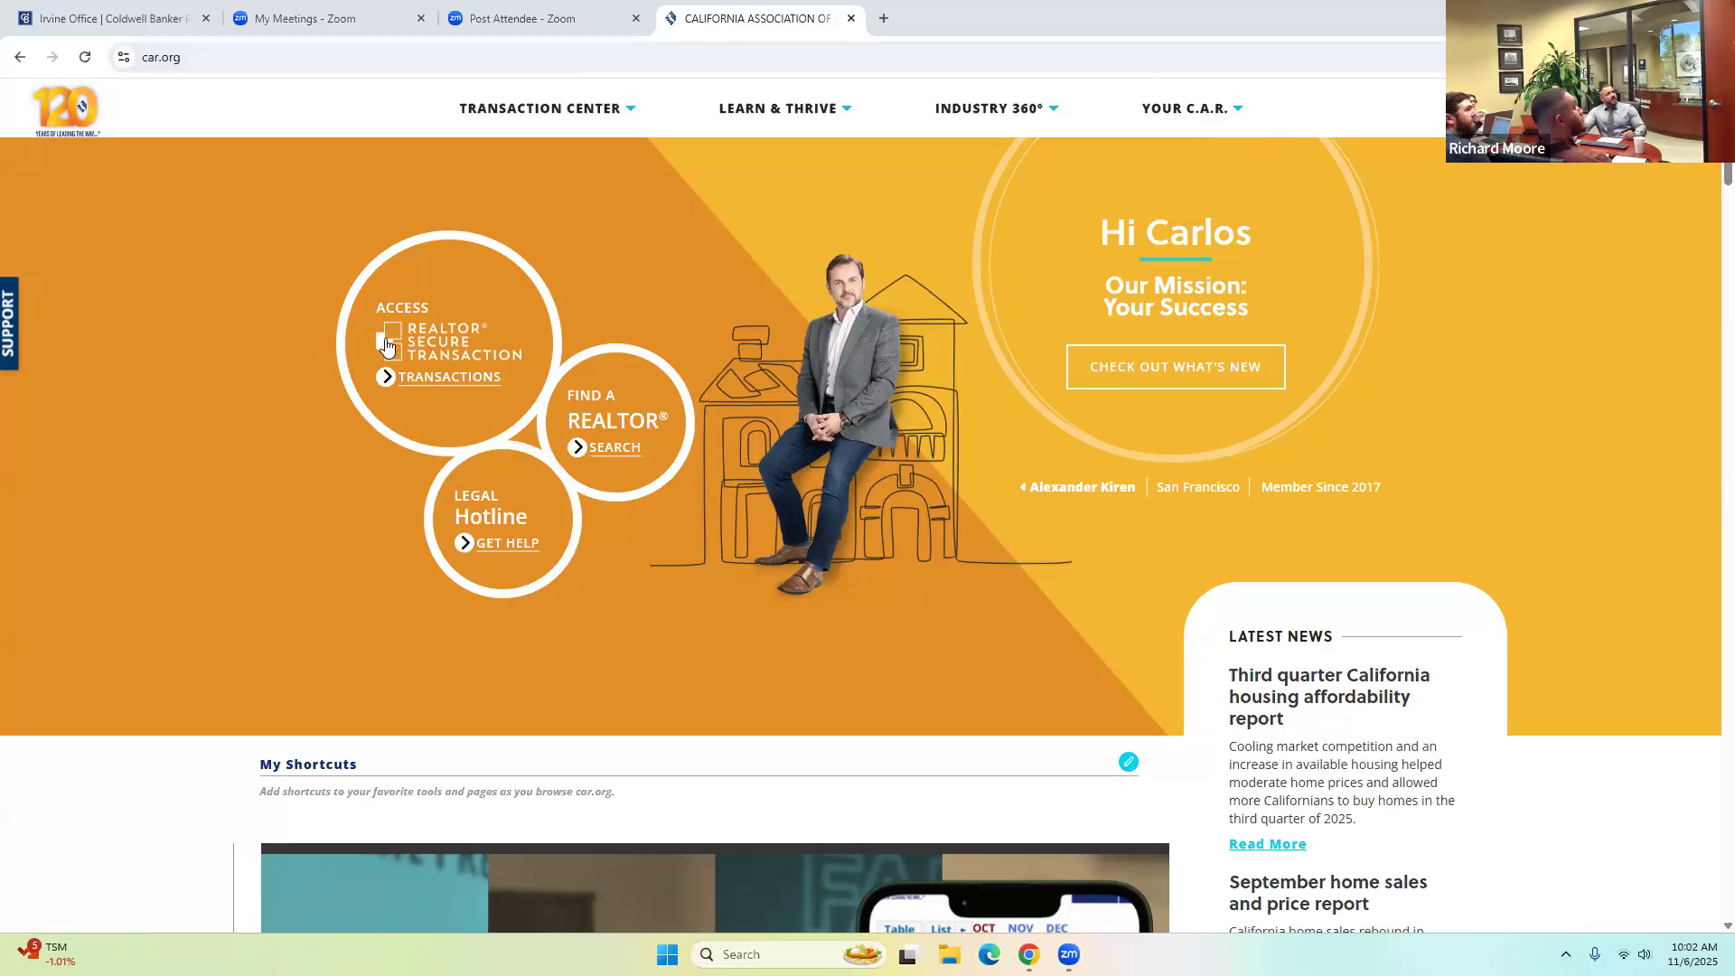
# Open the REALTOR Secure Transaction tools page on car.org, then switch to the Transactions (zipForm Edition) window.
pyautogui.click(444, 378)
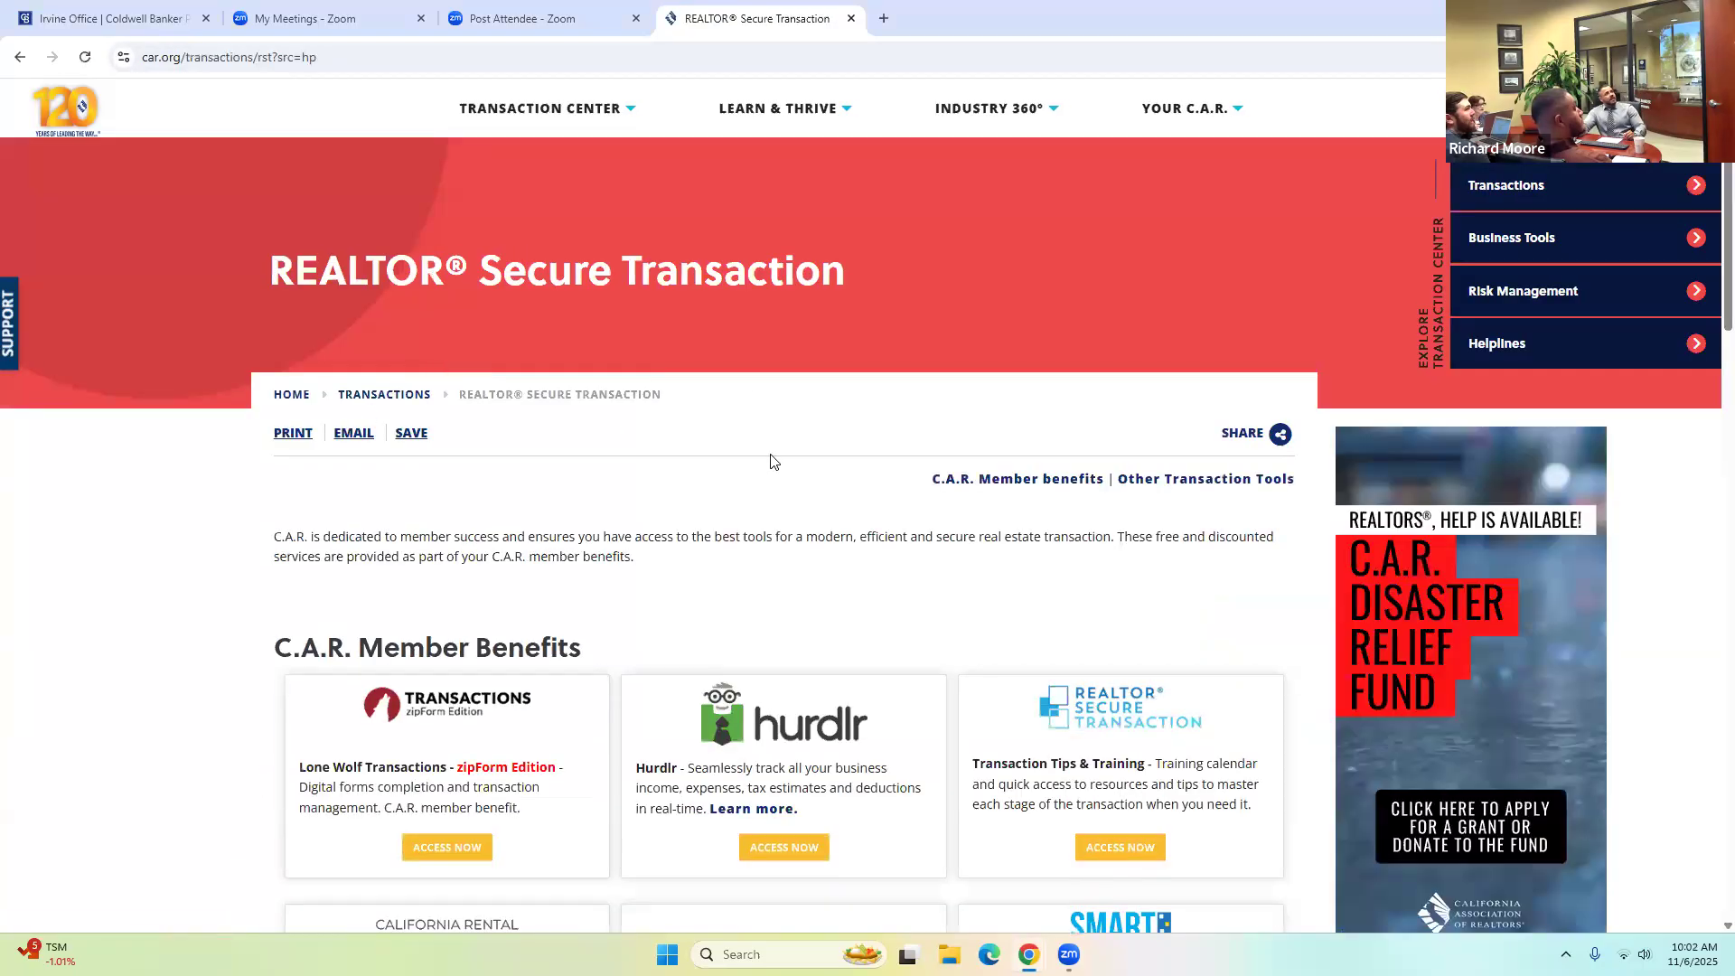
pyautogui.scroll(-2, 773, 461)
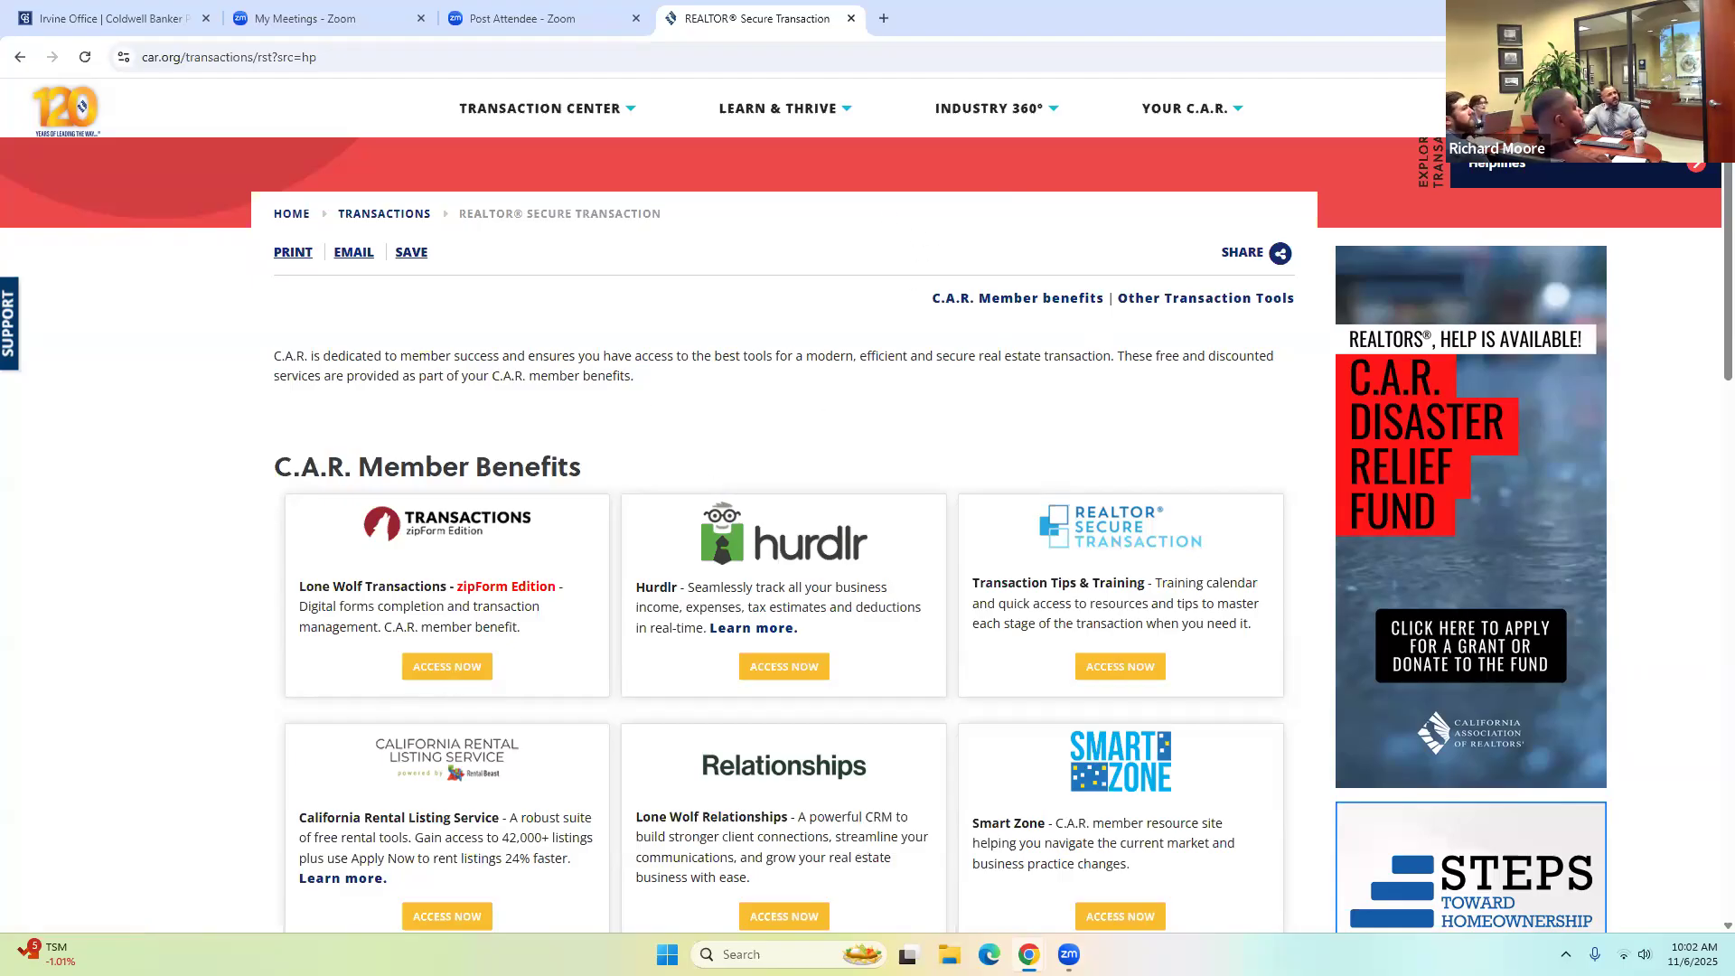
pyautogui.moveTo(1029, 954)
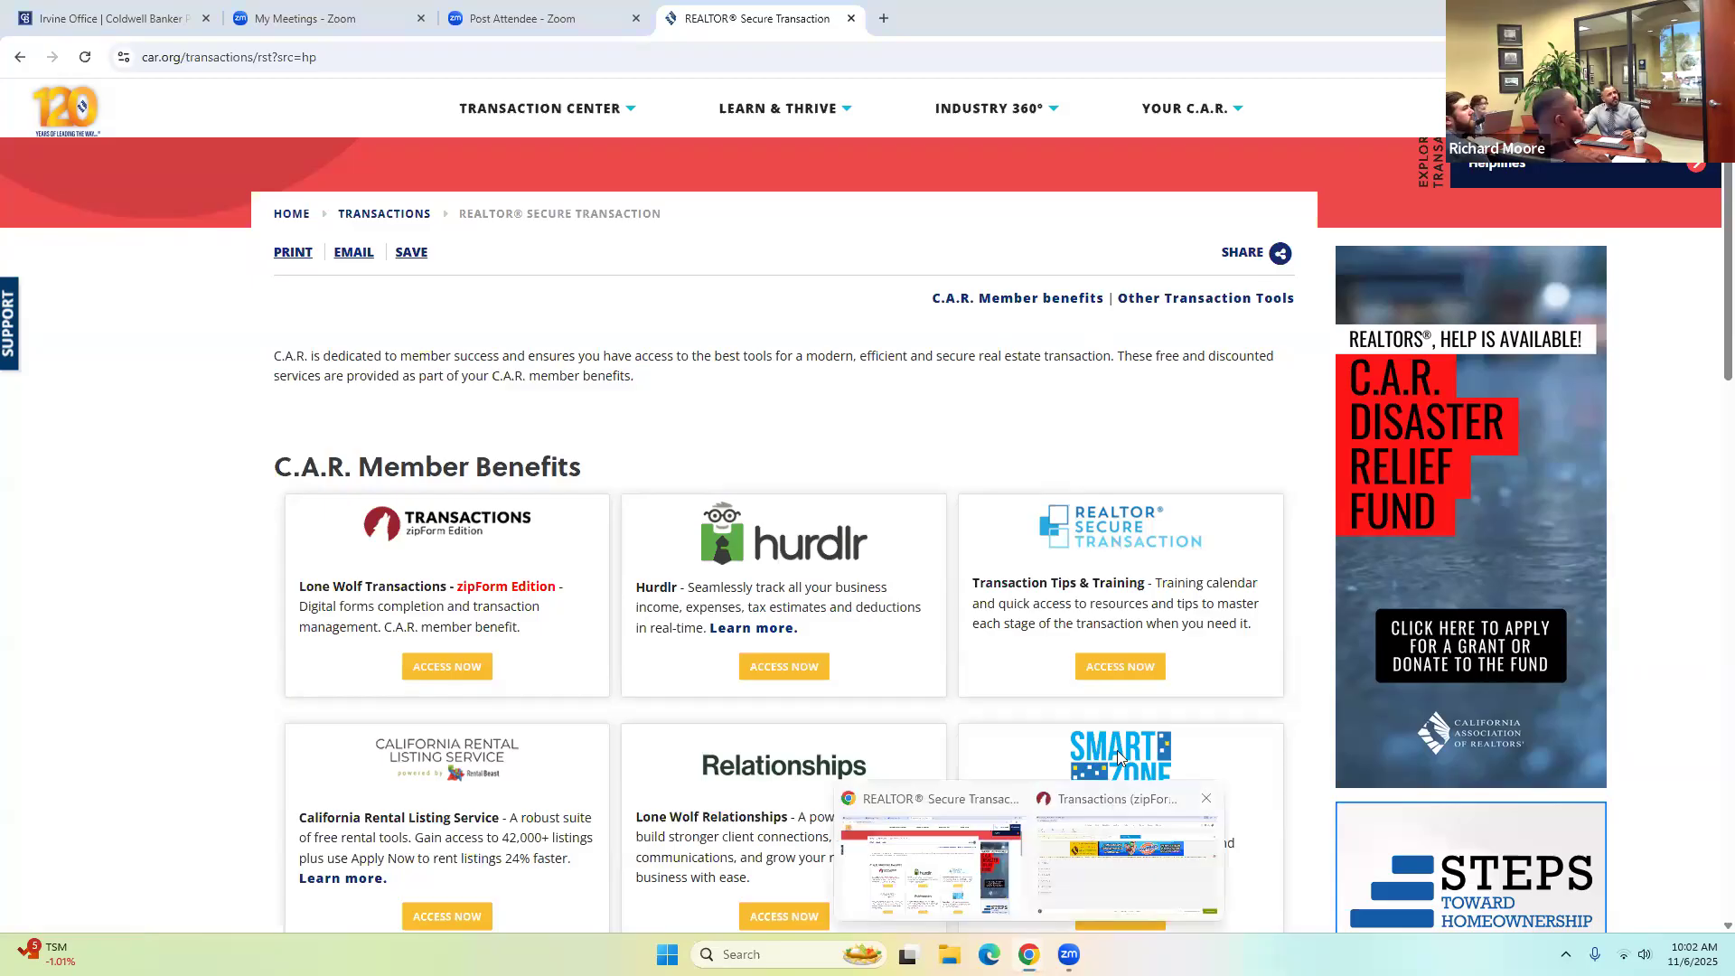
pyautogui.click(1121, 849)
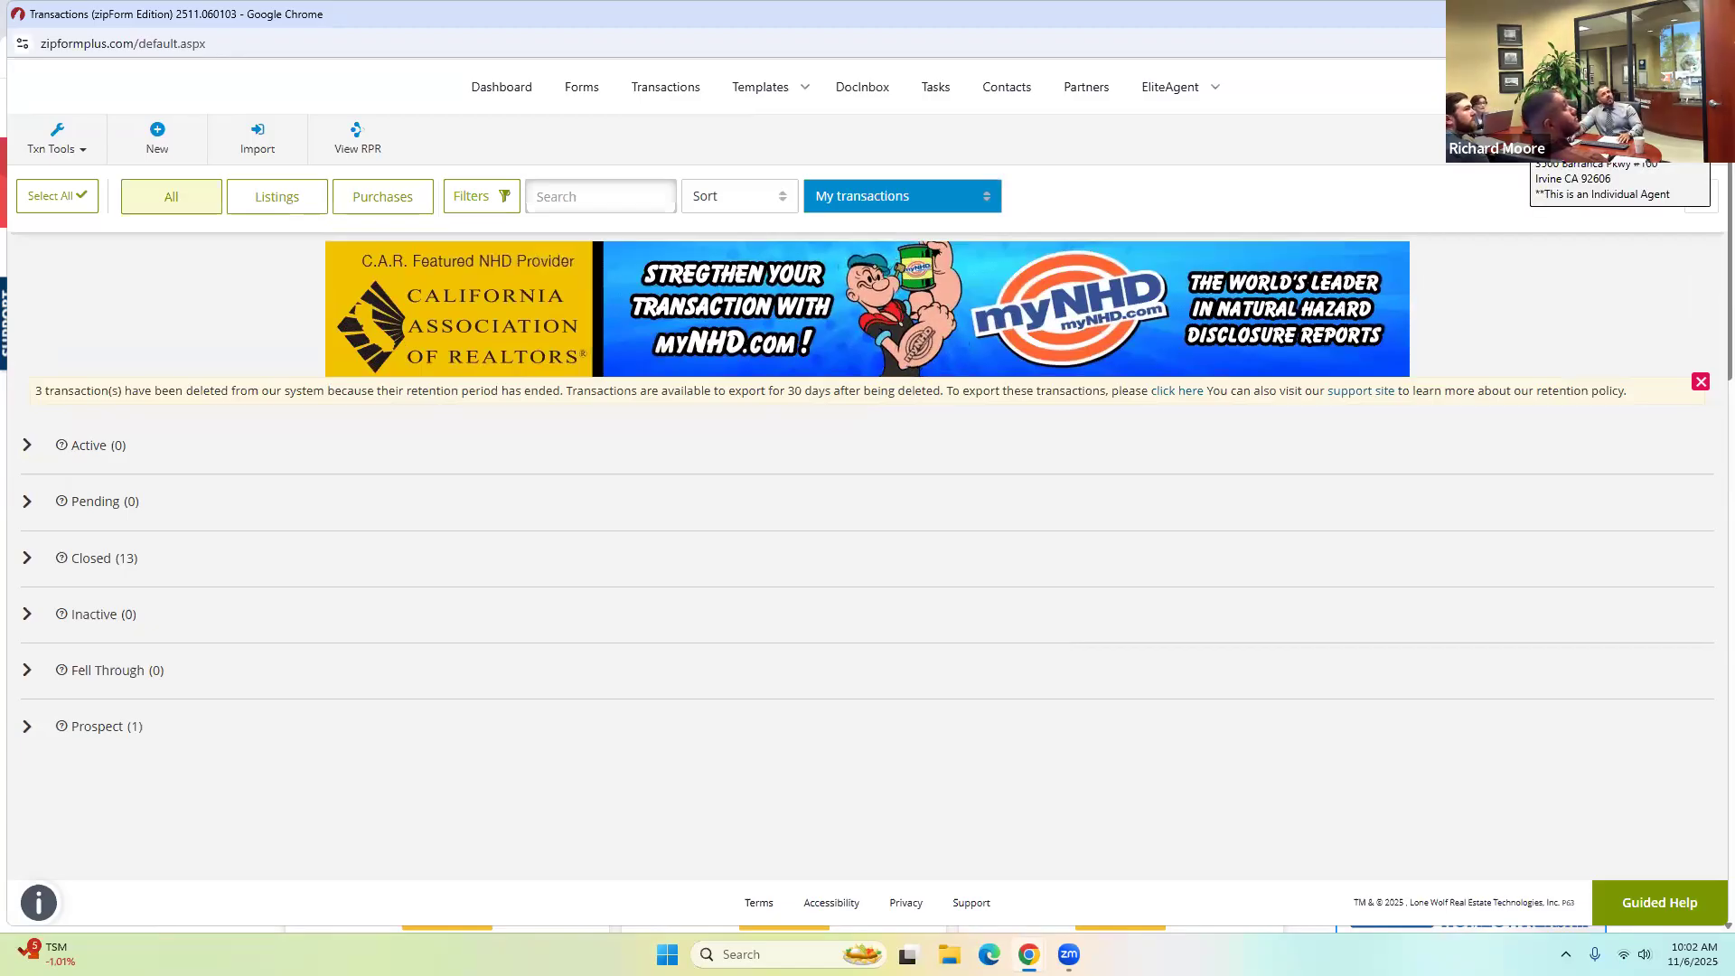
# Open the agent's profile page from the account menu and select the license number field.
pyautogui.click(1536, 88)
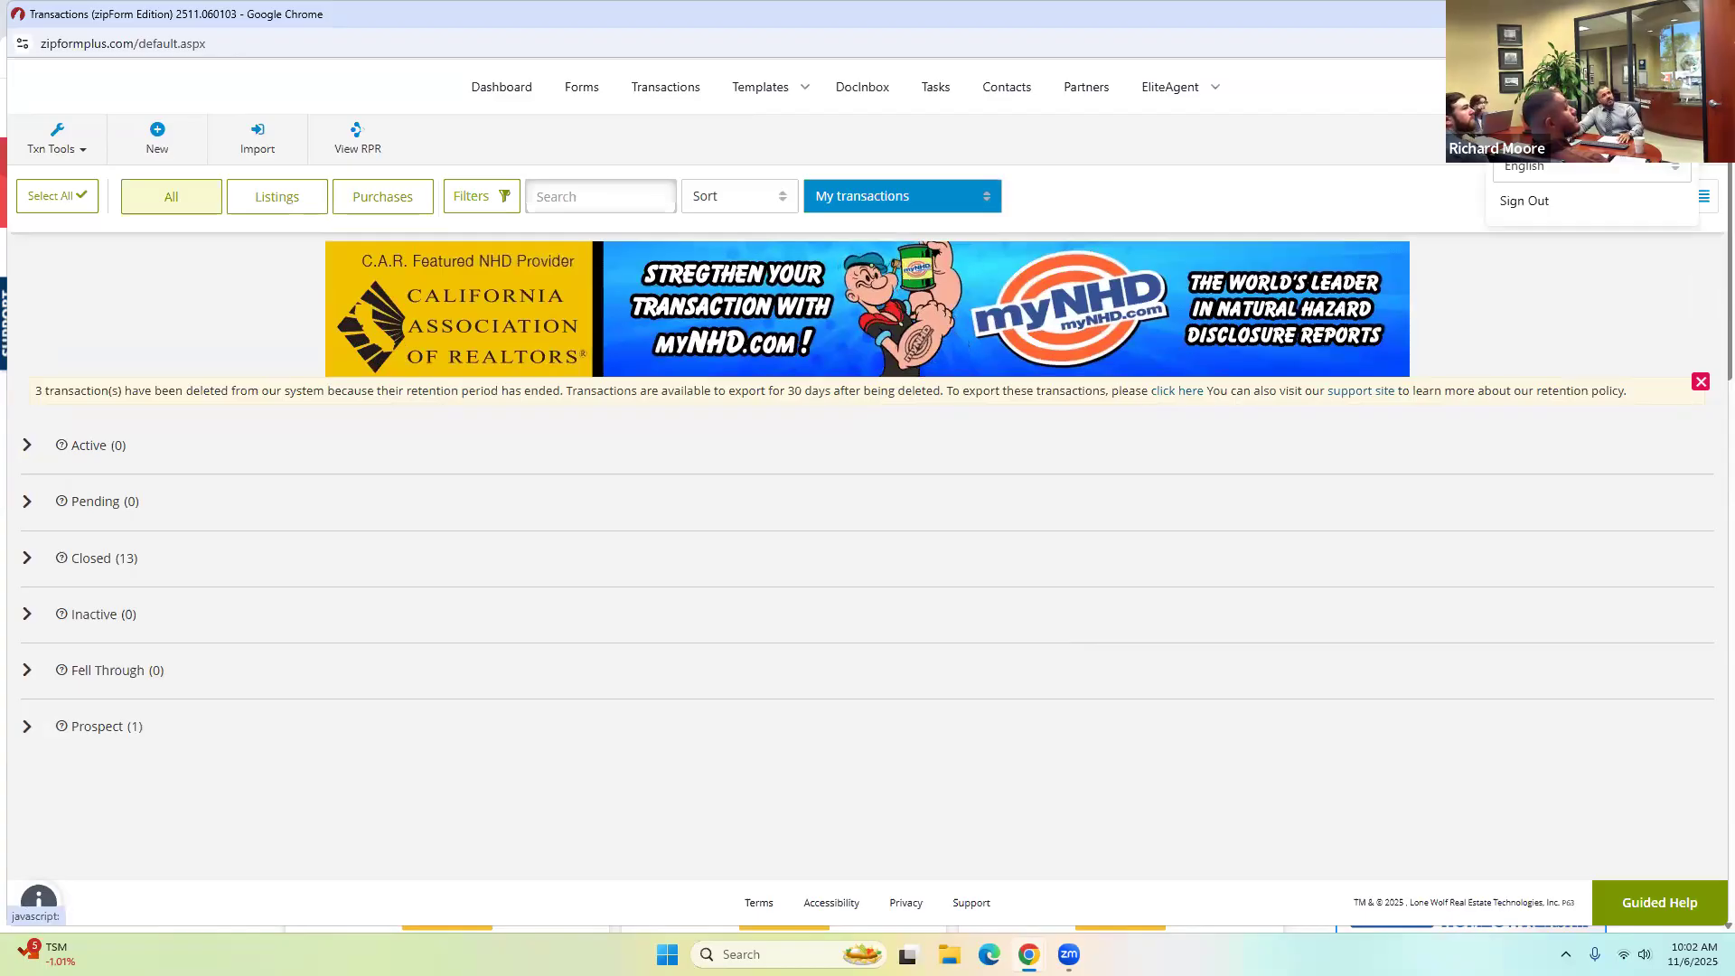
pyautogui.click(1520, 131)
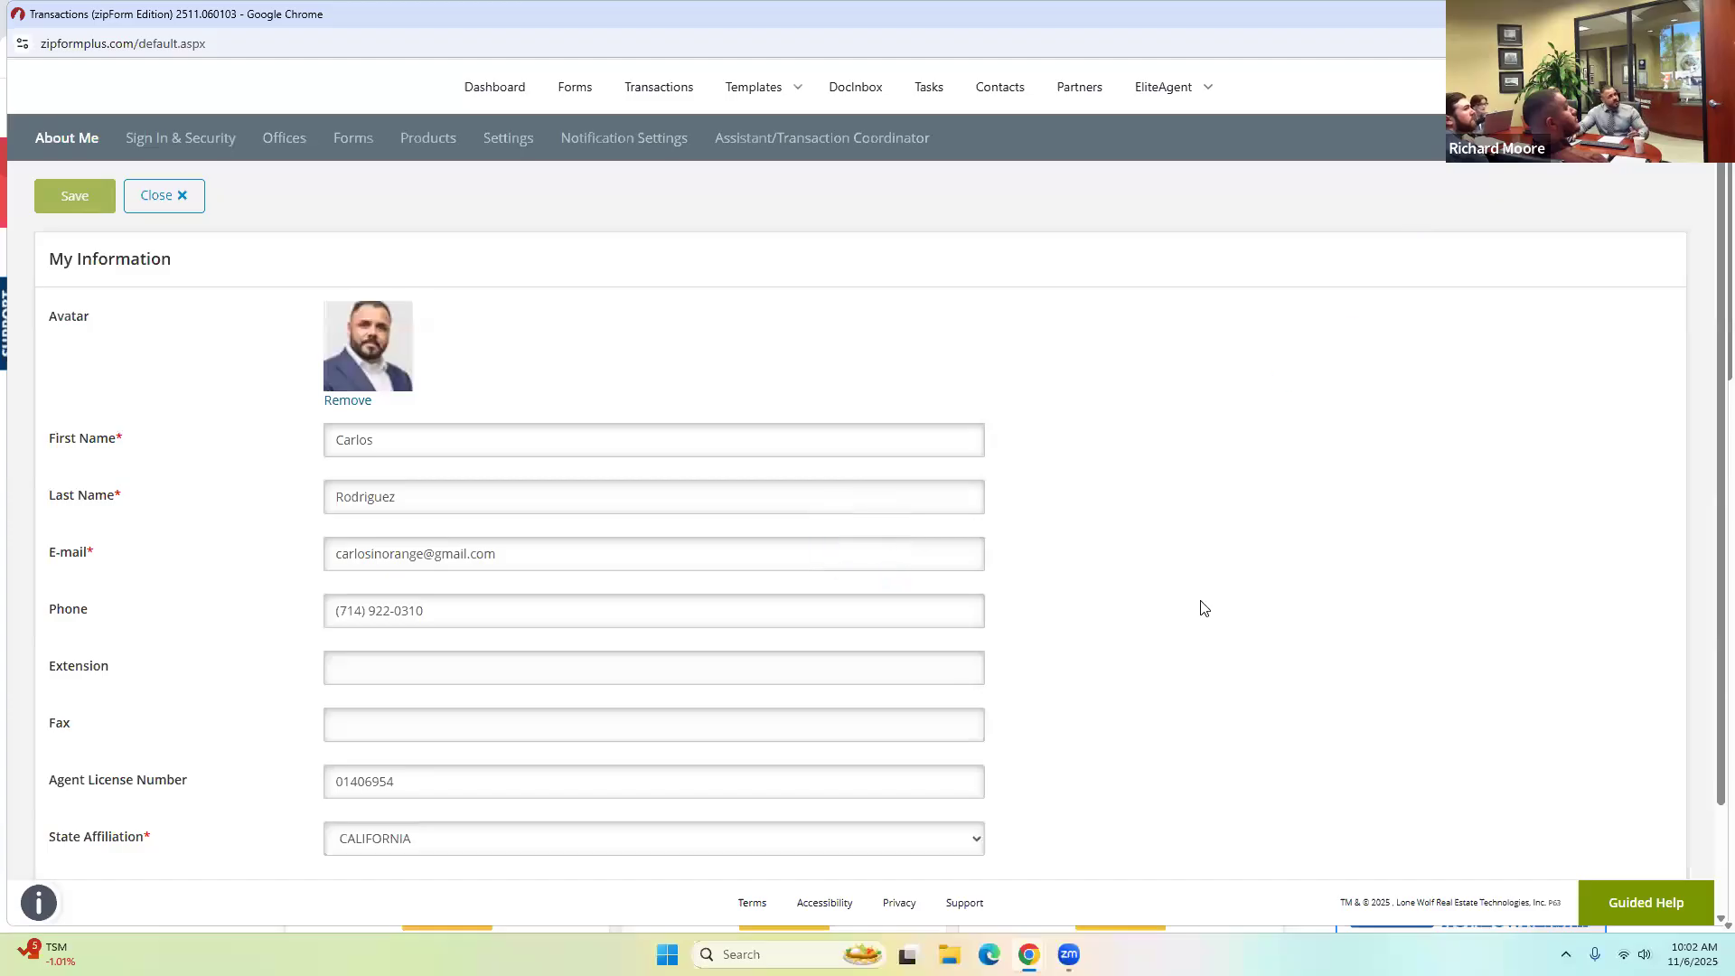
pyautogui.scroll(-1, 345, 651)
pyautogui.scroll(-1, 346, 651)
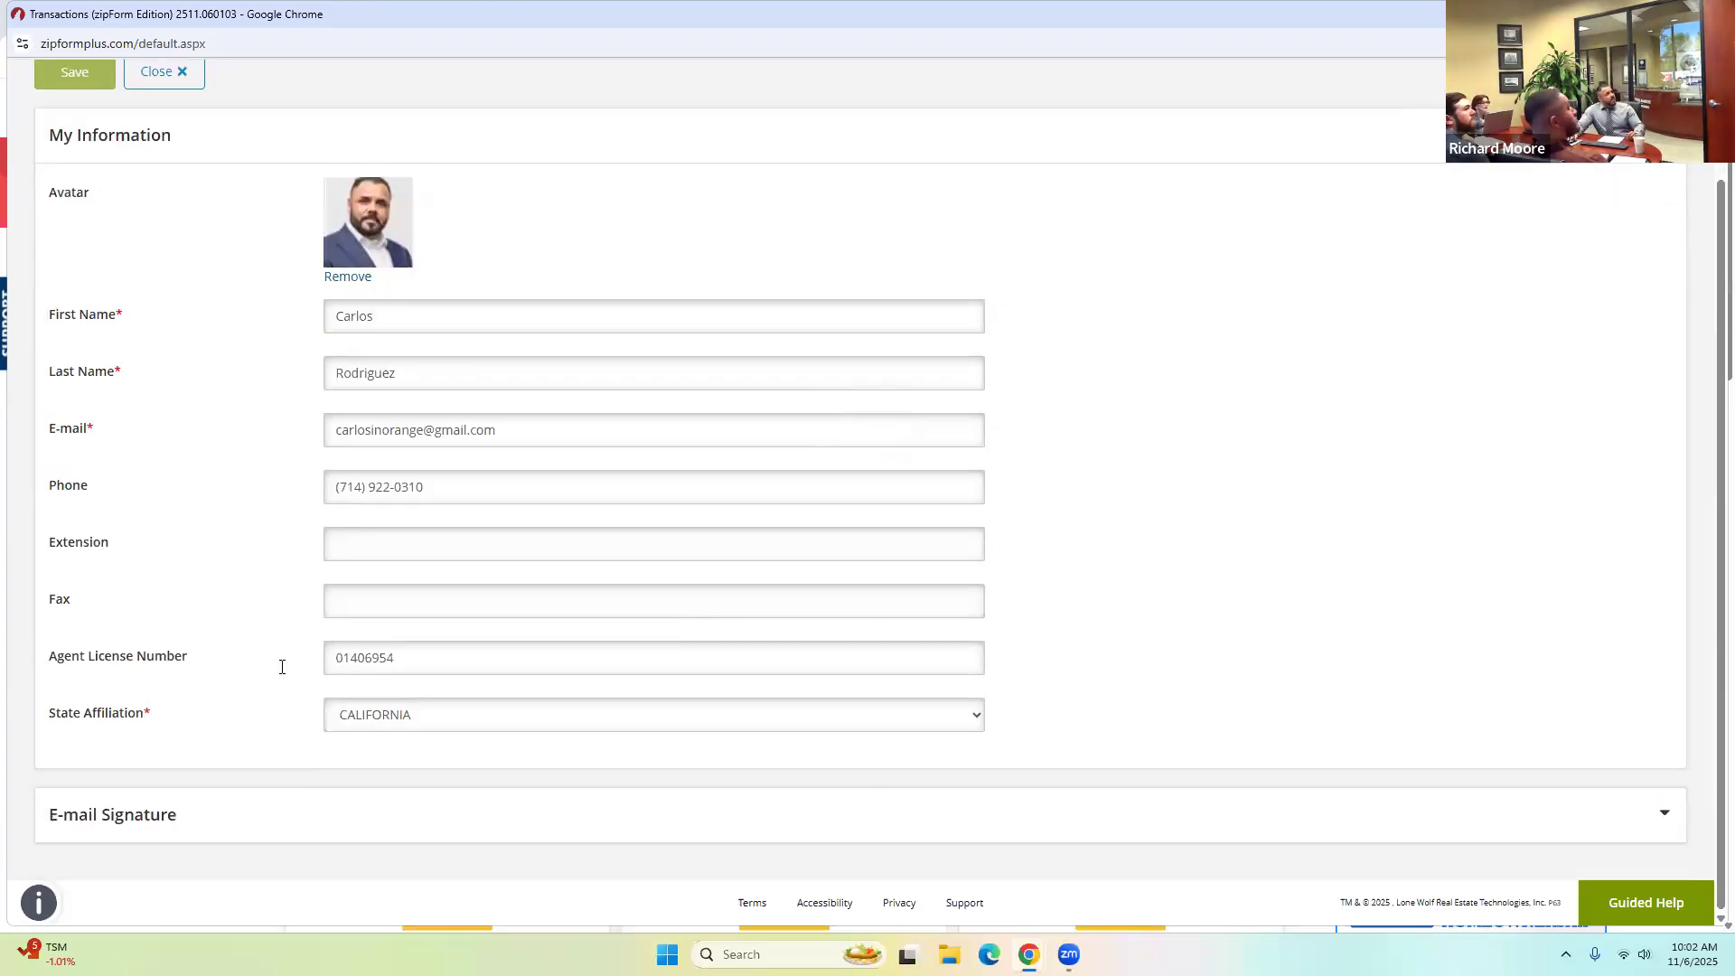
pyautogui.moveTo(432, 660); pyautogui.dragTo(304, 665)
pyautogui.click(423, 665)
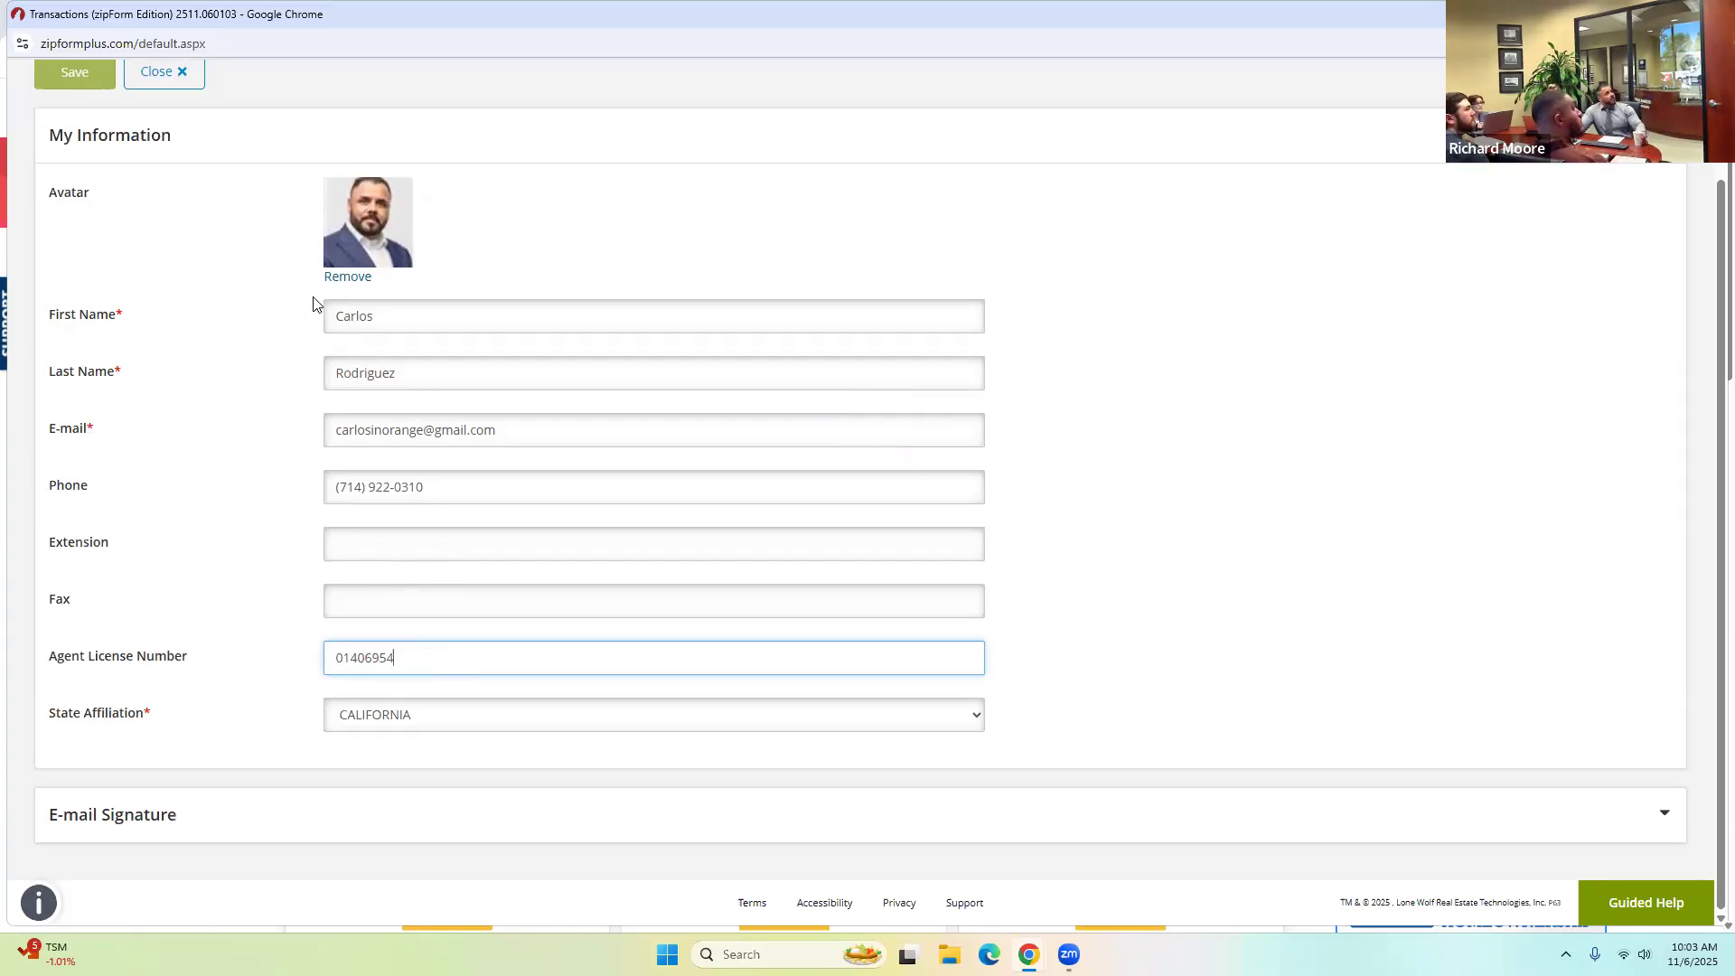
# Save the profile details and go to the account Settings section.
pyautogui.click(90, 78)
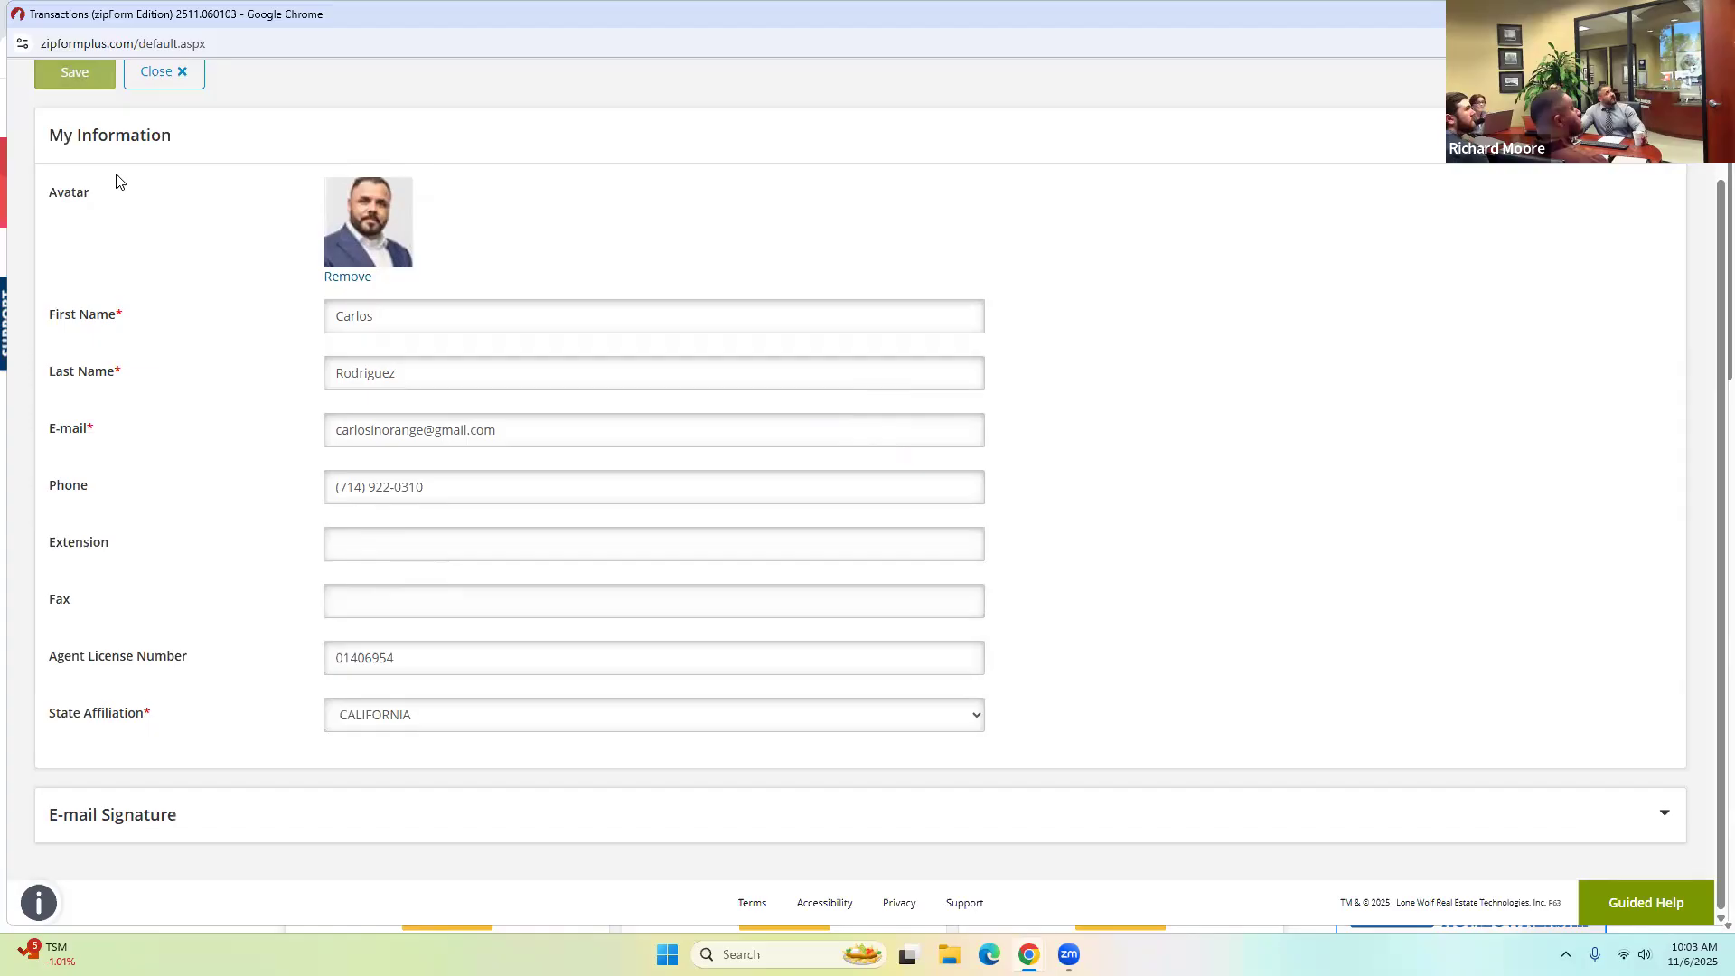
pyautogui.scroll(2, 118, 199)
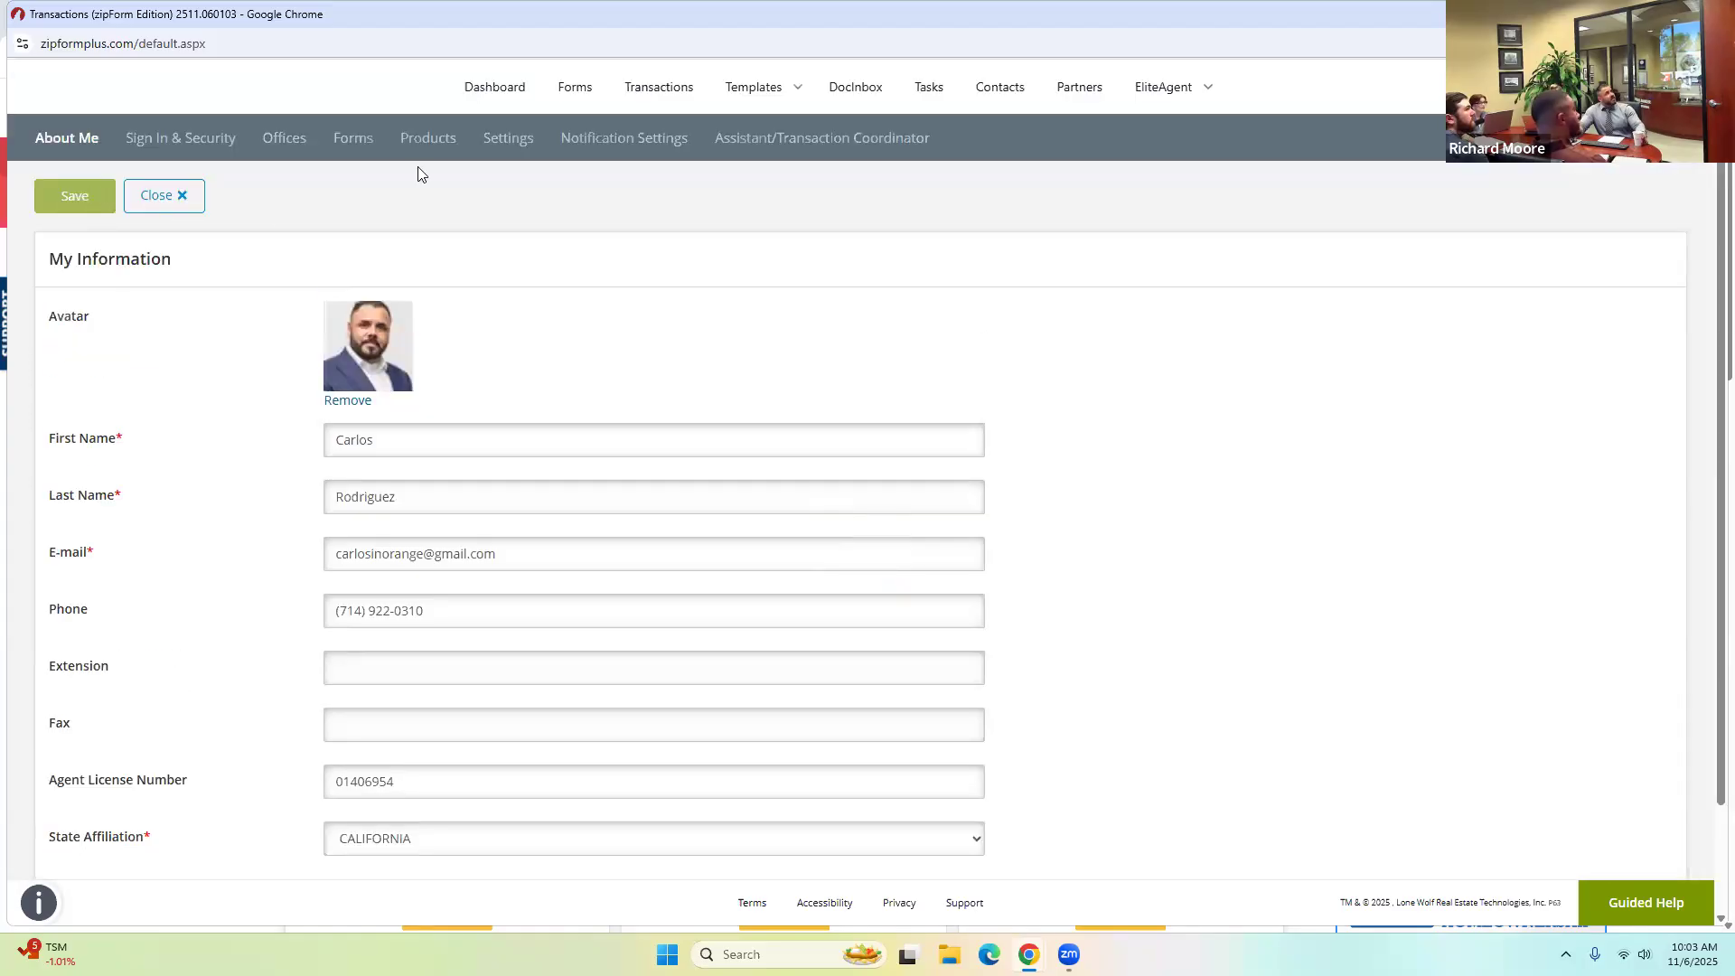
pyautogui.click(503, 146)
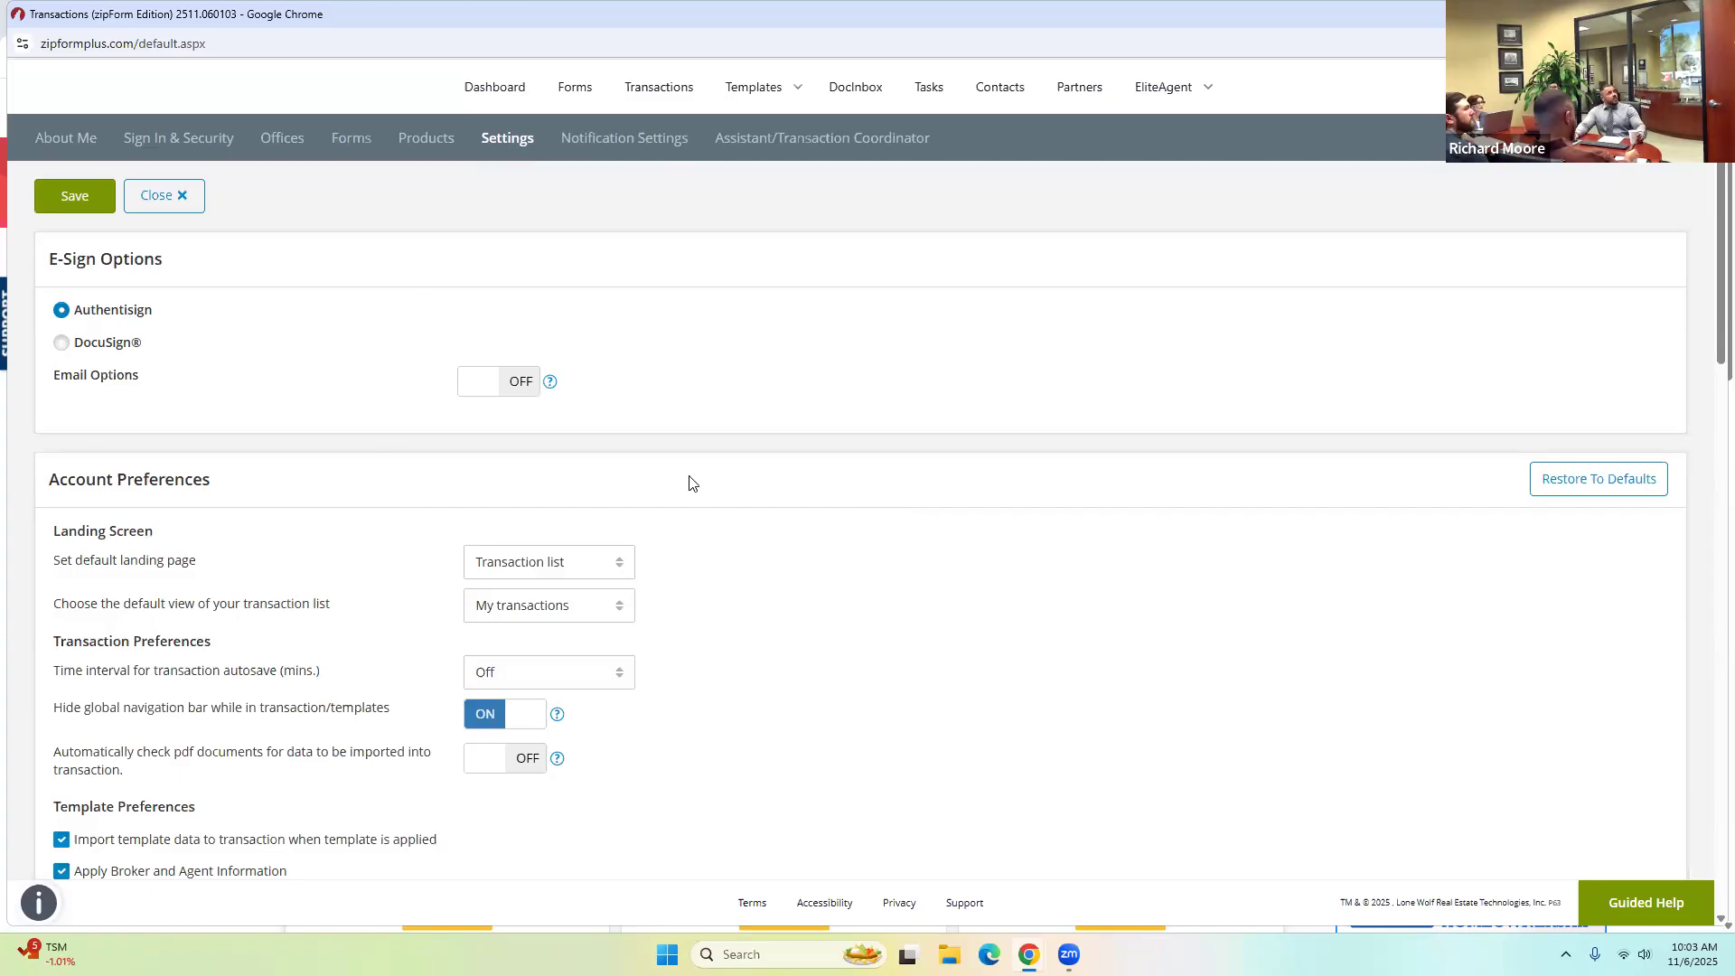
# Toggle an account preference on the Settings page.
pyautogui.scroll(-3, 359, 605)
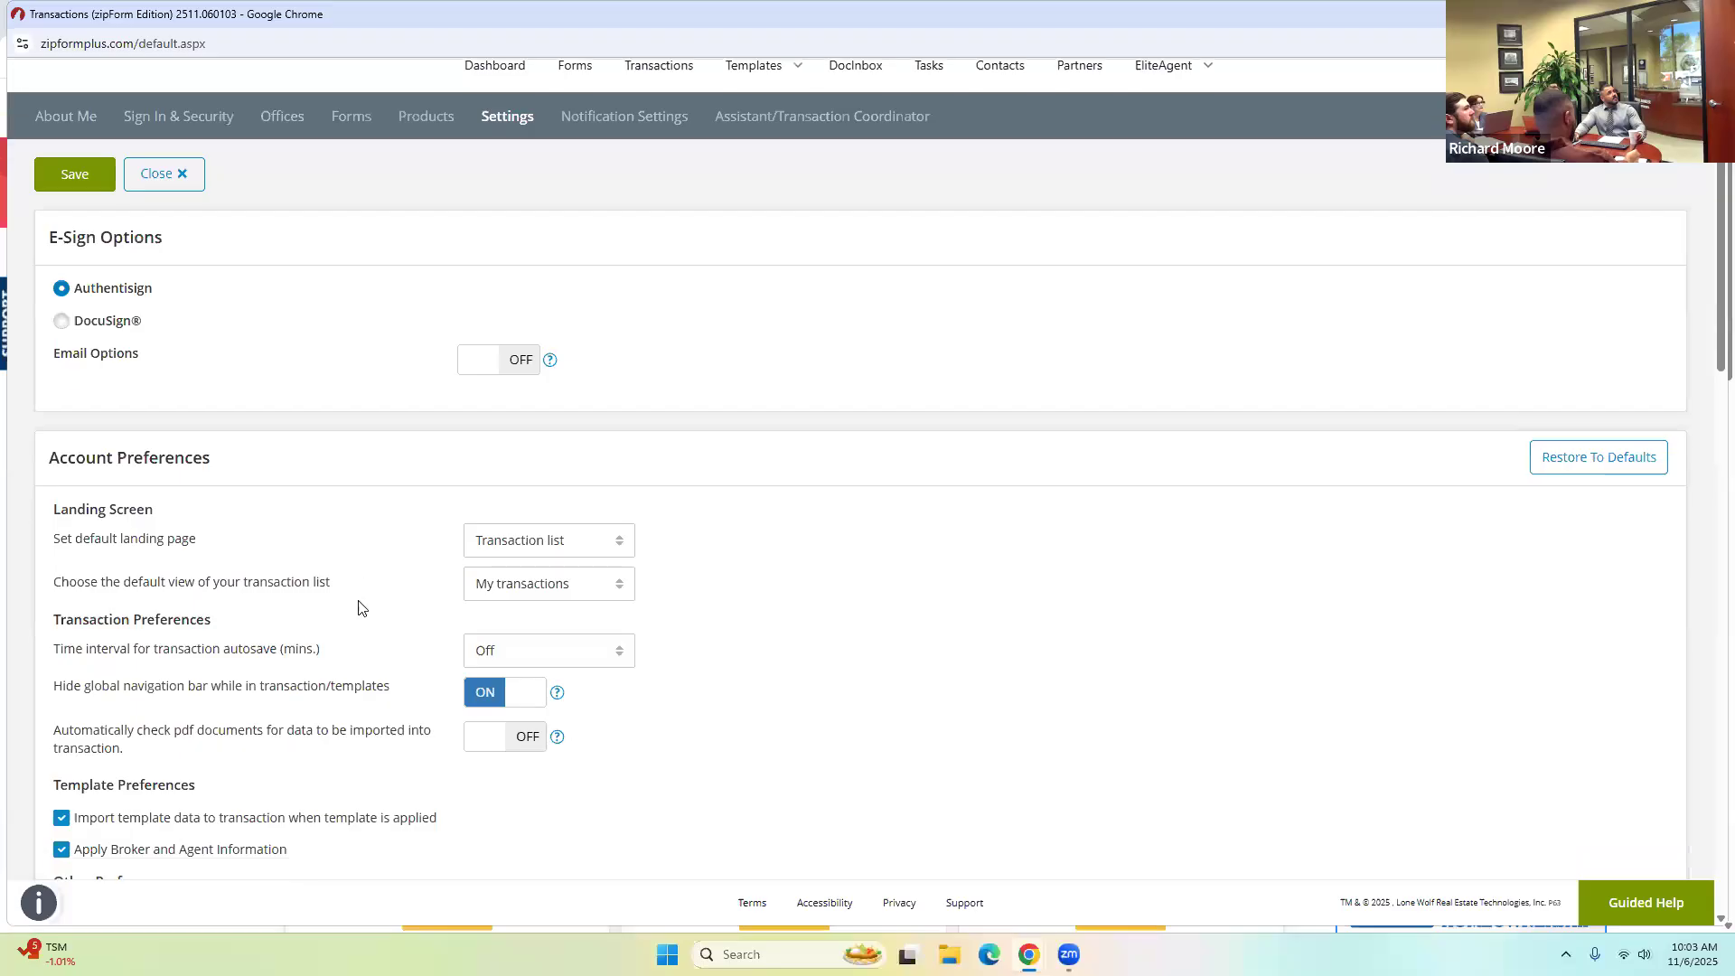
pyautogui.scroll(-2, 362, 606)
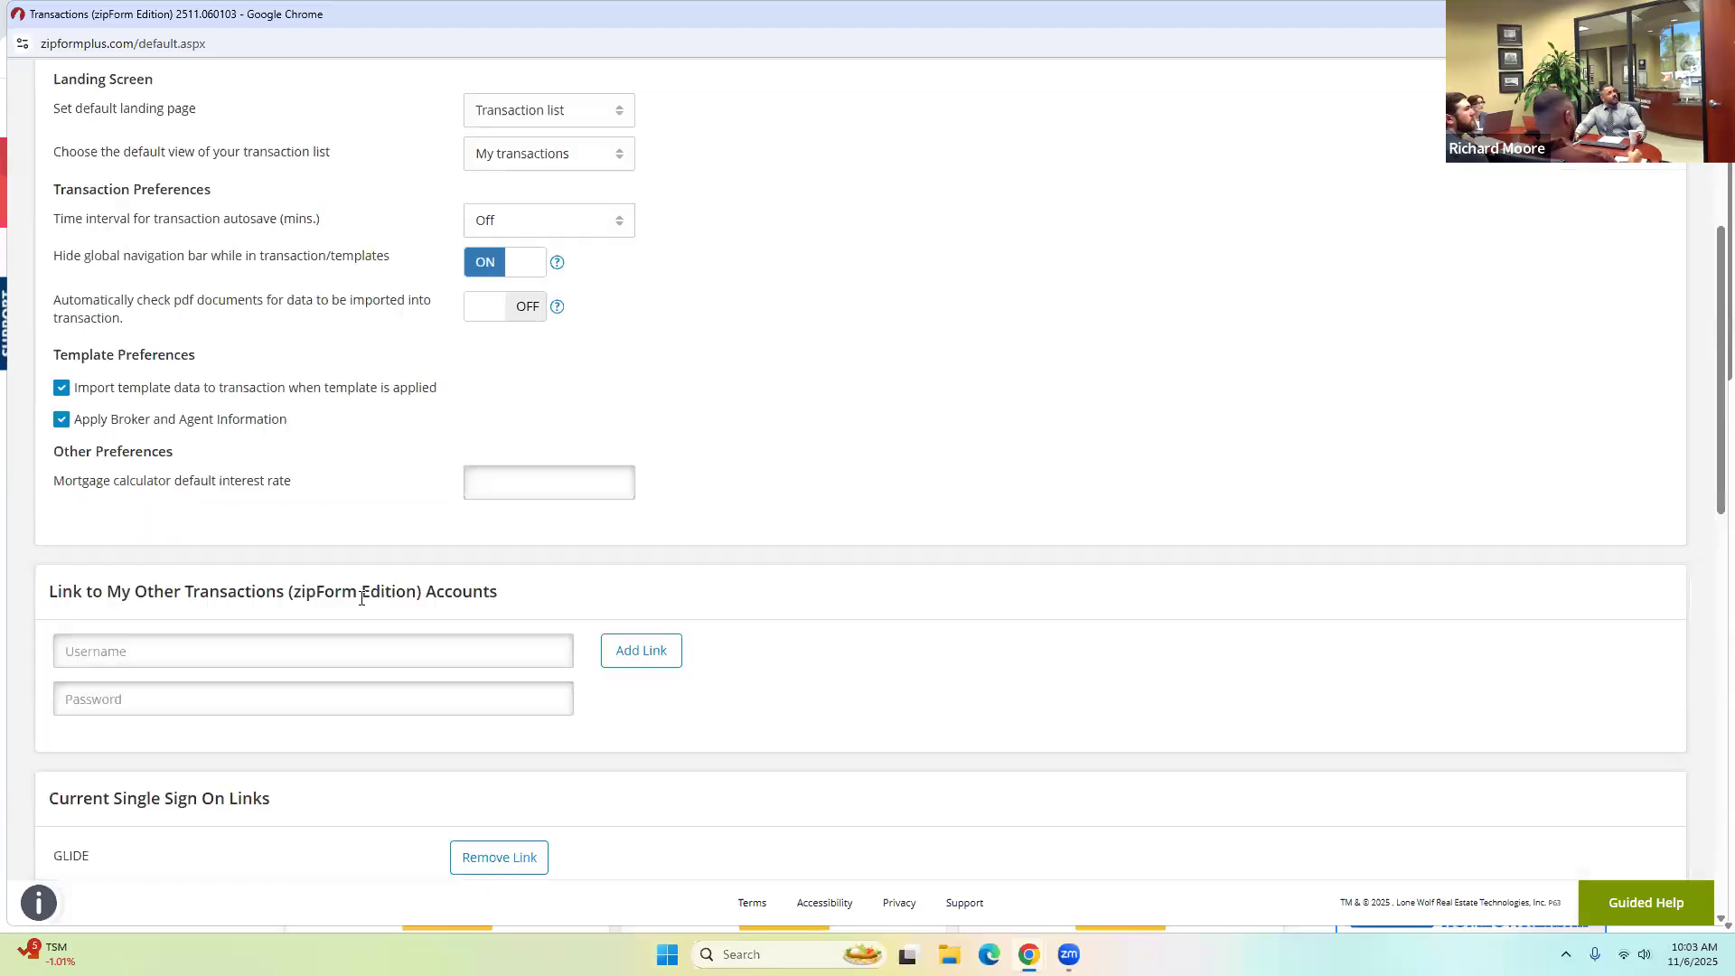
pyautogui.scroll(5, 135, 334)
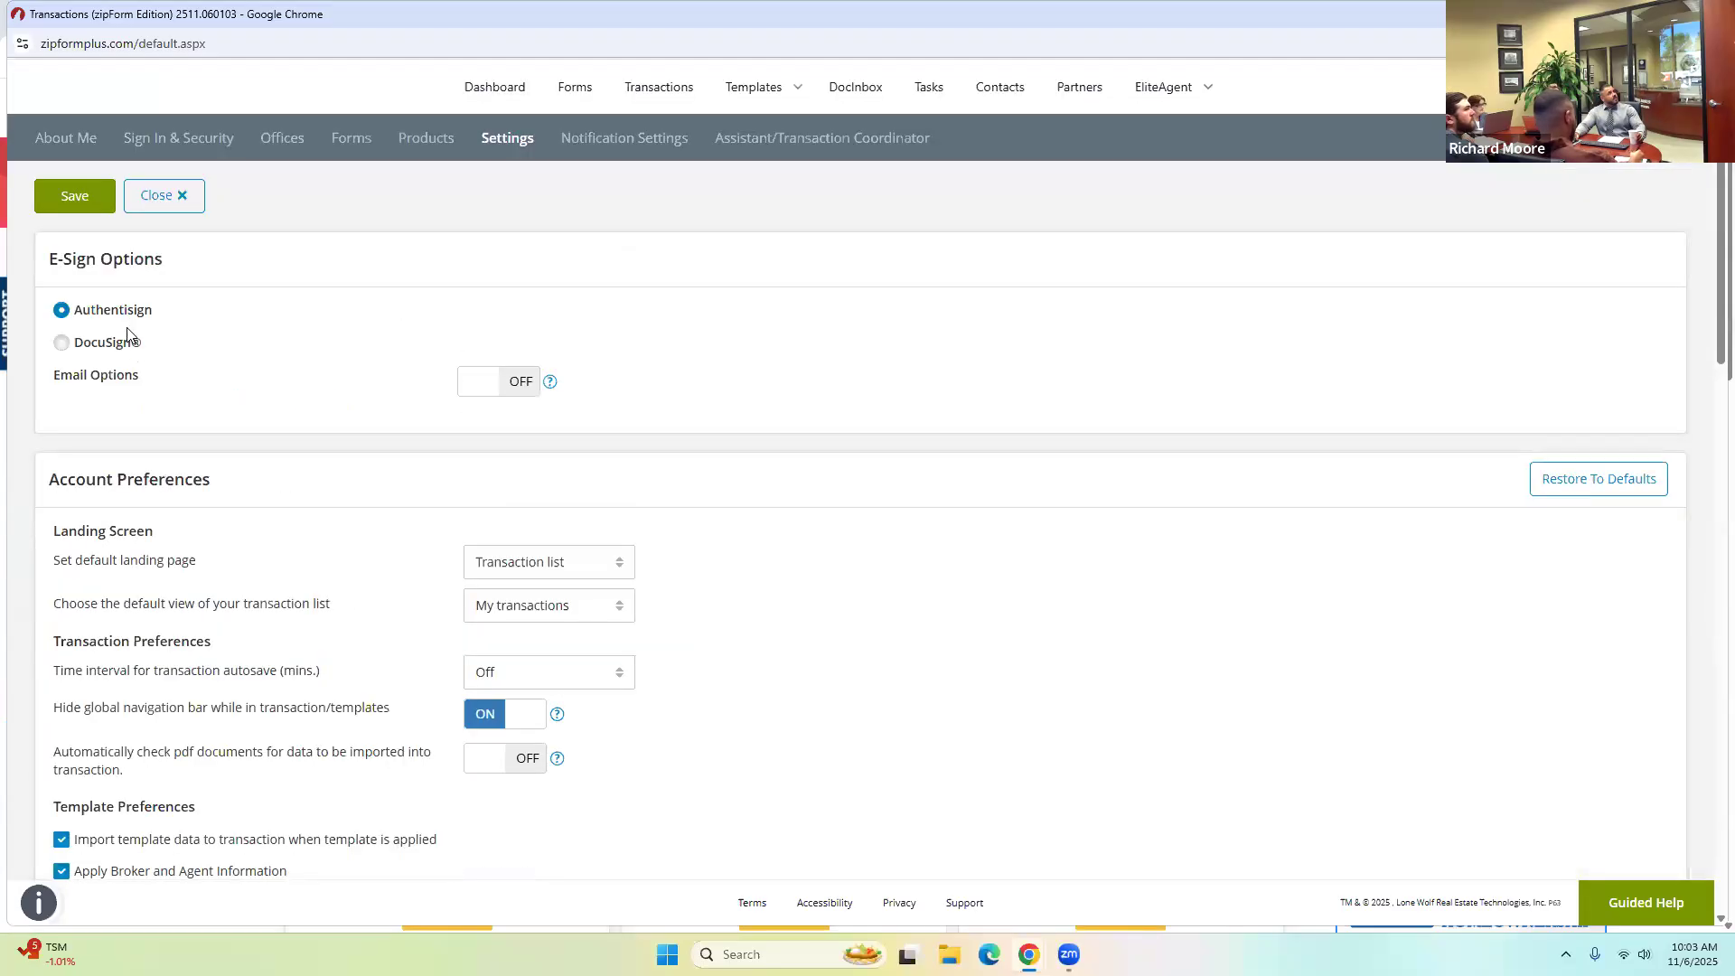
pyautogui.click(515, 390)
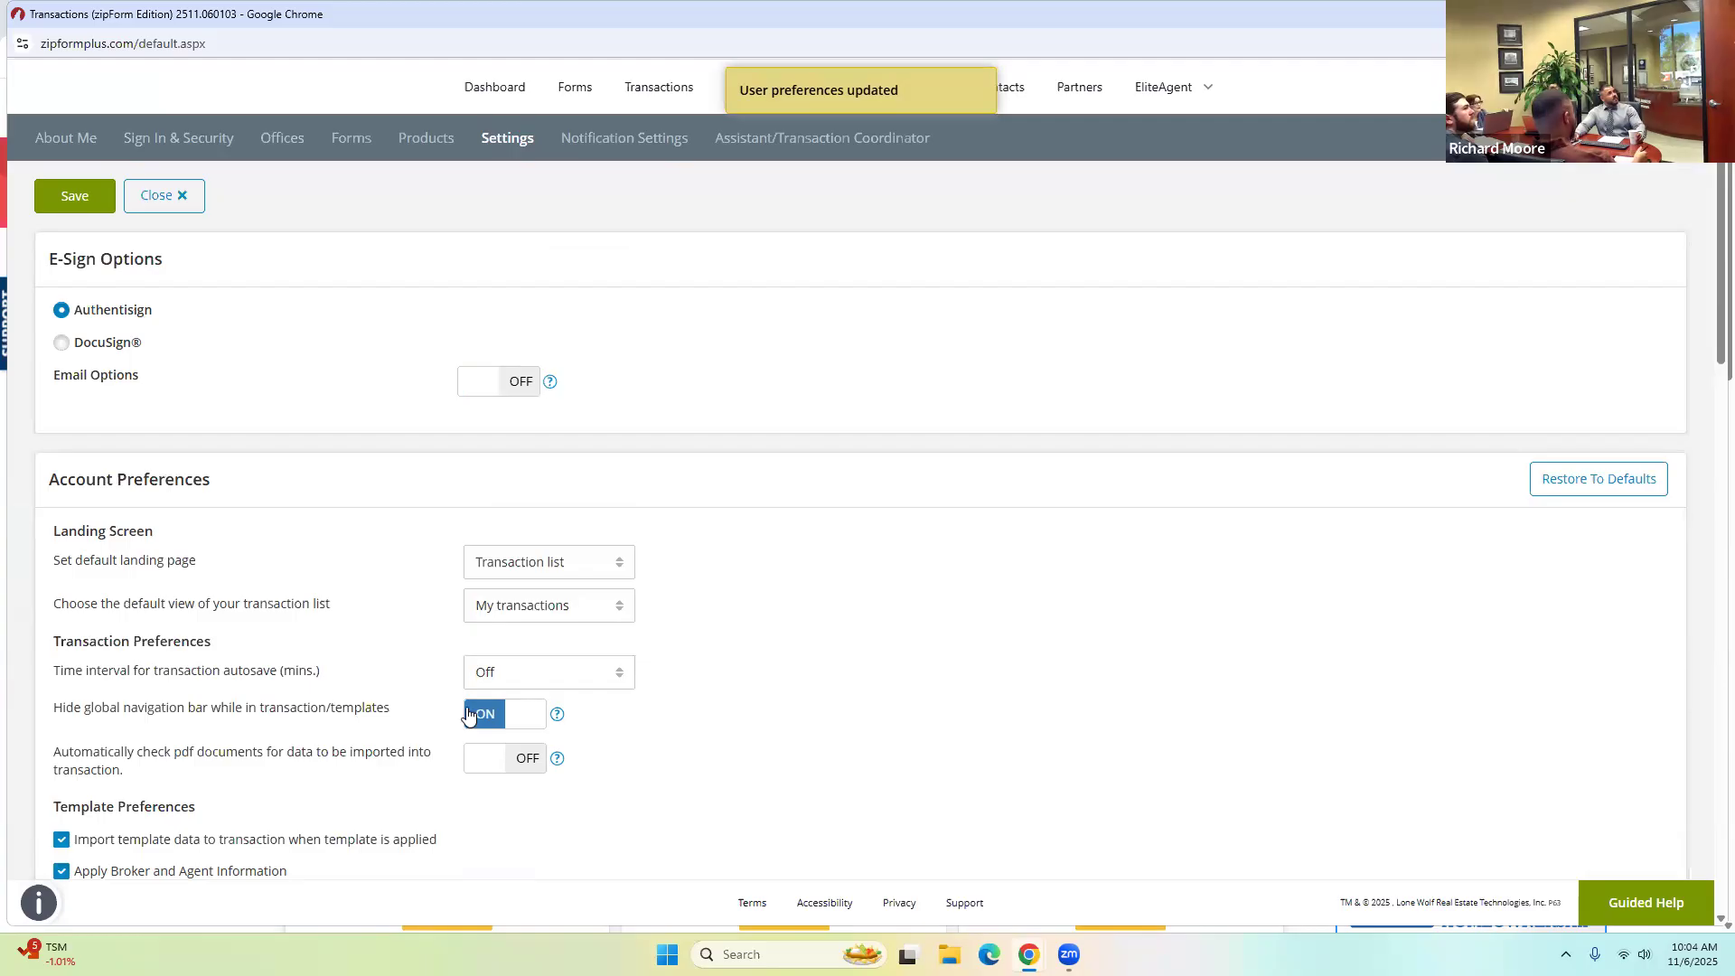
# Review the E-Sign Options, Account Preferences and integration sections, then return to the transaction list.
pyautogui.scroll(-7, 270, 661)
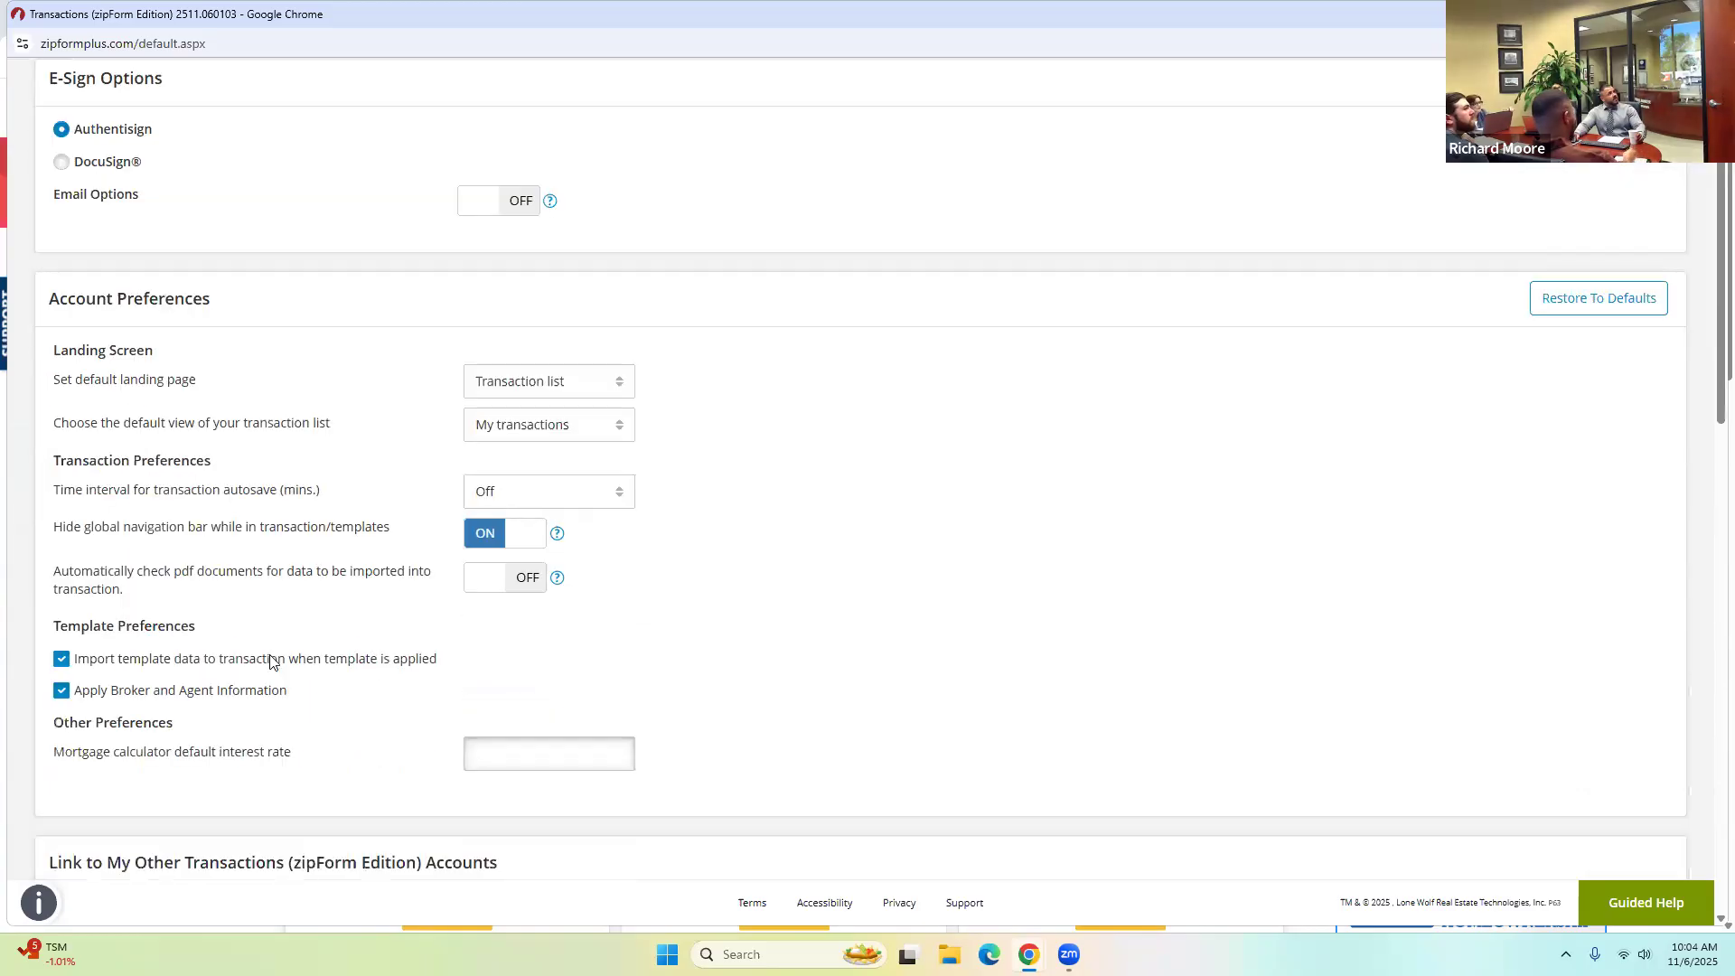
pyautogui.scroll(-4, 270, 660)
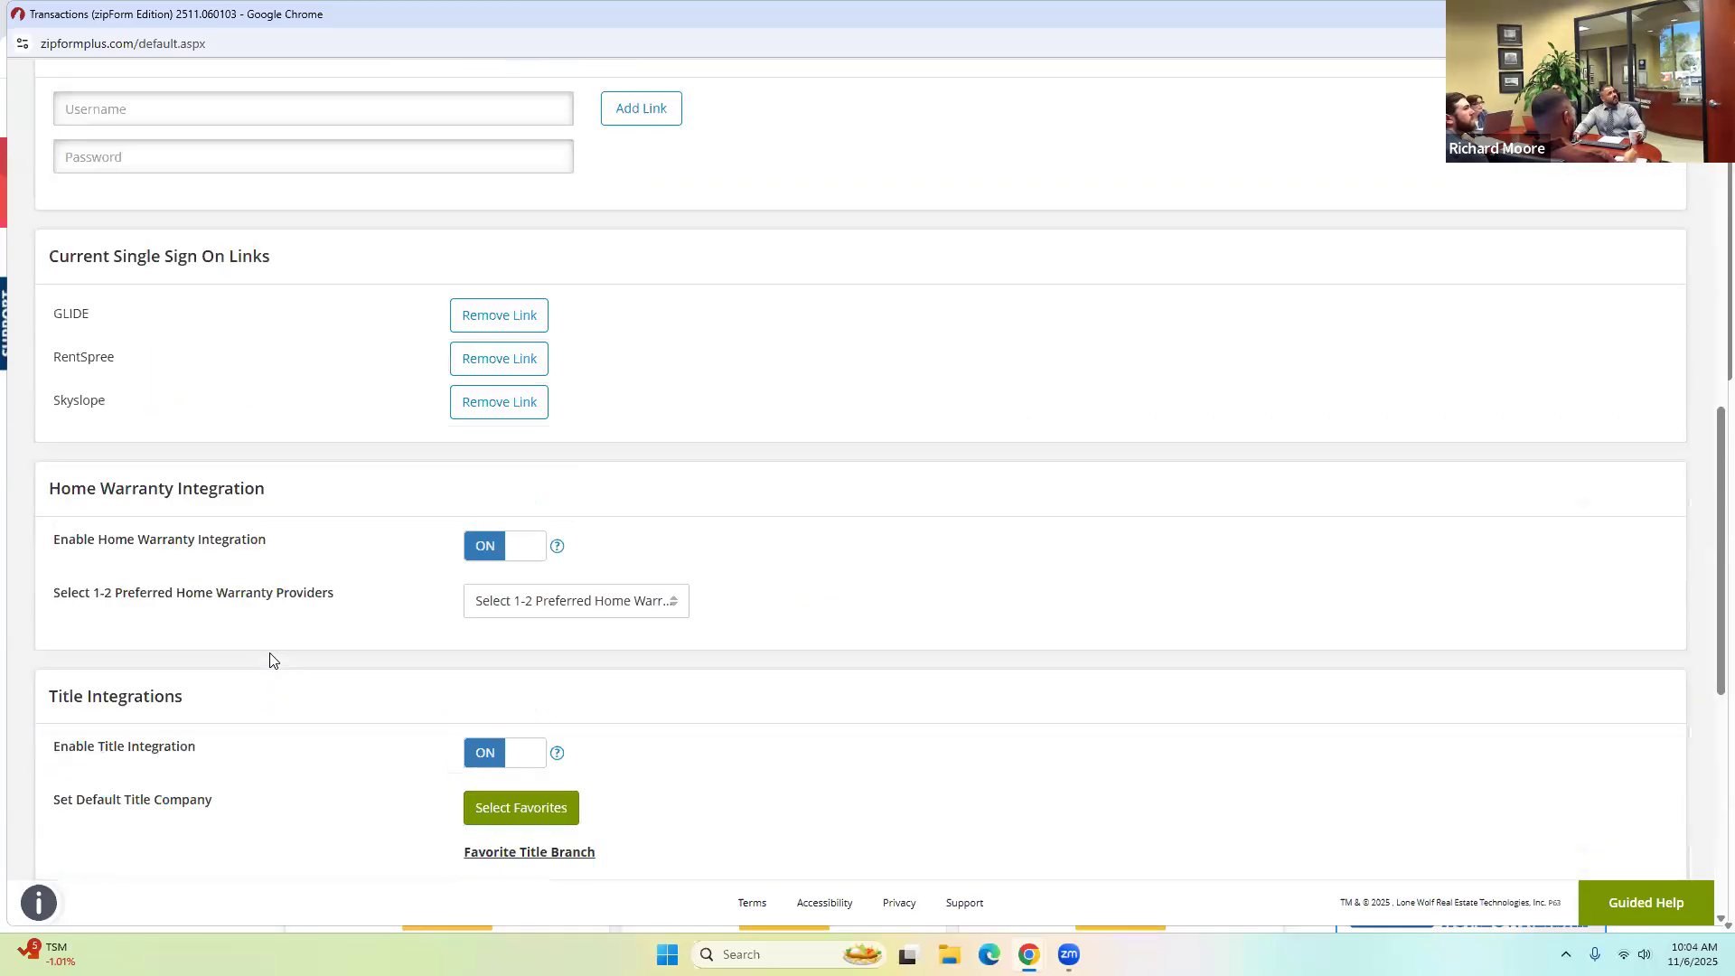
pyautogui.scroll(-4, 269, 661)
pyautogui.scroll(-3, 271, 659)
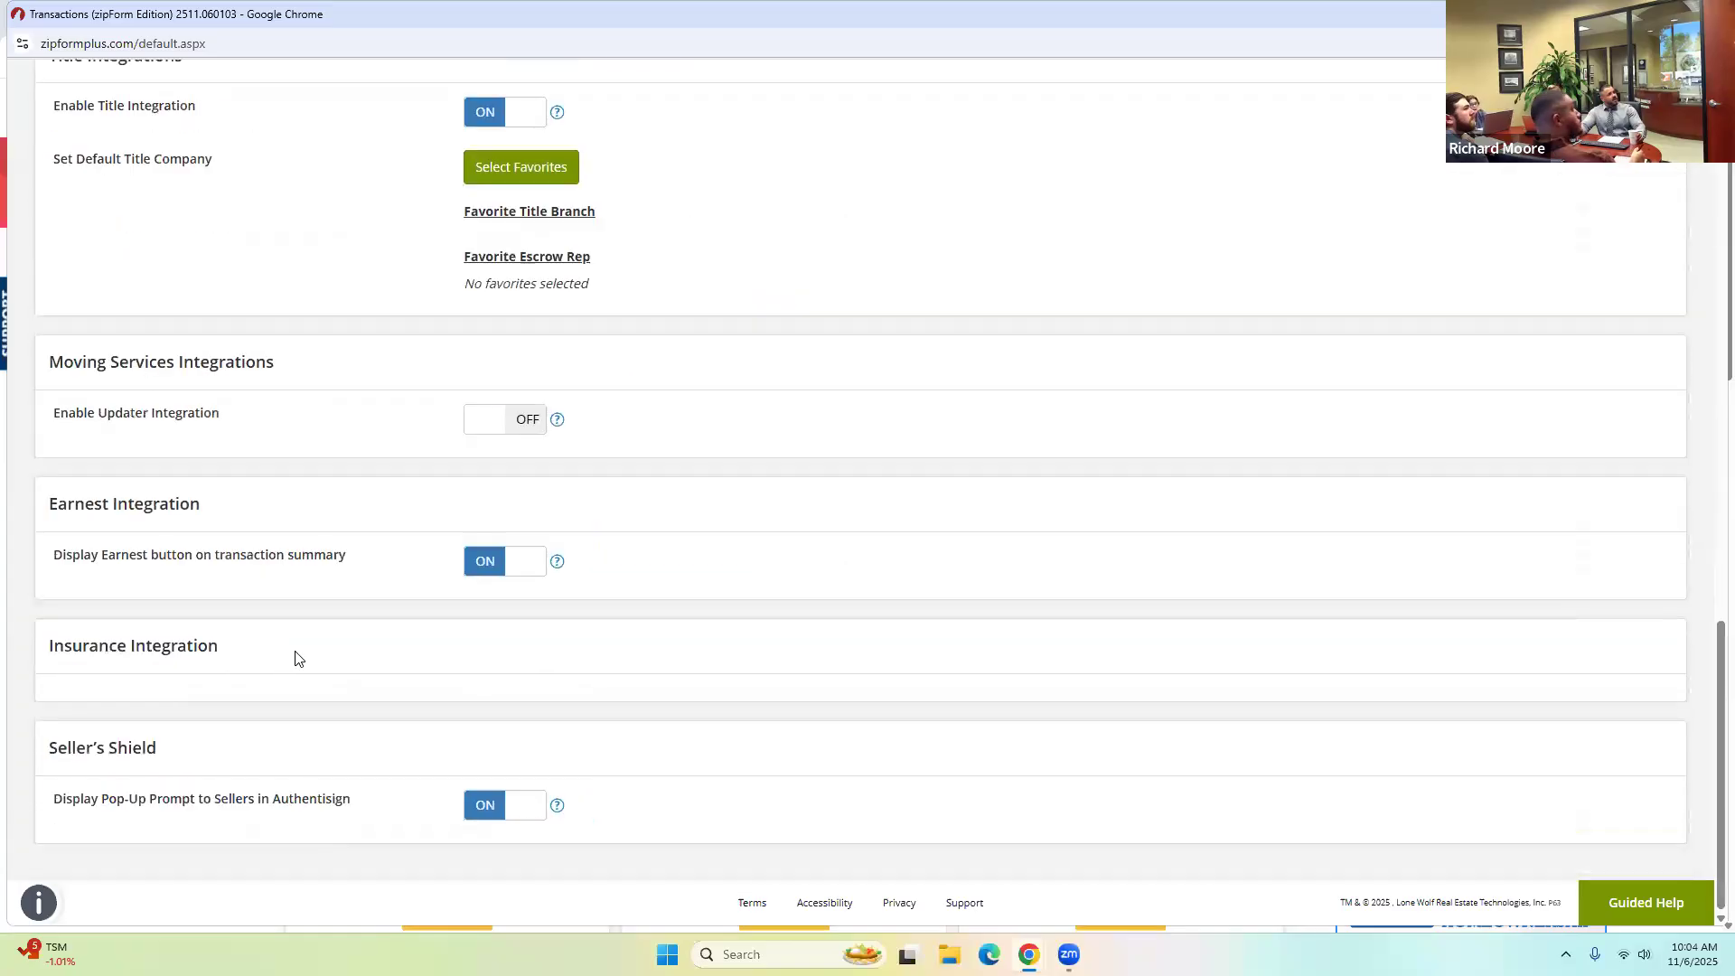
pyautogui.scroll(8, 298, 657)
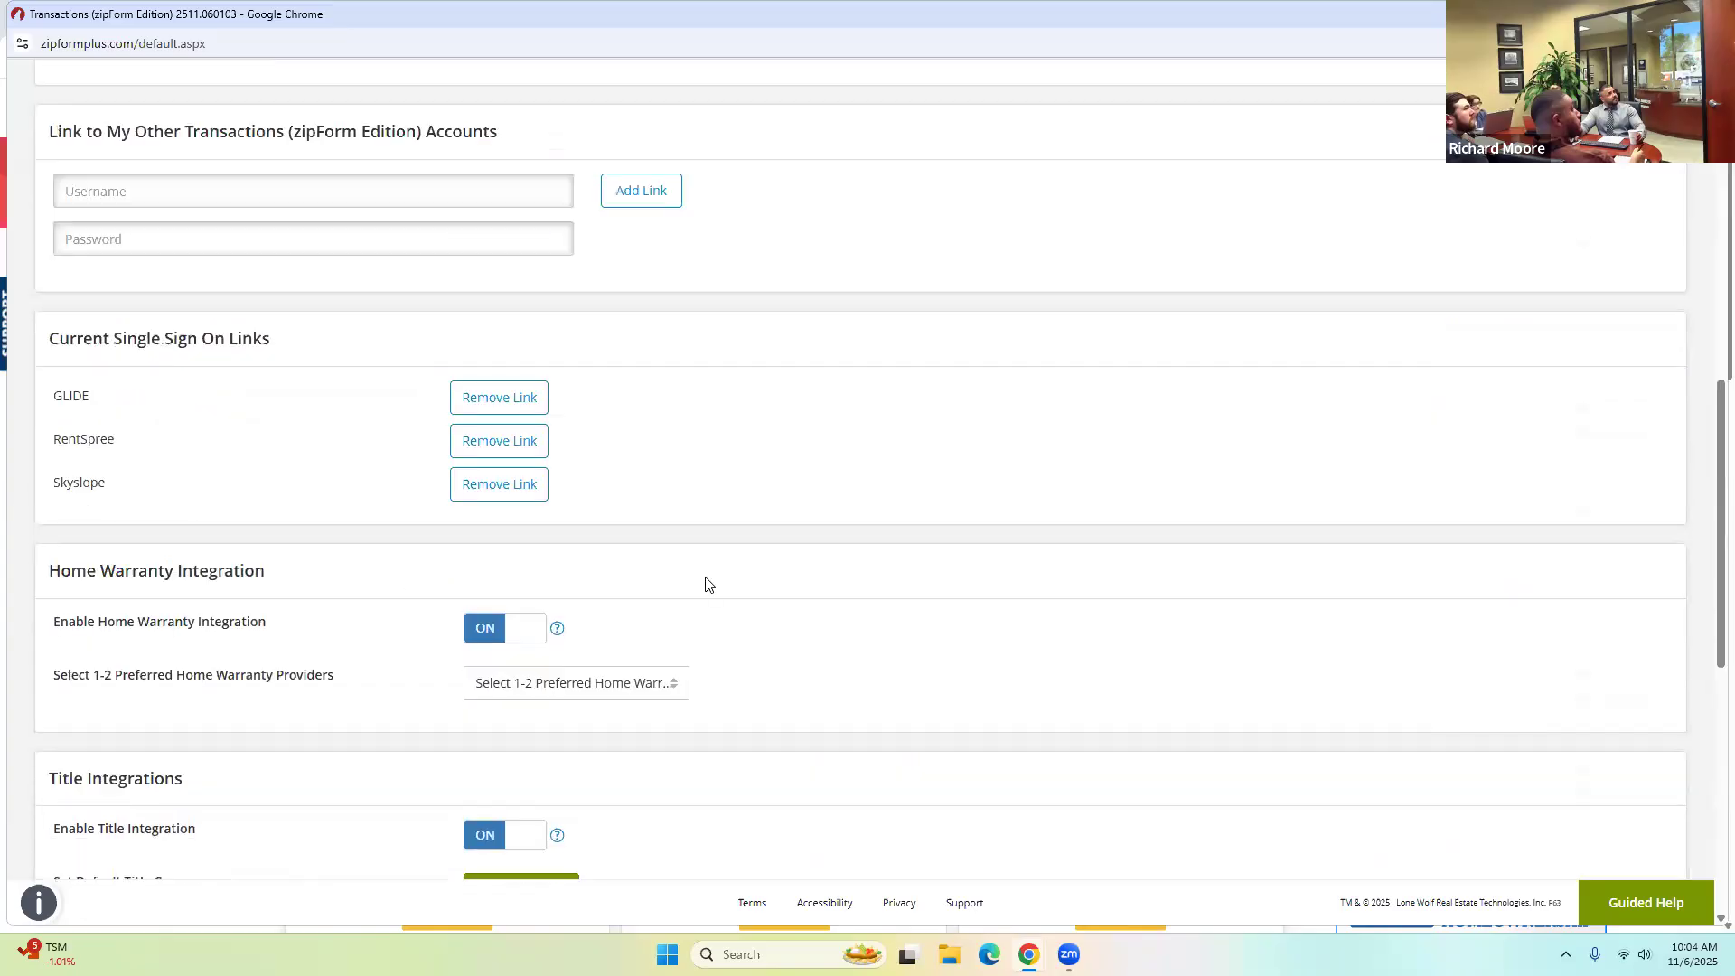
pyautogui.scroll(4, 774, 585)
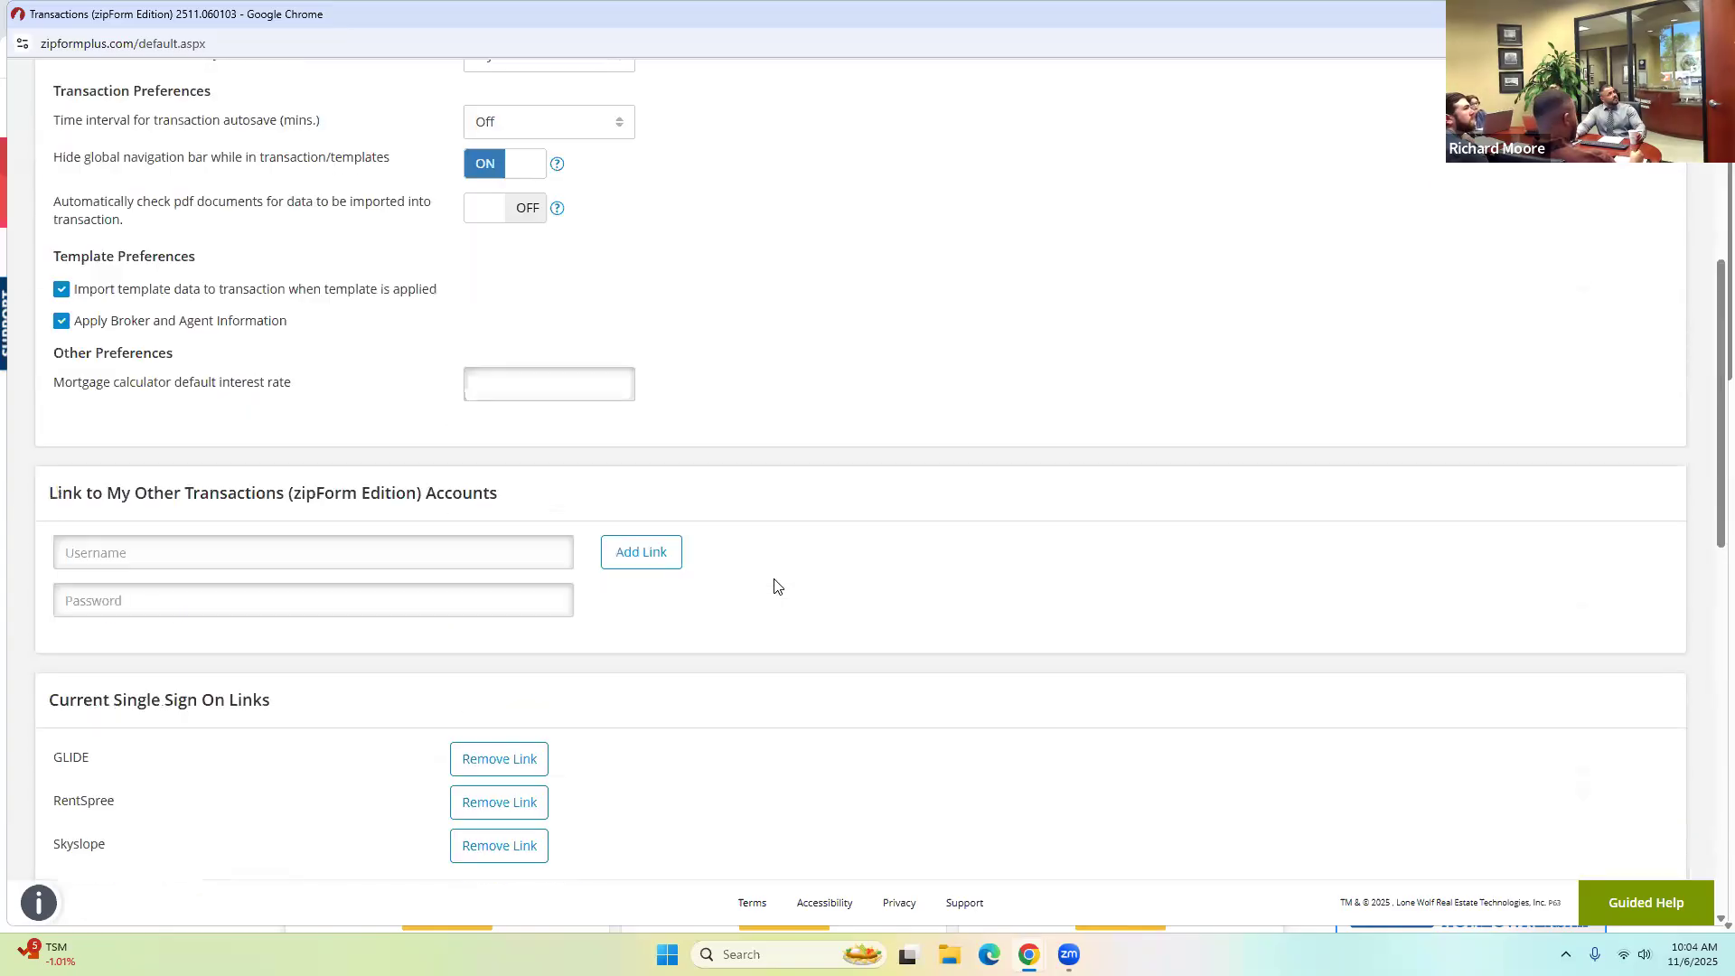
pyautogui.scroll(5, 775, 585)
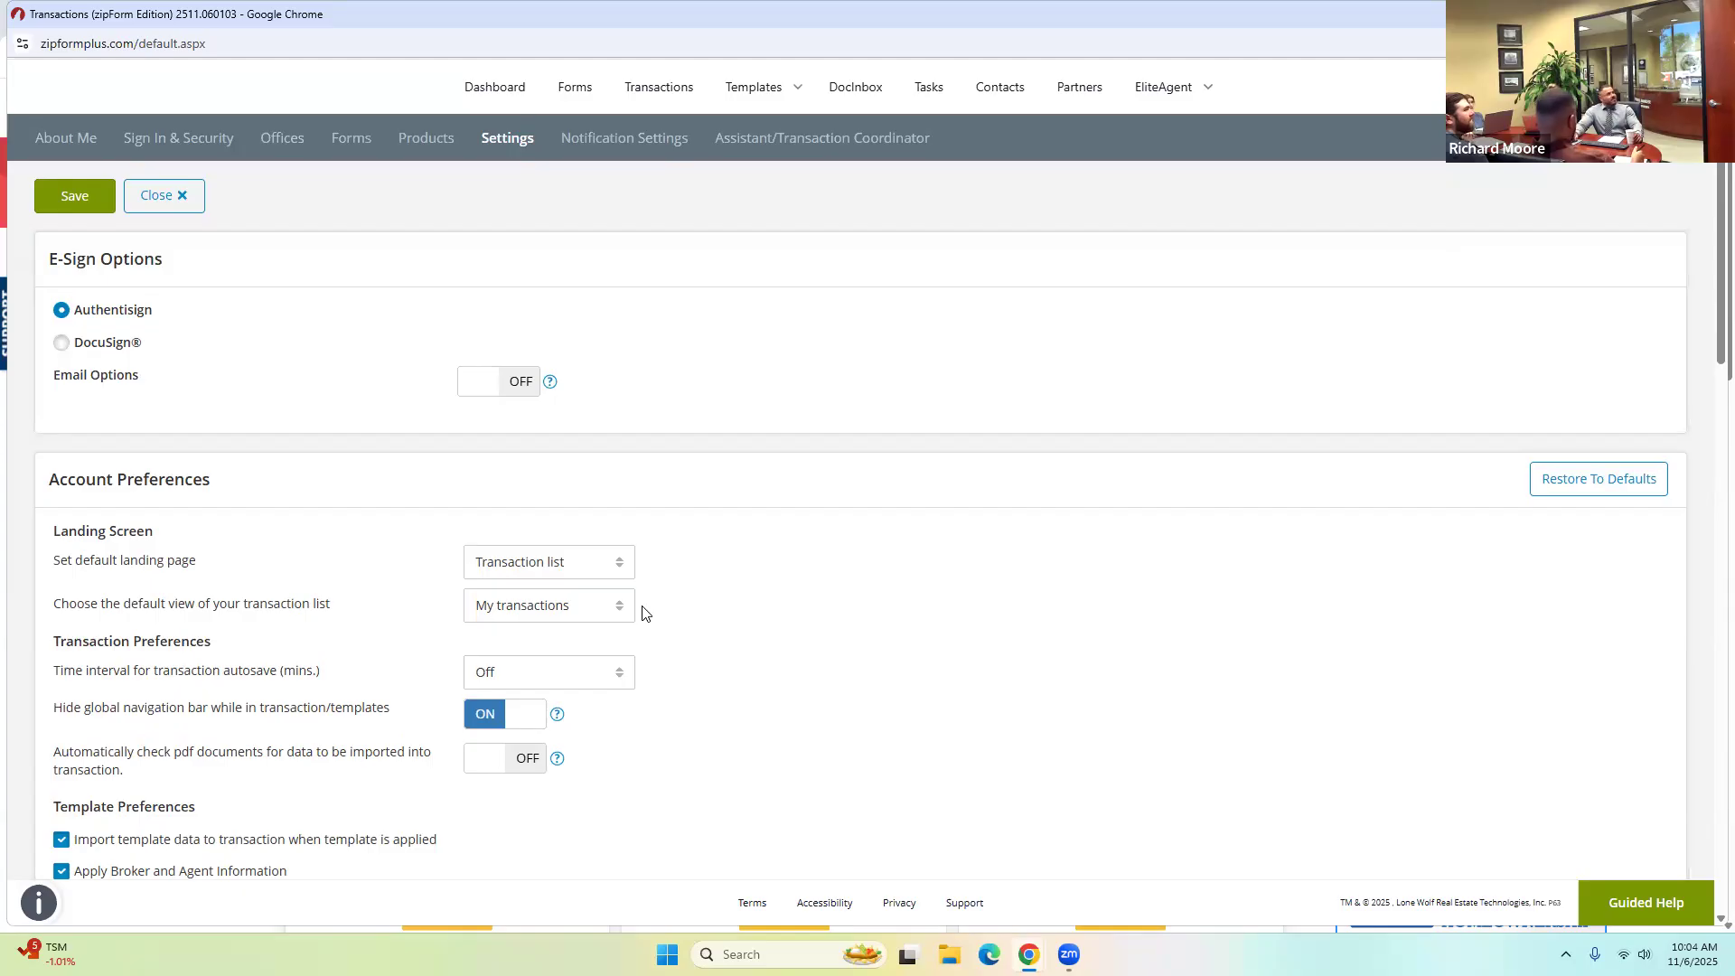
pyautogui.scroll(-3, 647, 610)
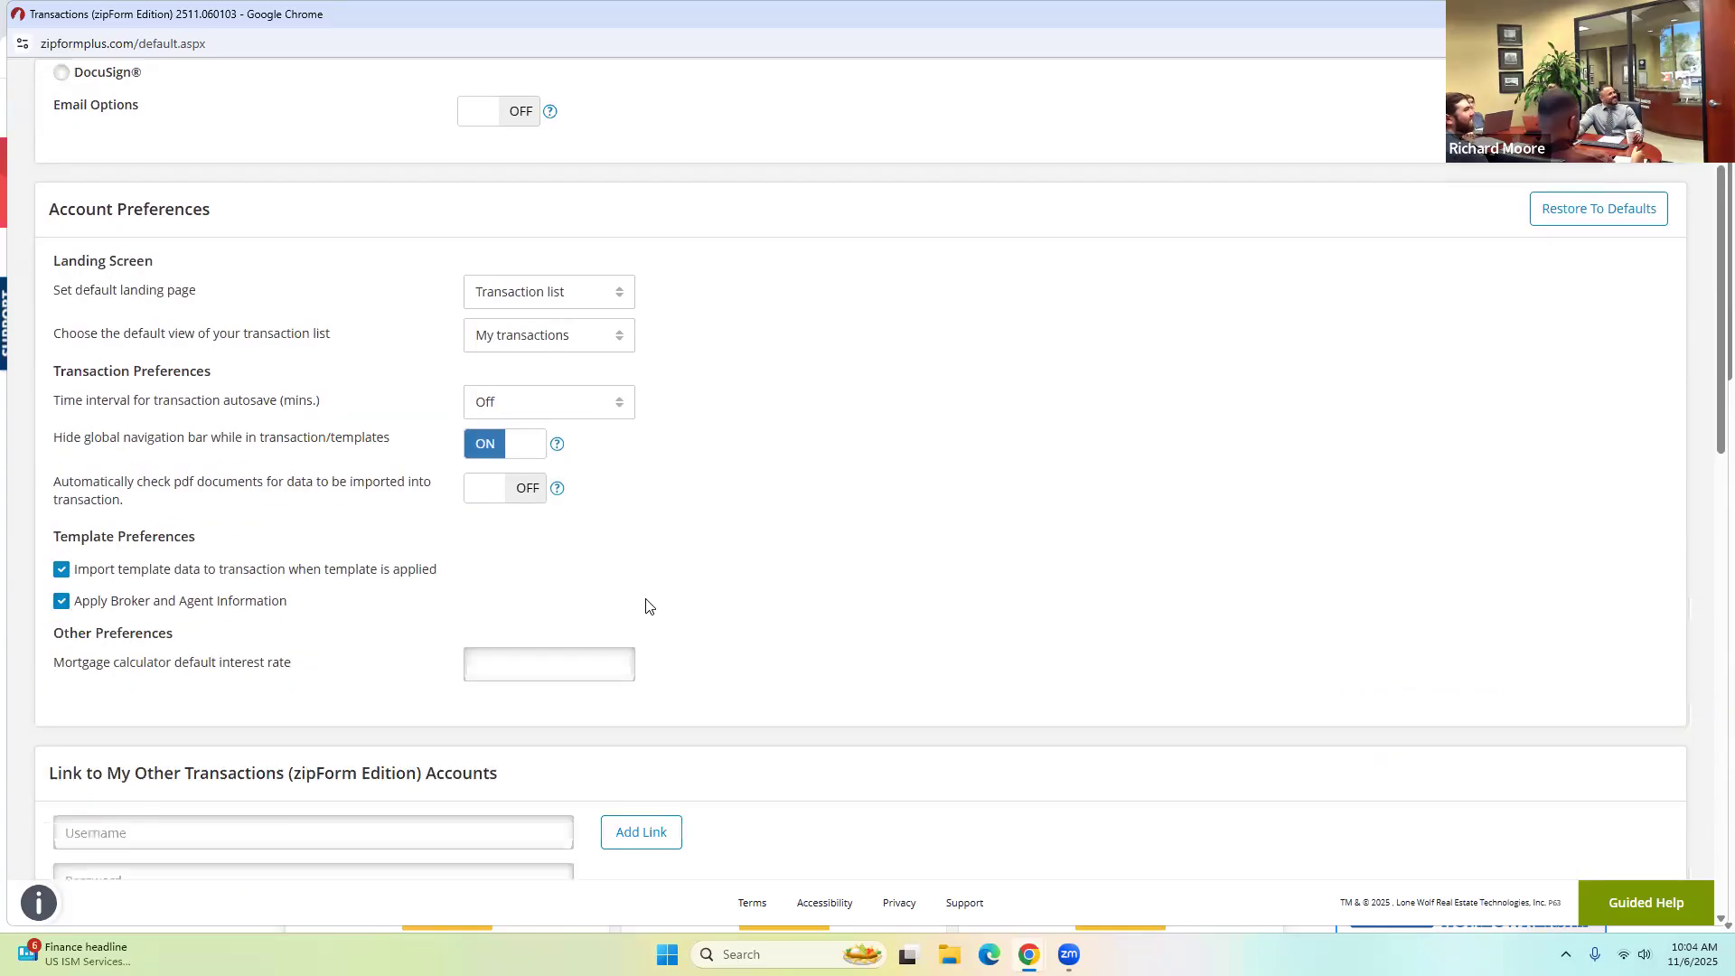
pyautogui.scroll(3, 677, 583)
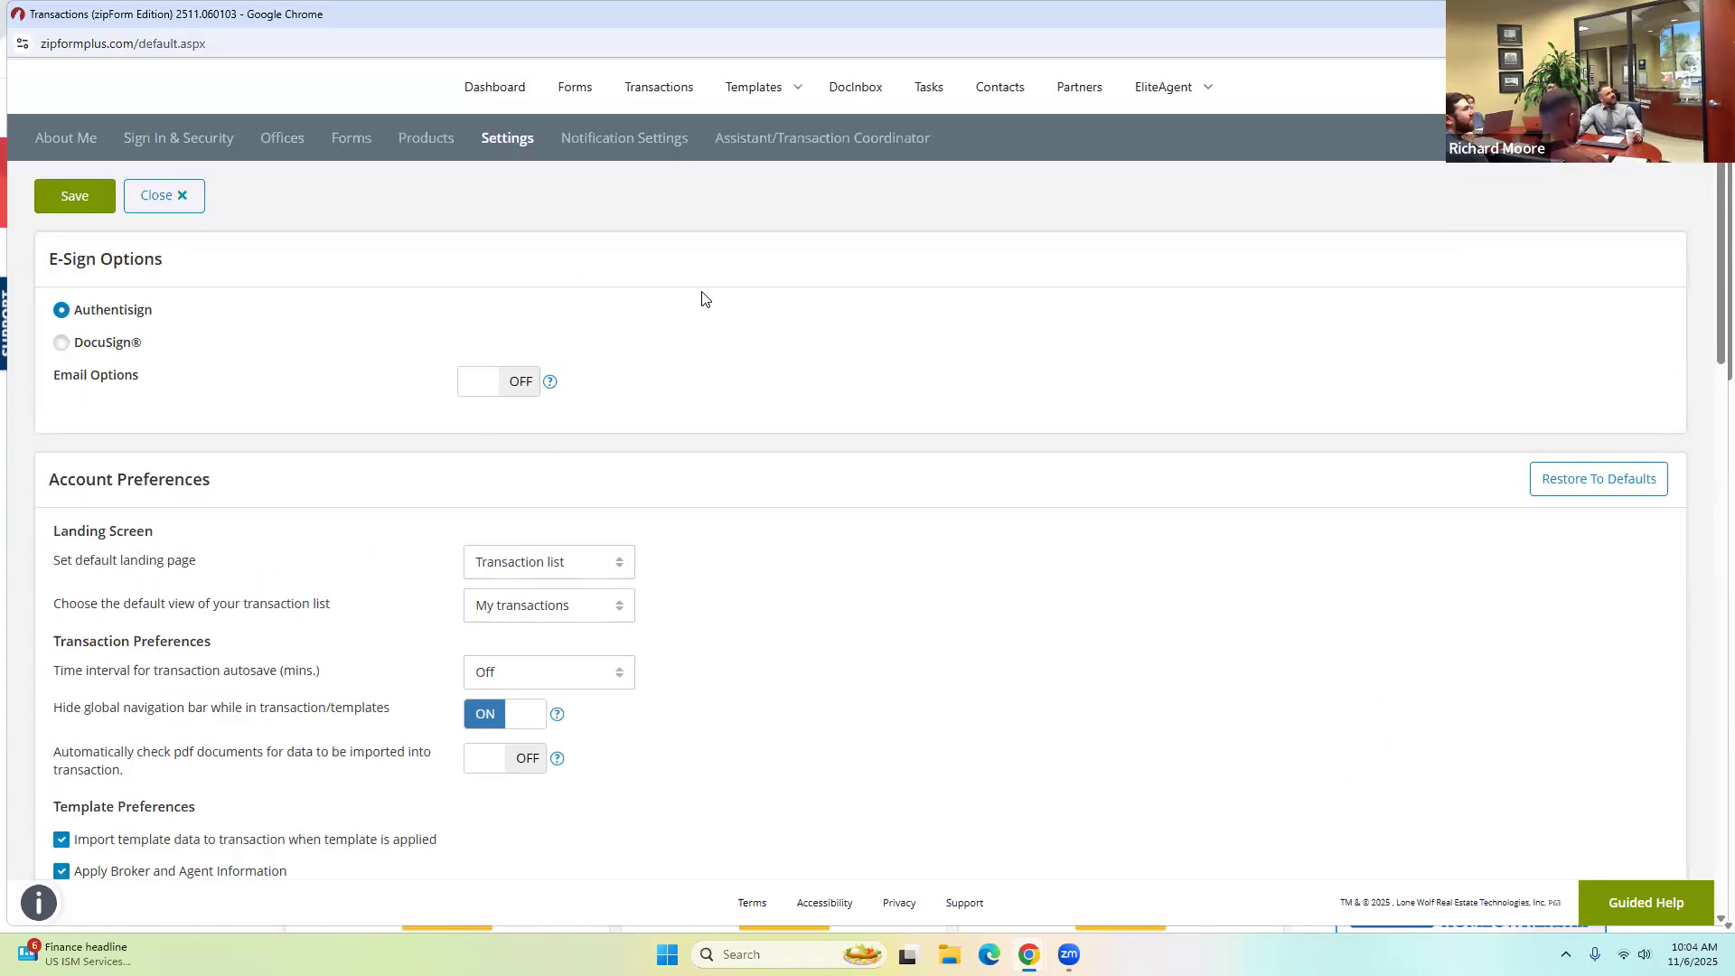
pyautogui.click(649, 86)
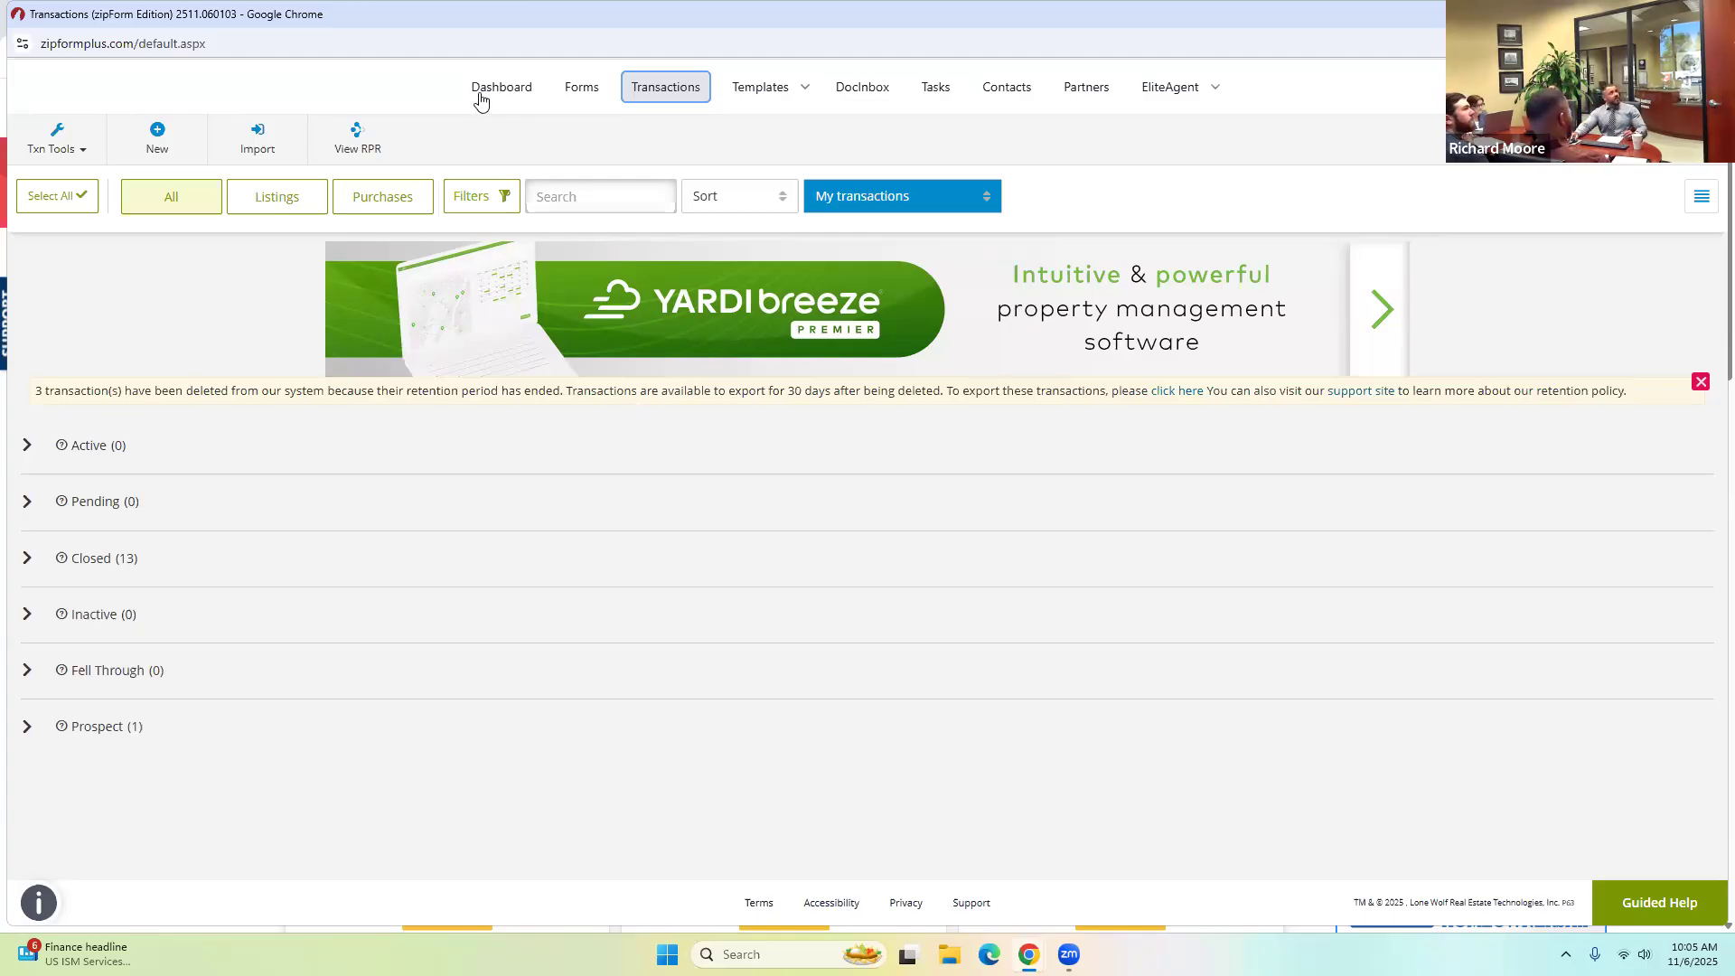
# Open the Create New dialog from the transaction list toolbar.
pyautogui.click(158, 137)
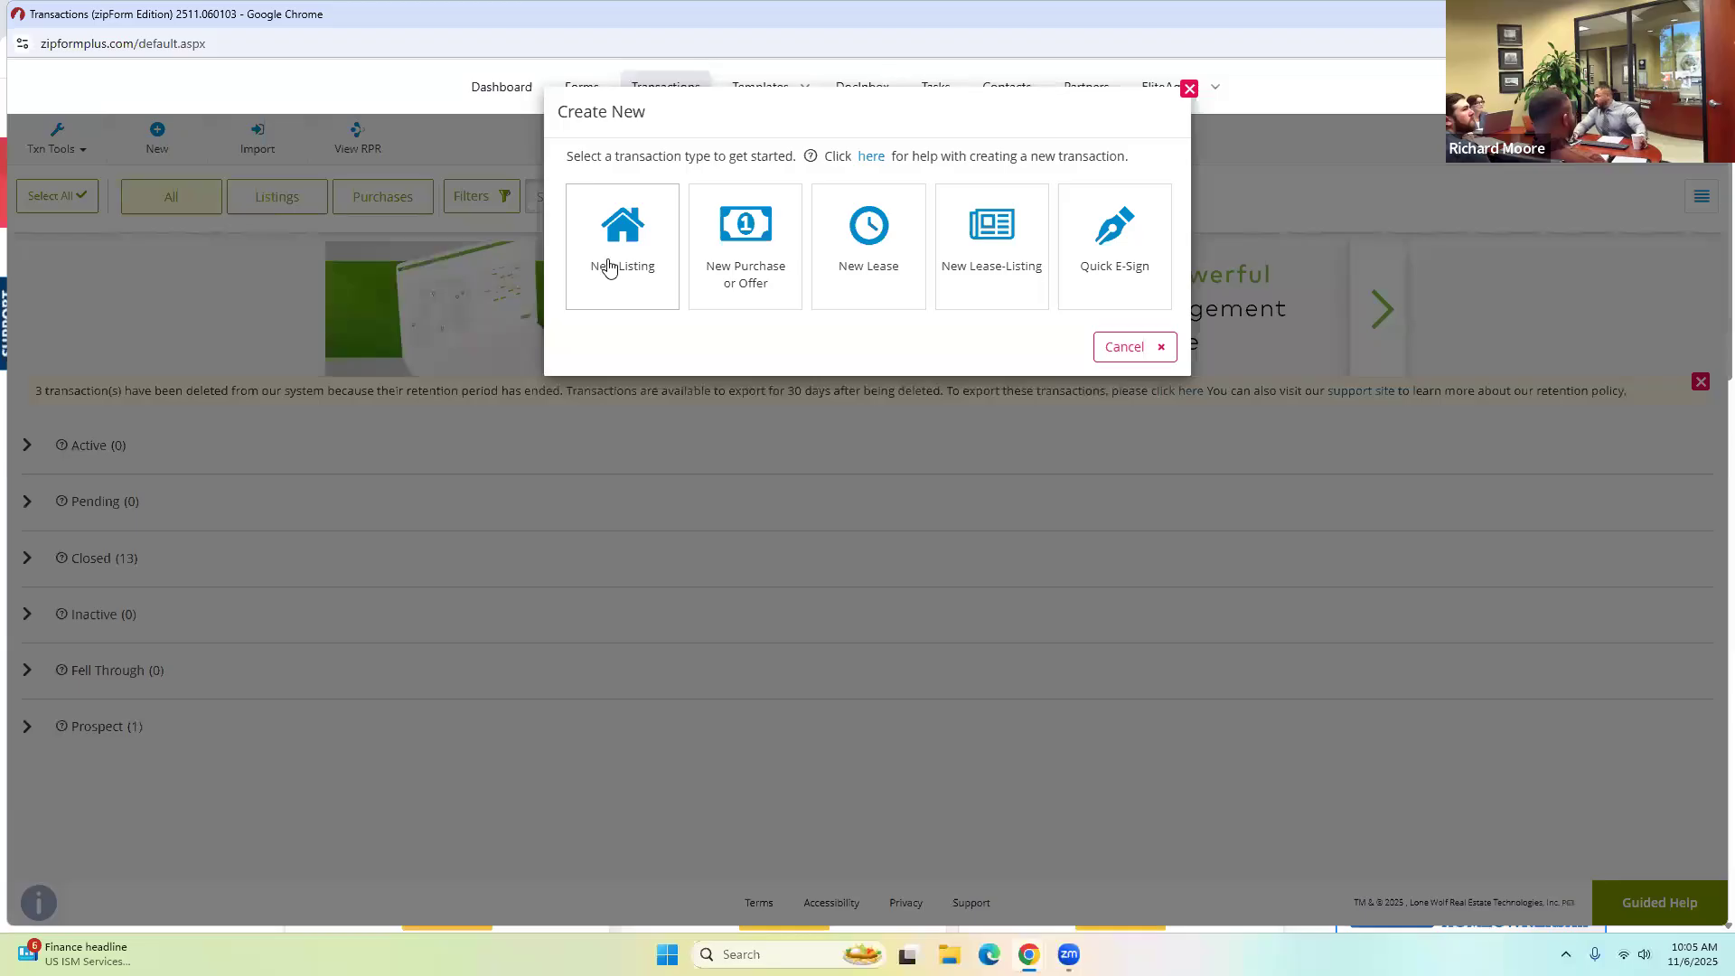
# Choose a new listing transaction and set the property category to Residential.
pyautogui.click(613, 294)
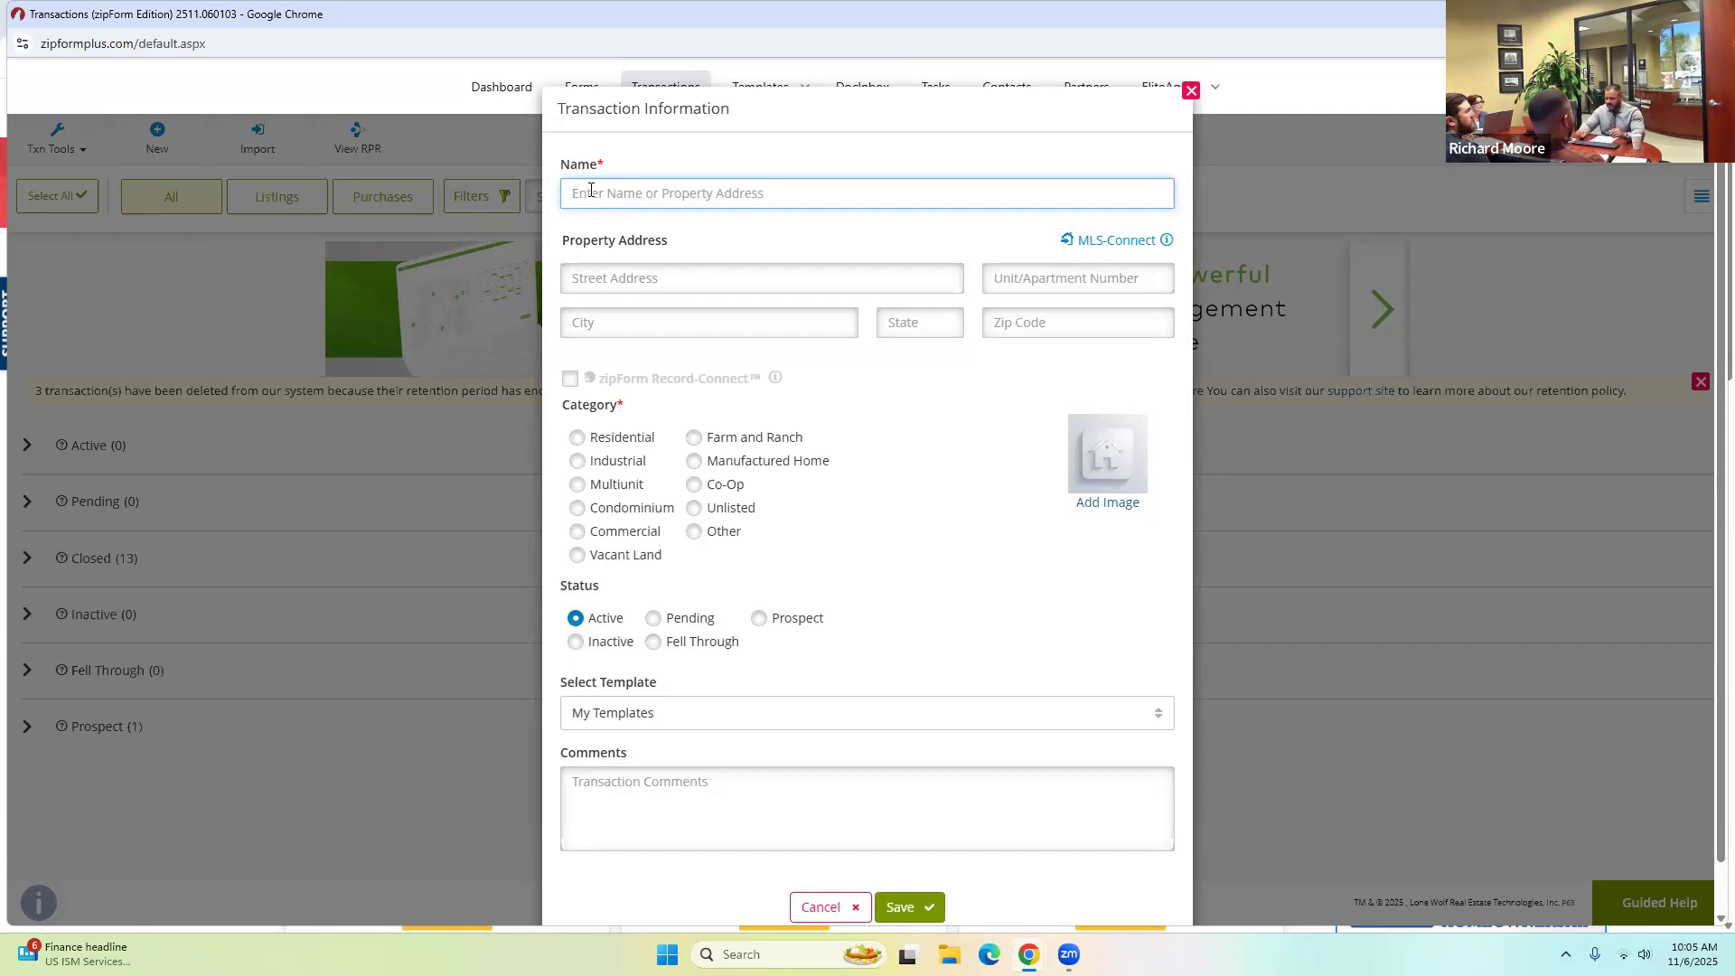
pyautogui.write('123 Main Street')
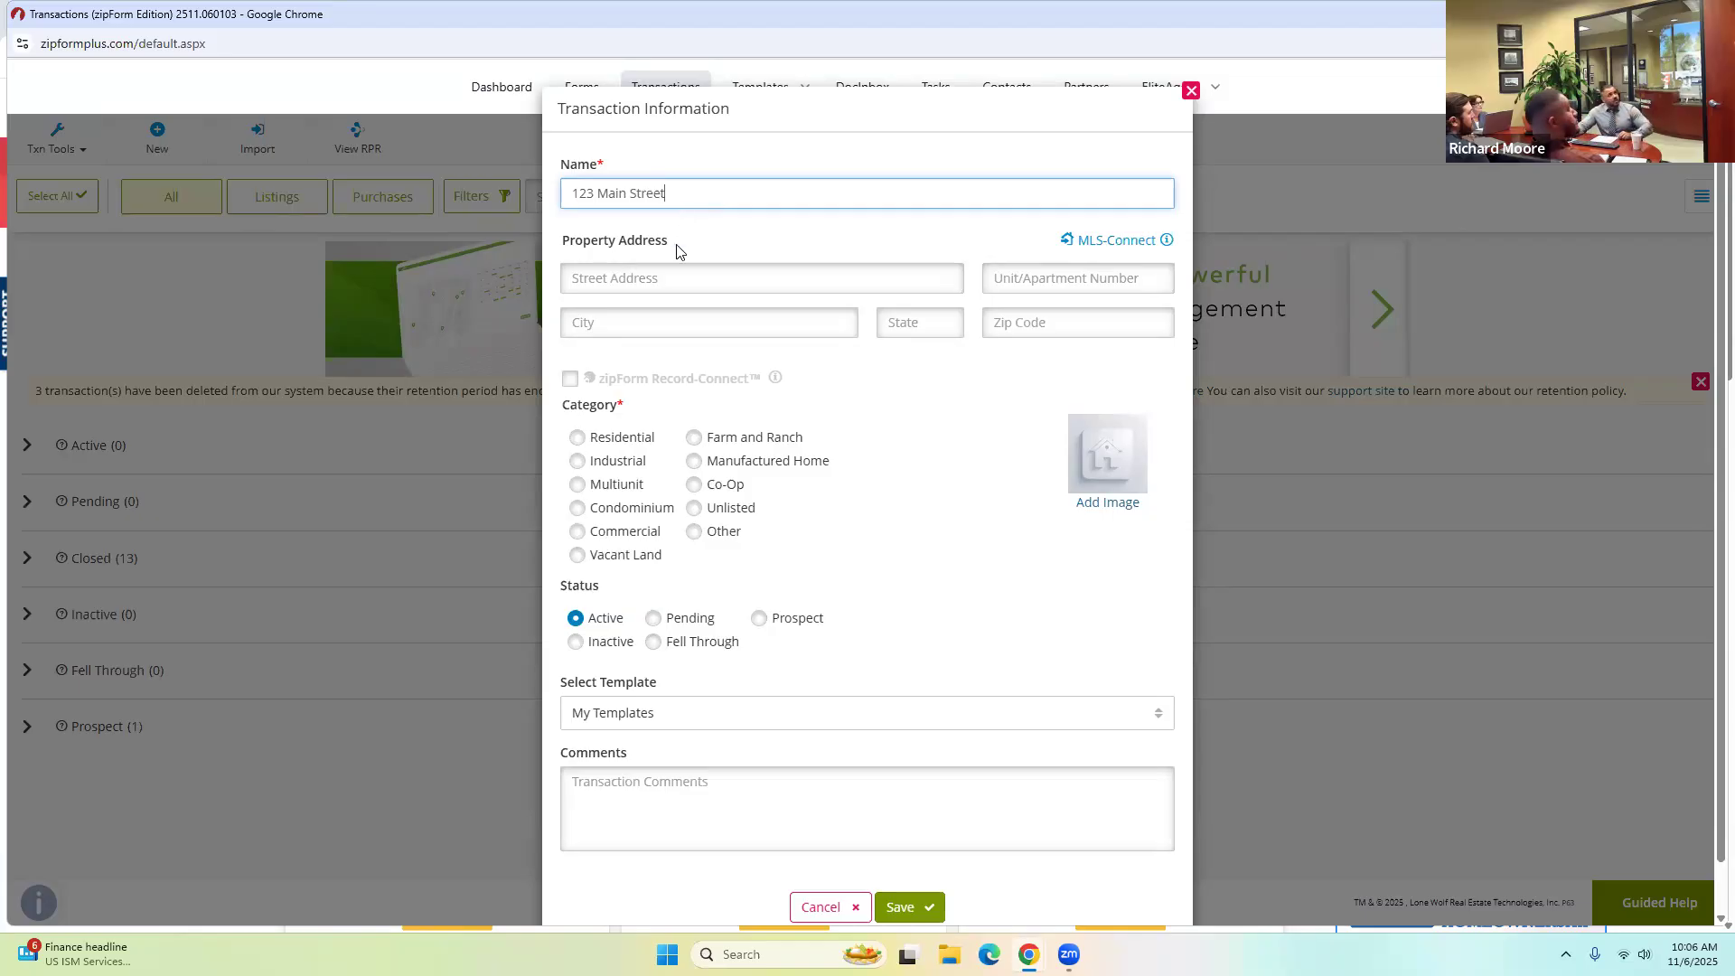
pyautogui.click(576, 438)
# Fill in the property's street address, city, state and zip code, then save the listing.
pyautogui.click(638, 280)
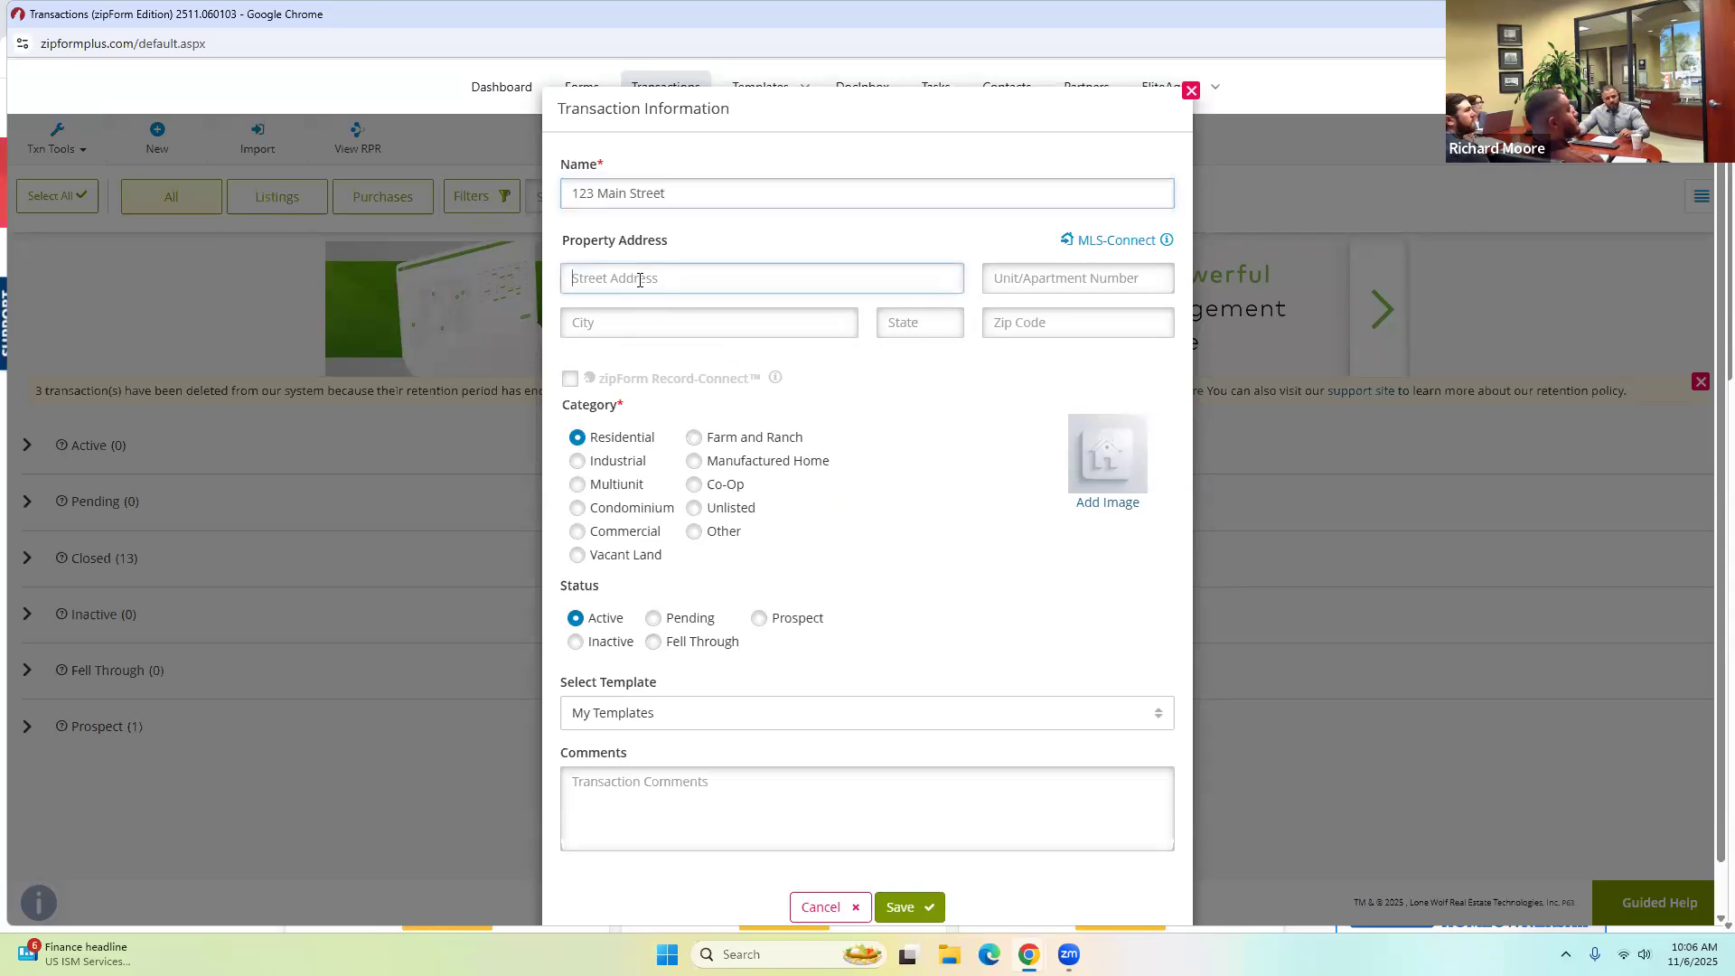
pyautogui.write('123 Main Street')
pyautogui.press('Tab')
pyautogui.press('Tab')
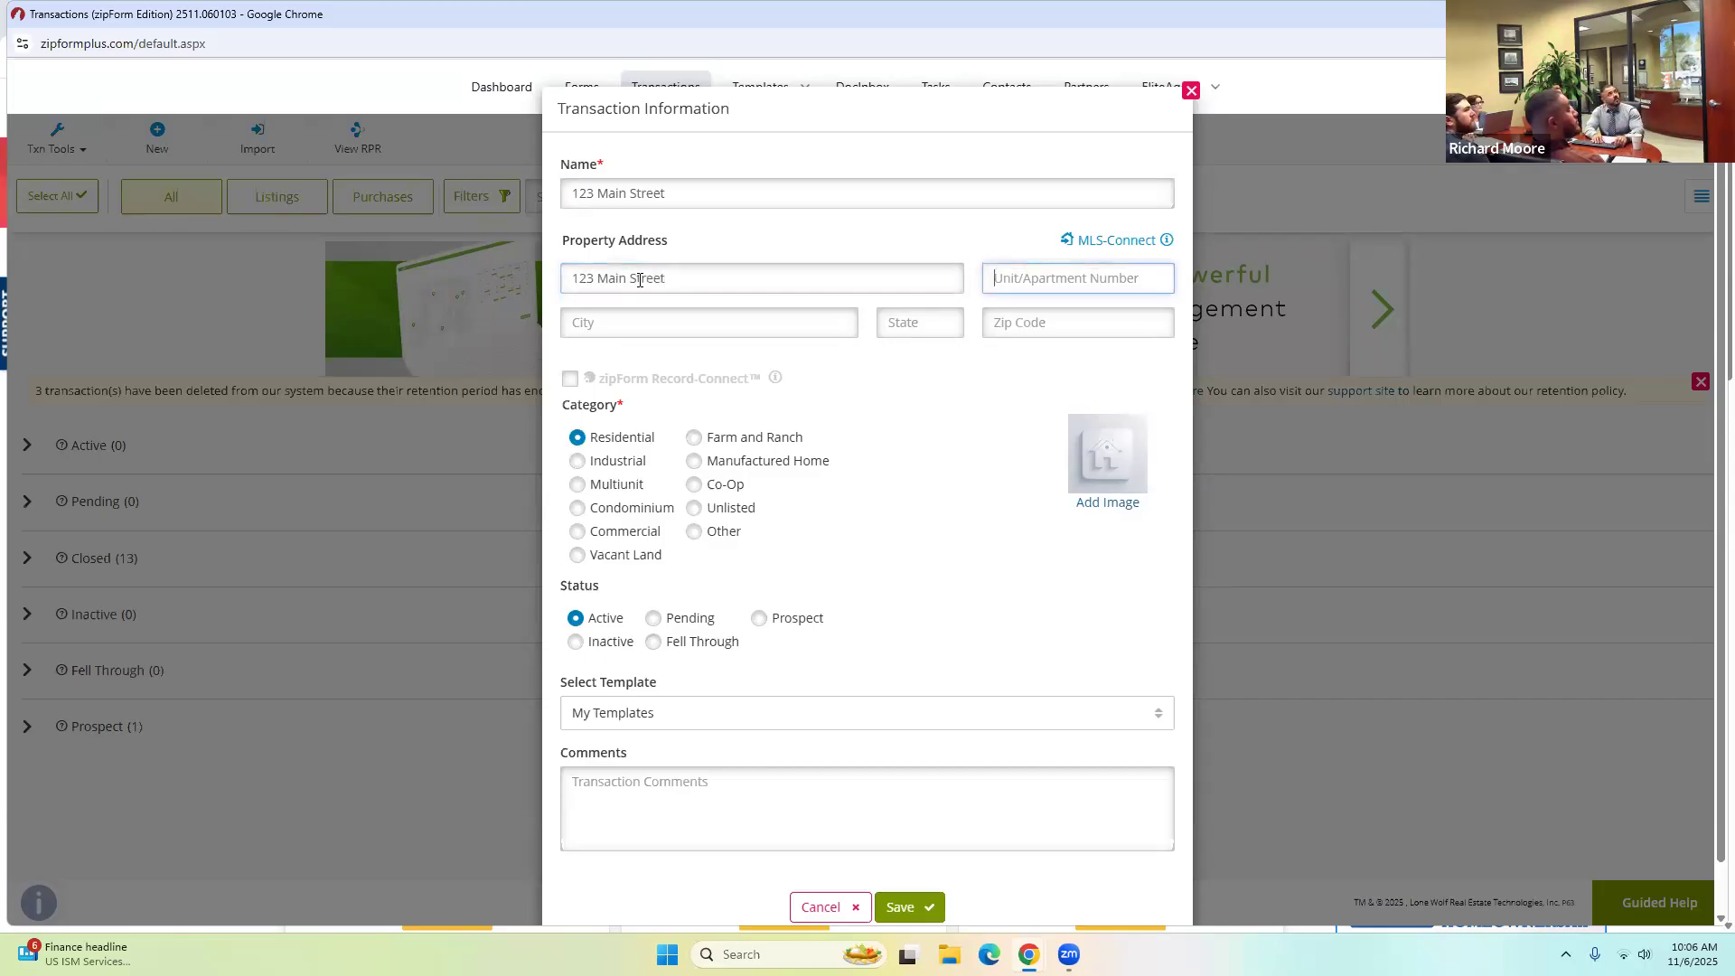
pyautogui.write('le')
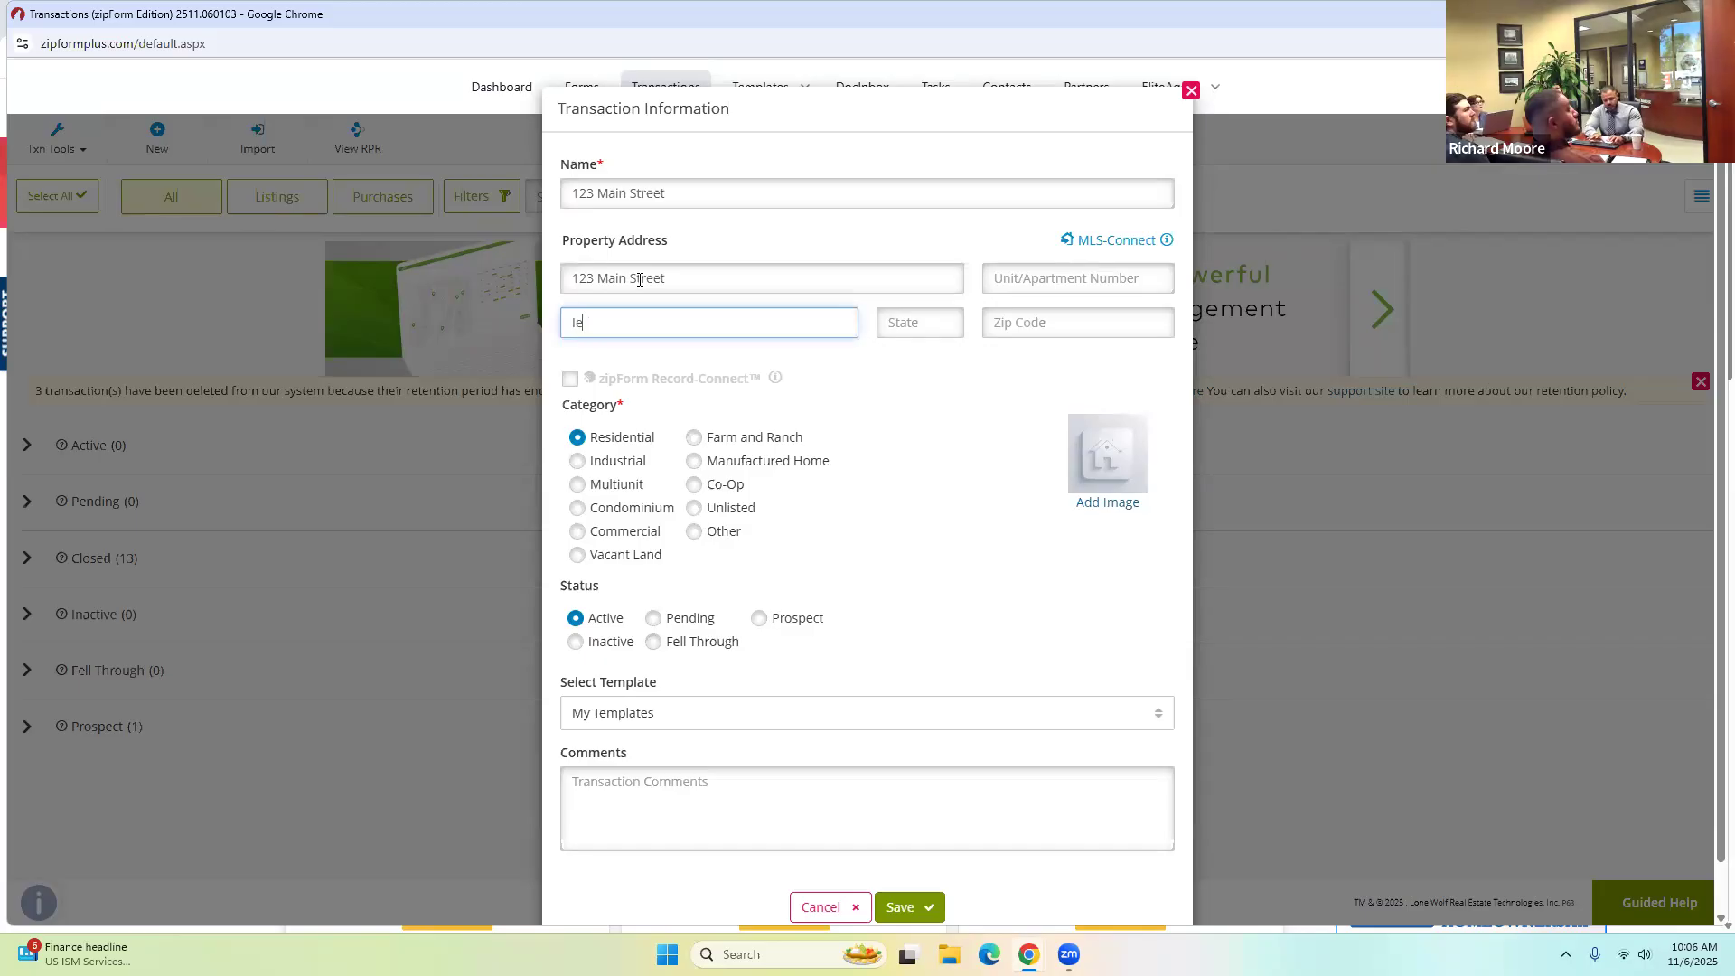
pyautogui.write('vine')
pyautogui.press('Tab')
pyautogui.write('CA')
pyautogui.press('Tab')
pyautogui.write('92606')
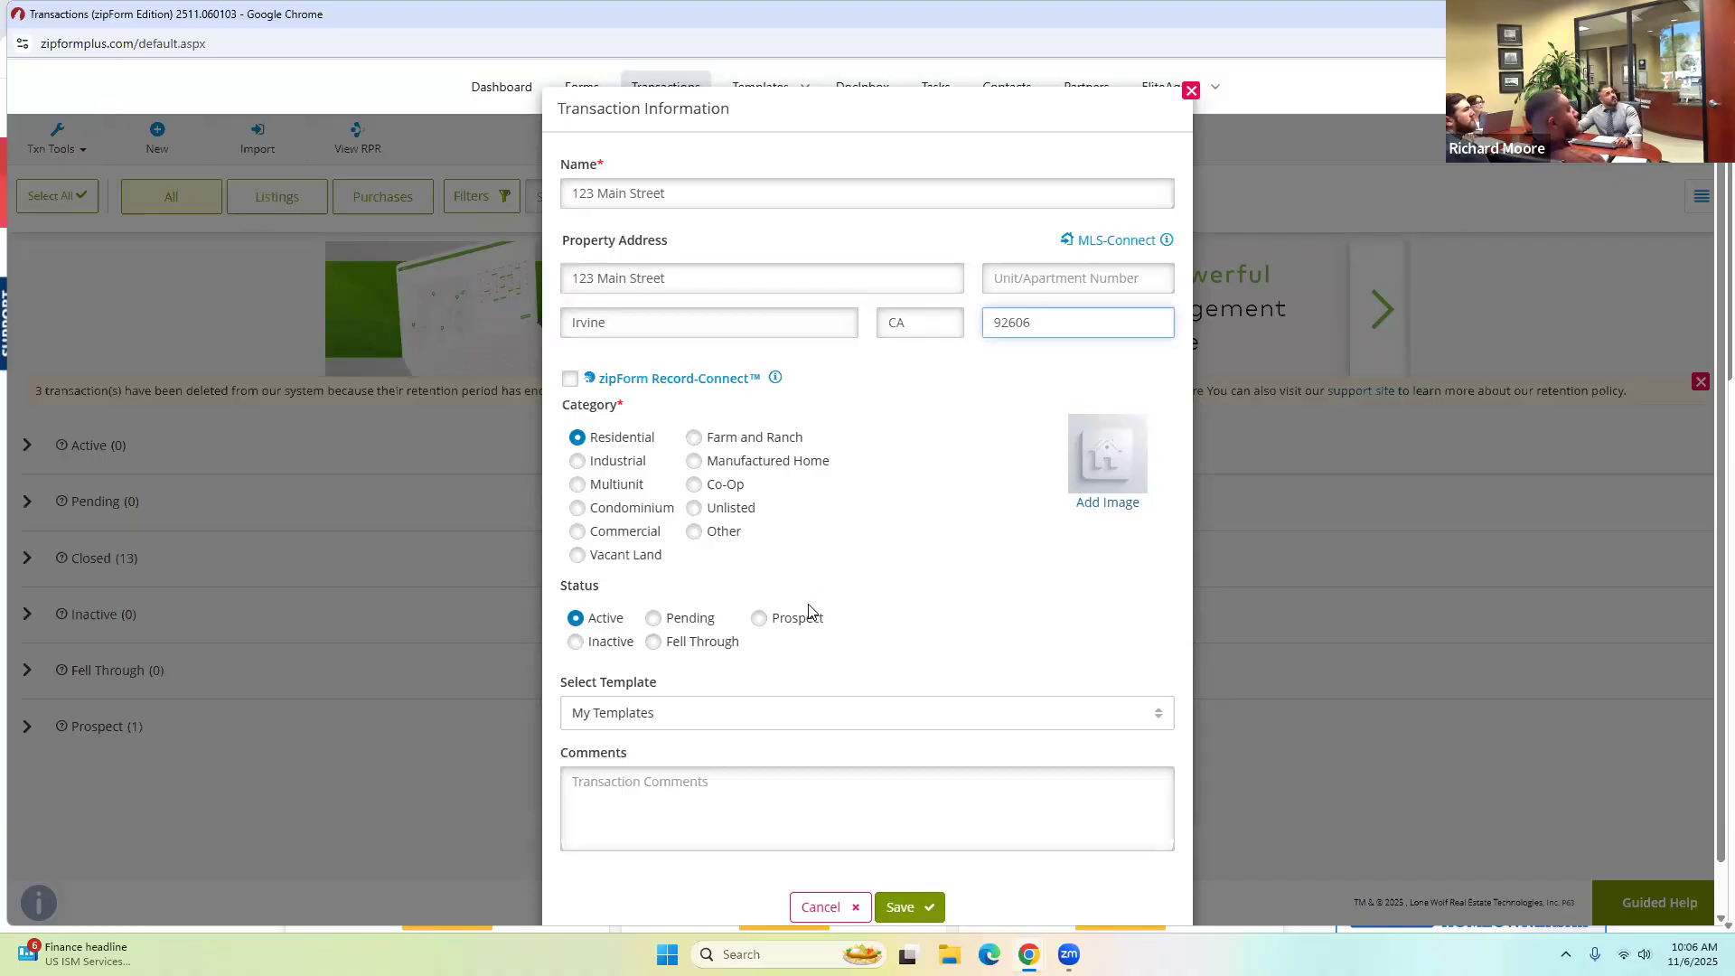
pyautogui.scroll(-1, 818, 606)
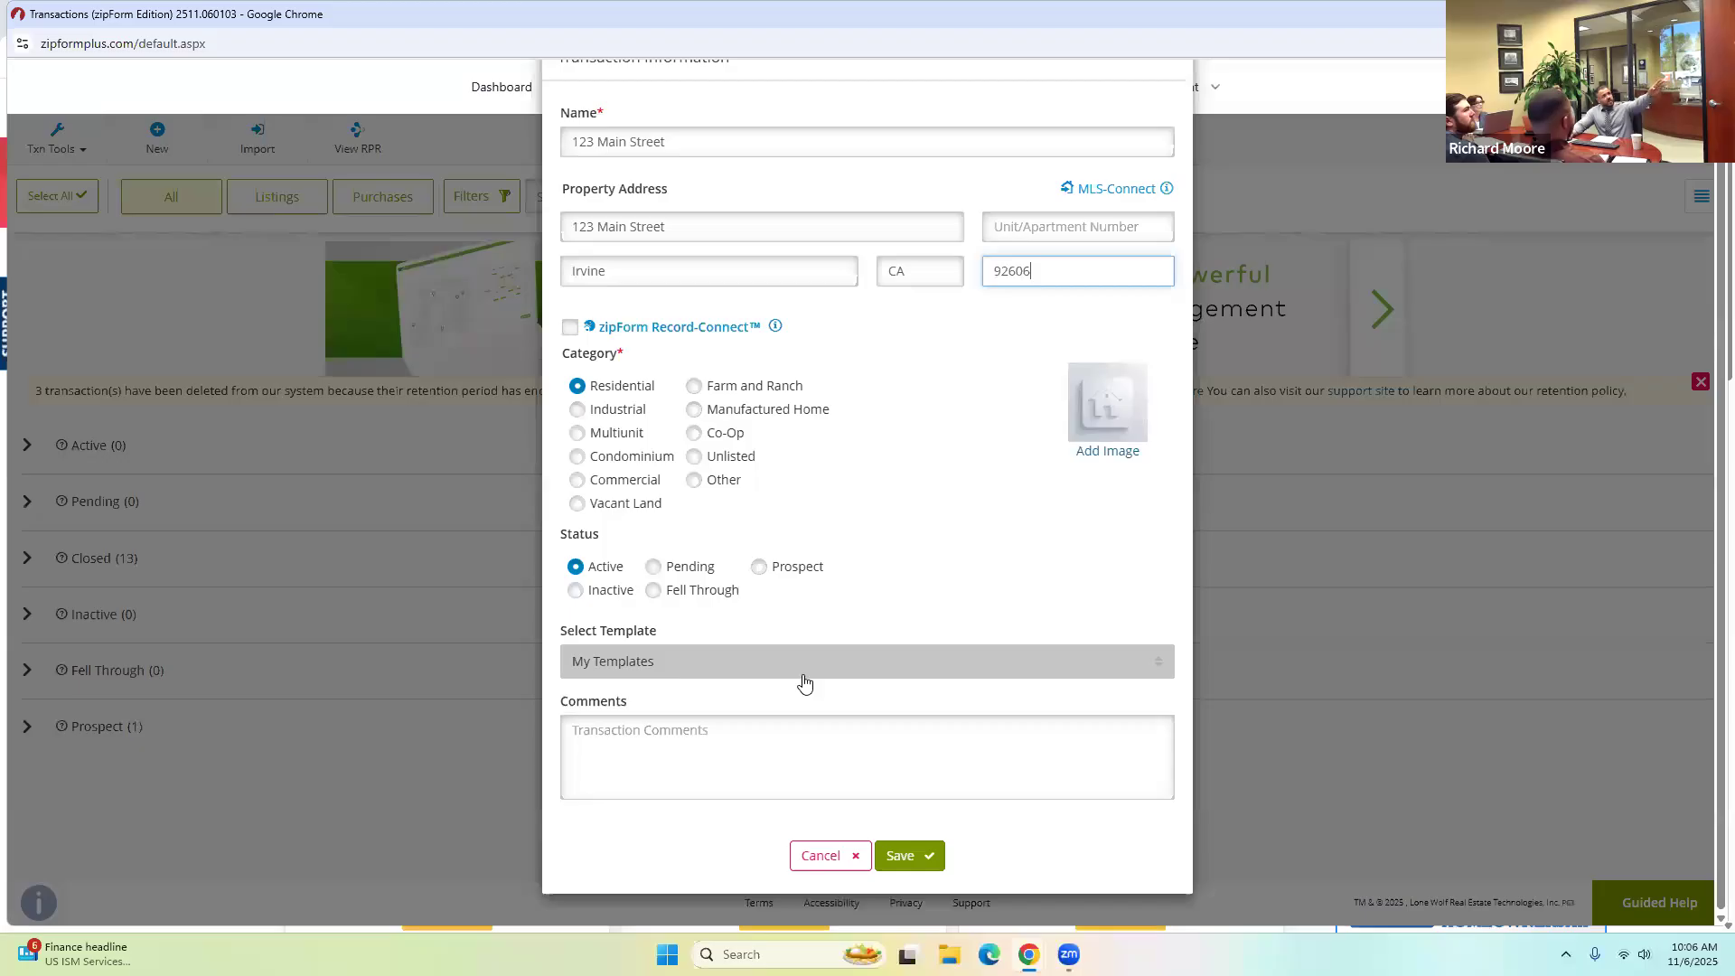
pyautogui.click(912, 859)
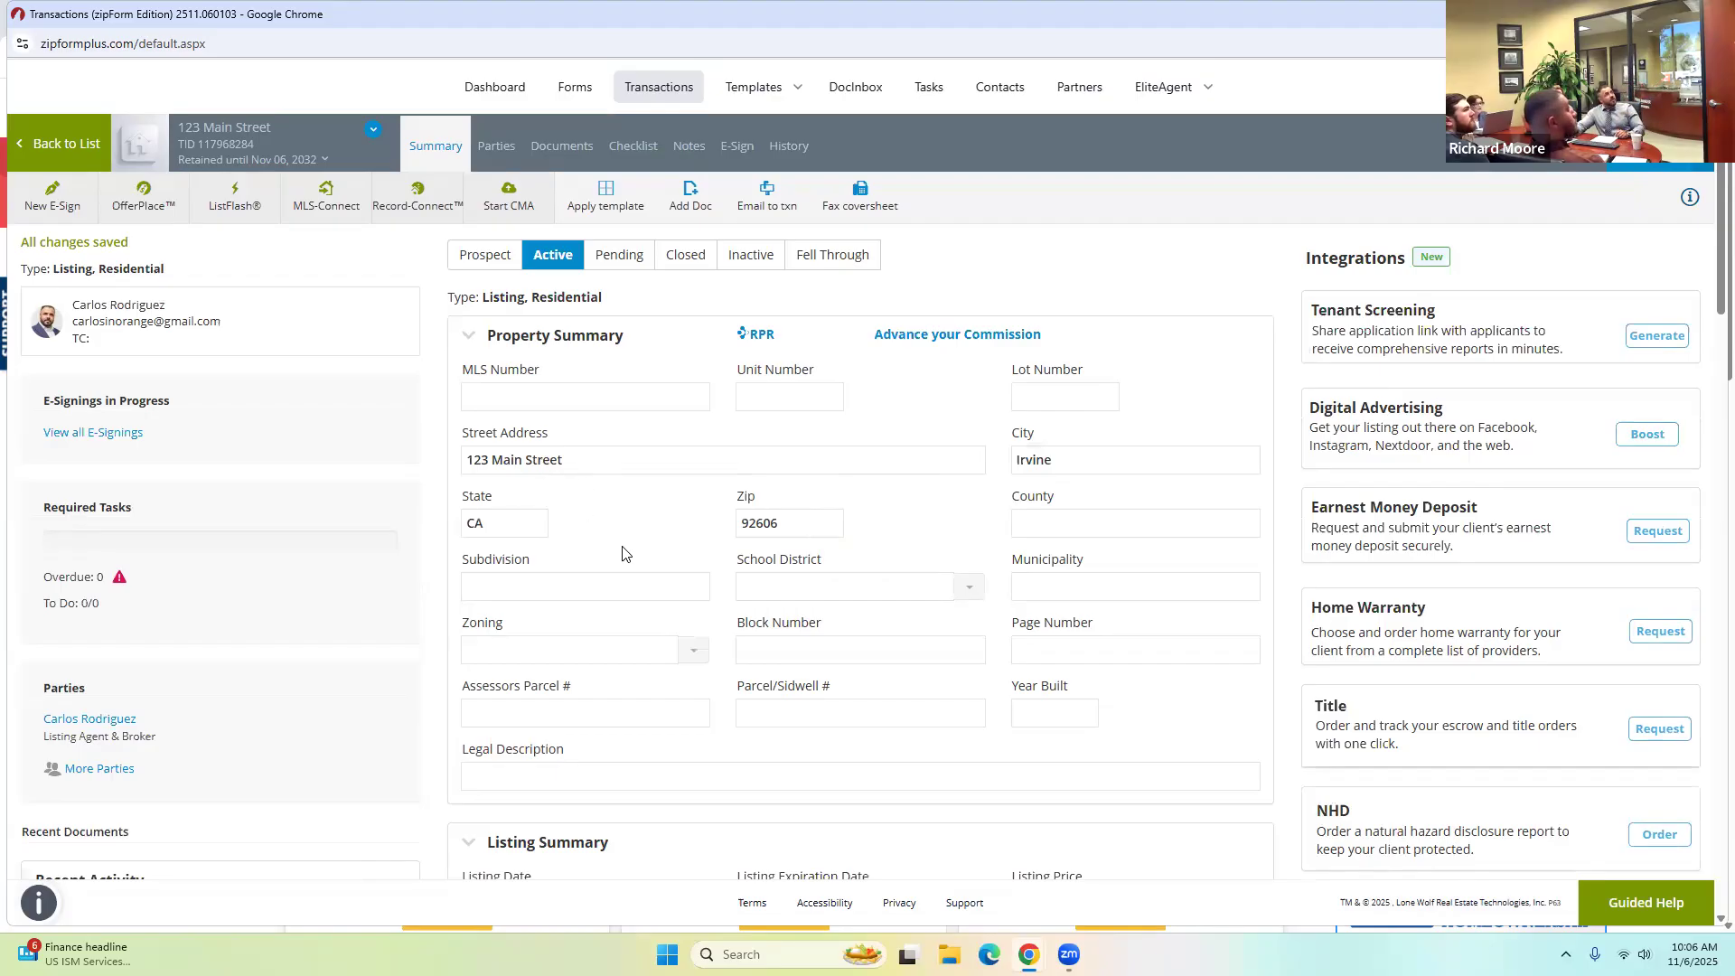
# In Parties, start Seller One with a first name, last name and e-mail.
pyautogui.click(500, 149)
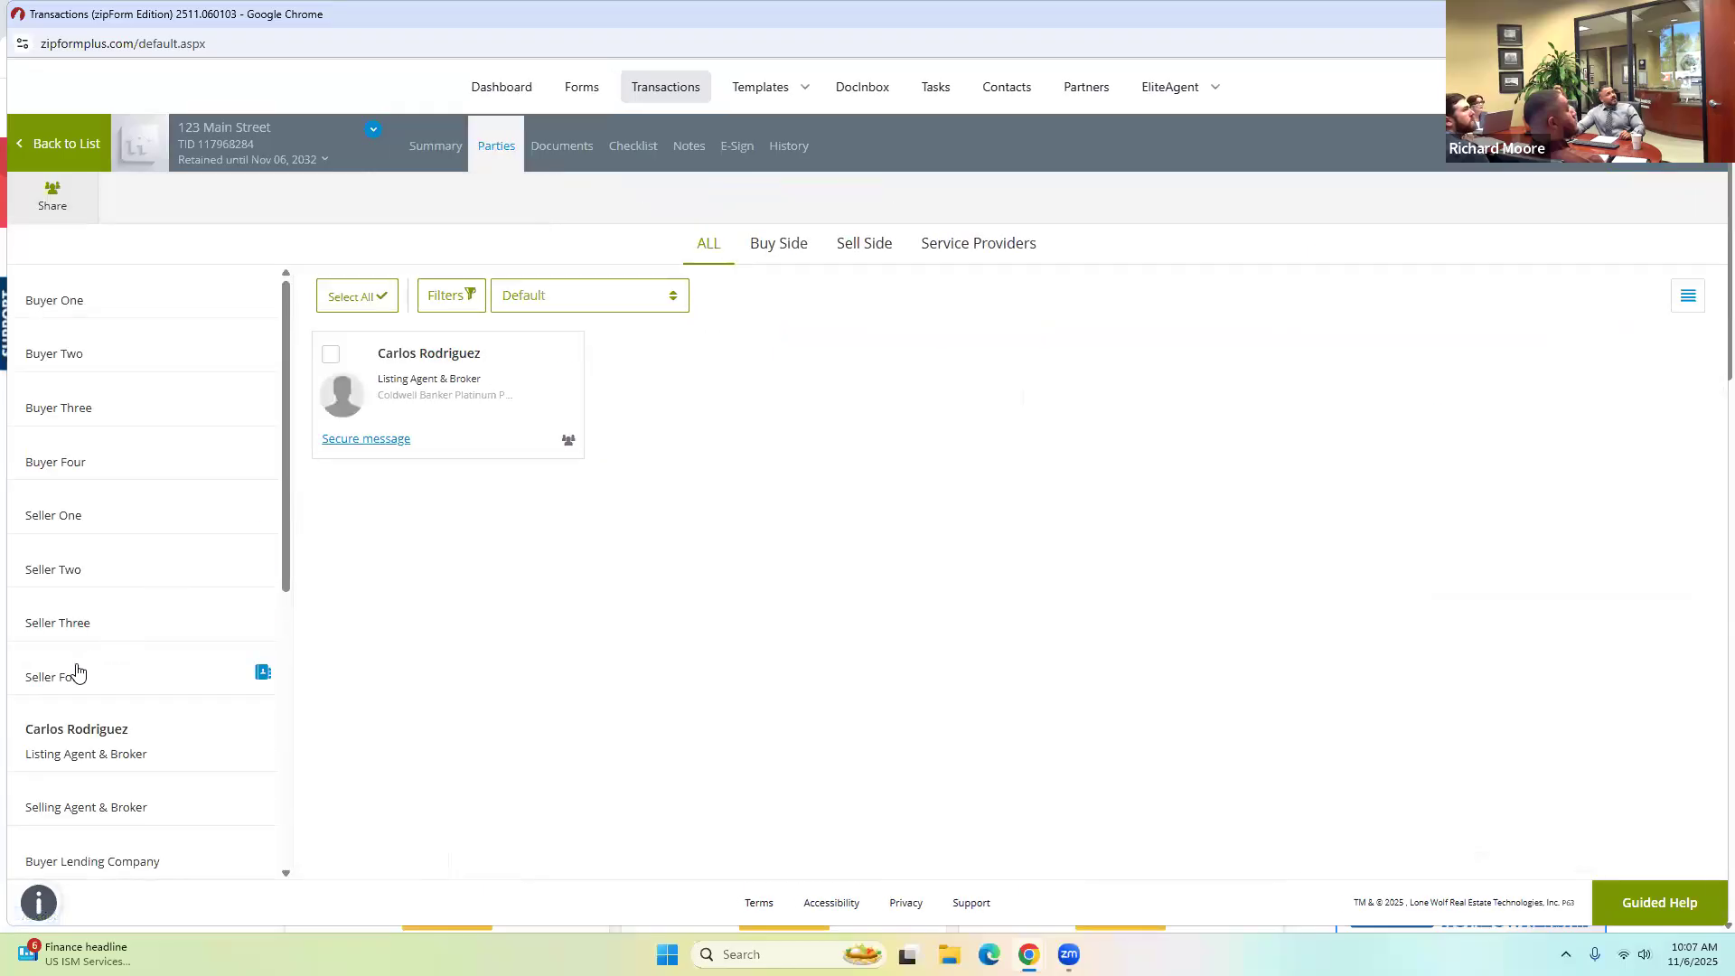
pyautogui.click(54, 515)
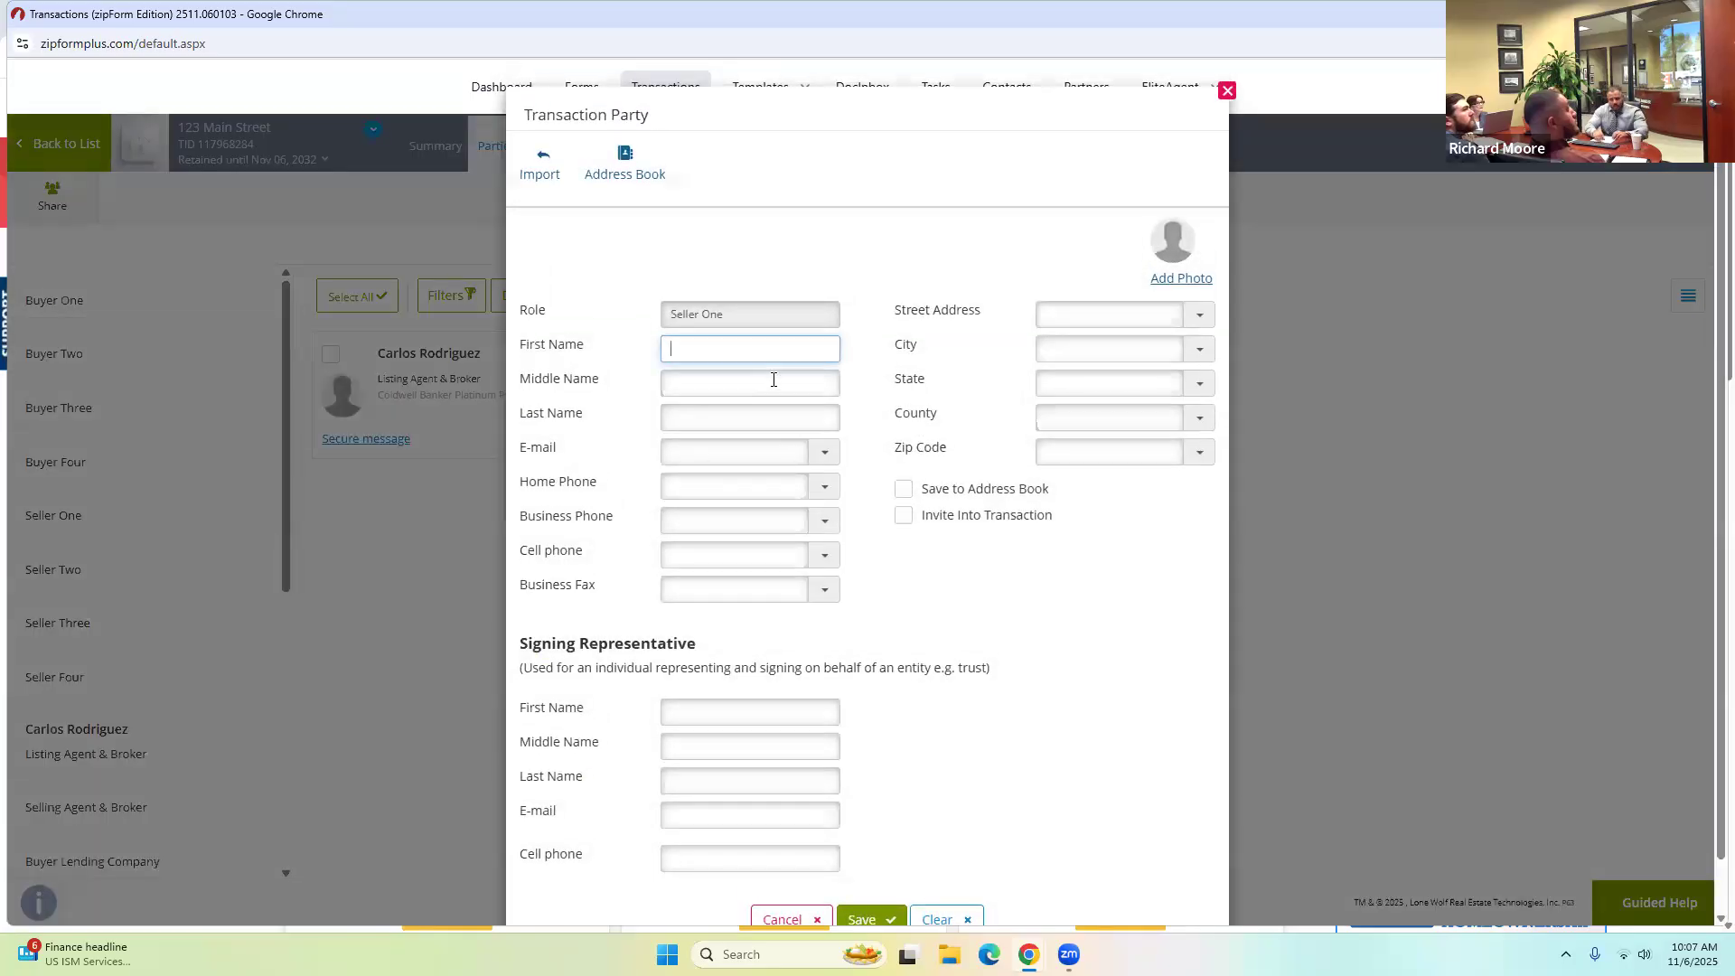
pyautogui.write('Tom')
pyautogui.press('Tab')
pyautogui.press('Tab')
pyautogui.write('S')
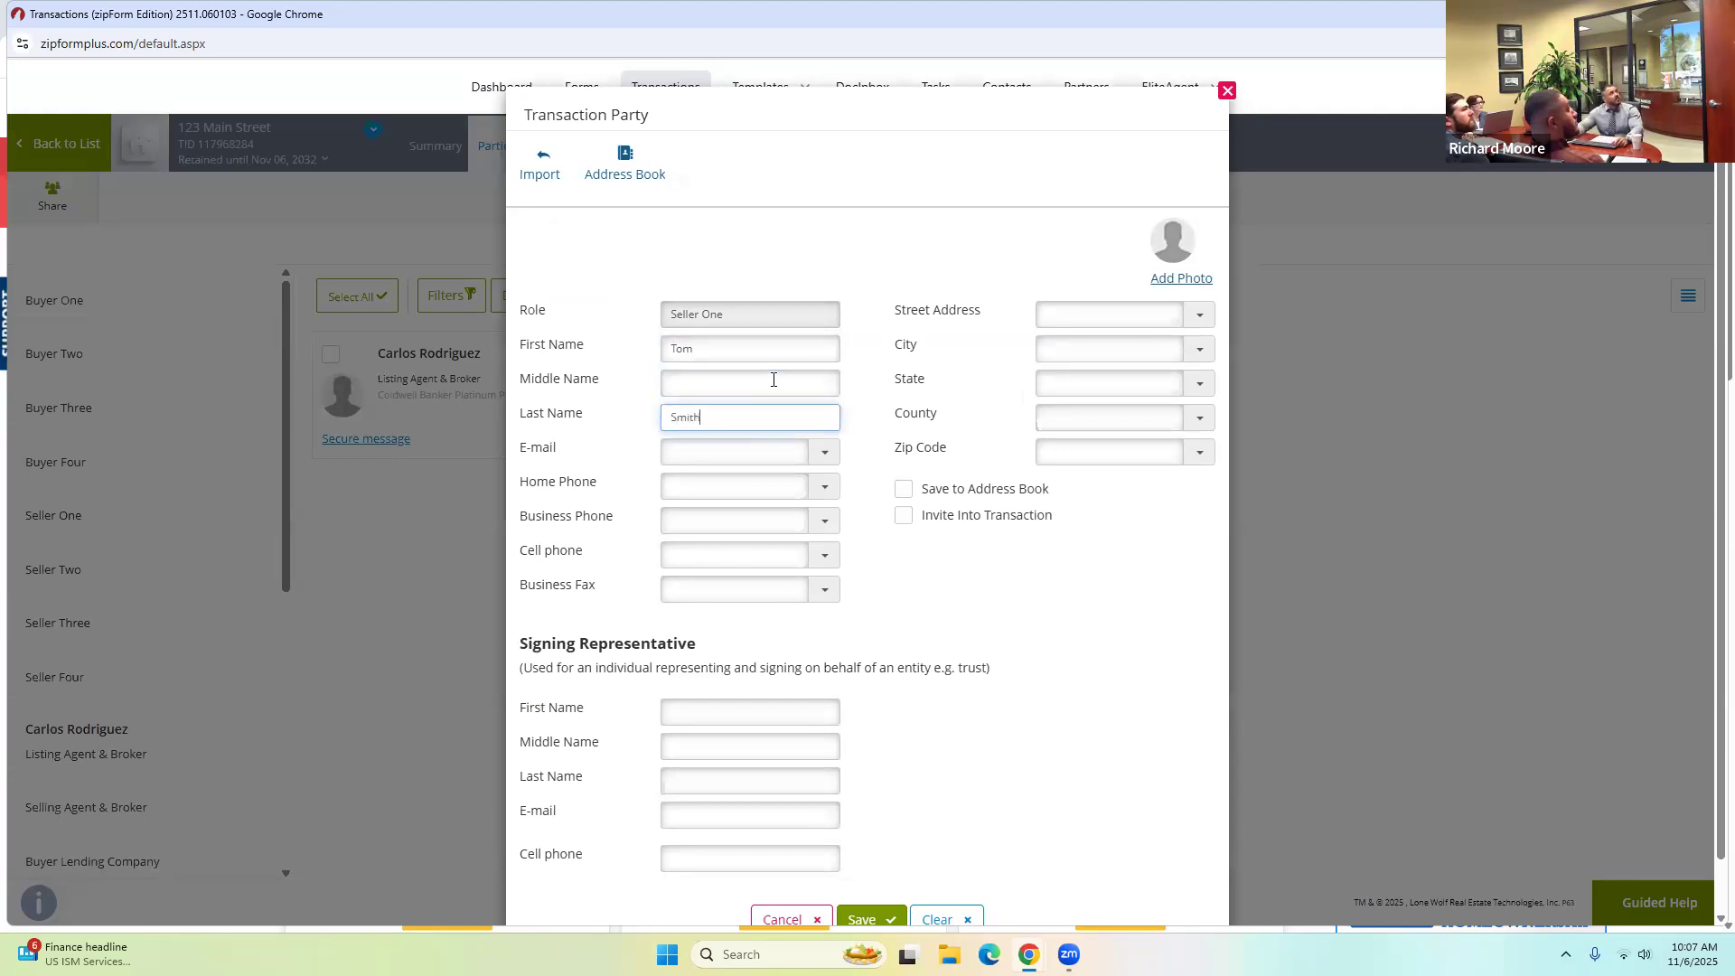
pyautogui.click(734, 446)
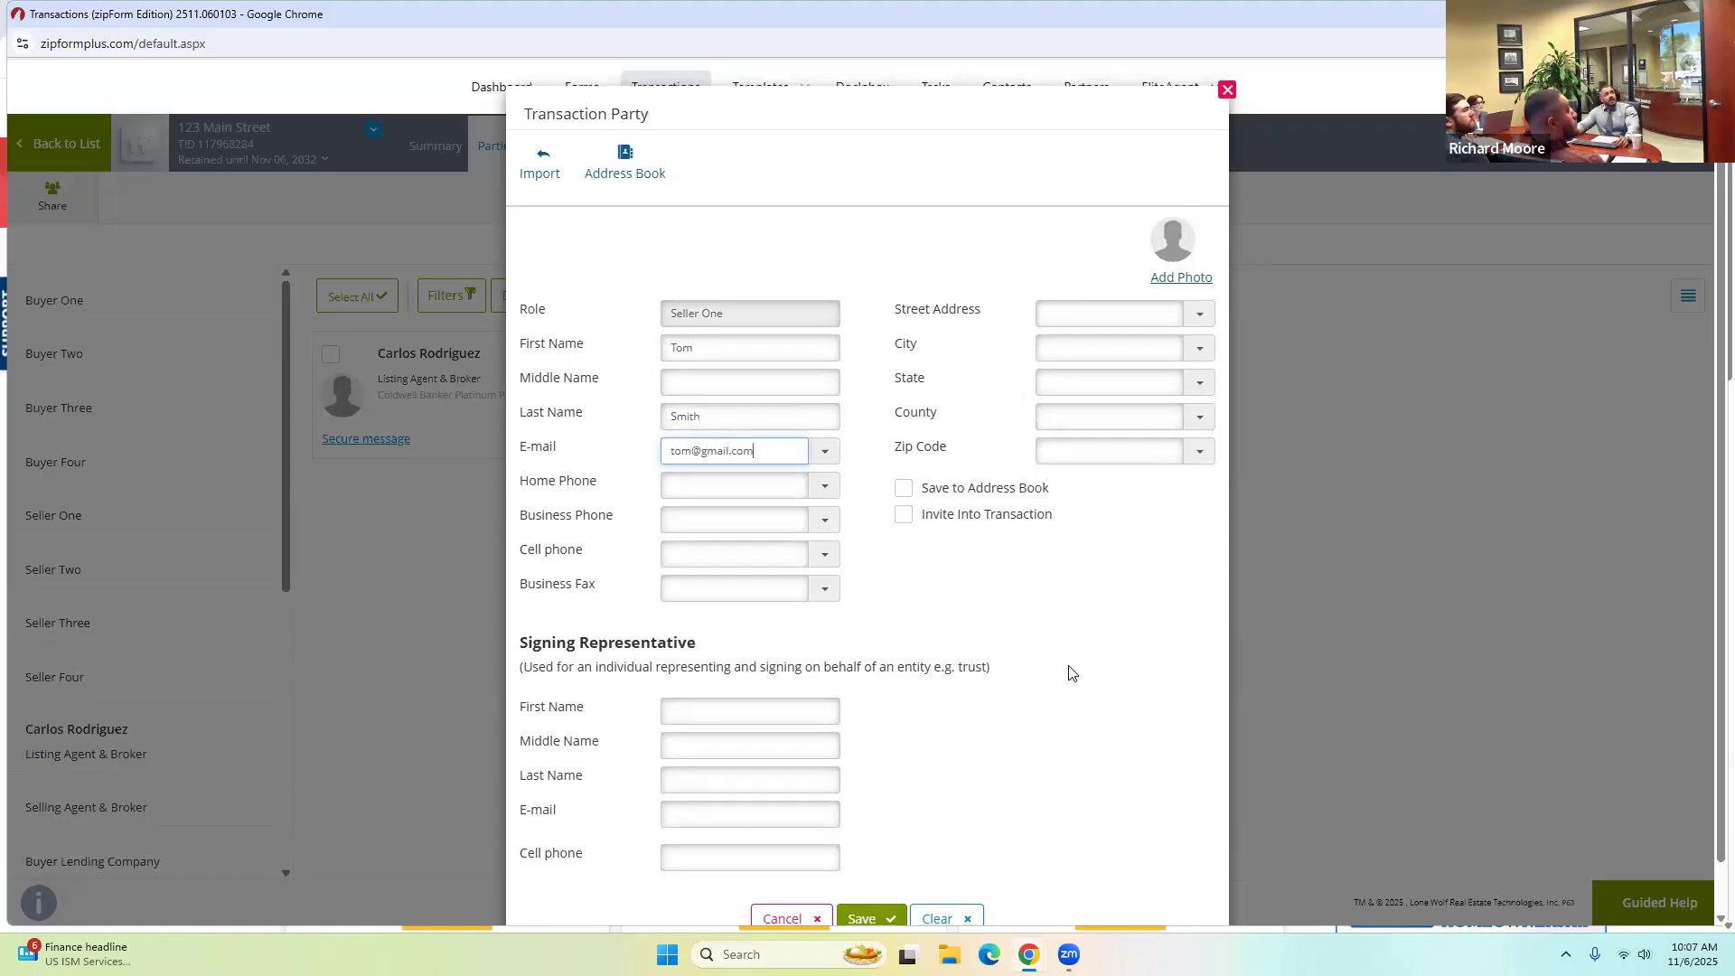
pyautogui.scroll(-1, 1069, 674)
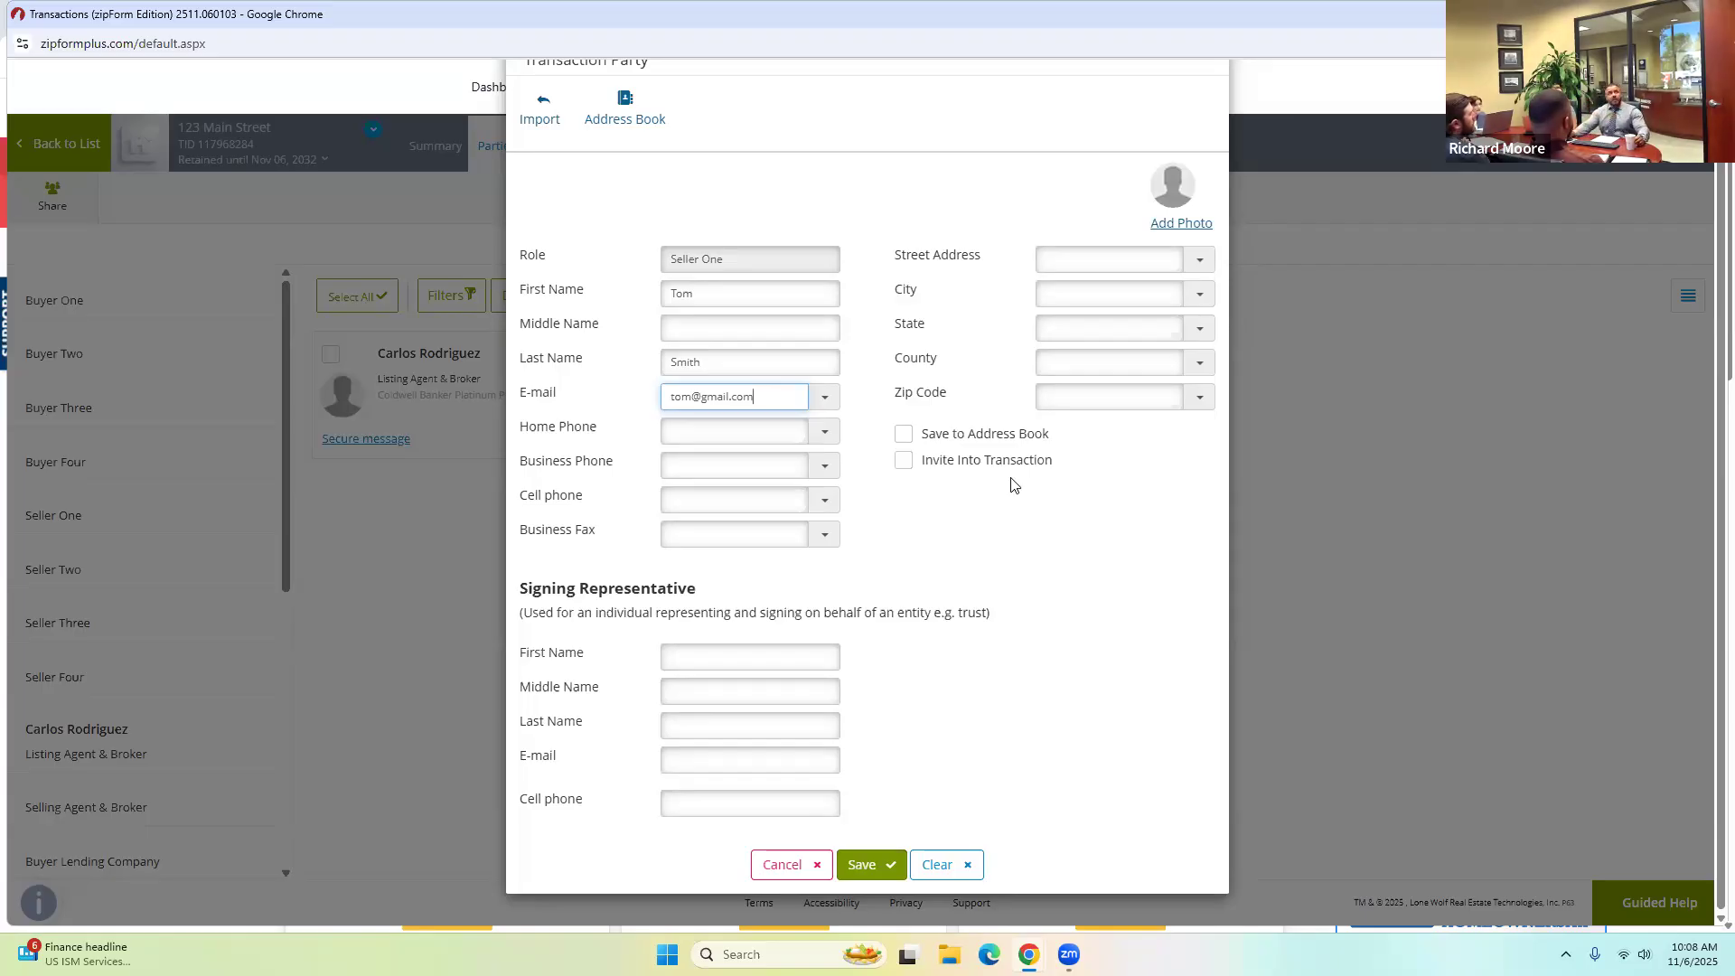
# Clear Seller One's last name and e-mail and enter the family trust name as first name.
pyautogui.doubleClick(714, 294)
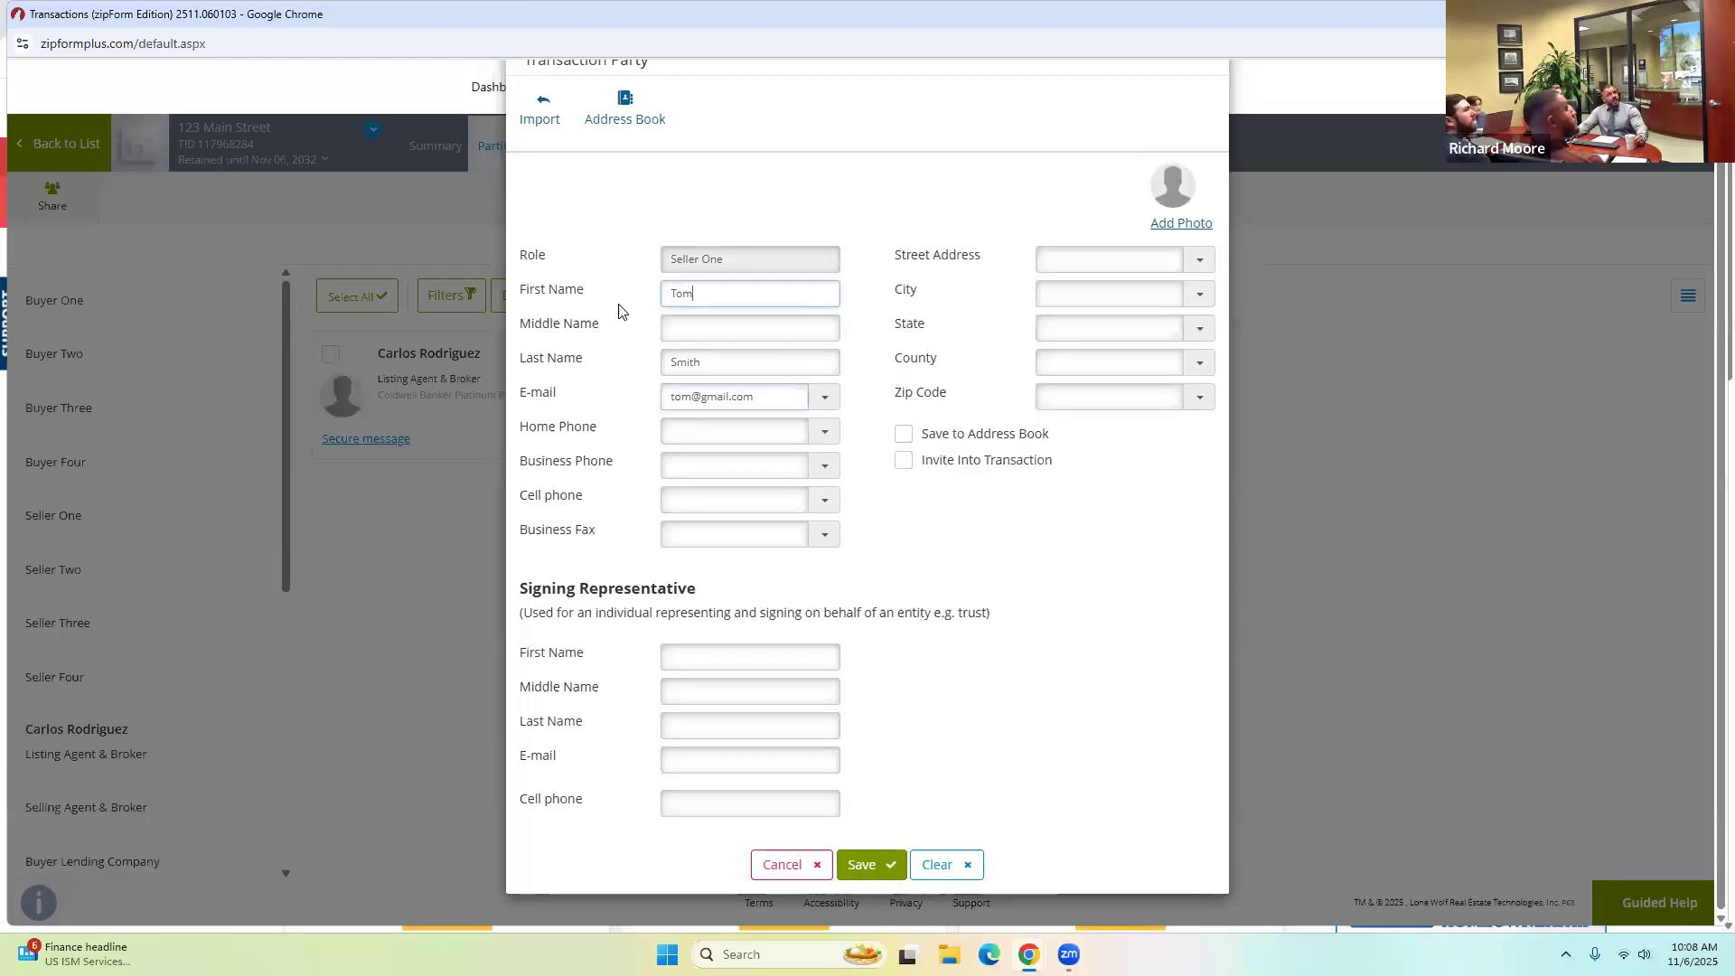
pyautogui.doubleClick(726, 361)
pyautogui.press('BackSpace')
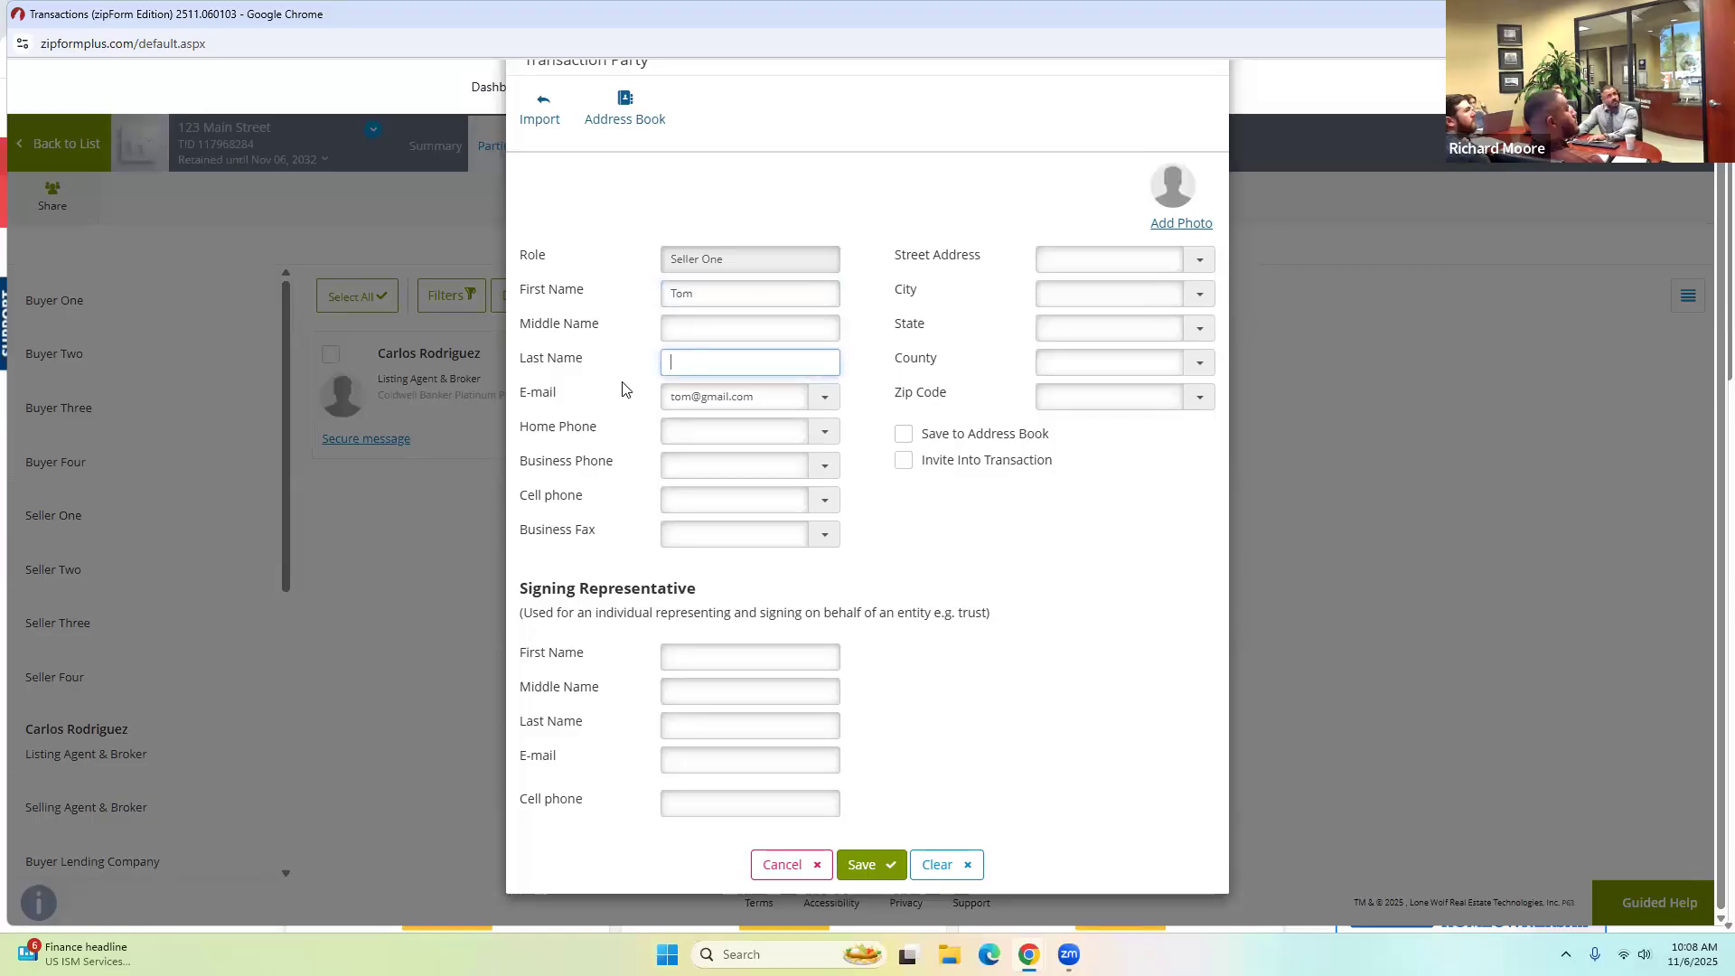
pyautogui.doubleClick(772, 397)
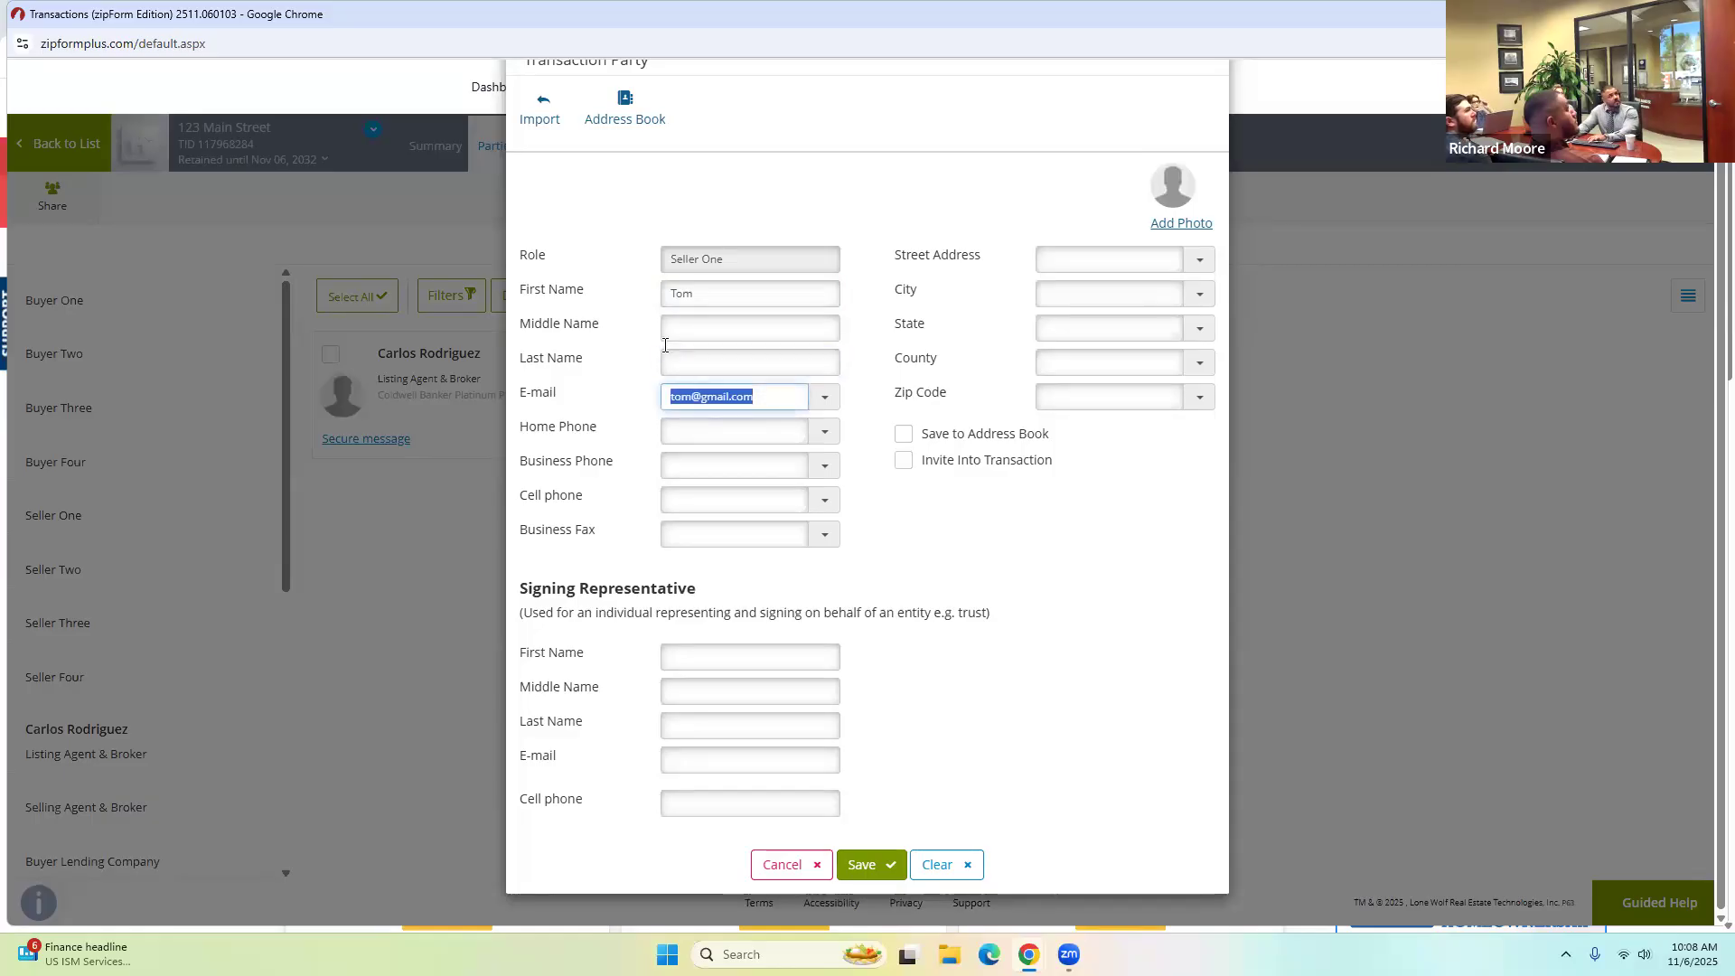
pyautogui.press('BackSpace')
pyautogui.doubleClick(735, 294)
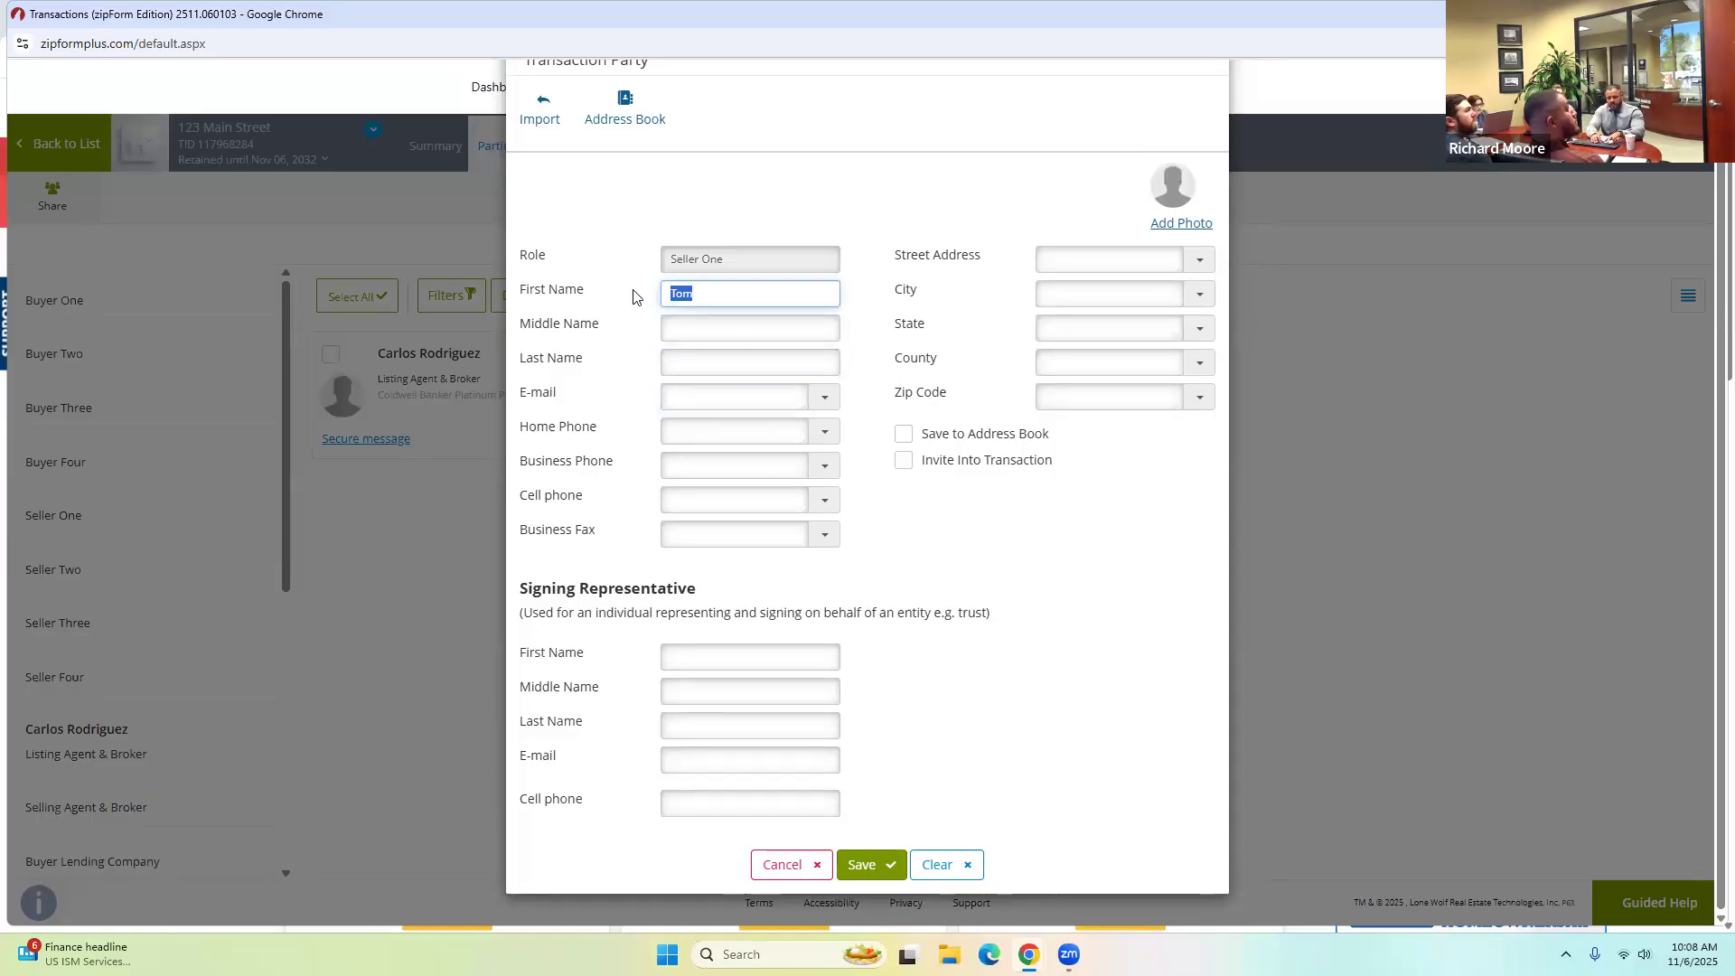
pyautogui.write('Tom SMith ')
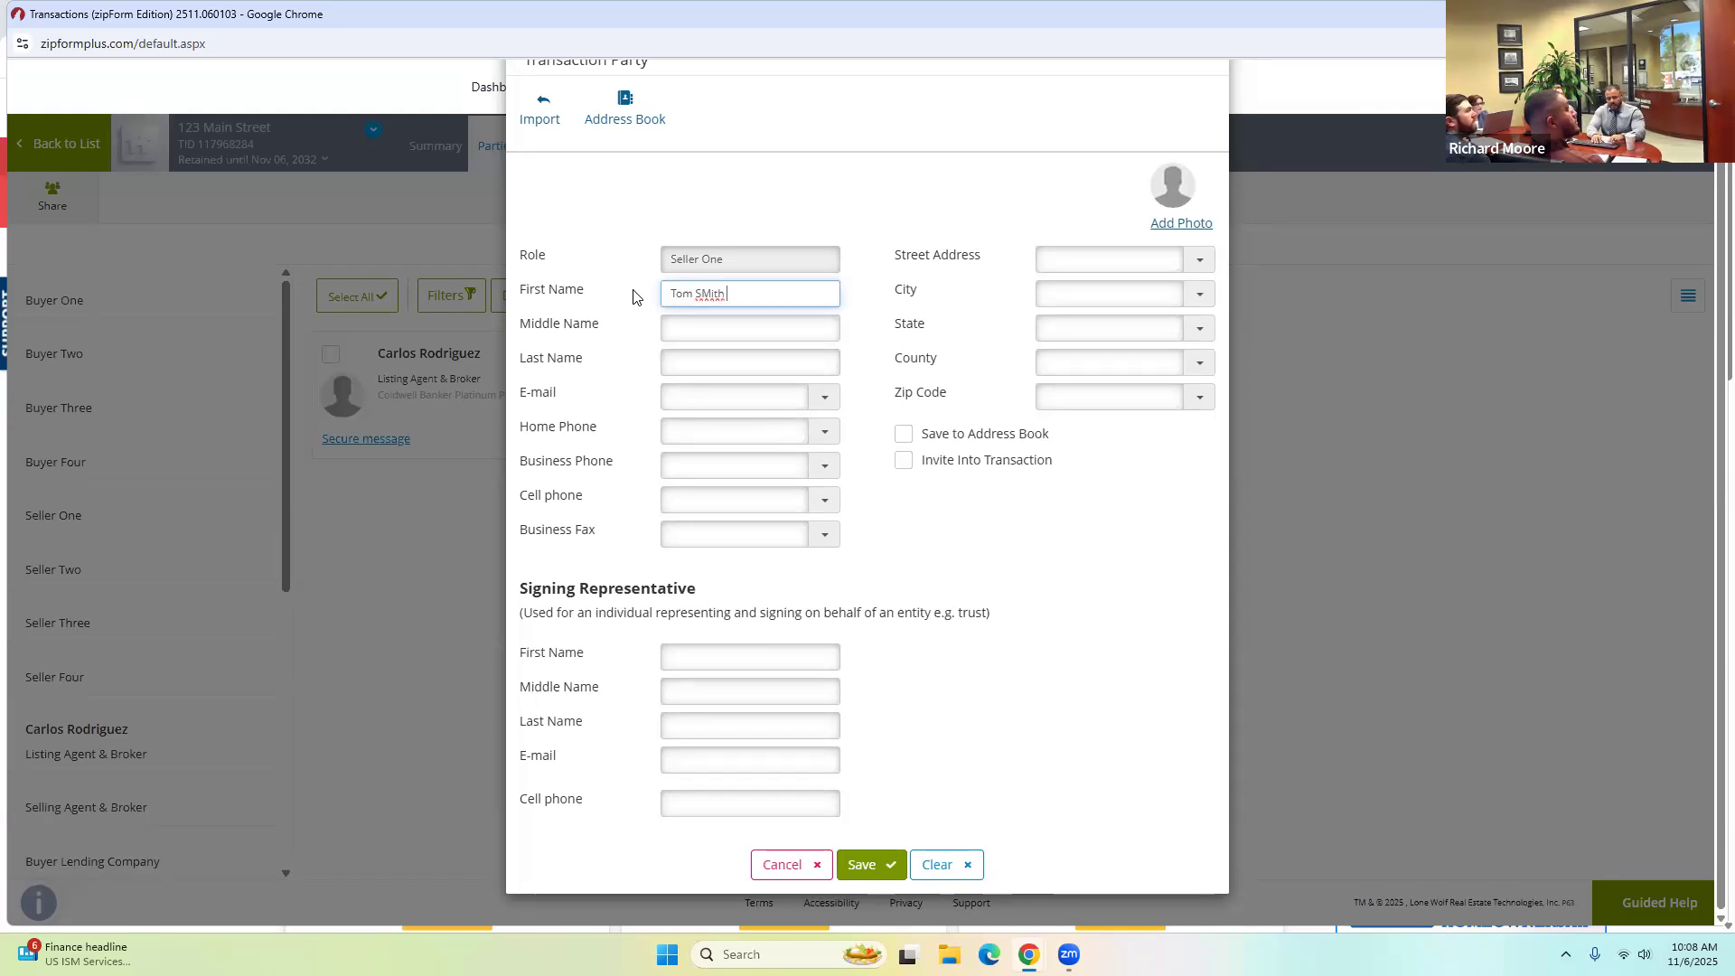
pyautogui.write('Family Trust')
pyautogui.click(639, 331)
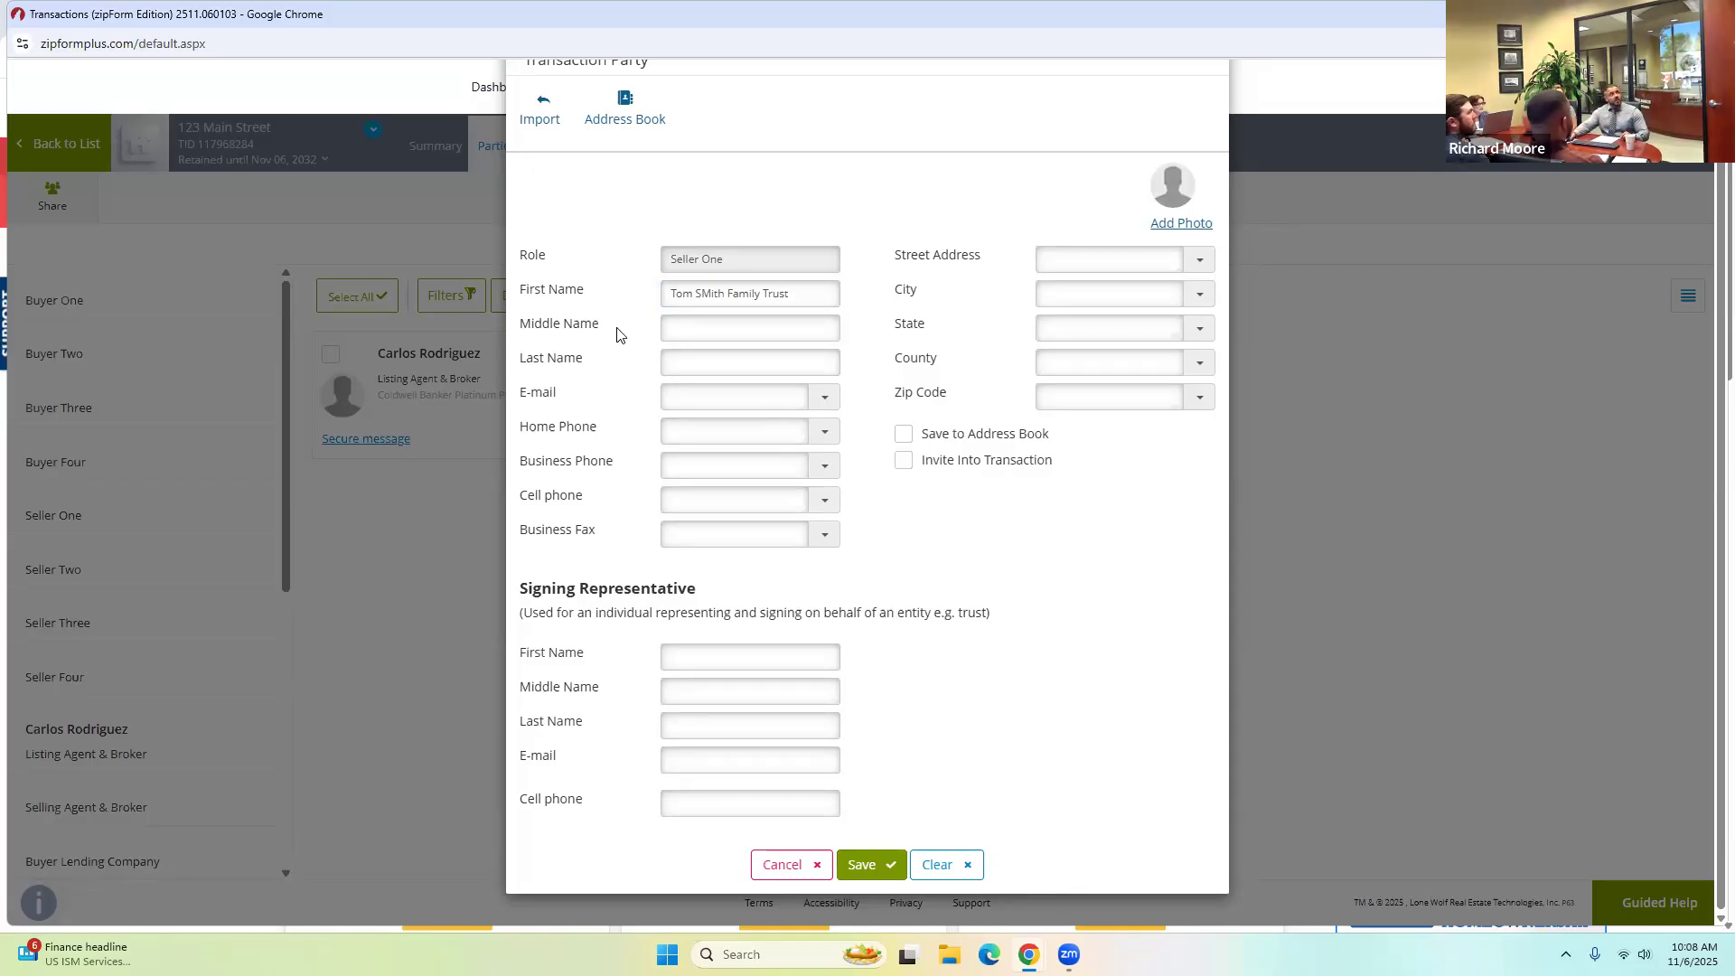
# Enter the signing representative's first name, last name and e-mail, then save Seller One.
pyautogui.click(673, 657)
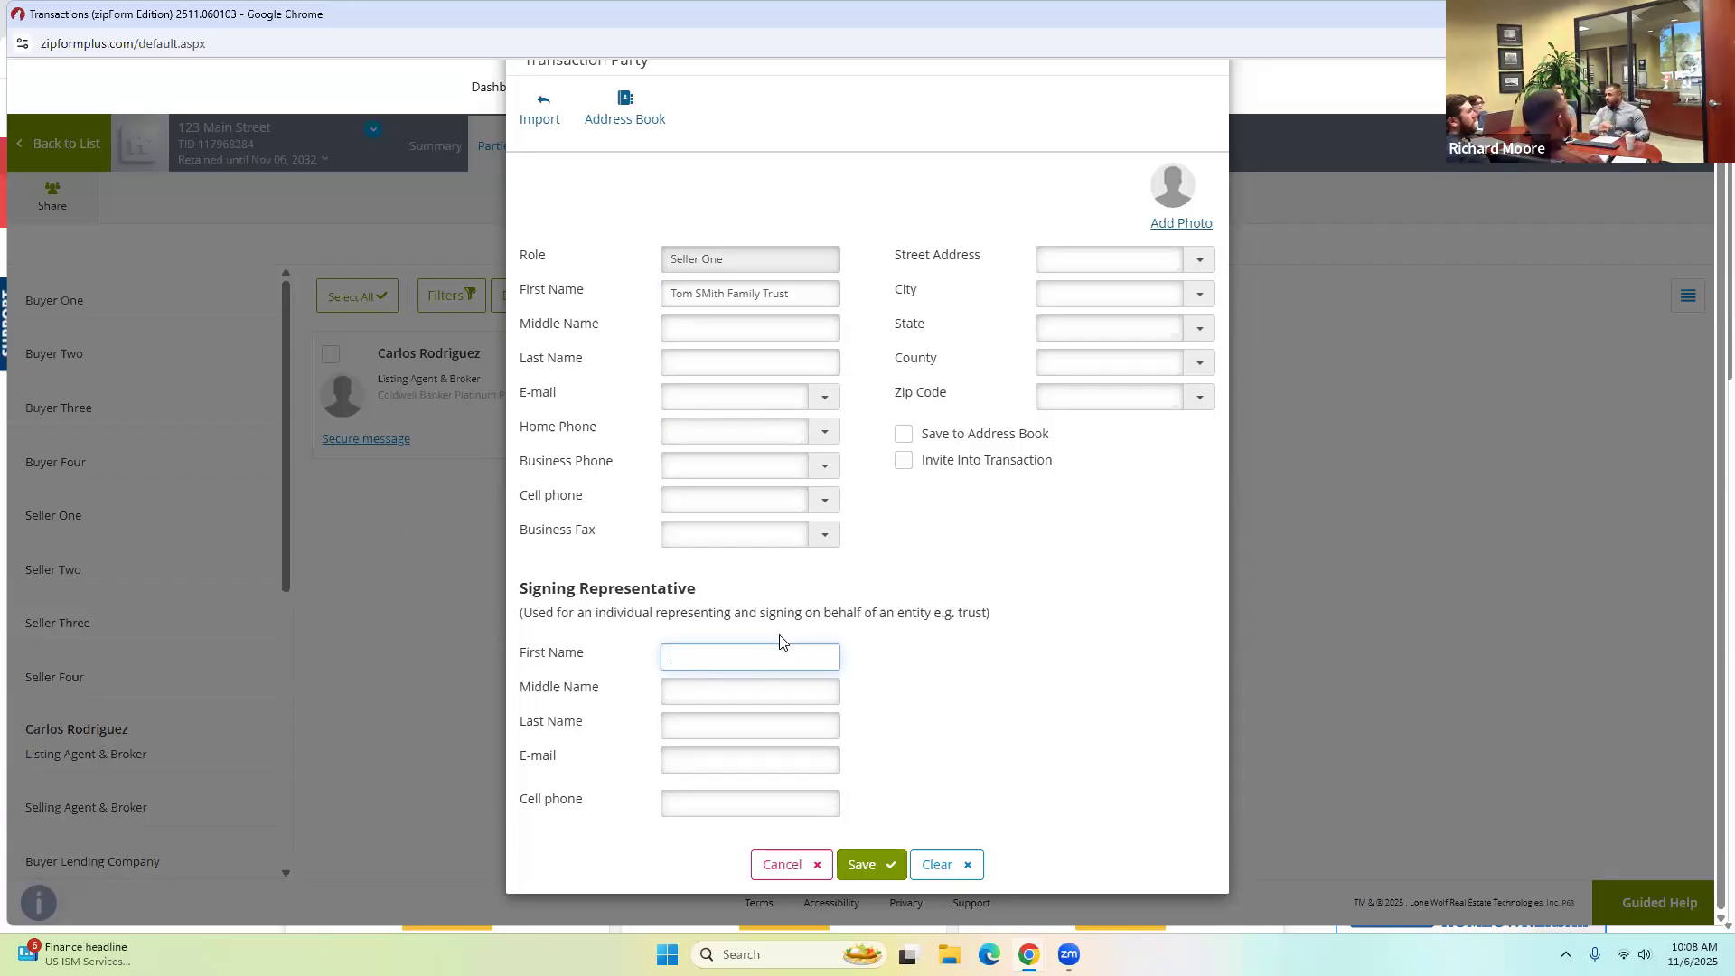
pyautogui.write('Tom')
pyautogui.press('Tab')
pyautogui.press('Tab')
pyautogui.write('Sm')
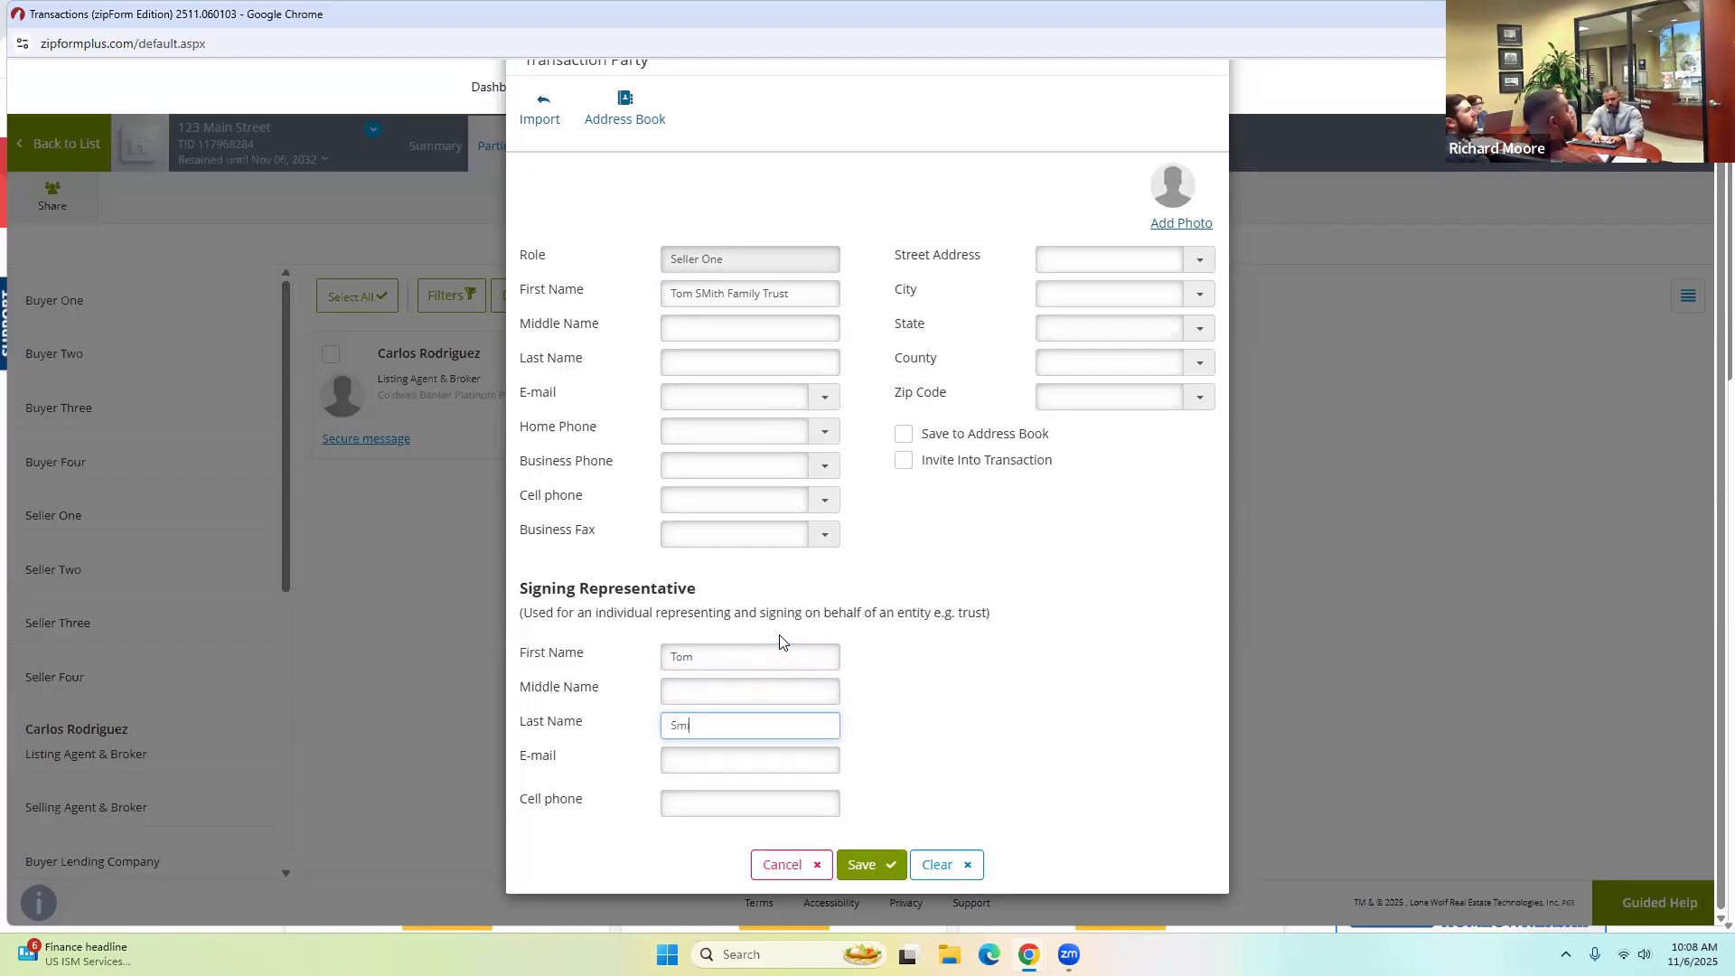
pyautogui.press('Tab')
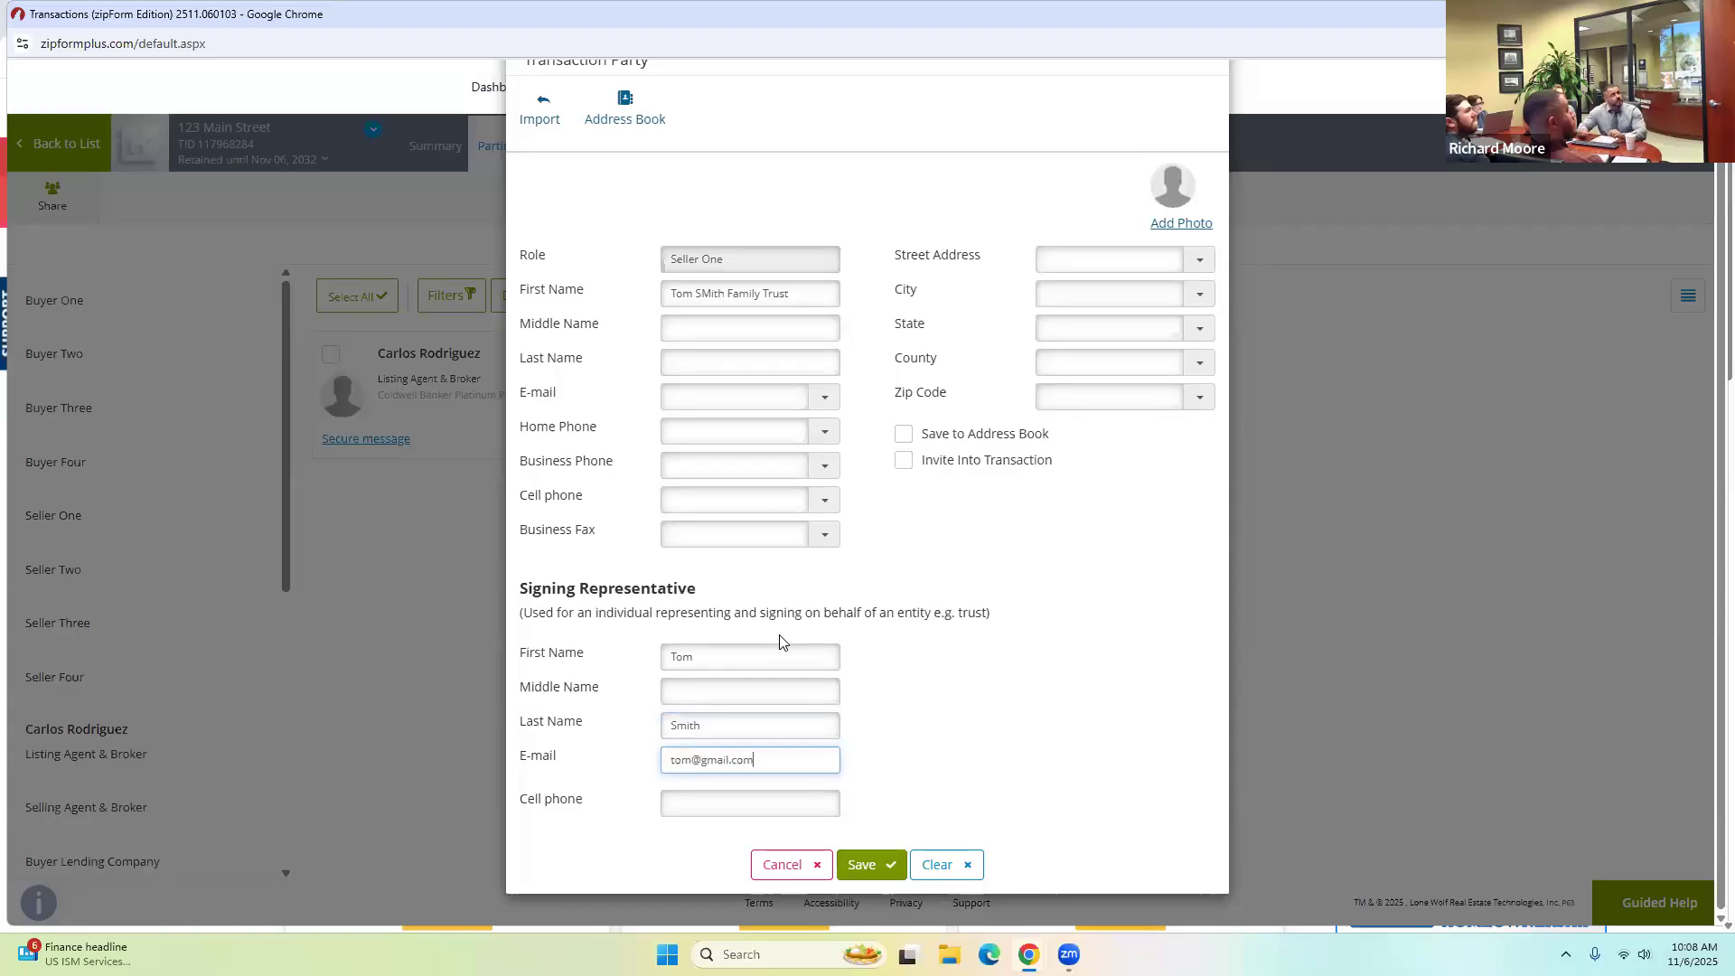
pyautogui.click(865, 667)
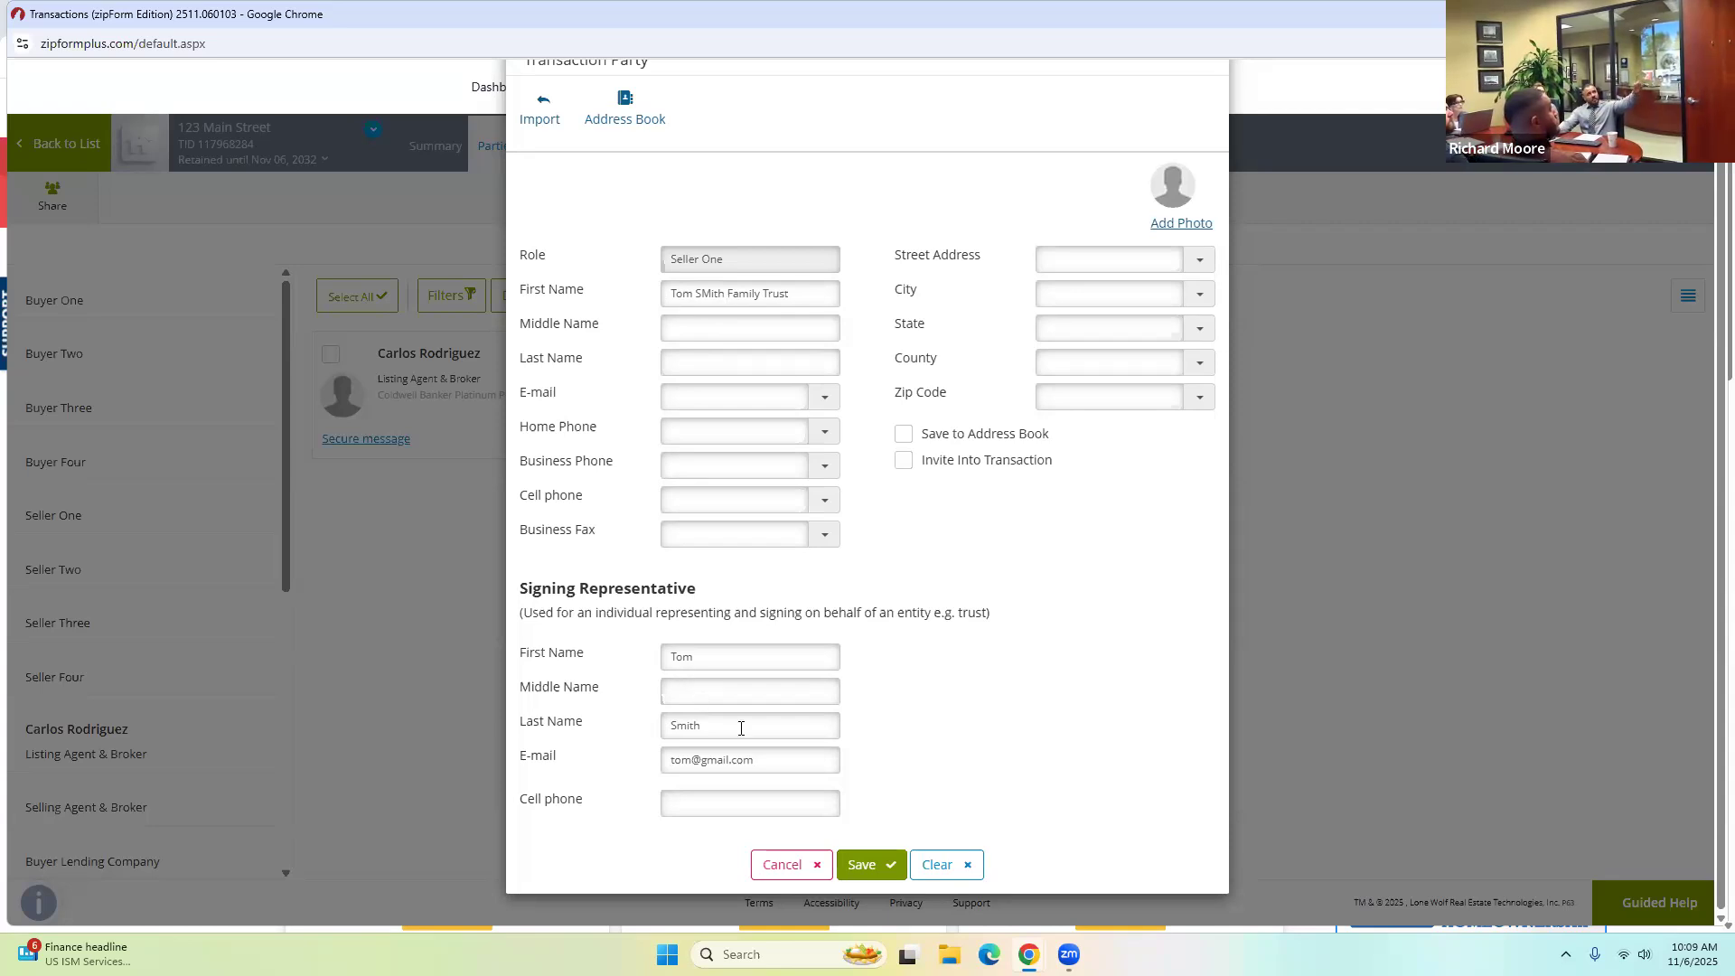
pyautogui.click(854, 865)
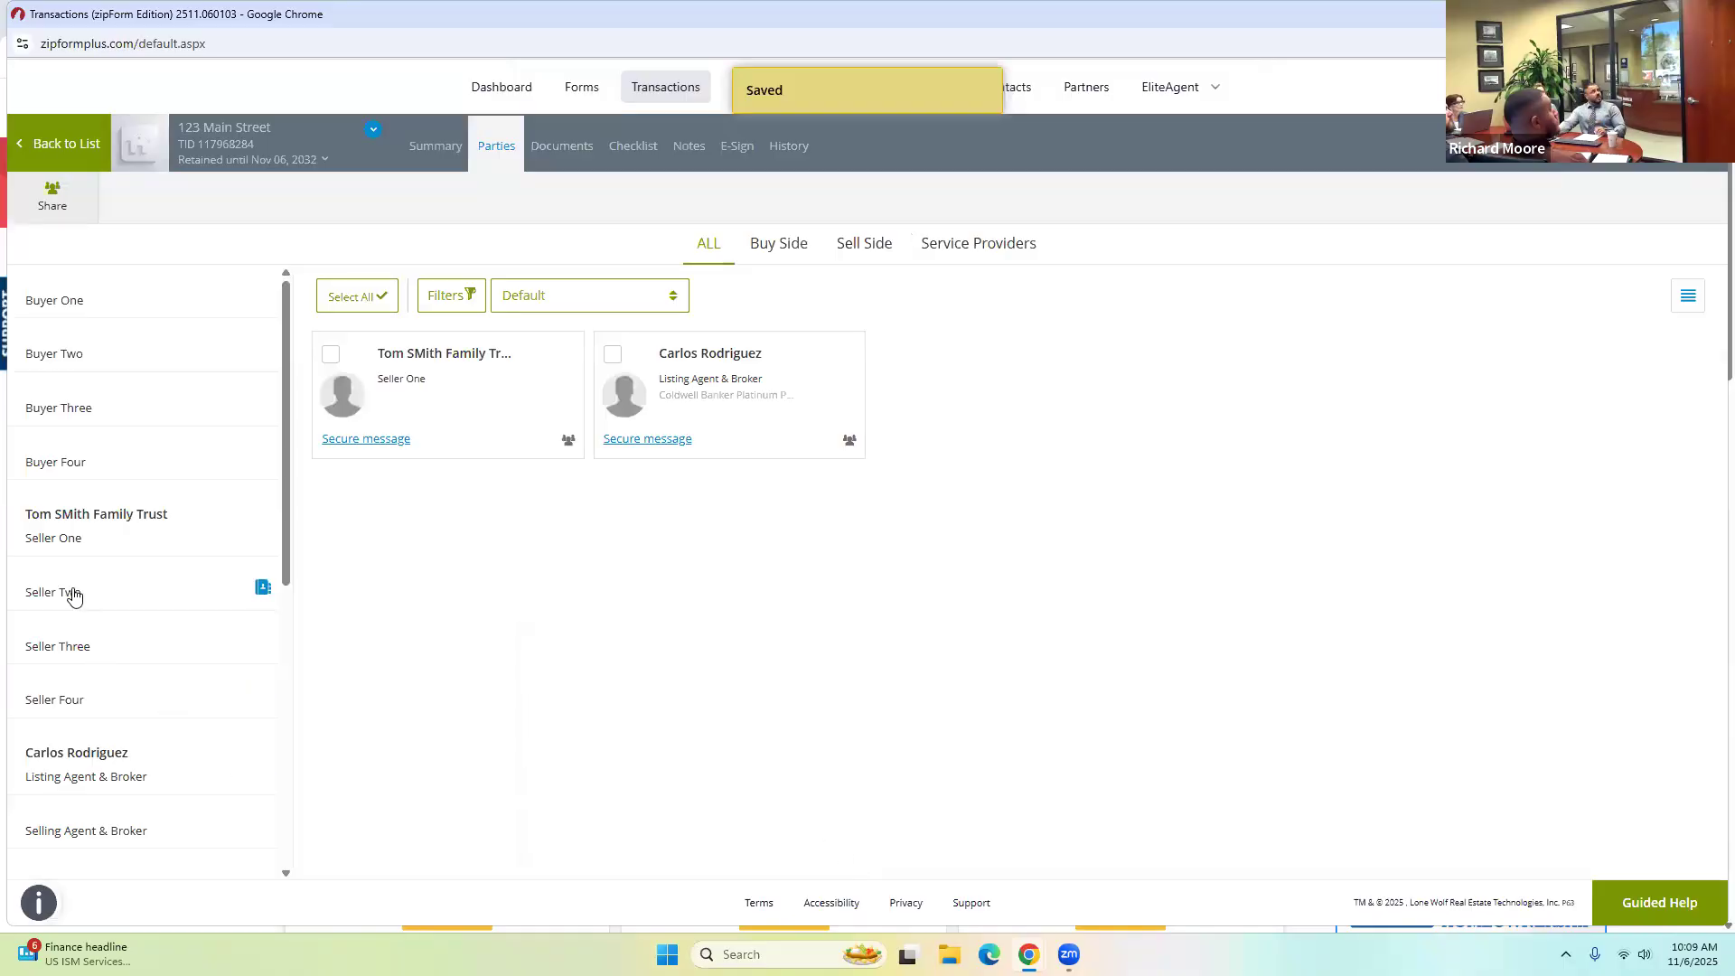
# Give Seller Two a signing representative's first name, last name and e-mail, then save.
pyautogui.click(70, 593)
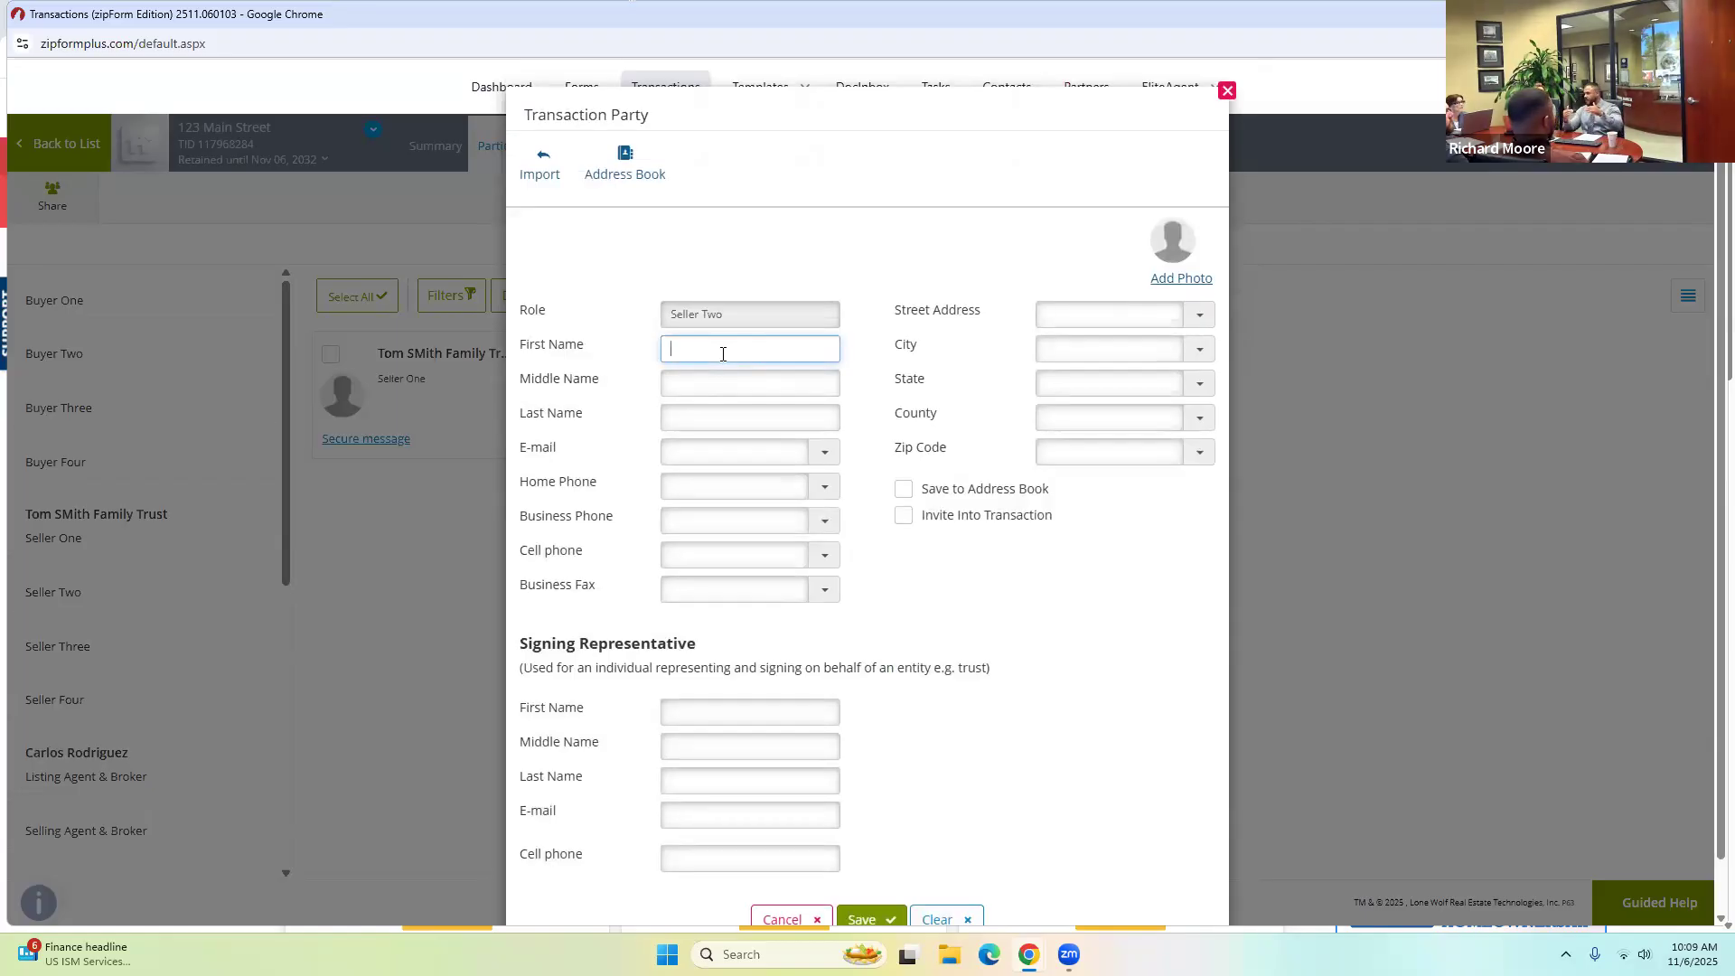
pyautogui.click(730, 709)
pyautogui.write('Jane')
pyautogui.press('Tab')
pyautogui.write('Smith')
pyautogui.press('Tab')
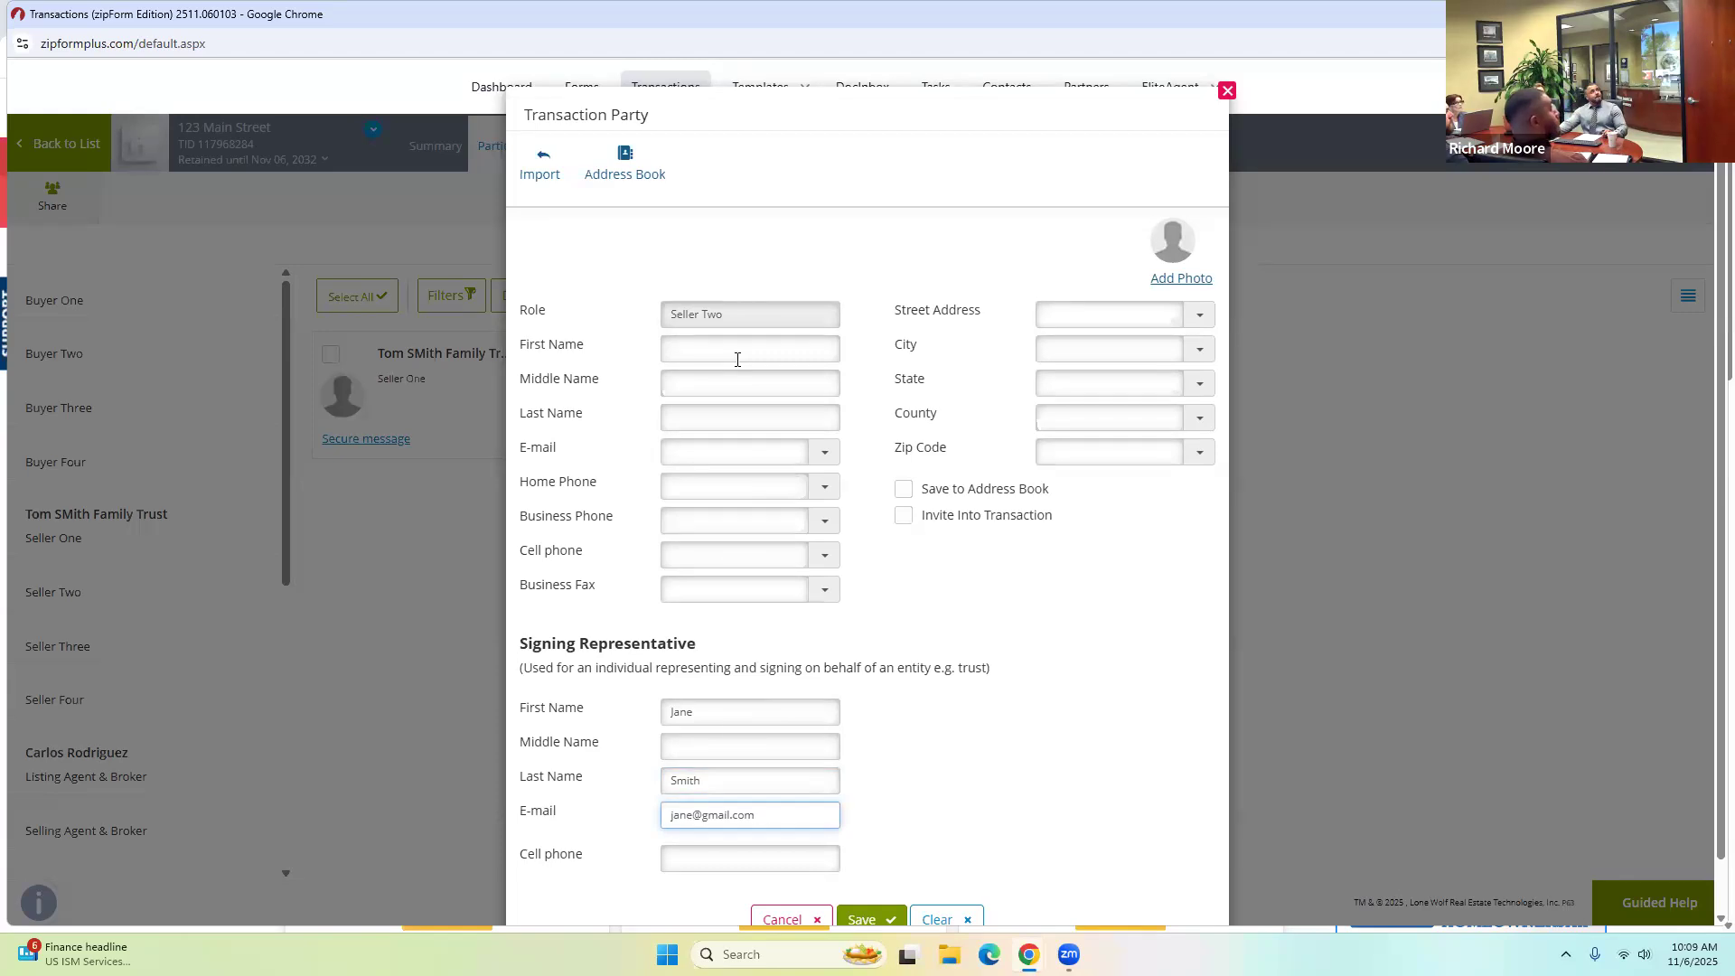
pyautogui.scroll(-1, 886, 787)
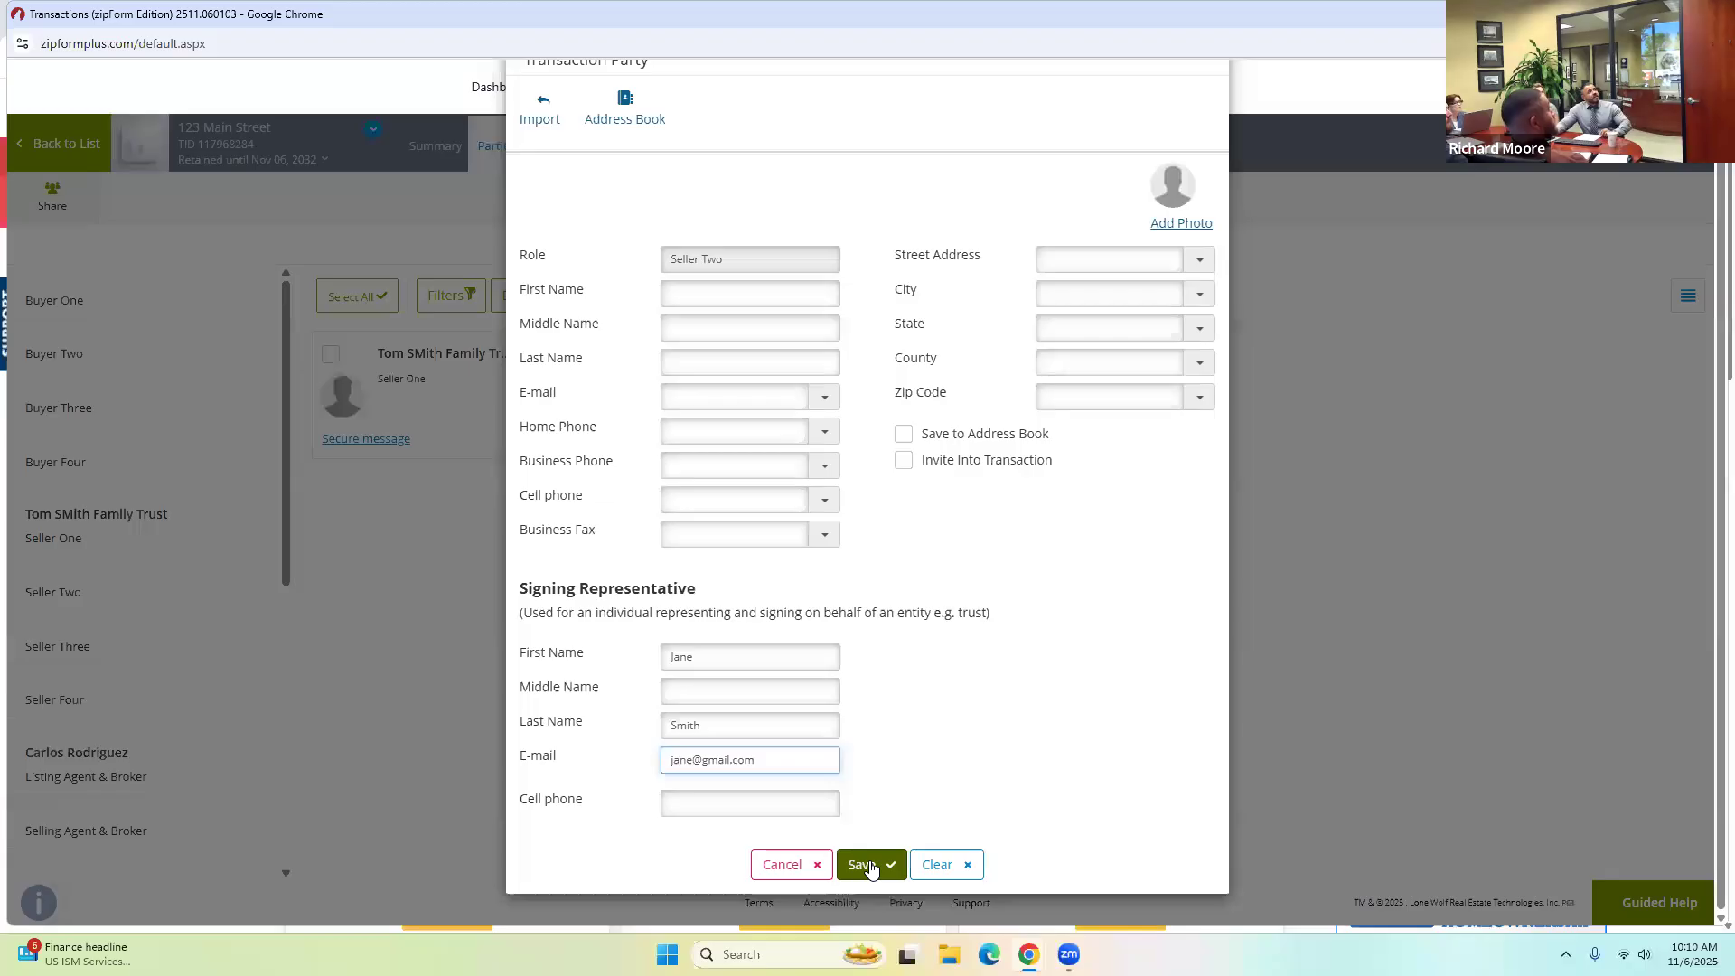
pyautogui.click(869, 863)
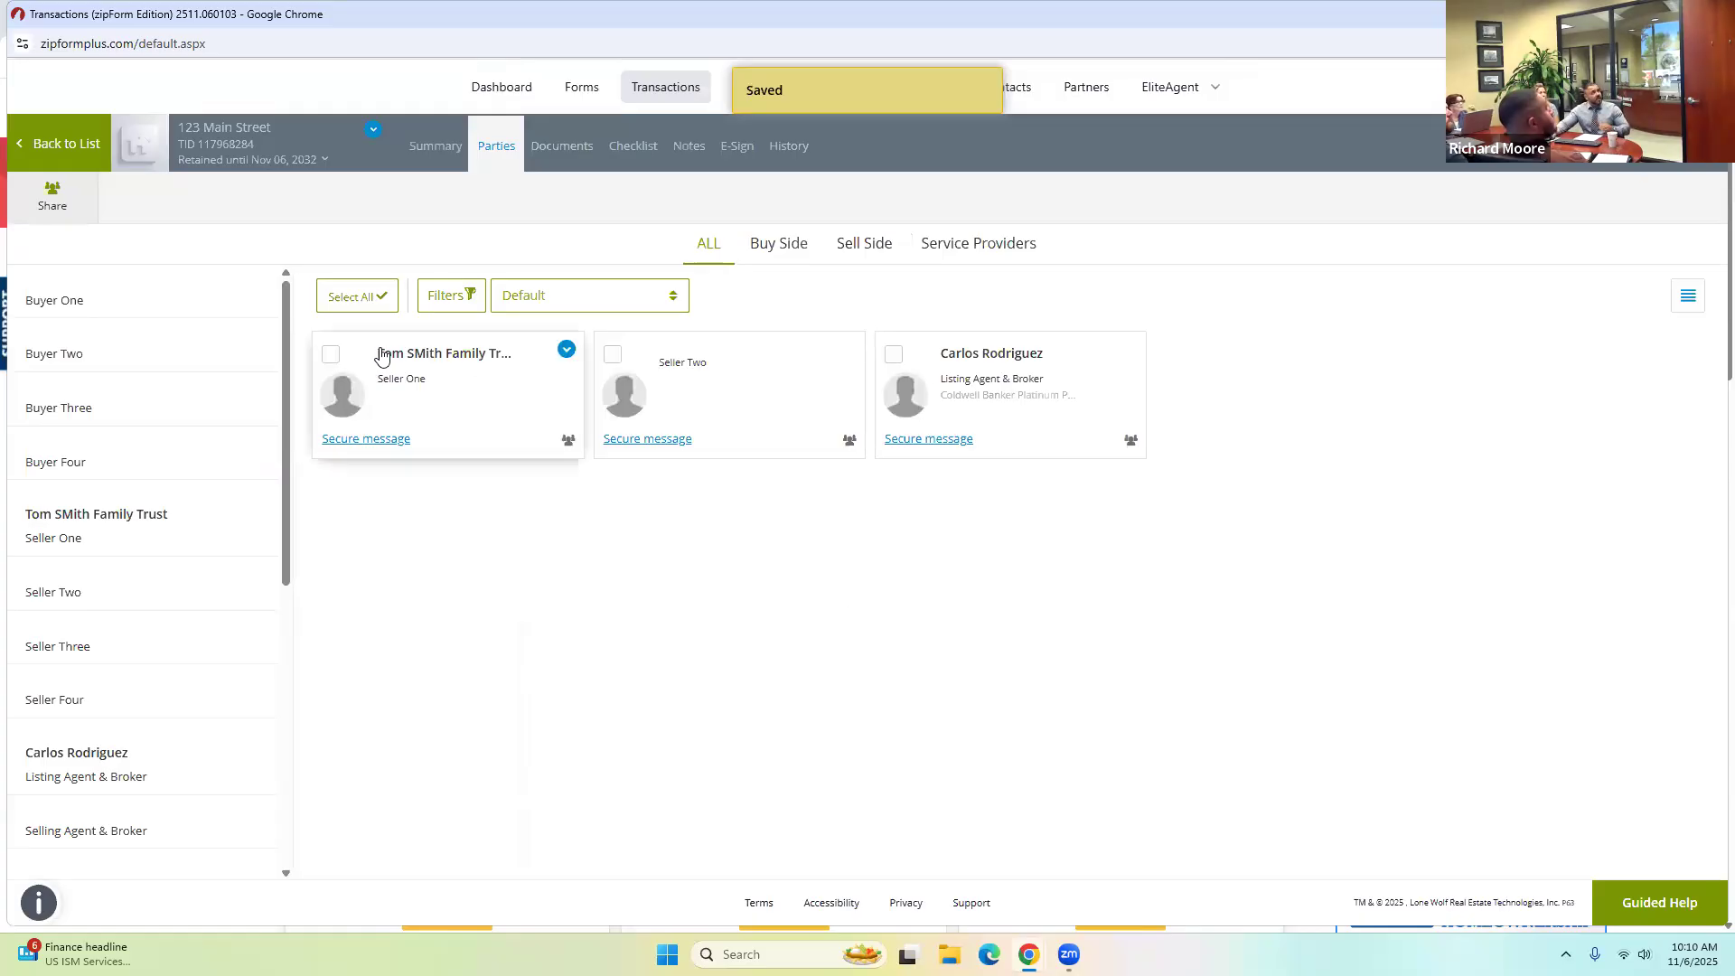
# Open the Listing Agent & Broker party and enter the brokerage license number.
pyautogui.click(985, 377)
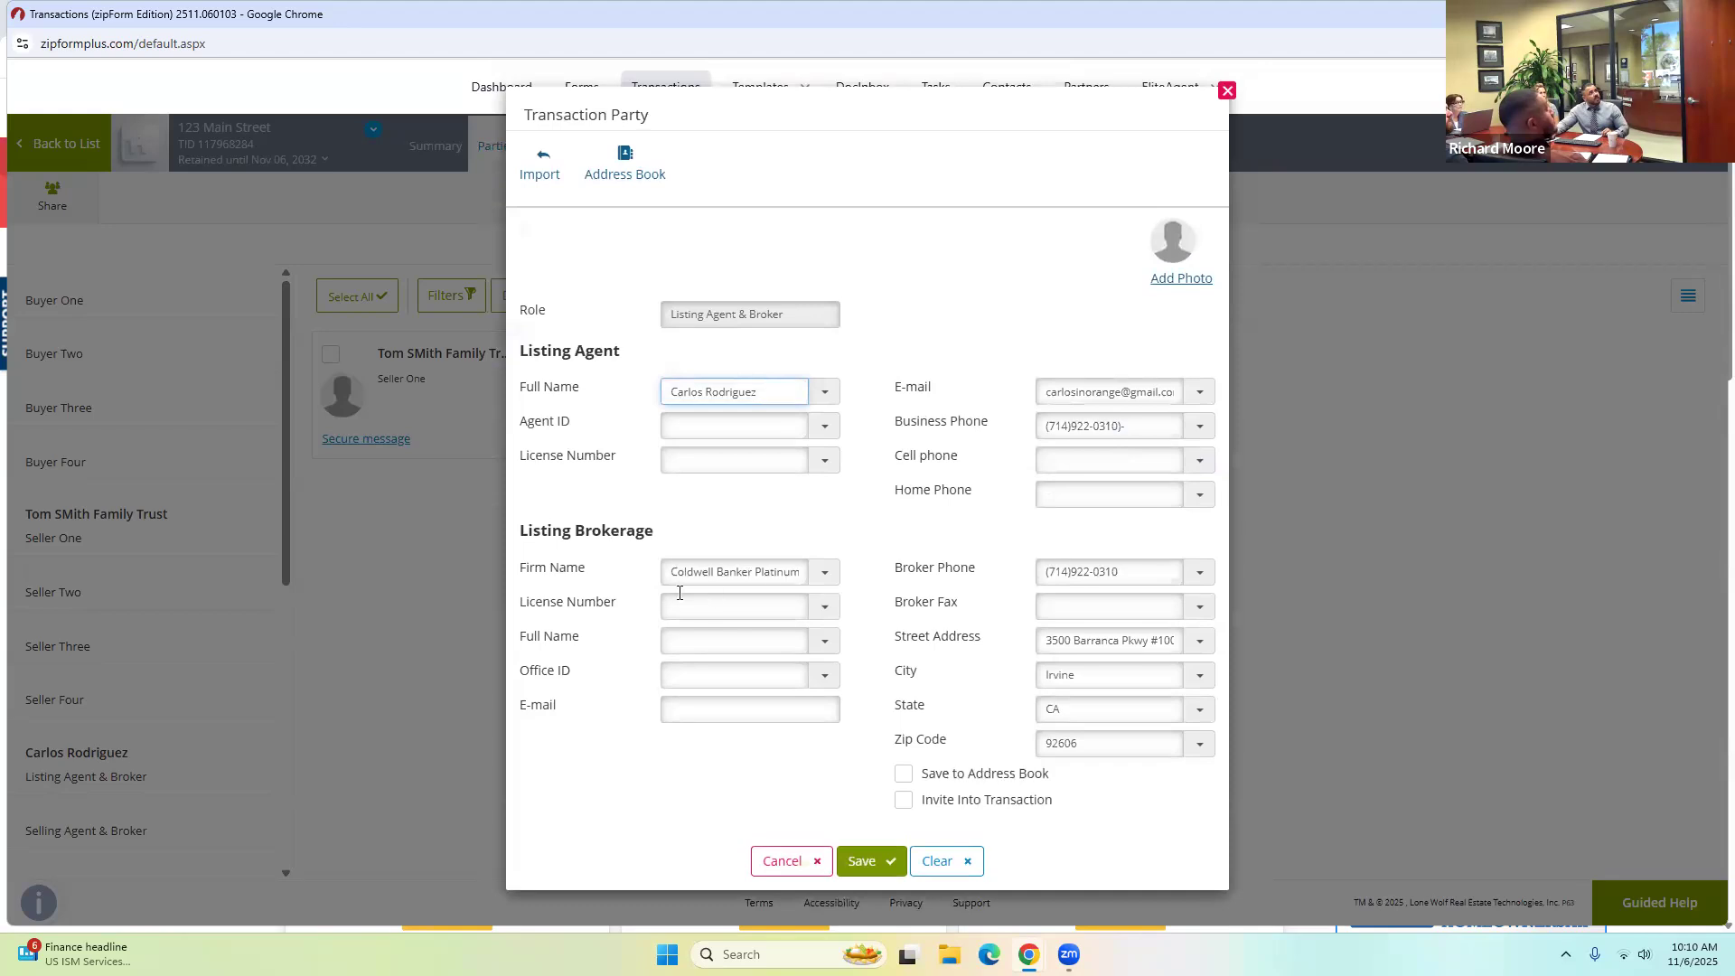
pyautogui.click(701, 604)
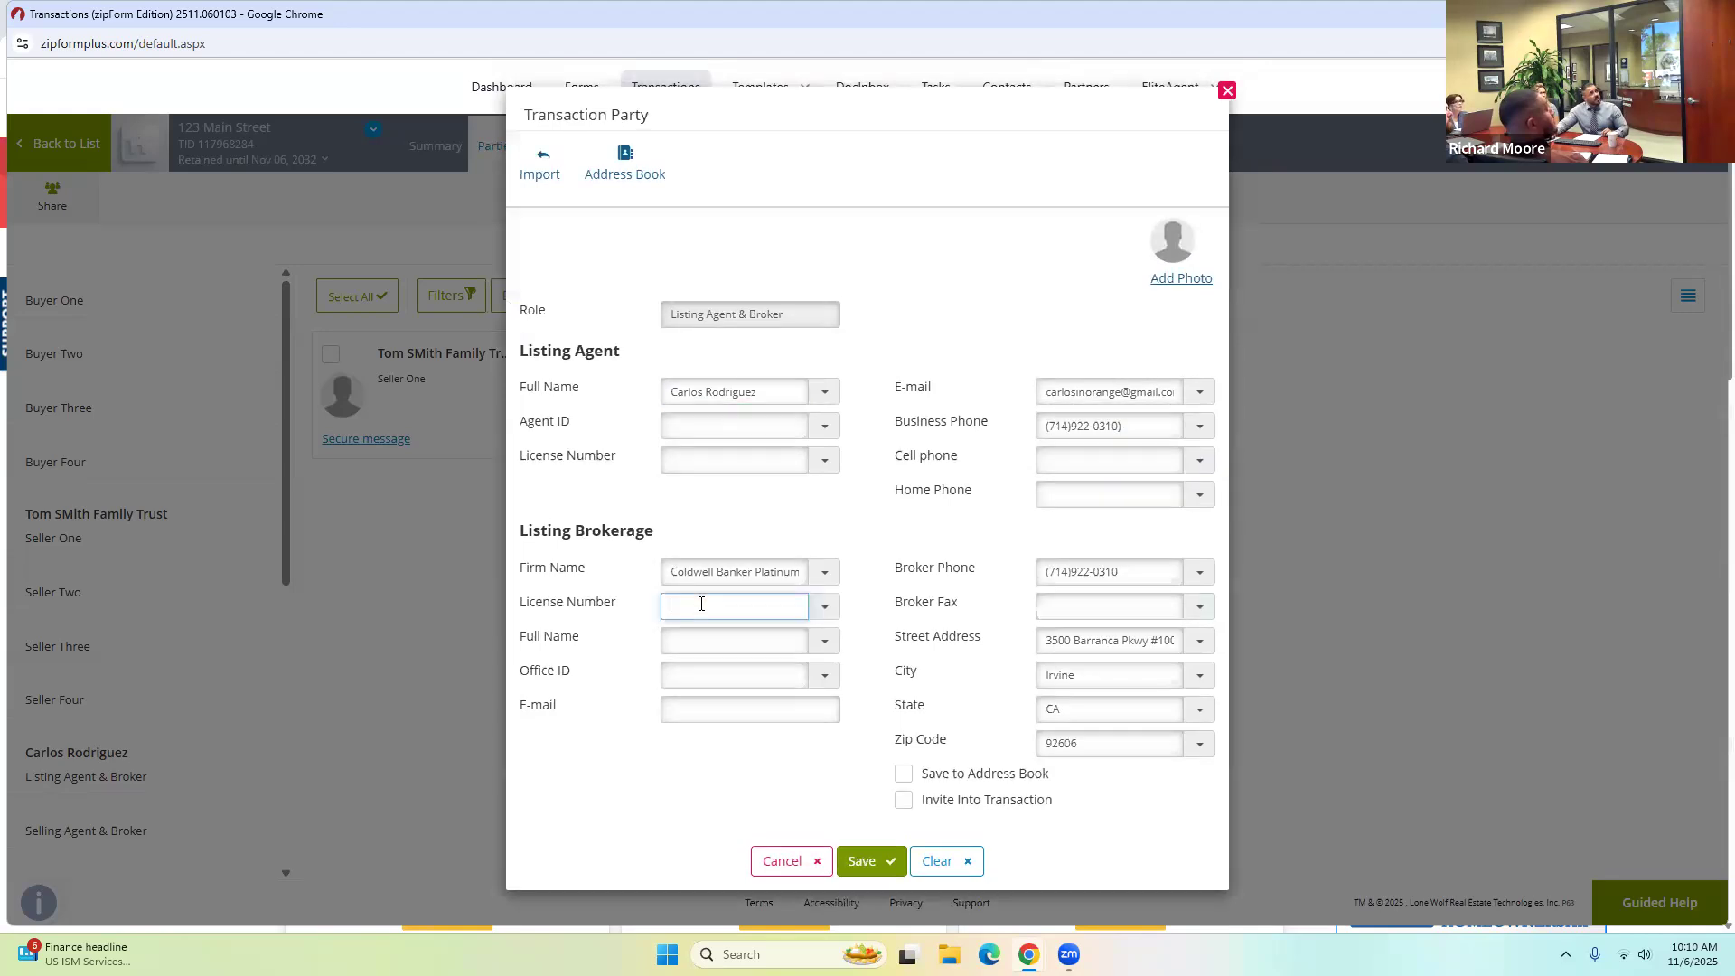
pyautogui.click(819, 608)
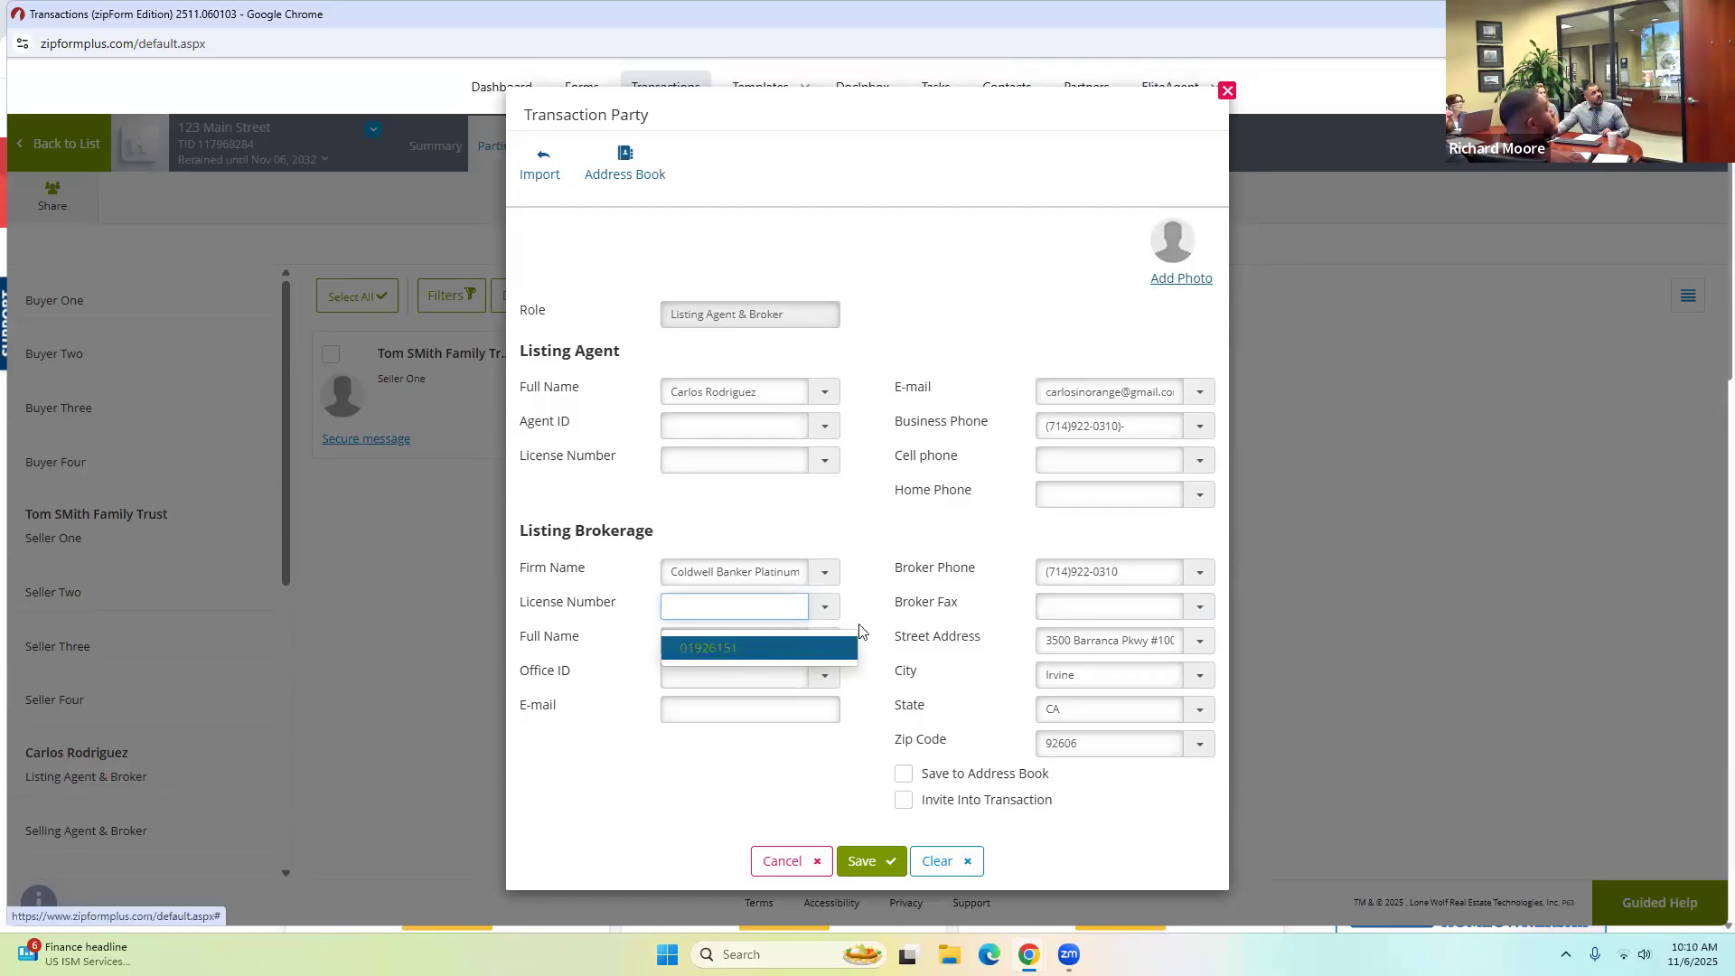
pyautogui.click(690, 617)
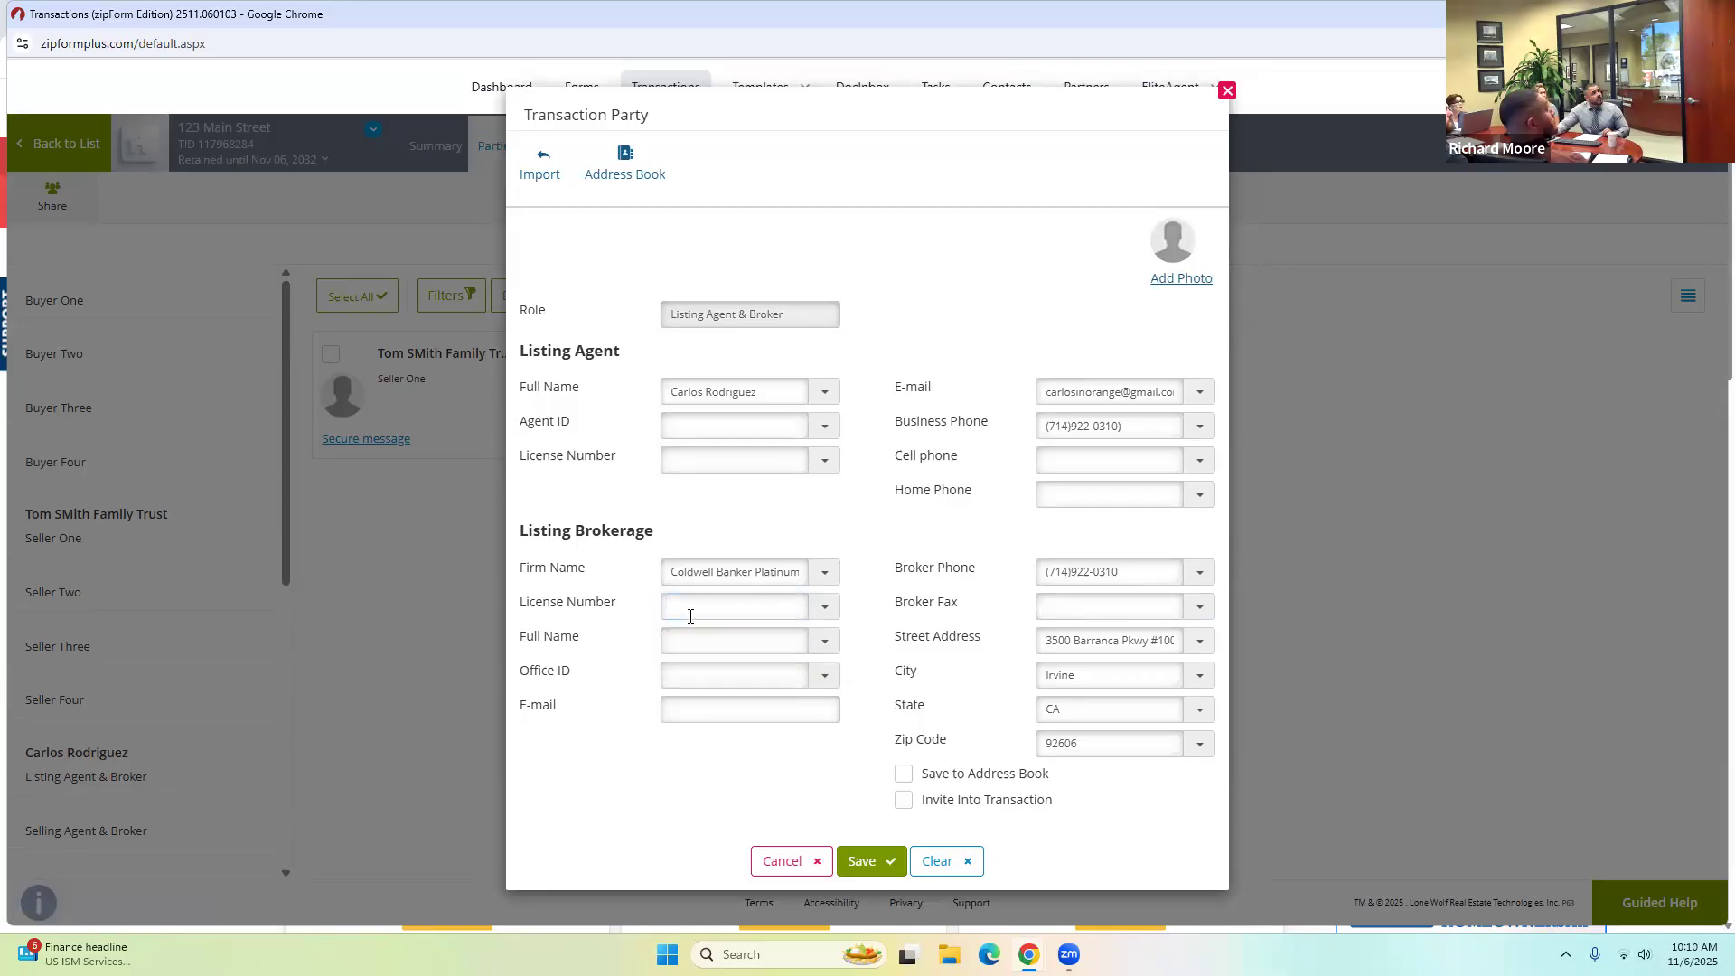
pyautogui.click(692, 609)
pyautogui.write('01516164')
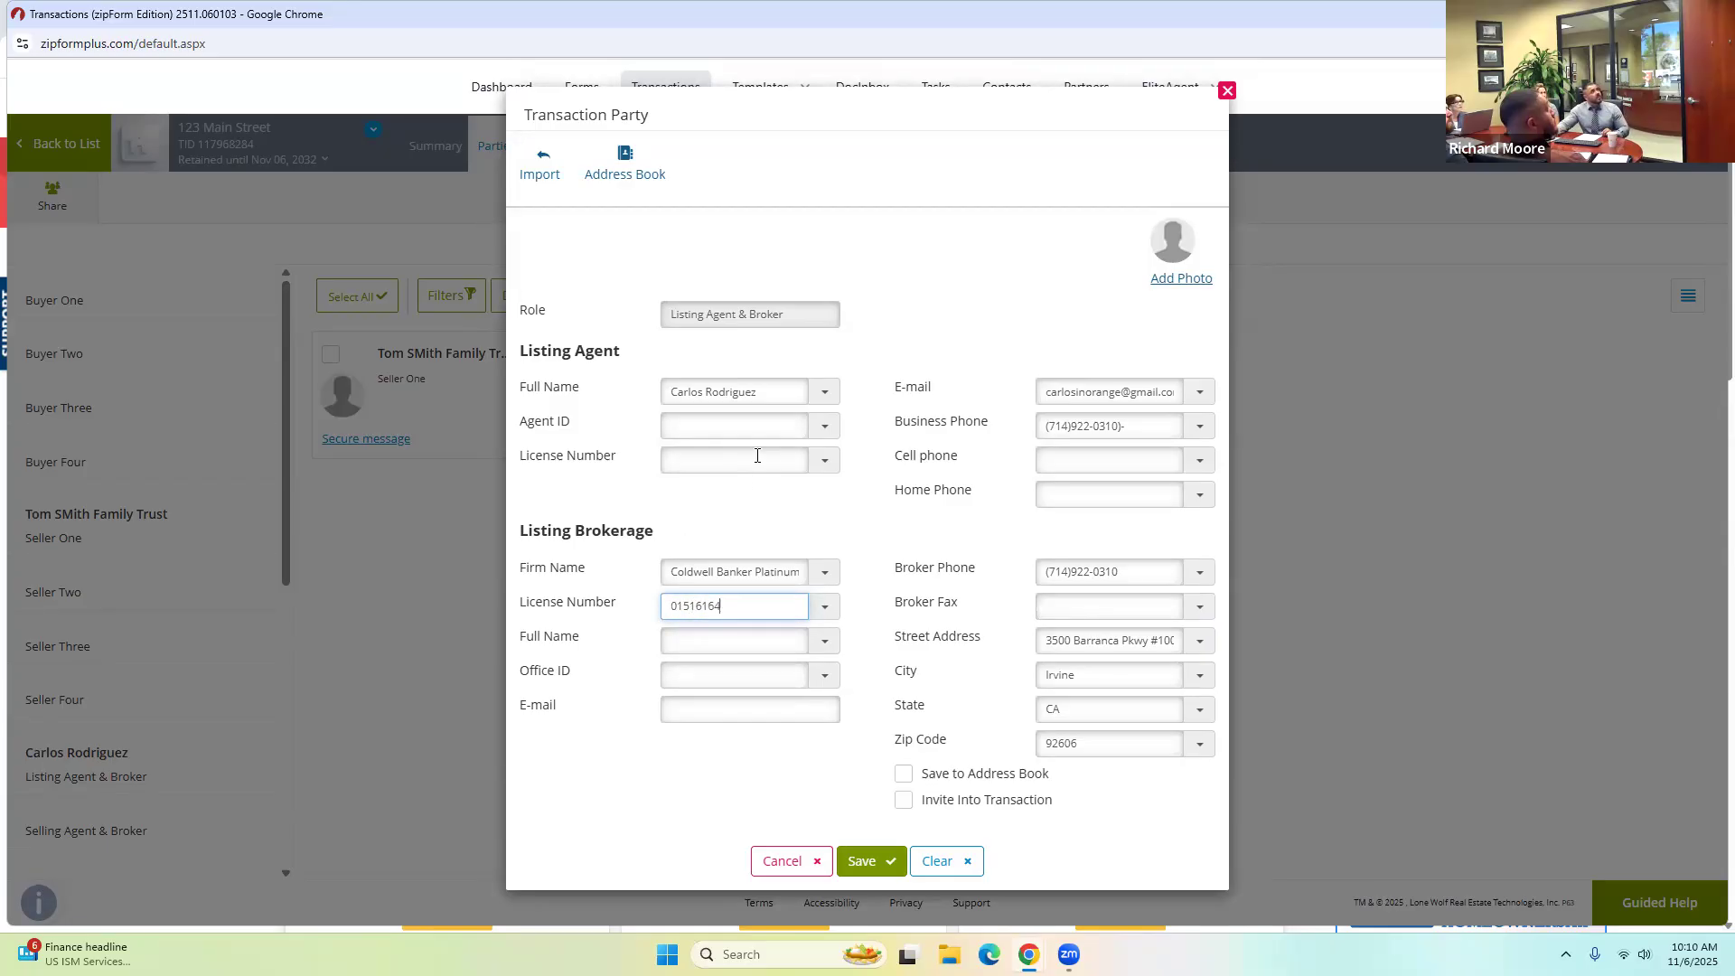
# Replace the agent's license number with the new one and save the party.
pyautogui.click(820, 465)
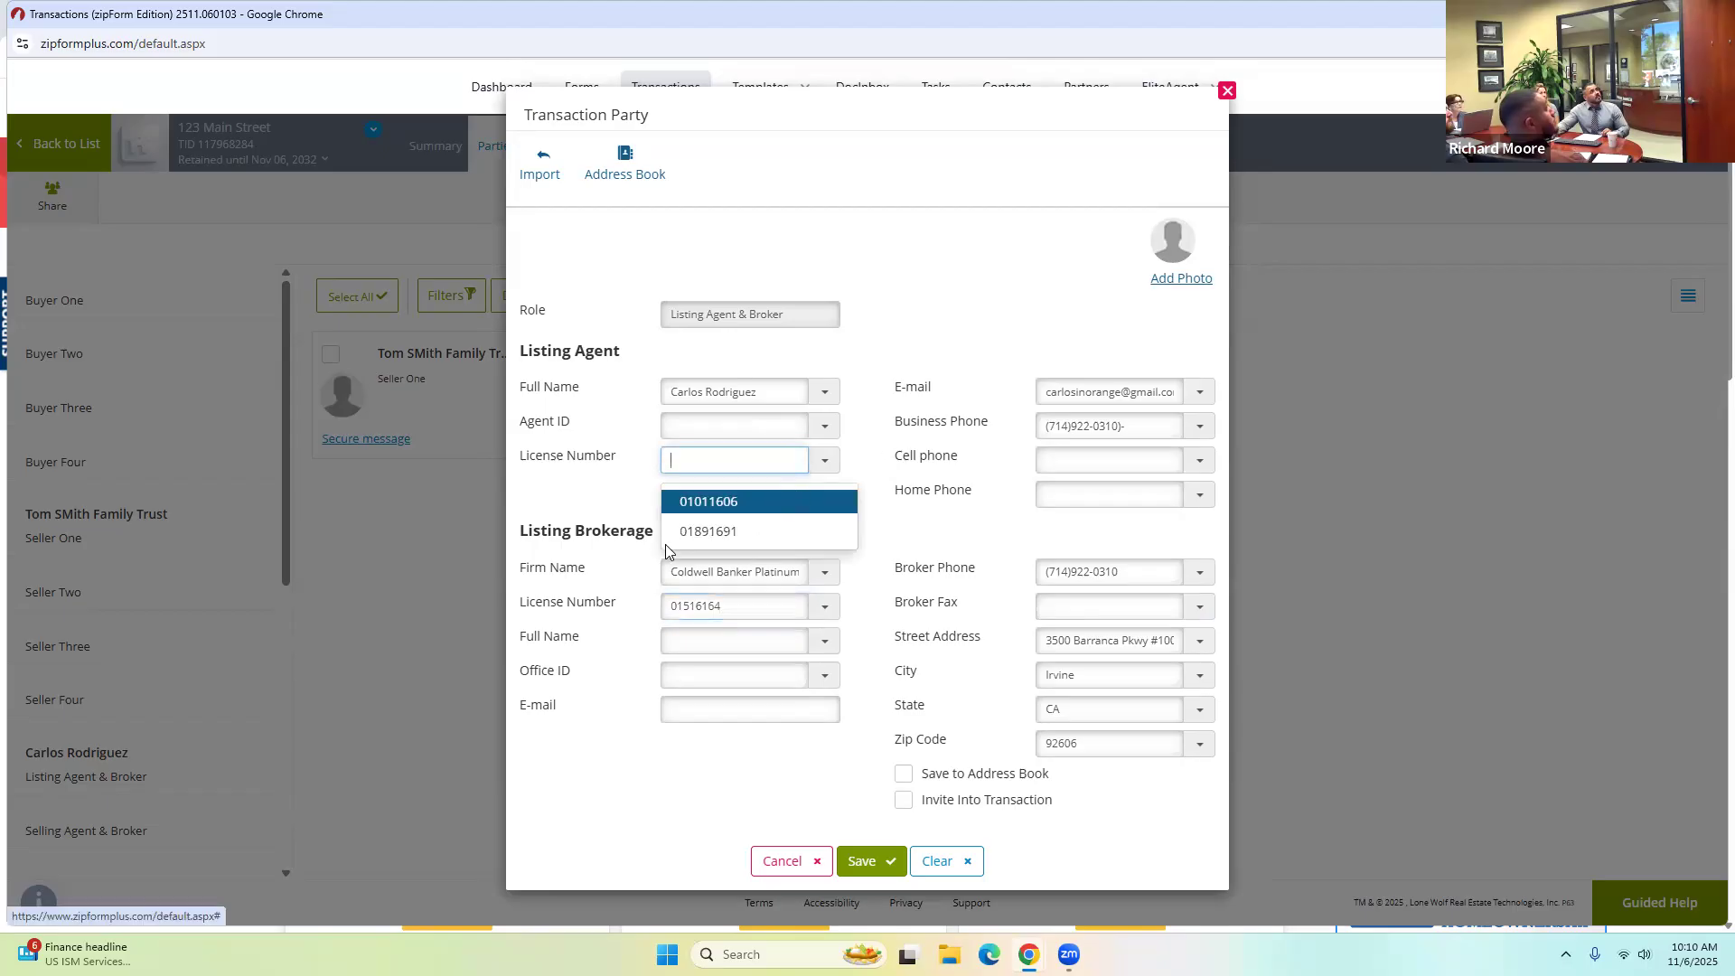
pyautogui.click(707, 461)
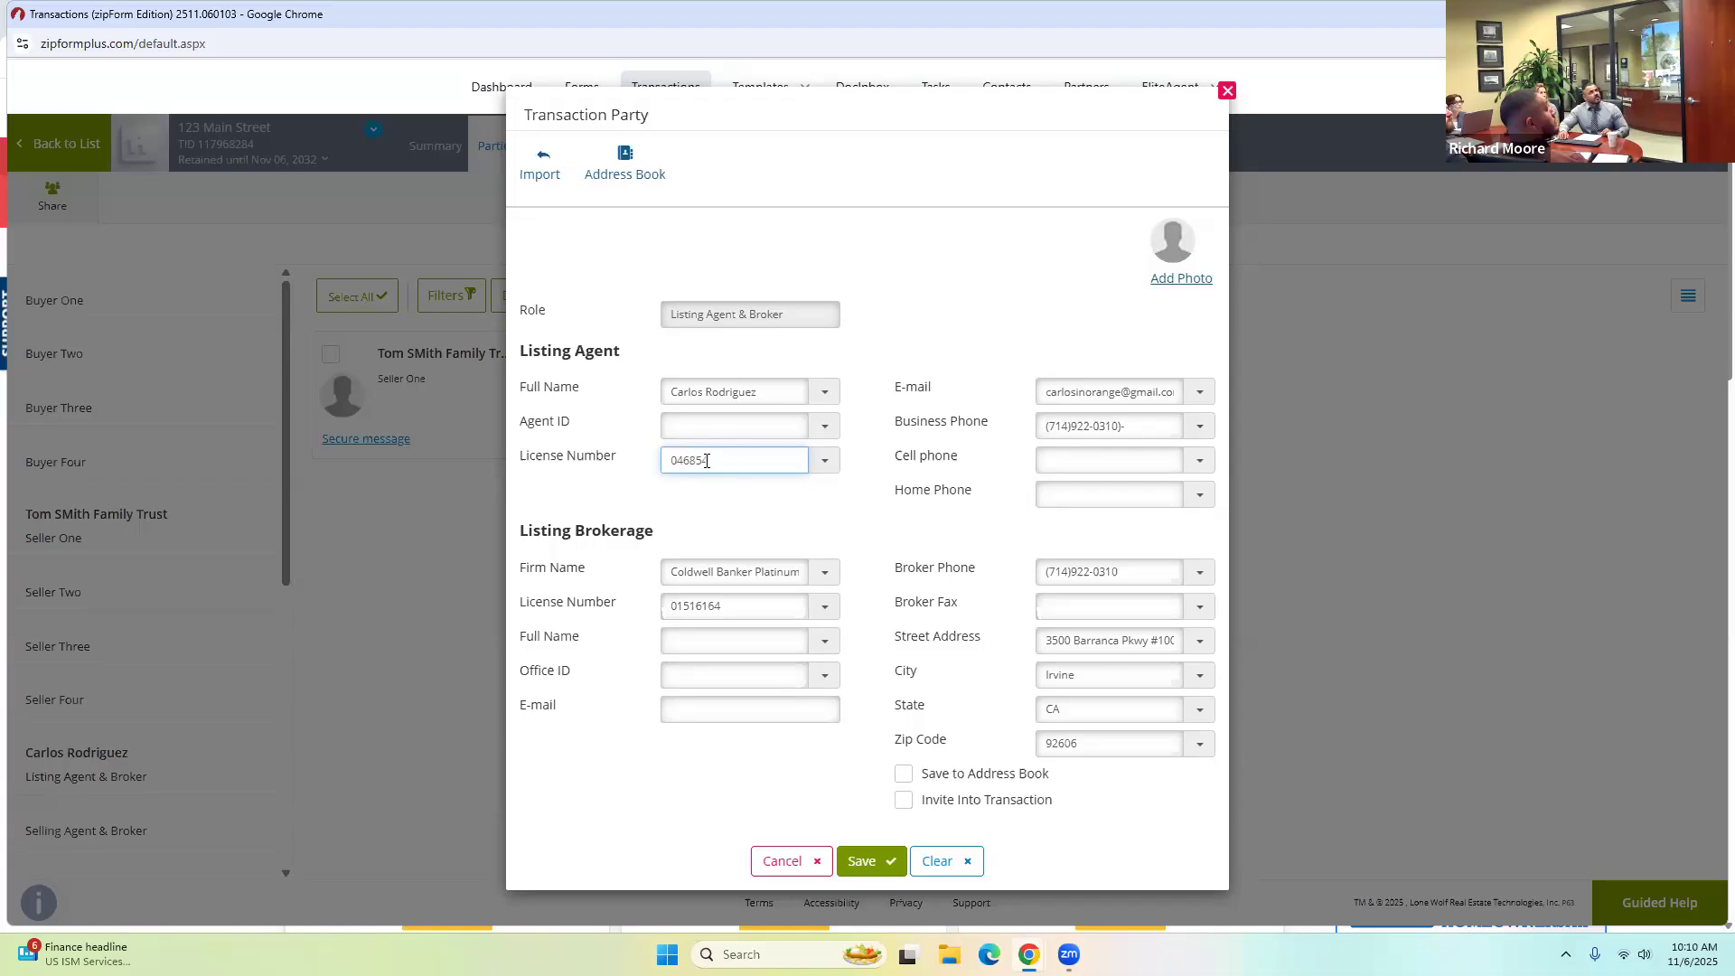
pyautogui.press('Delete')
pyautogui.press('Delete')
pyautogui.press('Delete')
pyautogui.write('1231231231')
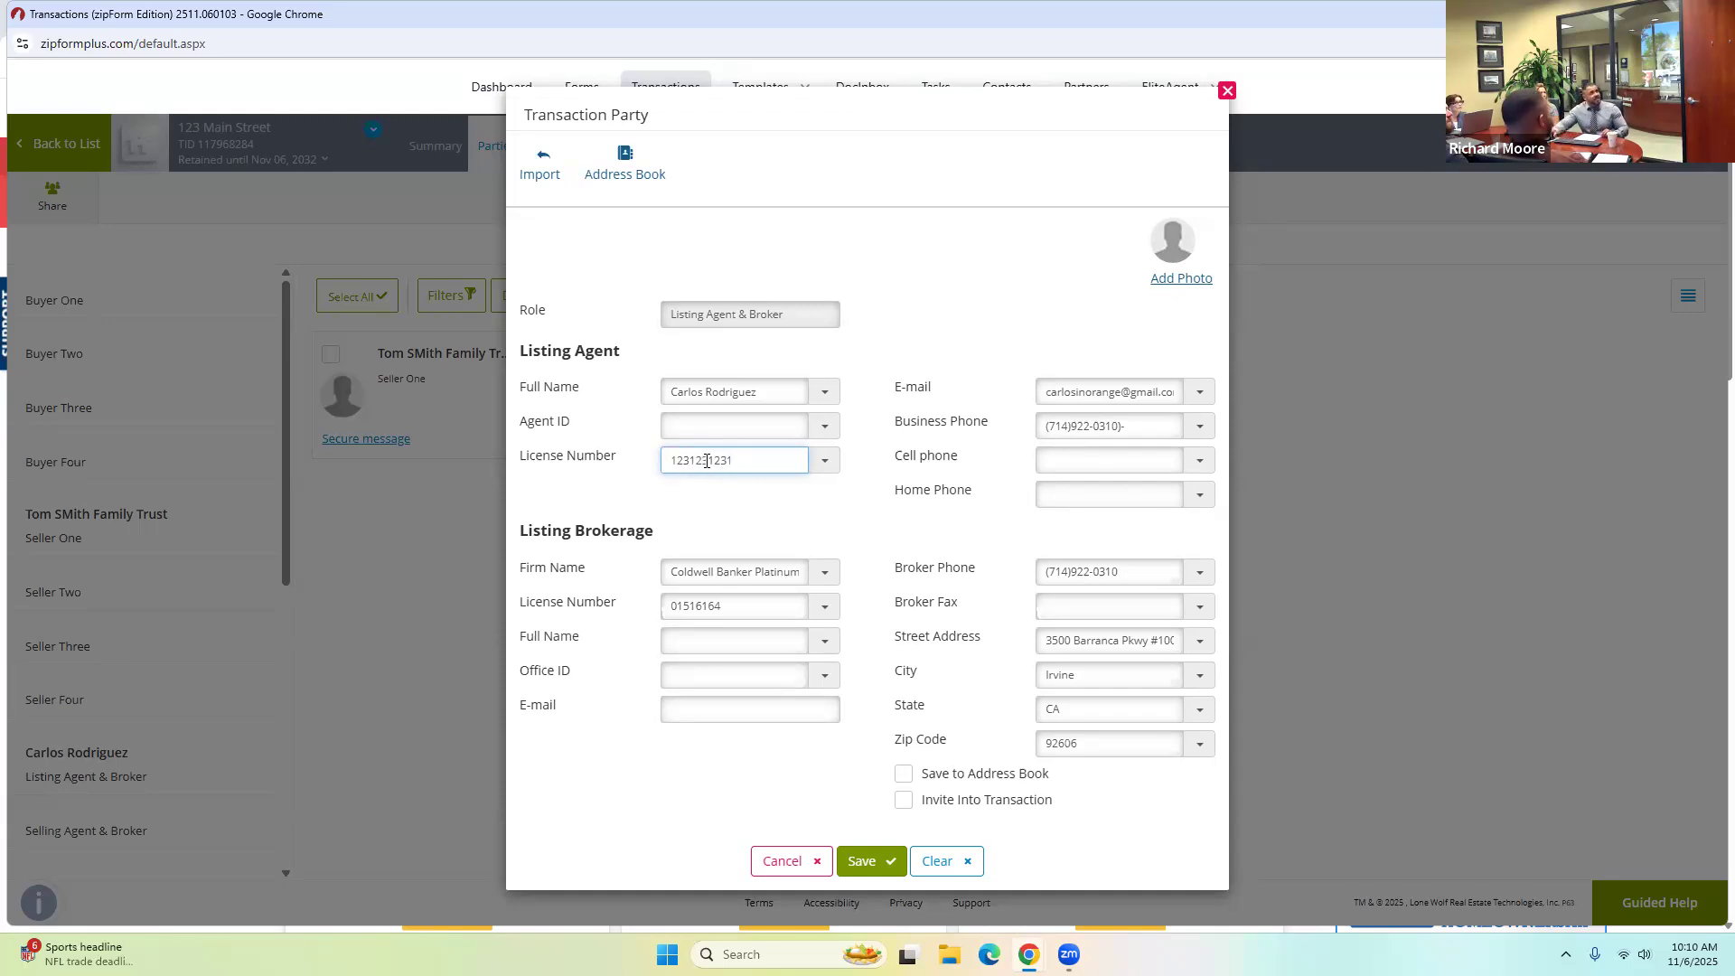
pyautogui.click(677, 520)
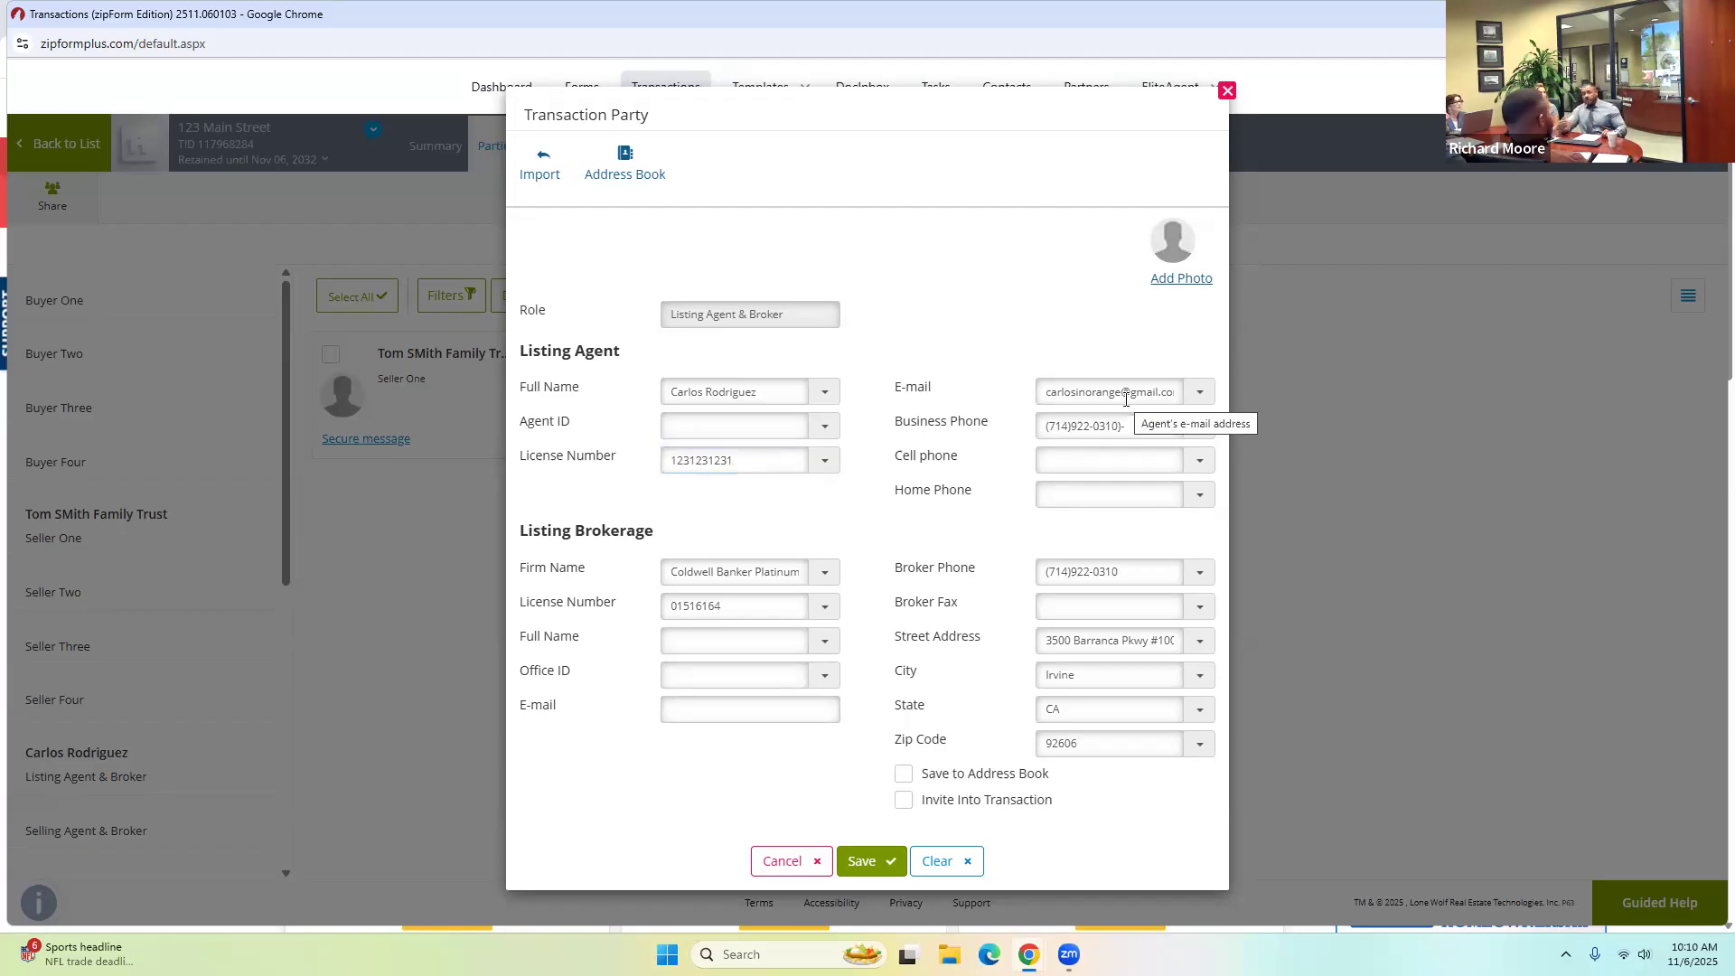
pyautogui.click(887, 861)
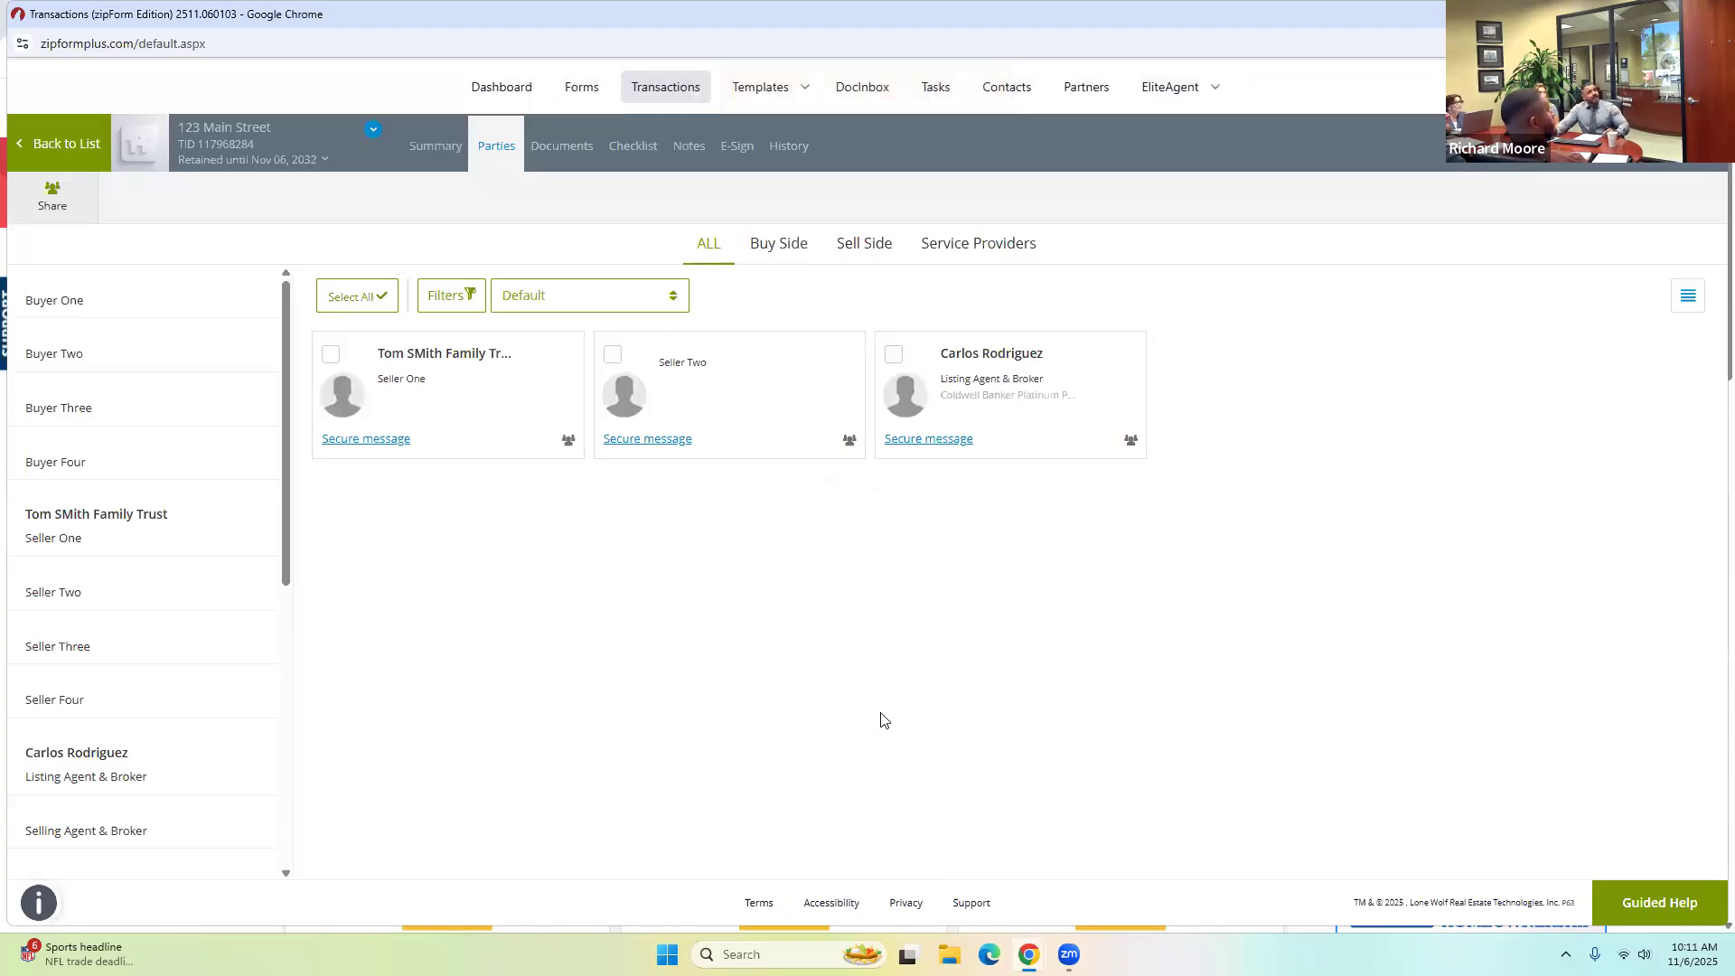
# Add the Residential Listing Agreement - Exclusive form to Documents and open it.
pyautogui.click(566, 150)
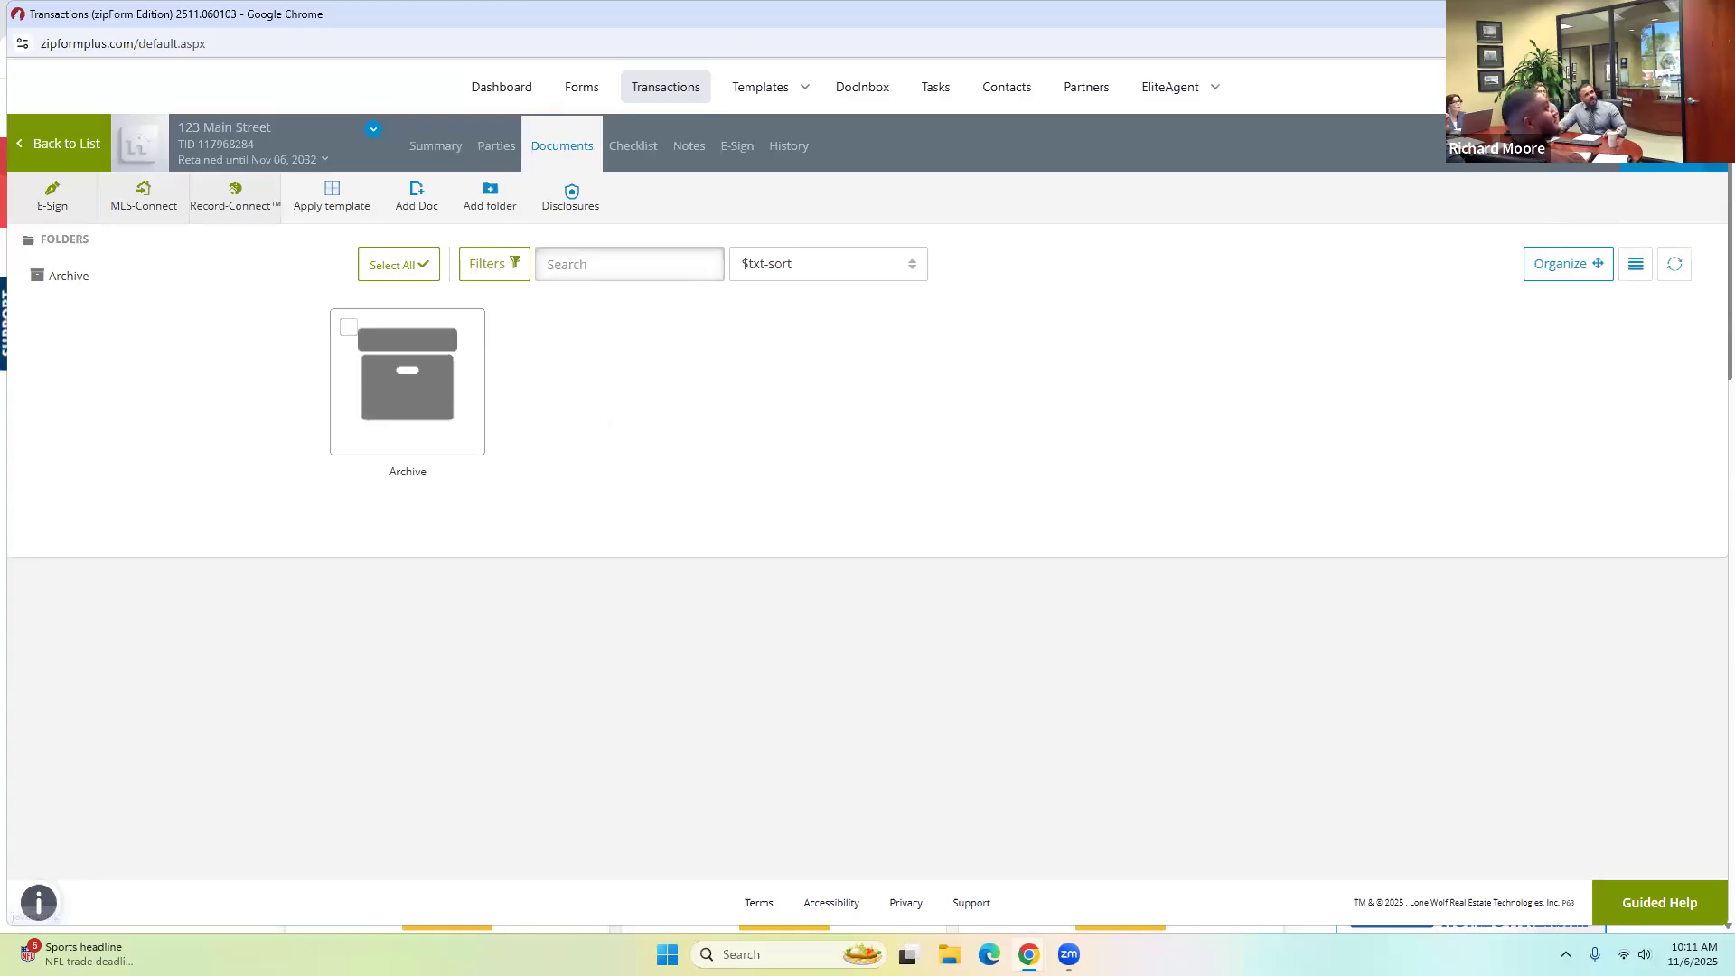
pyautogui.click(1673, 146)
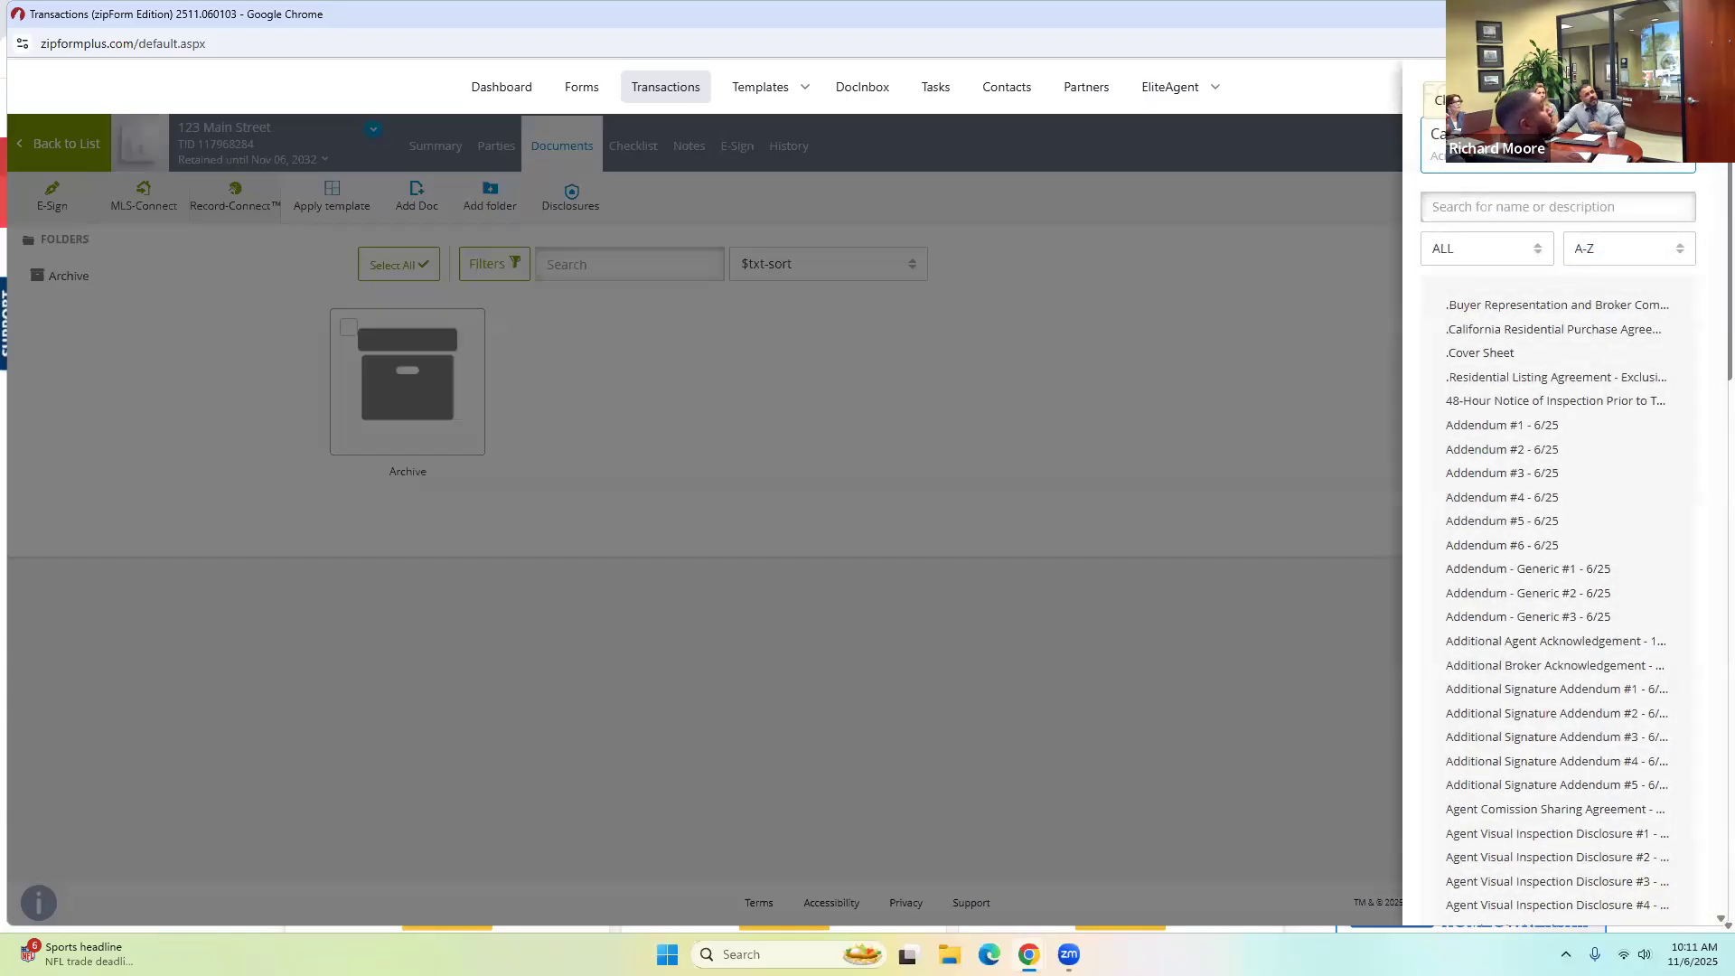
pyautogui.click(1524, 378)
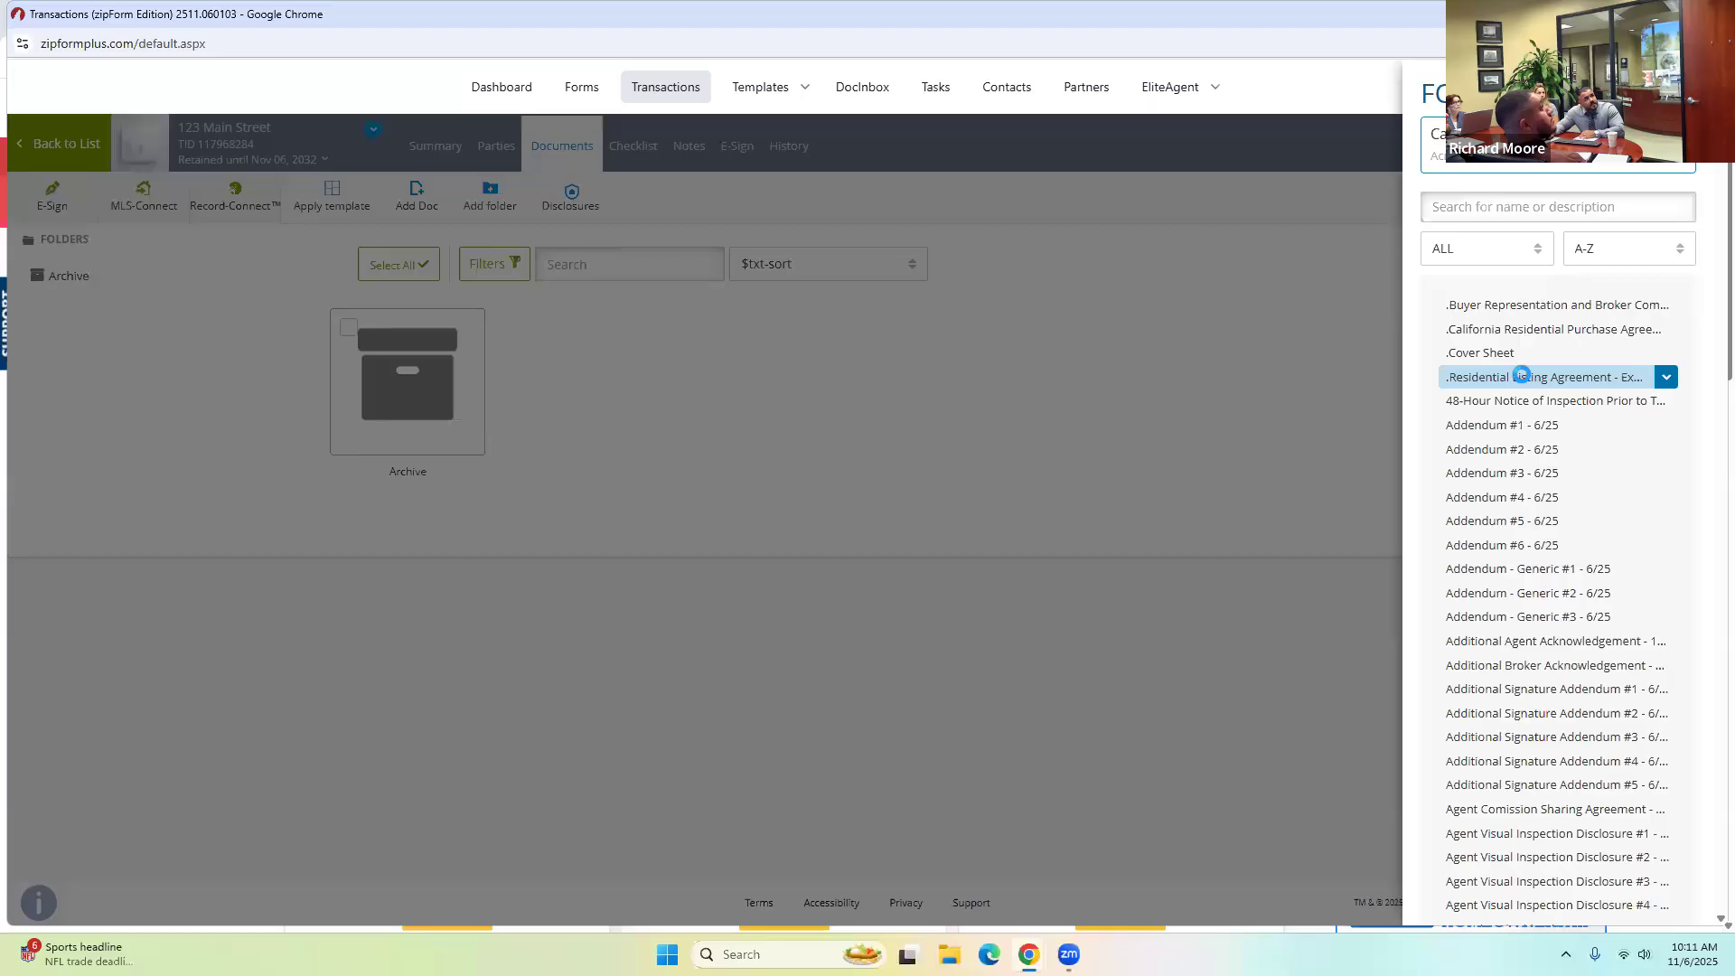
pyautogui.click(800, 414)
pyautogui.moveTo(600, 380)
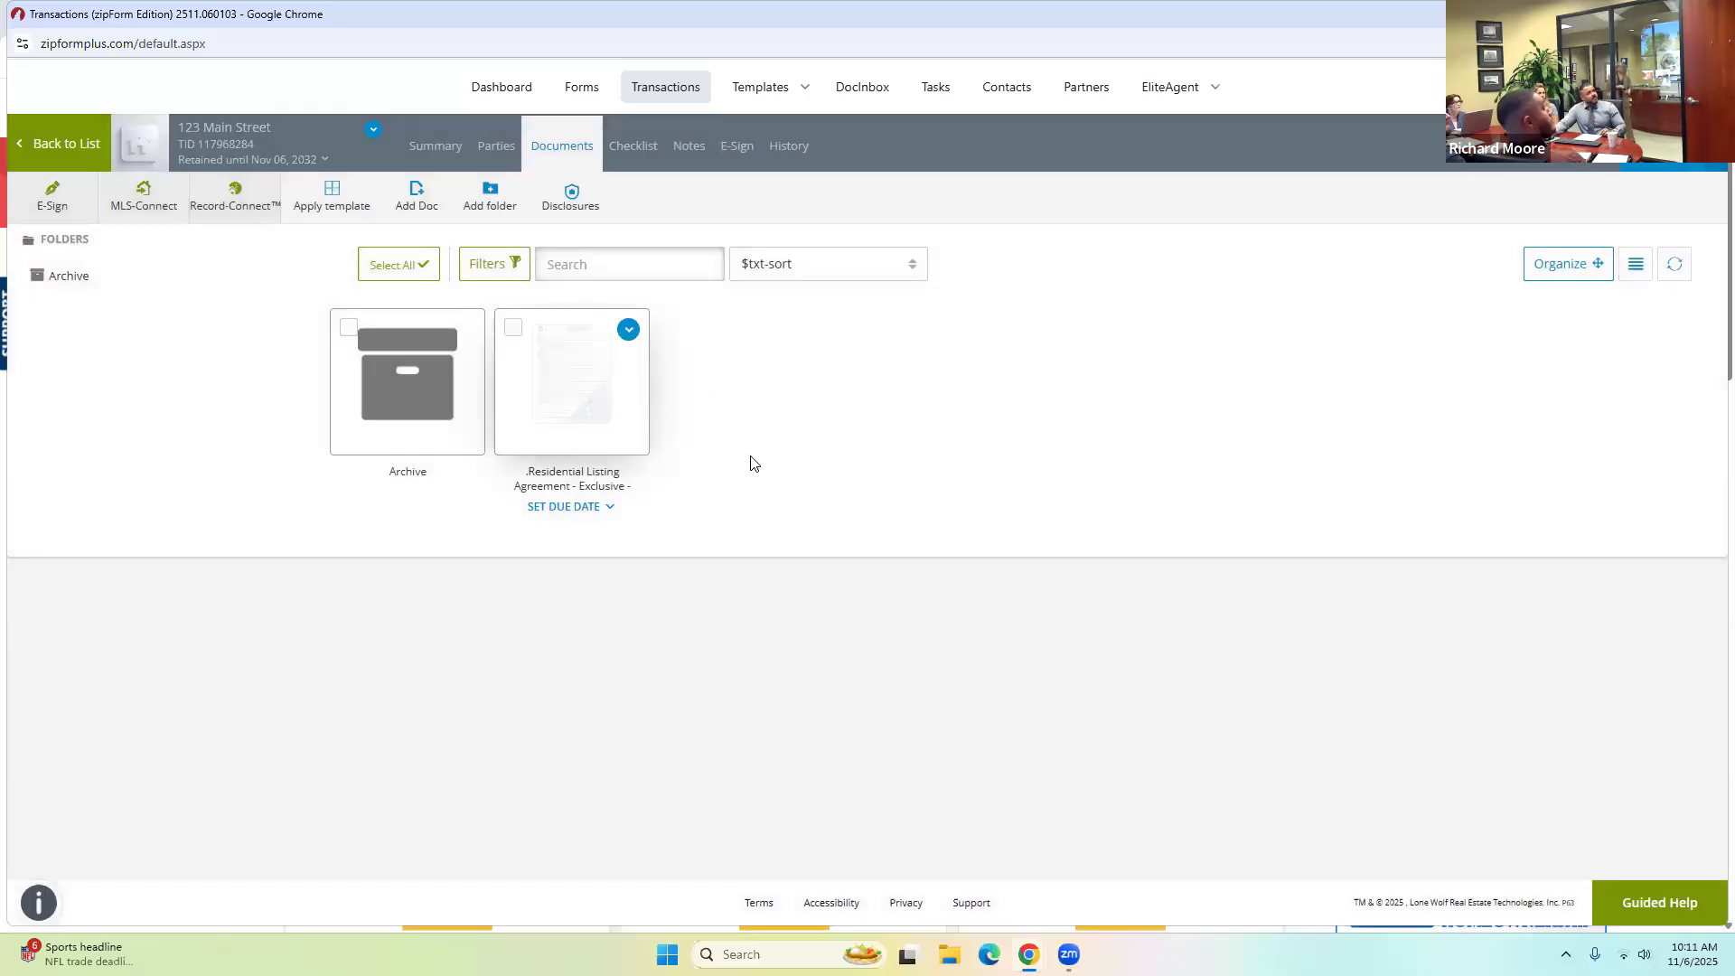
pyautogui.click(579, 391)
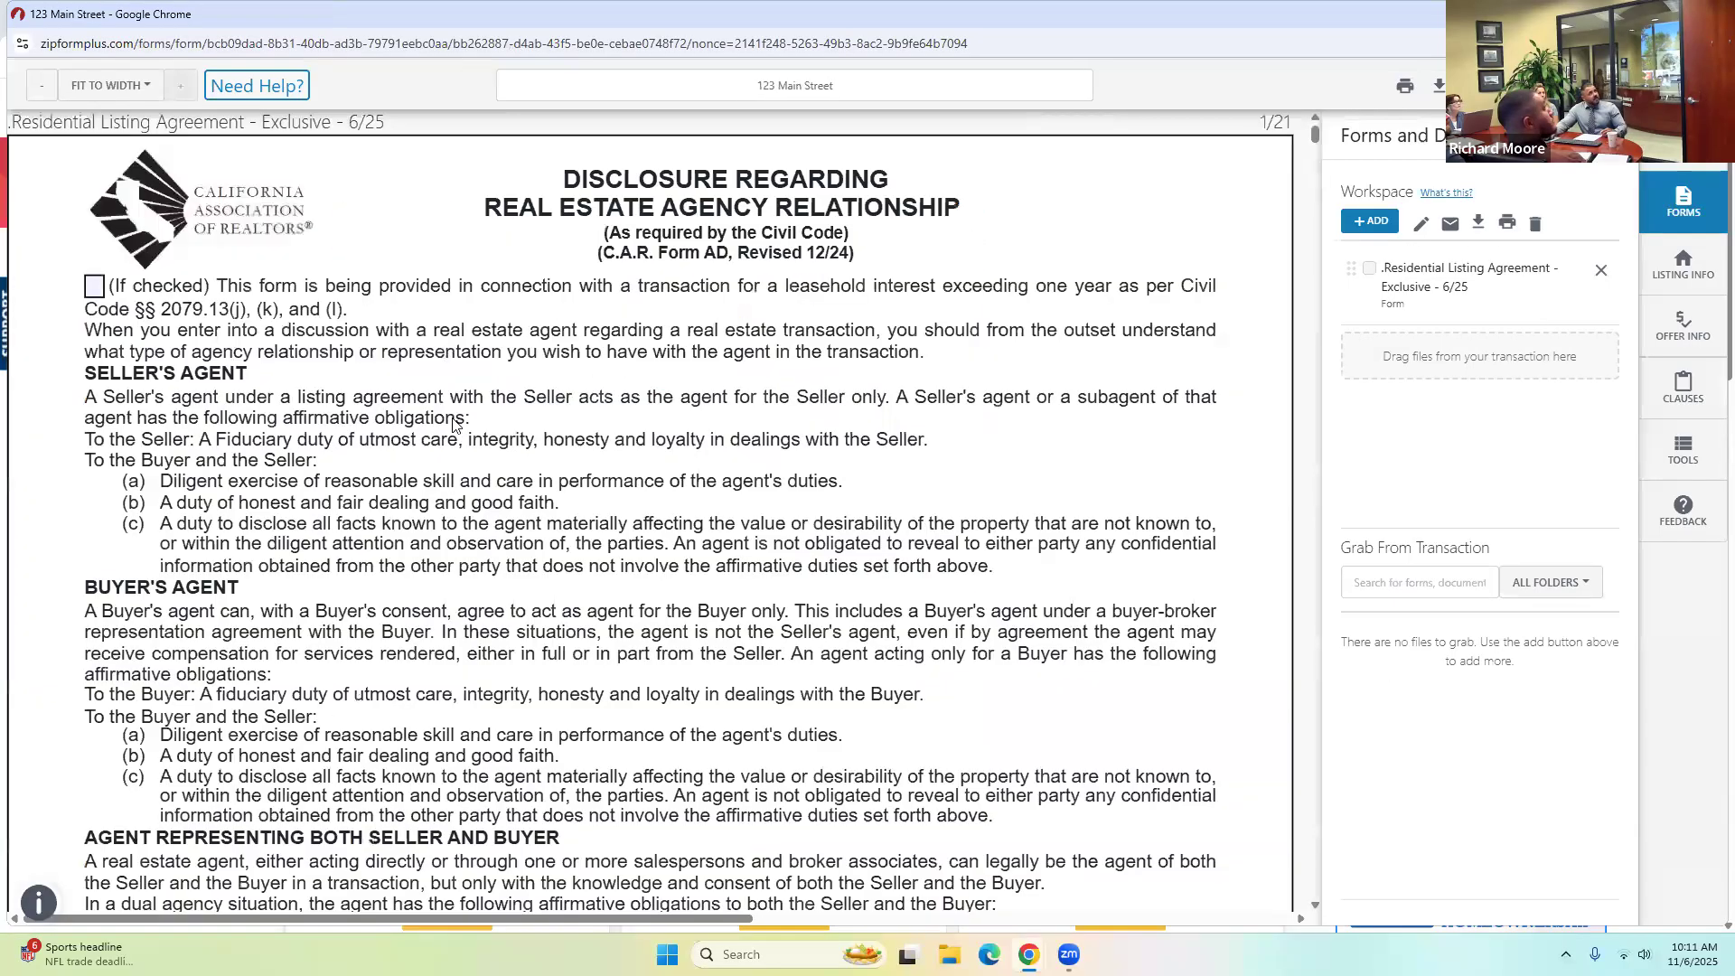
# Tick Seller for both signers on the agency disclosure page.
pyautogui.scroll(-10, 455, 425)
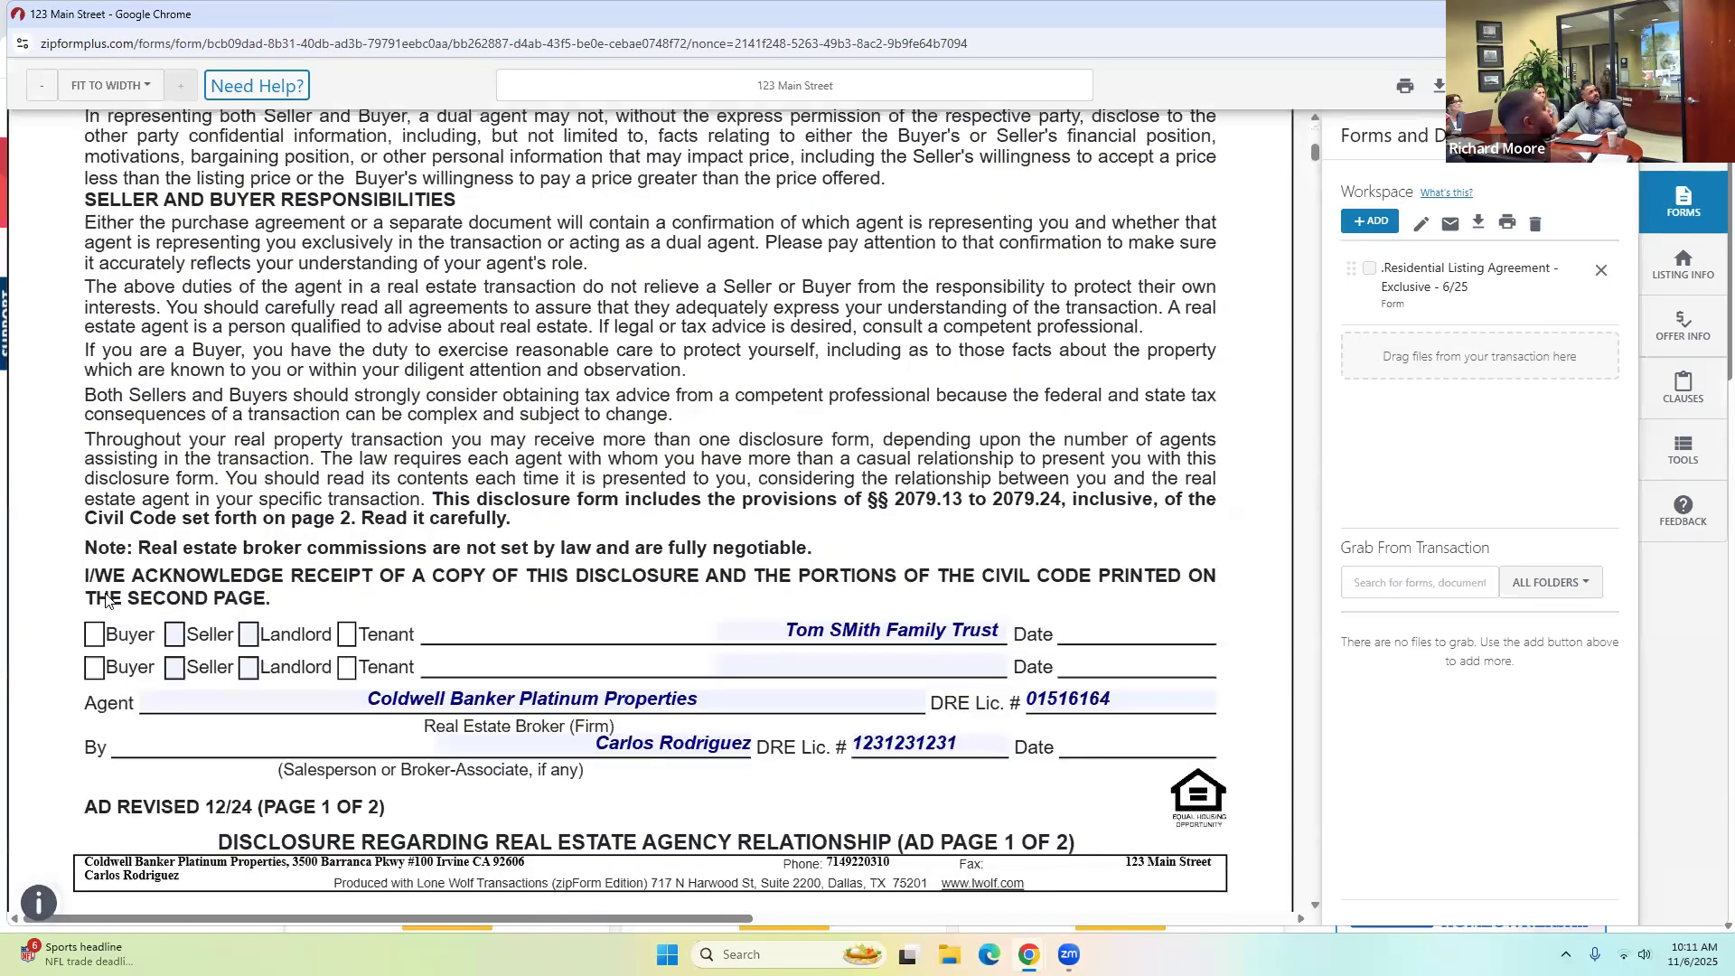
pyautogui.scroll(-1, 174, 588)
pyautogui.click(174, 586)
pyautogui.click(178, 614)
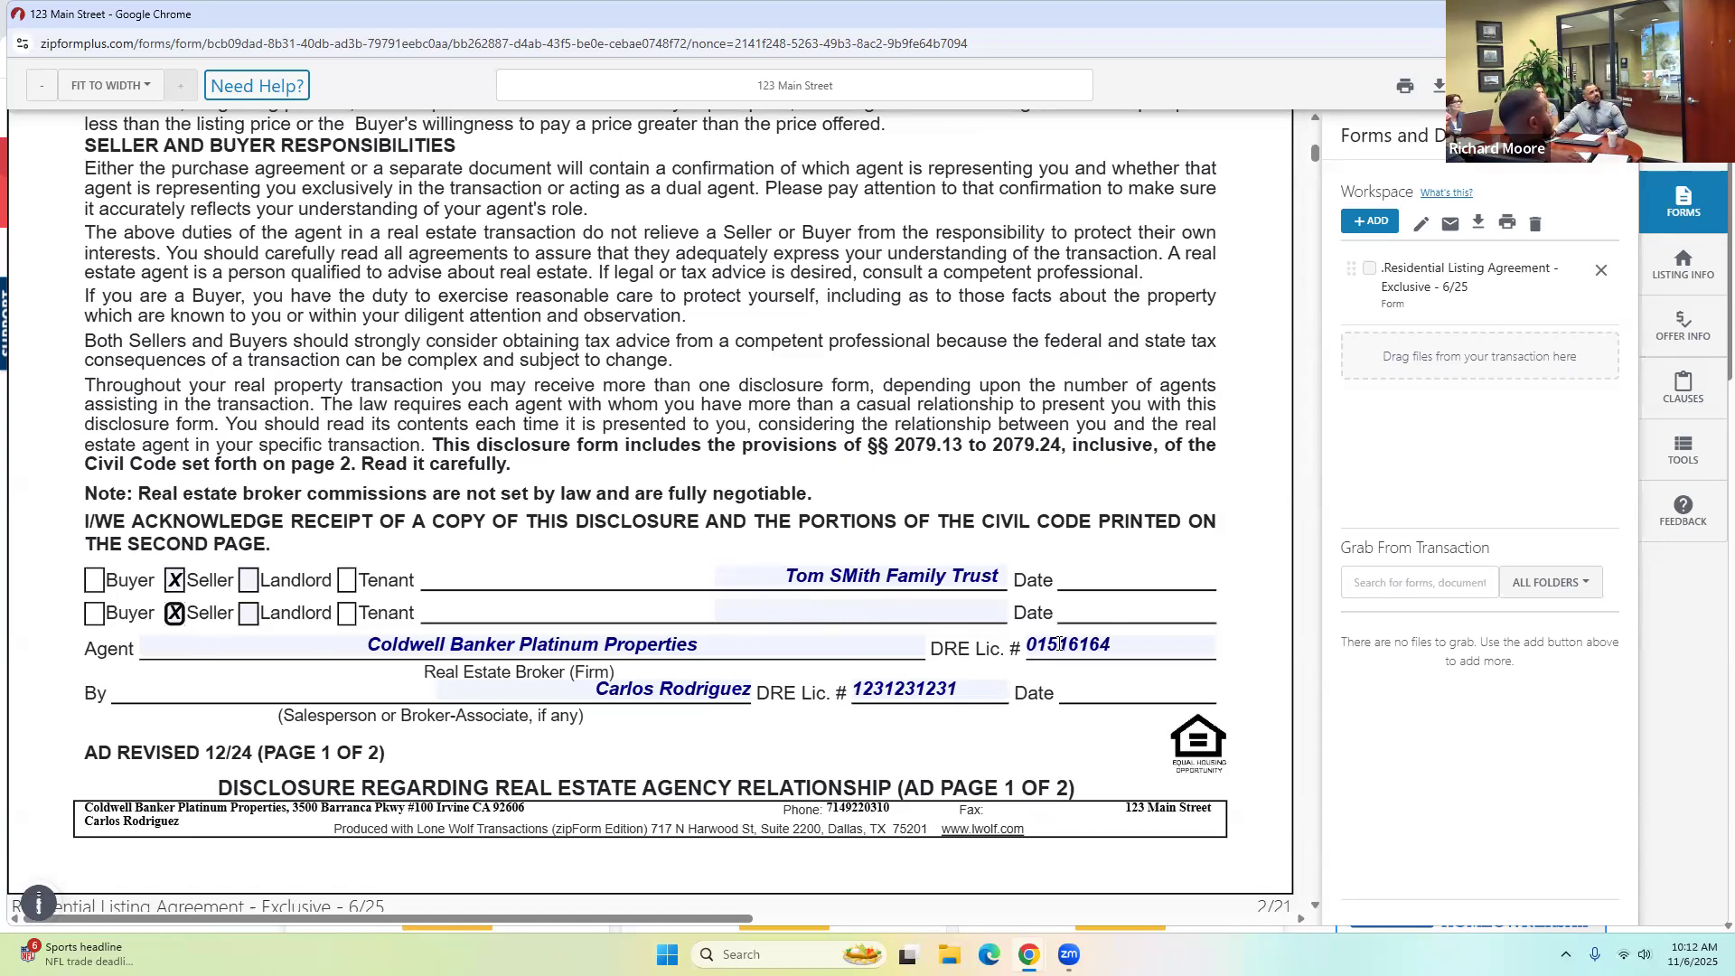
# Fill Date Prepared with today's date, November 6, 2025, and scroll through the form.
pyautogui.scroll(-15, 723, 676)
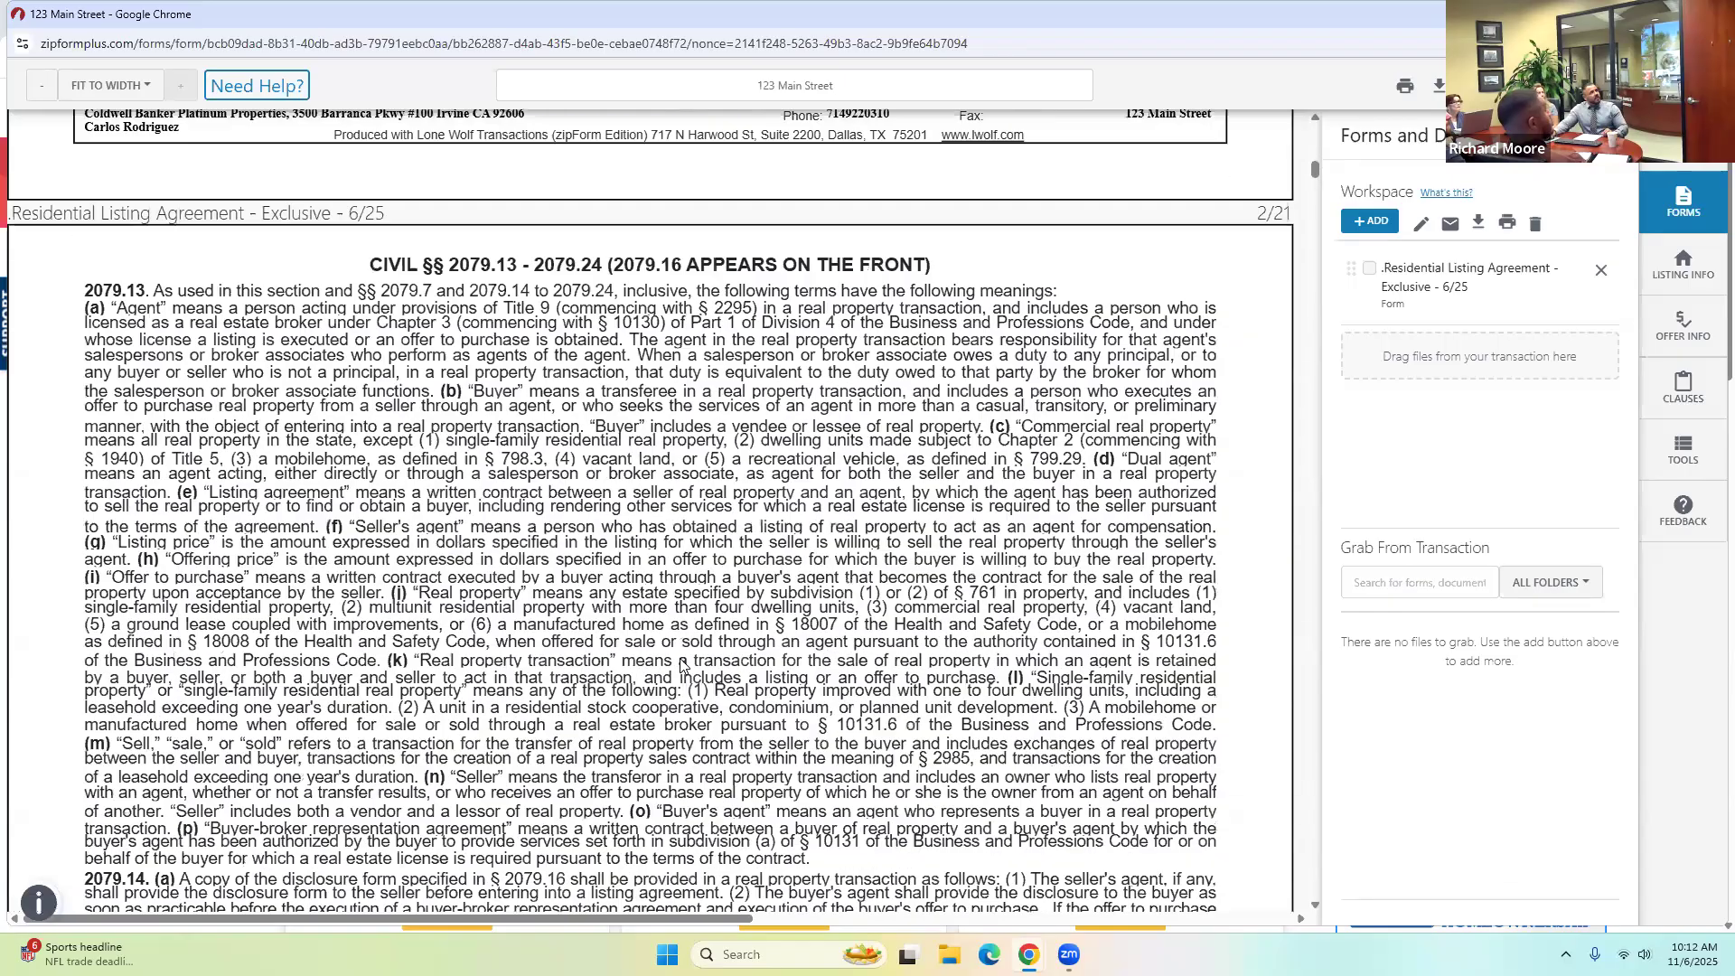
pyautogui.scroll(-15, 691, 664)
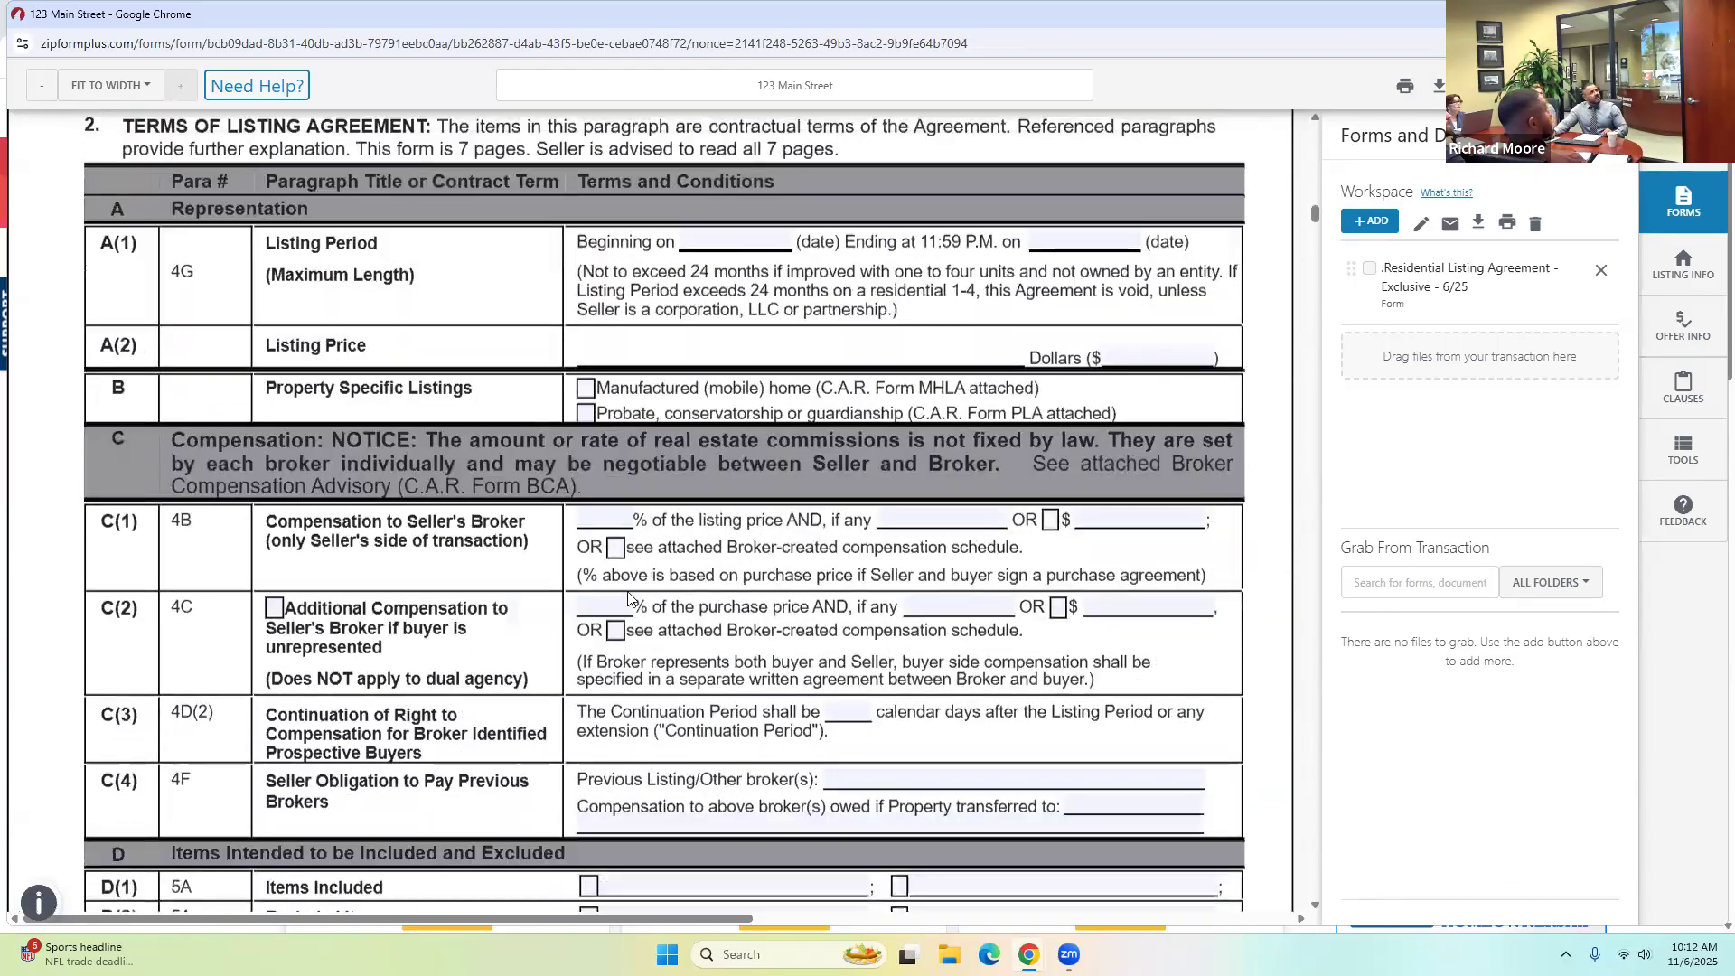
pyautogui.scroll(4, 163, 290)
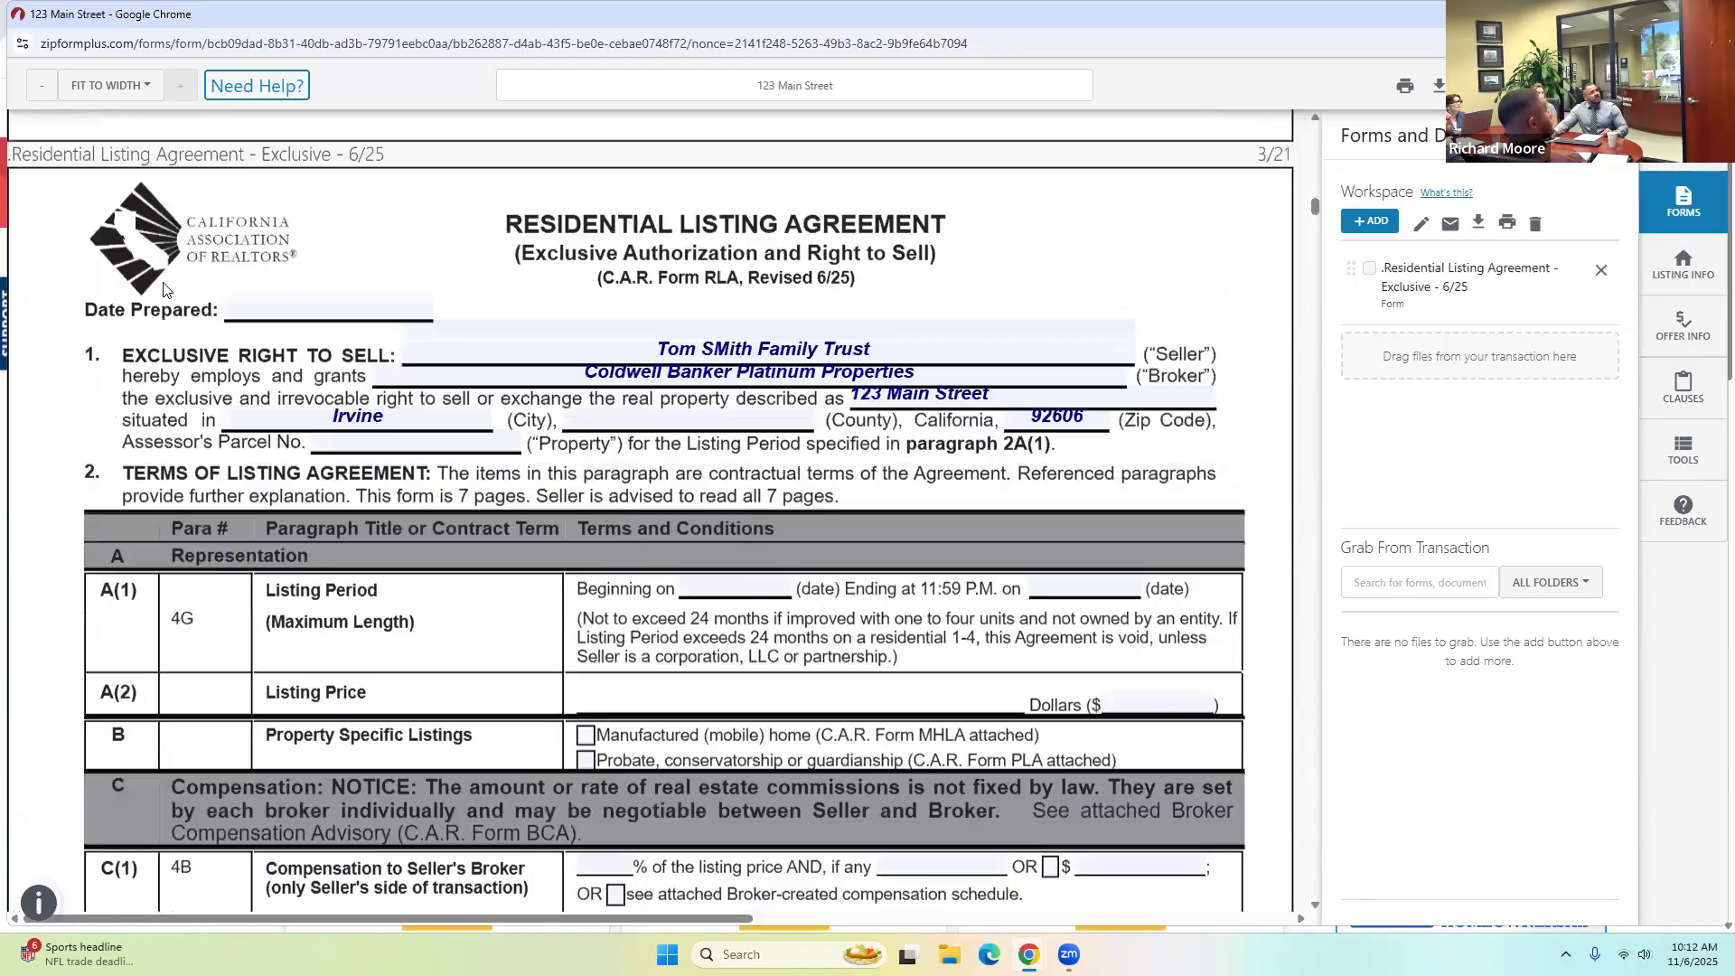
pyautogui.click(286, 304)
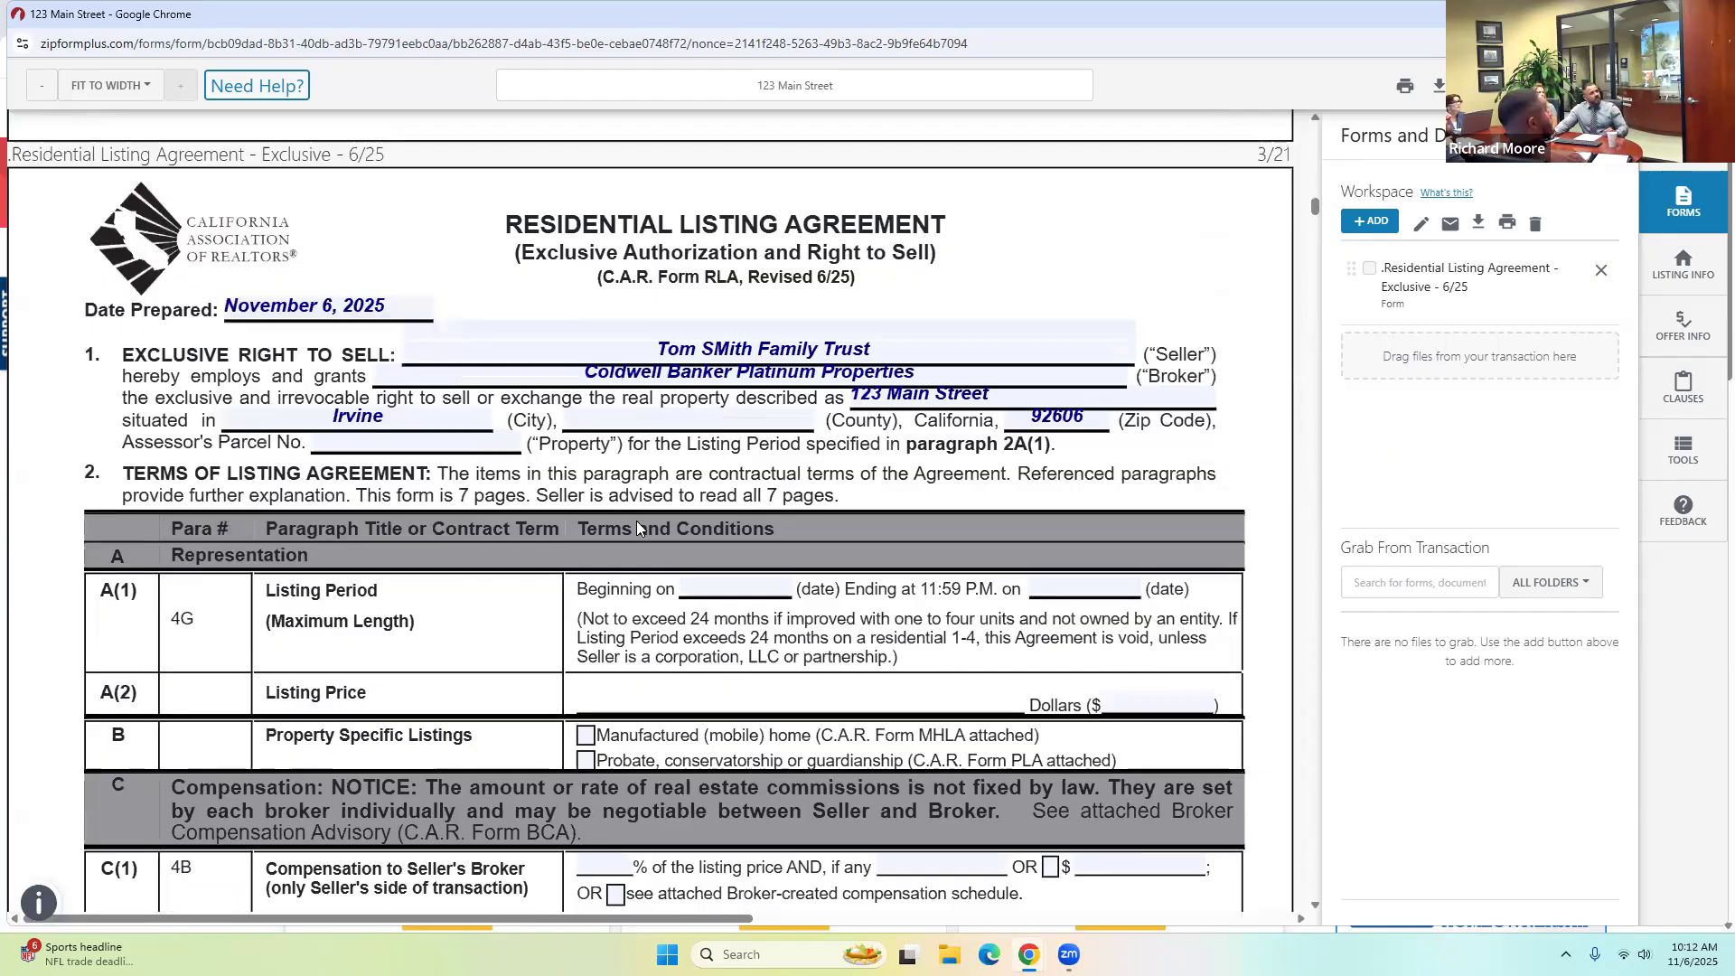
pyautogui.scroll(-12, 804, 582)
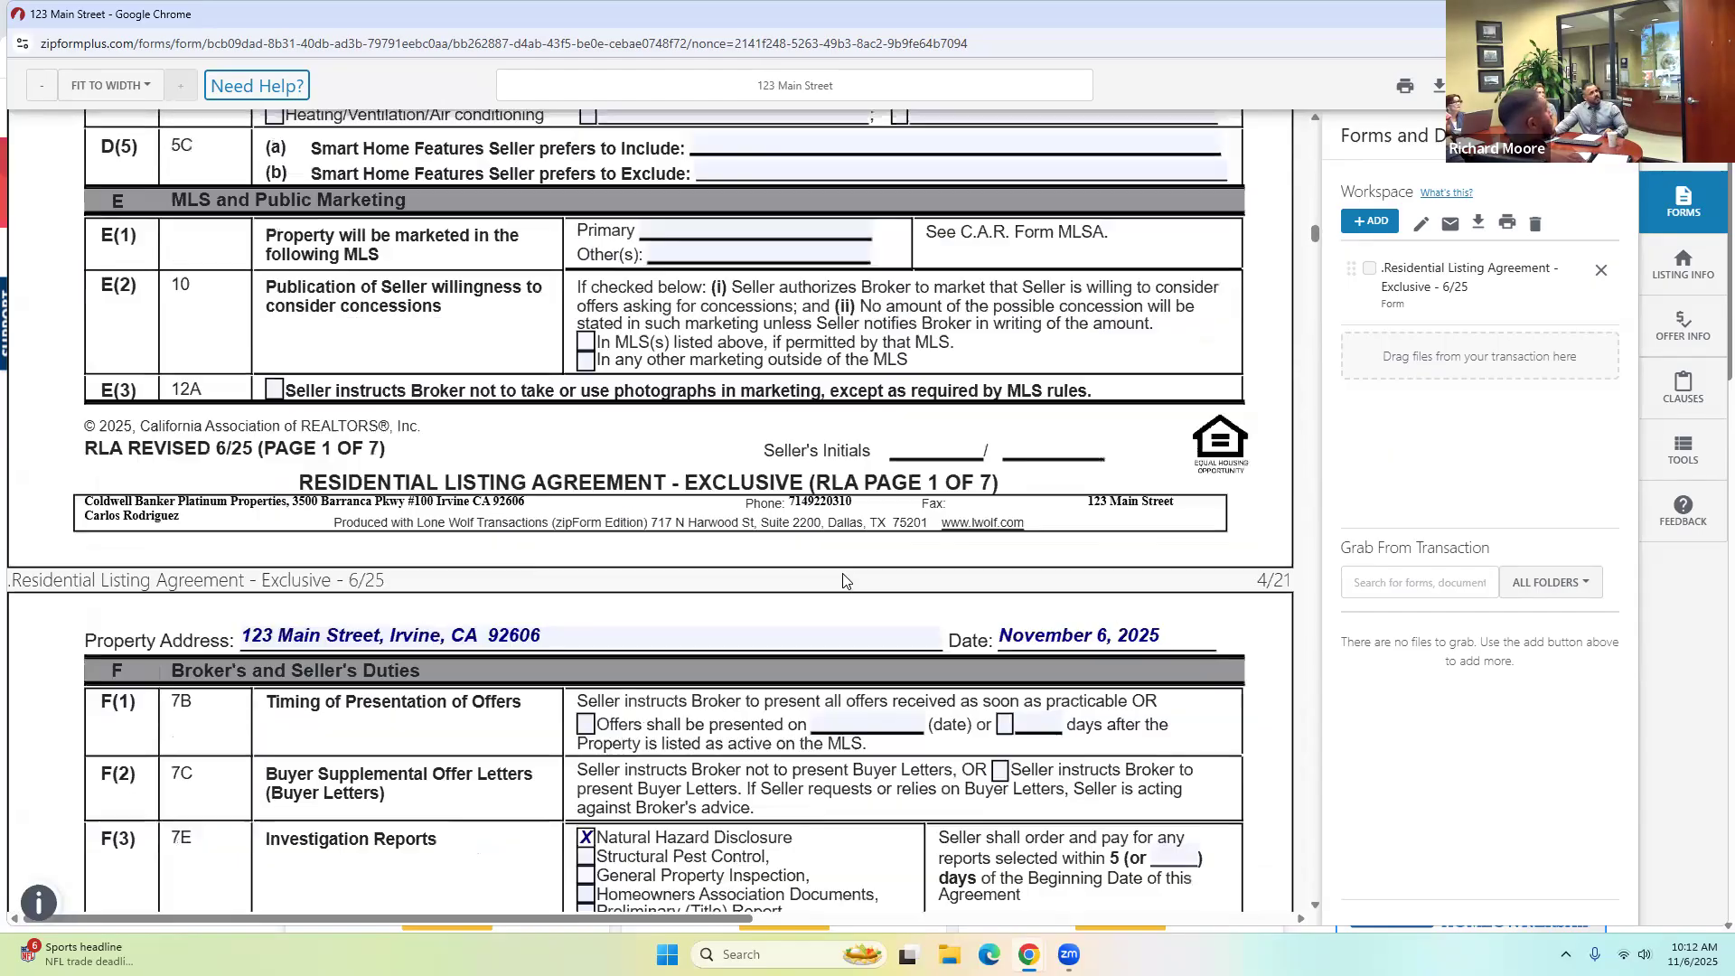
pyautogui.scroll(-15, 861, 556)
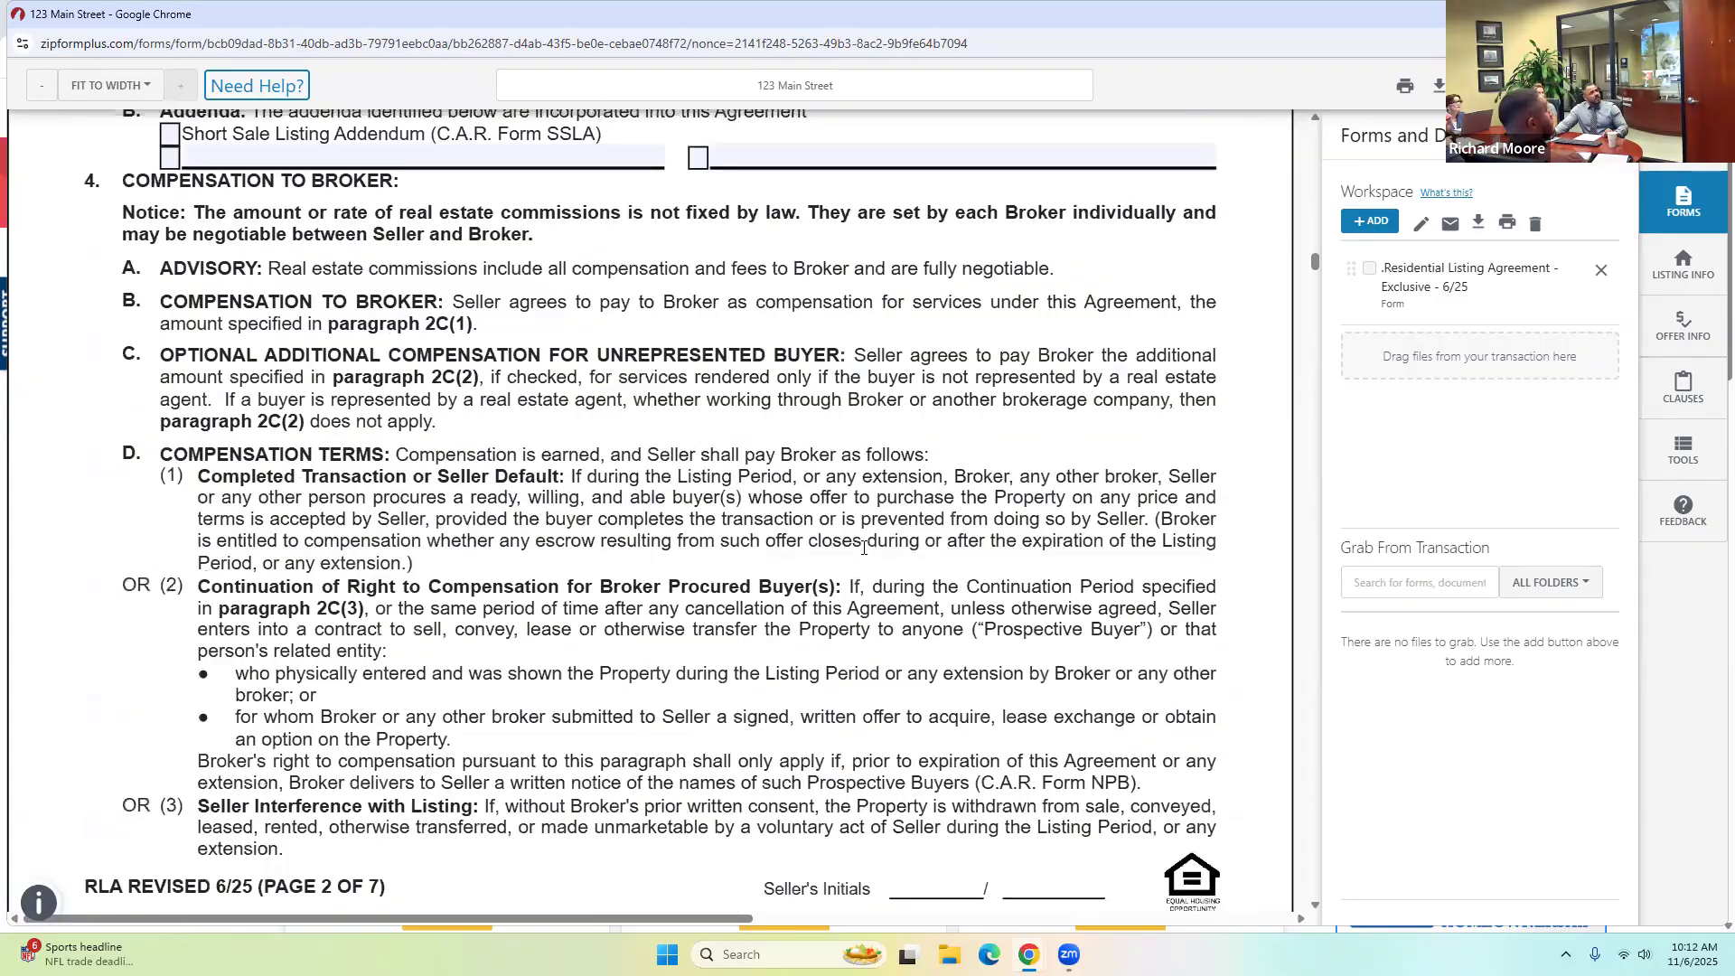
pyautogui.scroll(-15, 863, 557)
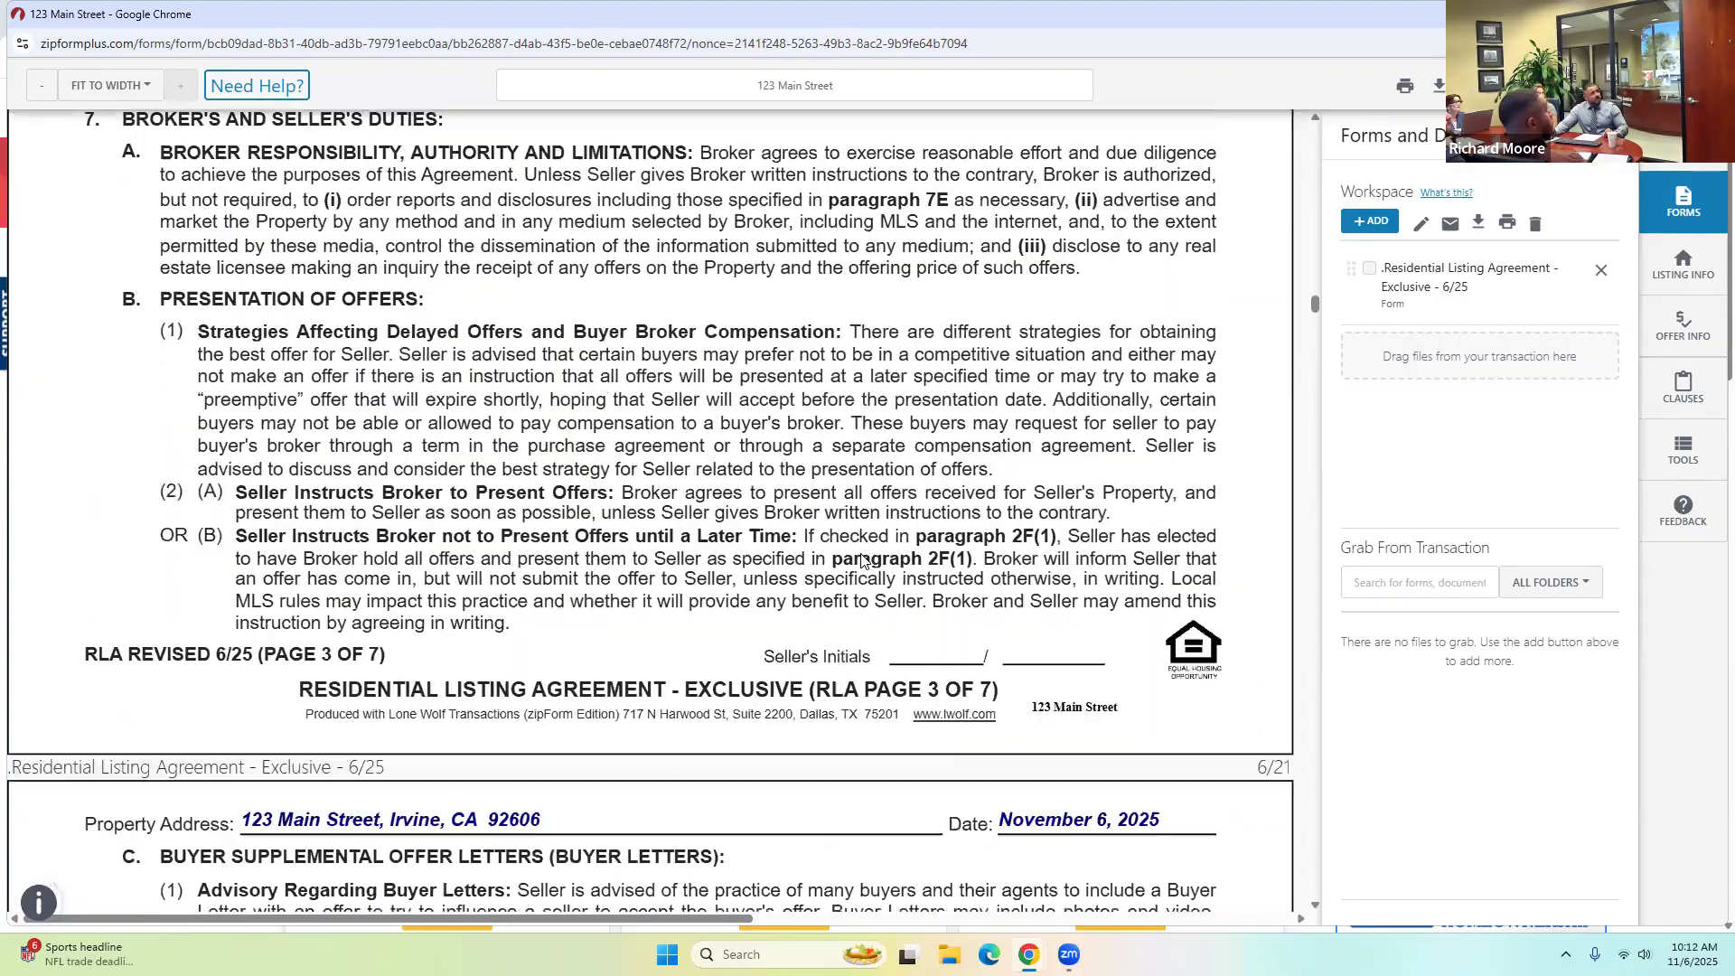
pyautogui.scroll(-12, 865, 558)
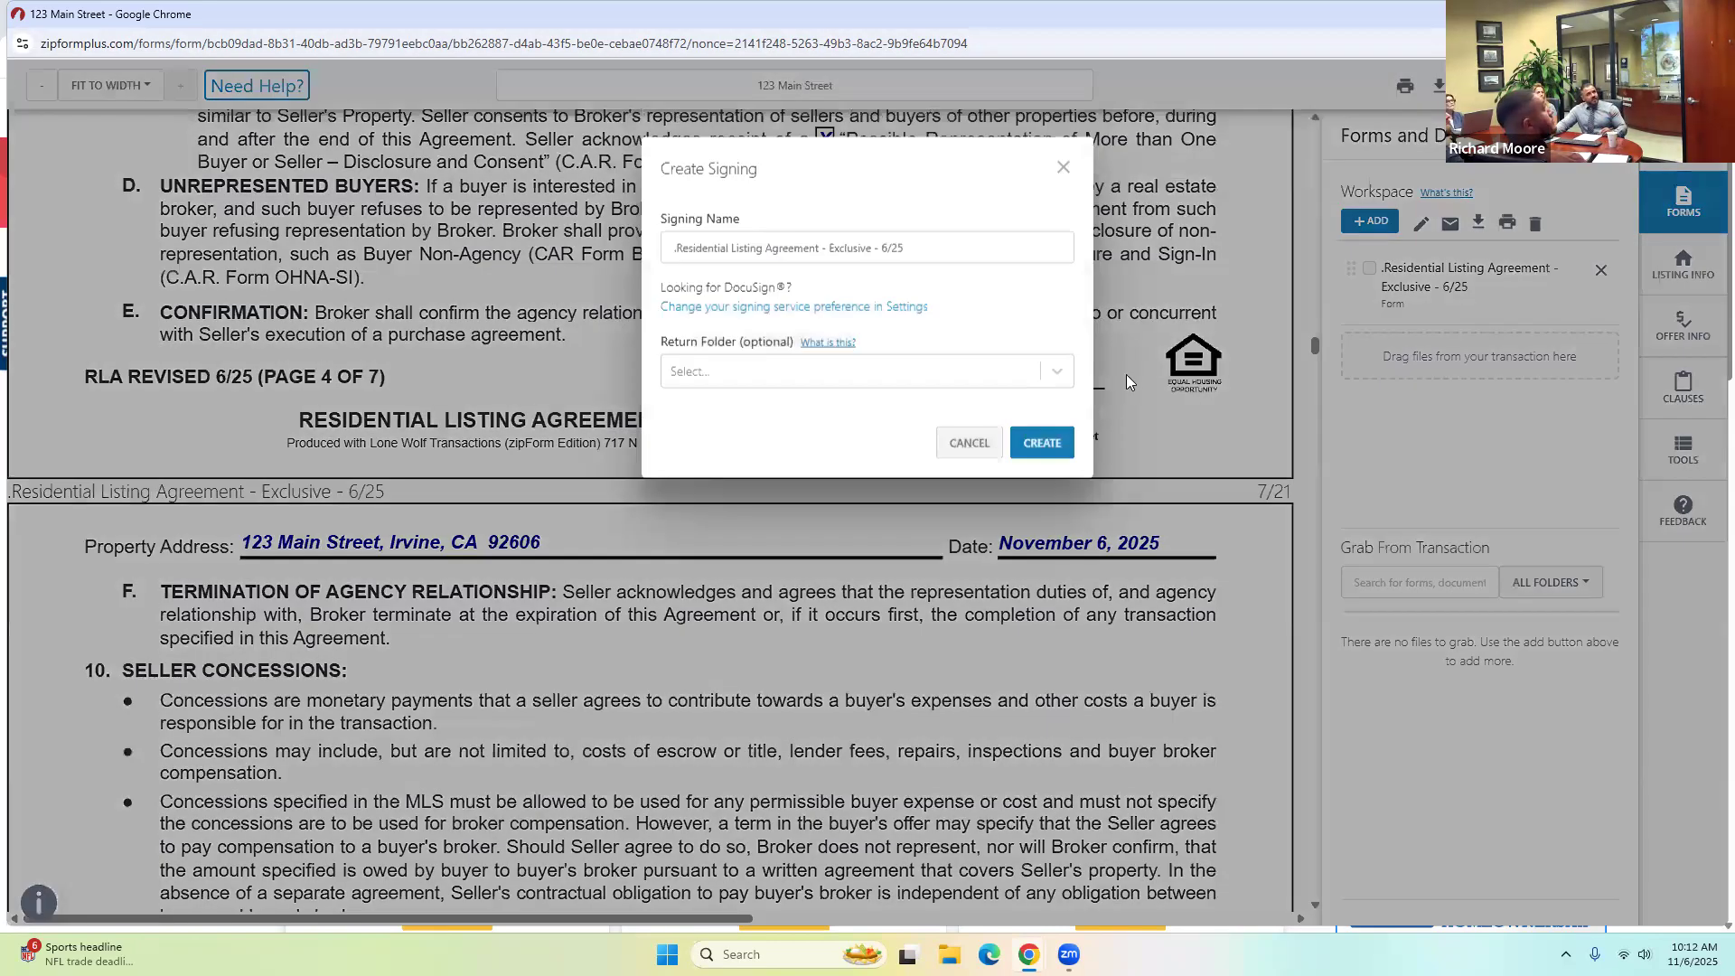
# Create the listing agreement signing and add the listing agent and both sellers from the transaction as signers.
pyautogui.click(1047, 443)
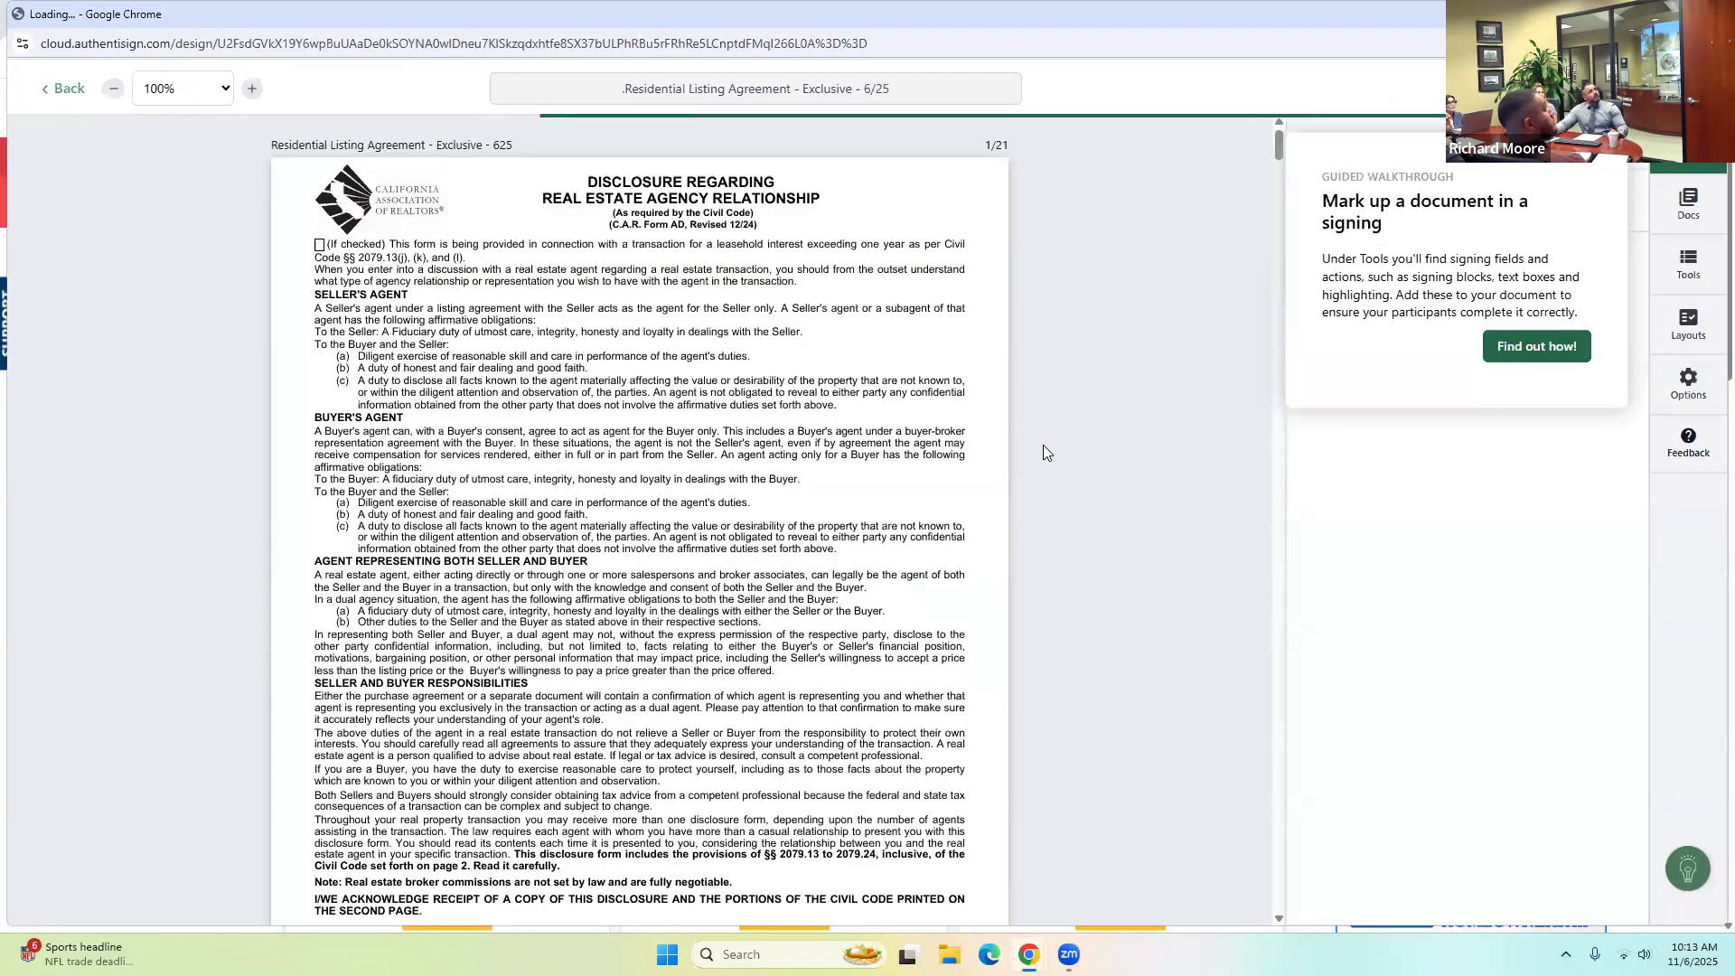
pyautogui.scroll(-4, 976, 454)
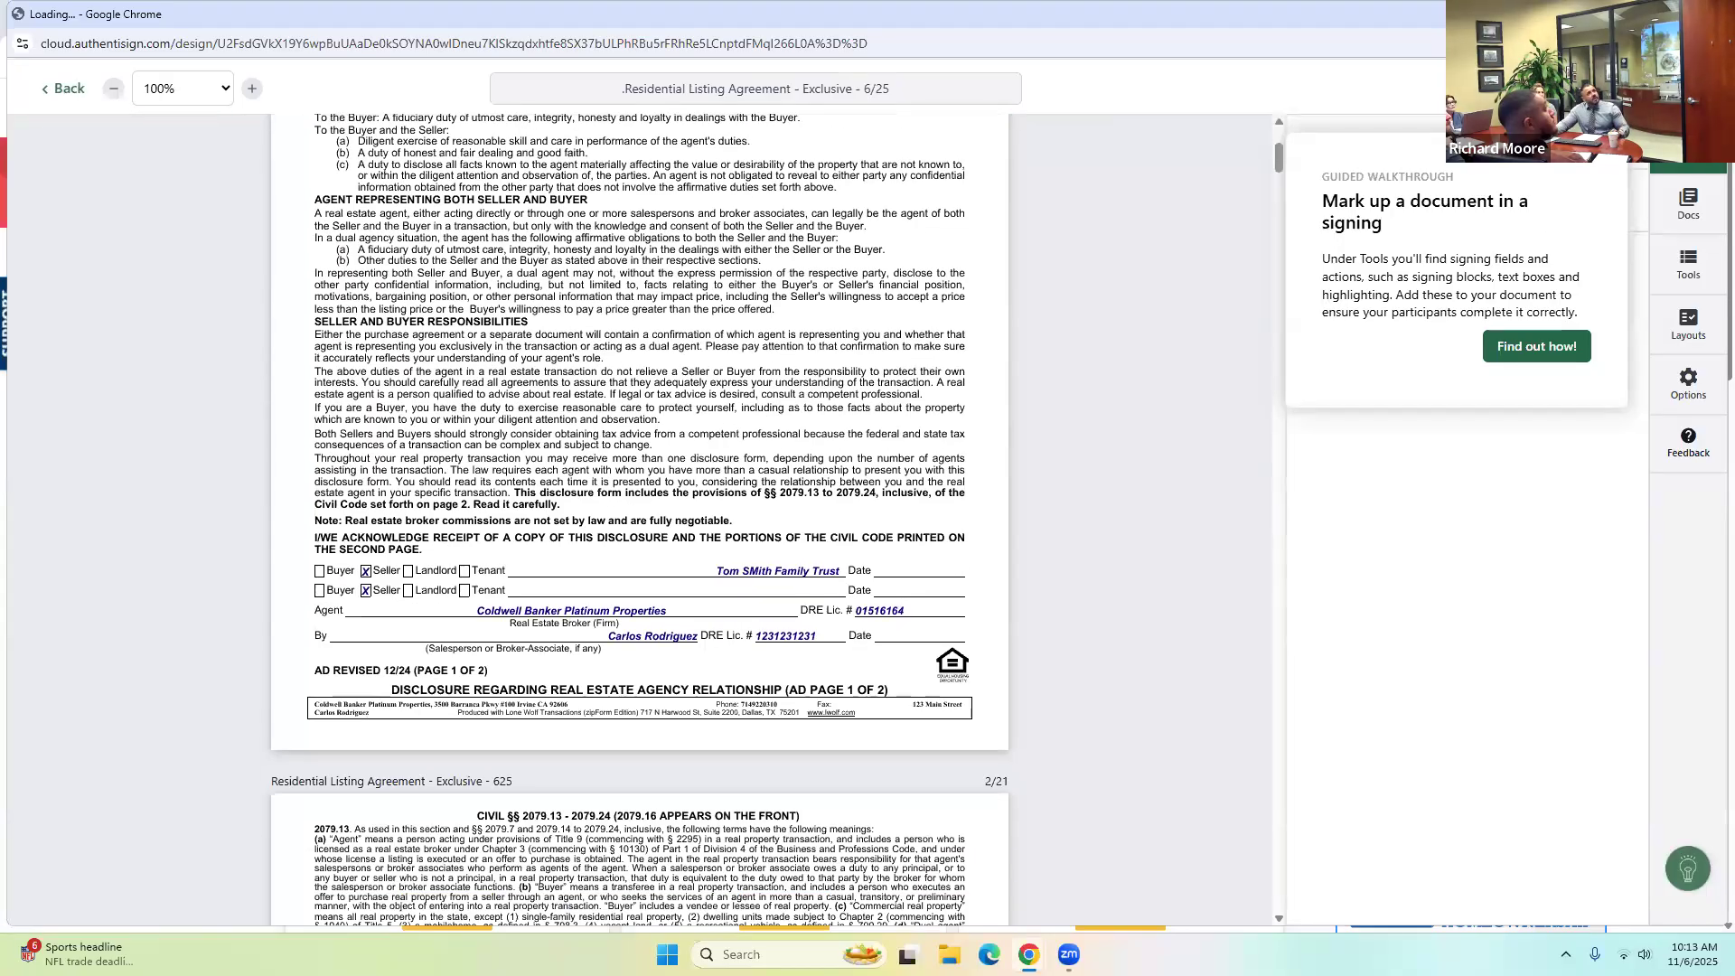
pyautogui.click(1609, 177)
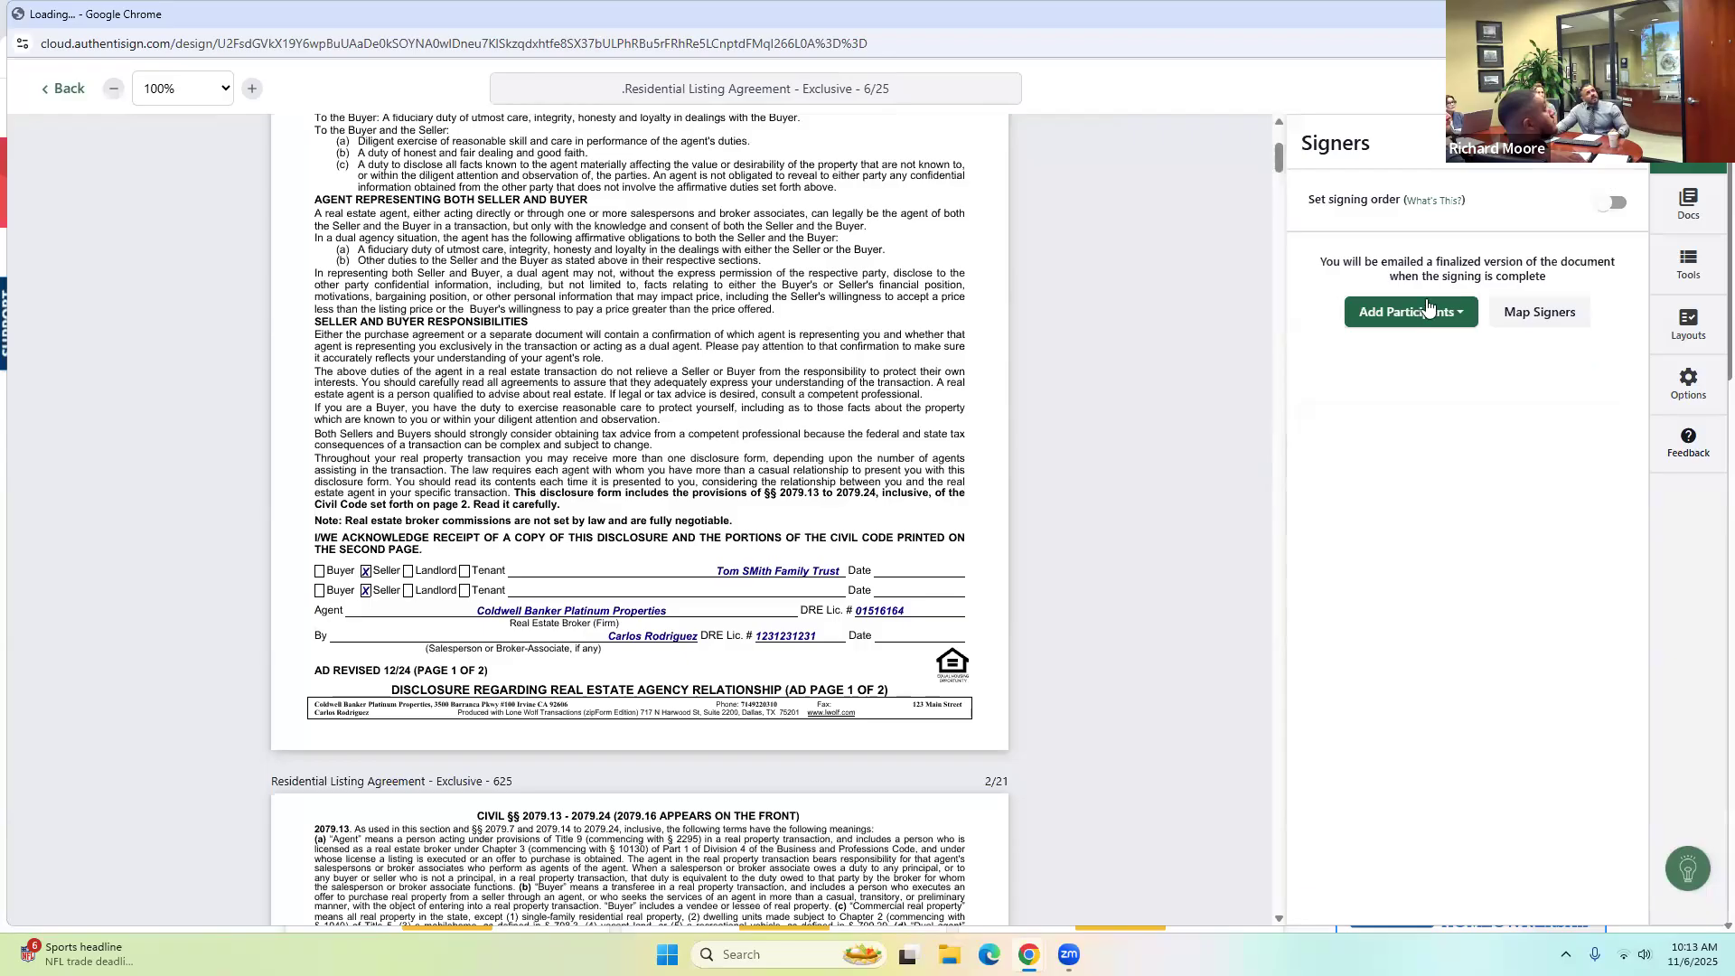
pyautogui.click(1398, 322)
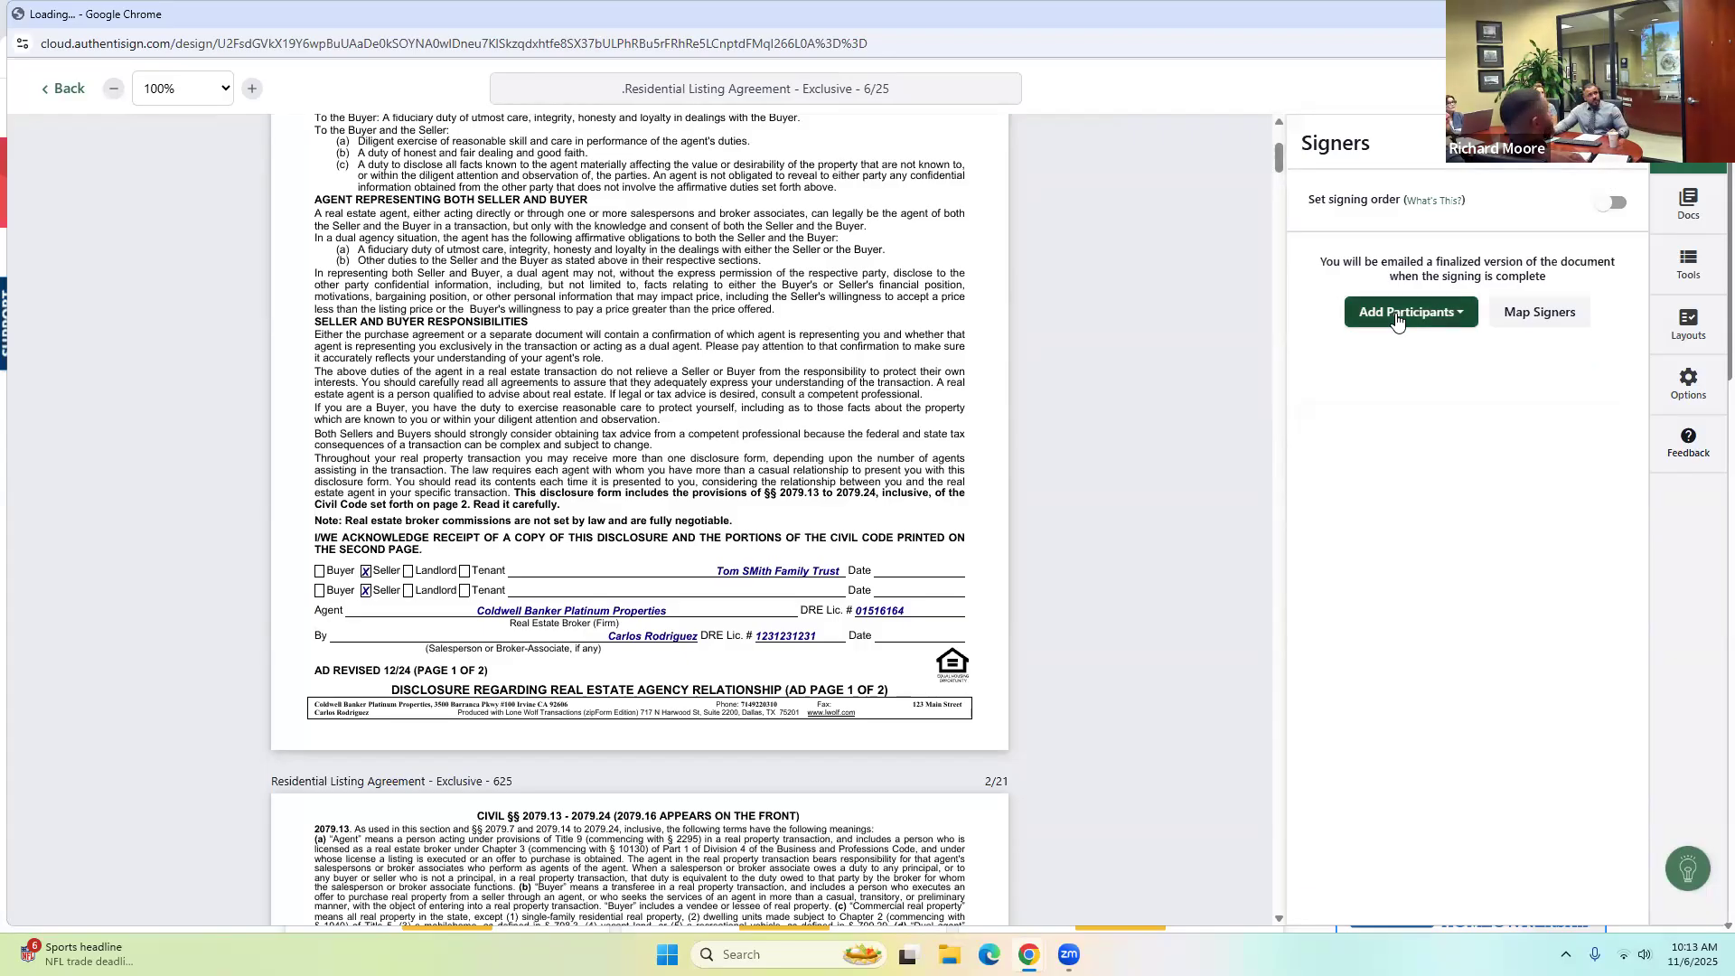
pyautogui.click(1398, 317)
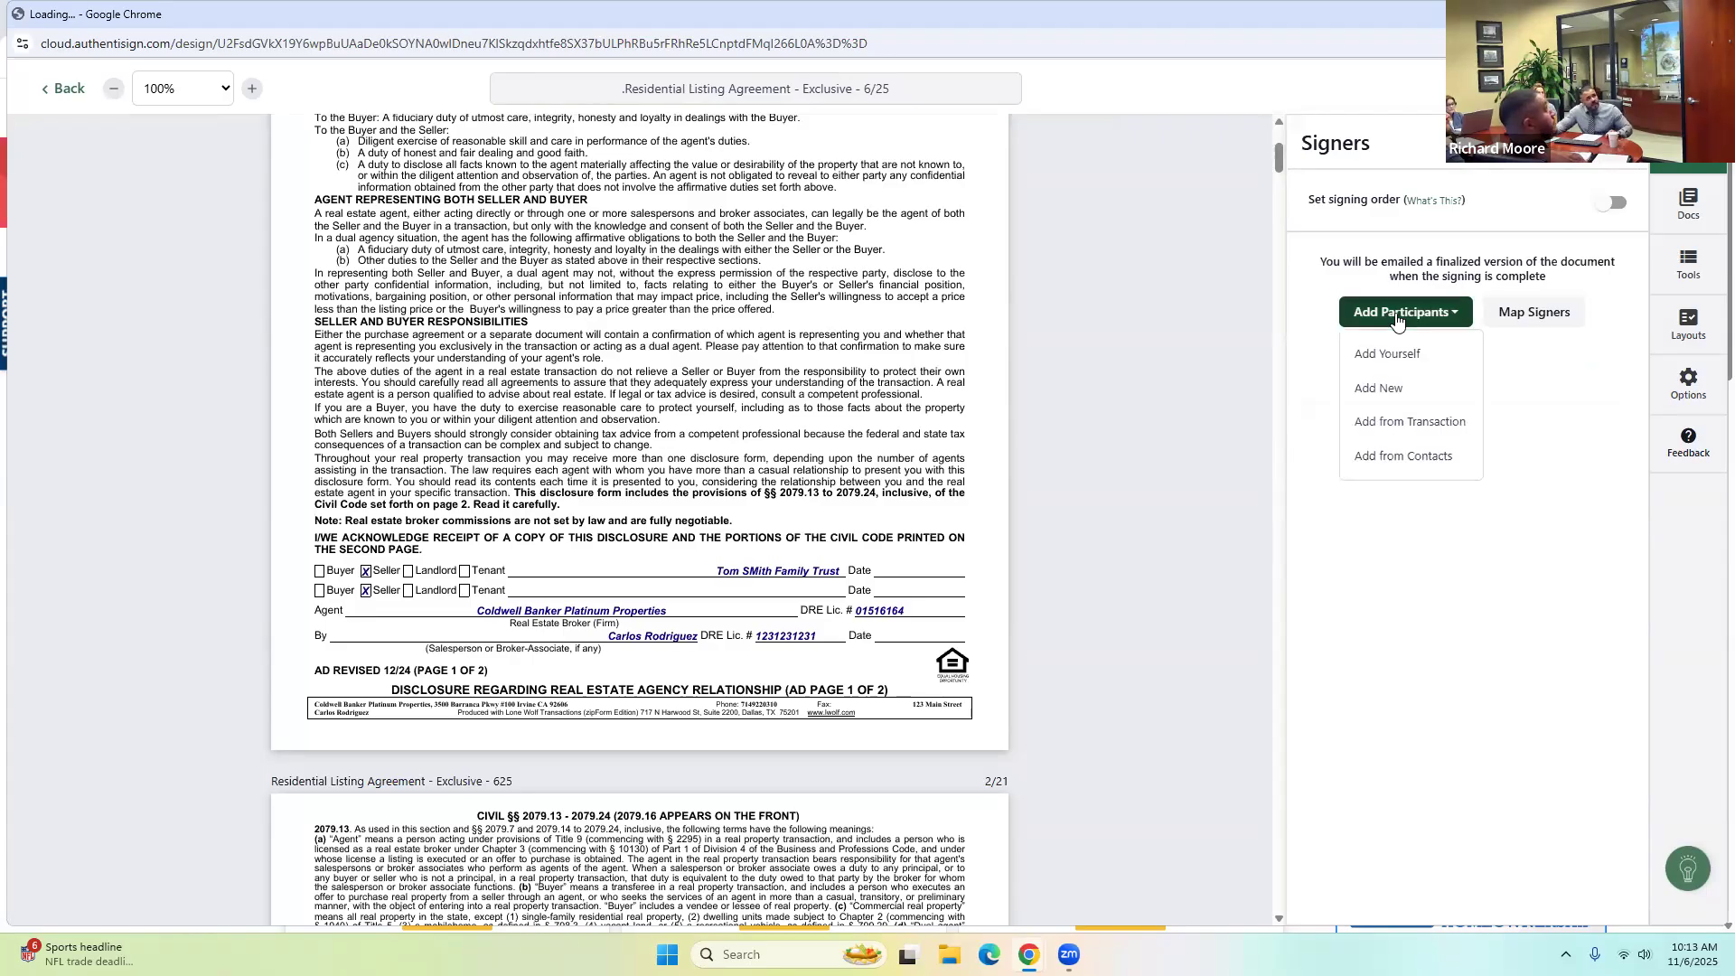
pyautogui.click(1389, 433)
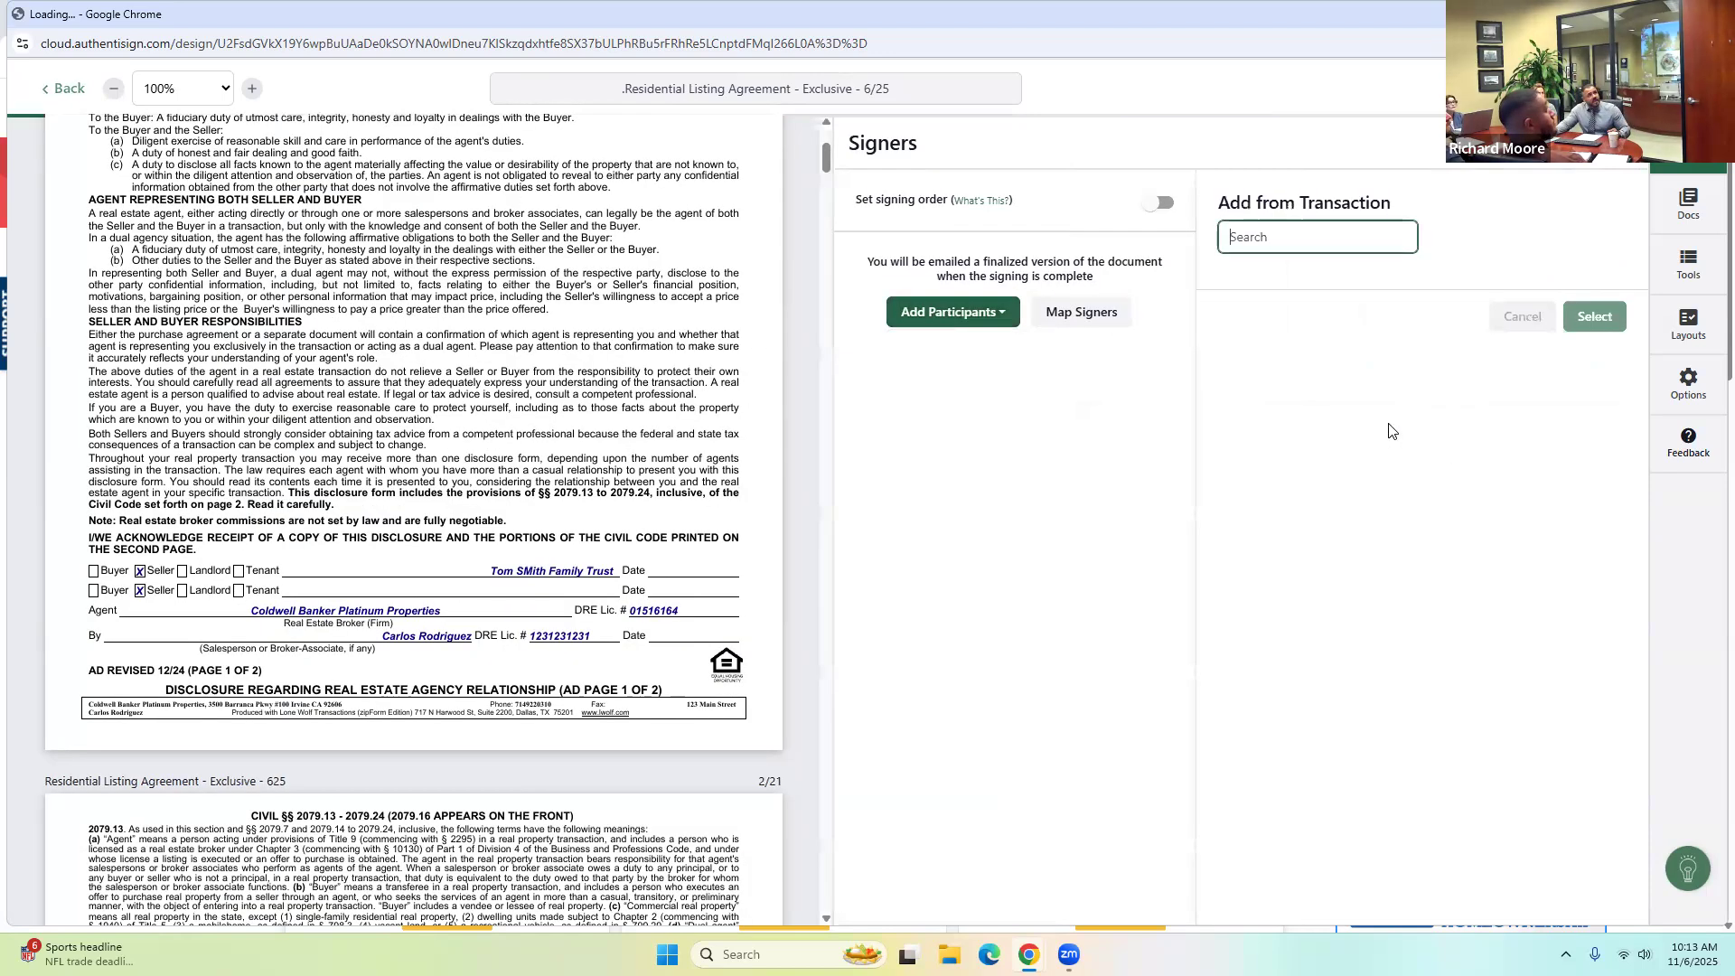
pyautogui.click(1243, 295)
pyautogui.click(1243, 351)
pyautogui.click(1244, 414)
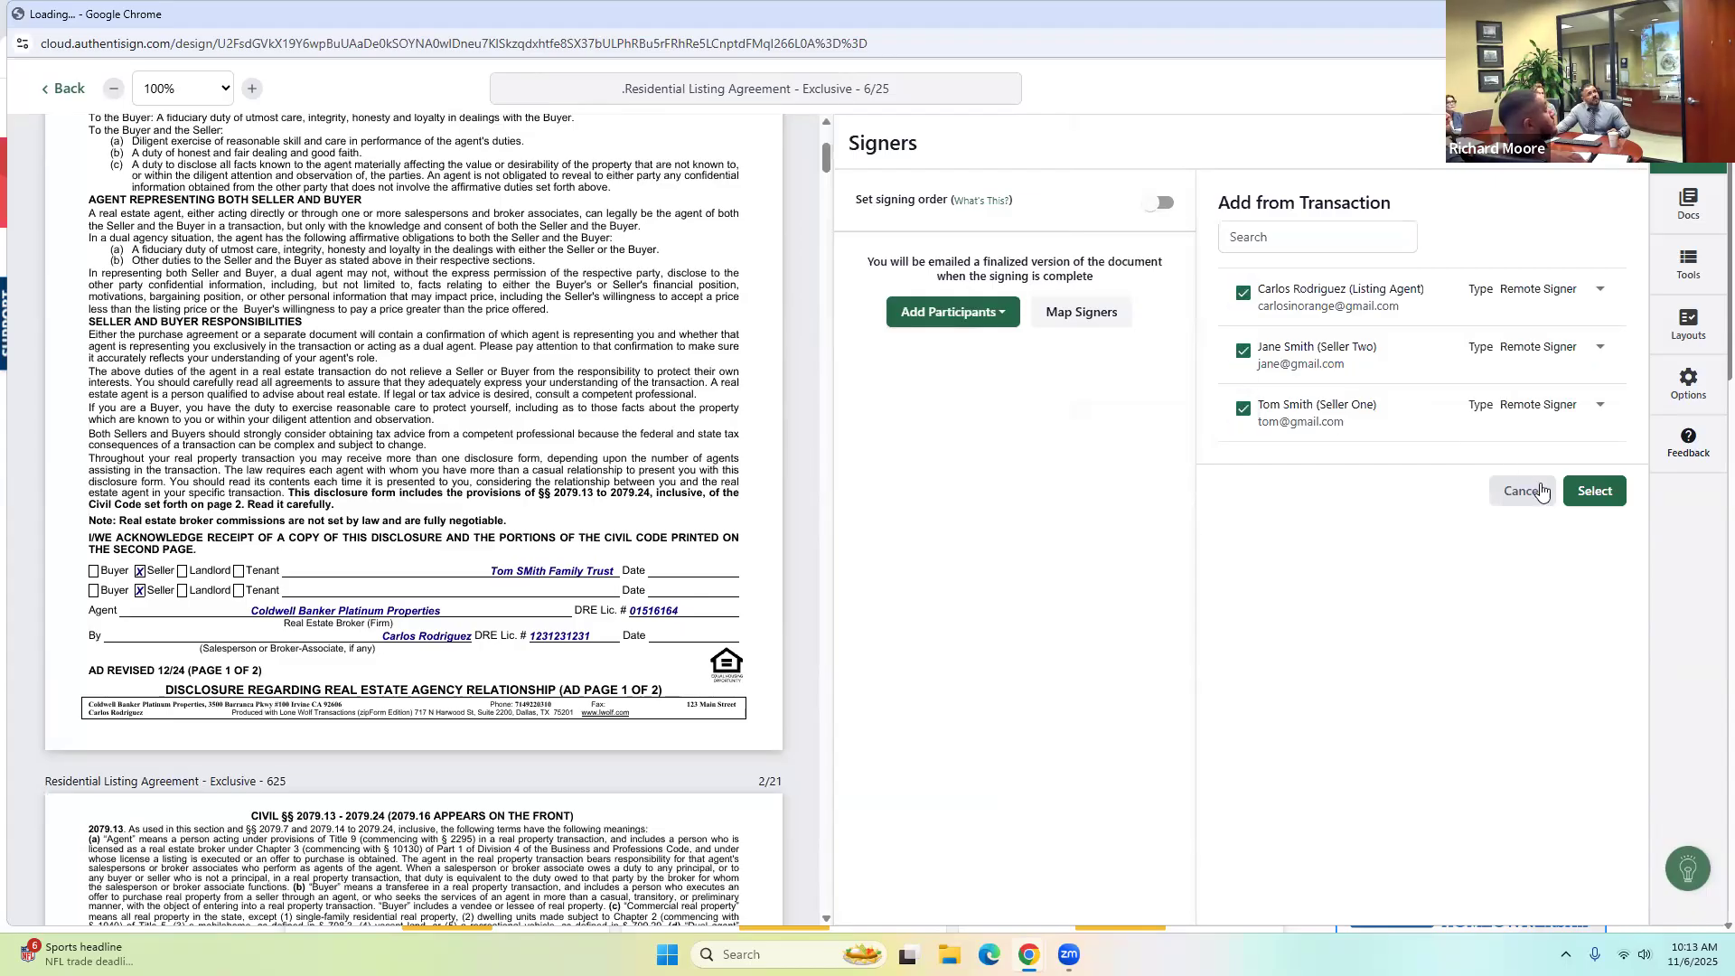
pyautogui.click(1594, 489)
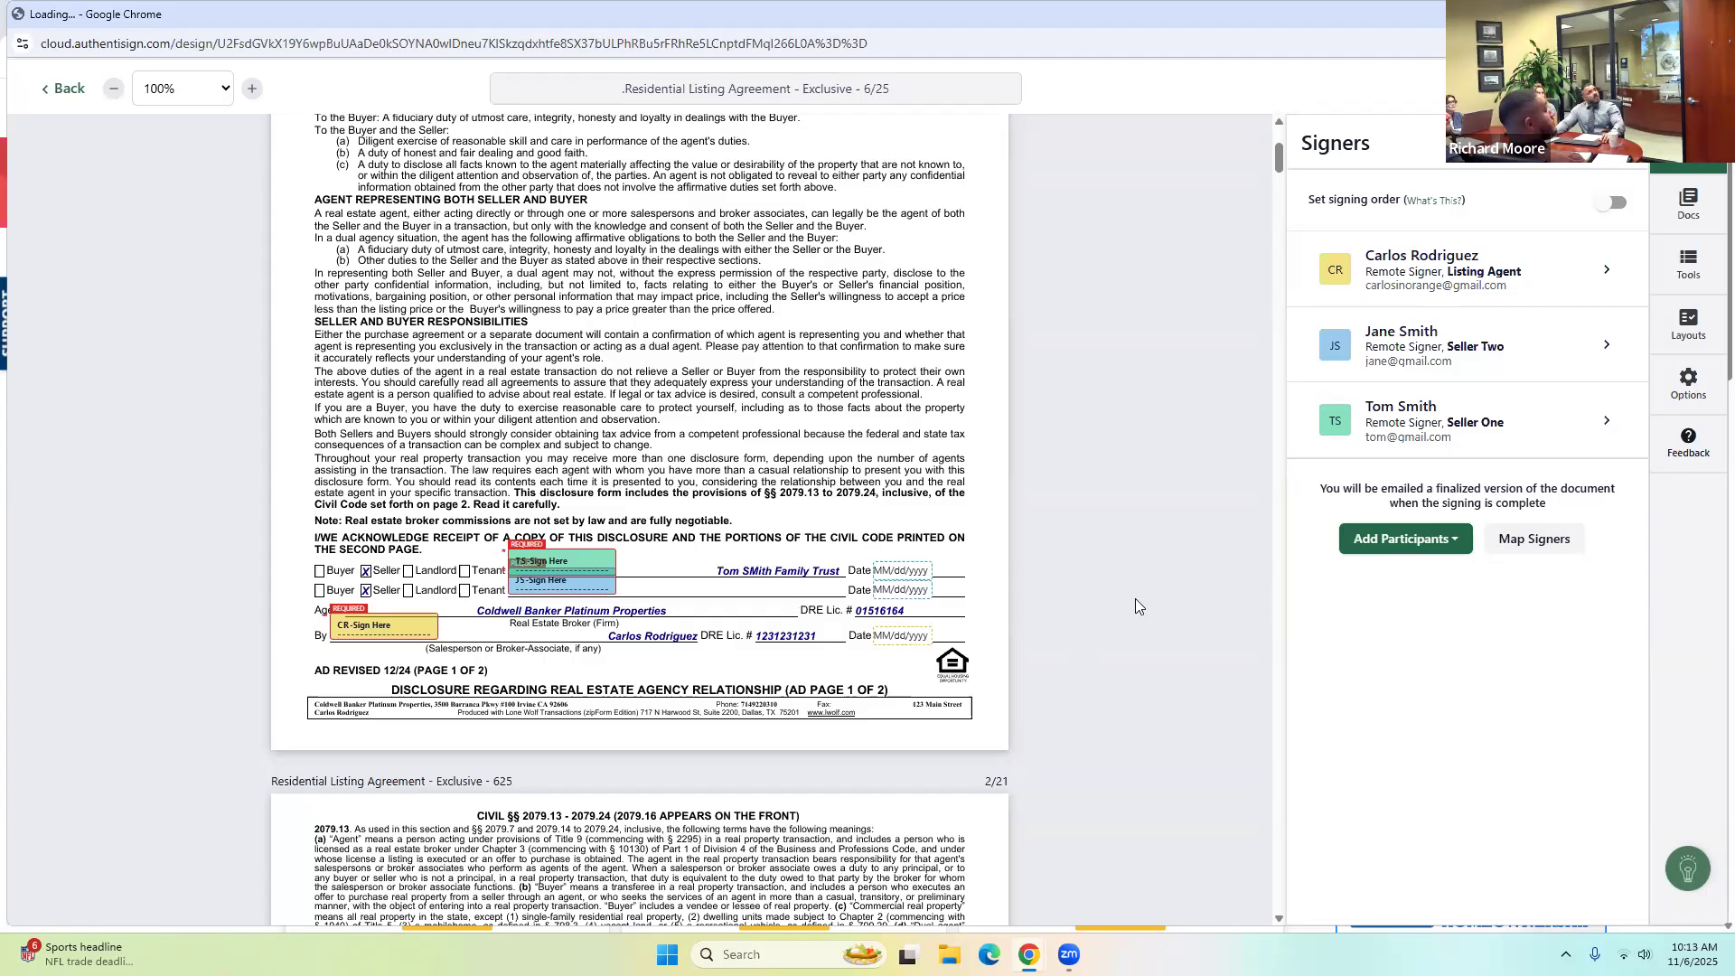
# Zoom the document view in to 150%.
pyautogui.click(252, 89)
pyautogui.click(252, 89)
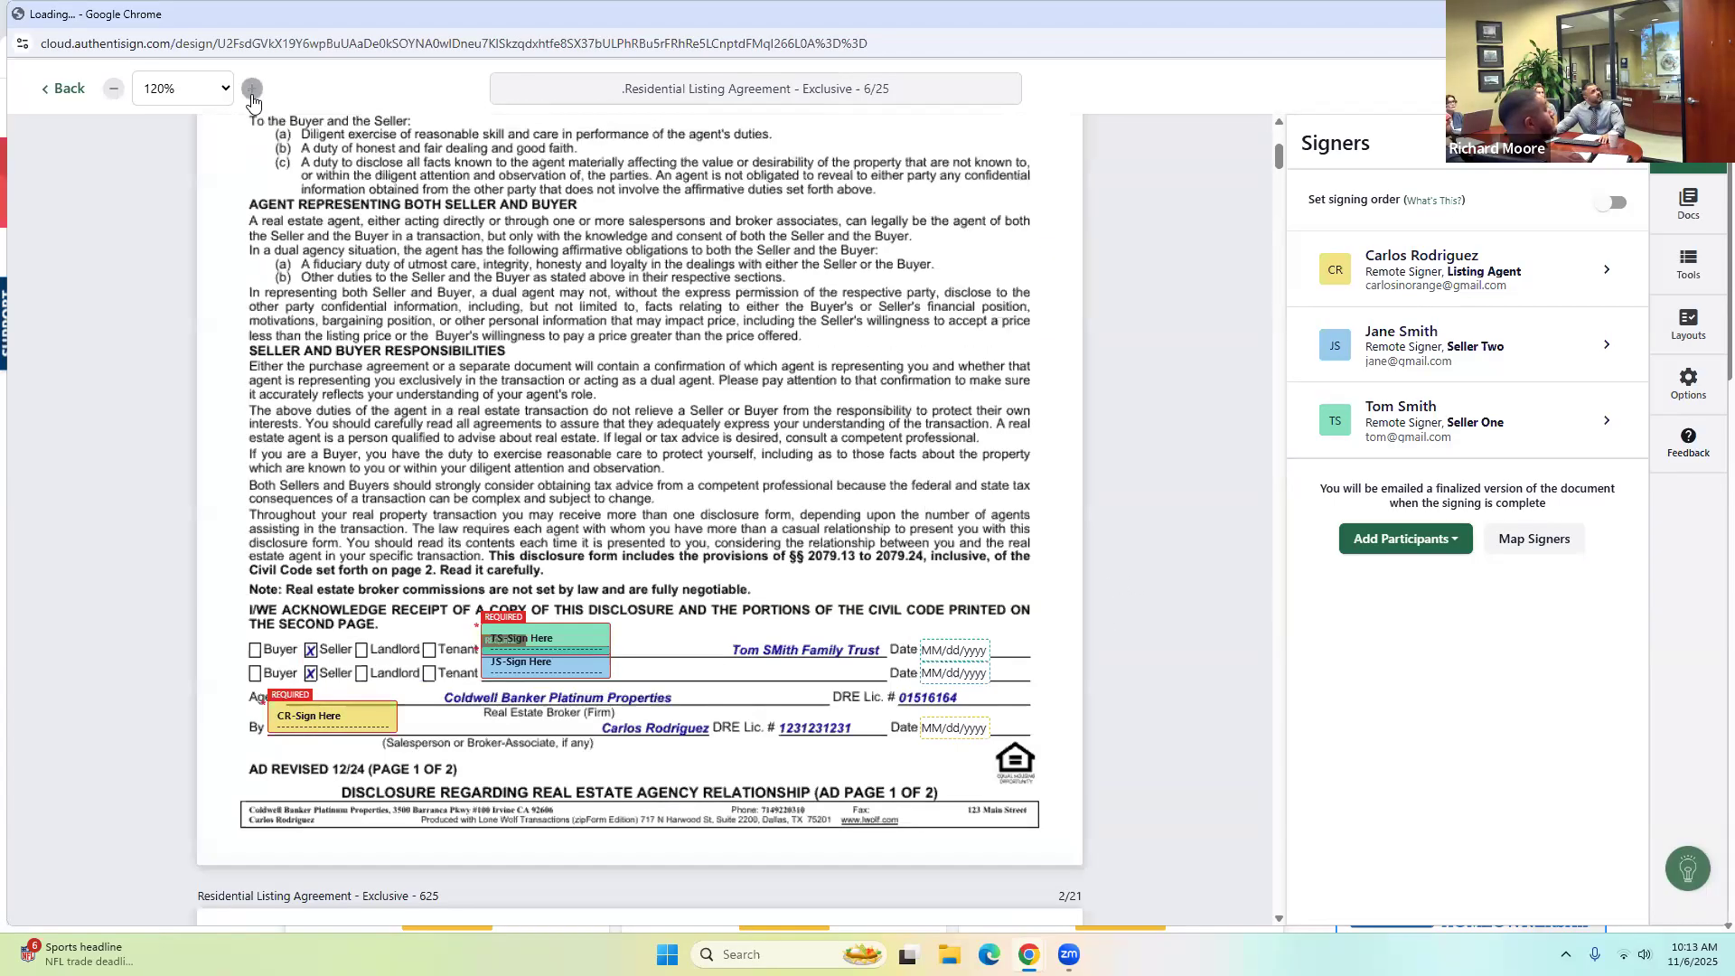
pyautogui.click(252, 90)
pyautogui.click(252, 90)
pyautogui.click(253, 89)
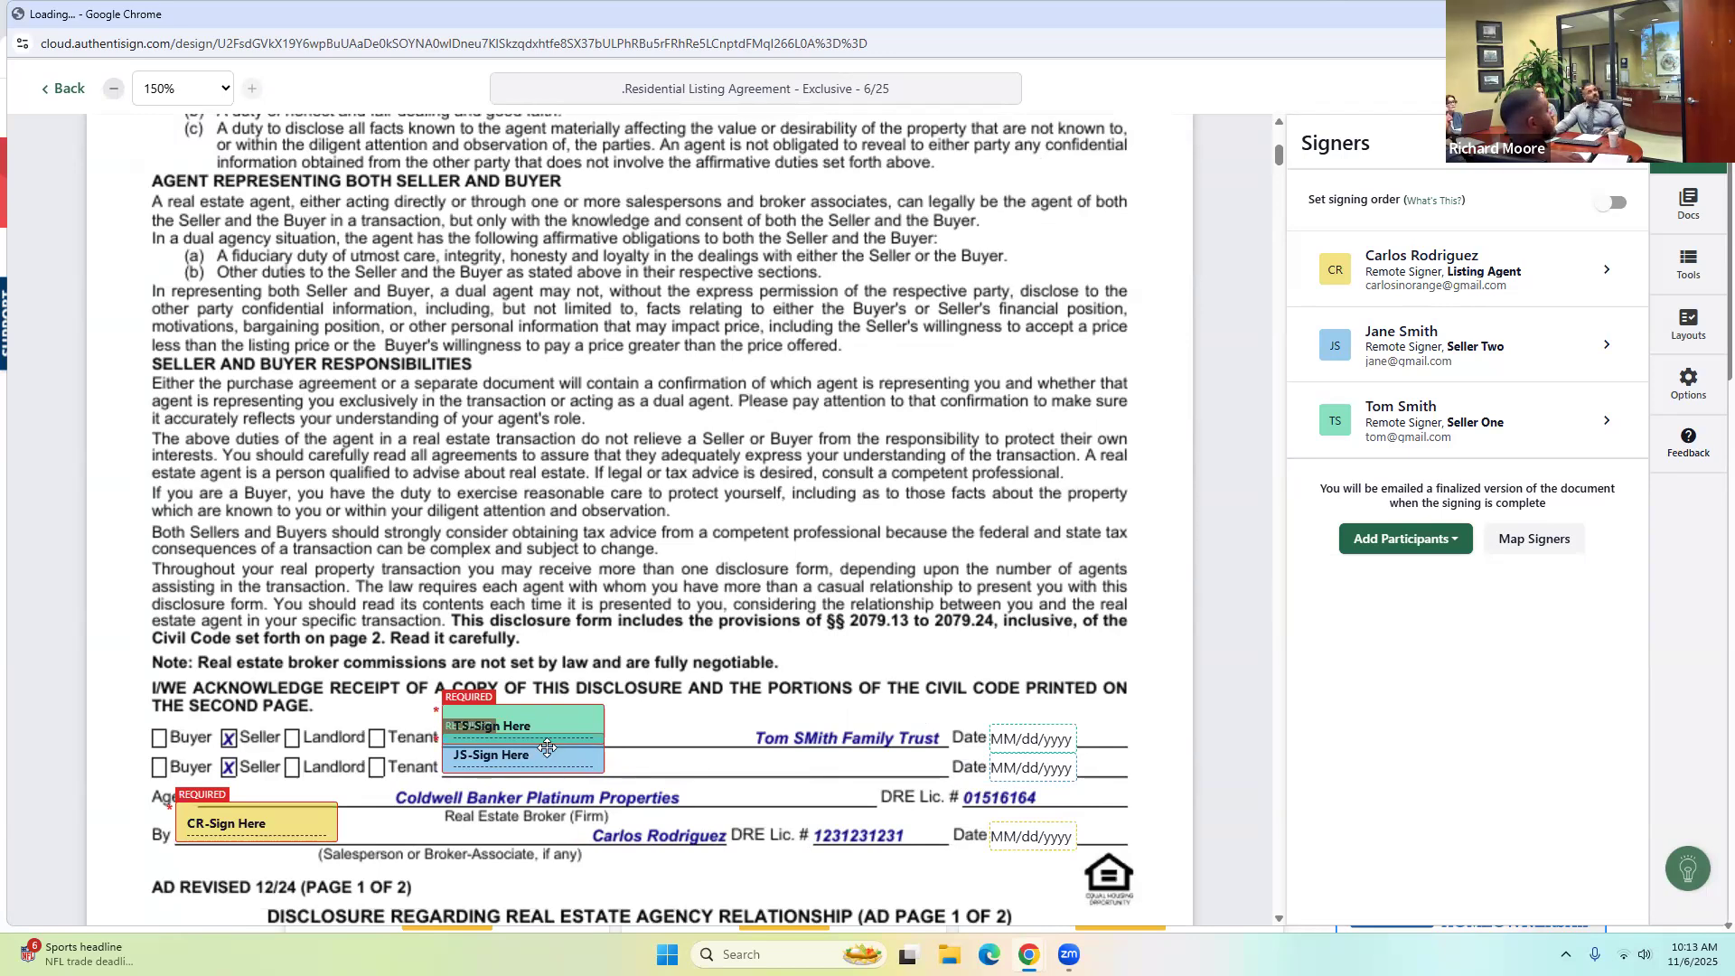
# Scroll through the Residential Listing Agreement pages down to the Seller and Broker Signature(s) section.
pyautogui.scroll(-5, 557, 727)
pyautogui.scroll(-10, 626, 686)
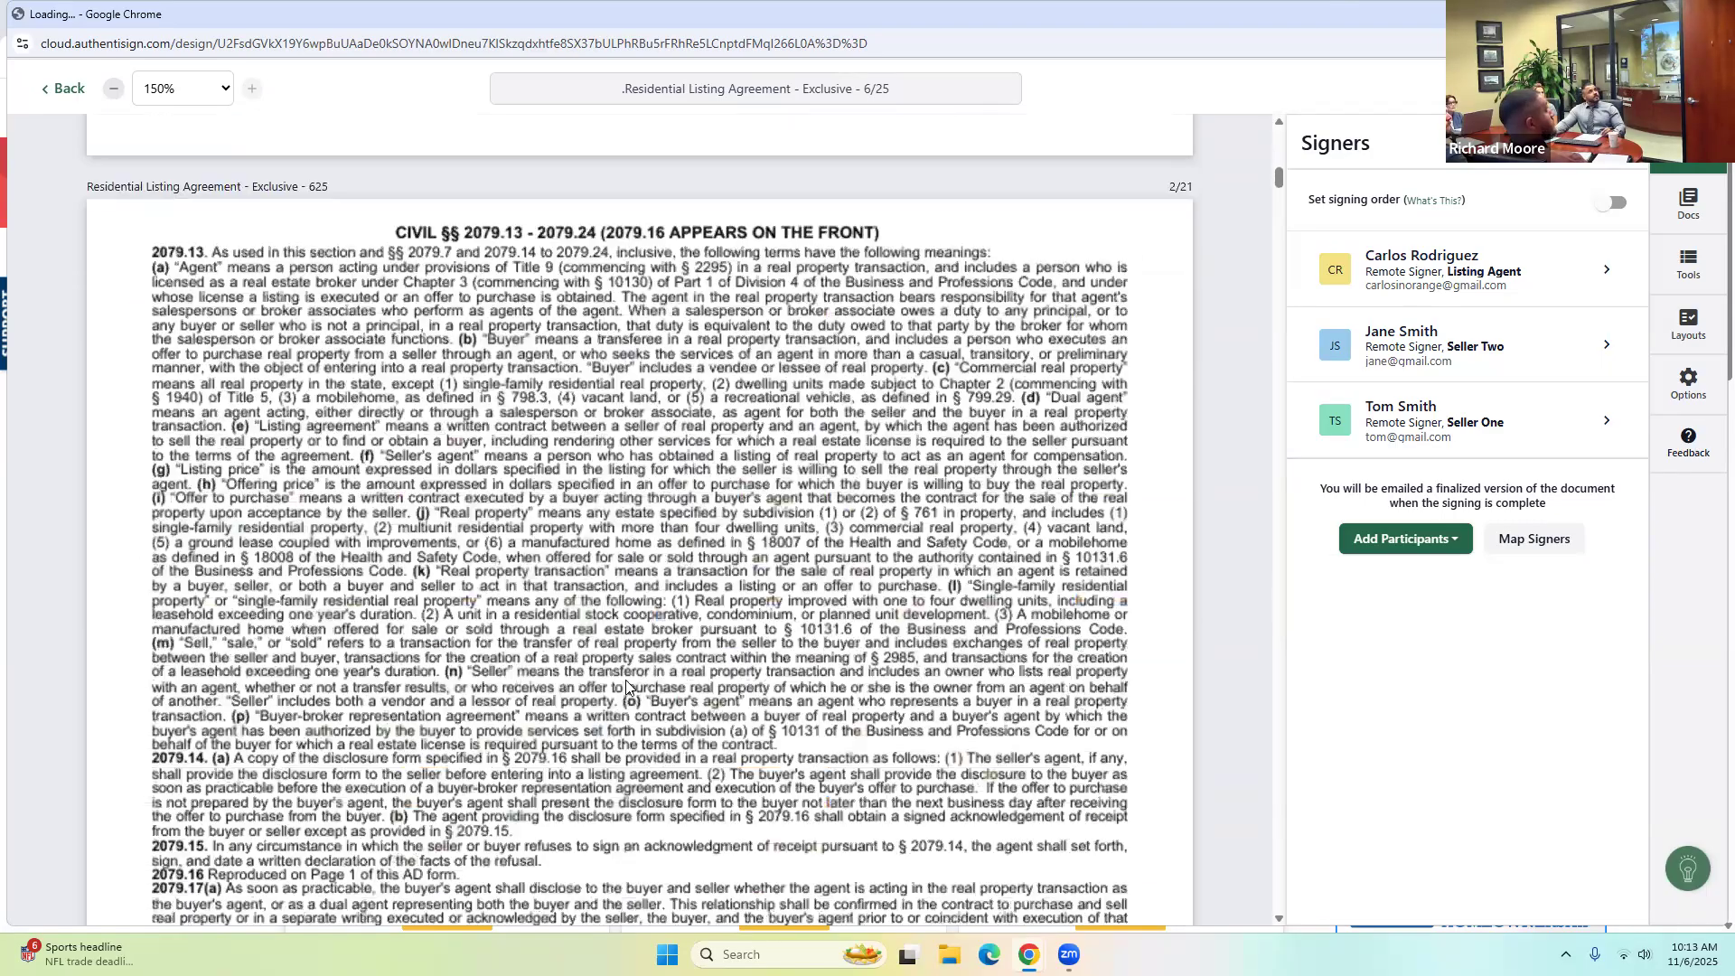
pyautogui.scroll(-7, 629, 676)
pyautogui.scroll(-7, 629, 682)
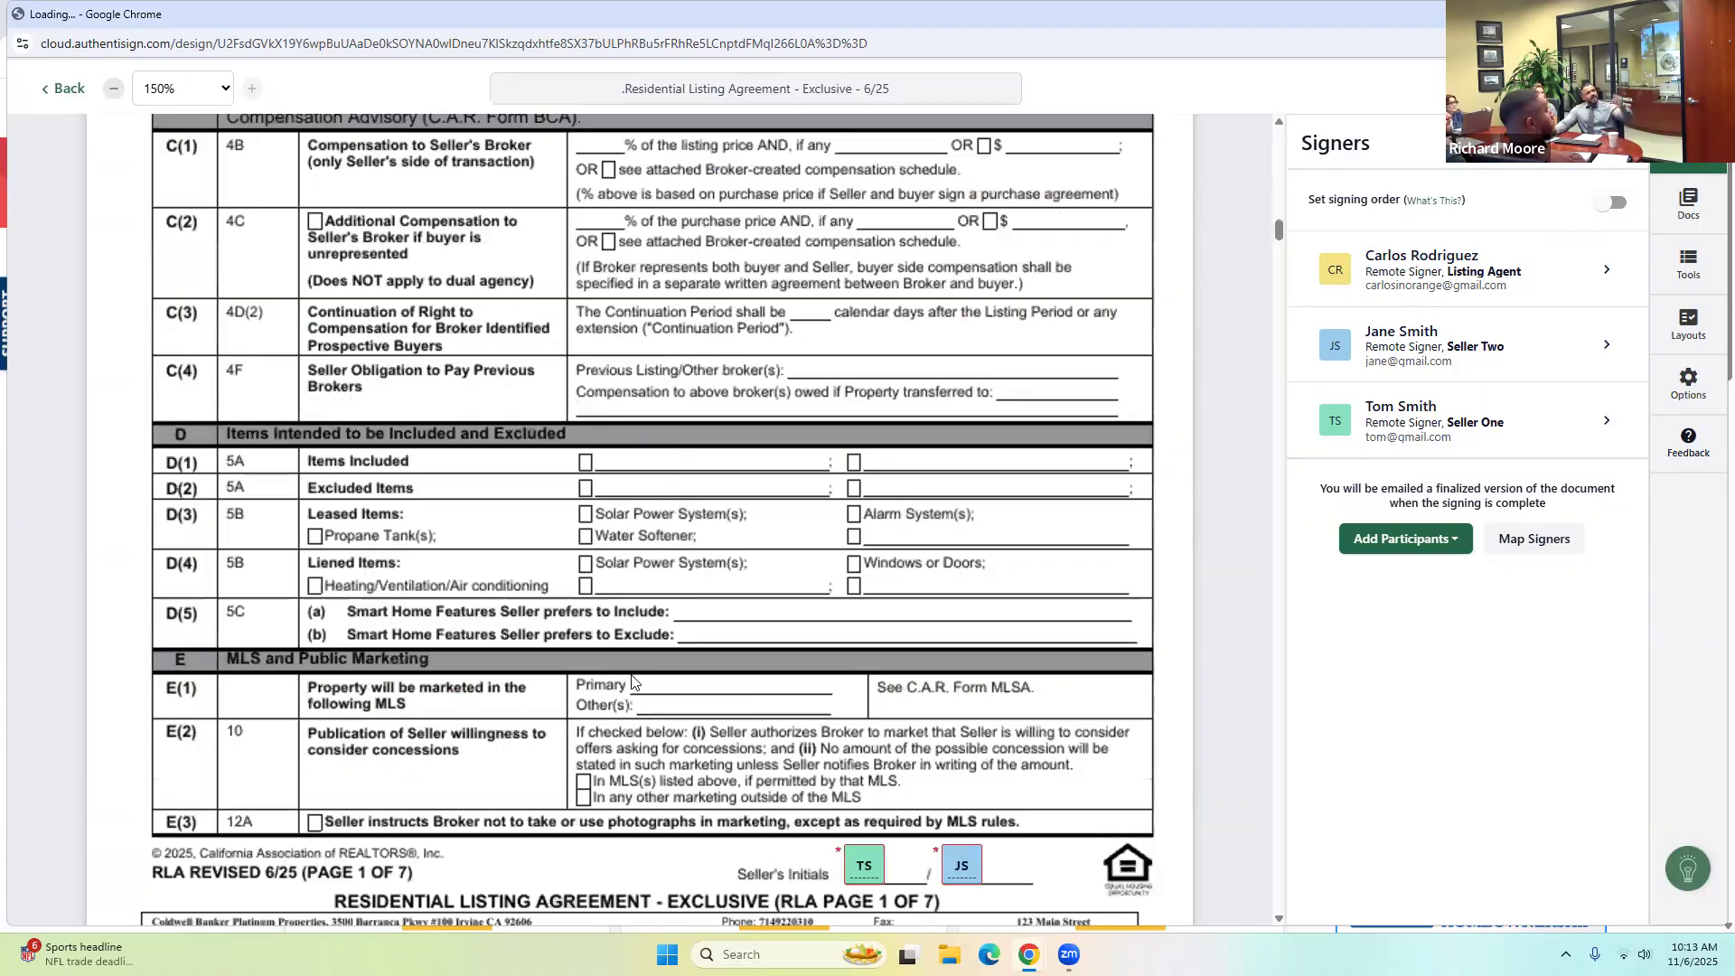
pyautogui.scroll(-4, 631, 681)
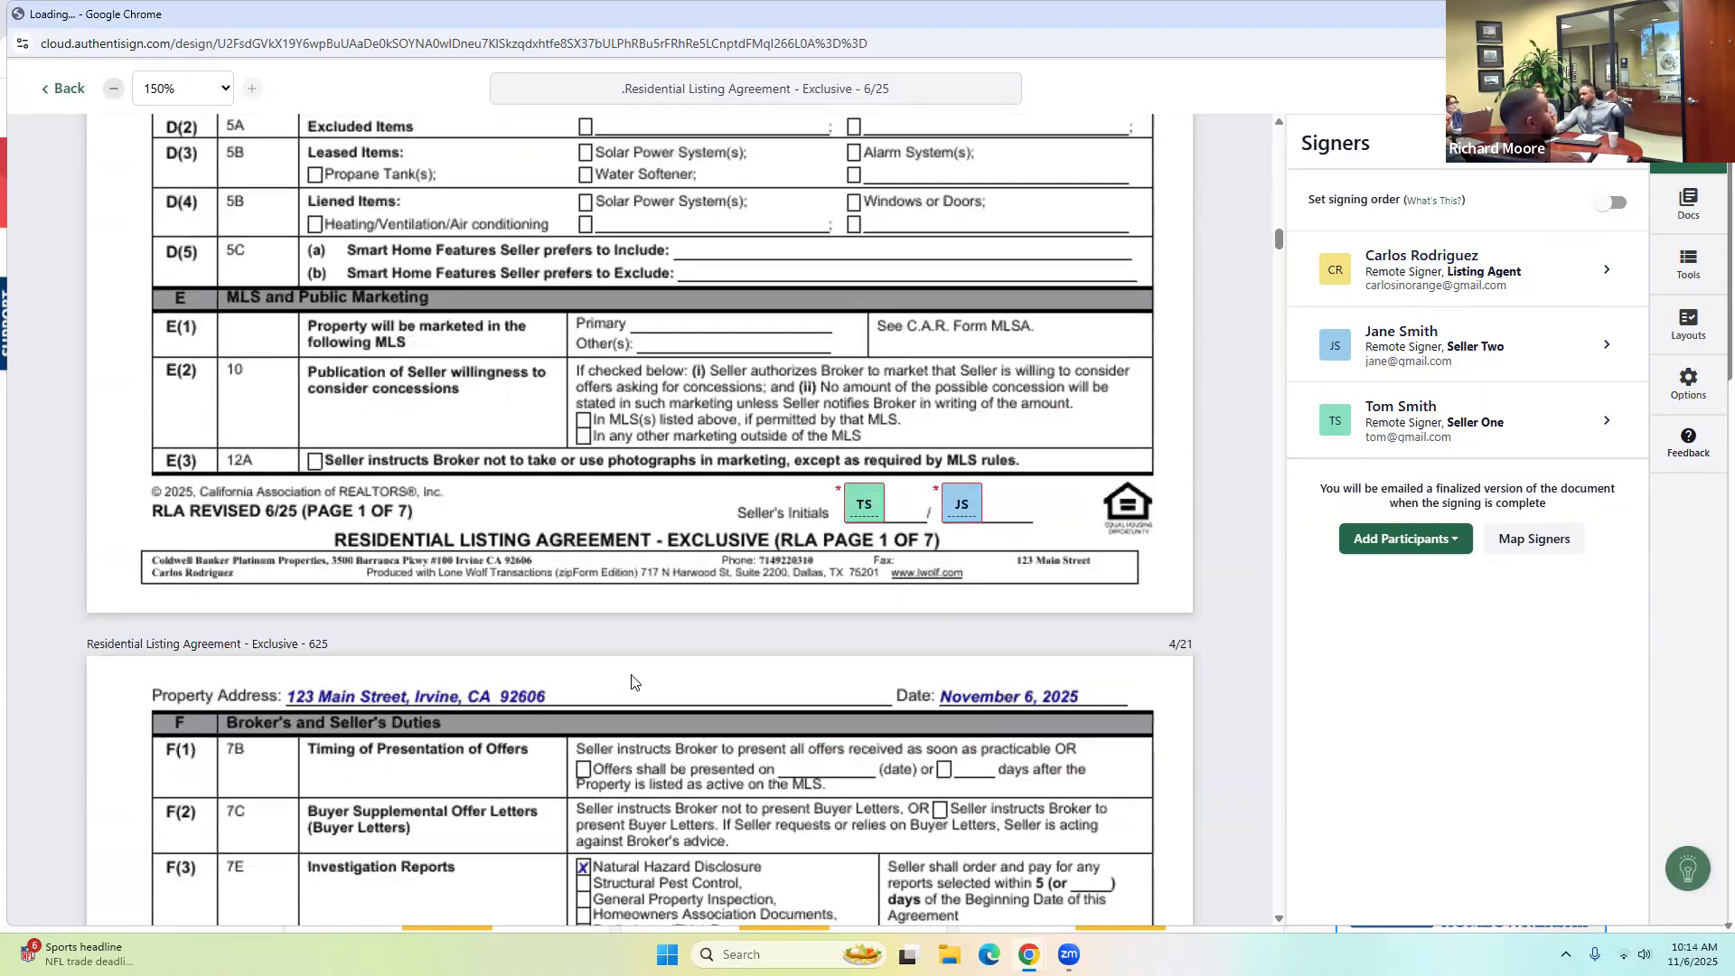
pyautogui.scroll(-3, 689, 654)
pyautogui.scroll(-2, 689, 654)
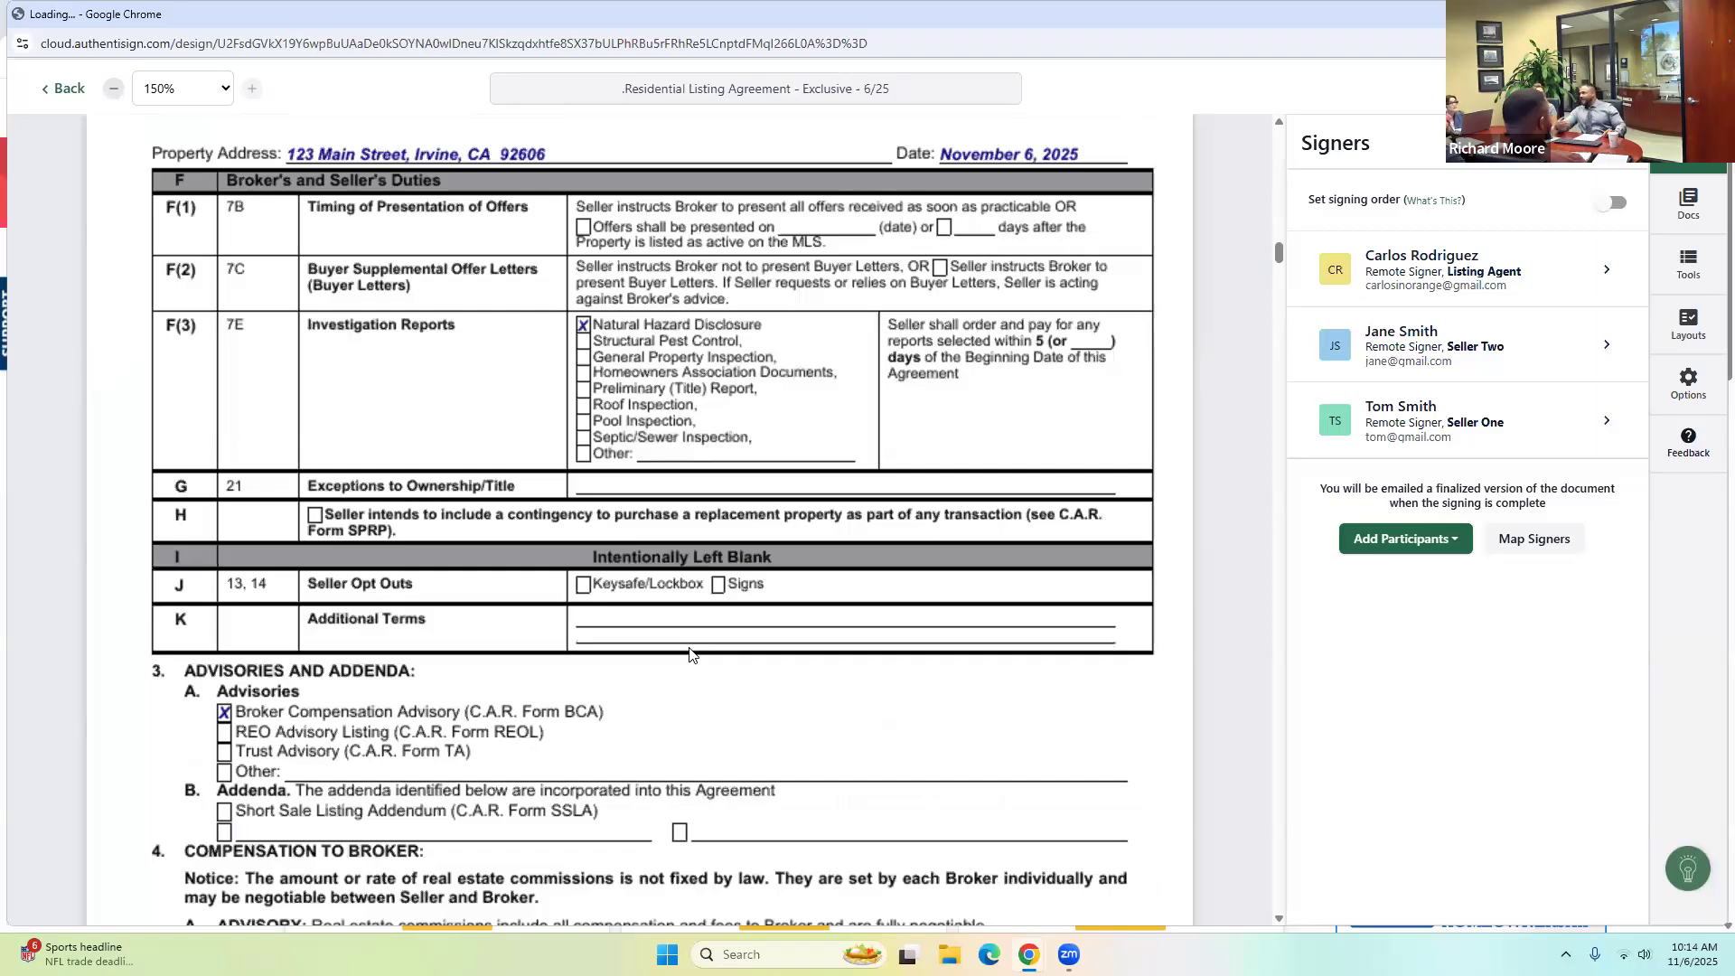
pyautogui.scroll(-12, 679, 652)
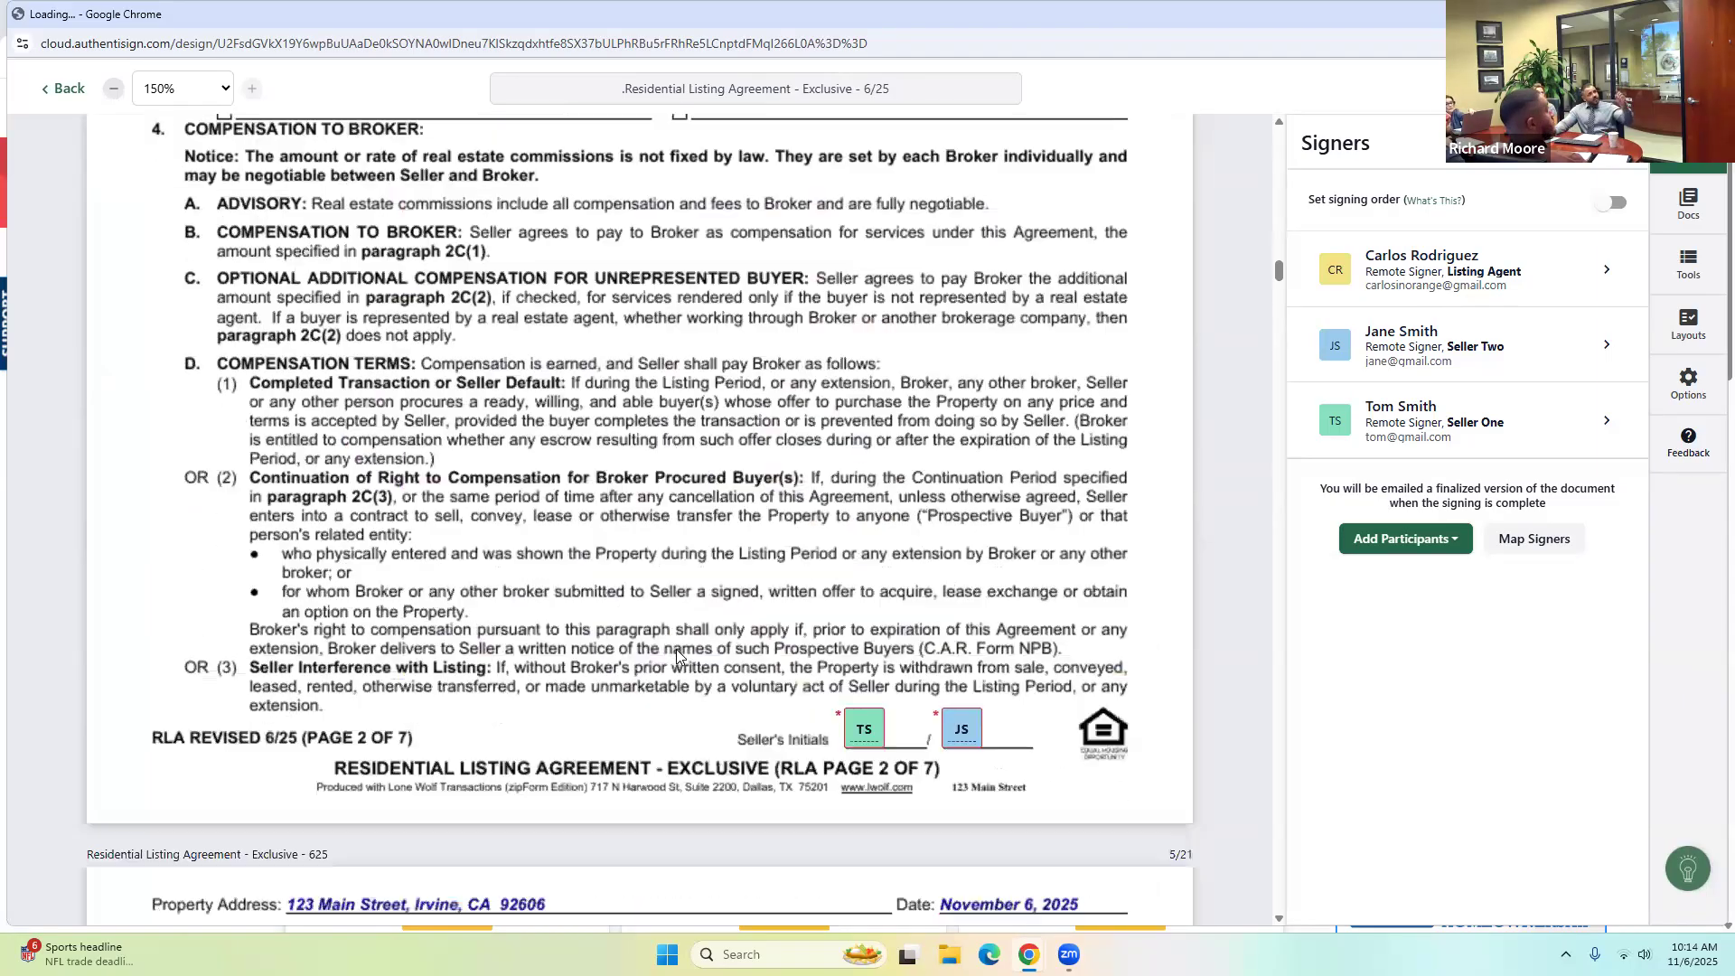
pyautogui.scroll(-12, 675, 652)
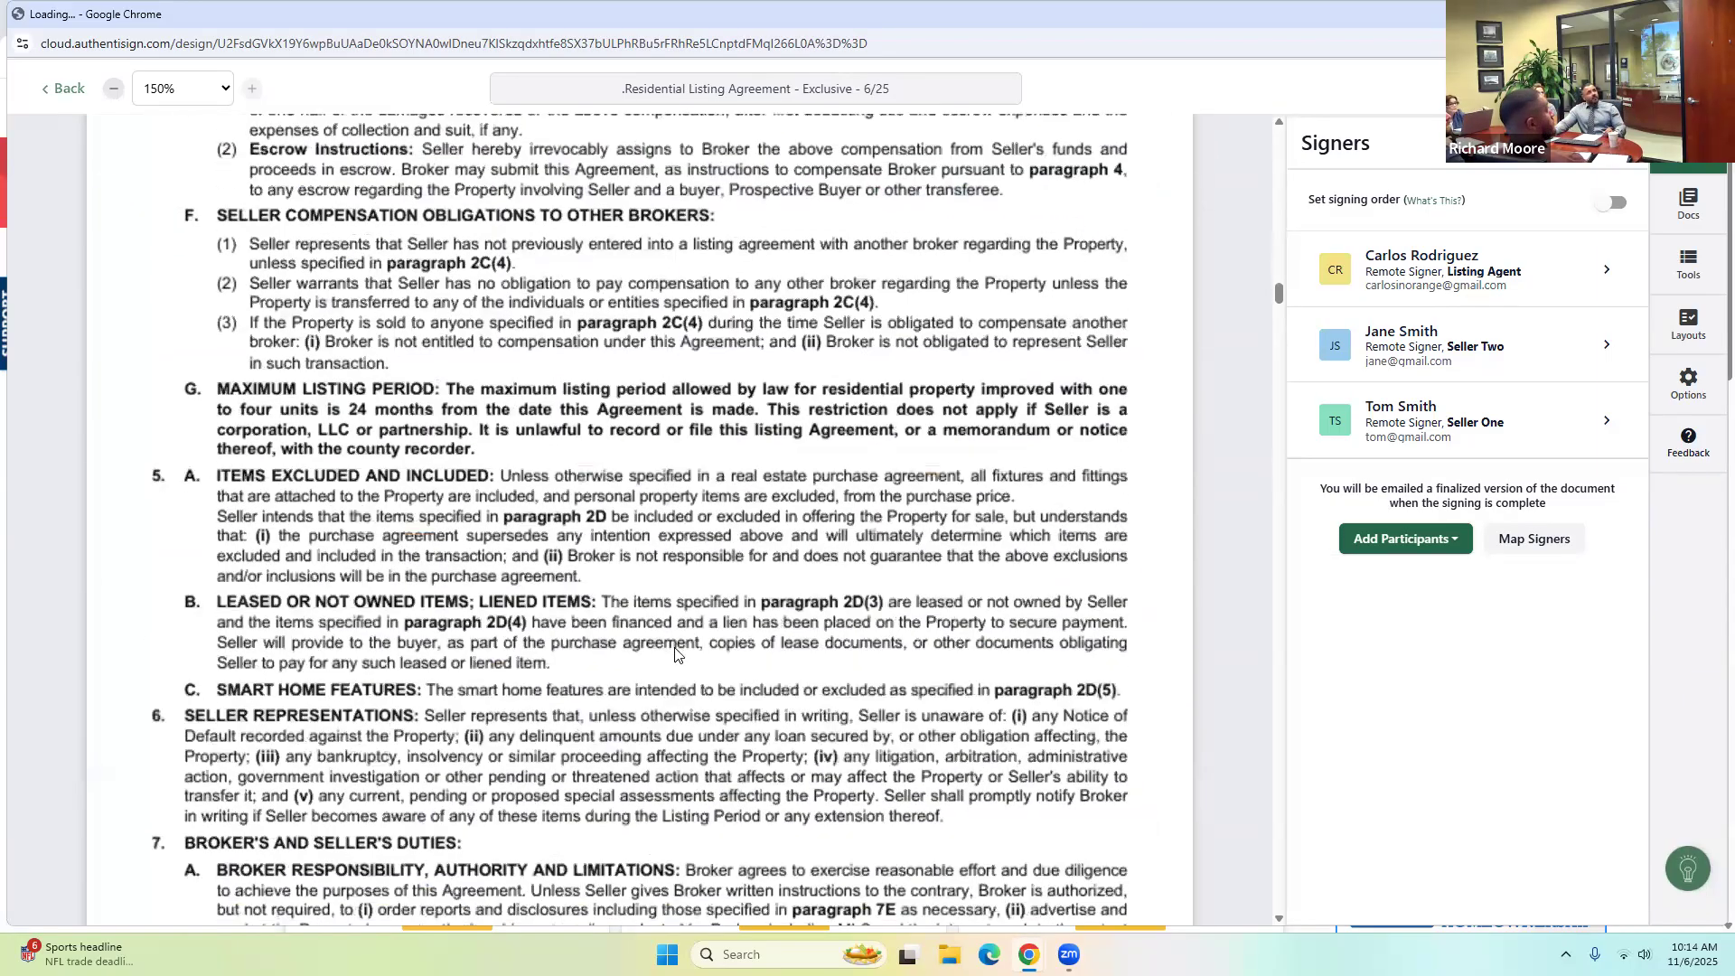
pyautogui.scroll(-2, 673, 653)
pyautogui.scroll(-7, 669, 655)
pyautogui.scroll(-10, 668, 657)
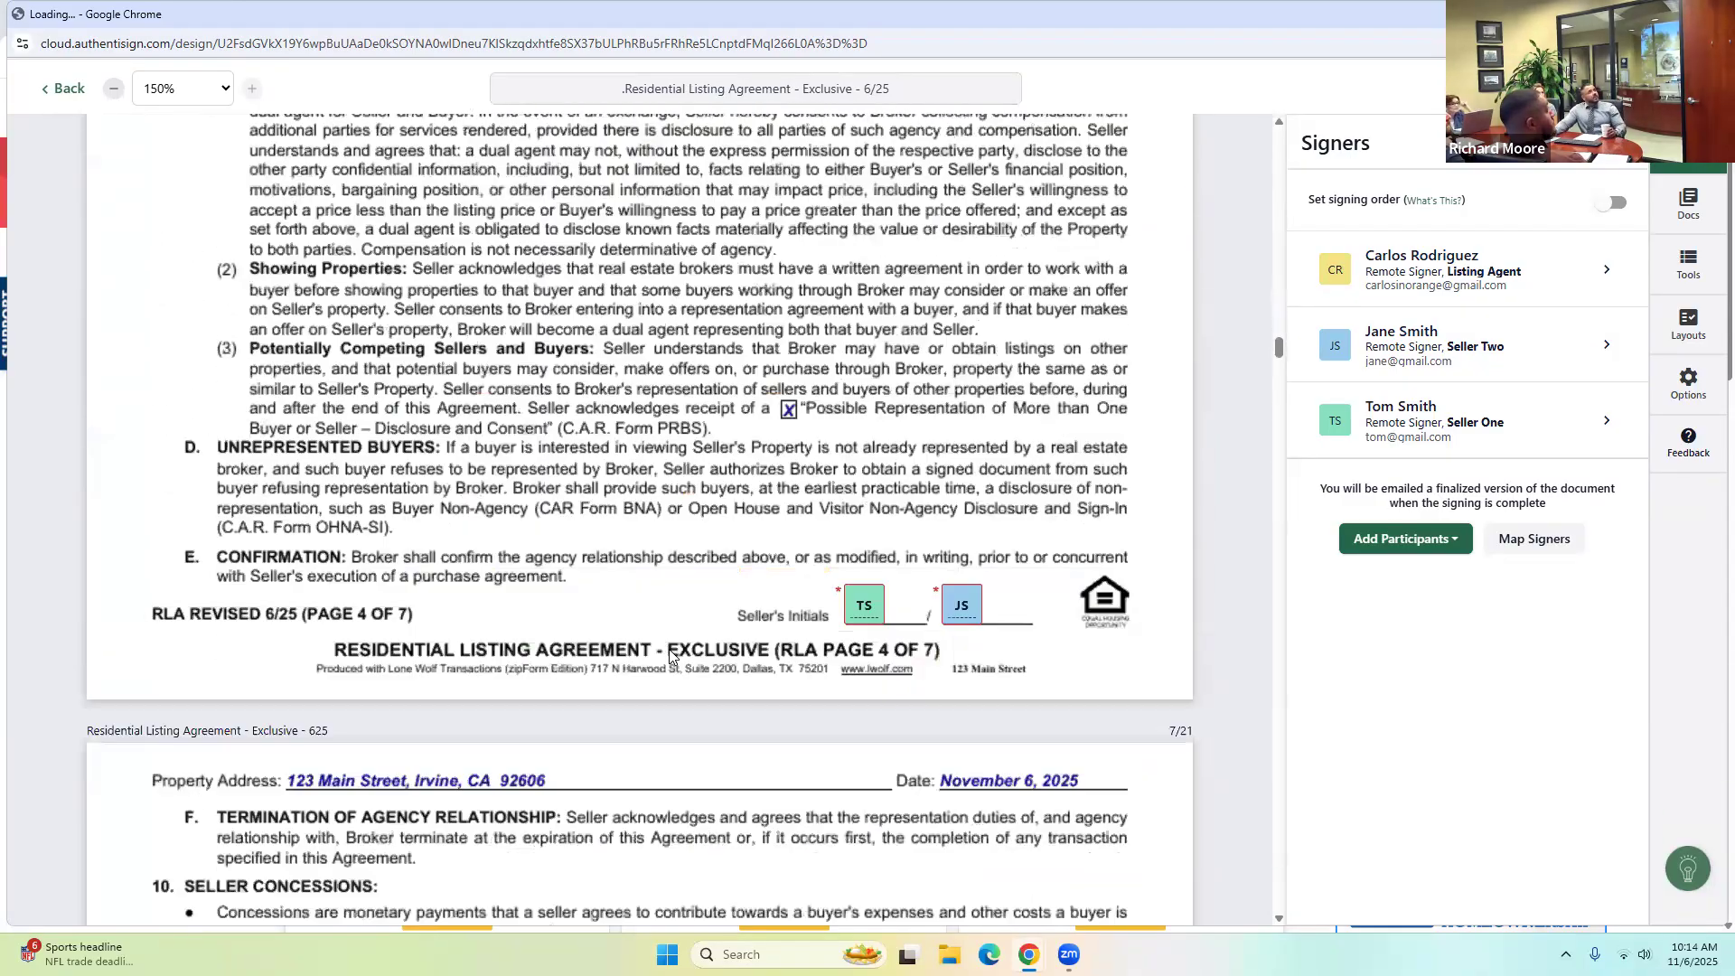
pyautogui.scroll(-9, 670, 655)
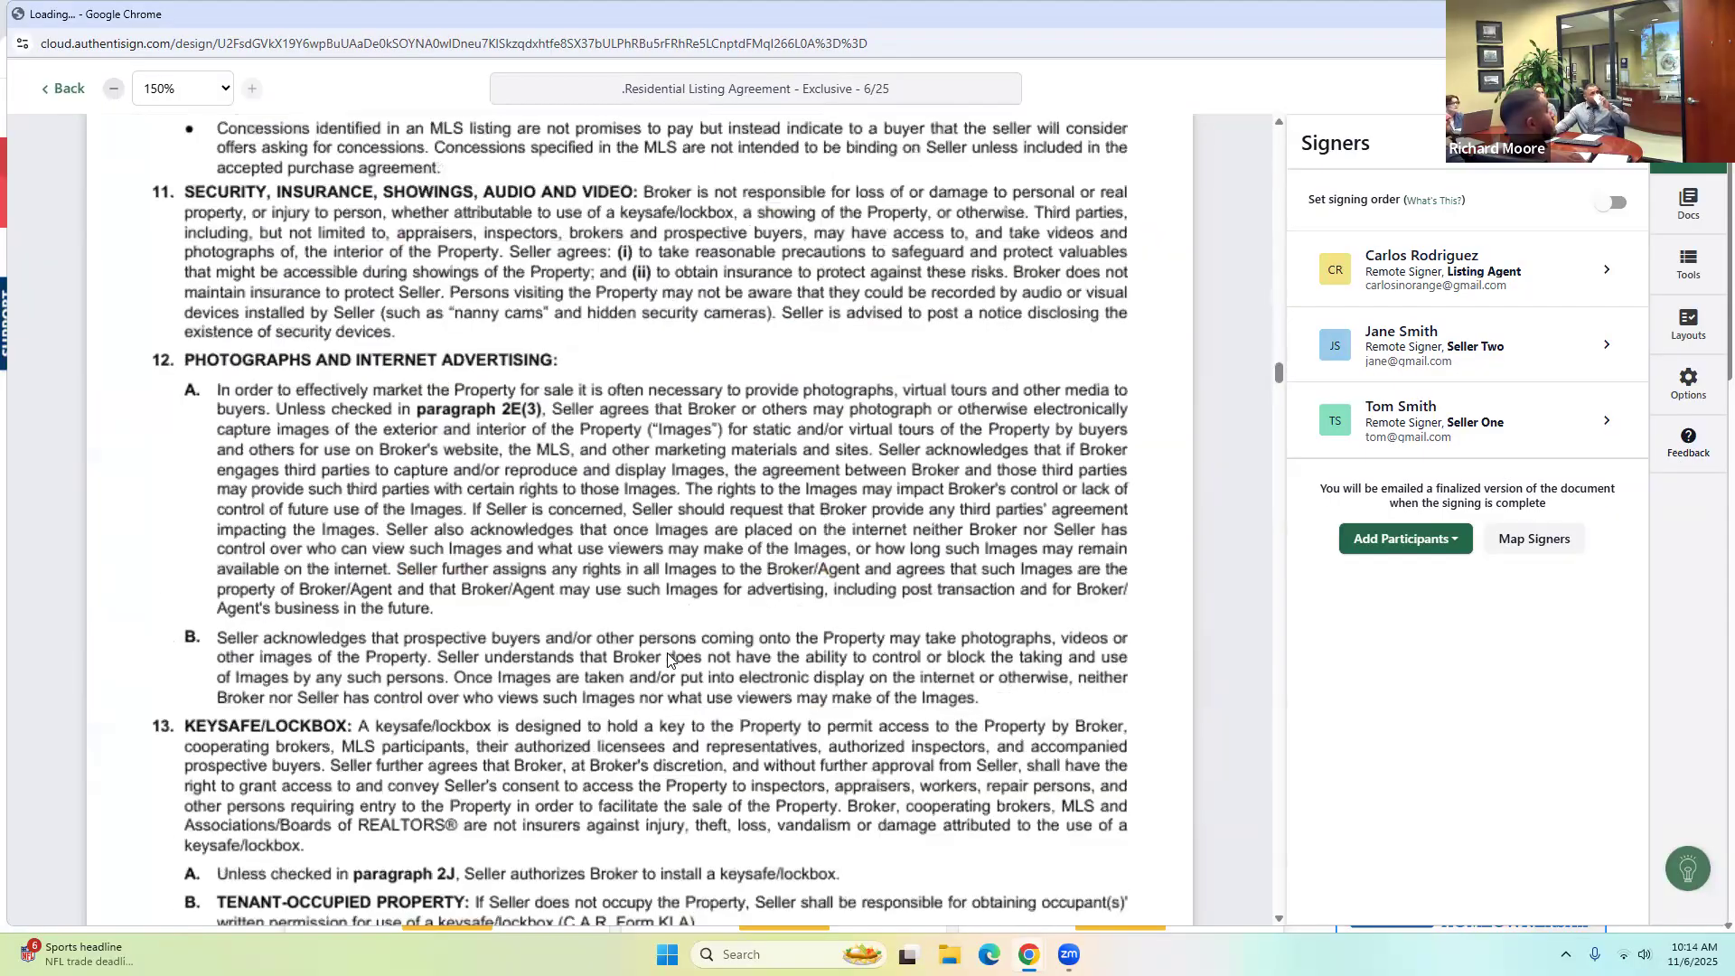
pyautogui.scroll(-12, 667, 657)
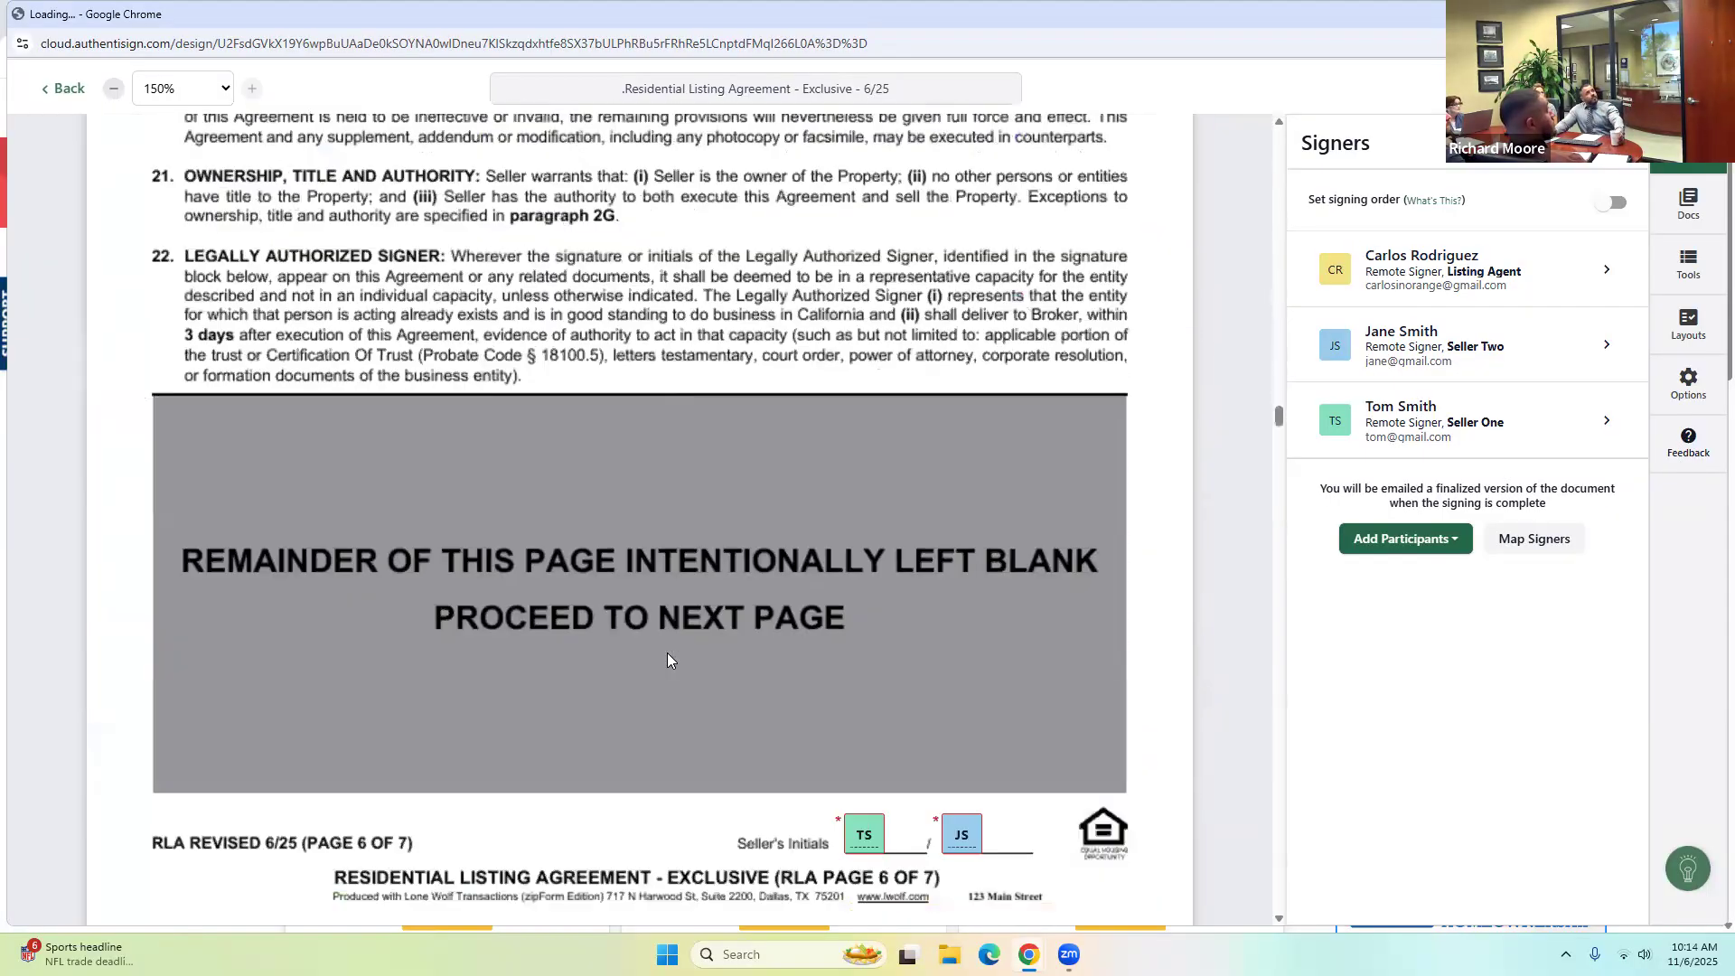
pyautogui.scroll(-8, 667, 657)
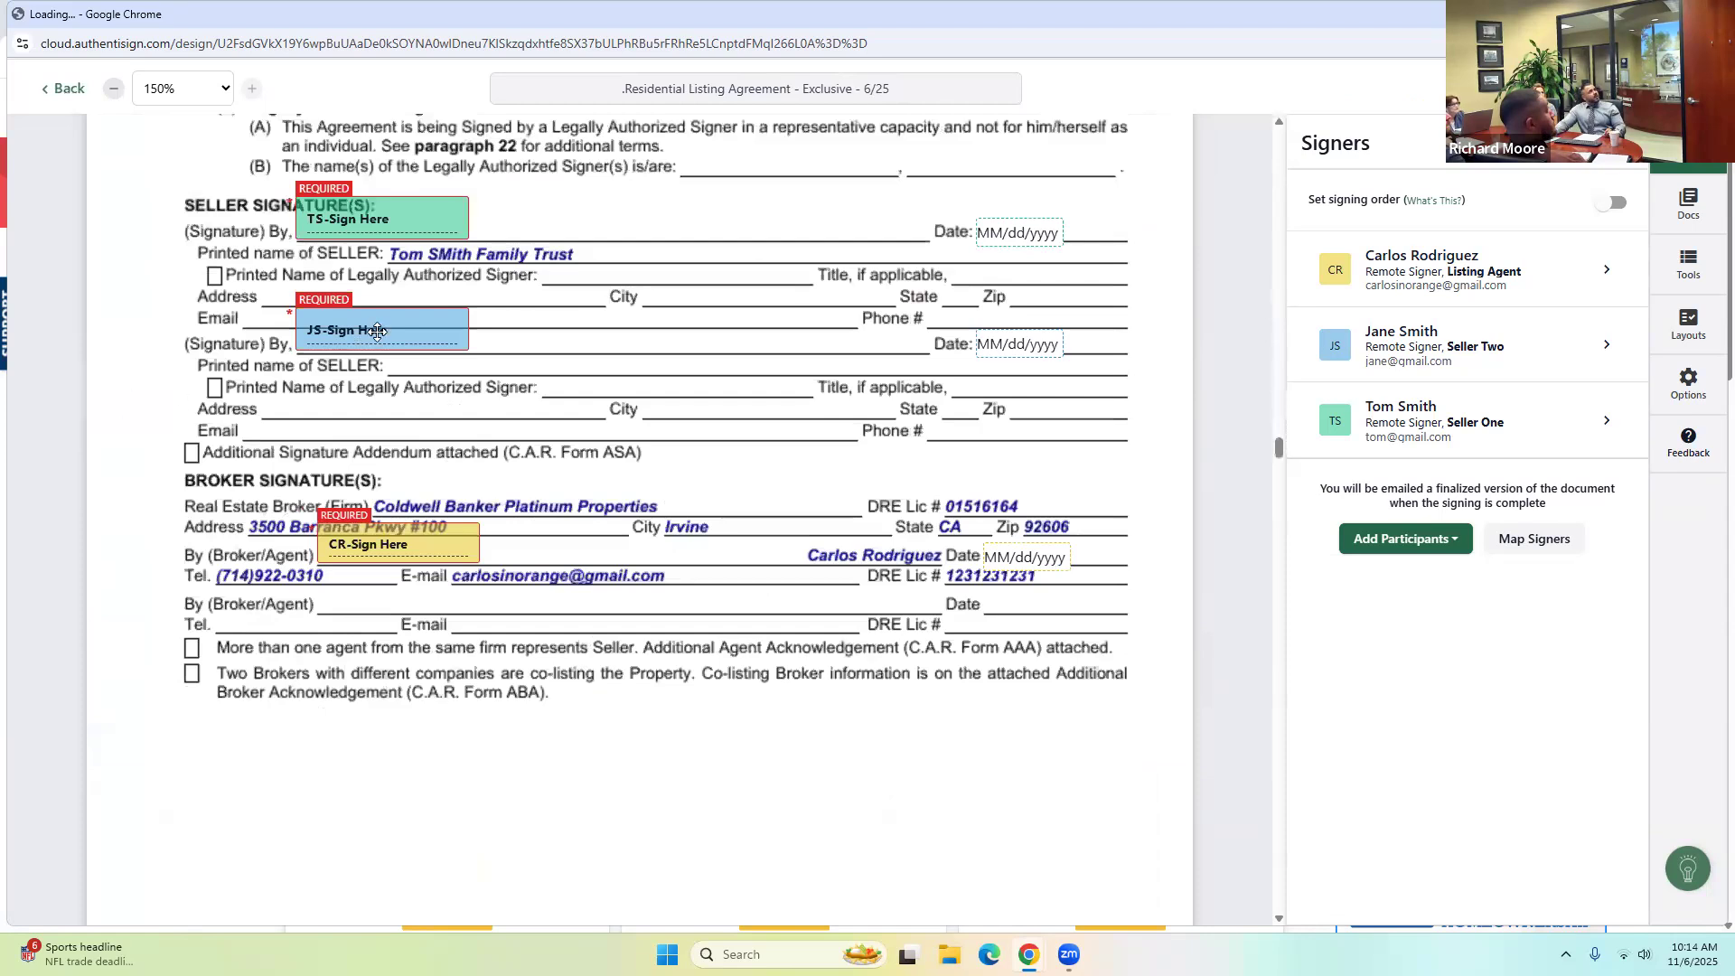
# Align both sellers' and the broker's signature and date fields on their lines, then delete Seller Two's signature field.
pyautogui.moveTo(378, 330); pyautogui.dragTo(383, 340)
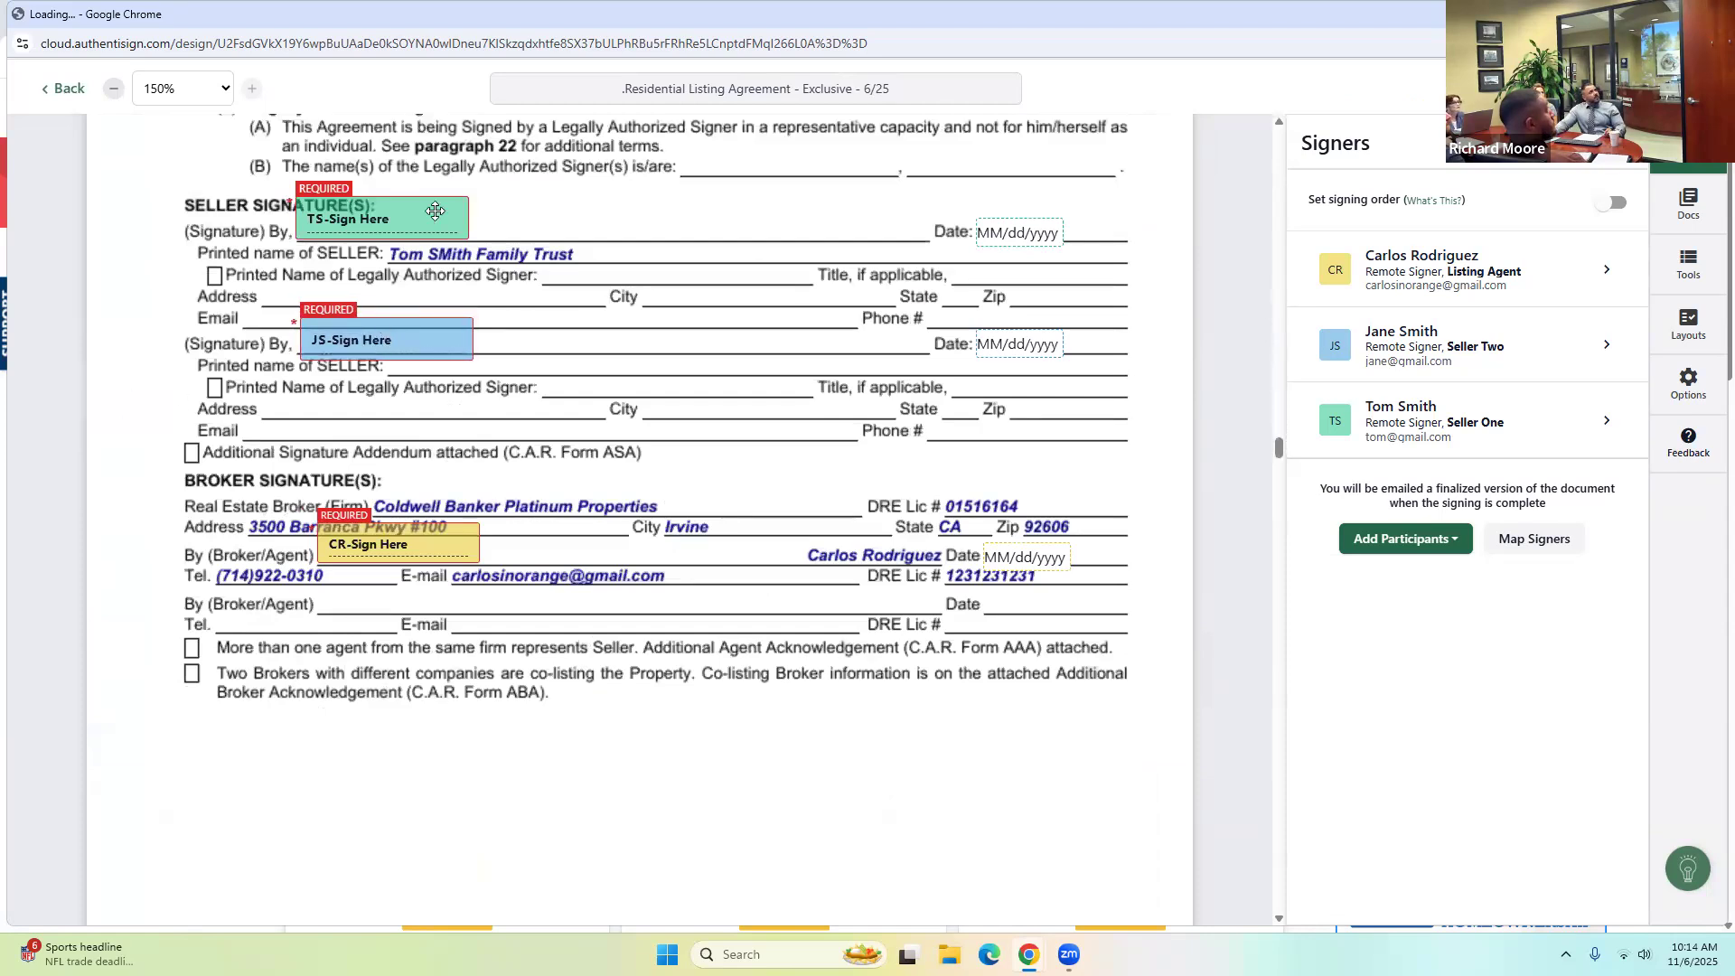
pyautogui.moveTo(442, 209); pyautogui.dragTo(461, 217)
pyautogui.moveTo(417, 537); pyautogui.dragTo(436, 543)
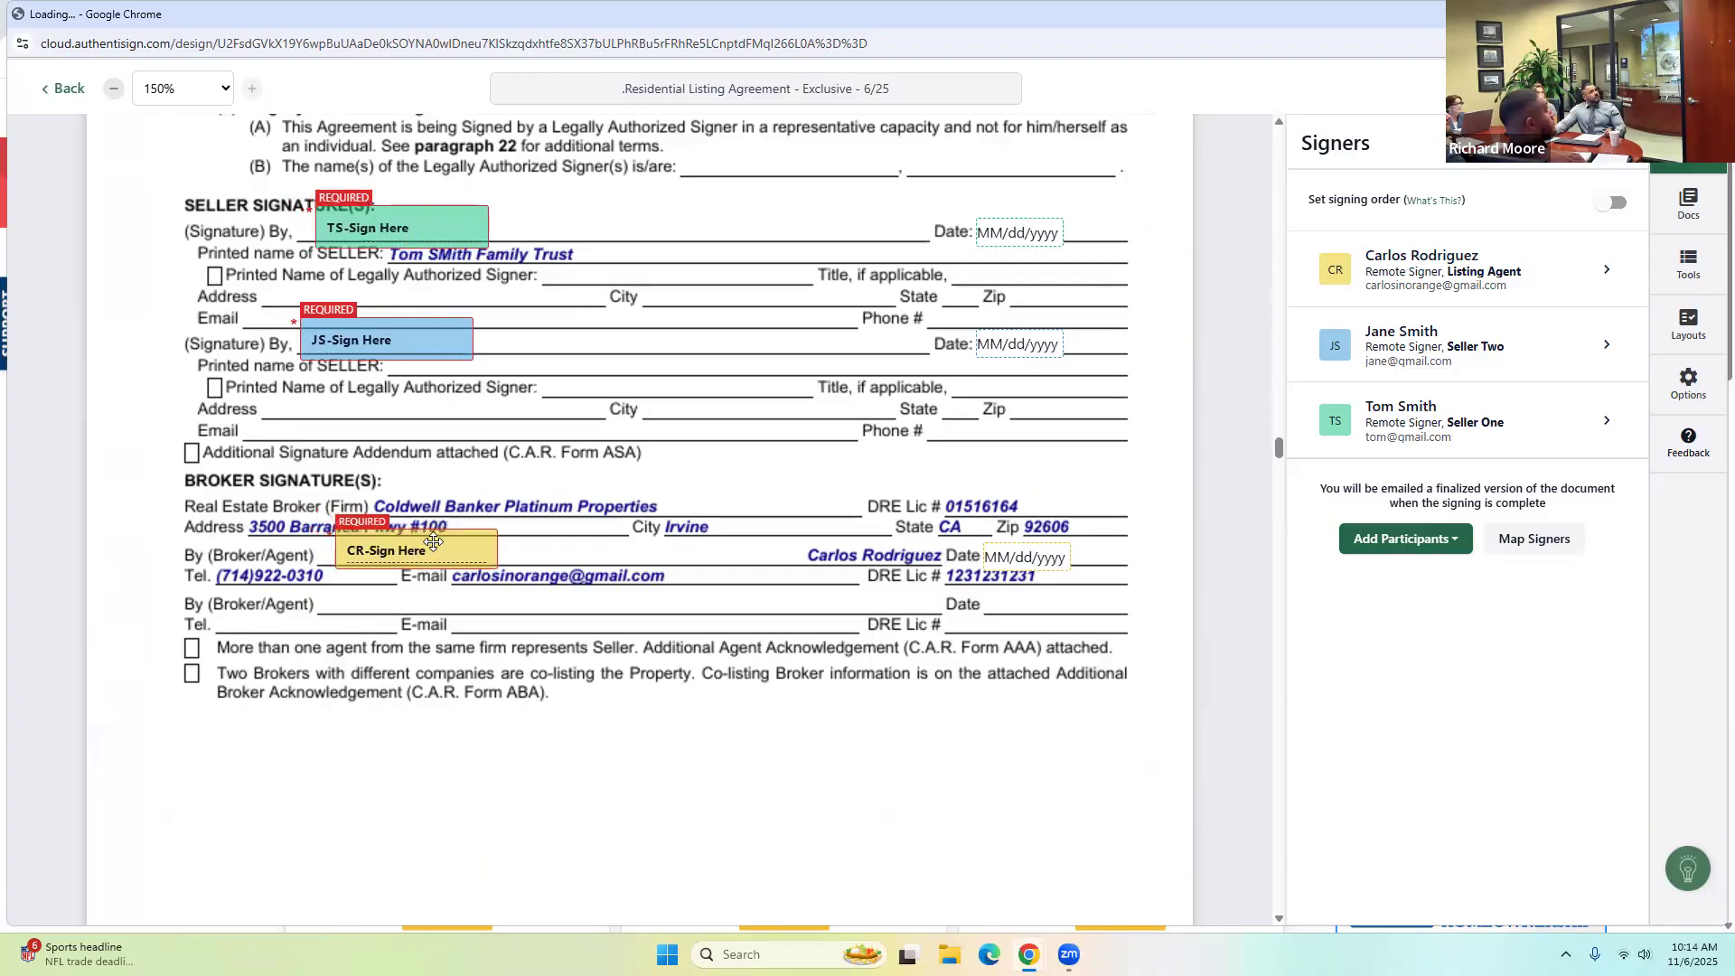
pyautogui.moveTo(1006, 547); pyautogui.dragTo(1019, 542)
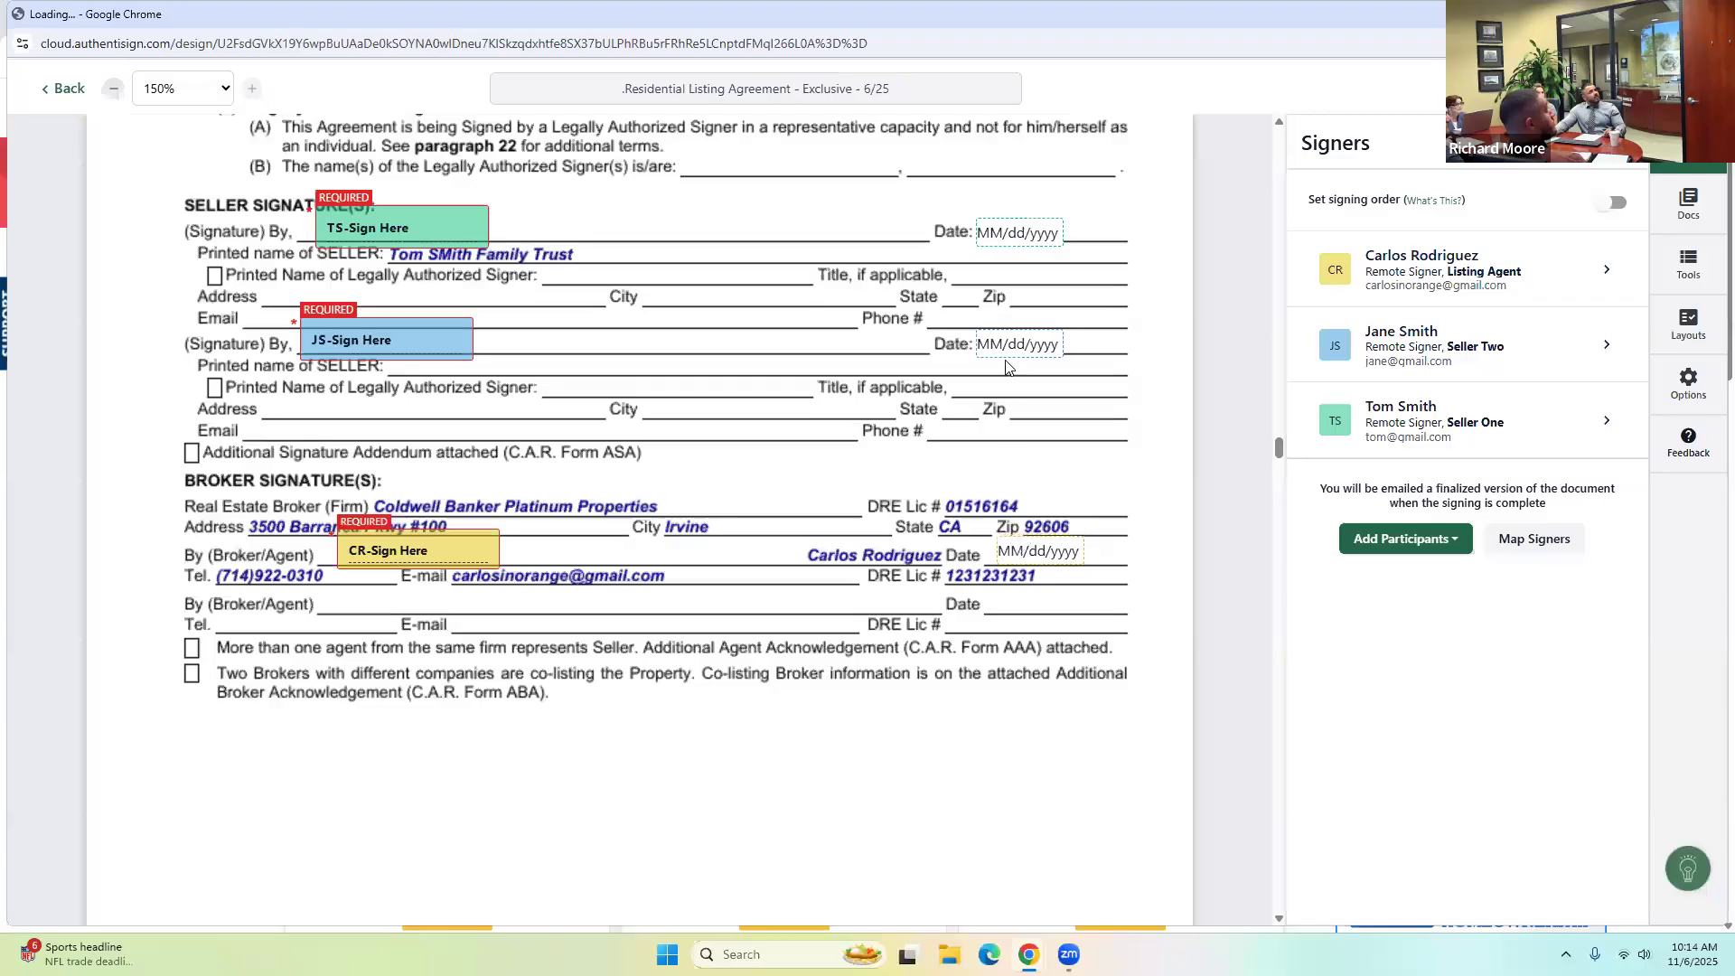
pyautogui.moveTo(1005, 341); pyautogui.dragTo(1015, 336)
pyautogui.moveTo(1030, 221); pyautogui.dragTo(1039, 216)
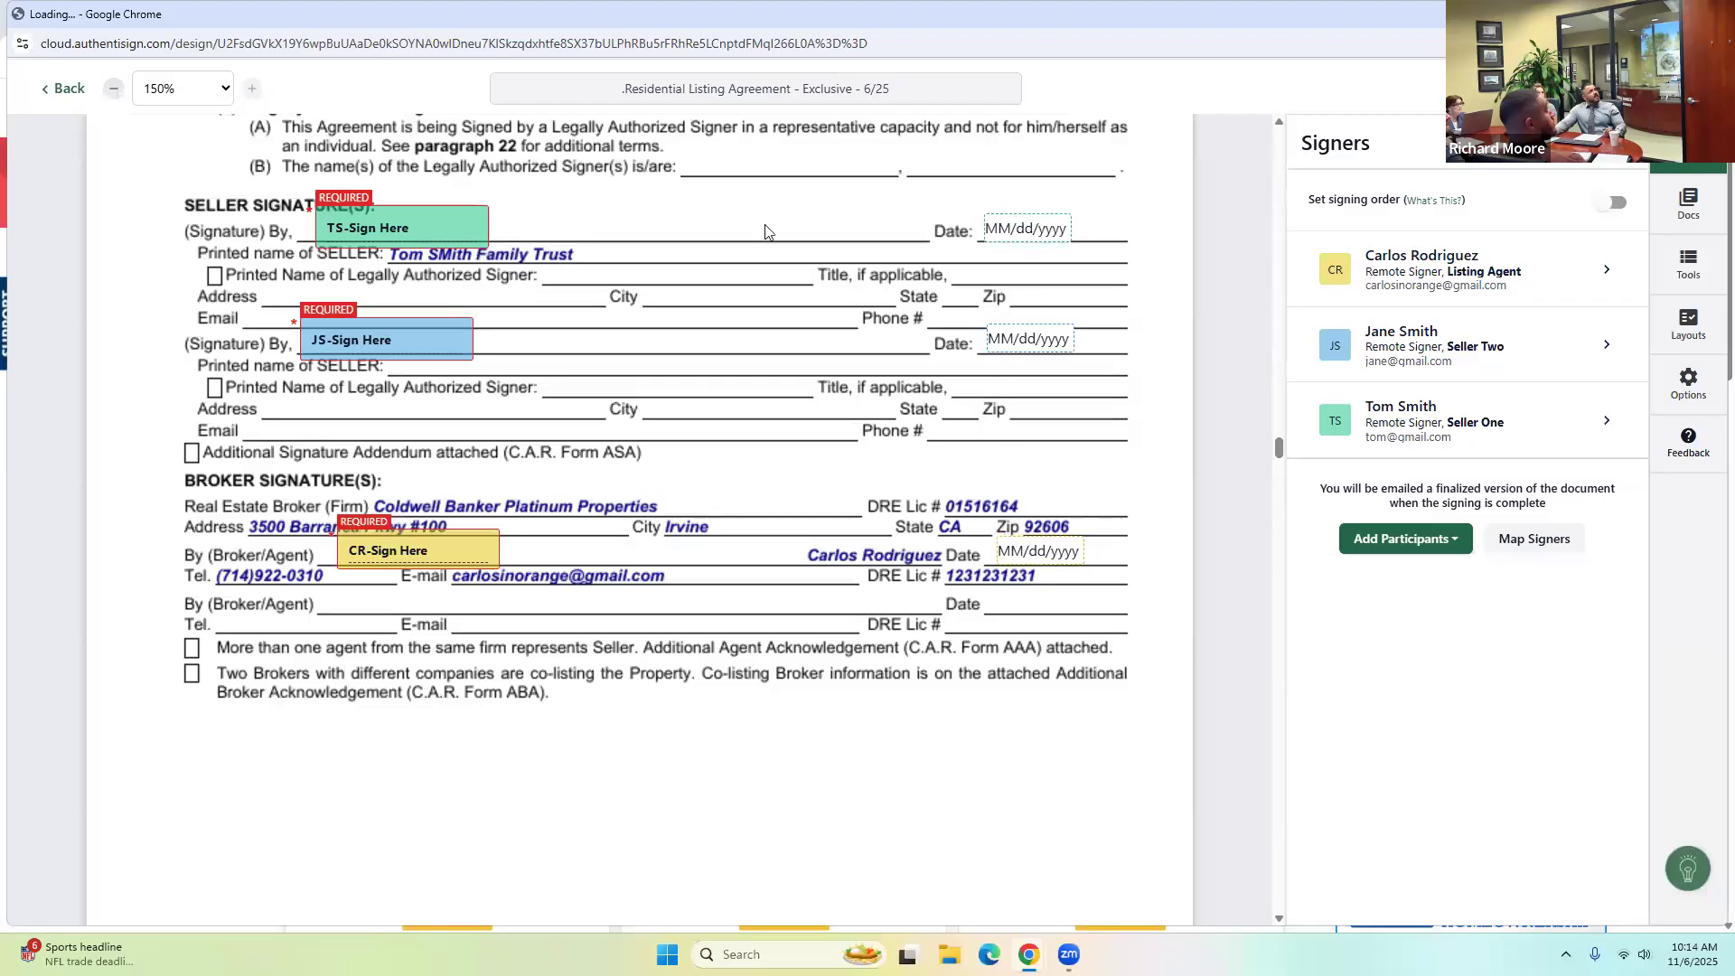
pyautogui.click(464, 346)
pyautogui.press('Delete')
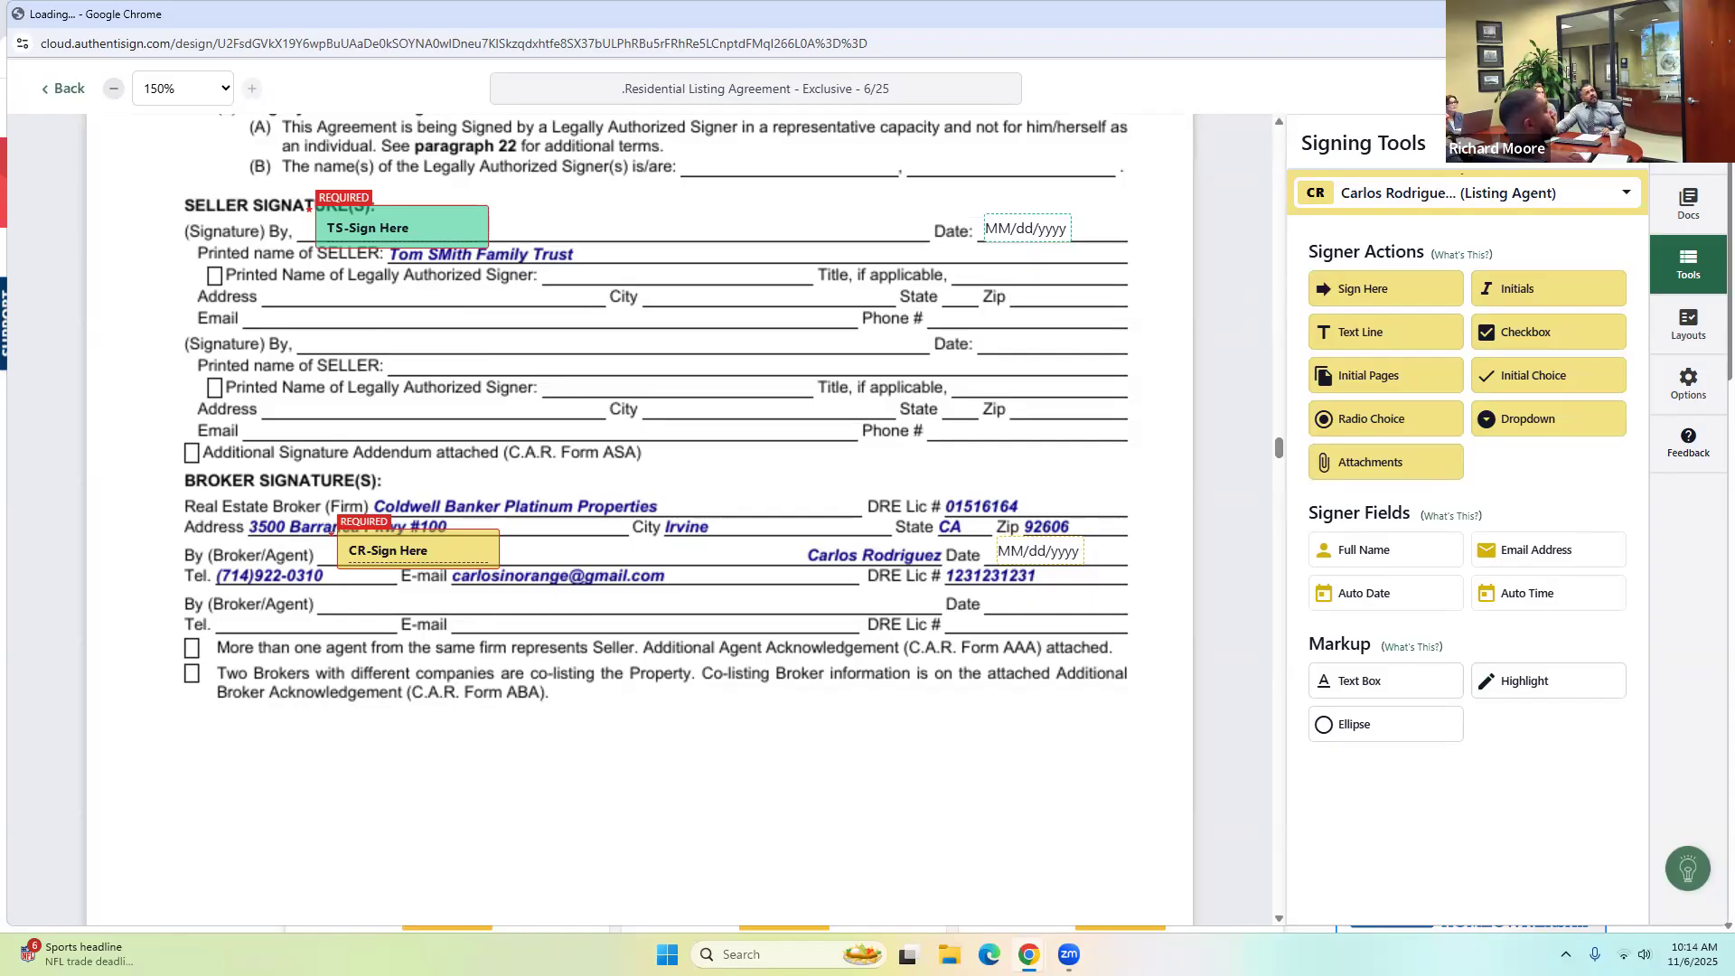
# Make Seller Two the active signer and place a new signature and date field on the second seller line.
pyautogui.click(1424, 205)
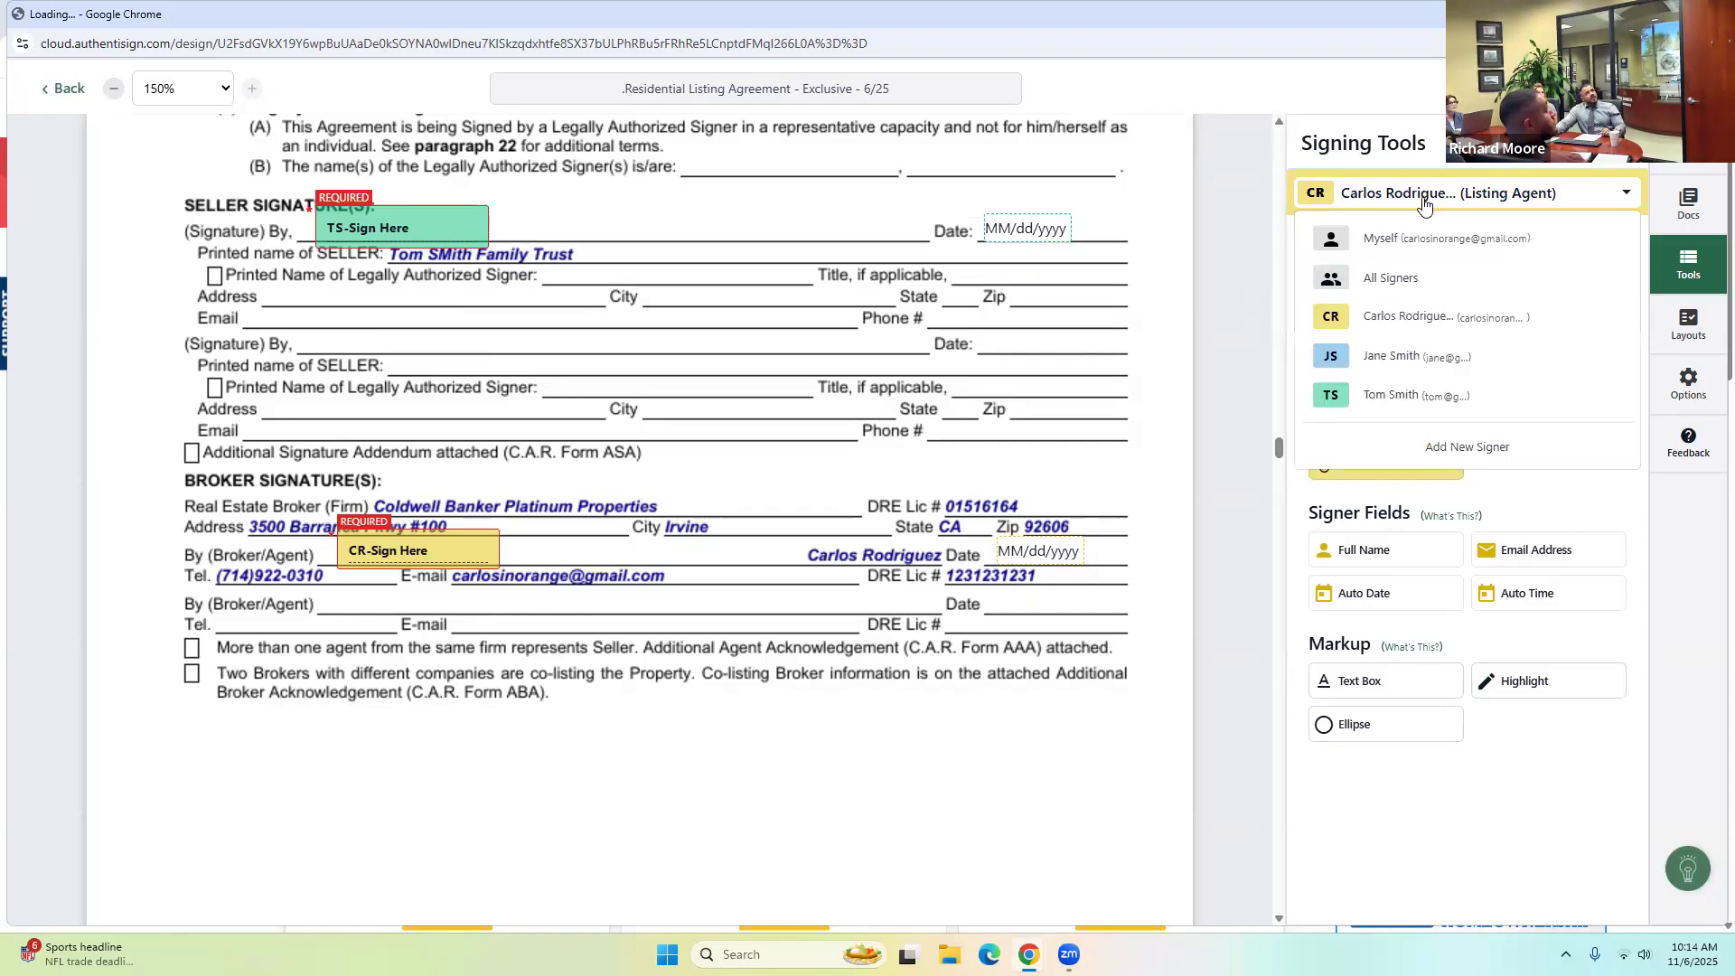
pyautogui.click(1411, 361)
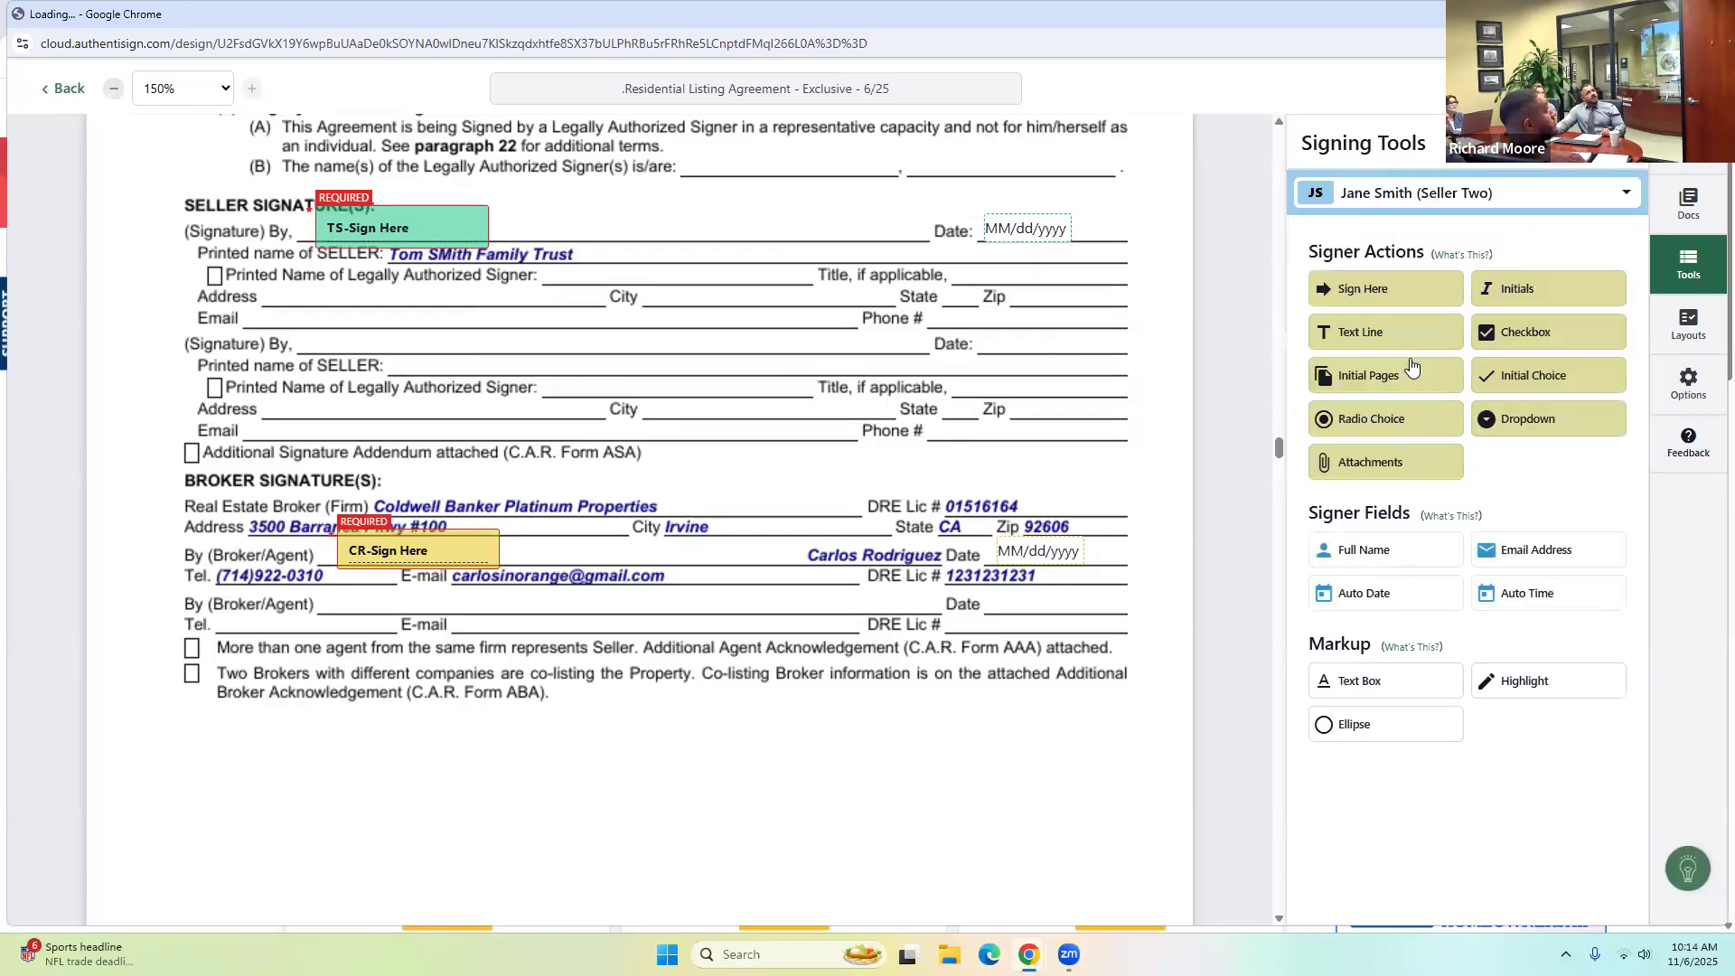
pyautogui.moveTo(1360, 294)
pyautogui.mouseDown()
pyautogui.moveTo(637, 275)
pyautogui.moveTo(236, 291)
pyautogui.moveTo(273, 279)
pyautogui.moveTo(284, 309)
pyautogui.moveTo(306, 305)
pyautogui.mouseUp()
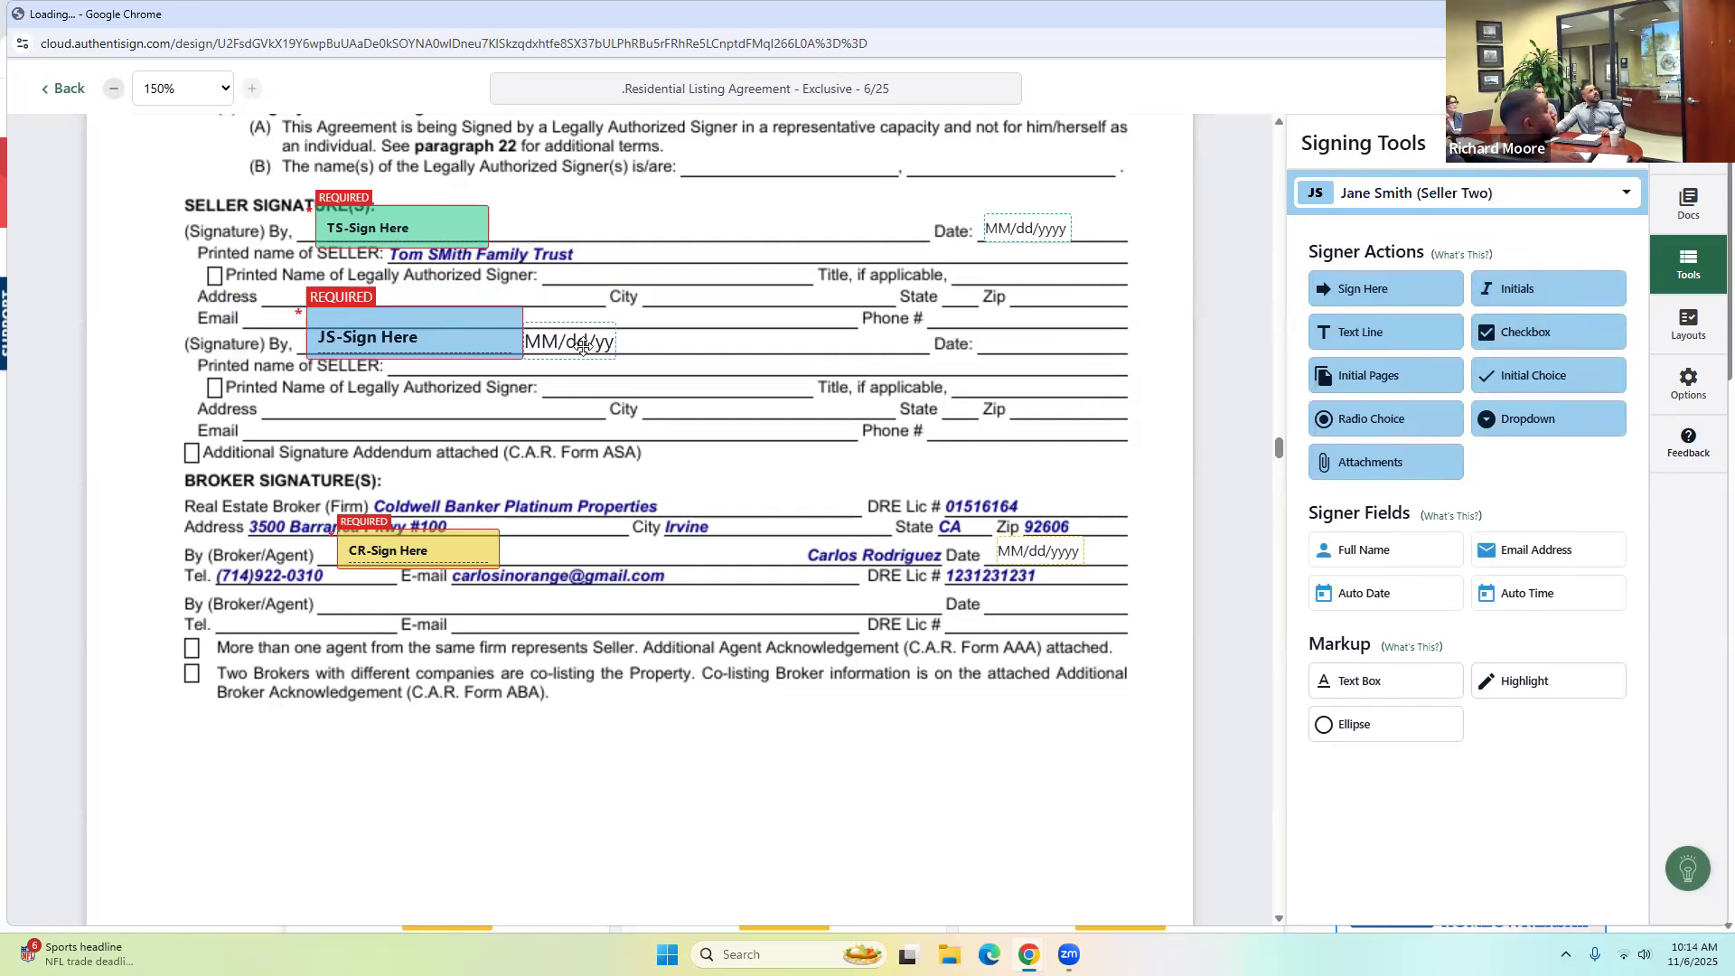
pyautogui.moveTo(575, 346); pyautogui.dragTo(1048, 347)
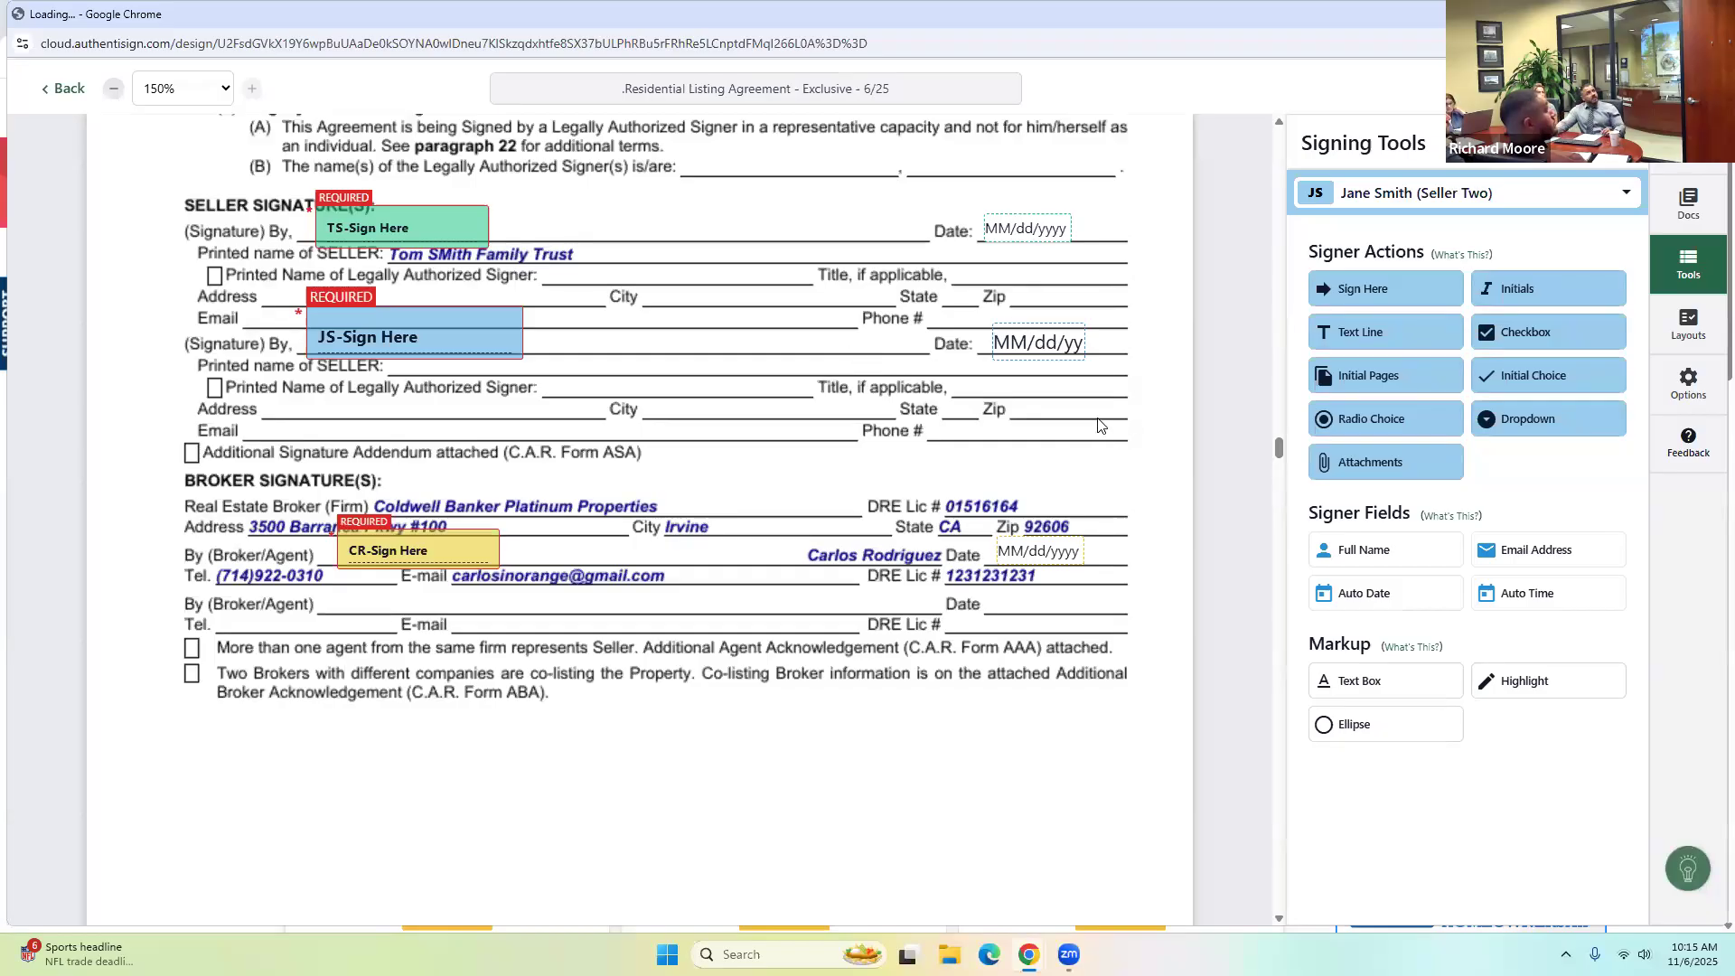
# Replace Seller Two's initials box on page 6 with a new one, then start finalizing the signing setup.
pyautogui.scroll(10, 1064, 398)
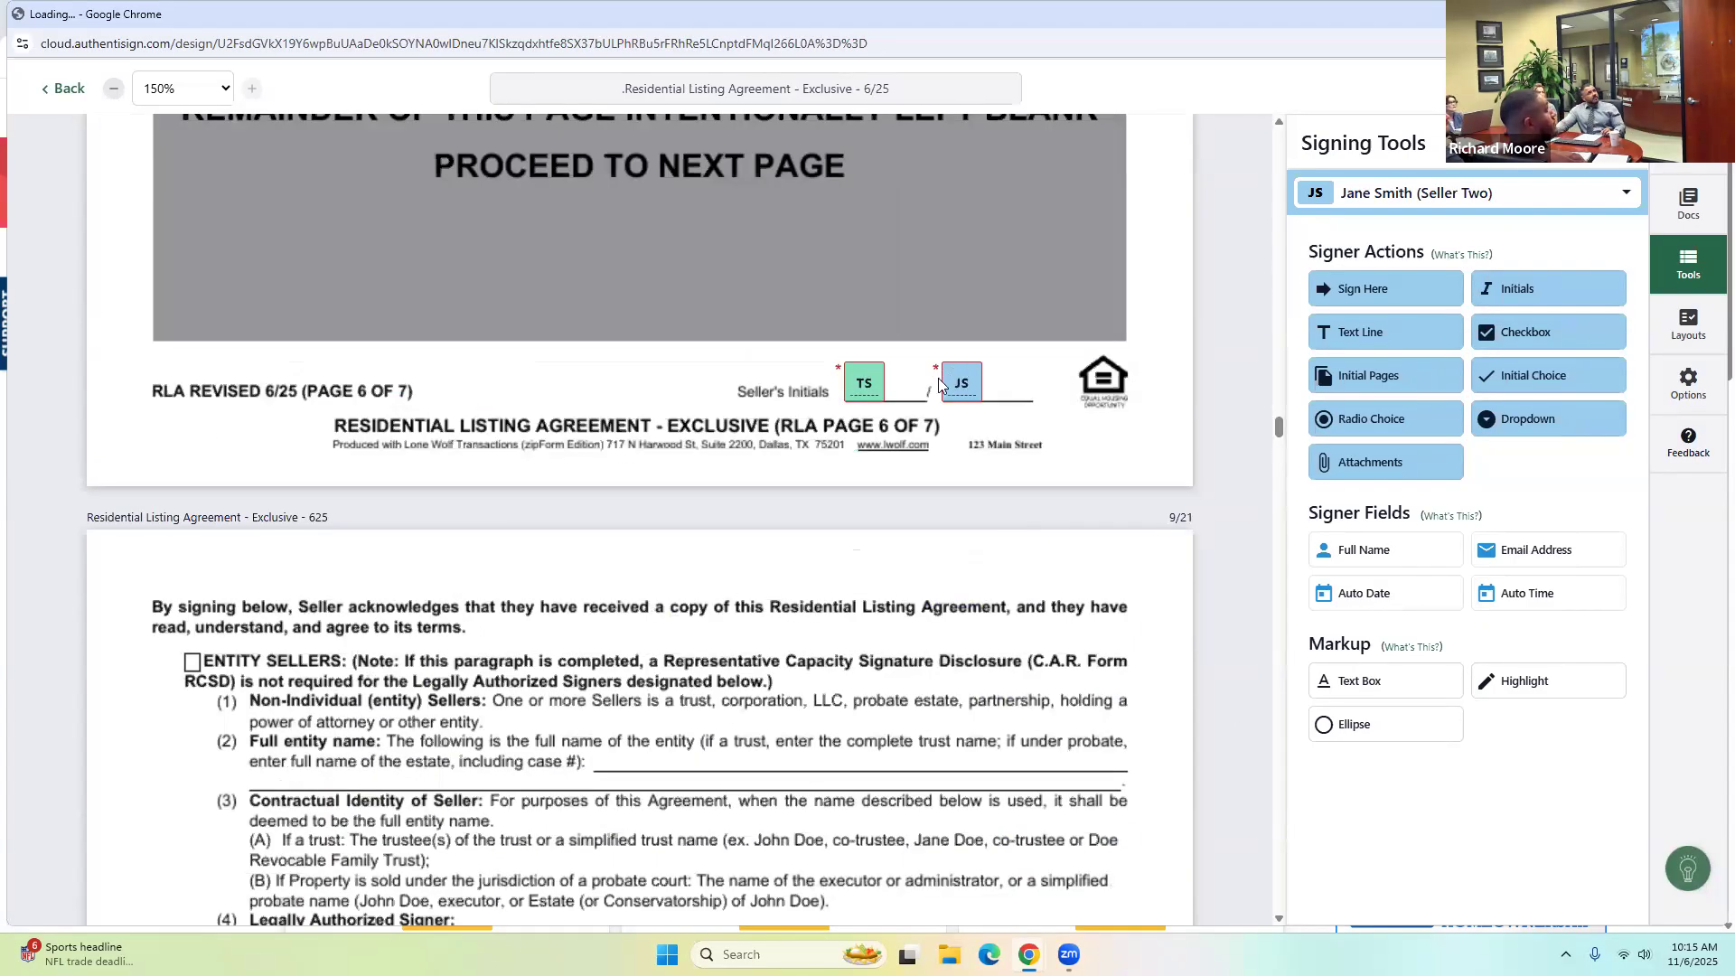
pyautogui.click(974, 388)
pyautogui.click(960, 426)
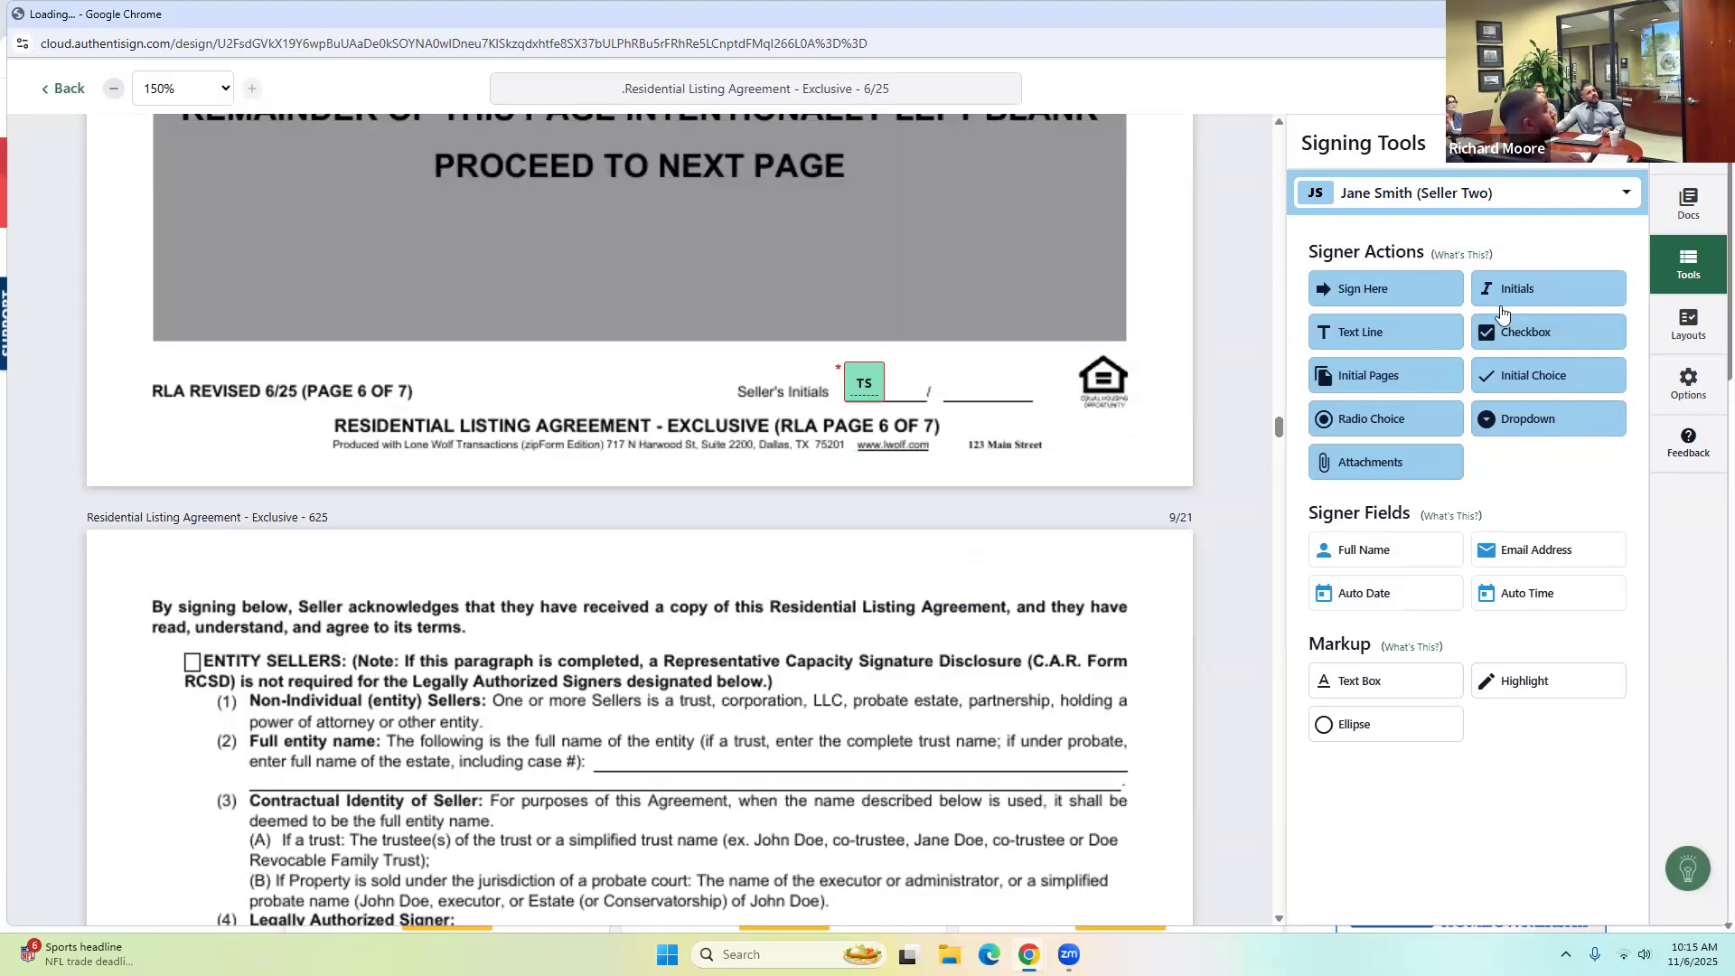
pyautogui.moveTo(1407, 303); pyautogui.dragTo(962, 349)
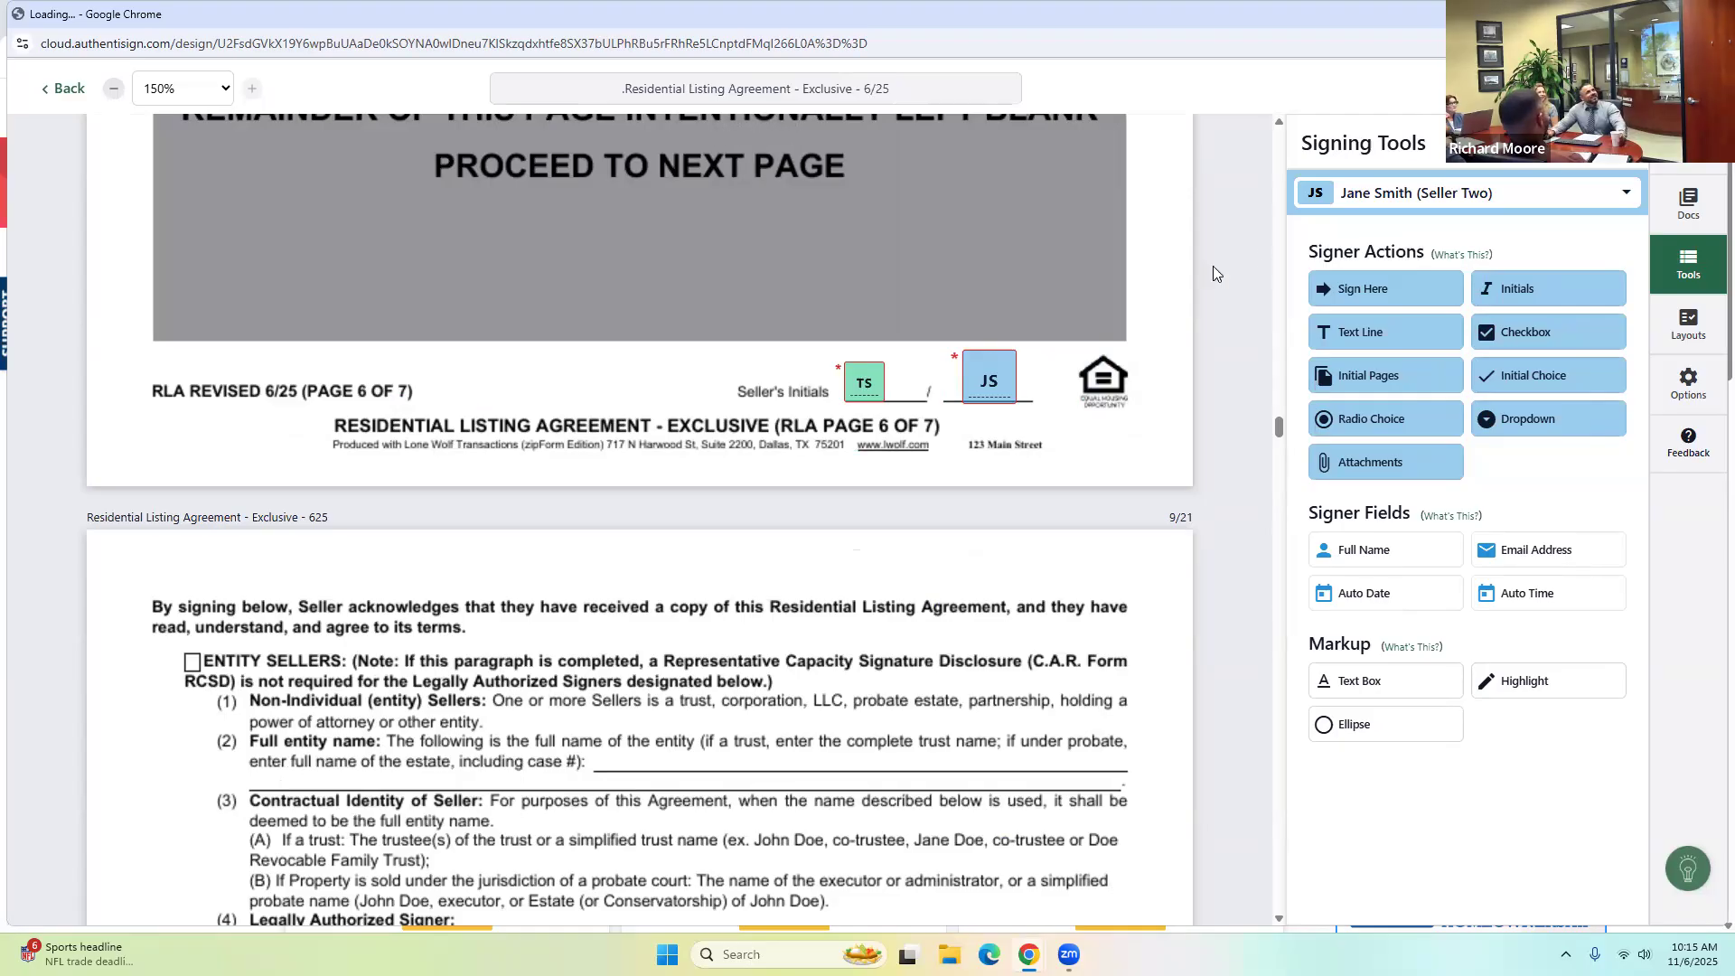
pyautogui.scroll(-15, 1059, 501)
pyautogui.scroll(-15, 1059, 501)
pyautogui.scroll(-15, 1059, 496)
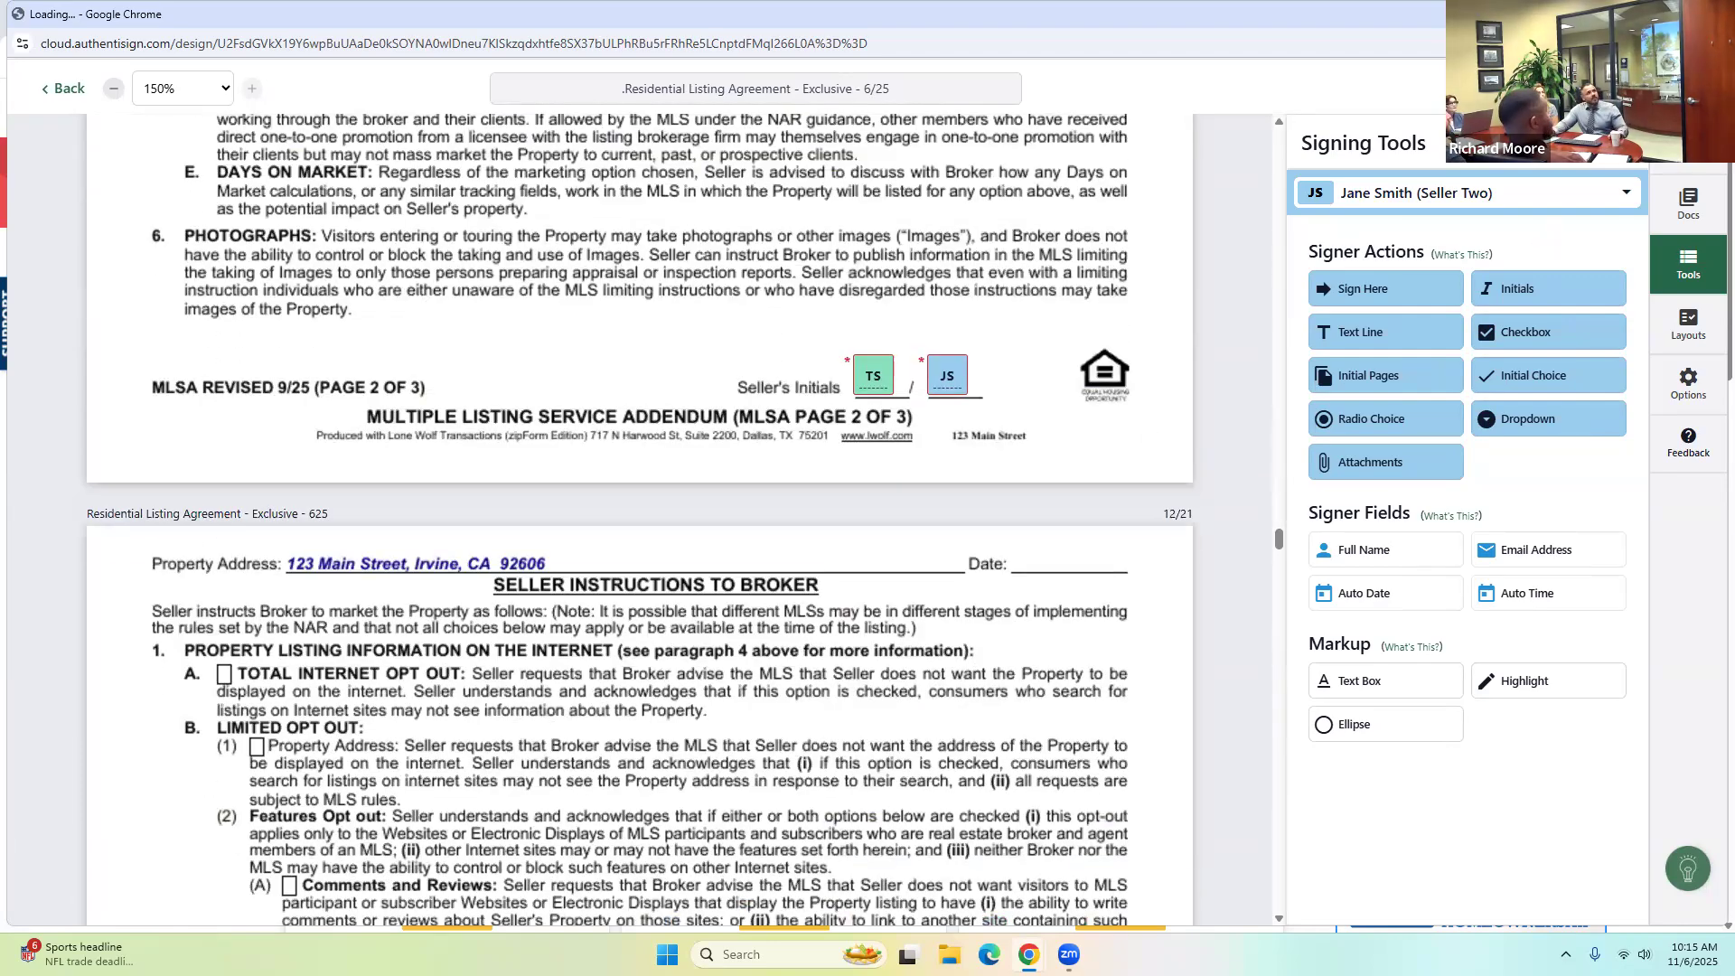
pyautogui.click(1676, 89)
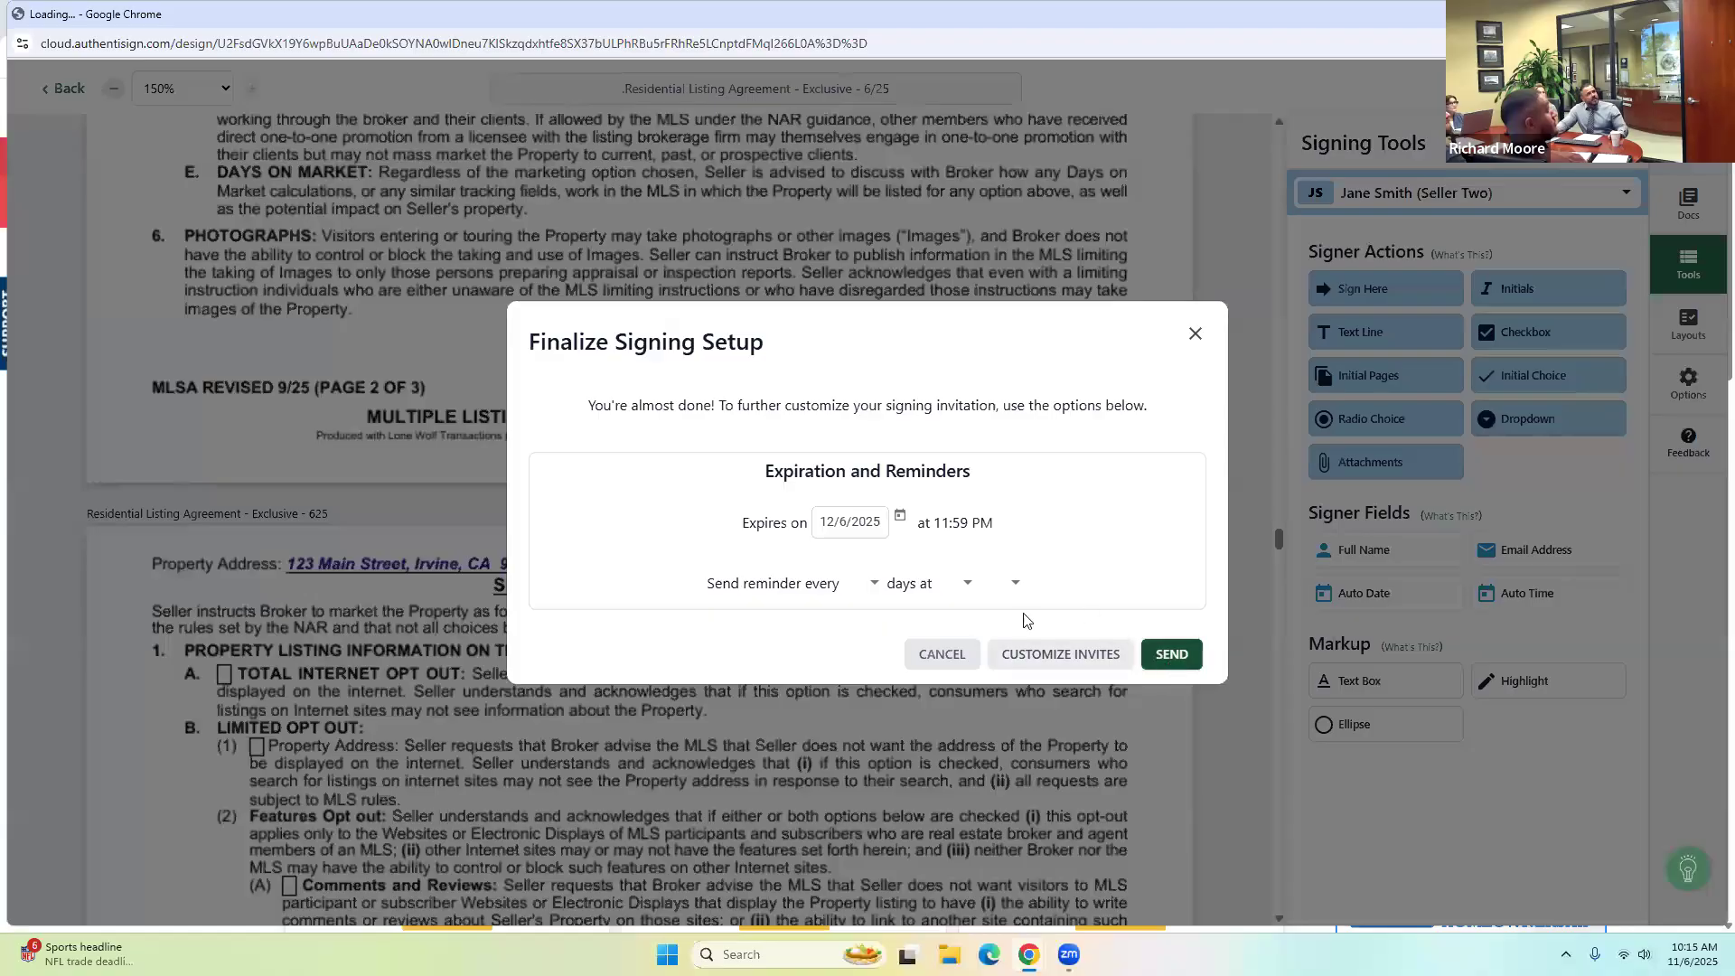
# Cancel finalizing, show the Signers list, and switch on Set signing order.
pyautogui.click(941, 653)
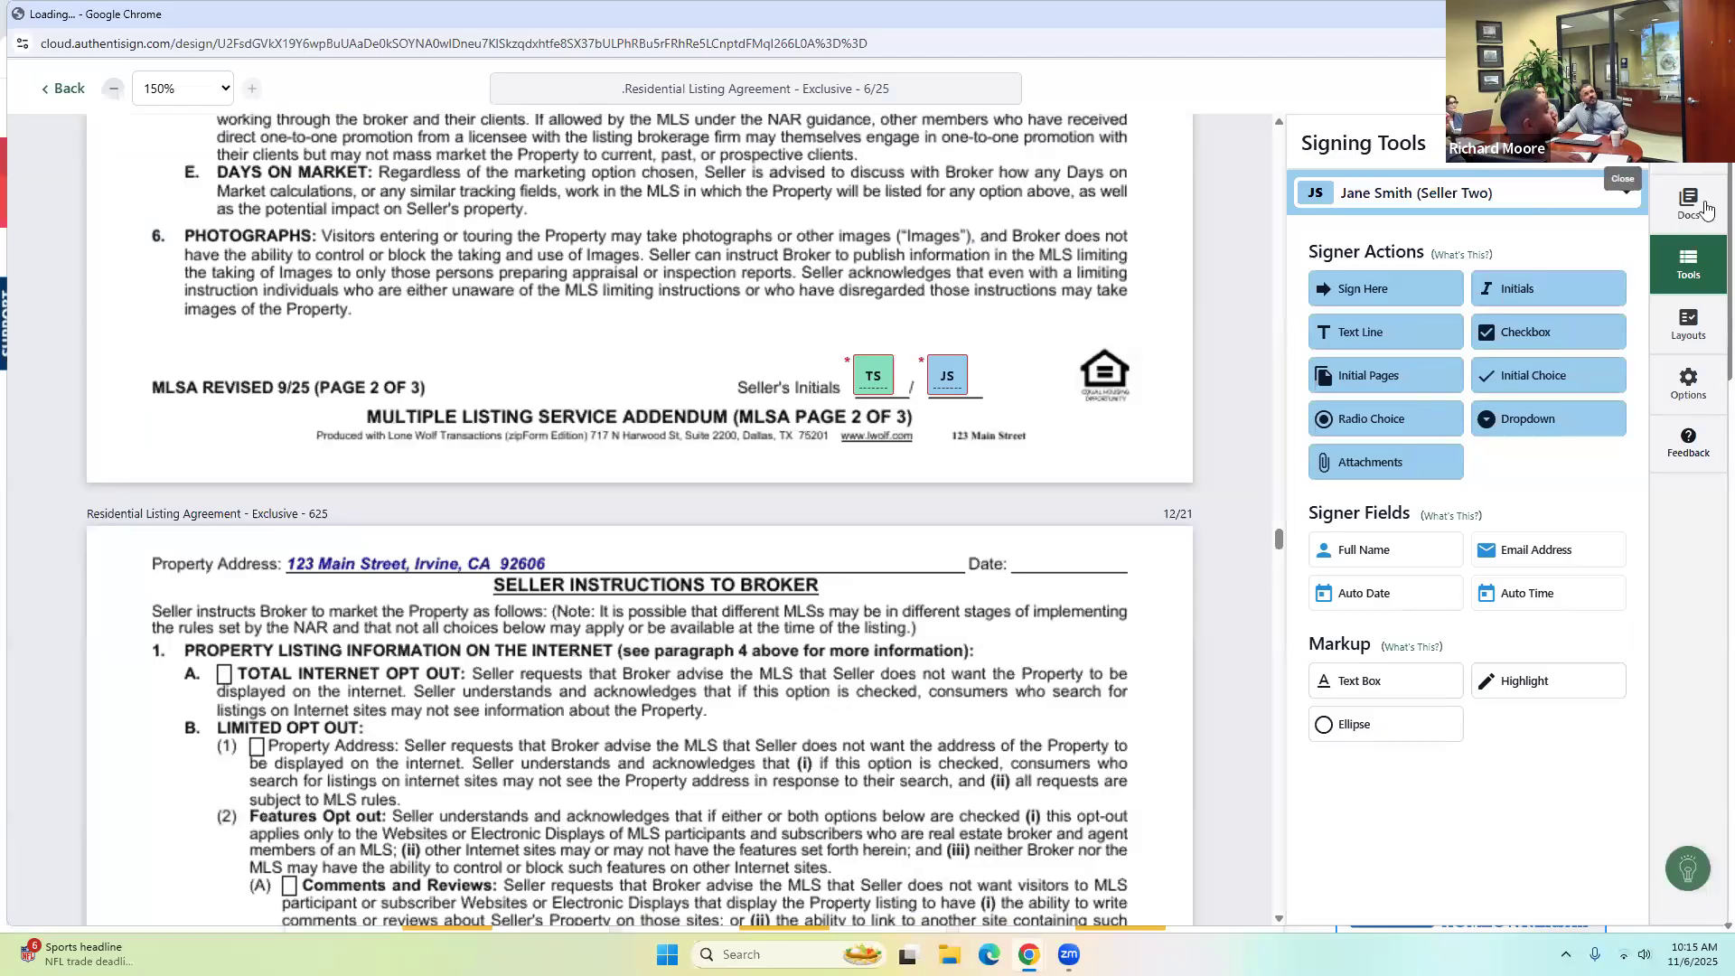
pyautogui.click(1689, 178)
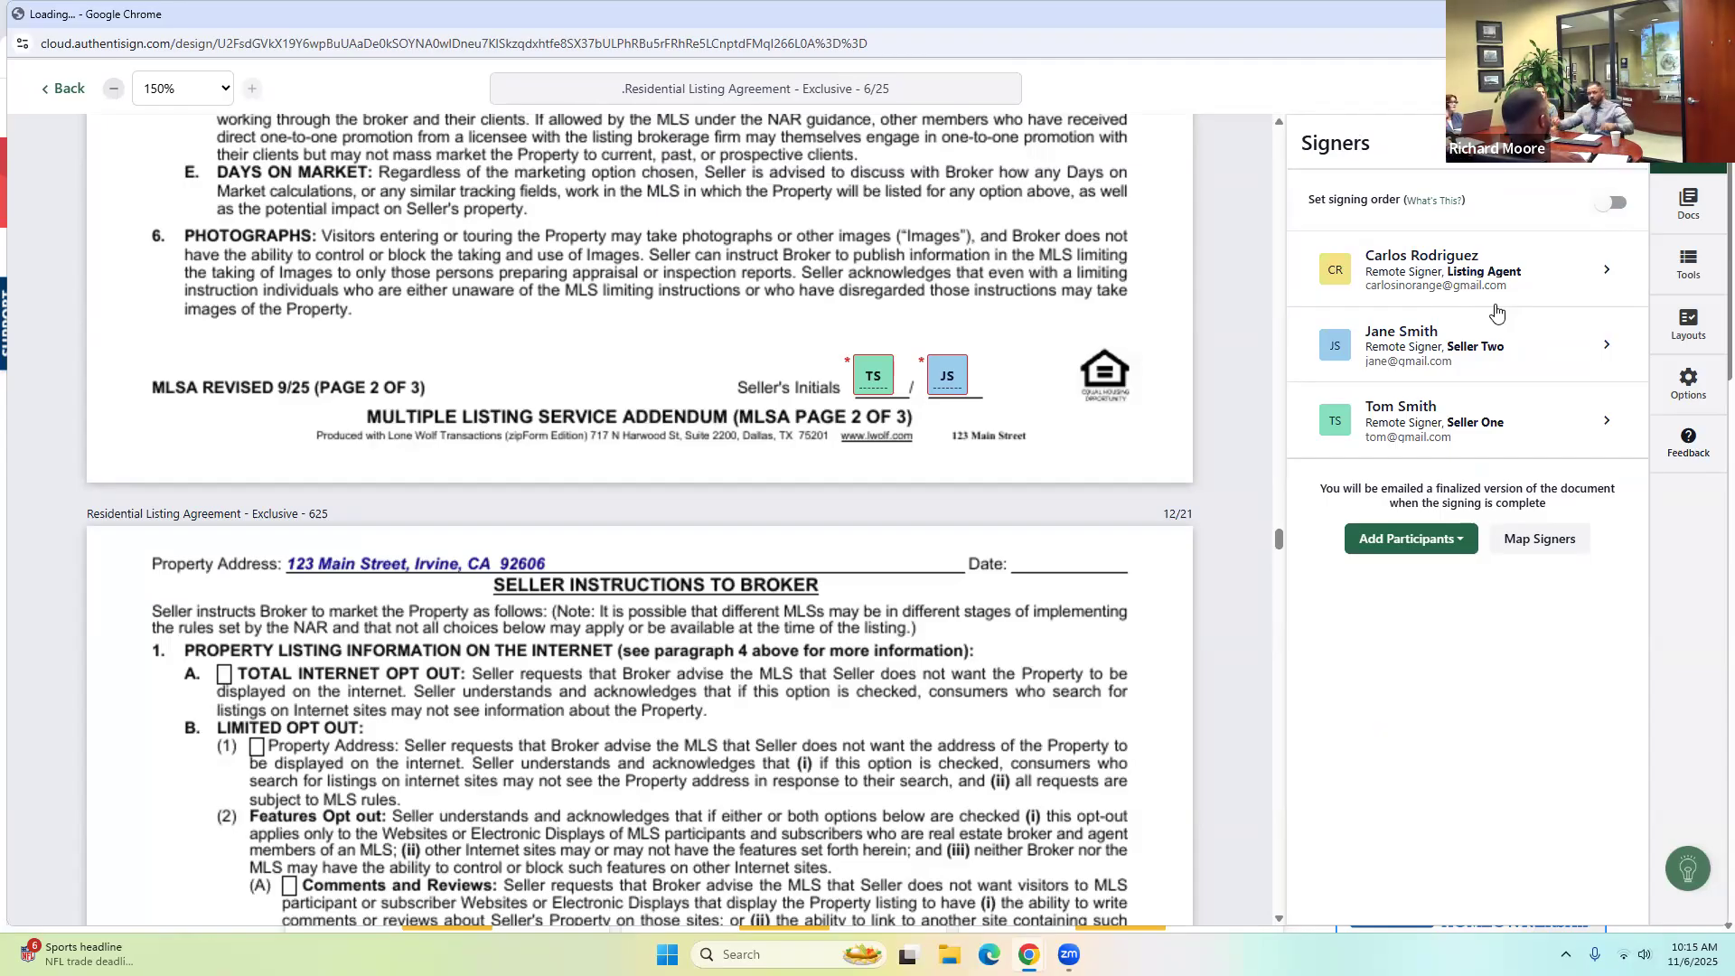
pyautogui.click(1614, 205)
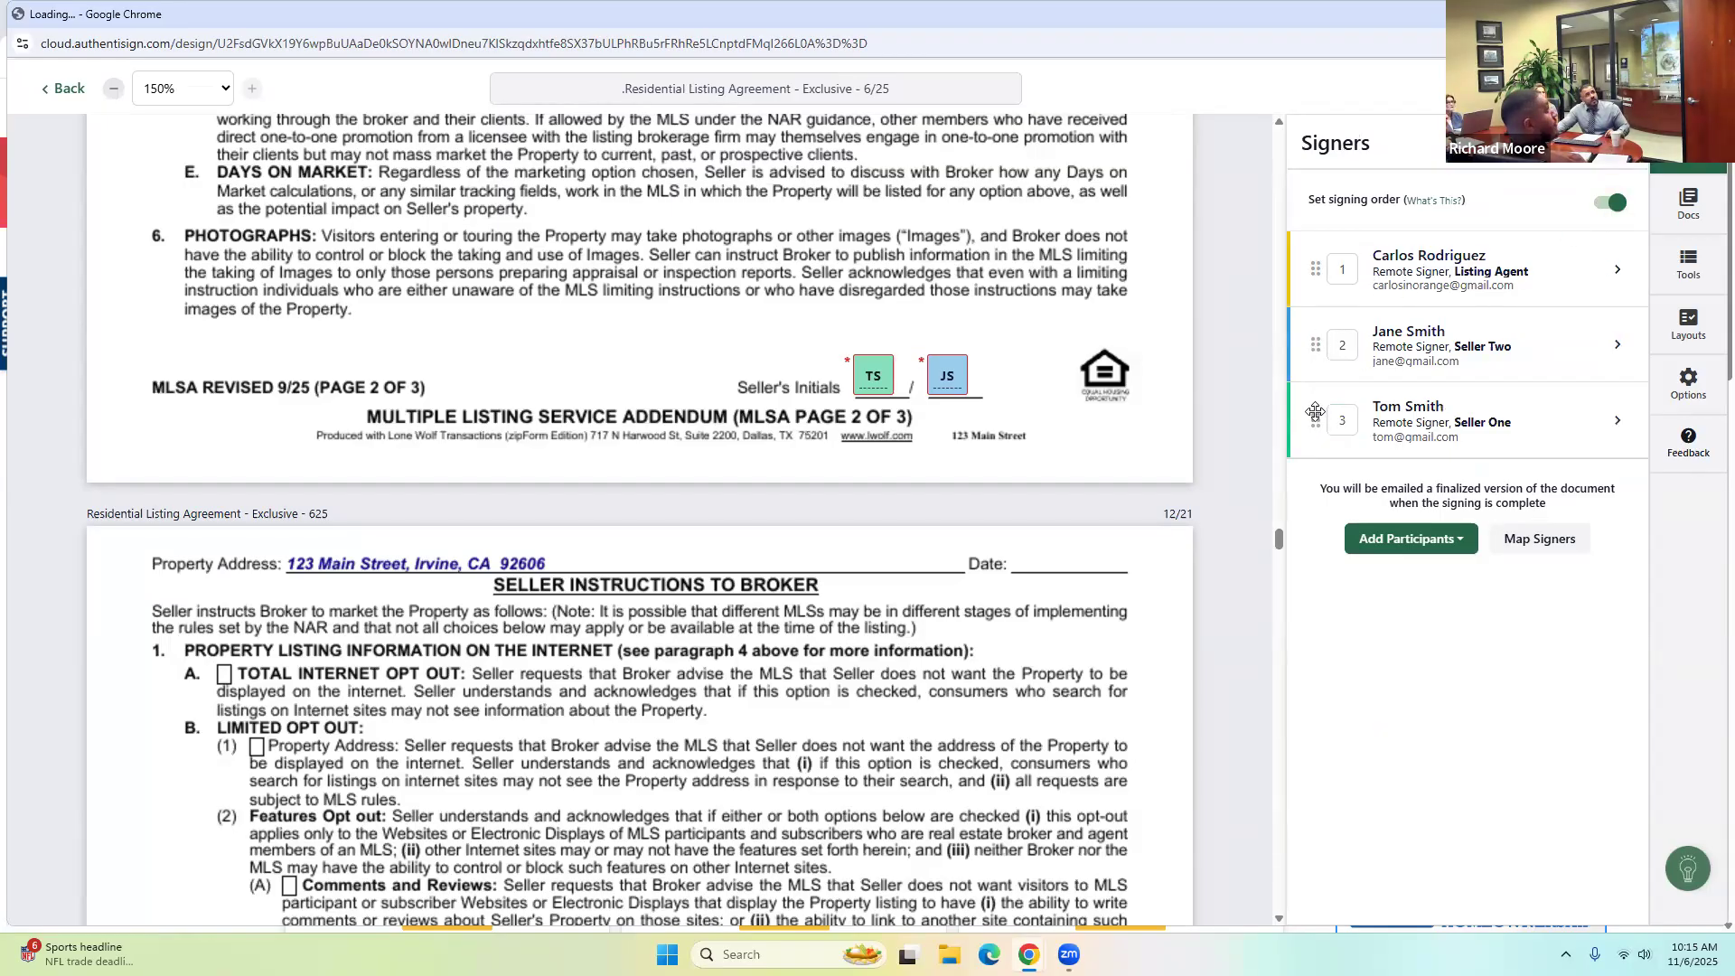
# Reorder the signers so Seller One signs first, then leave the signing editor.
pyautogui.moveTo(1315, 332); pyautogui.dragTo(1342, 410)
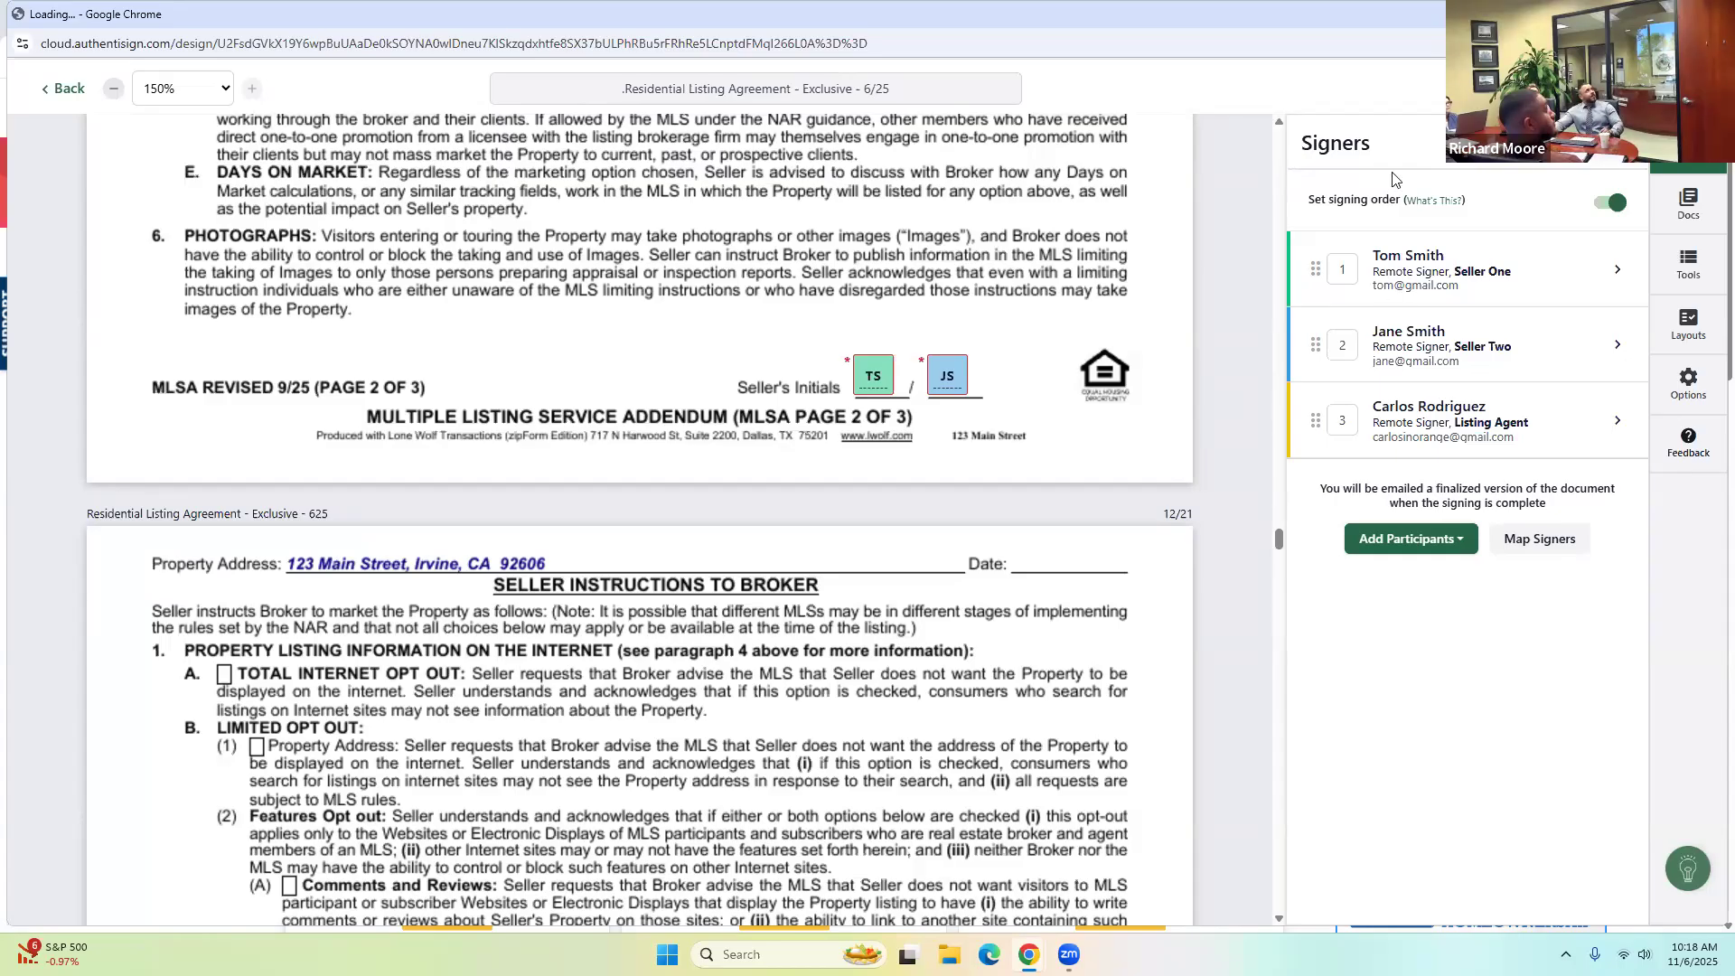
pyautogui.click(63, 89)
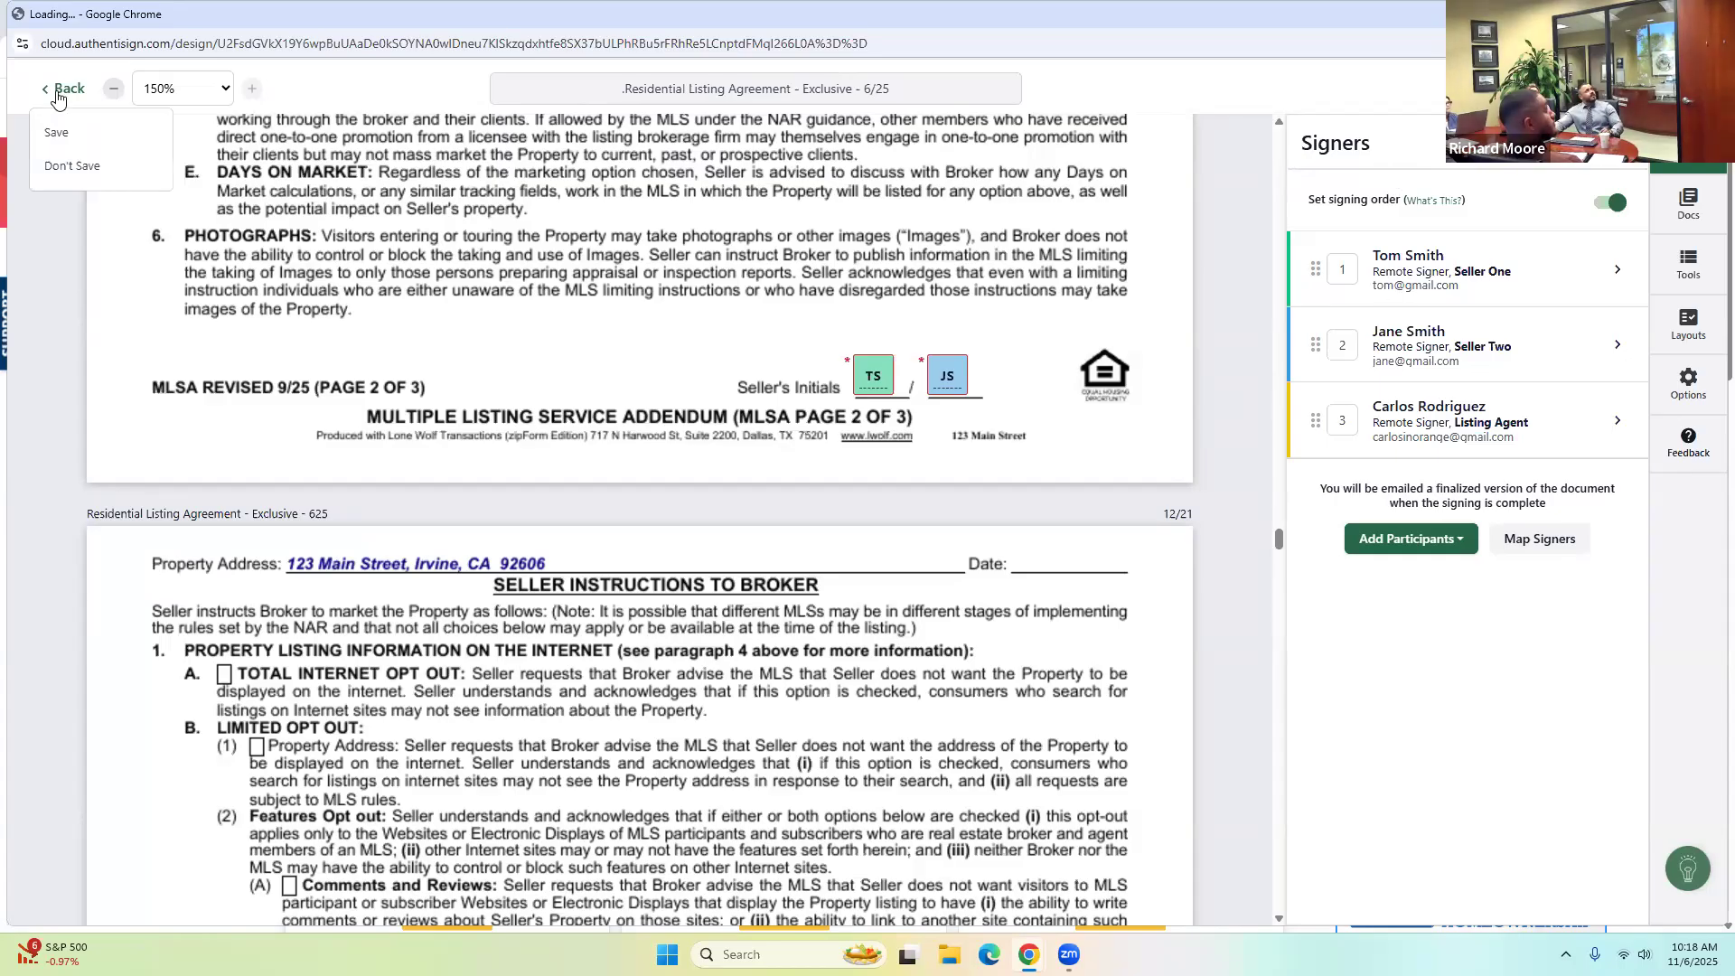
# Discard the signing changes, go to the Transactions list, and start creating a new transaction.
pyautogui.click(63, 168)
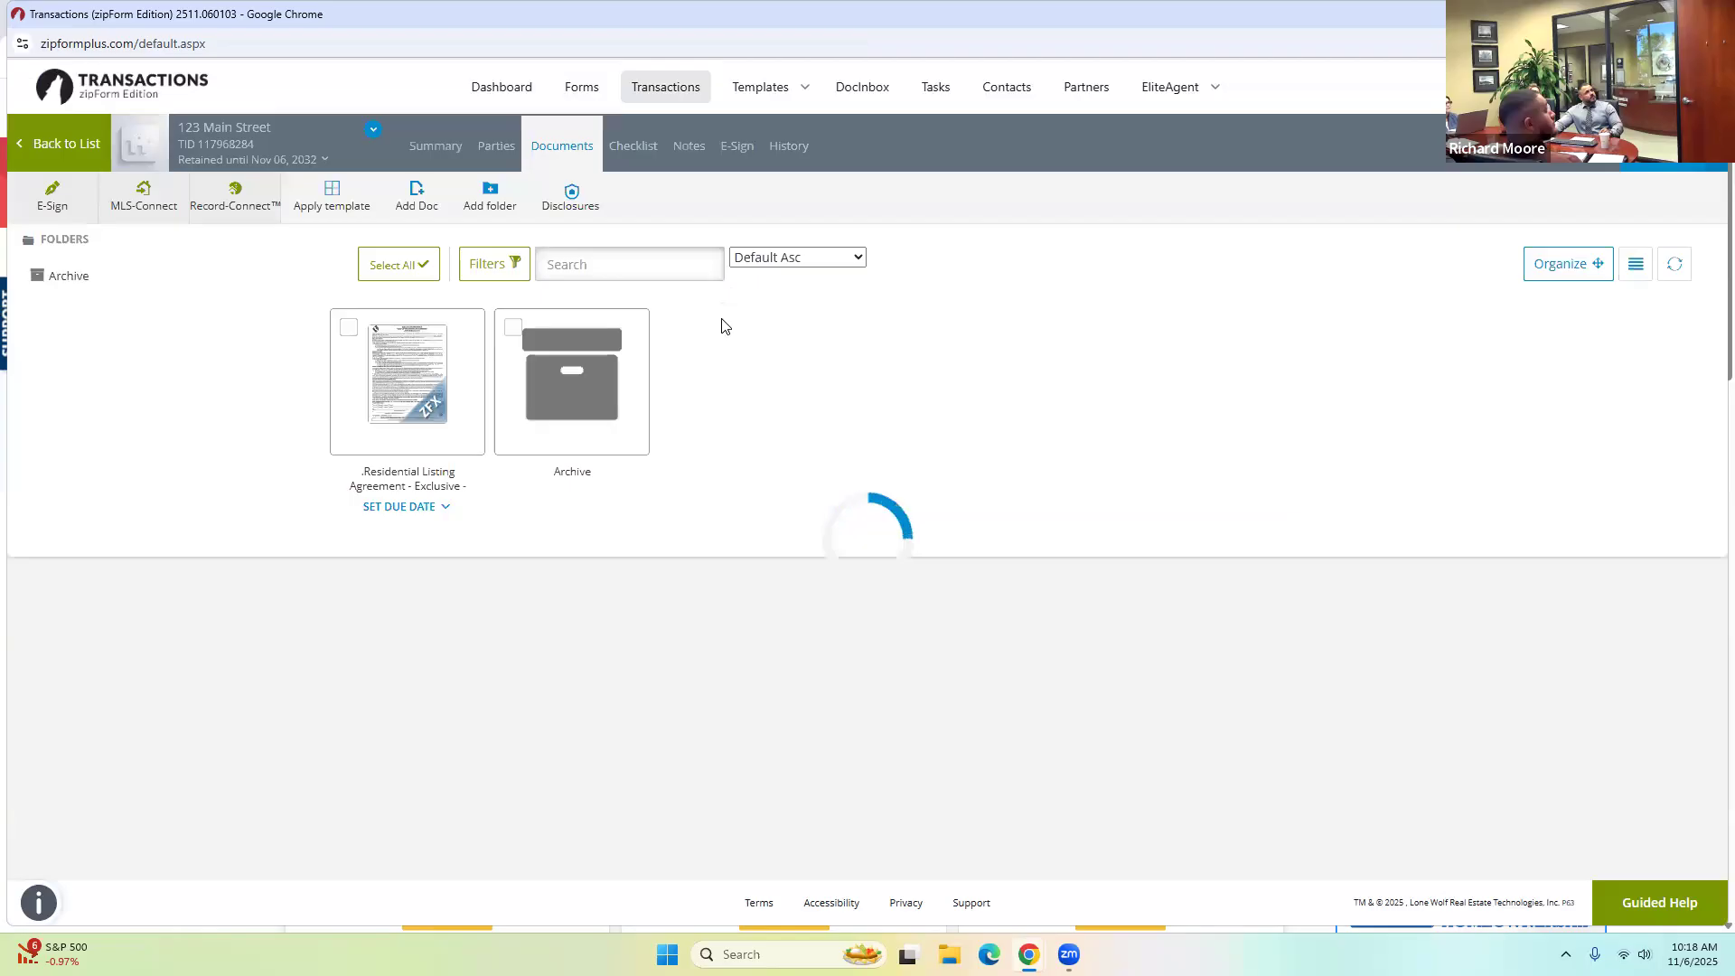
pyautogui.click(670, 96)
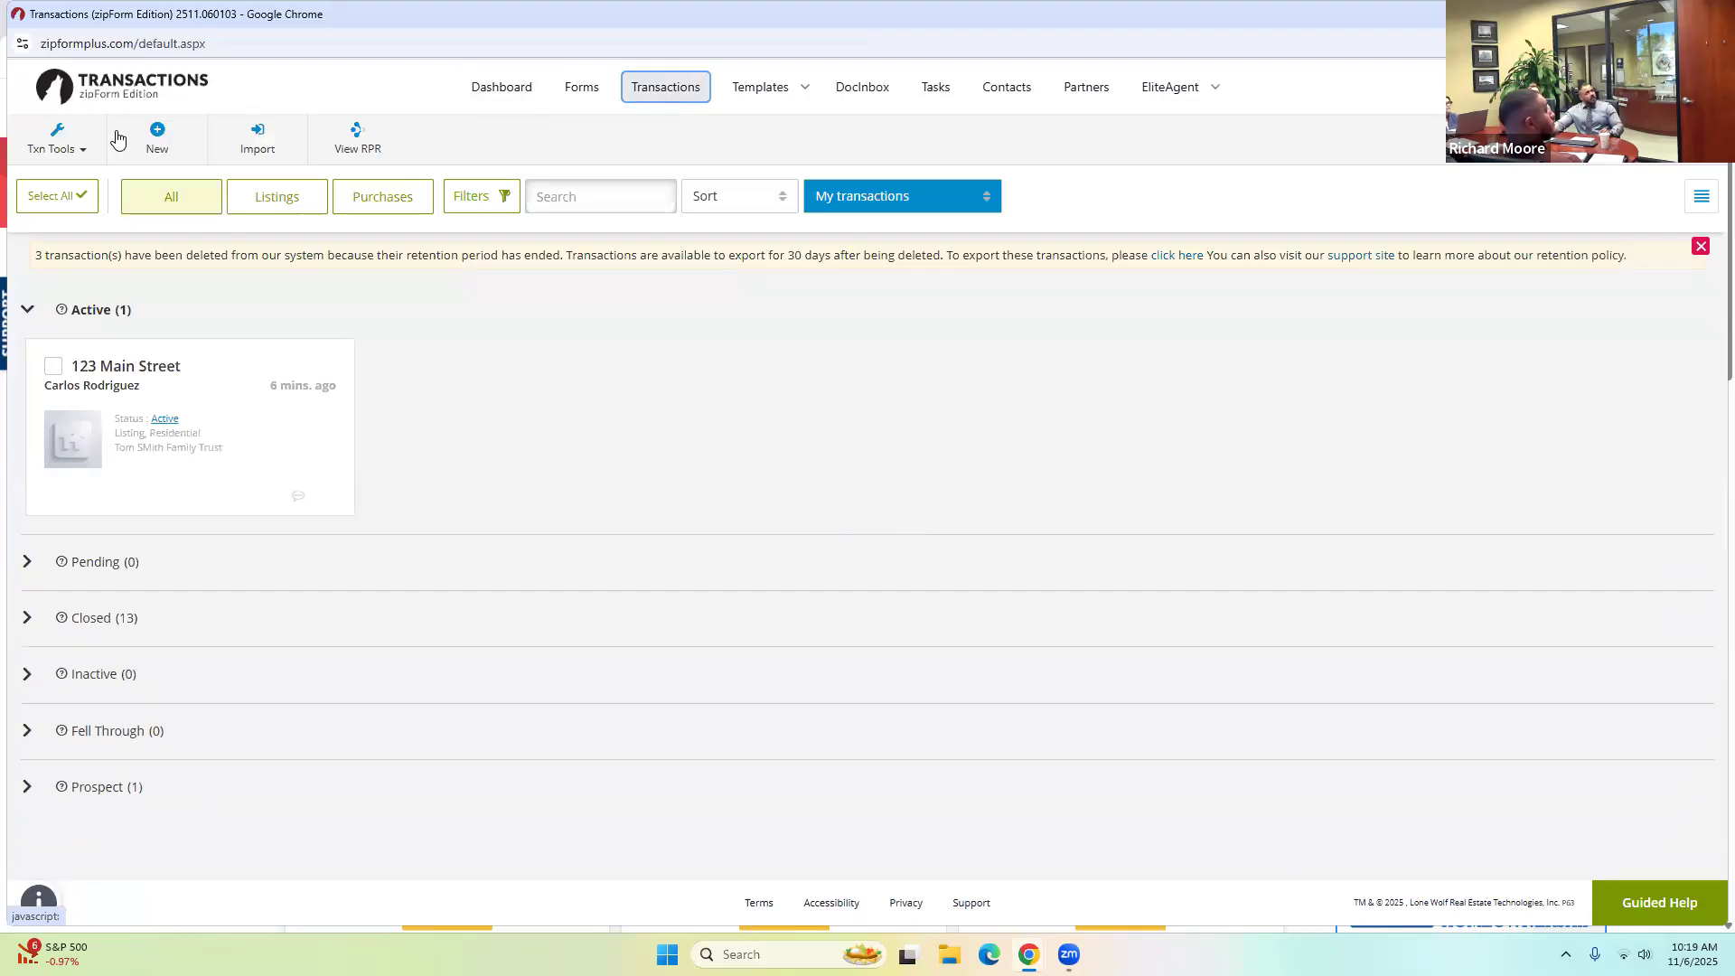
pyautogui.click(158, 135)
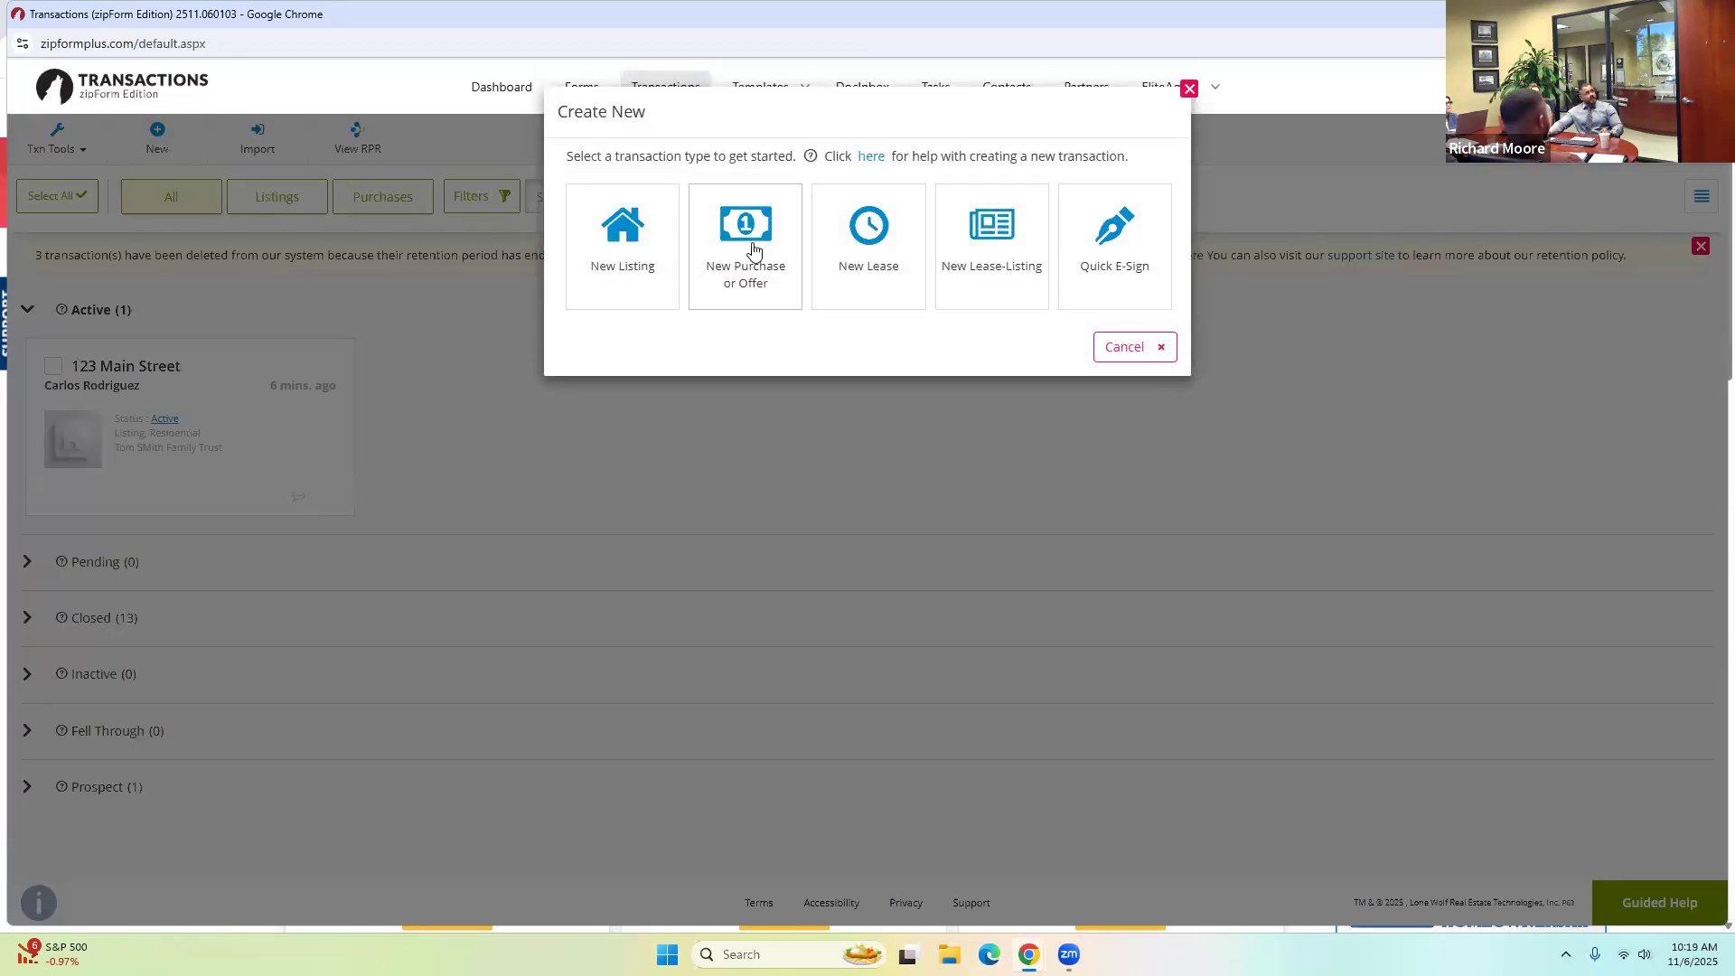
# Start a Residential purchase transaction, enter its name, and open the MLS-Connect listing import.
pyautogui.click(755, 246)
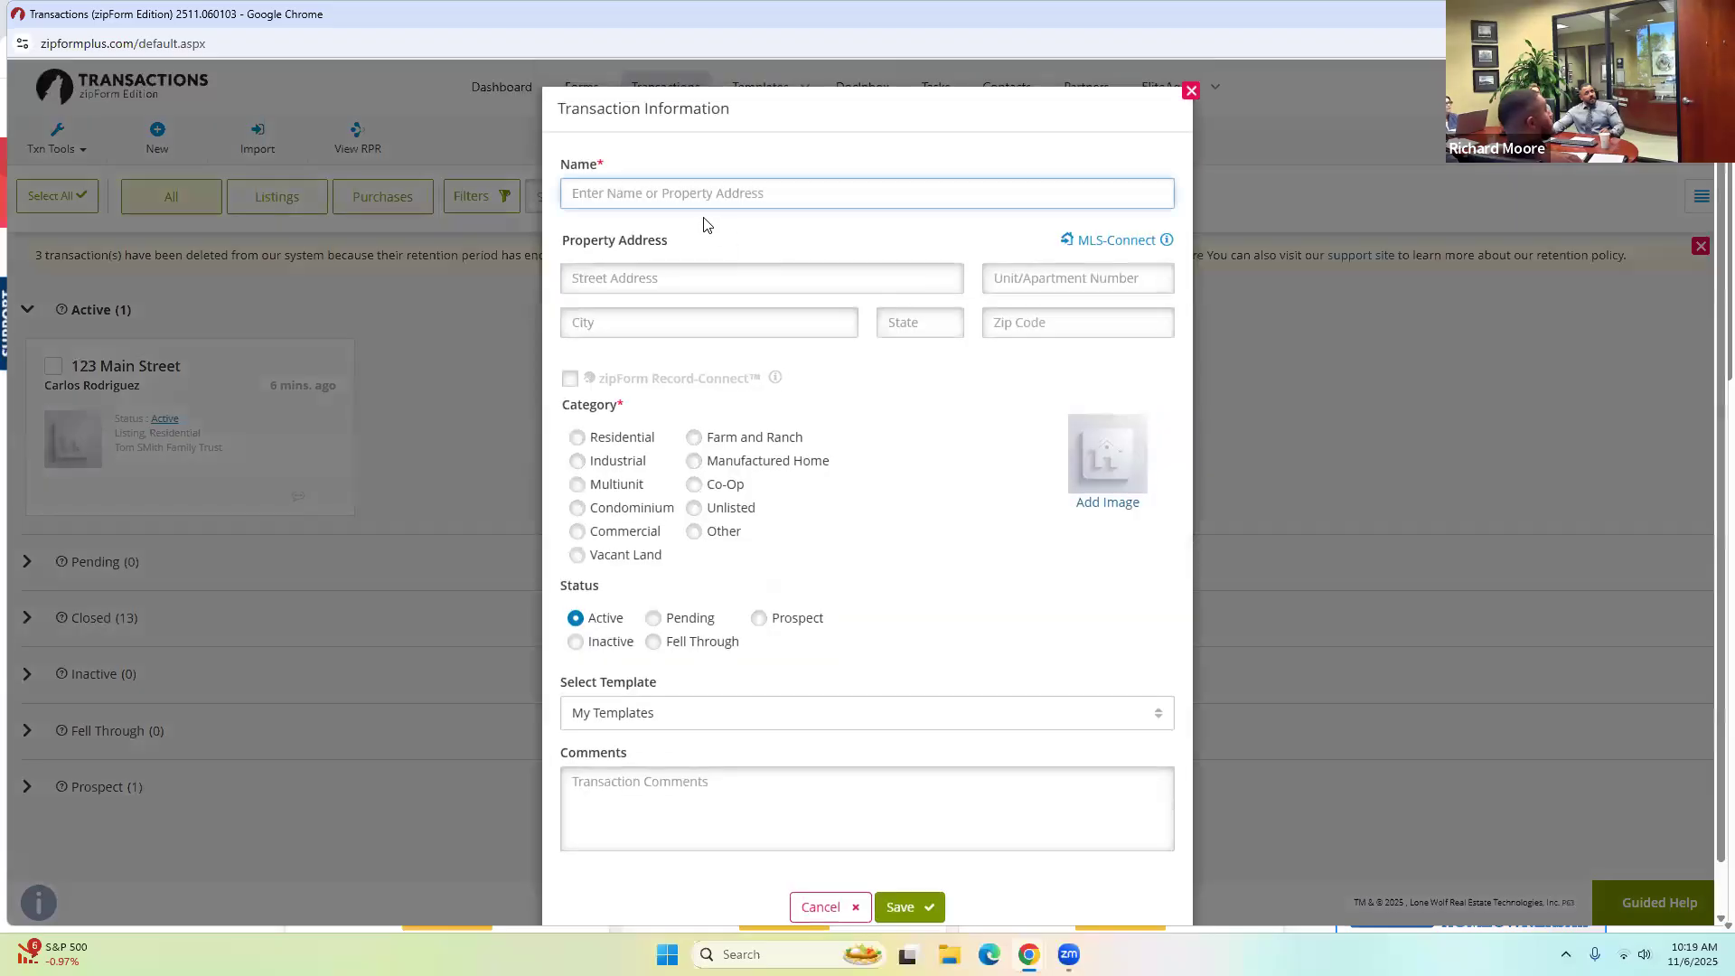
pyautogui.write('The ')
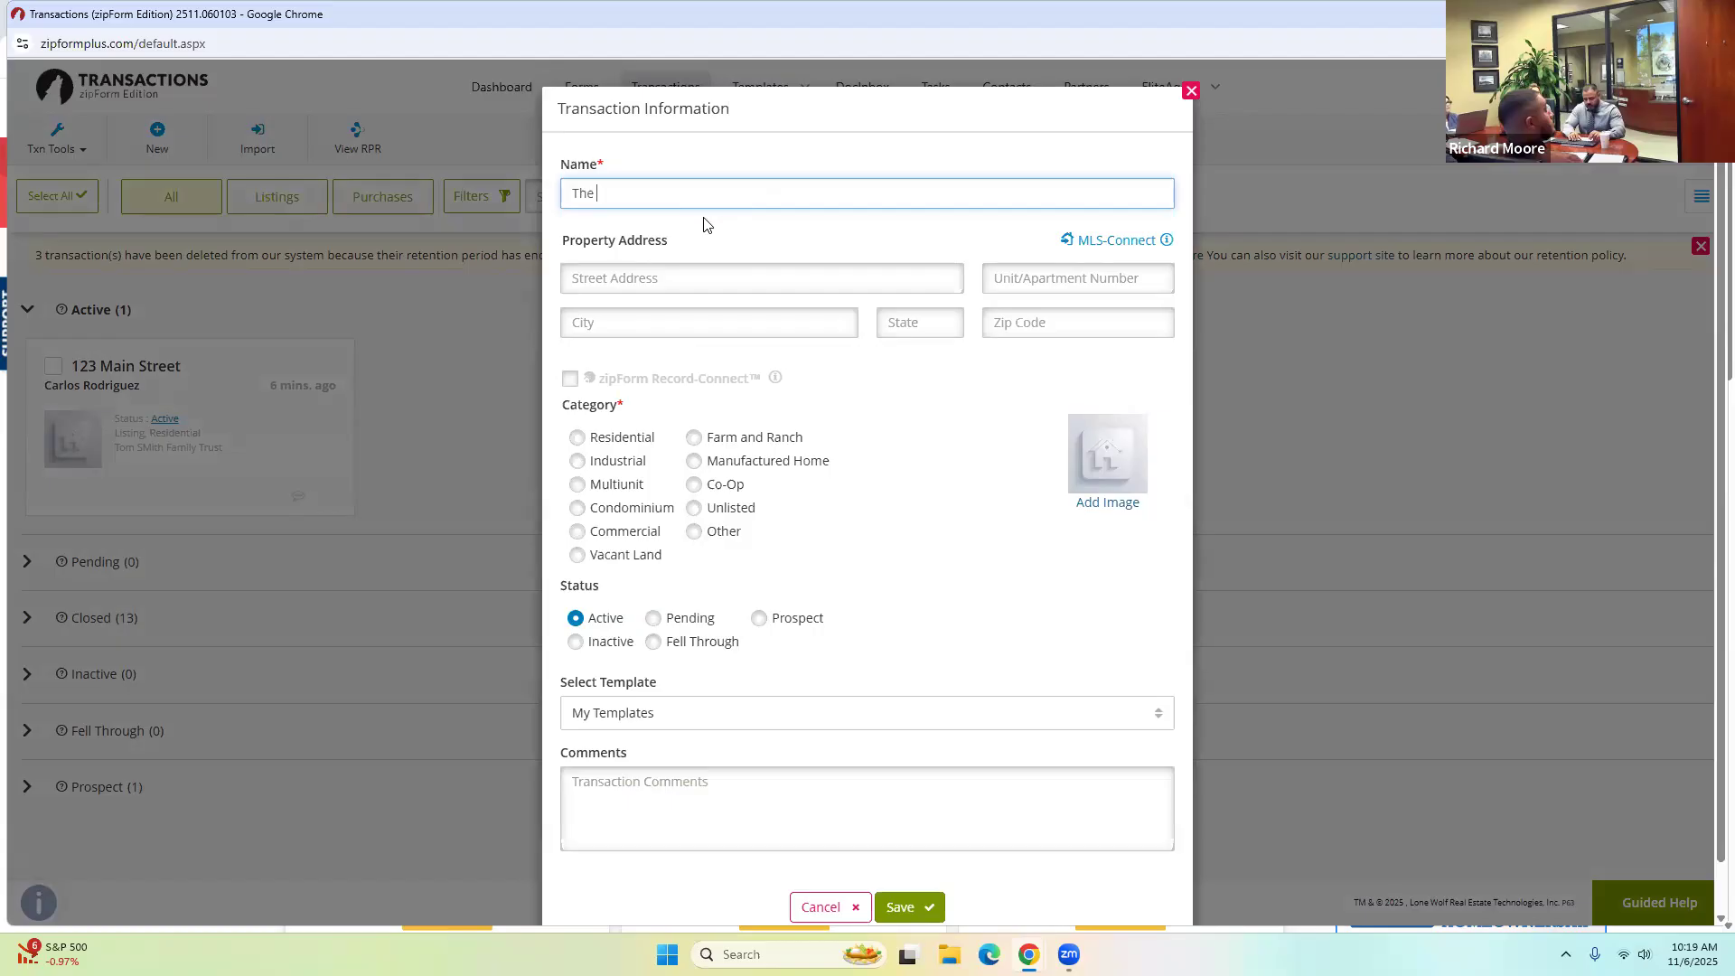
pyautogui.write('Smith')
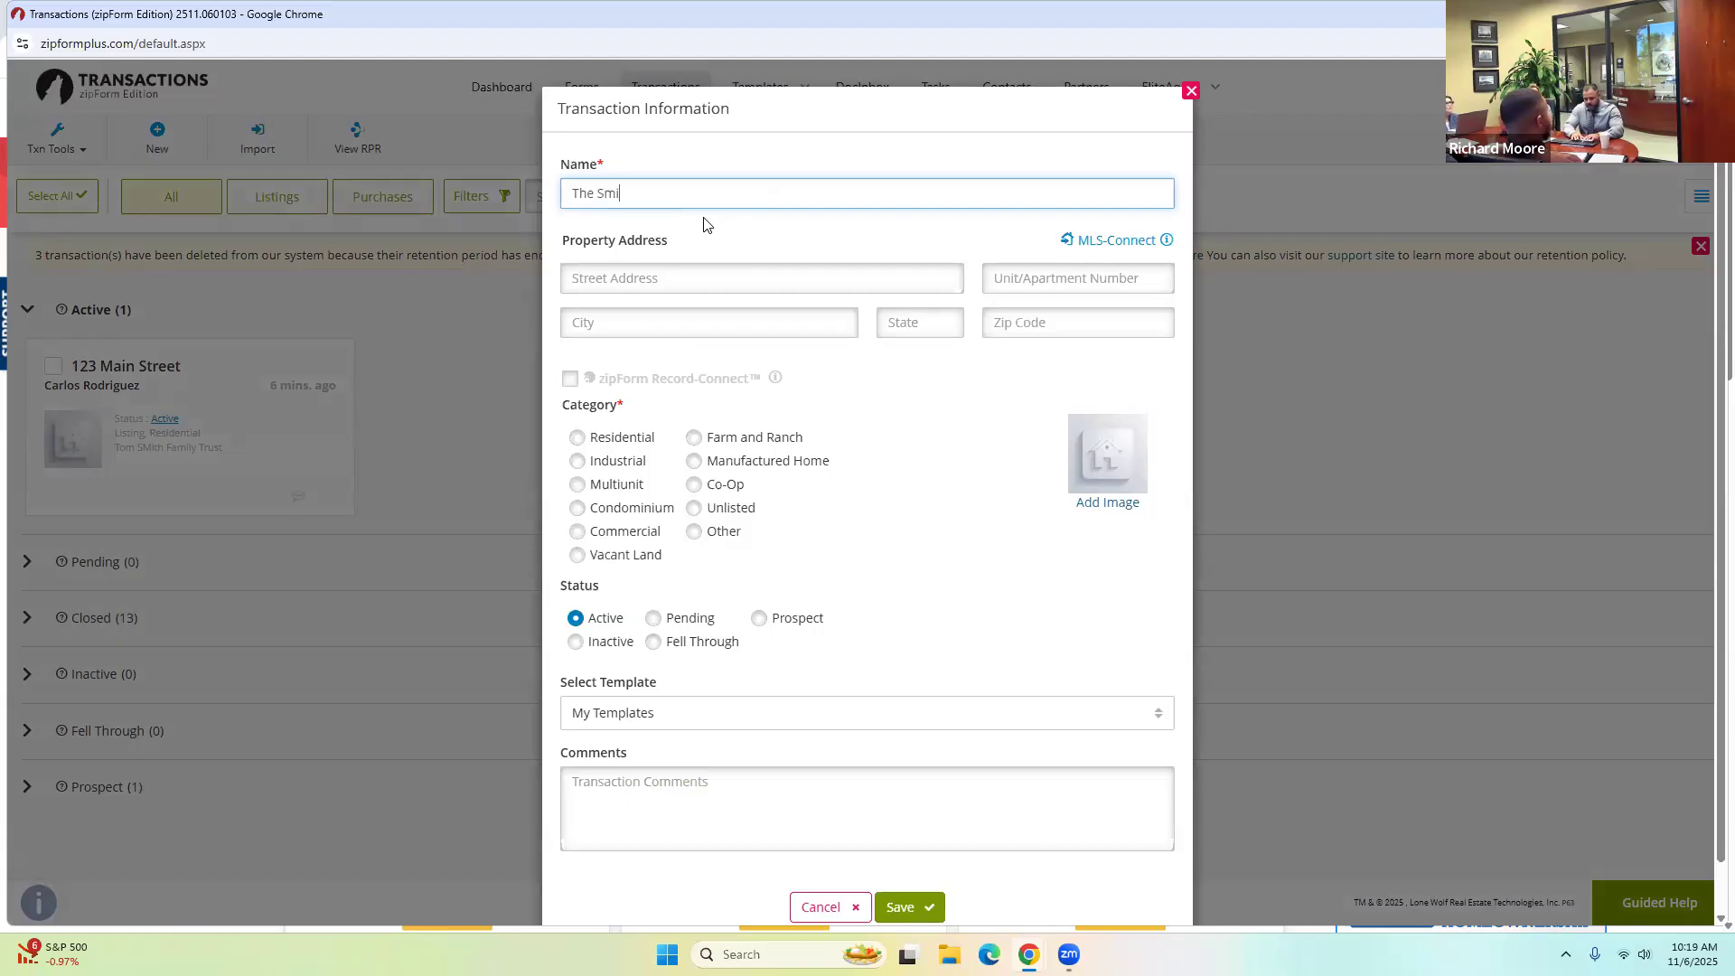
pyautogui.press('BackSpace')
pyautogui.press('BackSpace')
pyautogui.press('BackSpace')
pyautogui.press('BackSpace')
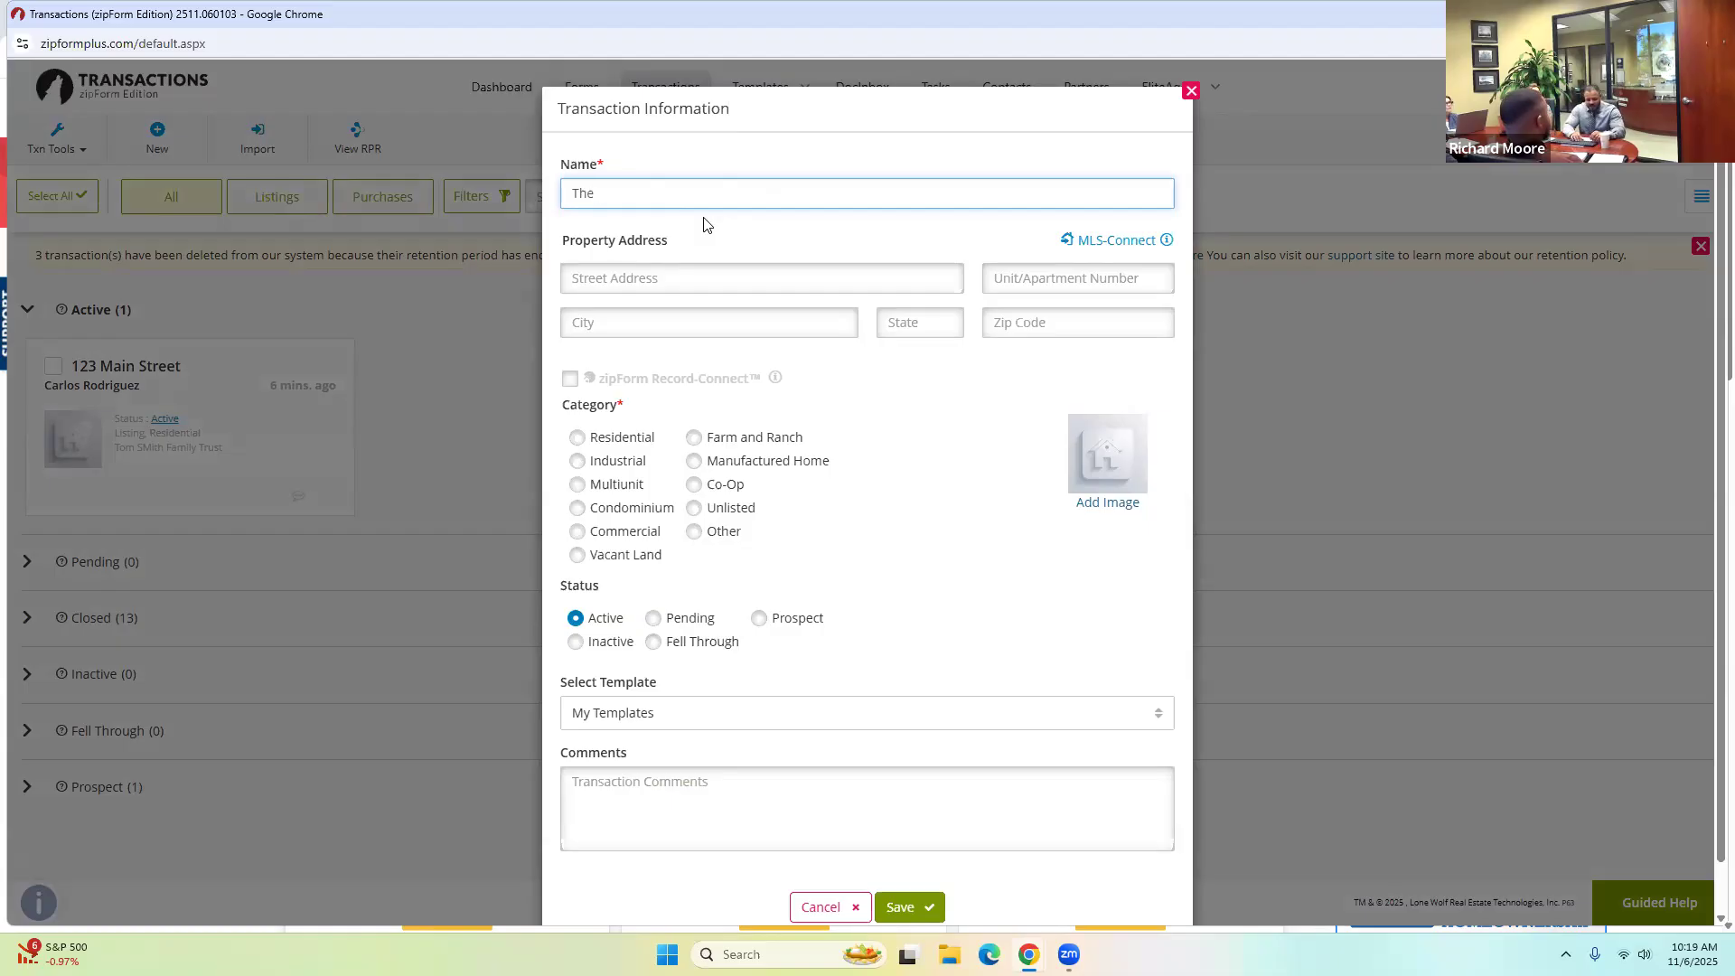
pyautogui.write('Jones')
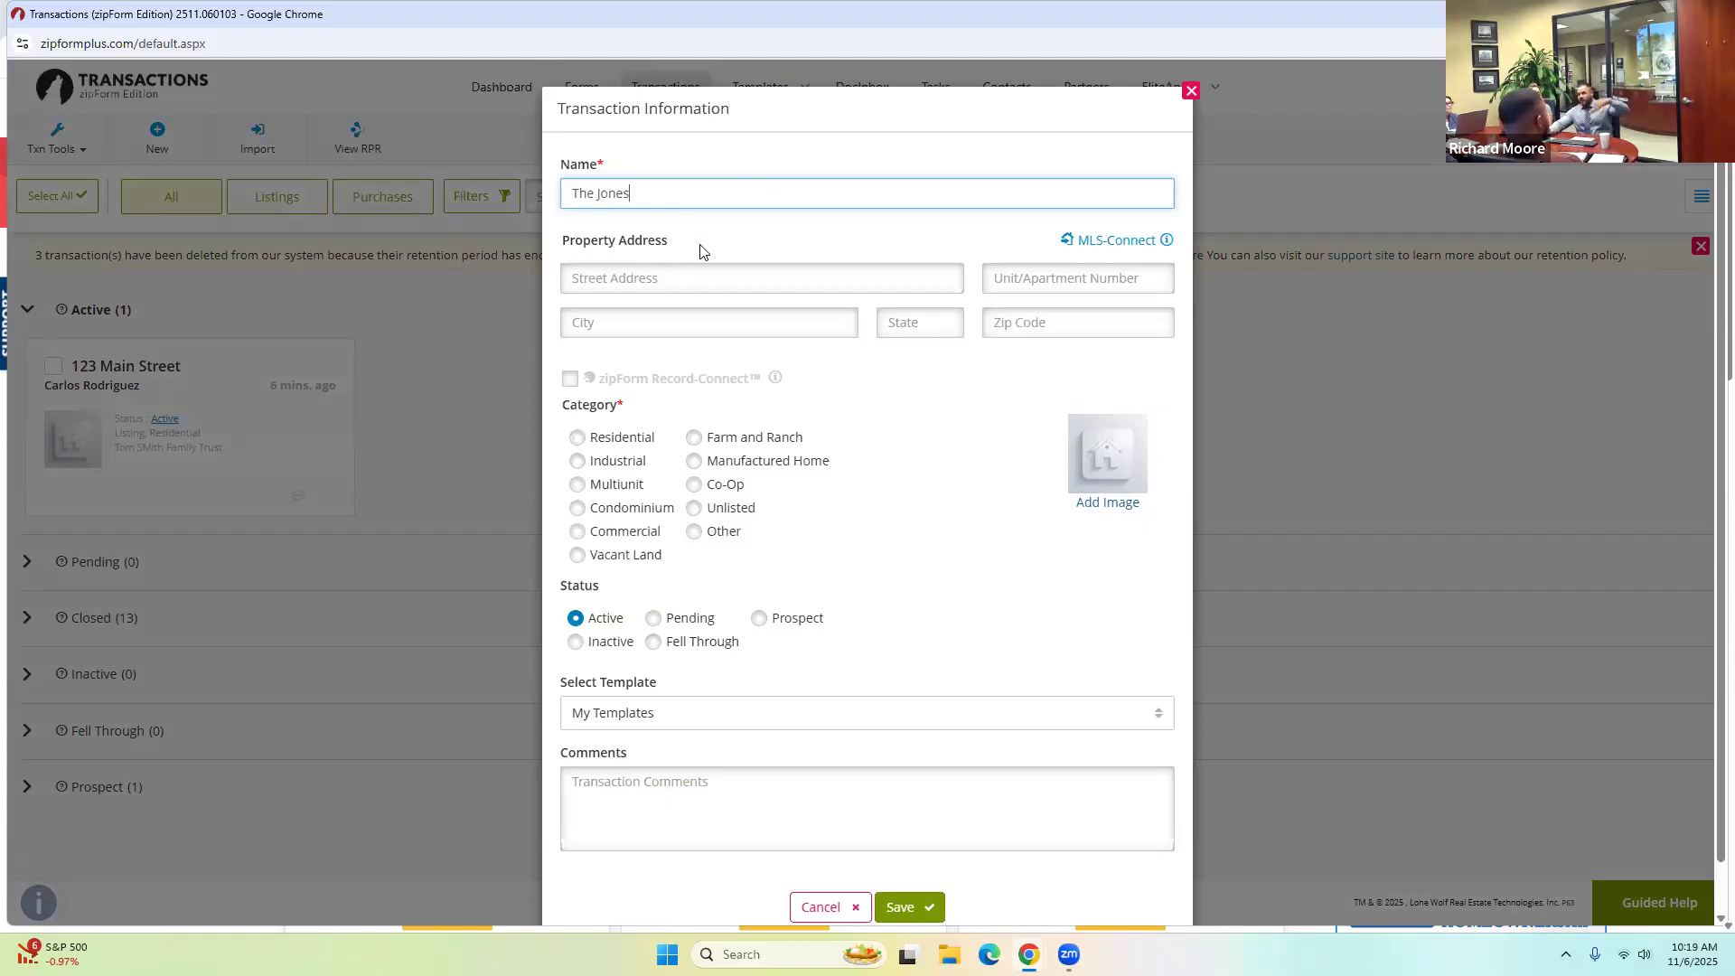
pyautogui.click(605, 441)
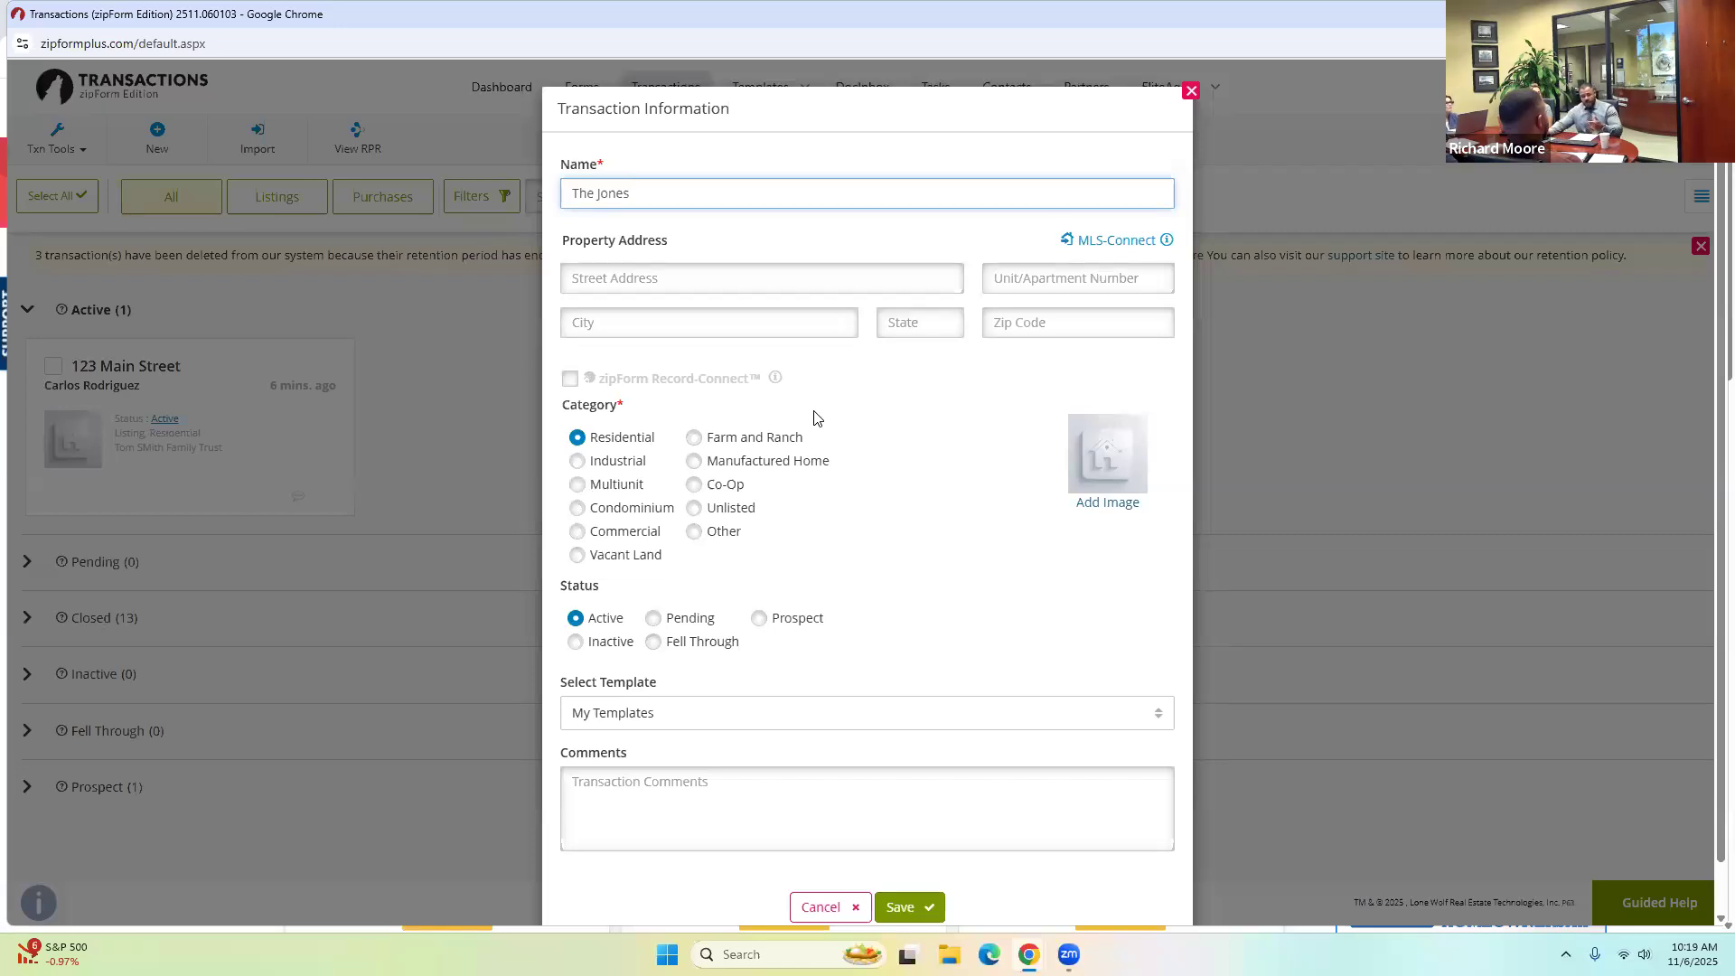
pyautogui.click(1112, 243)
pyautogui.click(875, 345)
# Look up MLS listing OC25149960 with its property photo and apply it to the transaction.
pyautogui.write('OC')
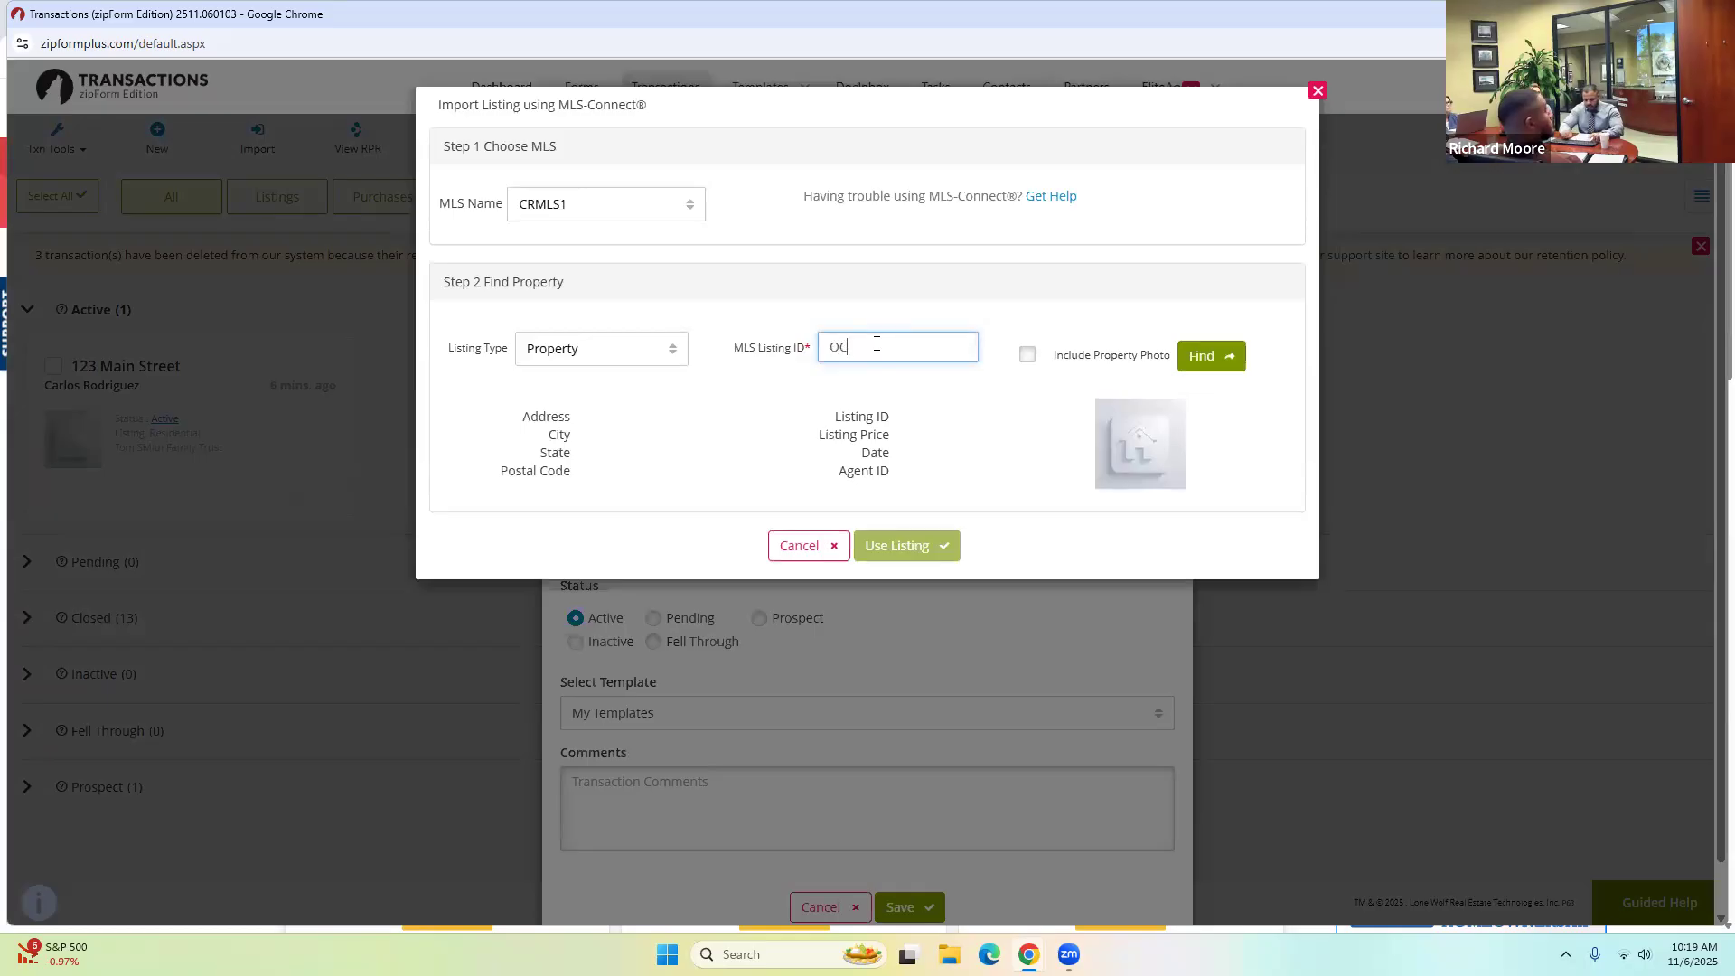
pyautogui.write('25149960')
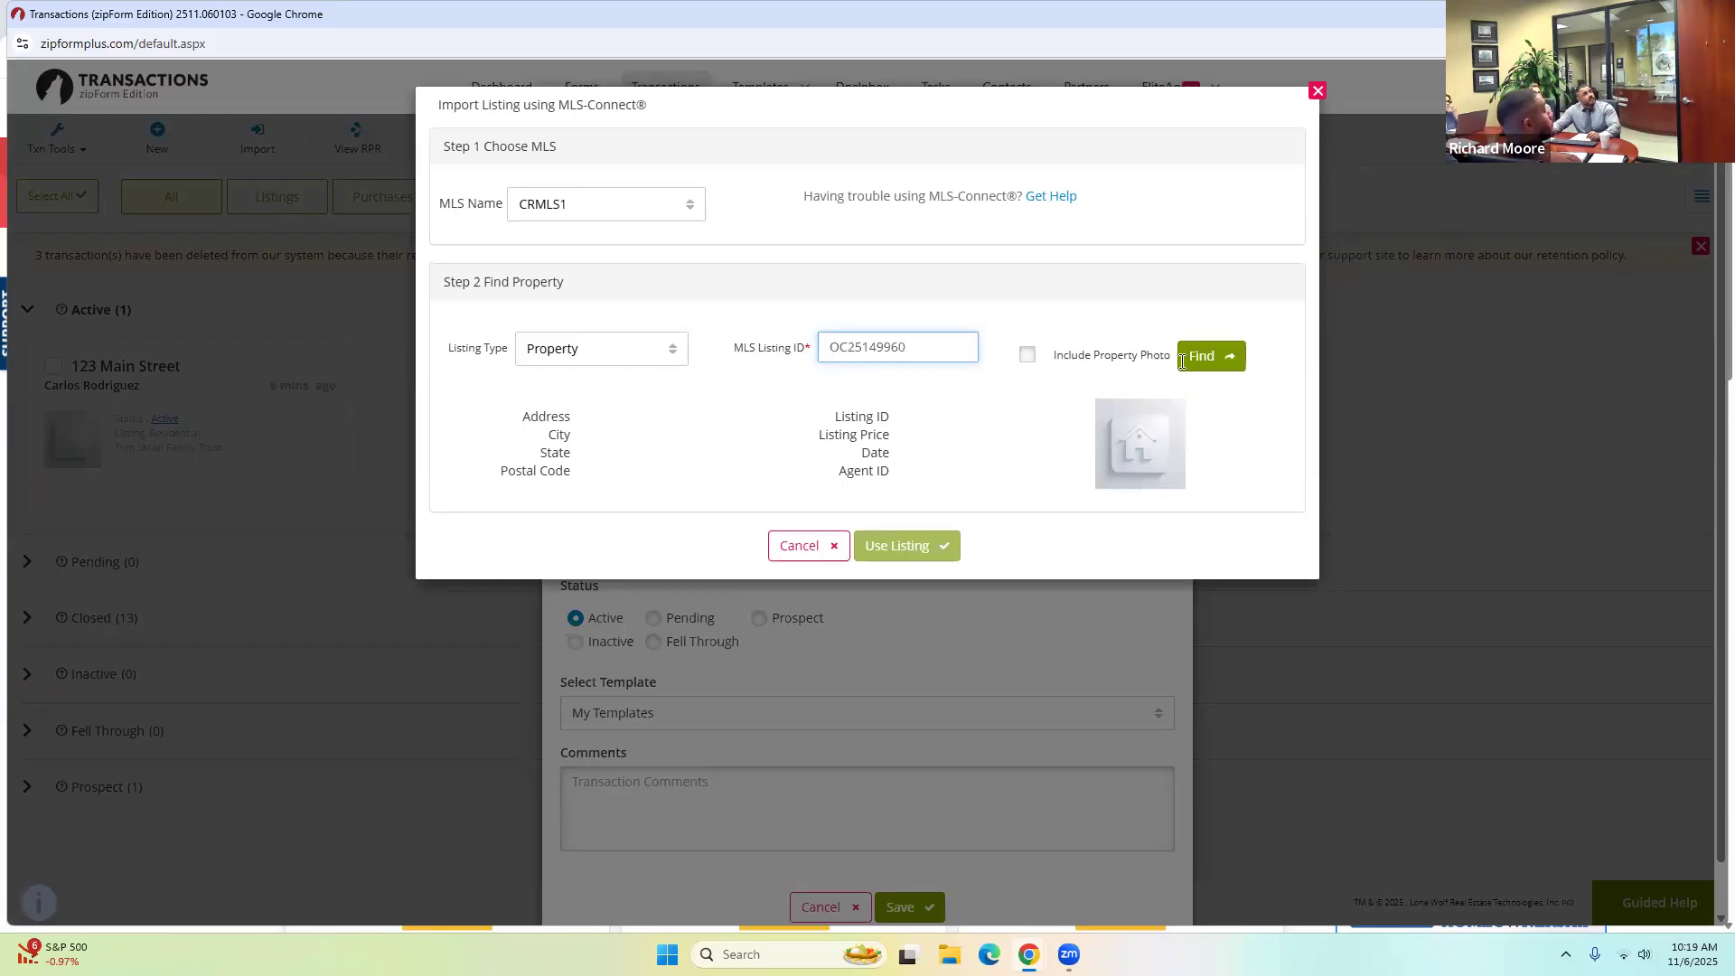
pyautogui.click(1028, 354)
pyautogui.click(1211, 358)
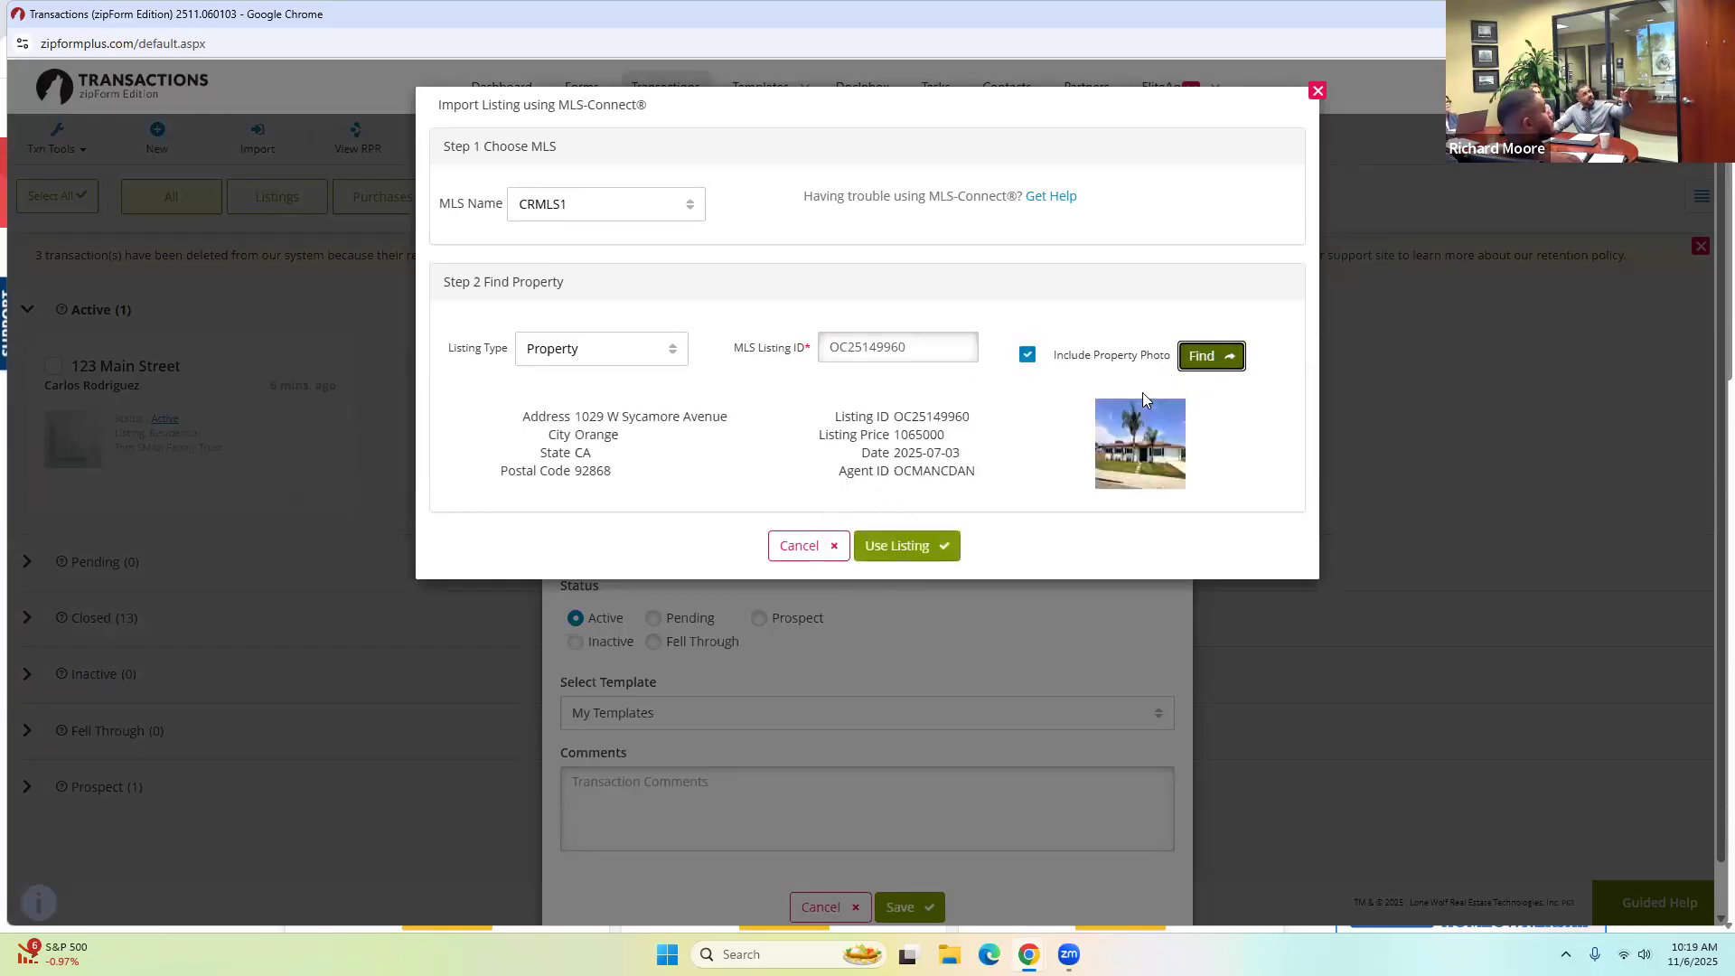
pyautogui.click(909, 547)
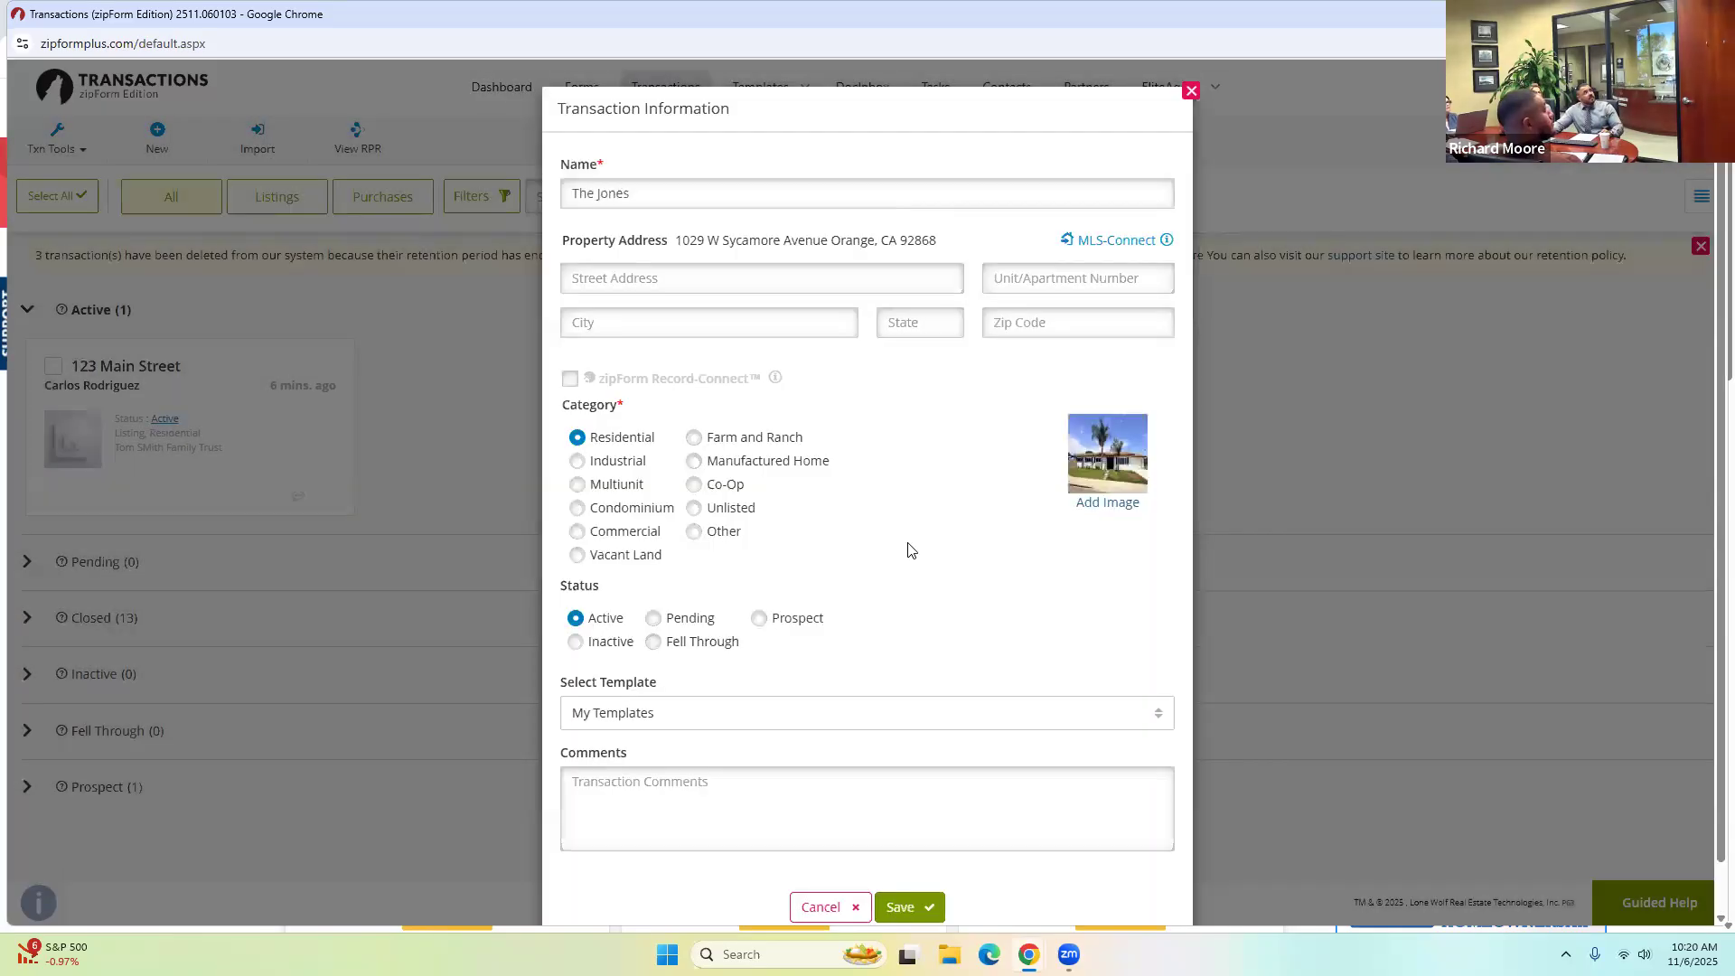
# Save the new transaction with the imported MLS OC25149960 property details.
pyautogui.scroll(-1, 886, 615)
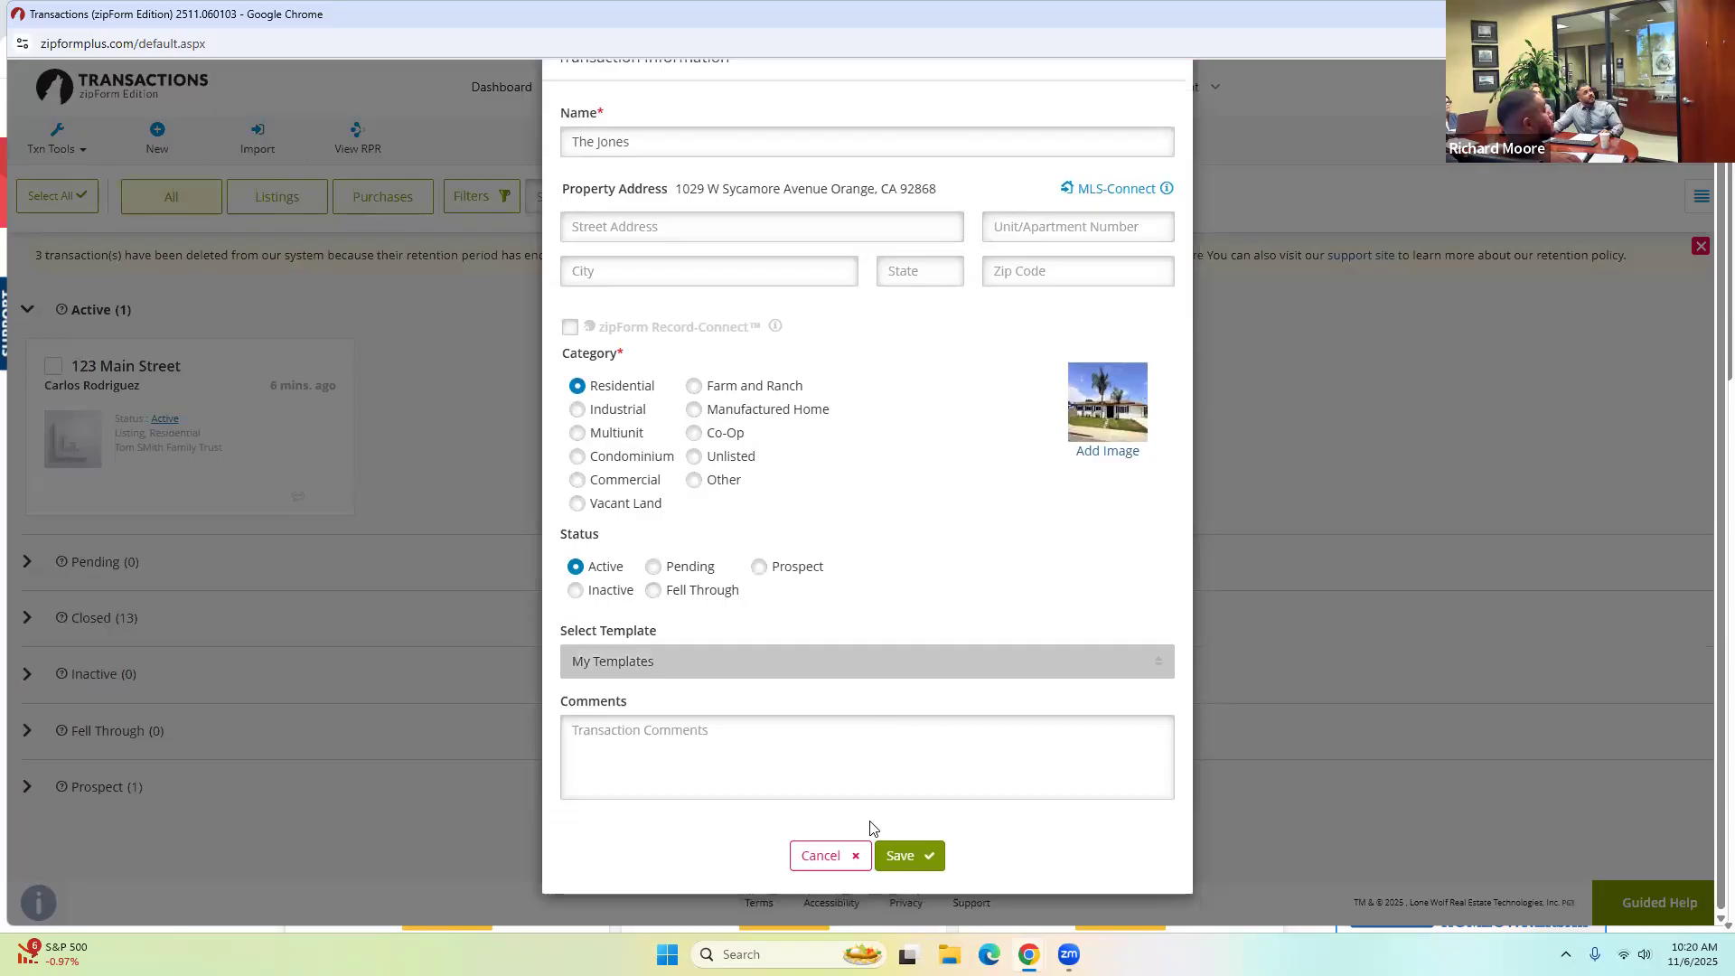
pyautogui.click(922, 863)
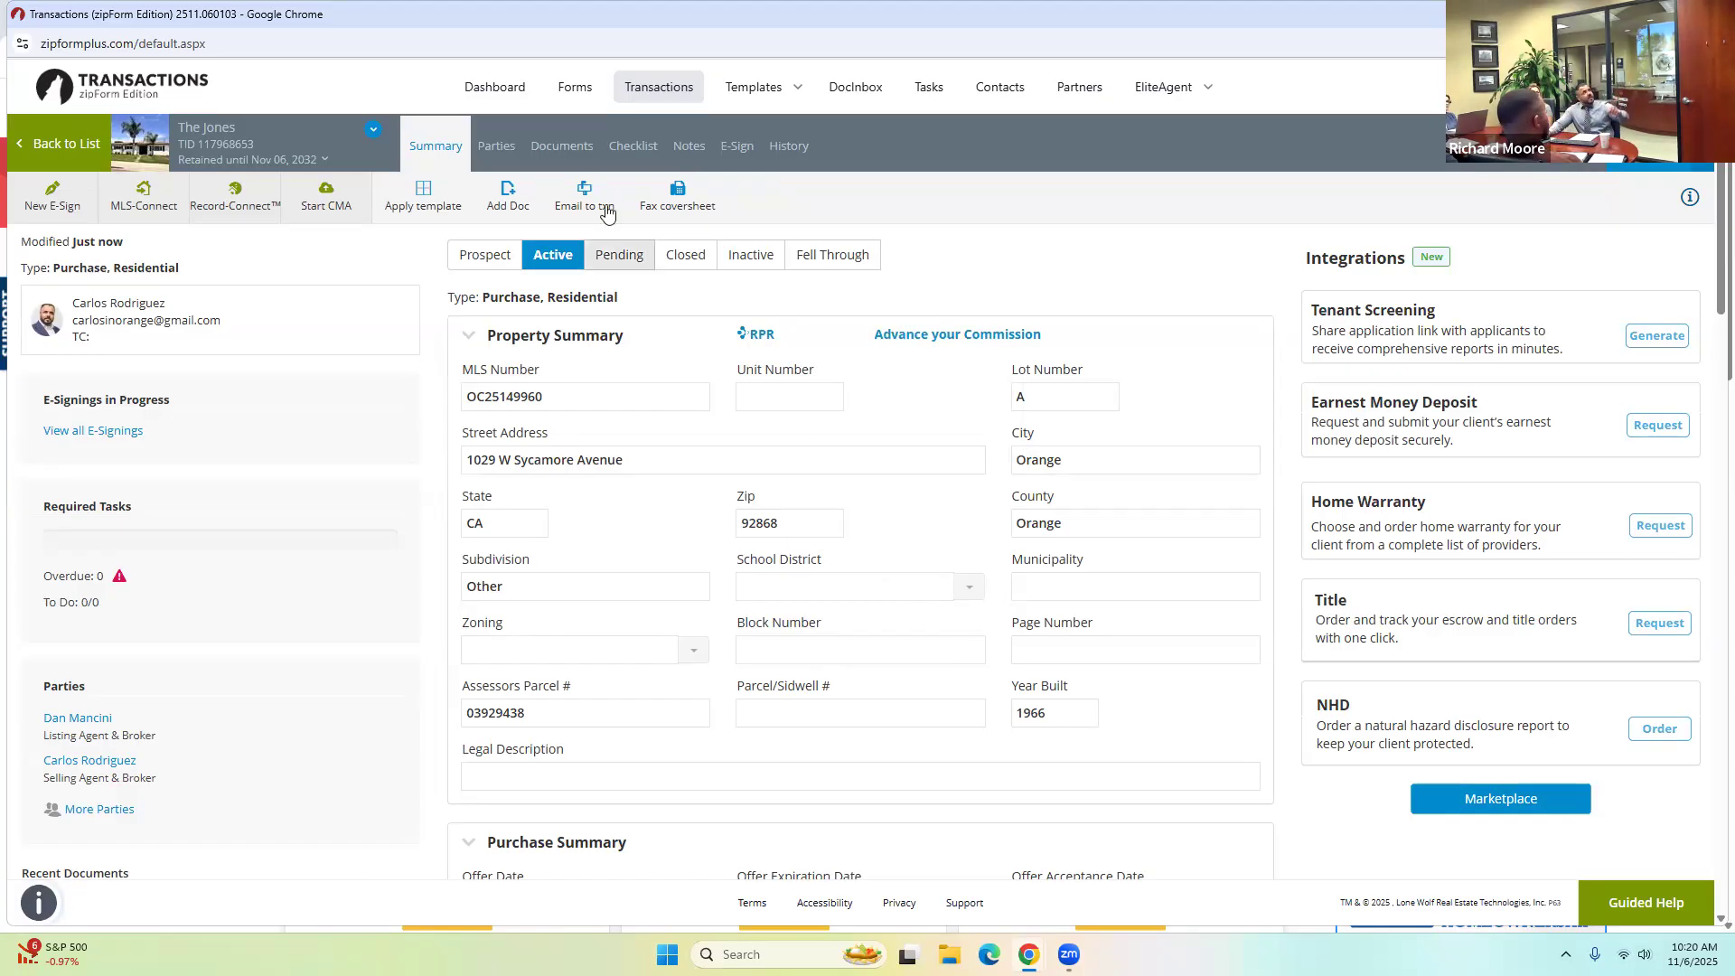
# Show the Parties page for 'The Jones' and start a new Buyer One entry.
pyautogui.click(503, 154)
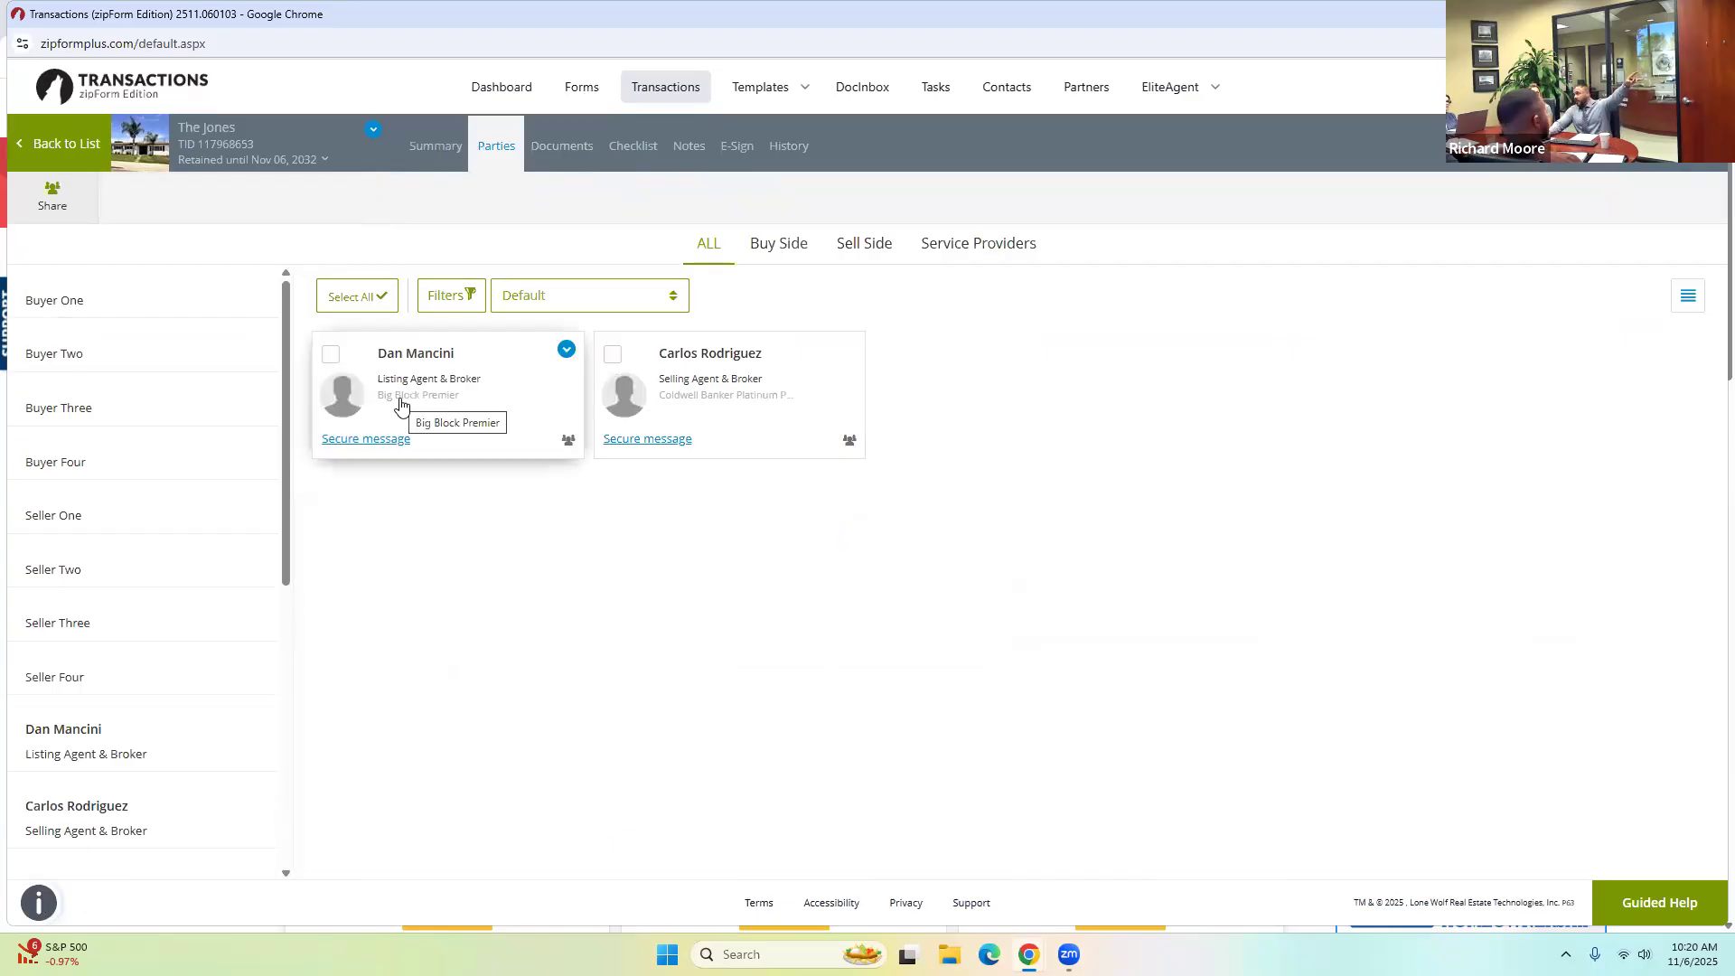
pyautogui.click(55, 302)
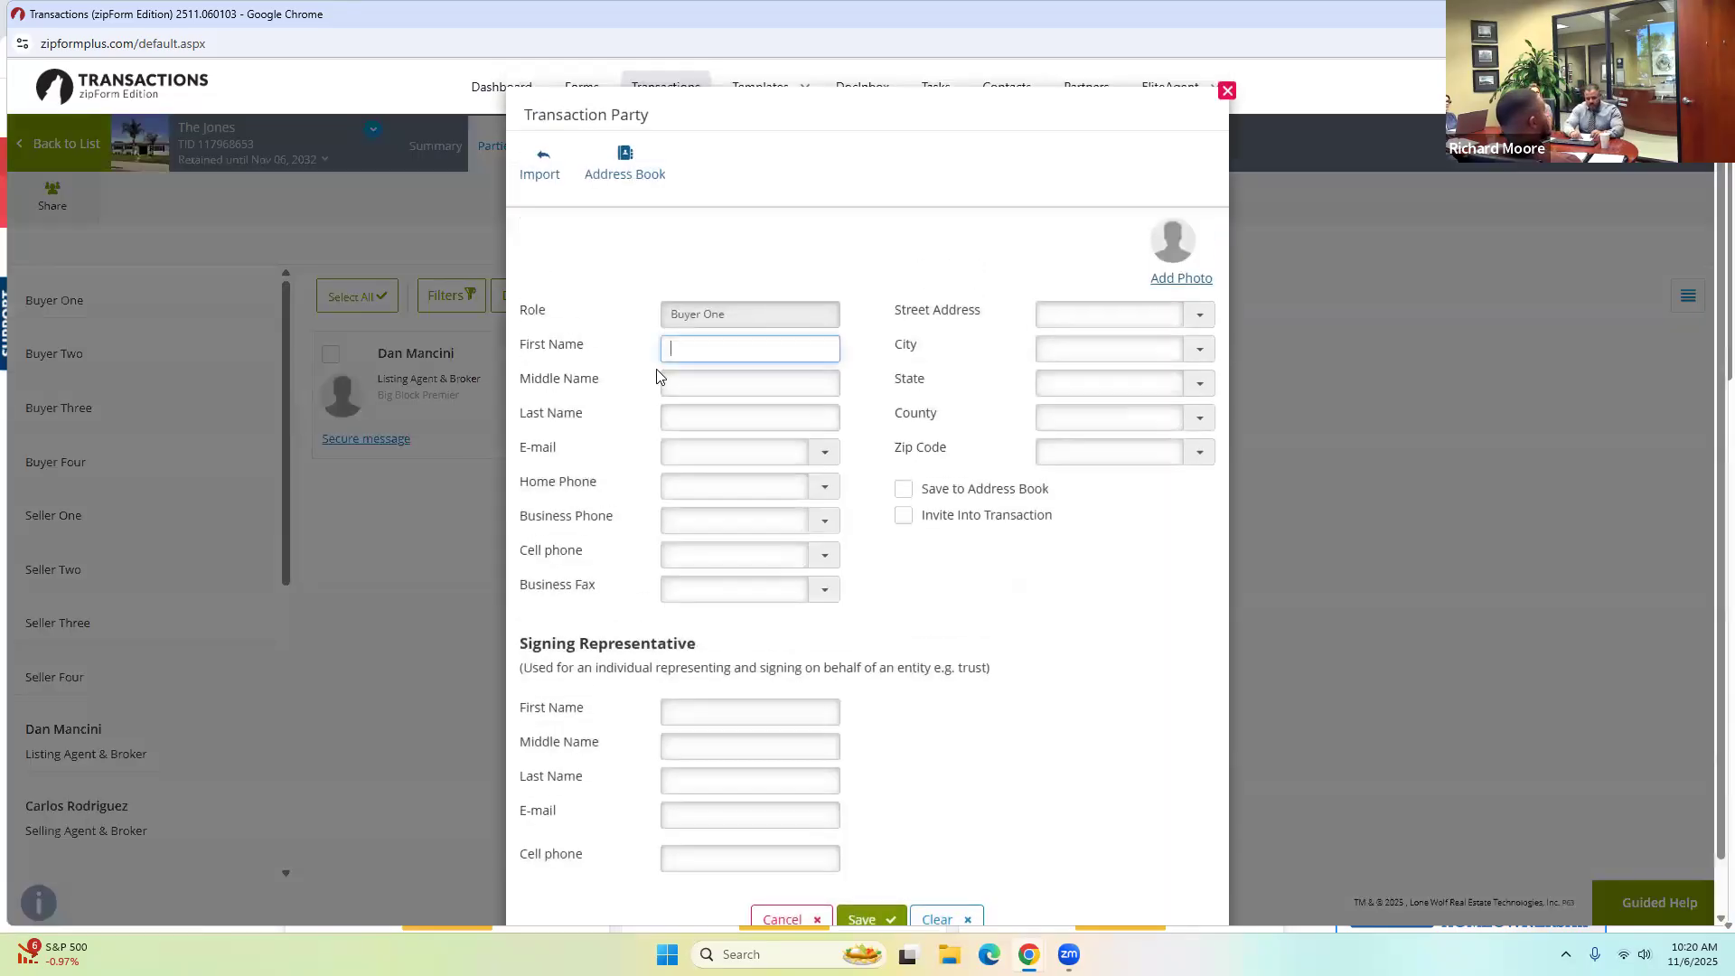
# Fill in Buyer One's first name, last name and e-mail address, and save.
pyautogui.press('Tab')
pyautogui.press('Tab')
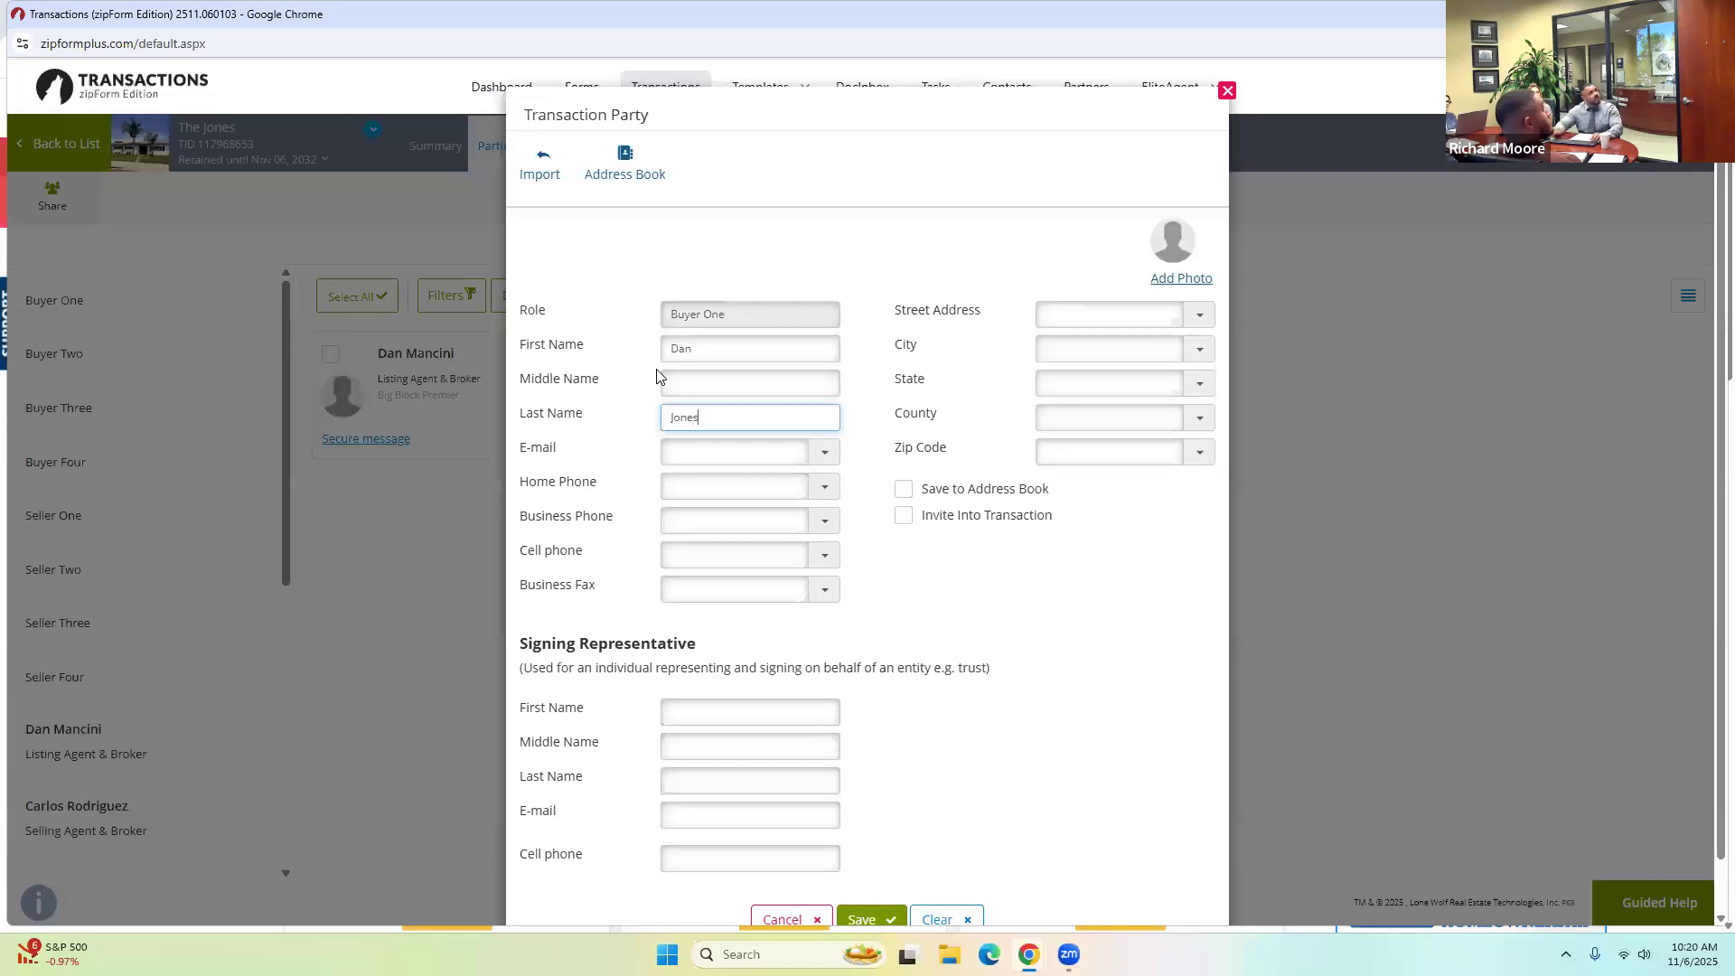
pyautogui.click(701, 450)
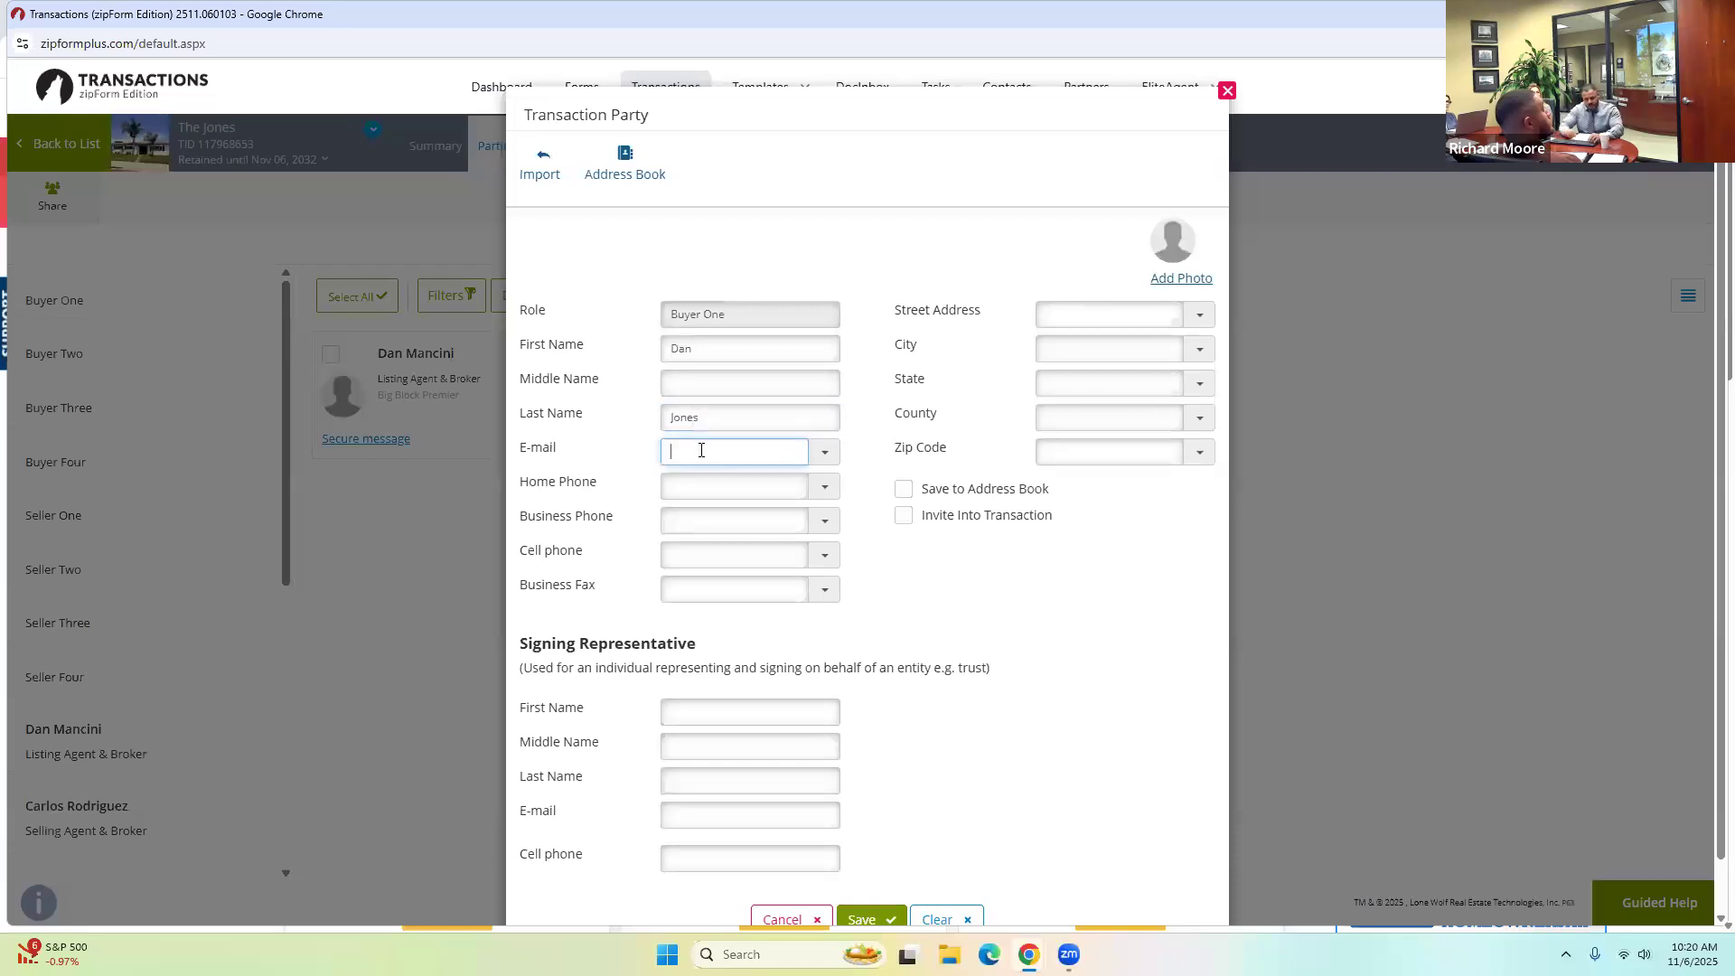
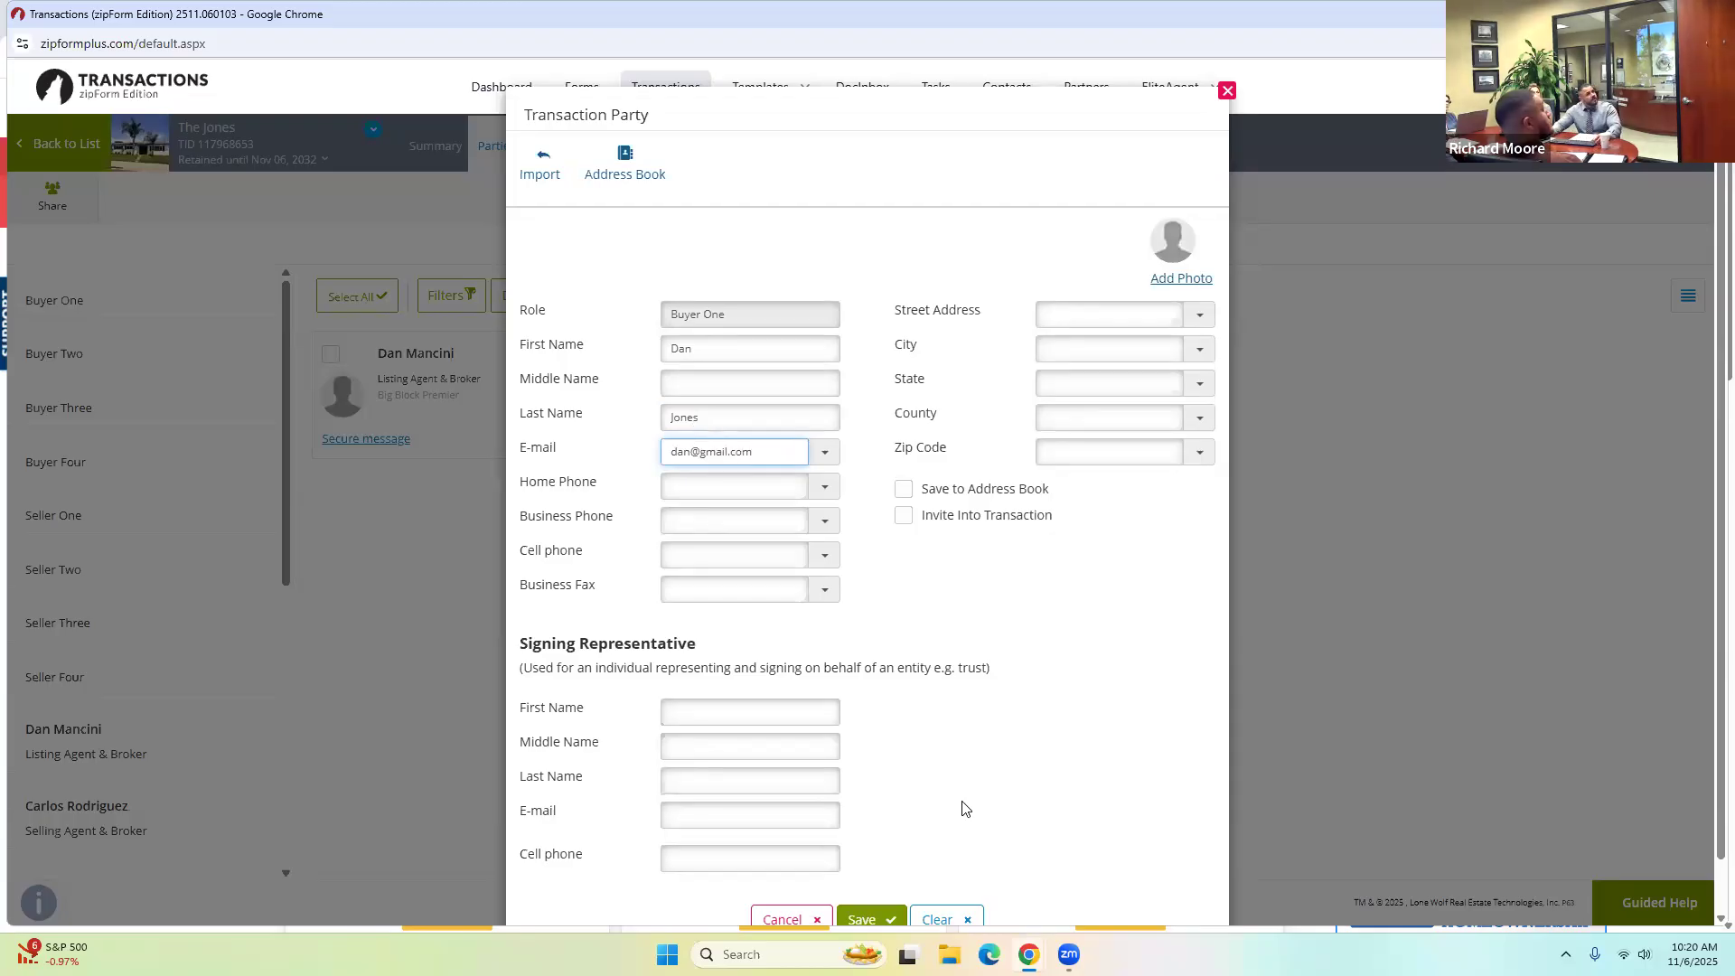
pyautogui.press('Return')
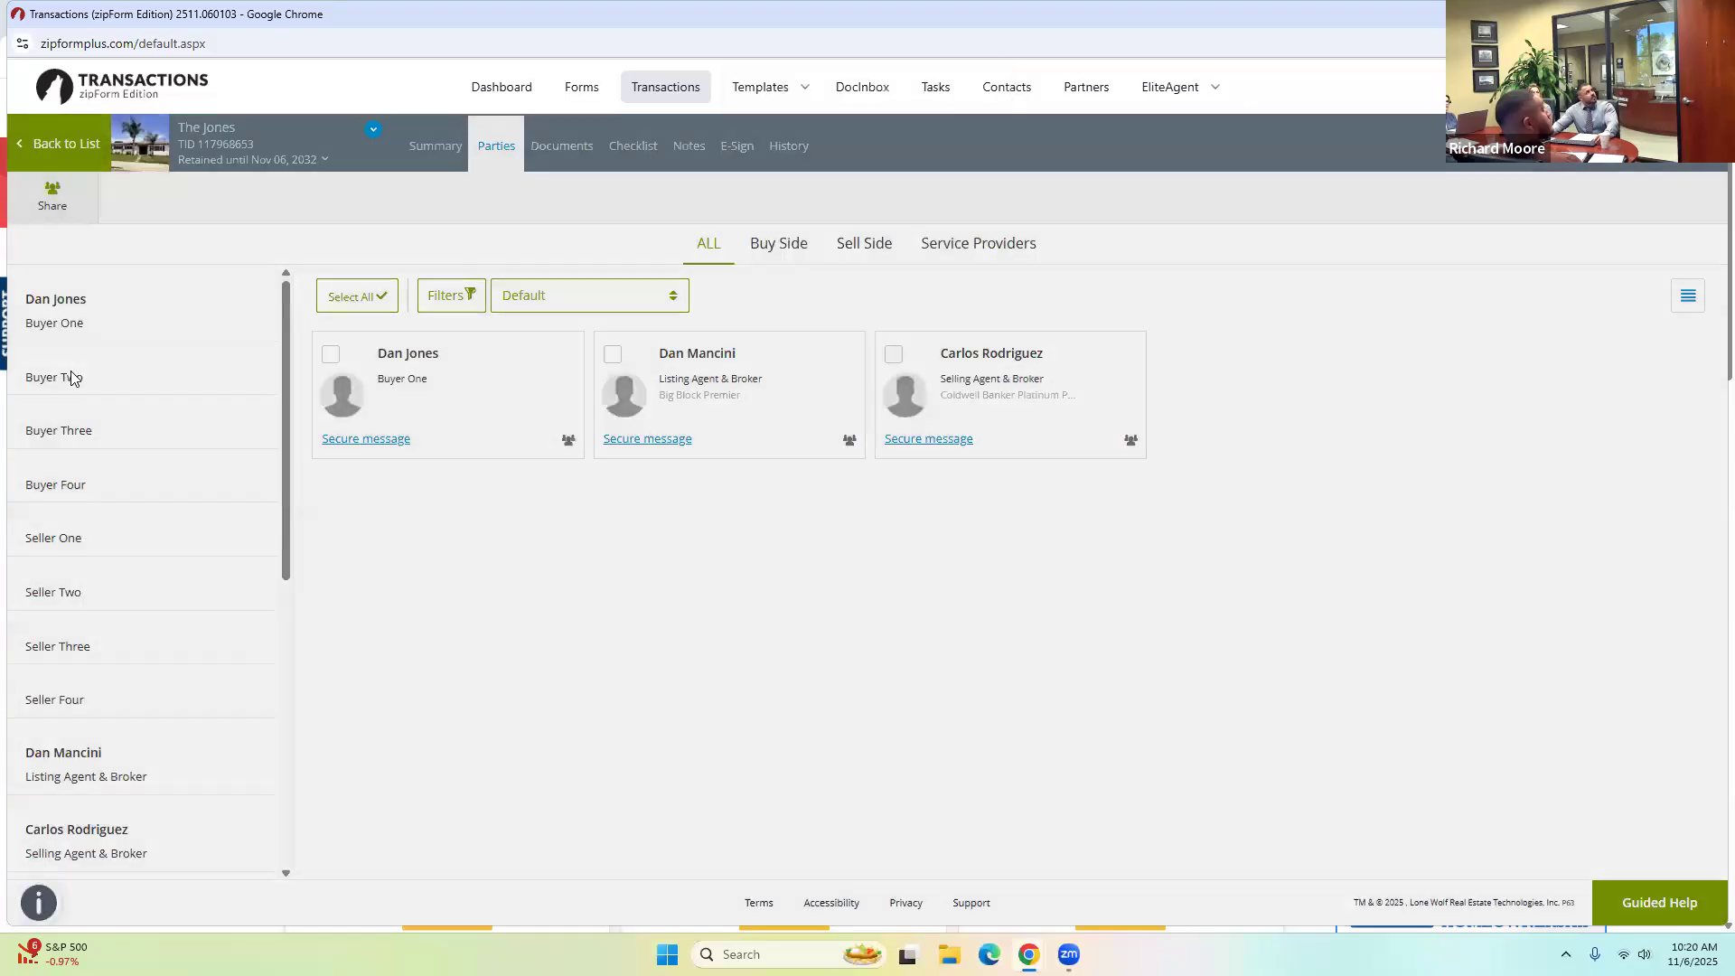
# Add Buyer Two with first name, last name and e-mail address, and save.
pyautogui.click(72, 377)
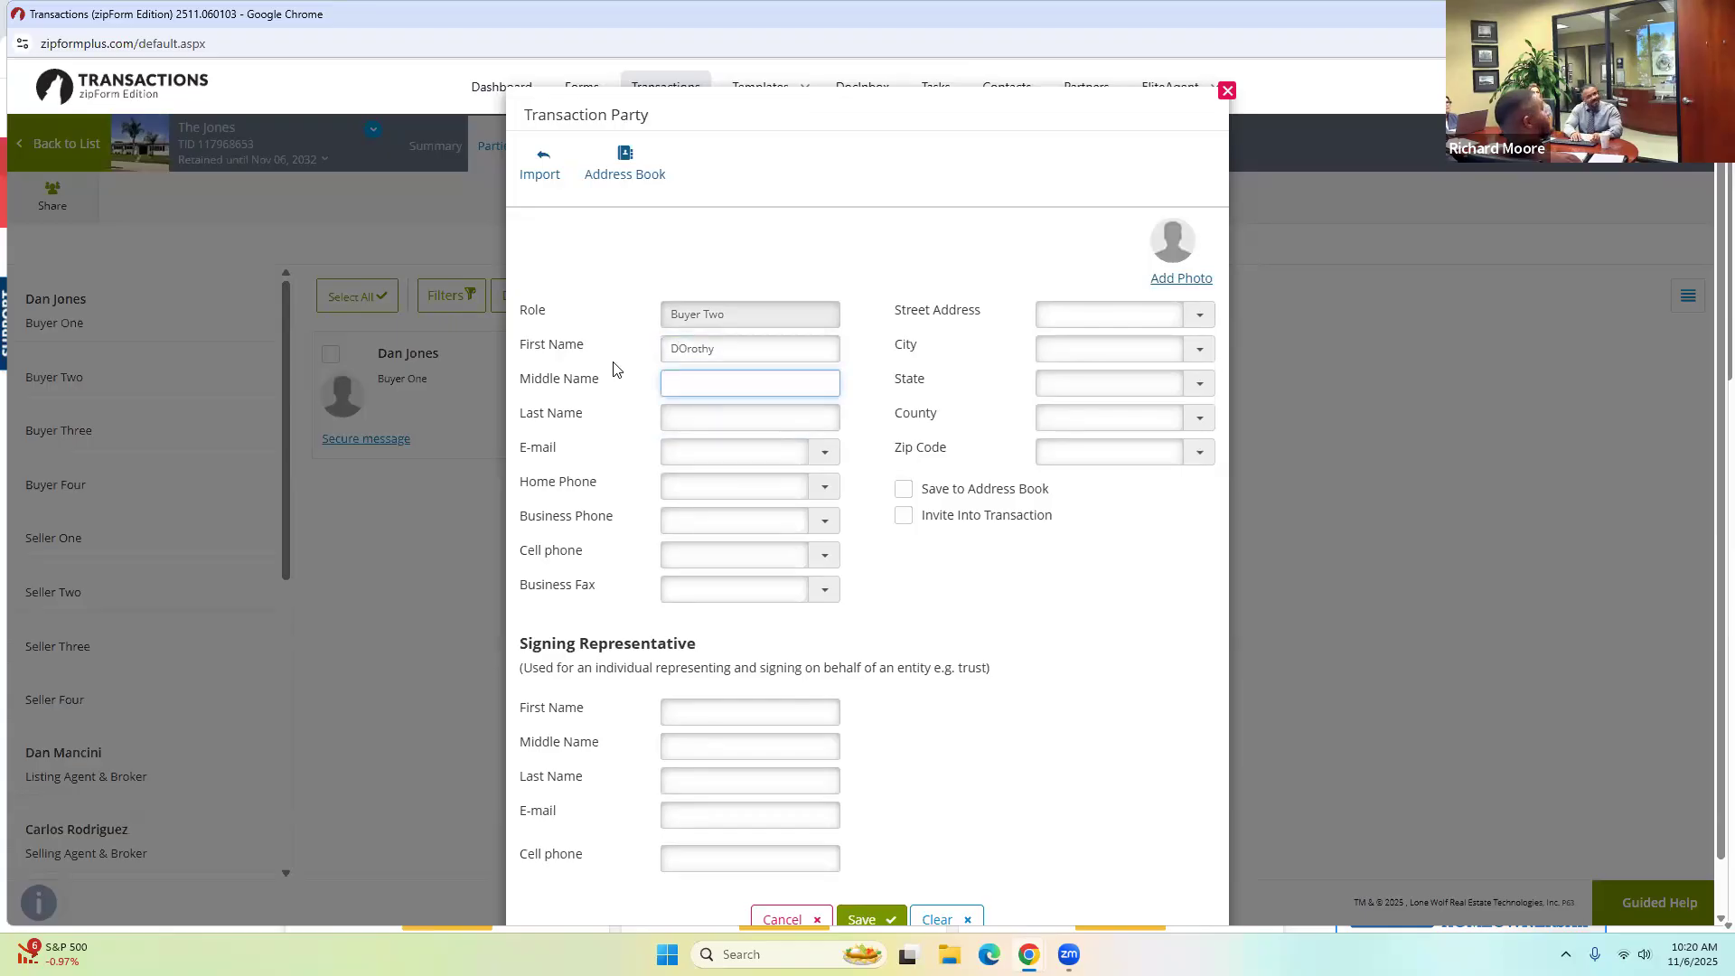
pyautogui.press('Tab')
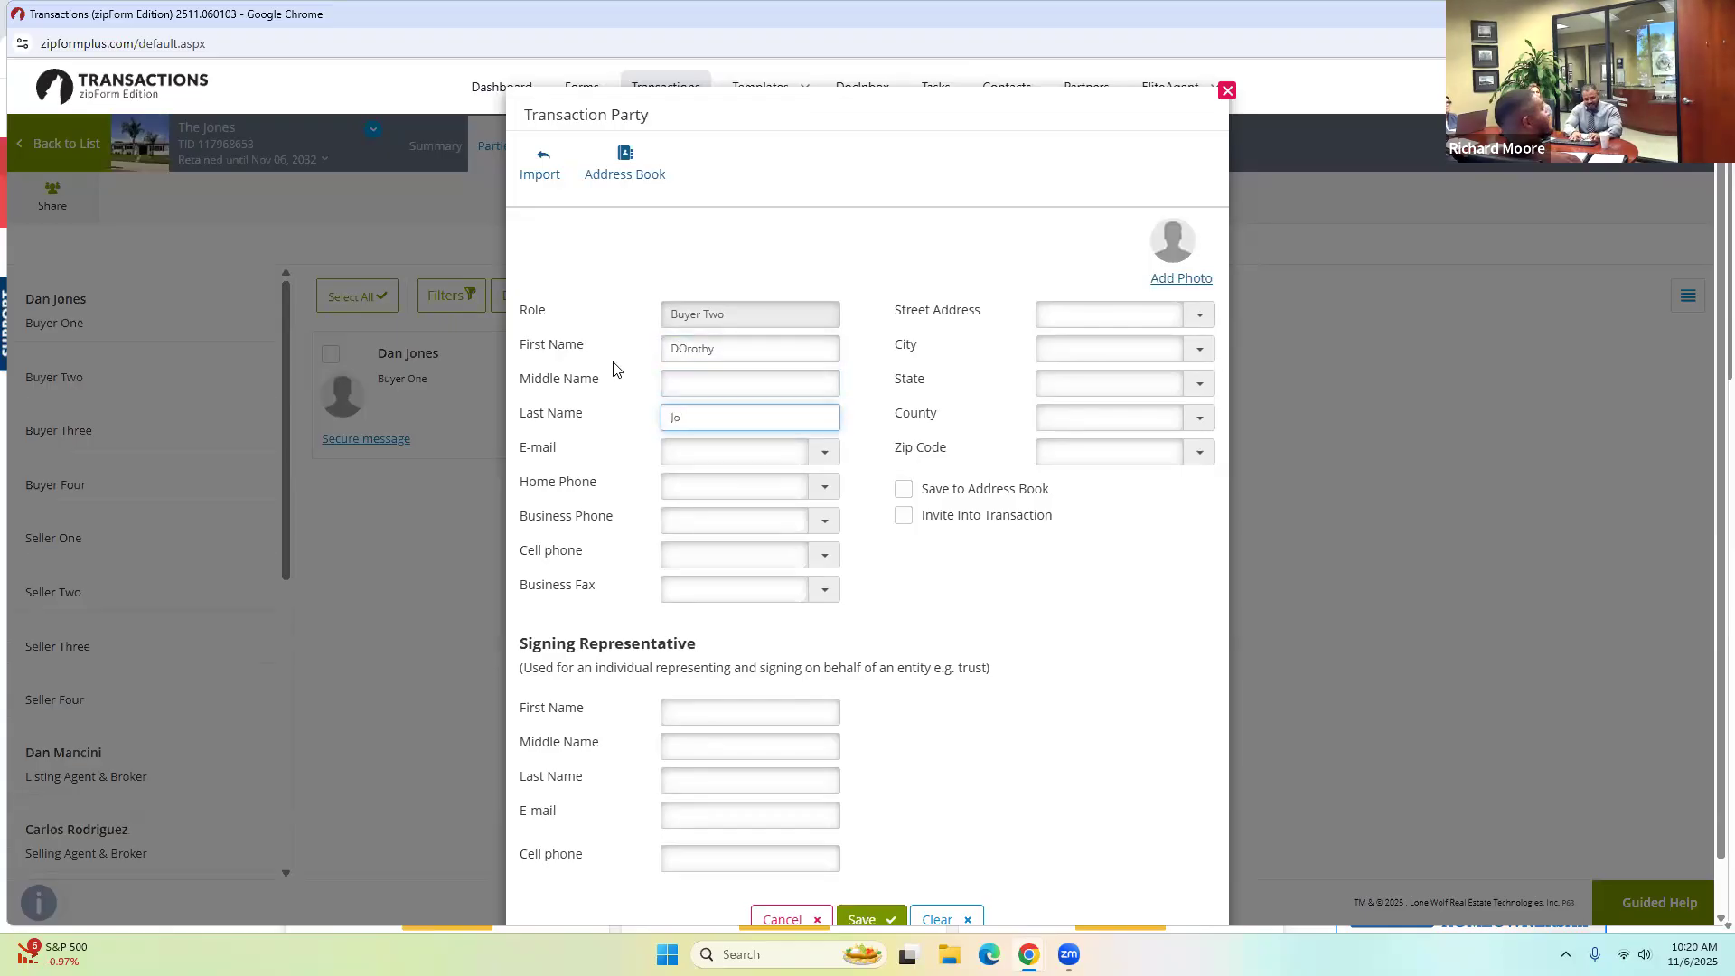
pyautogui.click(690, 455)
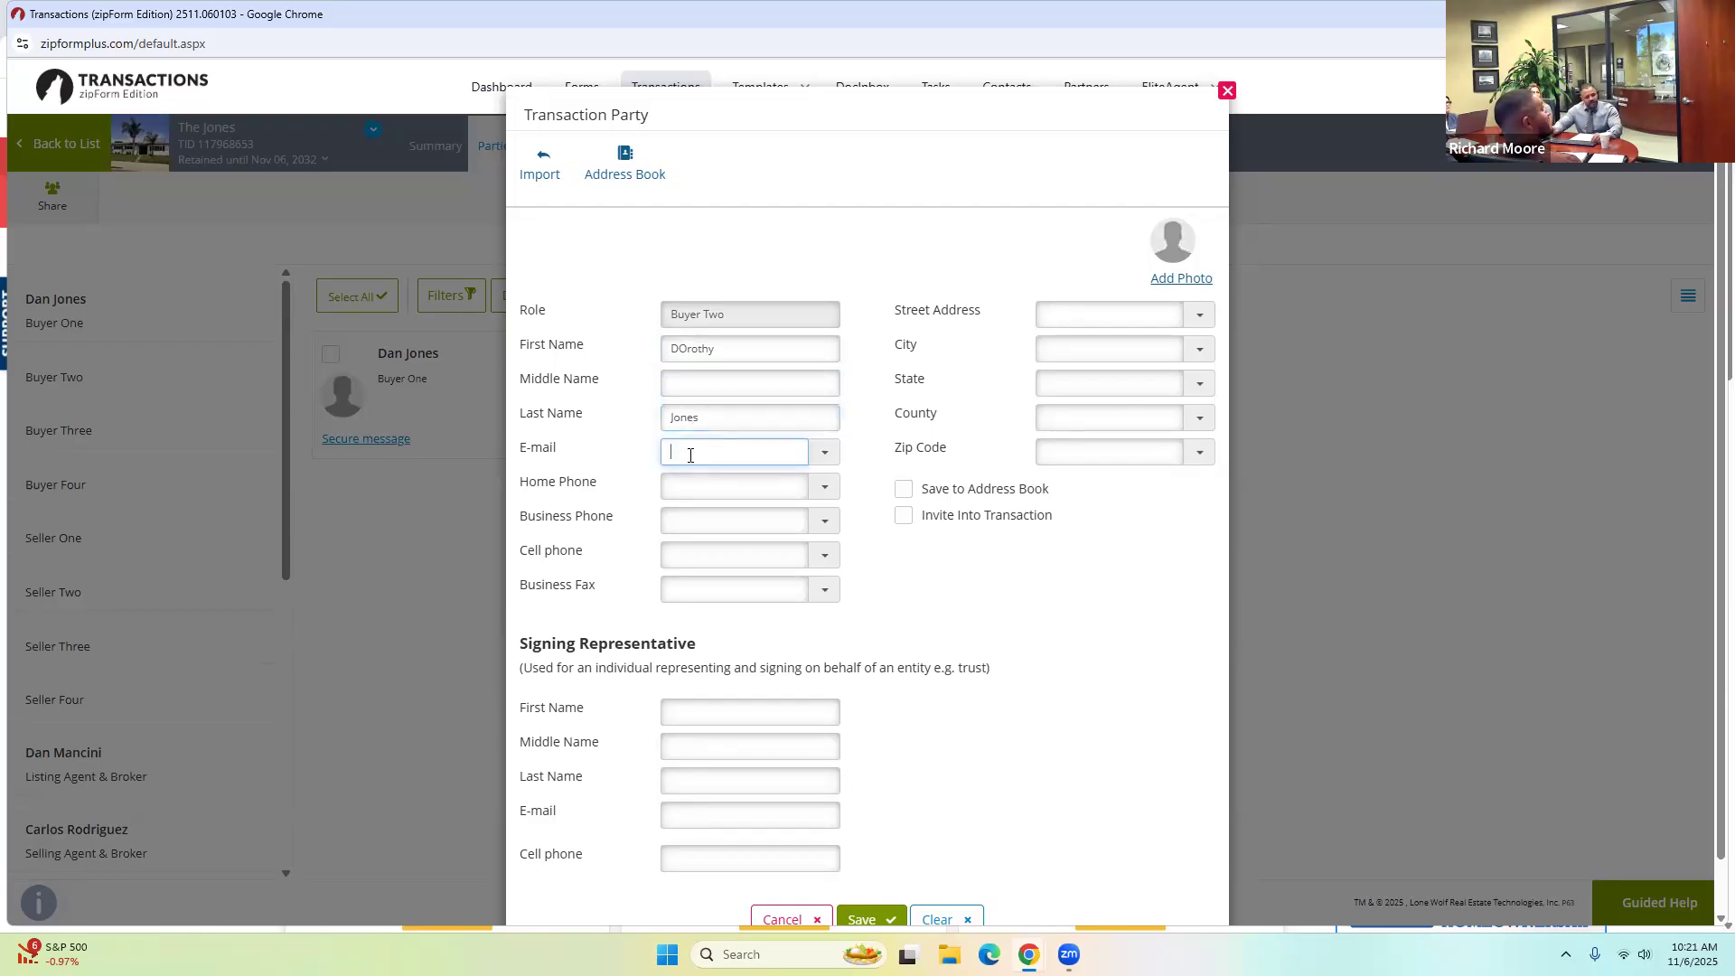
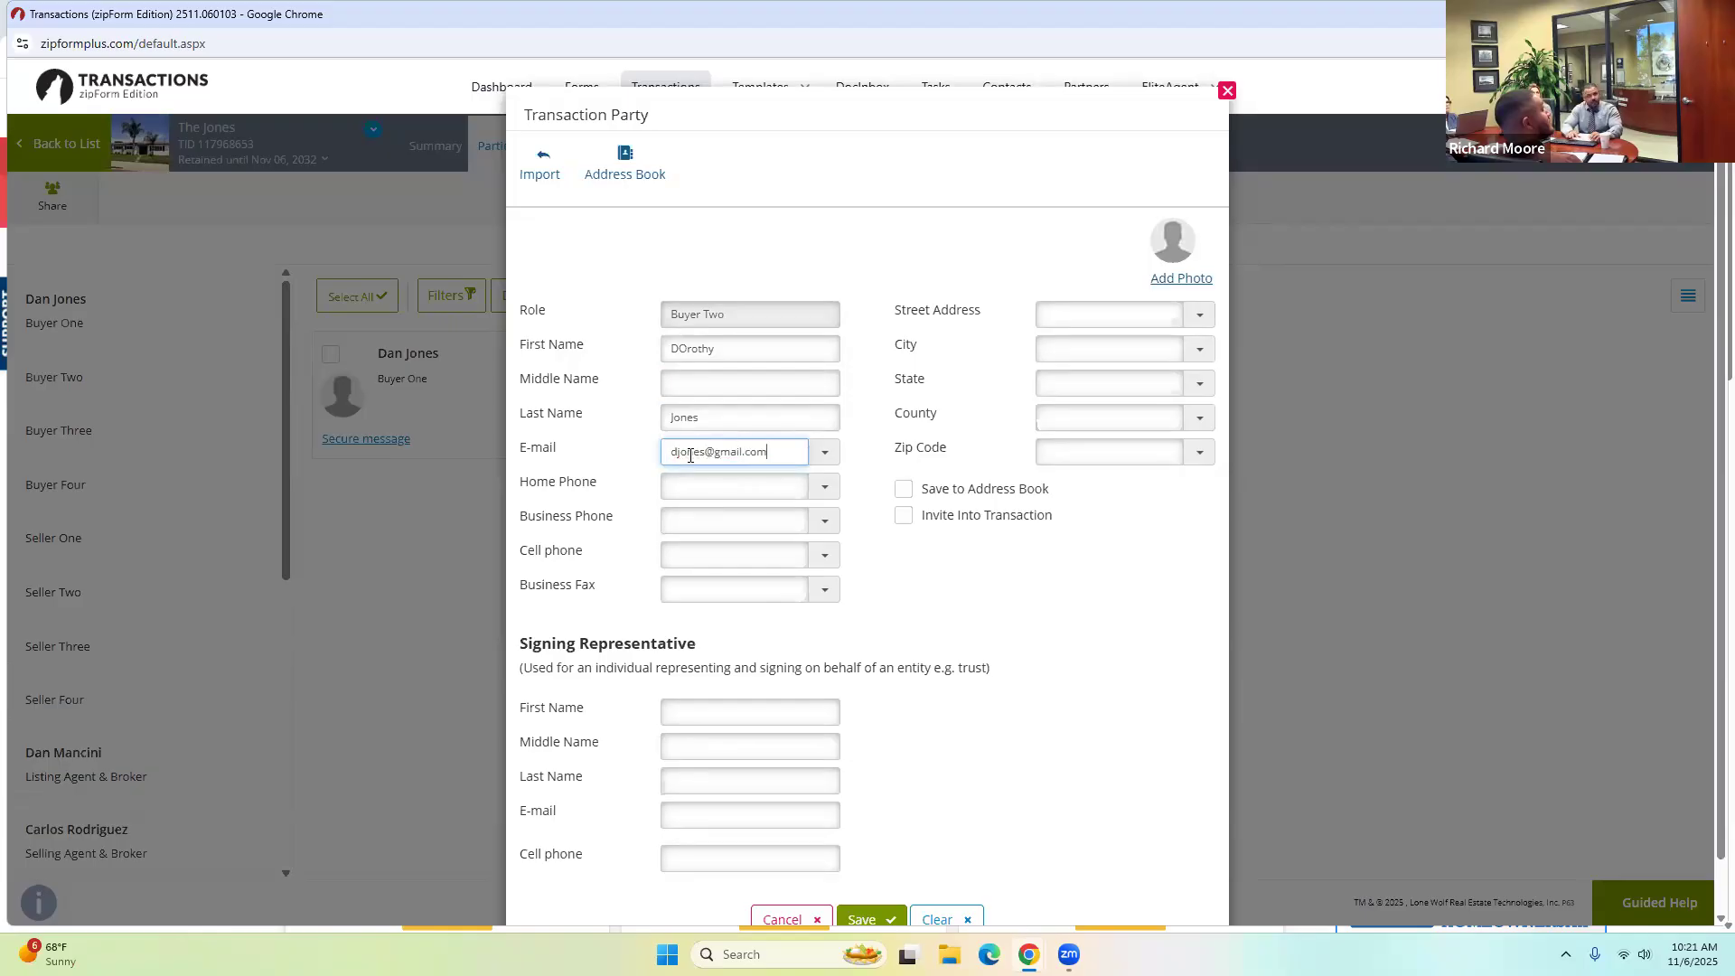
pyautogui.scroll(-1, 911, 647)
pyautogui.click(866, 859)
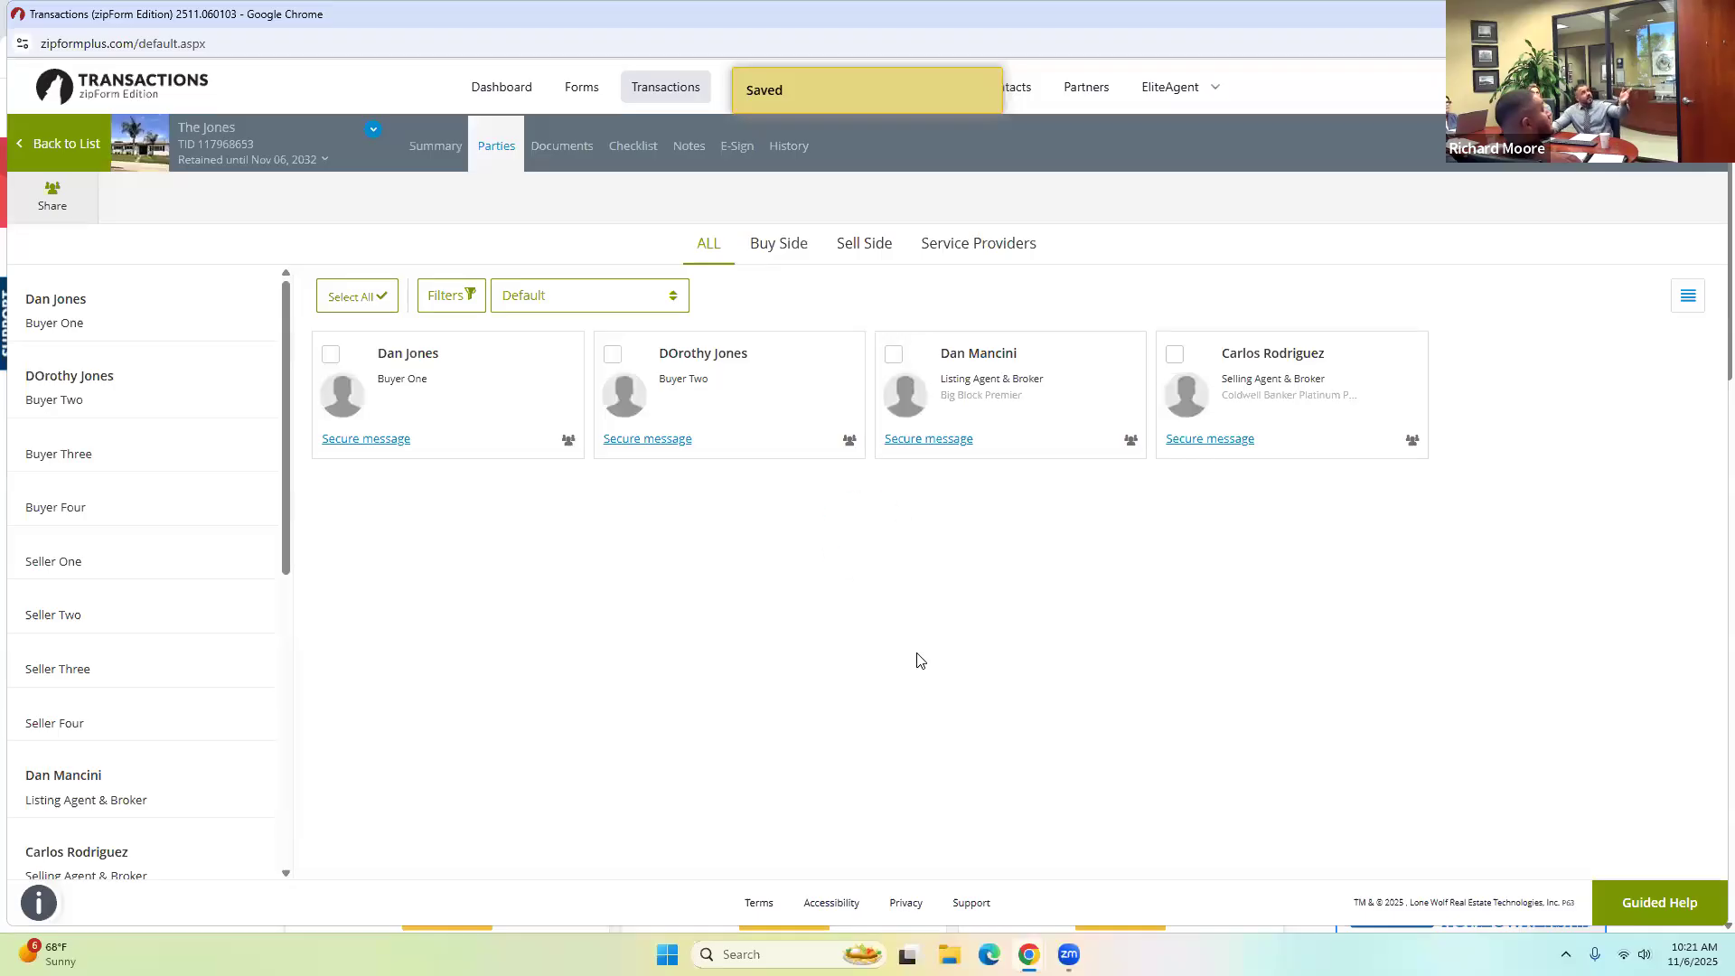
pyautogui.click(568, 159)
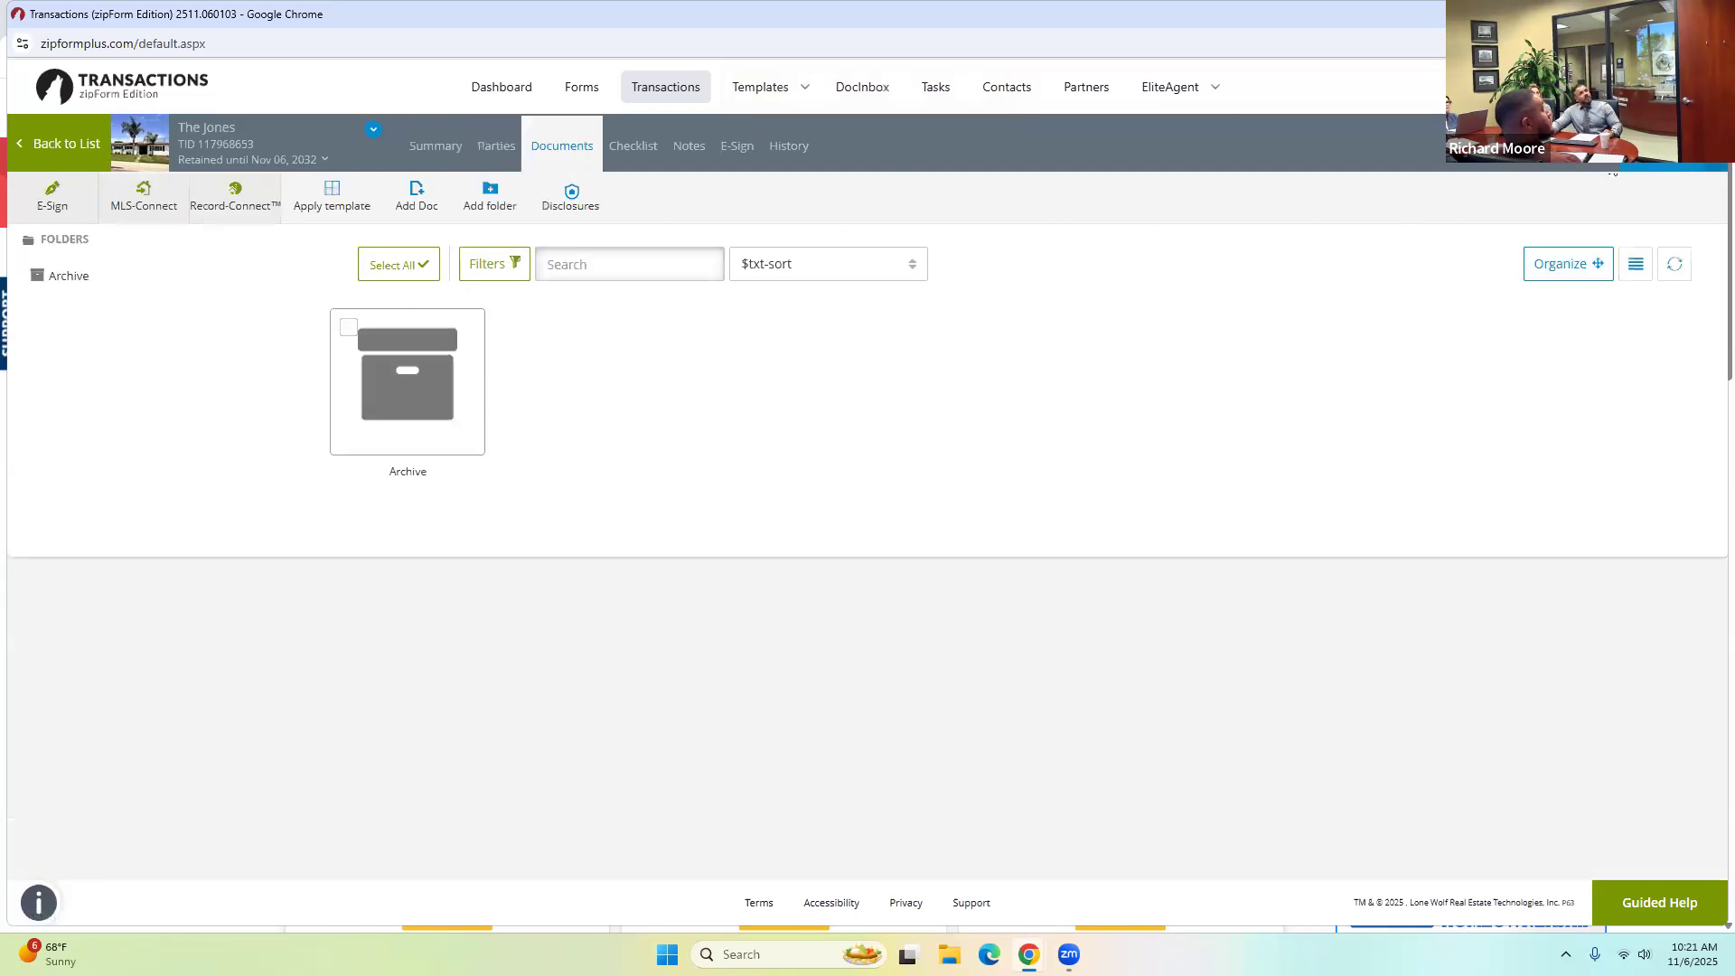
# Add the Buyer Representation and Broker Compensation Agreement and California Residential Purchase Agreement - 6/25 forms.
pyautogui.click(1674, 144)
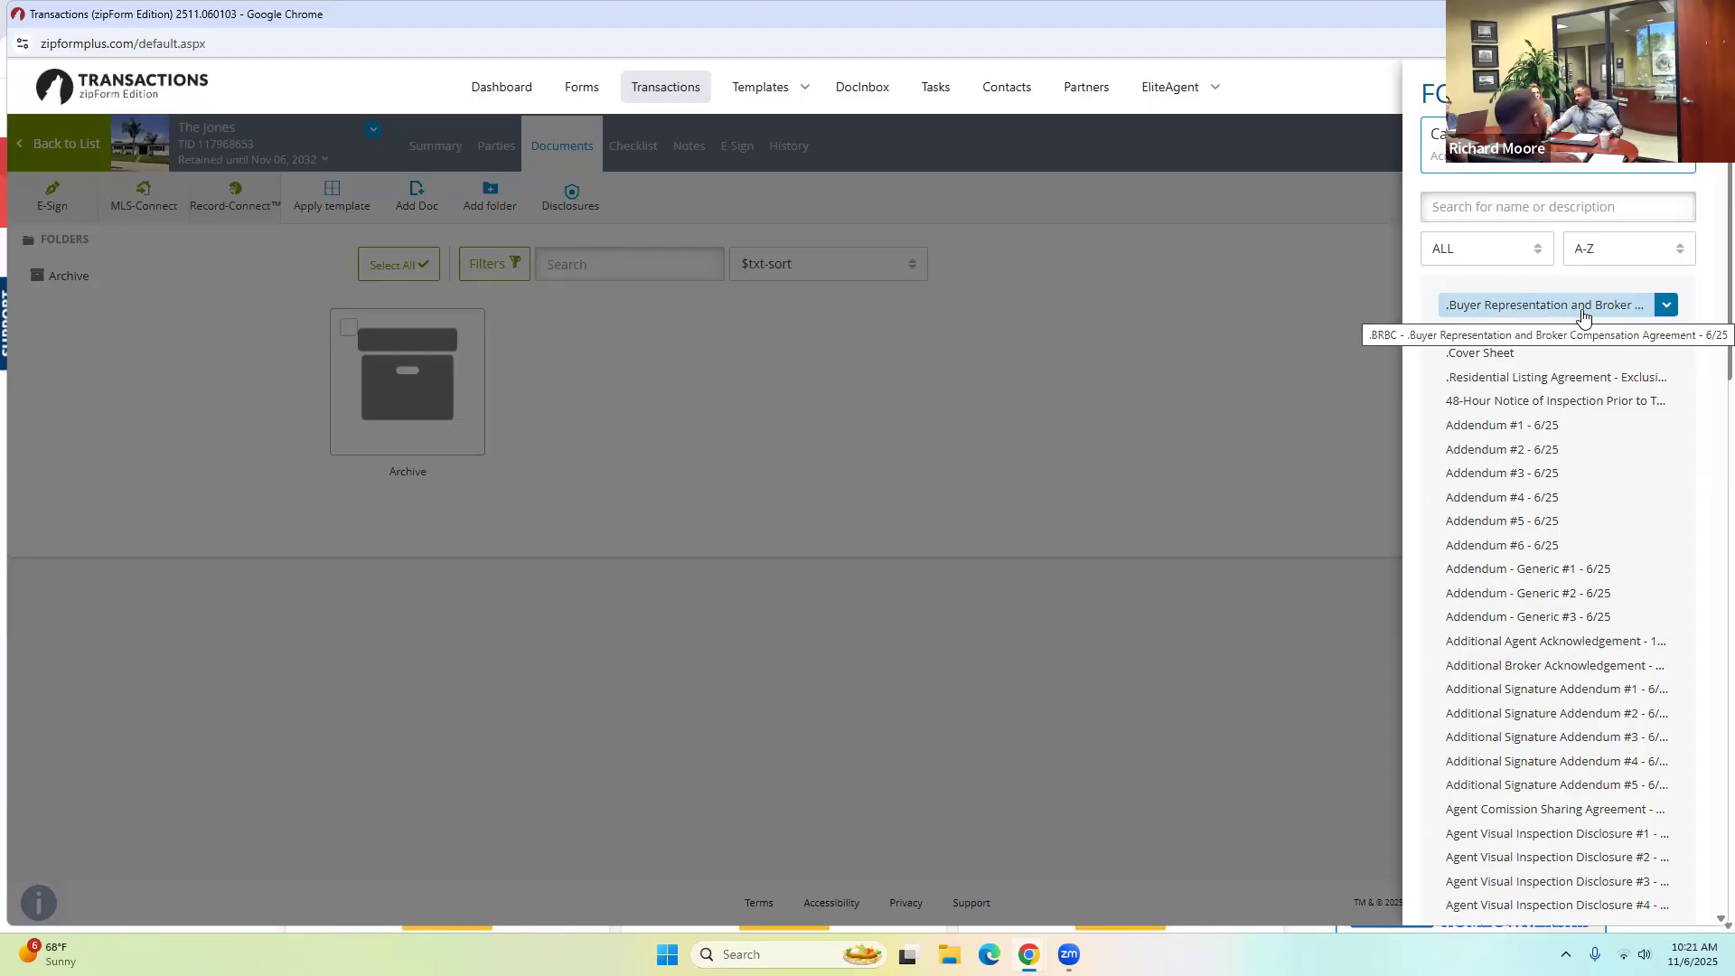
pyautogui.click(1580, 312)
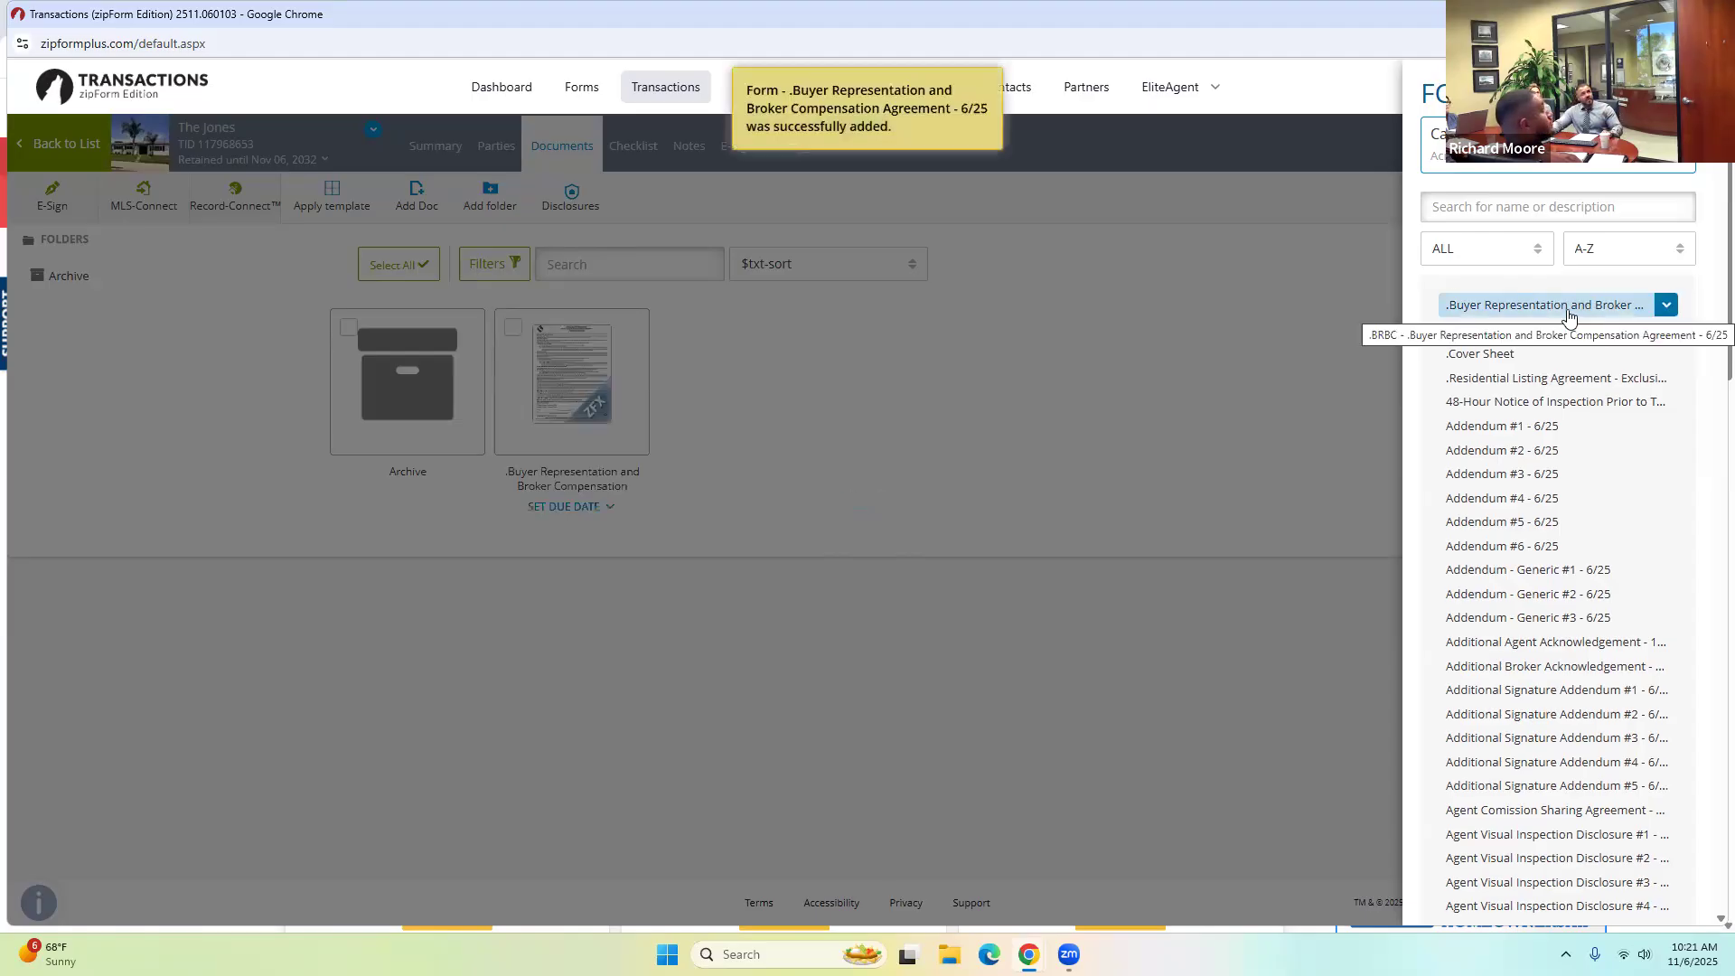
pyautogui.click(1537, 330)
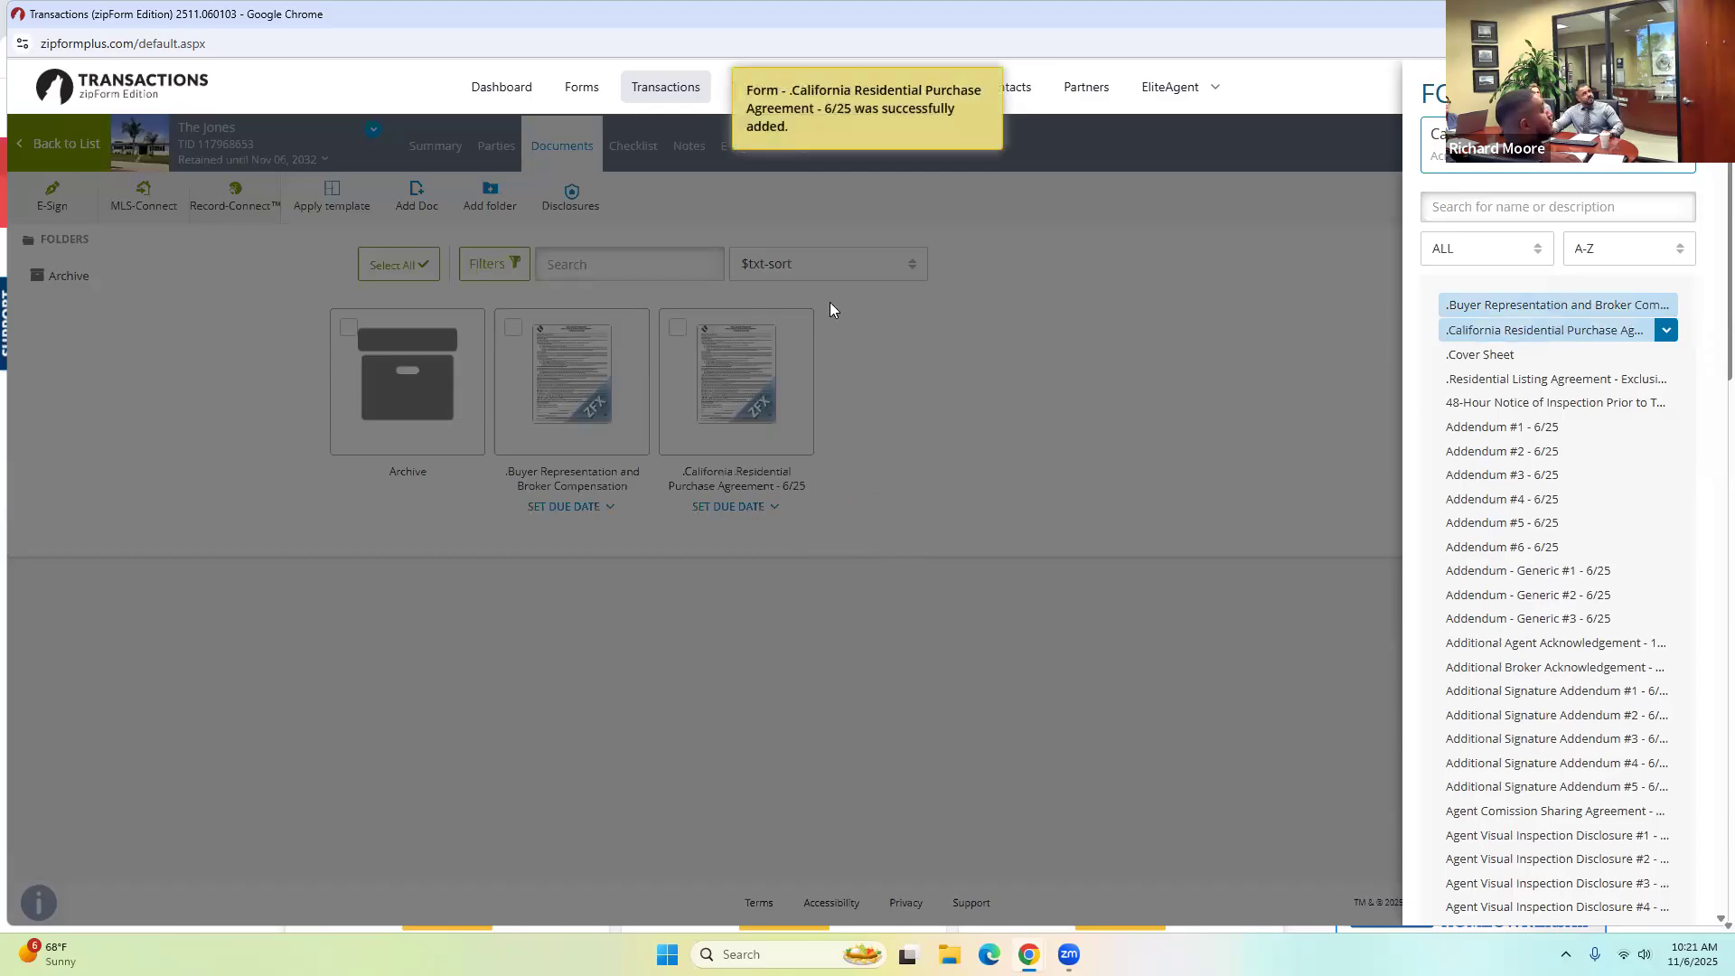
pyautogui.click(915, 384)
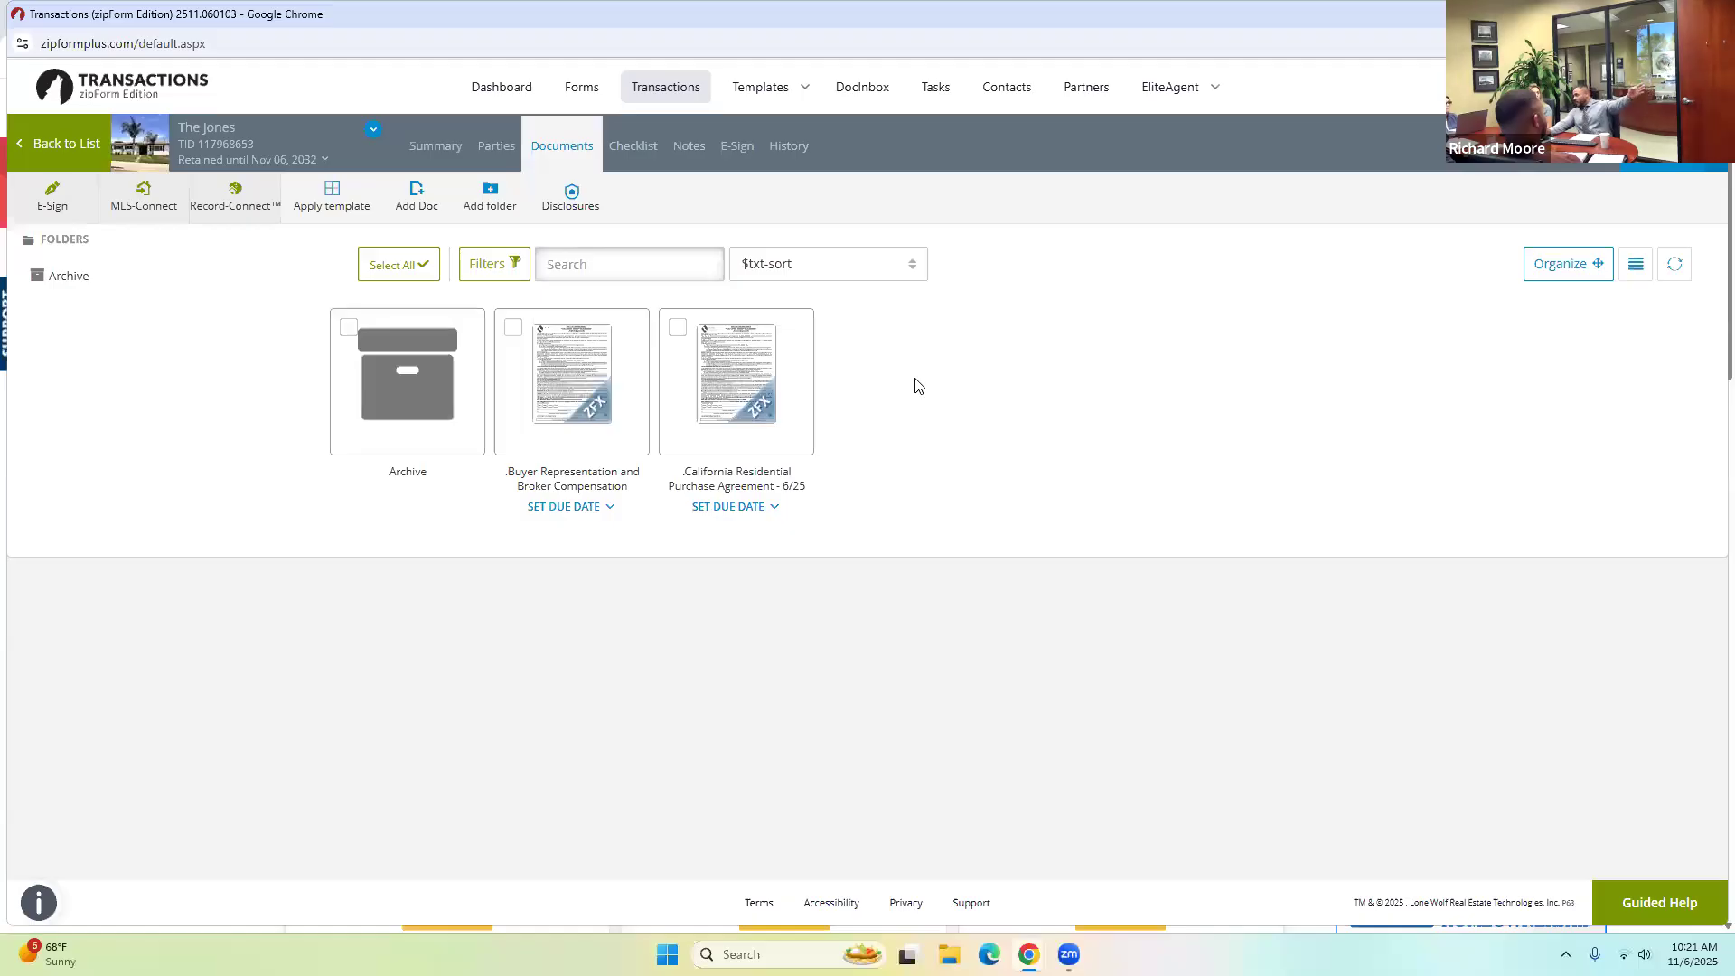
pyautogui.moveTo(578, 384)
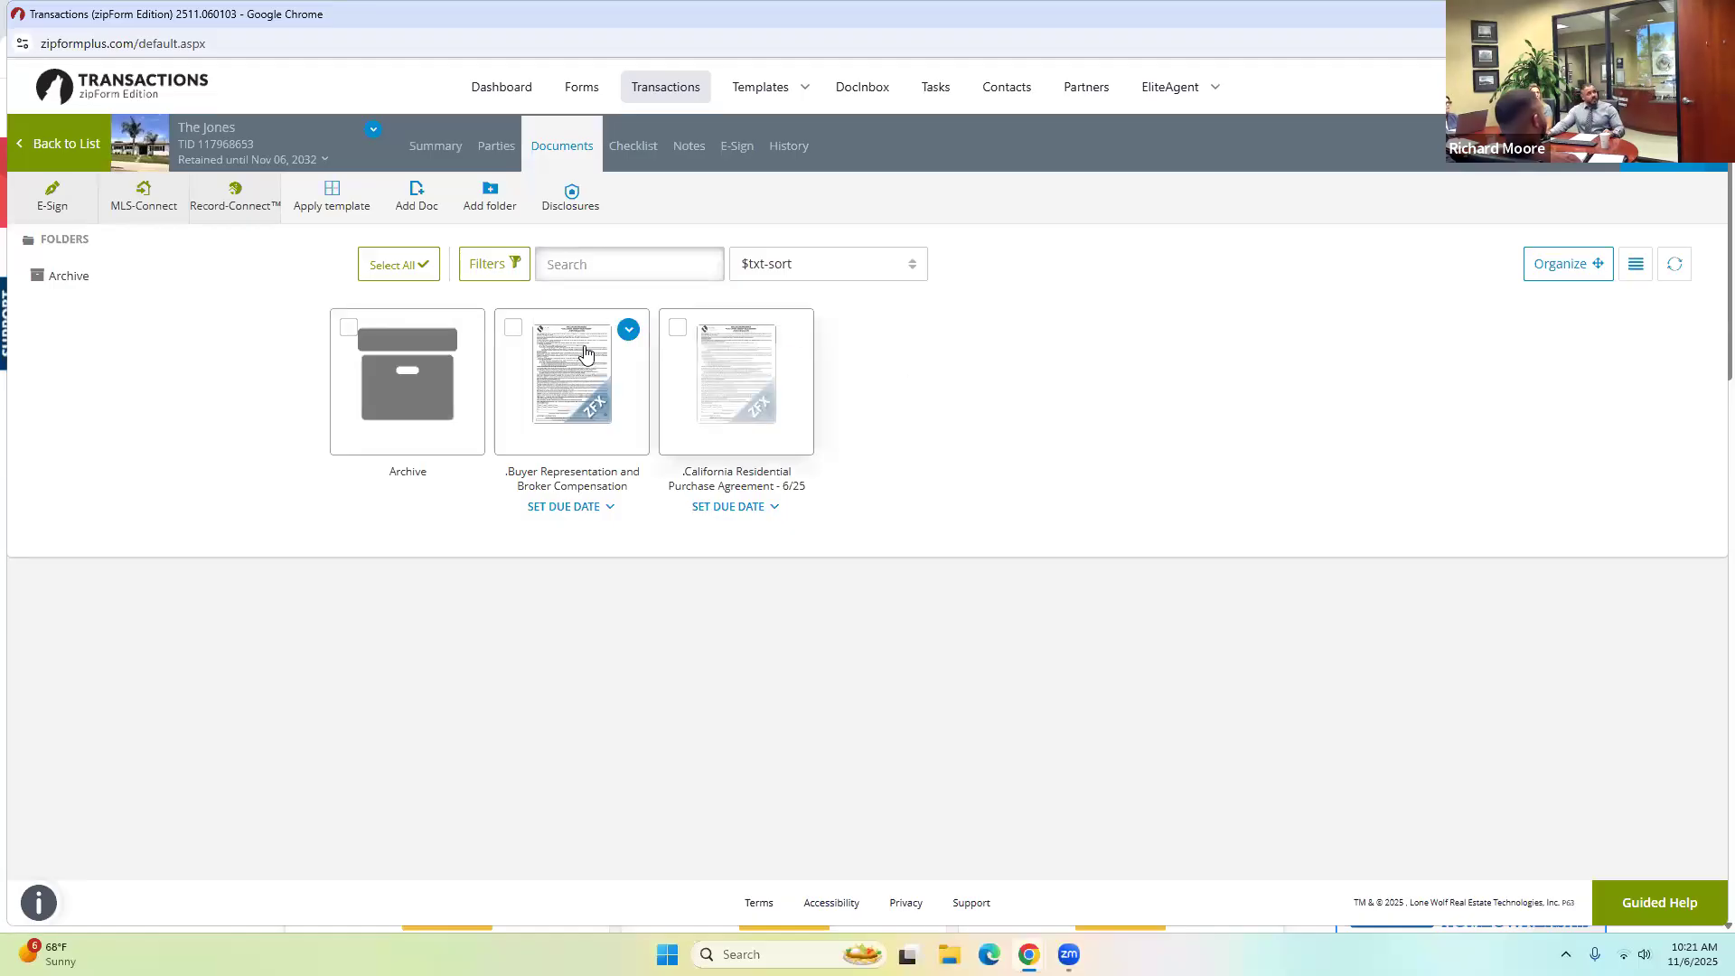
pyautogui.click(552, 406)
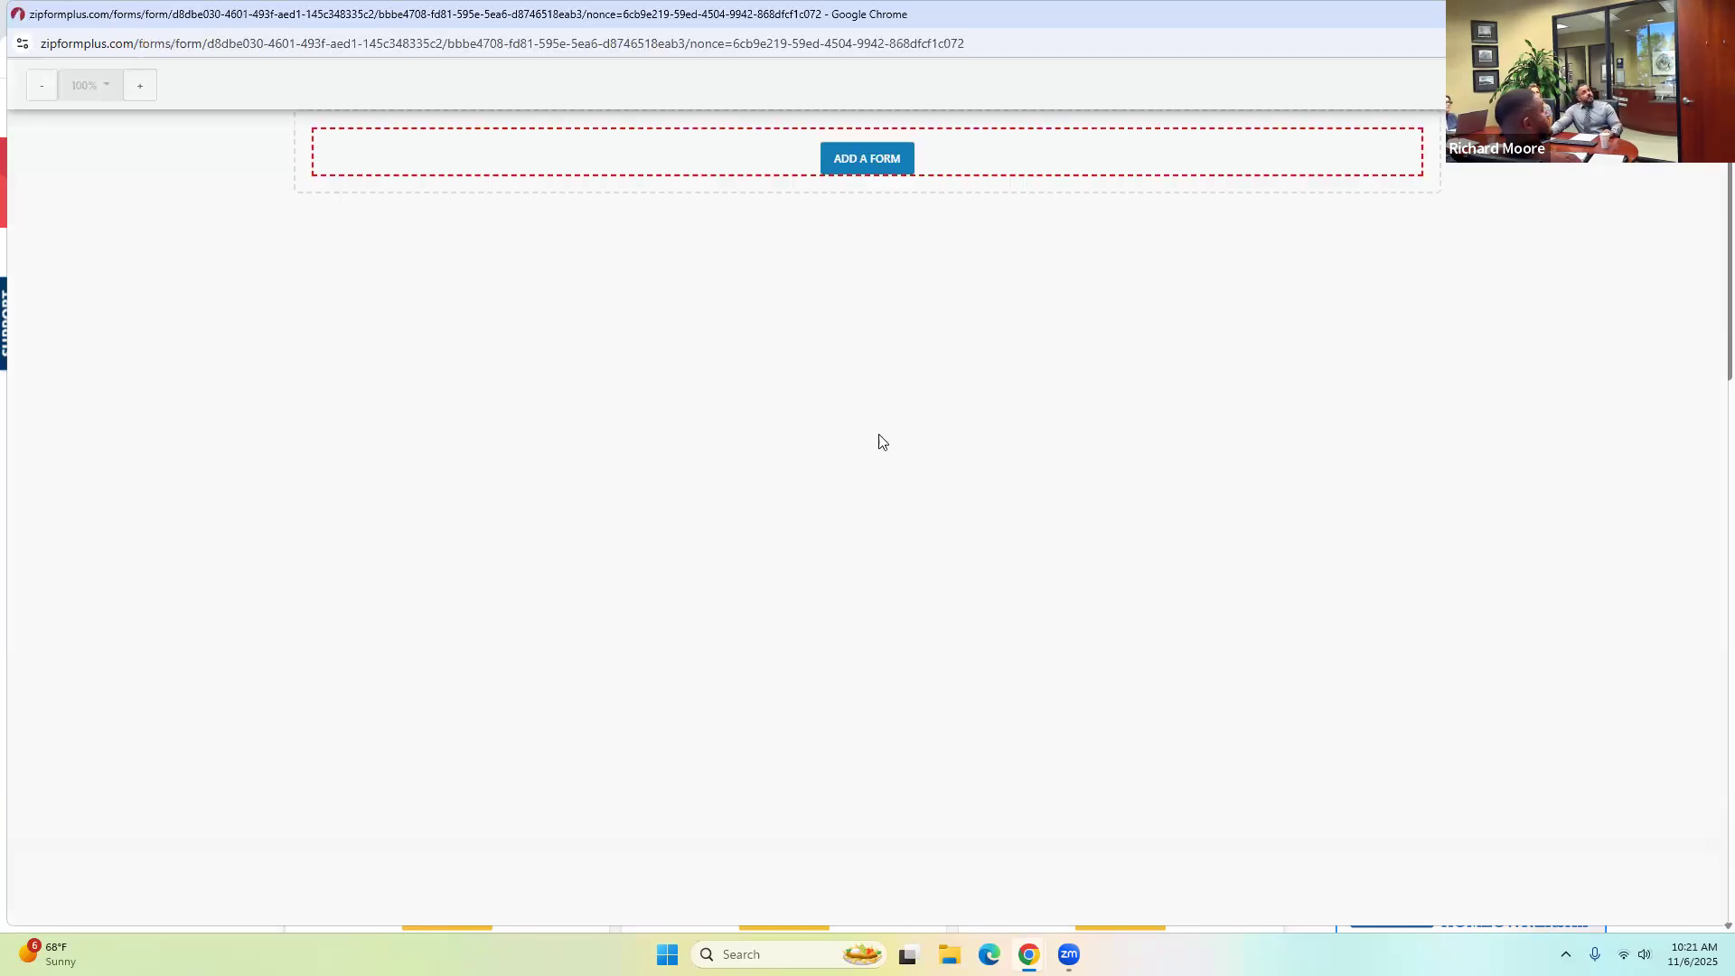
# Mark both clients as Buyers on the buyer agreement.
pyautogui.scroll(-12, 664, 488)
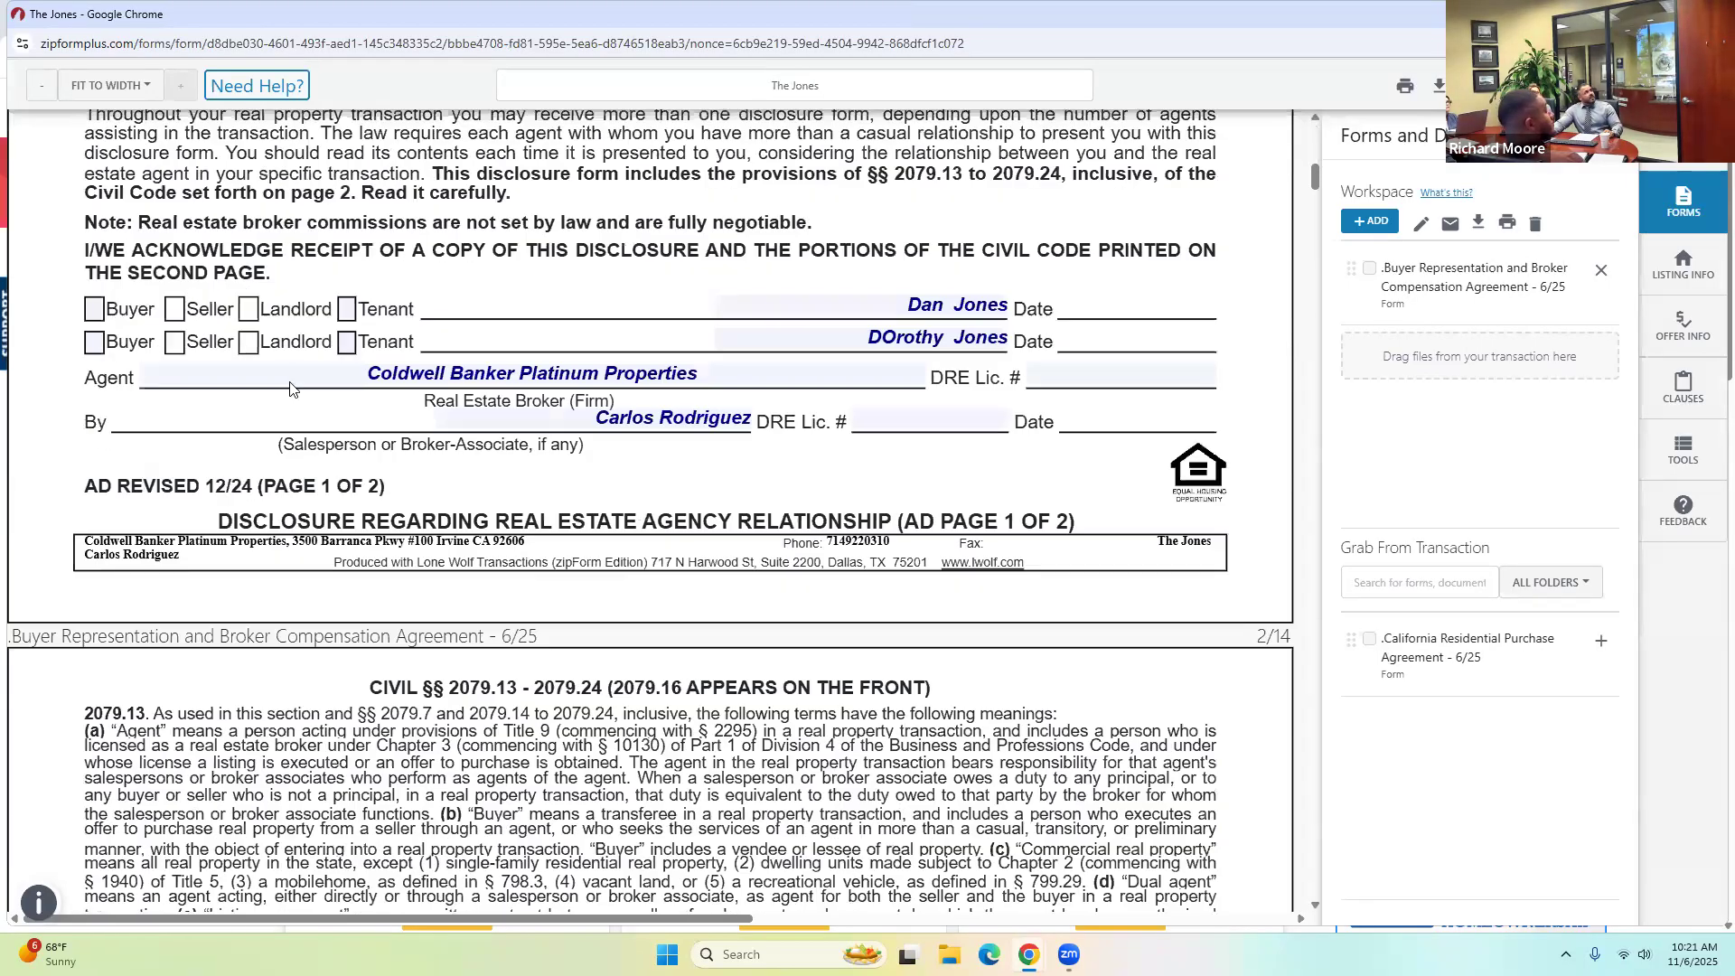
pyautogui.click(94, 309)
pyautogui.click(94, 343)
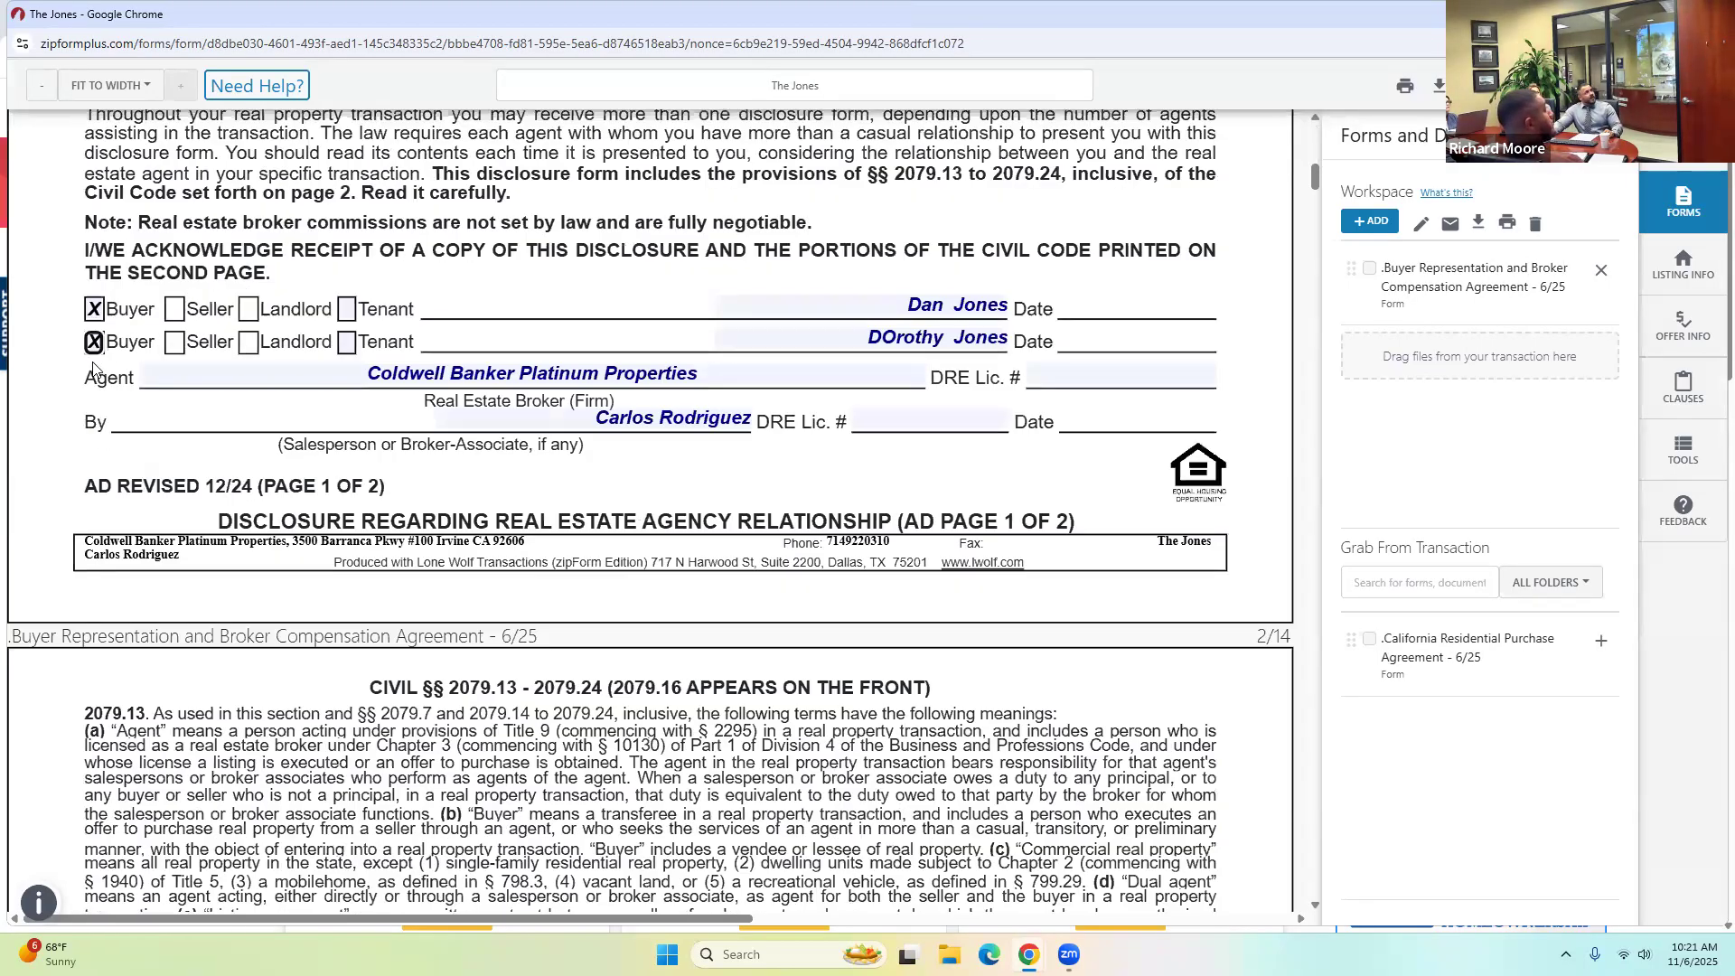
pyautogui.scroll(-10, 836, 394)
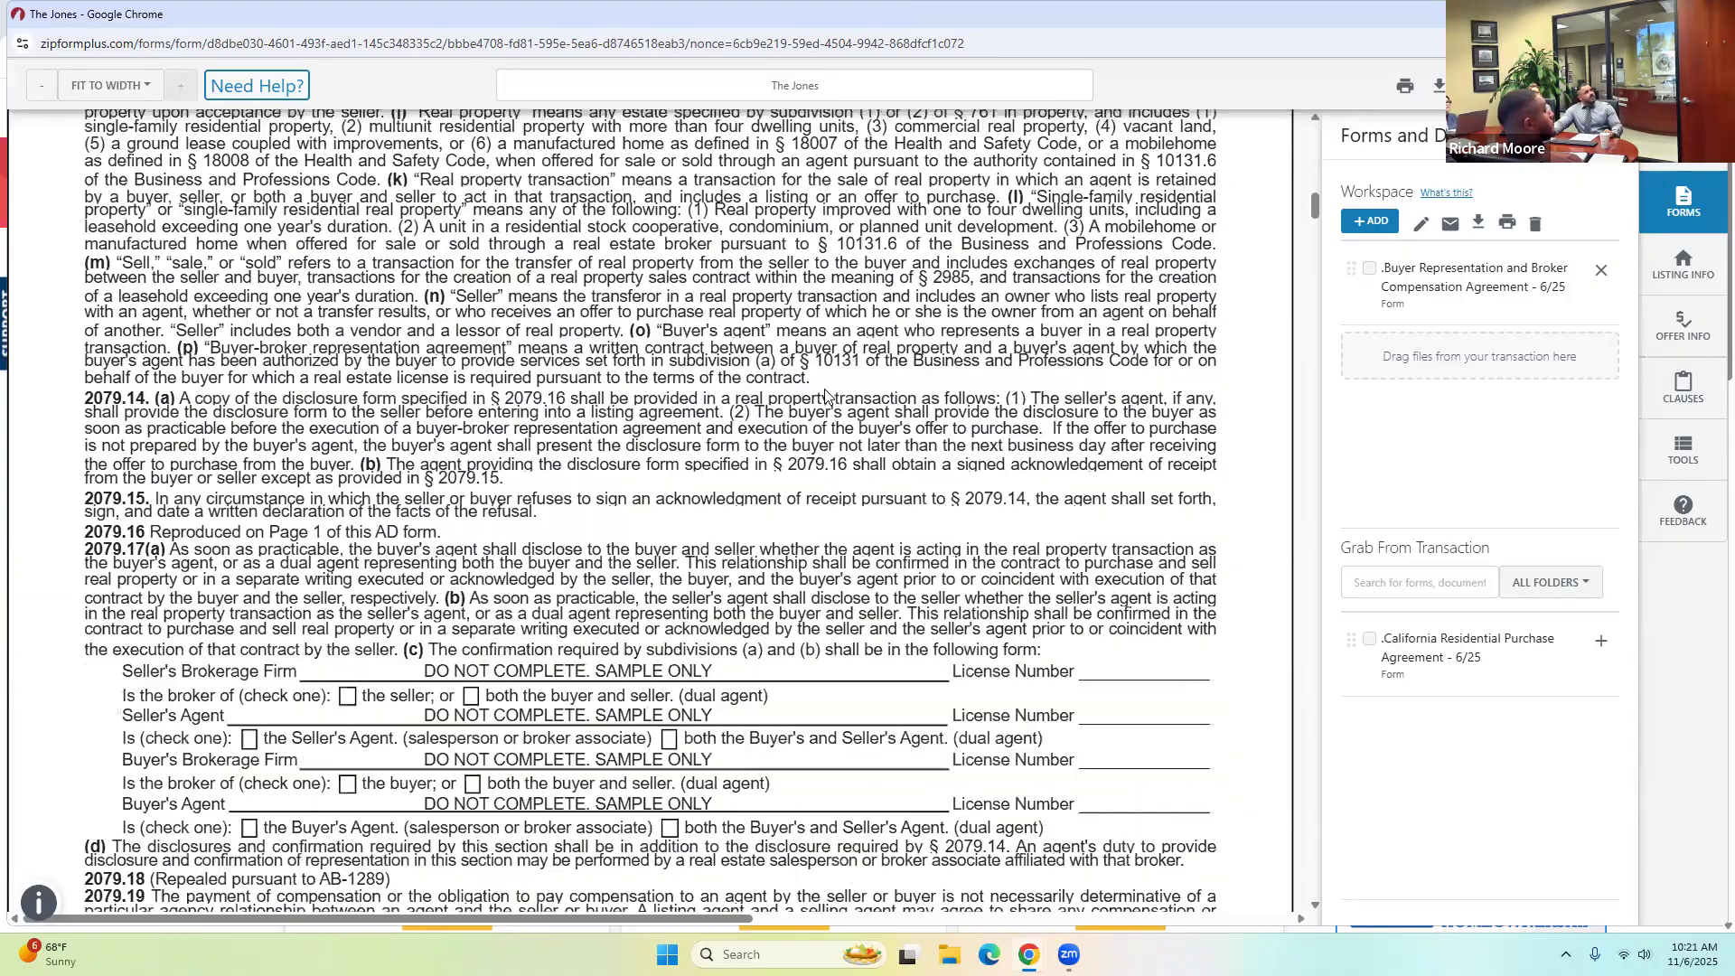
pyautogui.scroll(6, 883, 362)
pyautogui.scroll(4, 883, 362)
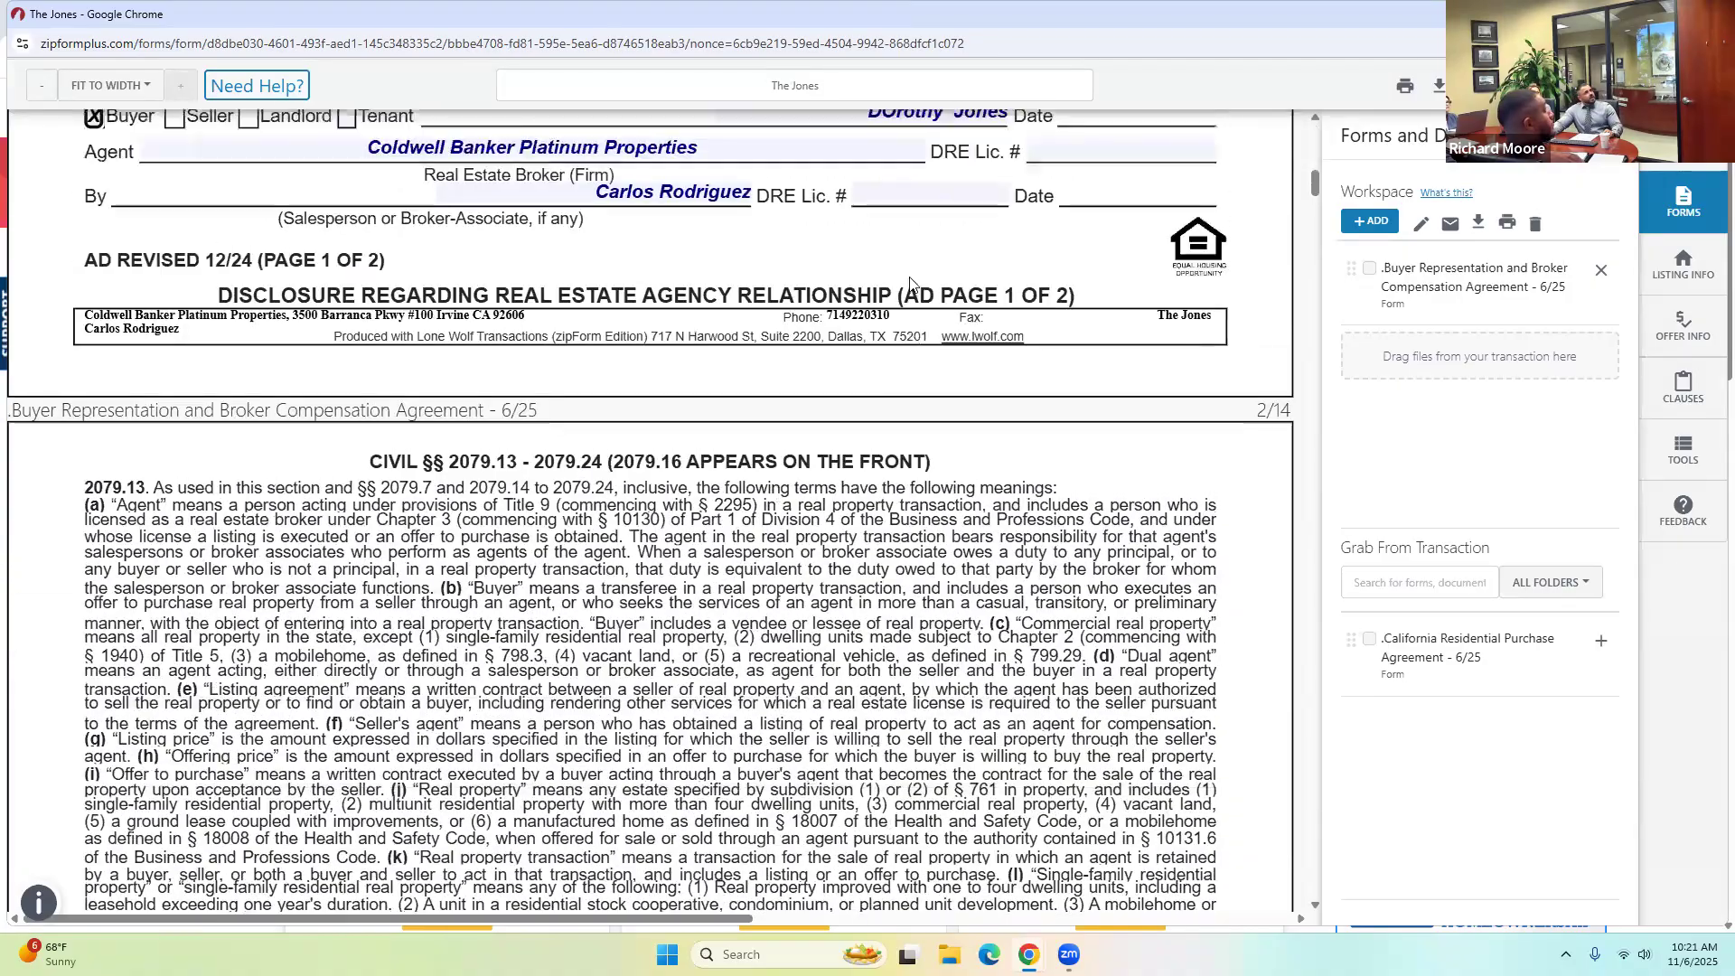
# Fill in the salesperson's and broker's DRE Lic. # from the saved values.
pyautogui.click(969, 415)
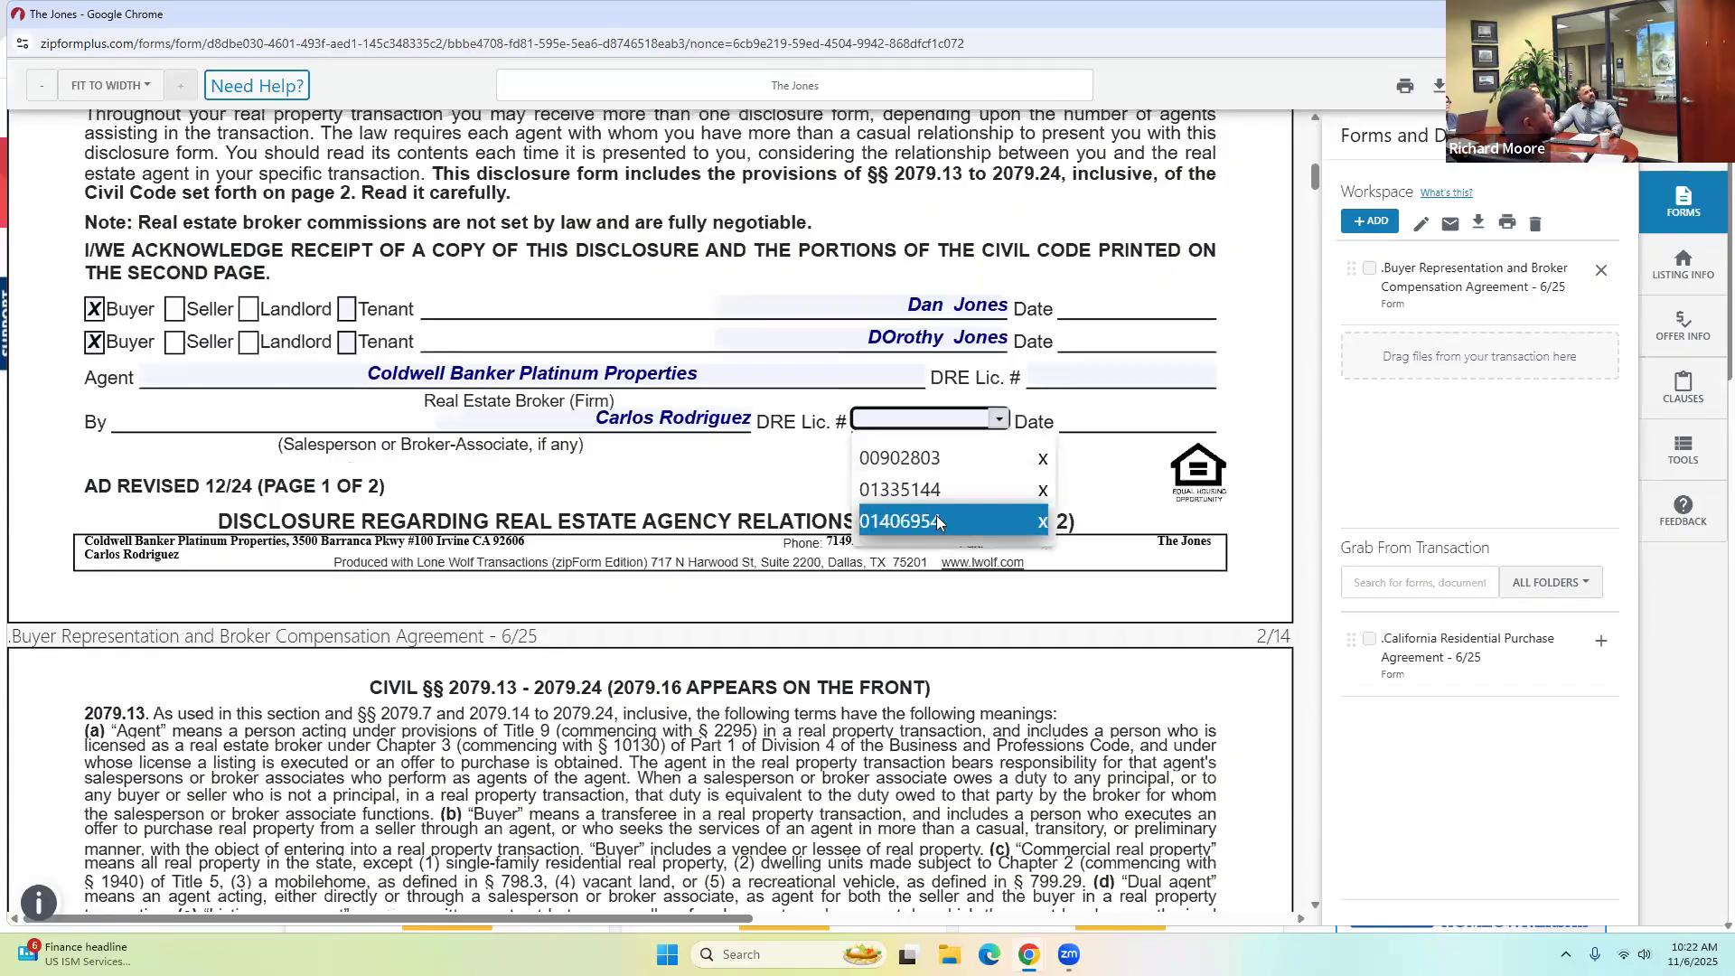
pyautogui.click(942, 523)
pyautogui.click(1142, 374)
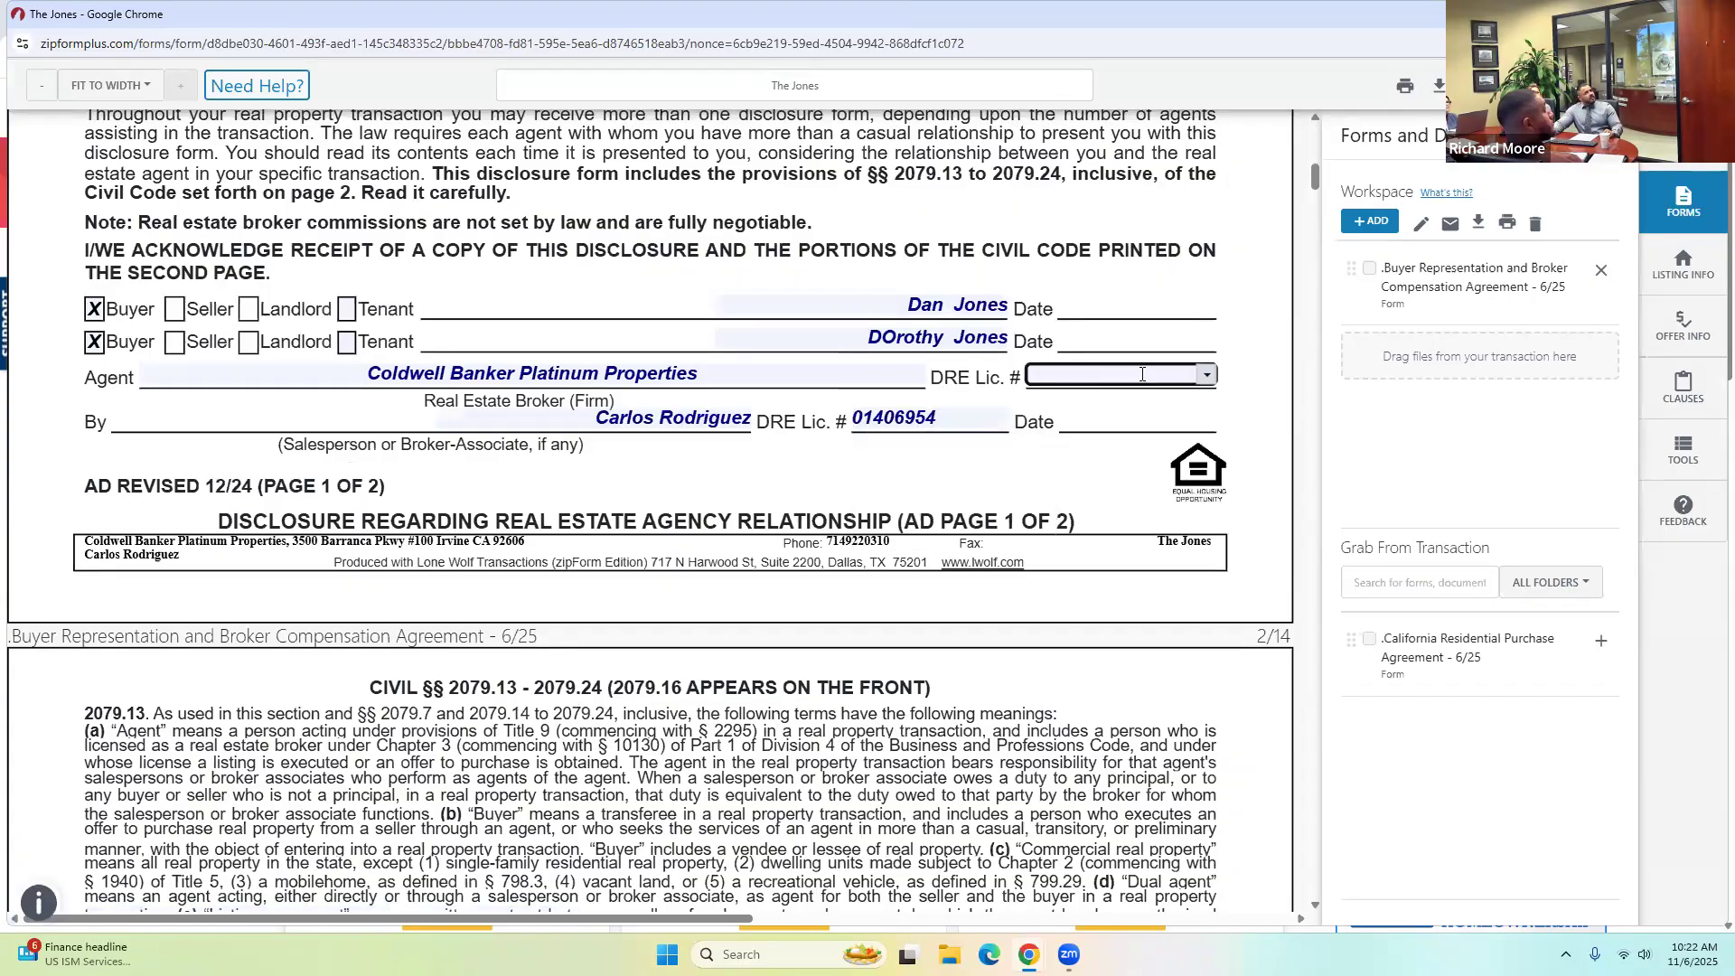
pyautogui.click(1206, 374)
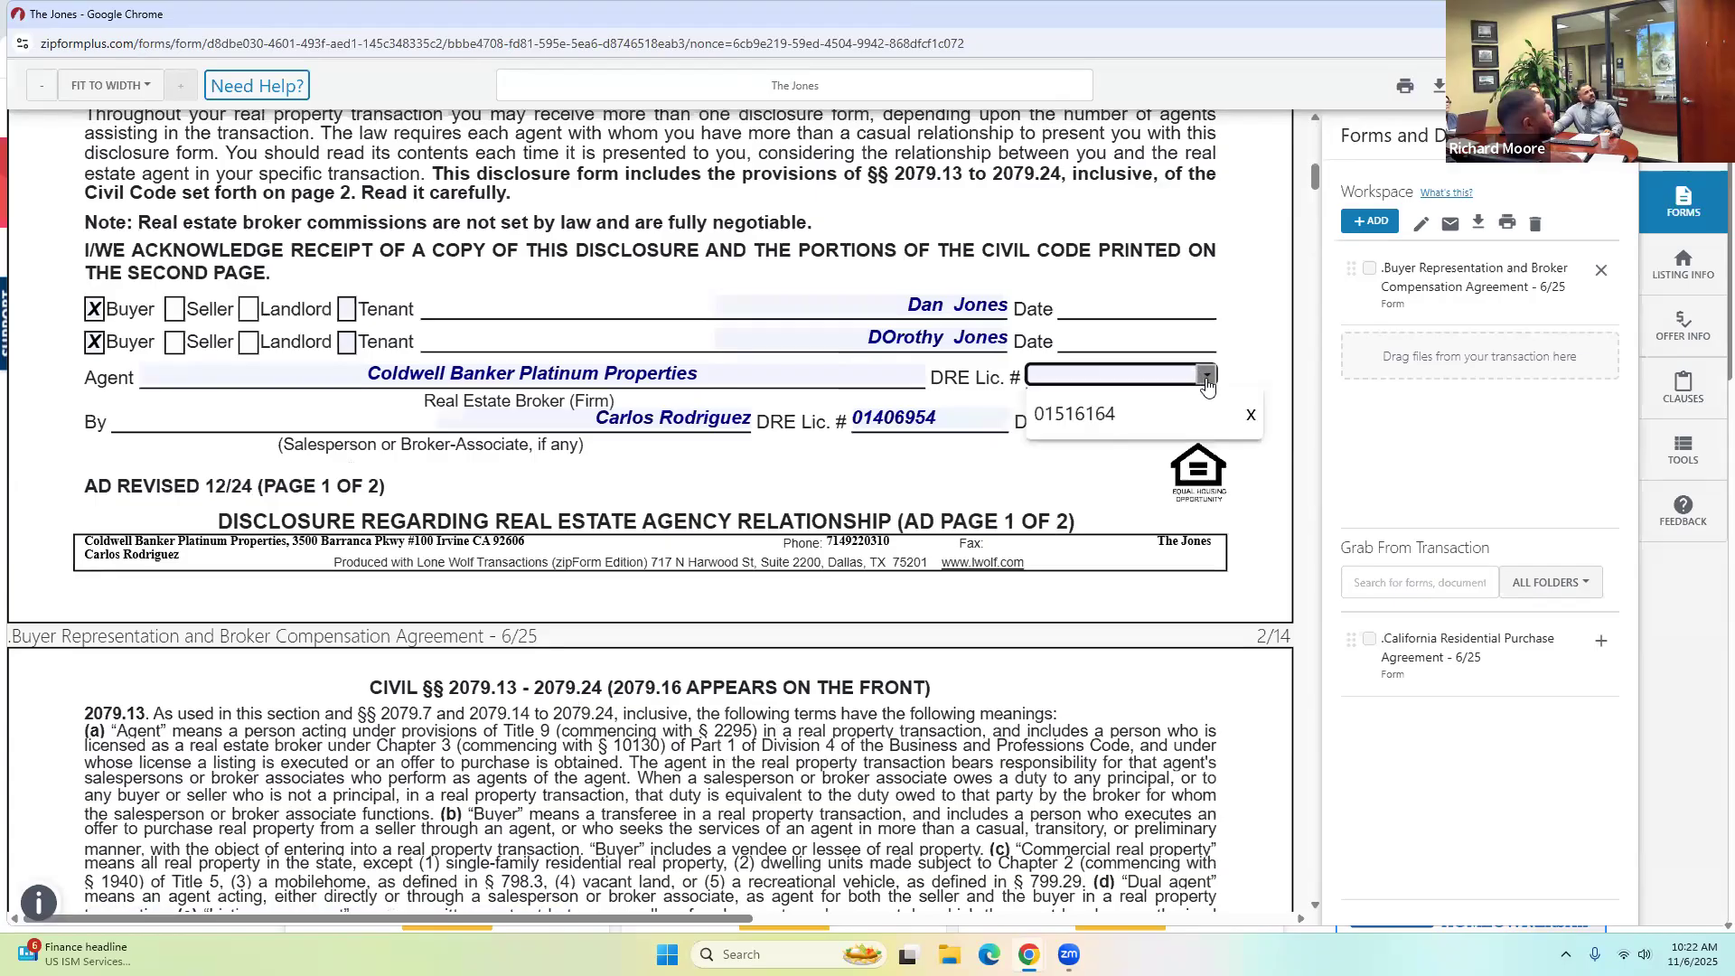
pyautogui.click(1048, 420)
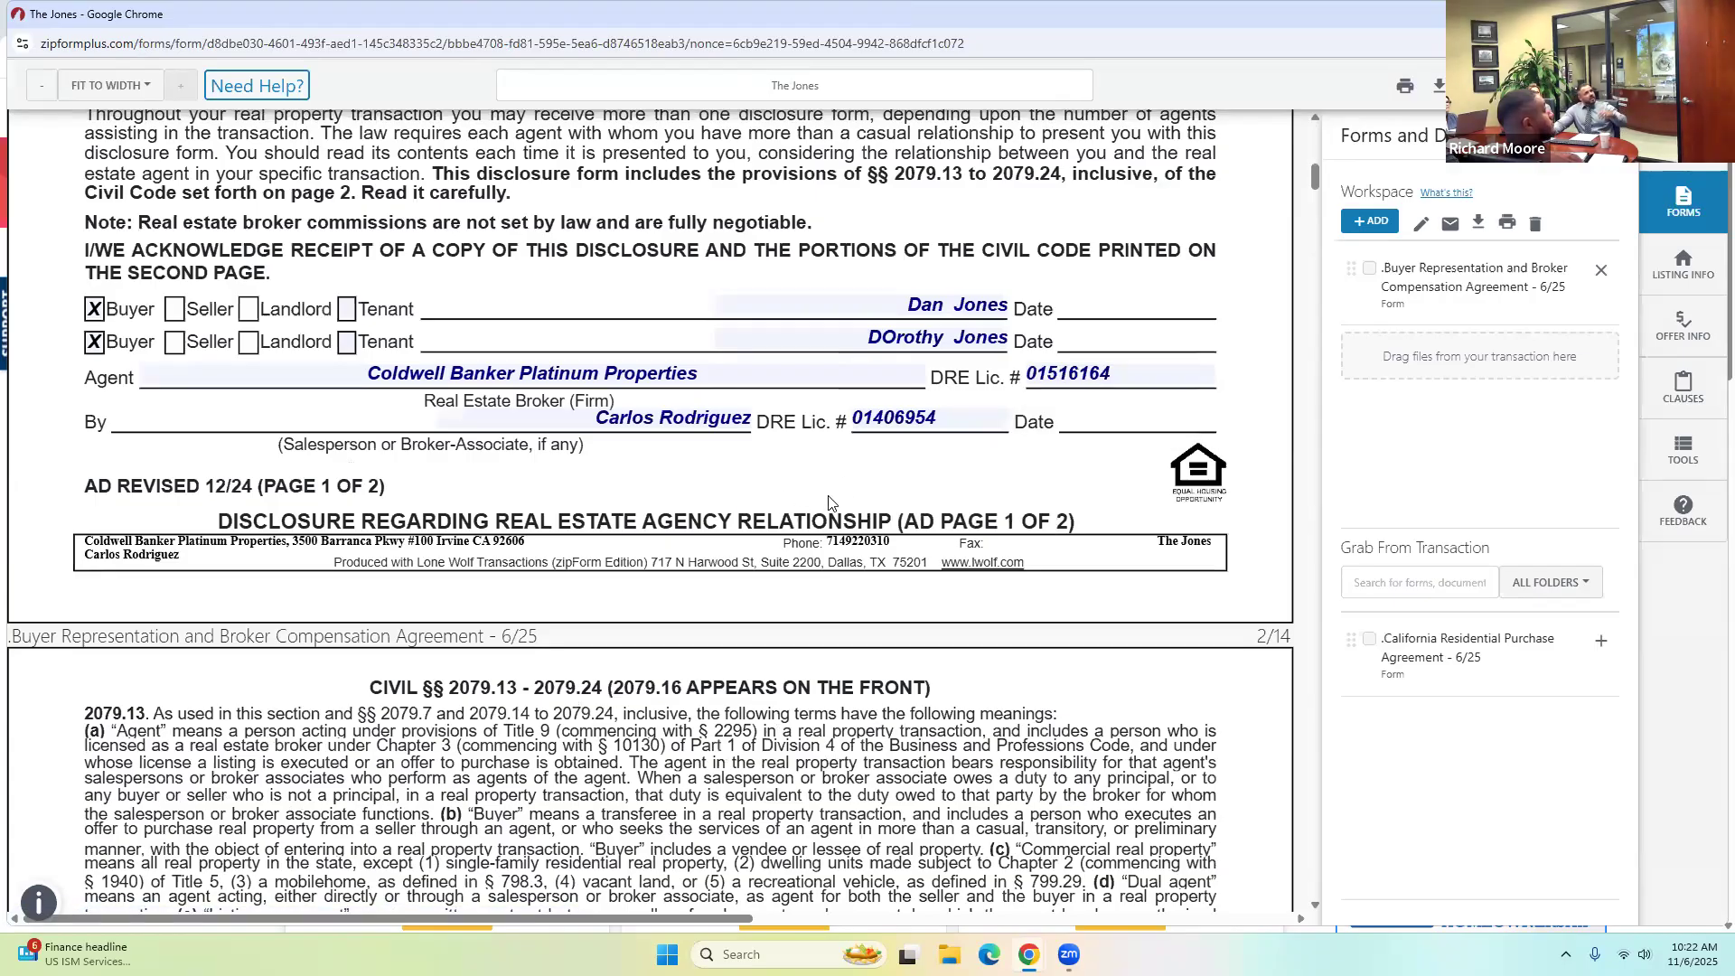
# Set Date Prepared to 11/06/2025 and review the filled agreement.
pyautogui.scroll(-15, 829, 502)
pyautogui.scroll(-3, 832, 504)
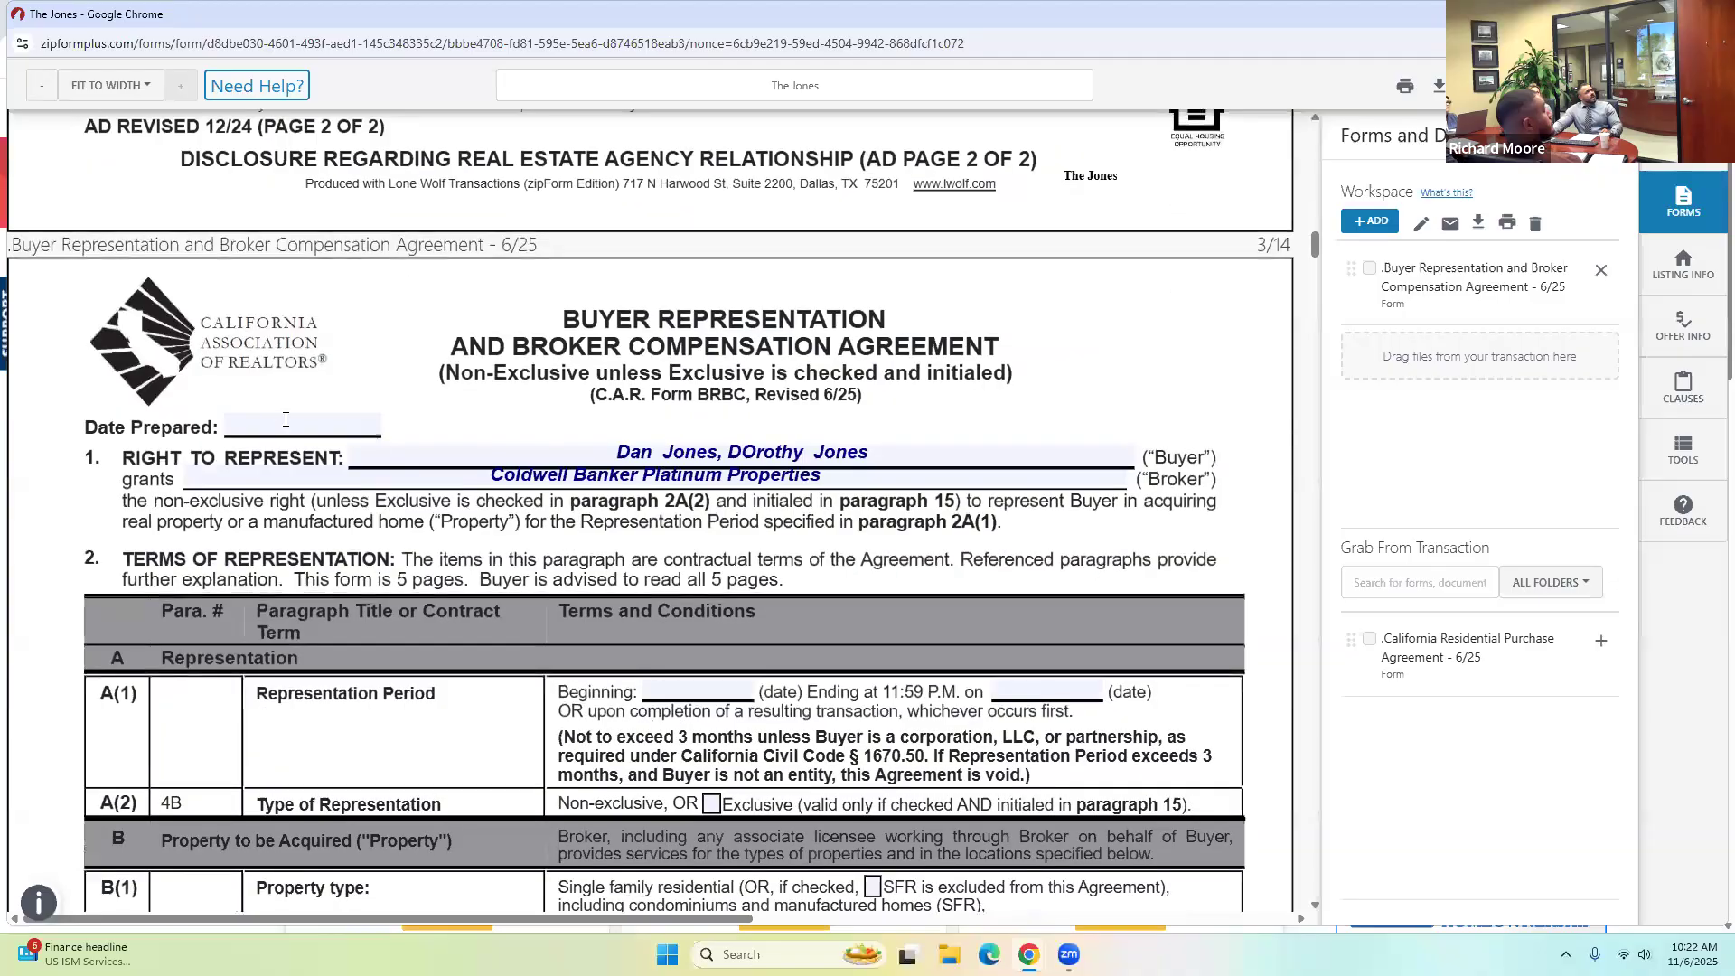
pyautogui.click(286, 419)
pyautogui.click(288, 502)
pyautogui.scroll(-5, 952, 434)
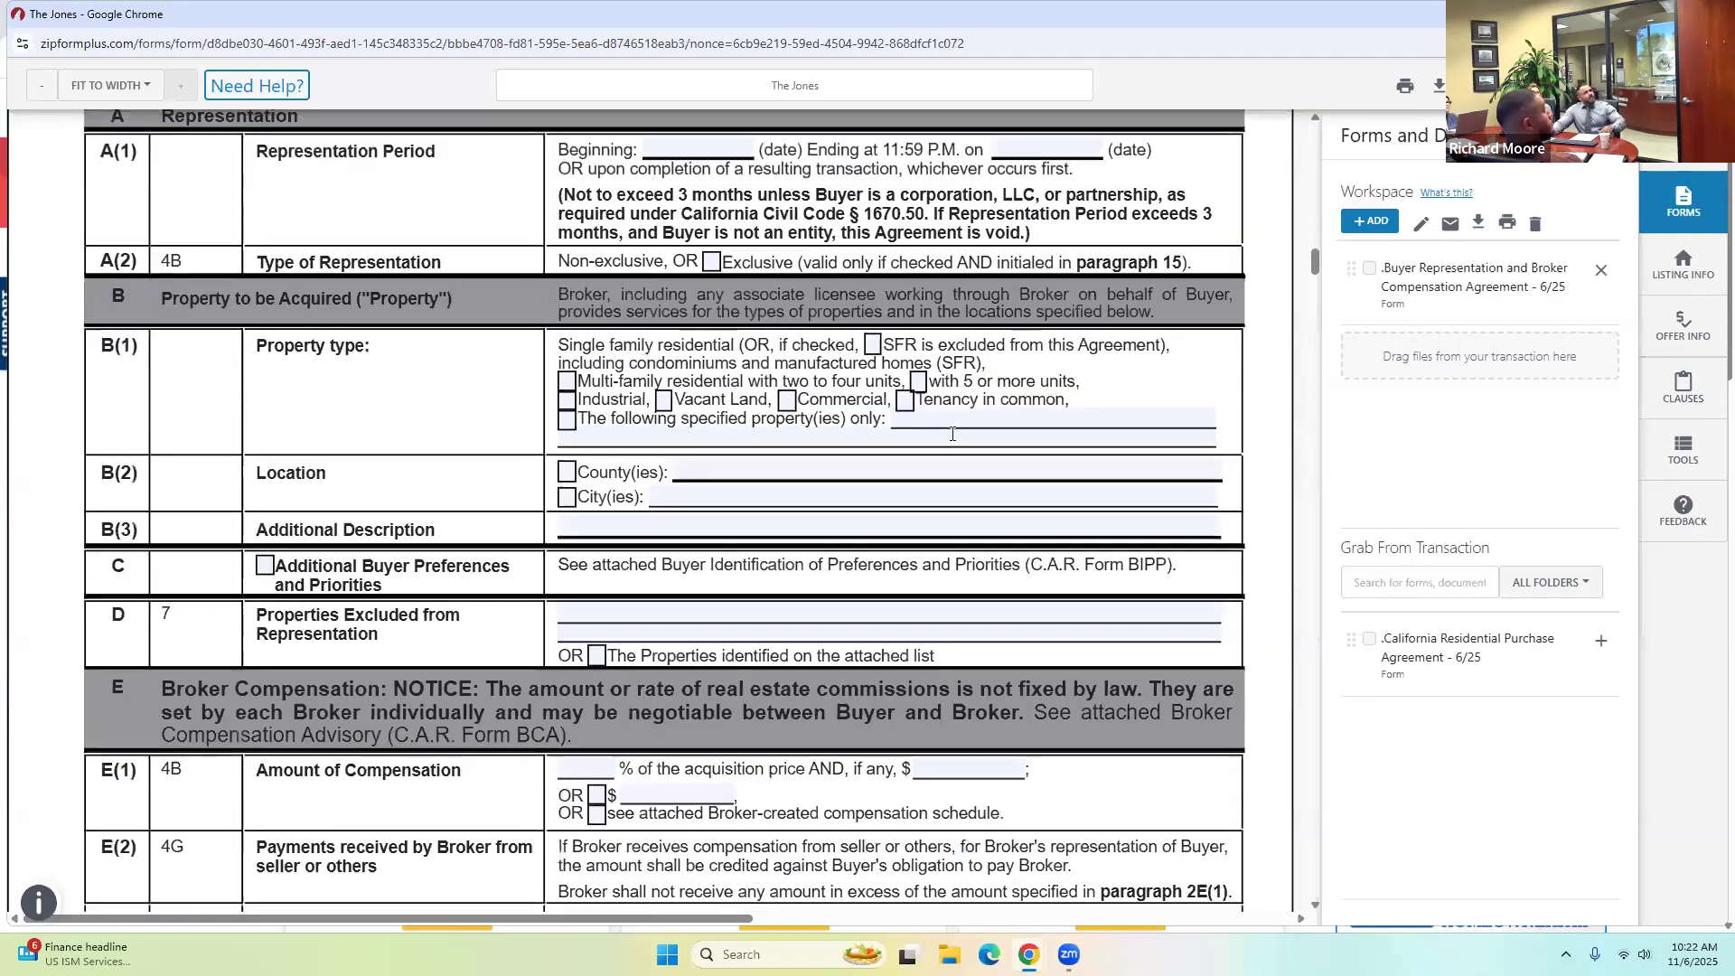
pyautogui.scroll(6, 660, 509)
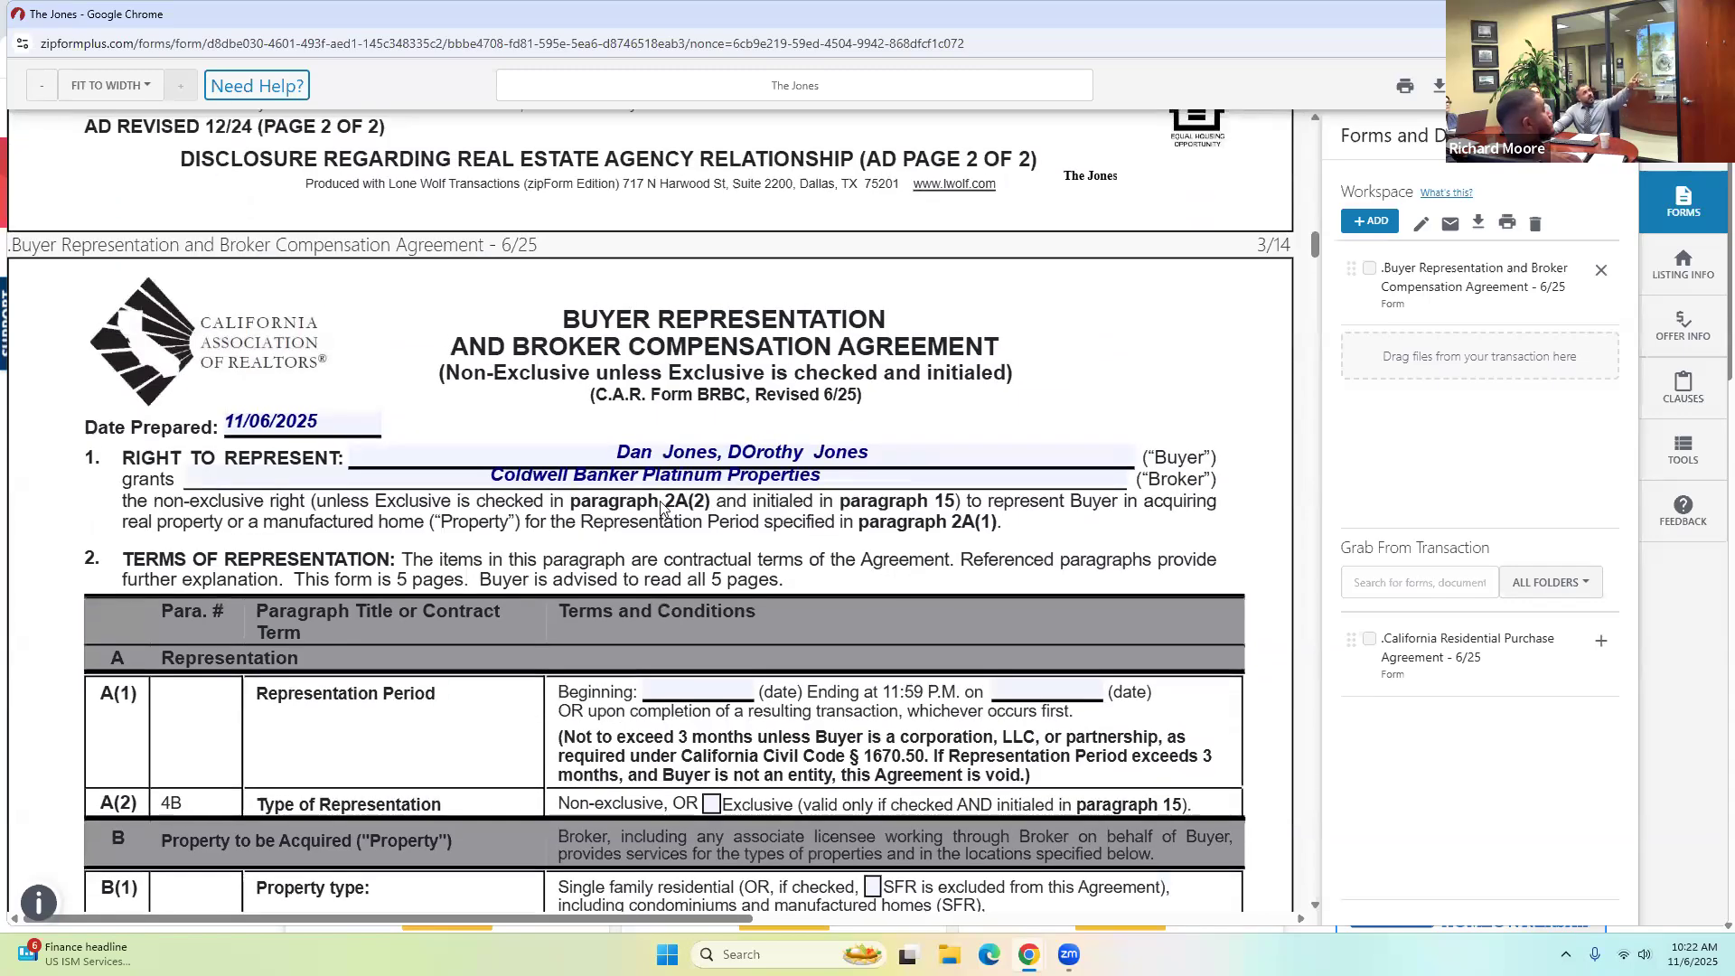
pyautogui.scroll(-5, 663, 501)
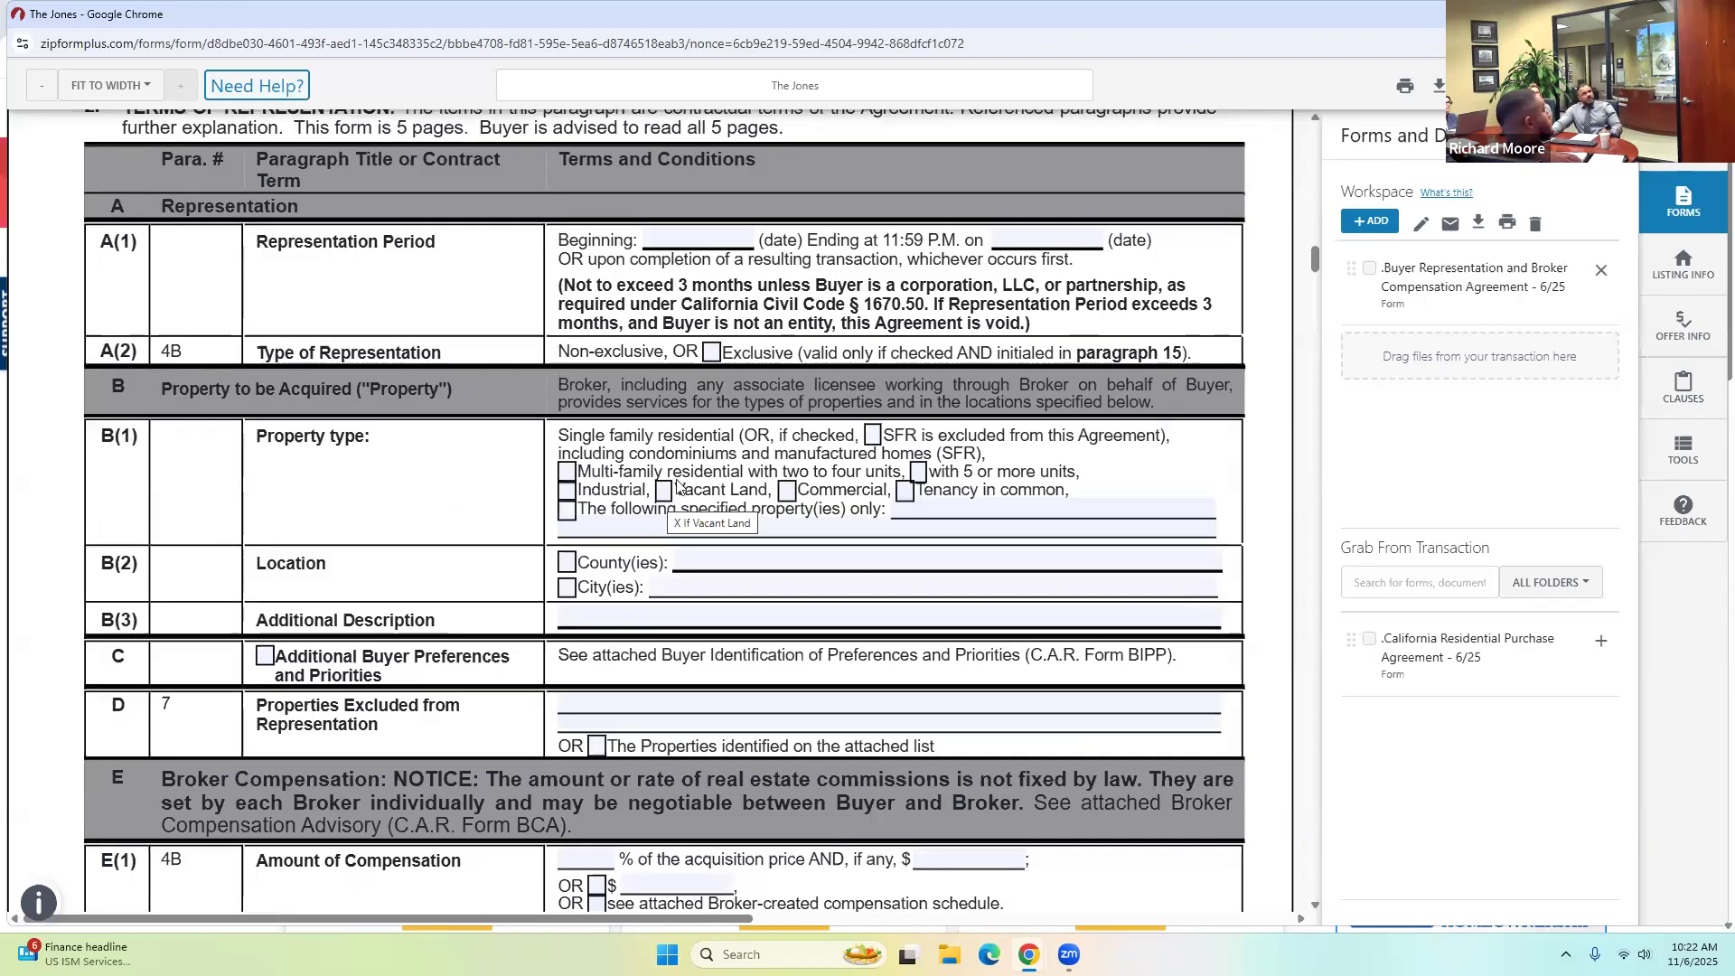
pyautogui.scroll(4, 713, 425)
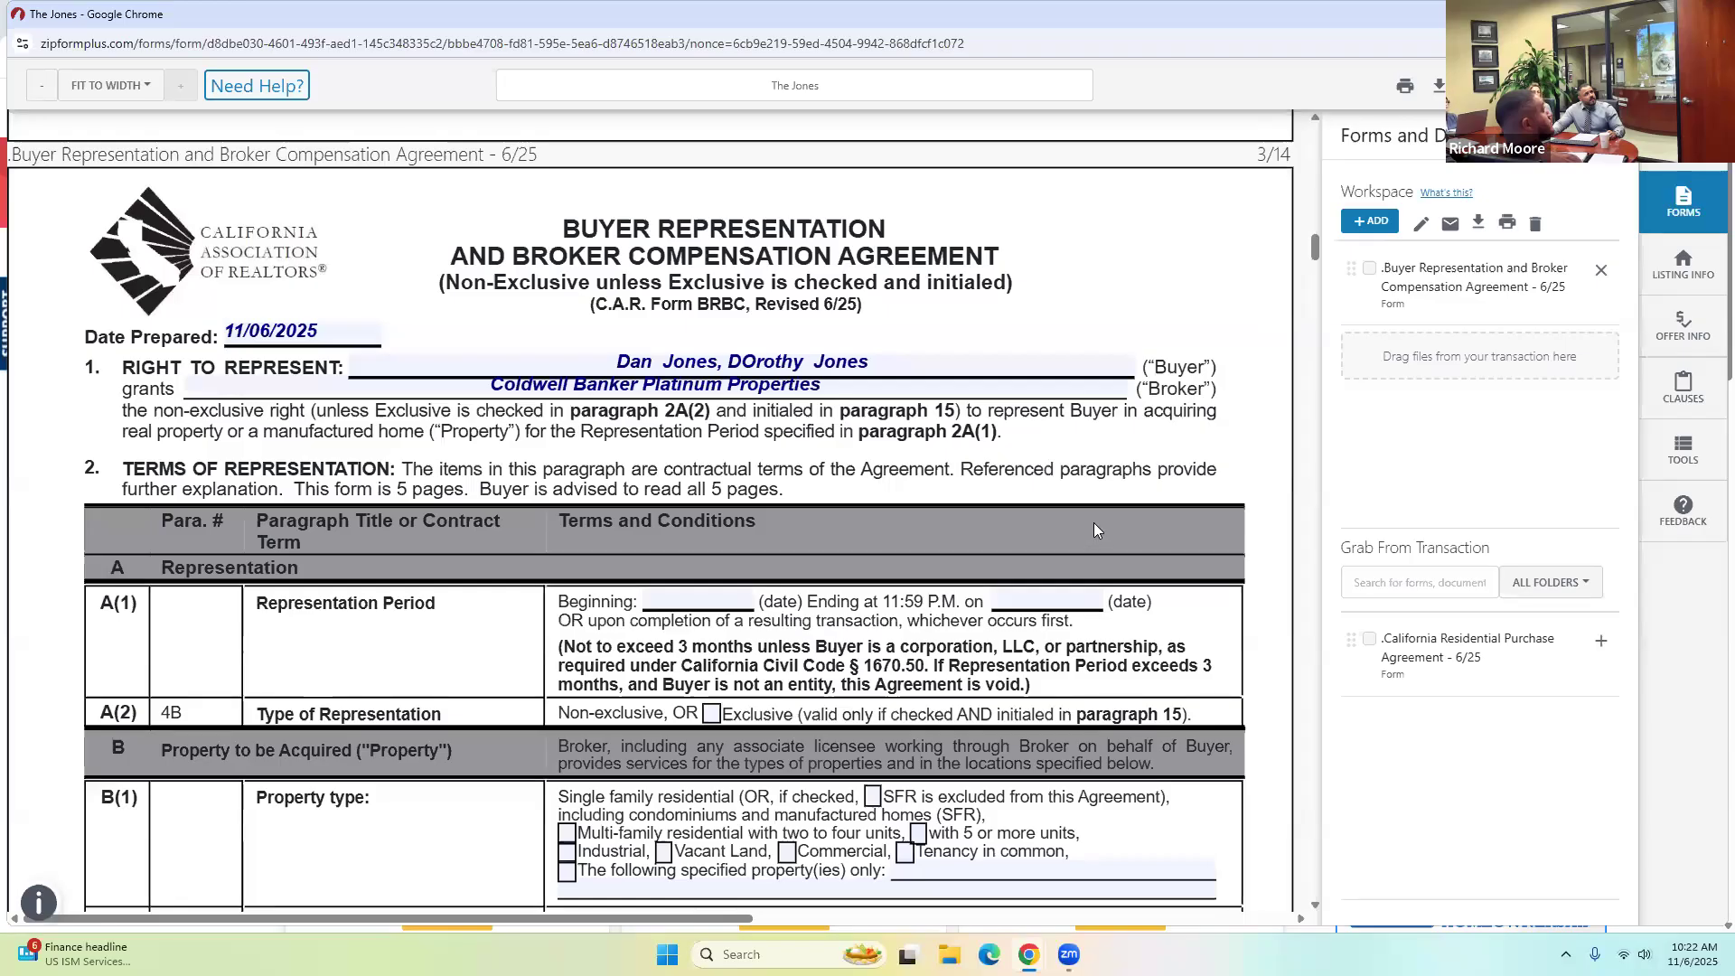
pyautogui.scroll(-2, 1089, 518)
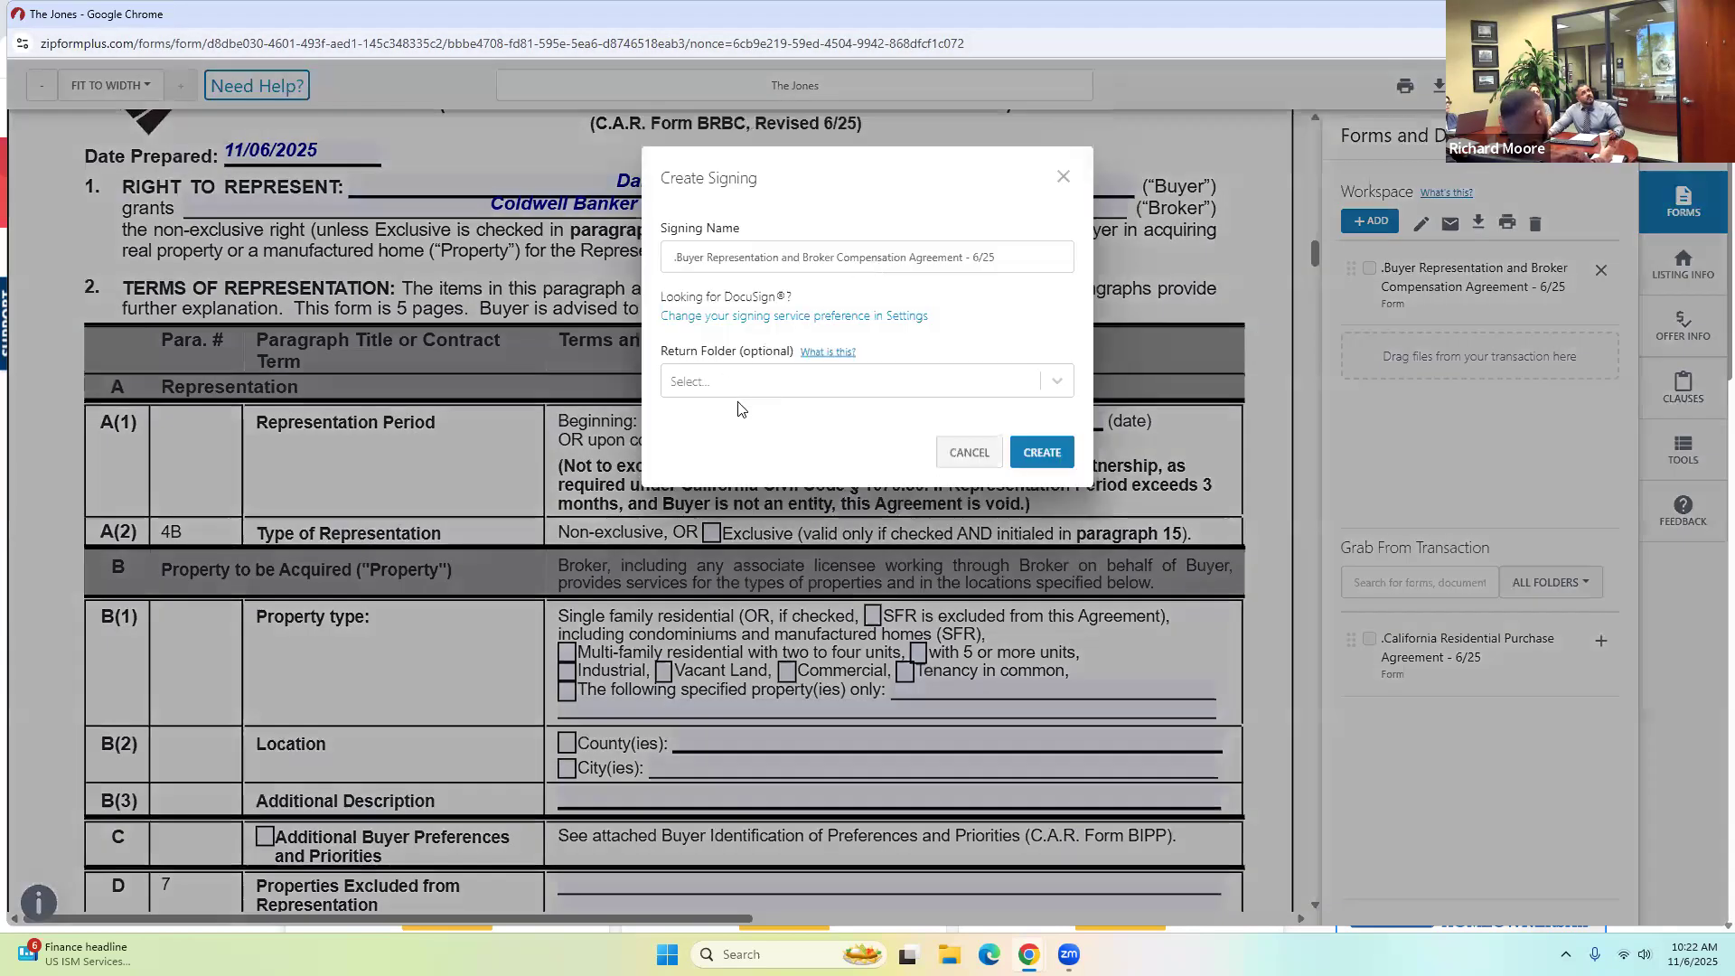
# Create the e-signing package with the selling agent and both buyers from the transaction as signers.
pyautogui.click(1040, 452)
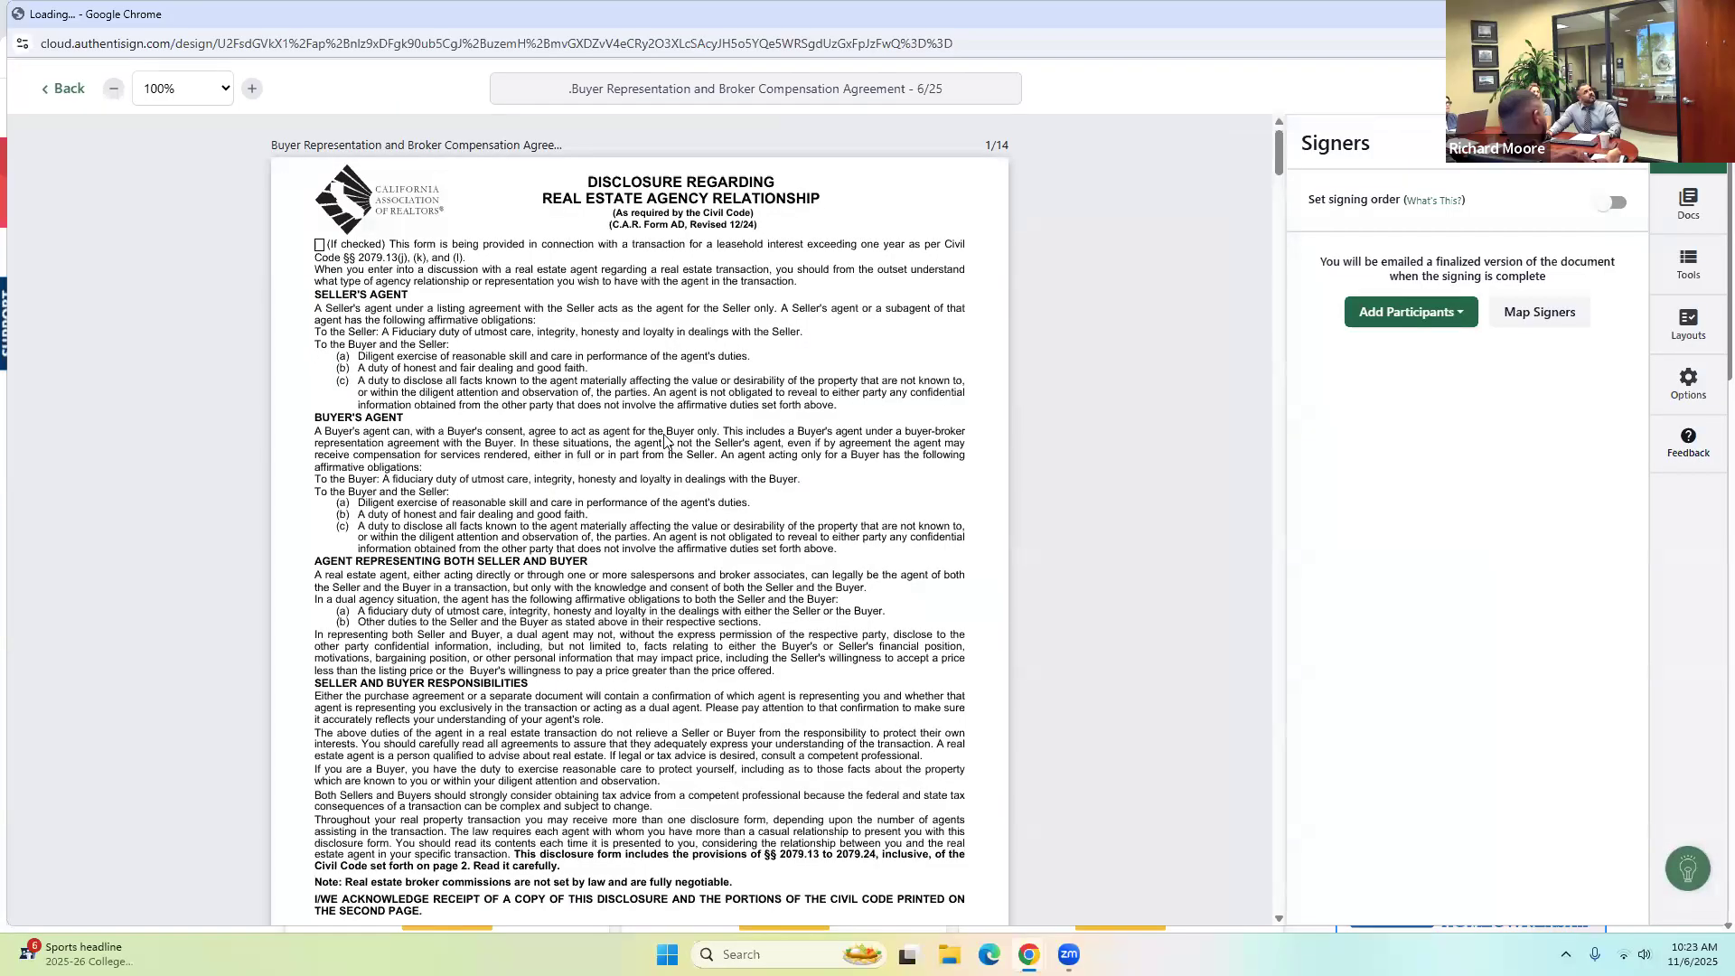
pyautogui.scroll(-4, 555, 466)
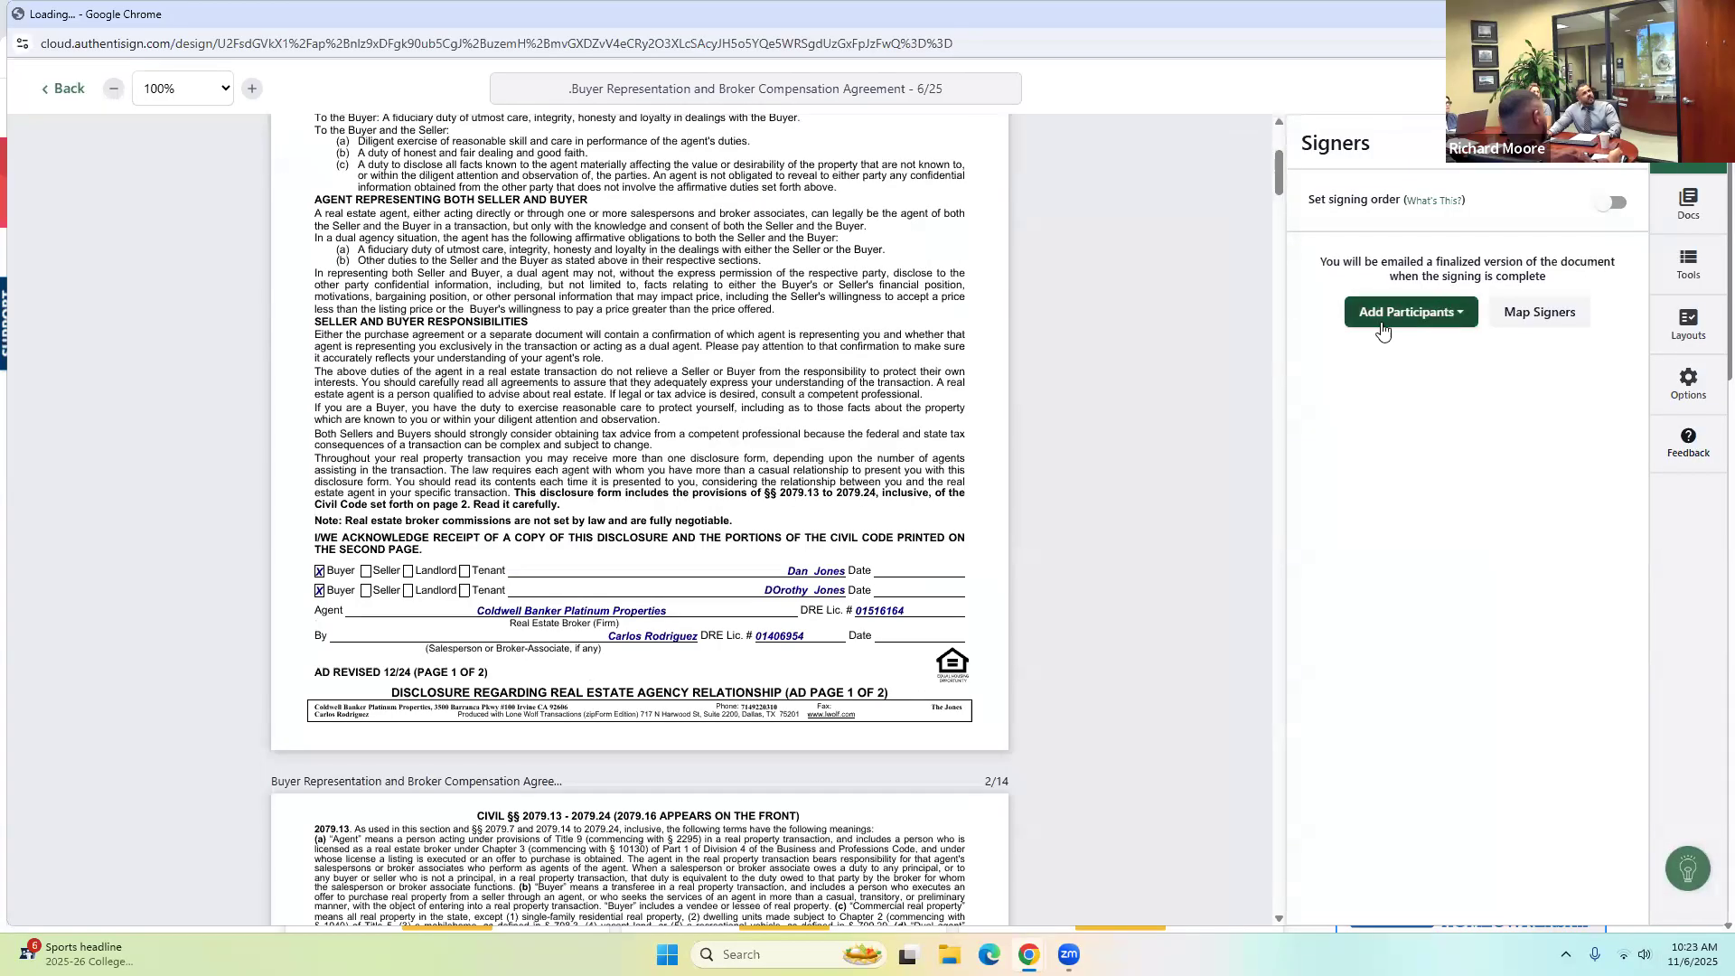
pyautogui.click(1409, 317)
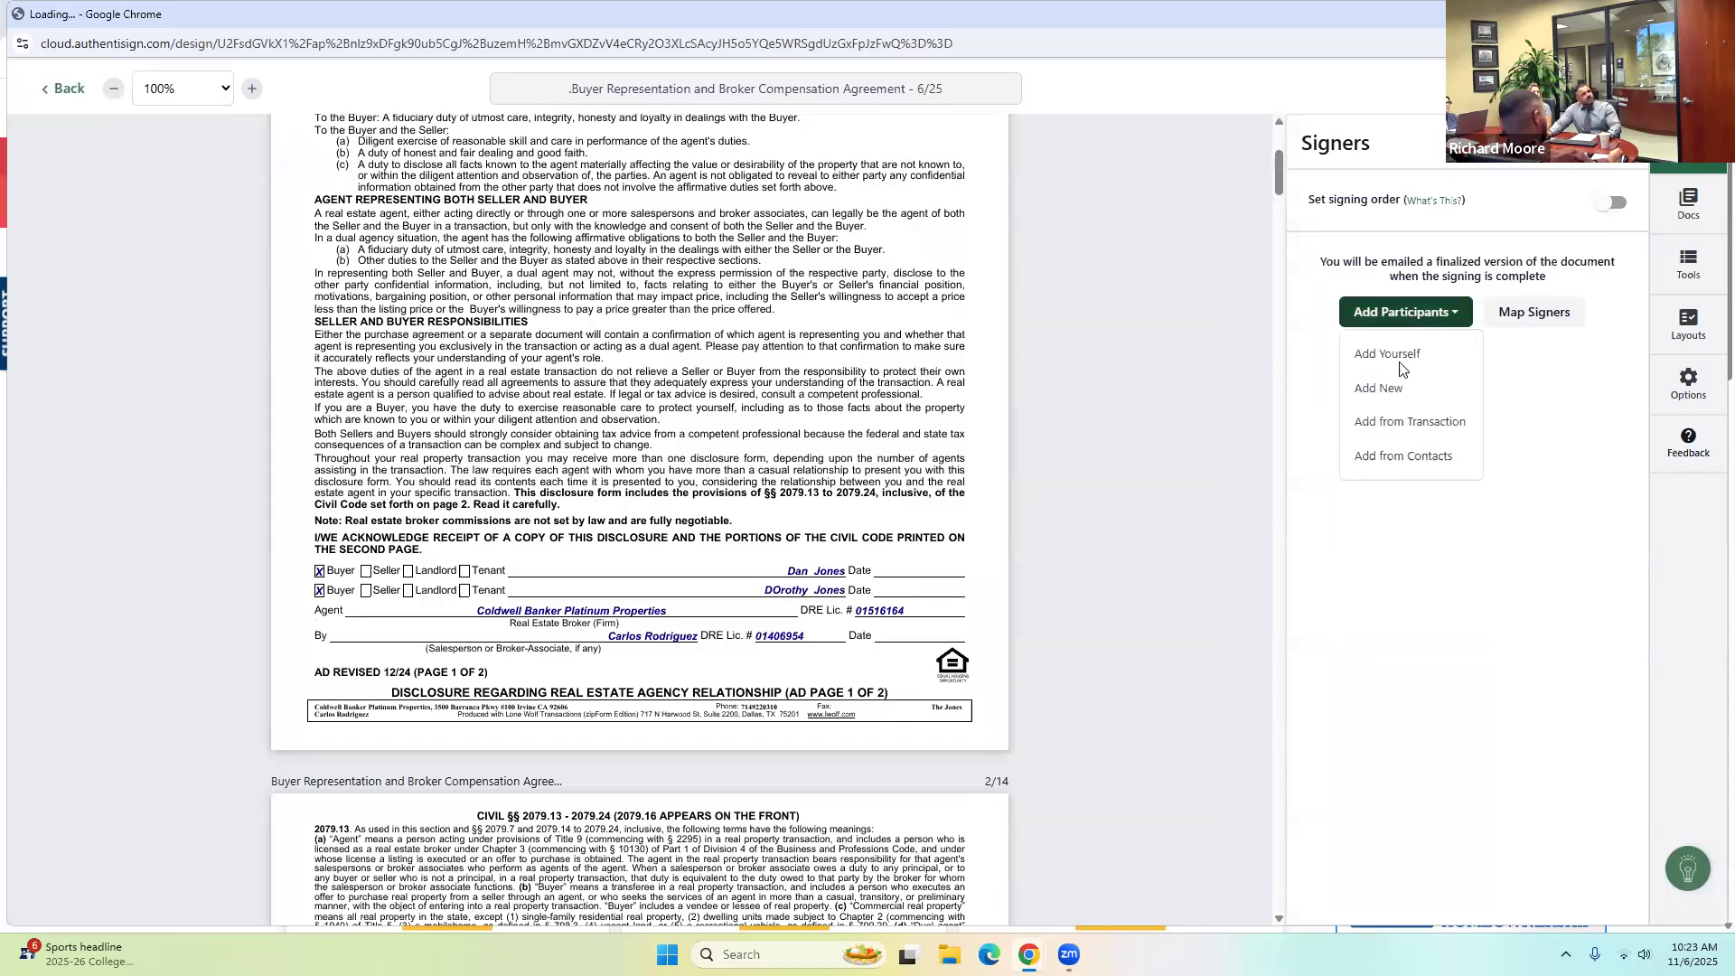
pyautogui.click(1409, 423)
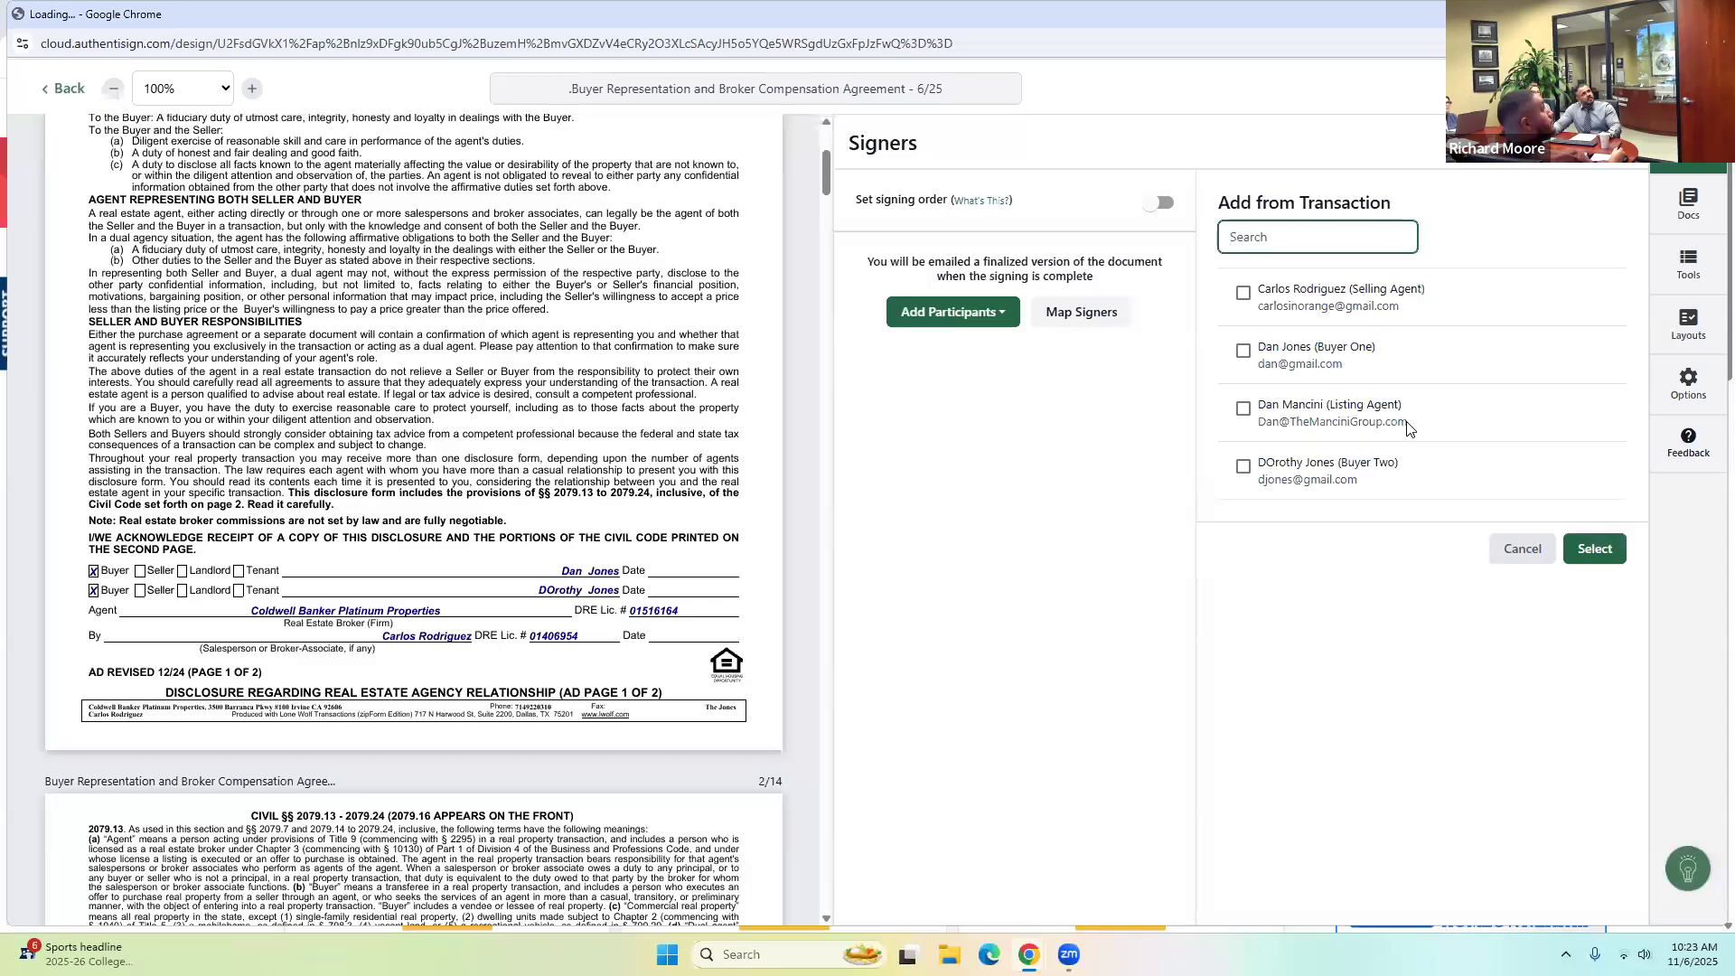
pyautogui.click(1244, 293)
pyautogui.click(1243, 351)
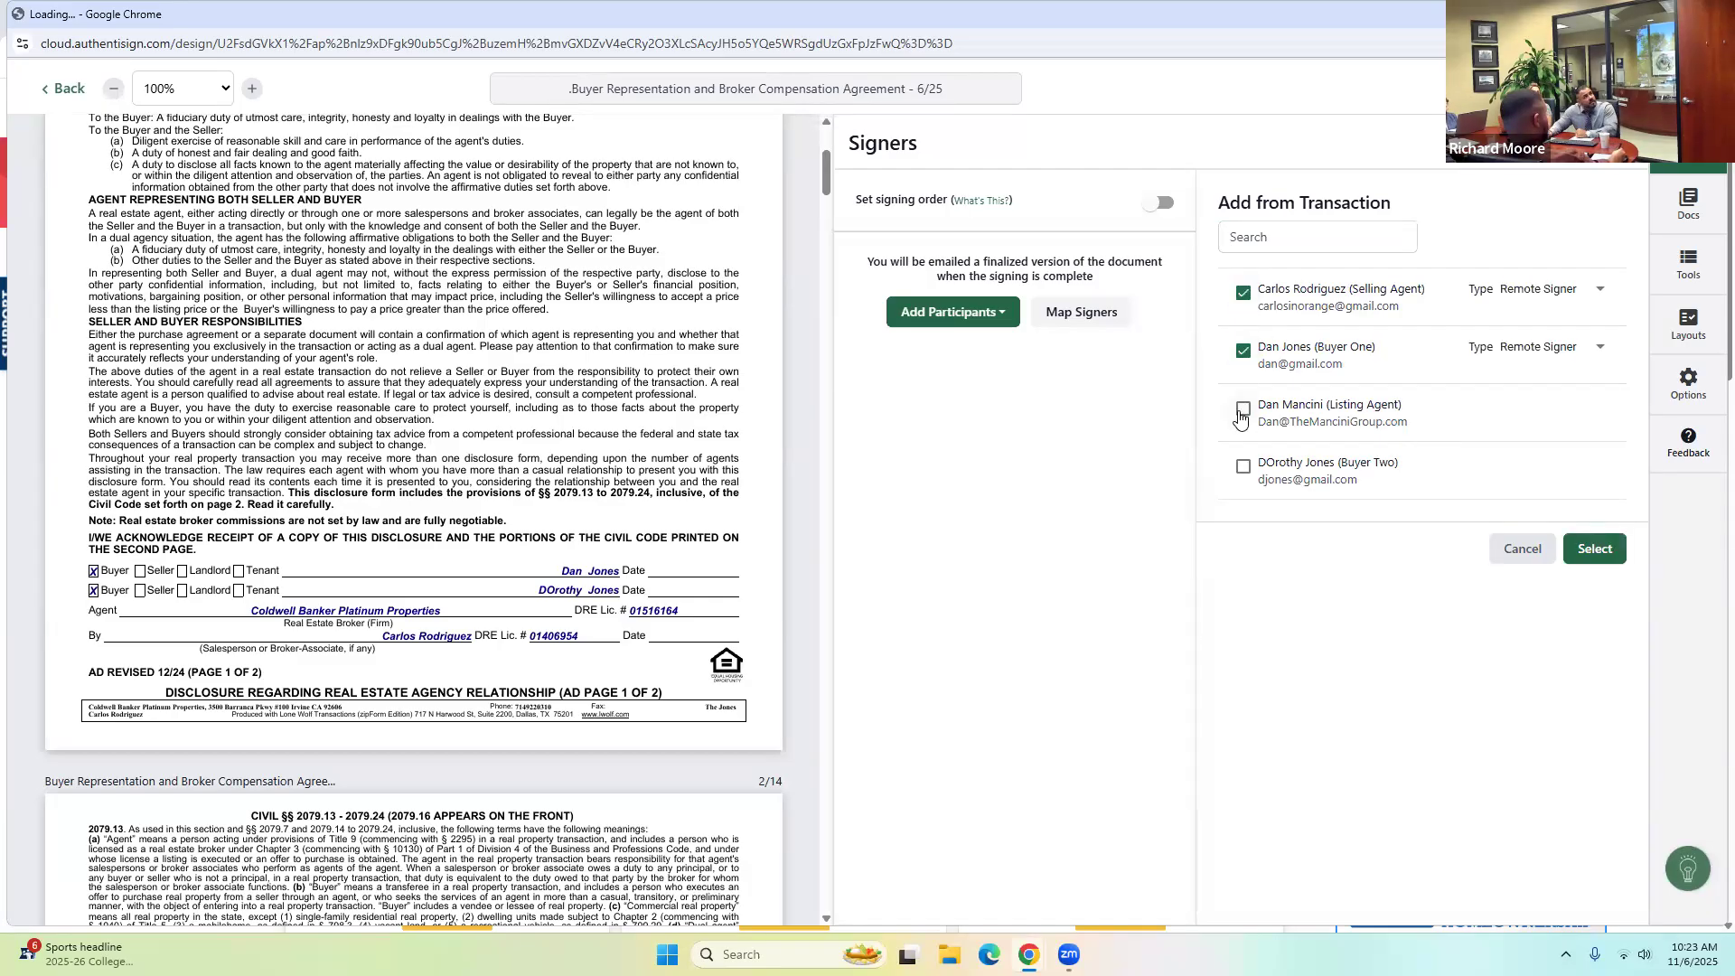
pyautogui.click(1244, 468)
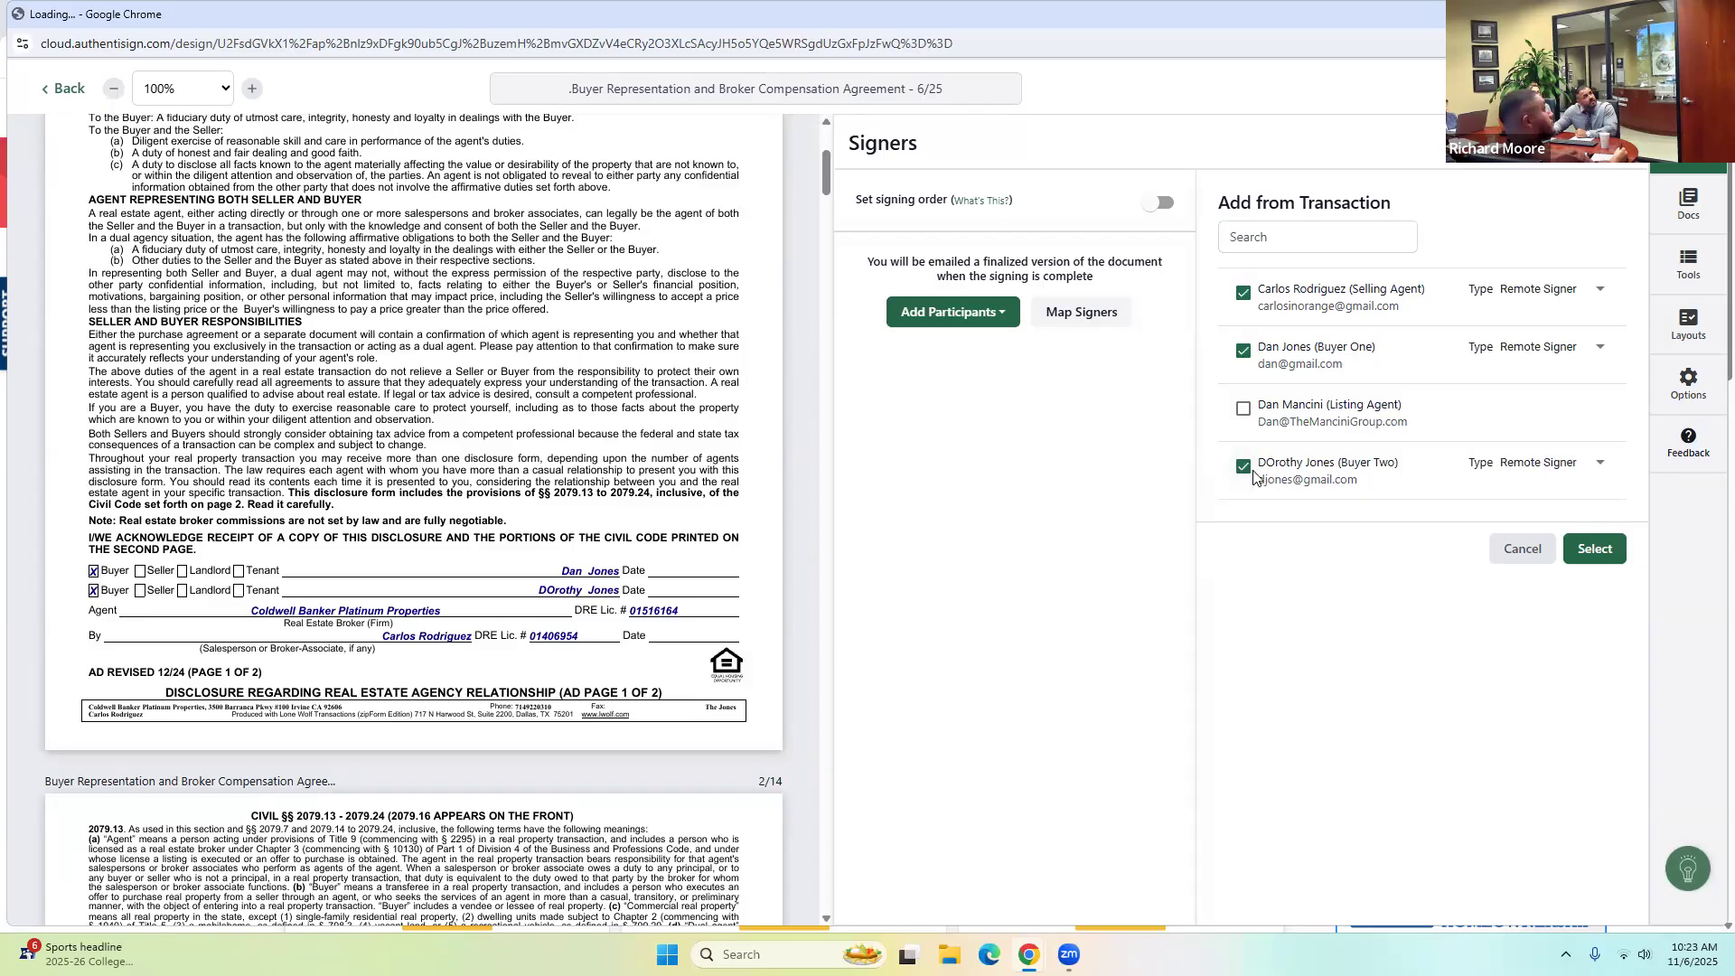
pyautogui.click(1594, 552)
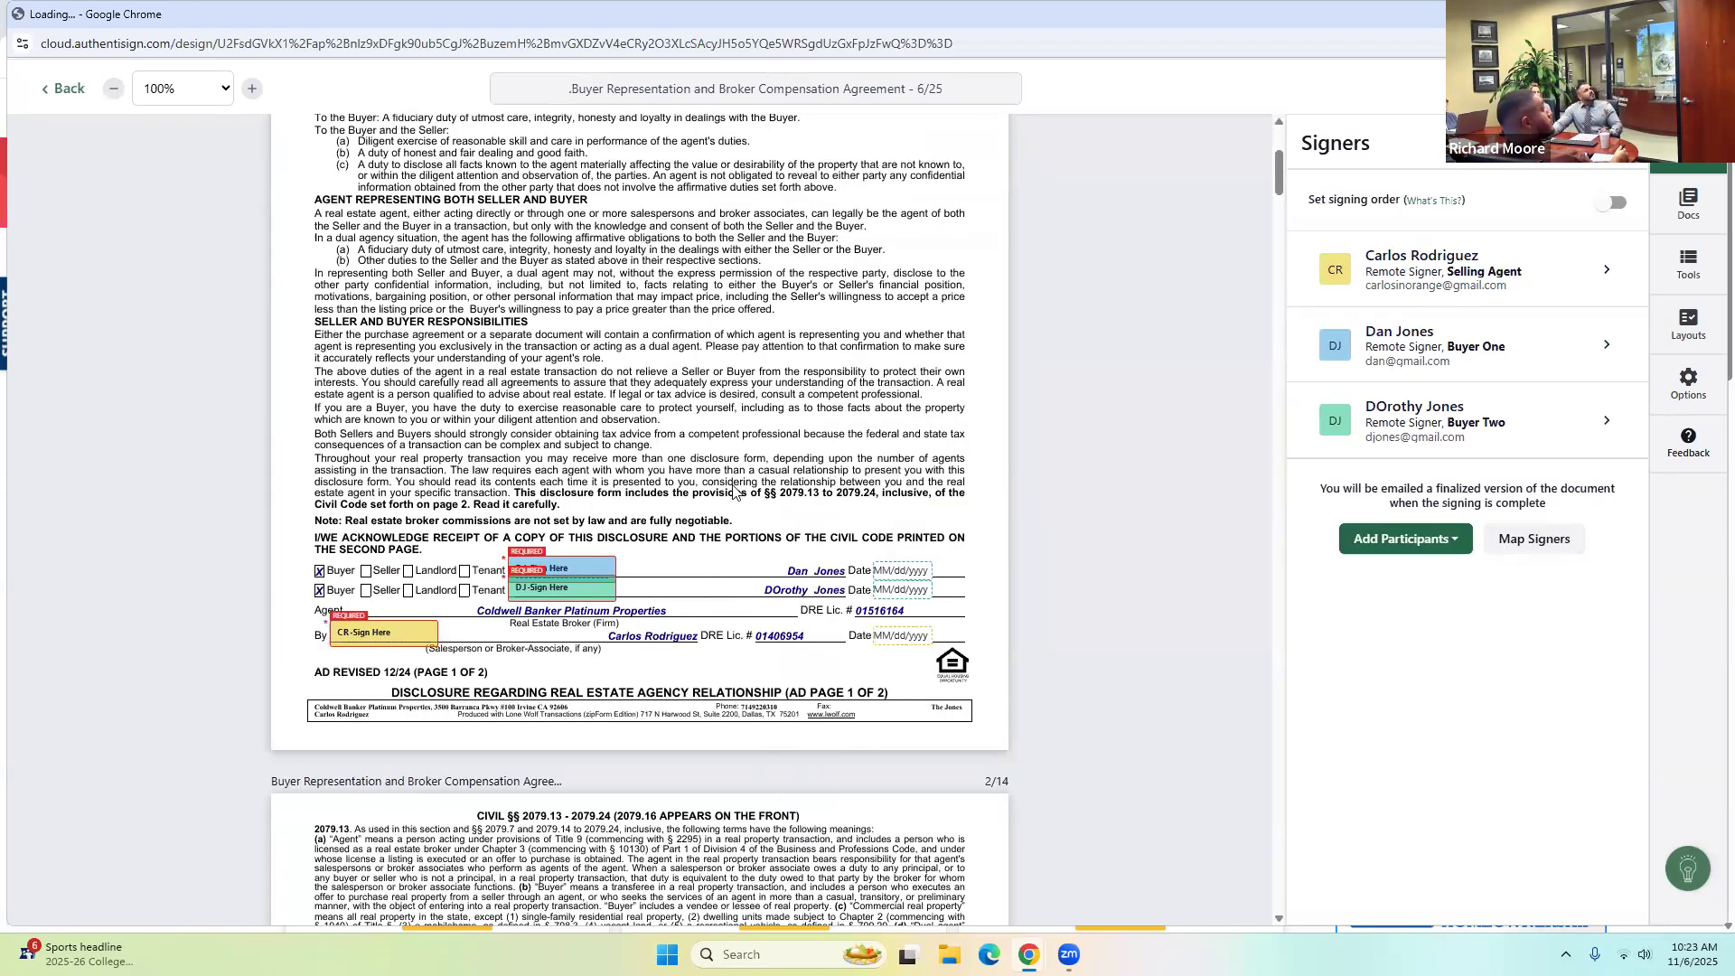
# Place a sign-here field on the buyer agreement pages and exit the signing setup.
pyautogui.scroll(-9, 733, 491)
pyautogui.scroll(-12, 733, 492)
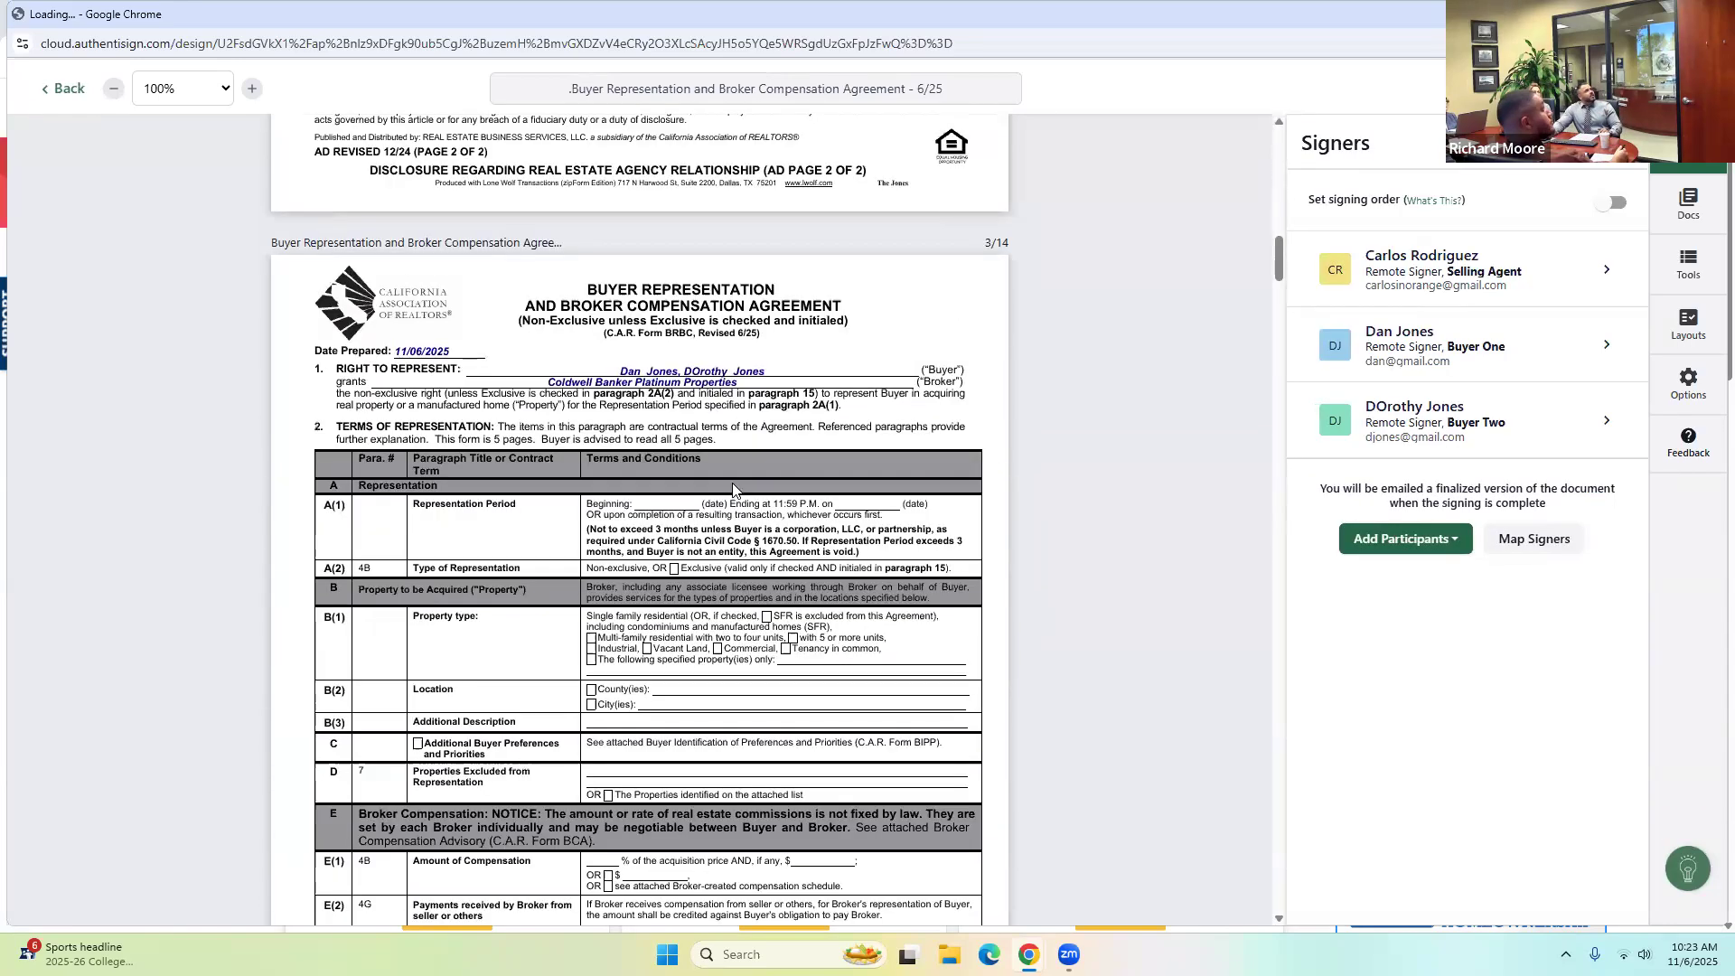
pyautogui.scroll(-14, 724, 411)
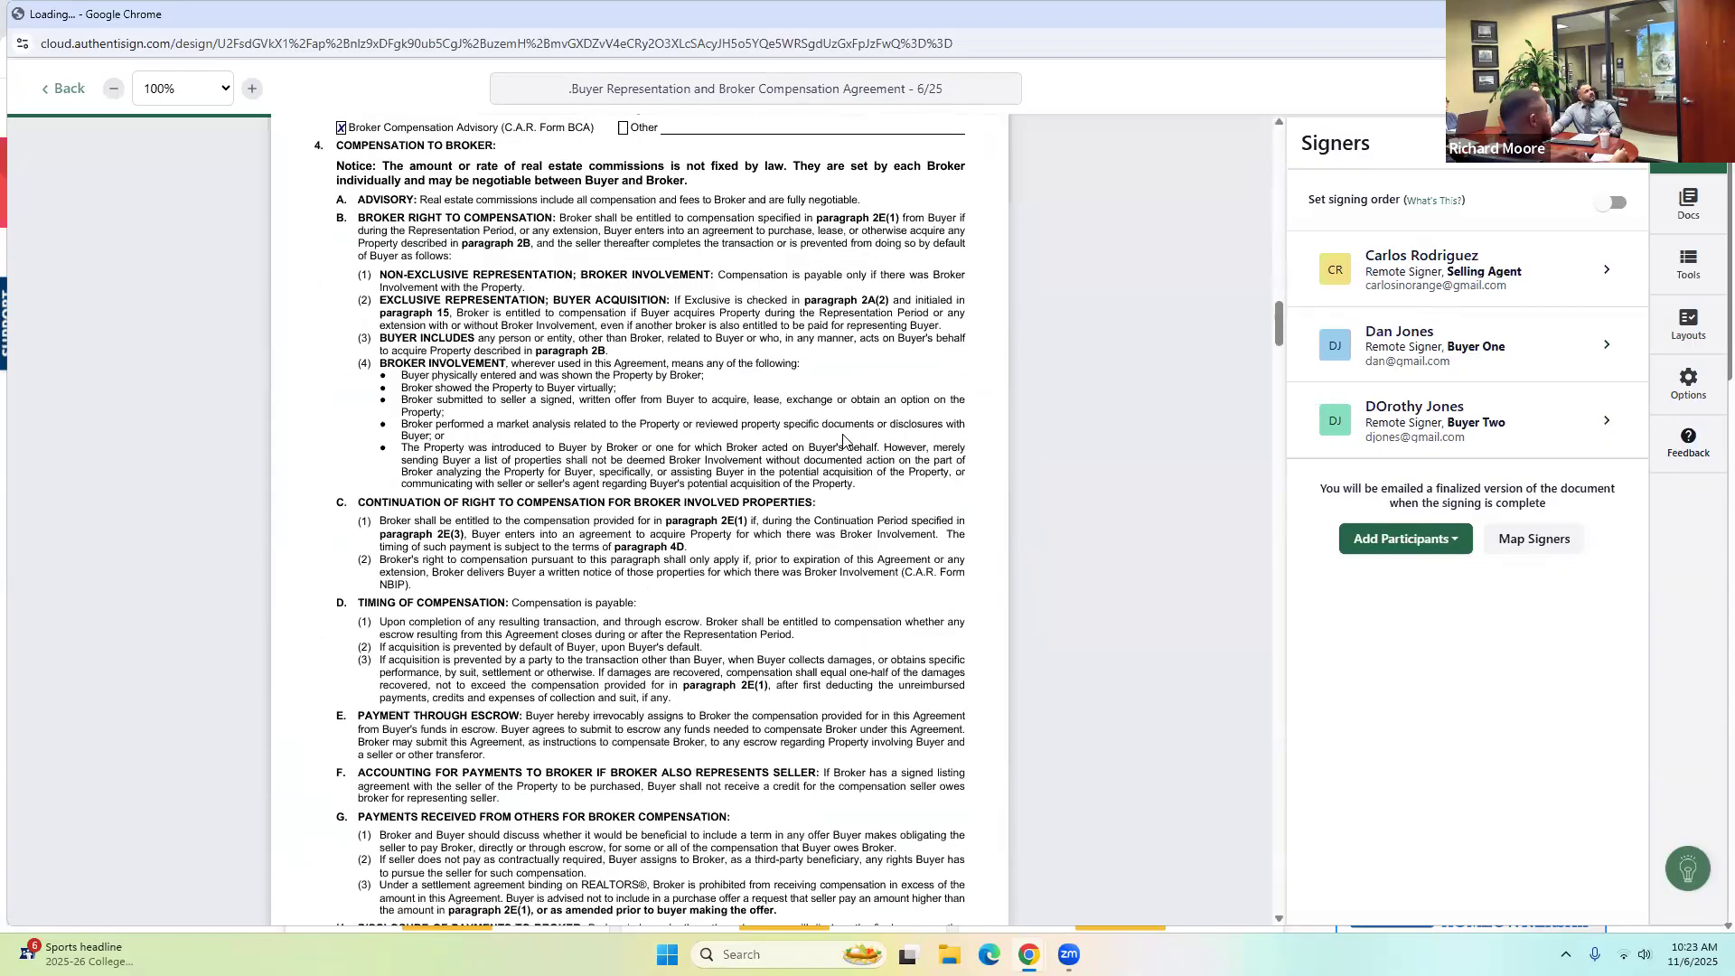
pyautogui.scroll(-13, 838, 443)
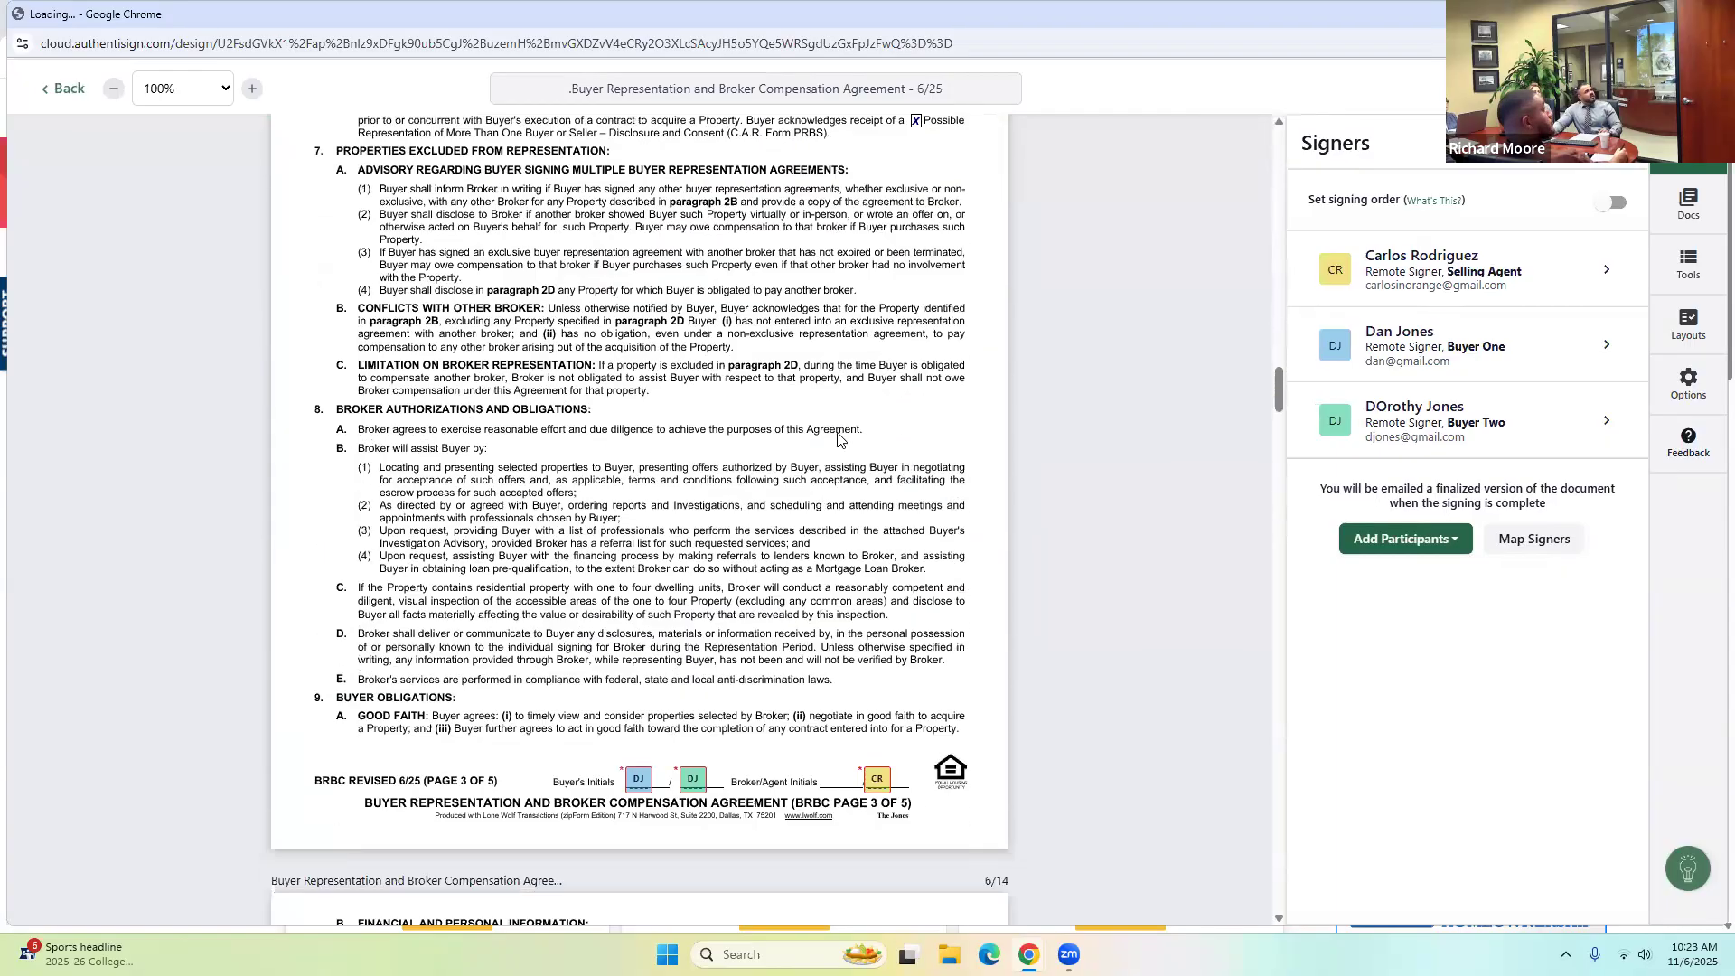
pyautogui.moveTo(1276, 416); pyautogui.dragTo(1217, 805)
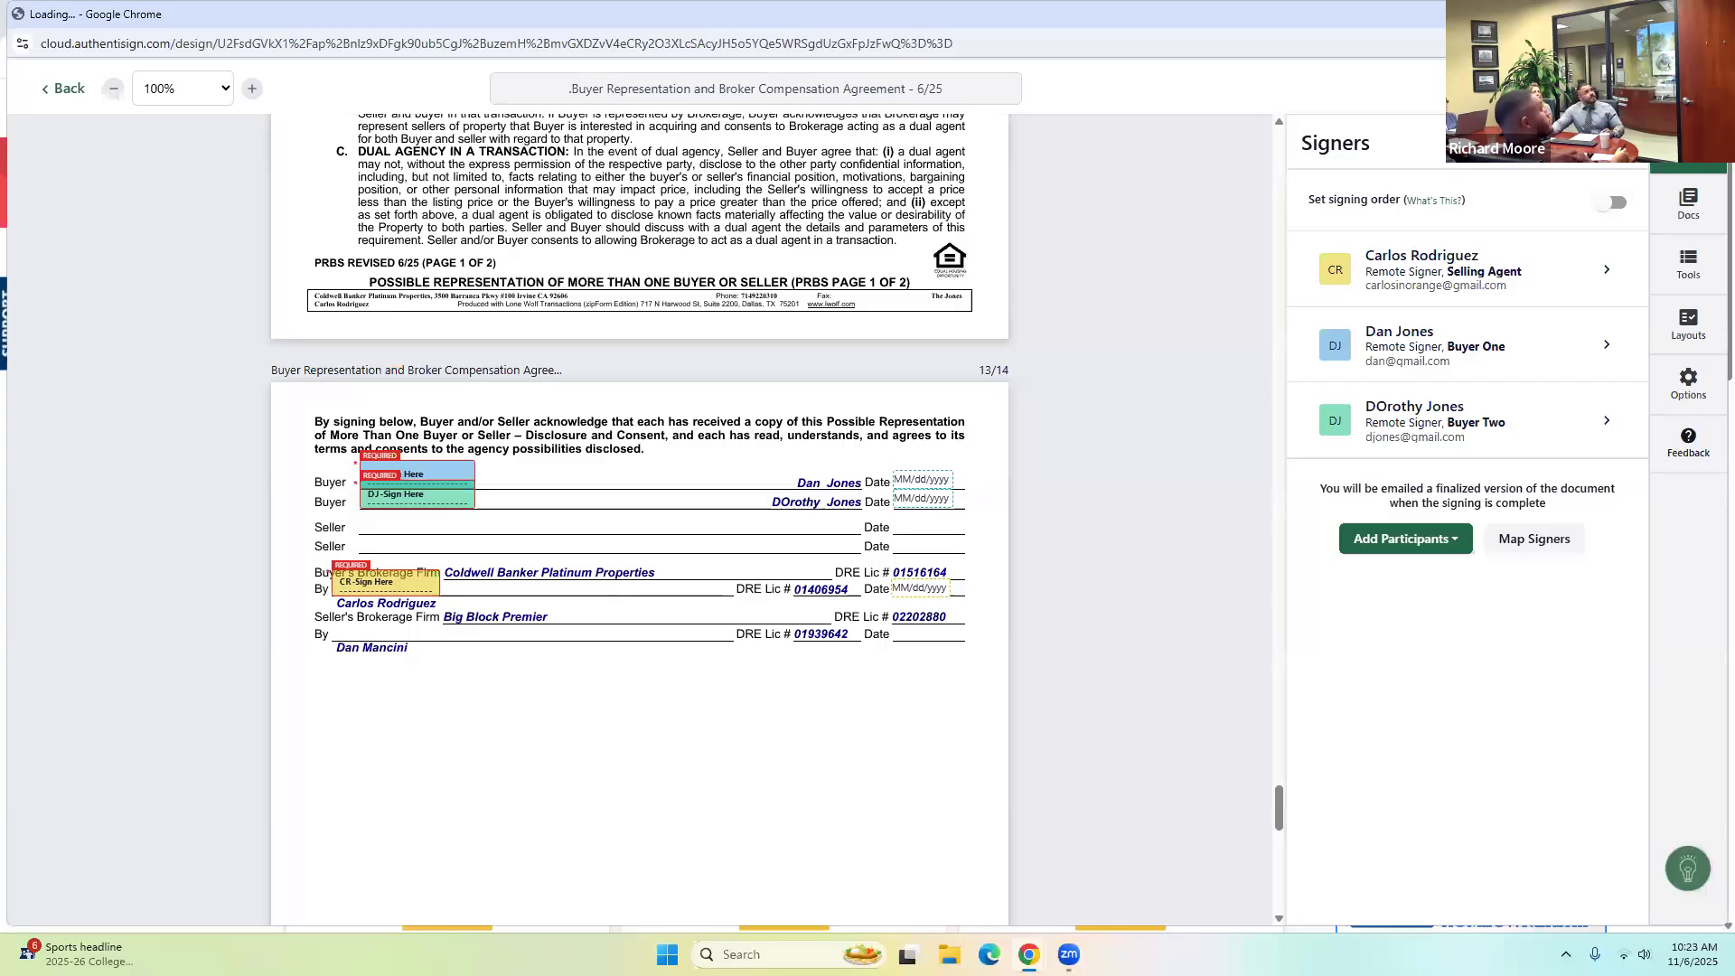
pyautogui.click(67, 94)
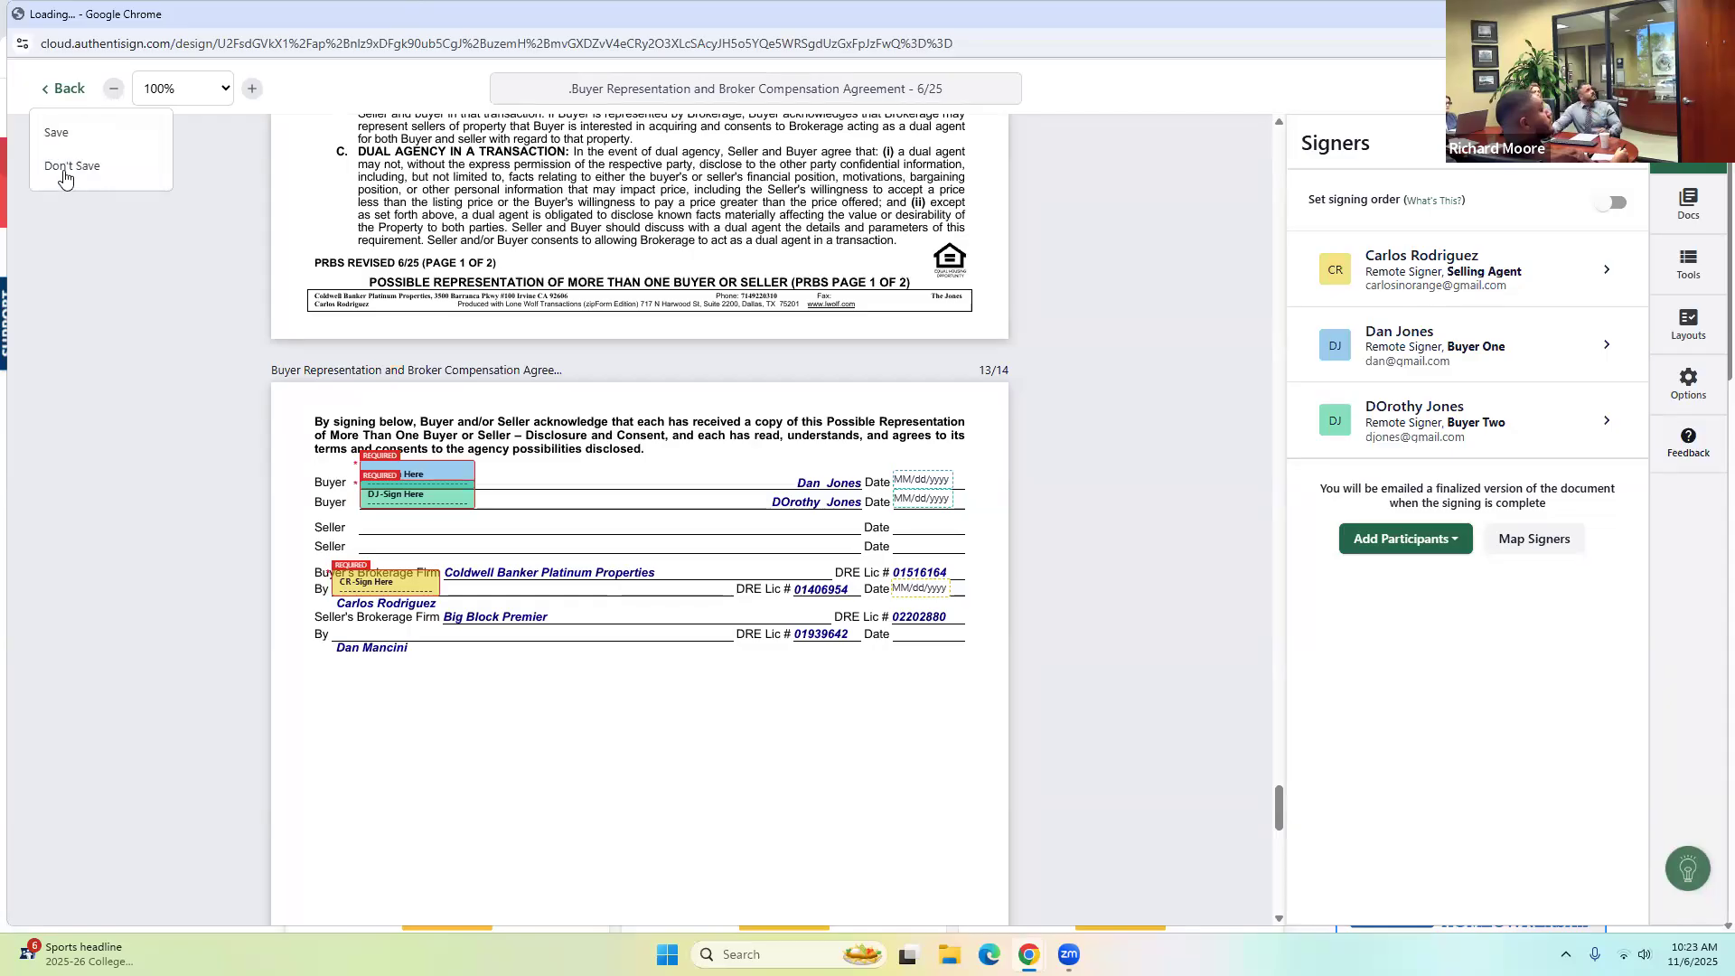
# Discard the signing setup and open the California Residential Purchase Agreement in a fresh workspace.
pyautogui.click(64, 168)
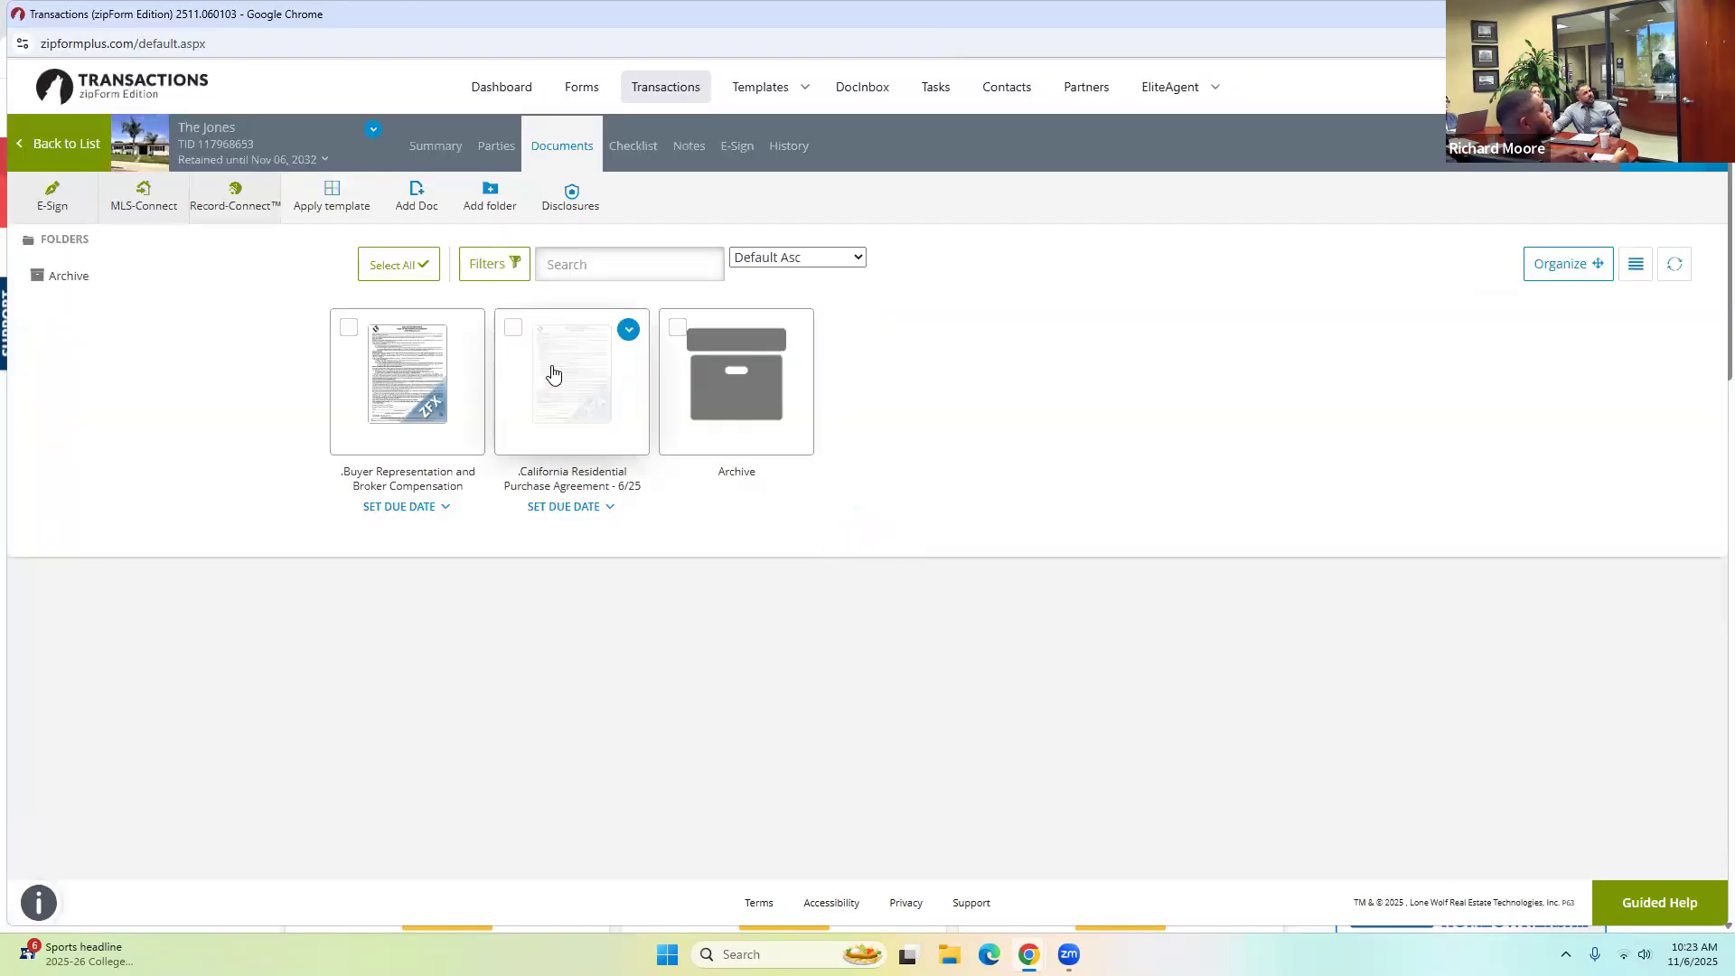
pyautogui.click(553, 373)
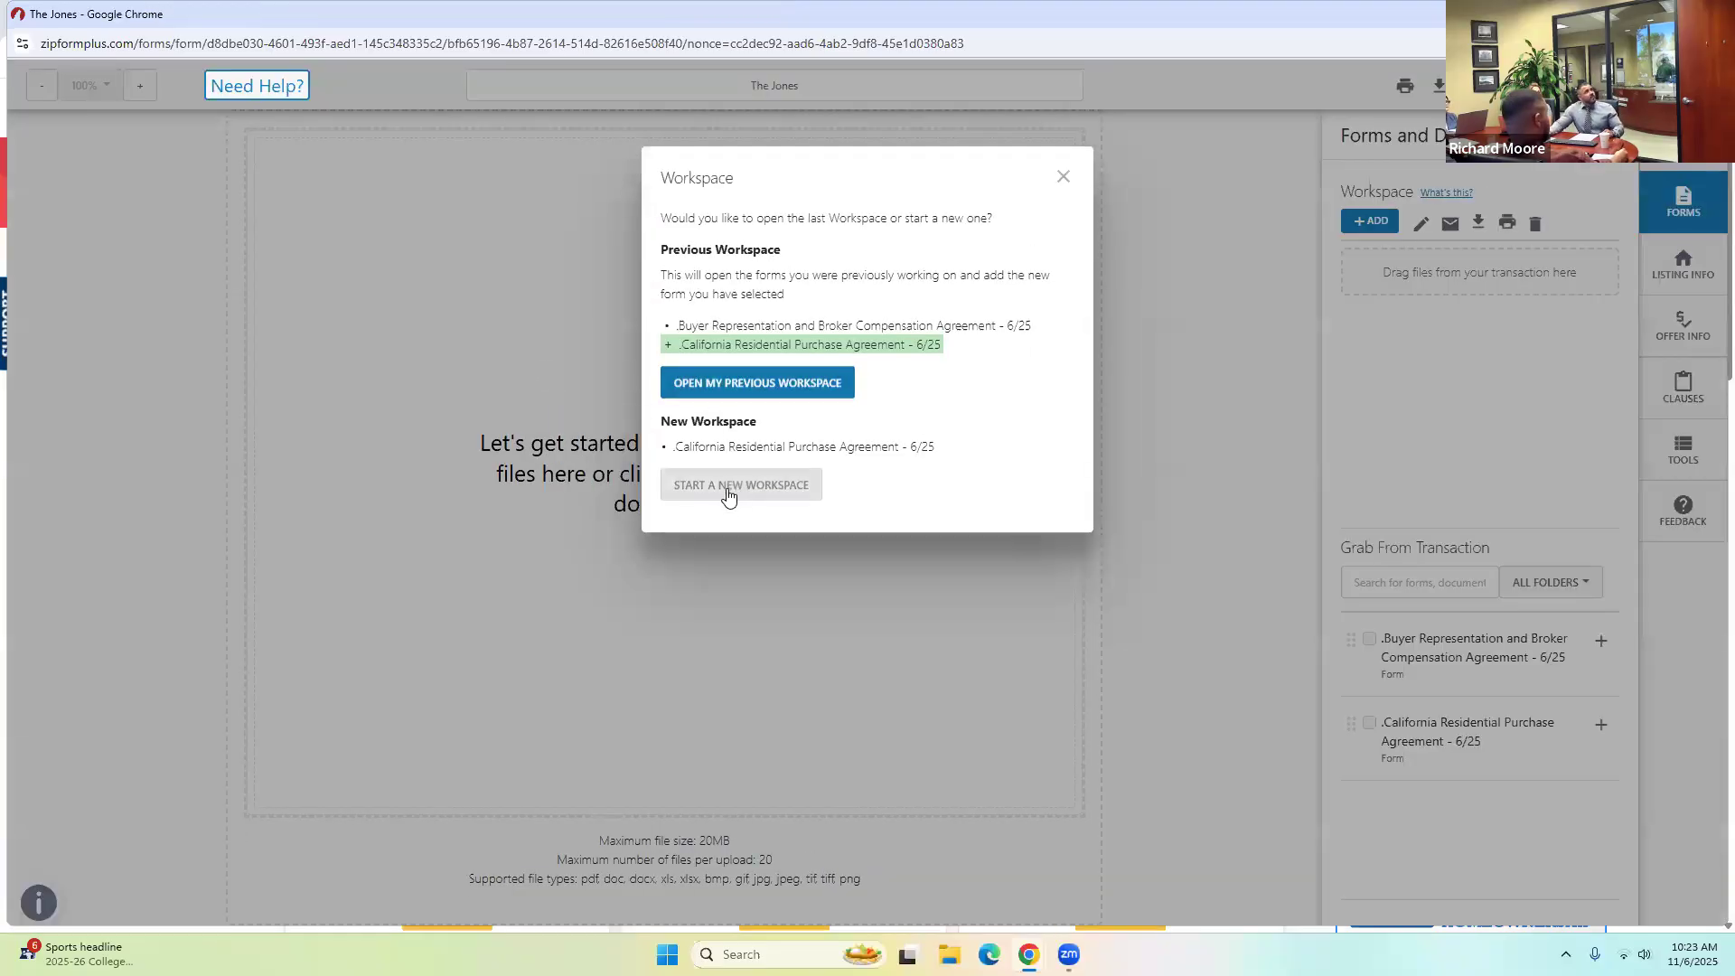
pyautogui.click(720, 493)
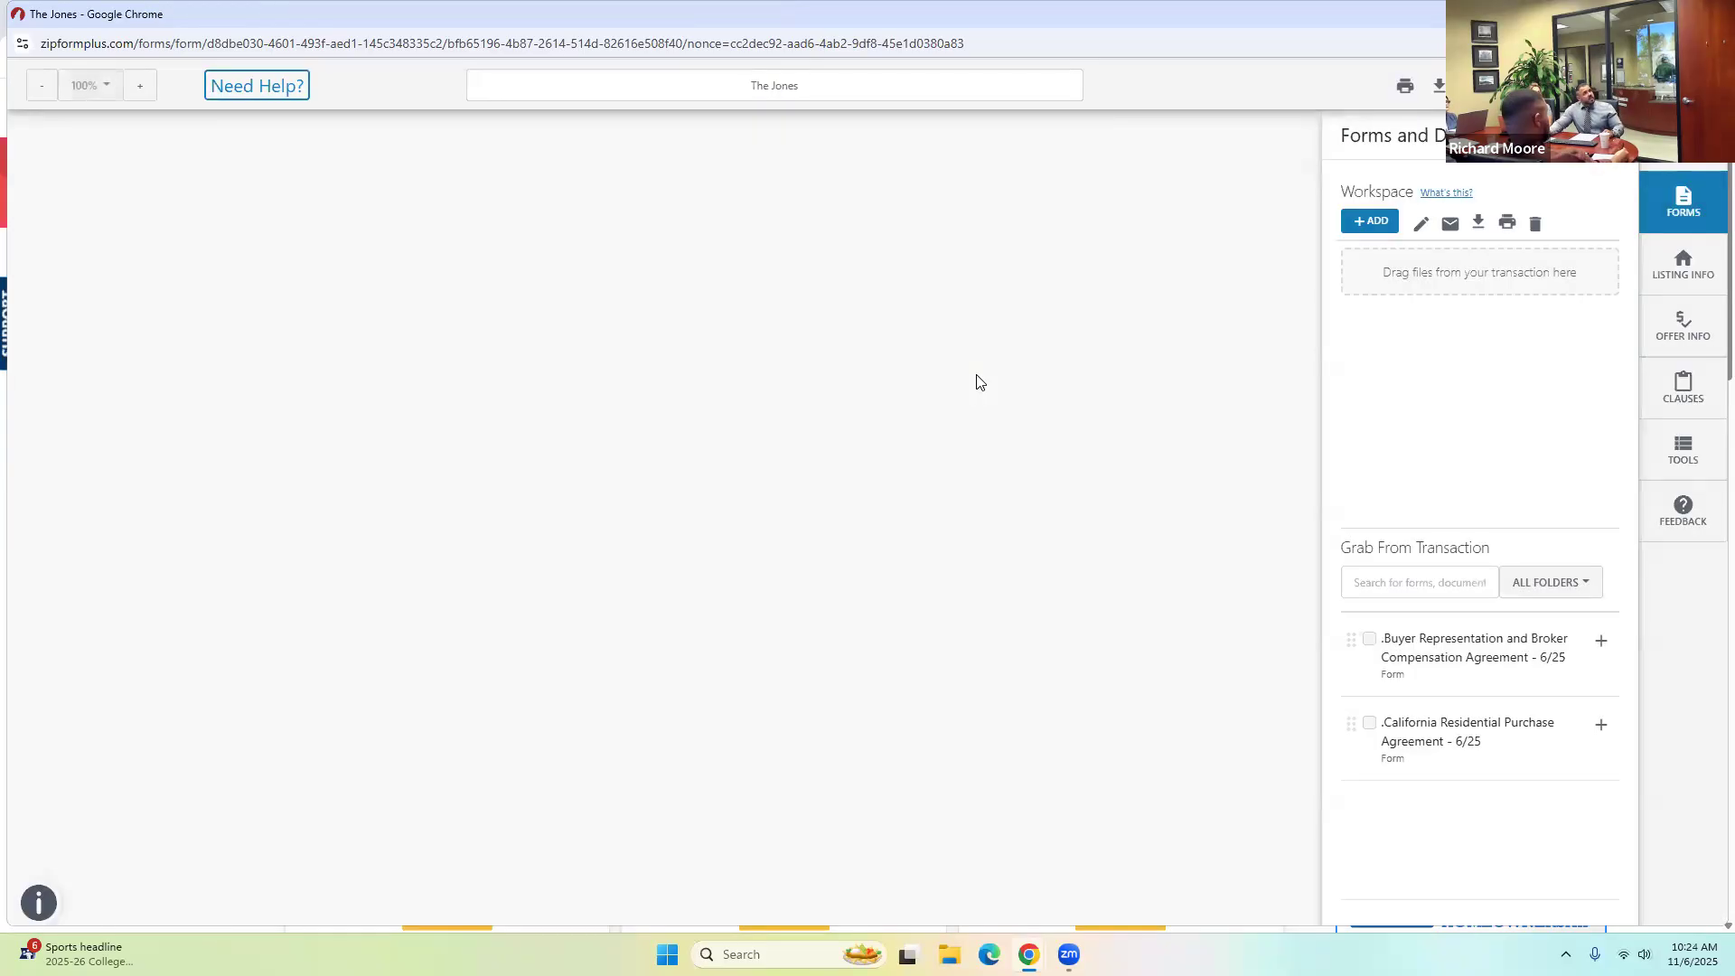
# Review the agreement's brokerage, agent, County, parcel number, Purchase Price and Initial Deposit fields.
pyautogui.scroll(-8, 357, 447)
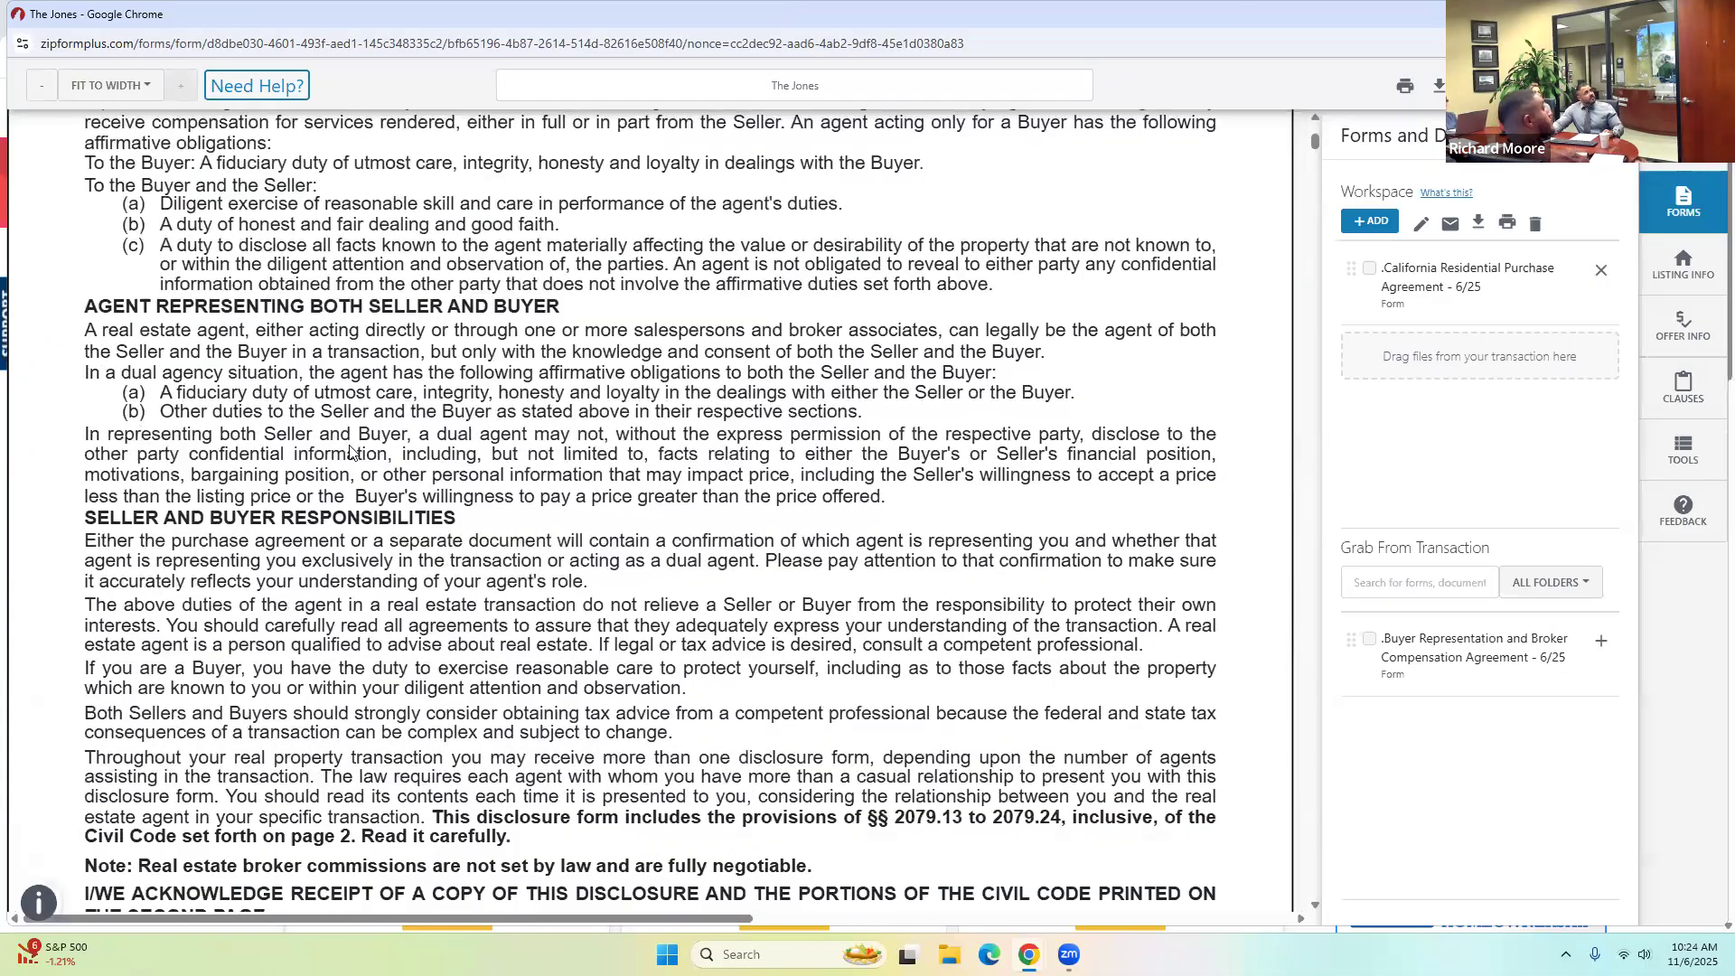
pyautogui.scroll(-6, 344, 454)
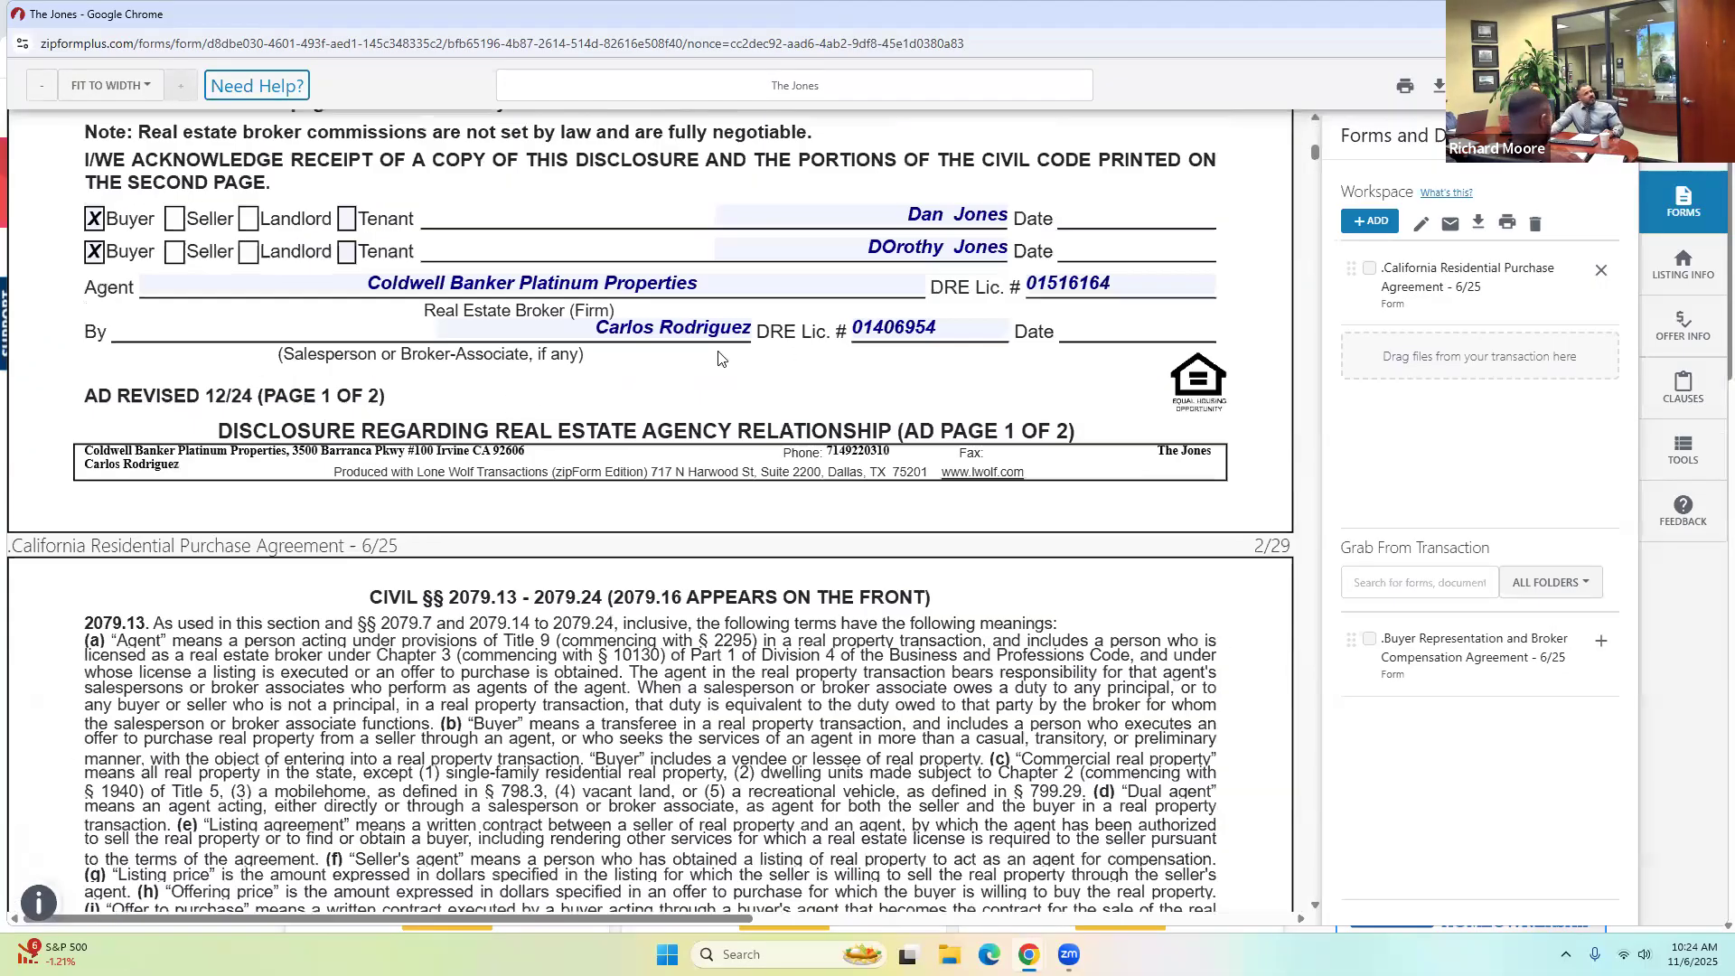
pyautogui.scroll(-17, 821, 255)
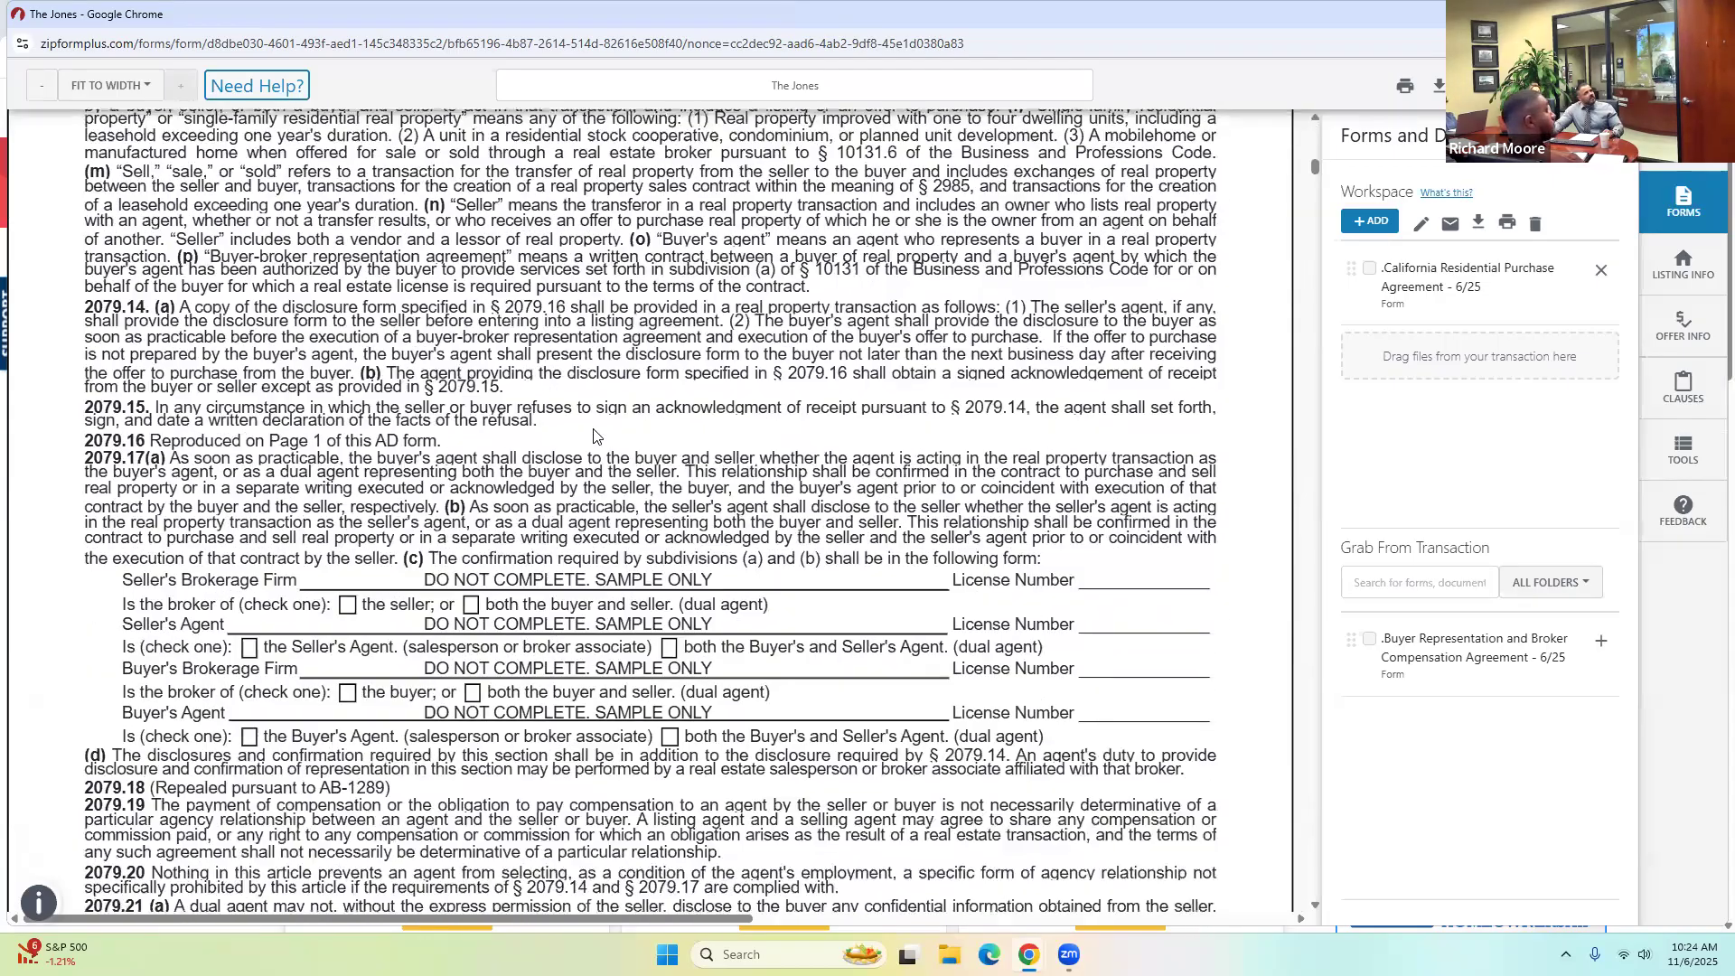
pyautogui.scroll(-7, 597, 429)
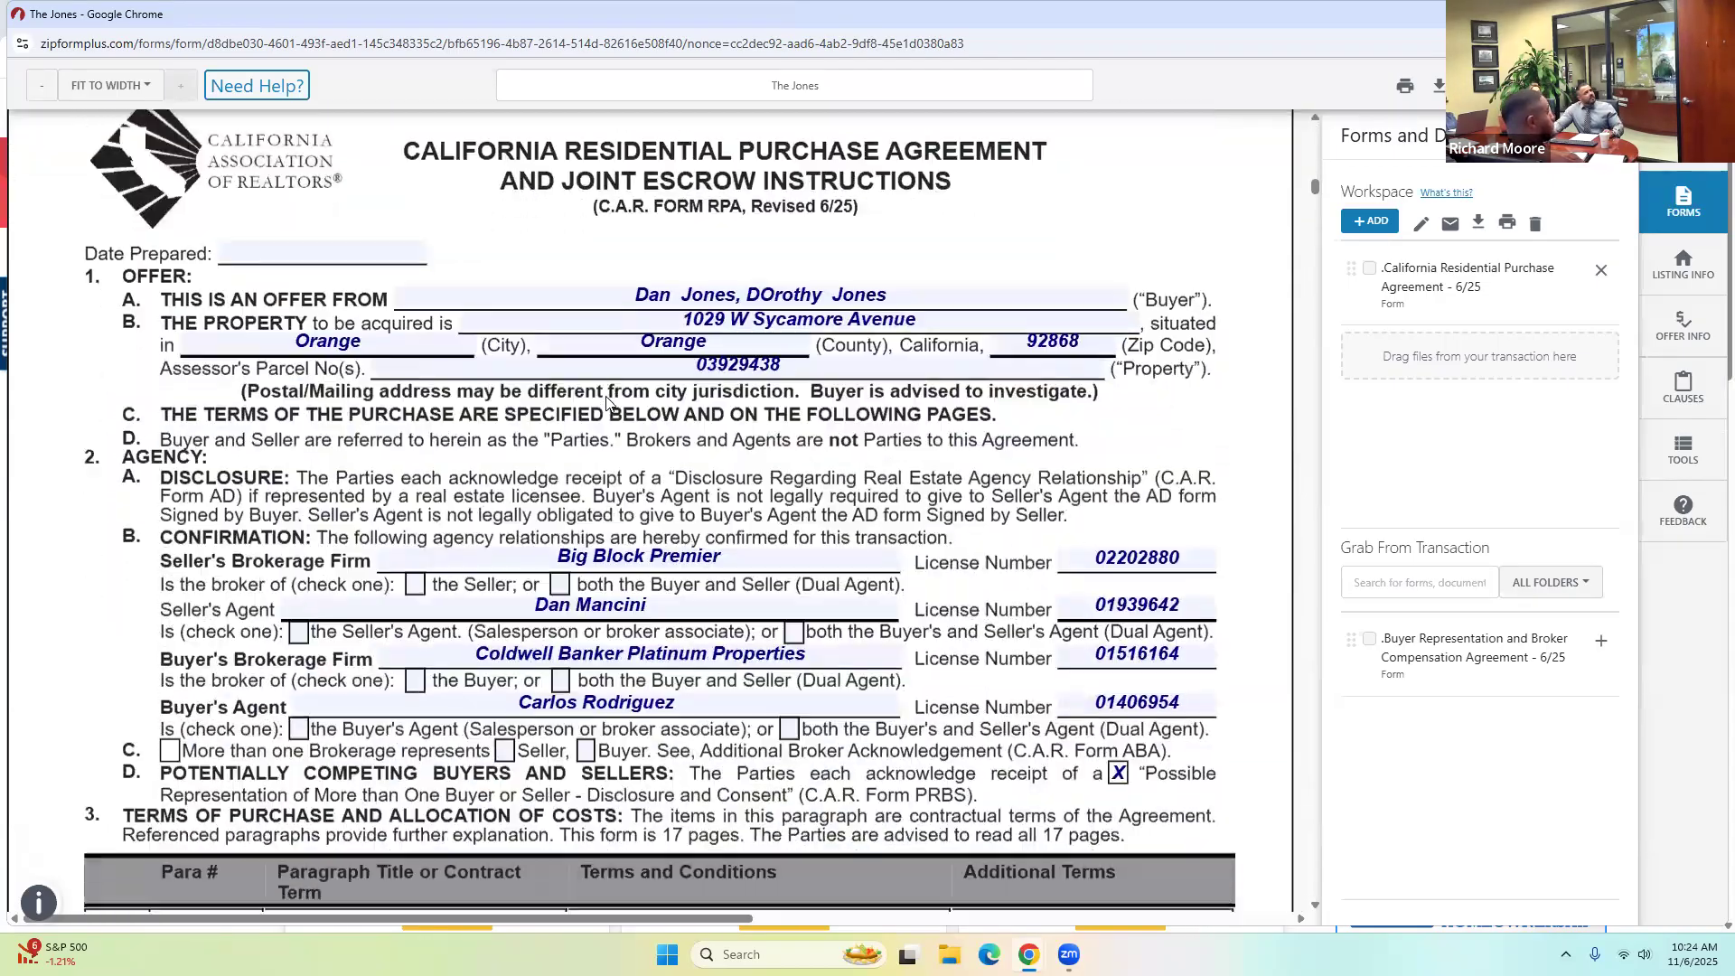
pyautogui.doubleClick(752, 548)
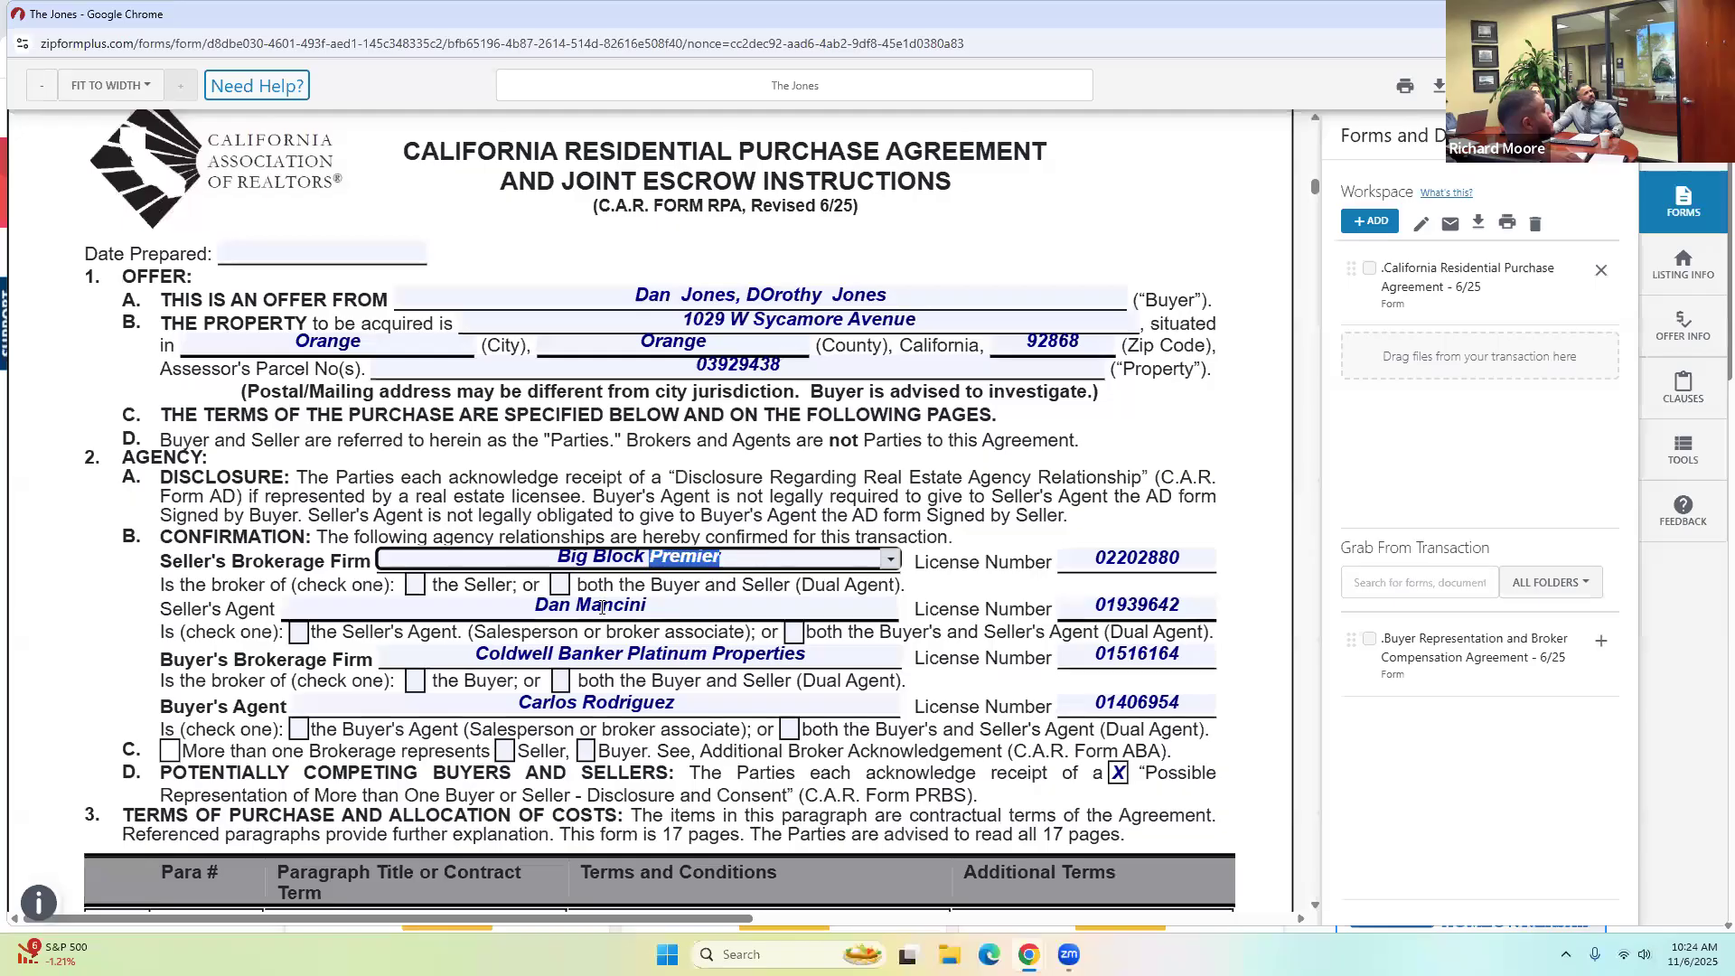
pyautogui.tripleClick(601, 607)
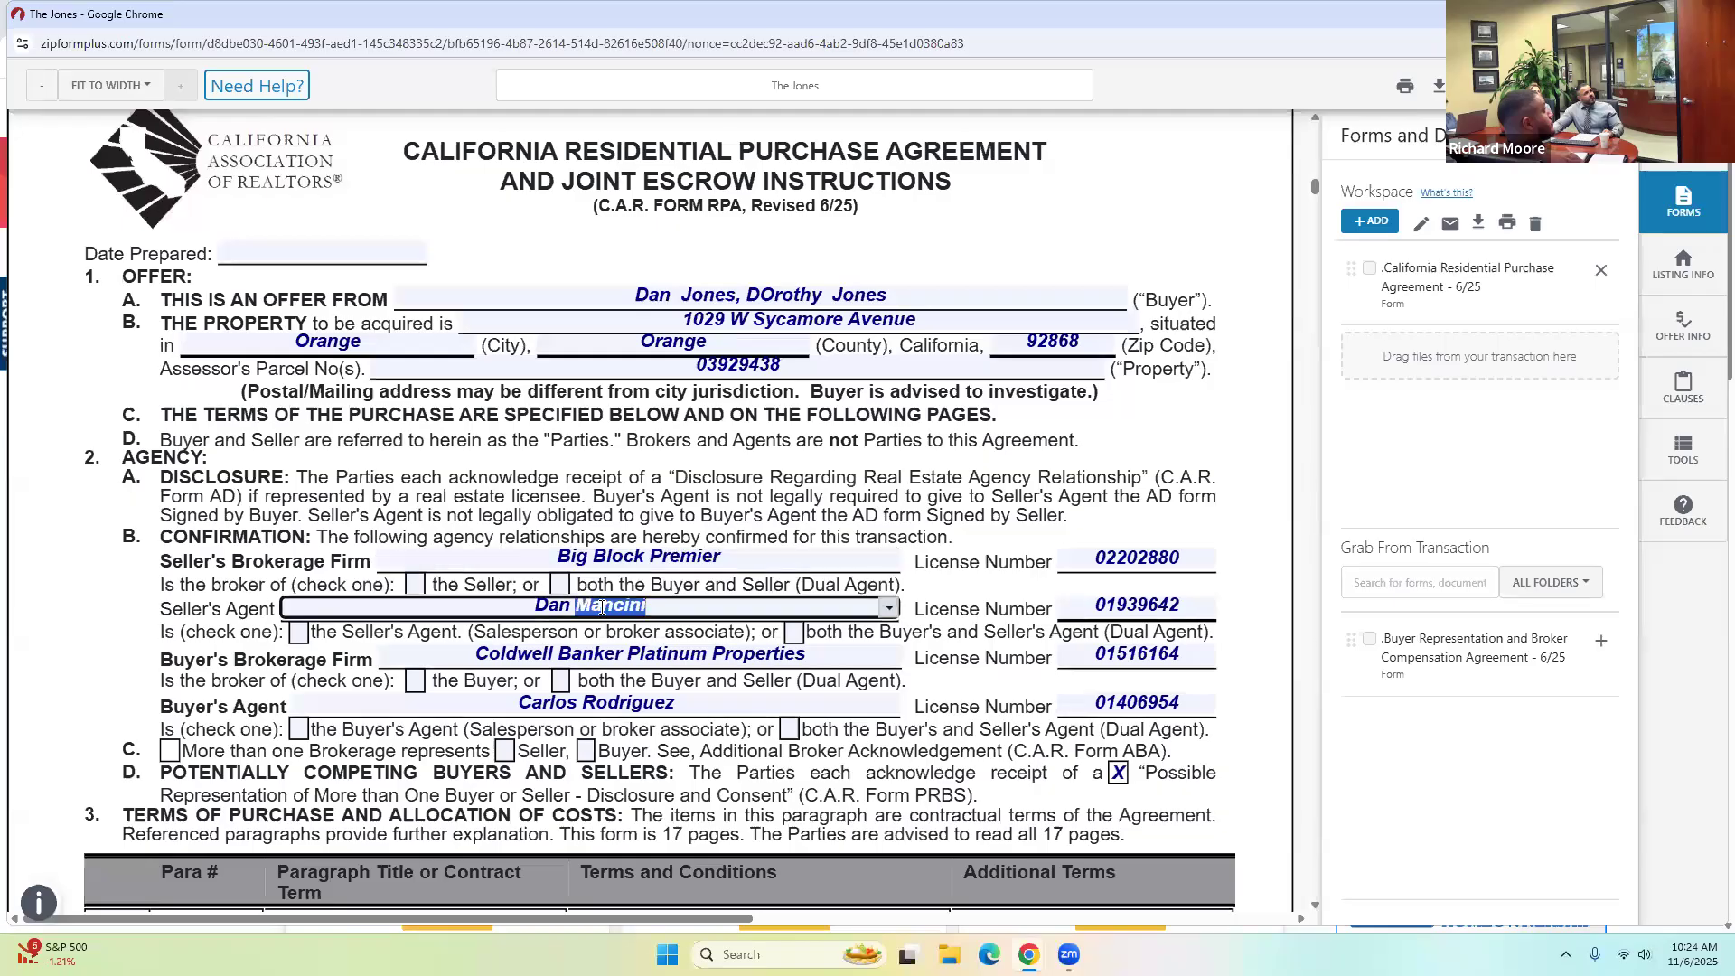
pyautogui.click(665, 343)
pyautogui.doubleClick(723, 368)
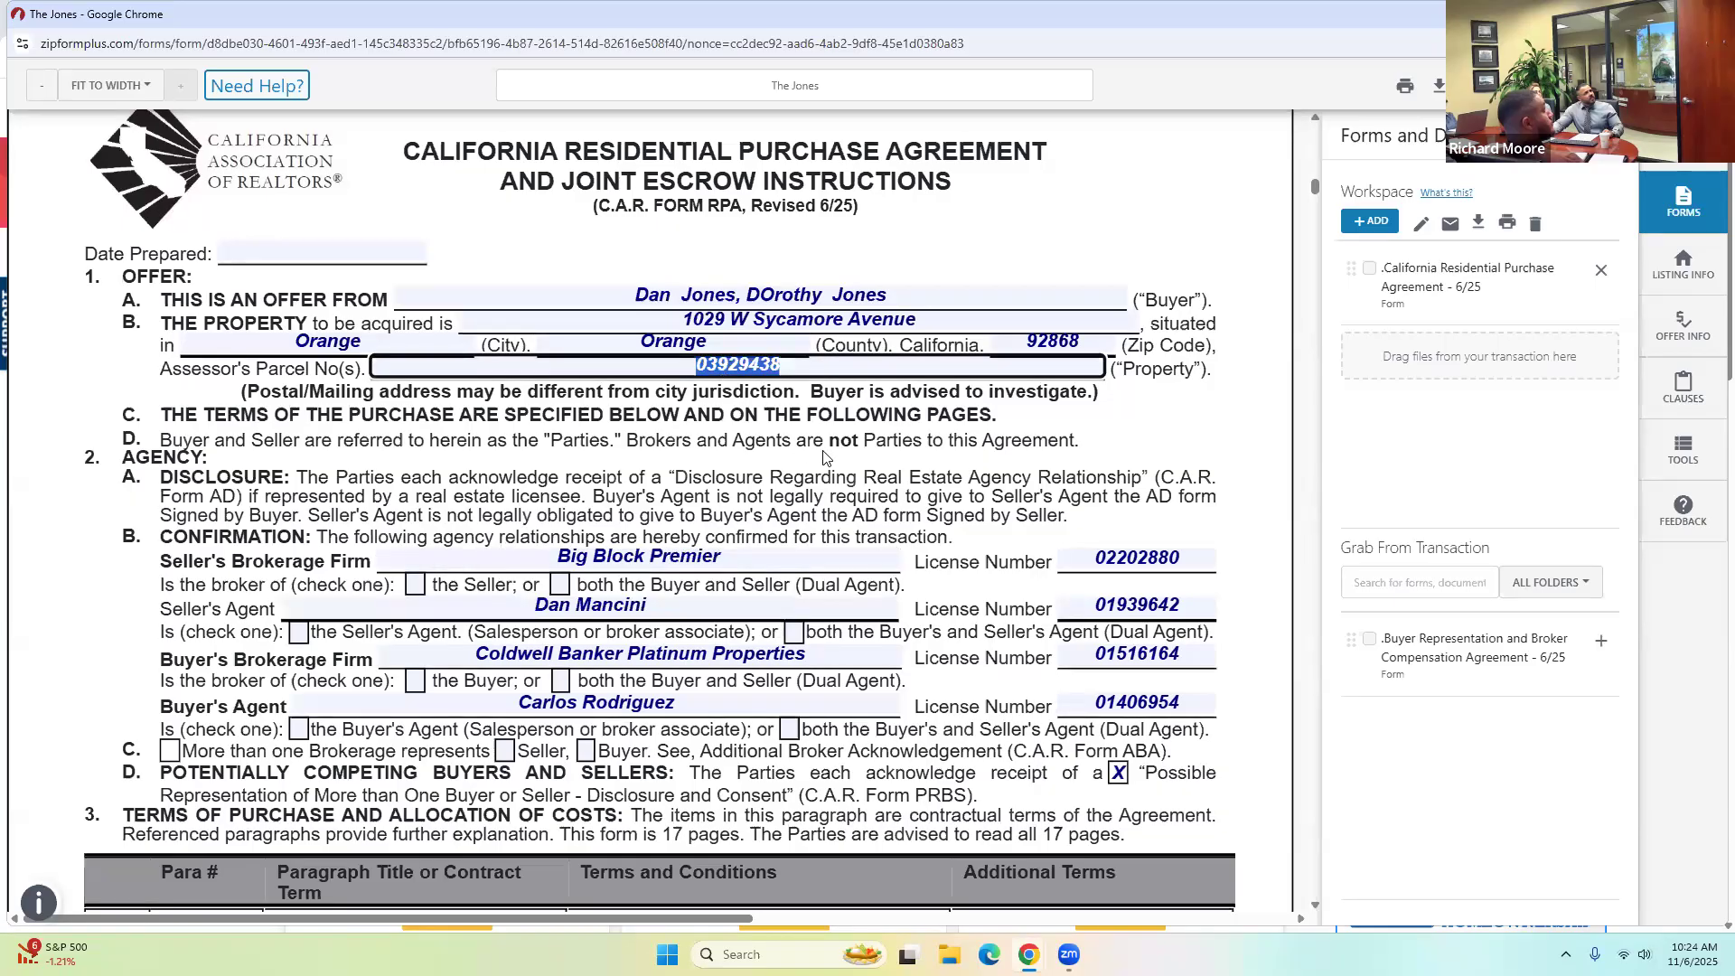
pyautogui.scroll(-3, 916, 470)
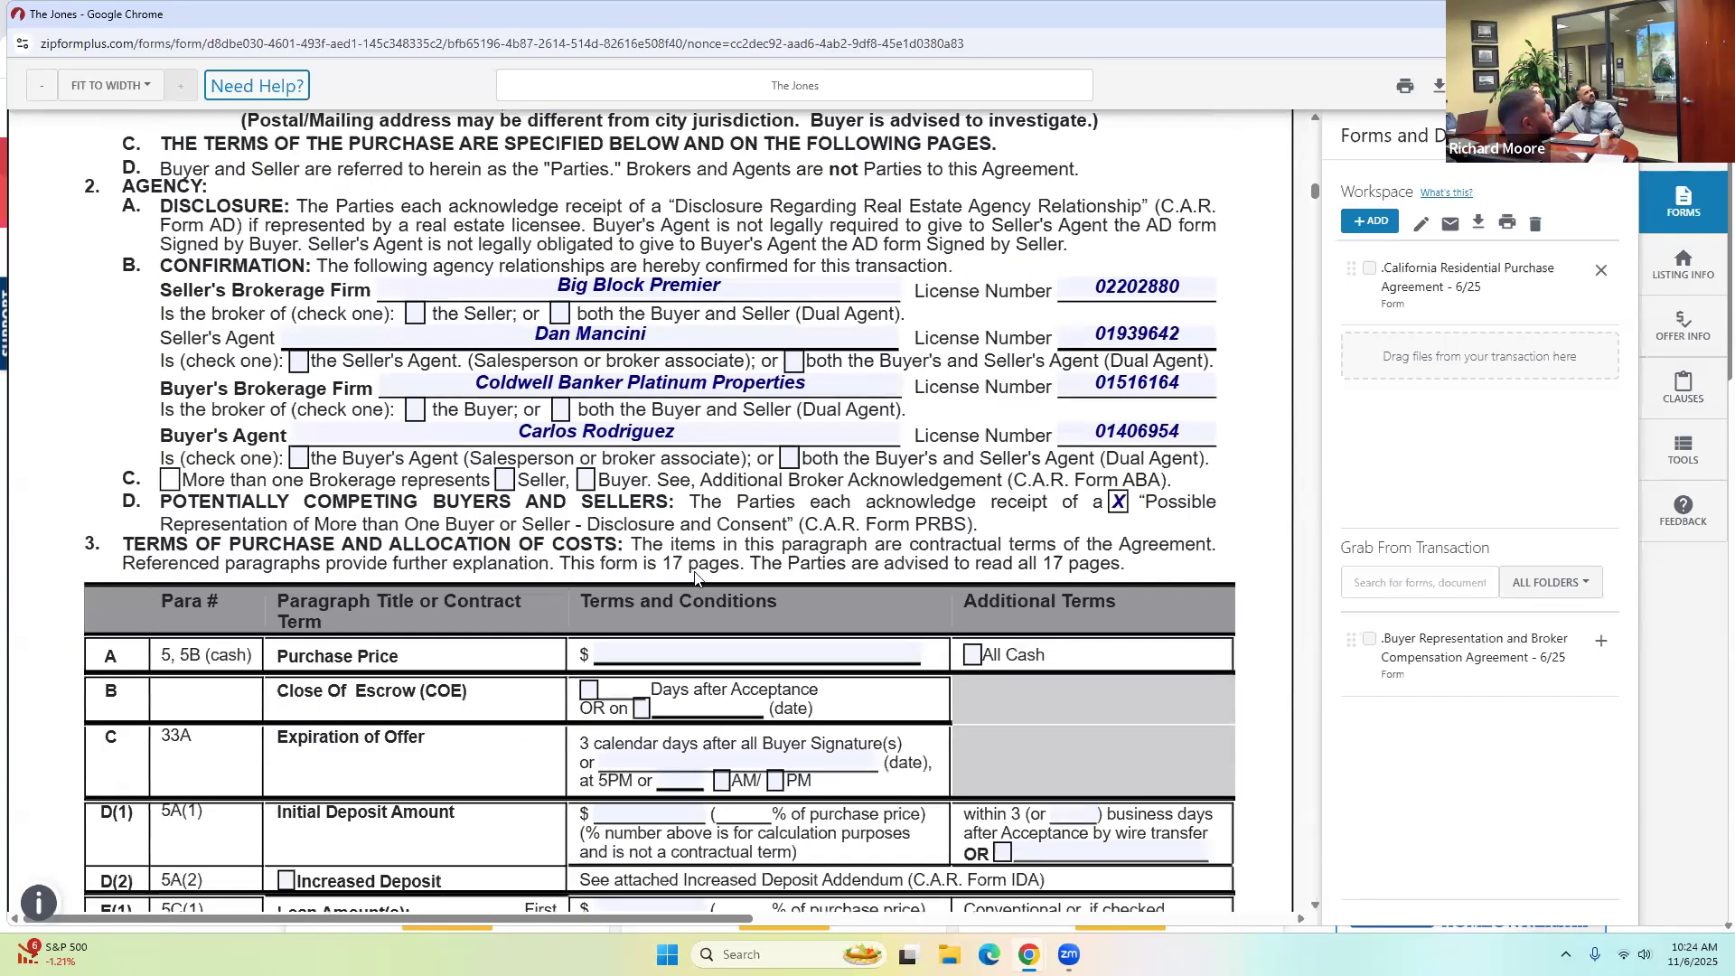
pyautogui.click(656, 647)
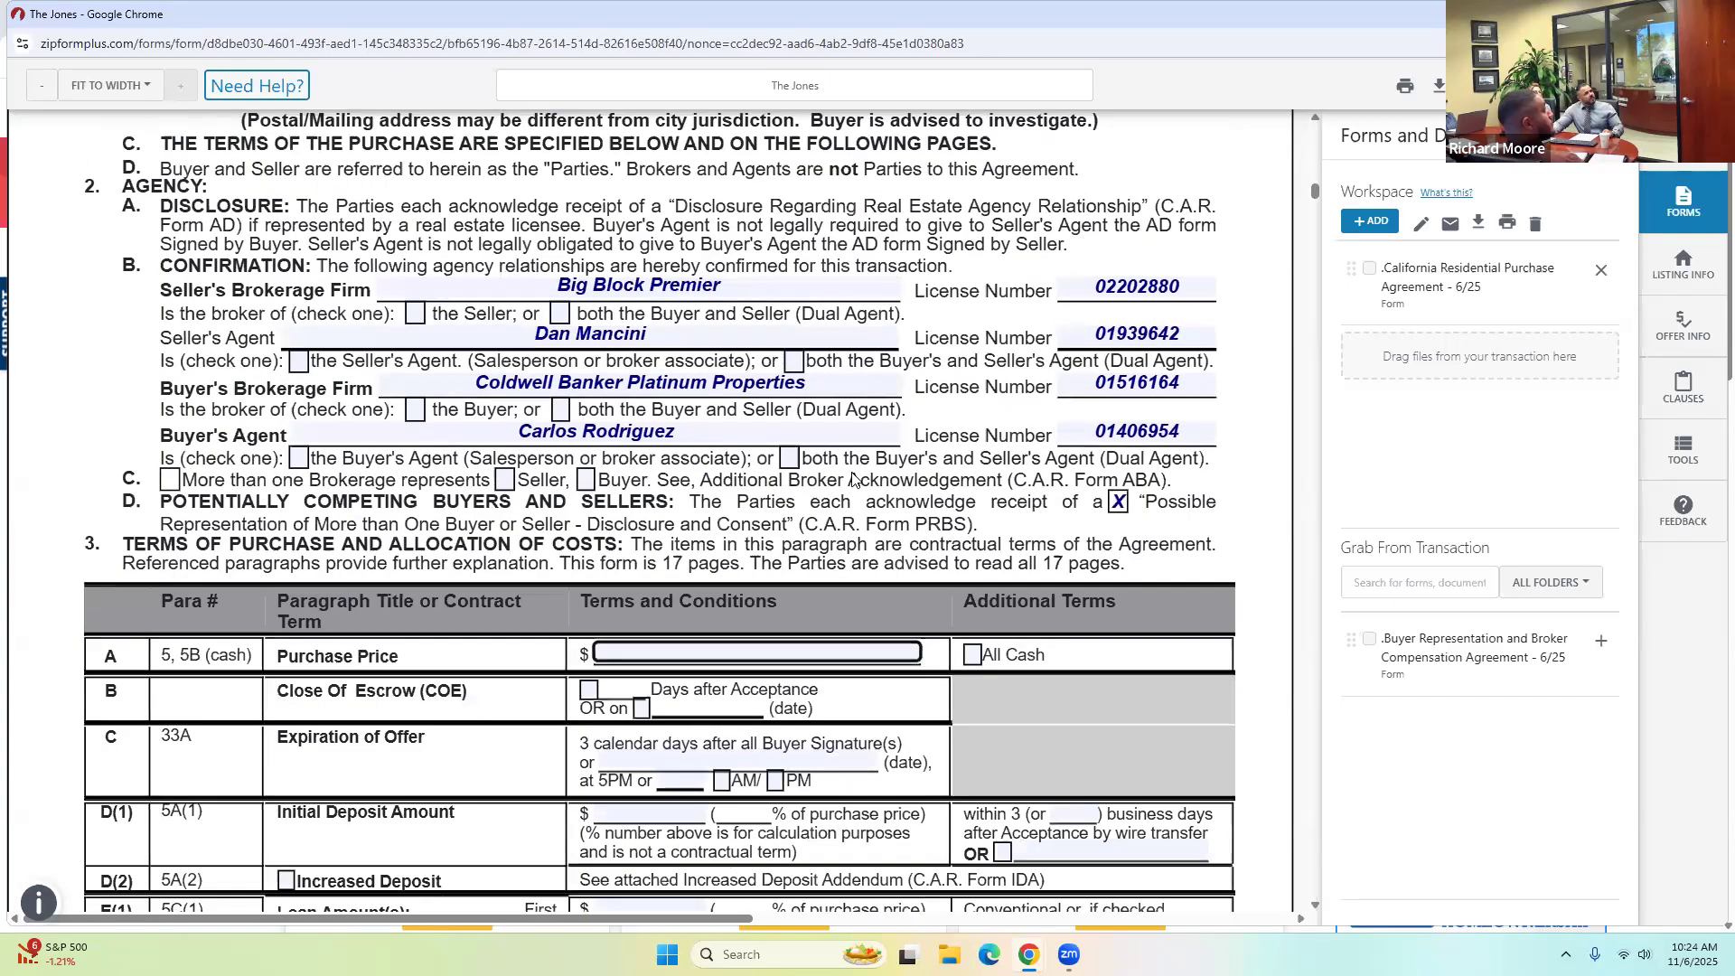
pyautogui.scroll(-3, 695, 423)
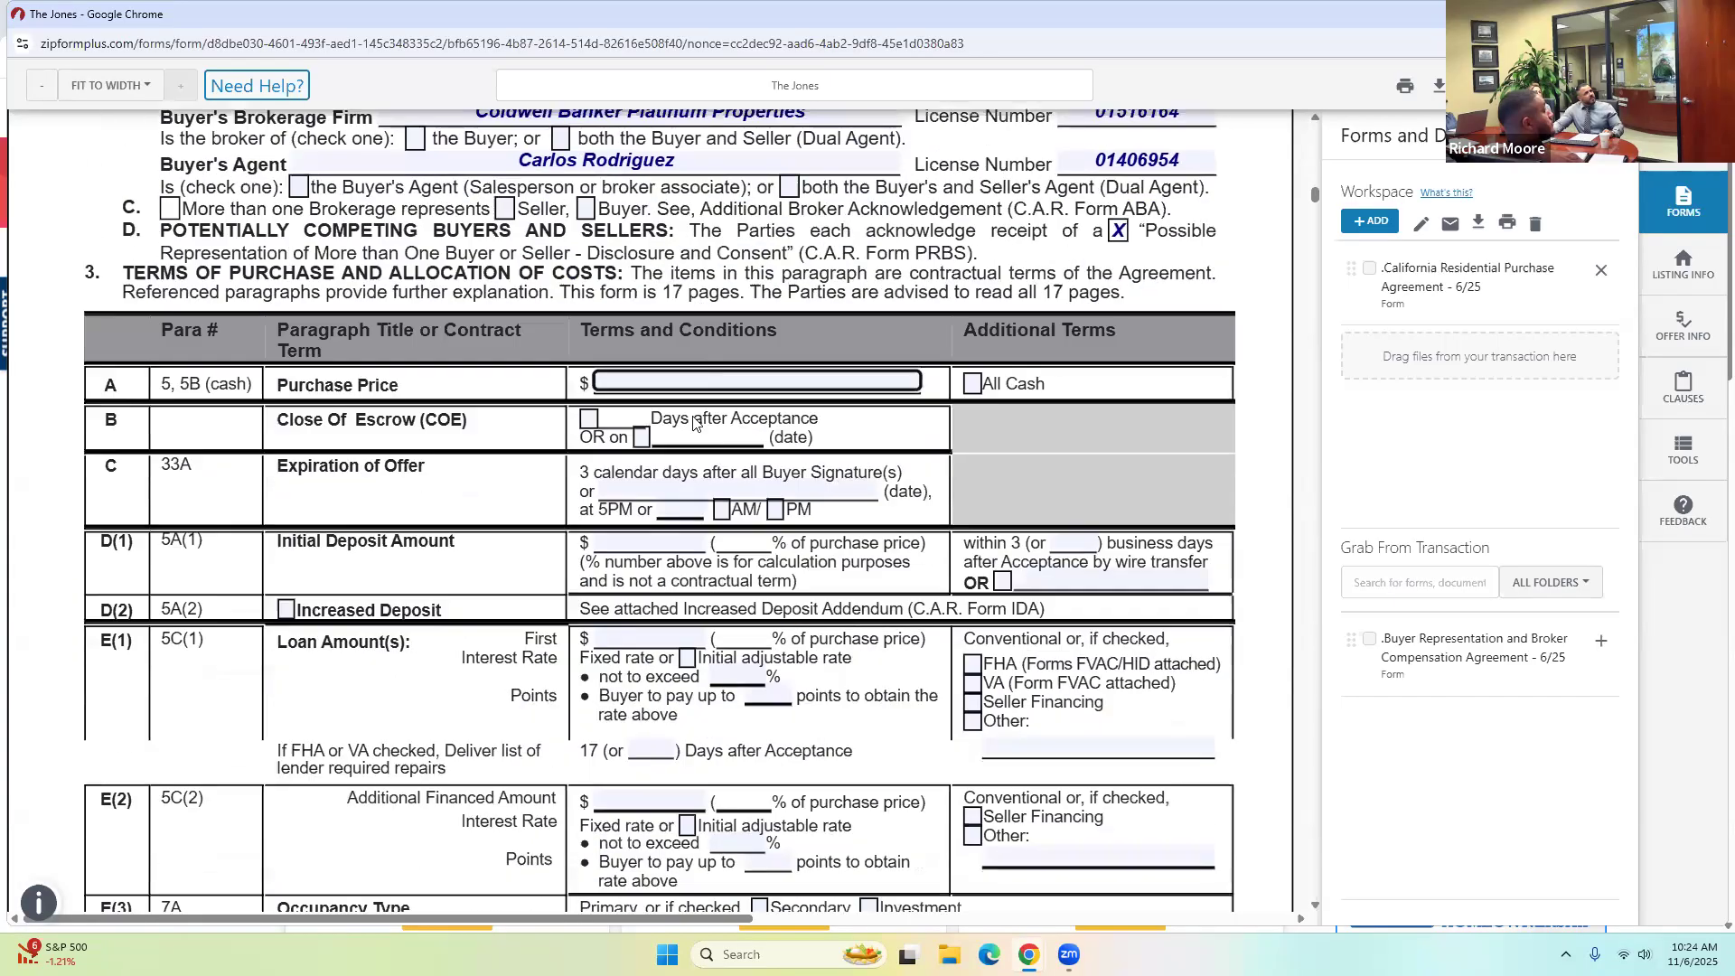
pyautogui.click(633, 541)
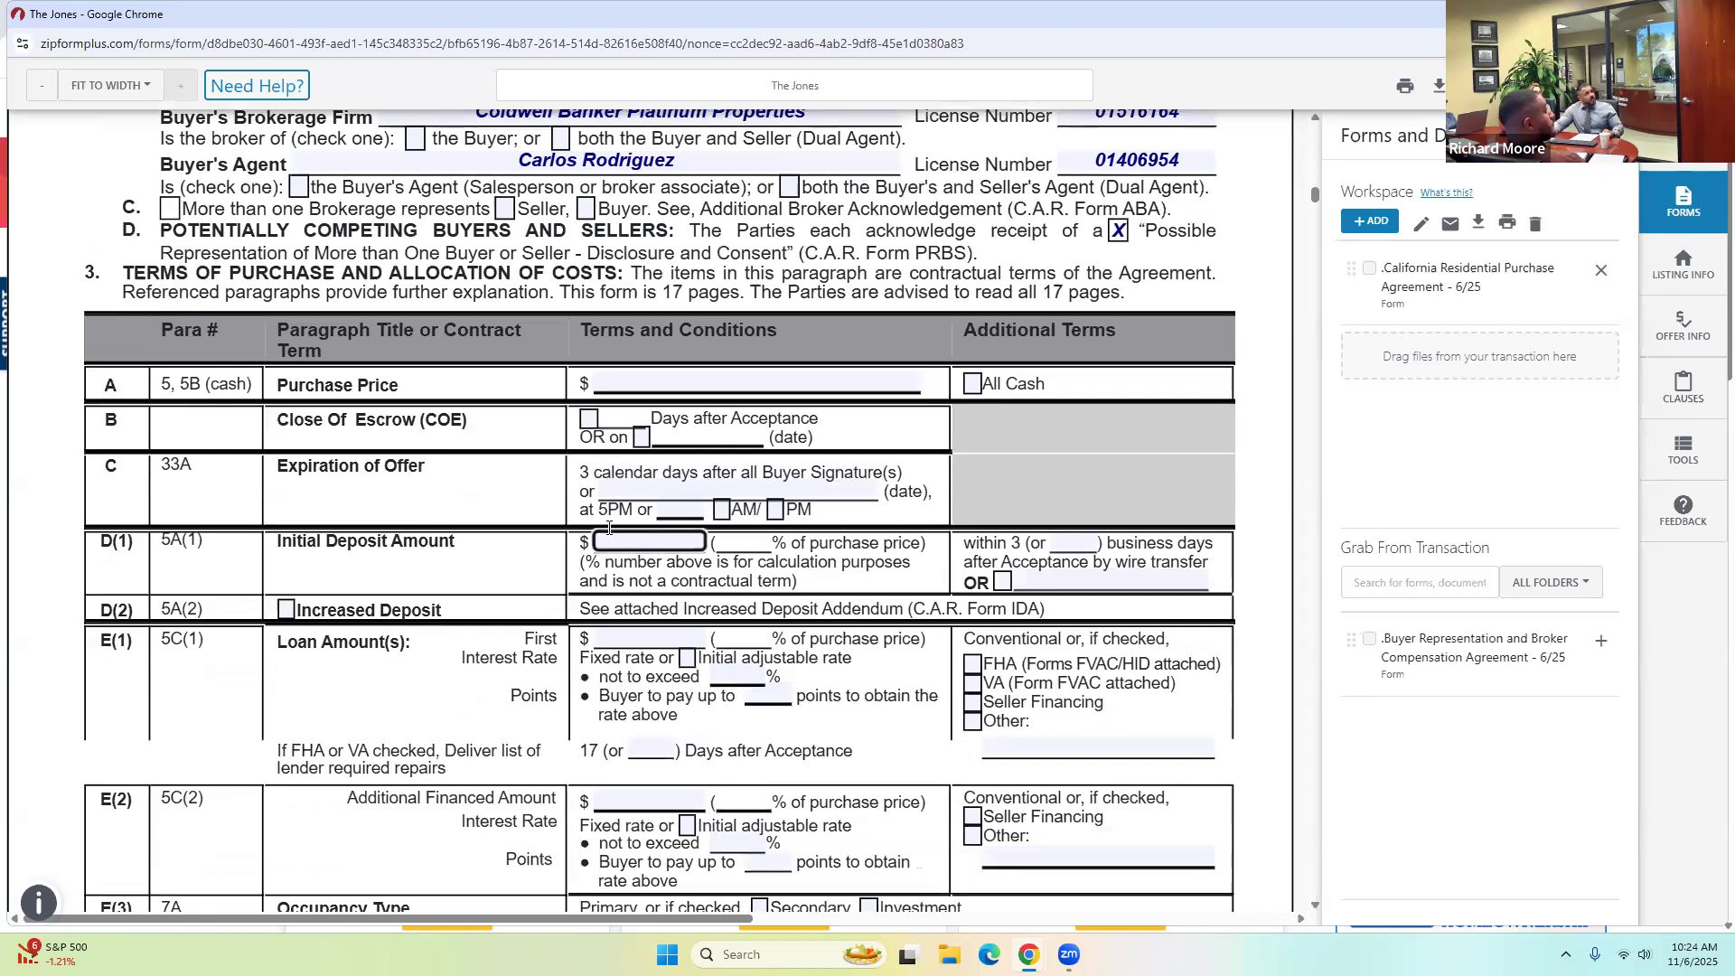
# Check Close of Escrow 'Days after Acceptance' and scroll through the rest of the form.
pyautogui.click(591, 420)
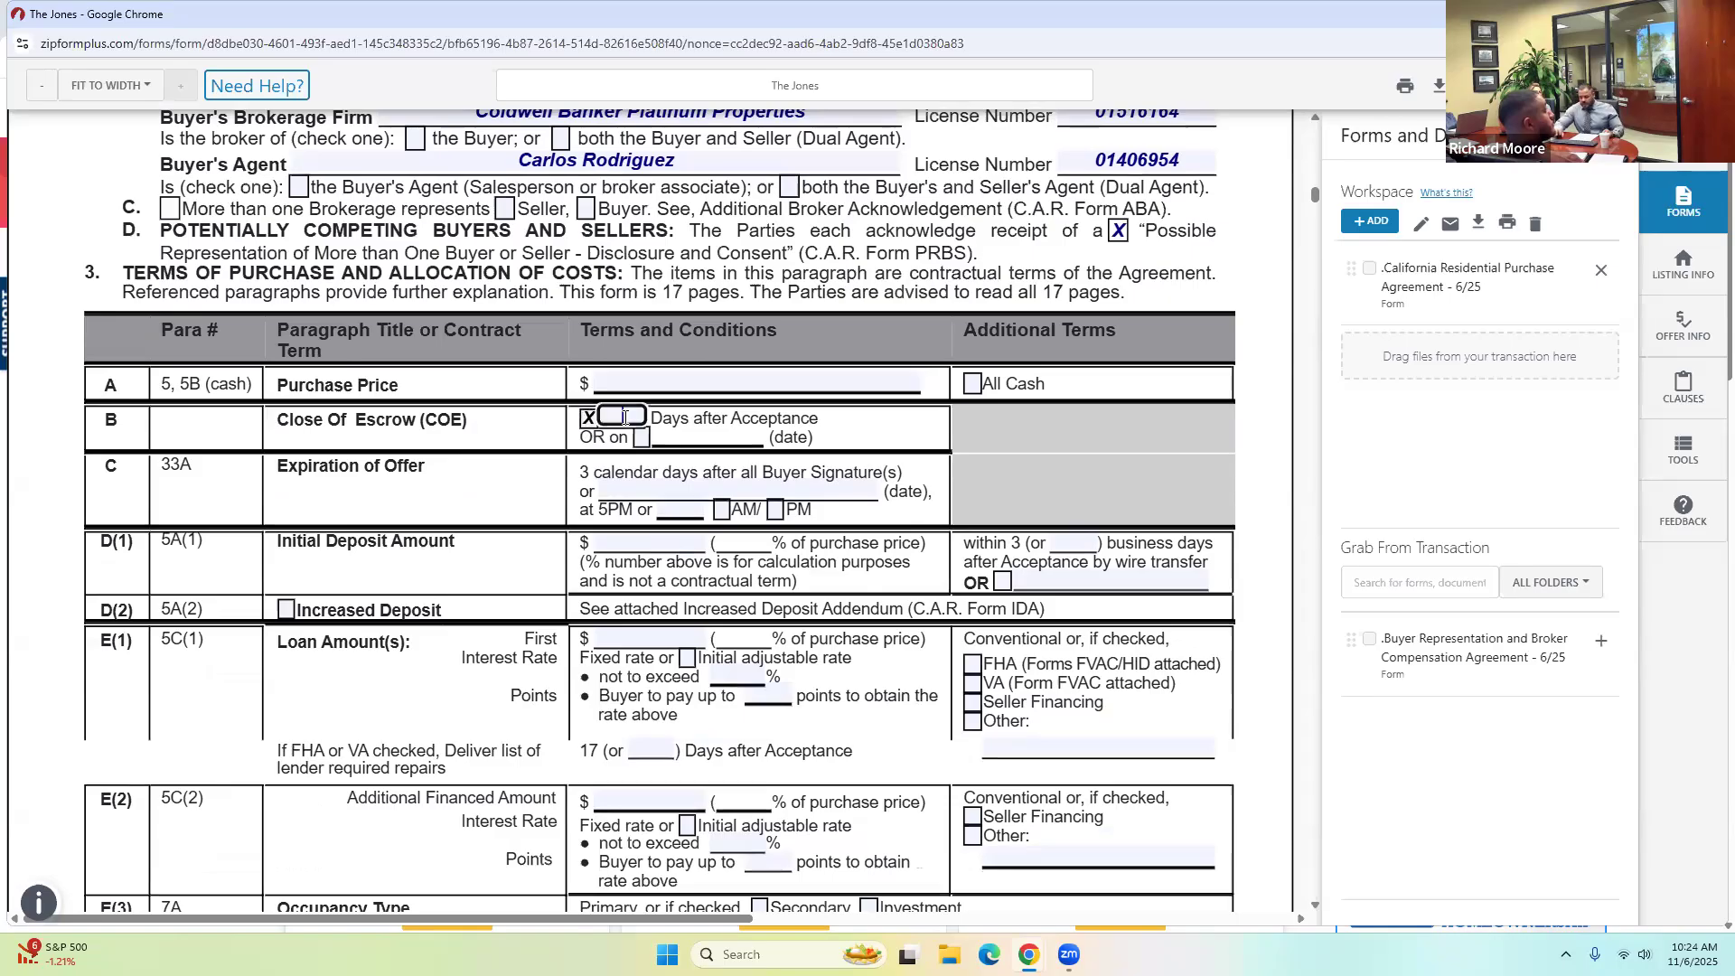
pyautogui.scroll(-5, 685, 594)
pyautogui.scroll(-3, 685, 594)
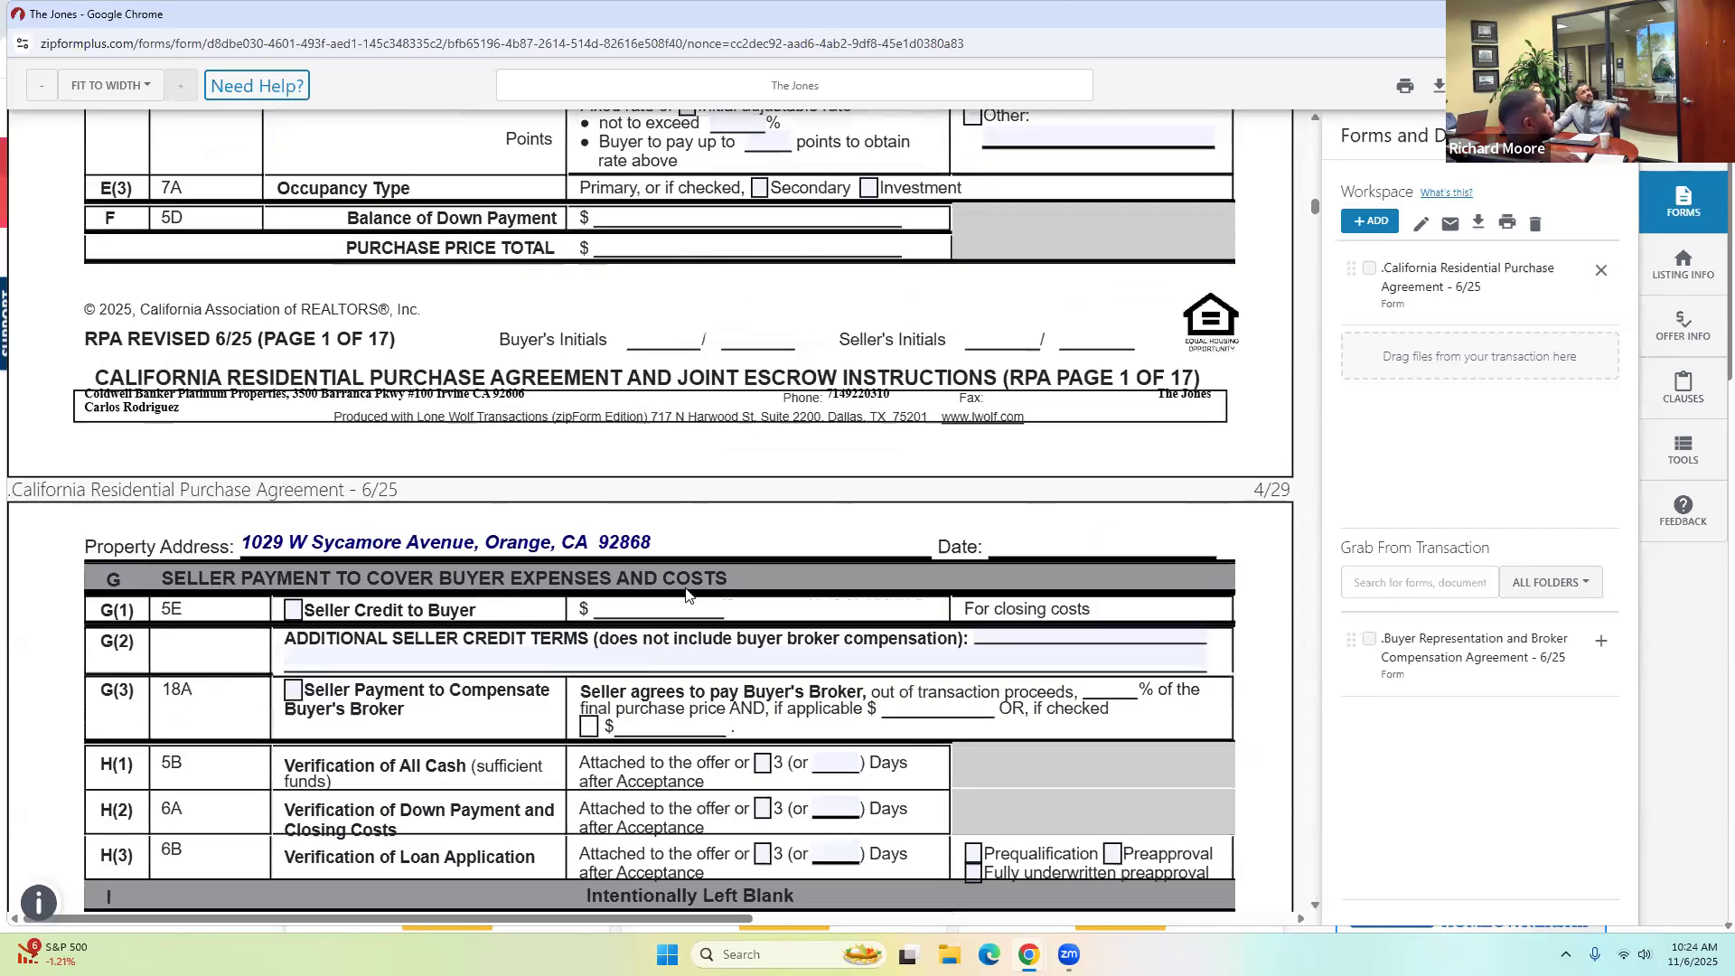
pyautogui.scroll(-6, 836, 465)
pyautogui.scroll(-5, 836, 465)
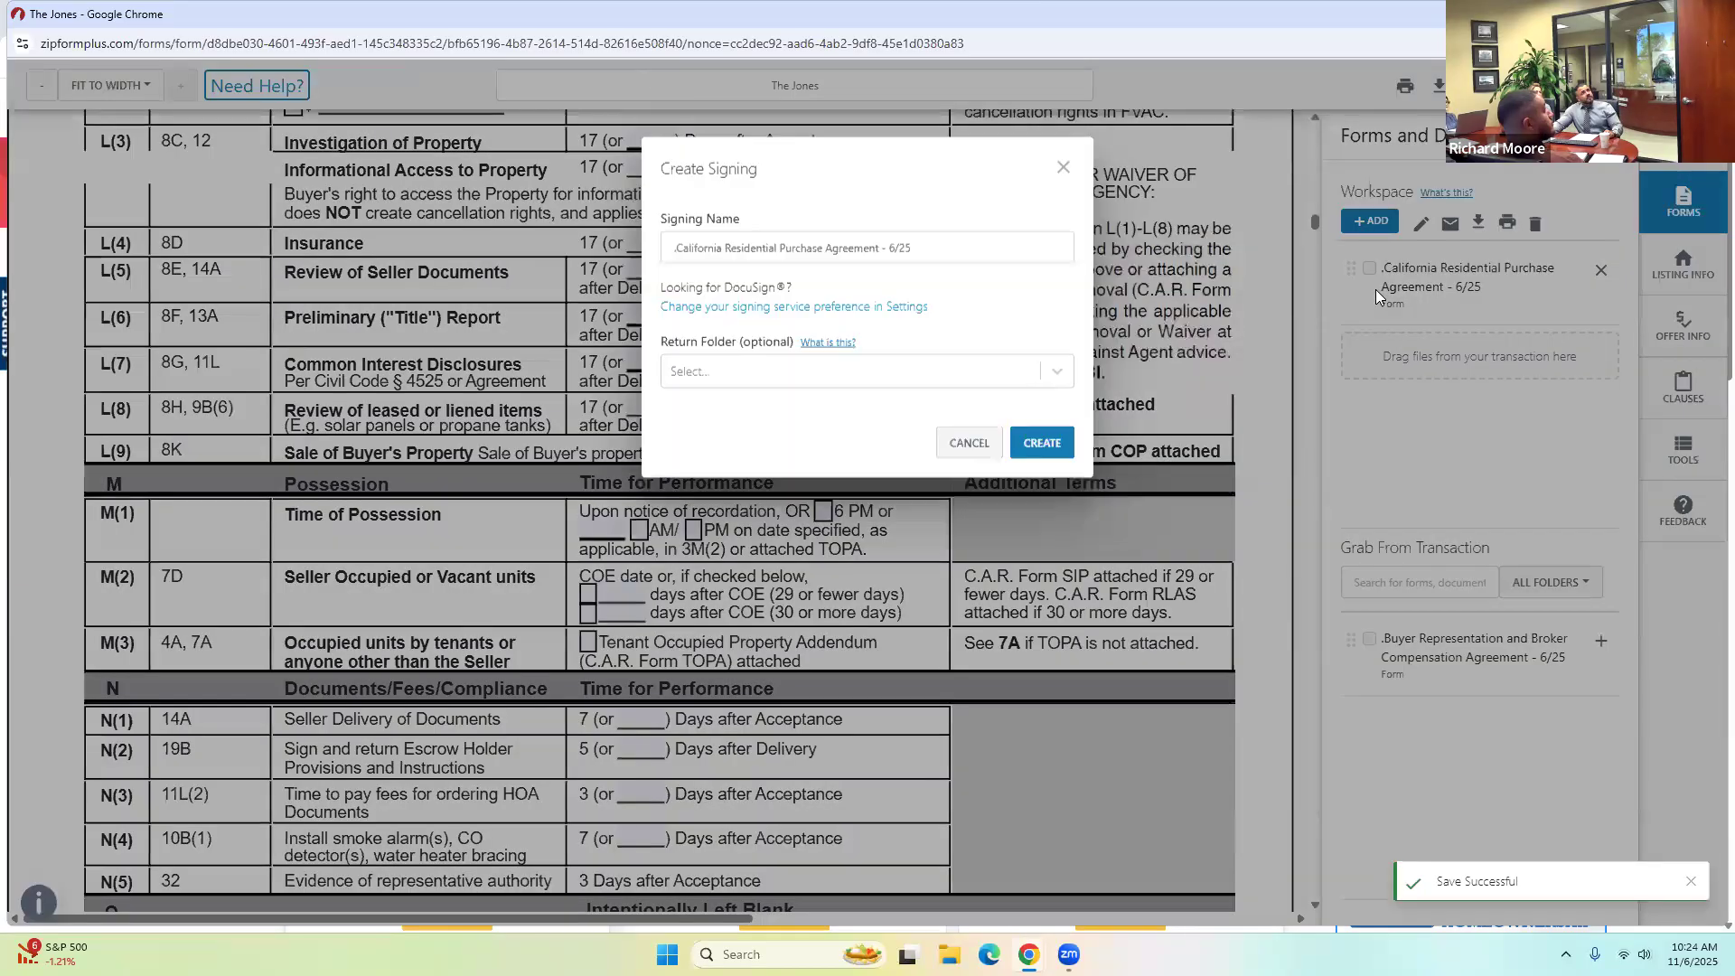
# Create the purchase agreement signing with the selling agent, Buyer One and Buyer Two from the transaction.
pyautogui.click(1048, 452)
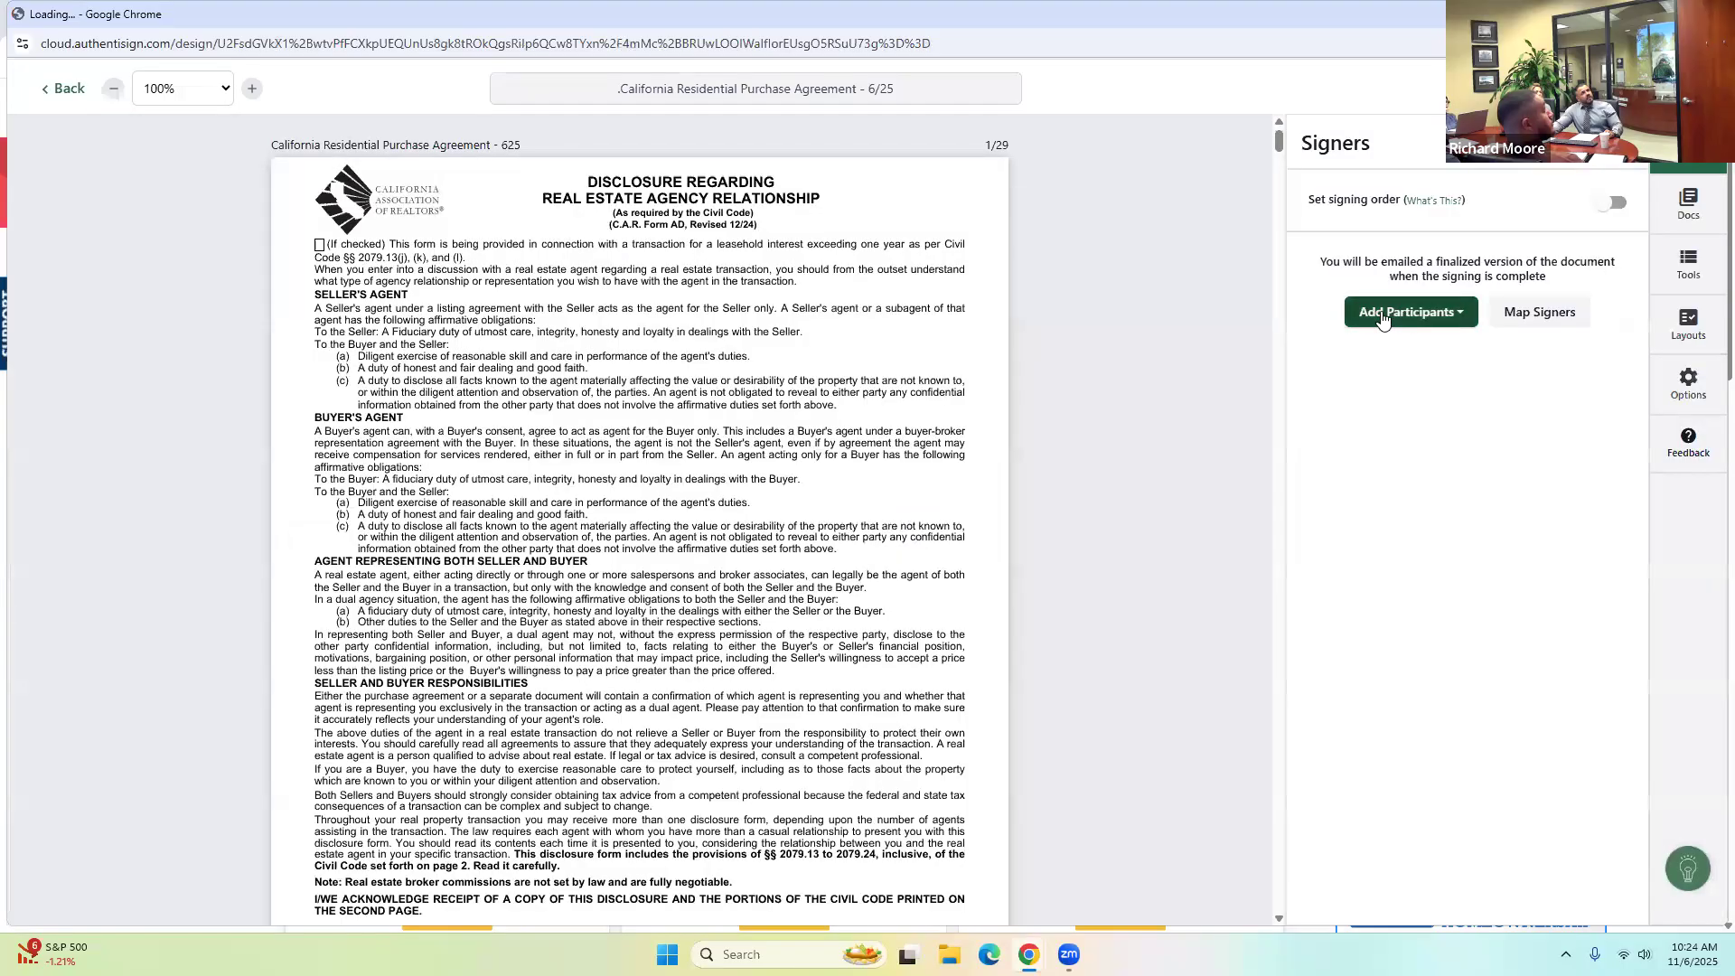
pyautogui.click(1383, 314)
pyautogui.click(1385, 421)
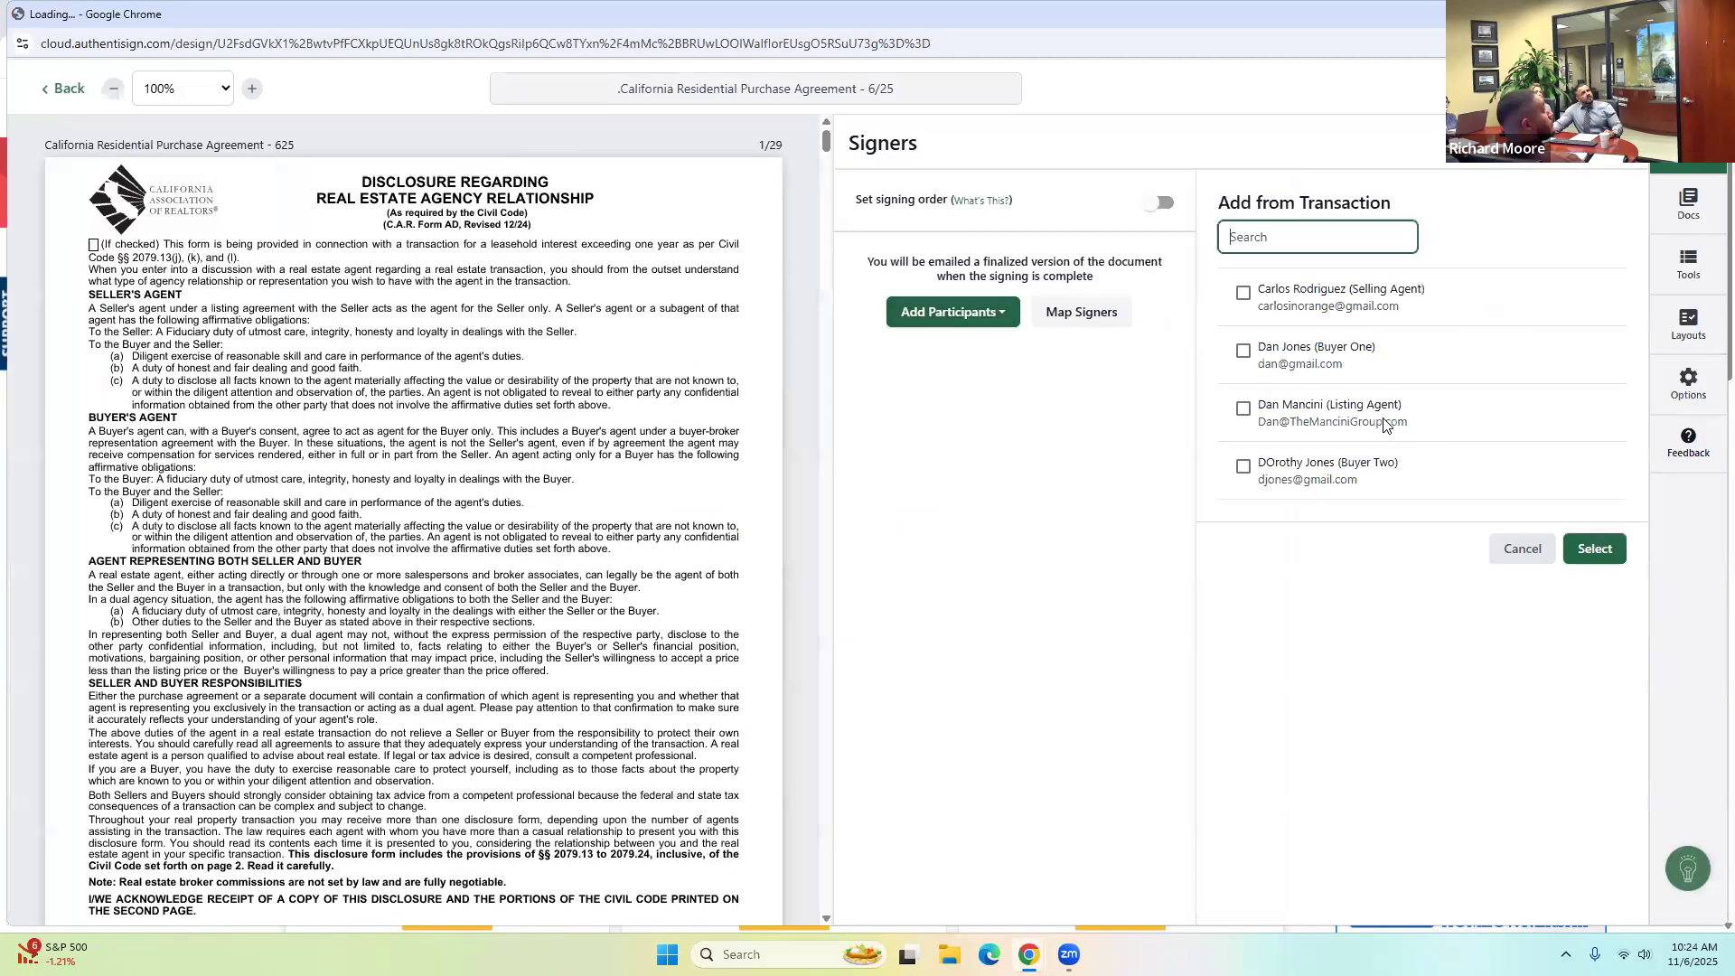
pyautogui.click(1244, 295)
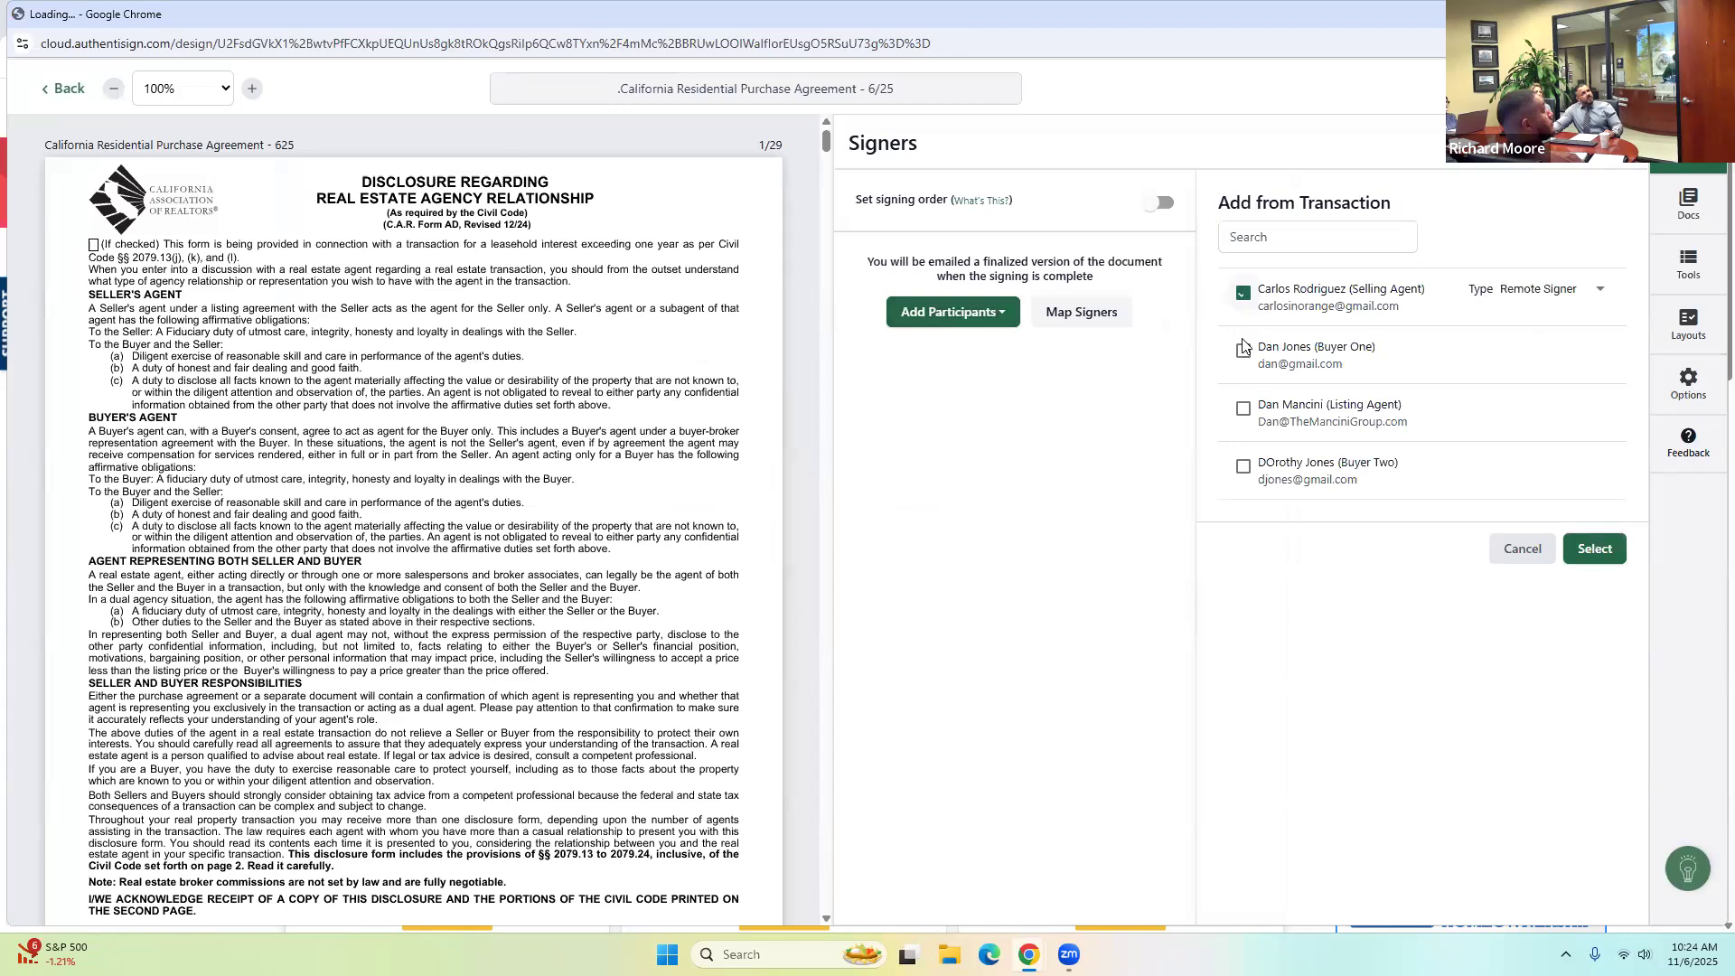
pyautogui.click(1244, 351)
pyautogui.click(1243, 467)
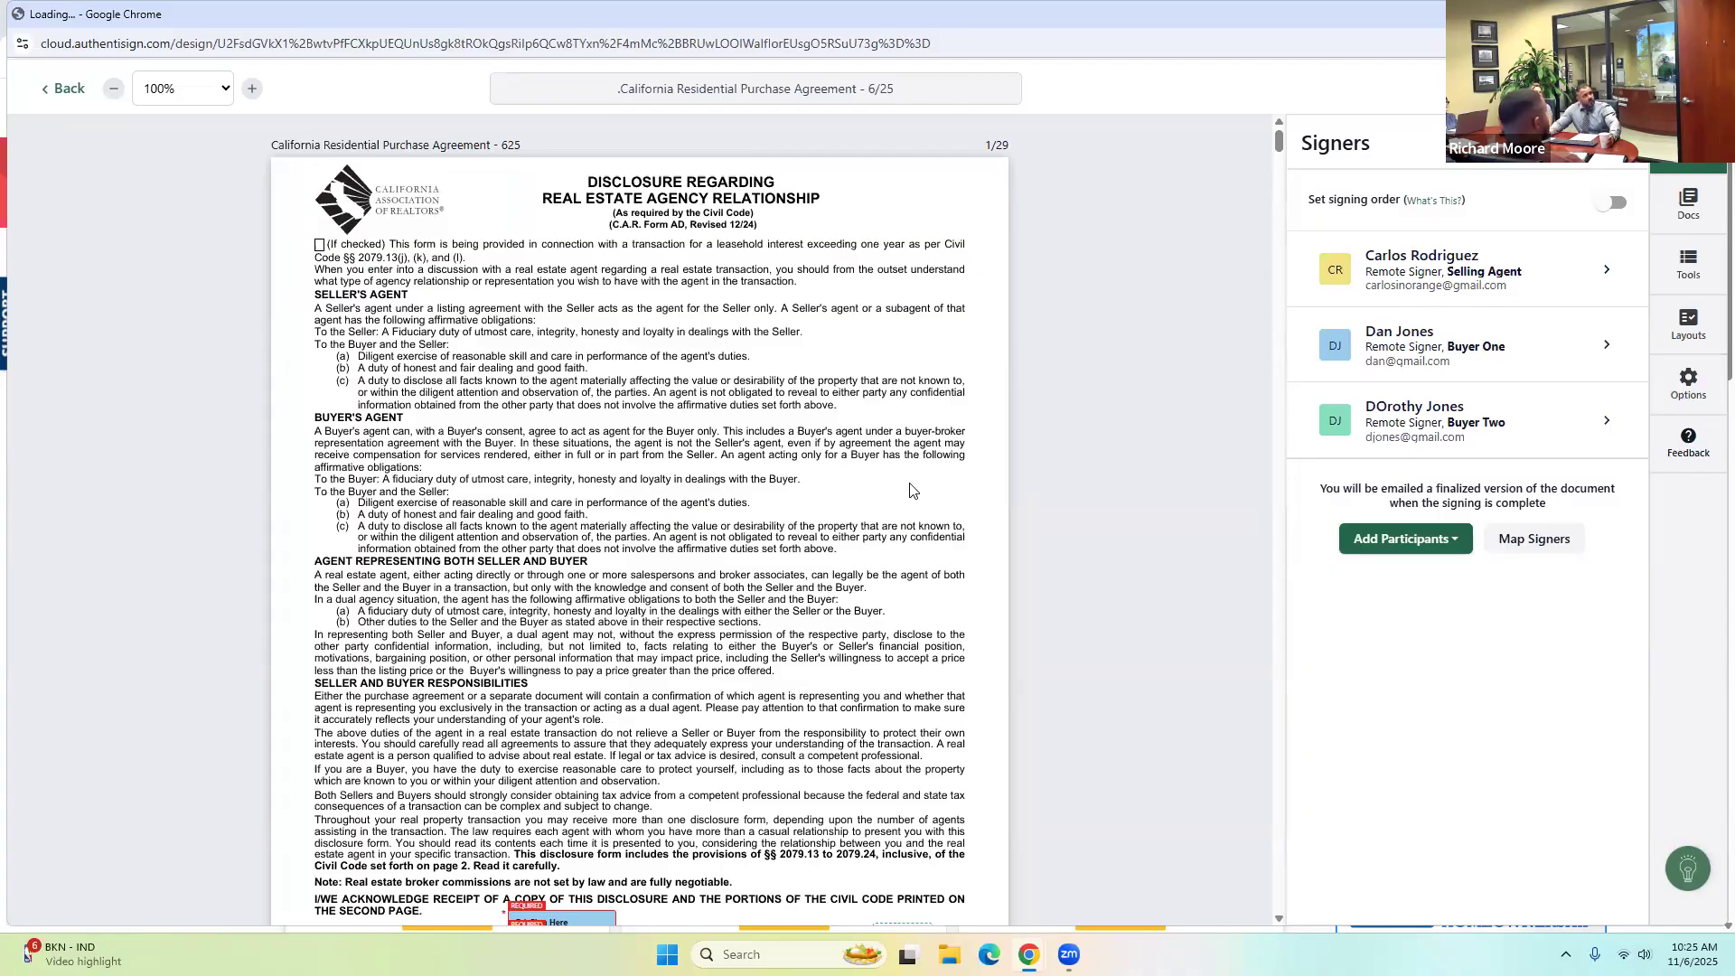
# Place the signers' fields on the purchase agreement pages and proceed to Finalize Signing Setup.
pyautogui.scroll(-4, 912, 493)
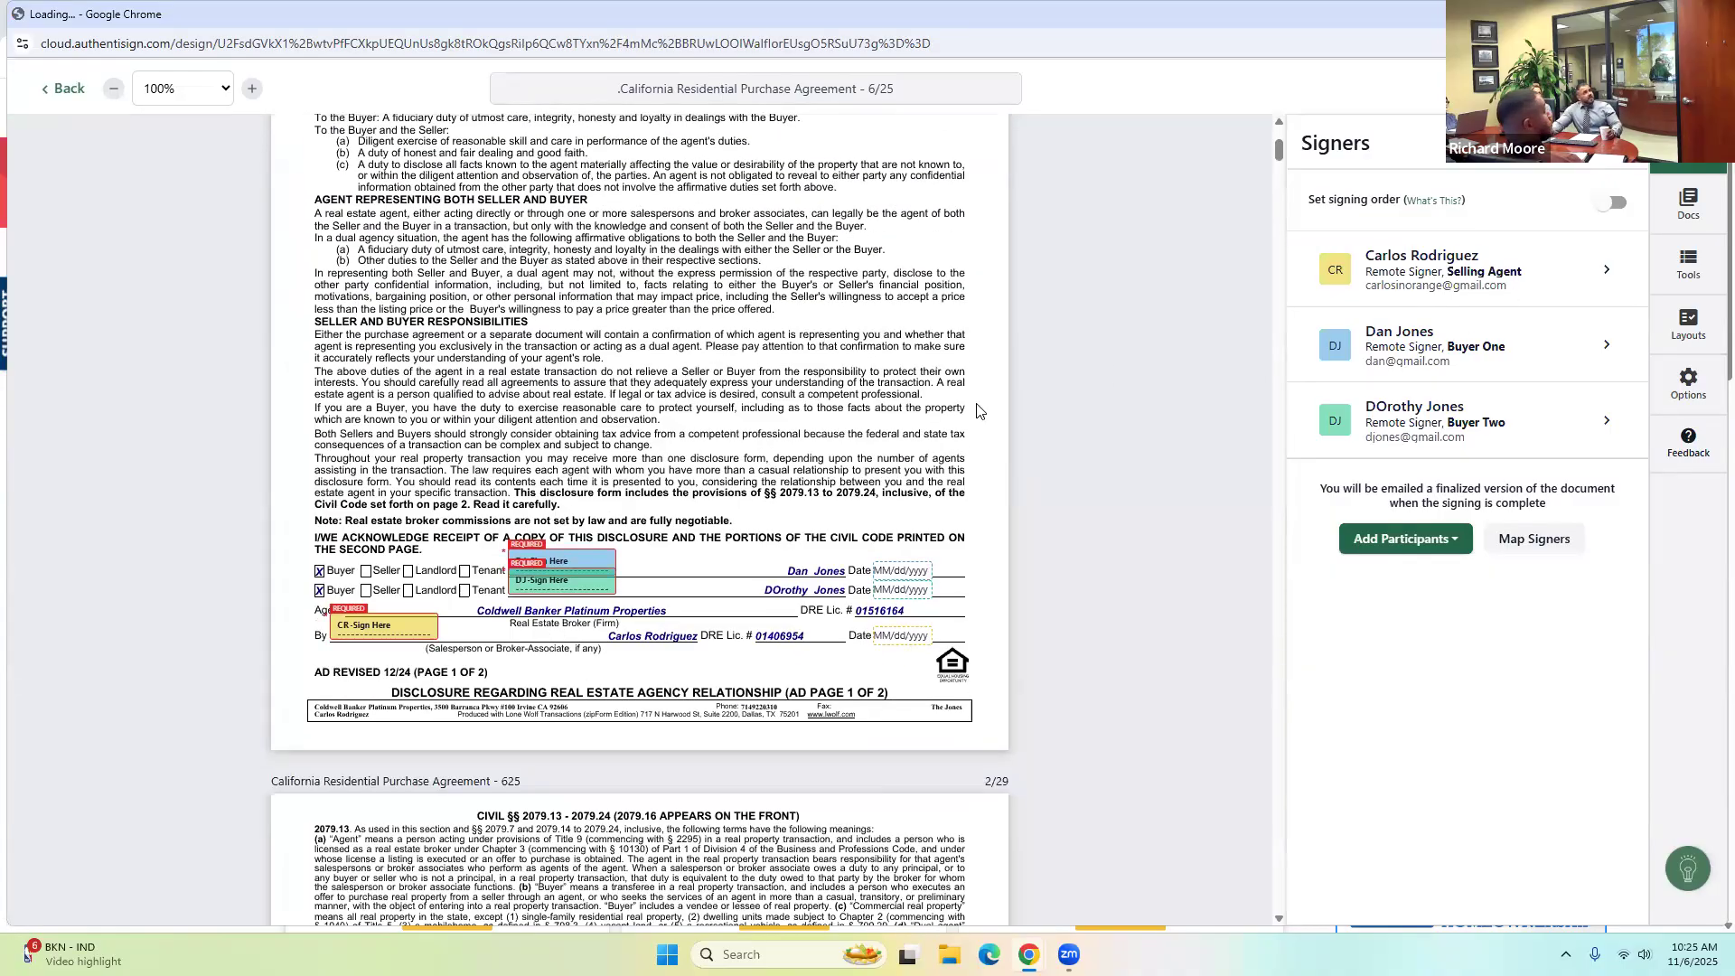
pyautogui.scroll(-5, 702, 535)
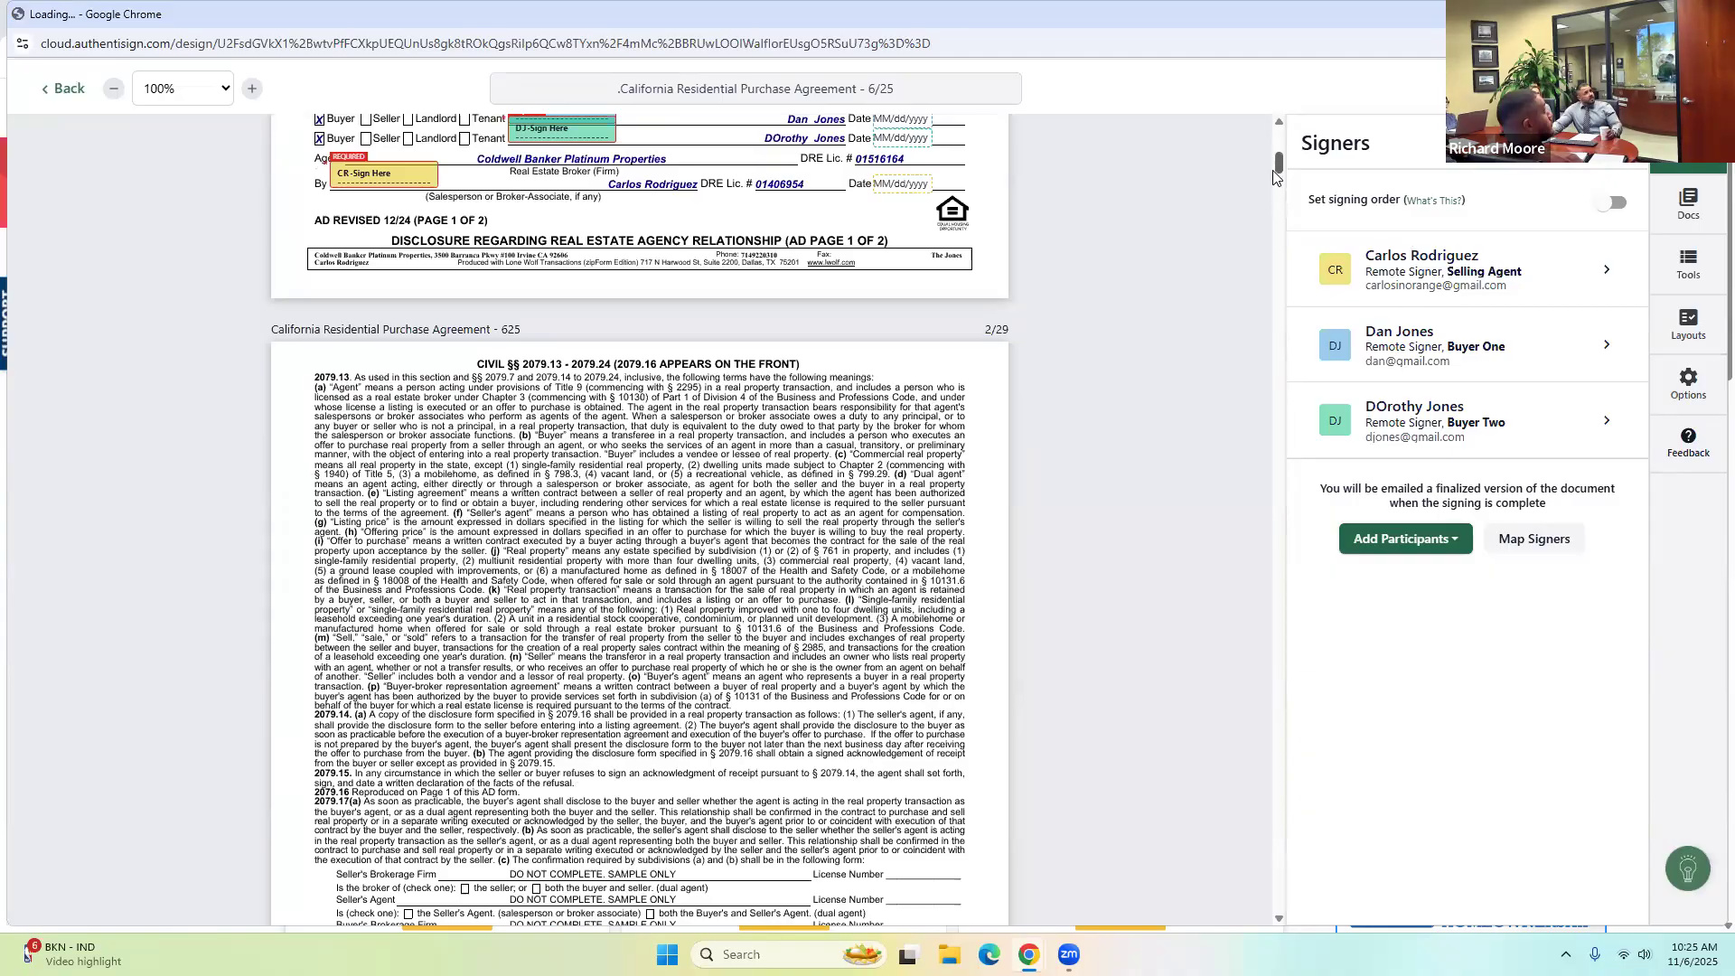
pyautogui.moveTo(1279, 177); pyautogui.dragTo(1272, 273)
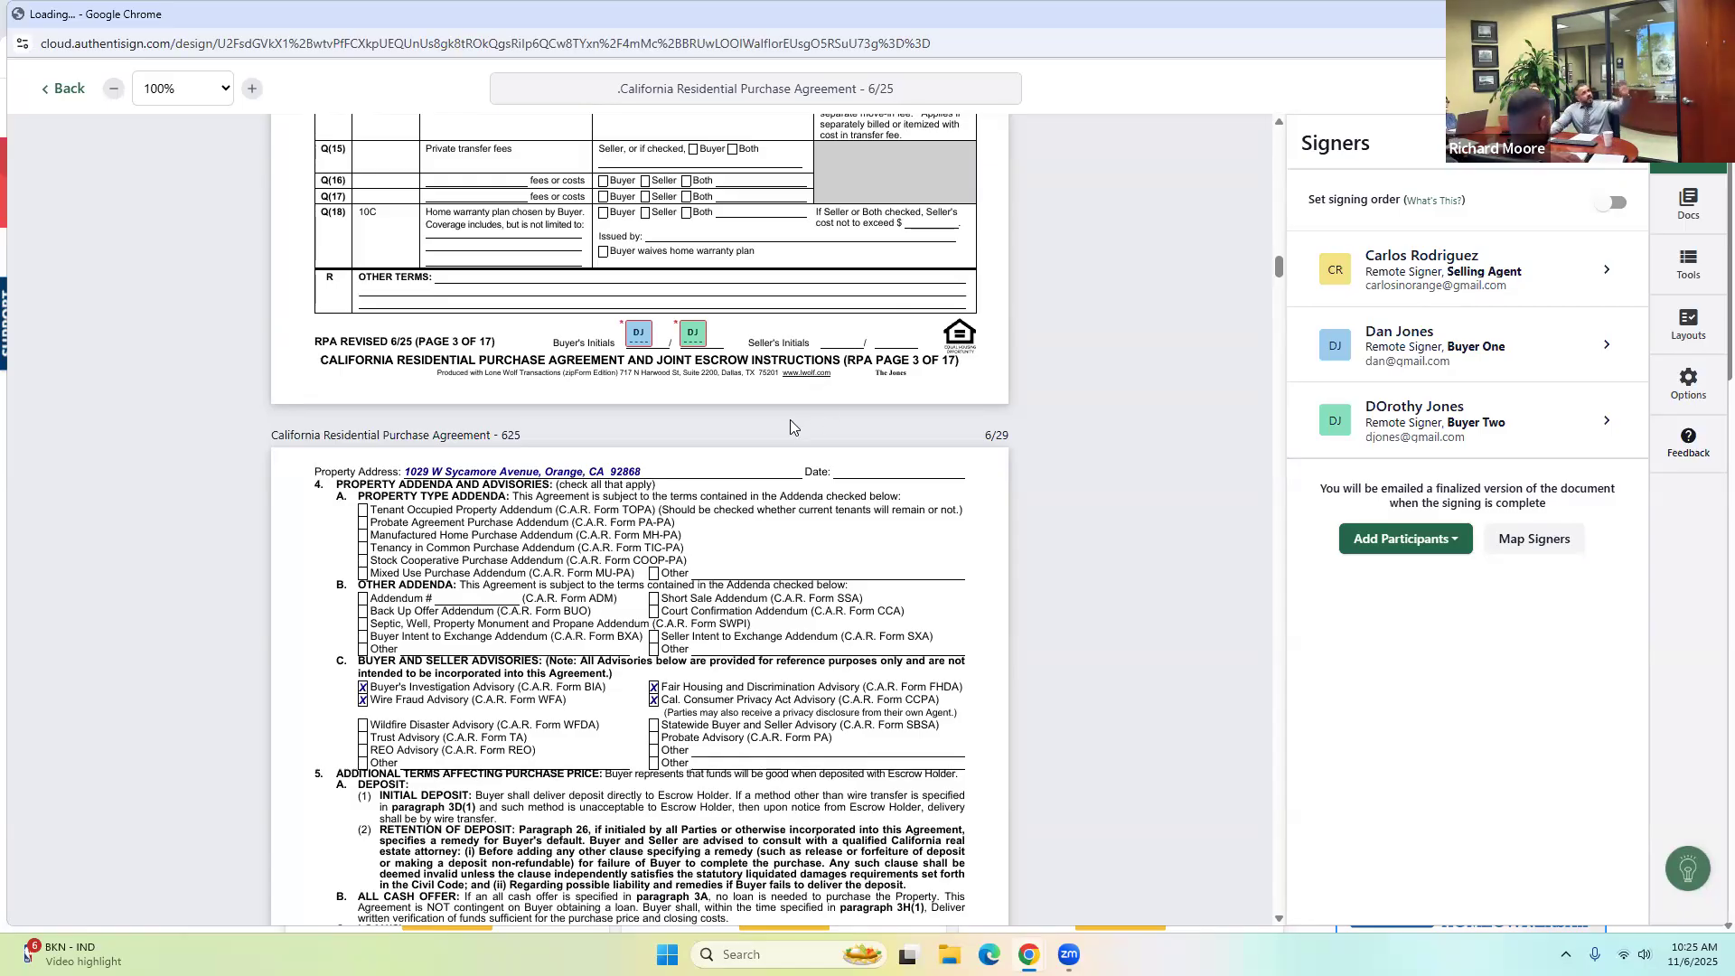
pyautogui.scroll(-17, 783, 426)
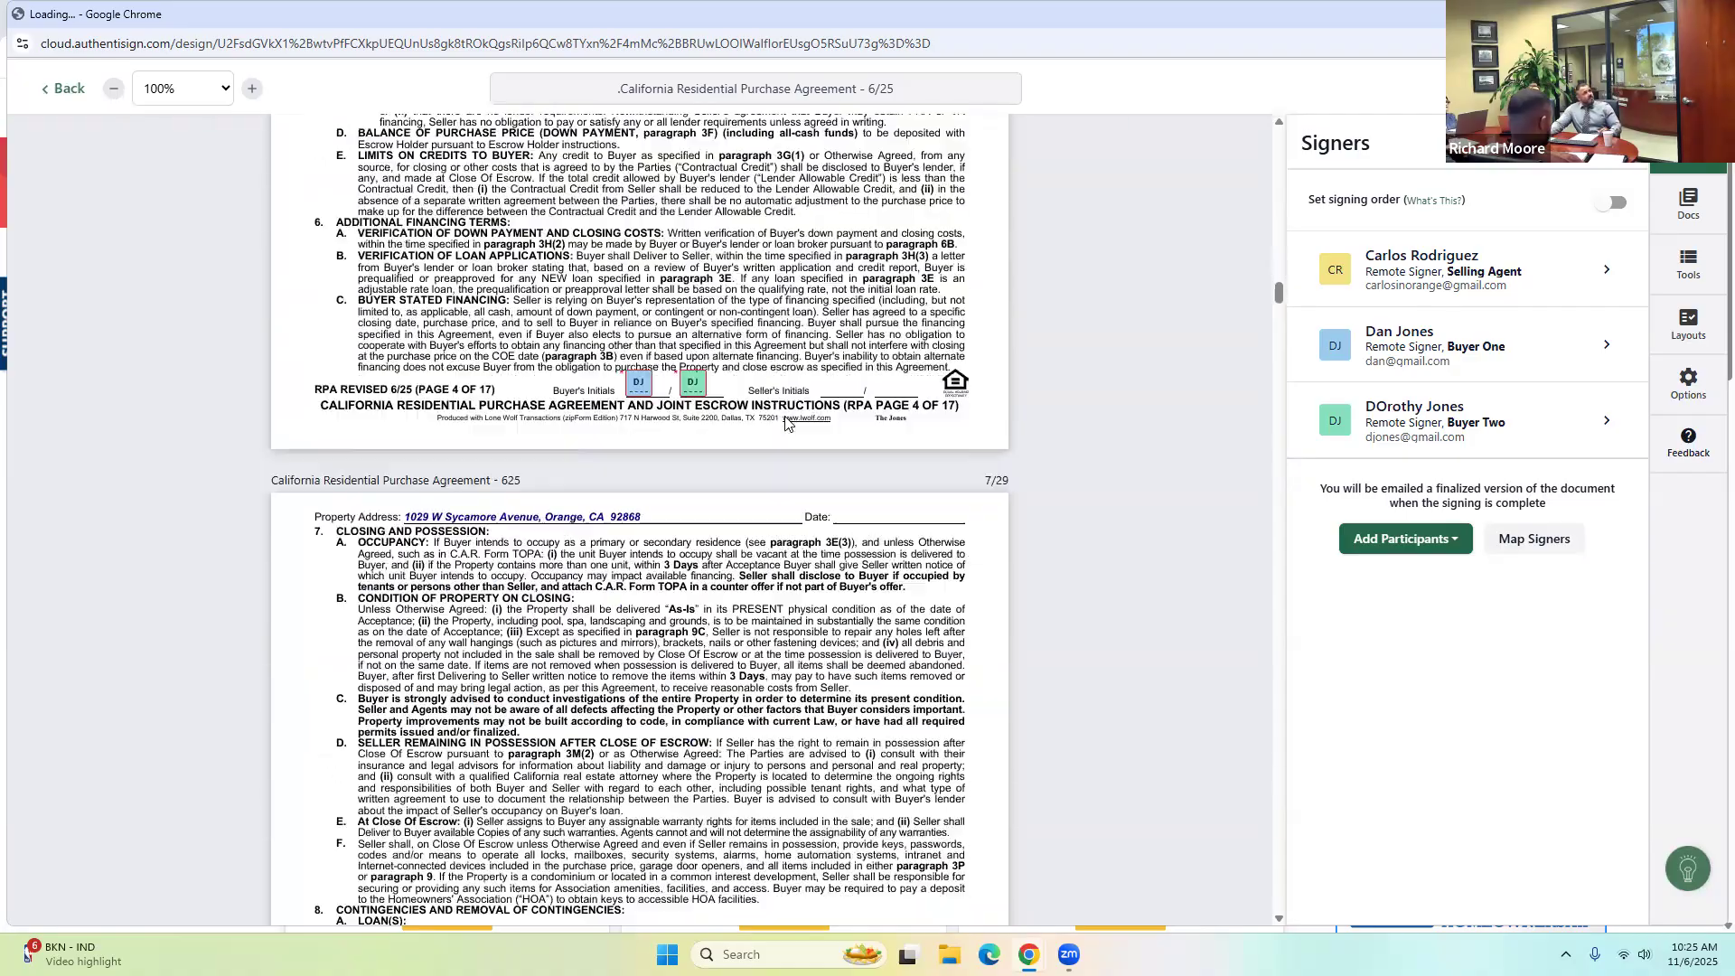
pyautogui.scroll(-3, 837, 402)
pyautogui.moveTo(1277, 315); pyautogui.dragTo(1265, 487)
pyautogui.moveTo(1245, 571); pyautogui.dragTo(1190, 762)
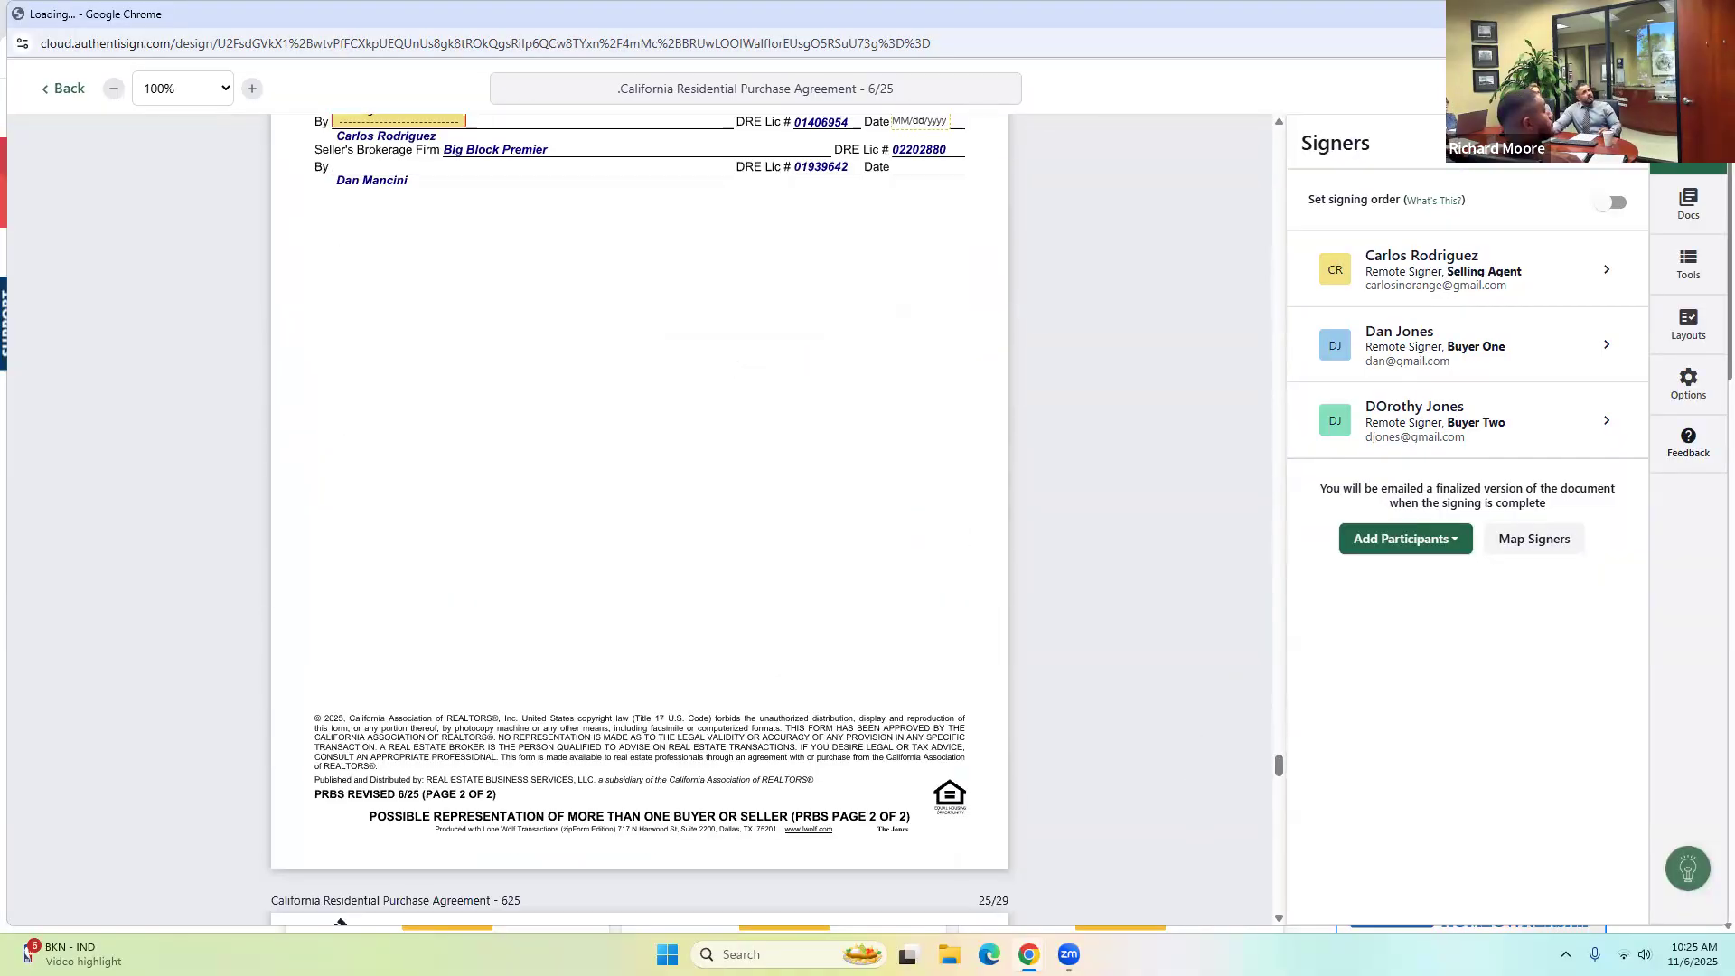
pyautogui.click(1681, 88)
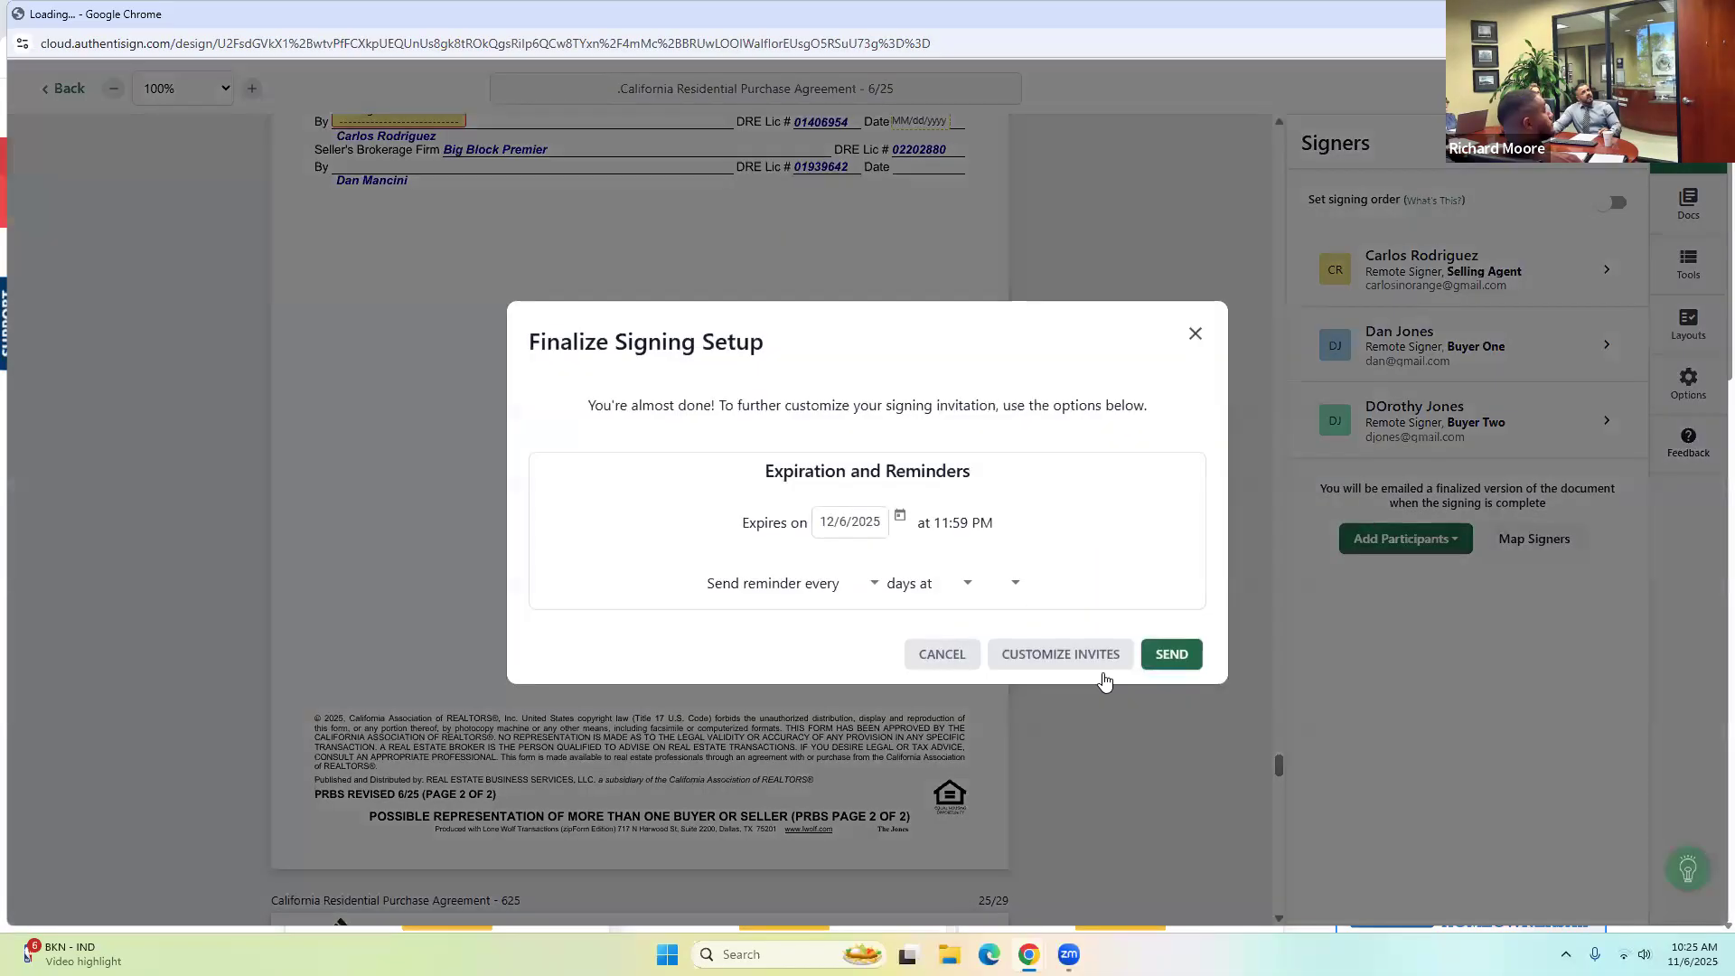
# Close the finalize dialog and exit the purchase agreement signing with Don't Save.
pyautogui.click(1195, 333)
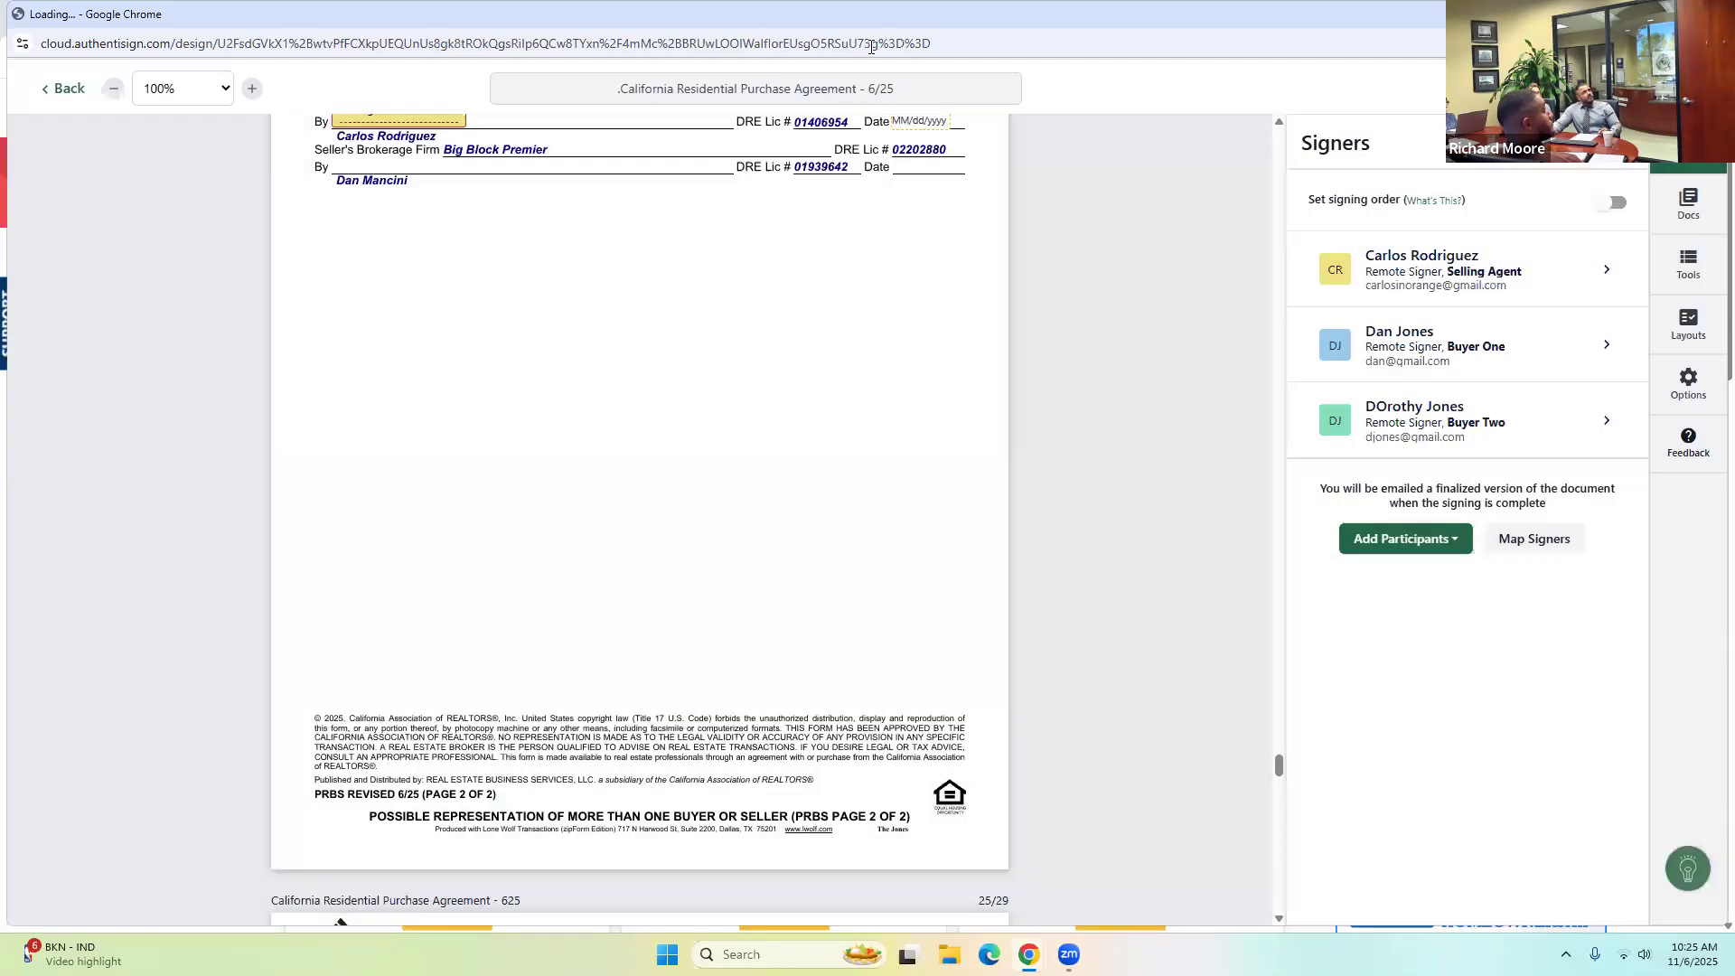
pyautogui.click(66, 91)
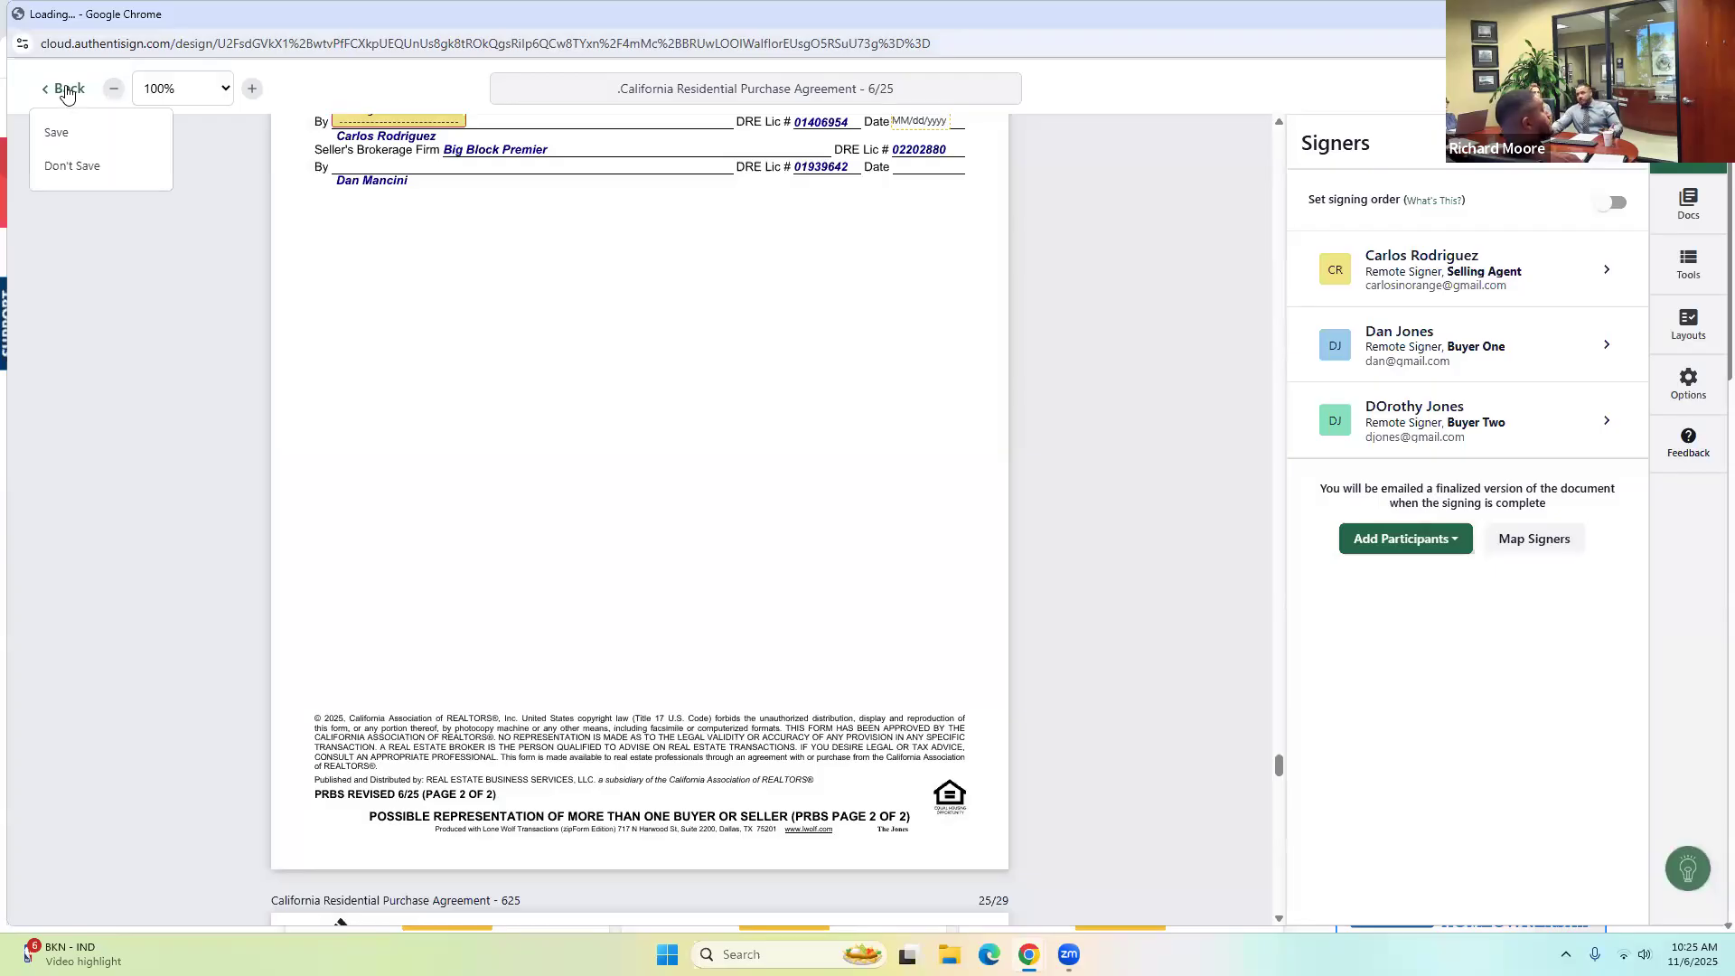
pyautogui.click(67, 164)
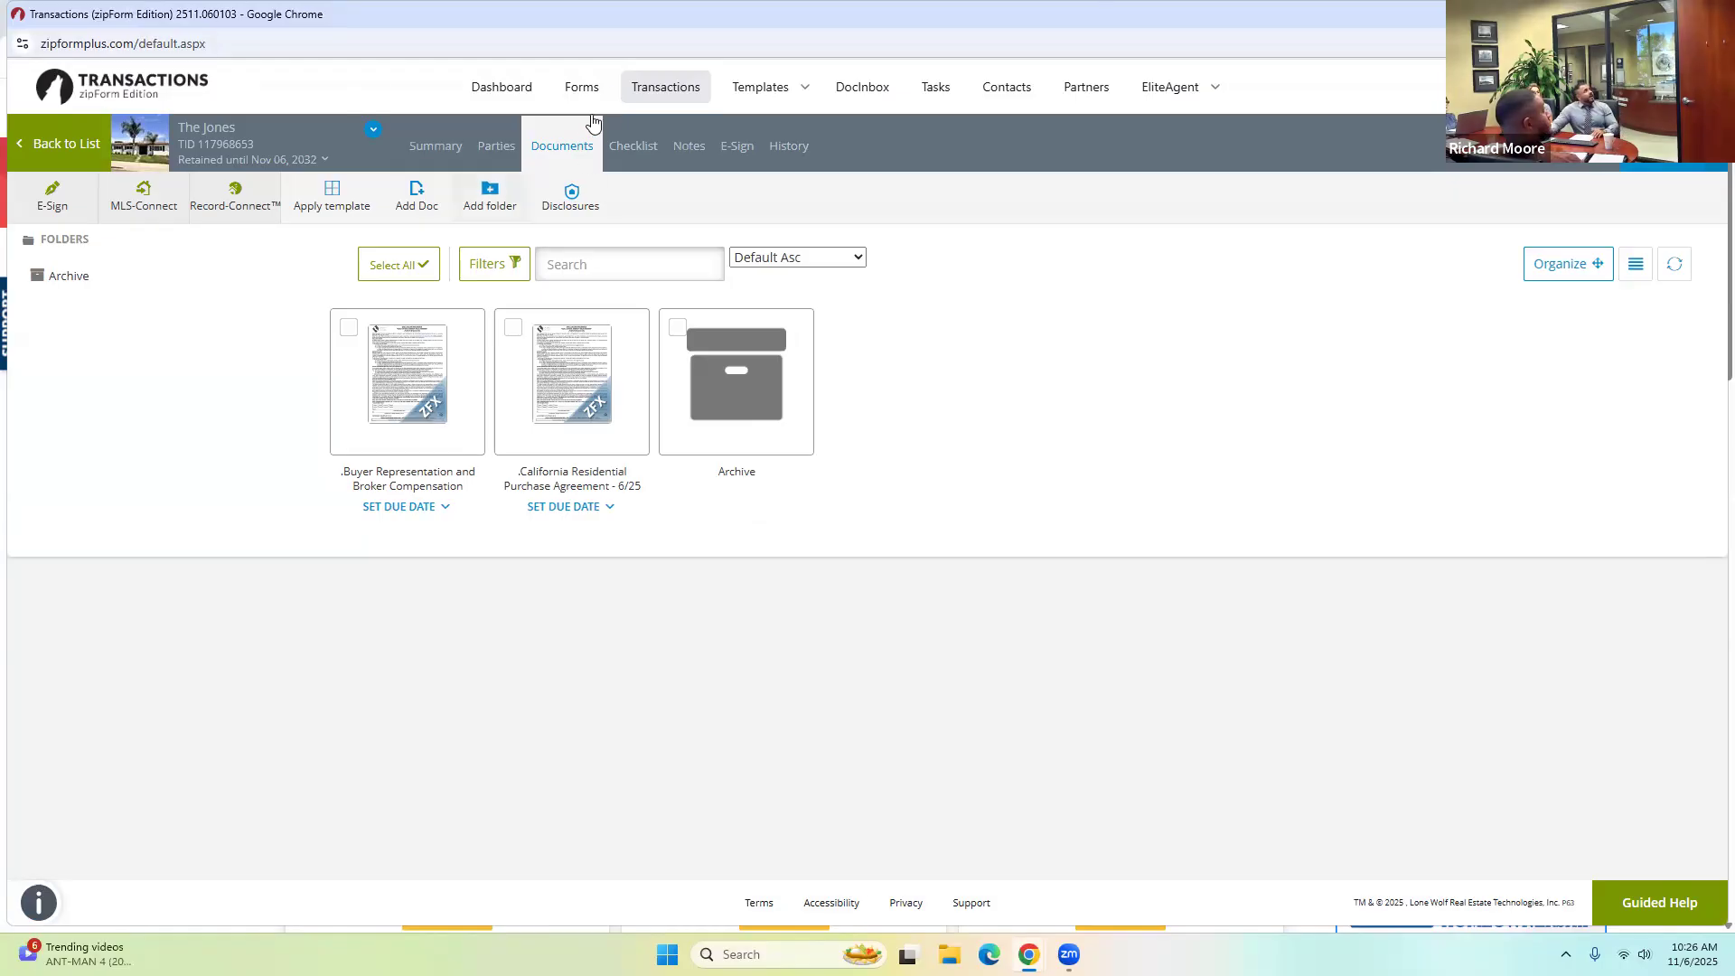
# Open the 123 Main Street transaction's Documents page and dismiss the save-address prompt.
pyautogui.click(656, 87)
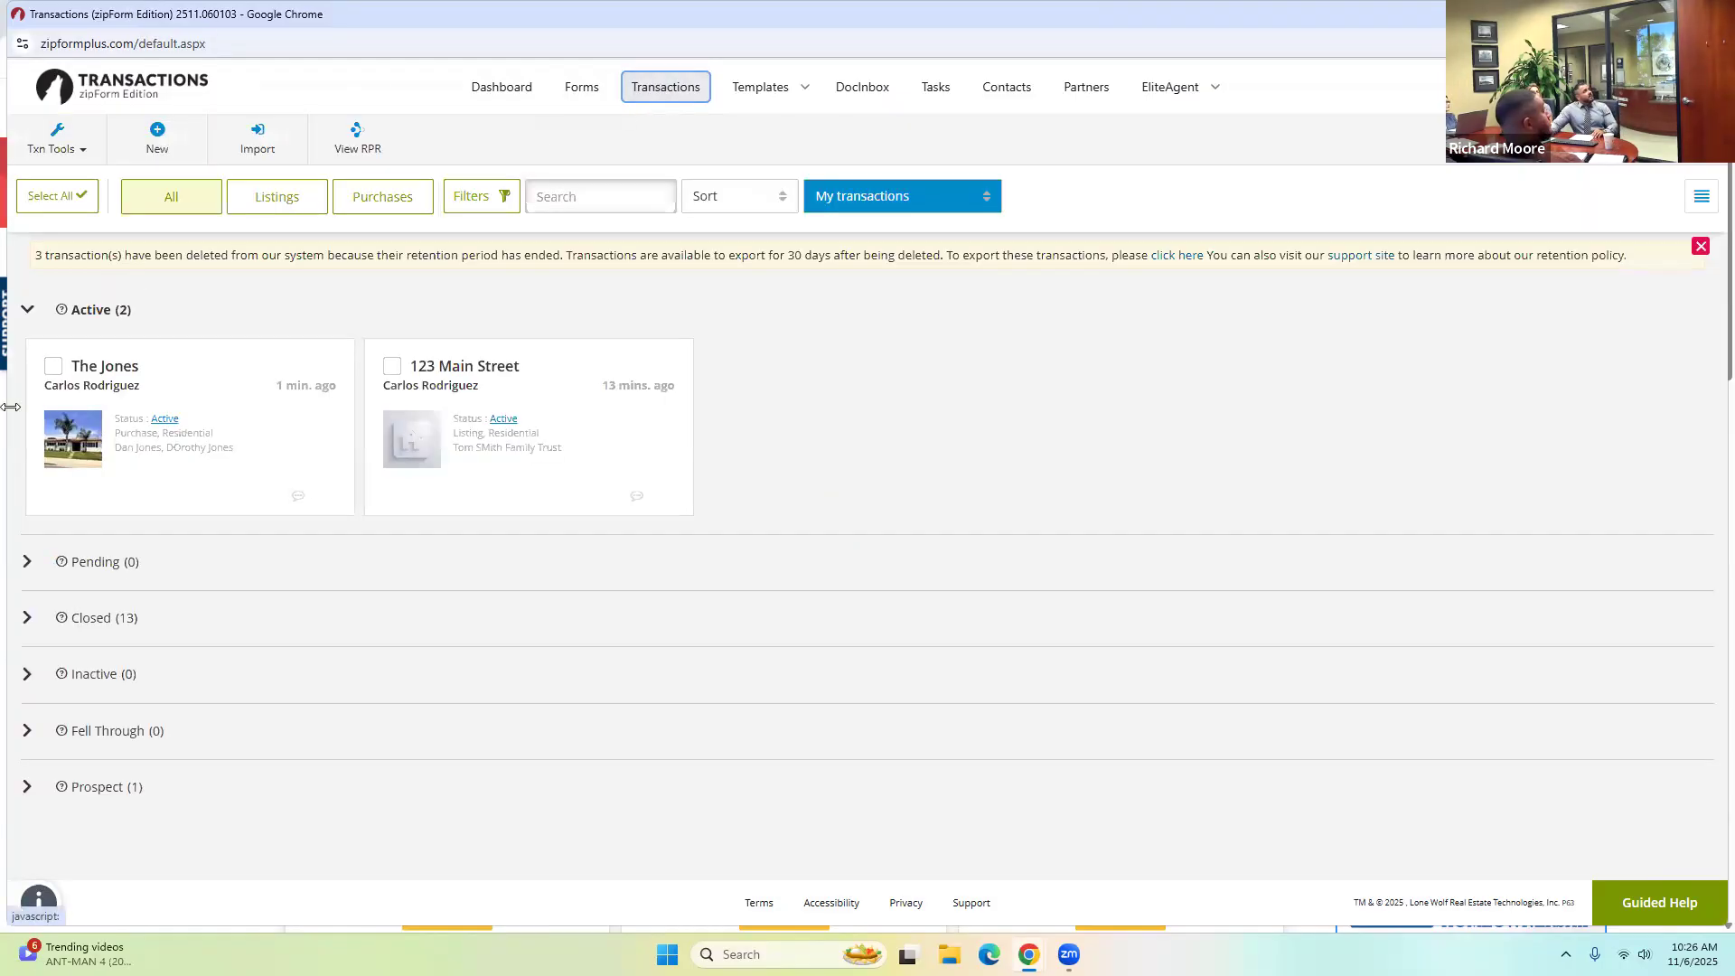
pyautogui.click(440, 372)
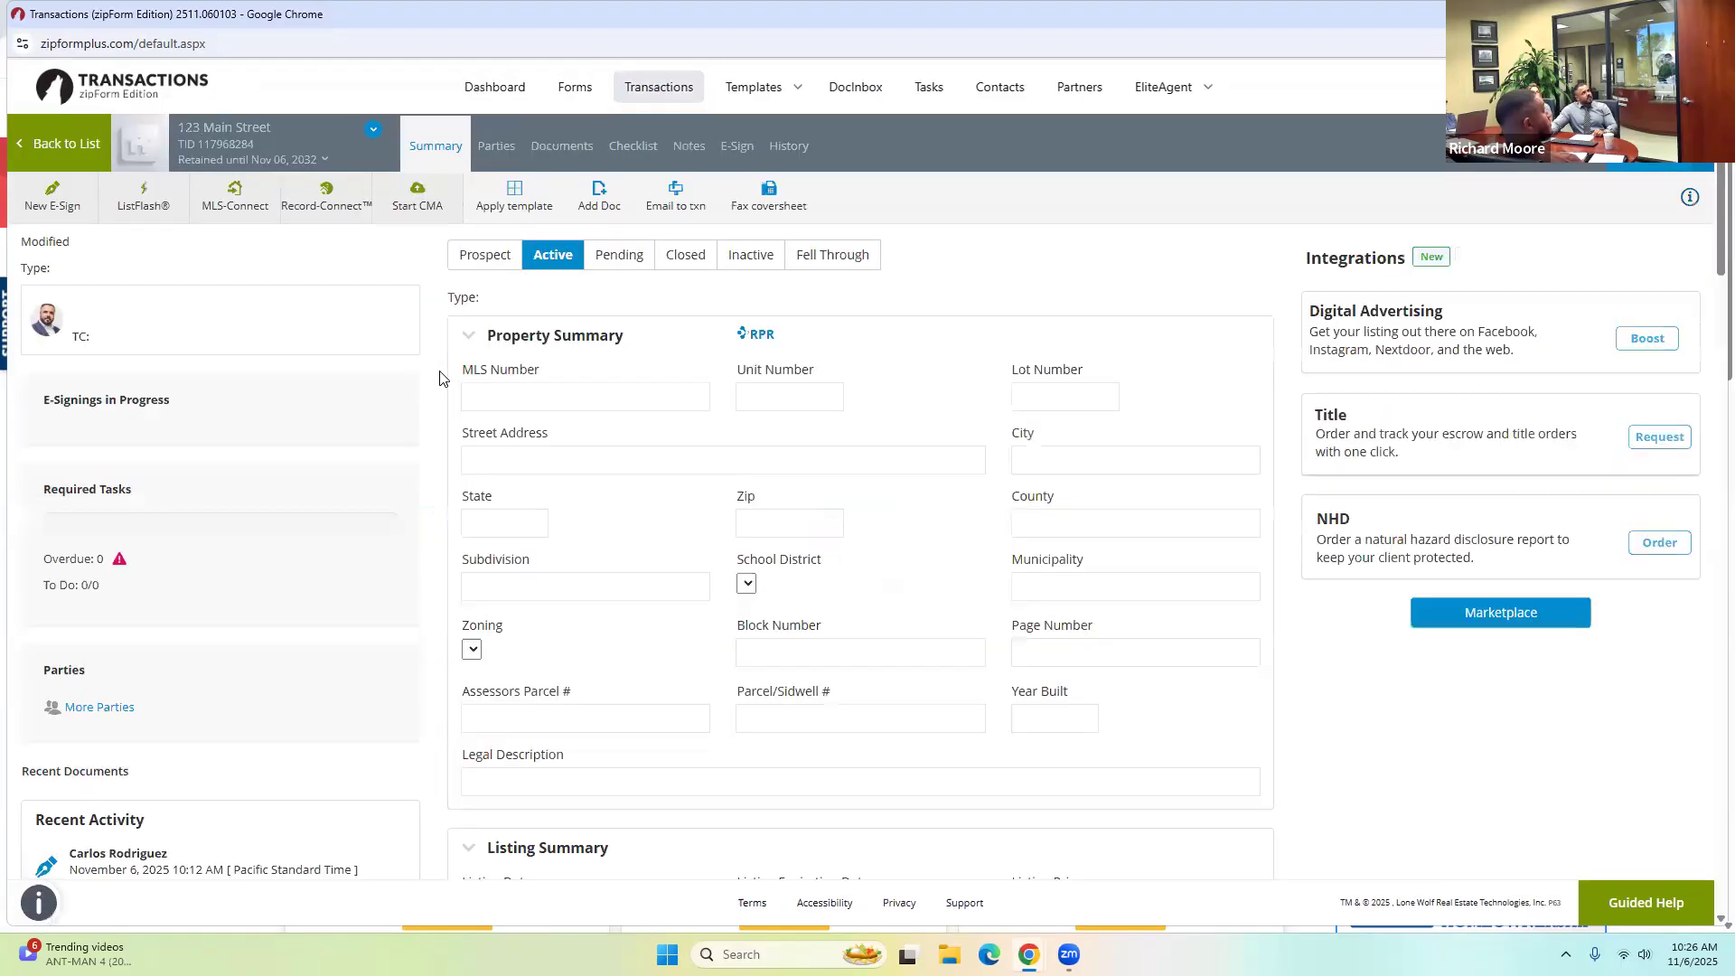
pyautogui.click(560, 154)
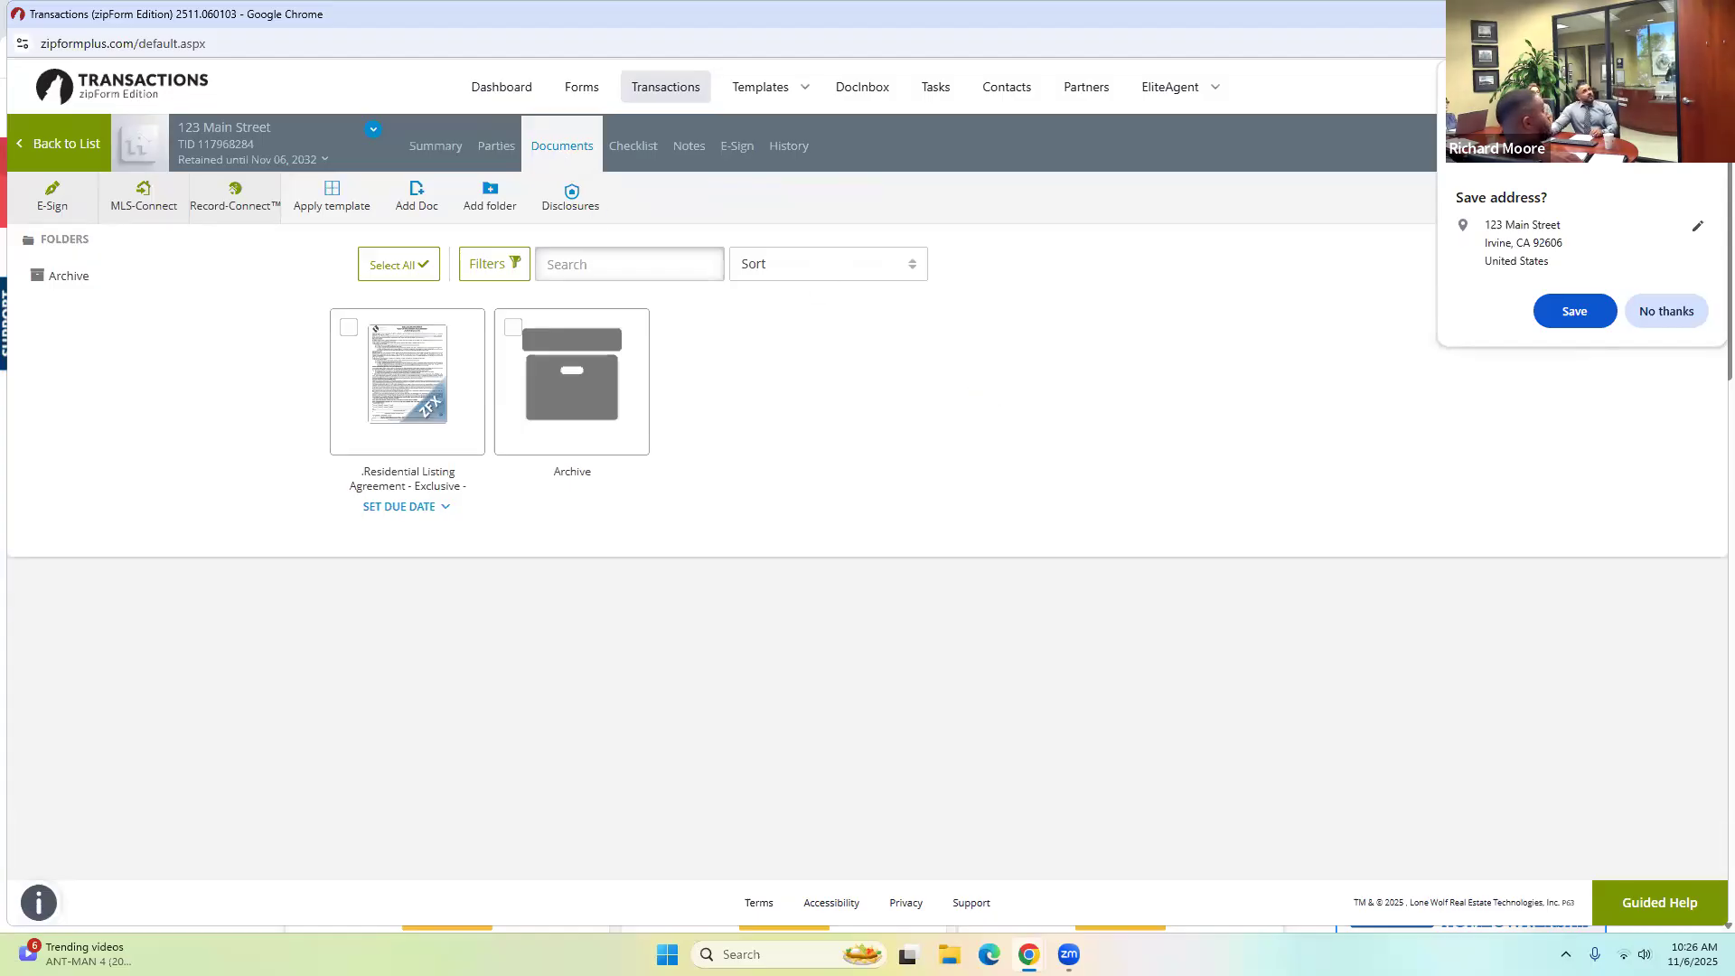
pyautogui.click(1705, 82)
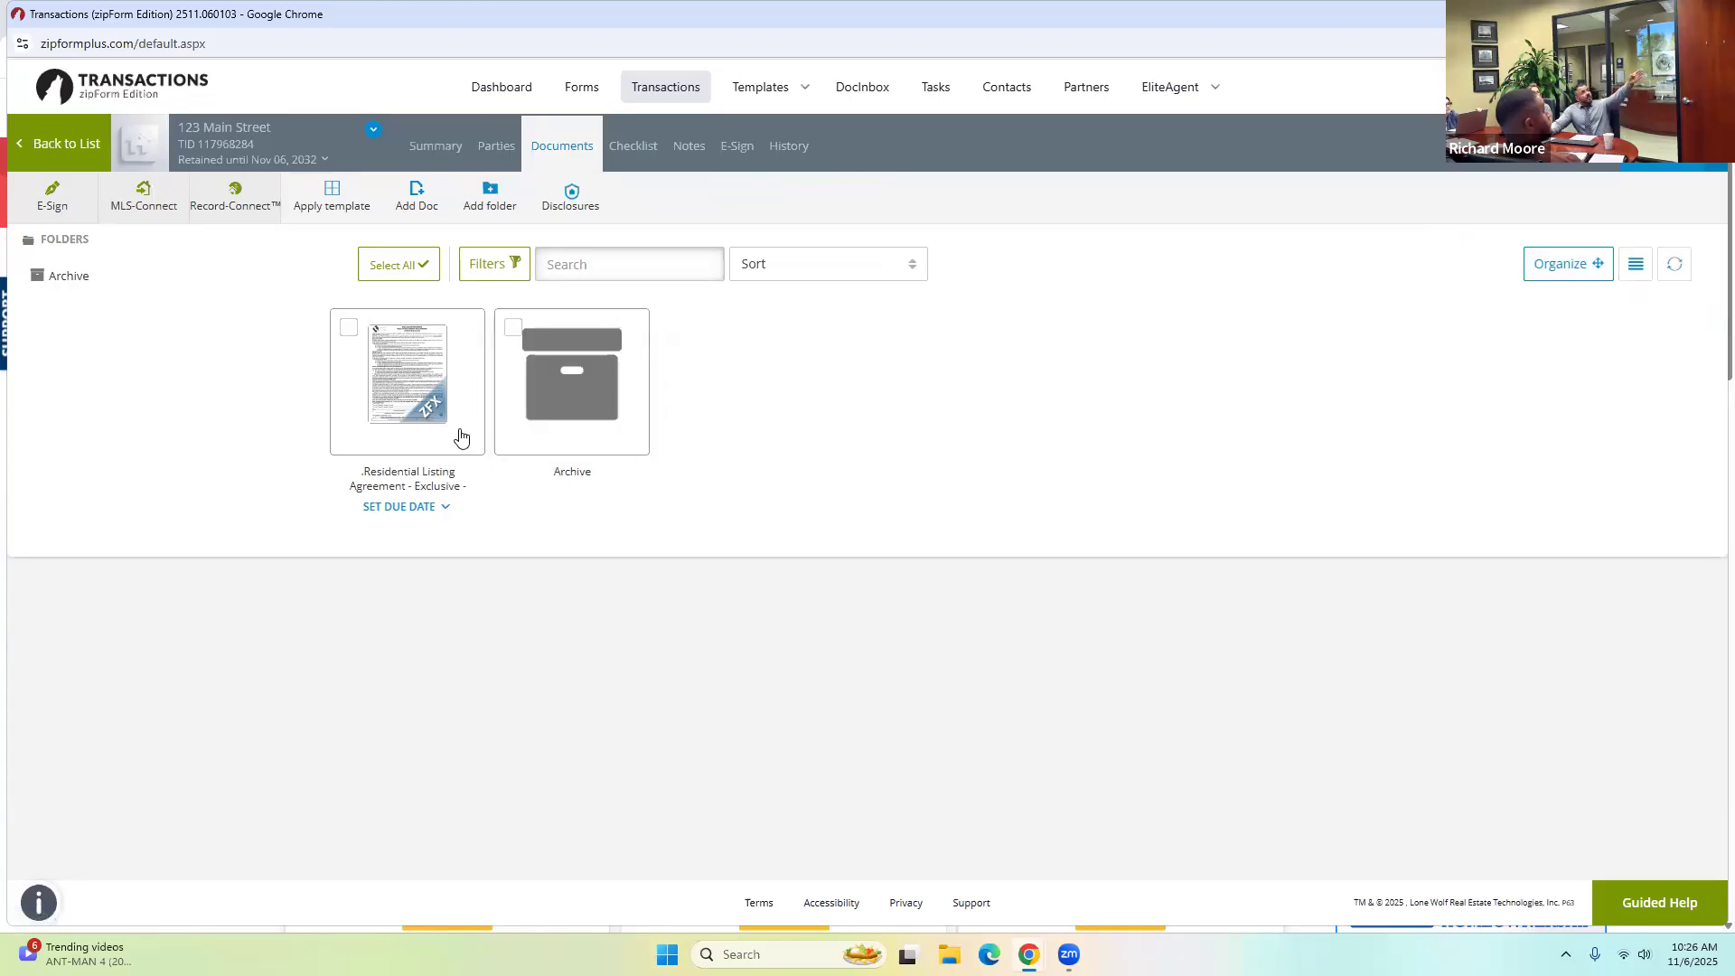
# Apply the Sellers Disclosures template, adding Transfer Disclosure, Seller Property Questionnaire and FIRPTA forms.
pyautogui.click(338, 190)
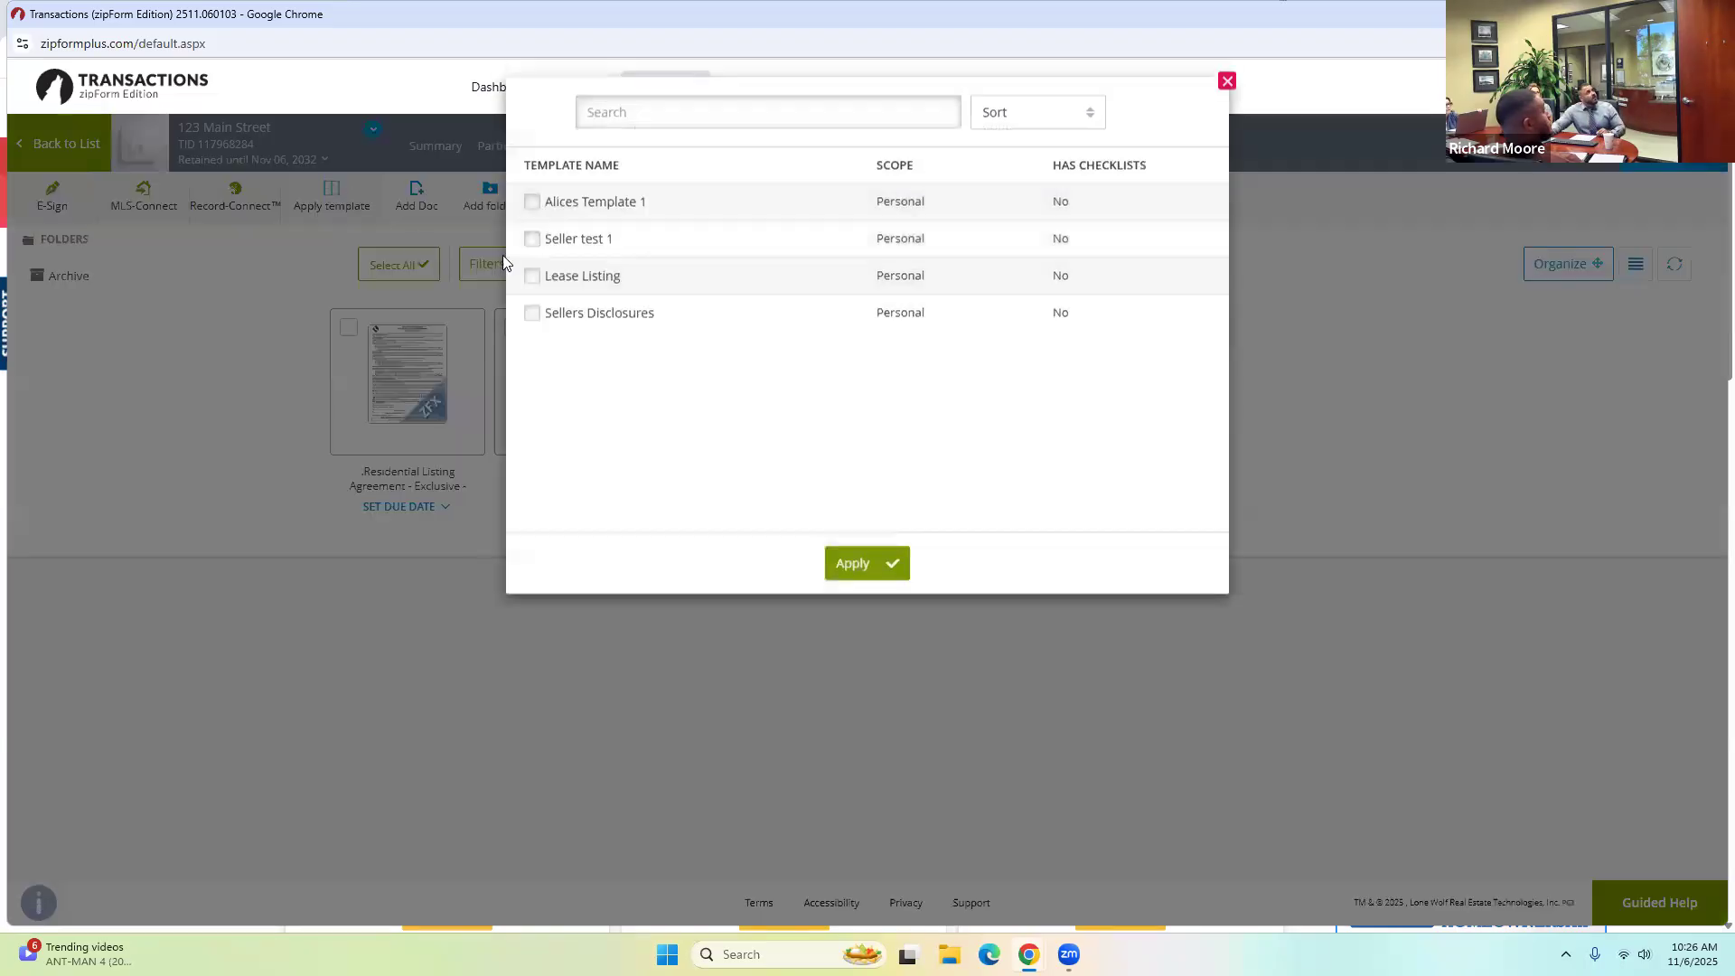
pyautogui.click(532, 324)
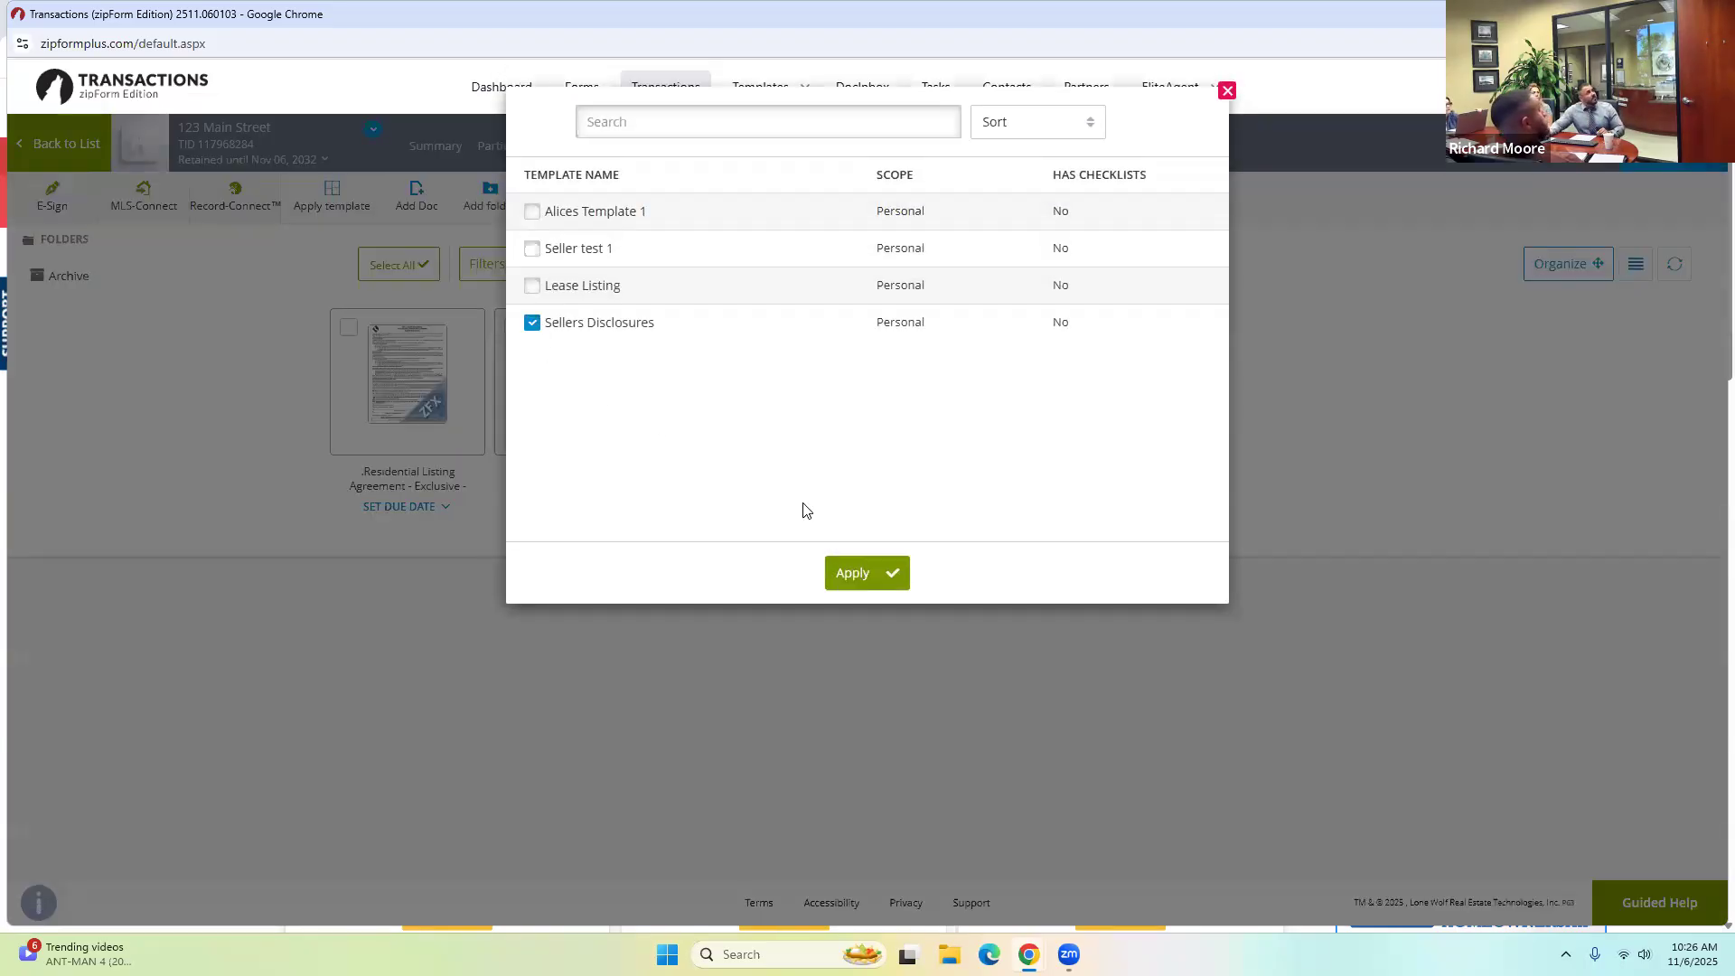
pyautogui.click(873, 576)
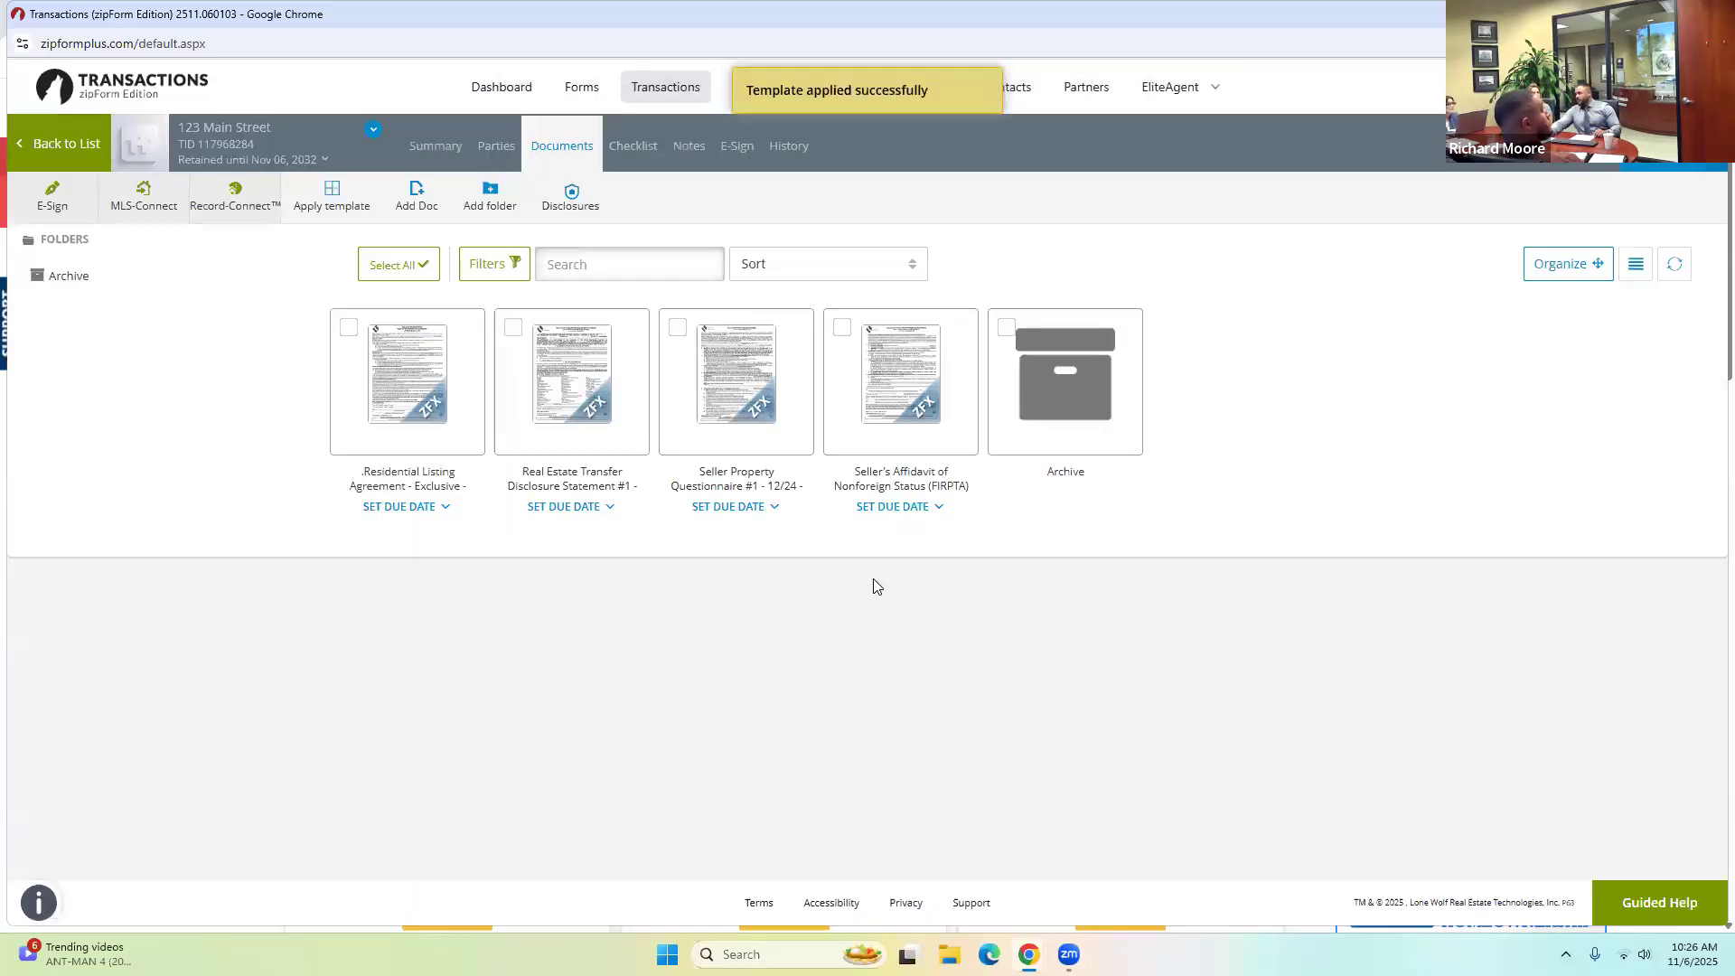
pyautogui.click(1665, 161)
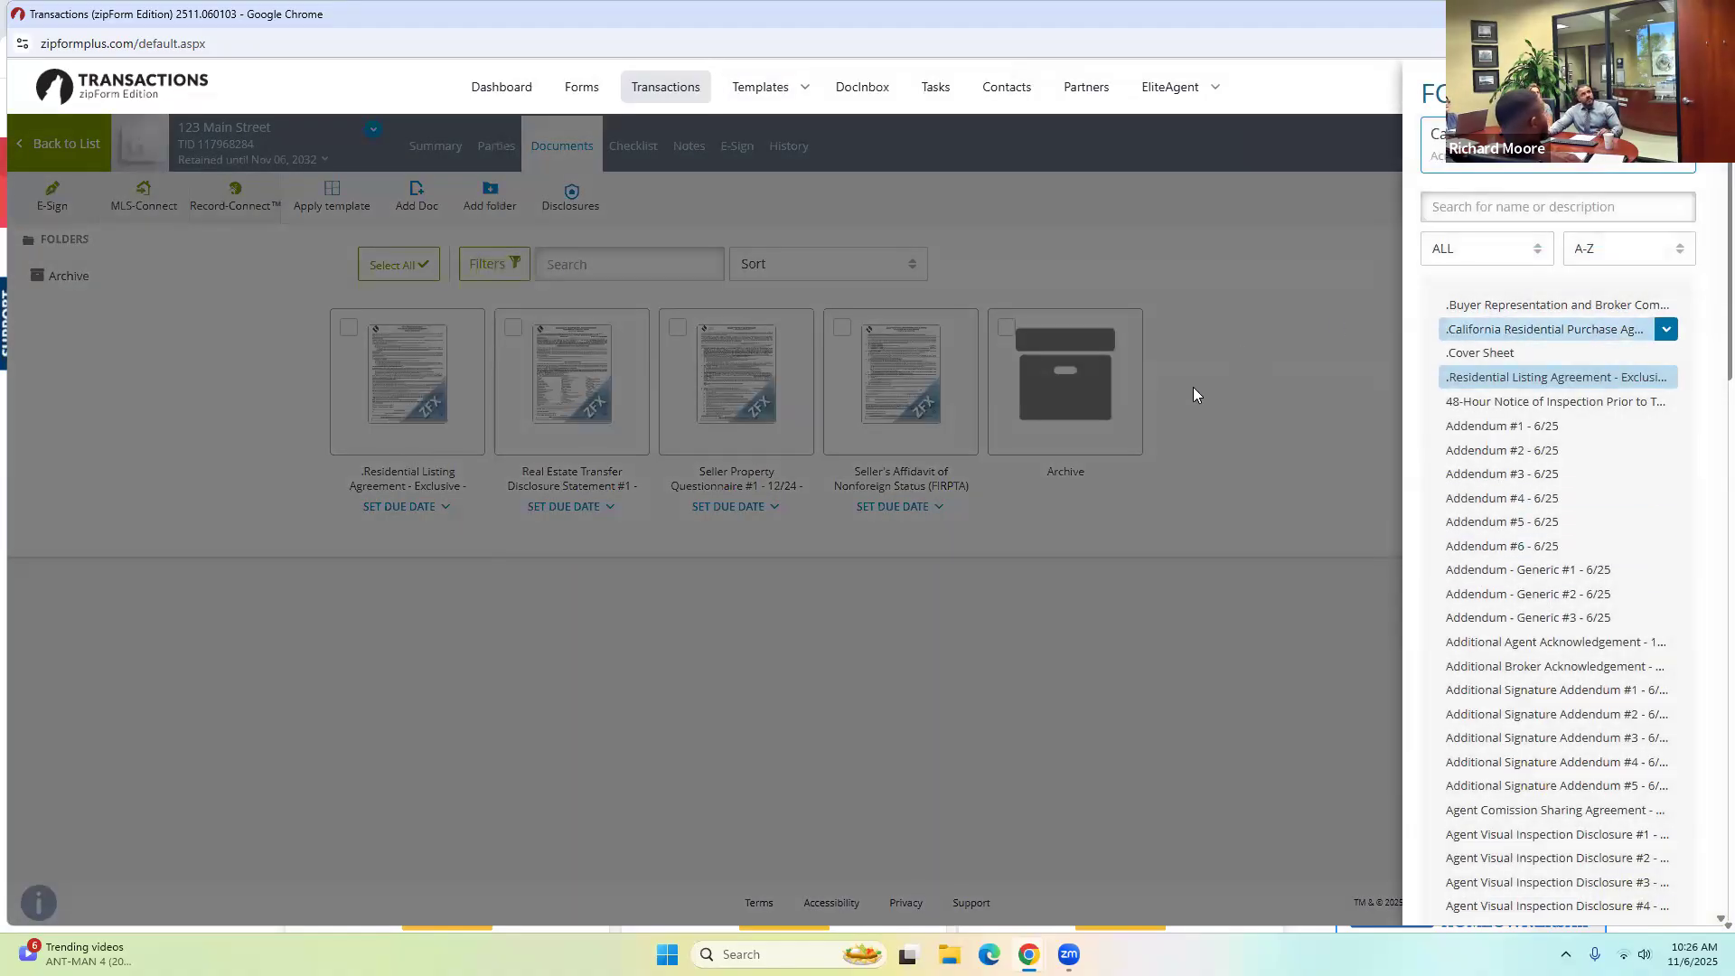
# Search the forms library for 'transfer disclosure' and then 'coun', and close it without adding anything.
pyautogui.click(1242, 423)
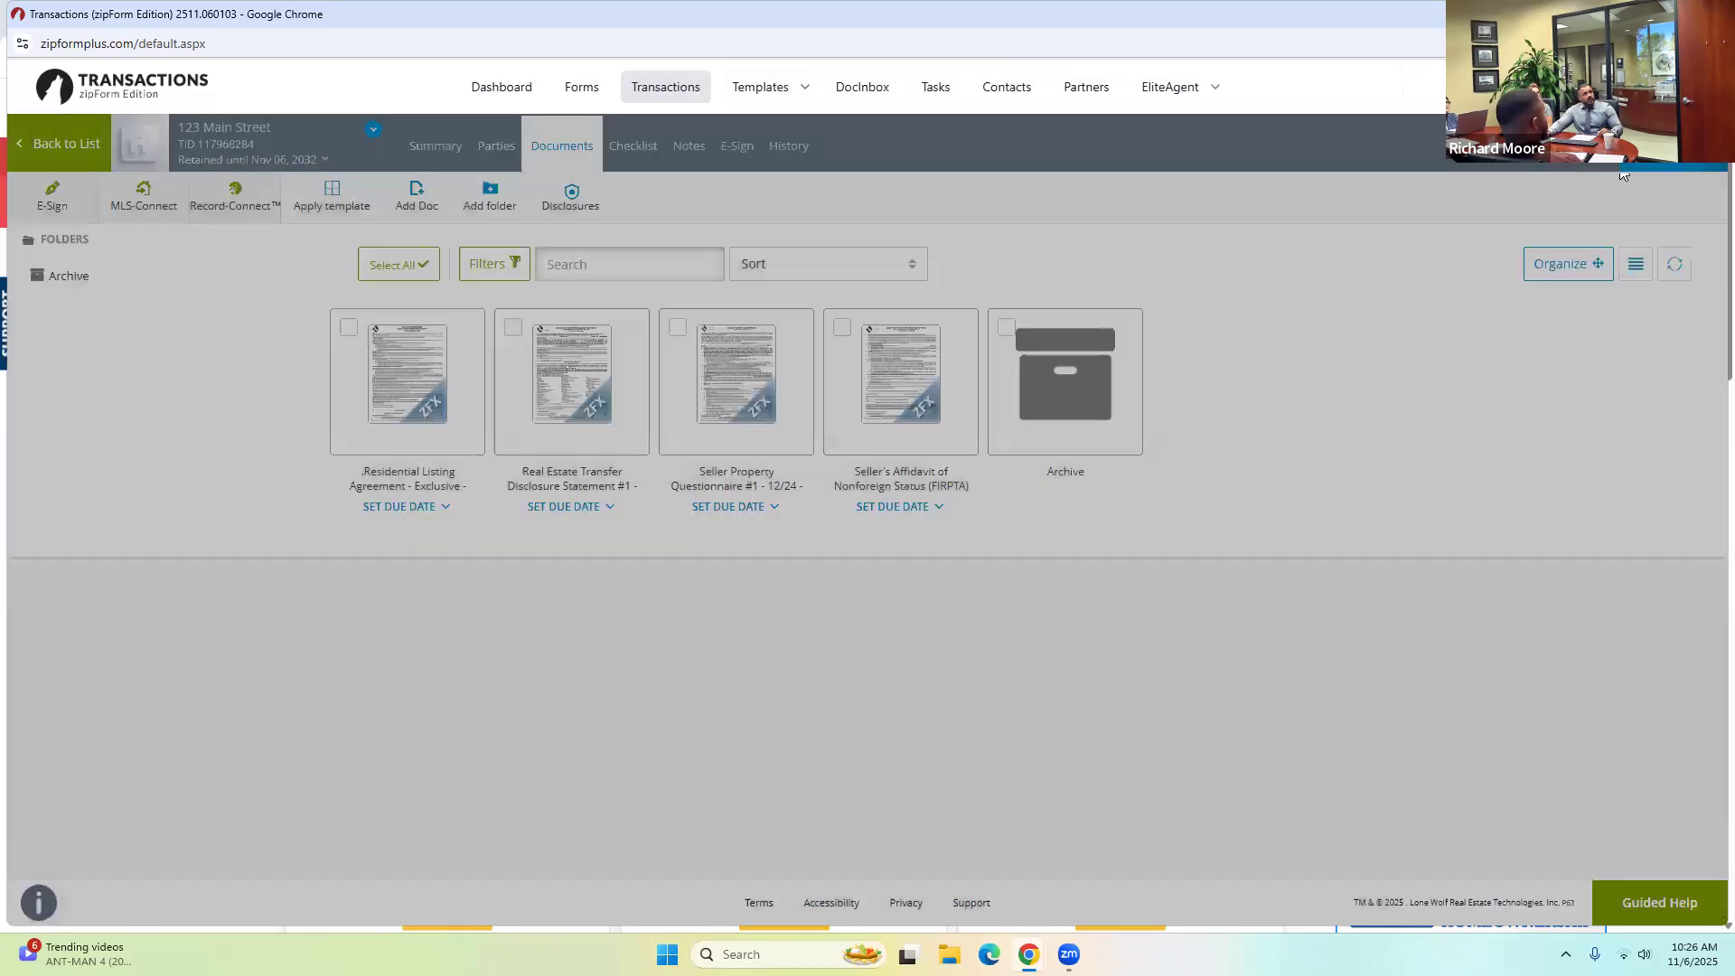
pyautogui.click(1665, 163)
pyautogui.click(1512, 207)
pyautogui.write('tra')
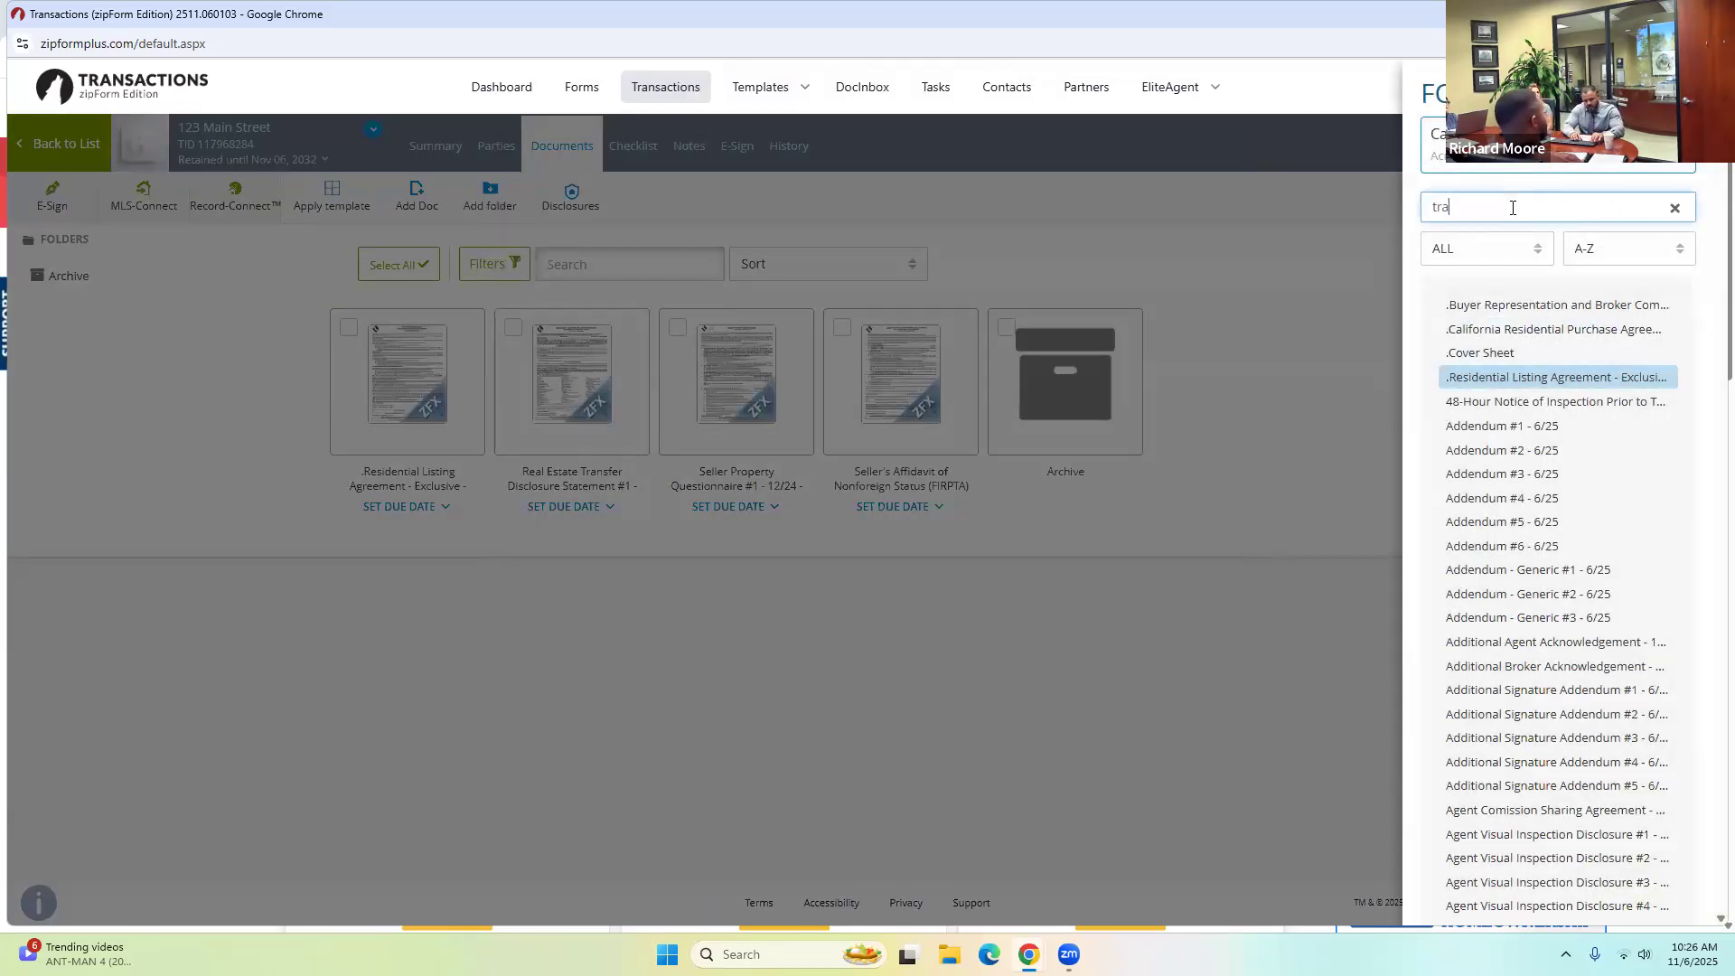
pyautogui.write('nsfer disclosure')
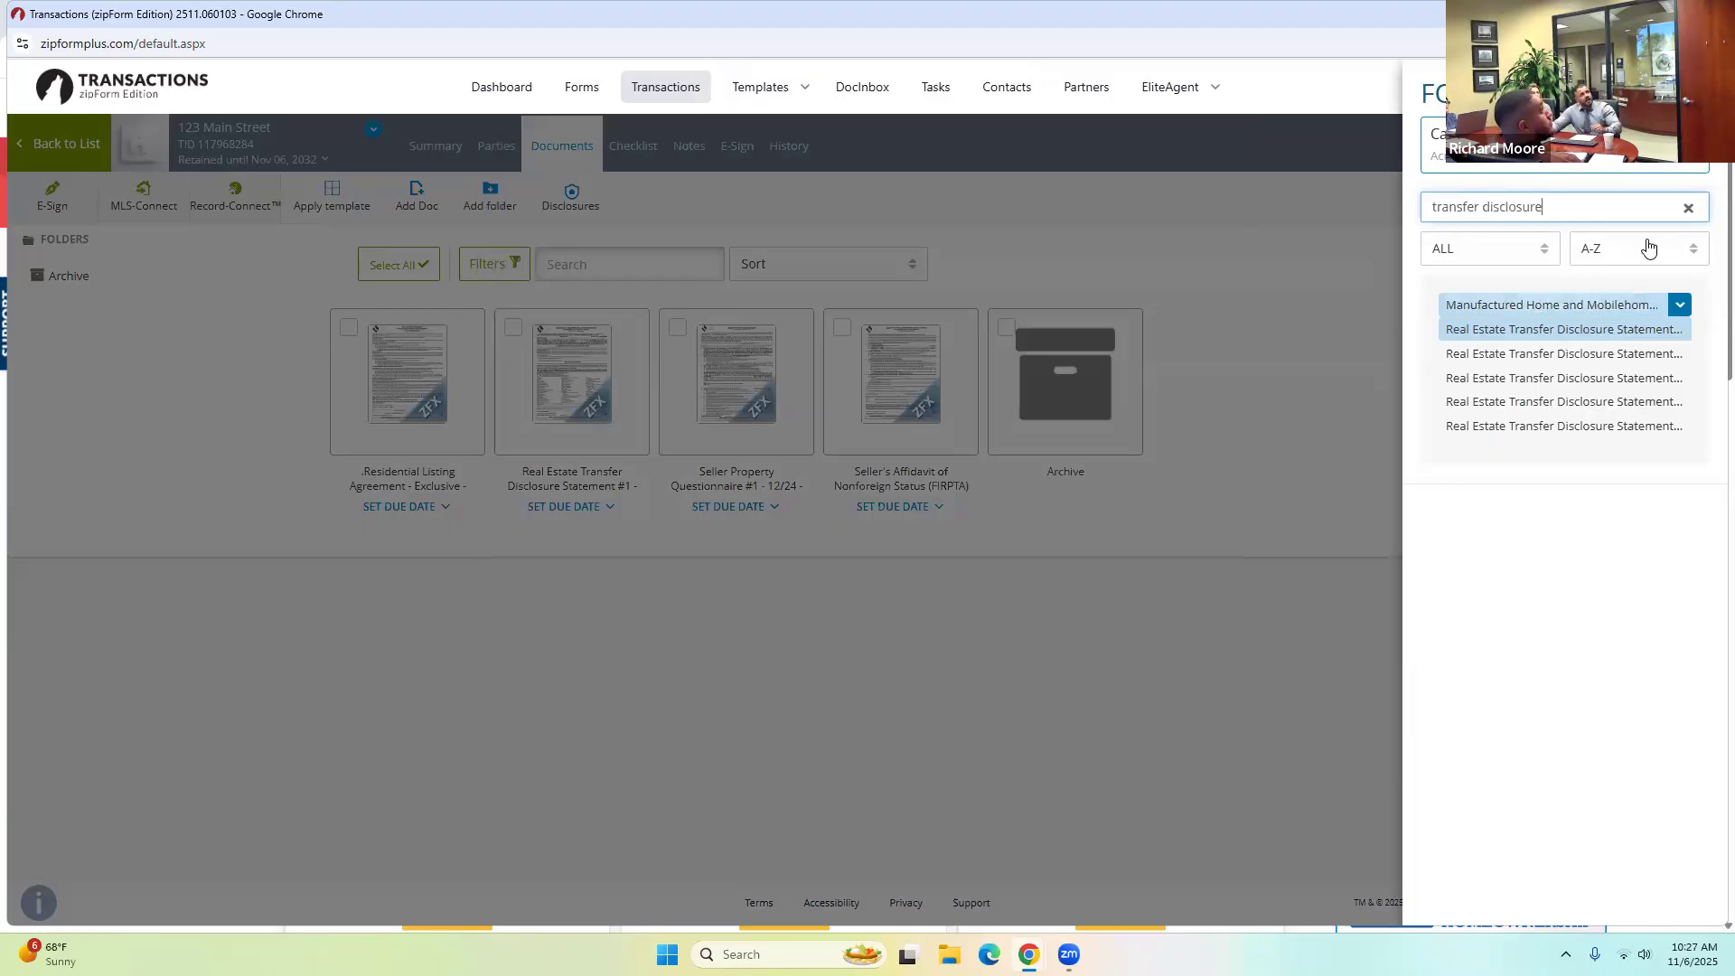
pyautogui.hotkey('ctrl', 'a')
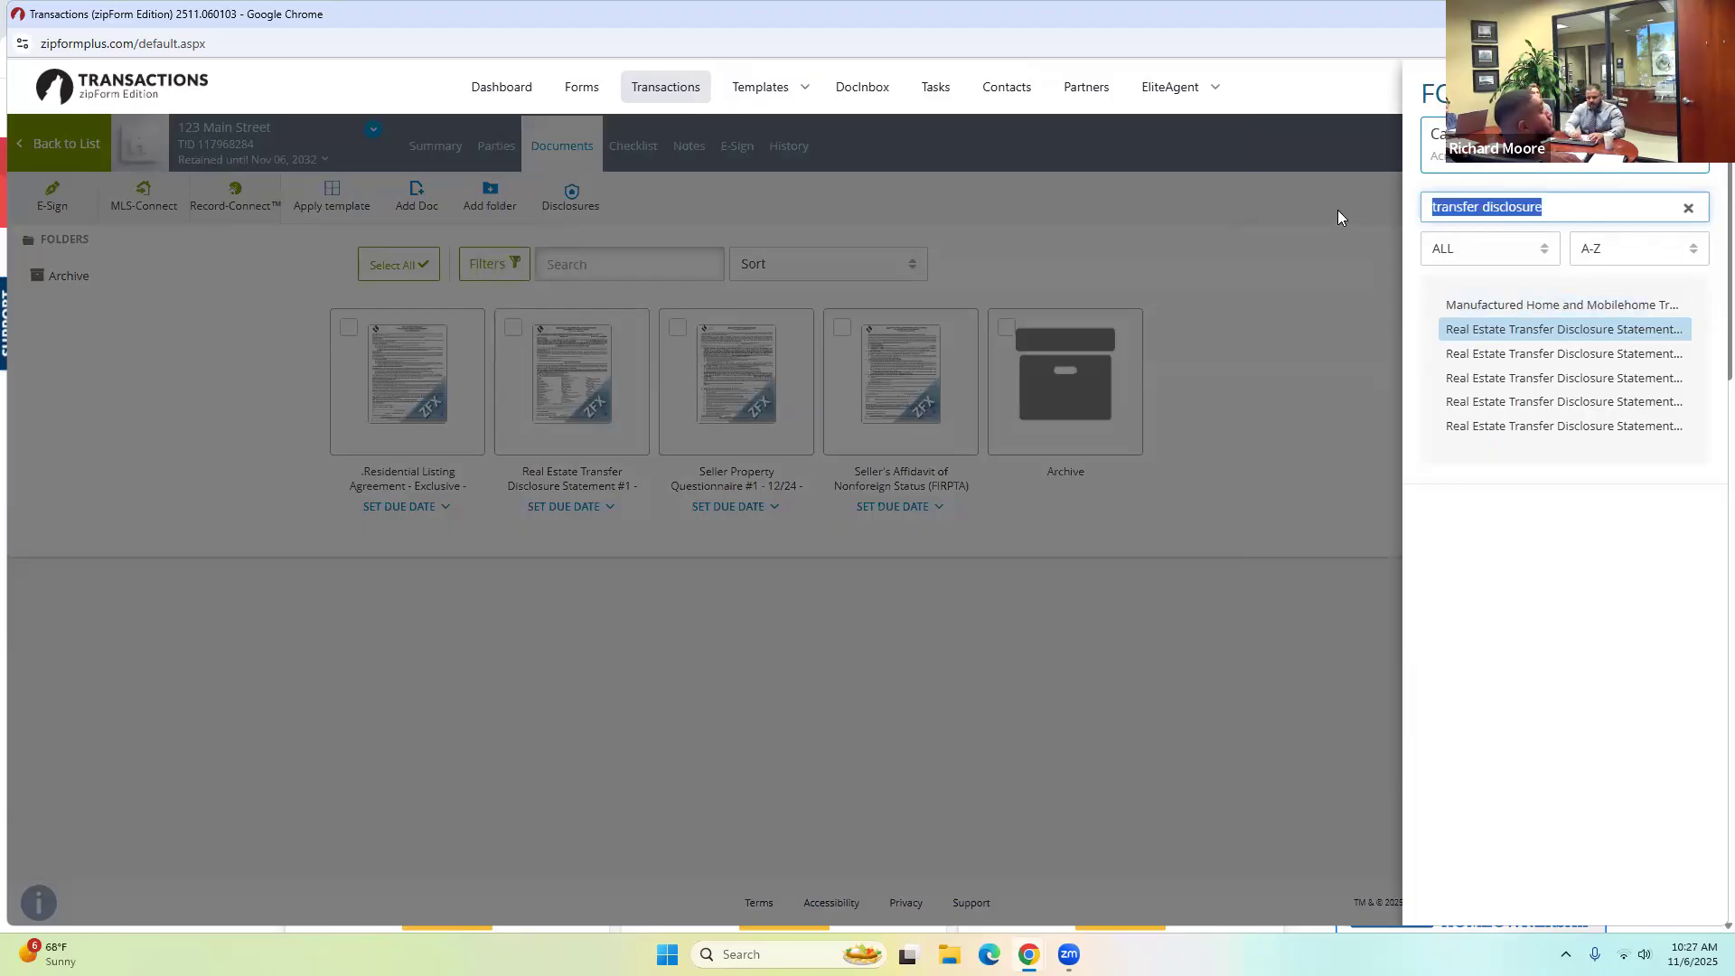
pyautogui.write('coun')
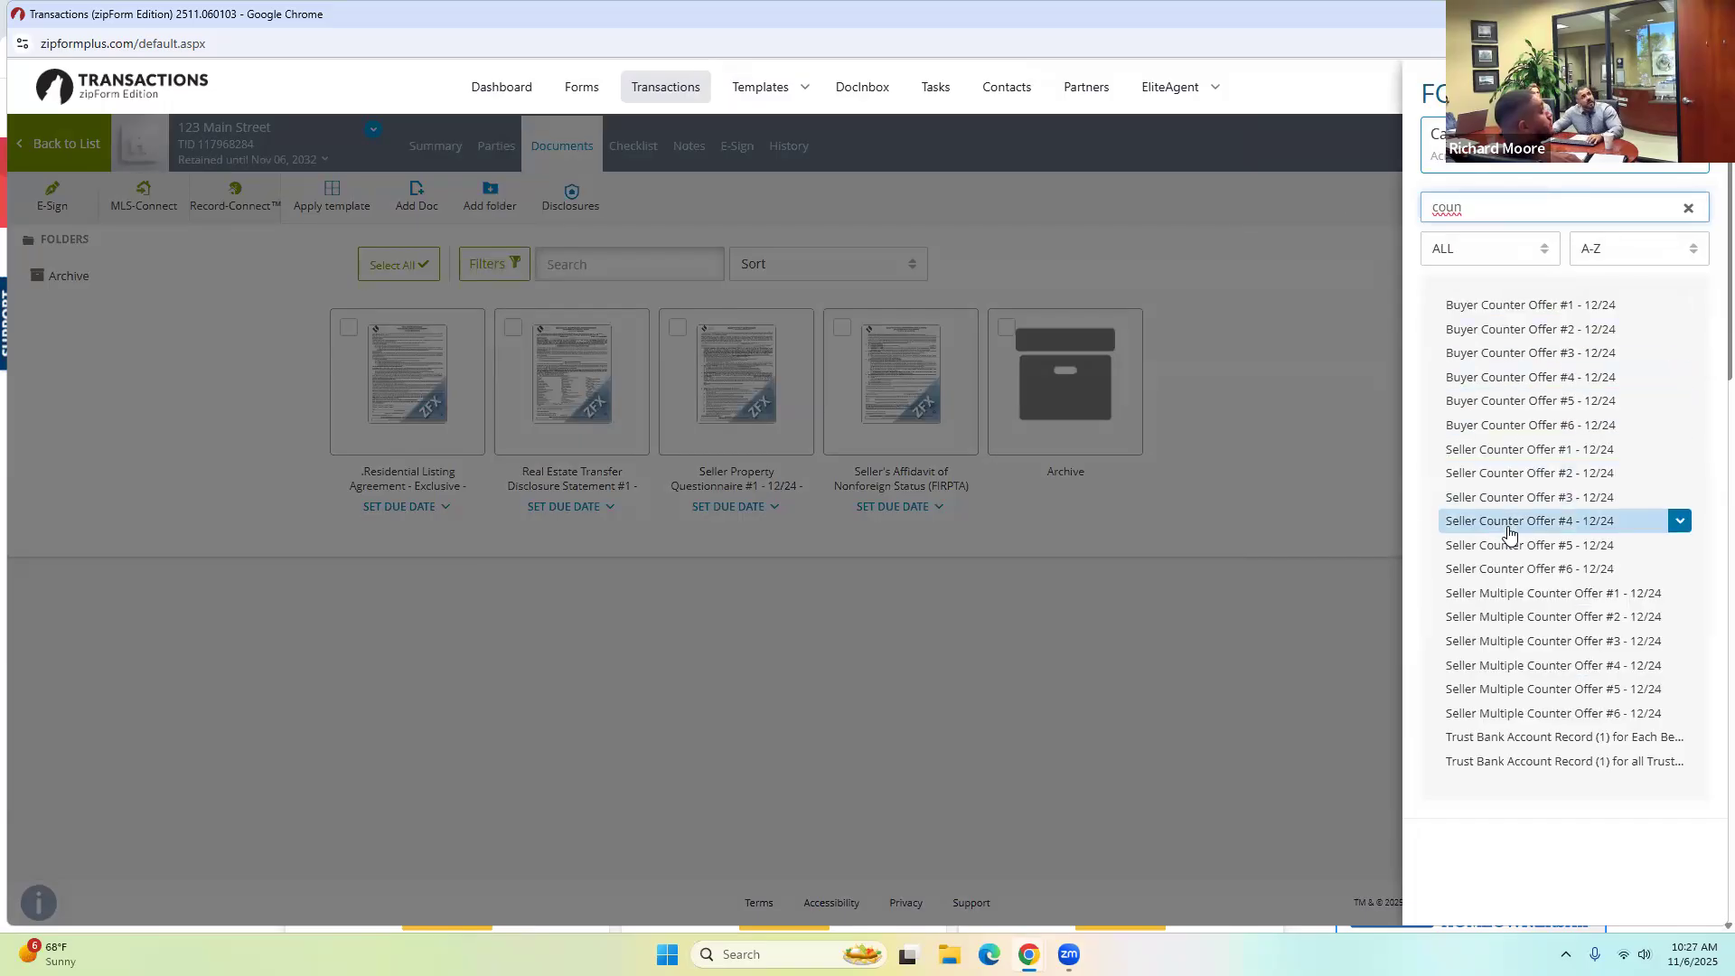
pyautogui.click(1506, 460)
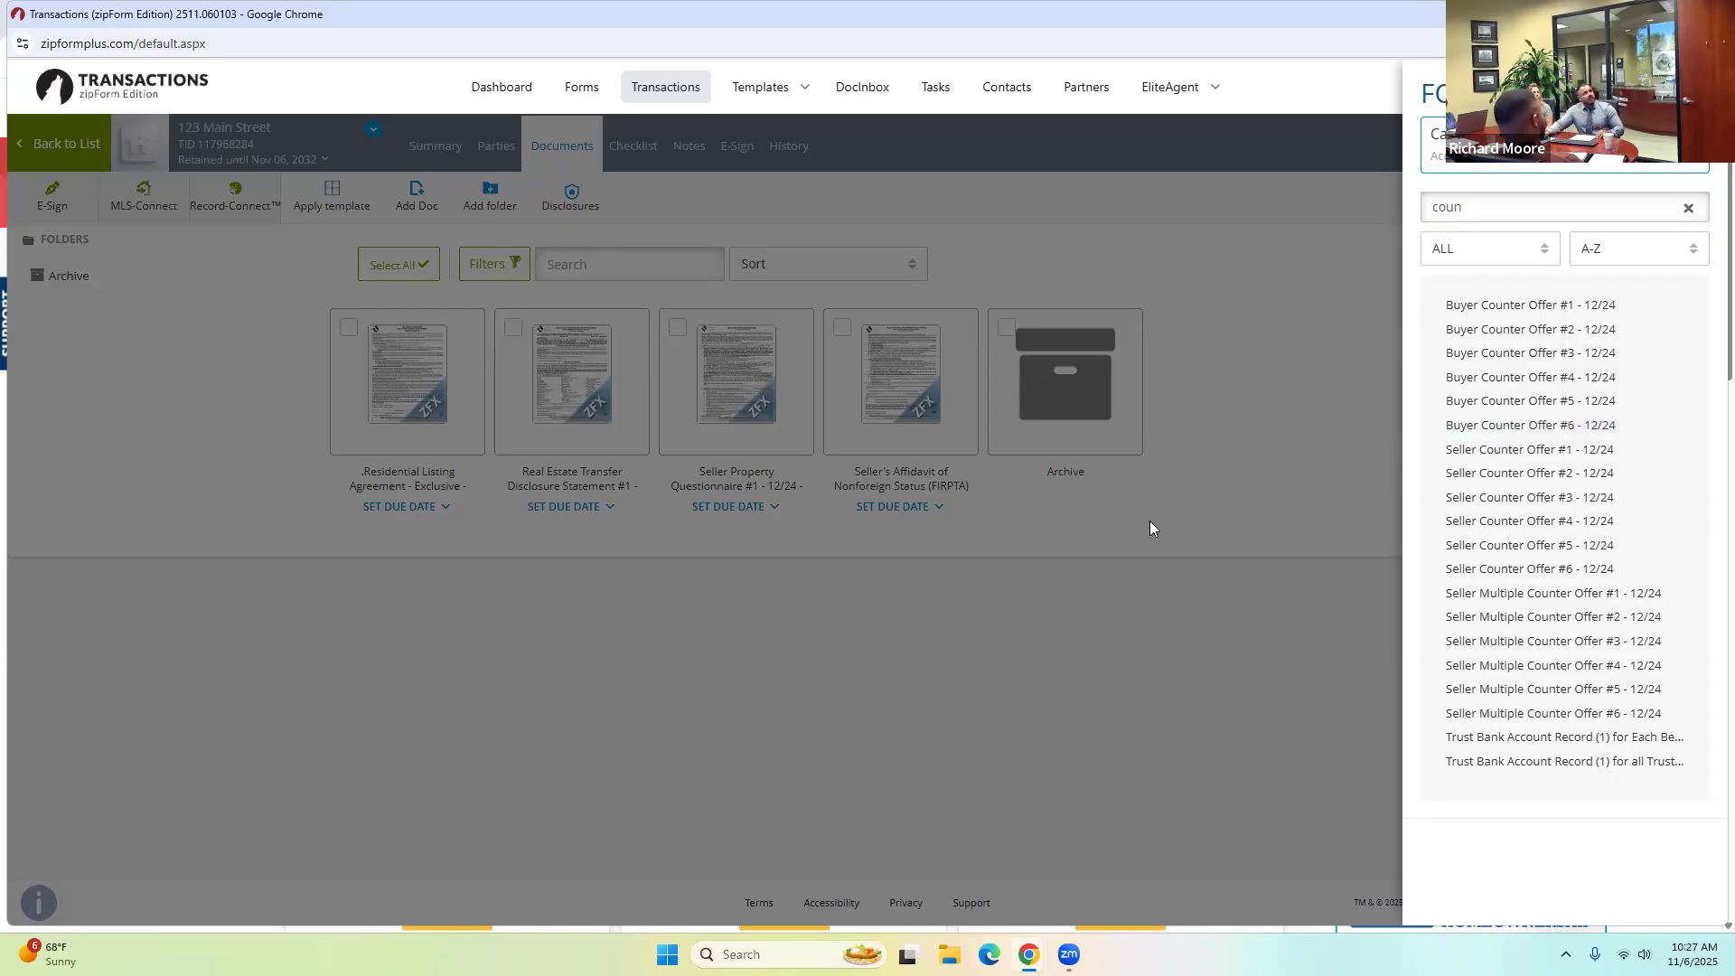
pyautogui.click(1189, 544)
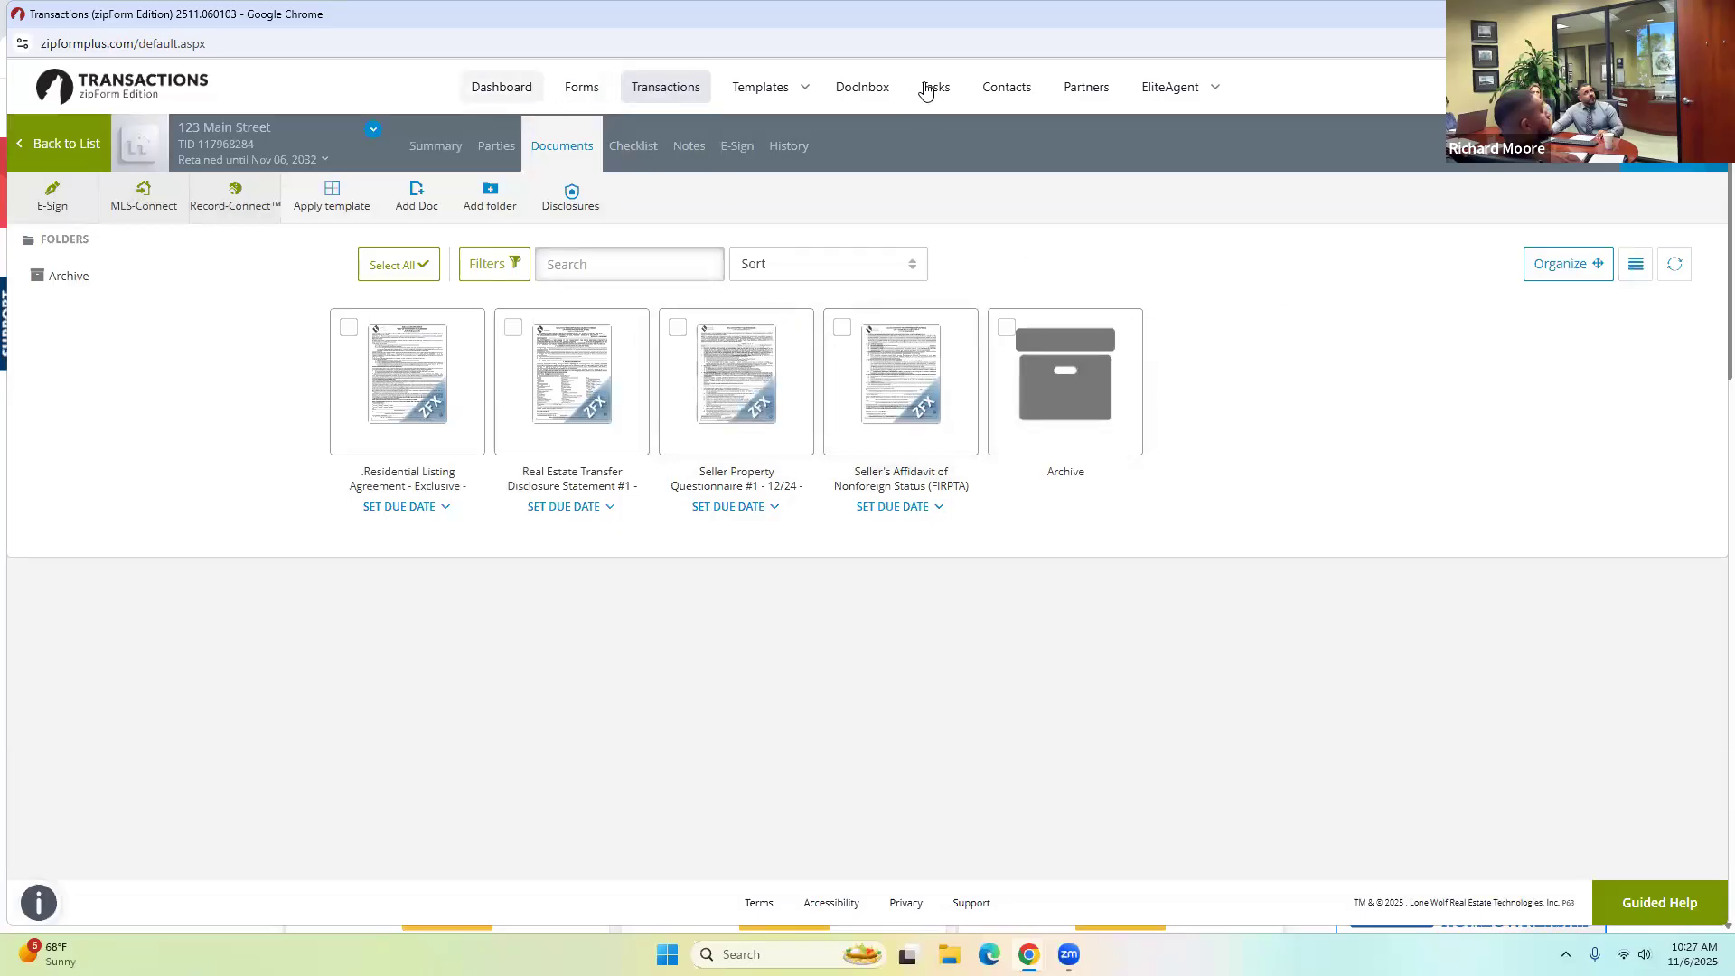
pyautogui.click(754, 93)
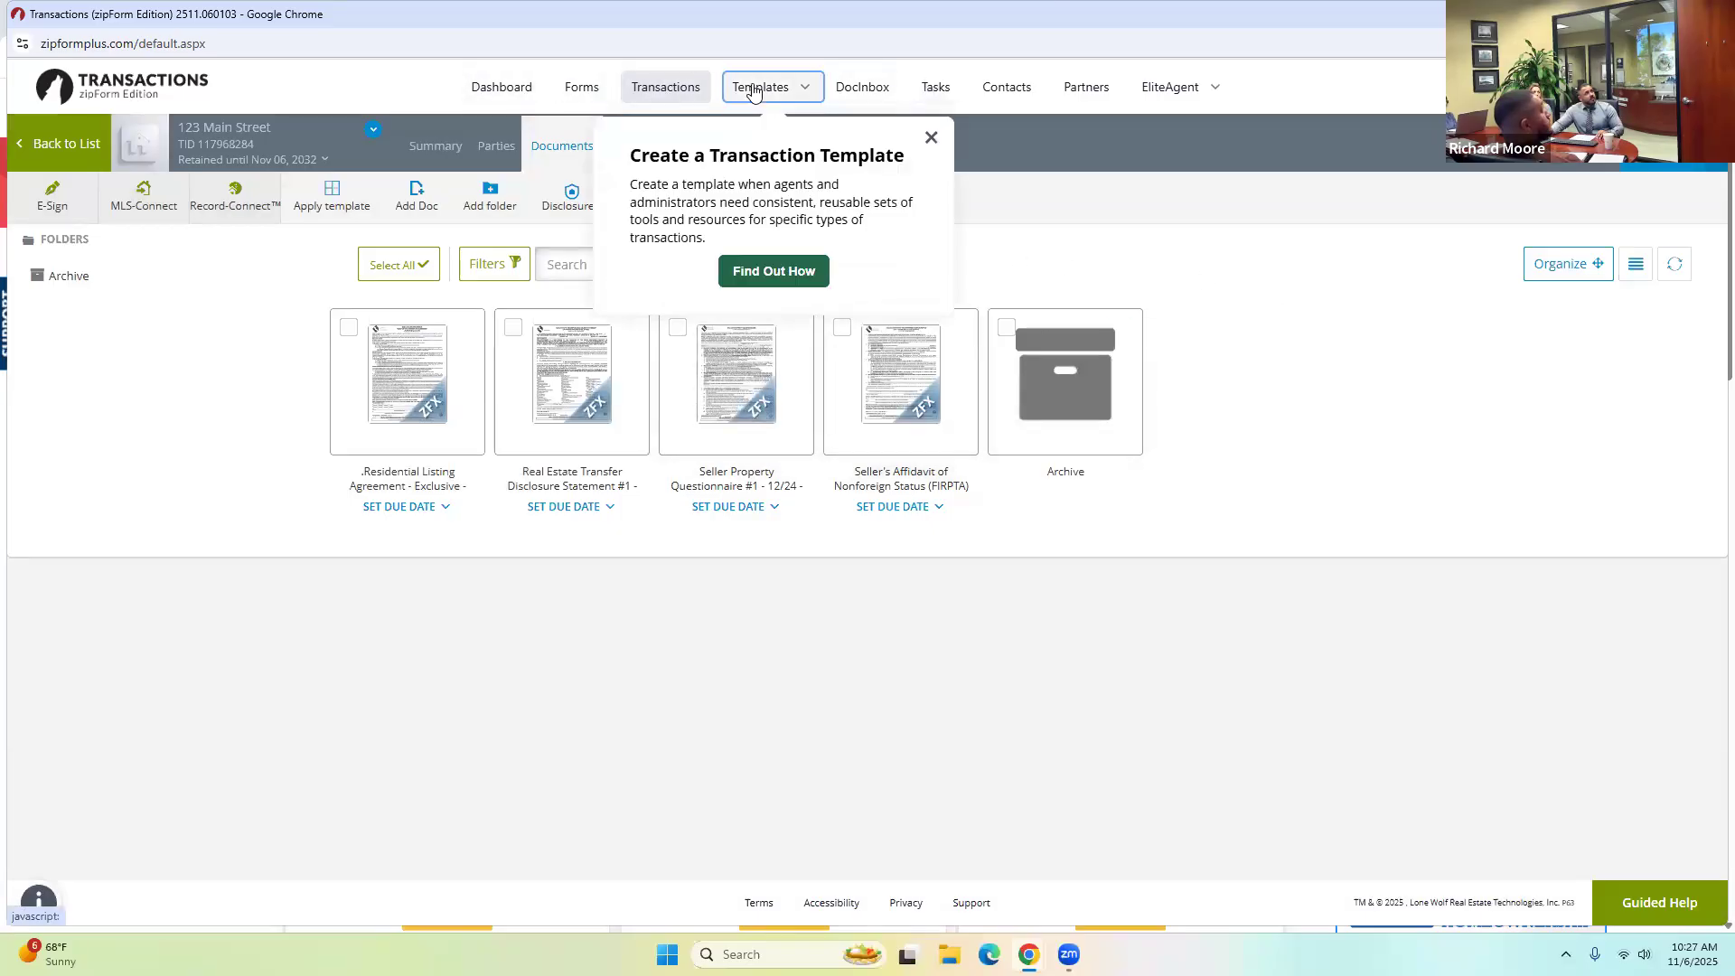
# Create and save a new Residential listing template named 'November 2025'.
pyautogui.click(929, 140)
pyautogui.moveTo(795, 99)
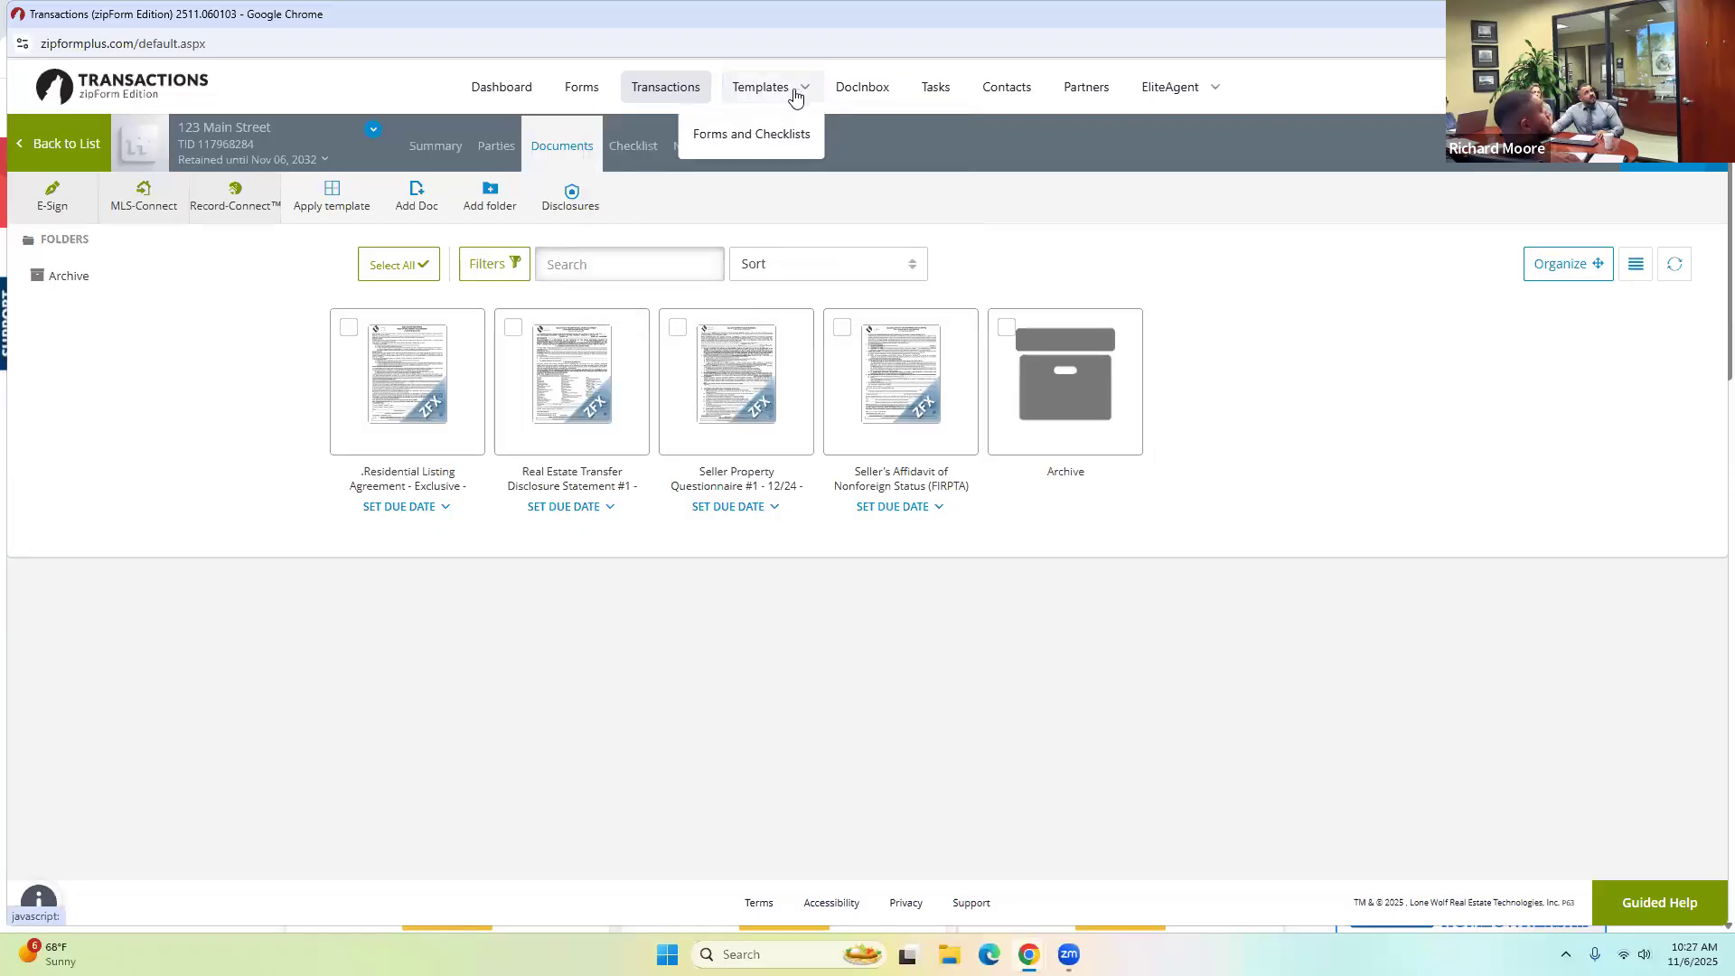
pyautogui.click(767, 143)
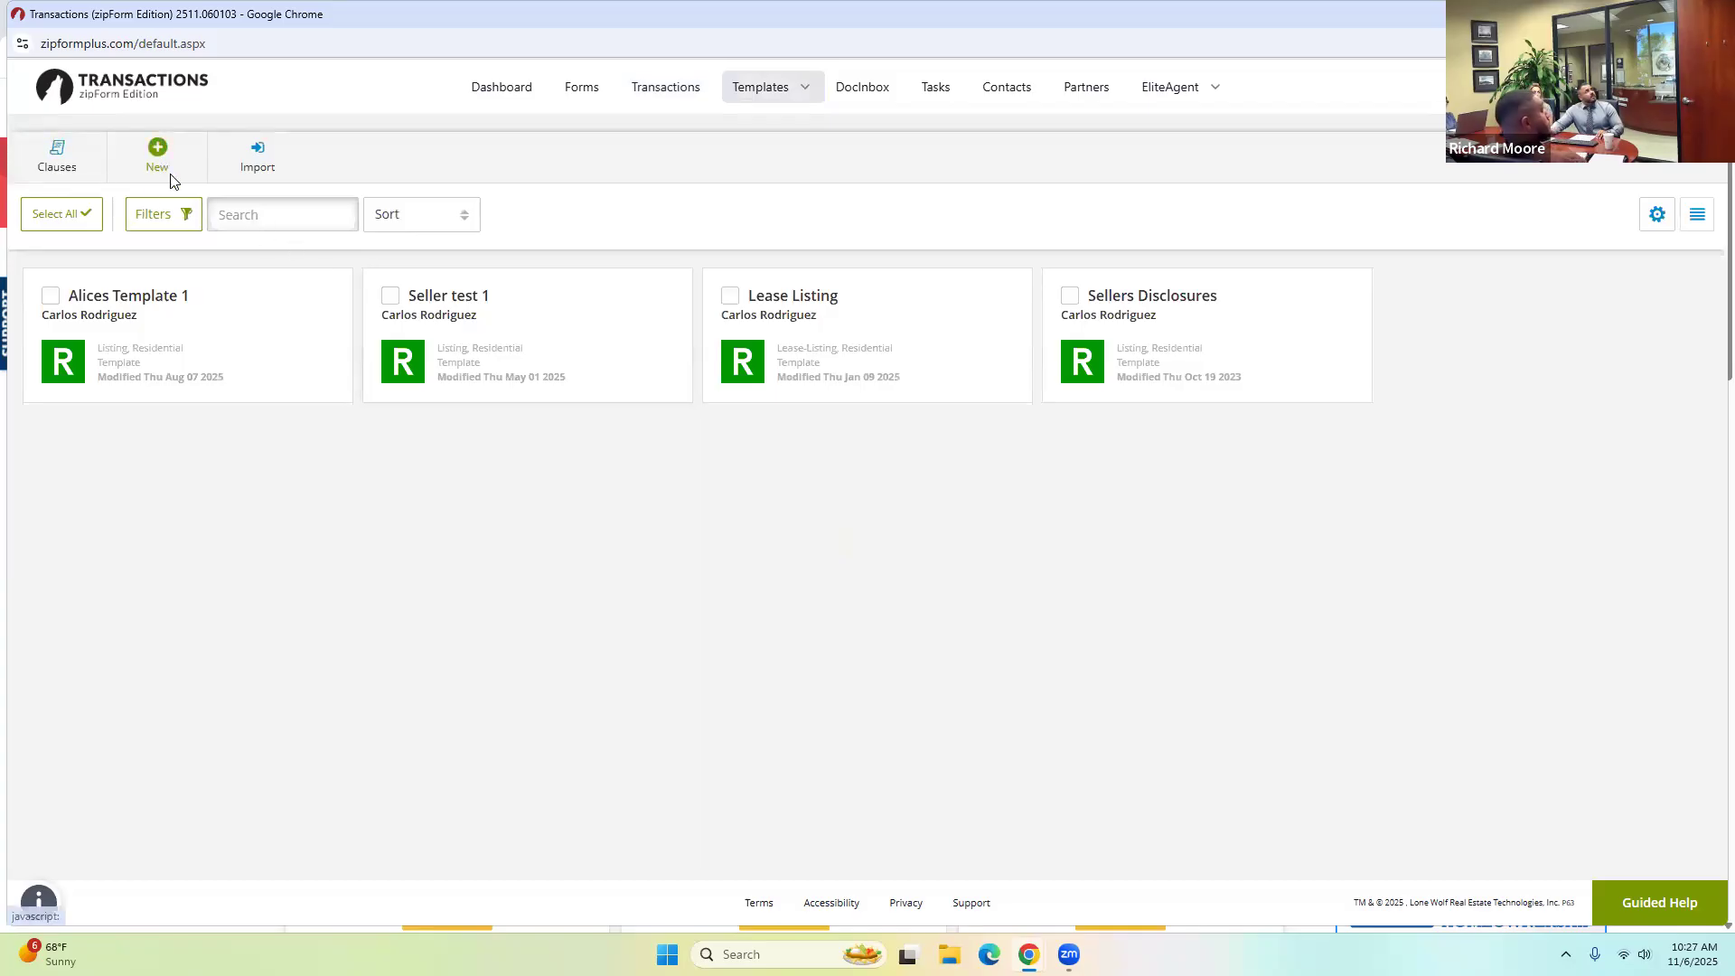
pyautogui.click(172, 181)
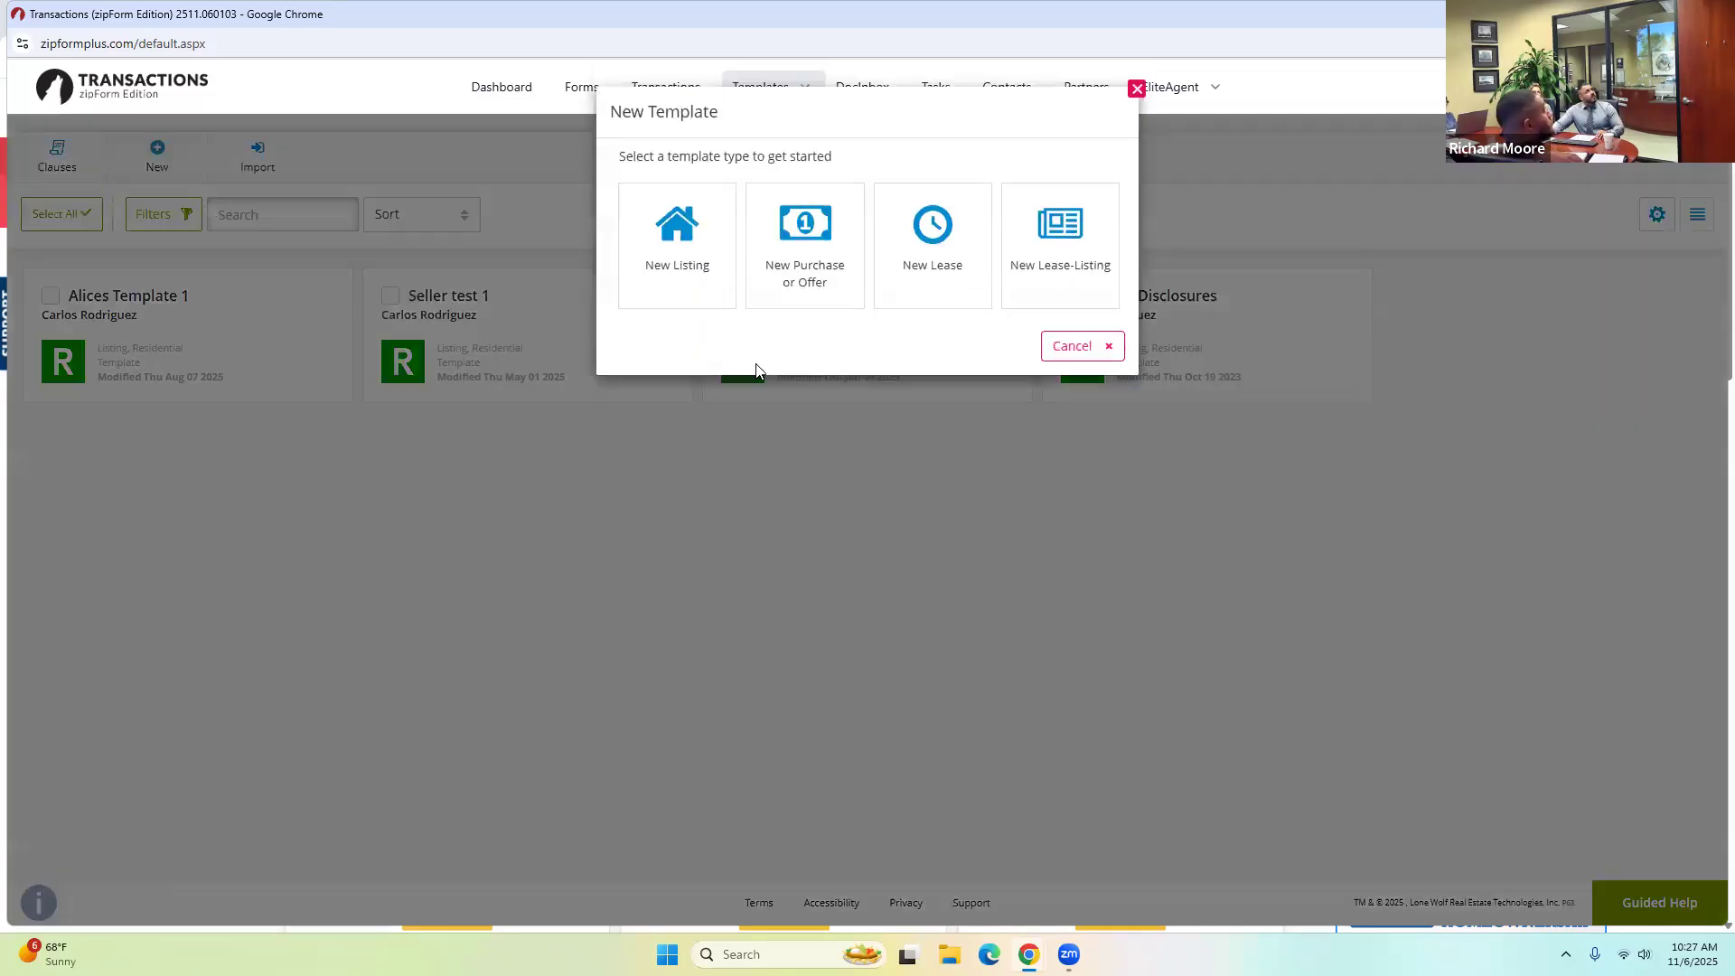
pyautogui.click(692, 249)
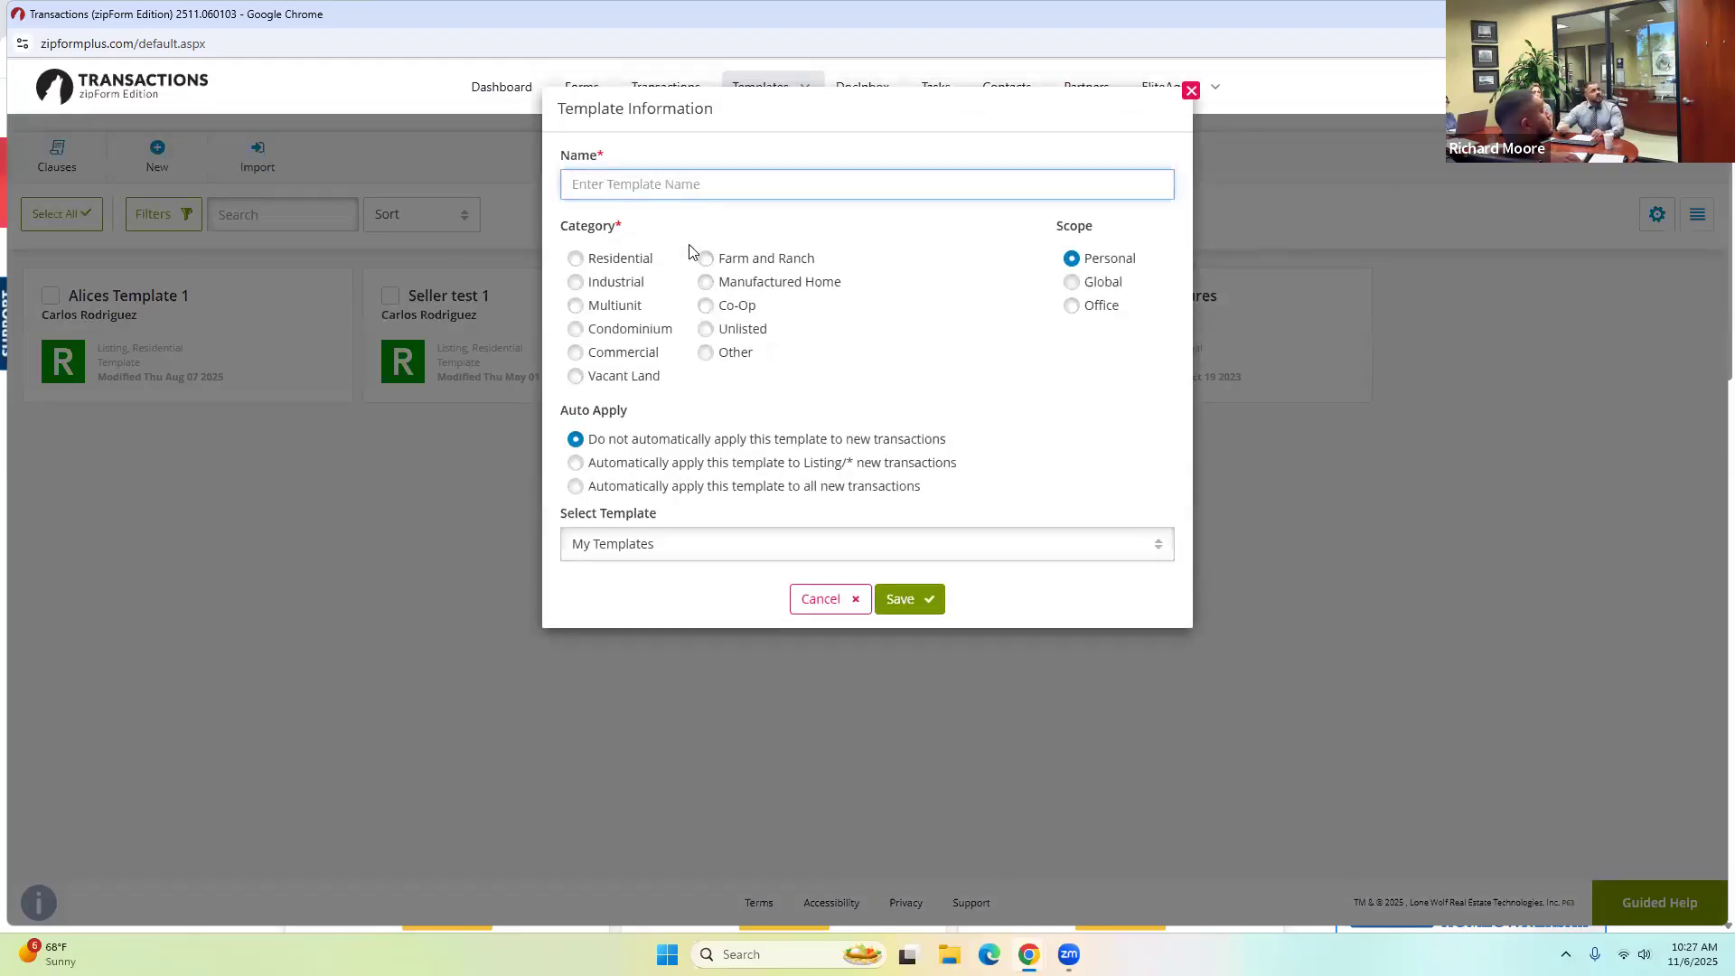
pyautogui.write('November 2025')
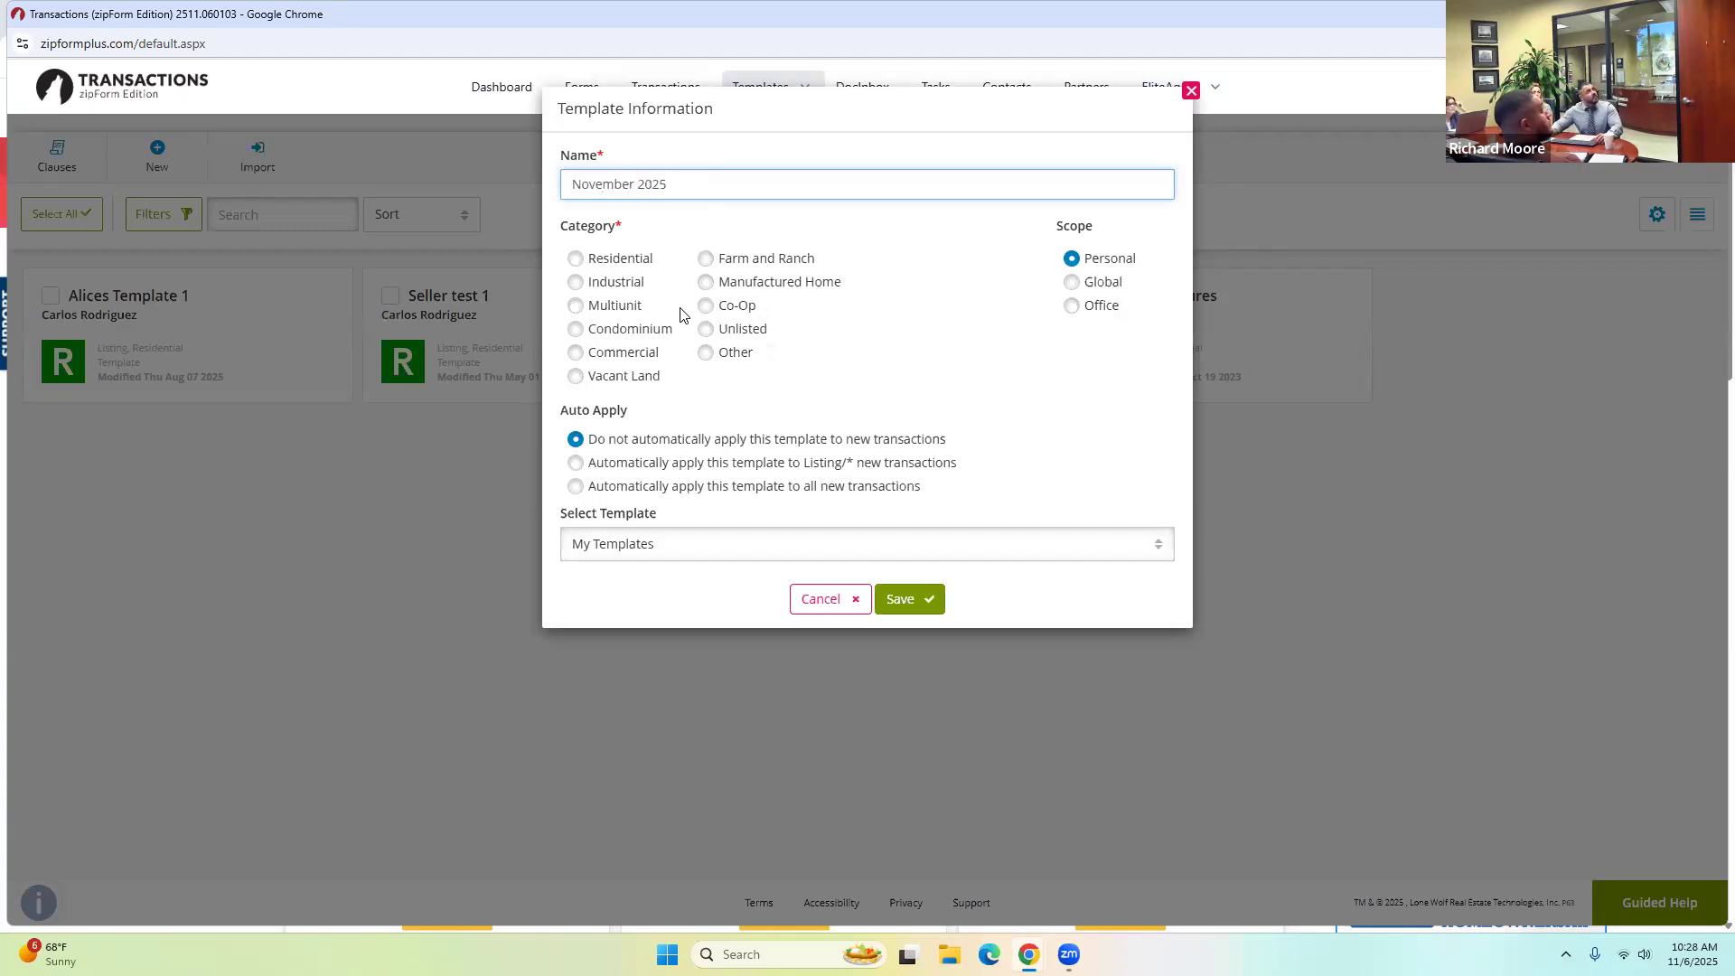
pyautogui.click(602, 264)
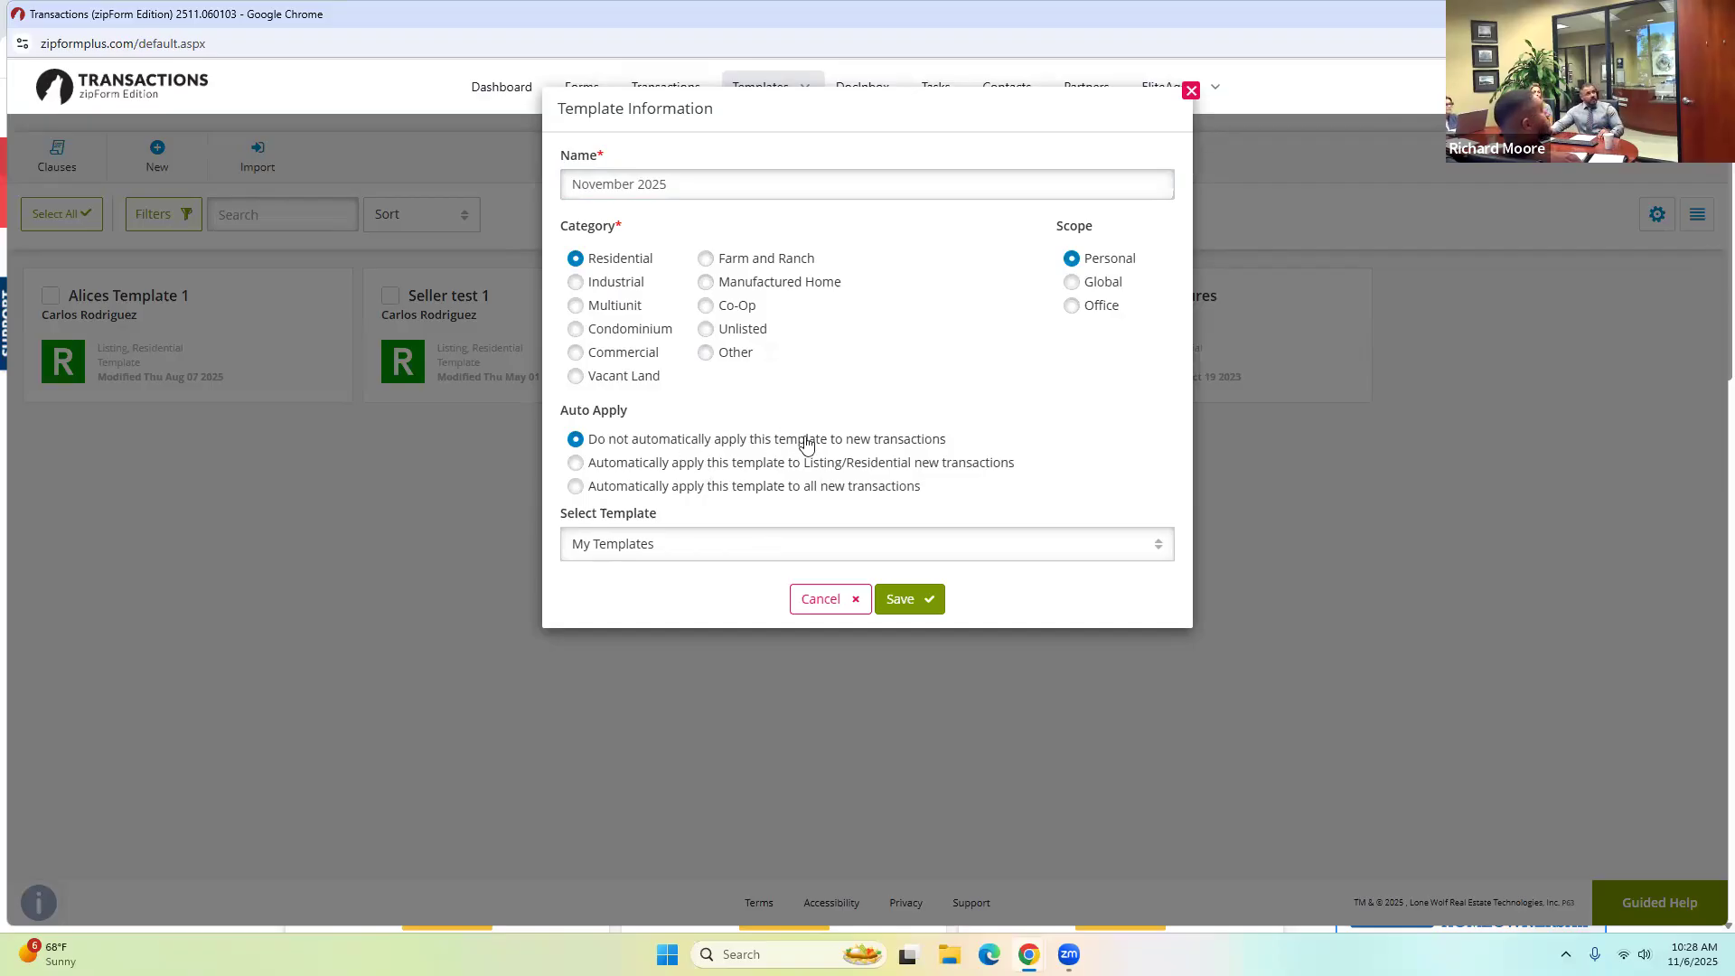
pyautogui.click(918, 608)
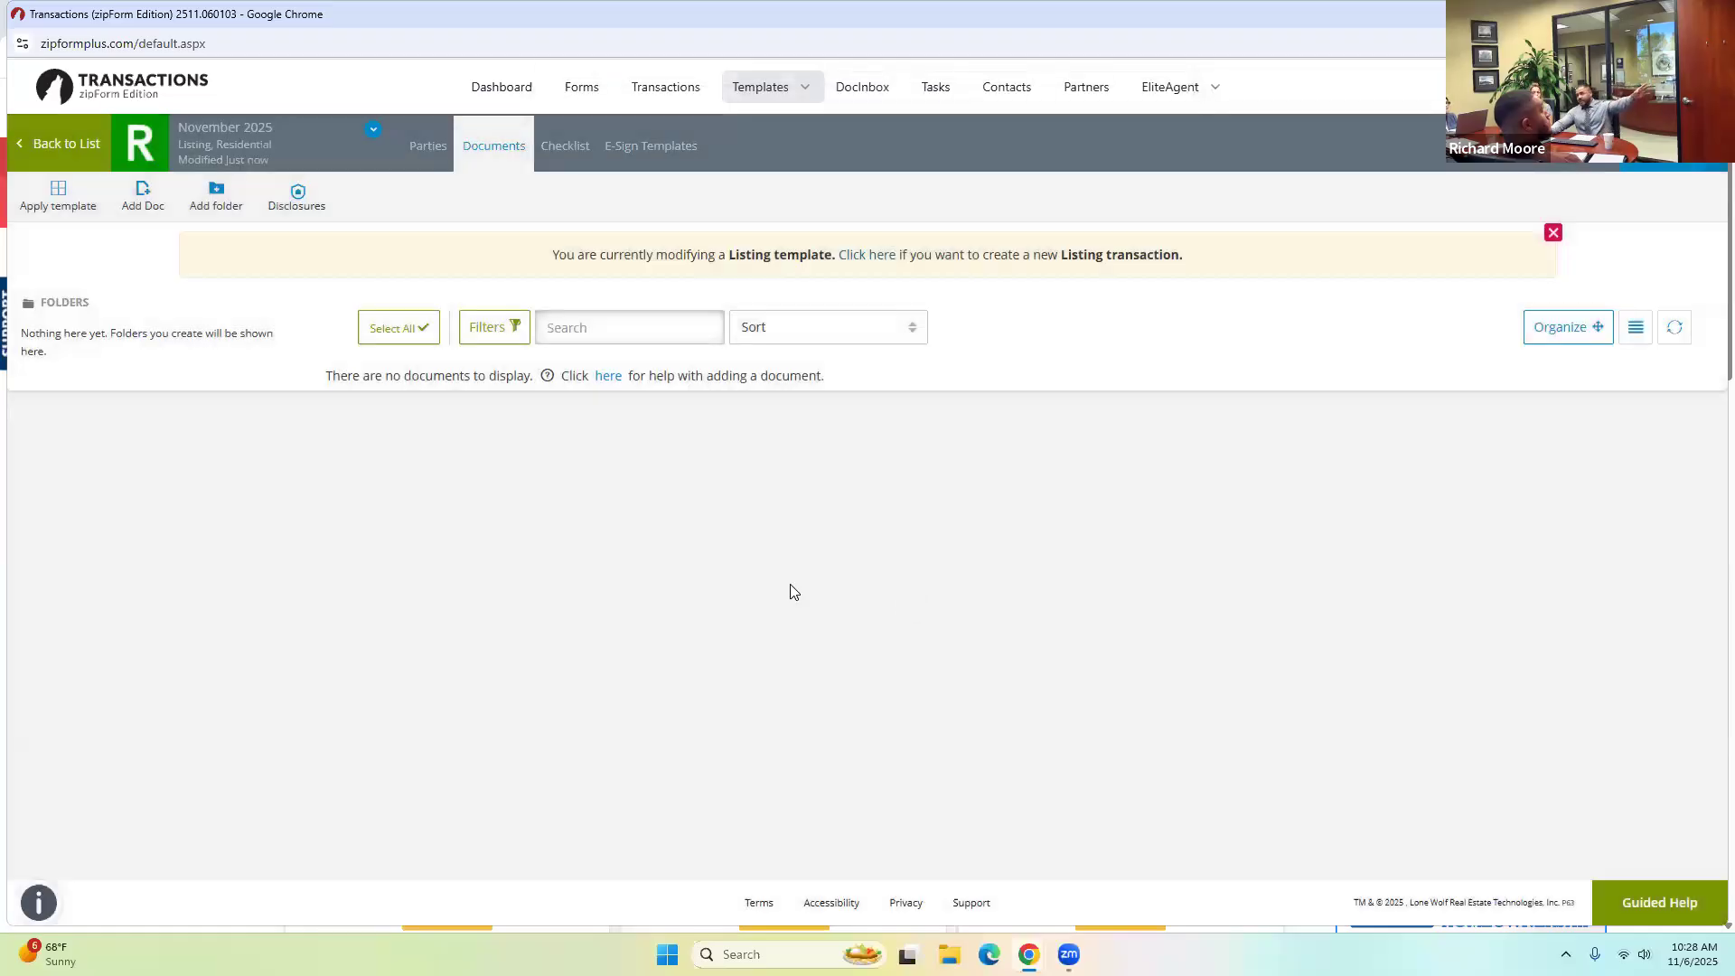
# Add the Transfer Disclosure Statement, Seller Property Questionnaire and water-conserving plumbing fixtures form, then search lead-based forms.
pyautogui.click(1655, 171)
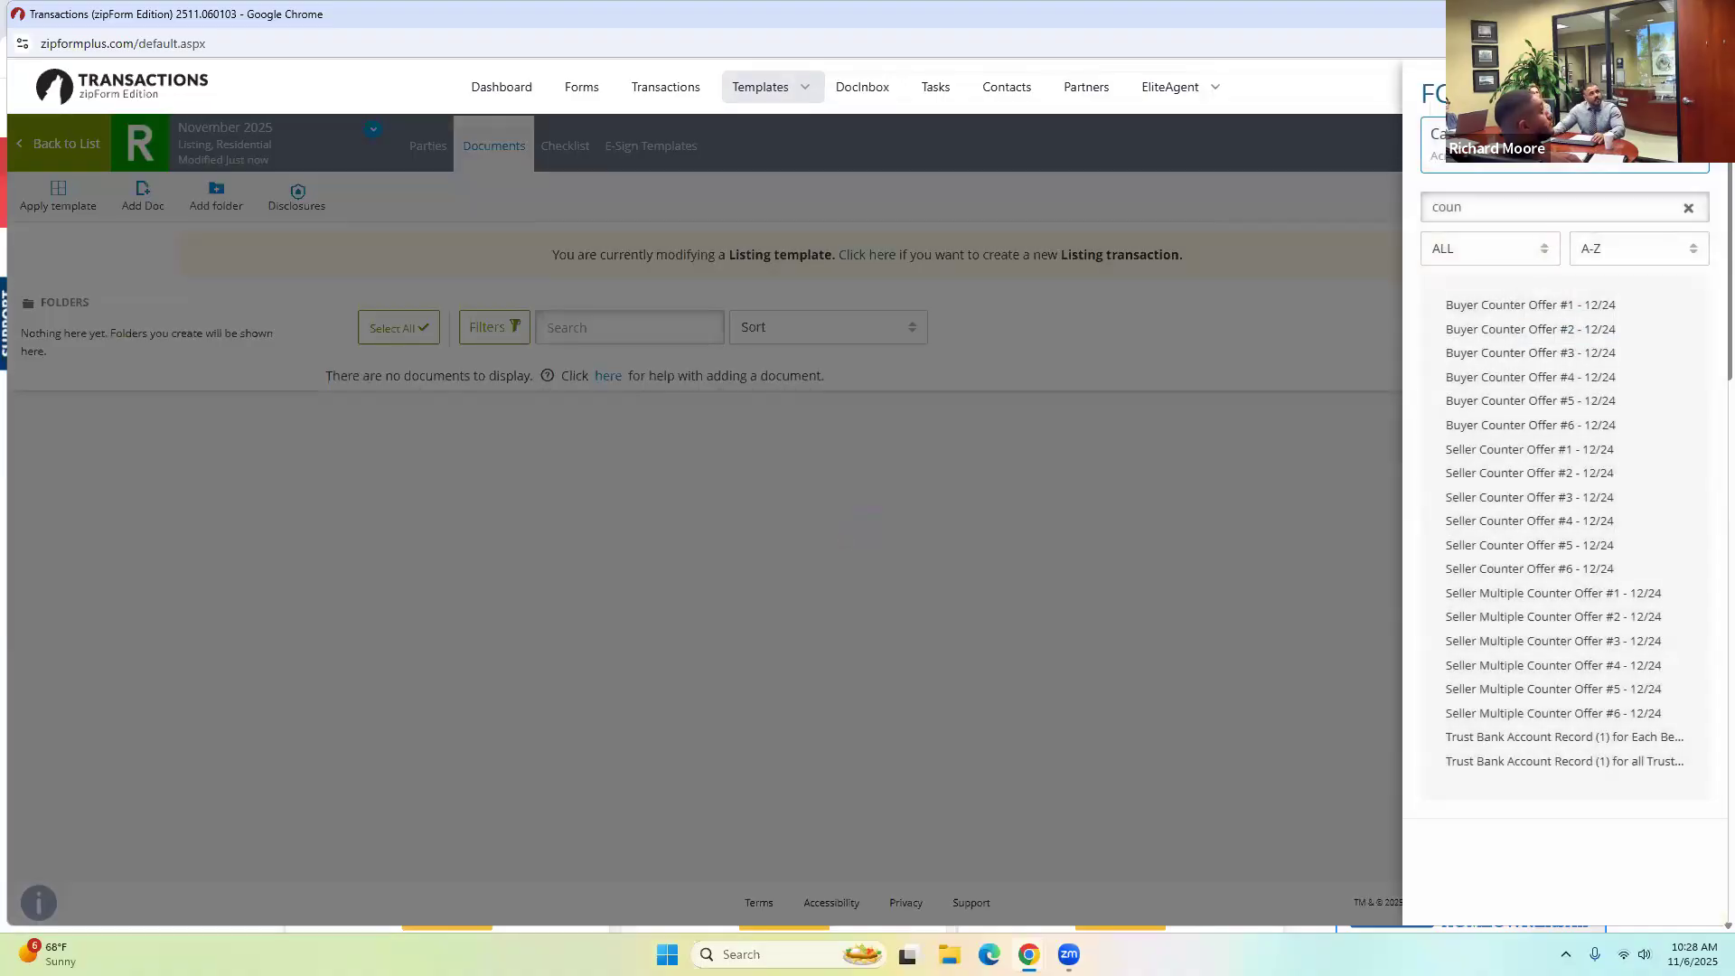
pyautogui.write('tds')
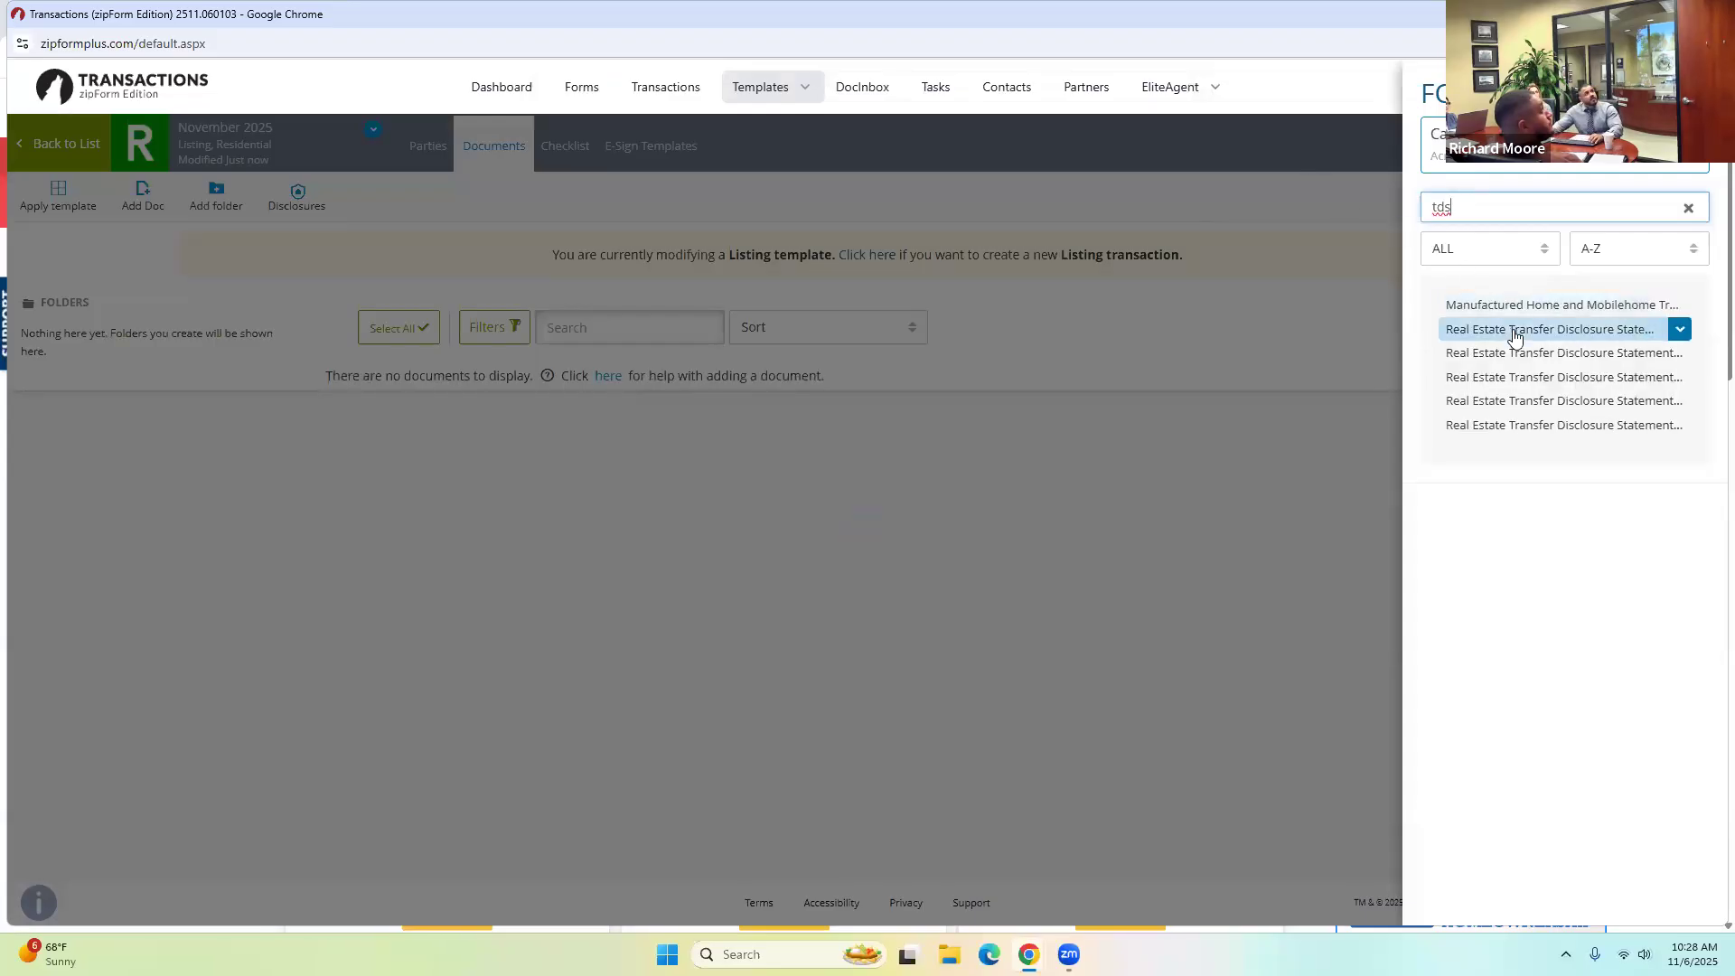
pyautogui.click(1549, 318)
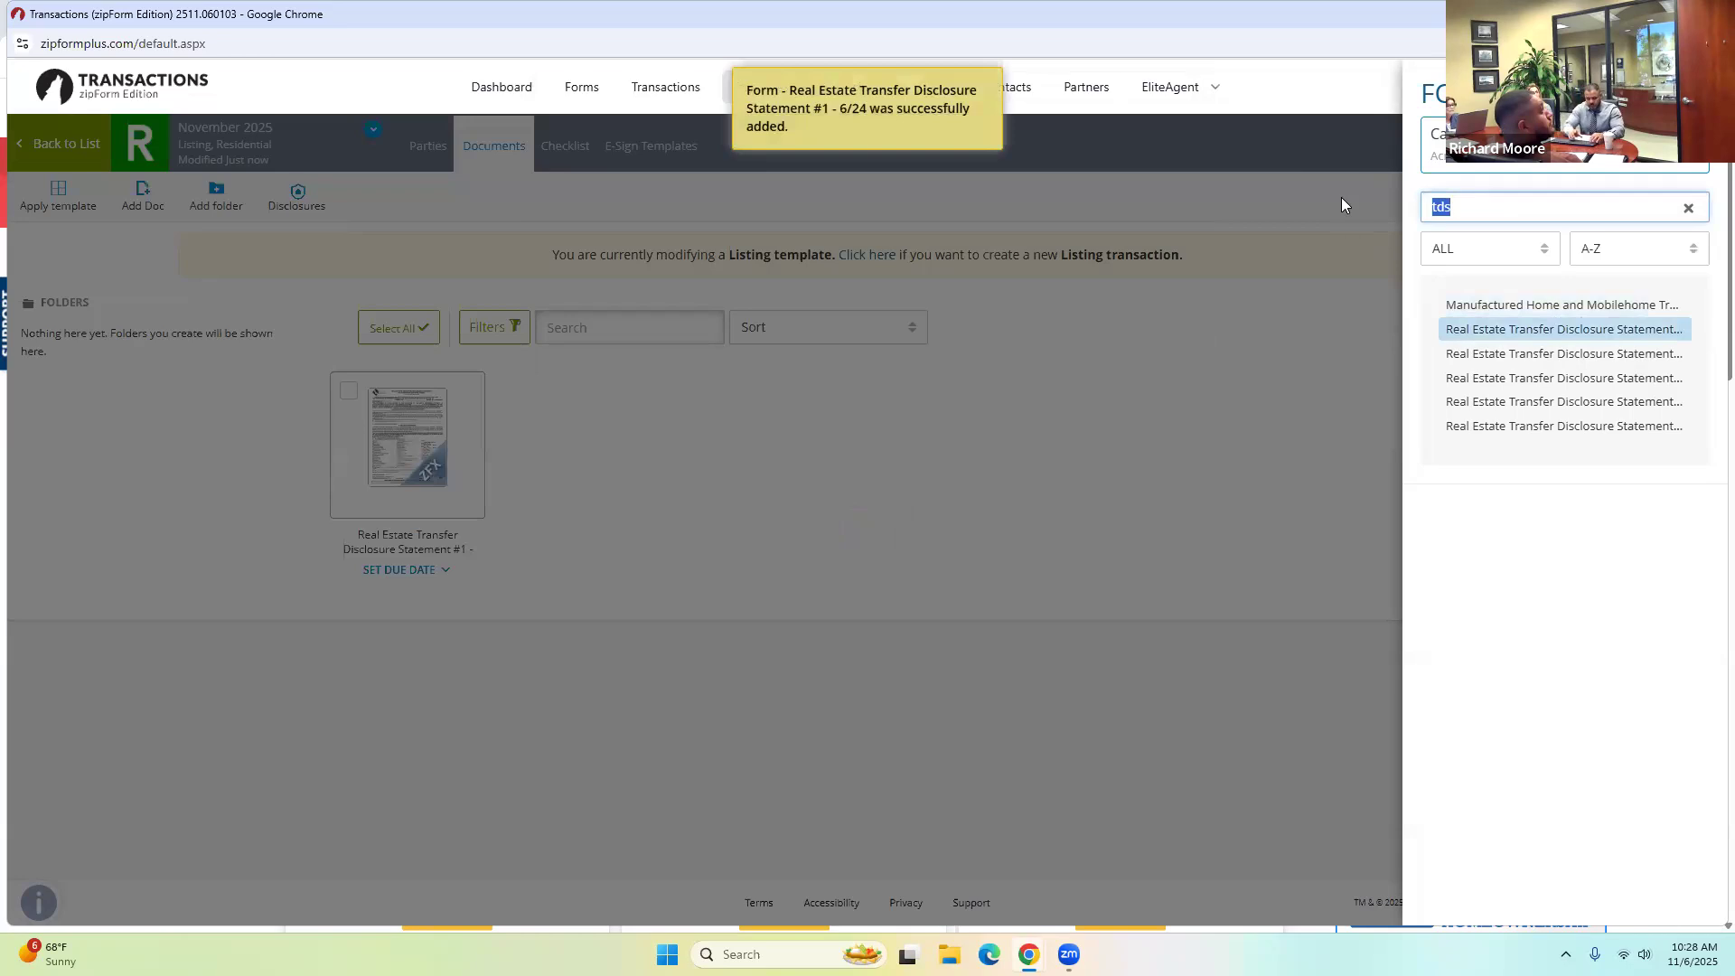
pyautogui.write('spq')
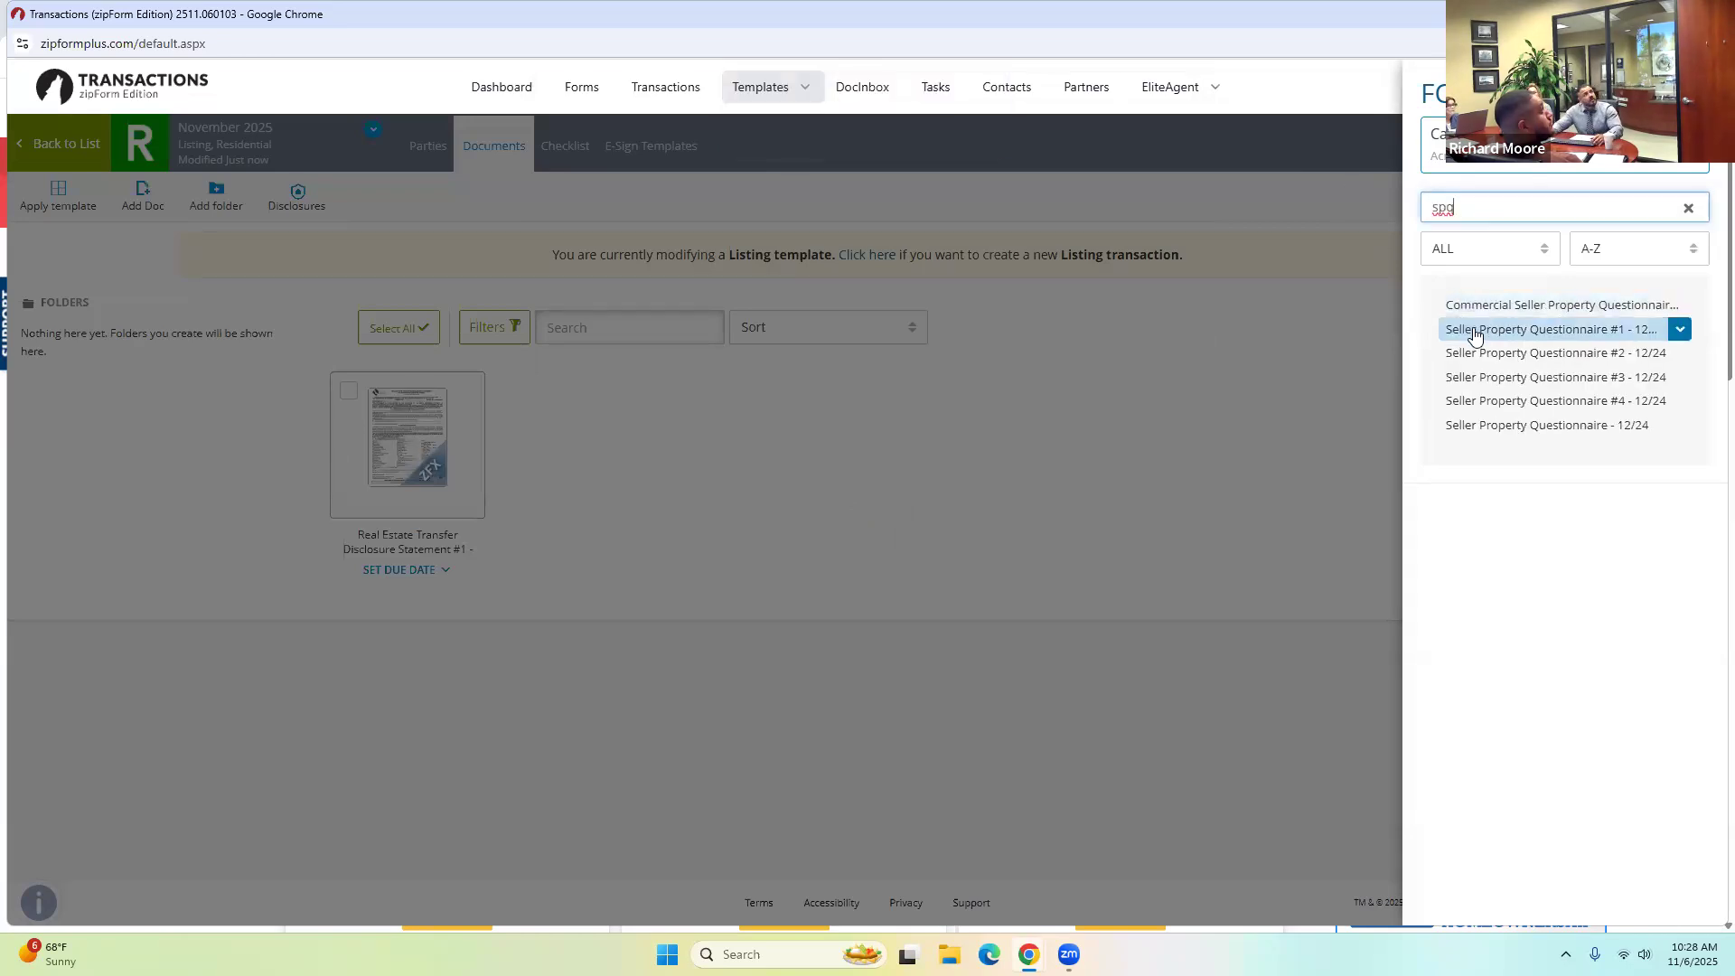
pyautogui.click(1475, 332)
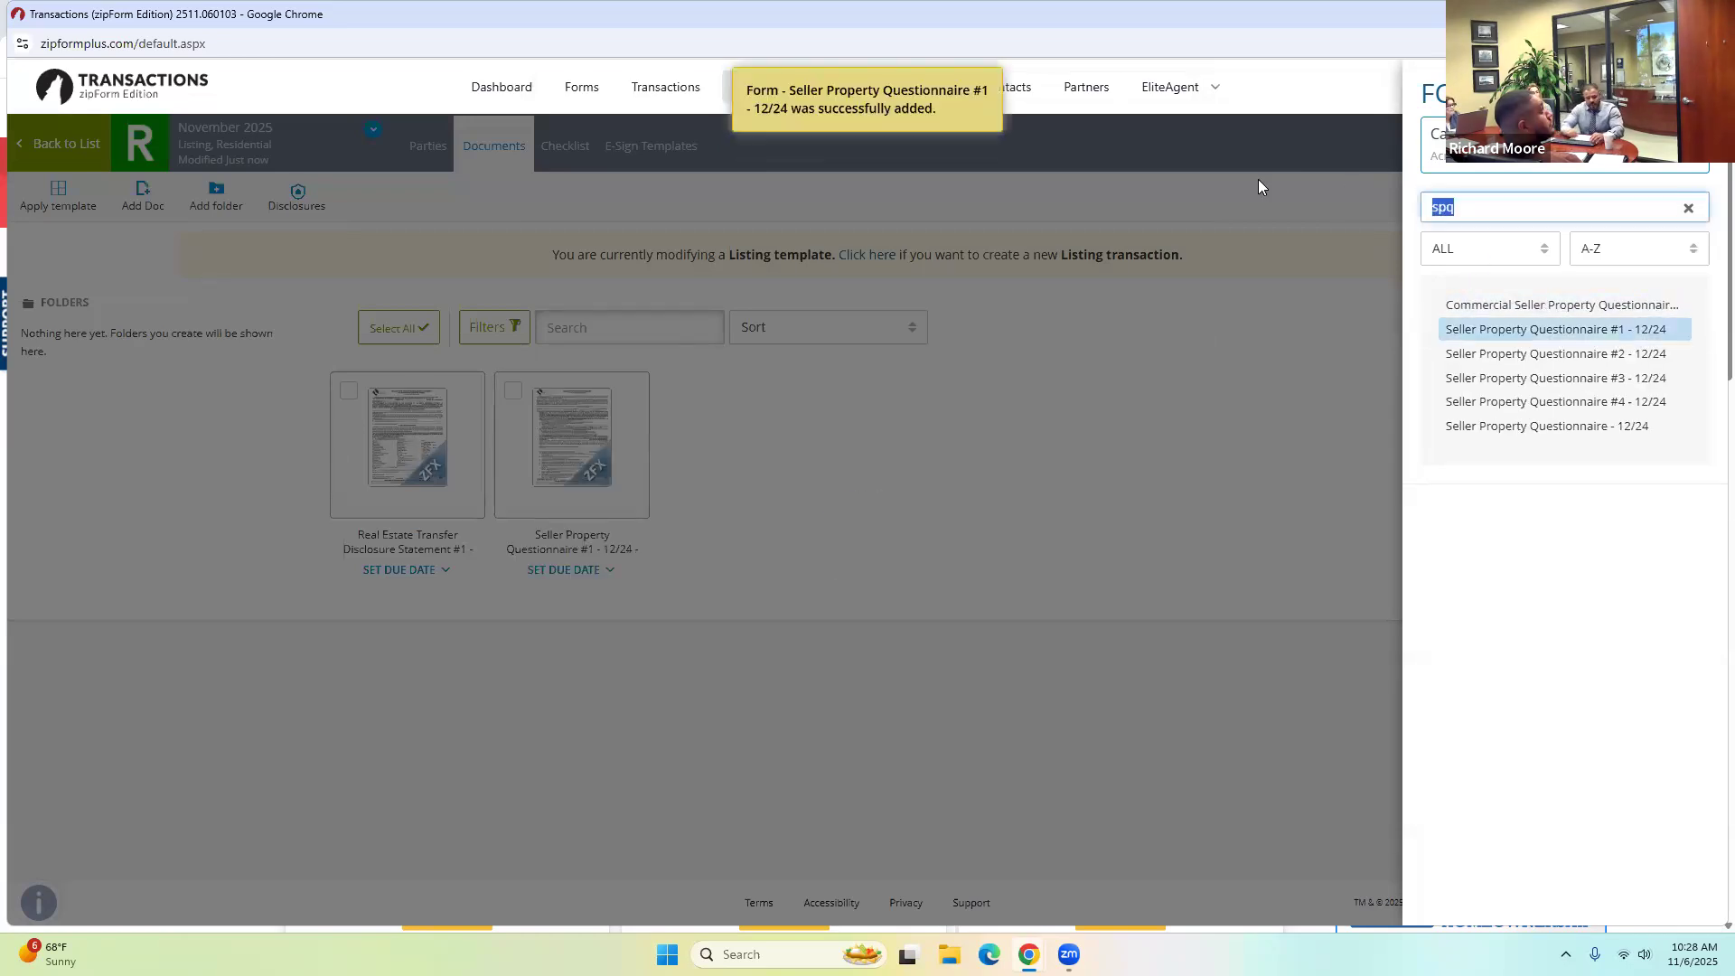
pyautogui.write('wcmd')
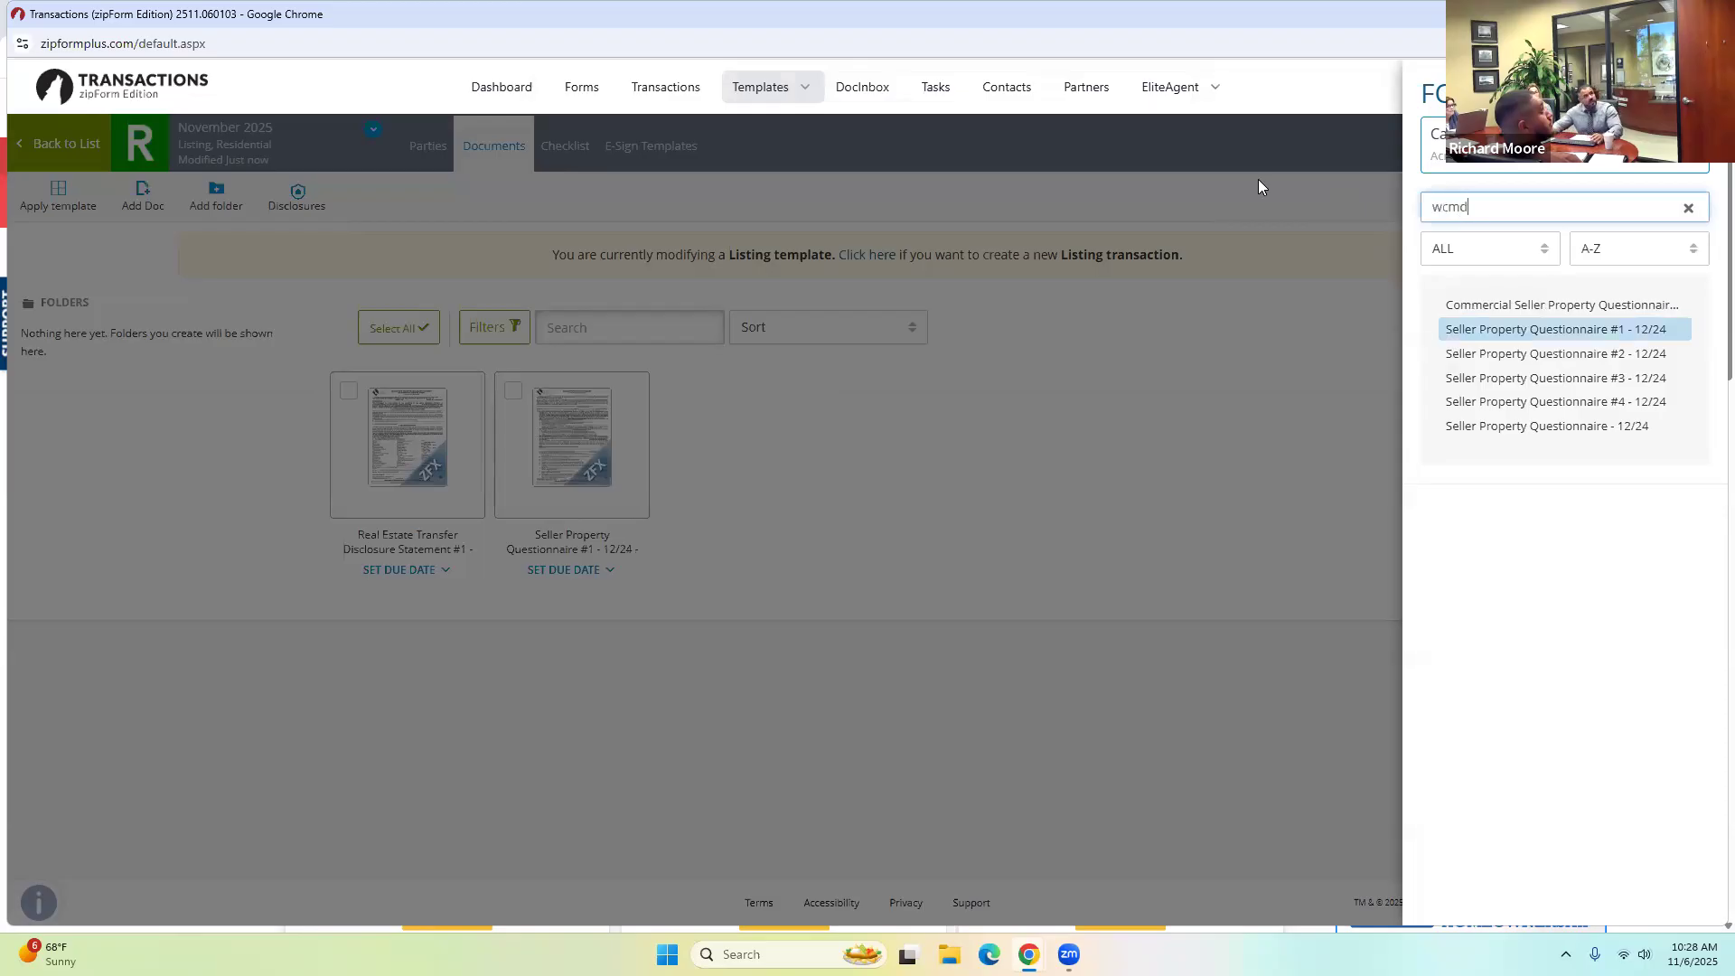
pyautogui.click(1538, 304)
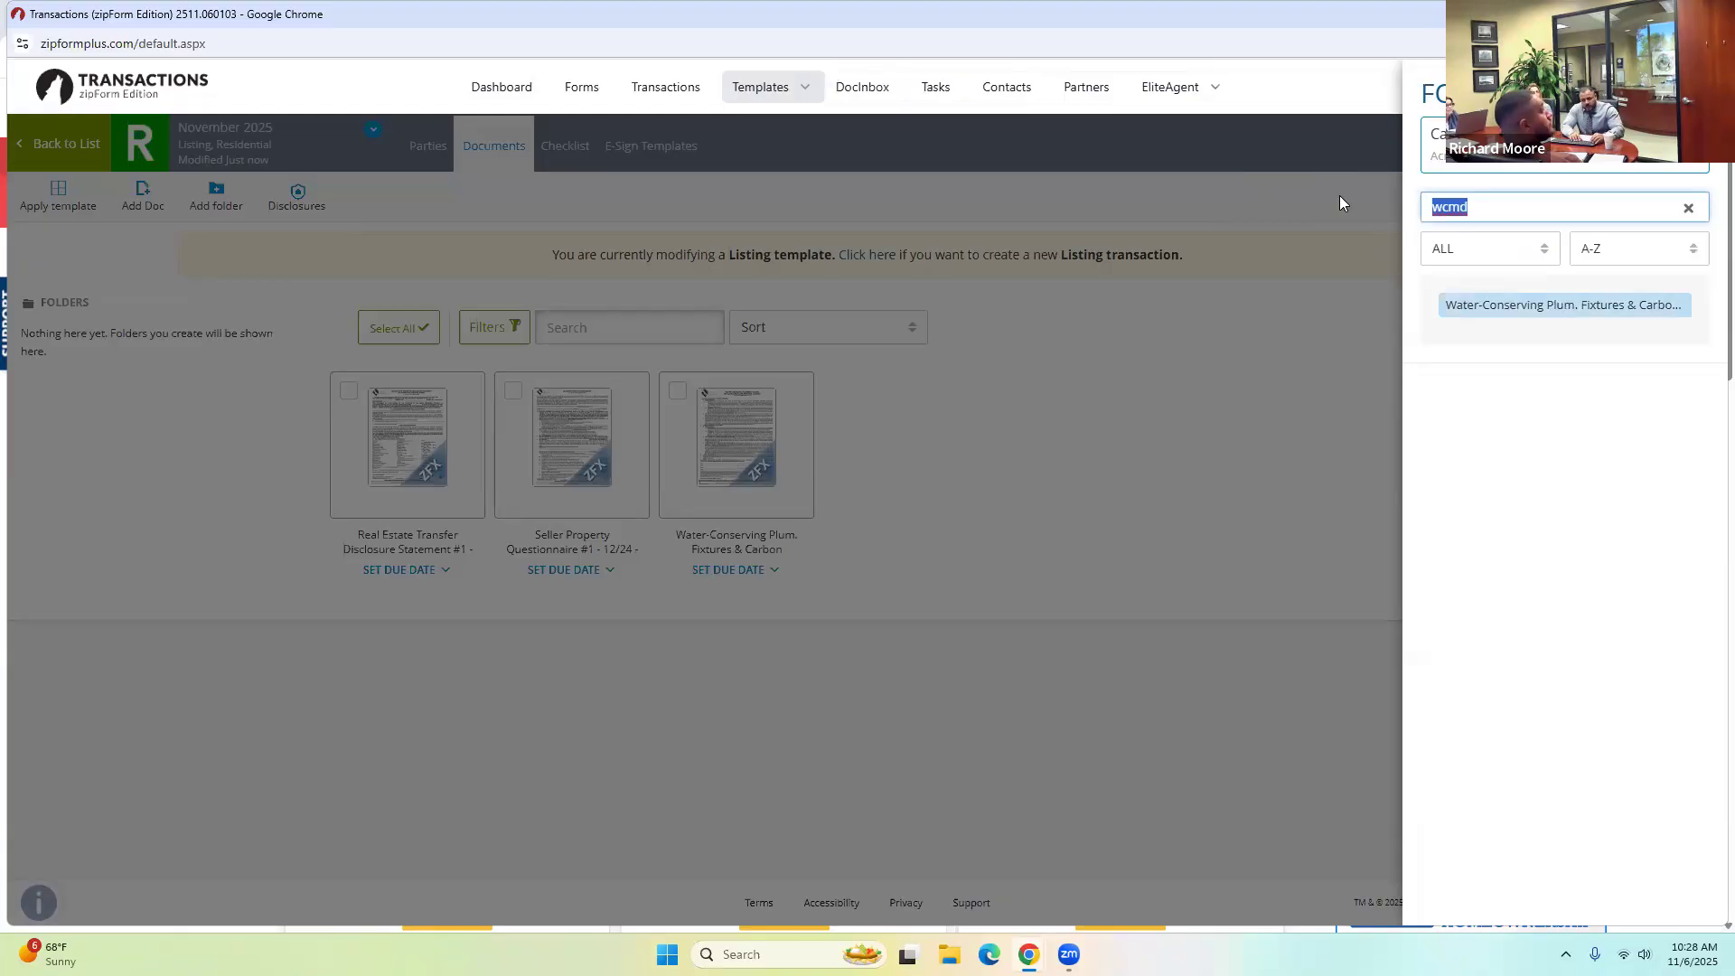
pyautogui.write('lead based')
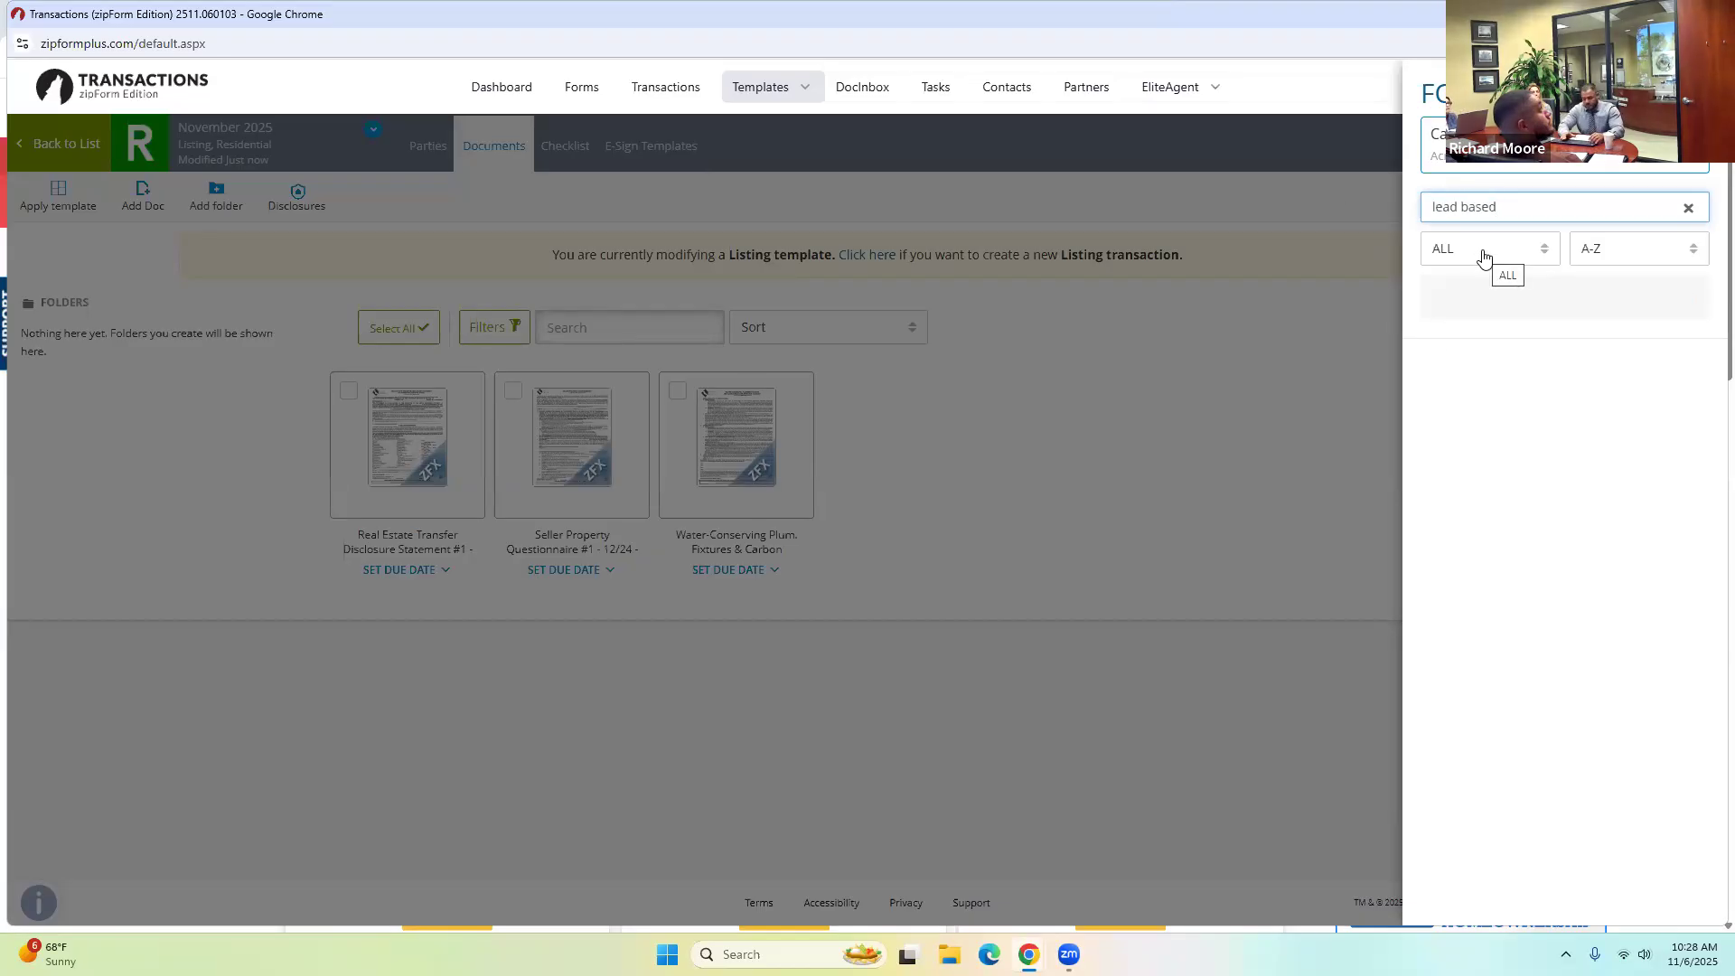
pyautogui.press('BackSpace')
pyautogui.press('BackSpace')
pyautogui.press('BackSpace')
pyautogui.press('BackSpace')
pyautogui.press('BackSpace')
pyautogui.press('BackSpace')
pyautogui.press('BackSpace')
pyautogui.press('BackSpace')
pyautogui.press('BackSpace')
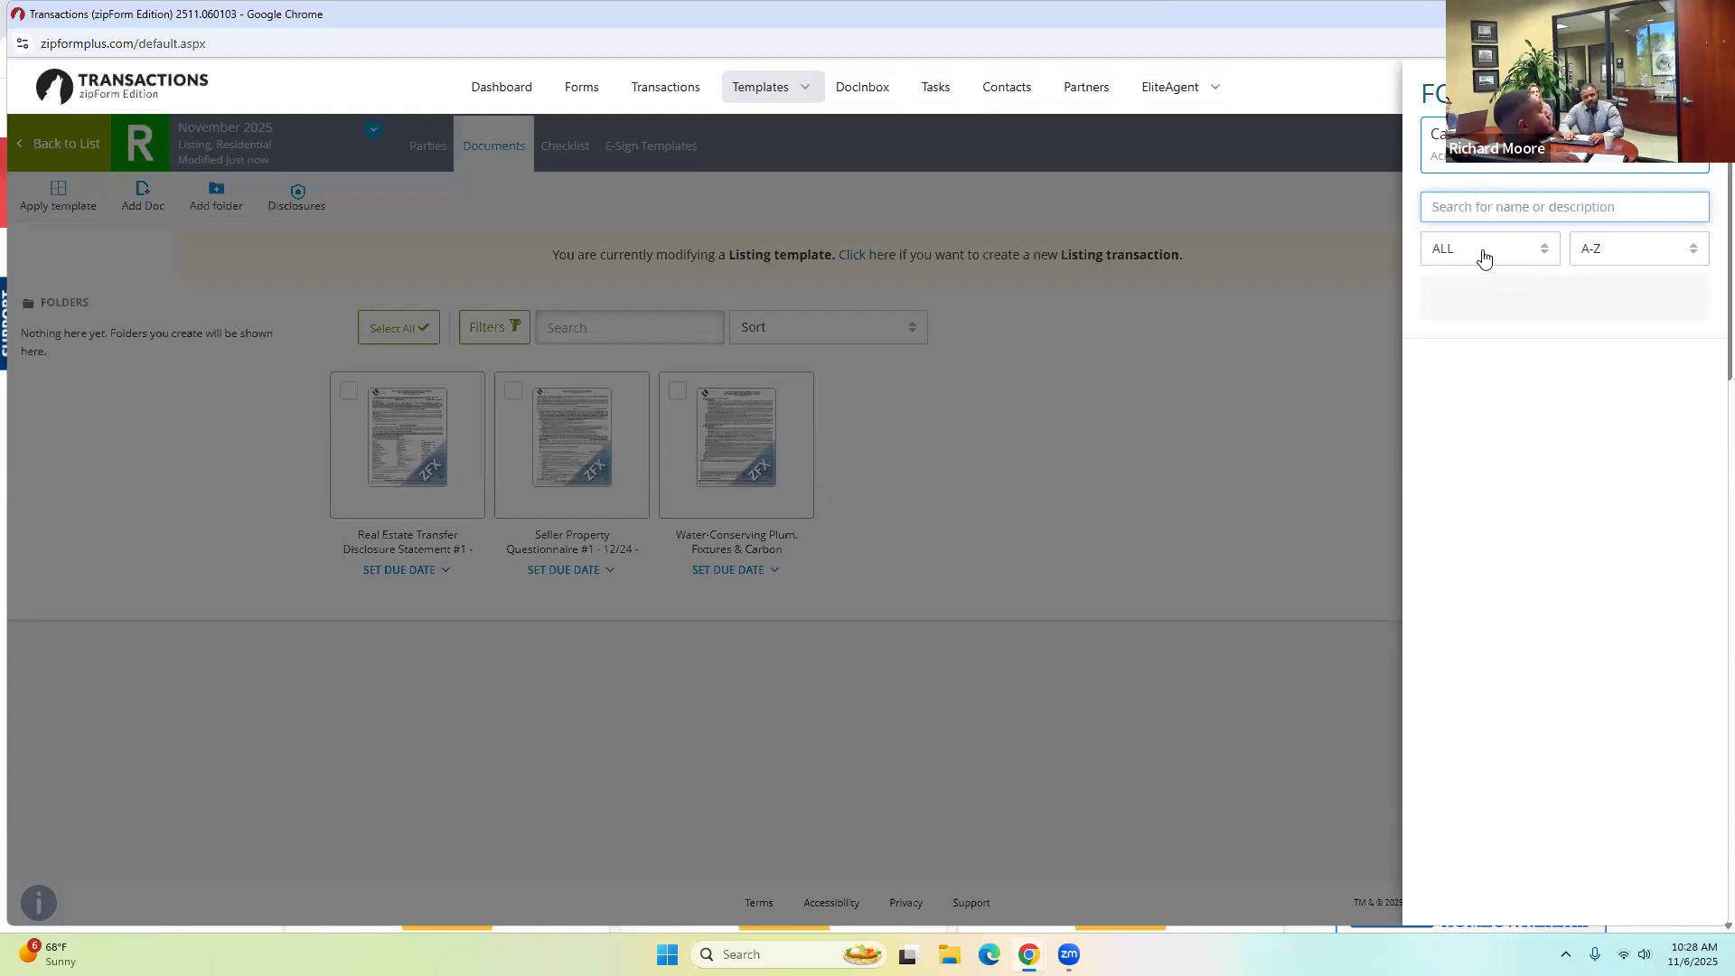
pyautogui.write('fld')
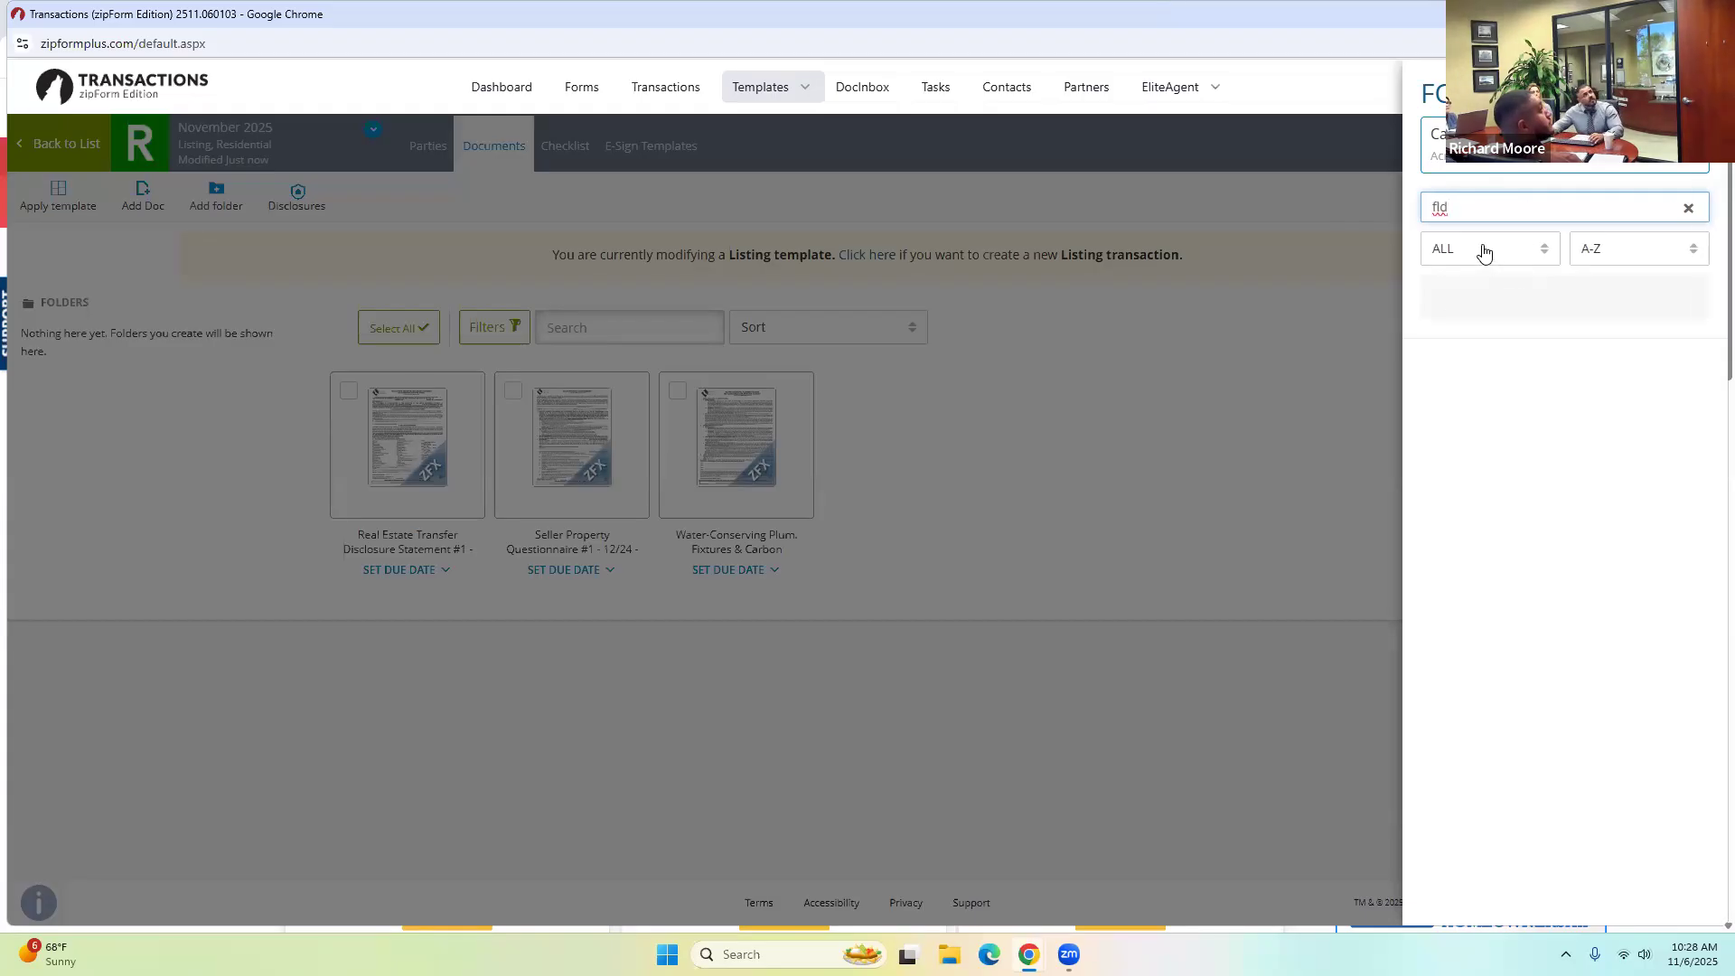
pyautogui.press('BackSpace')
pyautogui.press('BackSpace')
pyautogui.press('BackSpace')
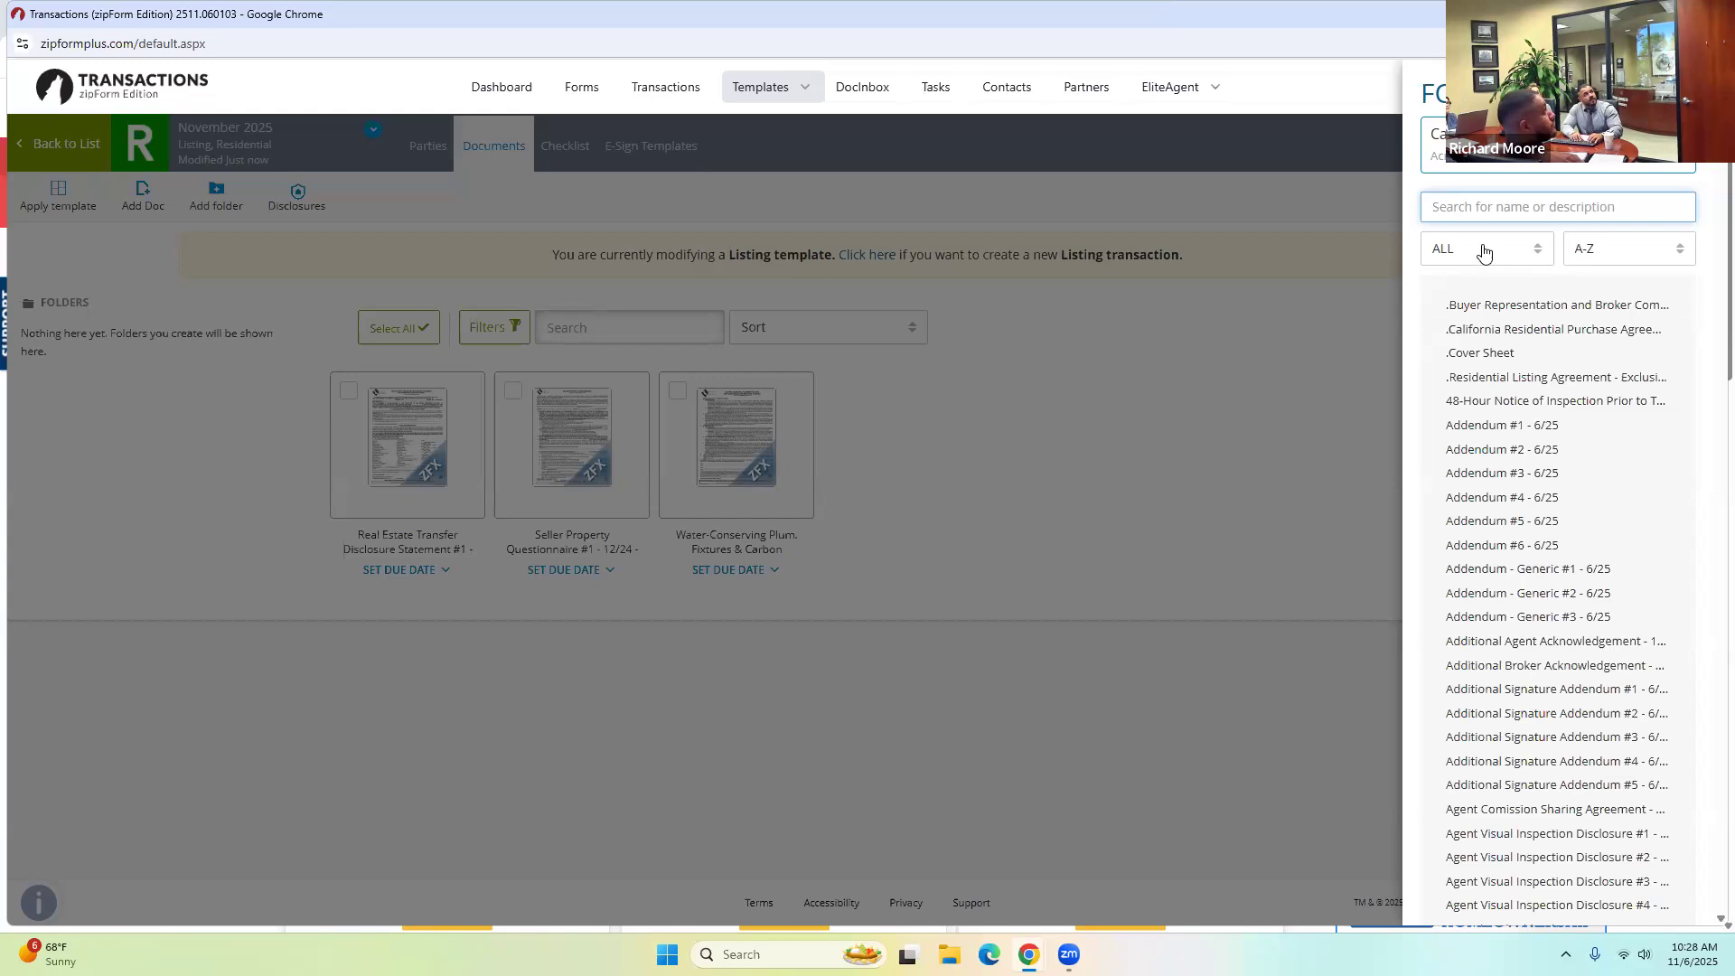
# Add the FIRPTA seller's affidavit, Buyer Investigation Waiver and a Seller Response and Buyer Reply form, then close the panel.
pyautogui.write('affidavi')
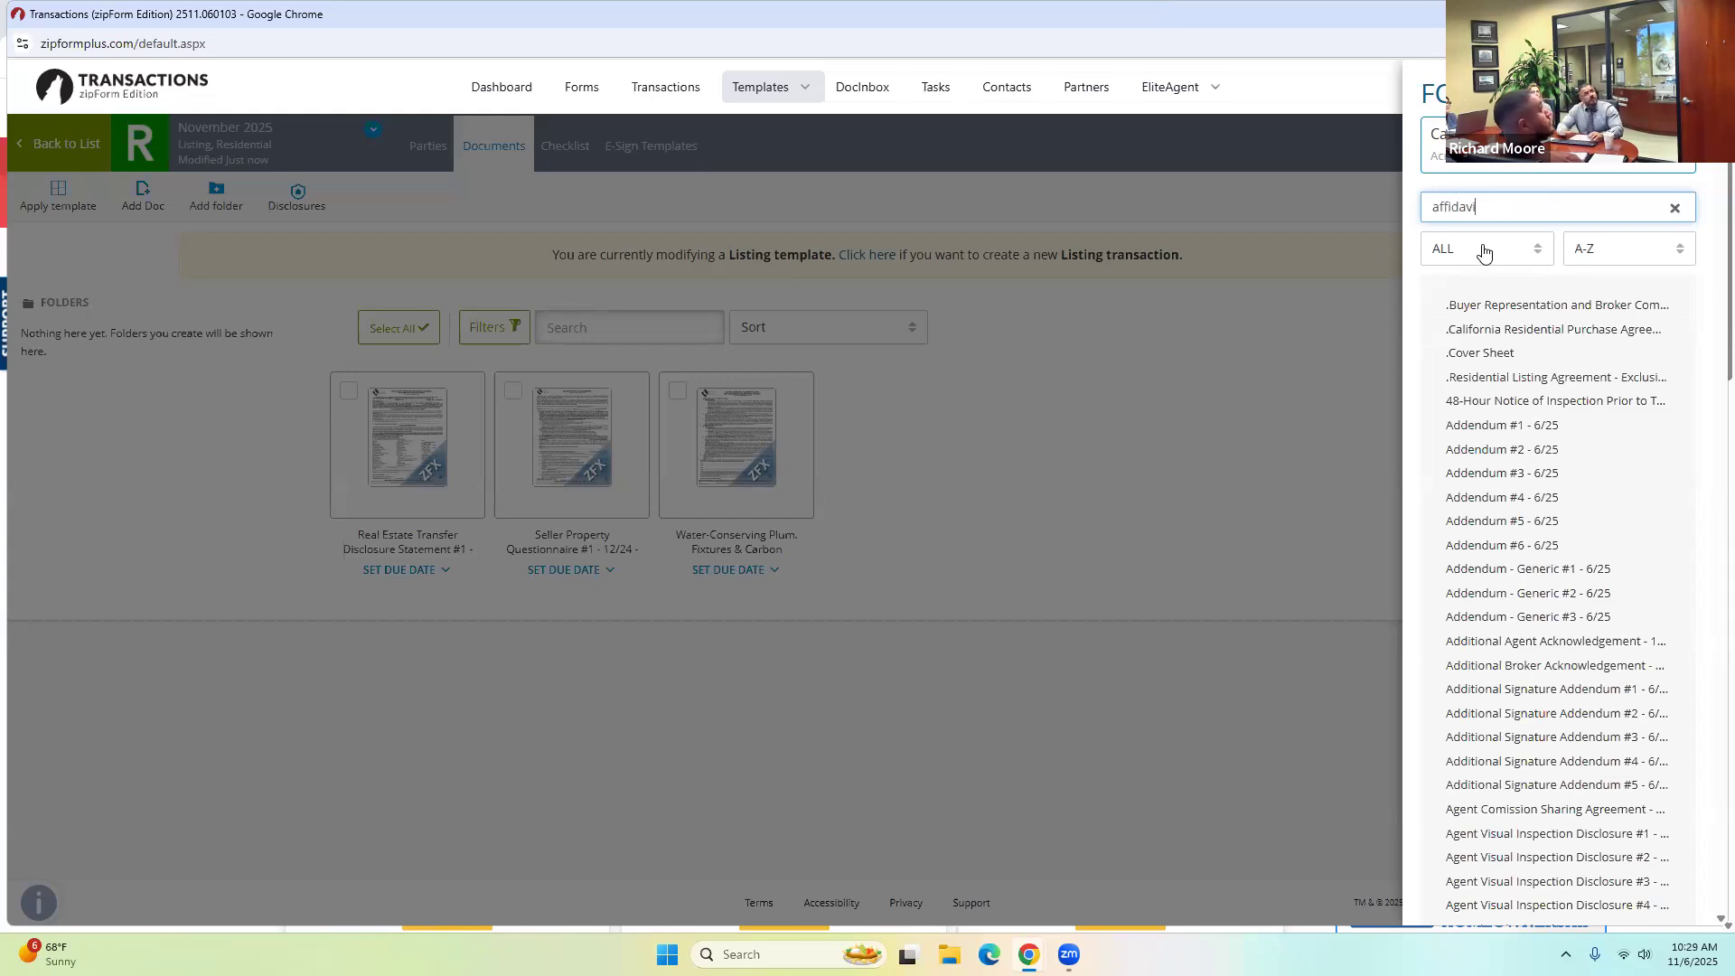
pyautogui.click(1533, 360)
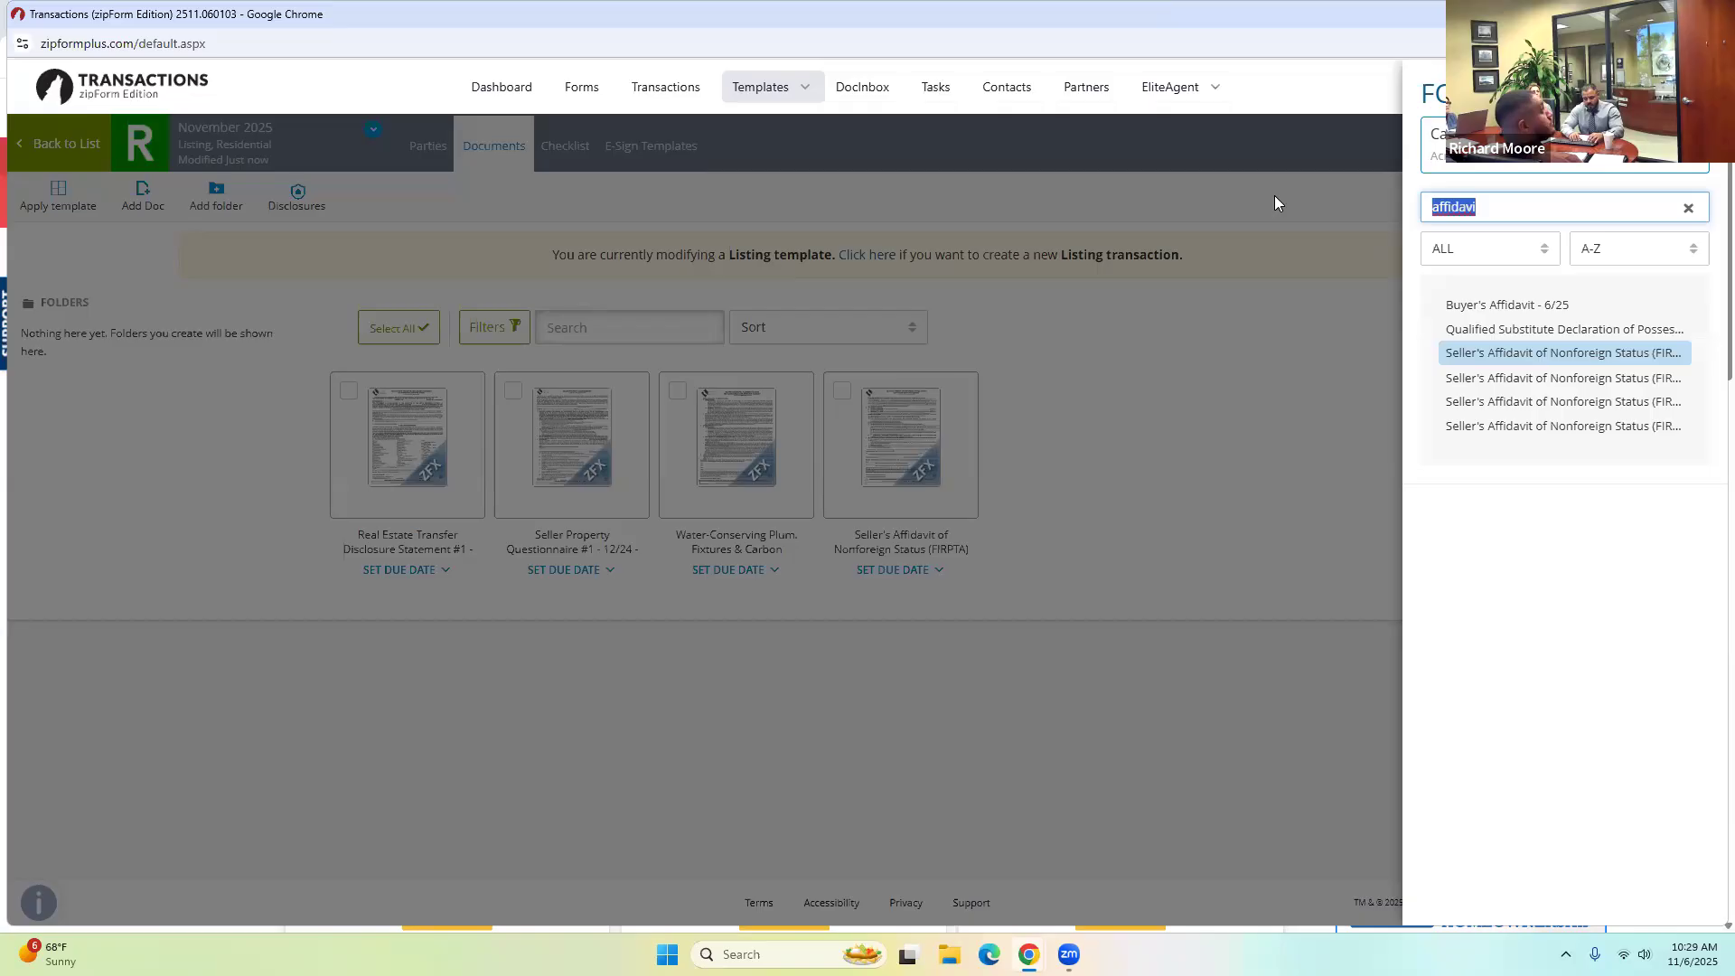
pyautogui.write('biw')
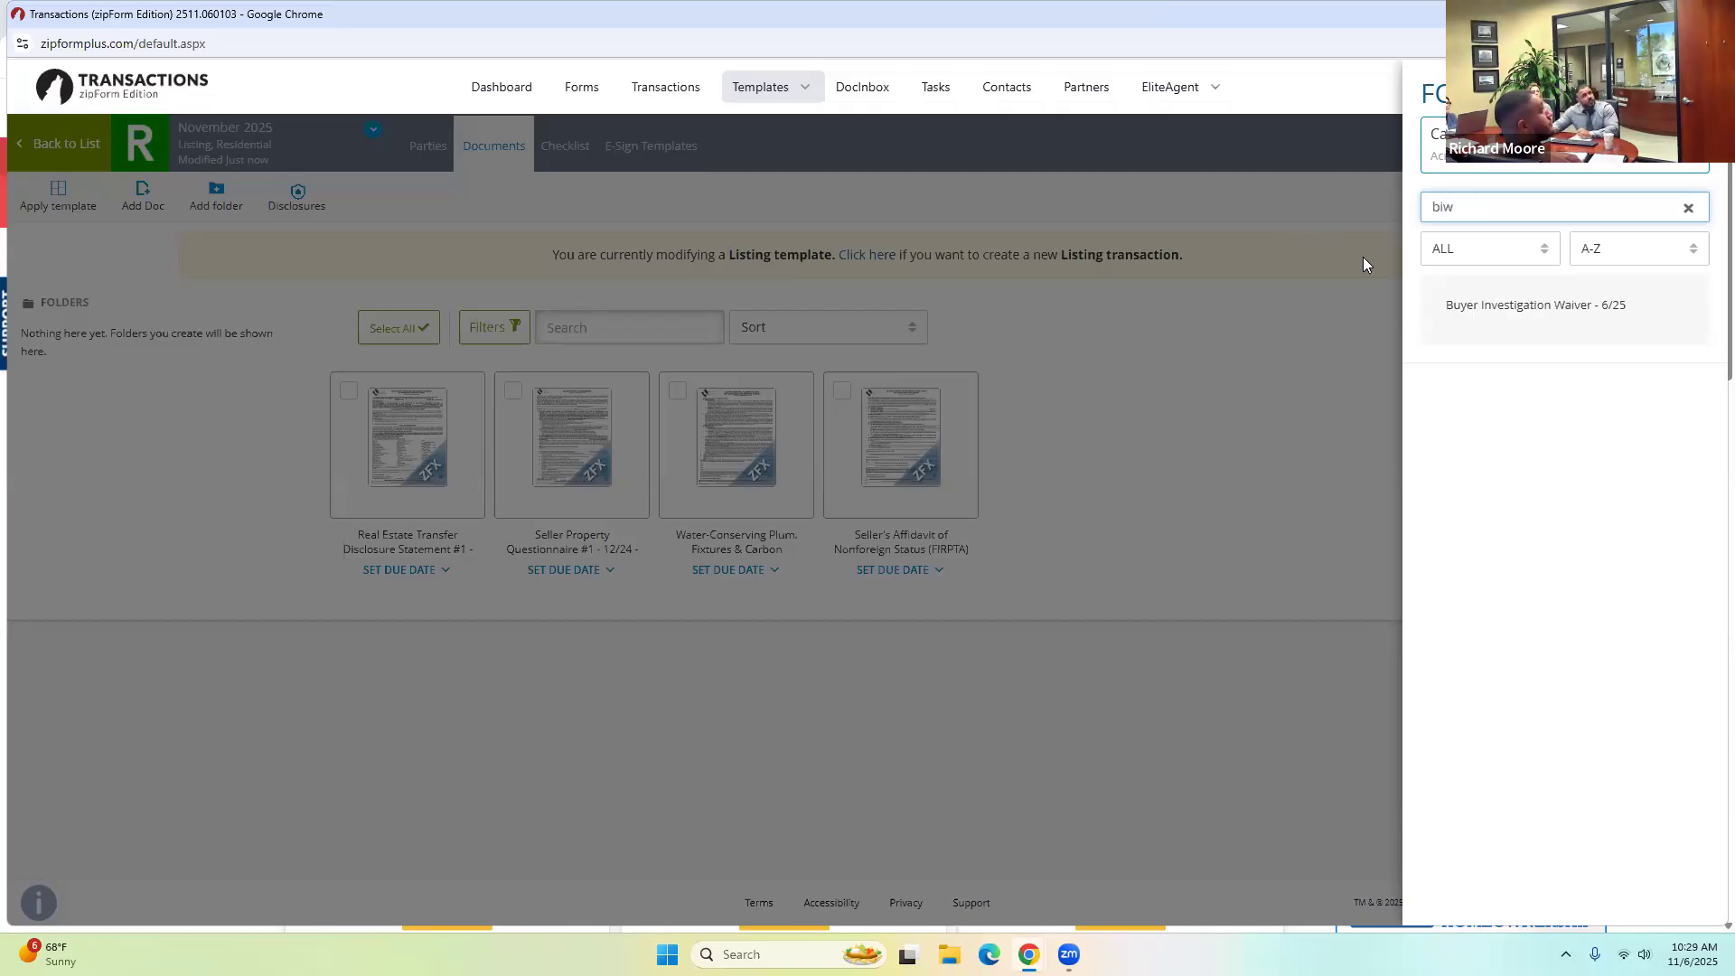
pyautogui.click(1482, 305)
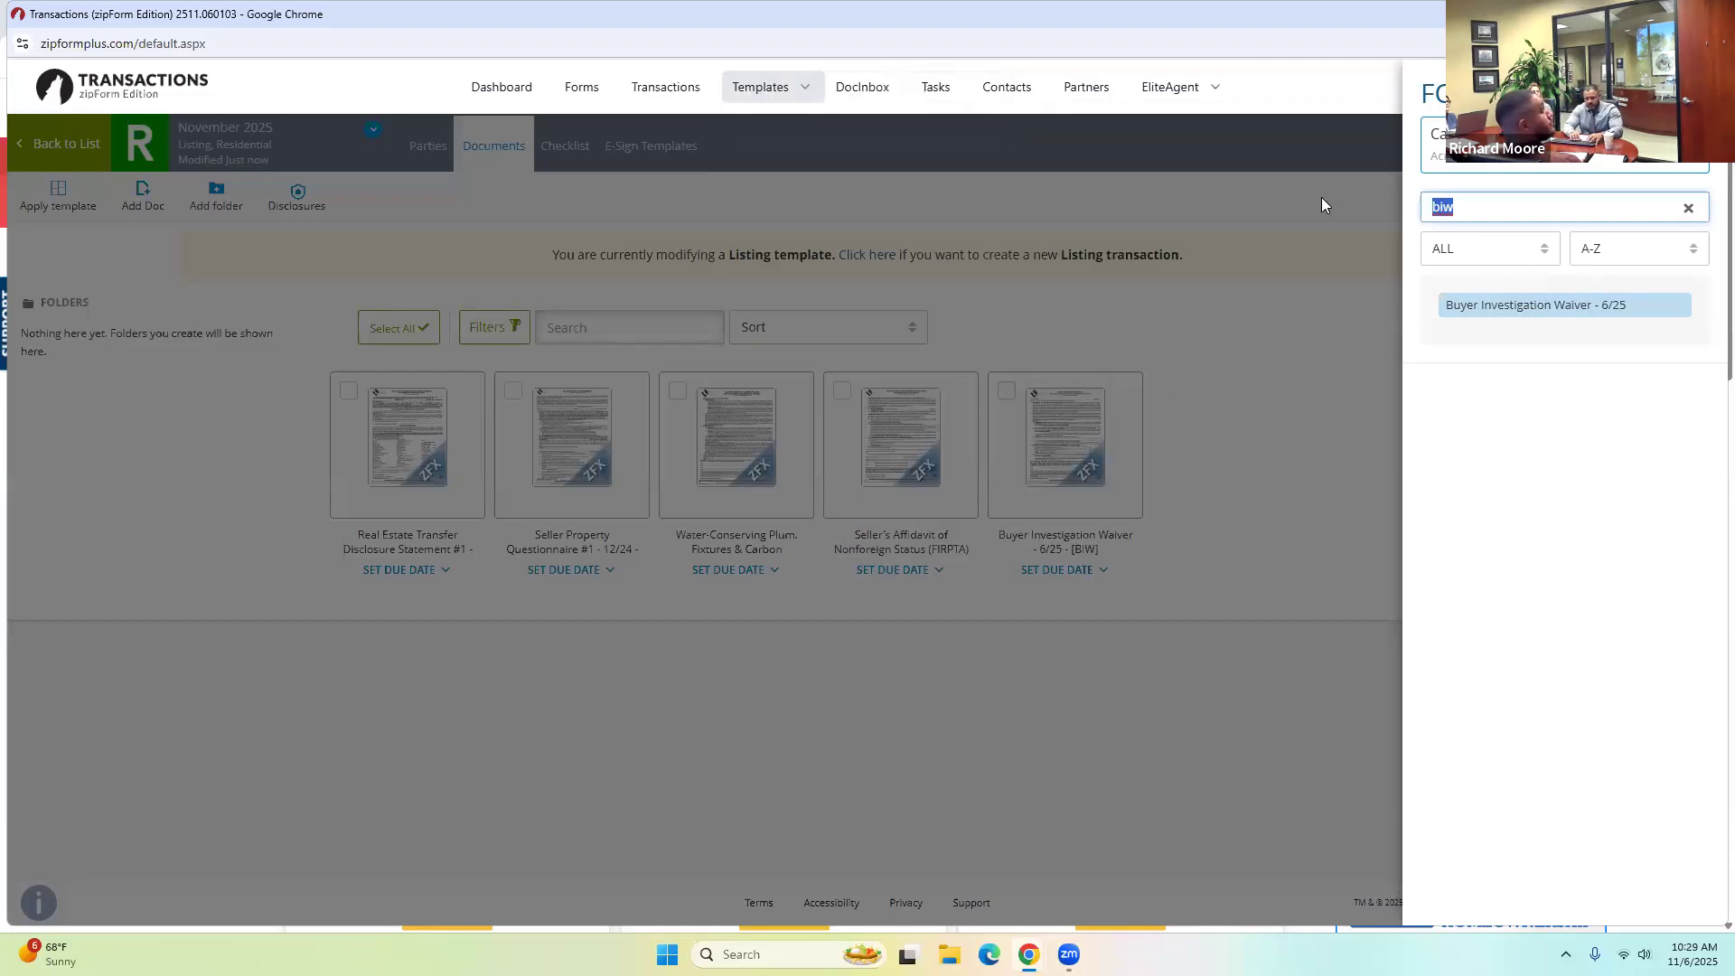
pyautogui.write('count')
pyautogui.press('BackSpace')
pyautogui.press('BackSpace')
pyautogui.press('BackSpace')
pyautogui.press('BackSpace')
pyautogui.press('BackSpace')
pyautogui.write('rrrr')
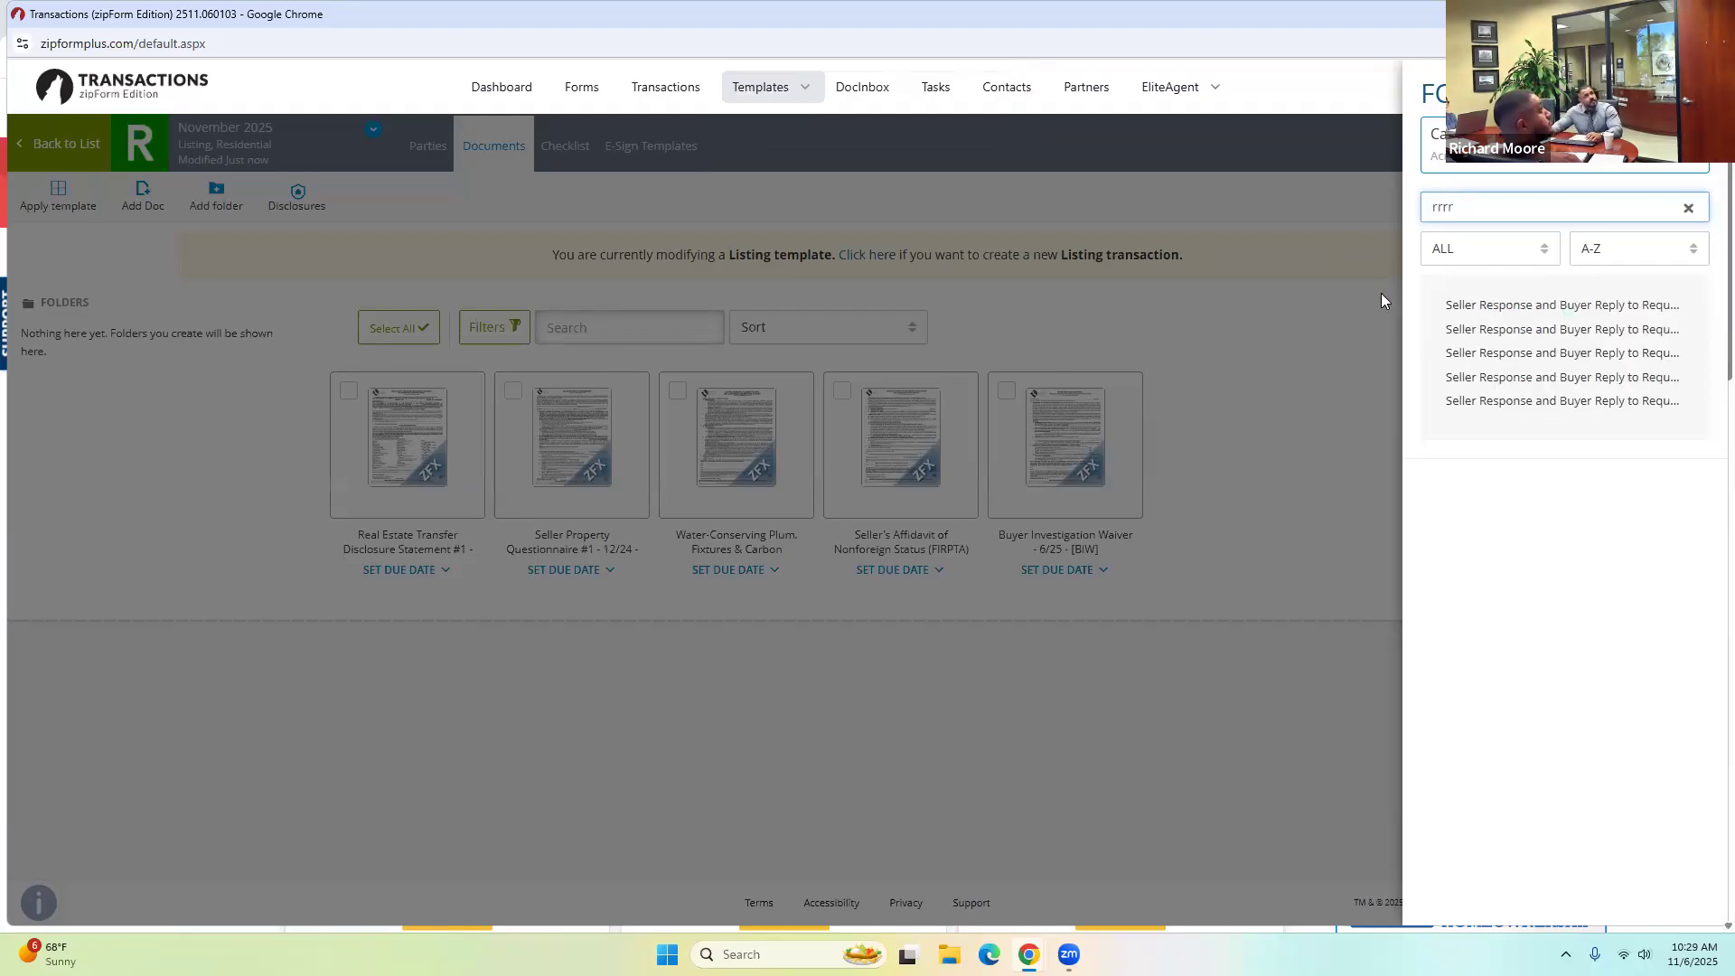
pyautogui.click(1505, 305)
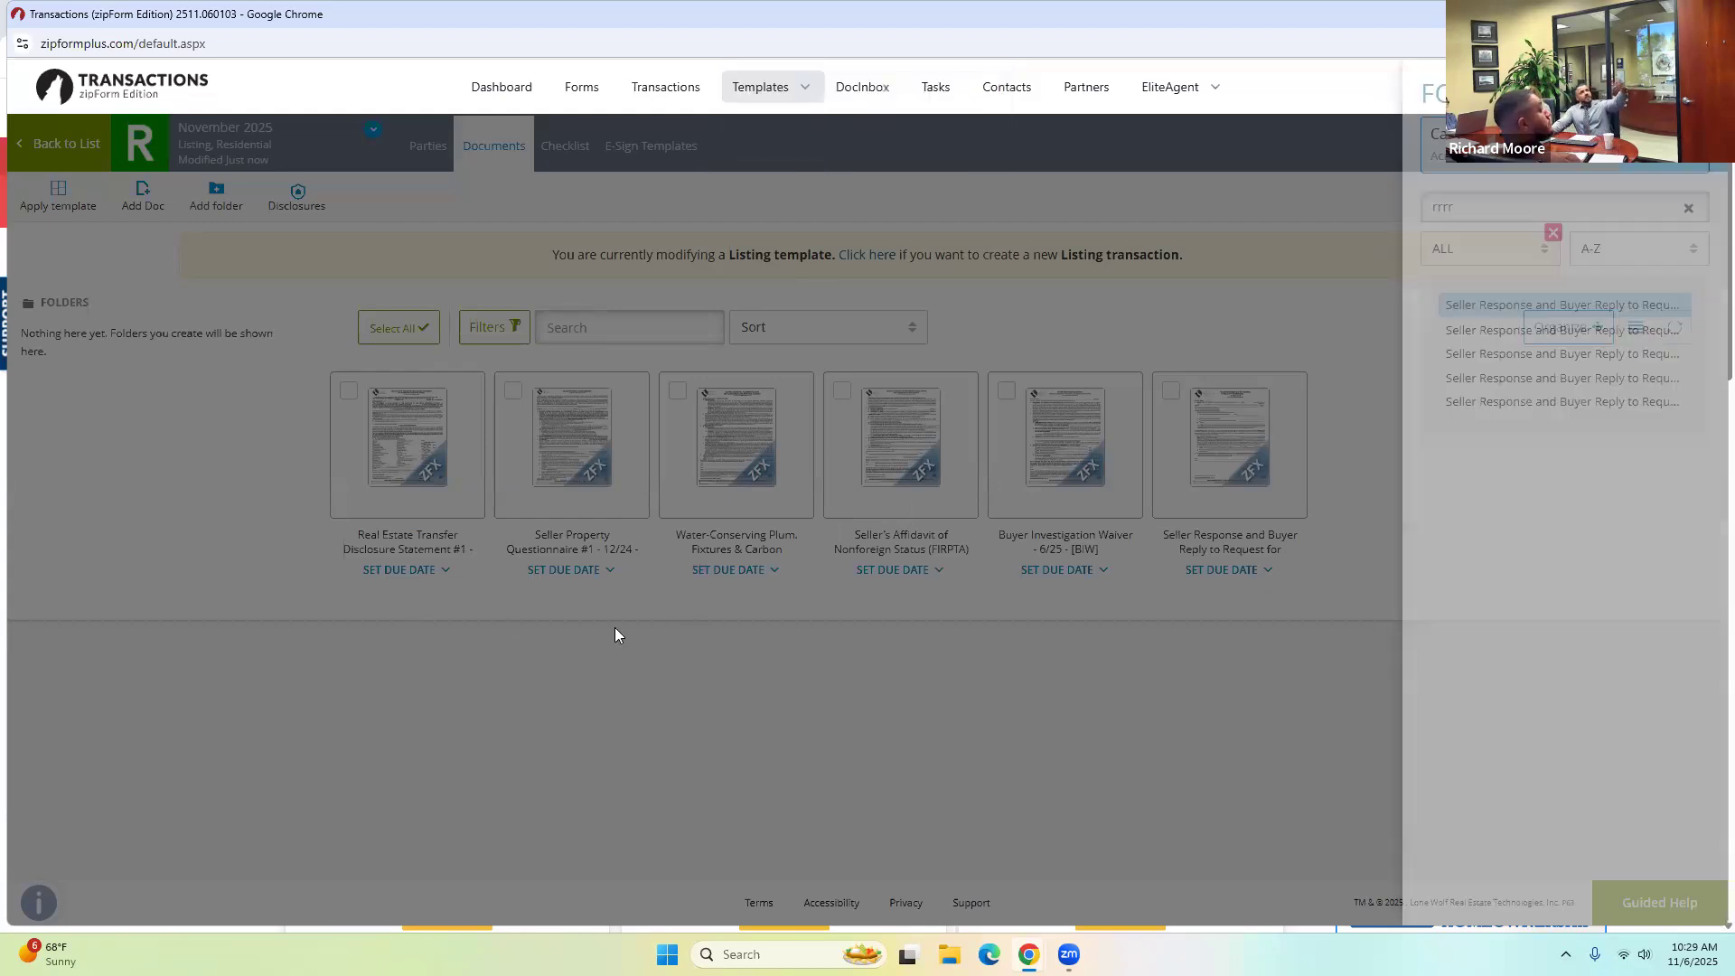
pyautogui.click(614, 628)
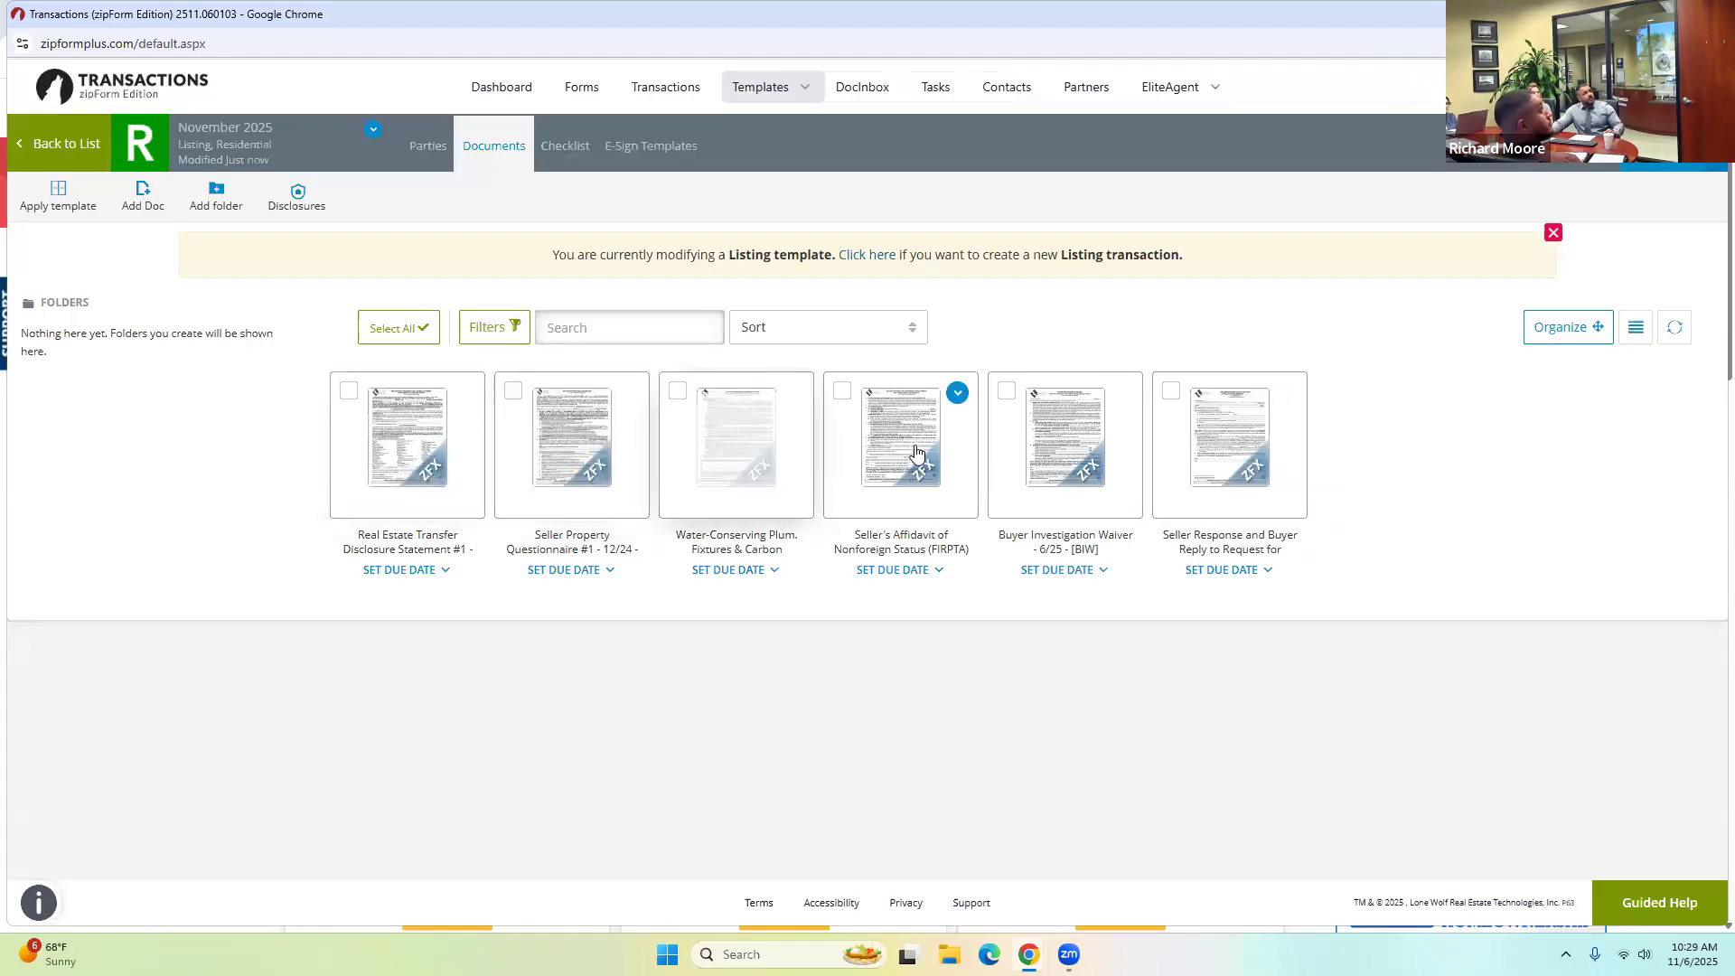
# Delete the Seller Property Questionnaire and Seller's Affidavit from the 123 Main Street documents.
pyautogui.click(644, 86)
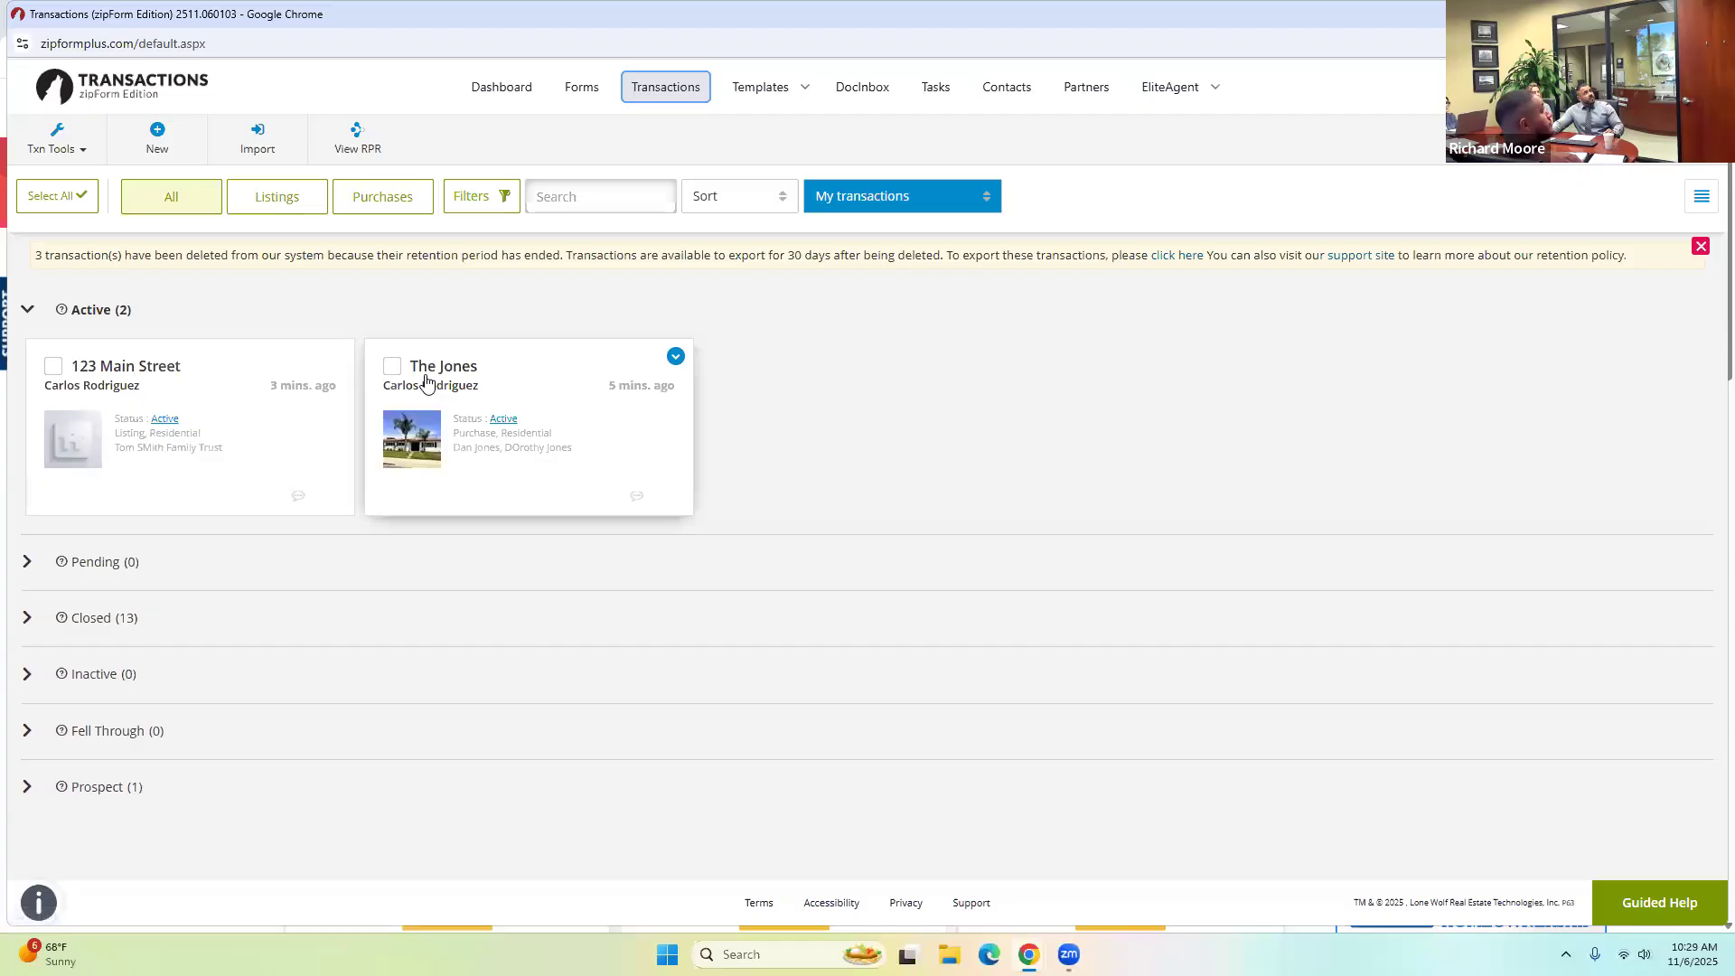
pyautogui.click(103, 366)
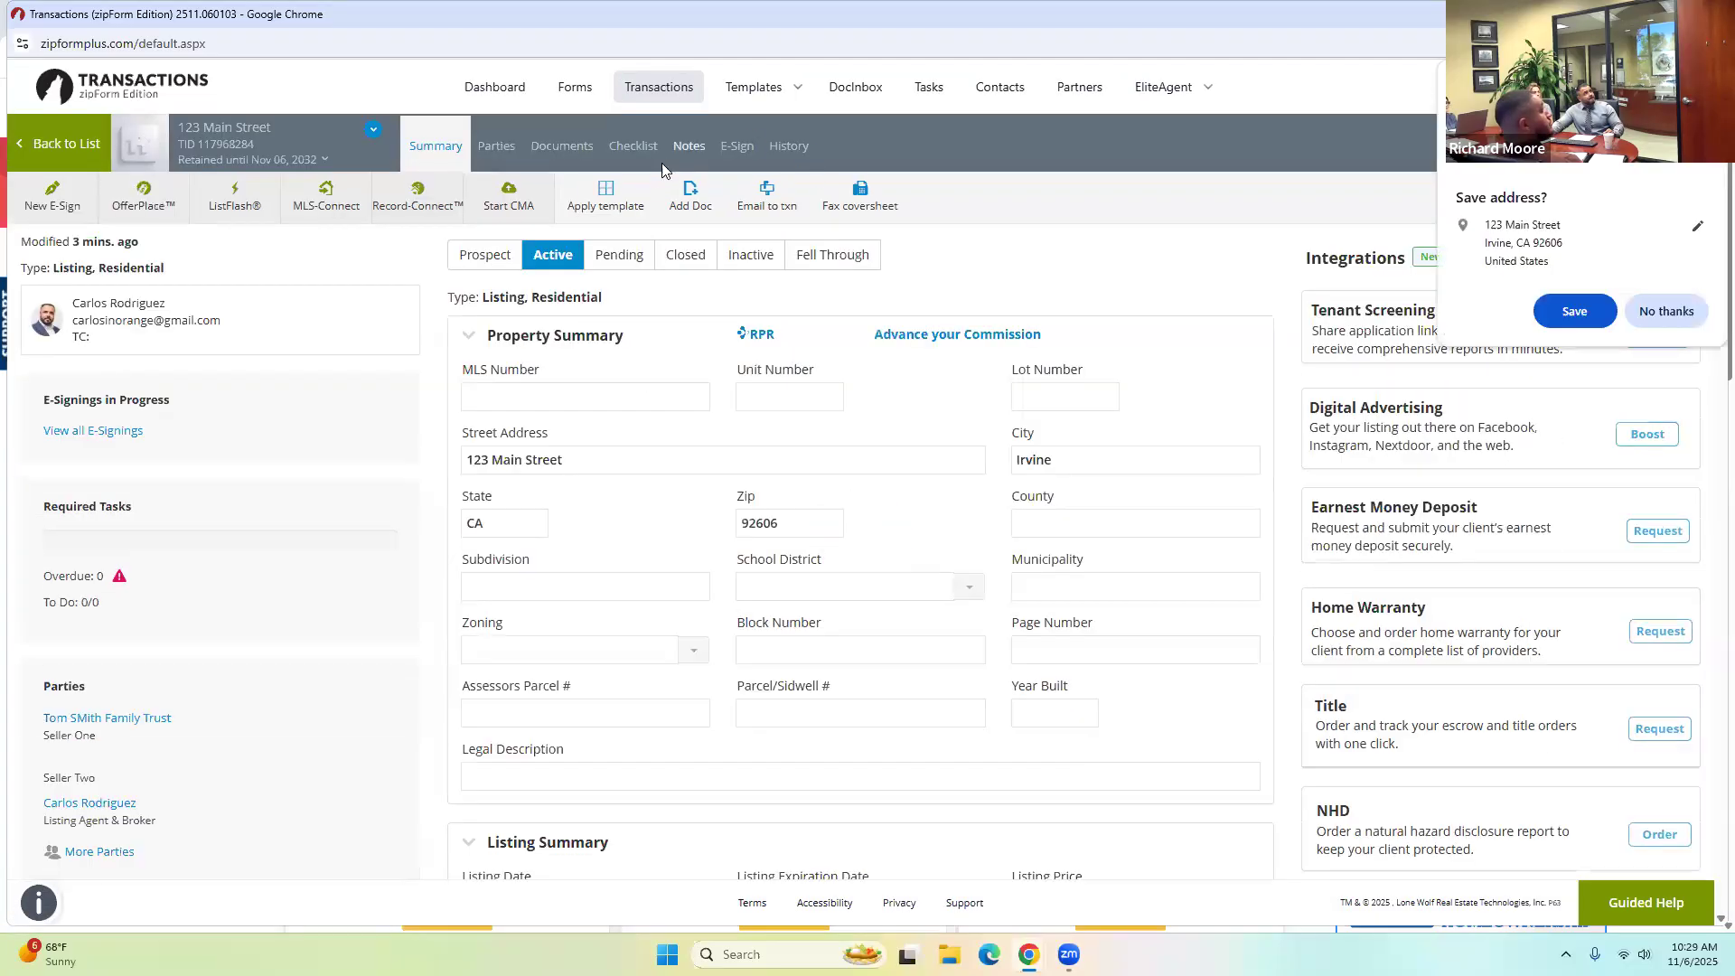
pyautogui.click(561, 148)
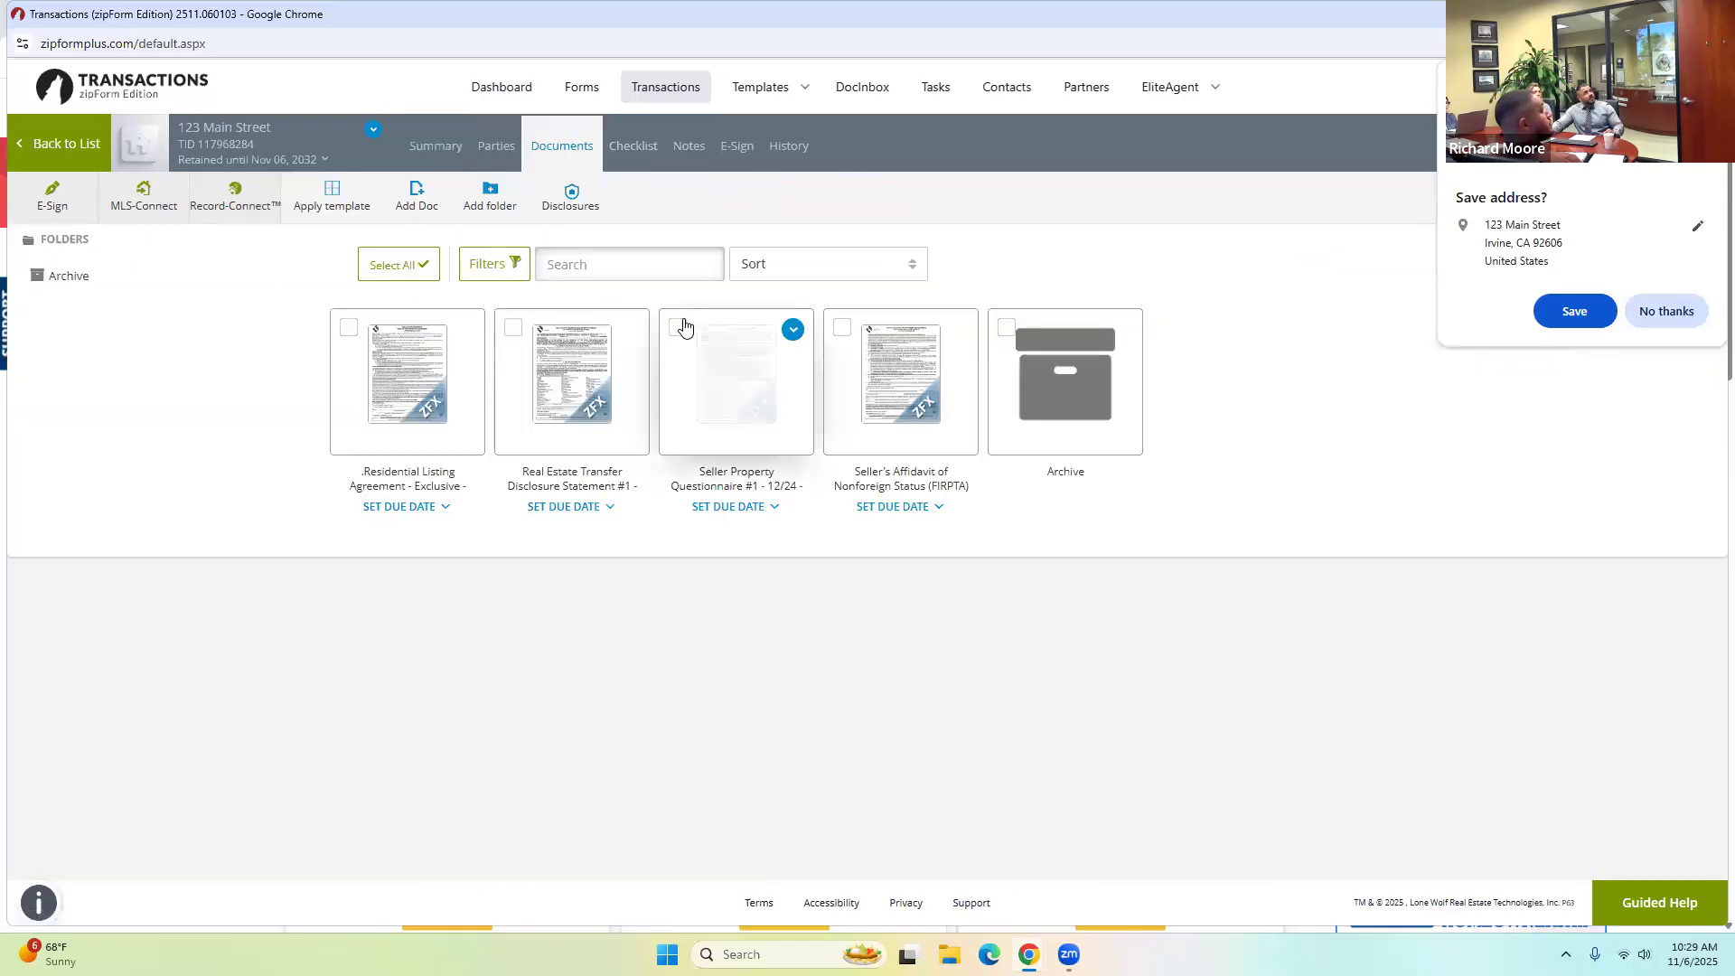
pyautogui.click(678, 329)
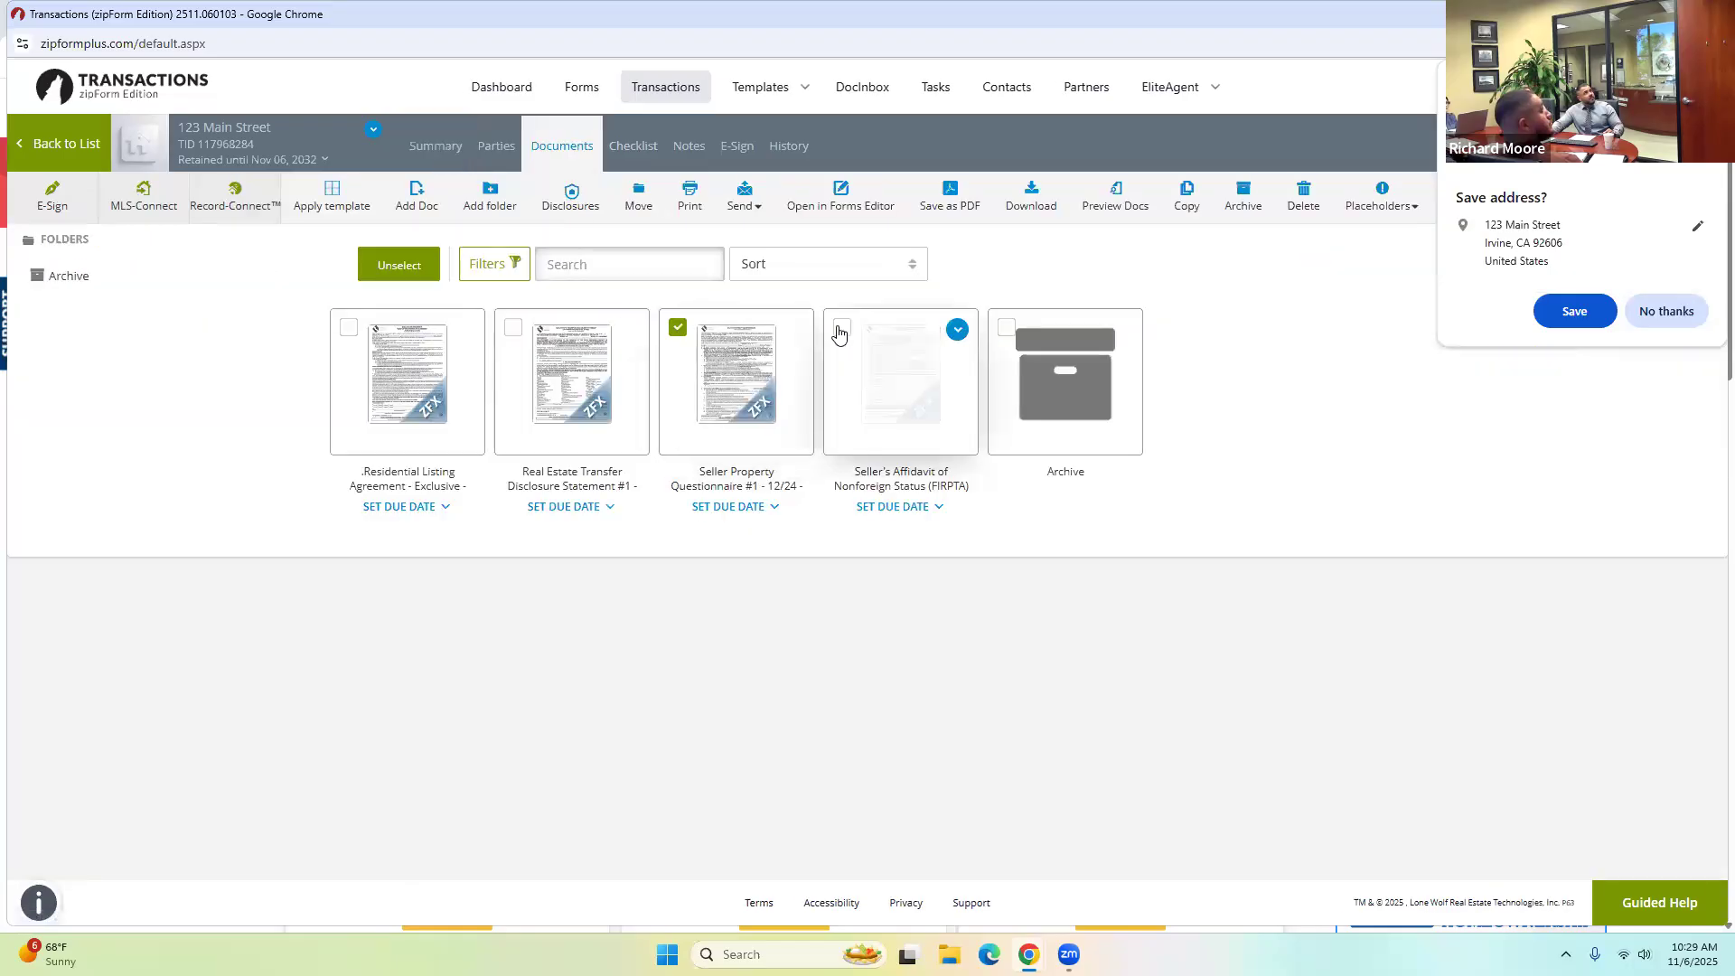
pyautogui.click(840, 331)
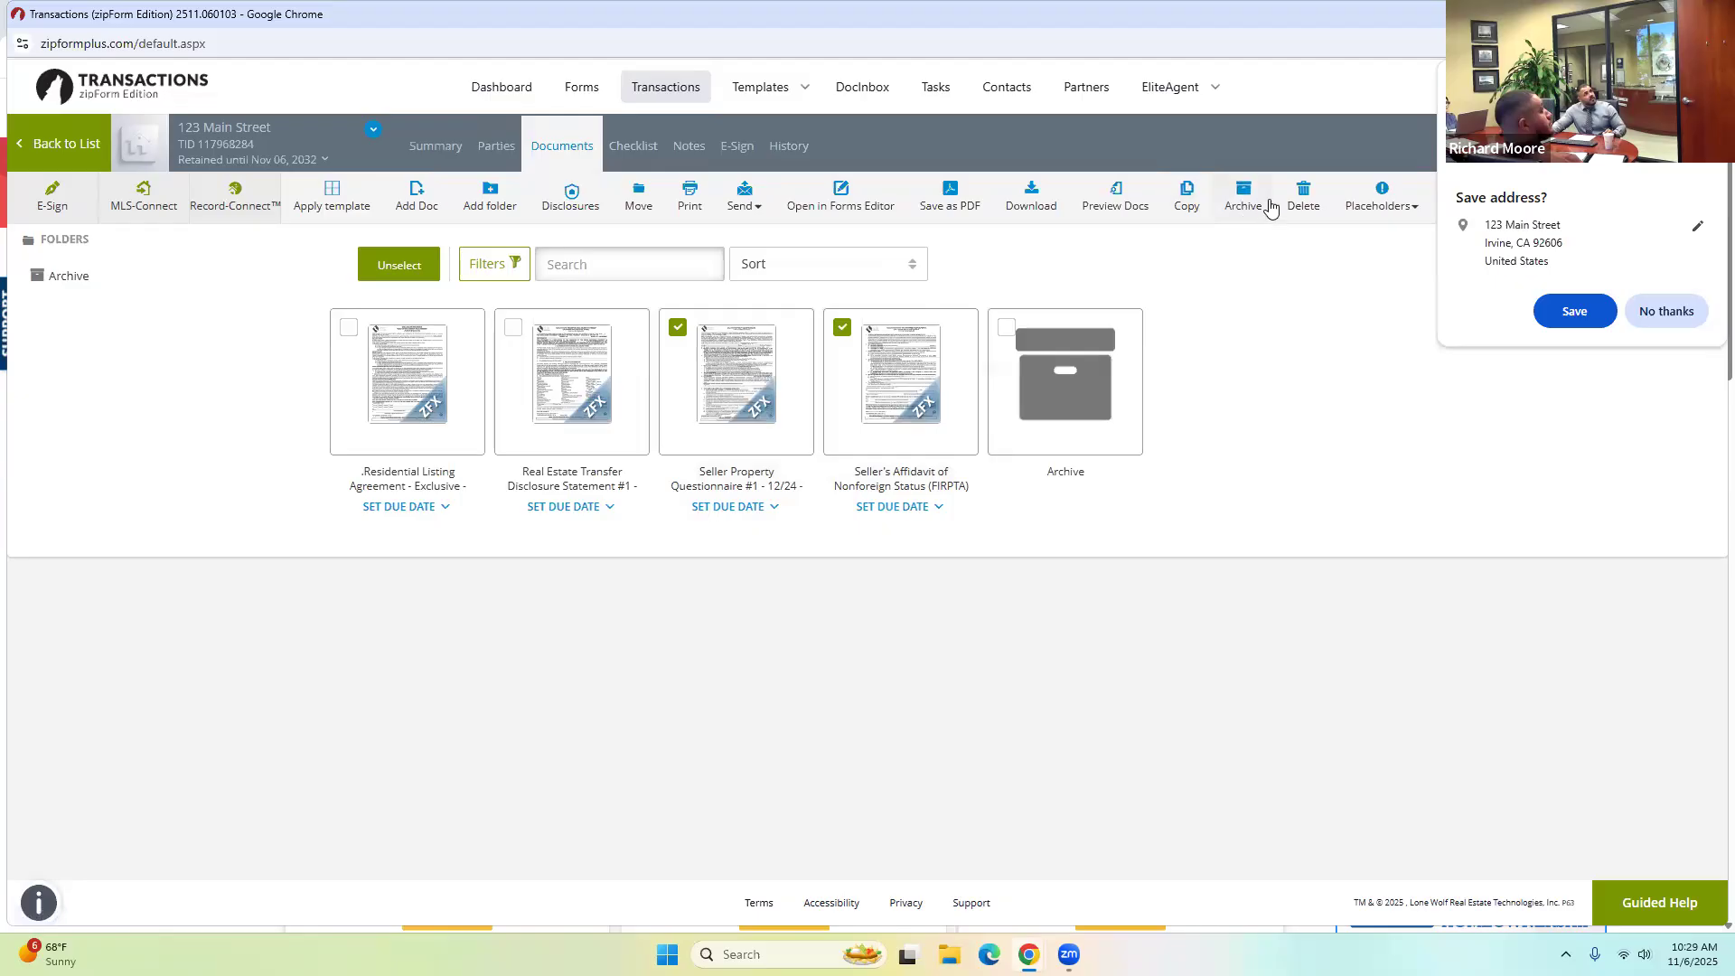
pyautogui.click(1301, 195)
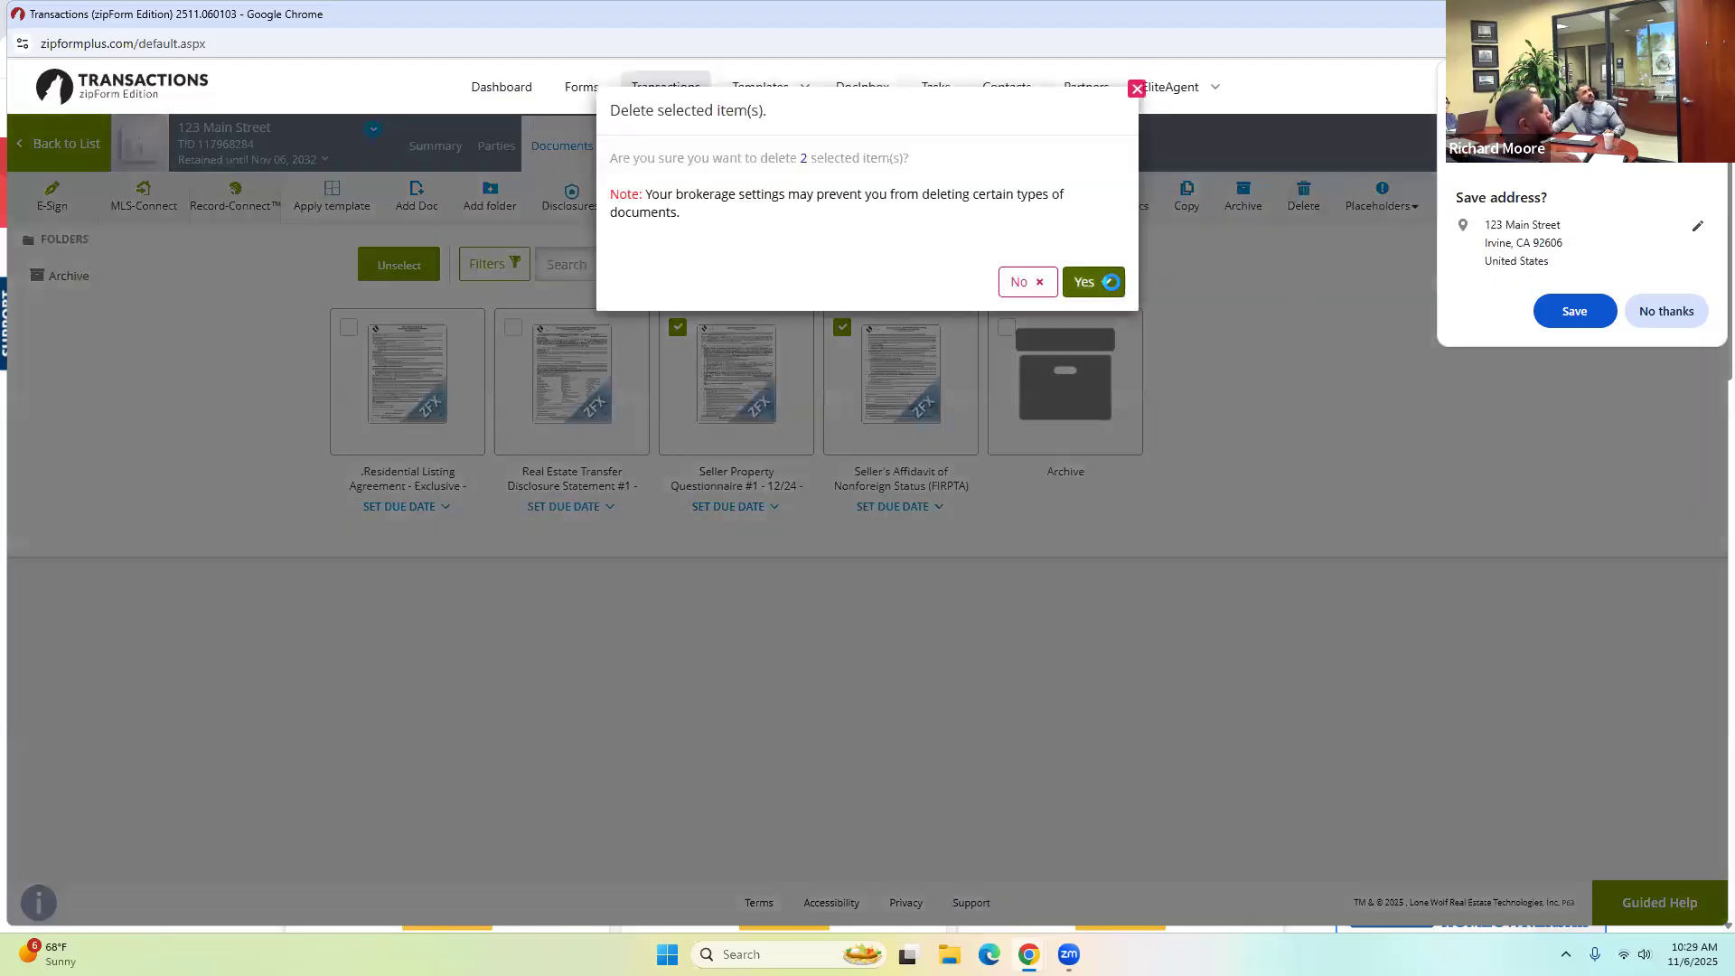
pyautogui.press('Return')
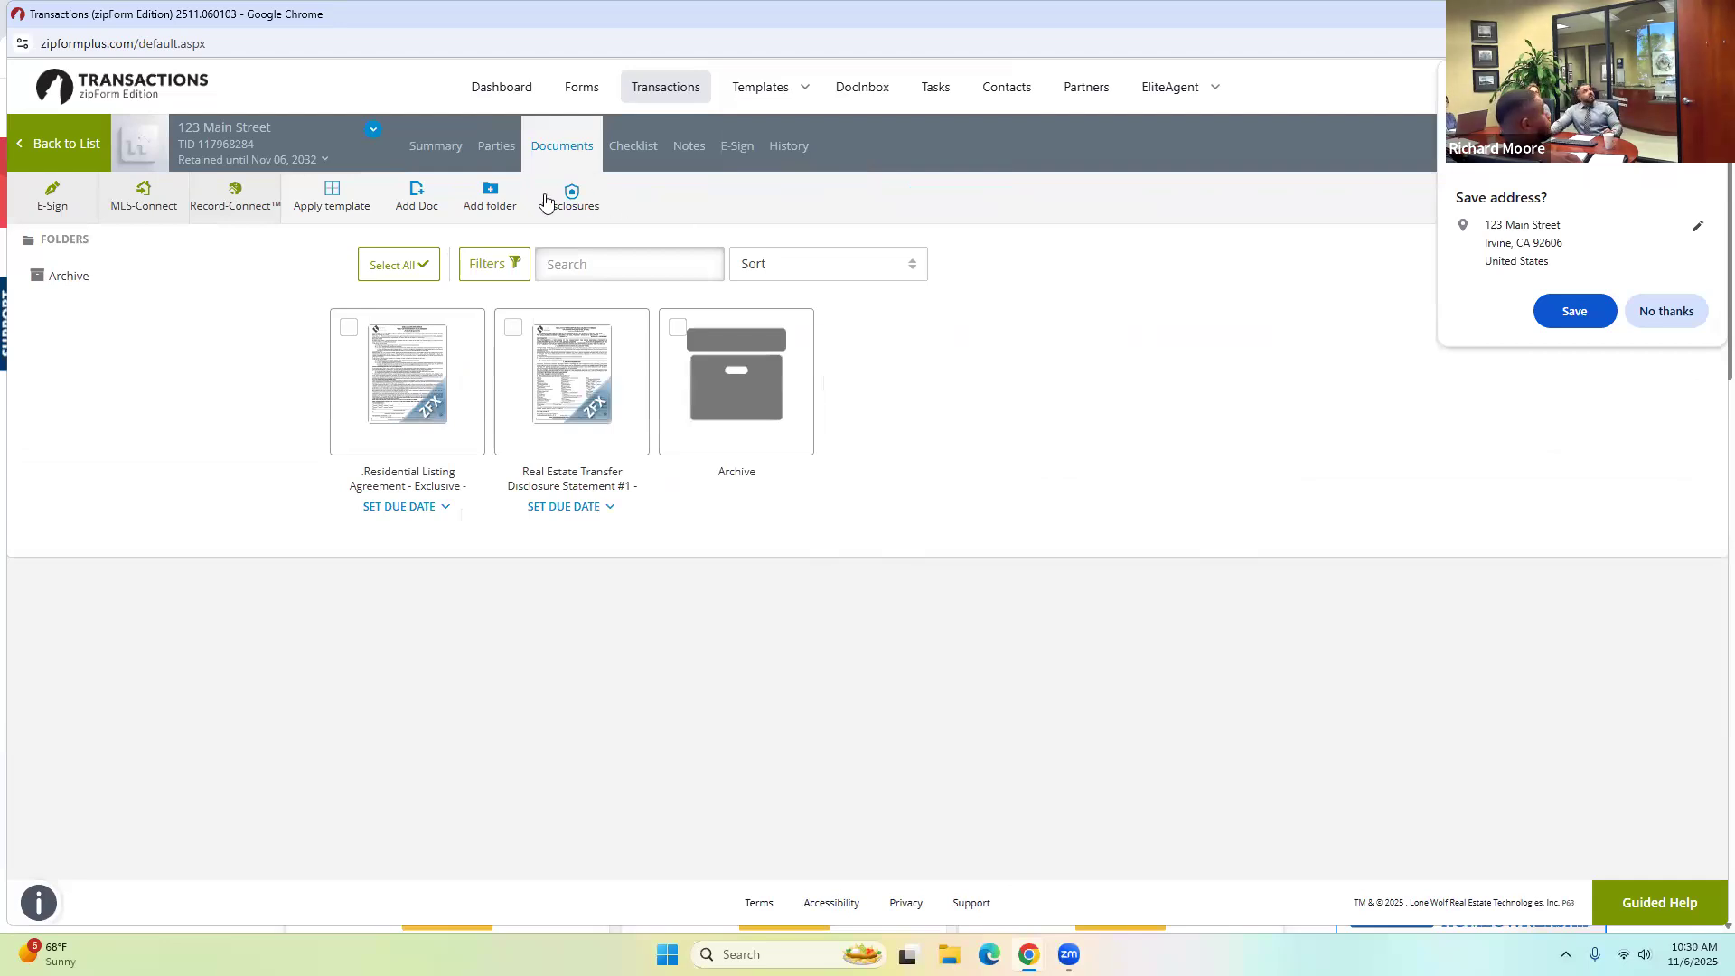
# Apply the November 2025 template to 123 Main Street and go back to the transactions list.
pyautogui.click(343, 195)
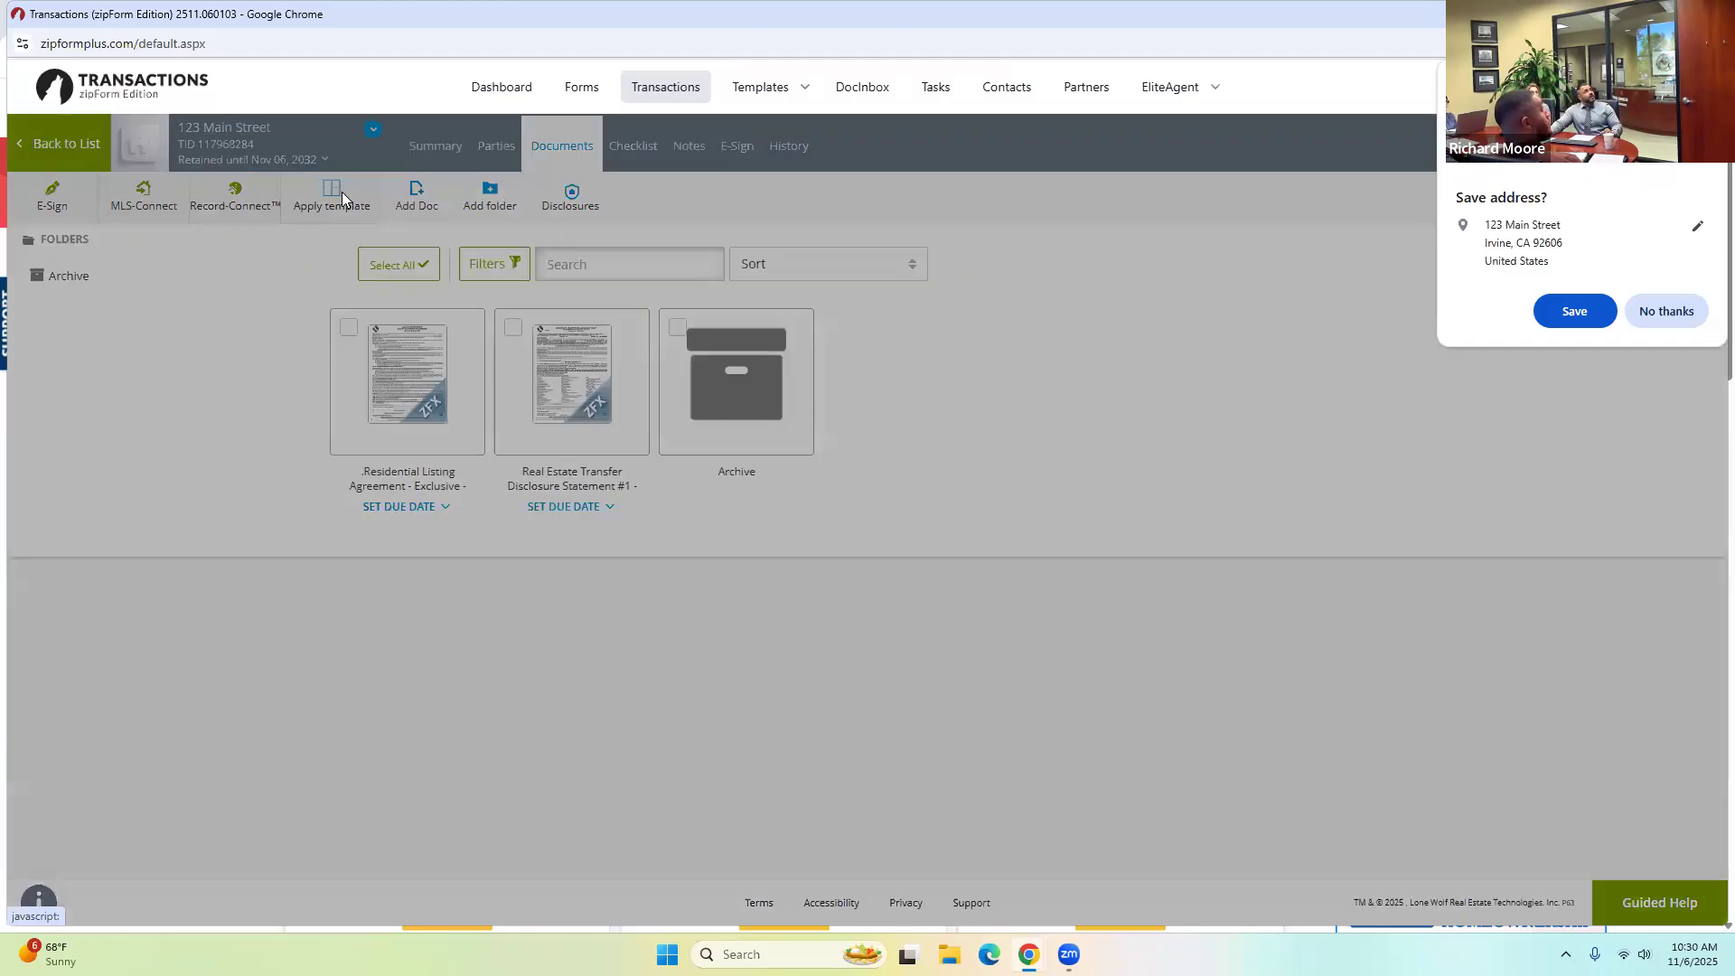
pyautogui.click(532, 211)
pyautogui.click(855, 574)
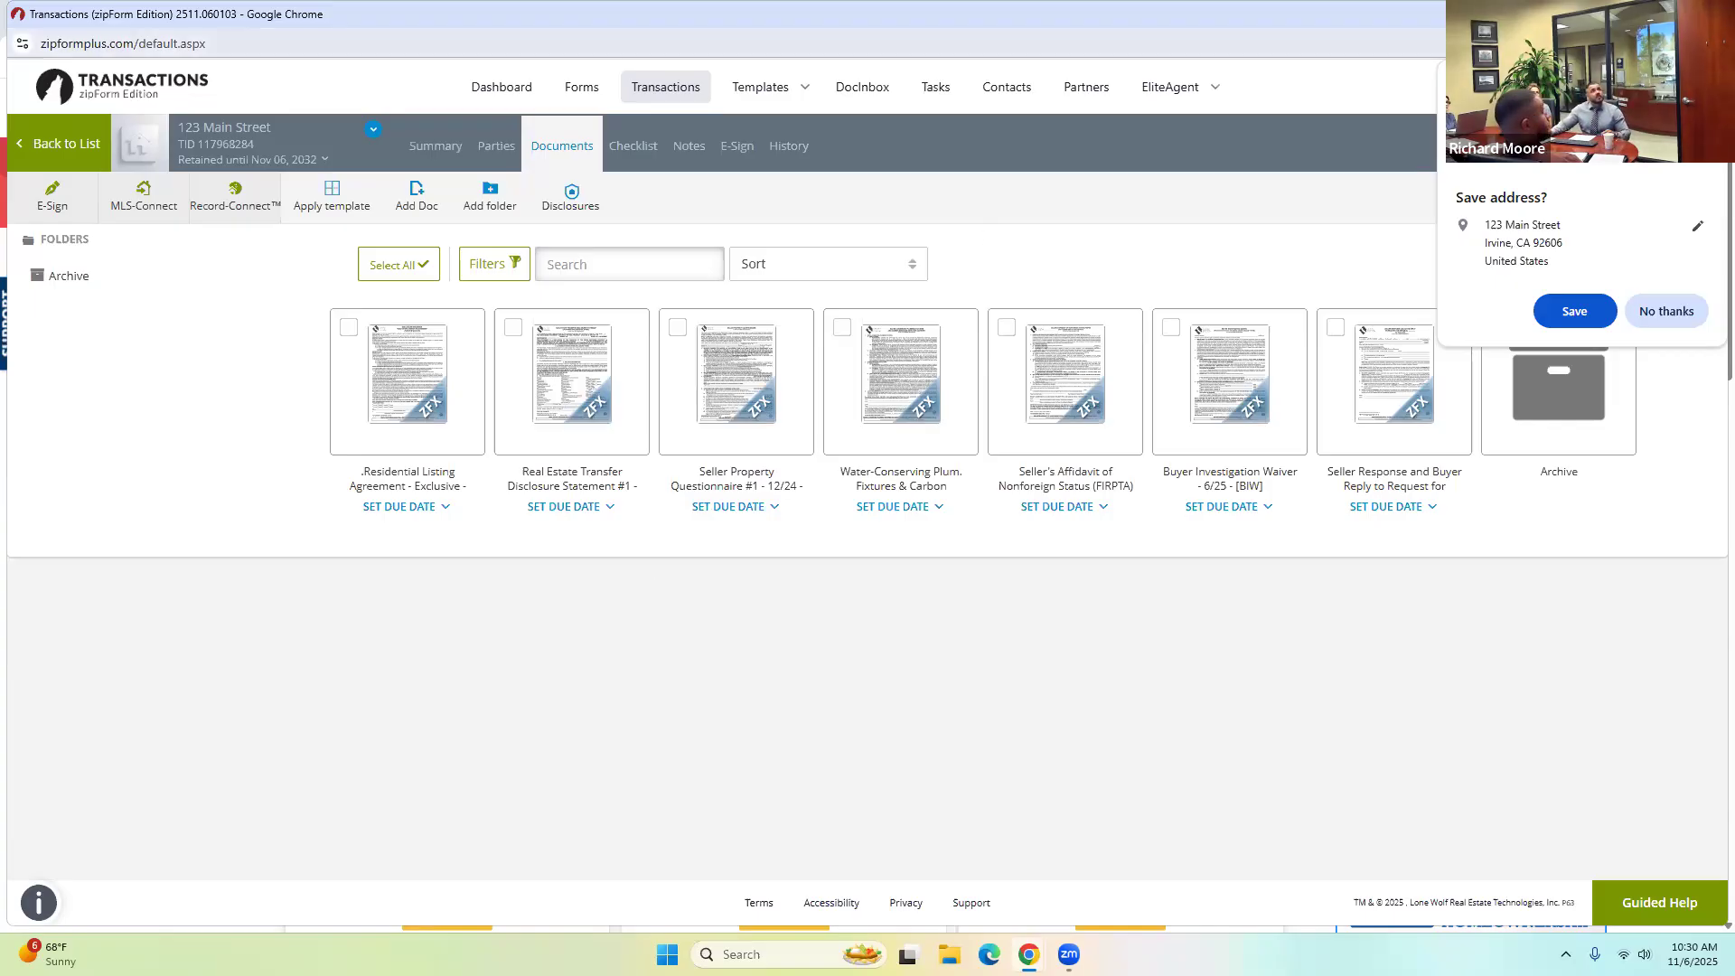
pyautogui.press('Escape')
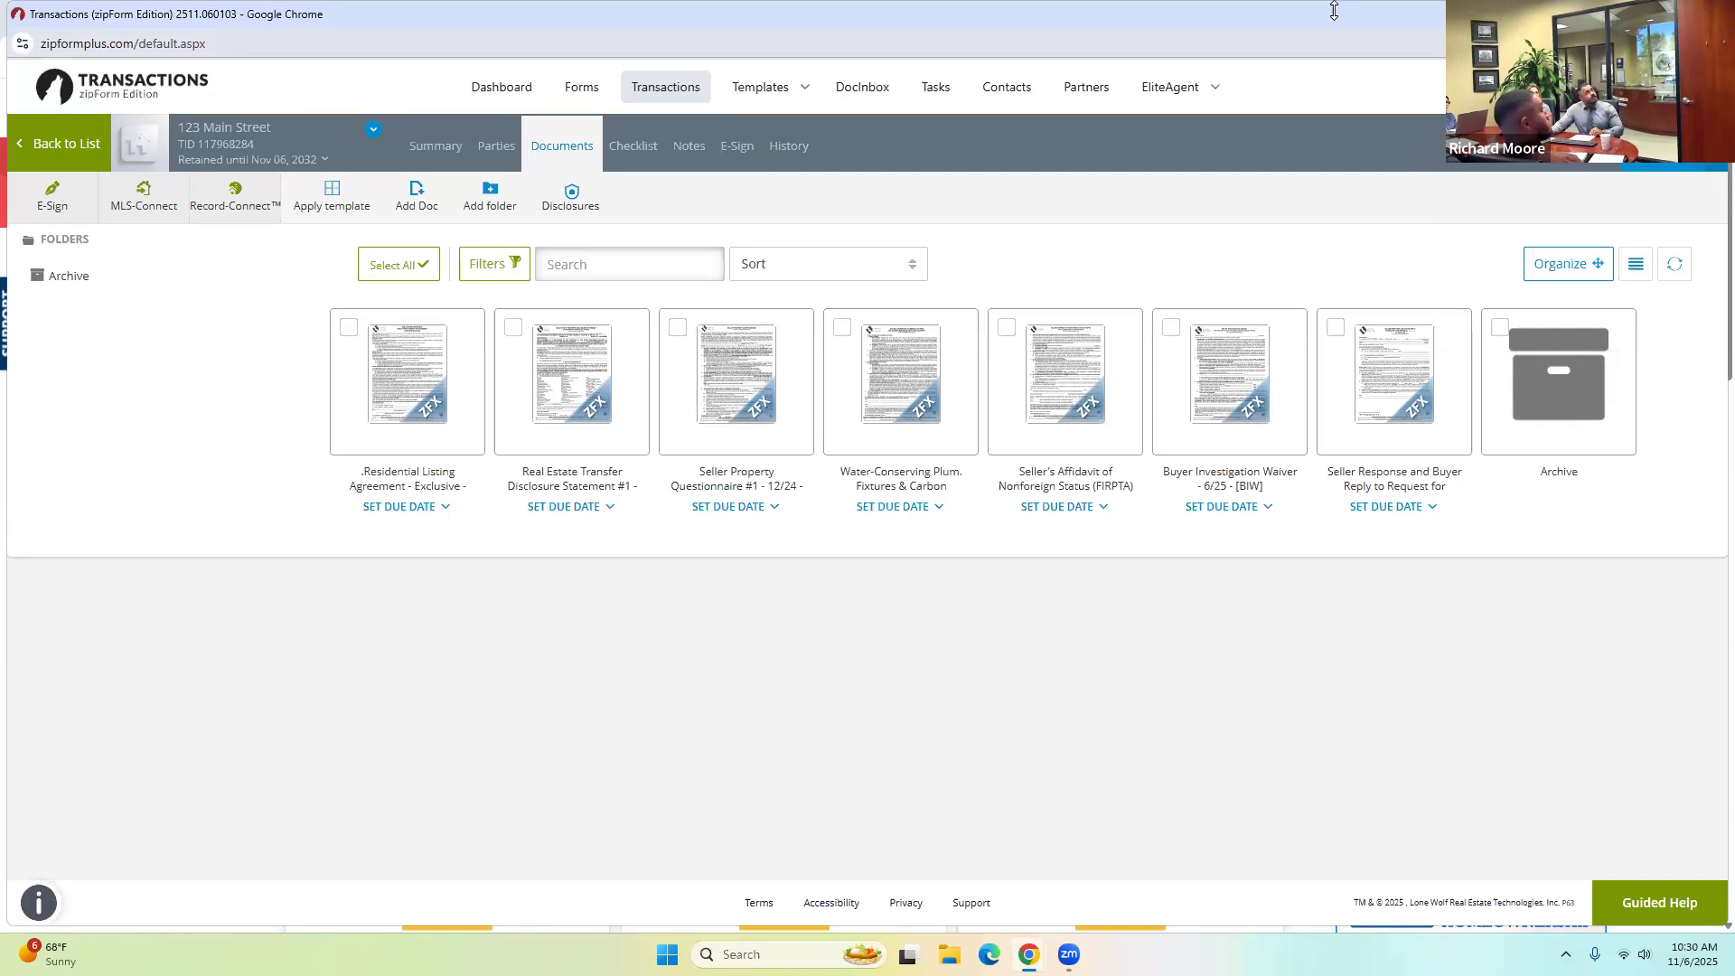
pyautogui.click(63, 143)
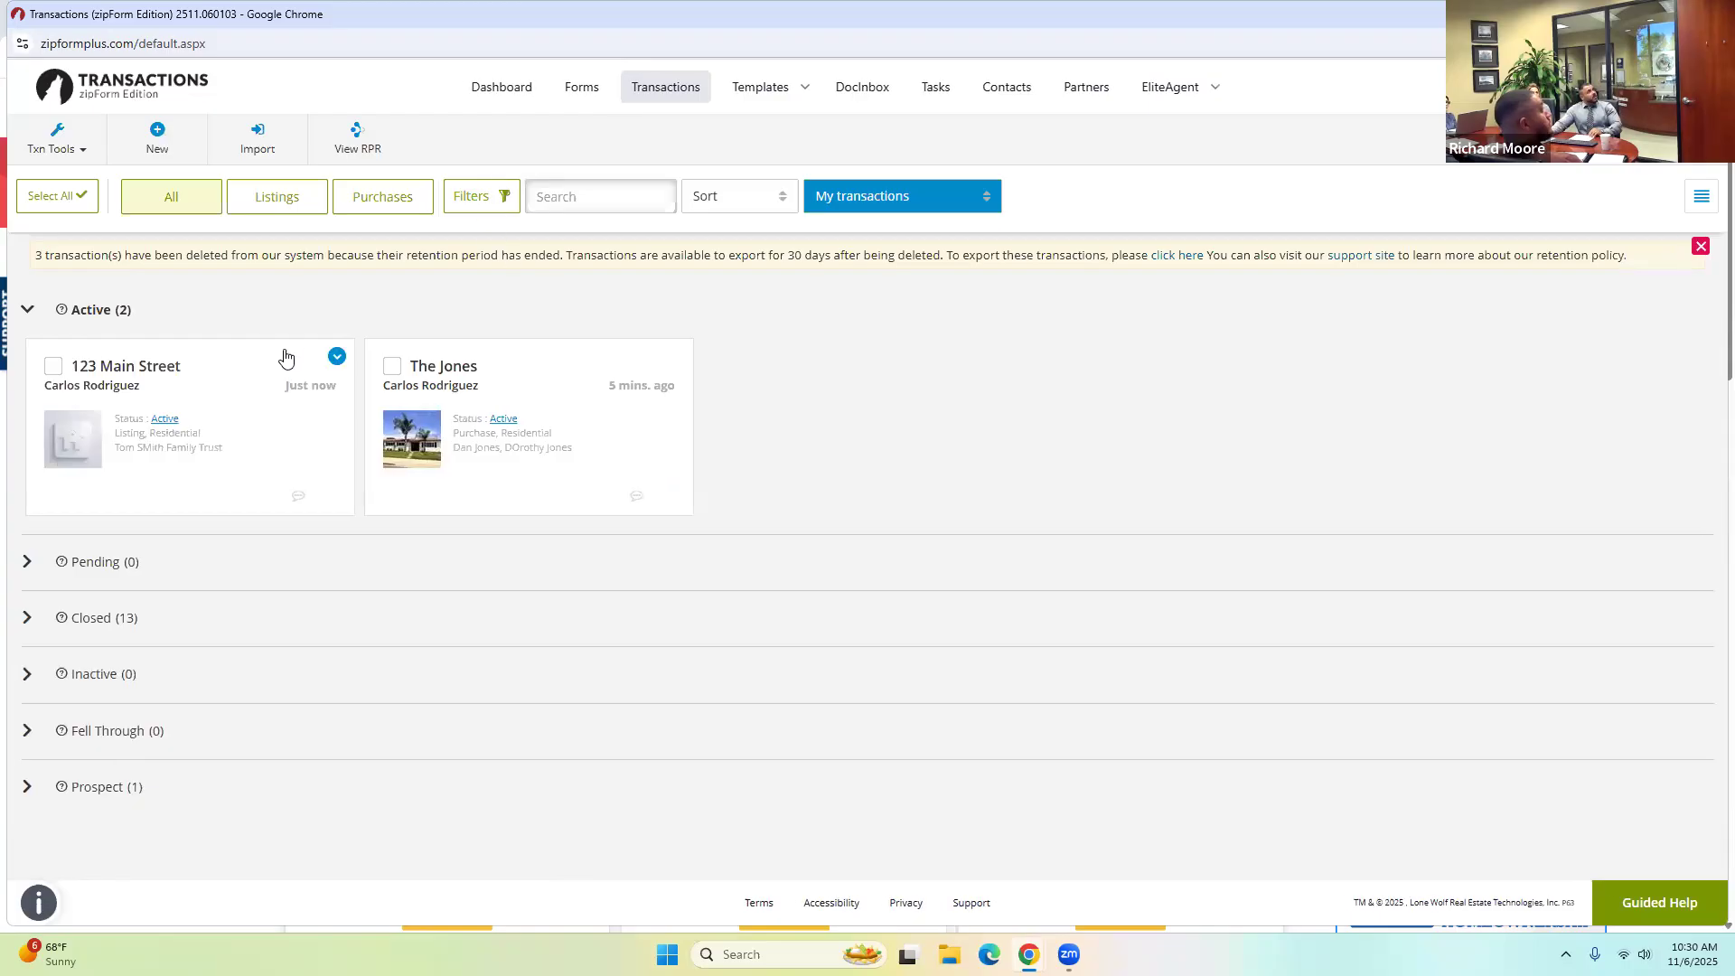
# Delete the 123 Main Street and The Jones transactions, confirming each deletion.
pyautogui.click(336, 356)
pyautogui.click(1036, 286)
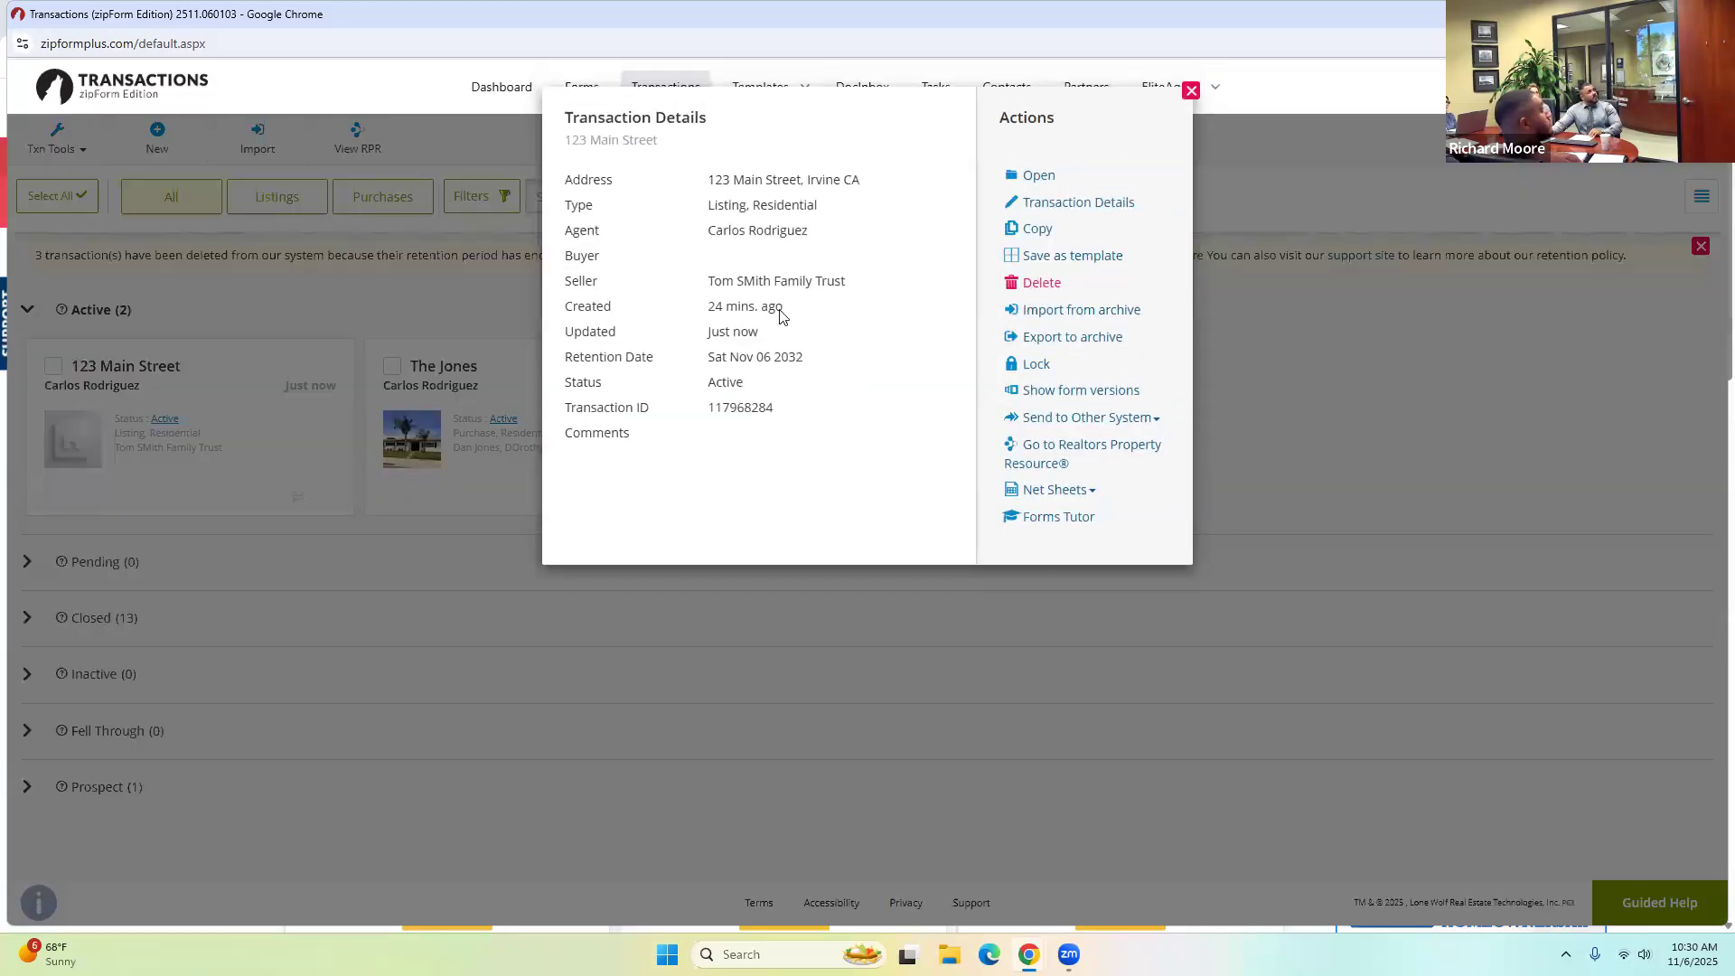
pyautogui.press('Return')
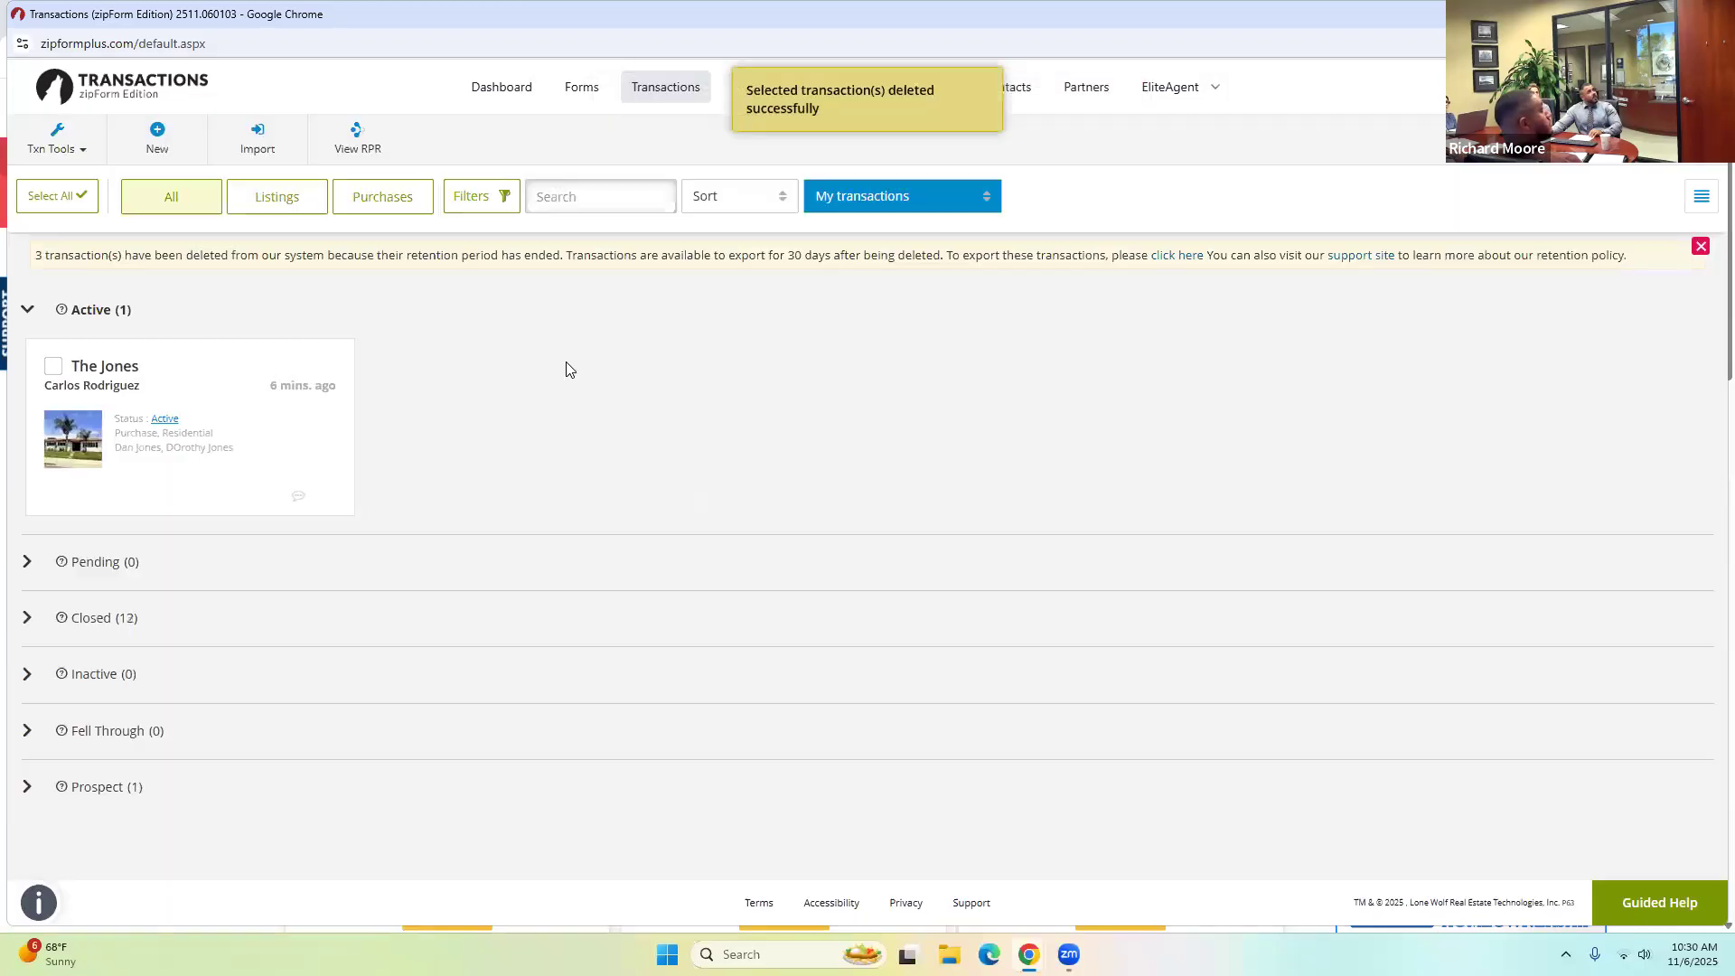
pyautogui.click(334, 355)
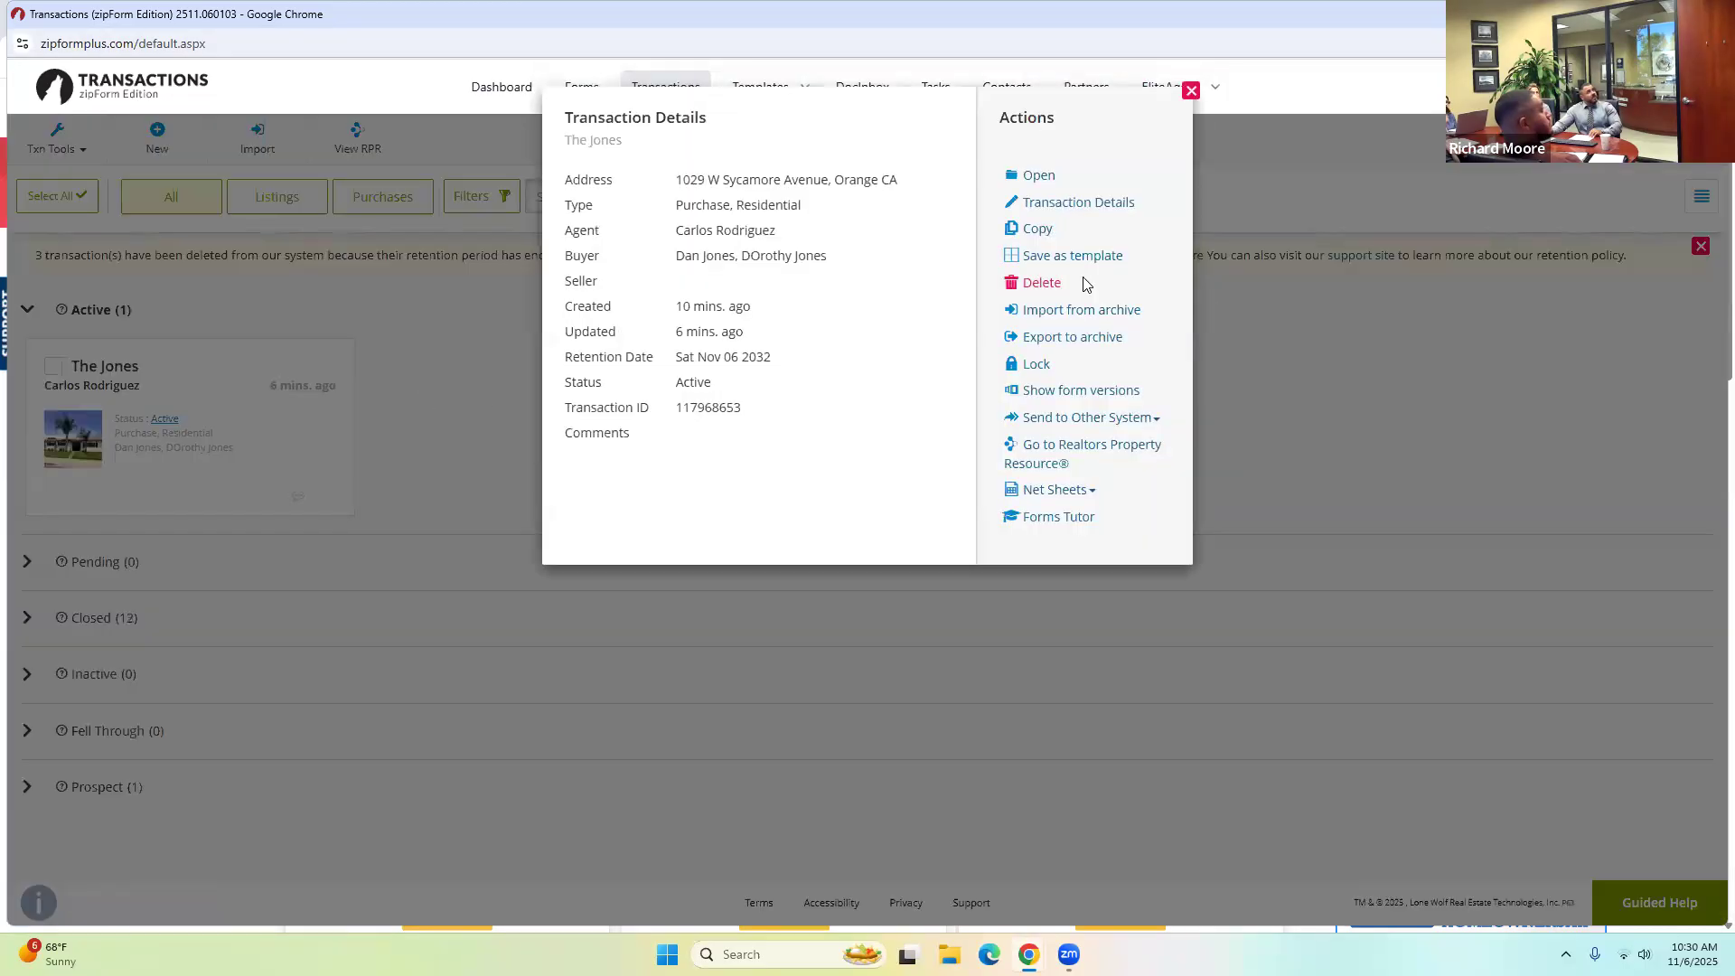
pyautogui.click(1063, 285)
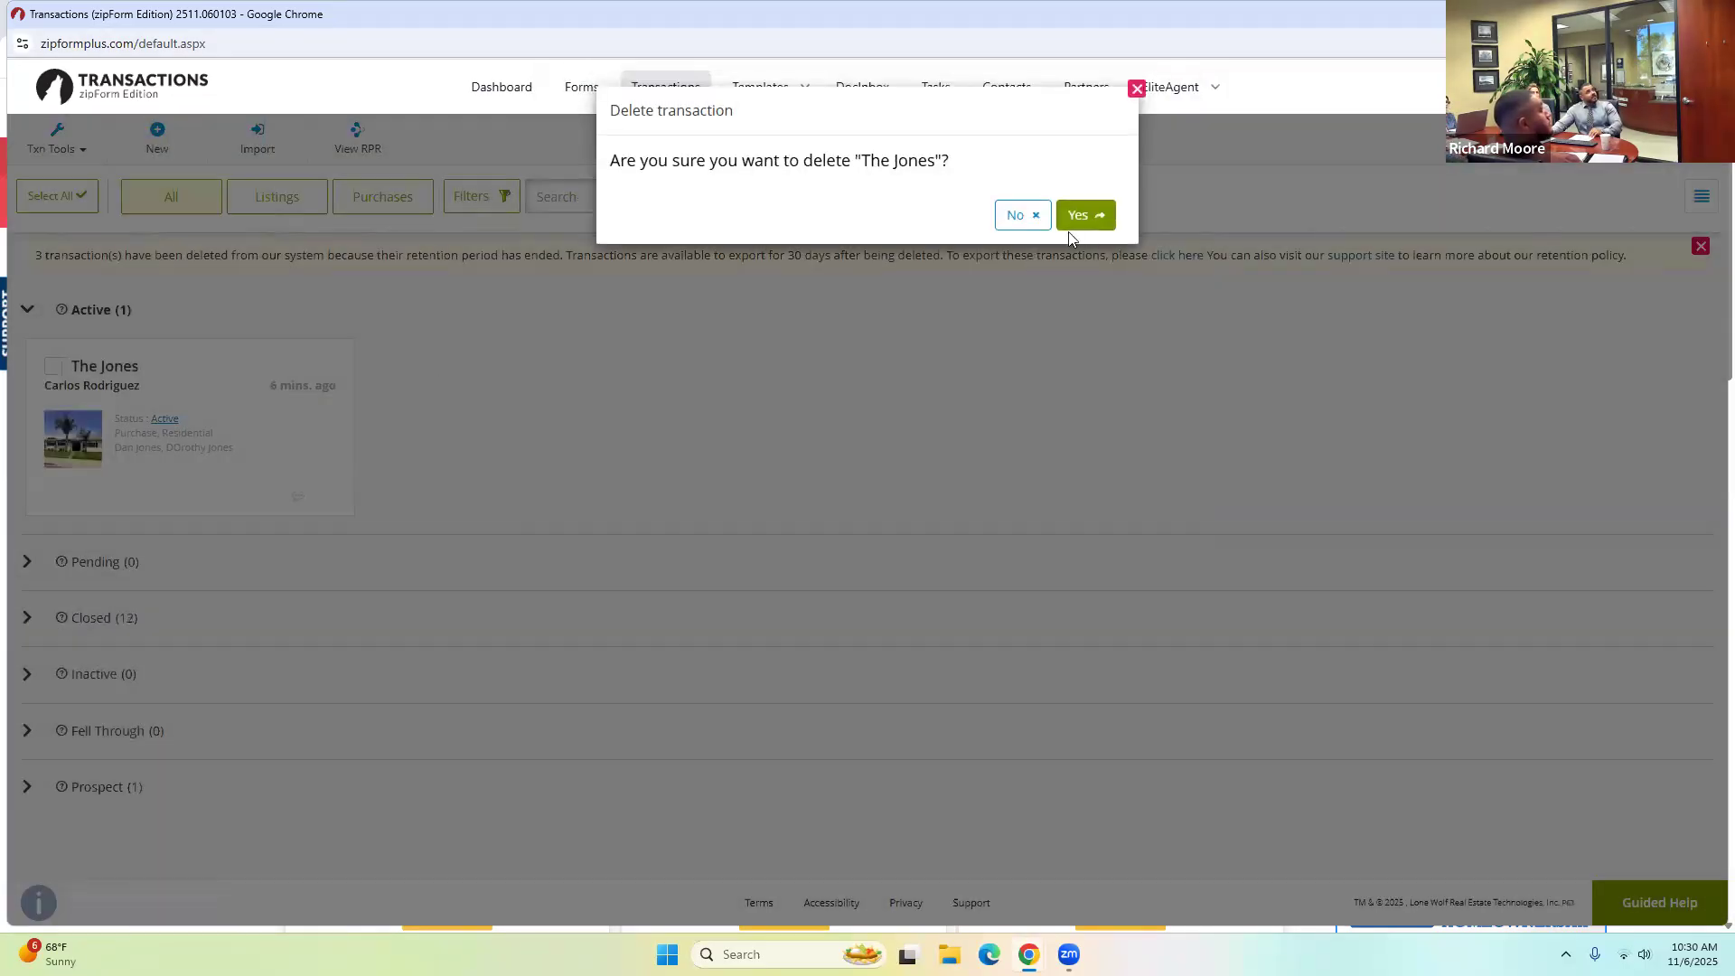
pyautogui.press('Return')
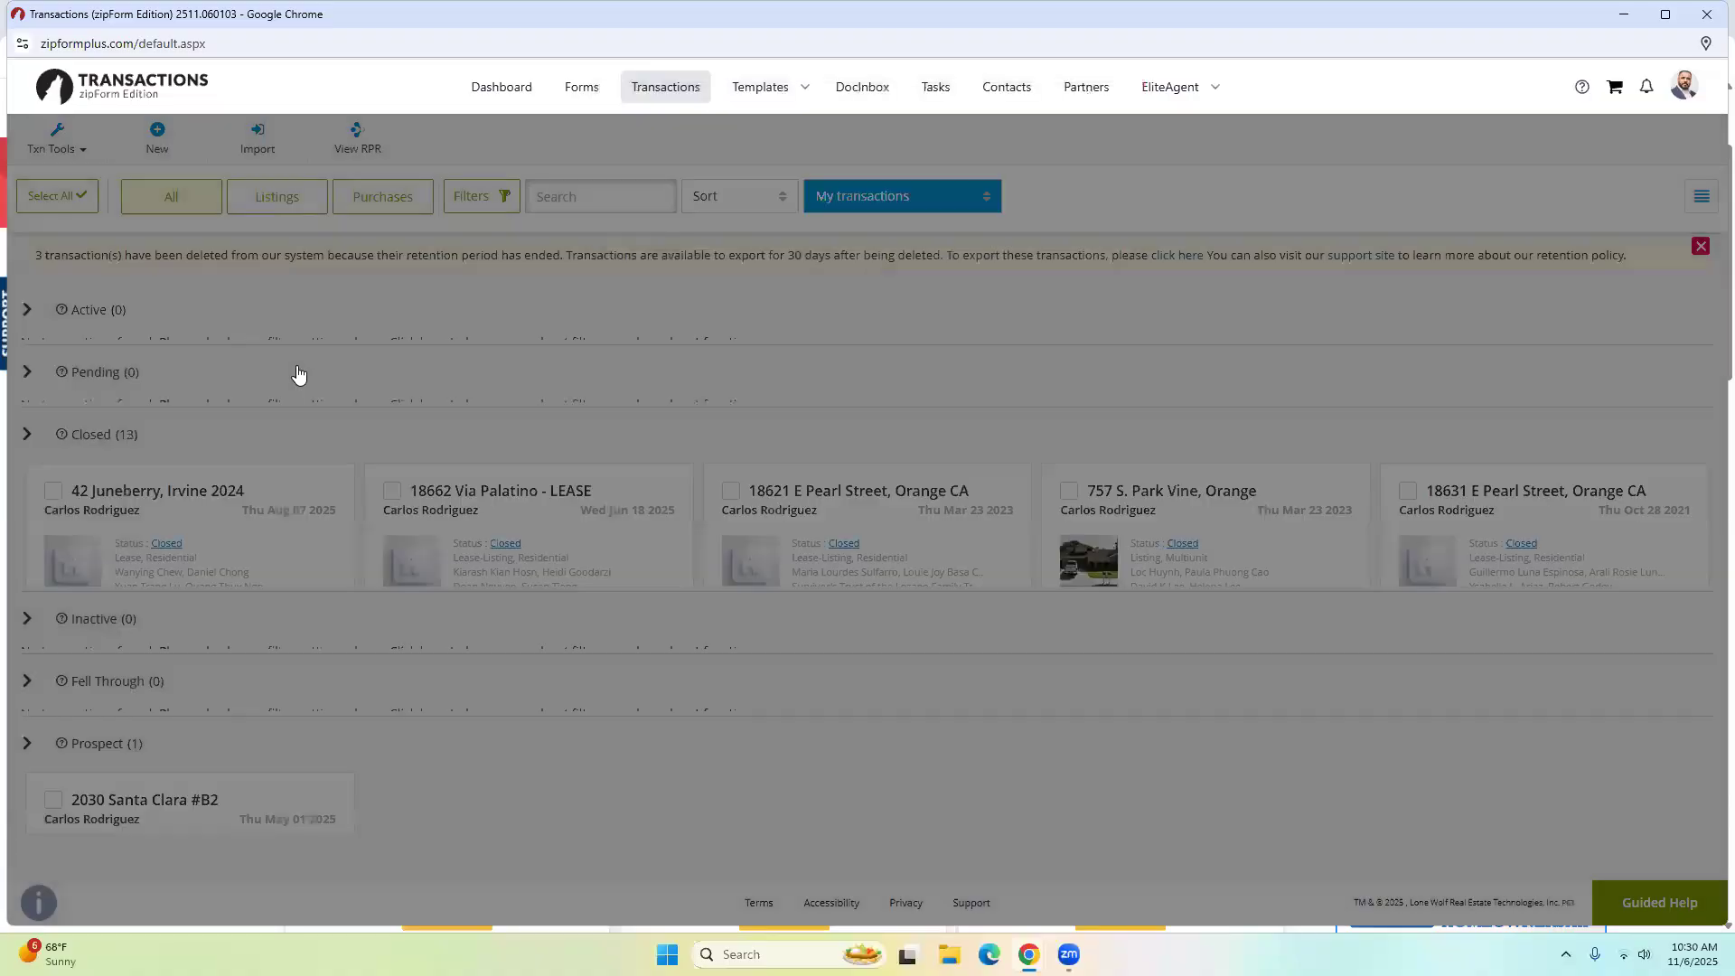
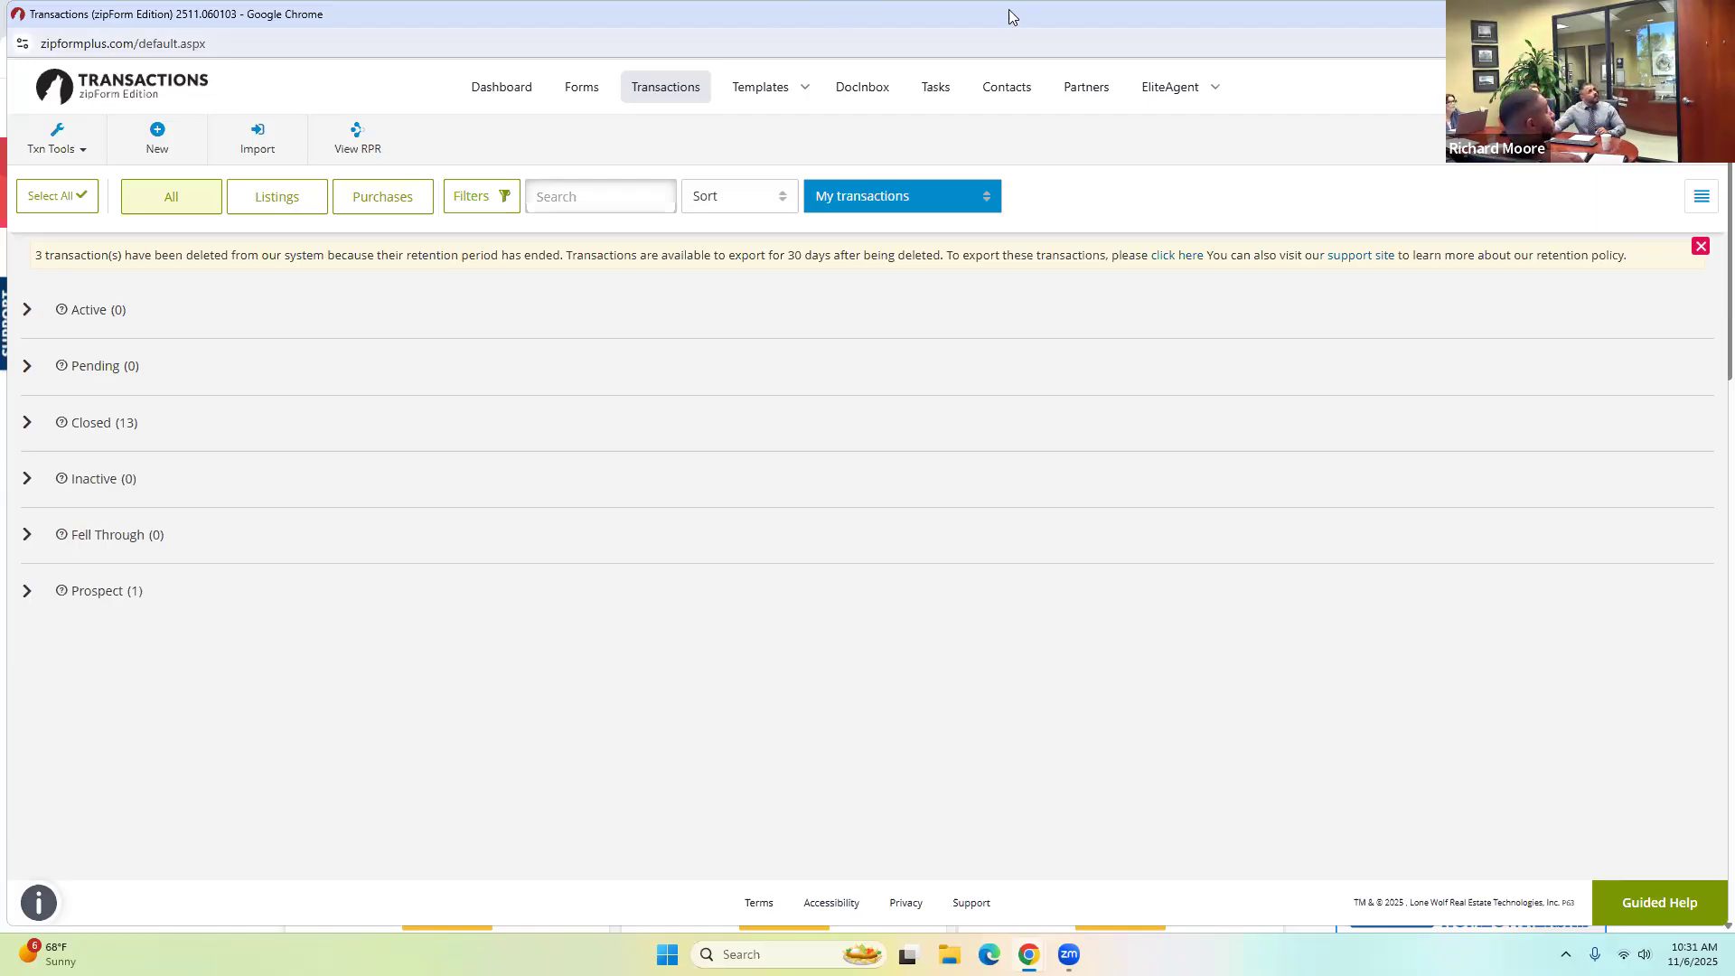
# Check the Downloads folder in the file browser, then return to the zipForm Transactions window.
pyautogui.click(1622, 14)
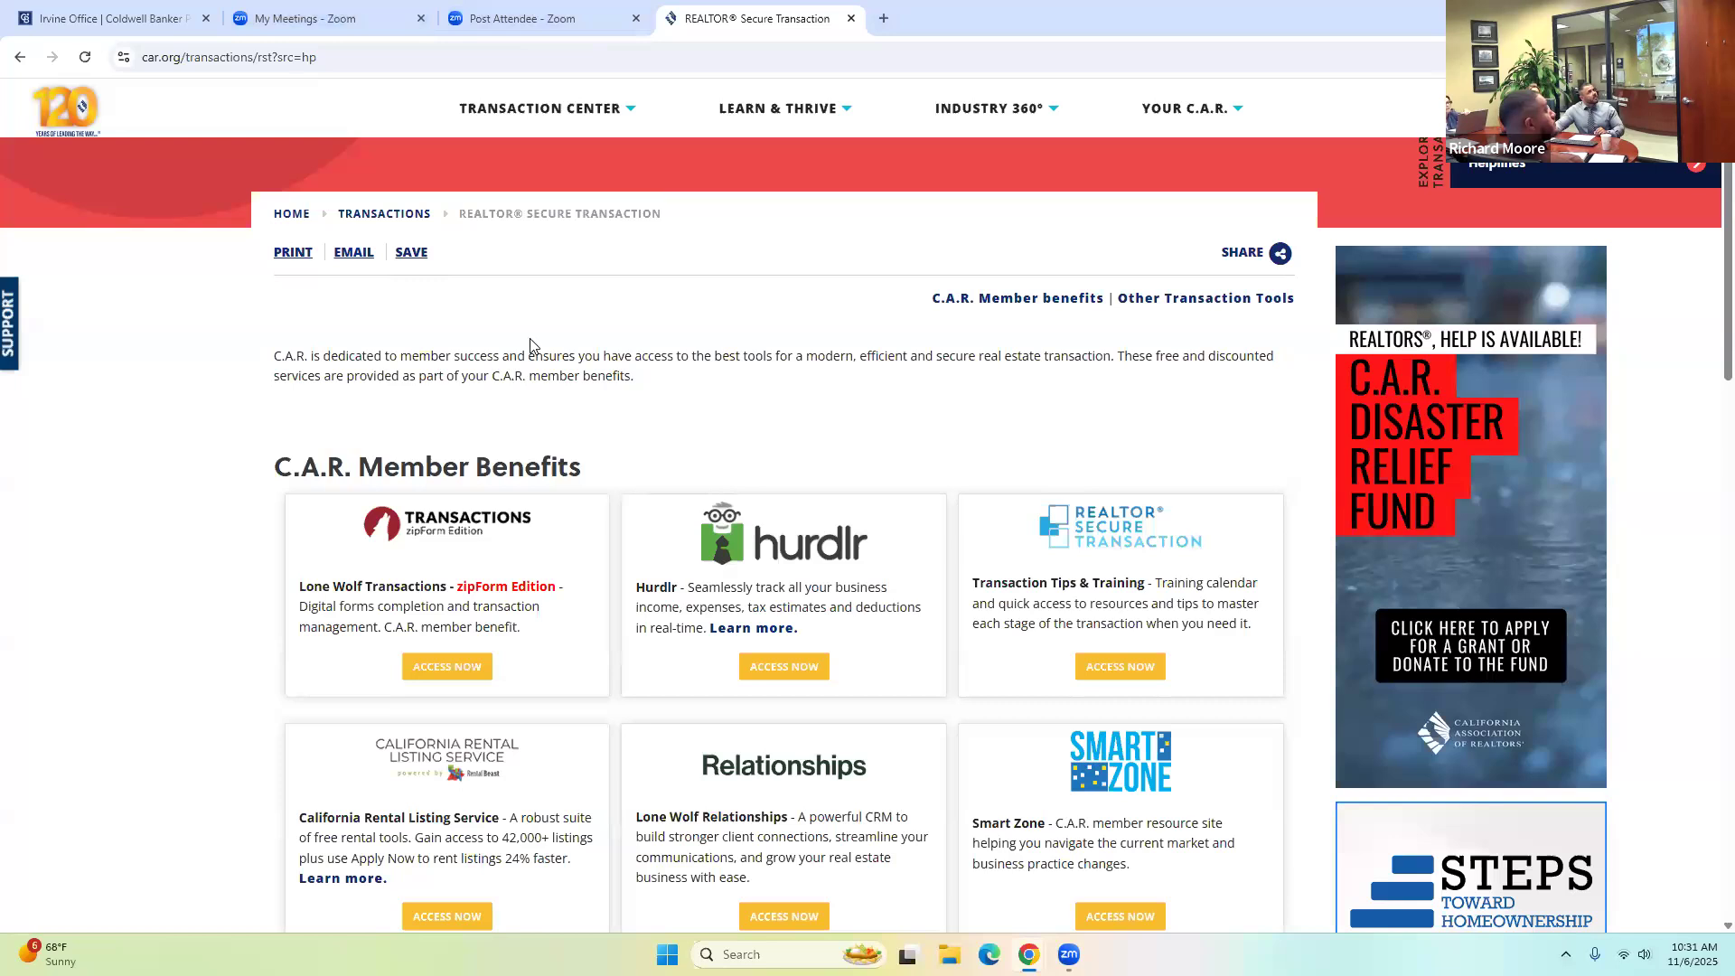
pyautogui.press('super+e')
pyautogui.click(454, 475)
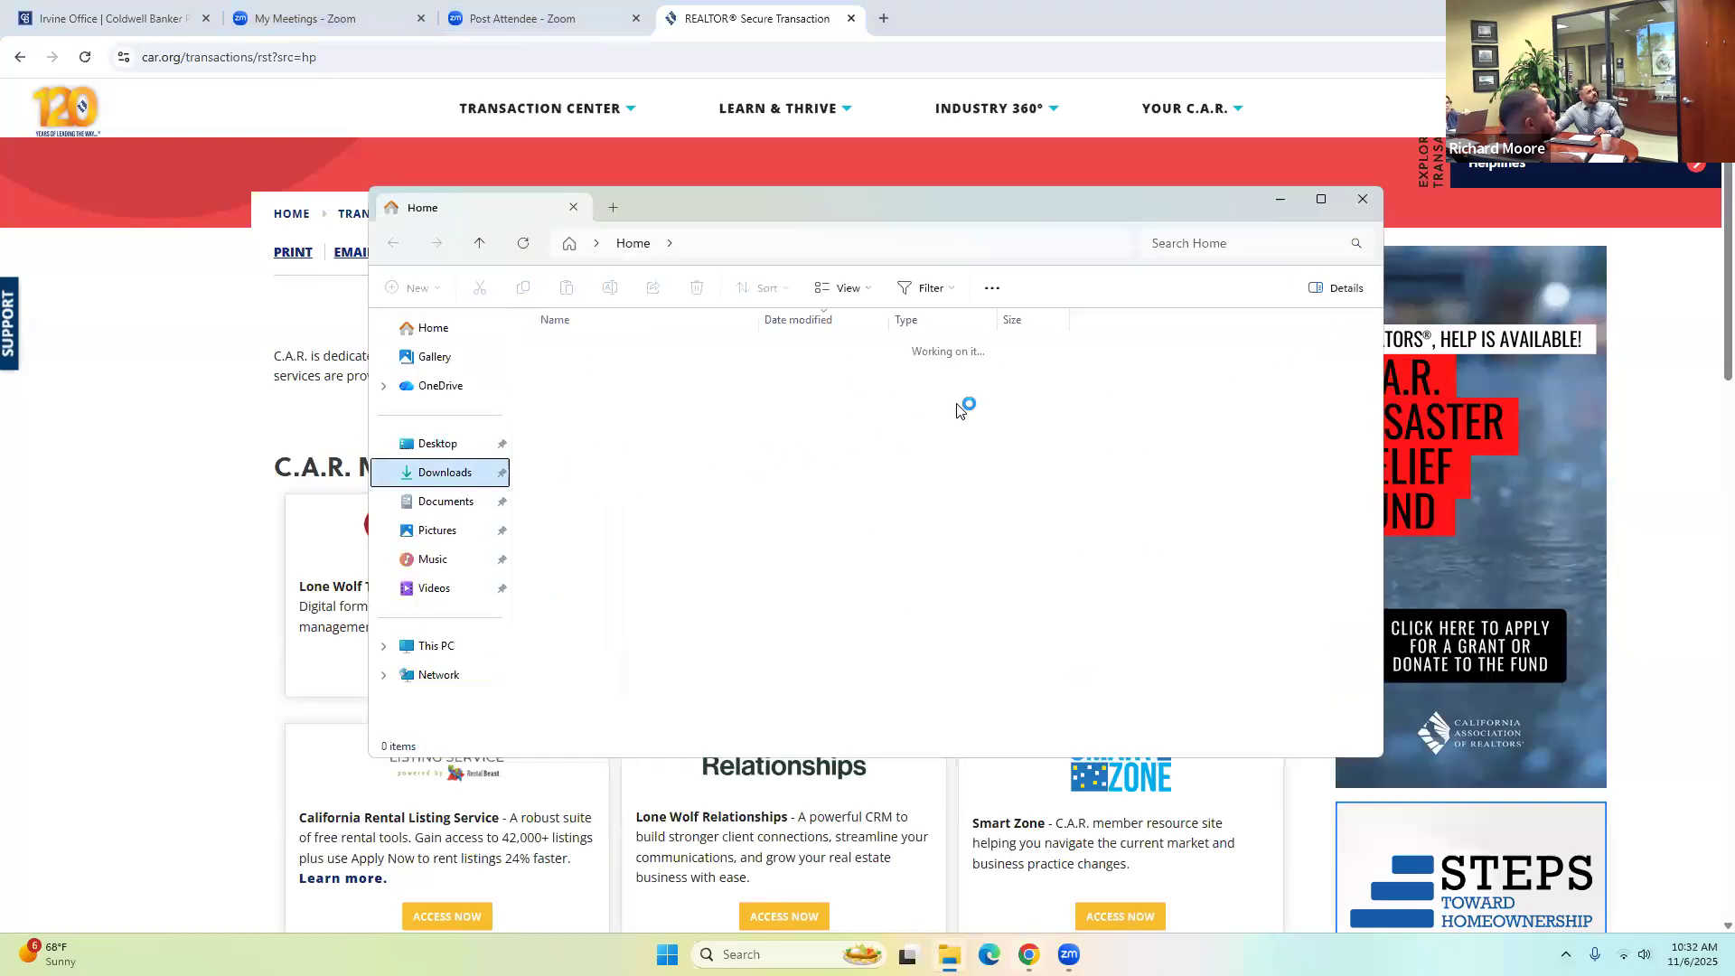
pyautogui.click(1362, 201)
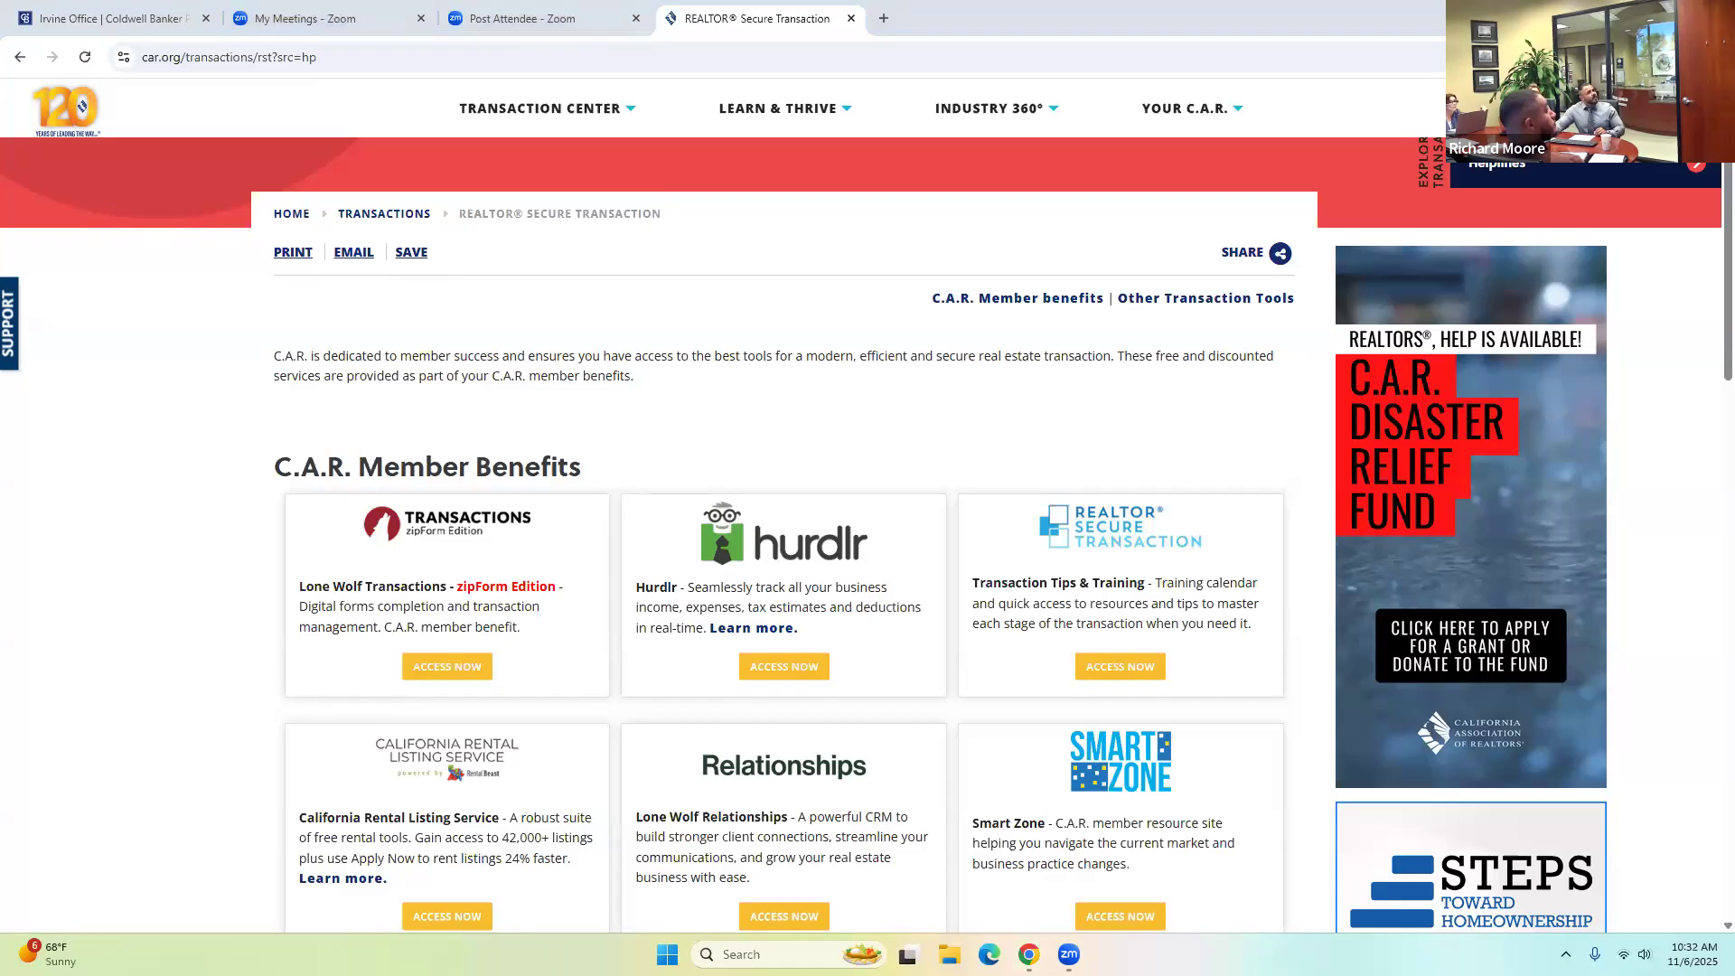
pyautogui.moveTo(1030, 955)
pyautogui.click(1118, 854)
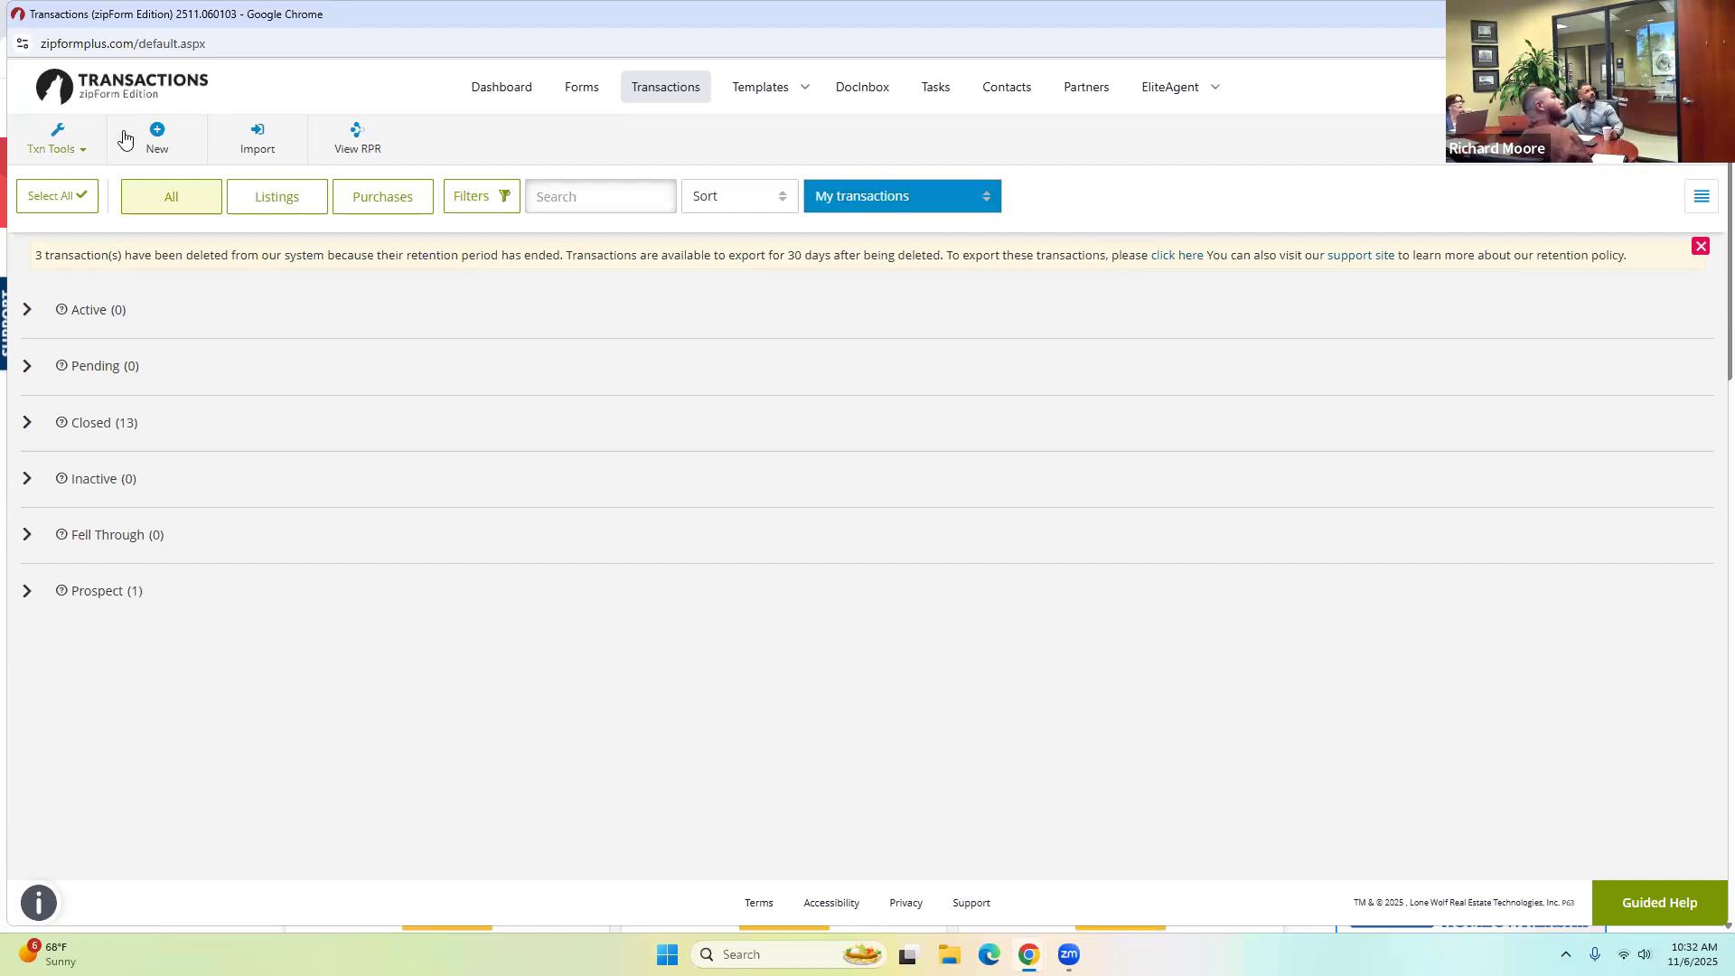
# Create a new Residential listing transaction named Seller One and save it.
pyautogui.click(157, 137)
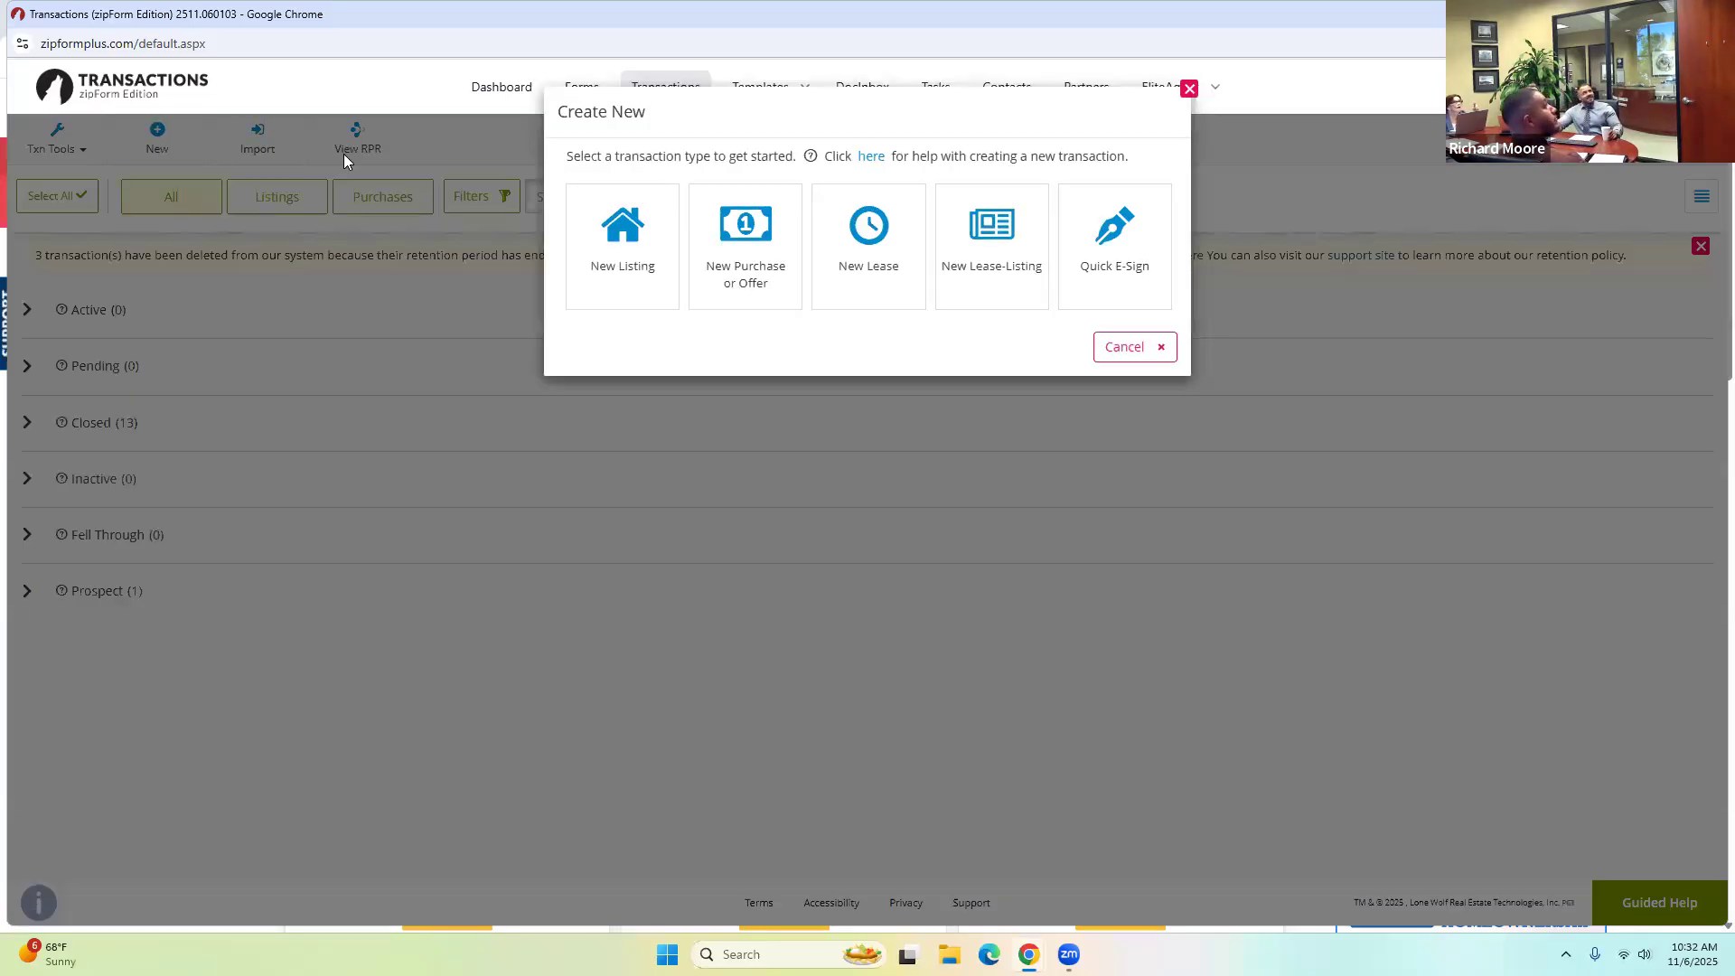
pyautogui.click(604, 239)
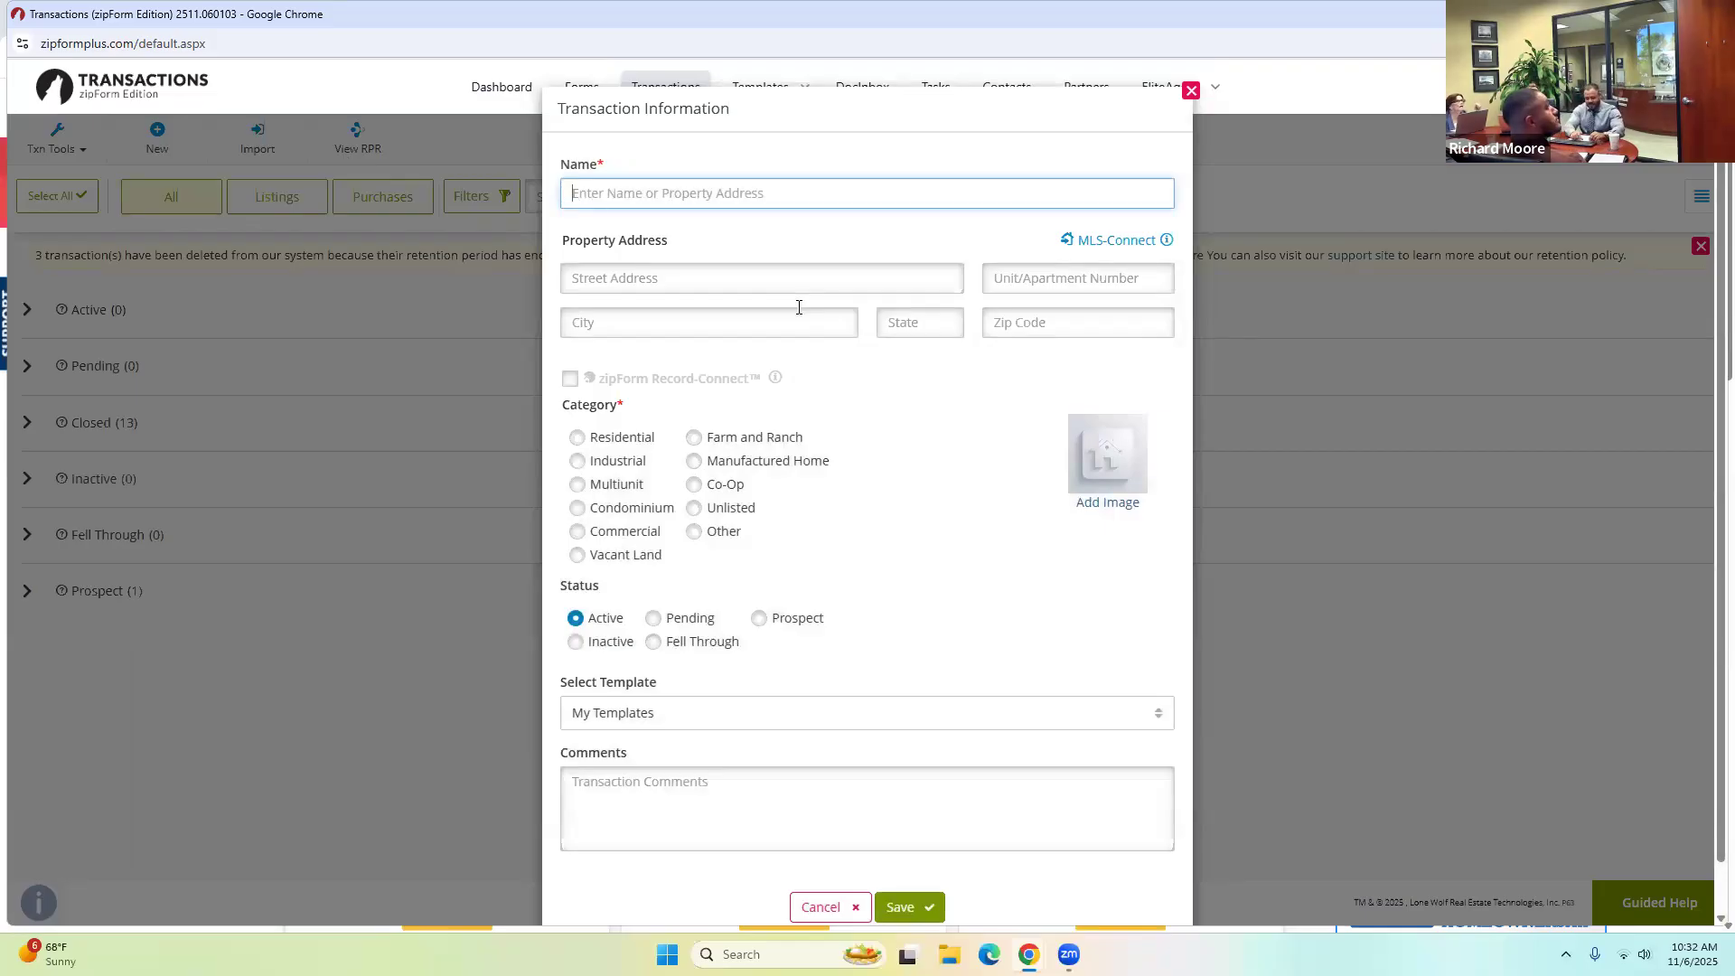
pyautogui.write('Buyer')
pyautogui.press('BackSpace')
pyautogui.press('BackSpace')
pyautogui.press('BackSpace')
pyautogui.press('BackSpace')
pyautogui.press('BackSpace')
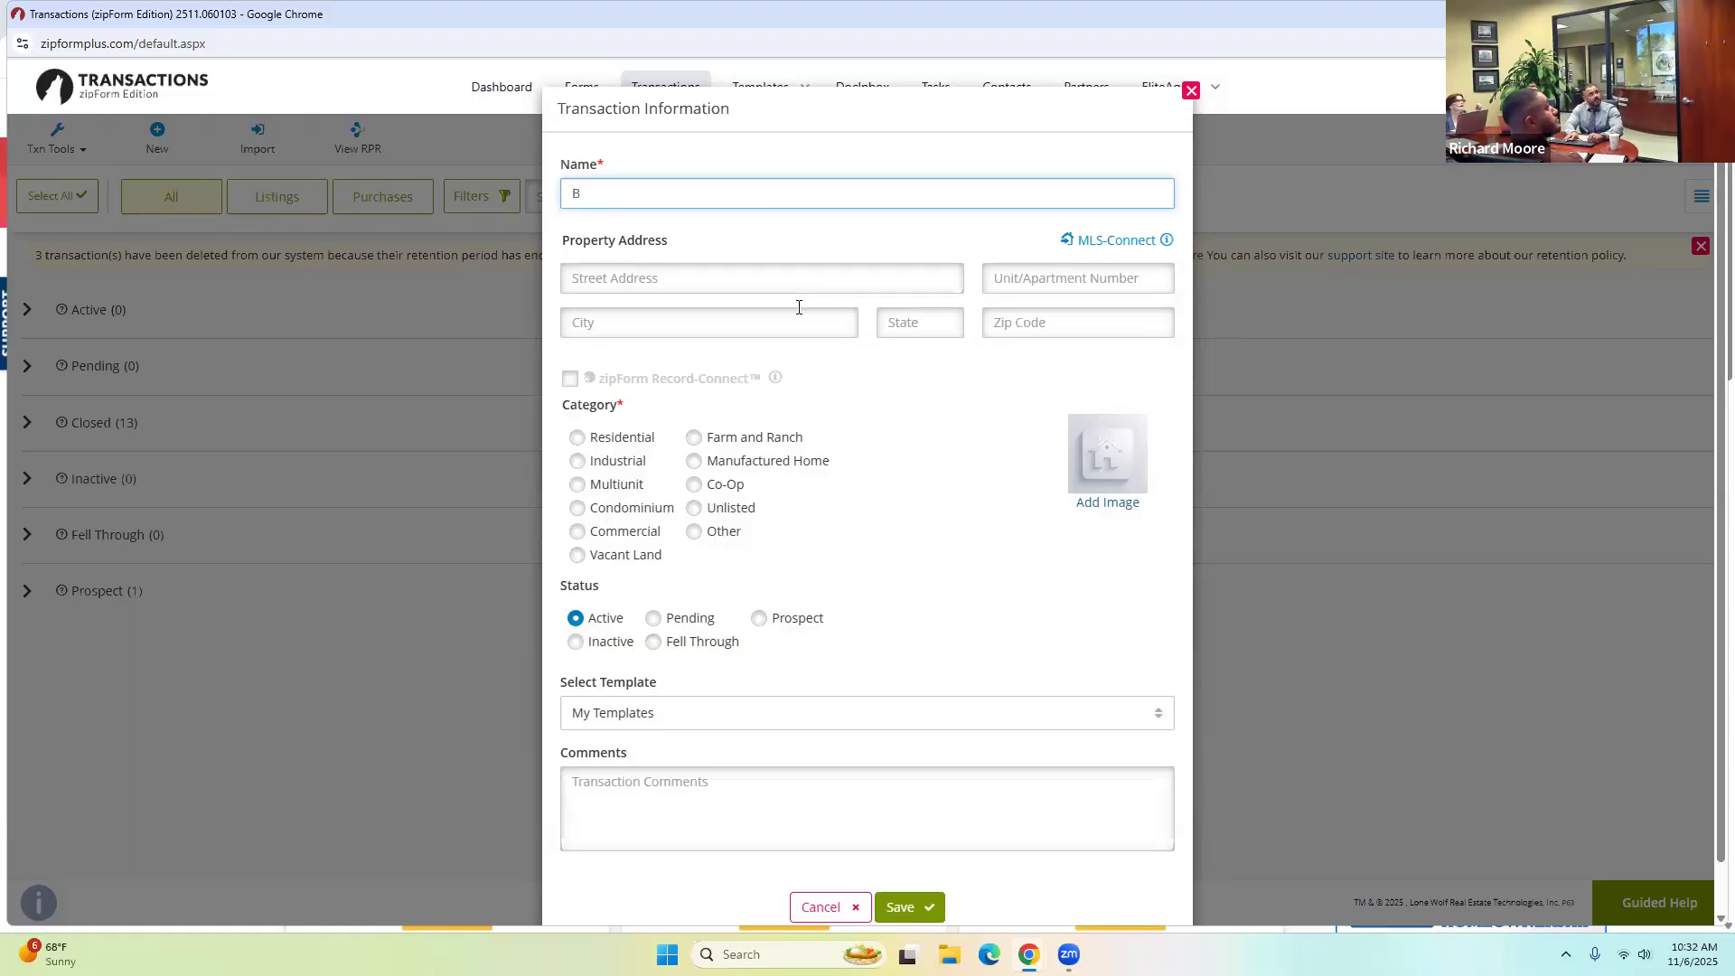
pyautogui.write('Seller One')
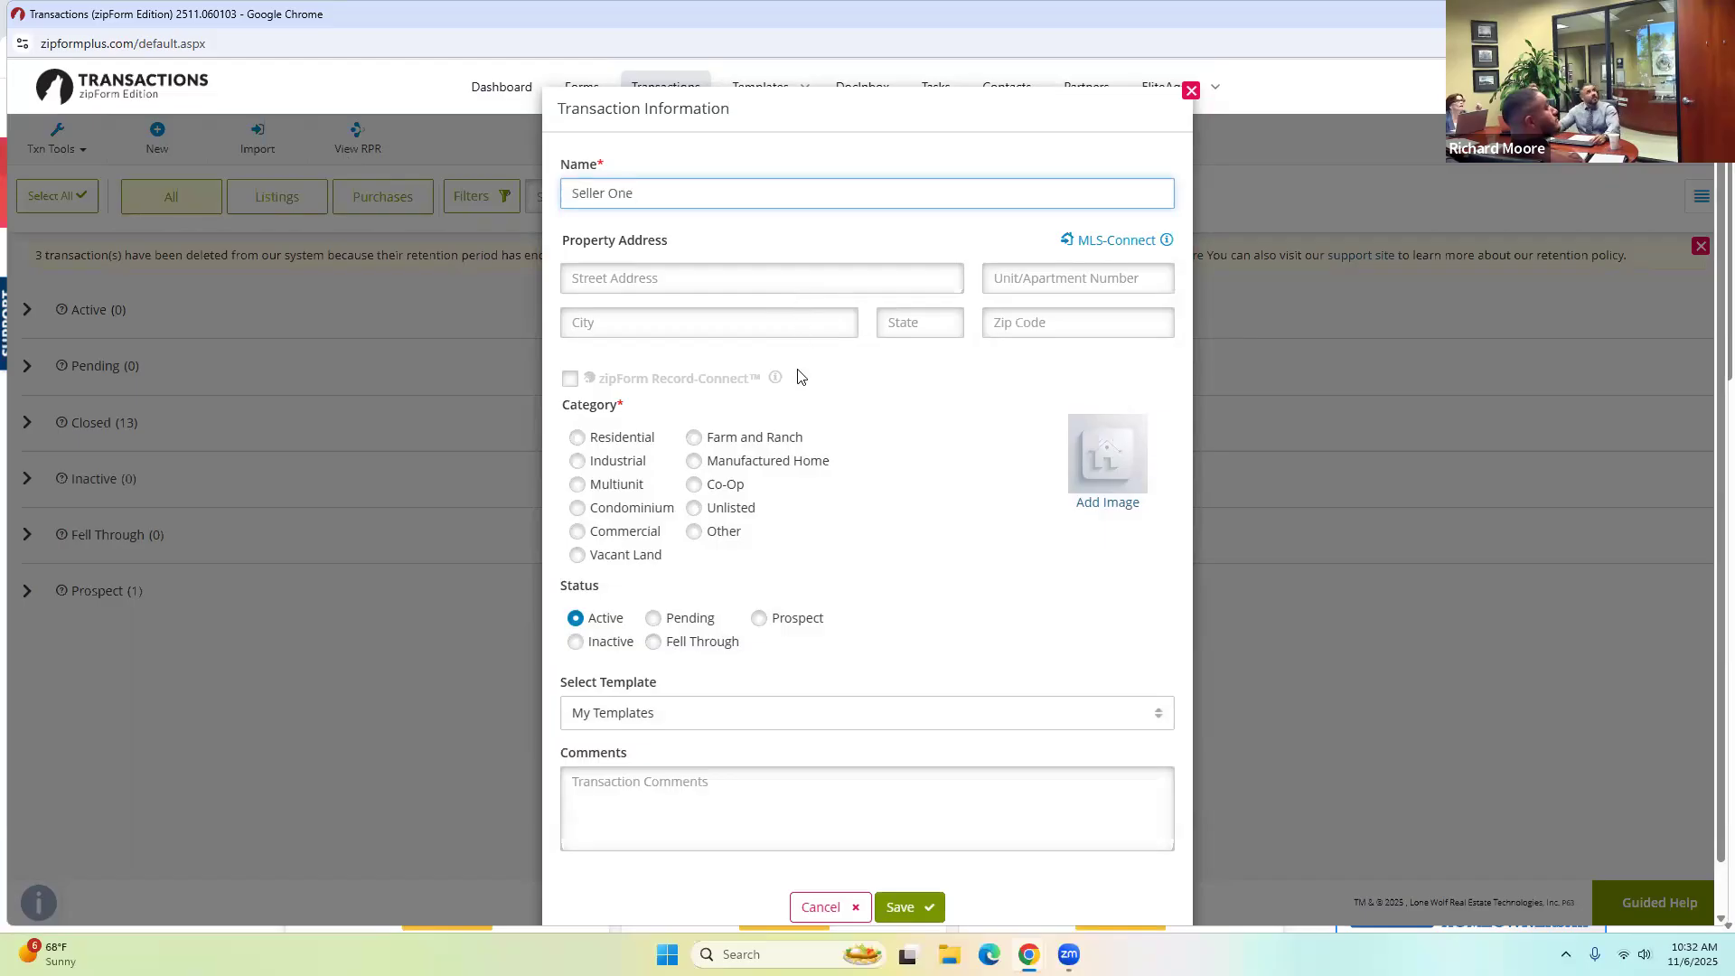
pyautogui.click(621, 440)
pyautogui.click(900, 906)
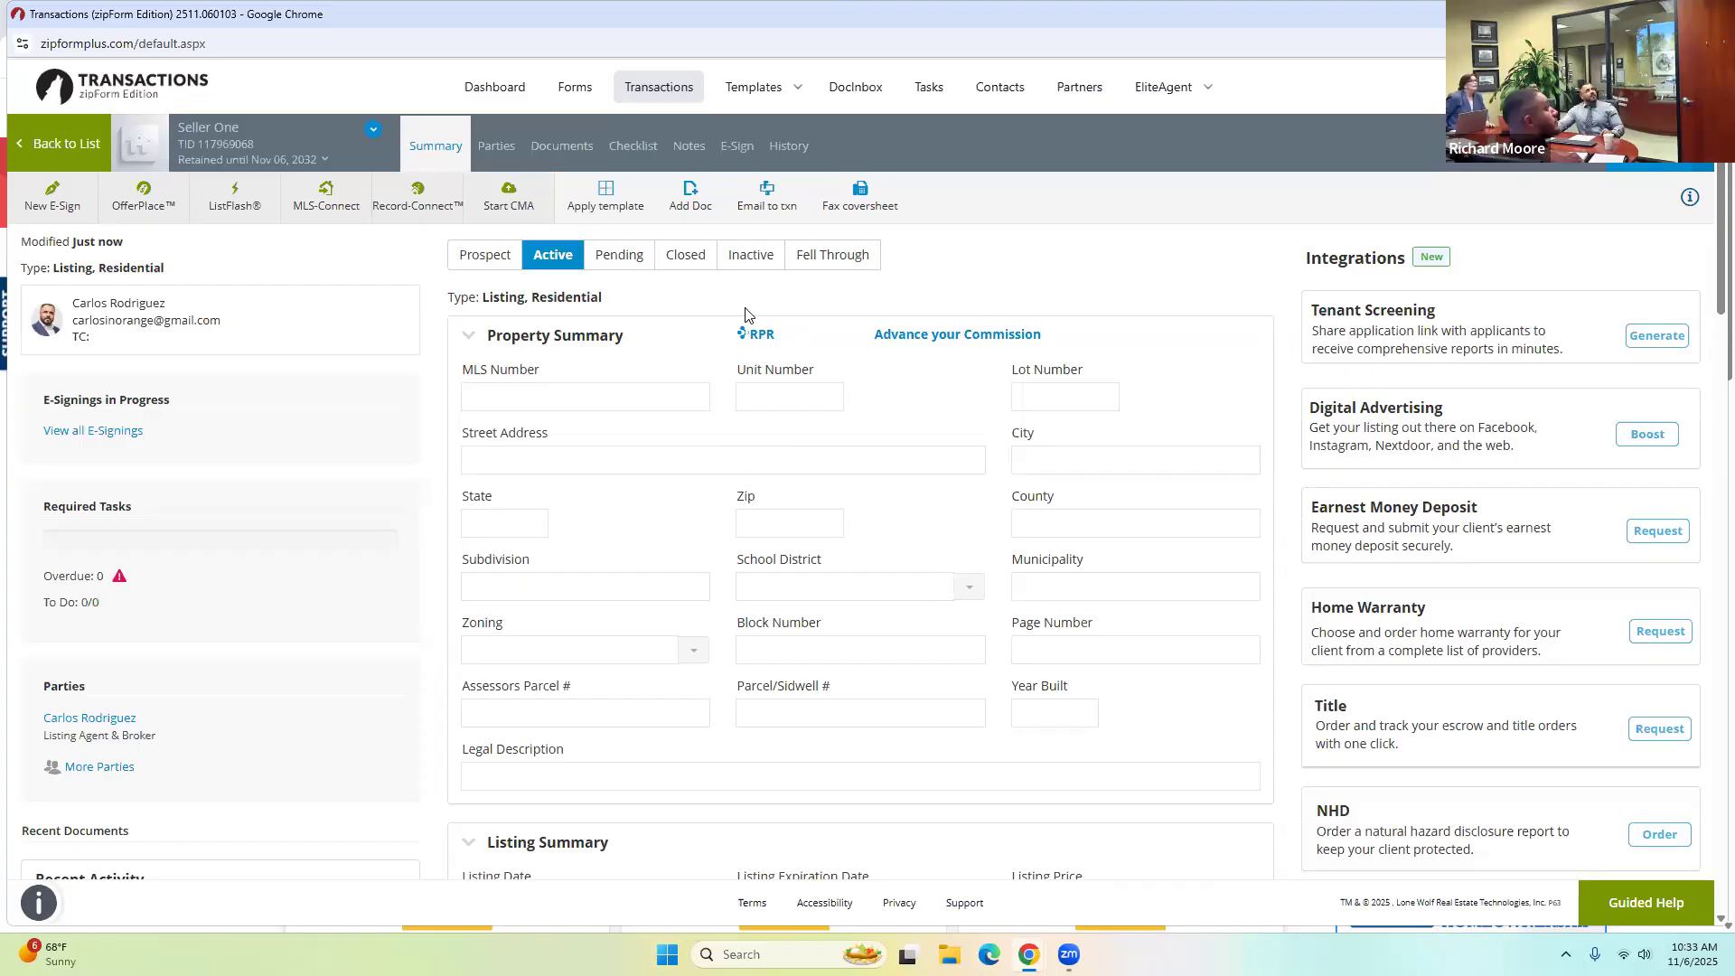
# Enter 123 Main Street as the property's street address on the Summary tab.
pyautogui.click(498, 147)
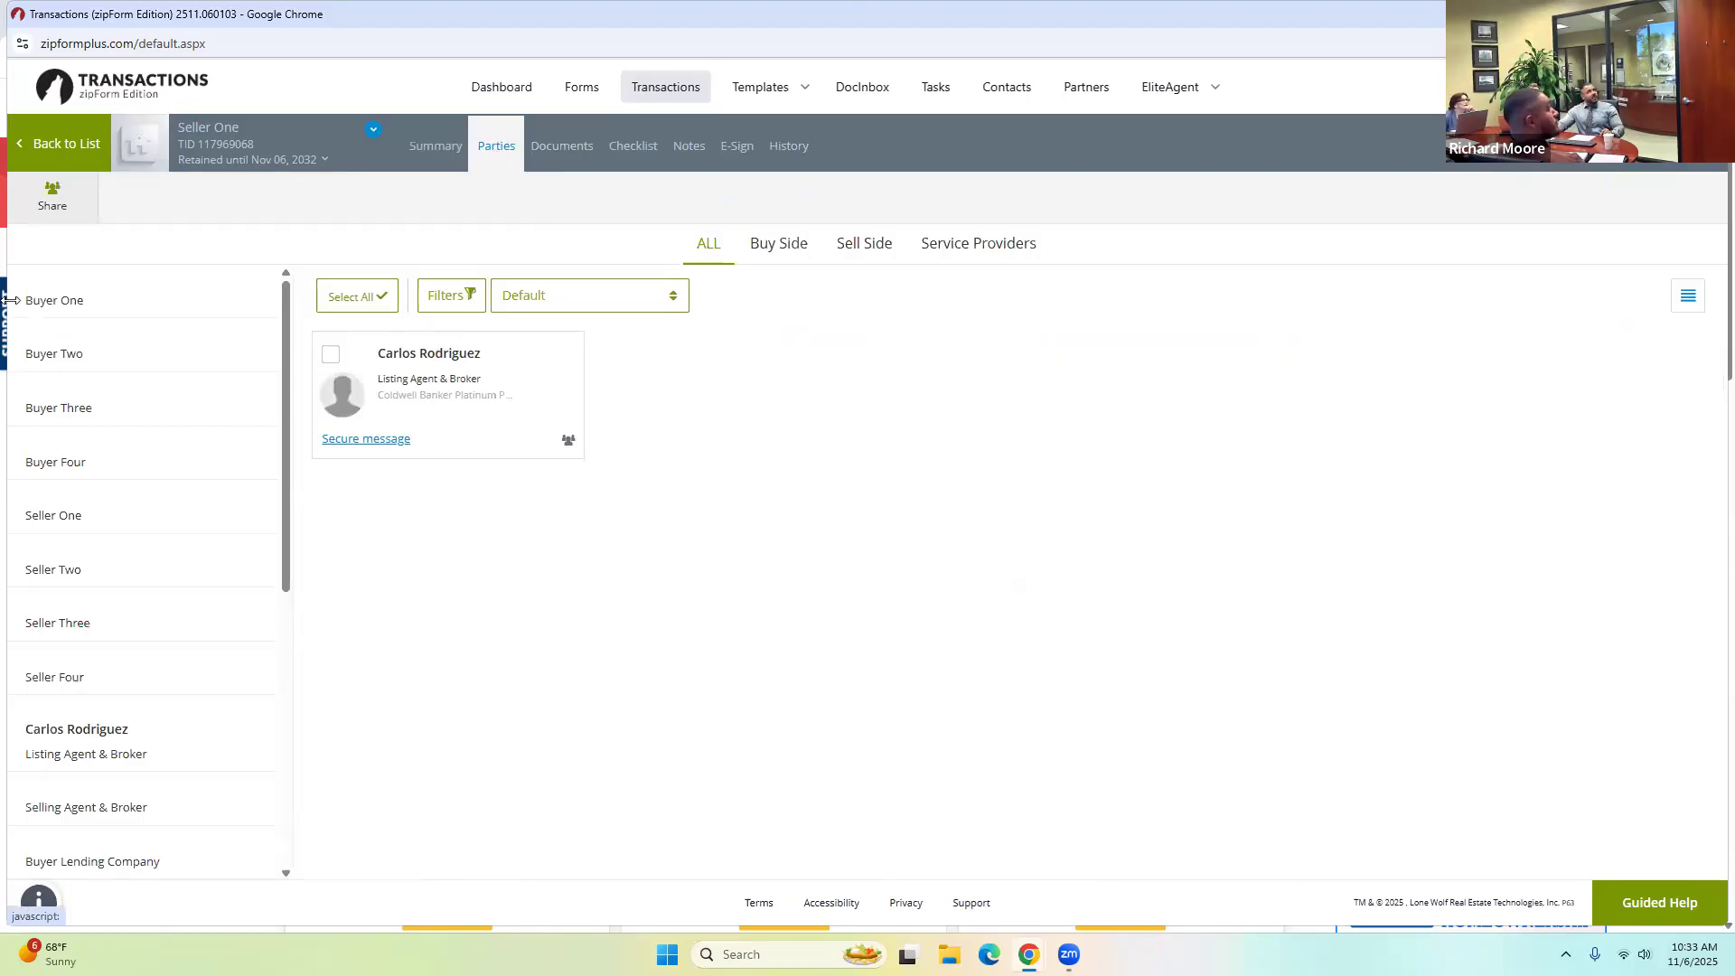
pyautogui.click(428, 161)
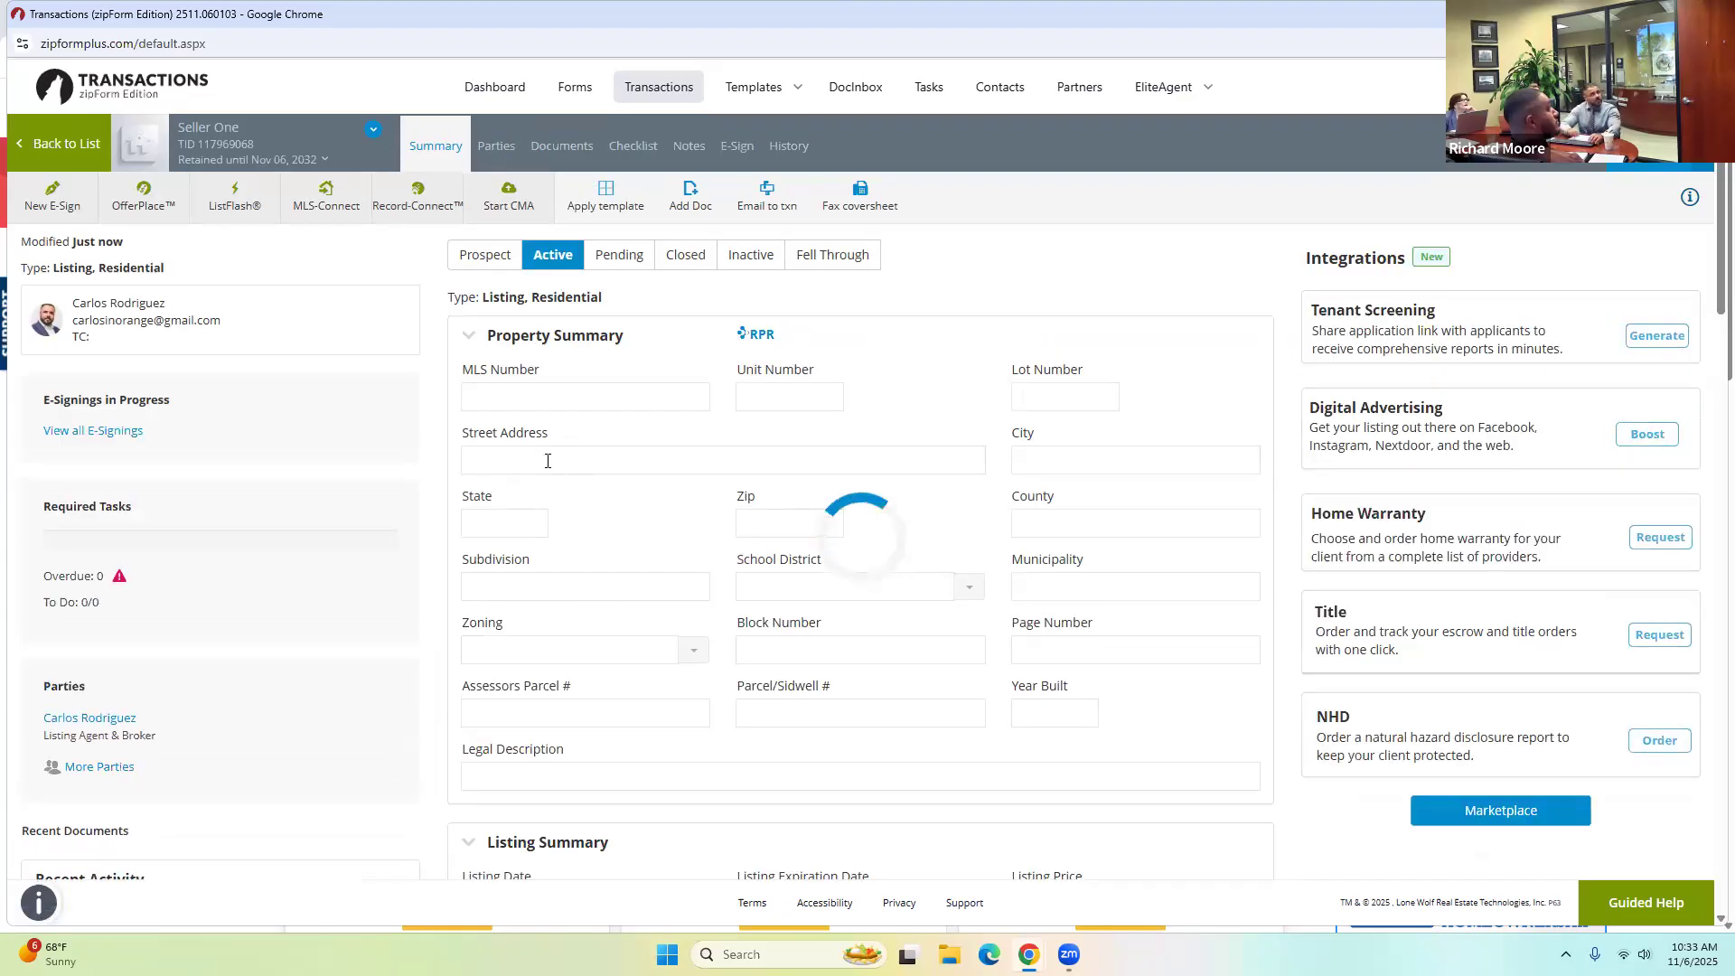
pyautogui.click(547, 461)
pyautogui.write('4')
pyautogui.press('BackSpace')
pyautogui.write('12')
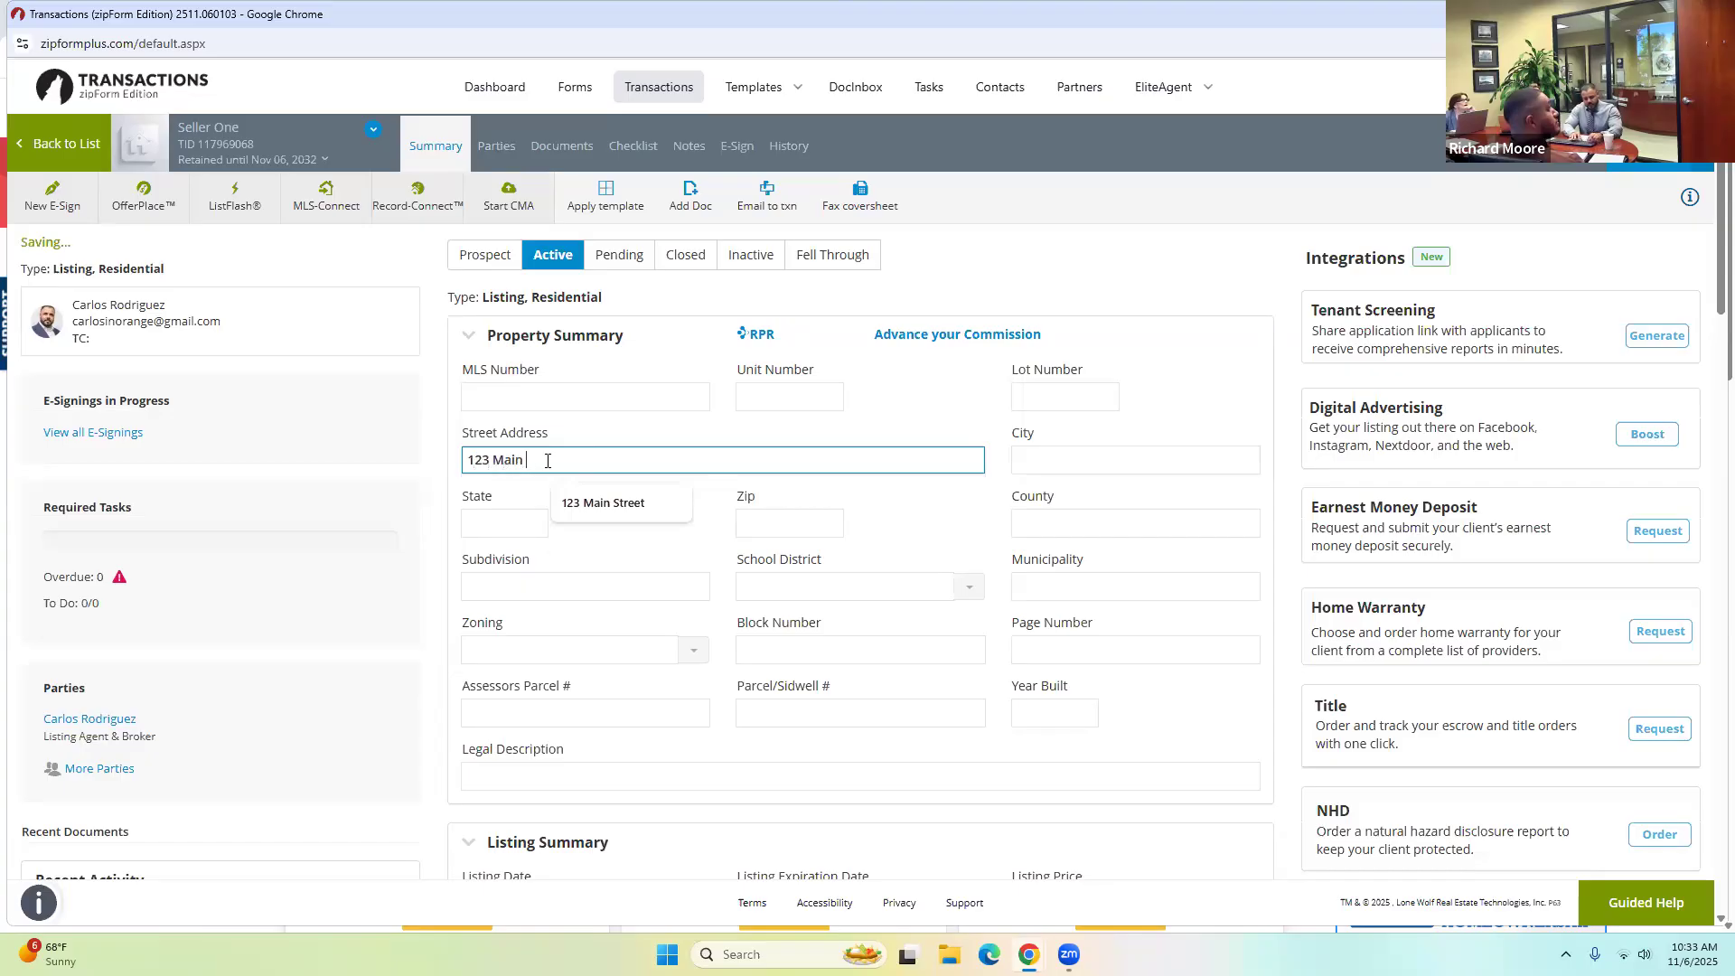
pyautogui.write('et')
pyautogui.press('Tab')
# Fill in city Irvine, state CA, zip 92606 and county Orange.
pyautogui.write('Irvine')
pyautogui.press('Tab')
pyautogui.write('CA')
pyautogui.press('Tab')
pyautogui.write('922')
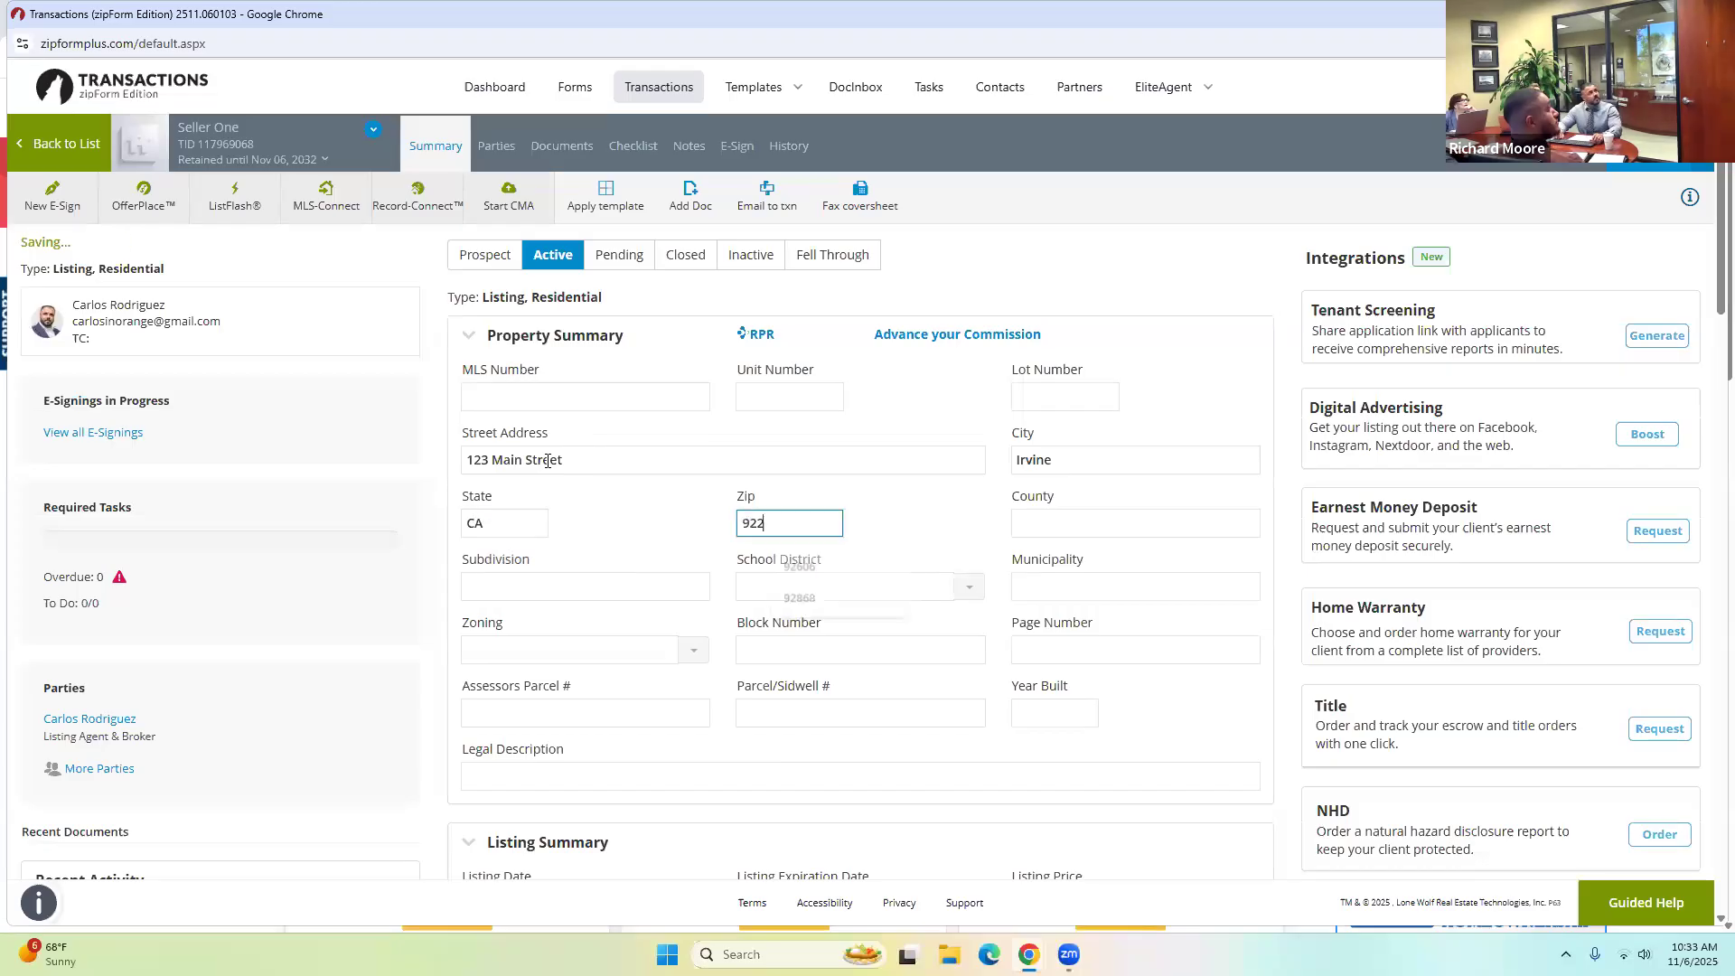
pyautogui.press('BackSpace')
pyautogui.write('606')
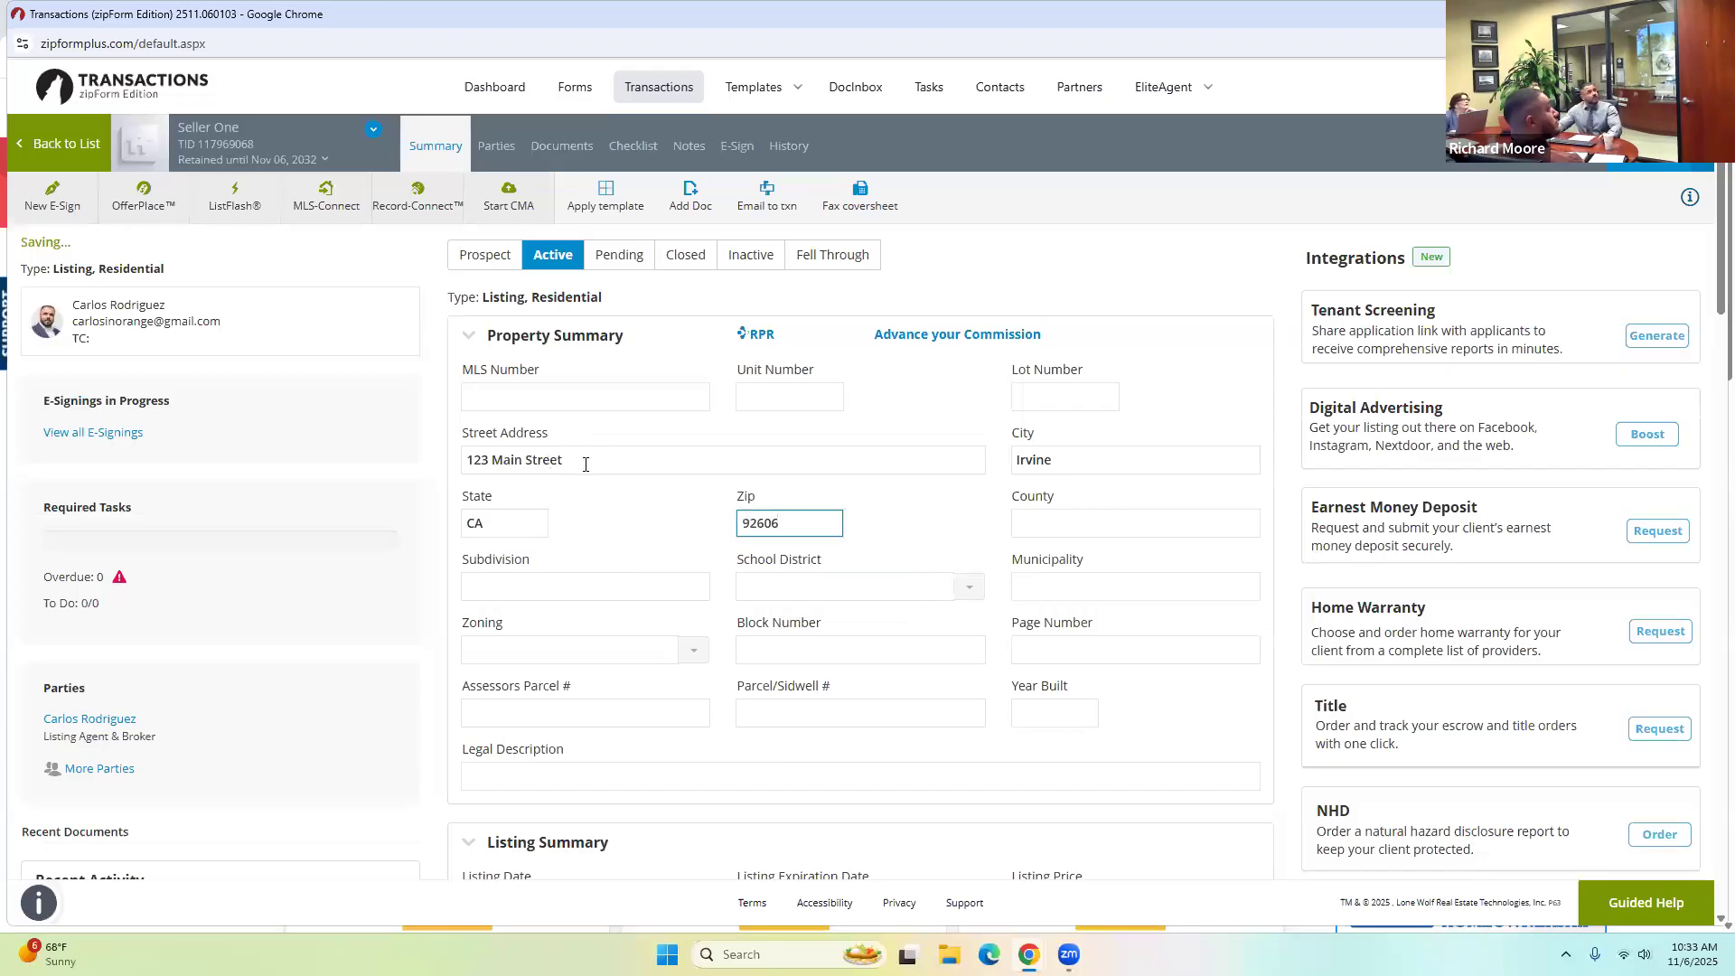
pyautogui.click(1155, 521)
pyautogui.write('Orange')
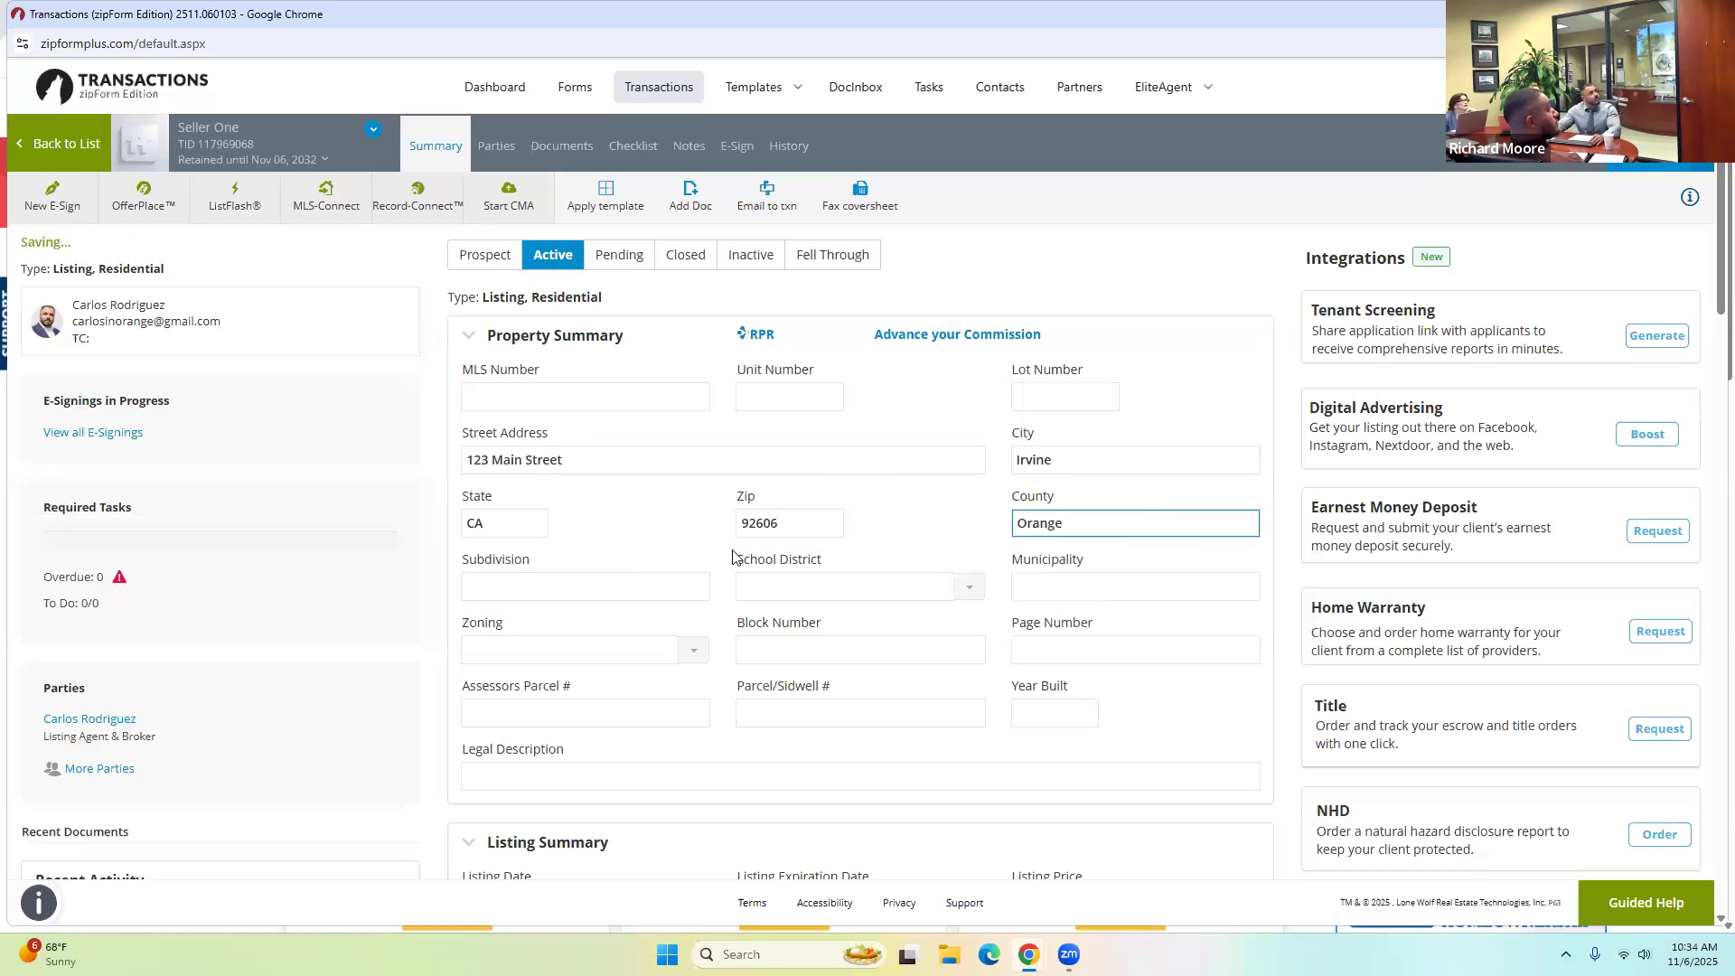
pyautogui.click(1207, 732)
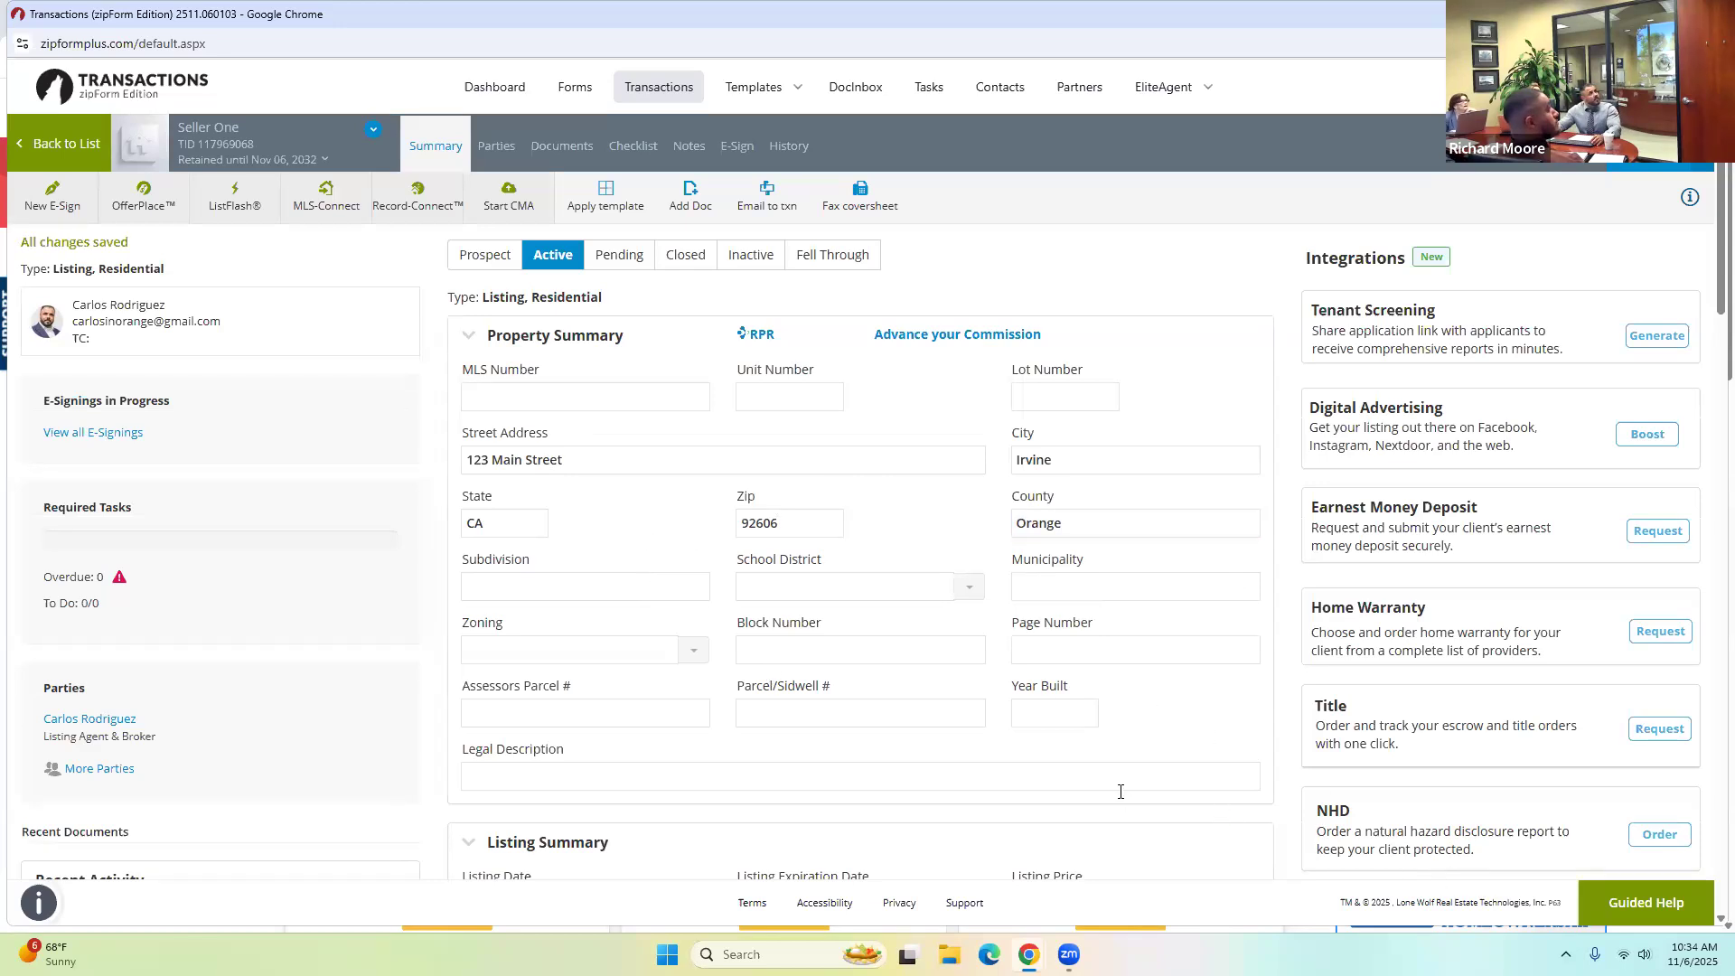
pyautogui.scroll(-4, 918, 647)
pyautogui.scroll(4, 967, 528)
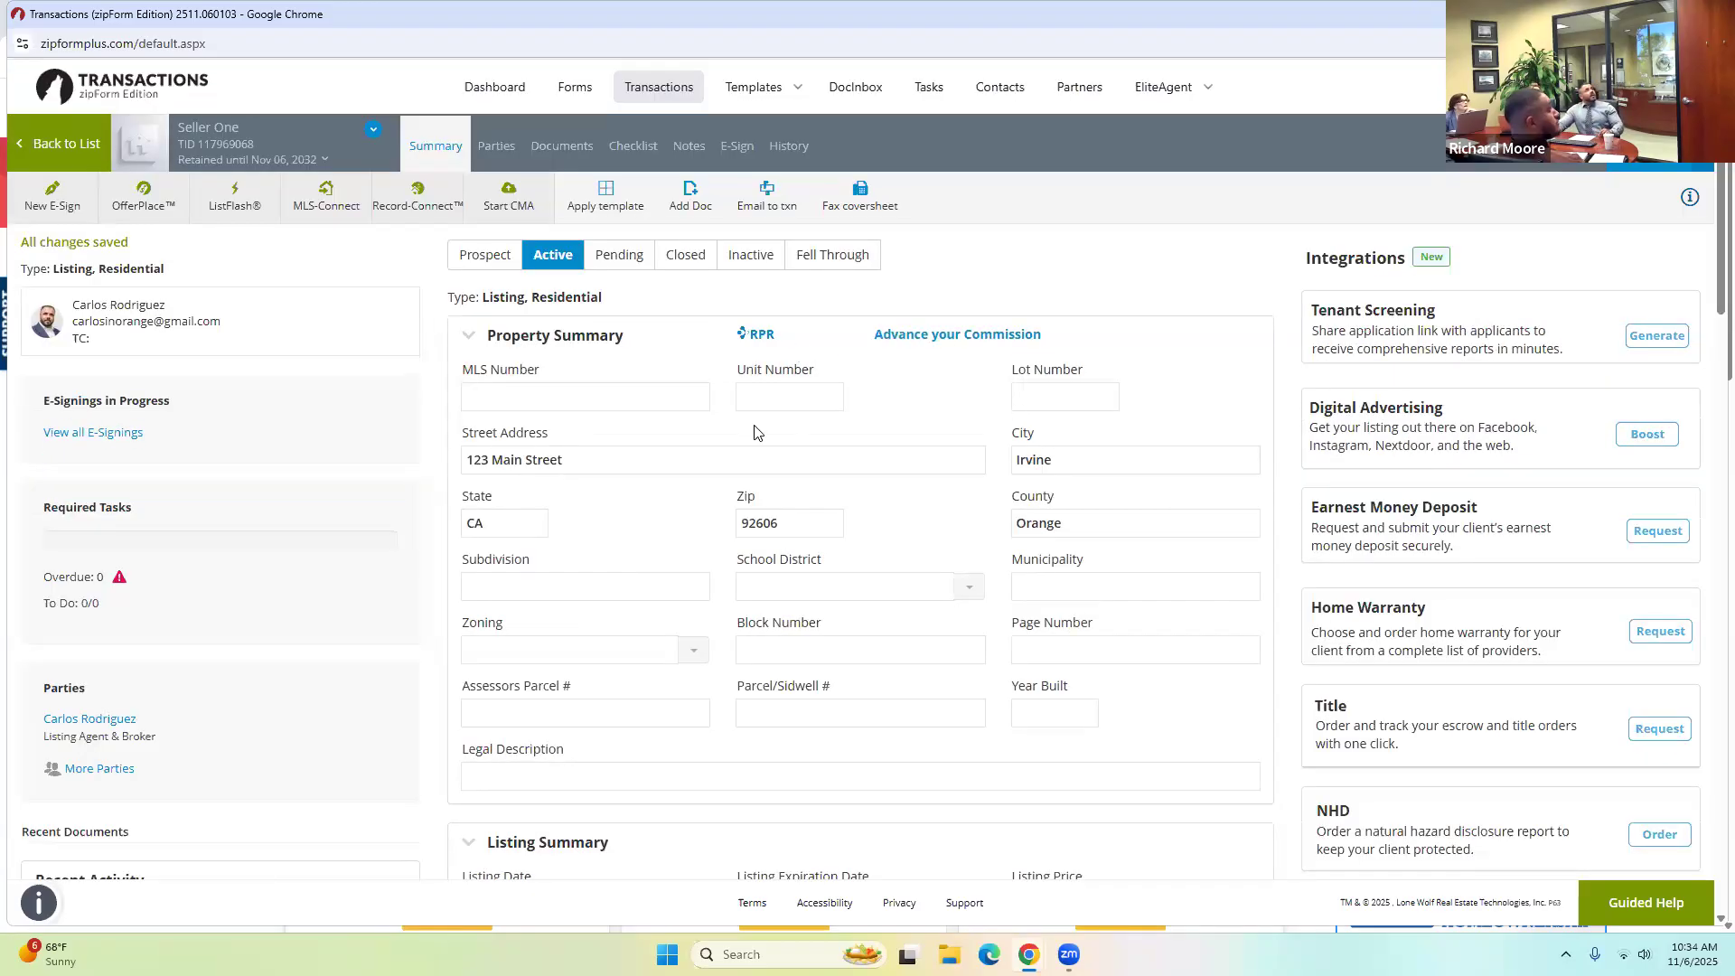
# Enter the seller's first name, last name and e-mail for the Seller One party and save.
pyautogui.click(500, 146)
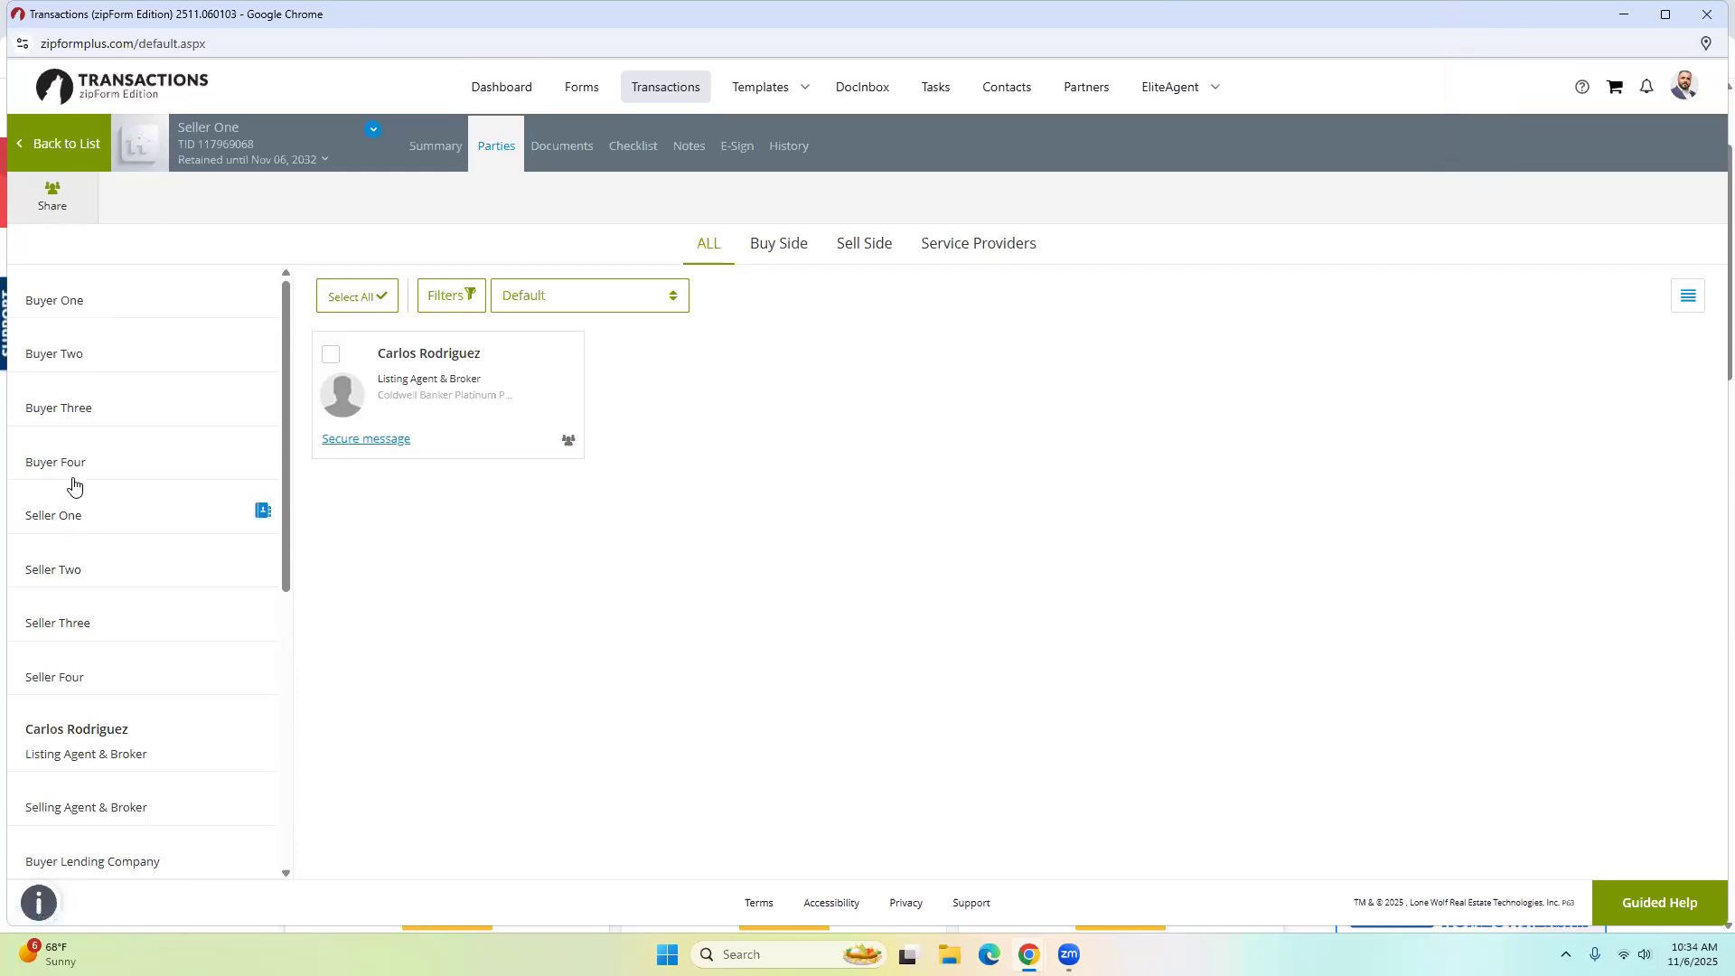
pyautogui.click(79, 518)
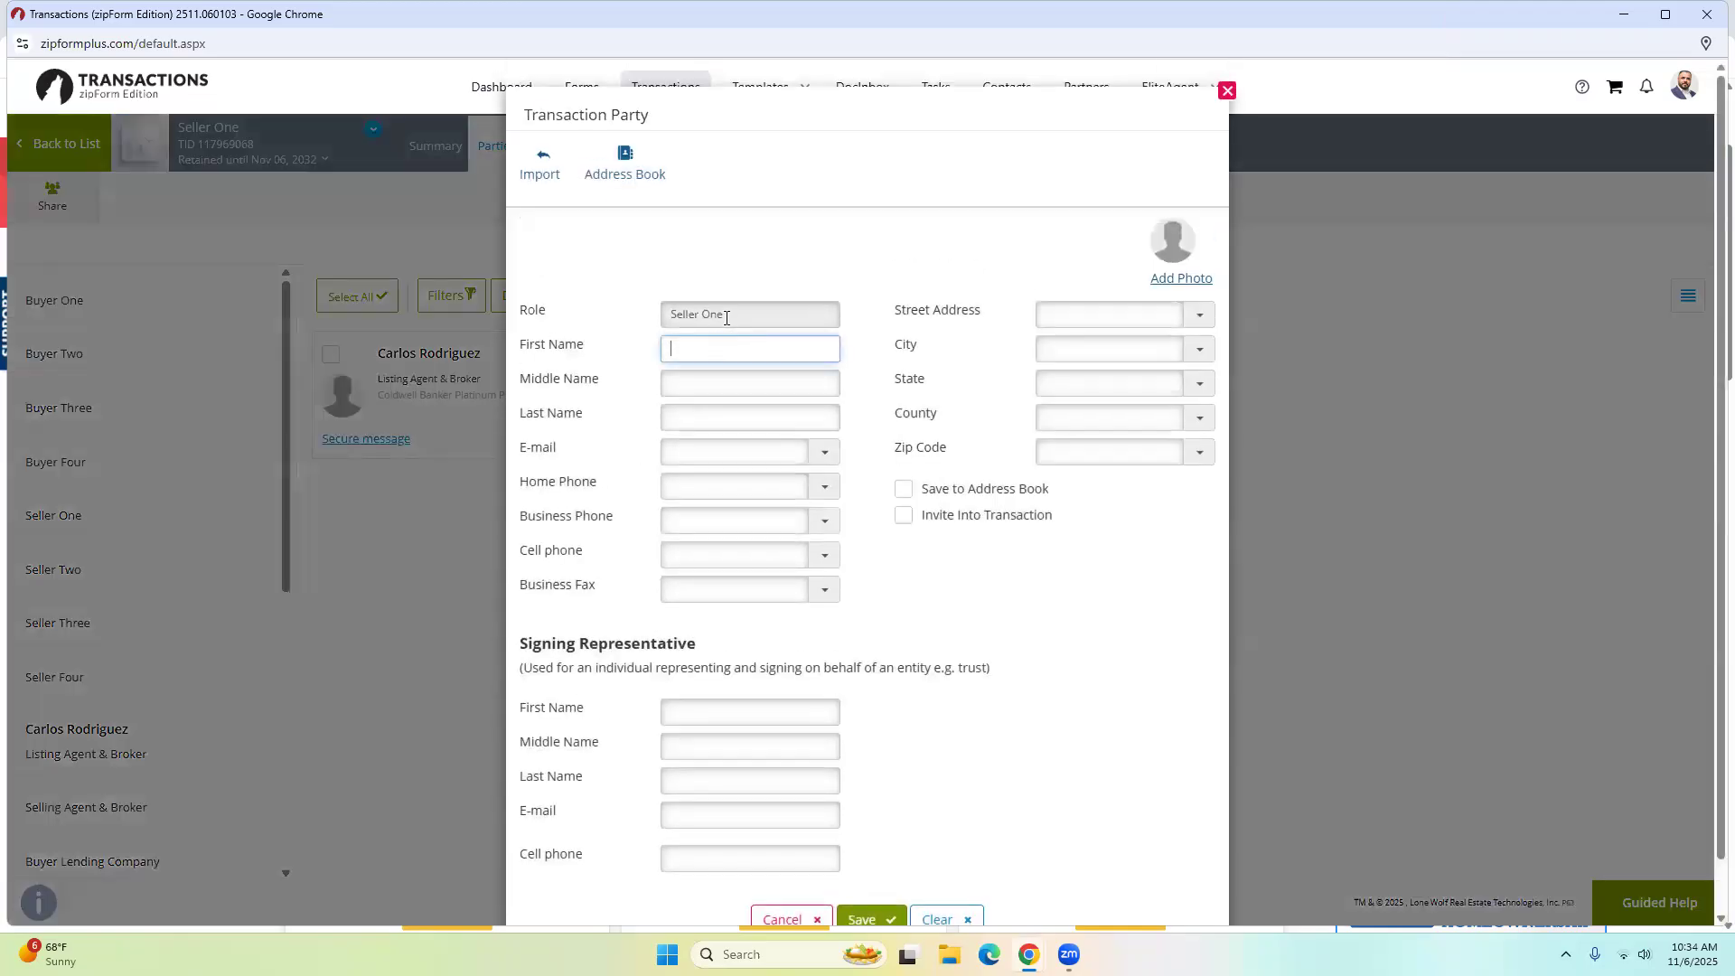
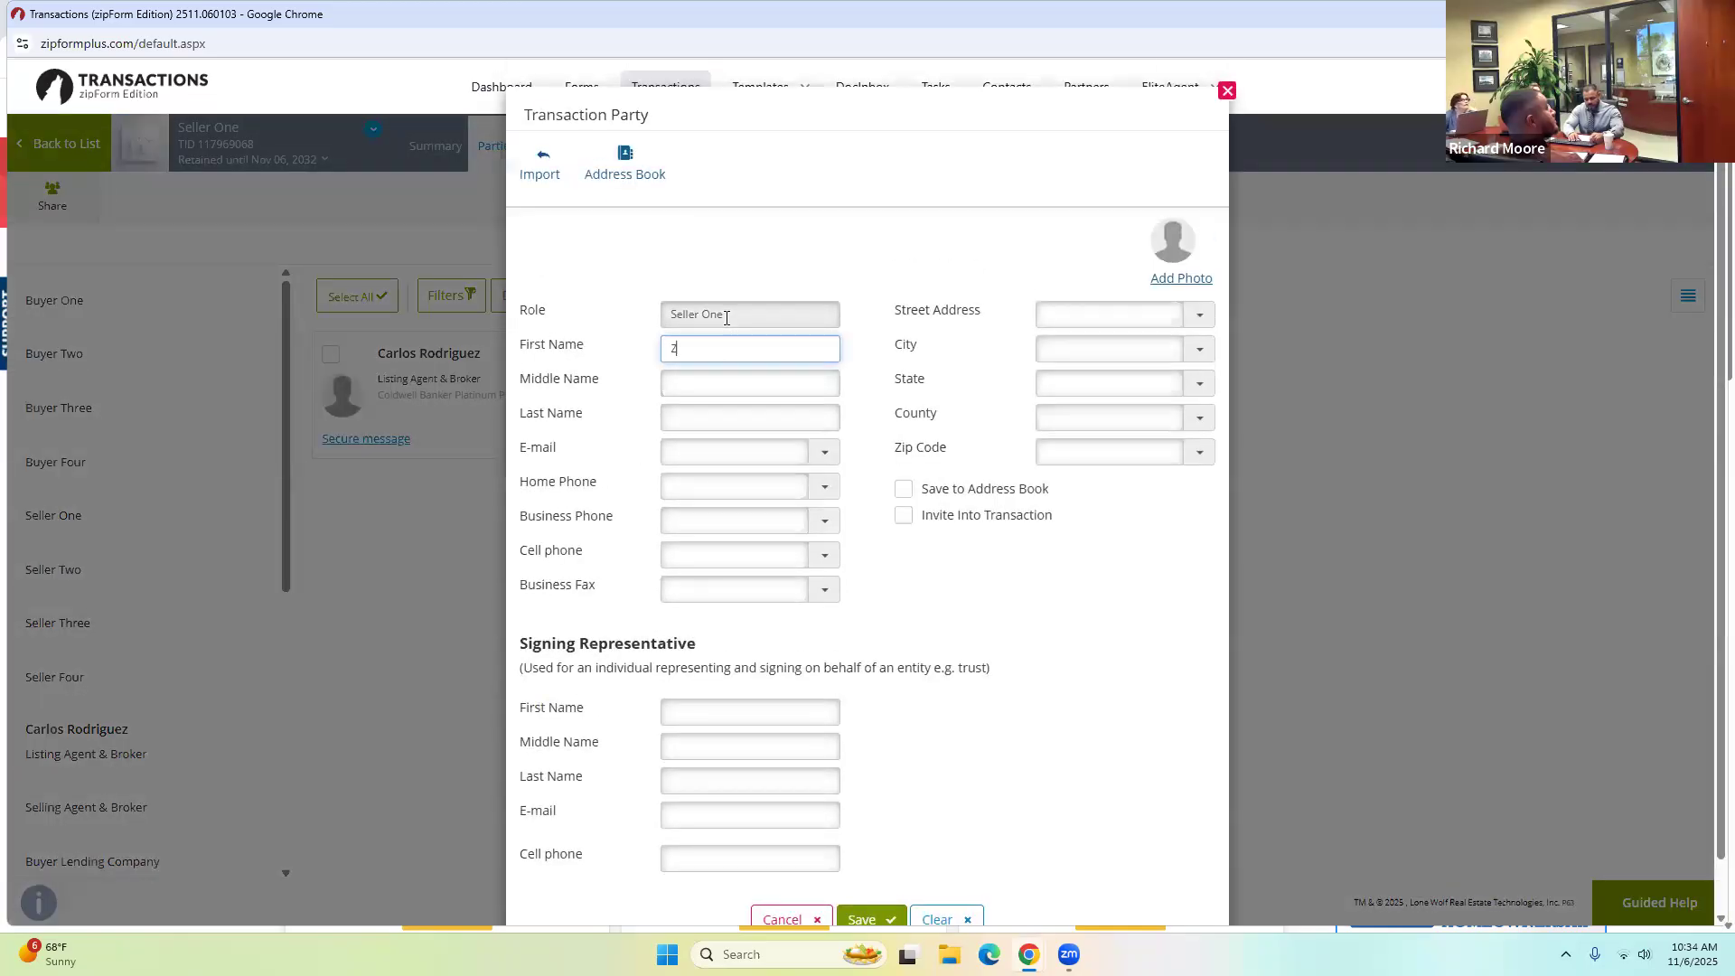
pyautogui.press('Tab')
pyautogui.press('Tab')
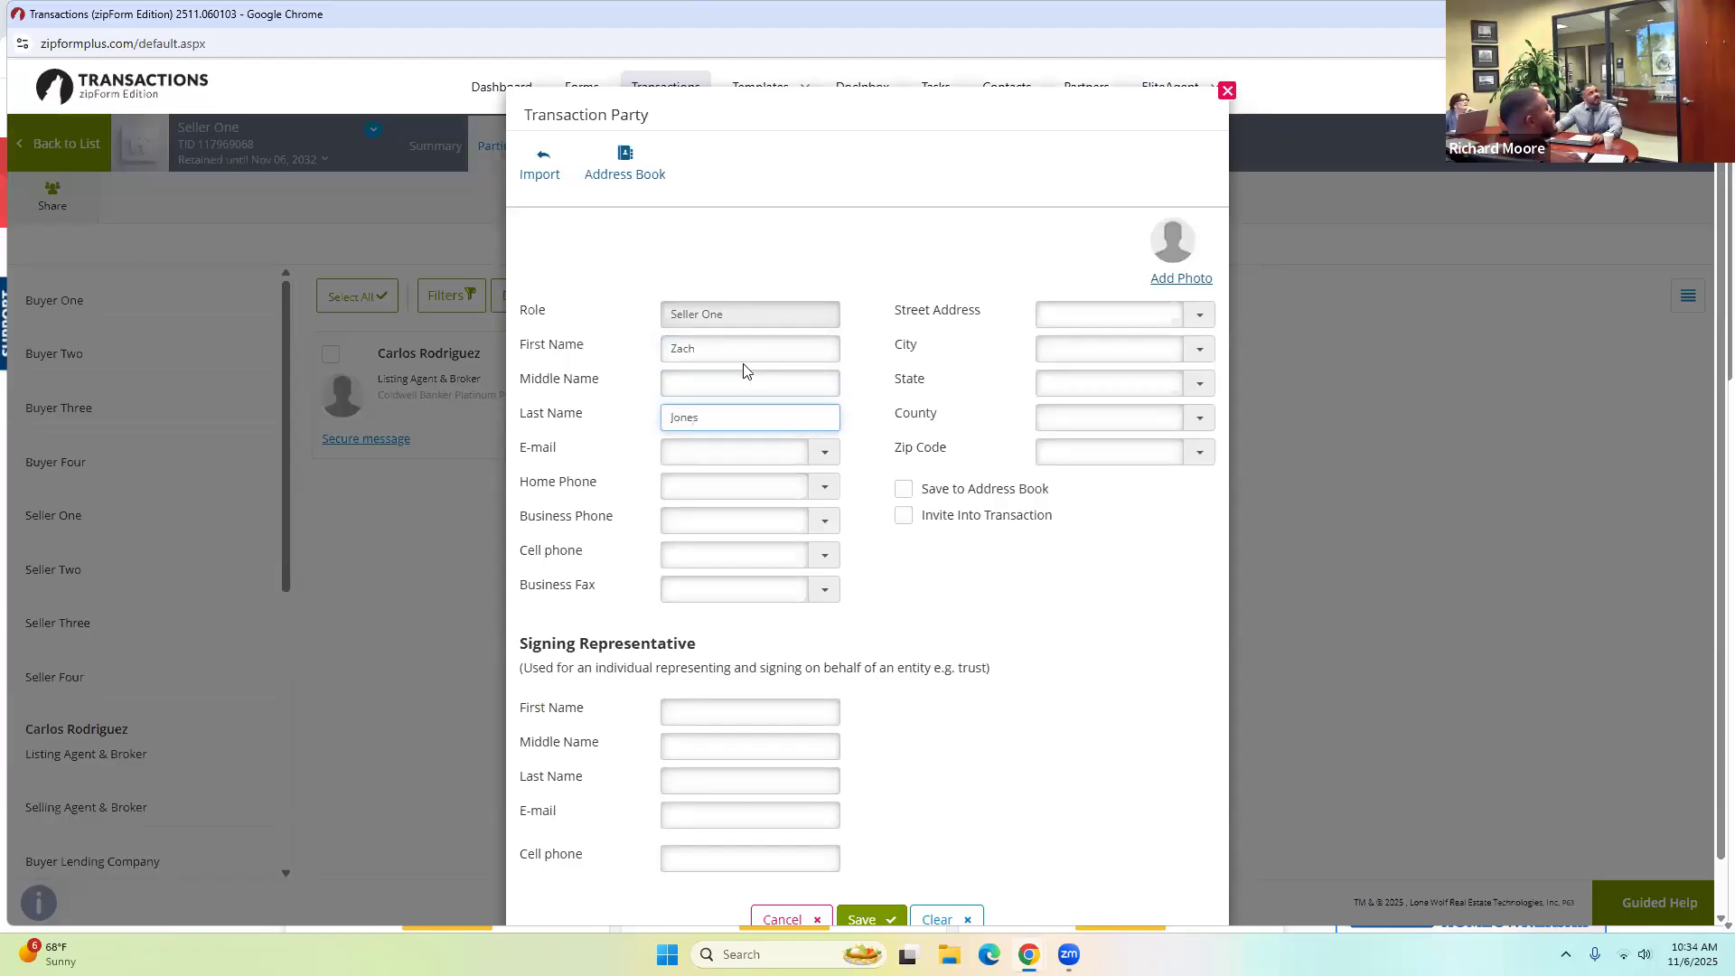
pyautogui.click(717, 460)
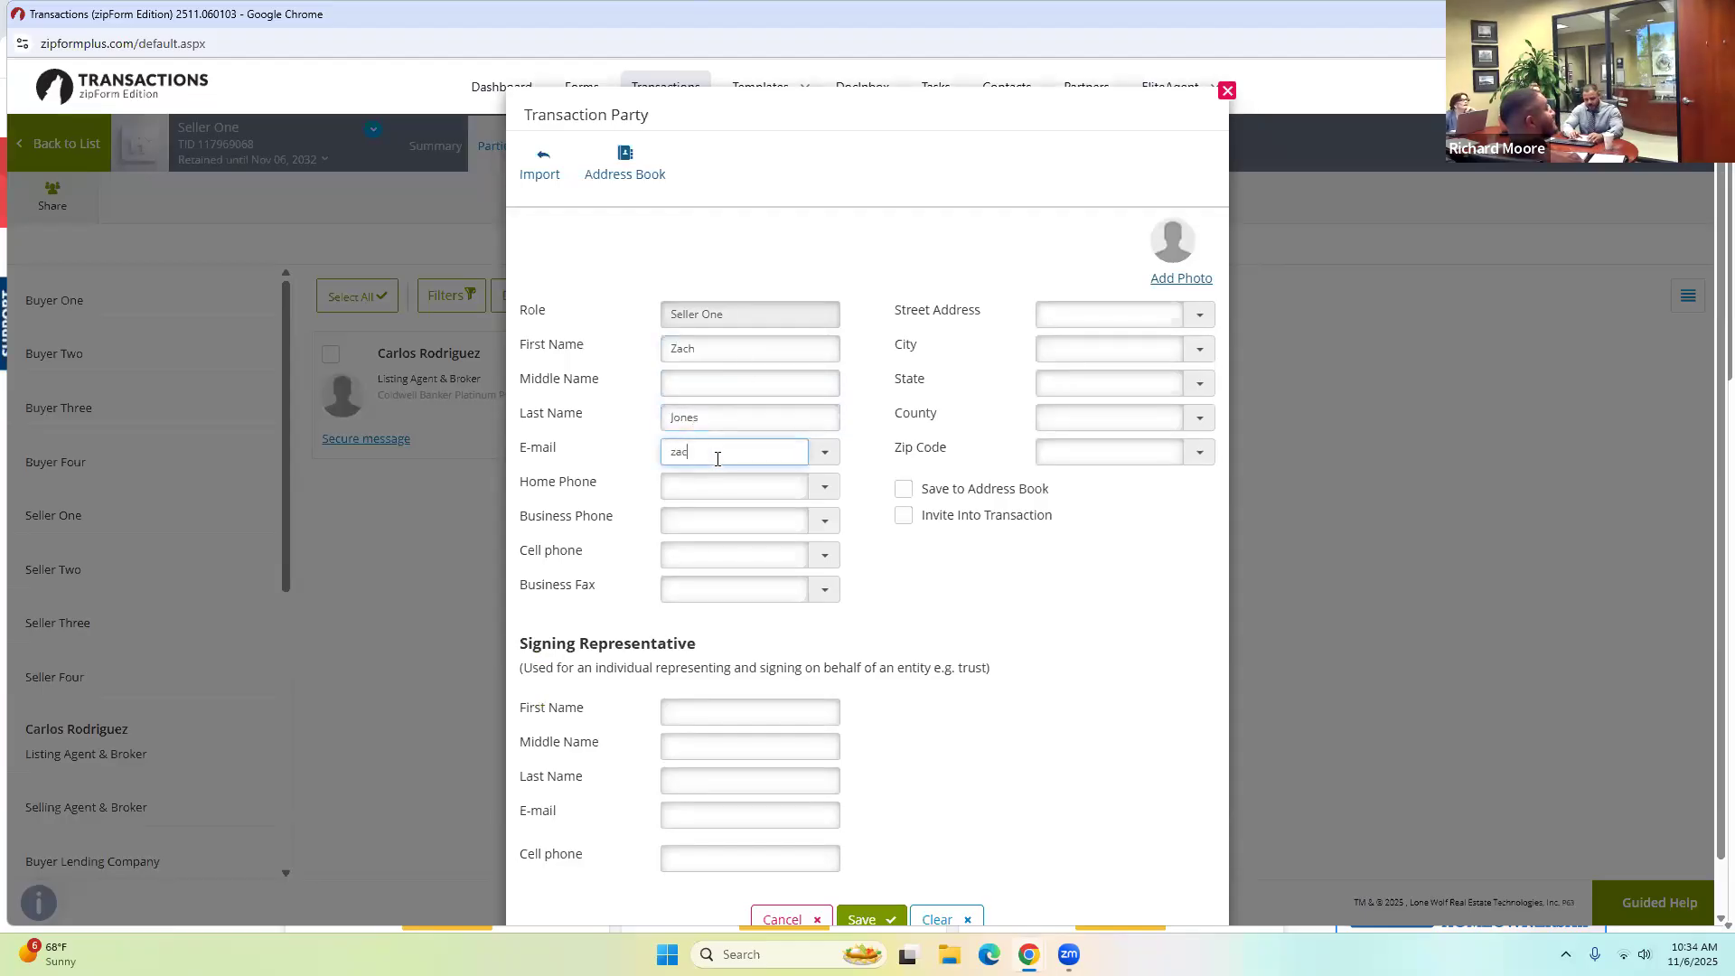
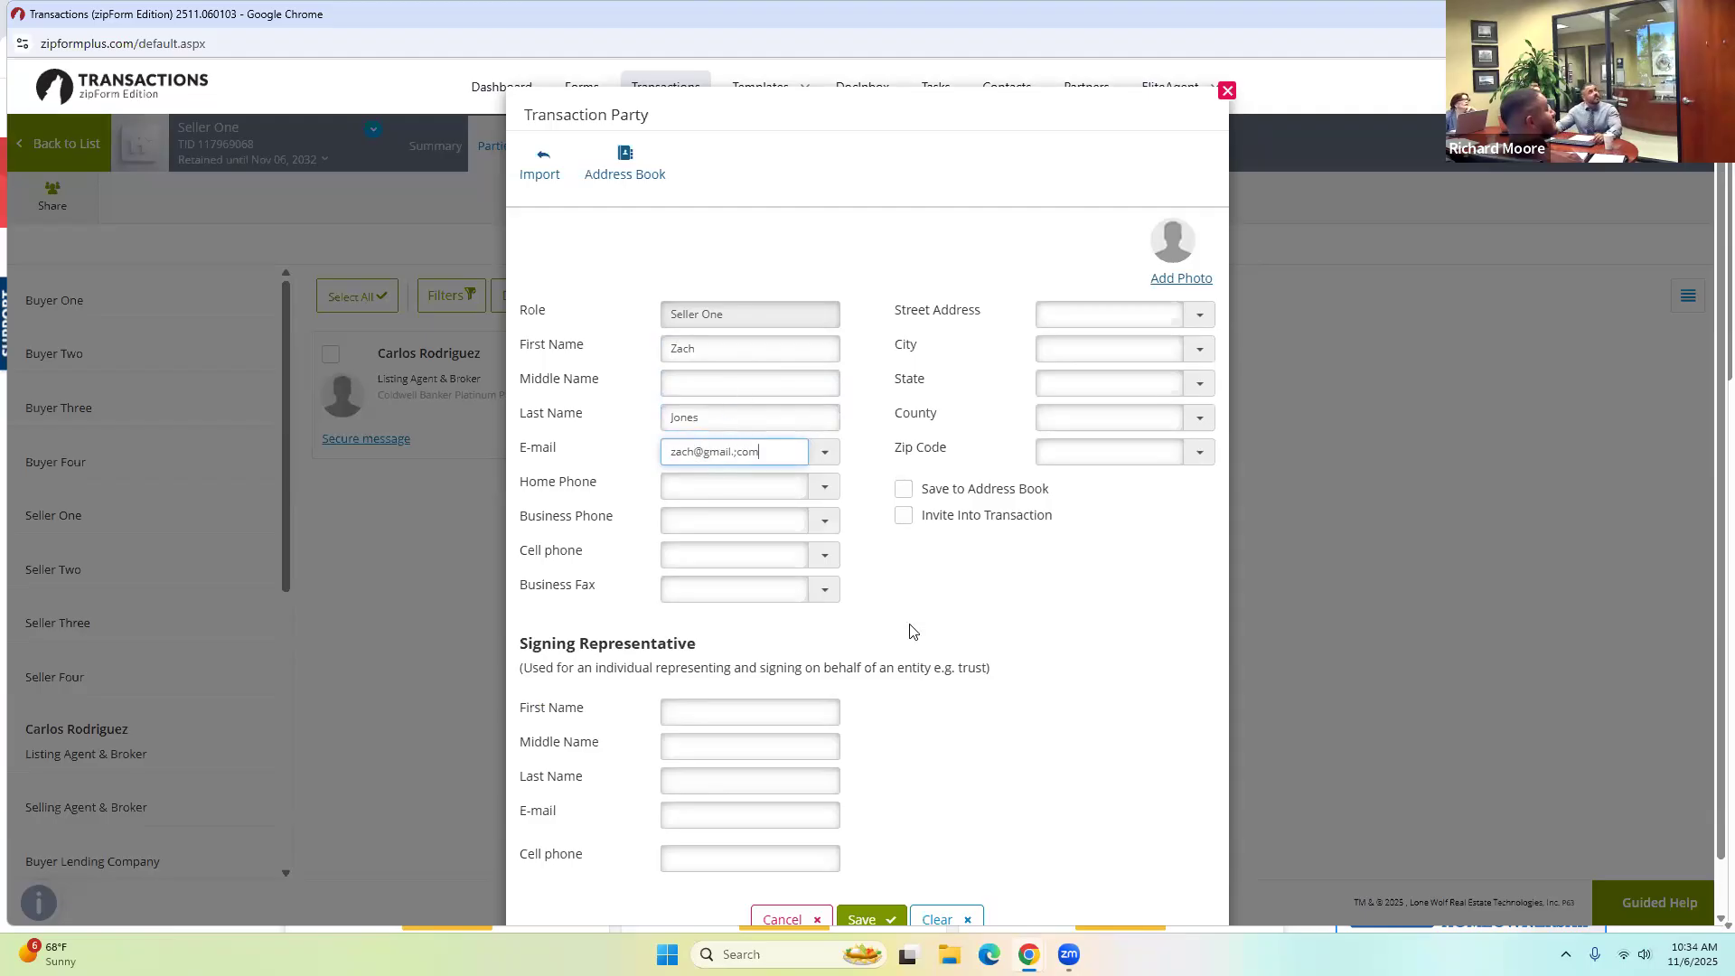
pyautogui.scroll(-1, 917, 705)
pyautogui.click(874, 869)
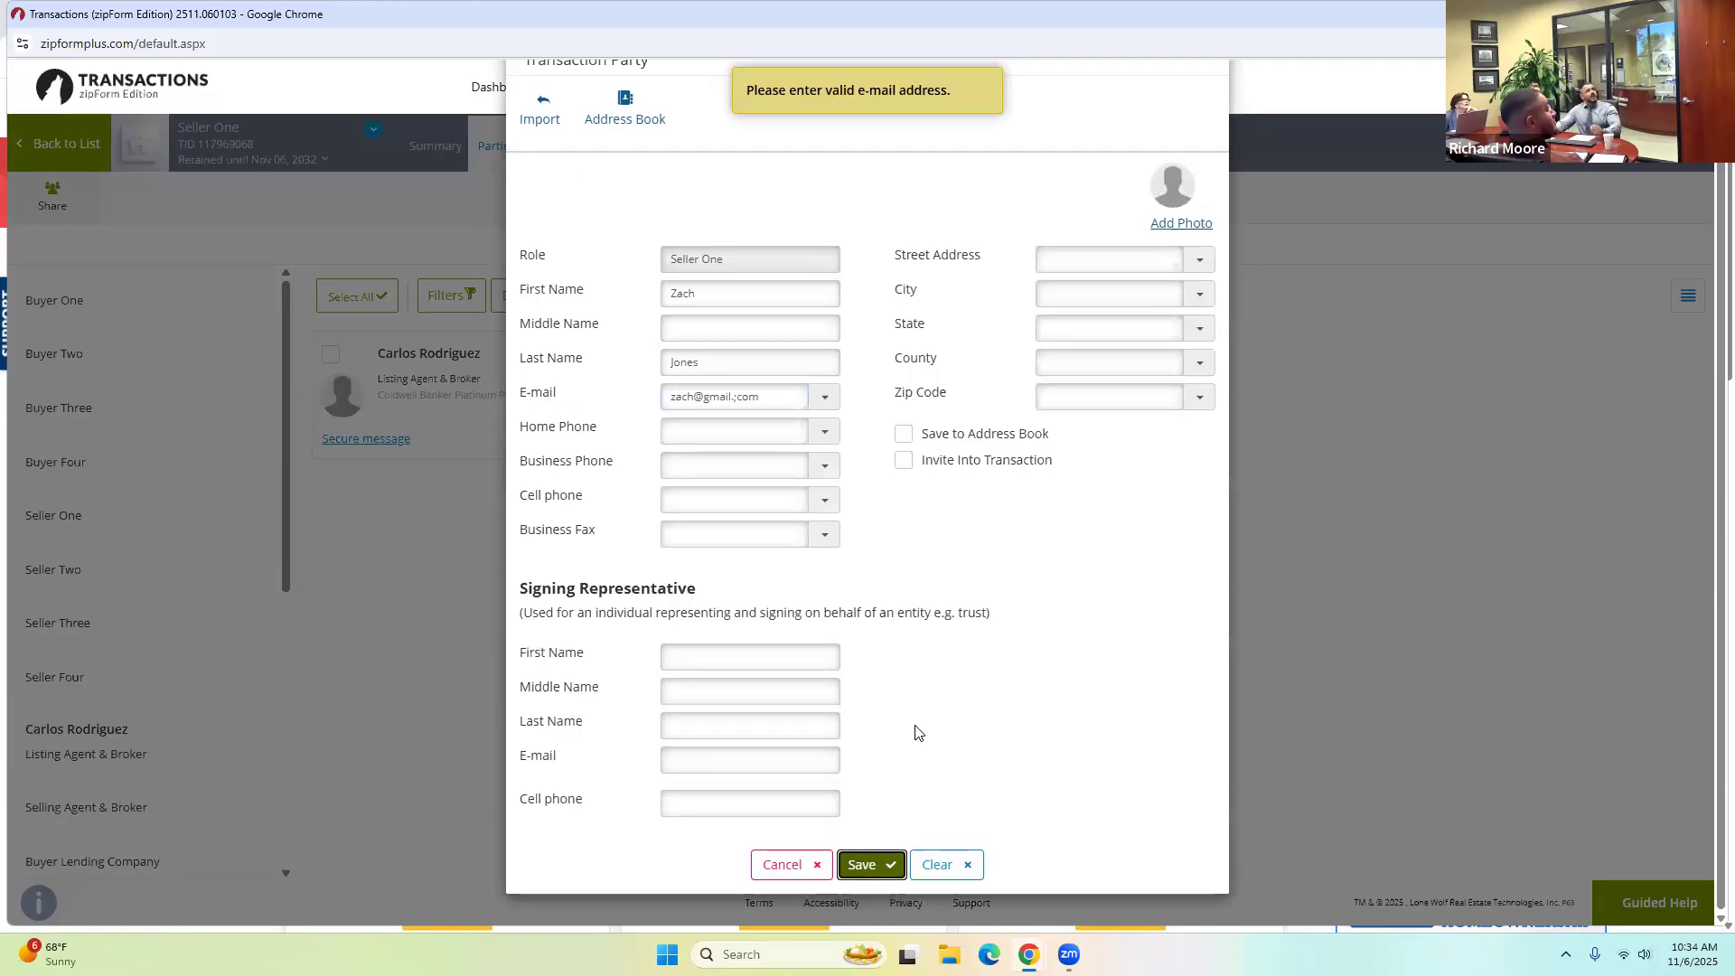
# Fix the invalid e-mail address and save the Seller One party.
pyautogui.click(770, 398)
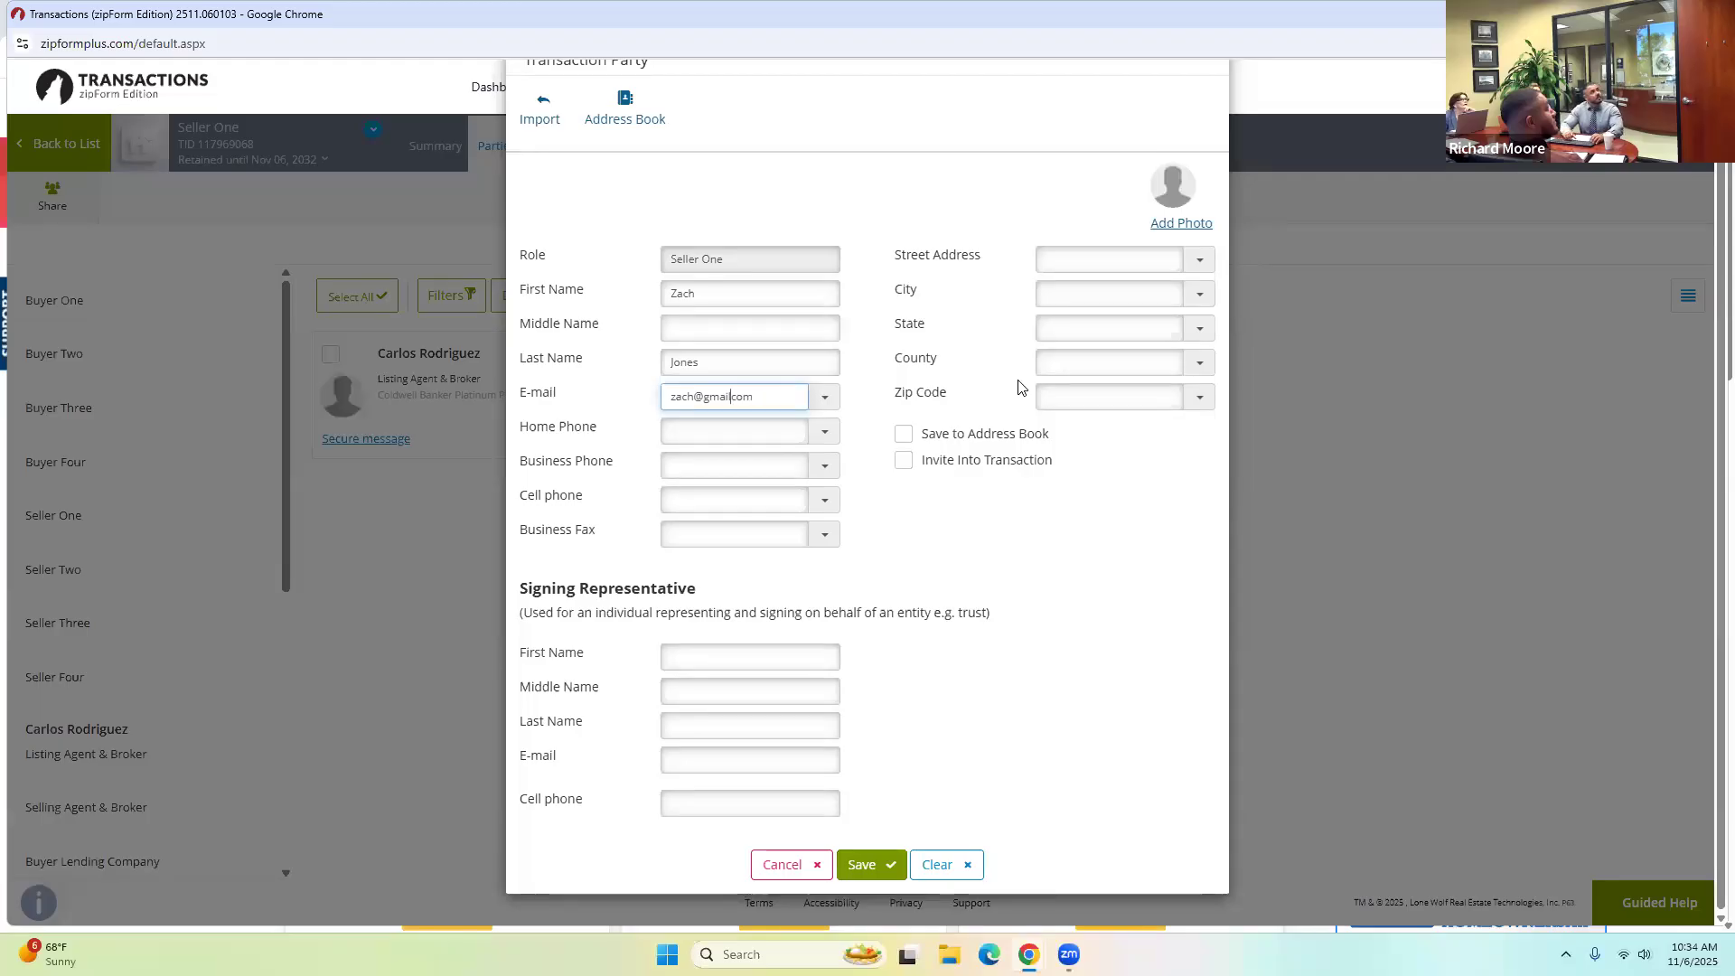
pyautogui.write('.')
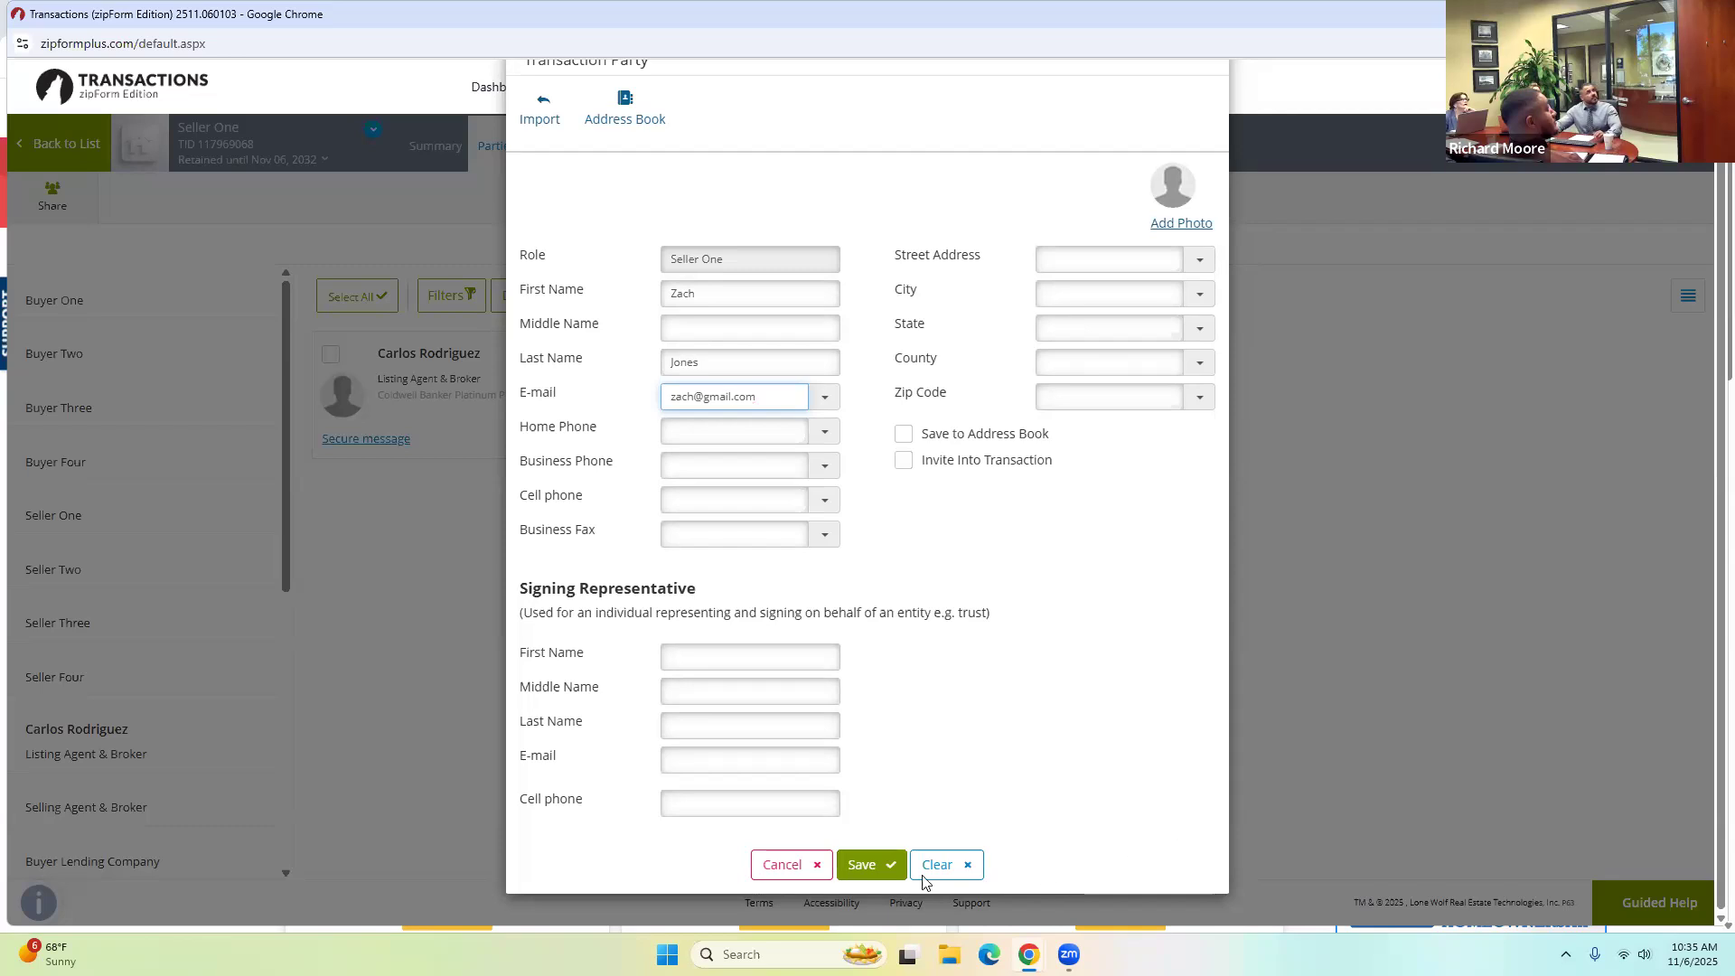
pyautogui.click(900, 860)
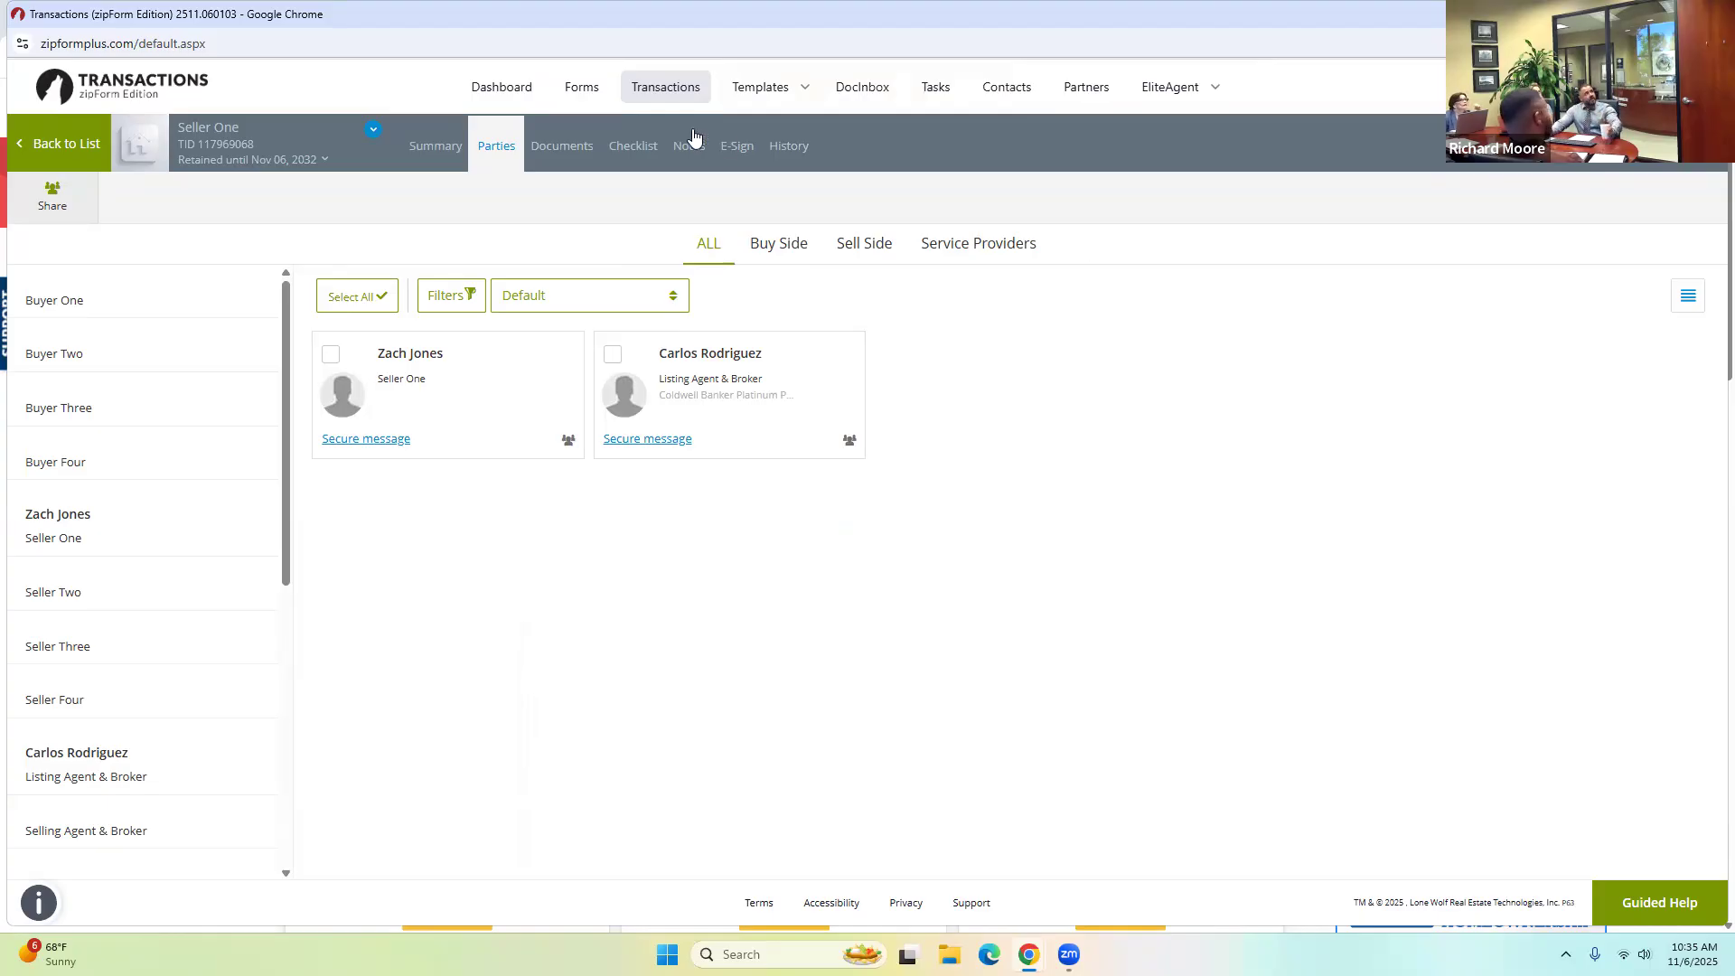
# Add the Residential Listing Agreement - Exclusive - 6/25 form to the documents and open it.
pyautogui.click(570, 145)
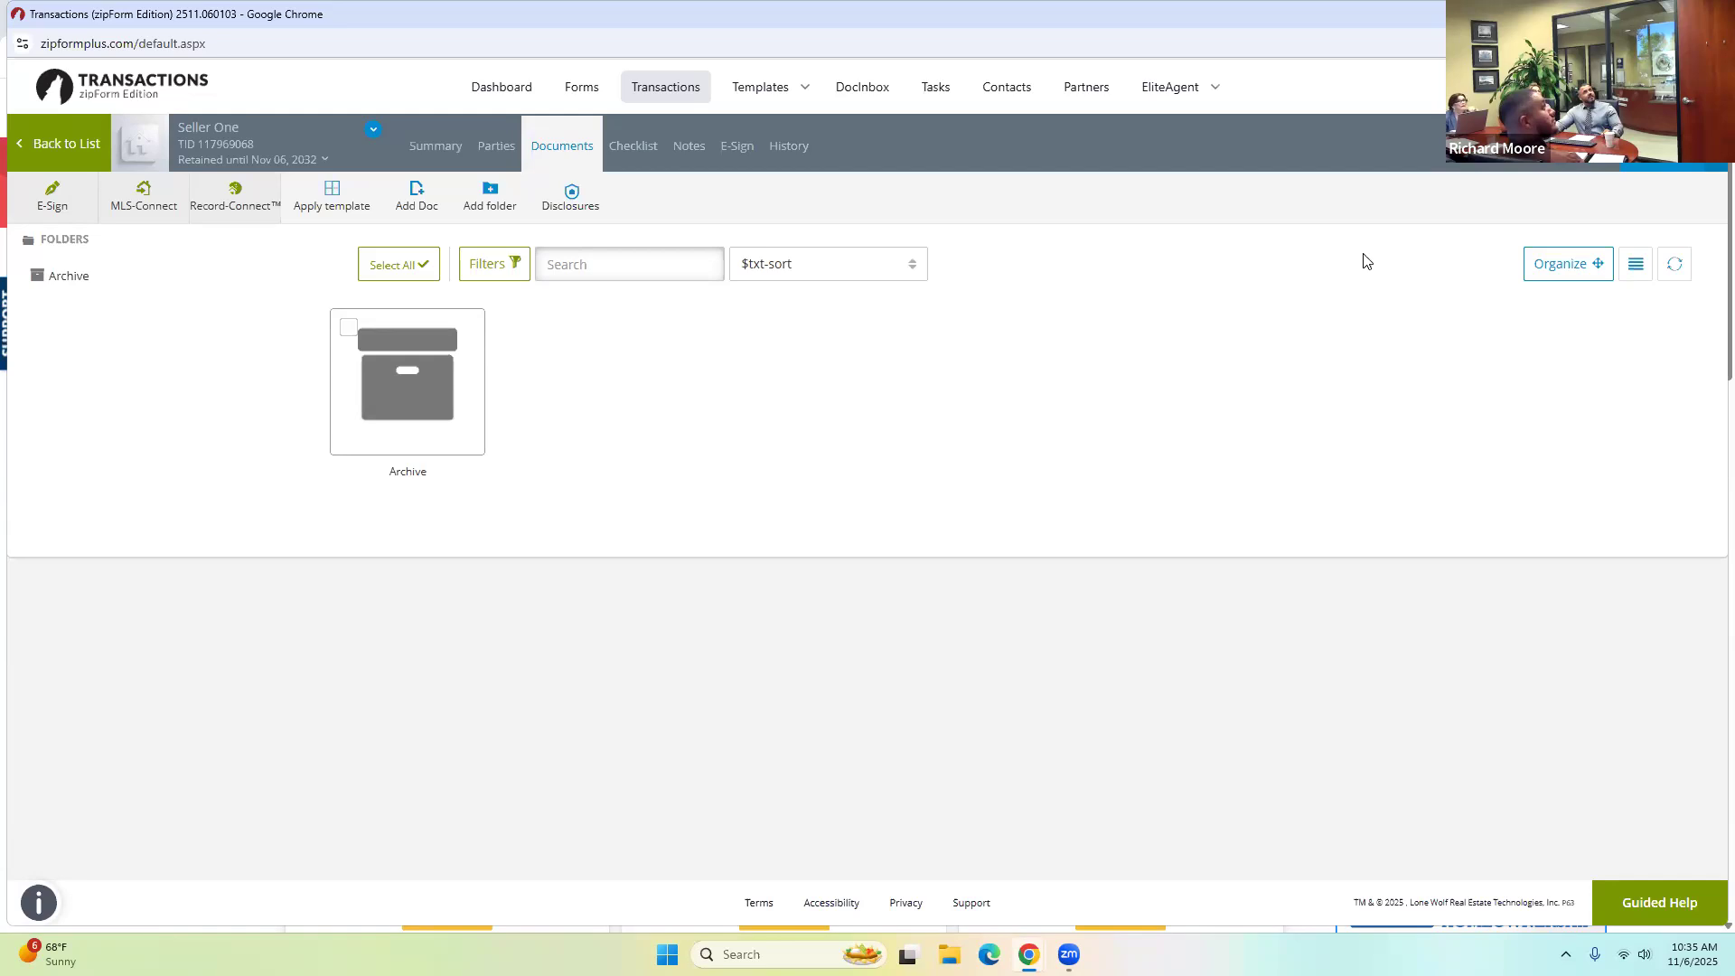
pyautogui.click(1673, 146)
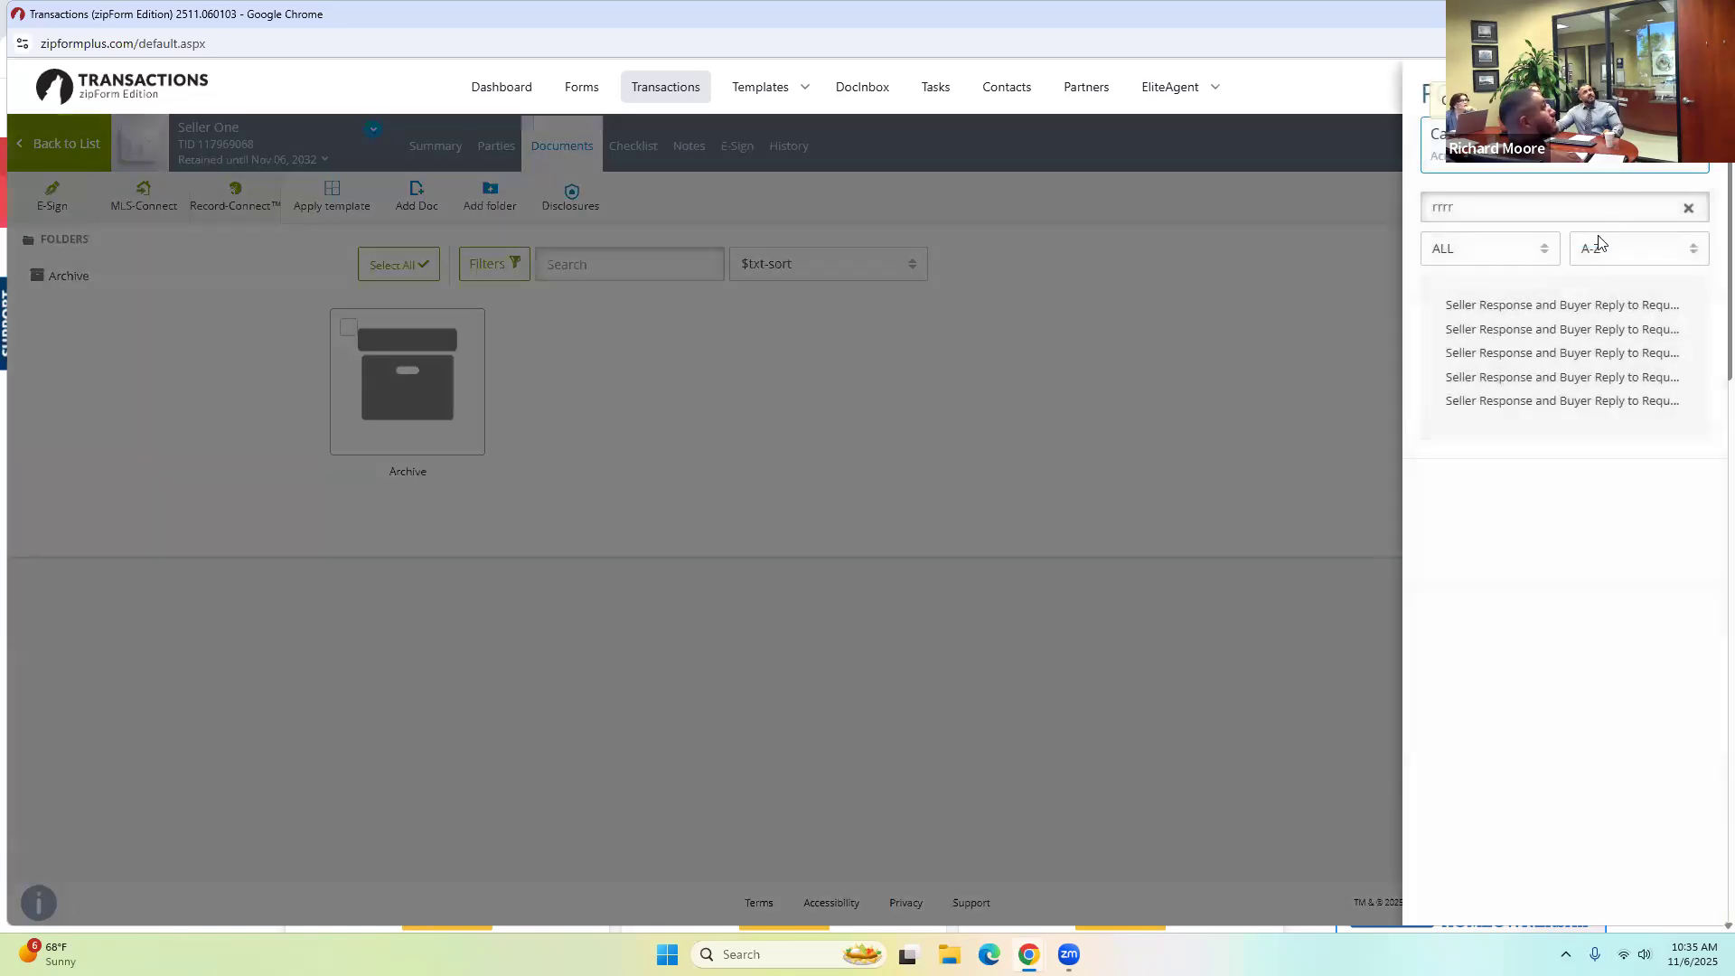
pyautogui.click(1688, 210)
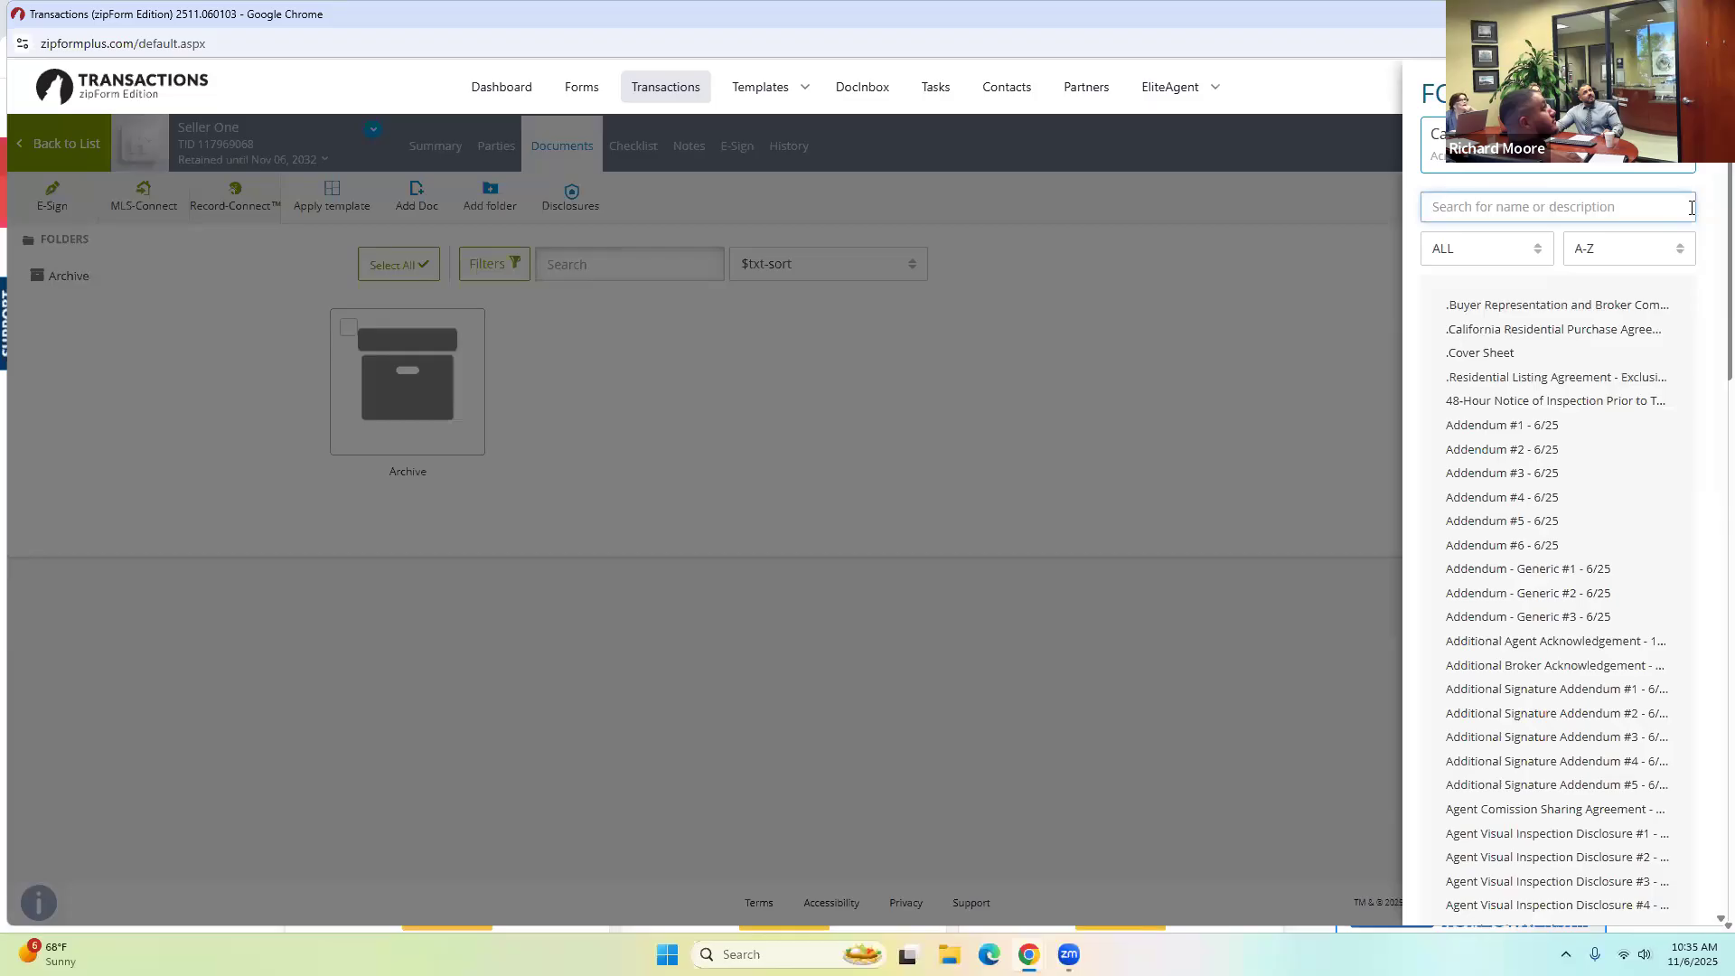
pyautogui.click(1557, 379)
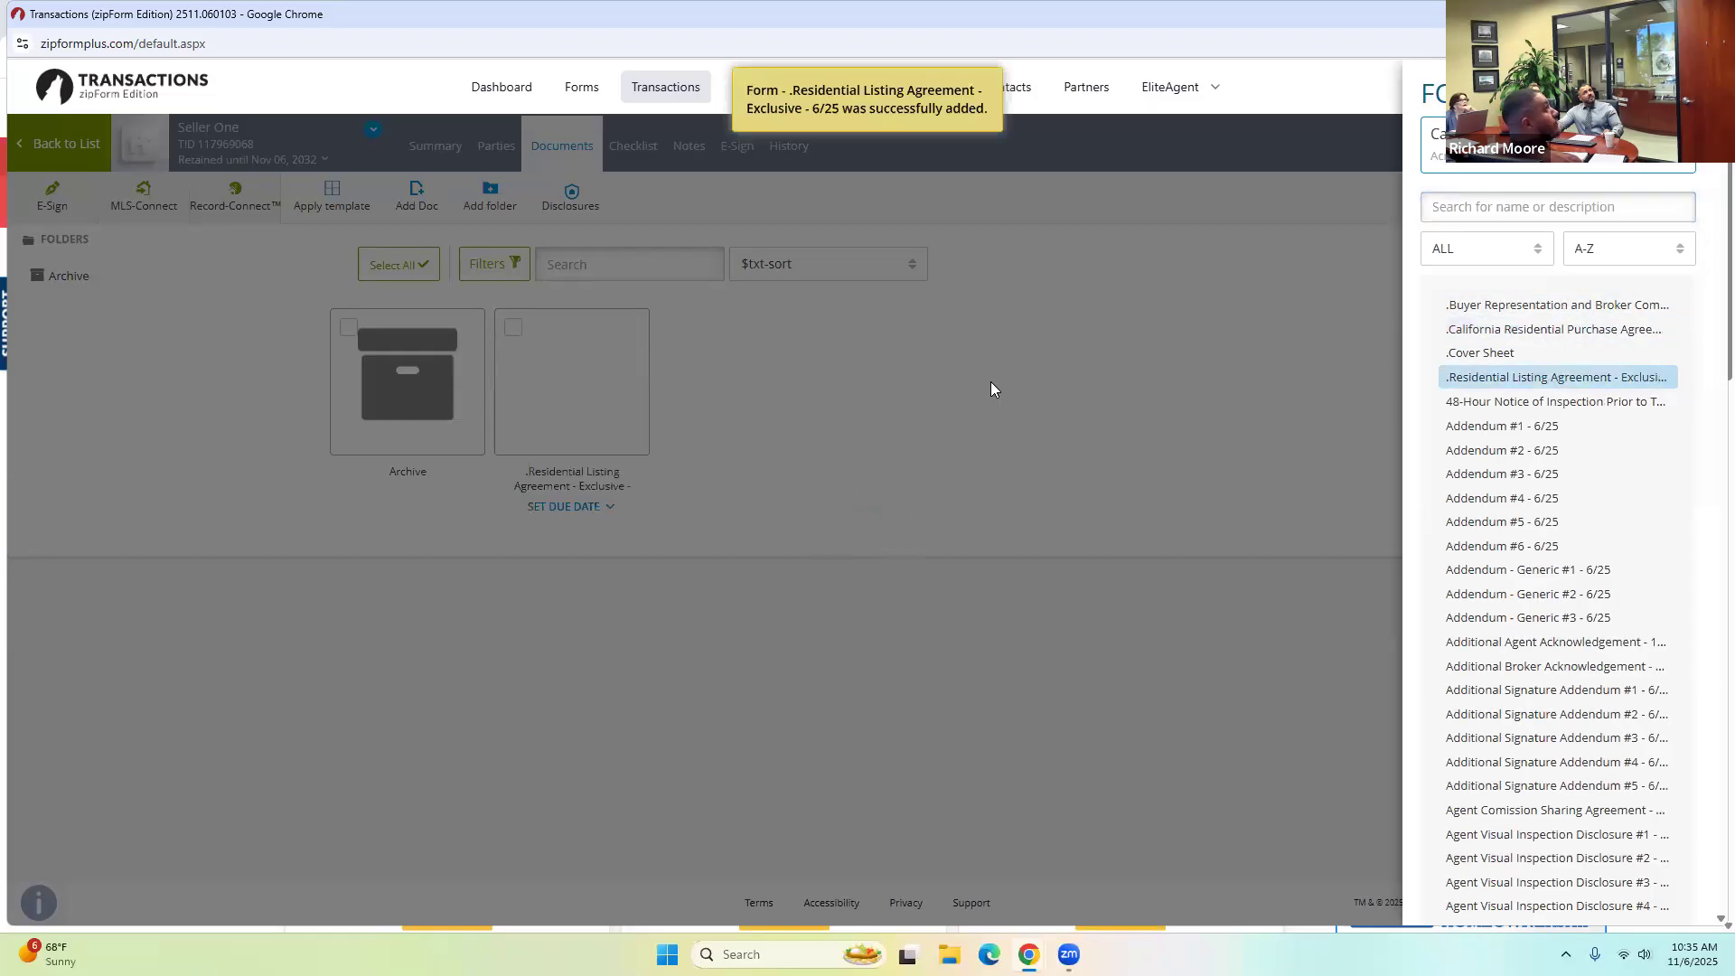
pyautogui.click(921, 393)
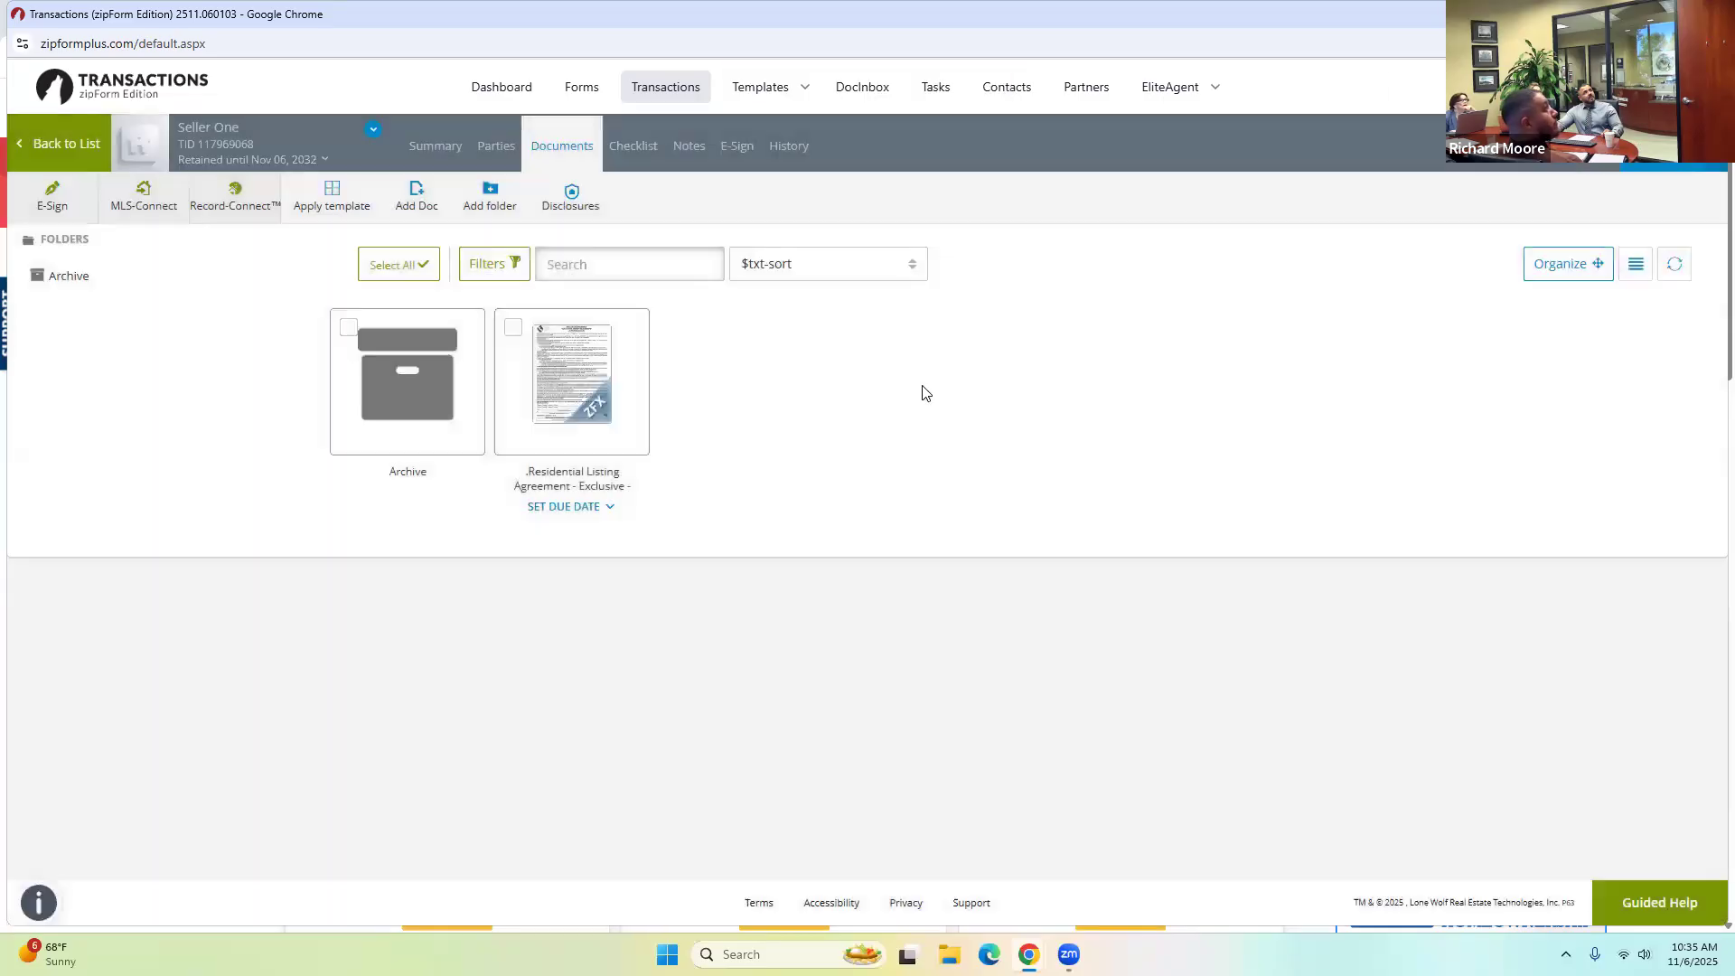
pyautogui.click(605, 377)
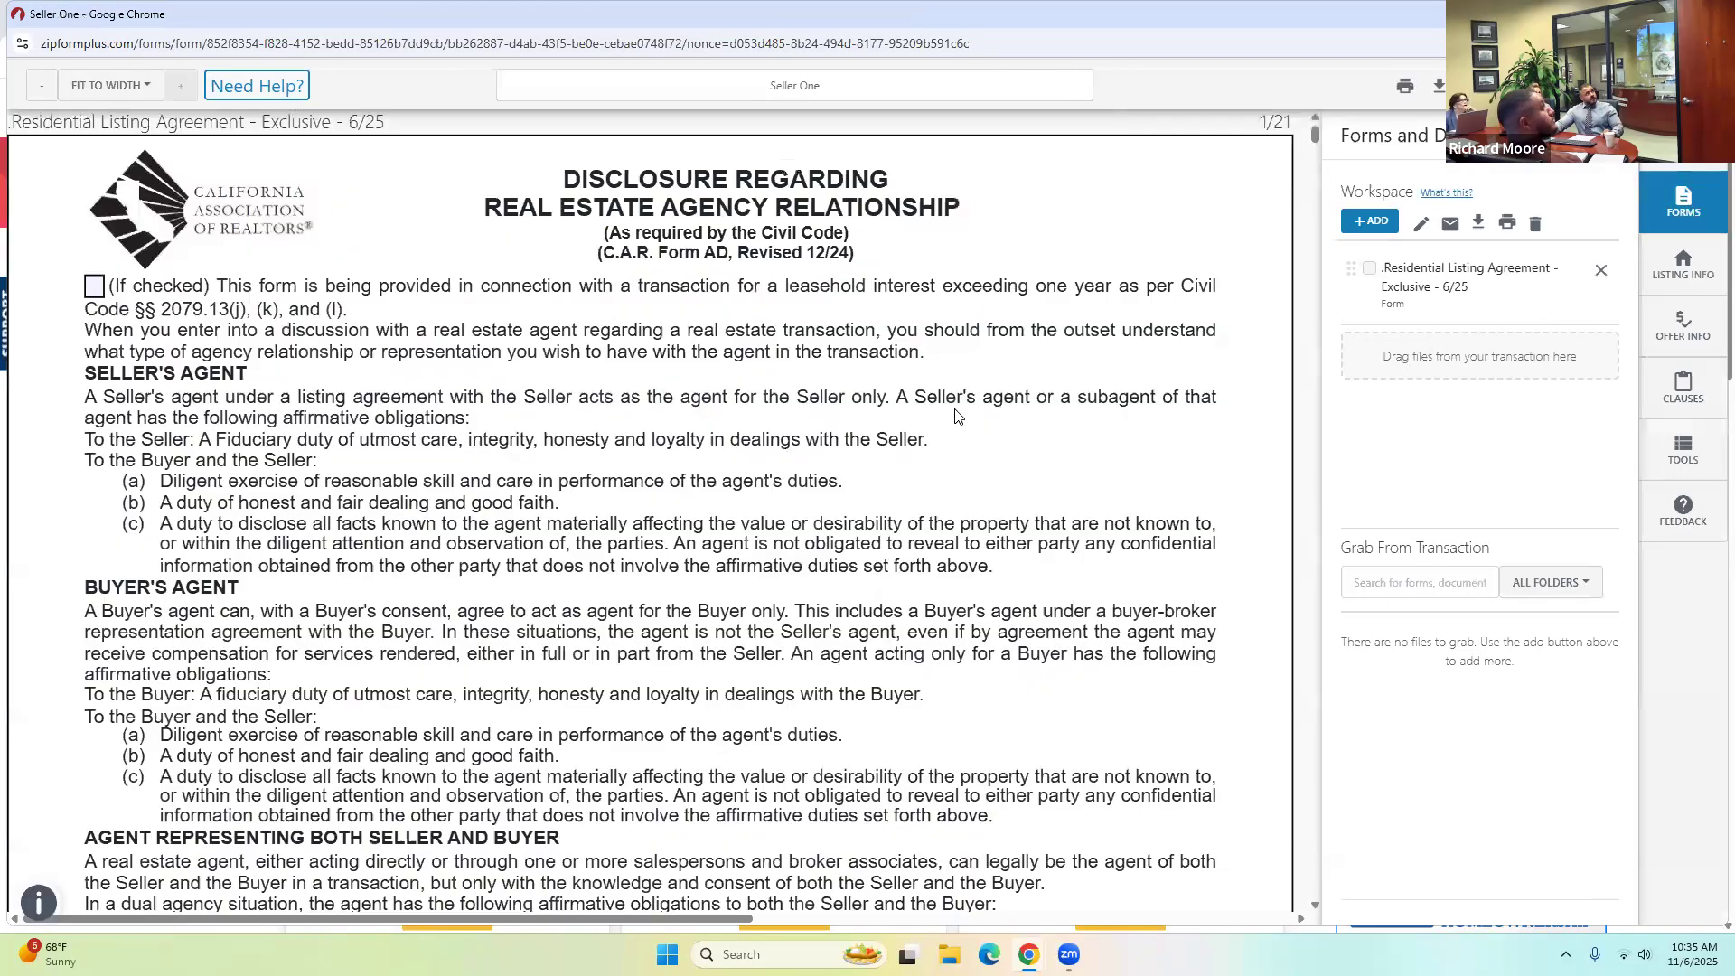
# Review the listing agreement and create an e-signing for it.
pyautogui.scroll(-20, 955, 420)
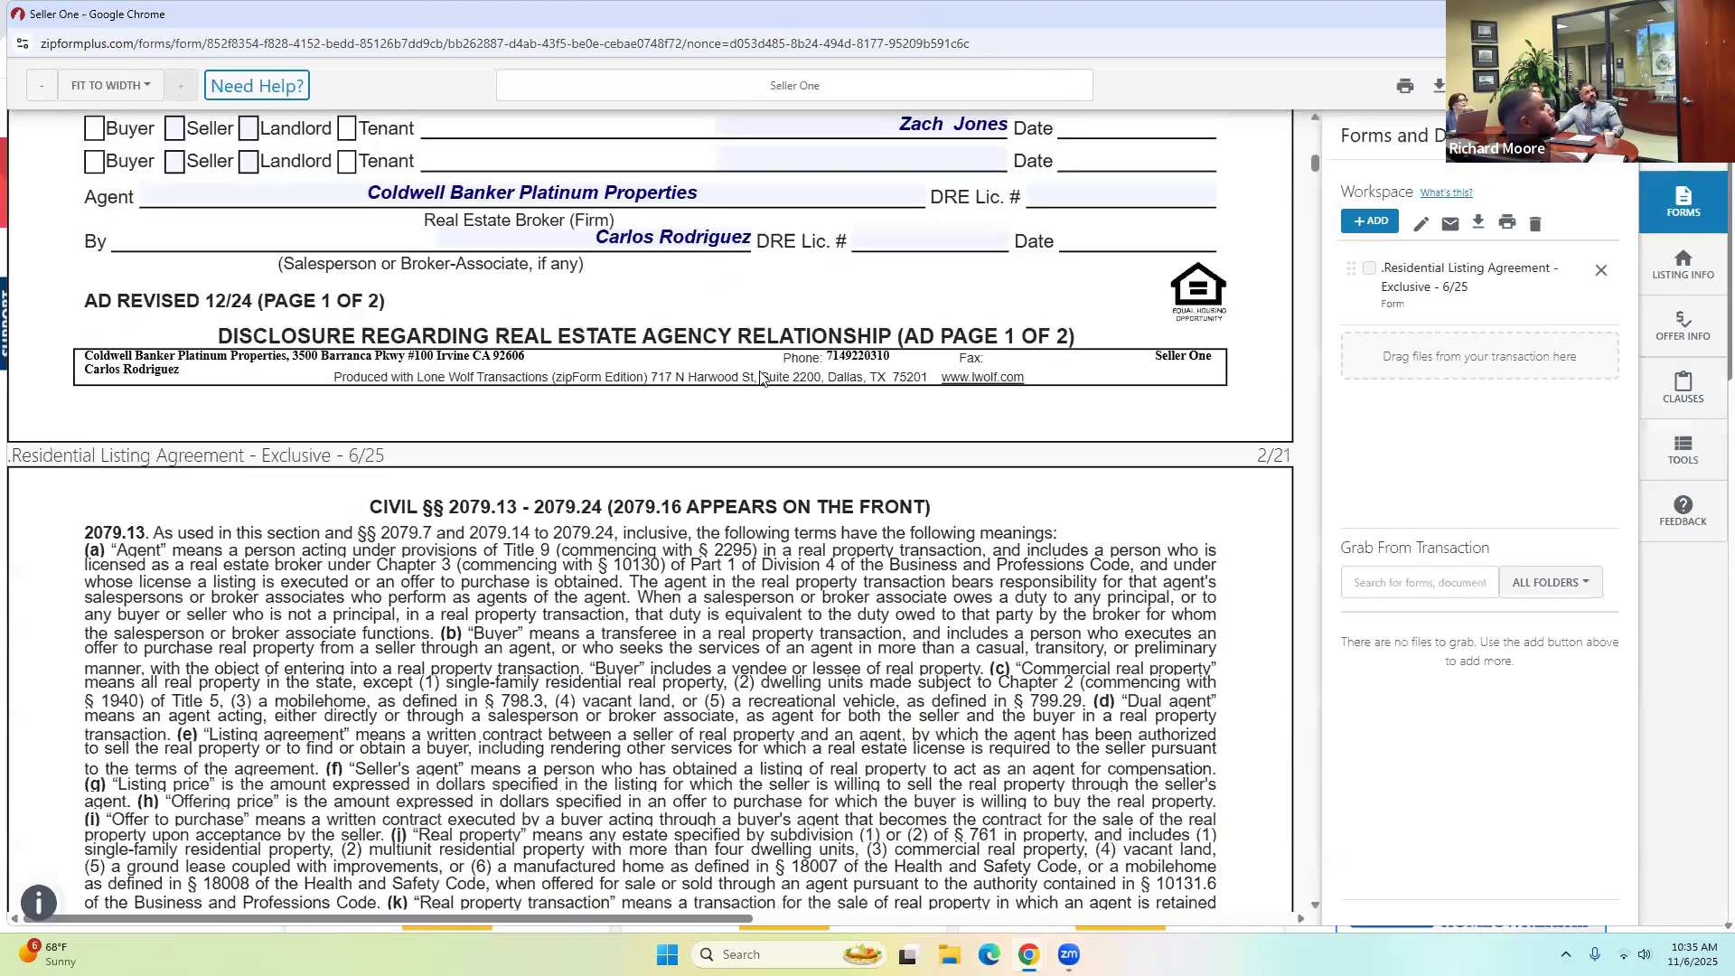
pyautogui.scroll(-15, 804, 379)
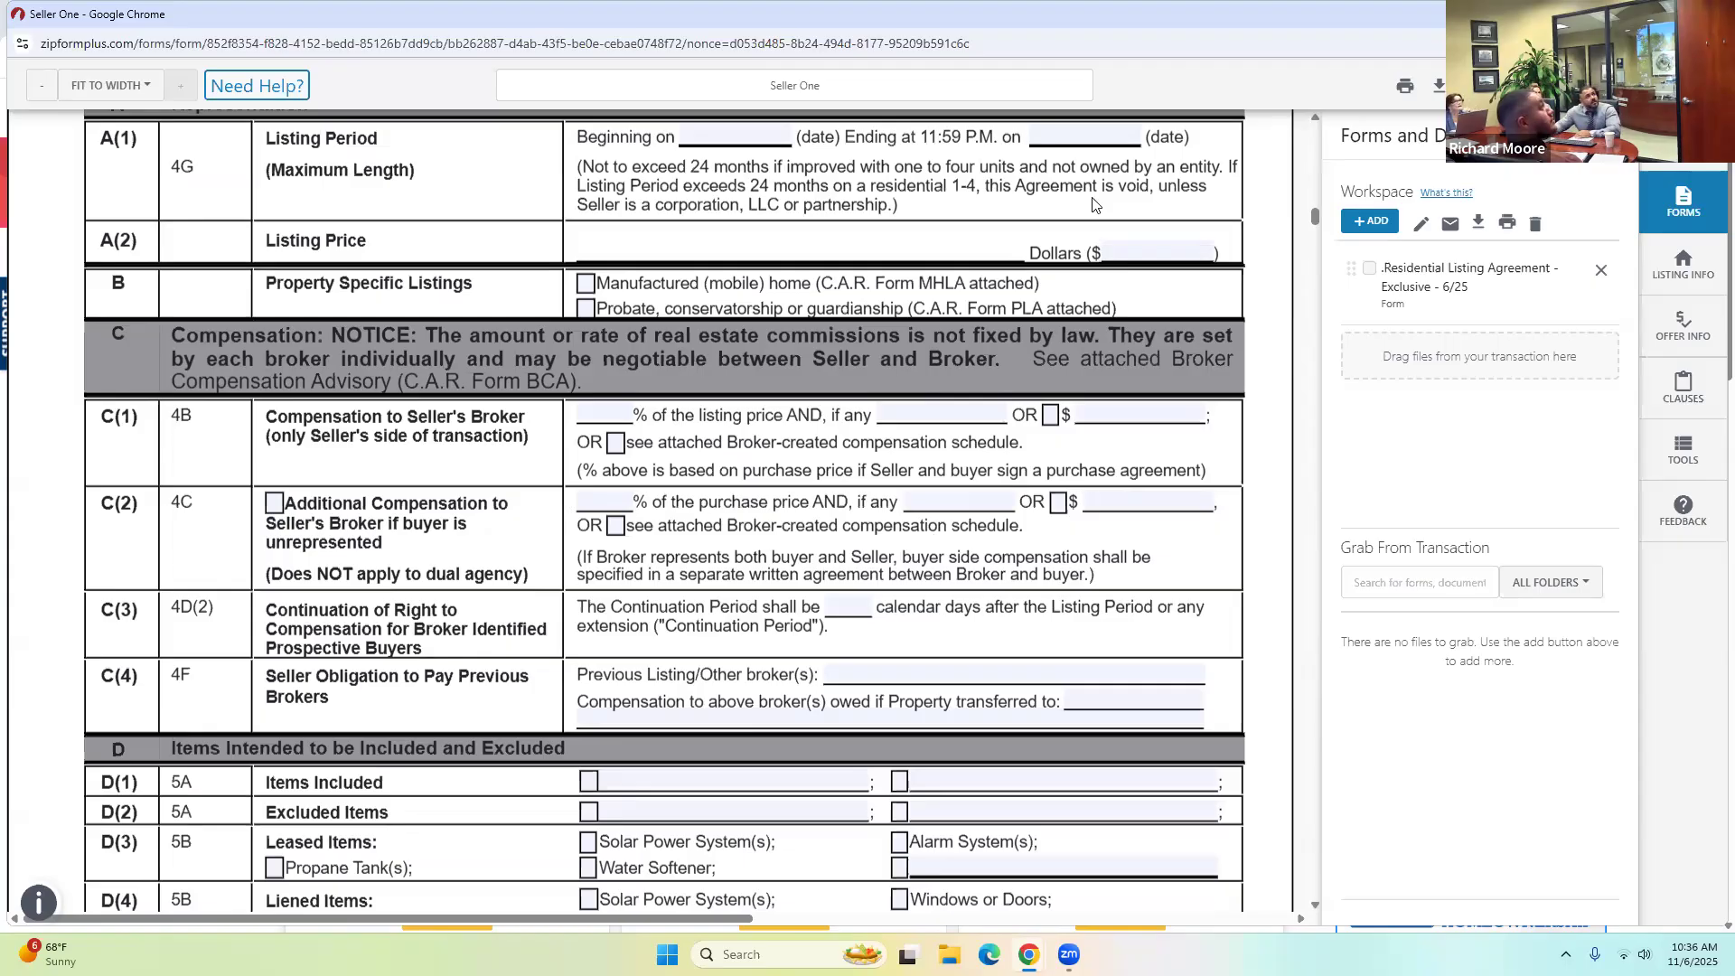
pyautogui.click(1508, 86)
pyautogui.click(1041, 453)
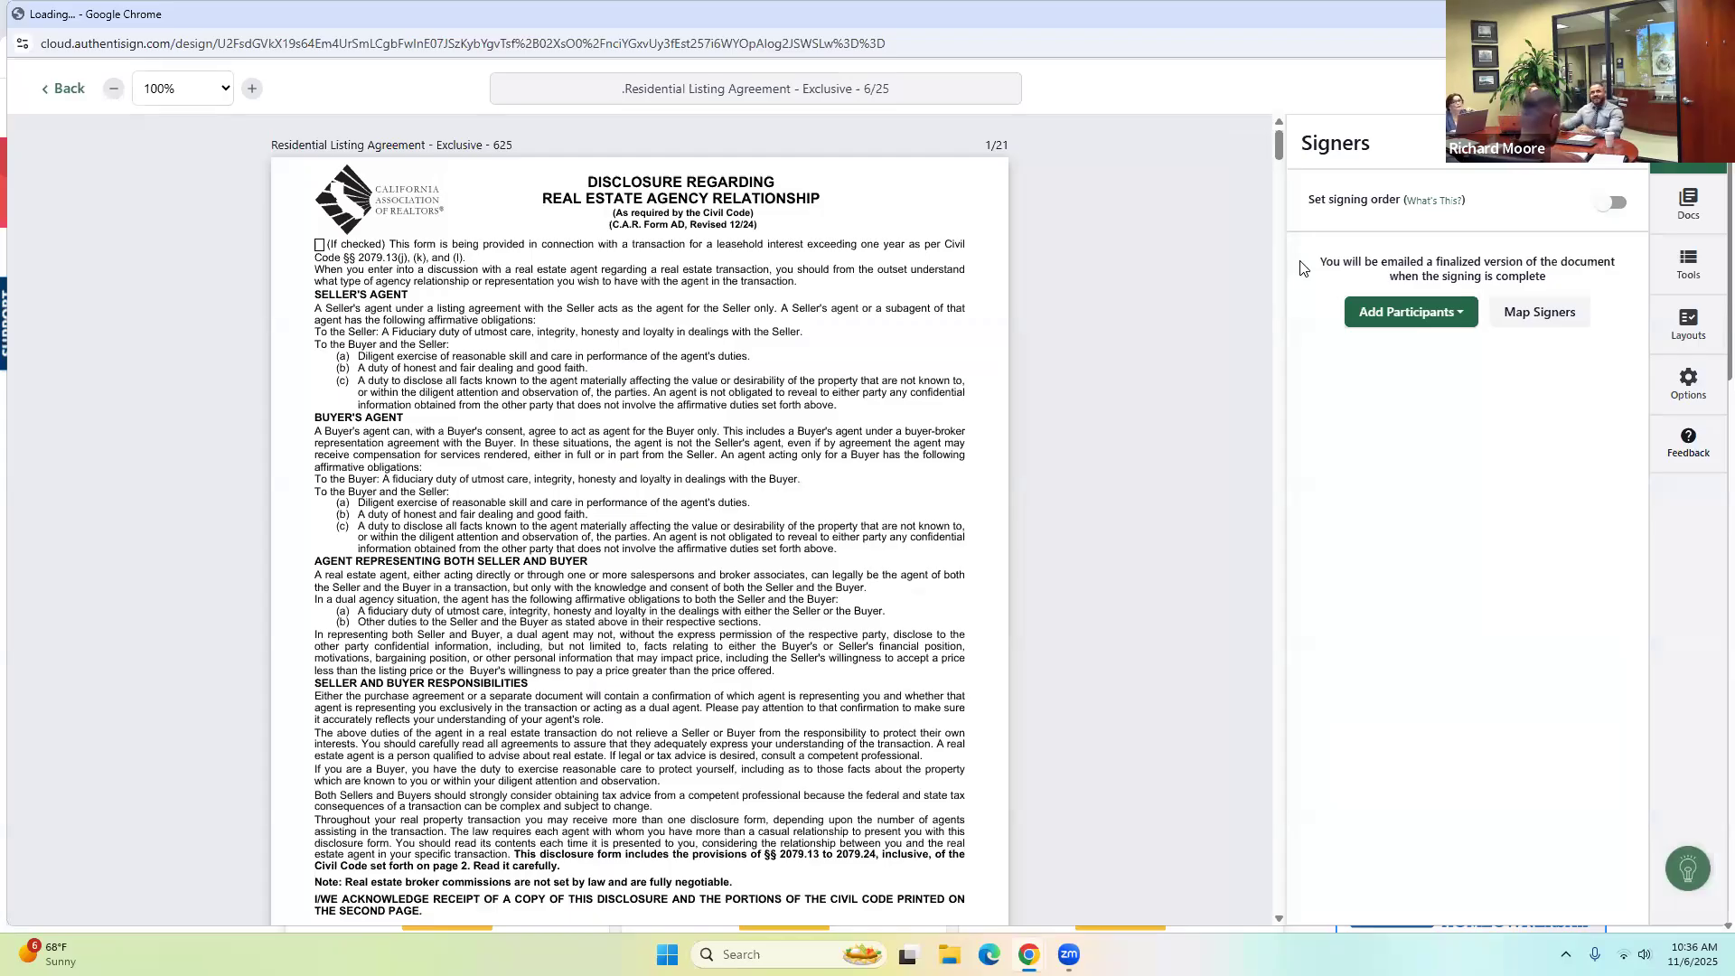
# Add the listing agent and Seller One from the transaction as signers.
pyautogui.click(1382, 321)
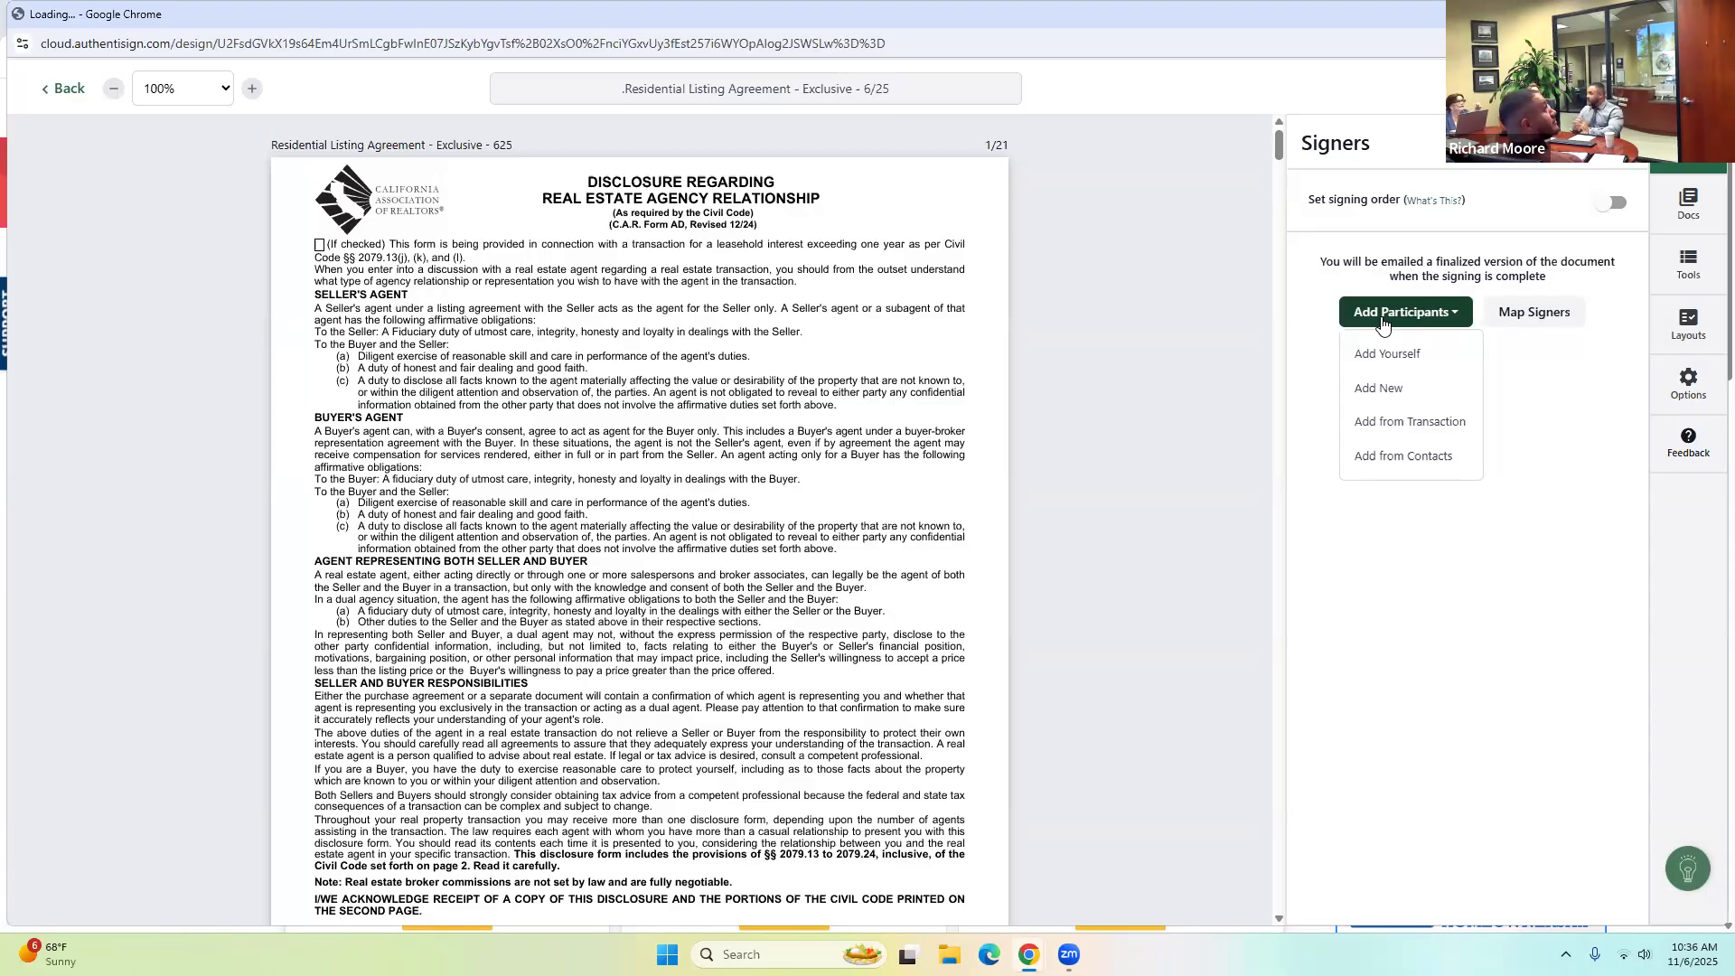
pyautogui.click(1371, 424)
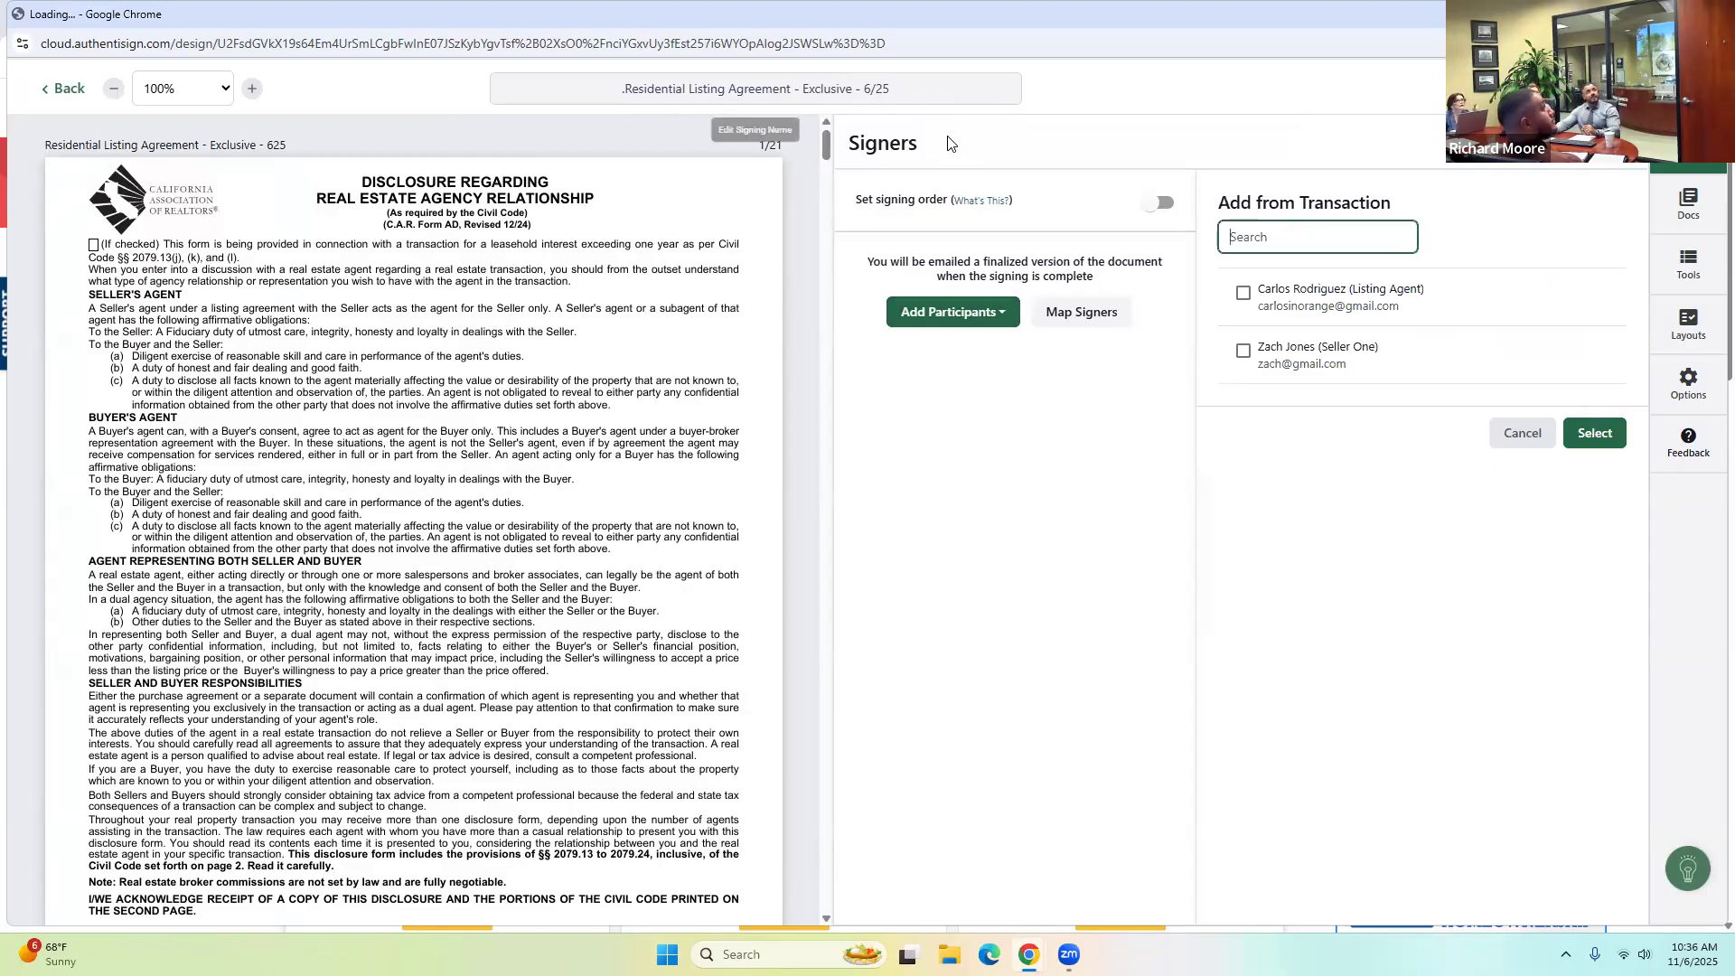
pyautogui.click(1243, 295)
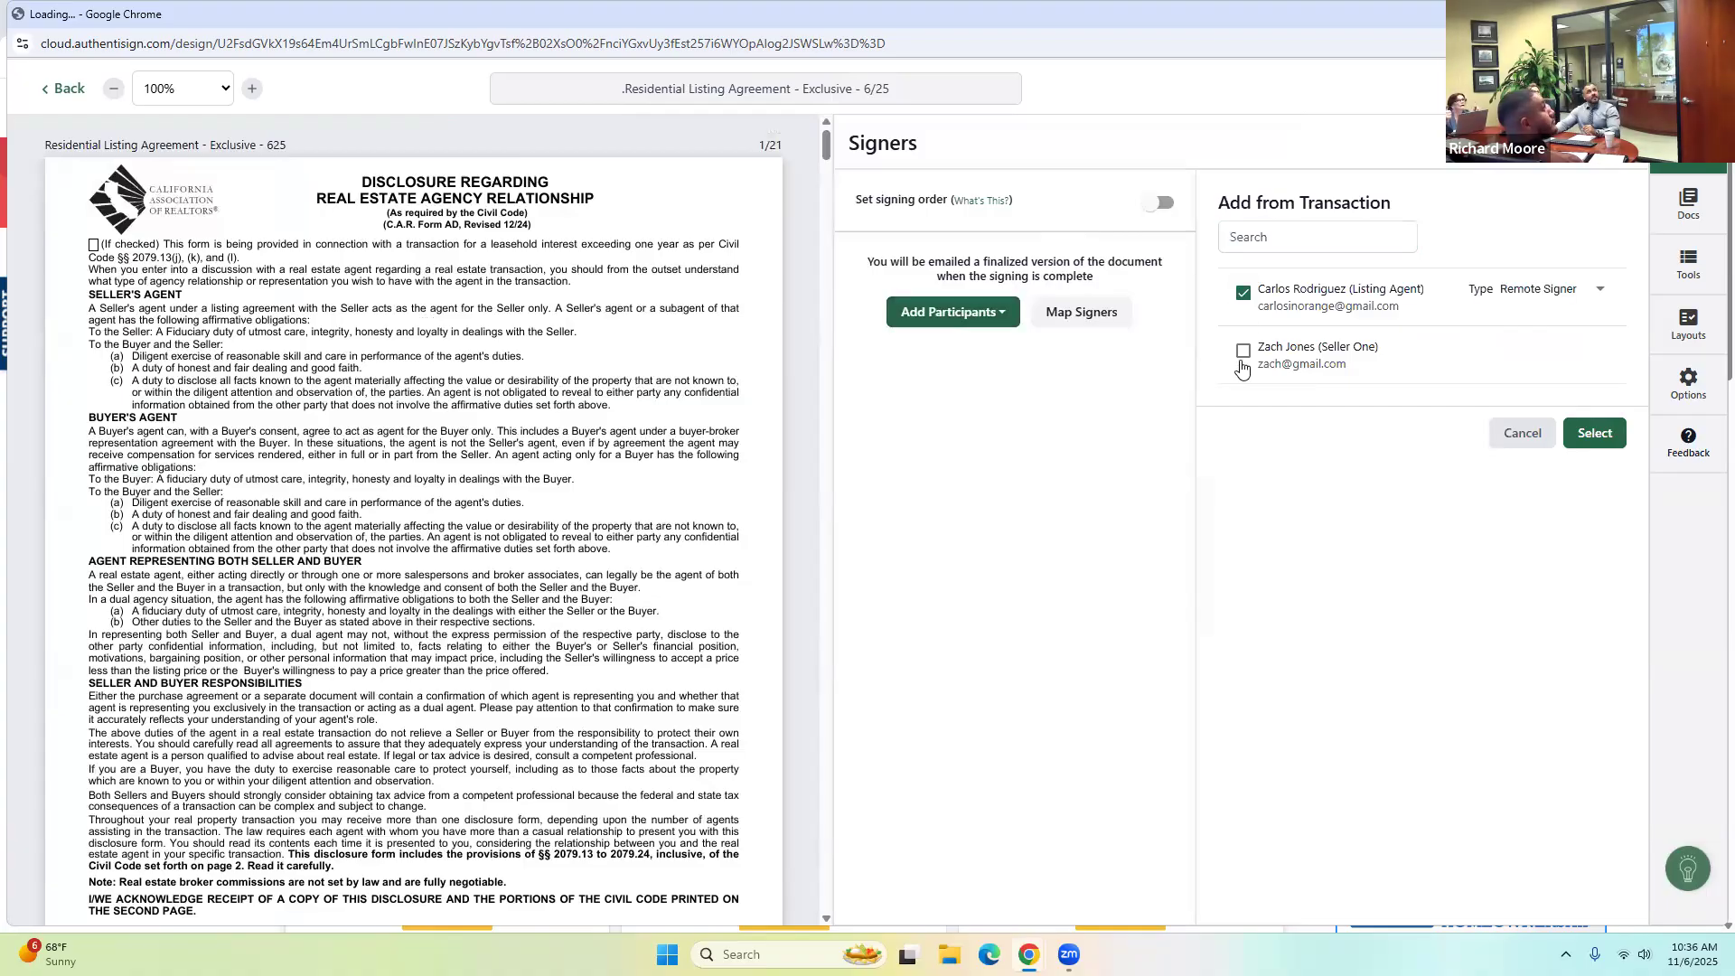
pyautogui.click(1243, 350)
pyautogui.click(1606, 437)
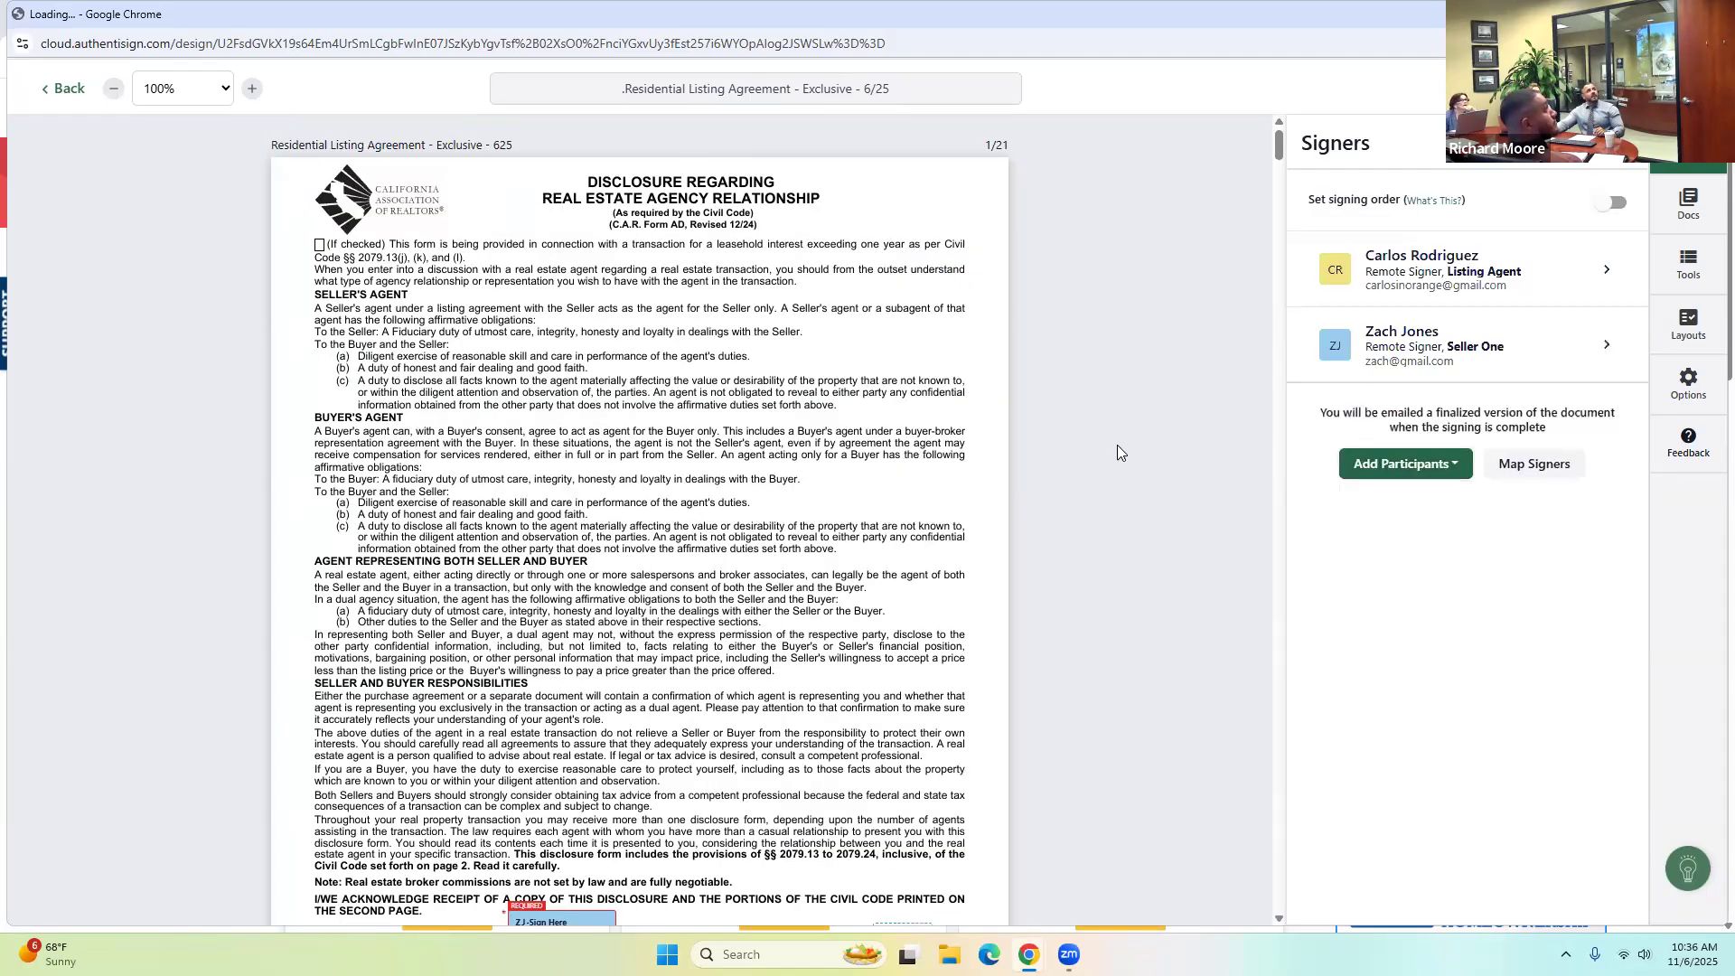
# Review the document, dismiss Finalize Signing Setup, and leave the signing without saving.
pyautogui.scroll(-6, 1117, 445)
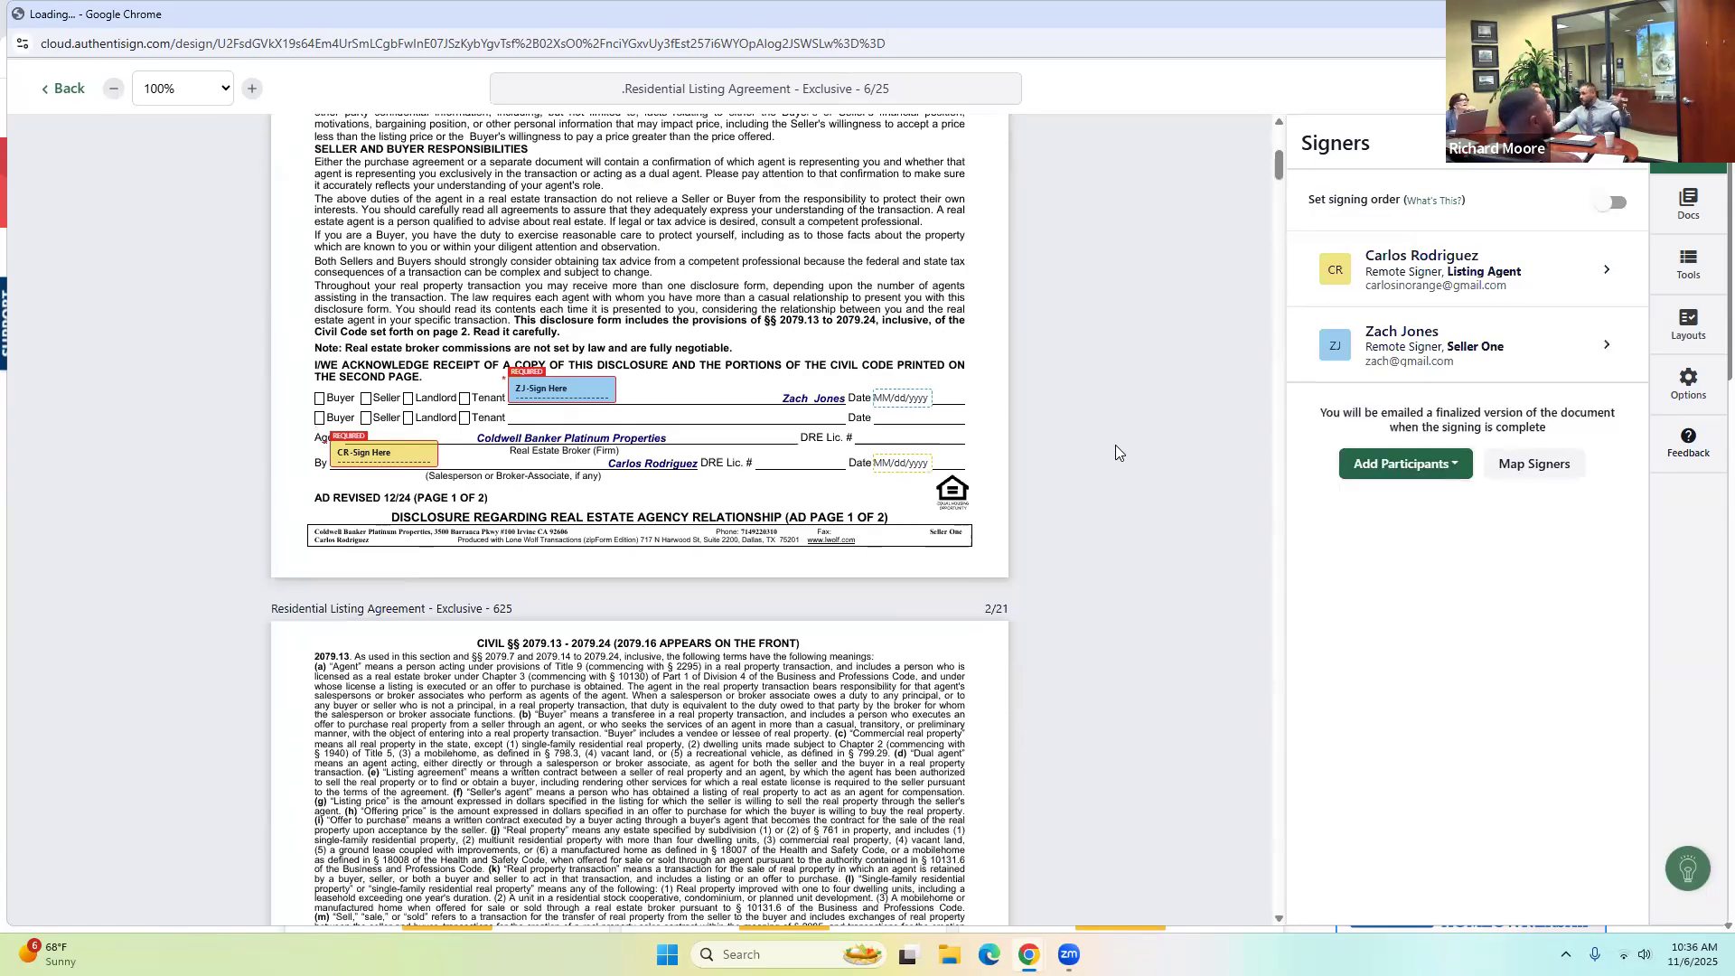
pyautogui.scroll(-5, 1115, 445)
pyautogui.scroll(-20, 1115, 443)
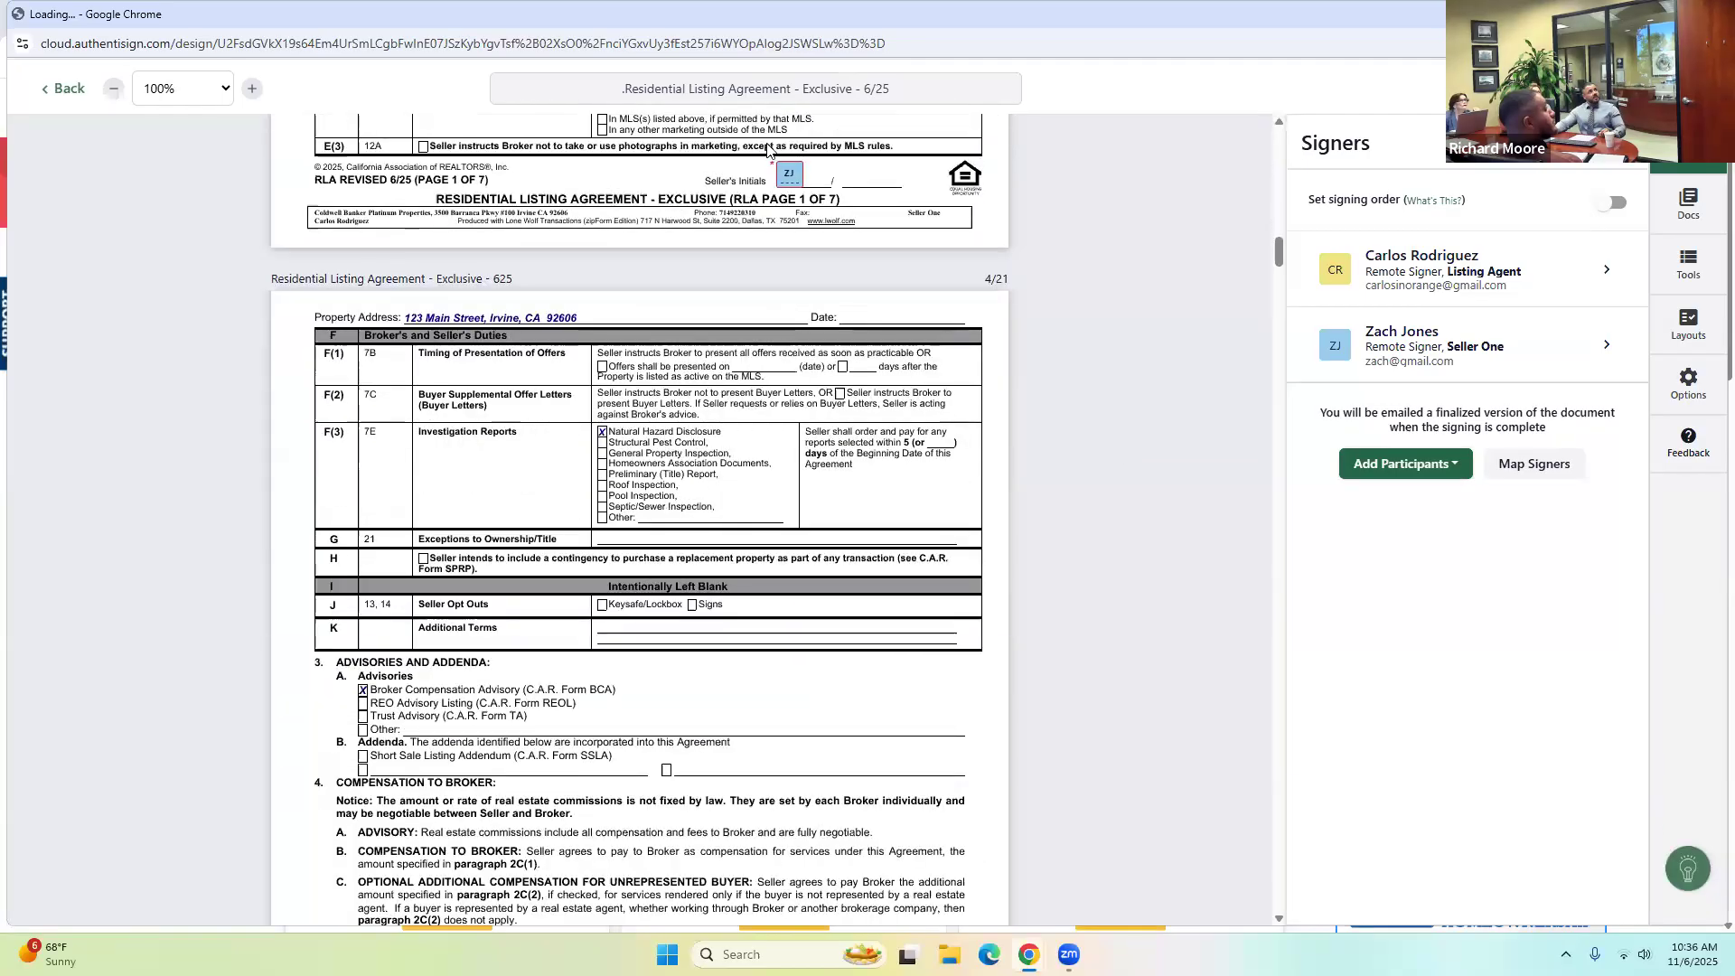
pyautogui.scroll(-12, 767, 149)
pyautogui.scroll(-4, 816, 511)
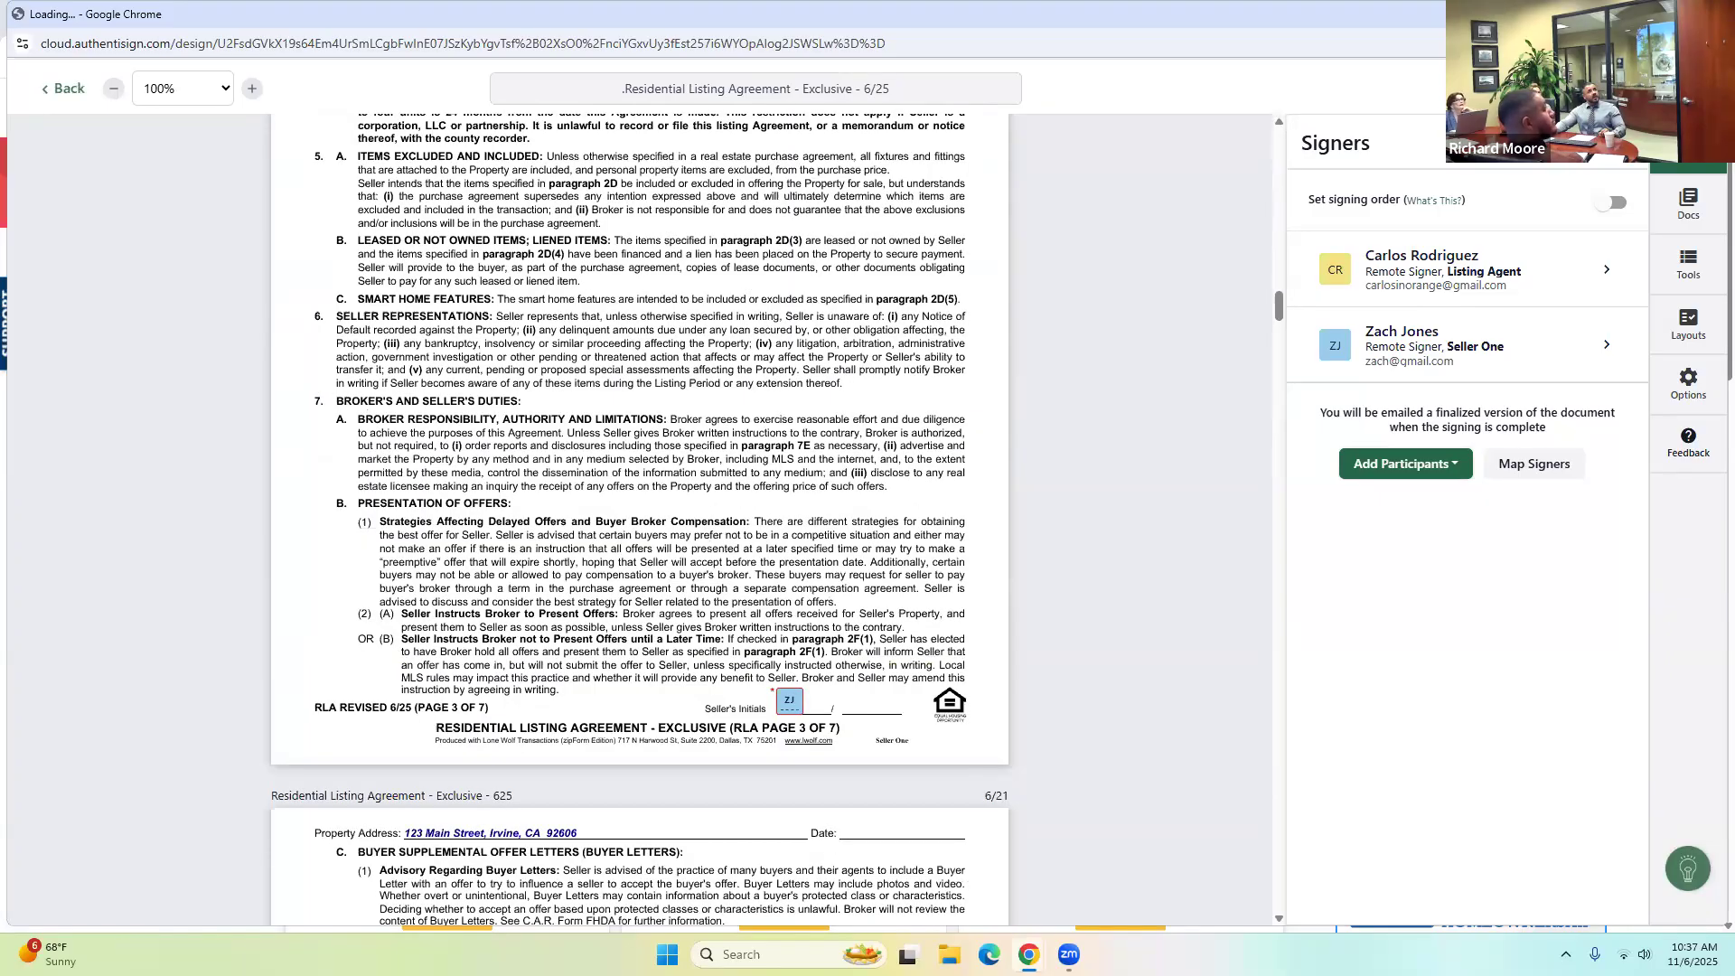
pyautogui.click(1679, 89)
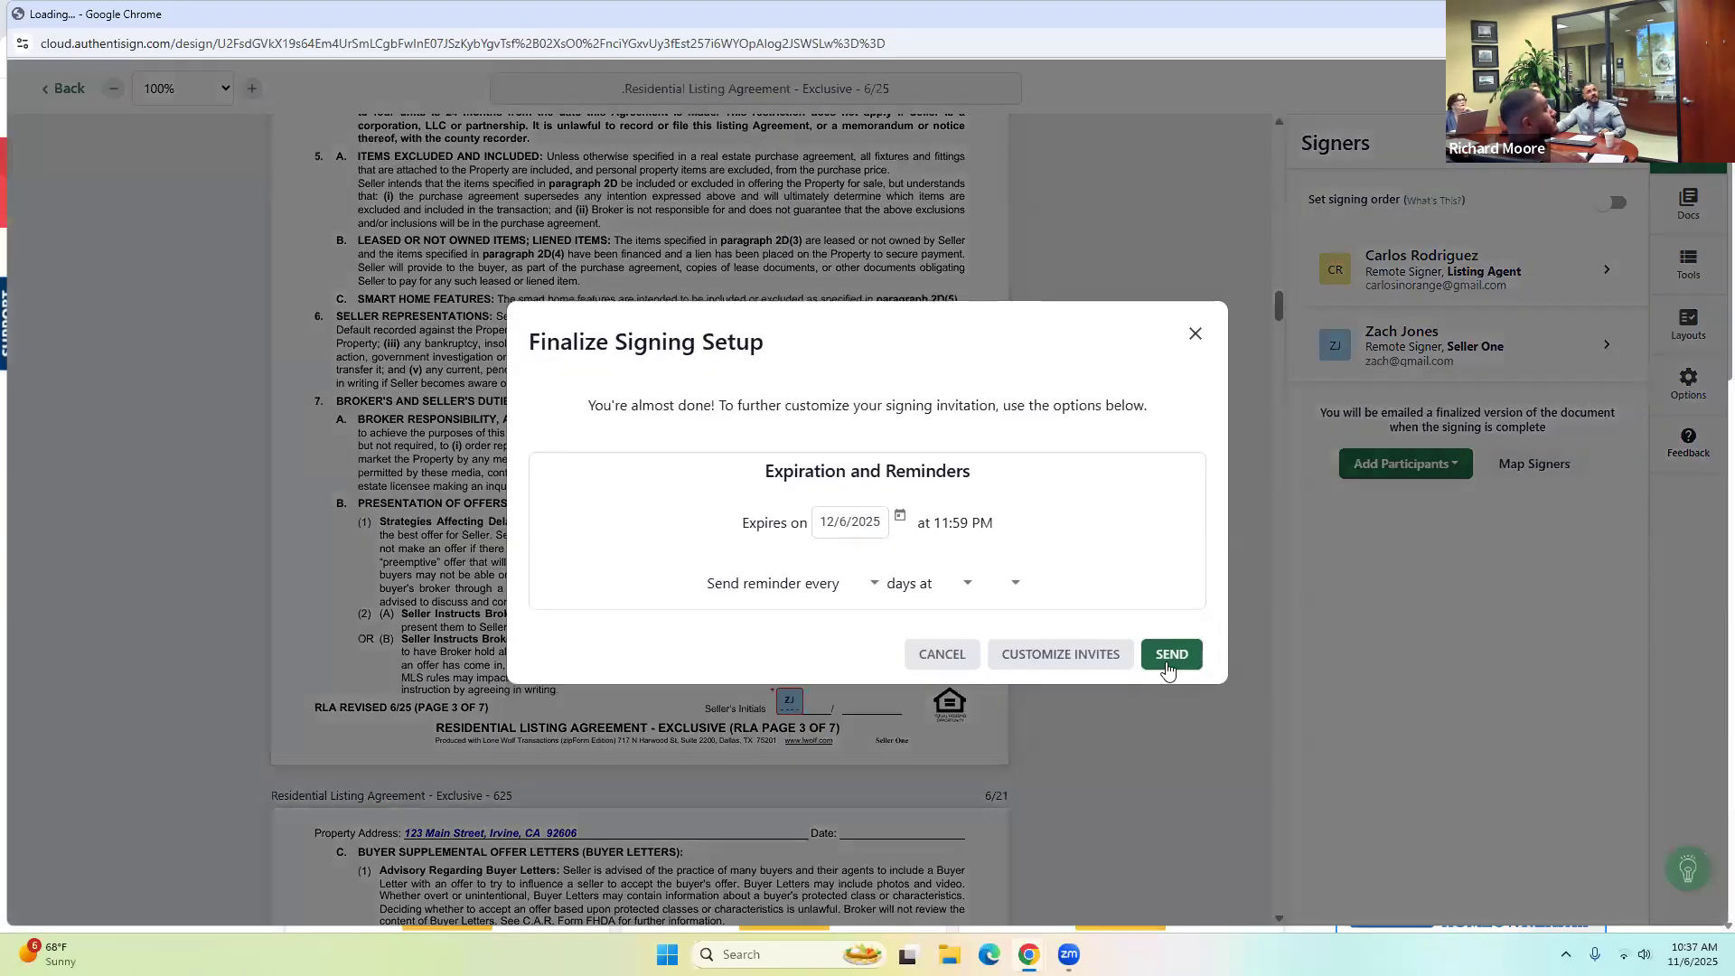
pyautogui.click(1195, 334)
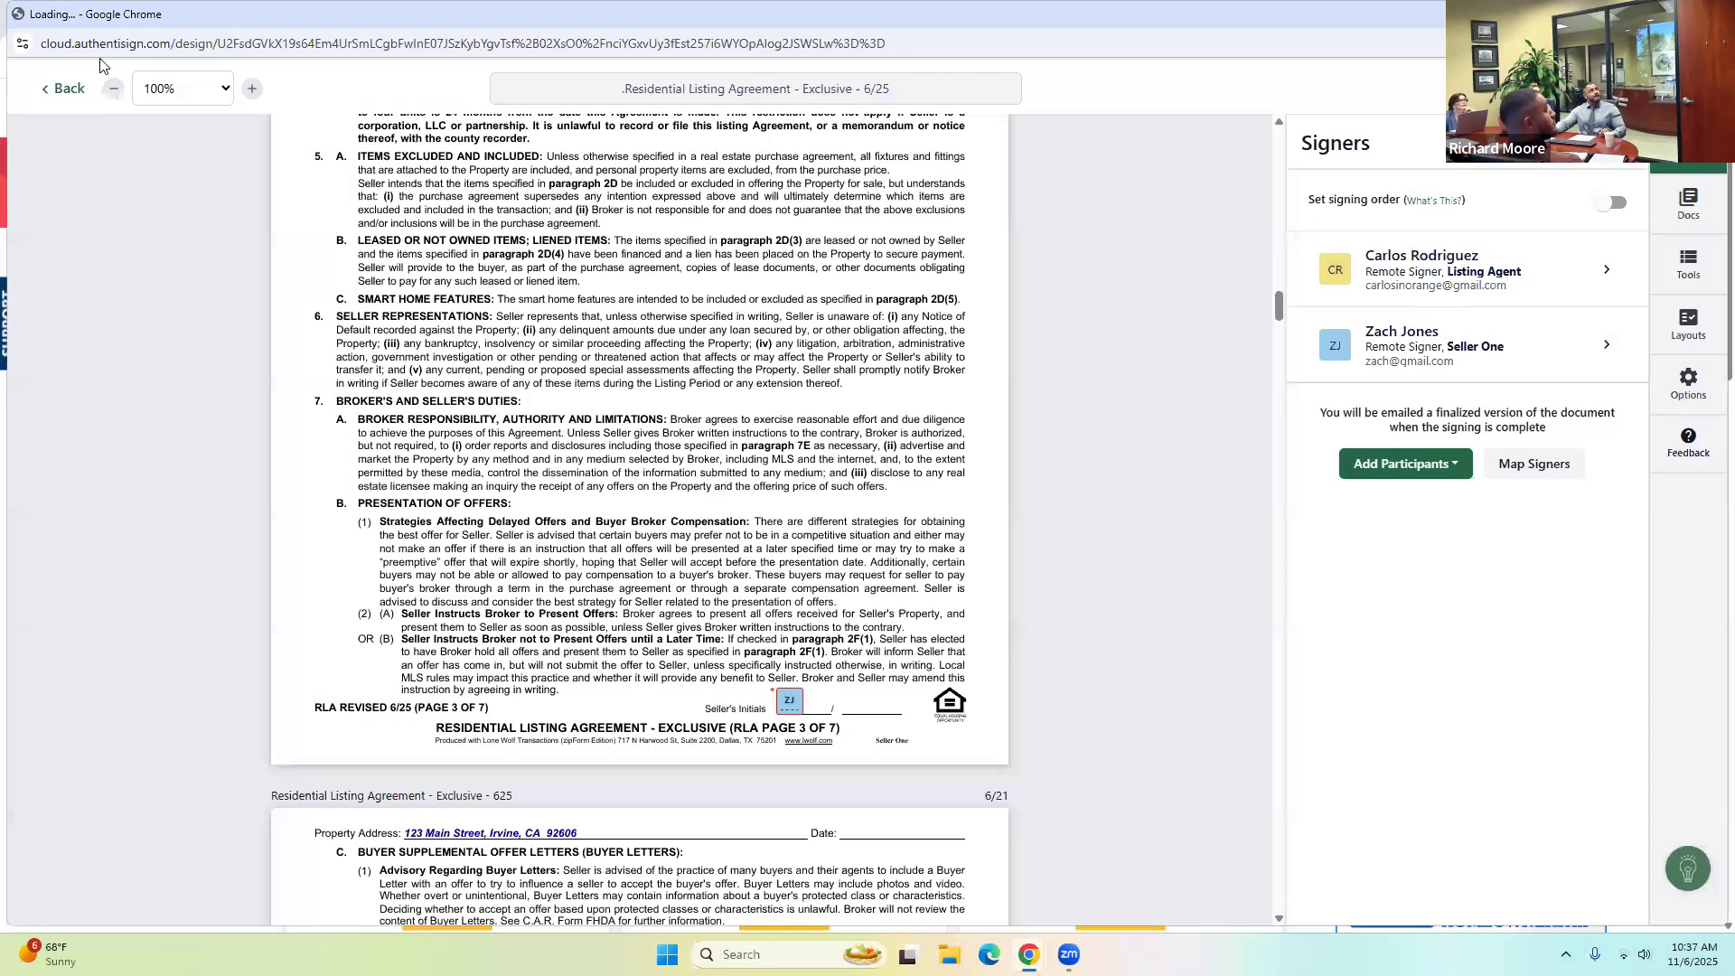
pyautogui.click(63, 90)
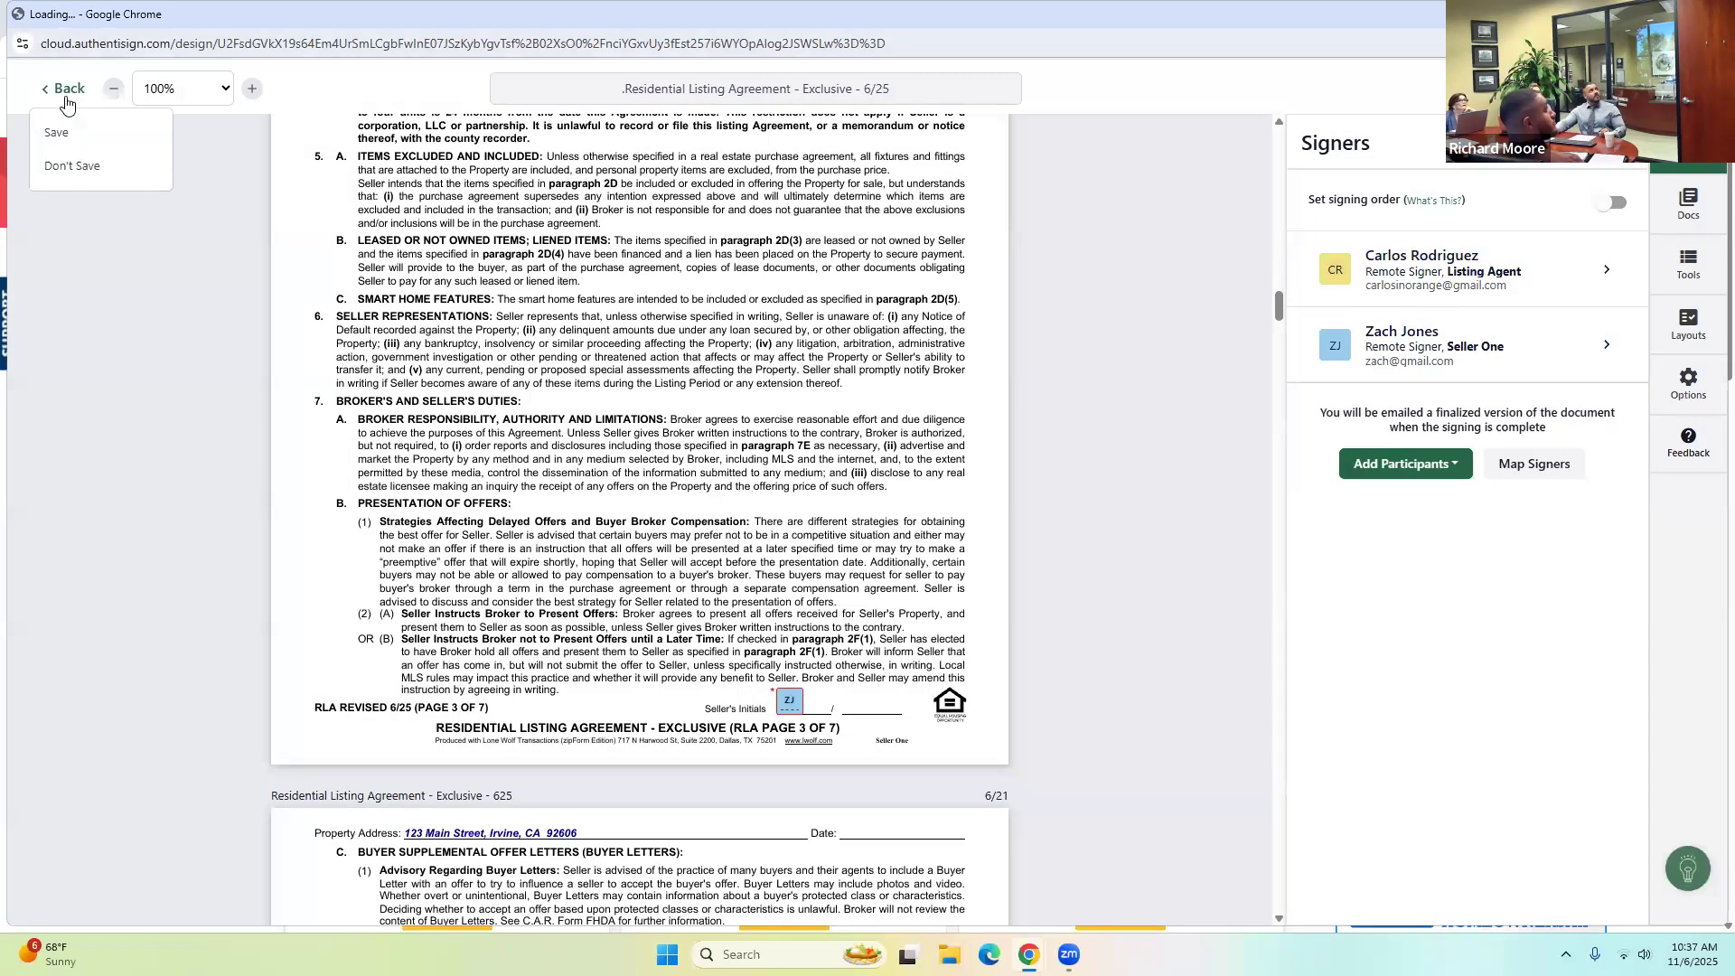
pyautogui.click(75, 170)
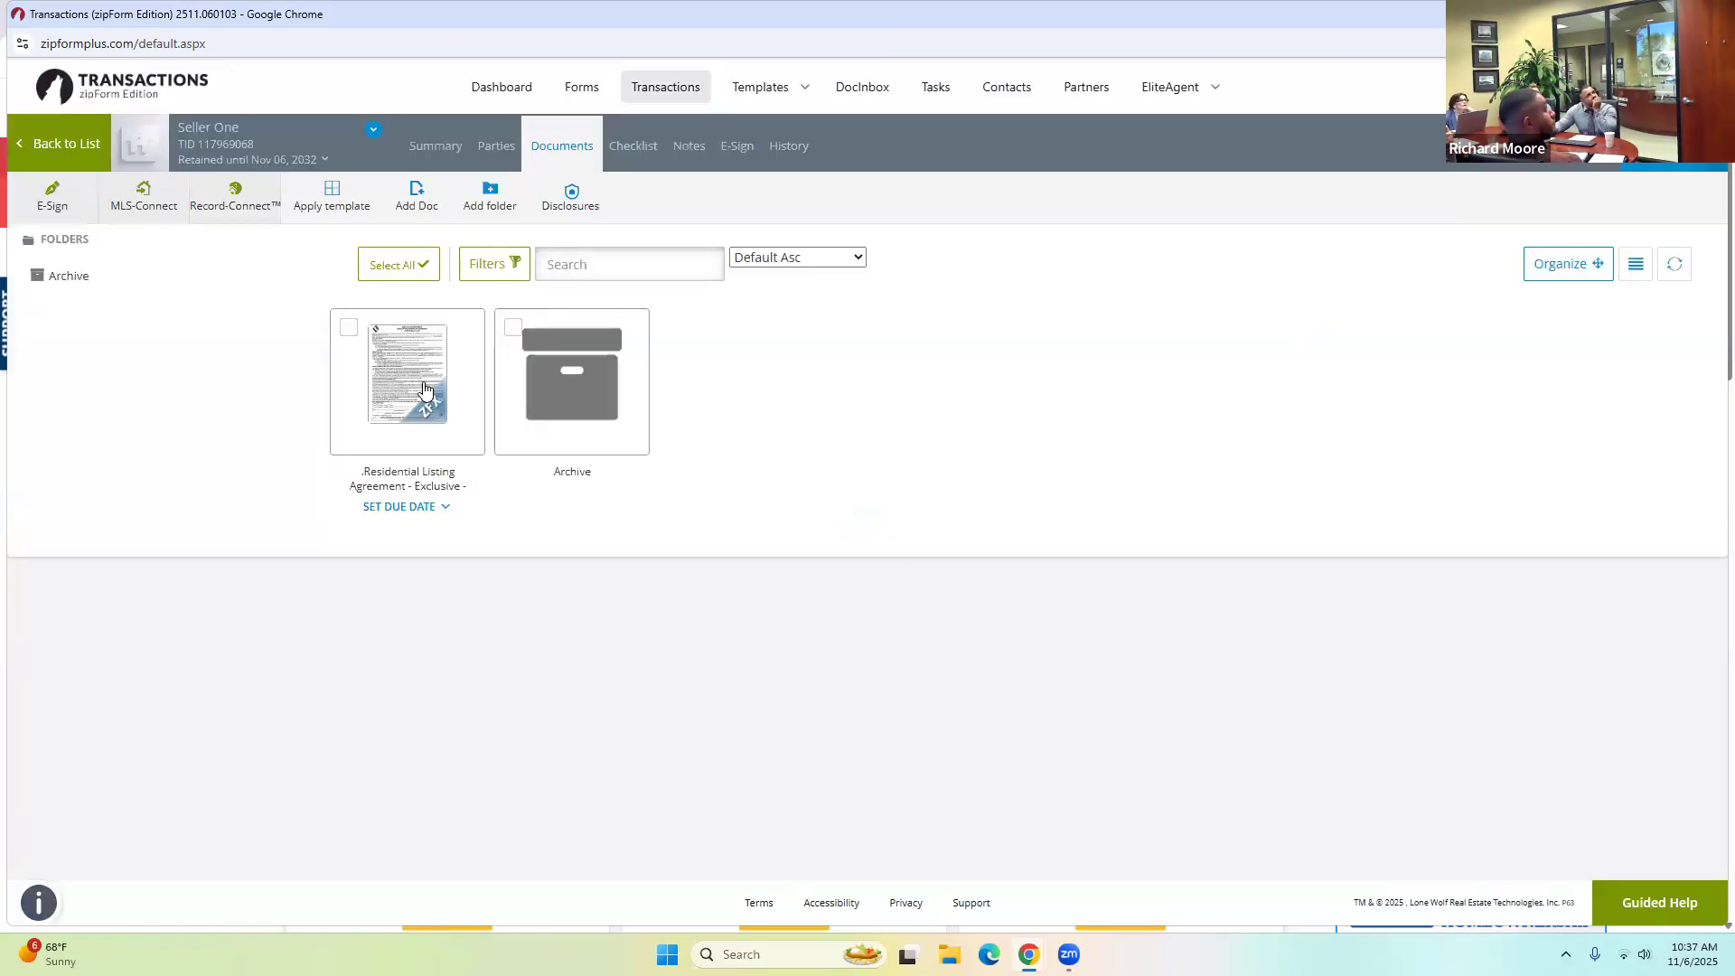
# Save the listing agreement as a PDF and download that PDF.
pyautogui.click(463, 328)
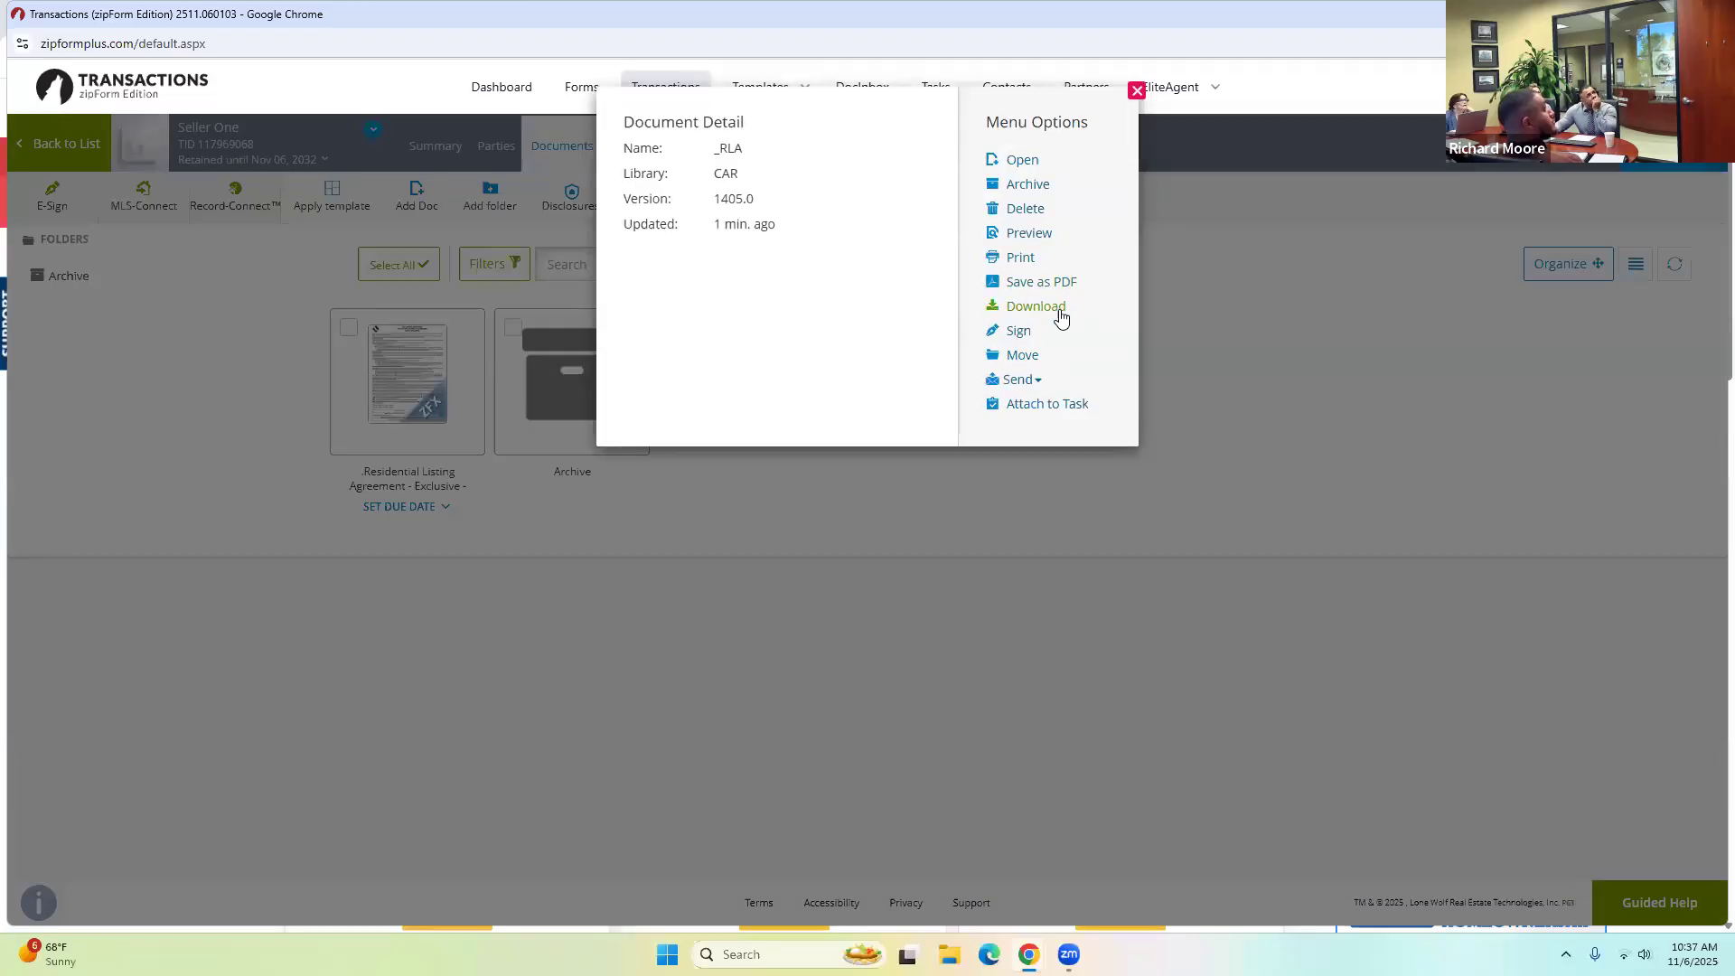
pyautogui.click(1039, 281)
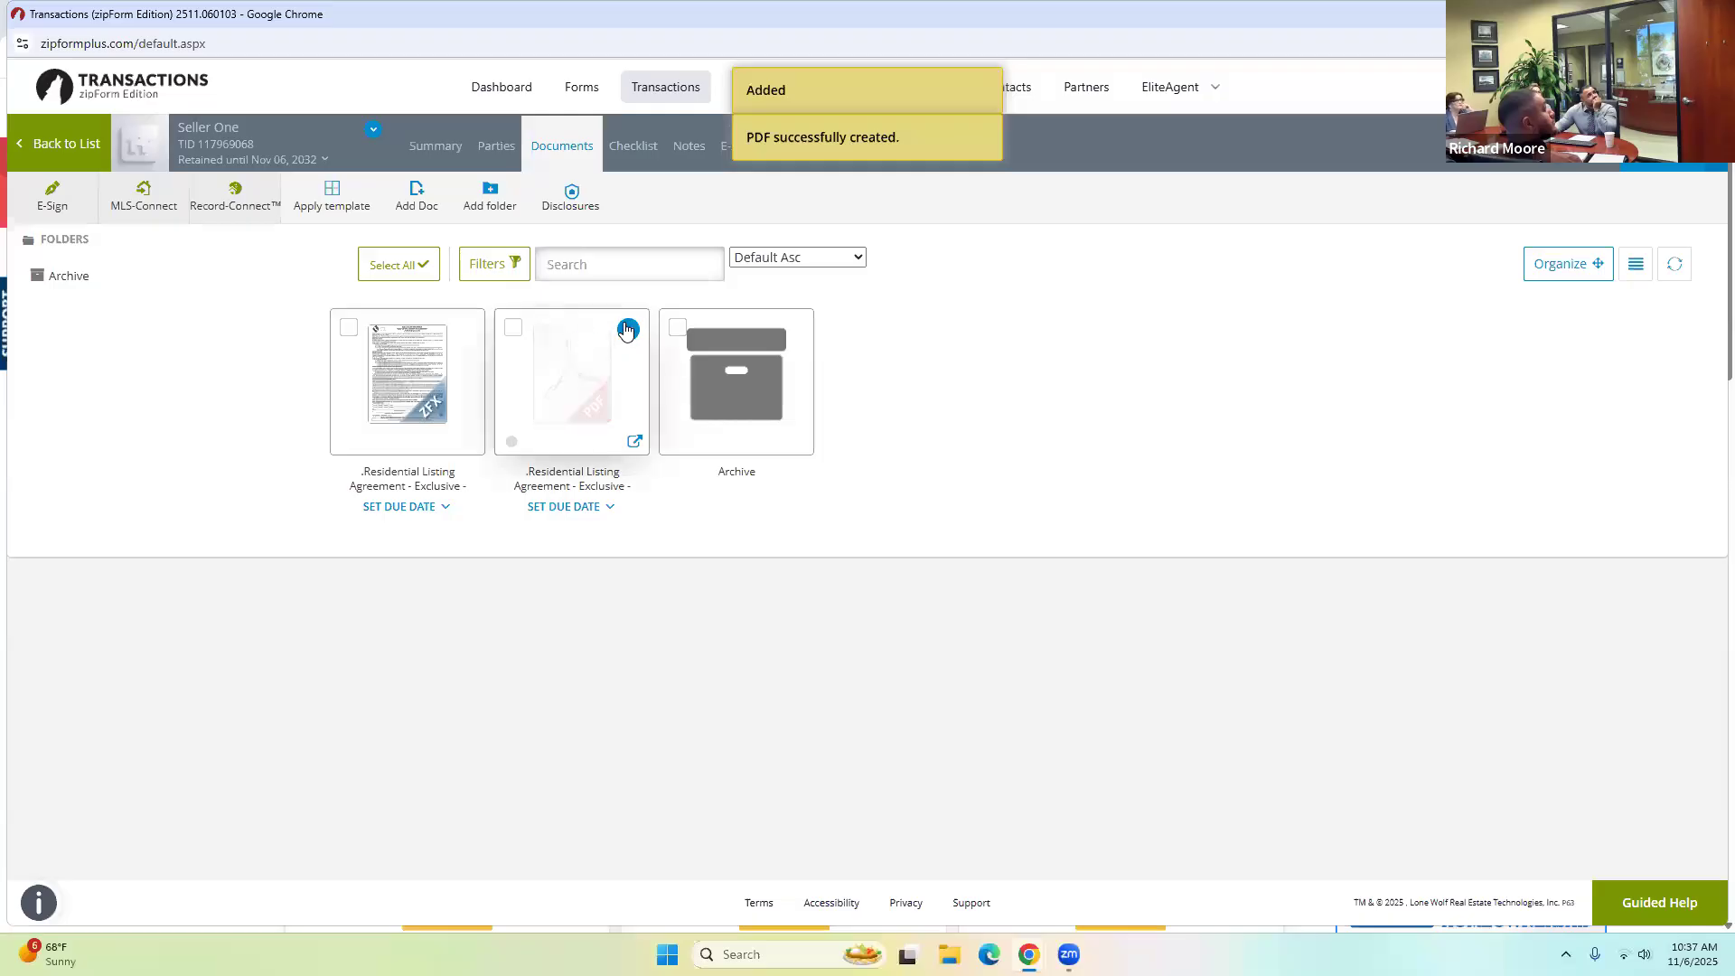
pyautogui.click(628, 329)
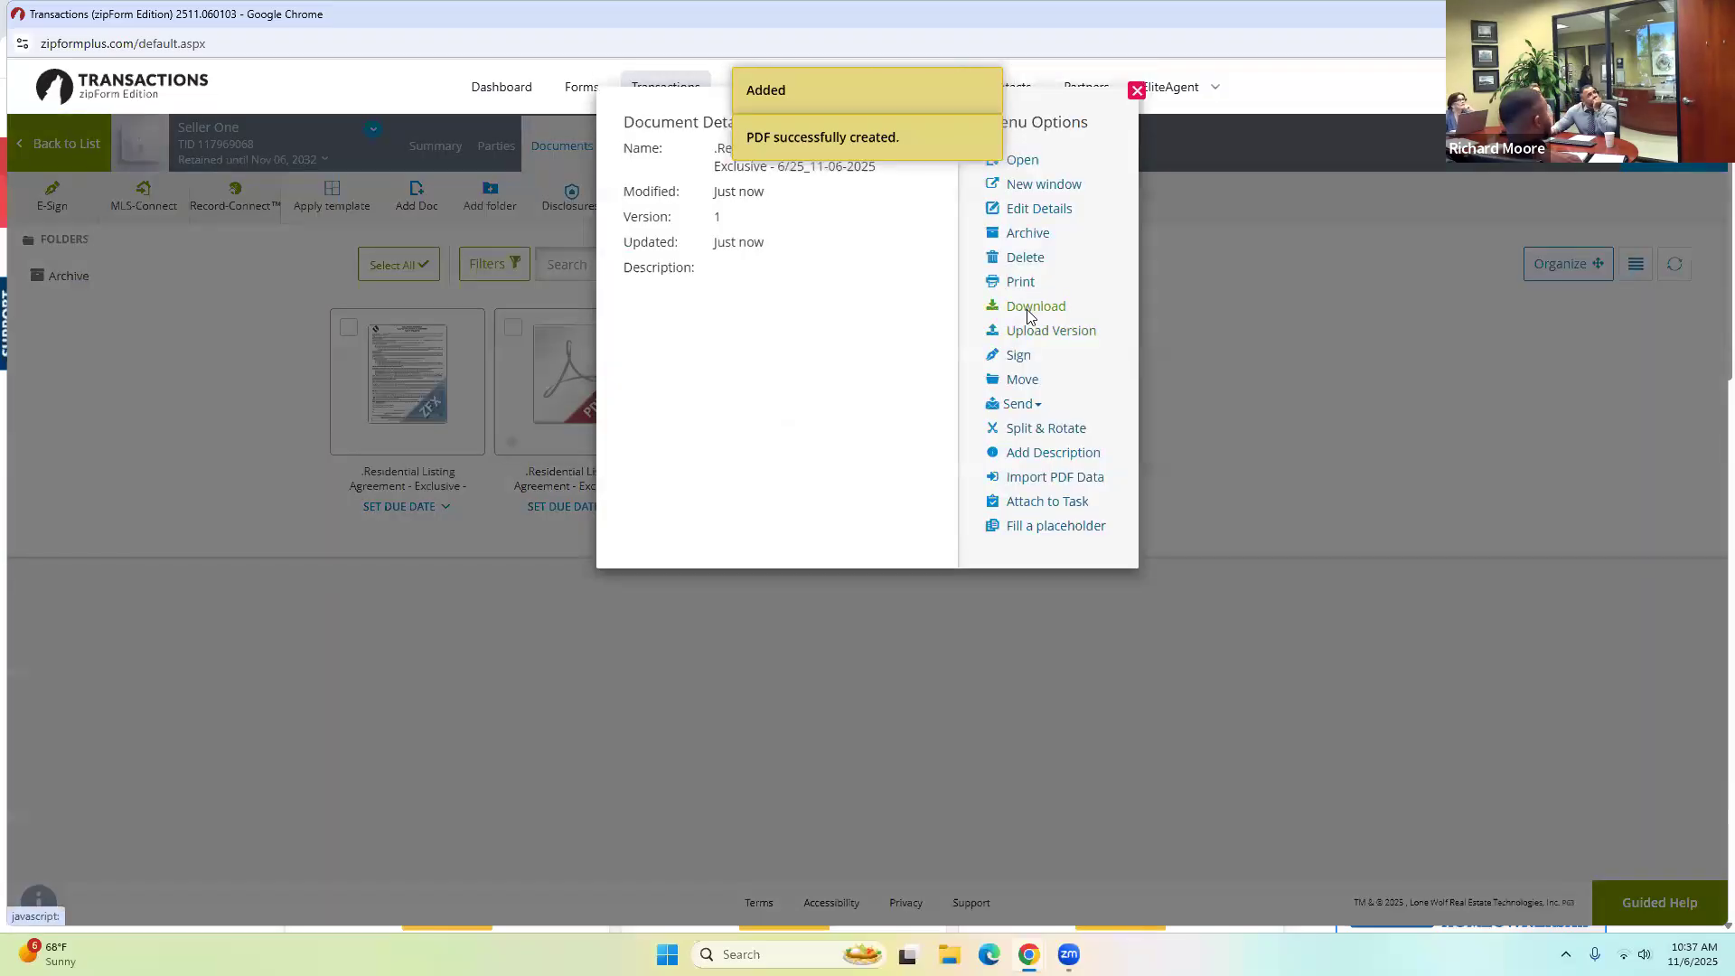
pyautogui.click(1028, 310)
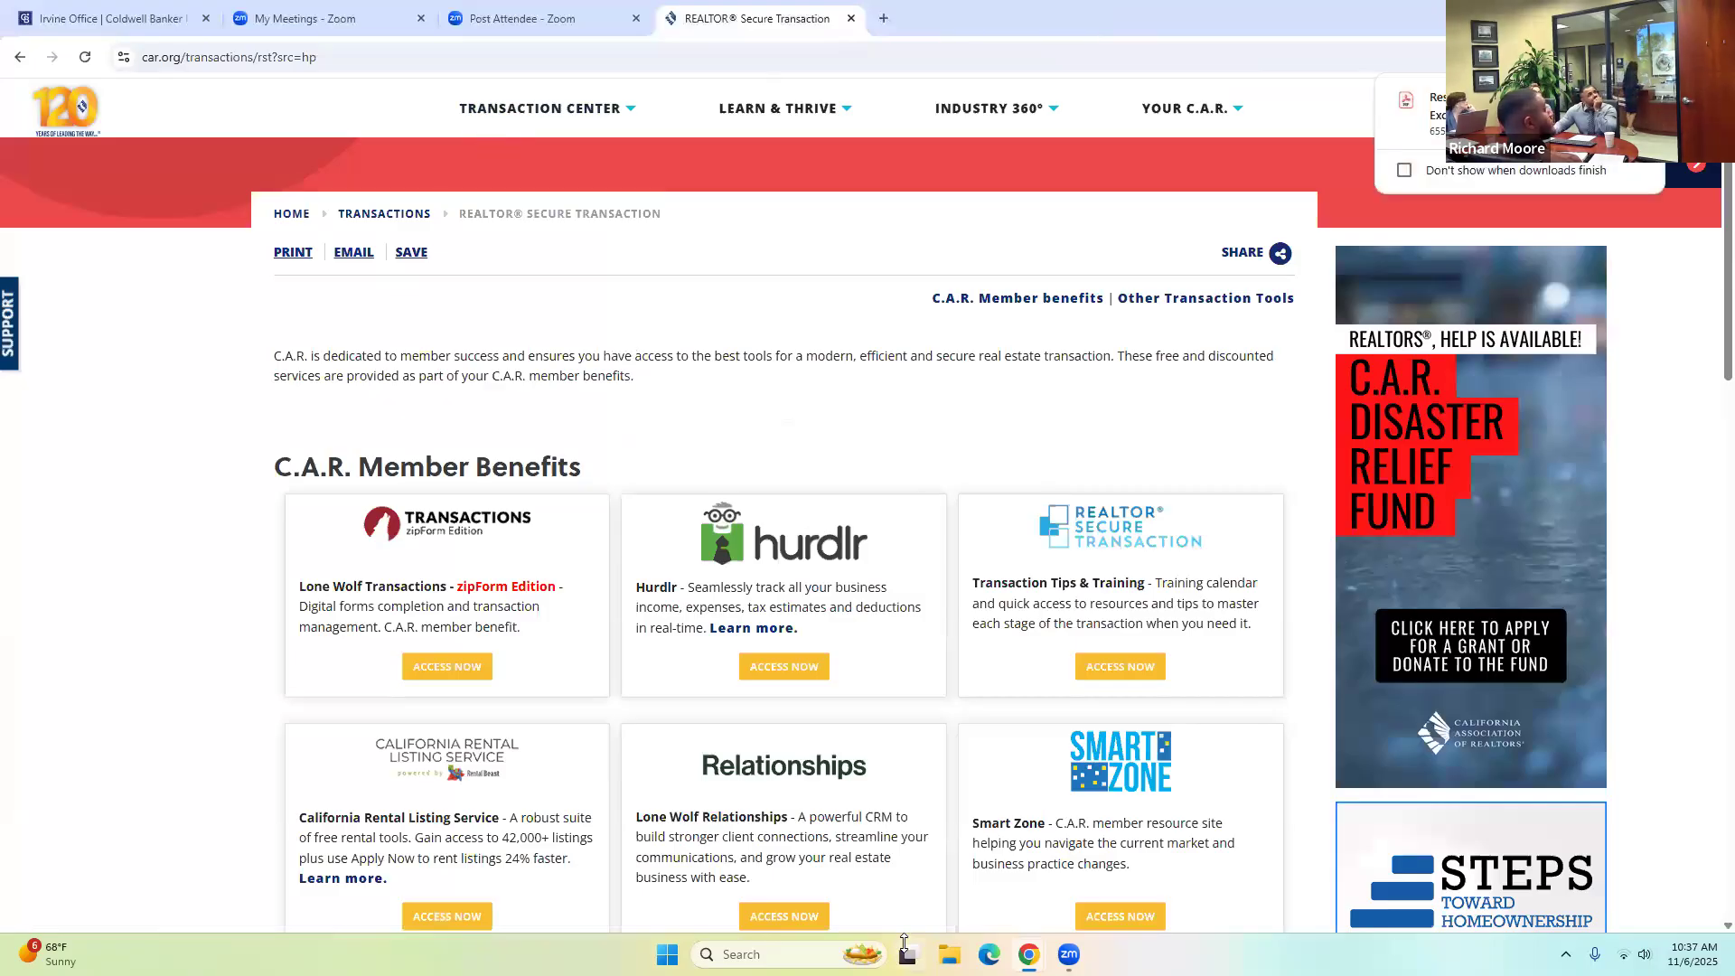
pyautogui.moveTo(1018, 954)
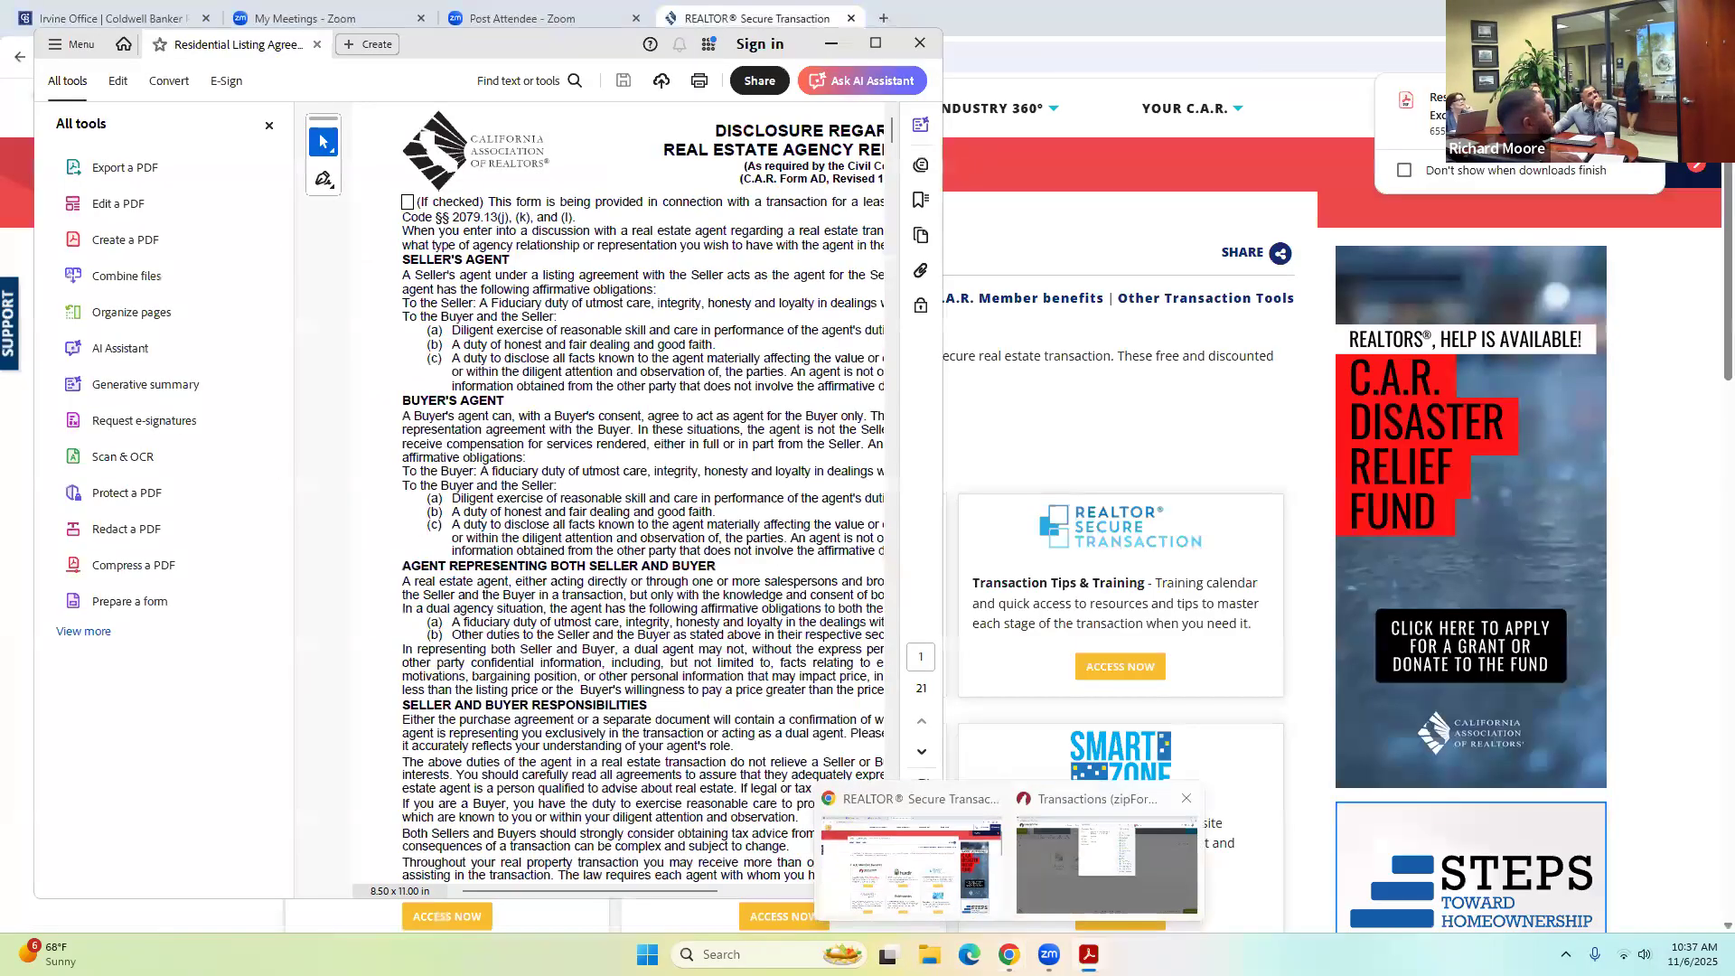
pyautogui.click(1106, 866)
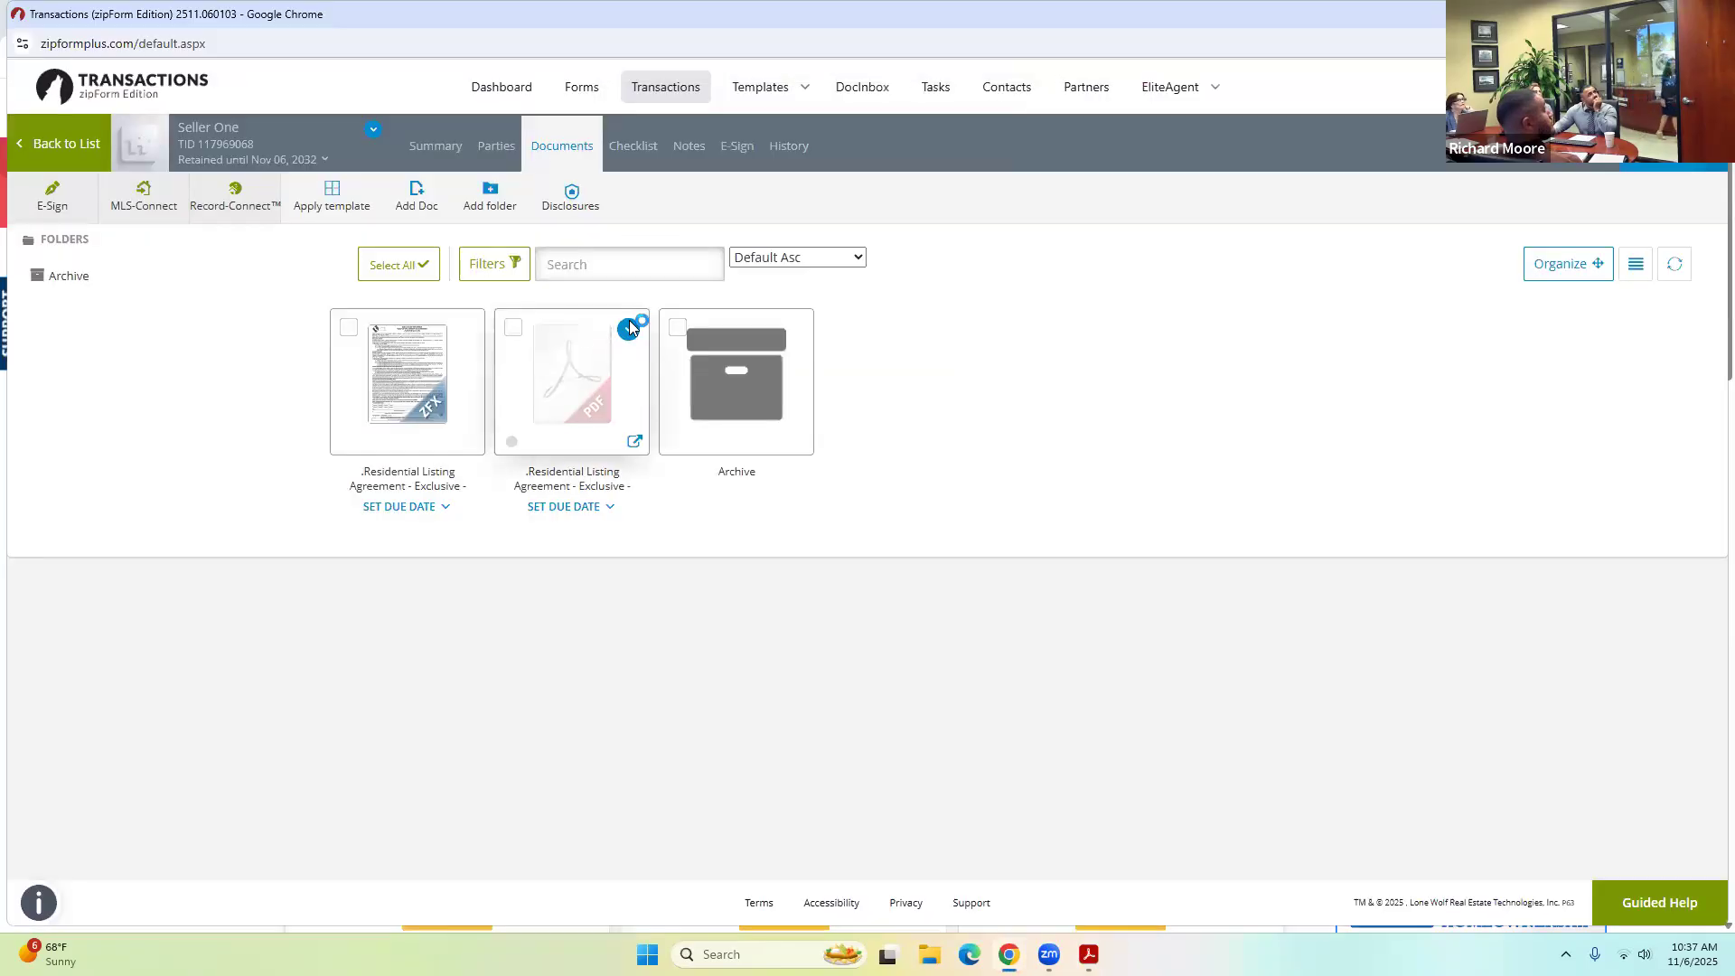
# Delete the PDF copy from the documents and go back to the transactions list.
pyautogui.click(649, 379)
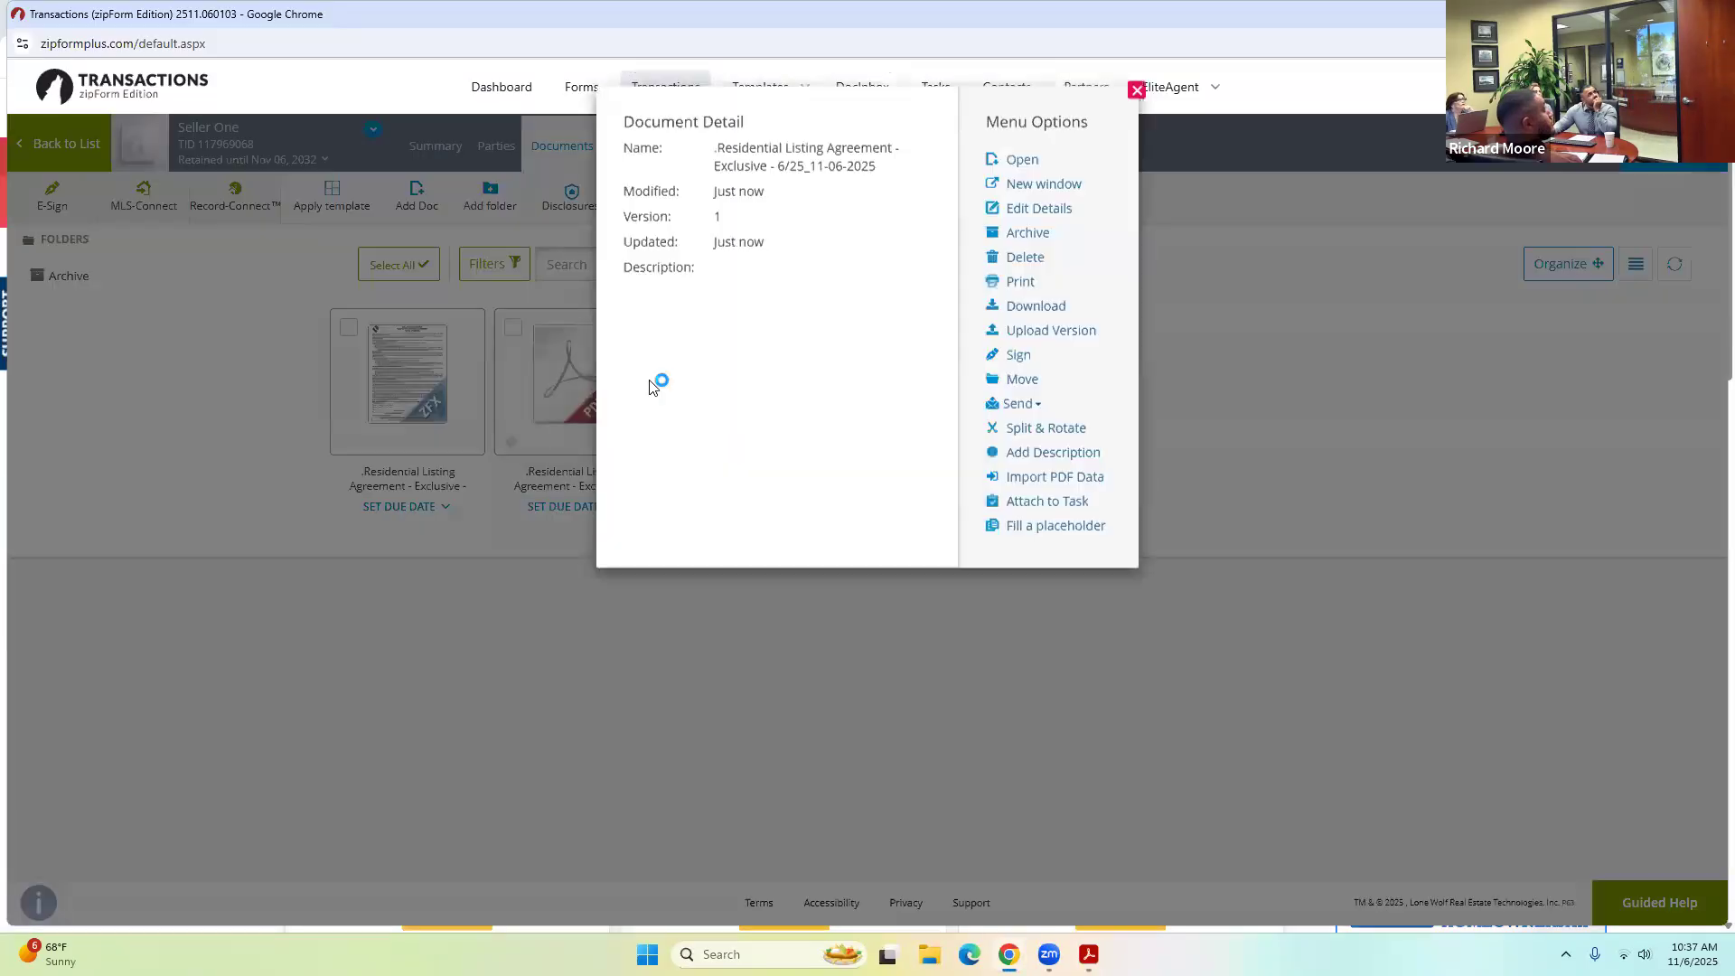
pyautogui.click(1226, 311)
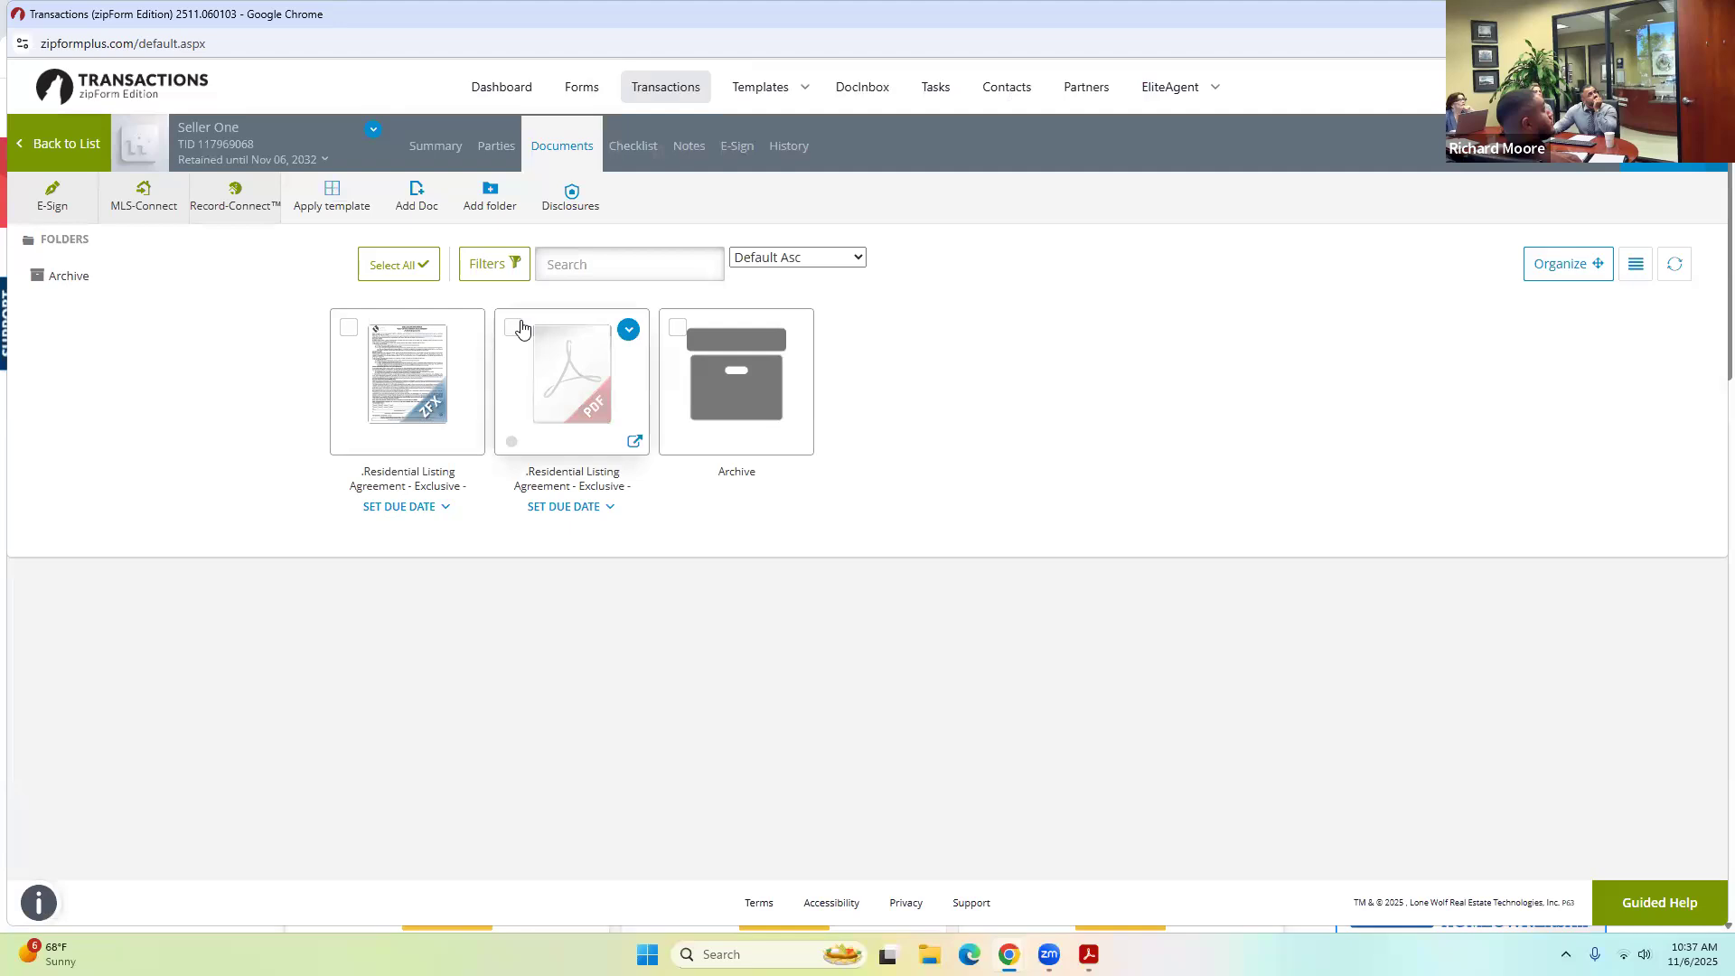
pyautogui.click(513, 327)
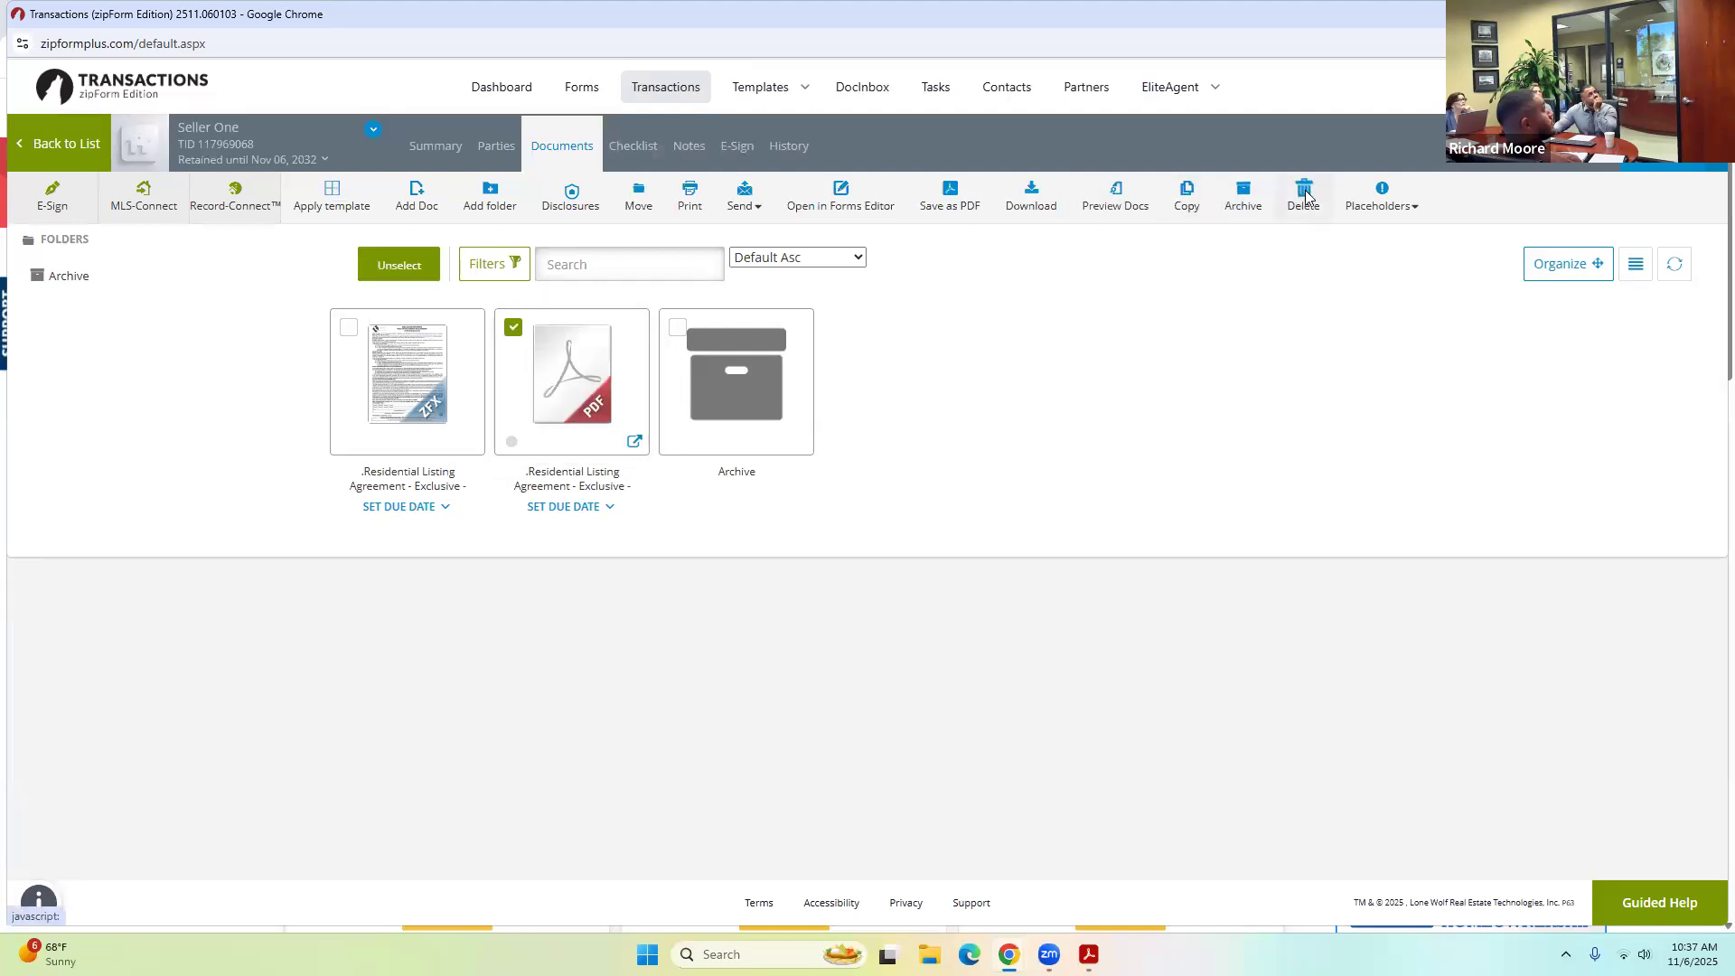
pyautogui.click(1304, 195)
pyautogui.click(1090, 267)
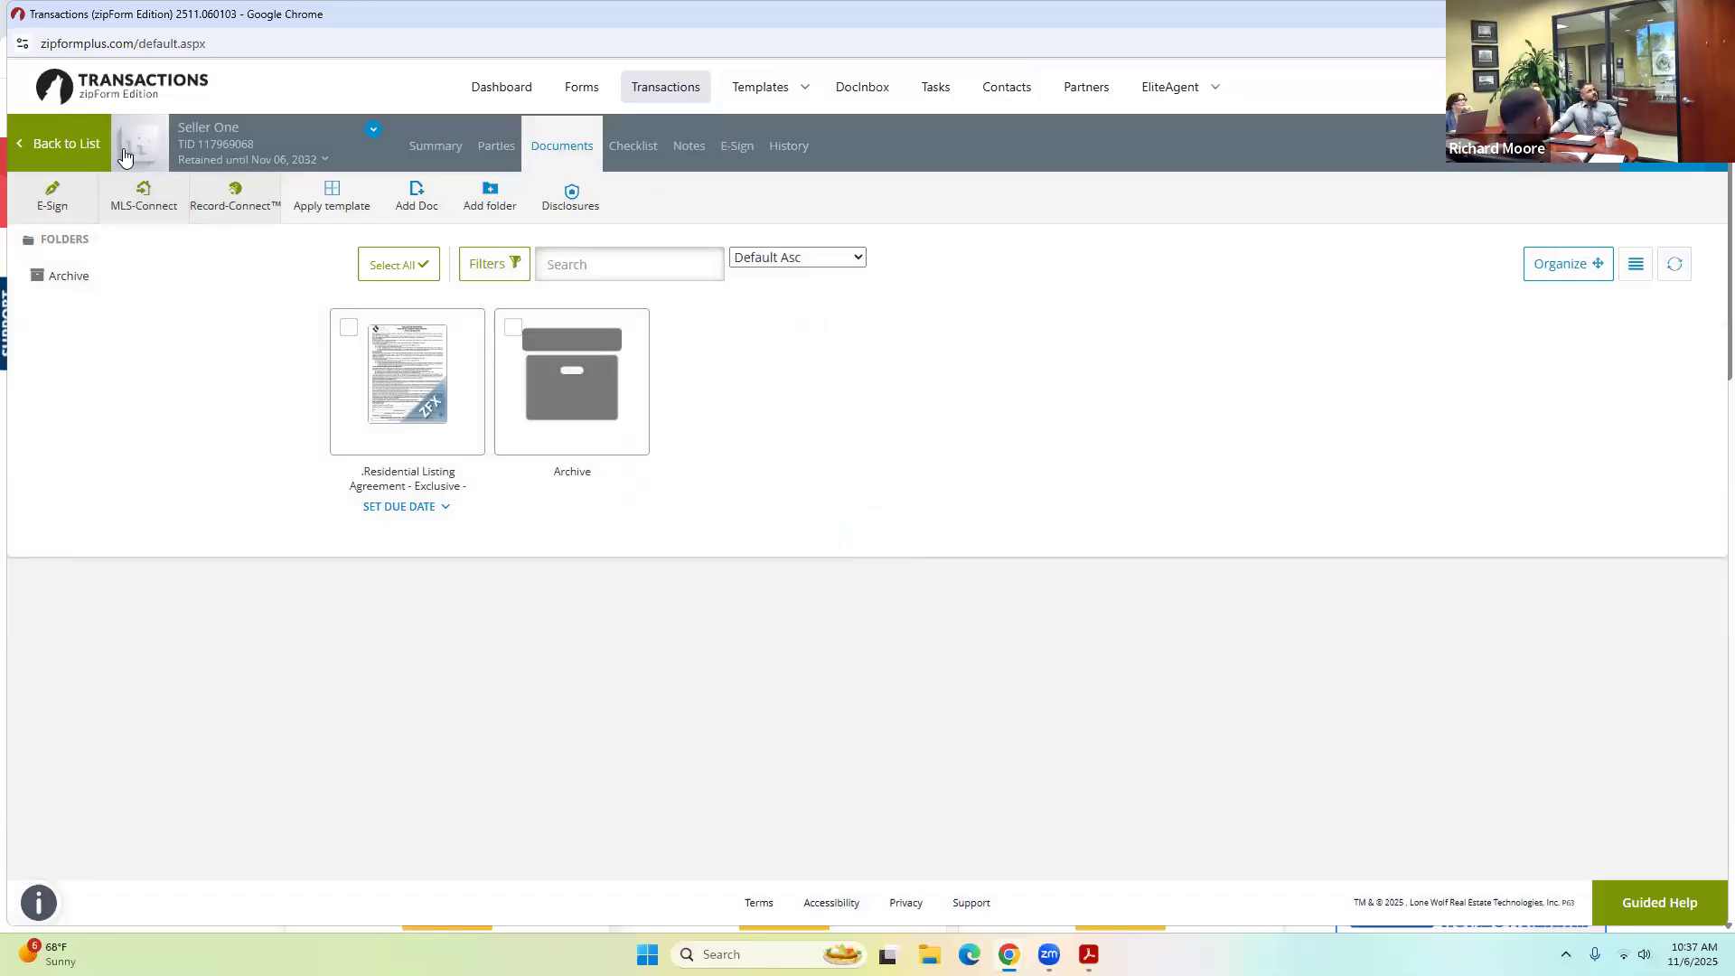
pyautogui.click(64, 147)
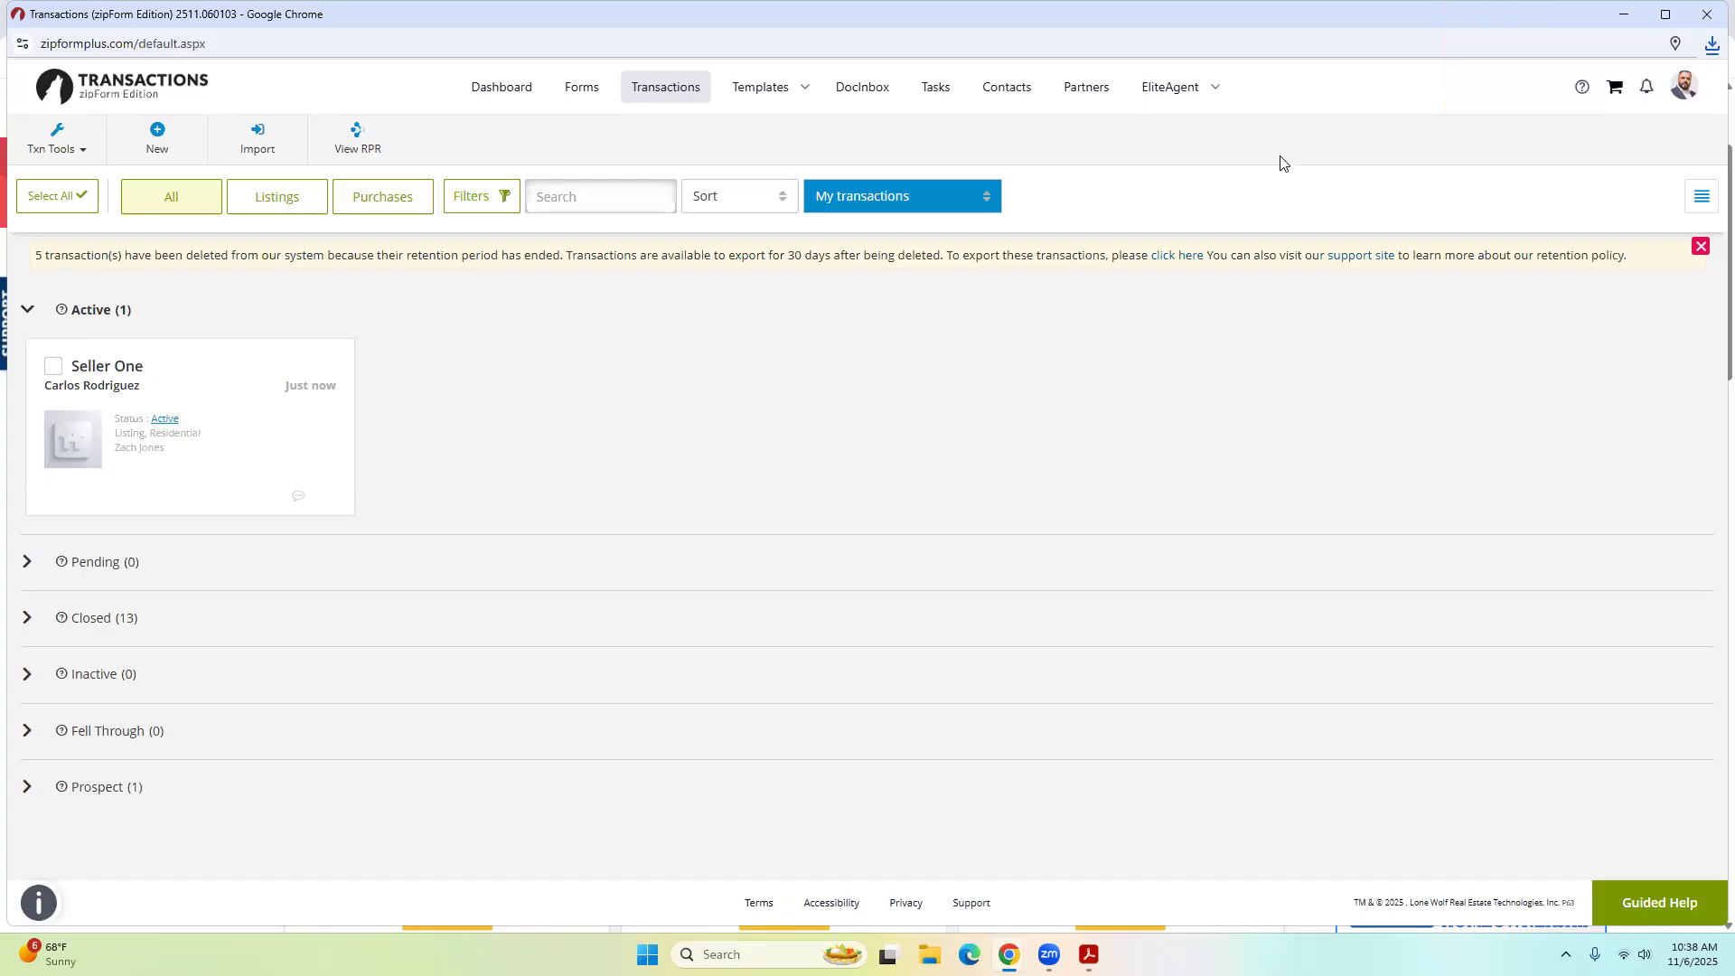
# Open the Create New dialog from the toolbar.
pyautogui.click(159, 145)
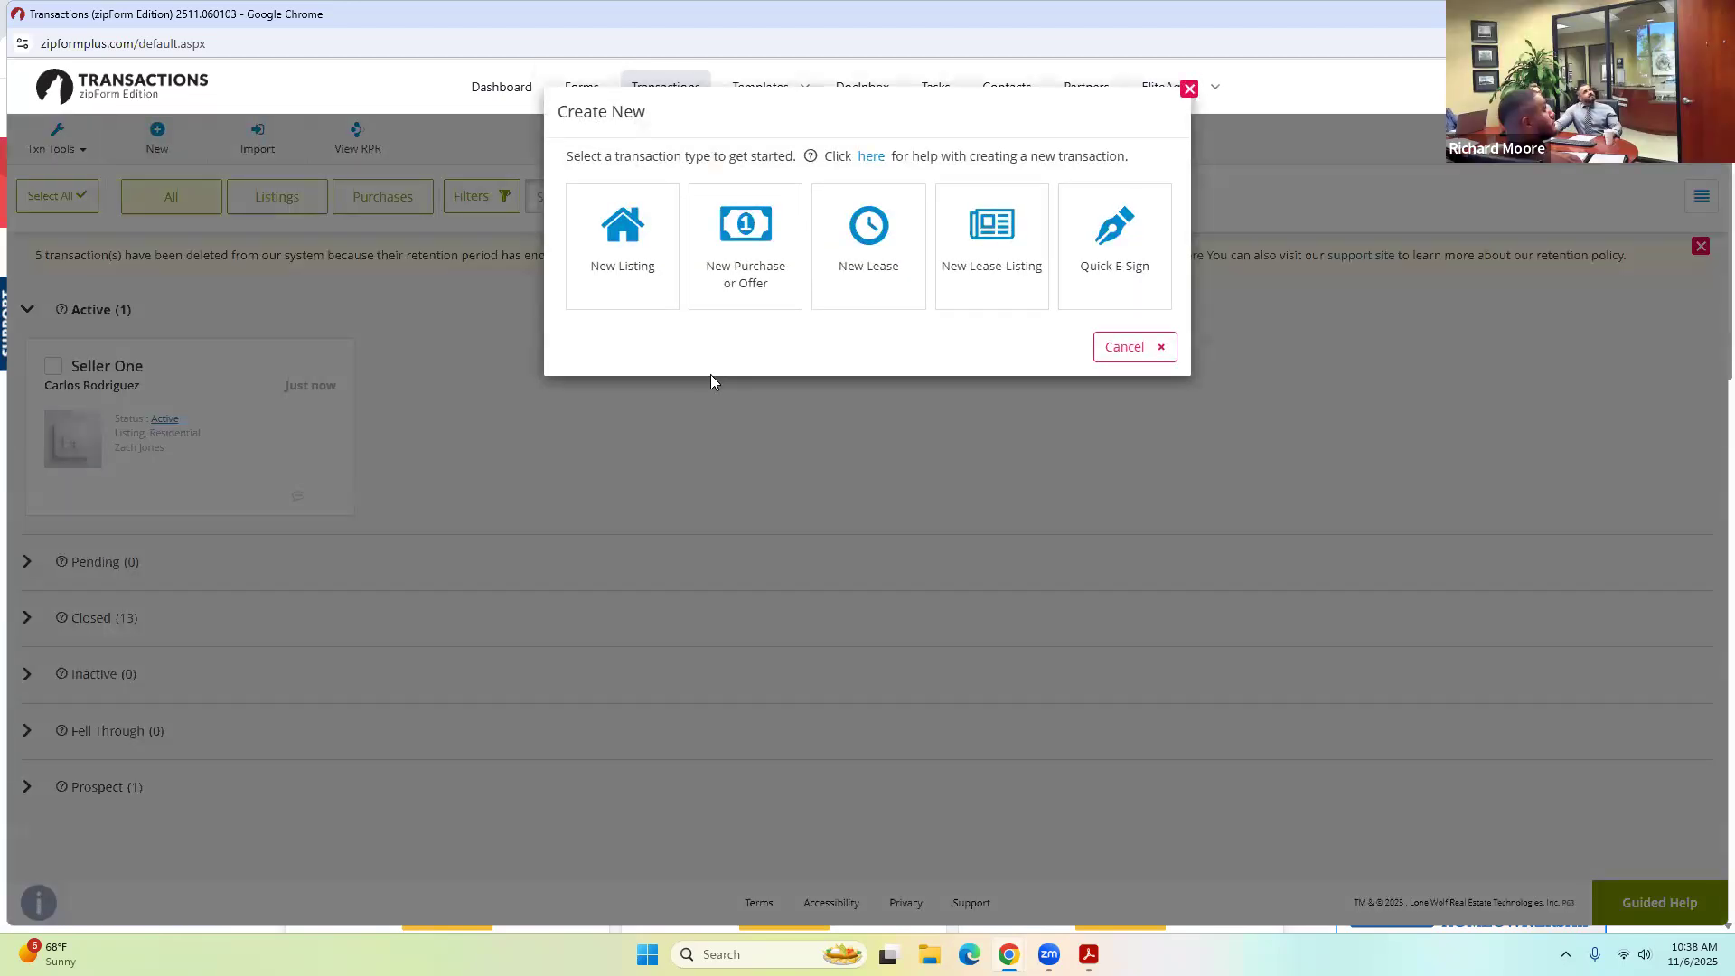
# Create a new Residential purchase transaction named Buyers Name and save it.
pyautogui.click(761, 239)
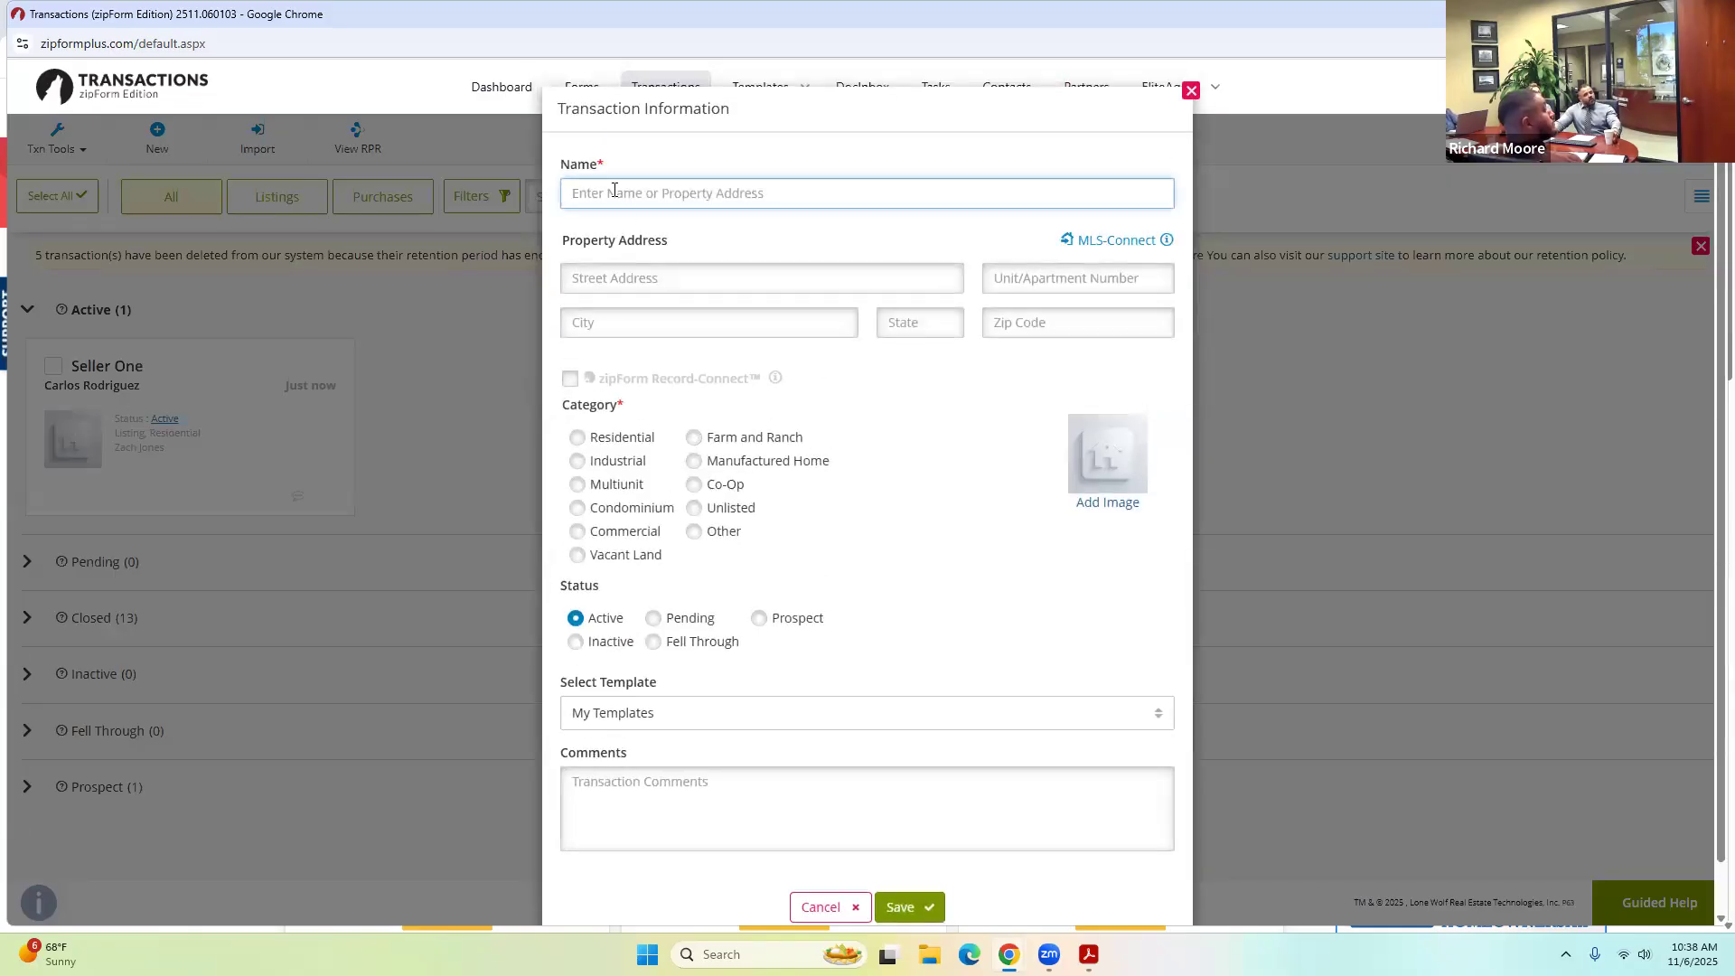
pyautogui.click(613, 190)
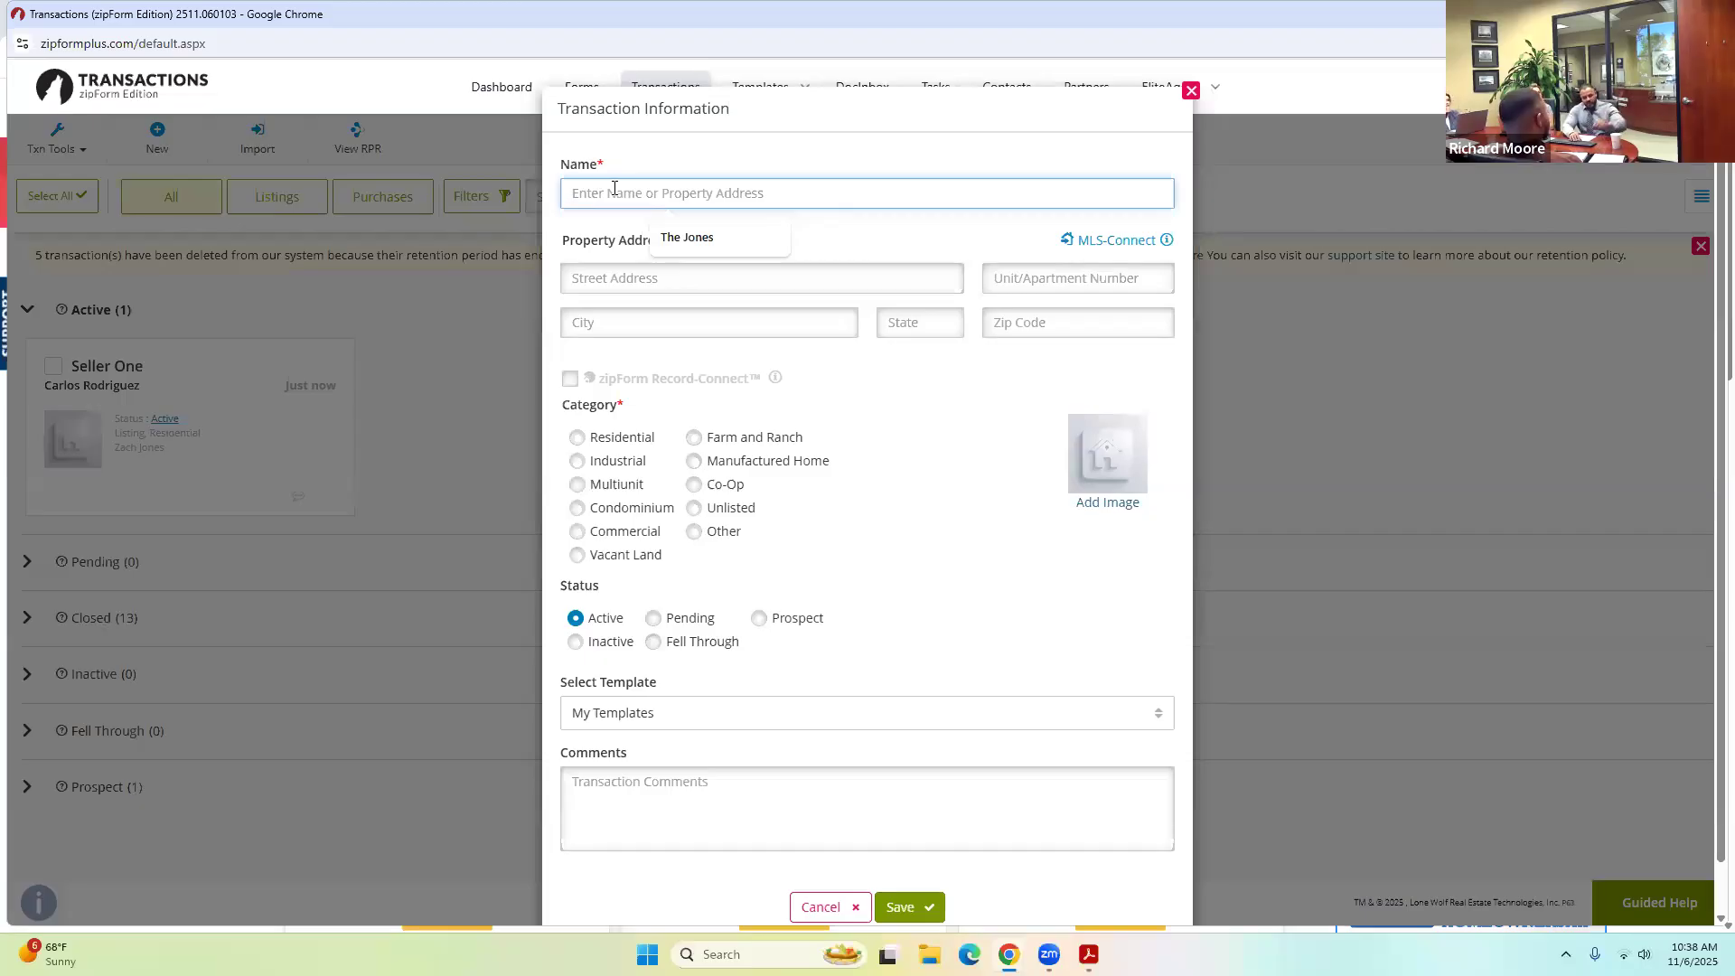
pyautogui.write('By')
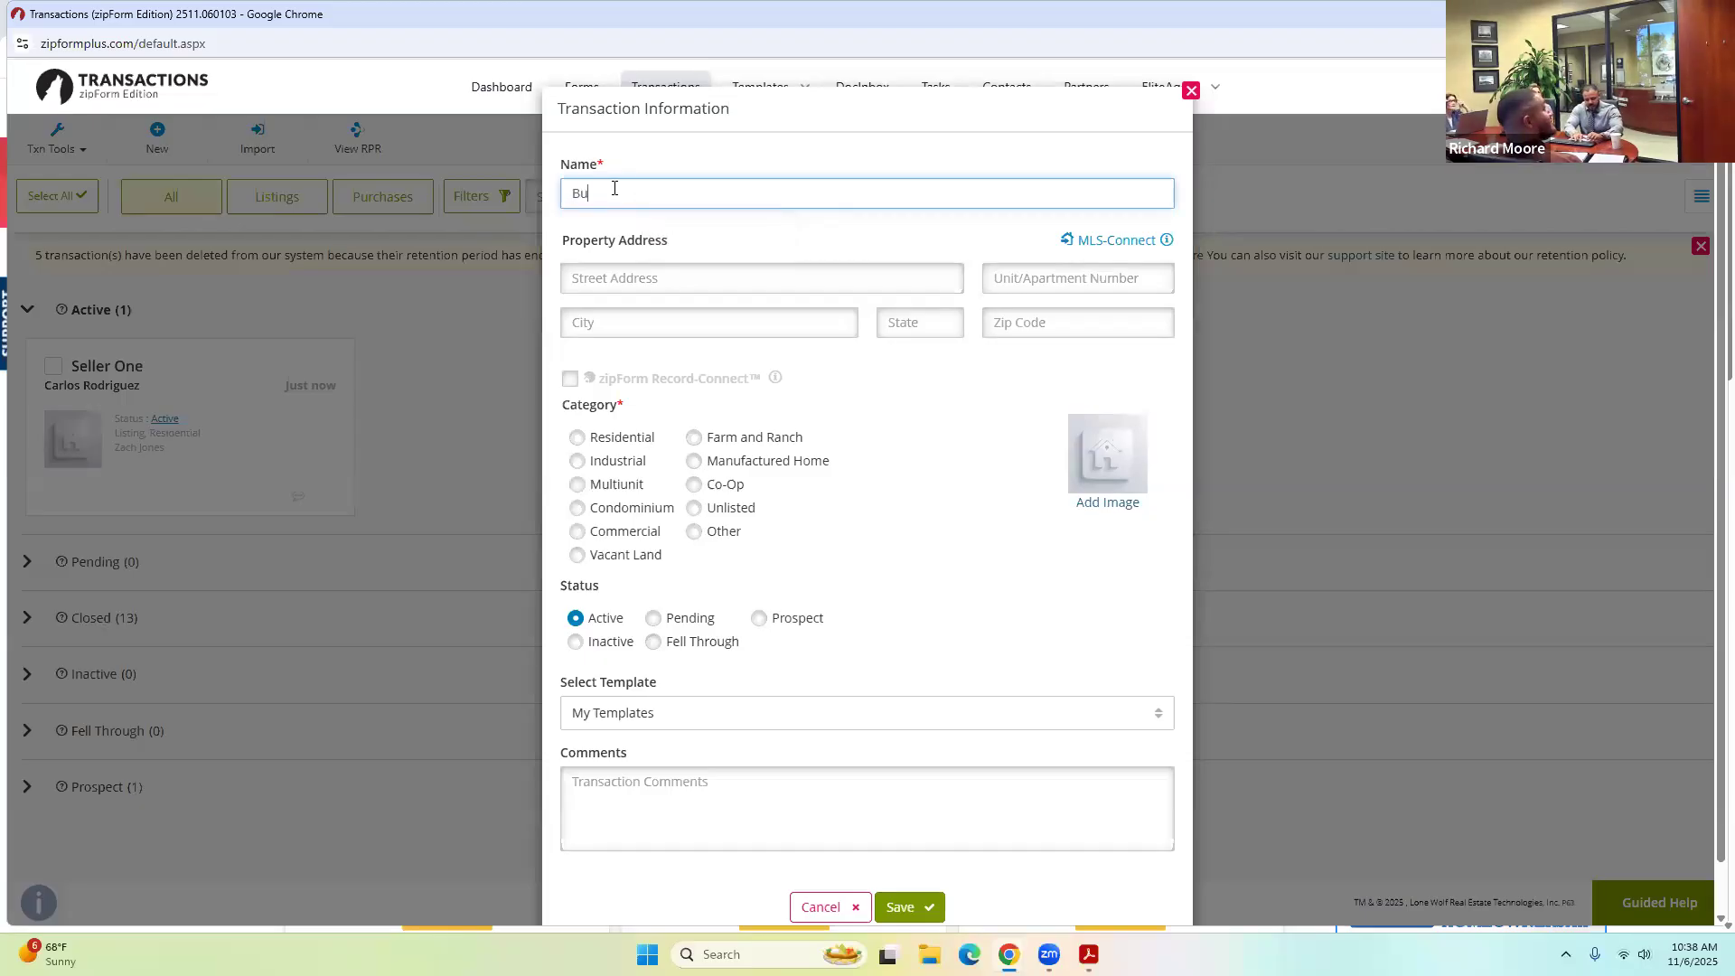
pyautogui.write('yers Name')
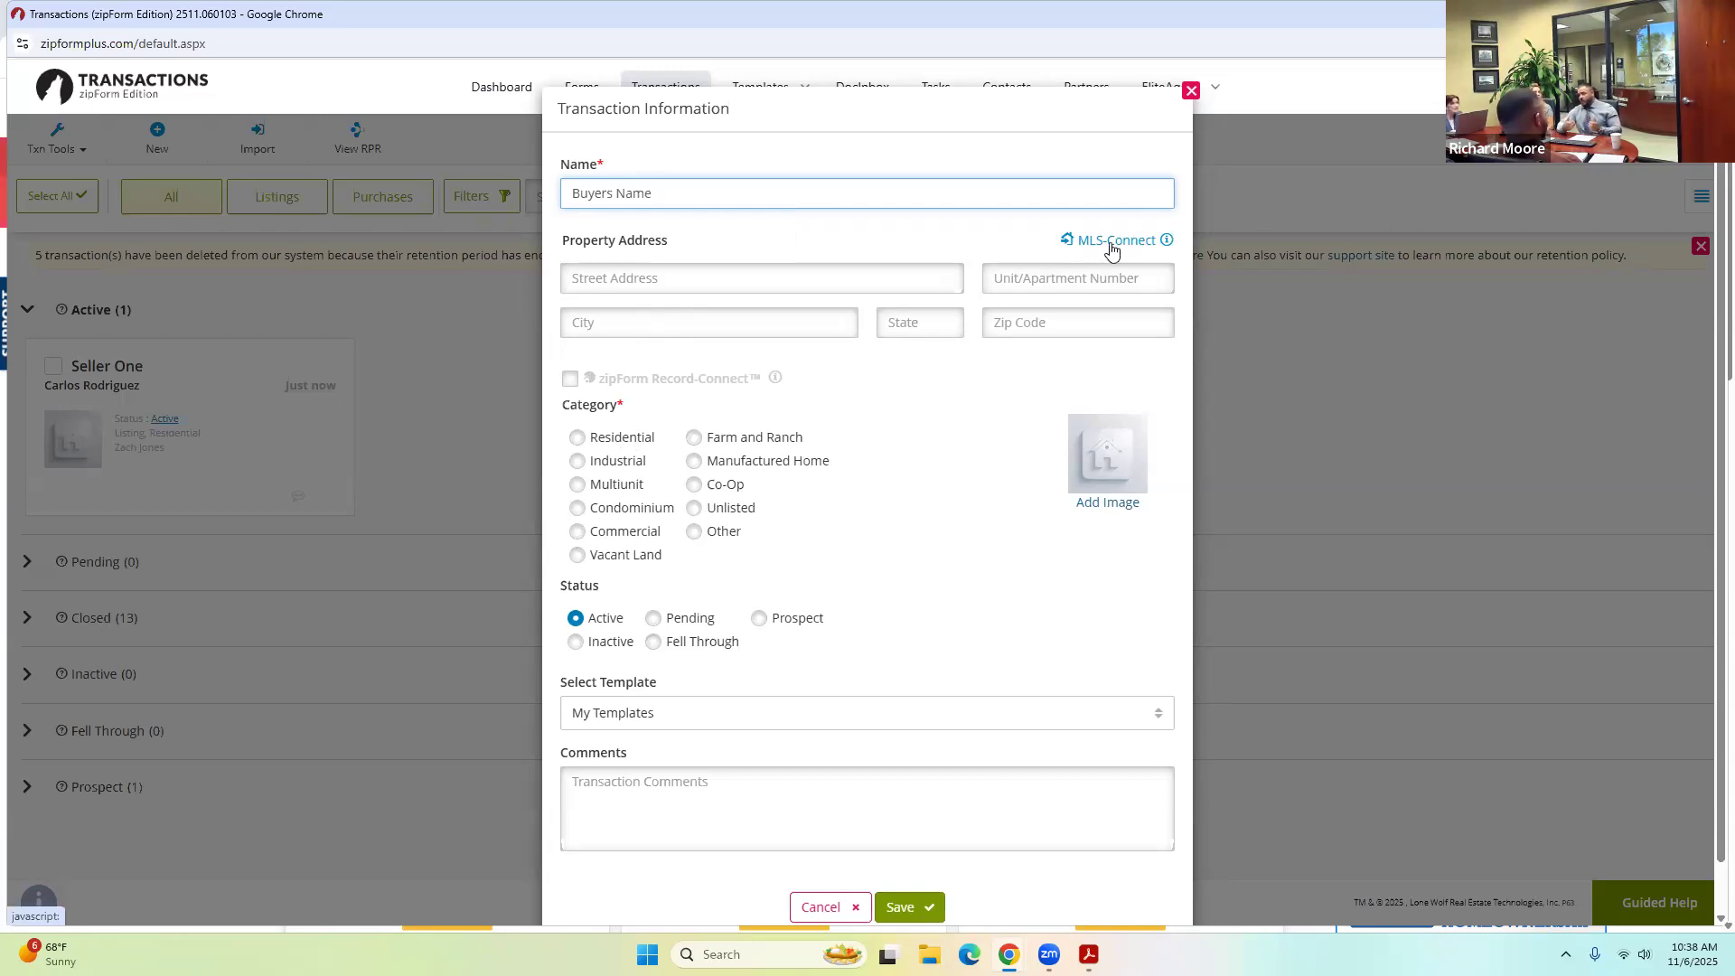
pyautogui.click(587, 440)
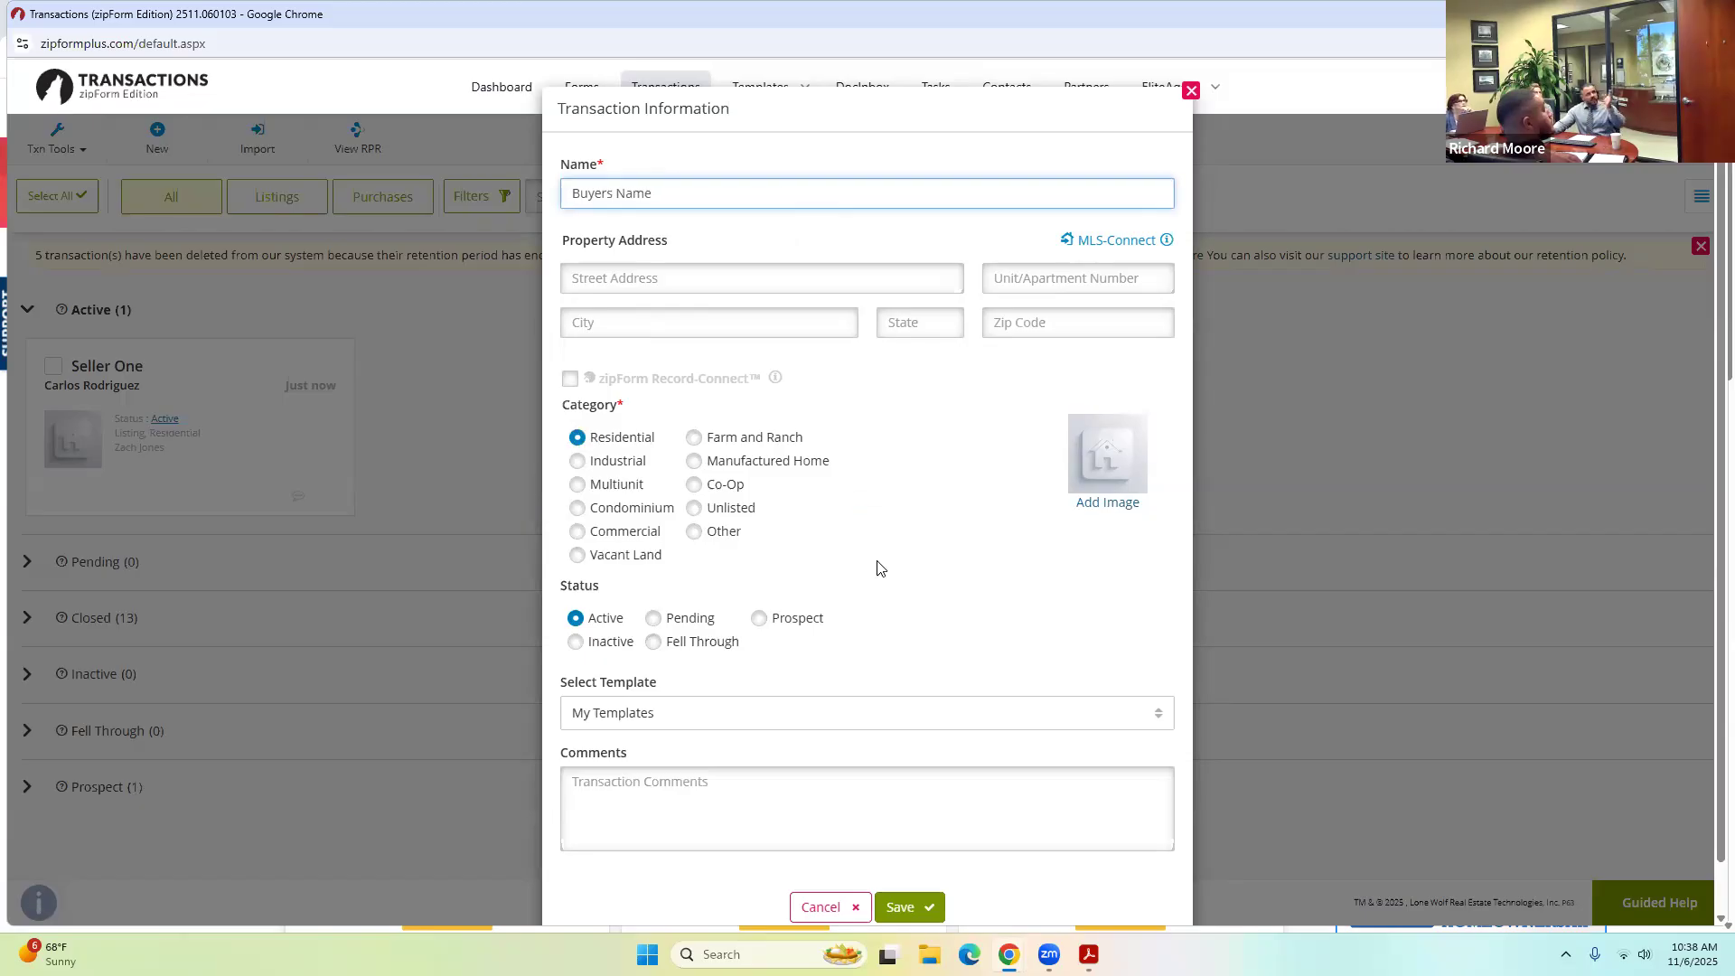
pyautogui.scroll(-1, 918, 551)
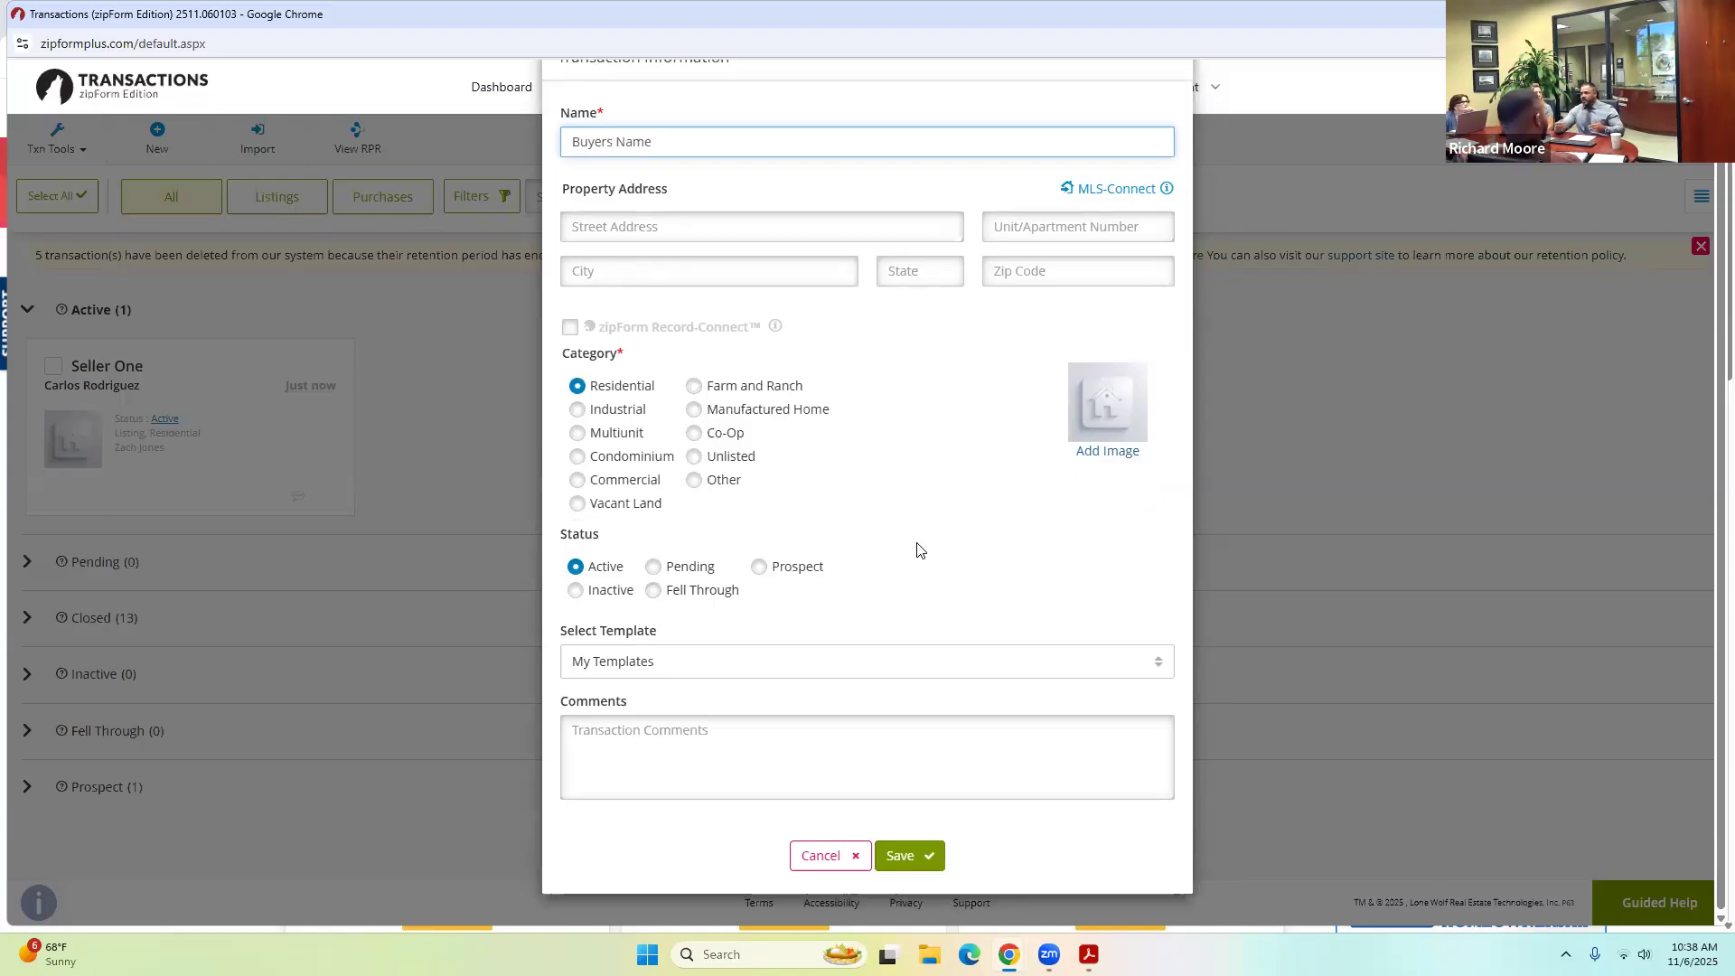
pyautogui.click(925, 857)
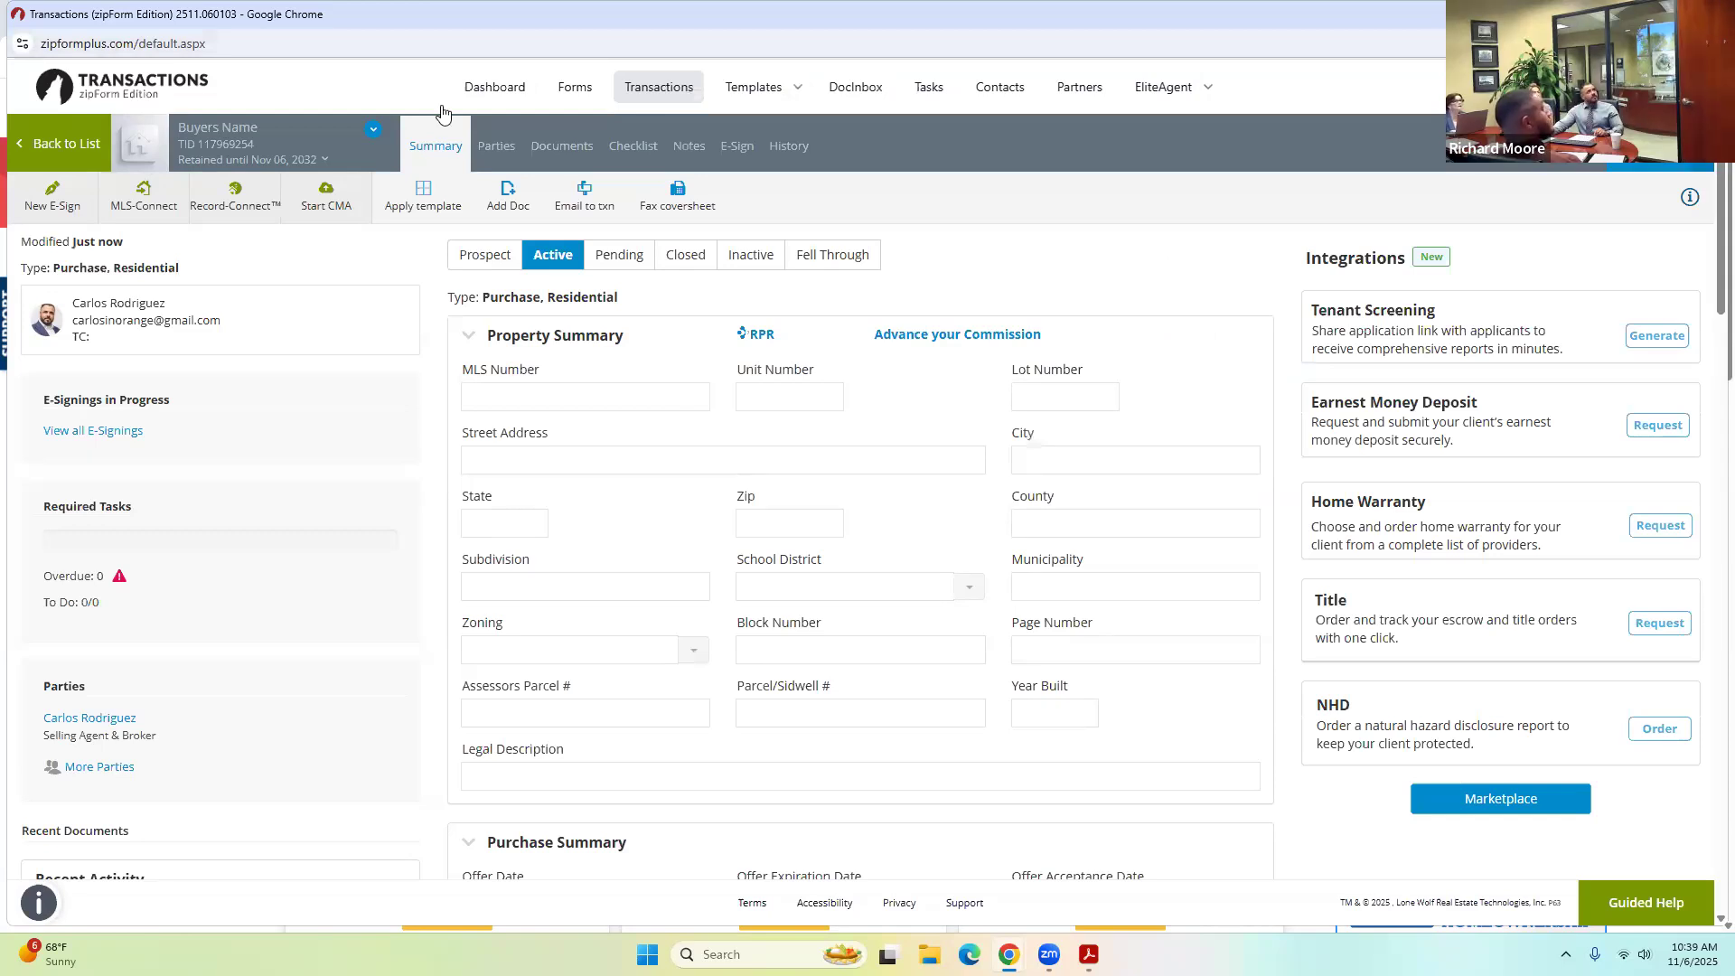
# Enter the buyer's first and last name in the Buyer One party.
pyautogui.click(496, 149)
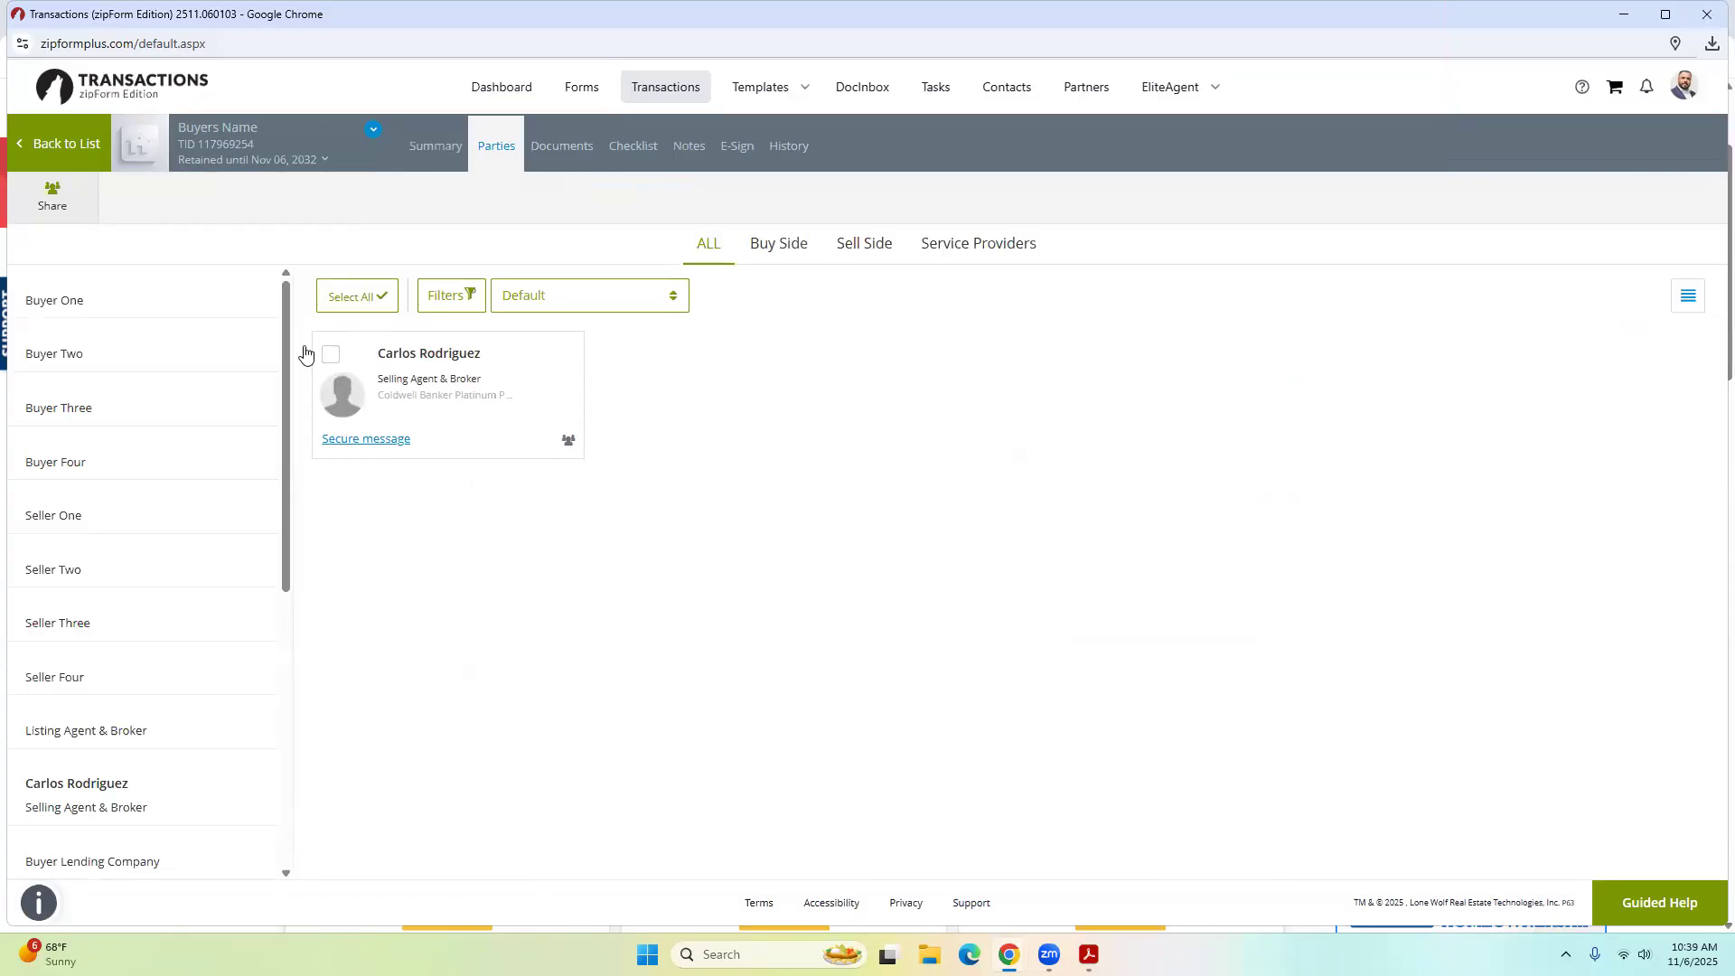
pyautogui.click(70, 307)
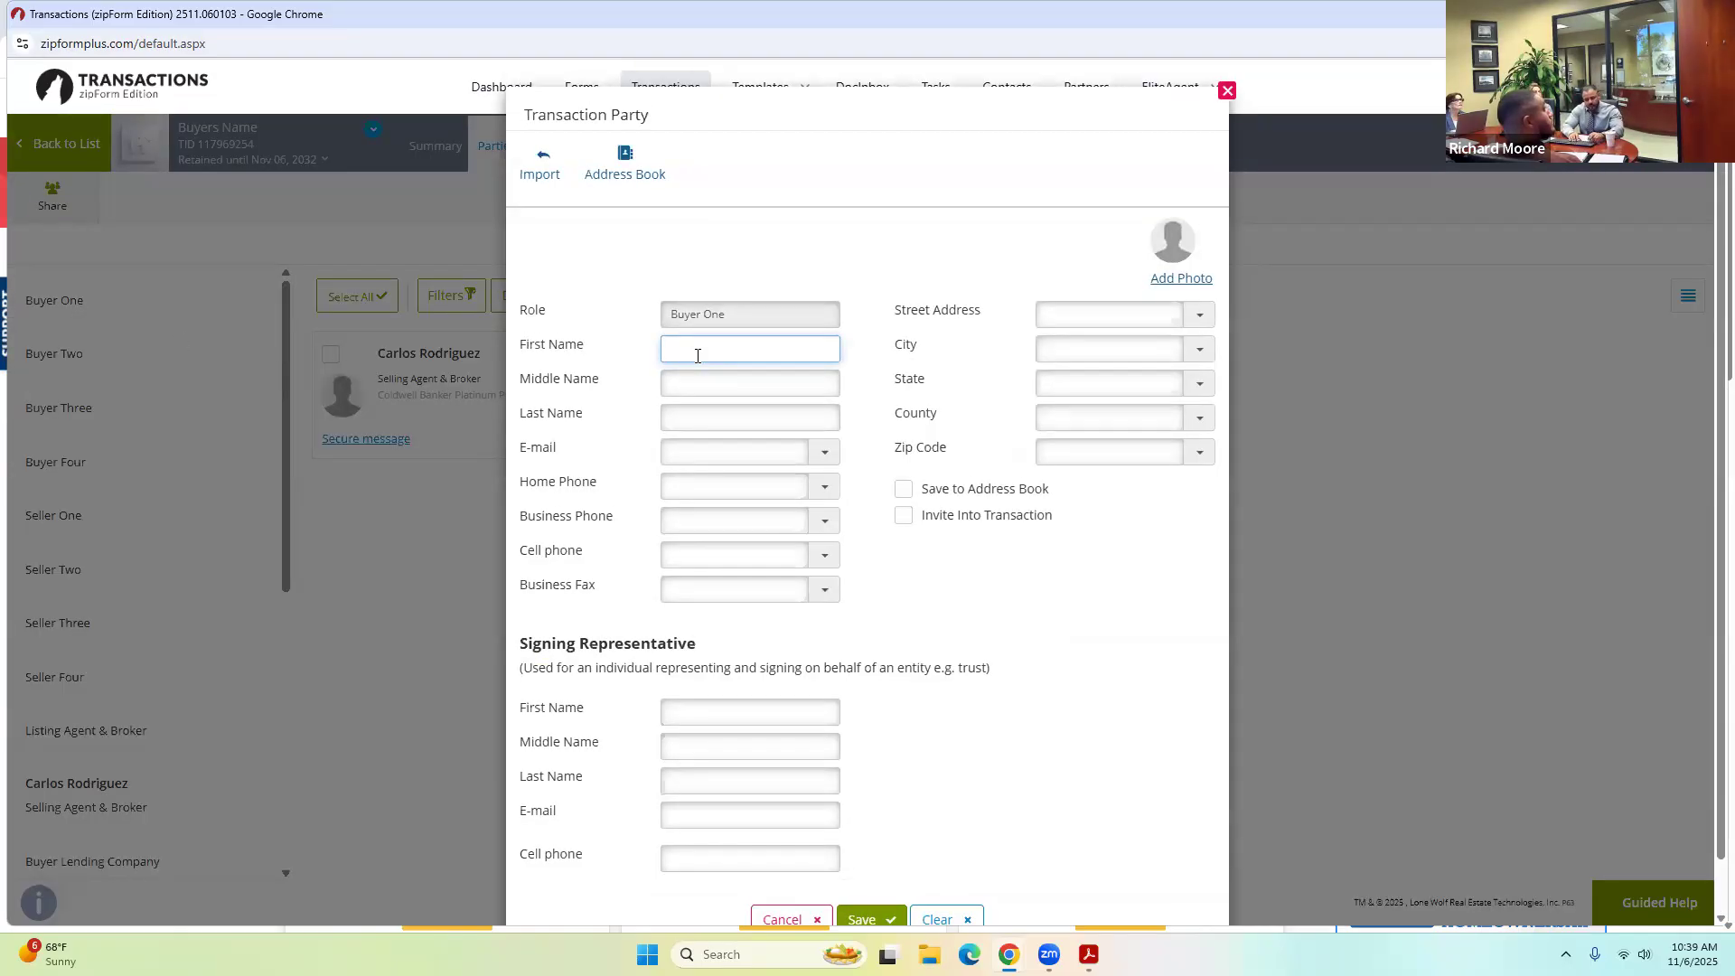
pyautogui.press('Tab')
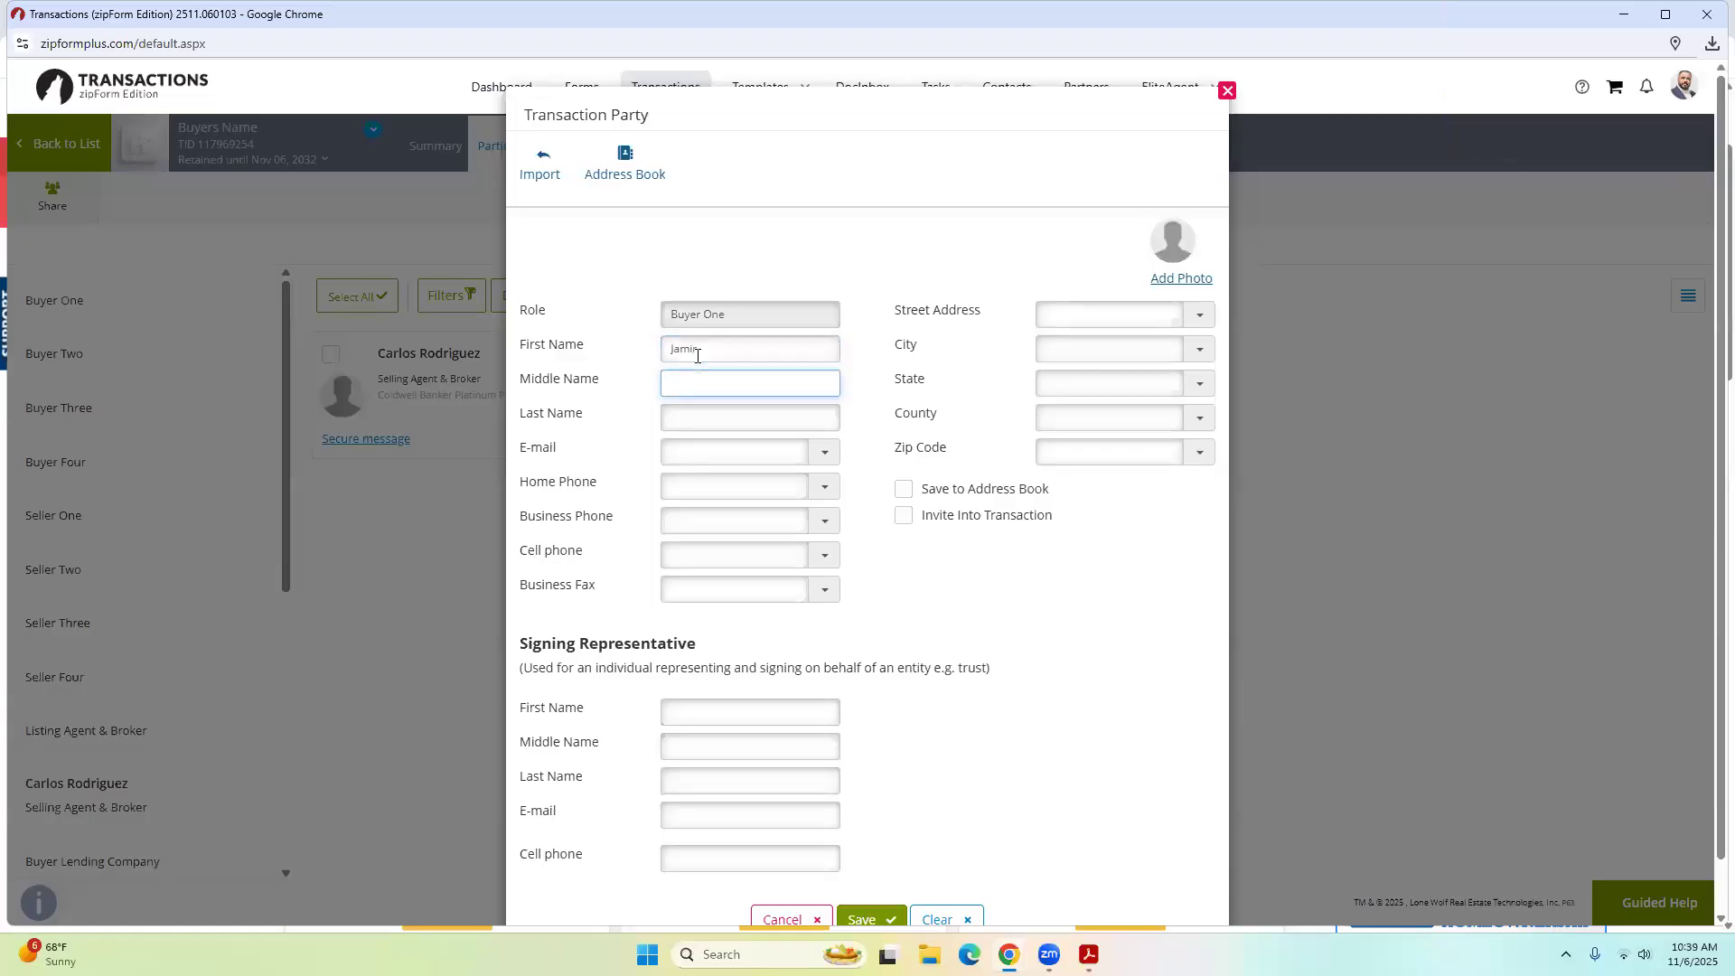
pyautogui.press('Tab')
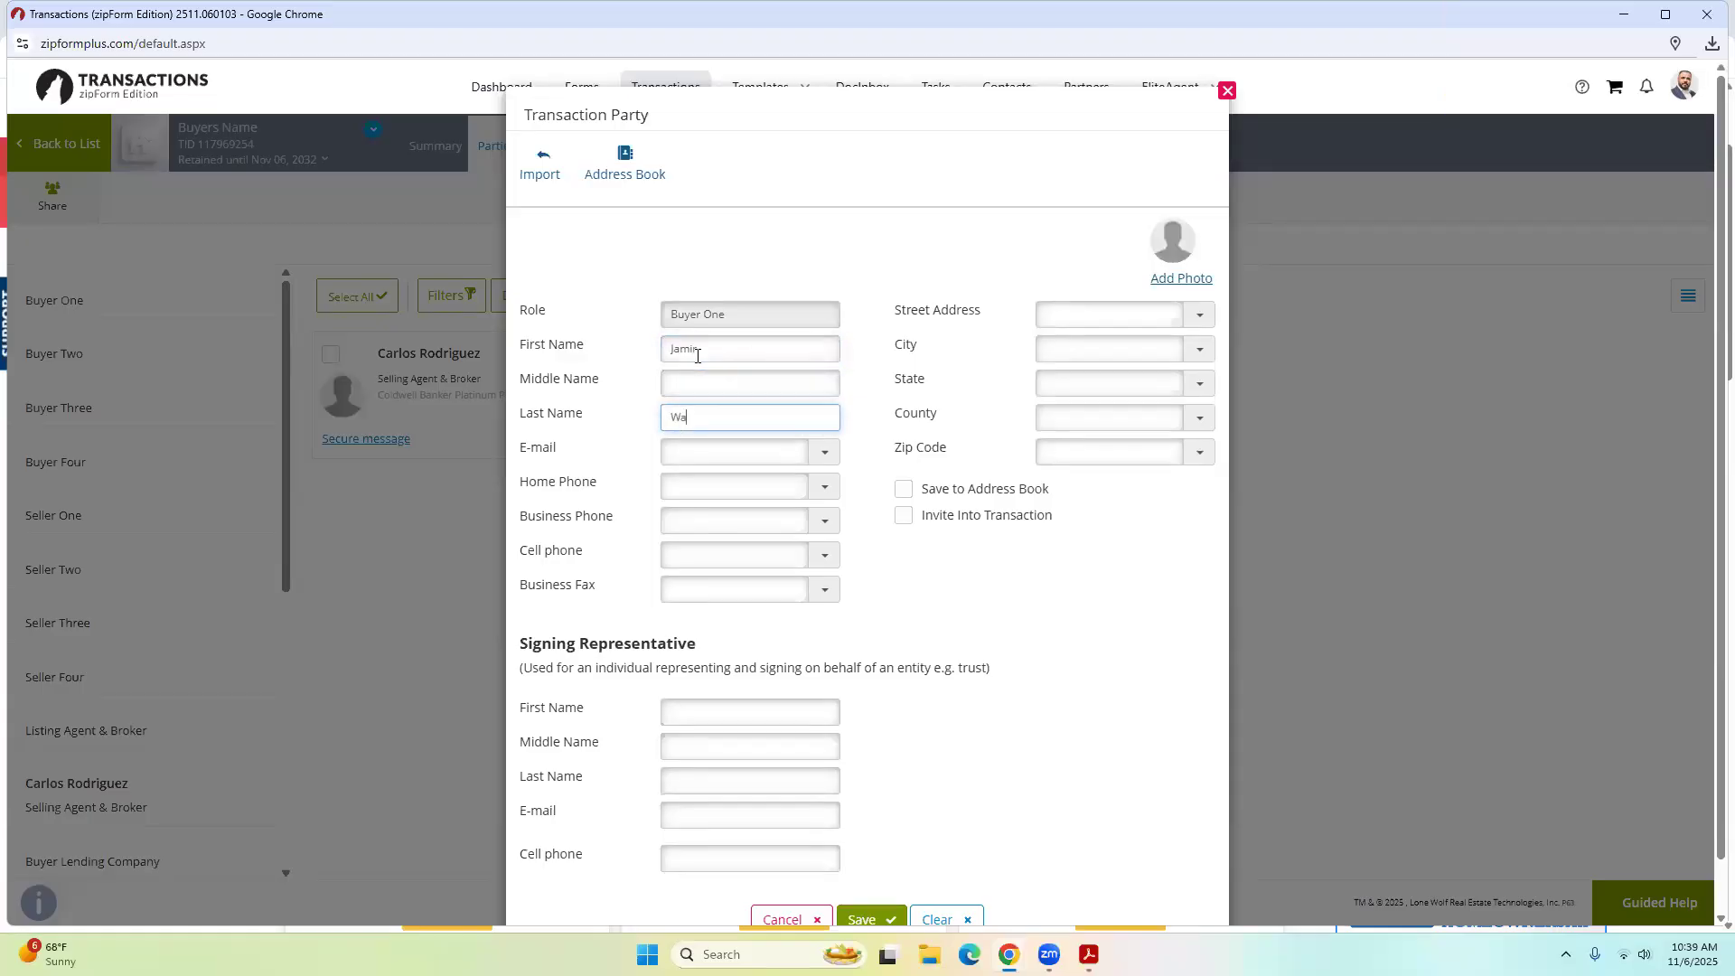
# Enter the buyer's e-mail address, save the Buyer One party, and view the documents.
pyautogui.press('Tab')
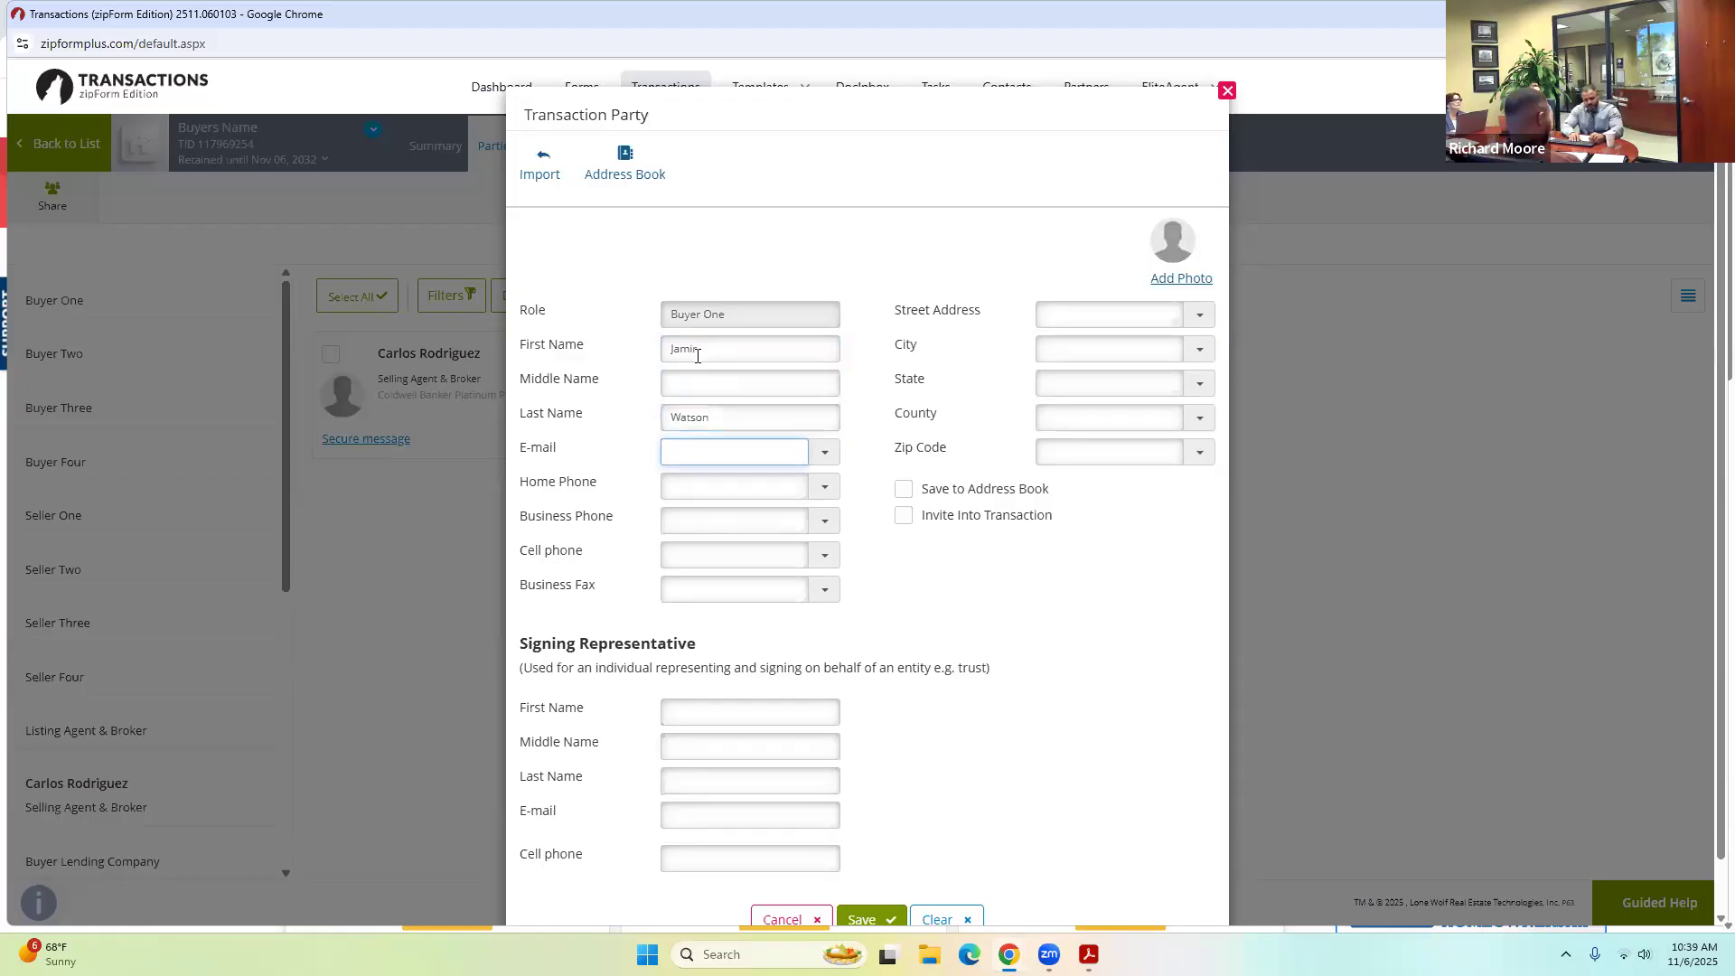
pyautogui.press('BackSpace')
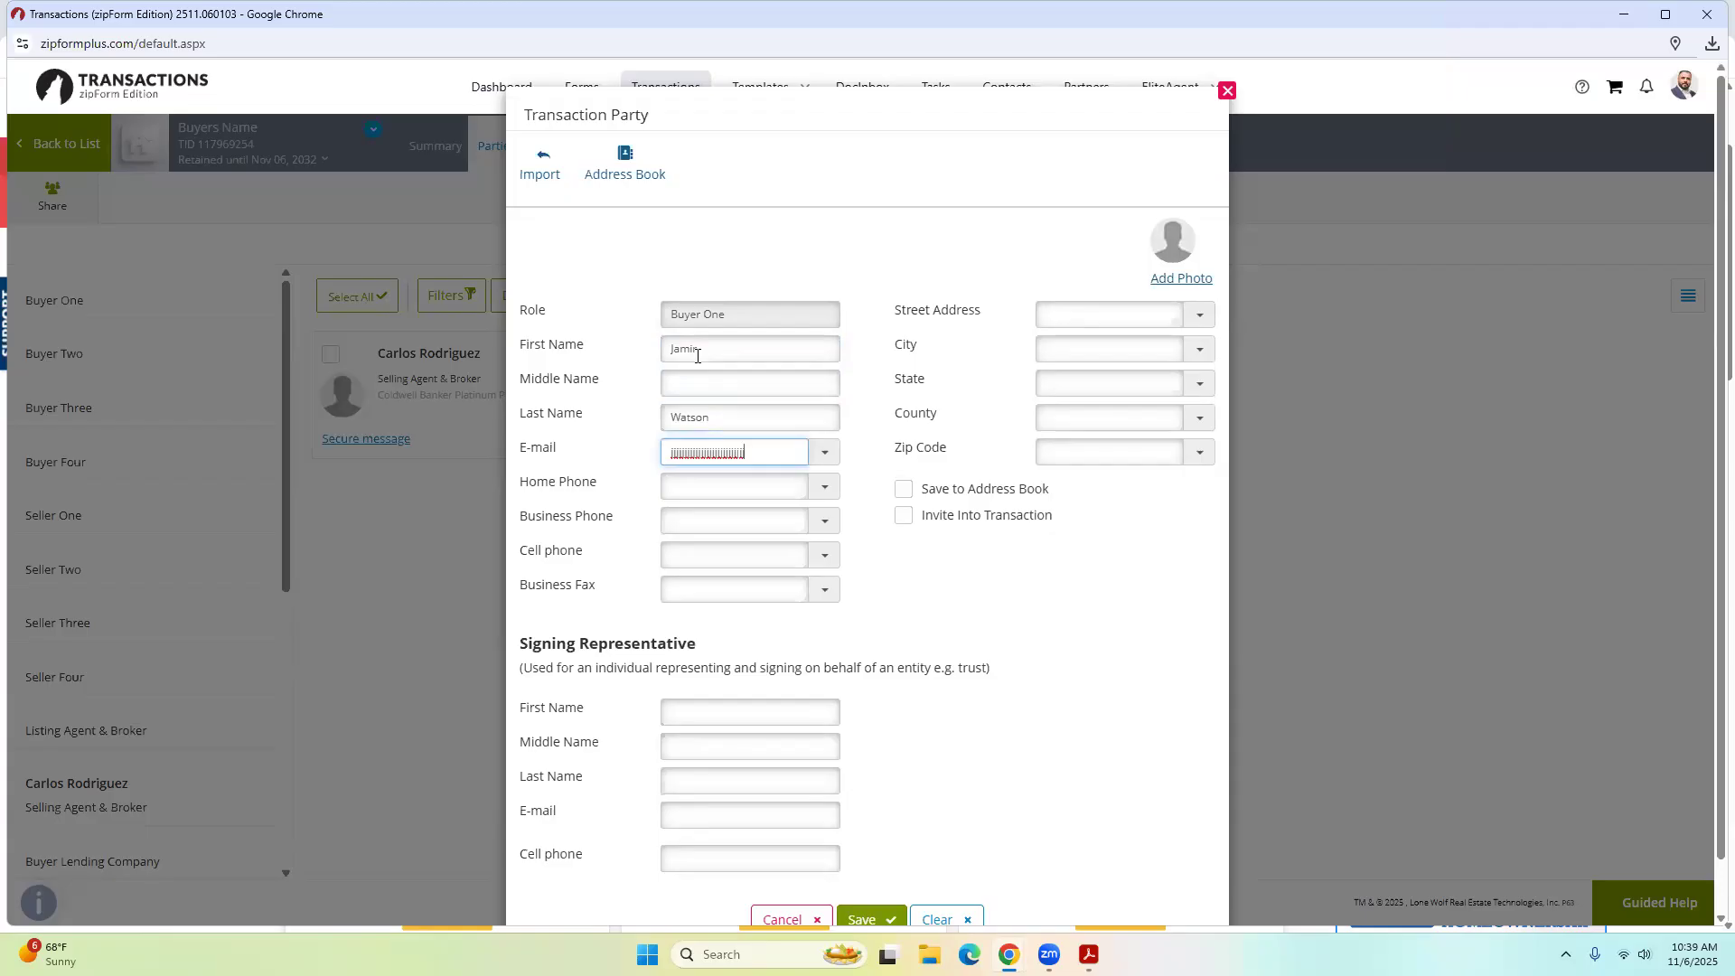
pyautogui.hotkey('ctrl', 'a')
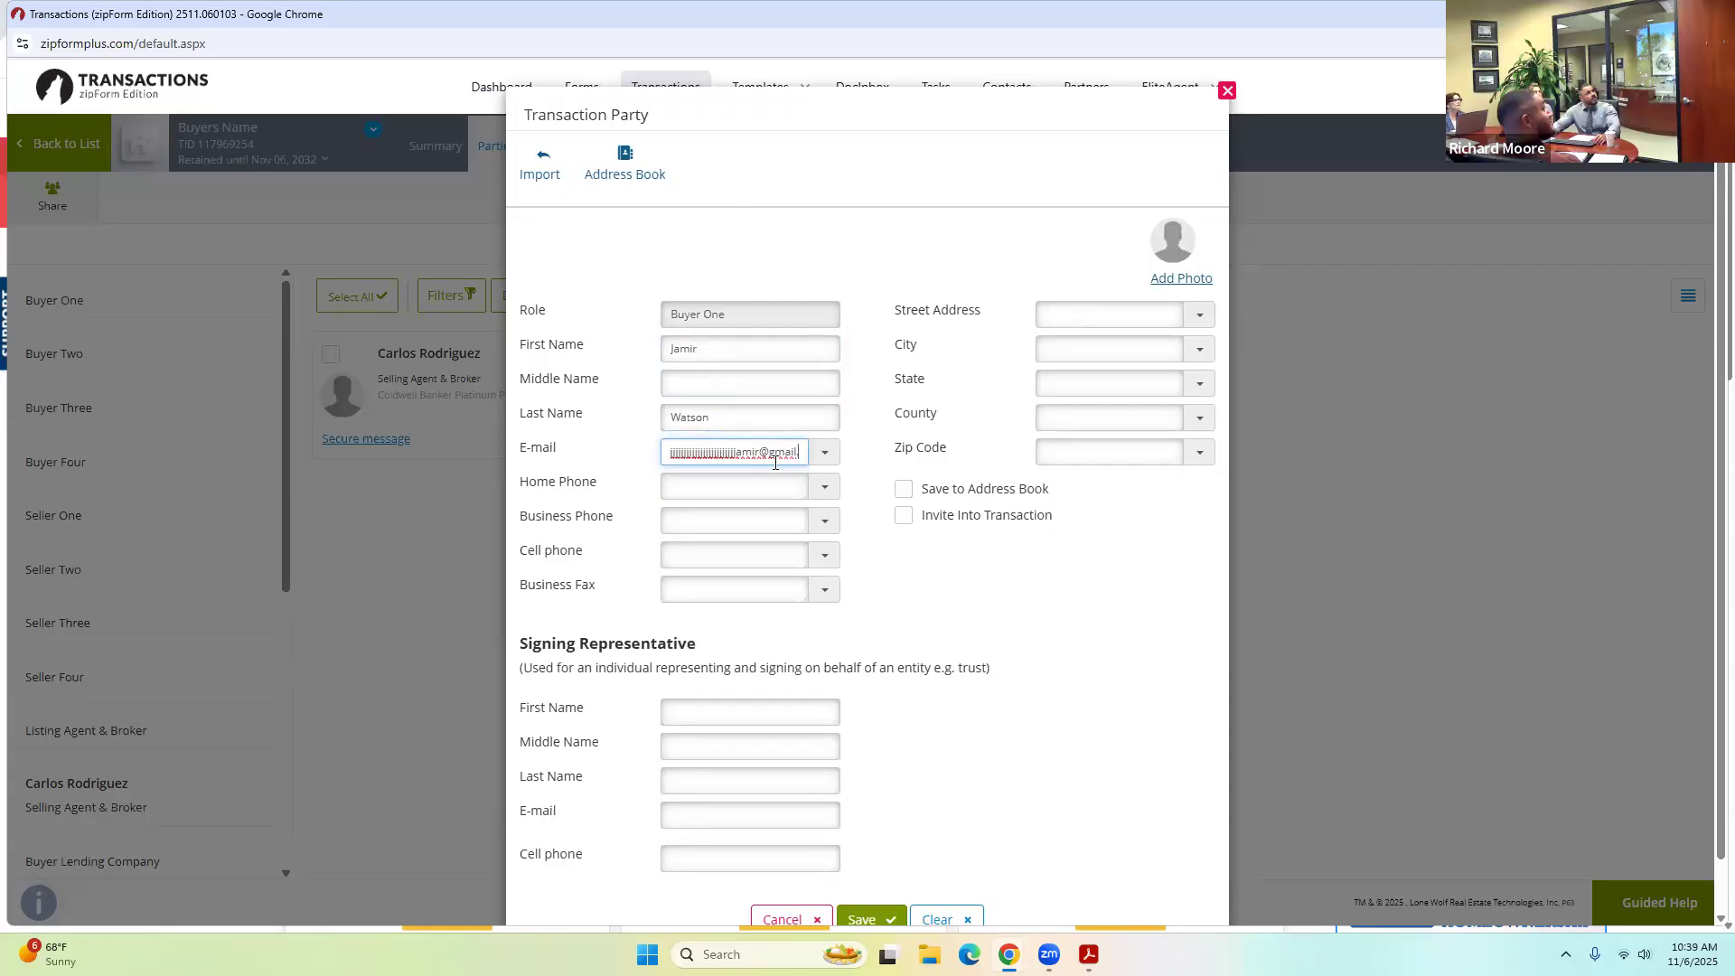
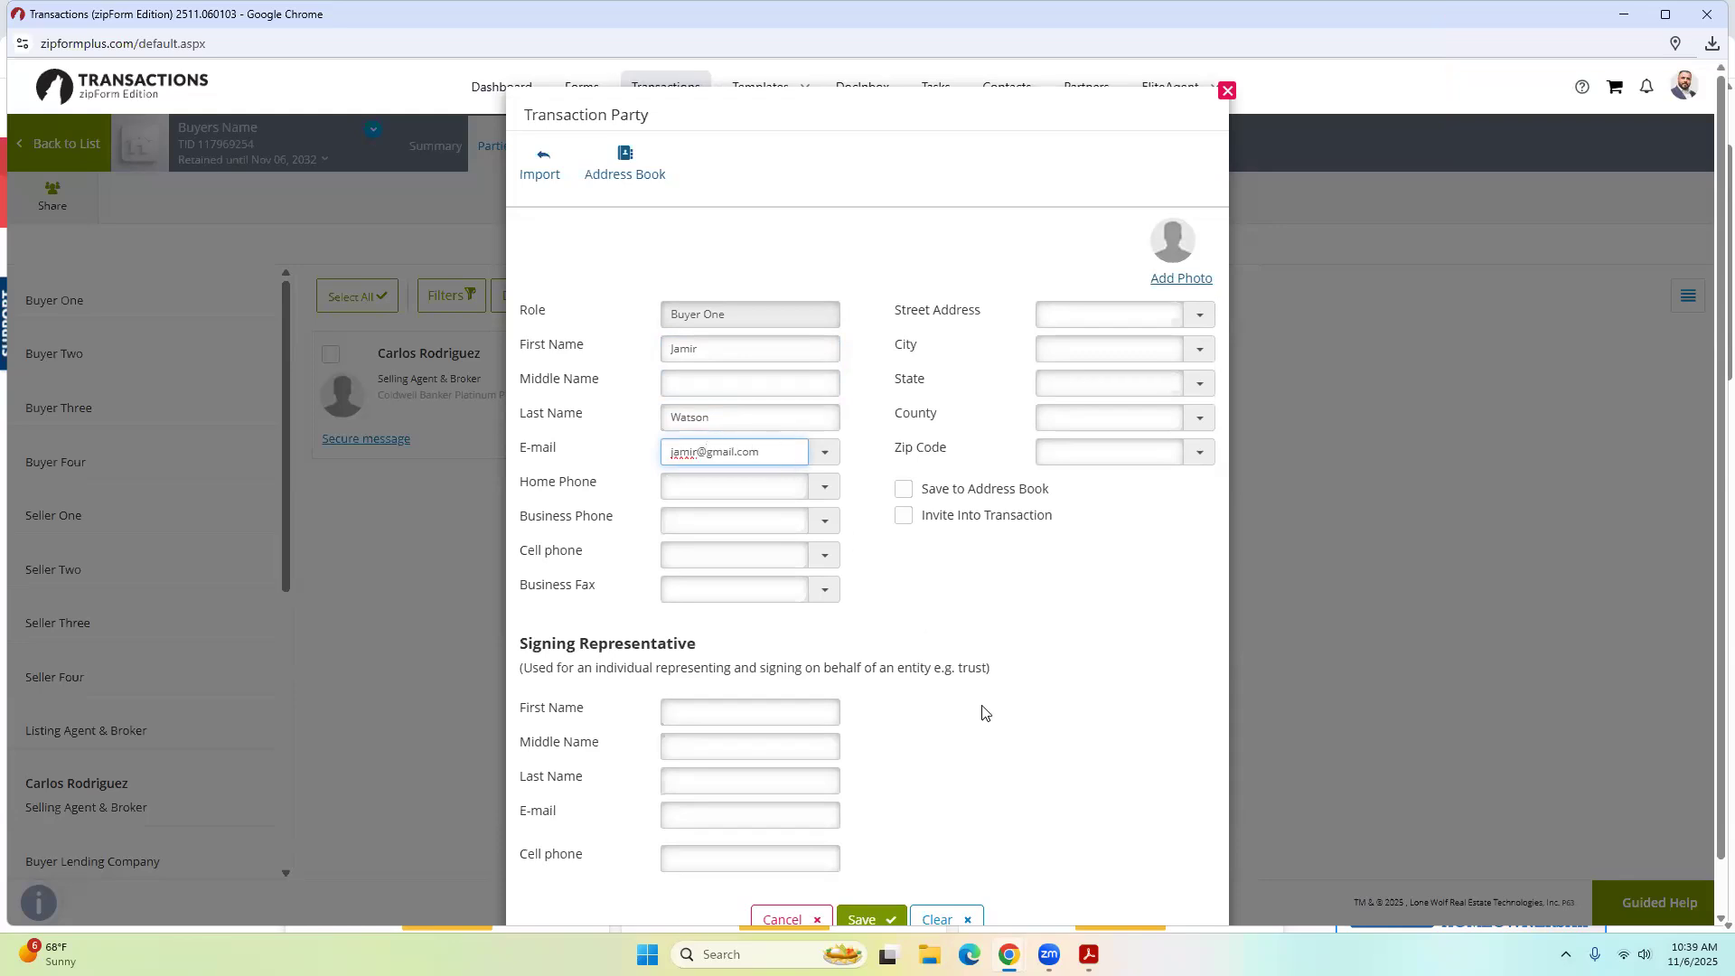
pyautogui.scroll(-1, 961, 755)
pyautogui.click(874, 860)
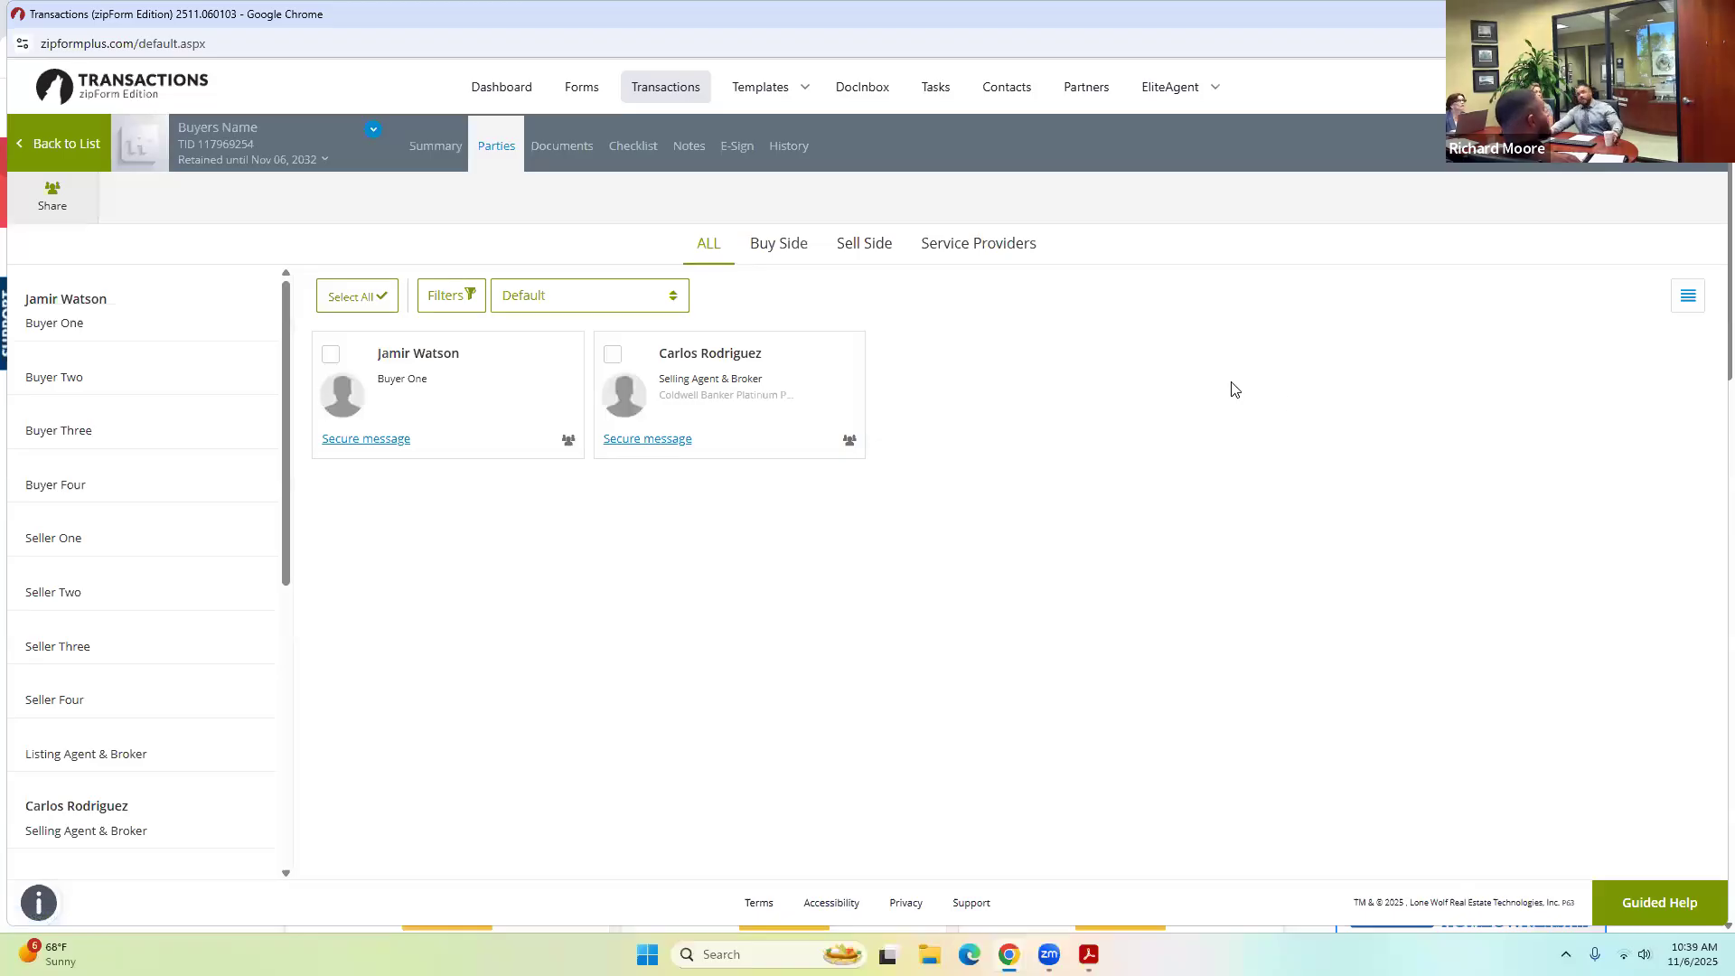
pyautogui.click(560, 145)
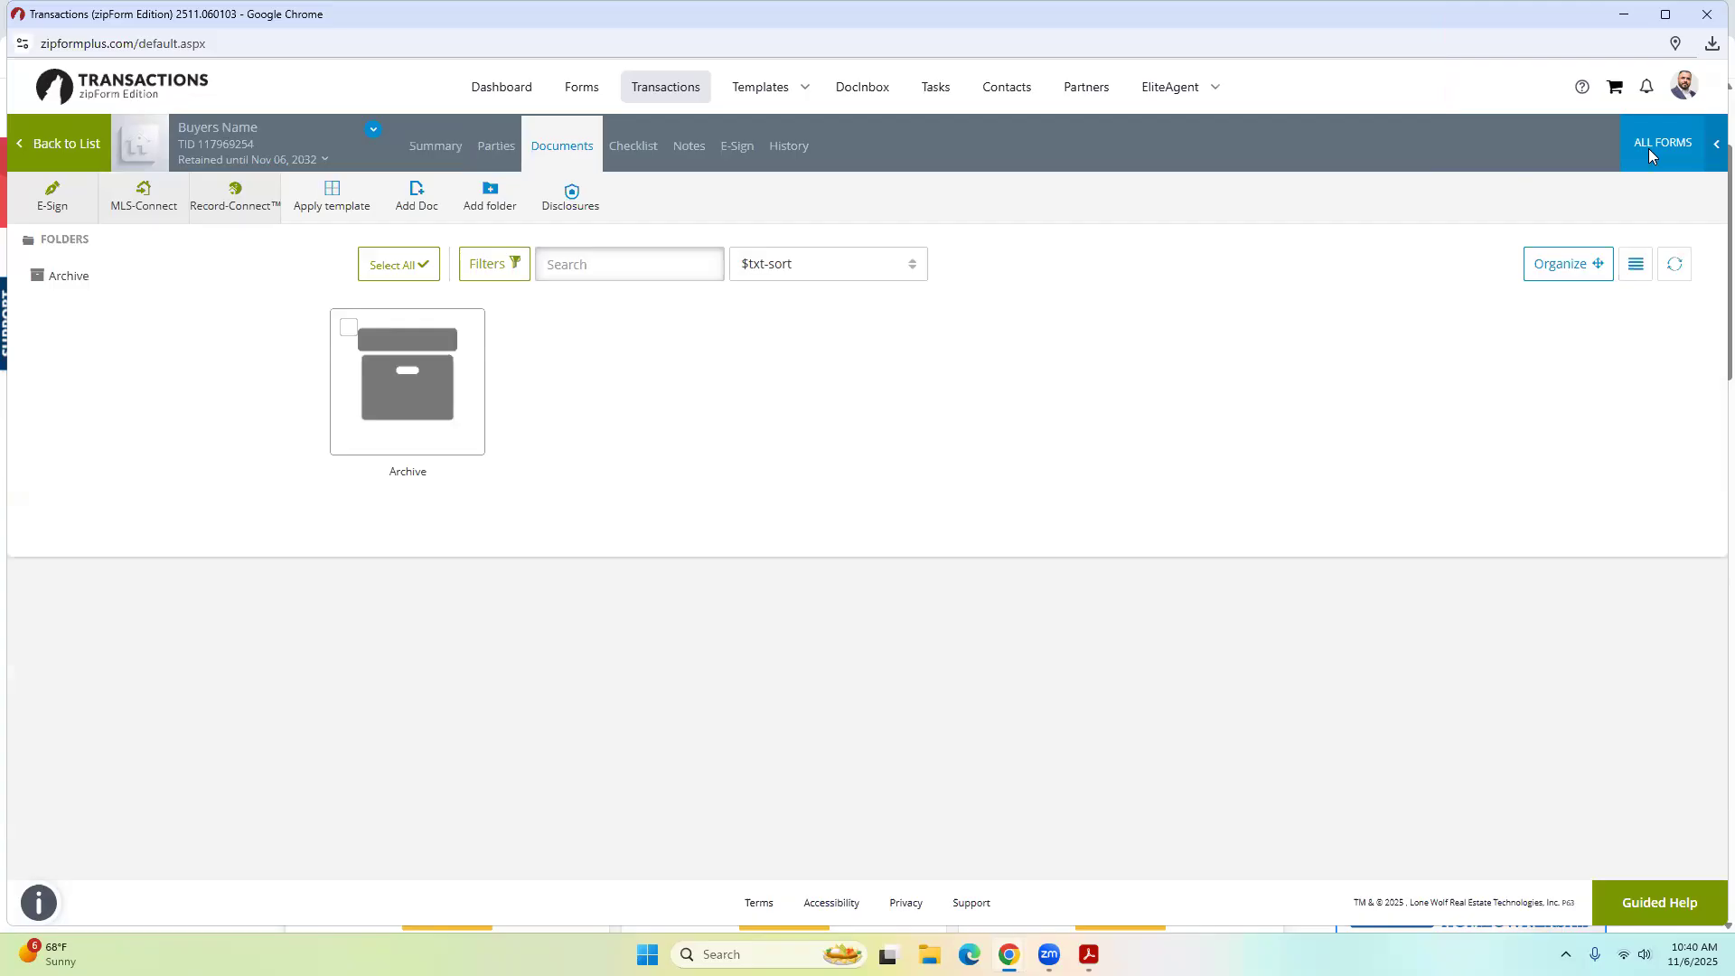
# Add the Buyer Representation and Broker Compensation and California Residential Purchase Agreement forms, then open the Buyer Representation form.
pyautogui.click(1650, 145)
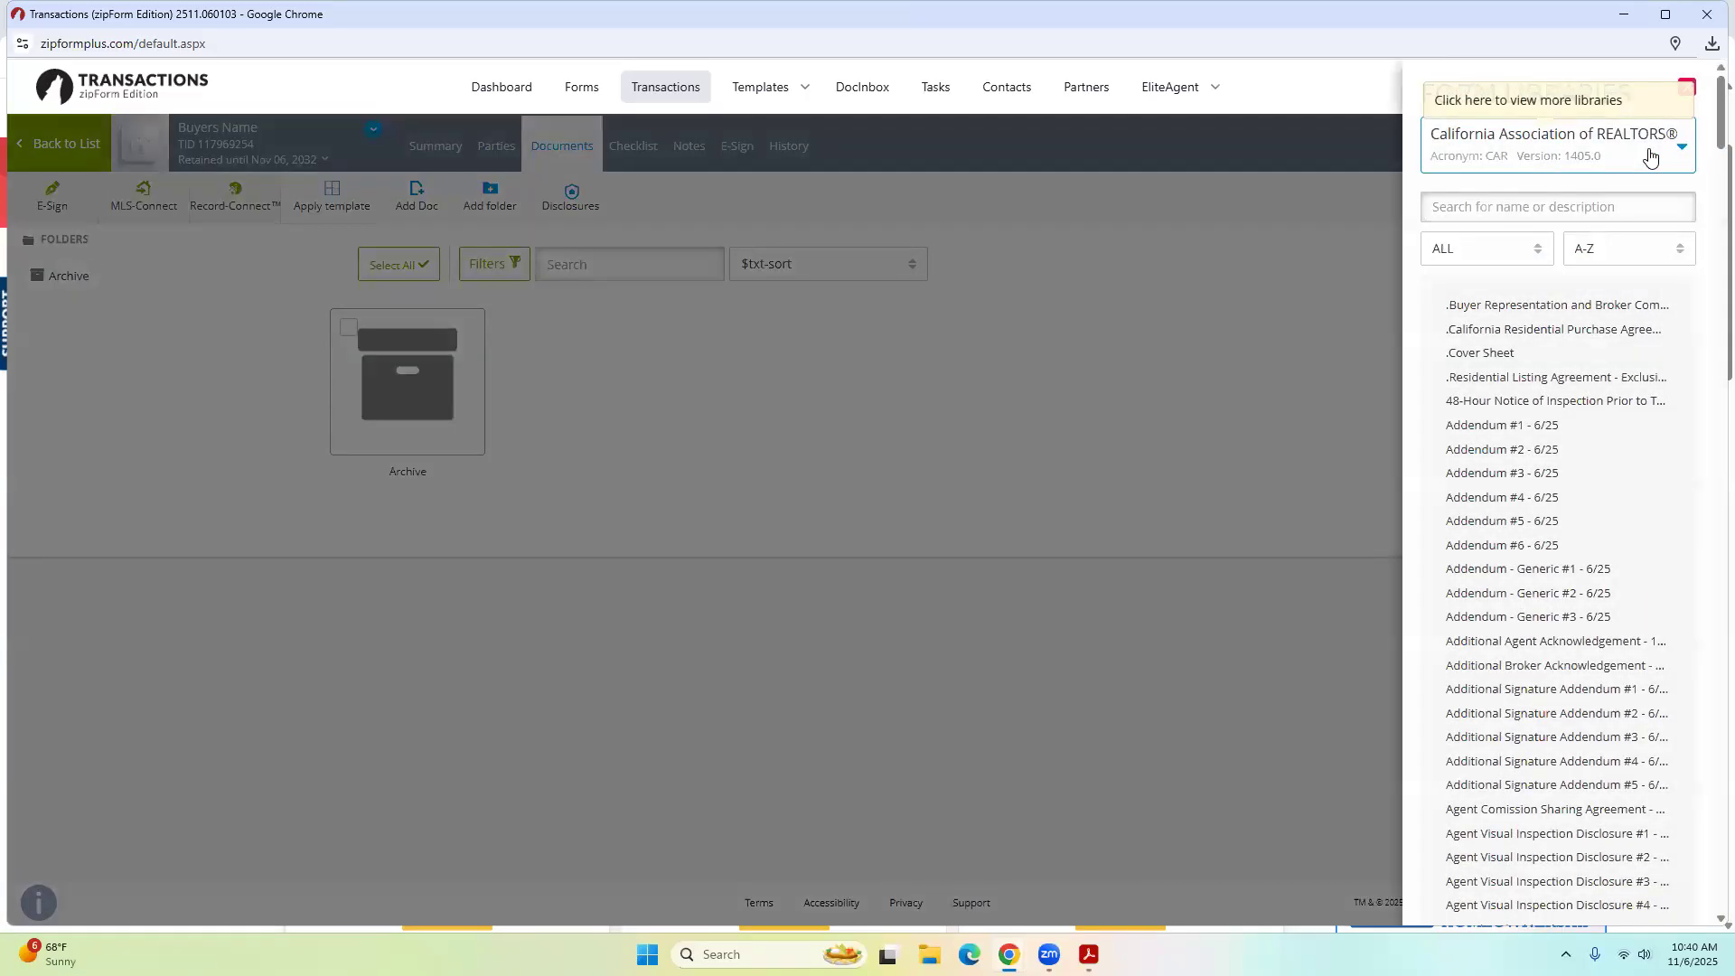
pyautogui.click(1552, 310)
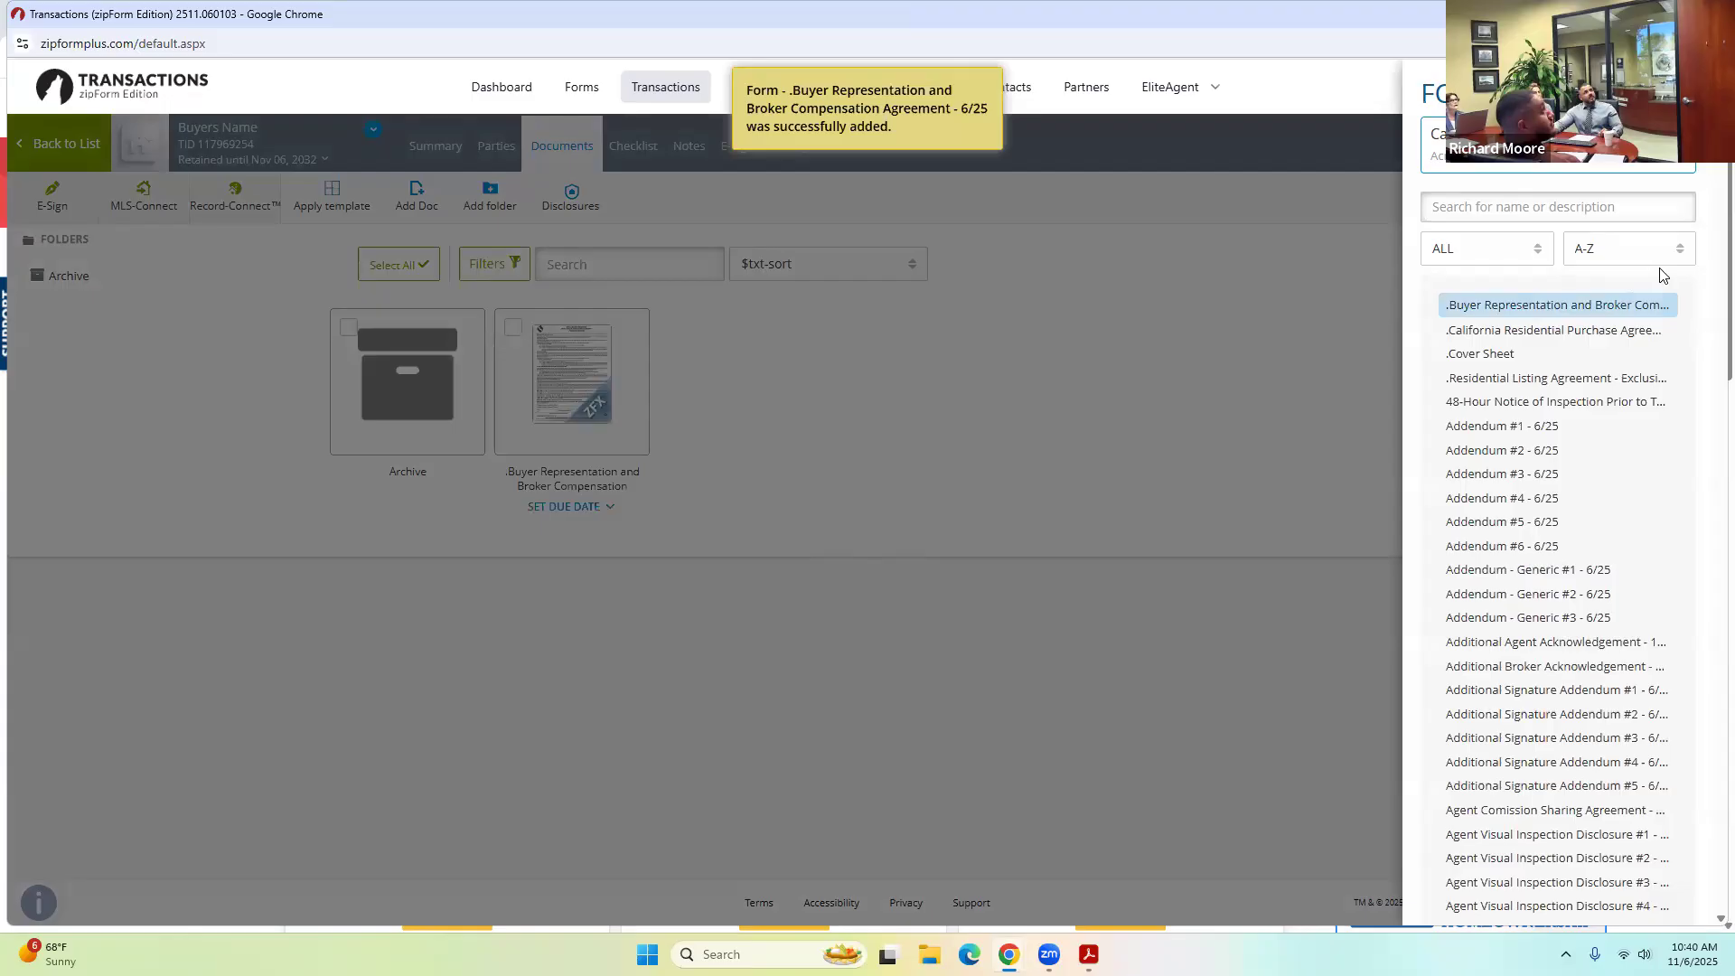
pyautogui.click(1583, 334)
pyautogui.click(1041, 349)
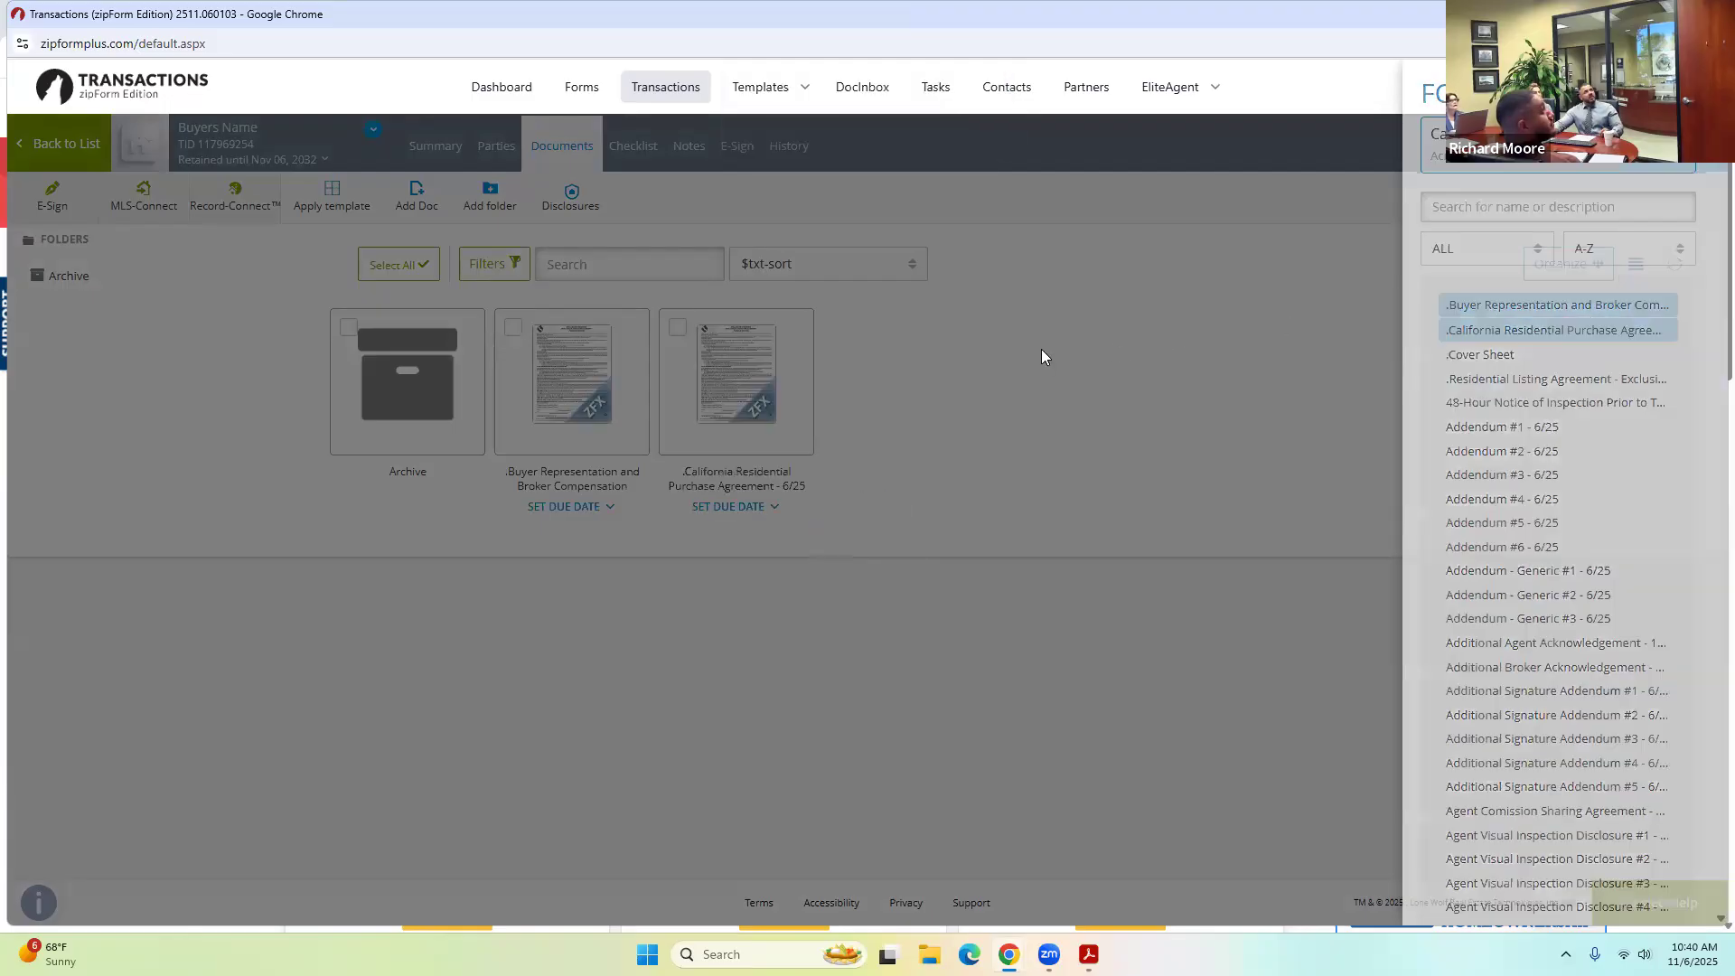
pyautogui.moveTo(804, 361)
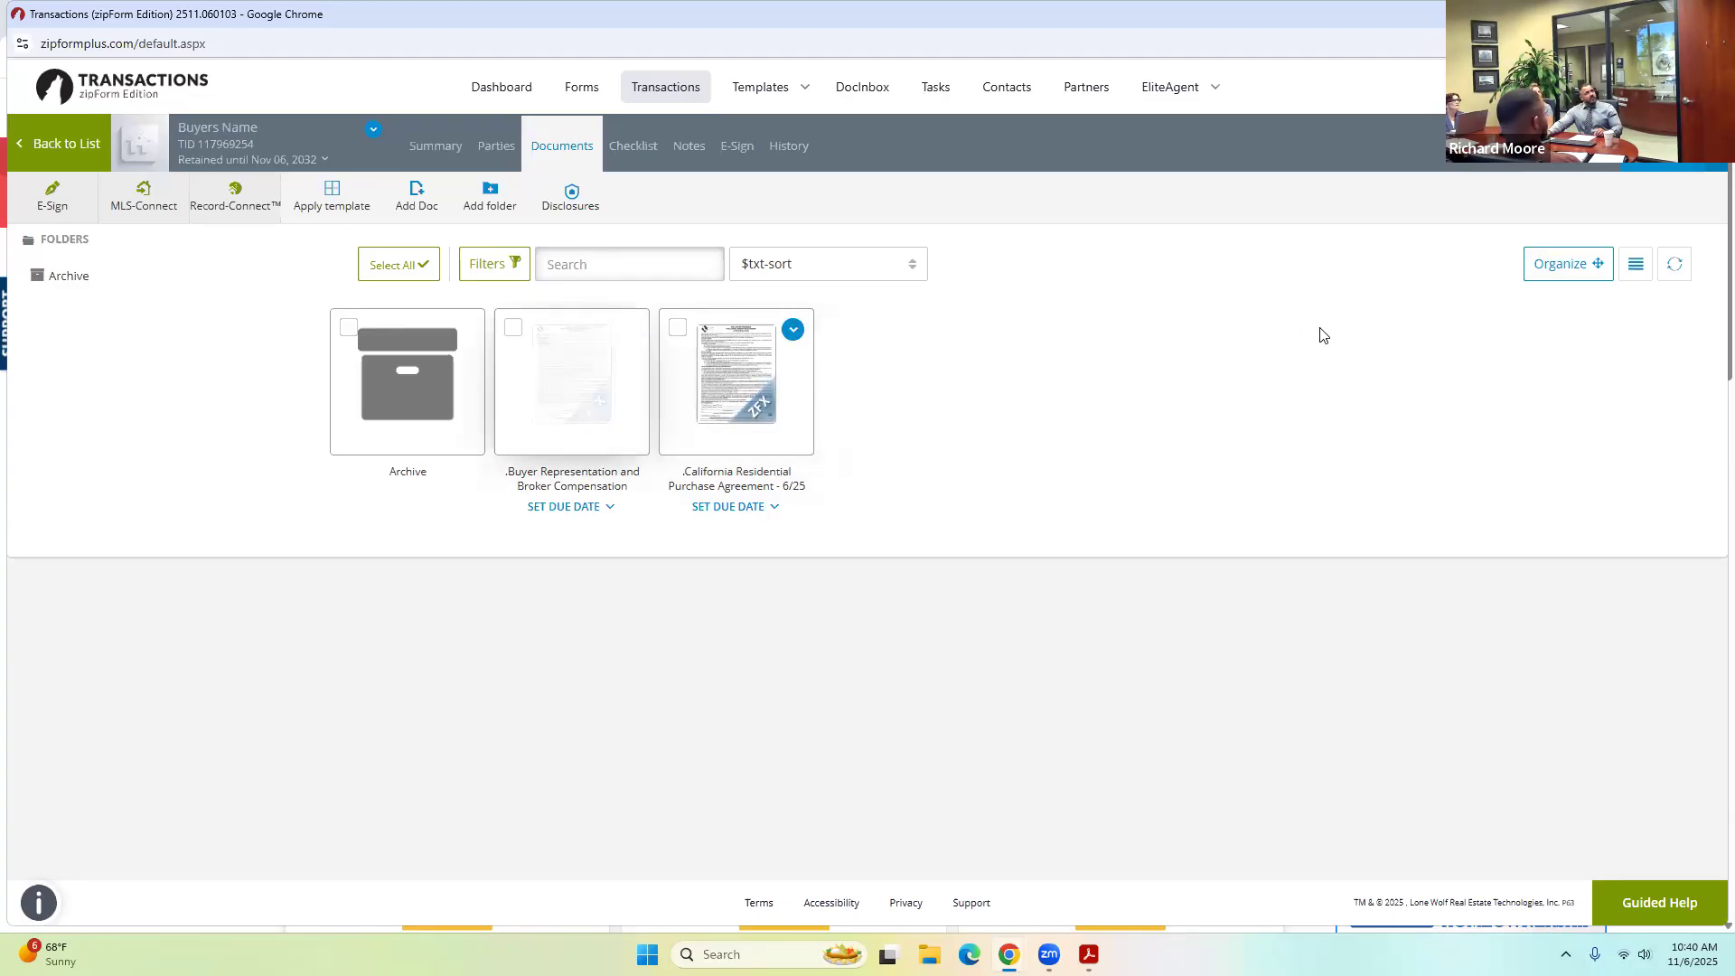
pyautogui.click(593, 385)
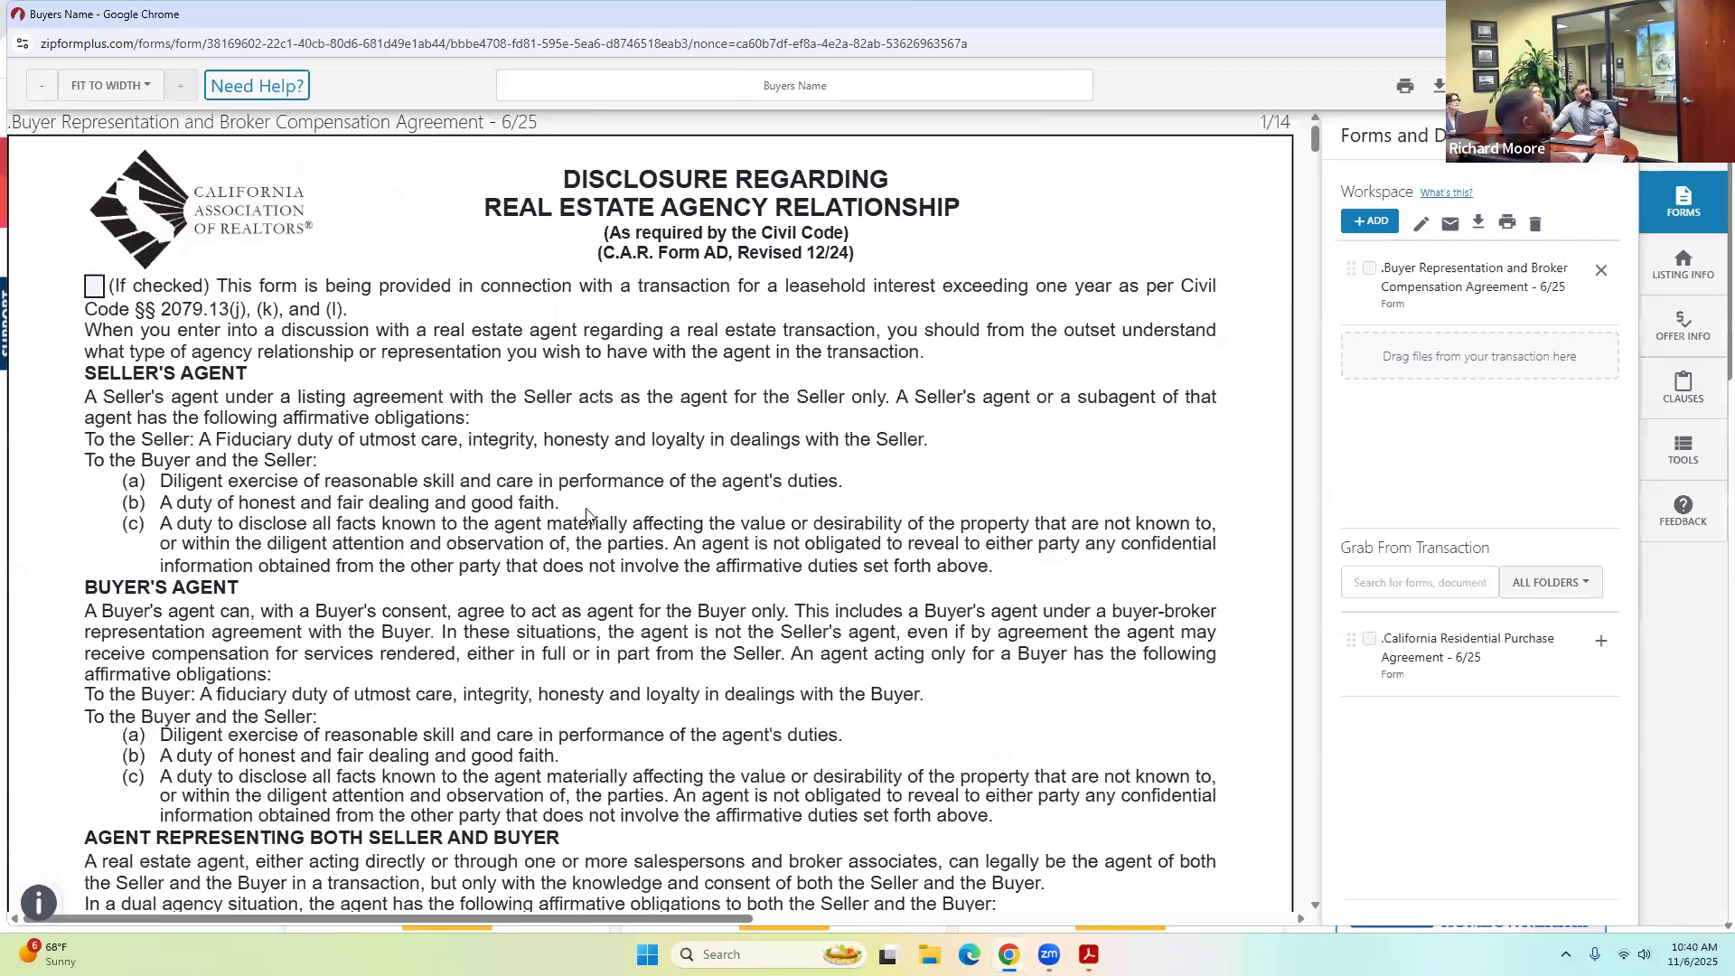
# Mark the first signer as Buyer and fill in the saved broker and salesperson DRE license numbers.
pyautogui.scroll(-3, 574, 518)
pyautogui.scroll(-7, 574, 518)
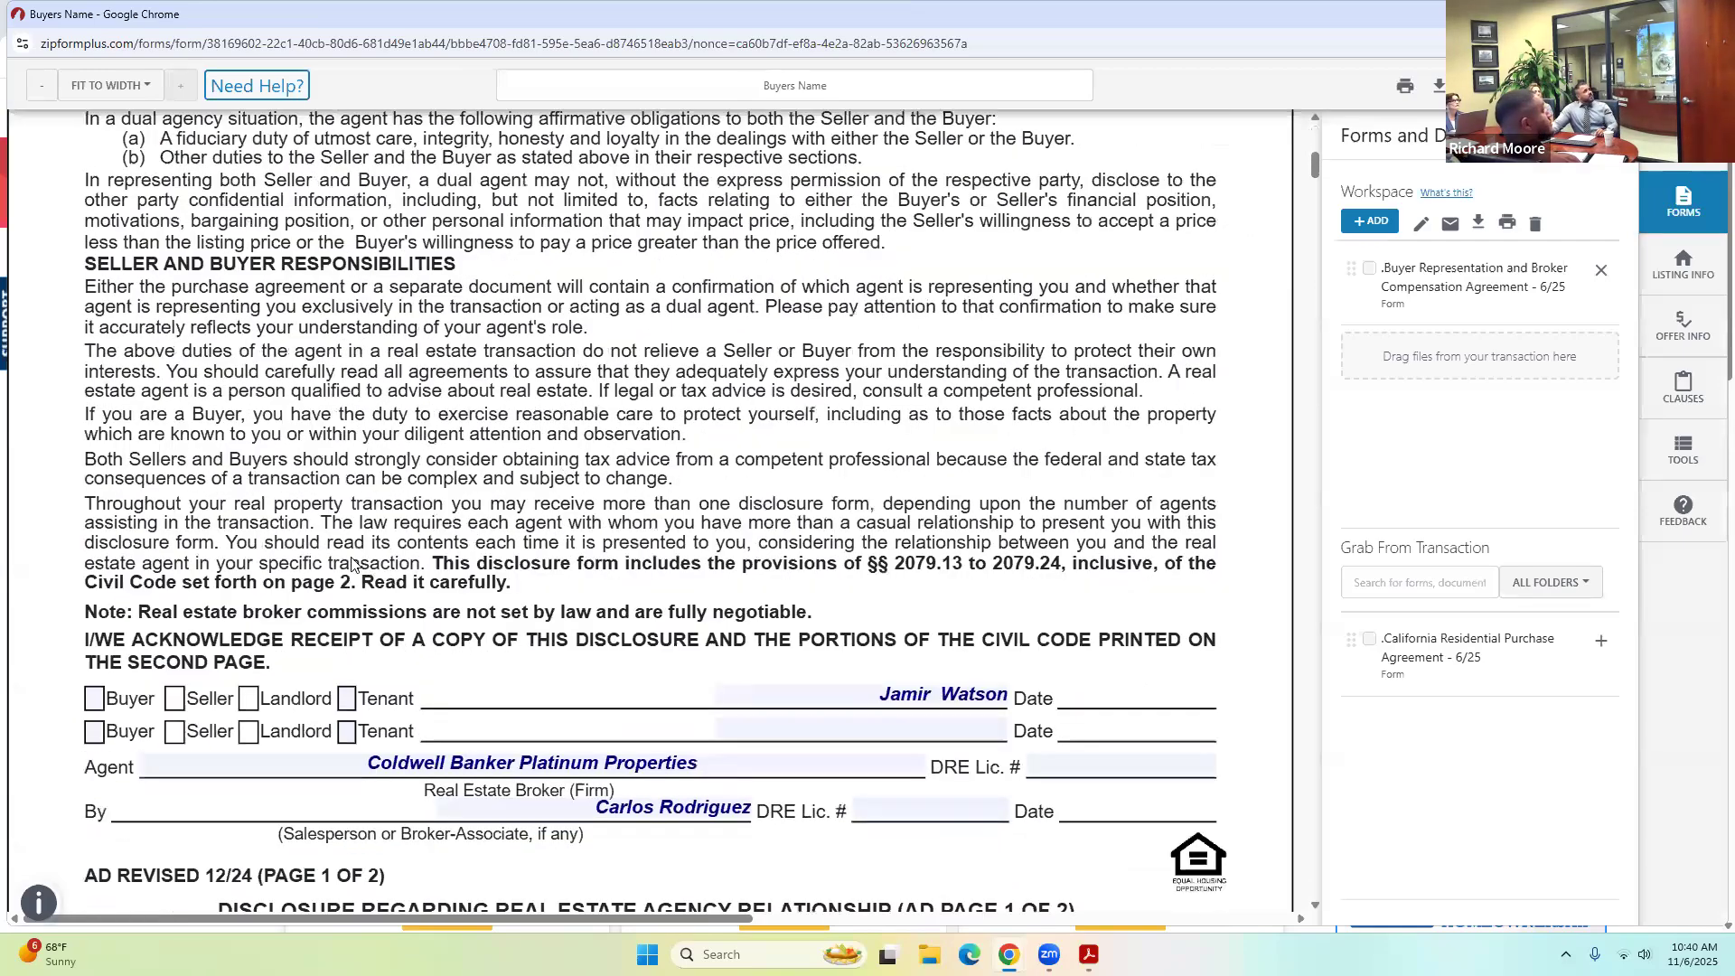
pyautogui.click(91, 403)
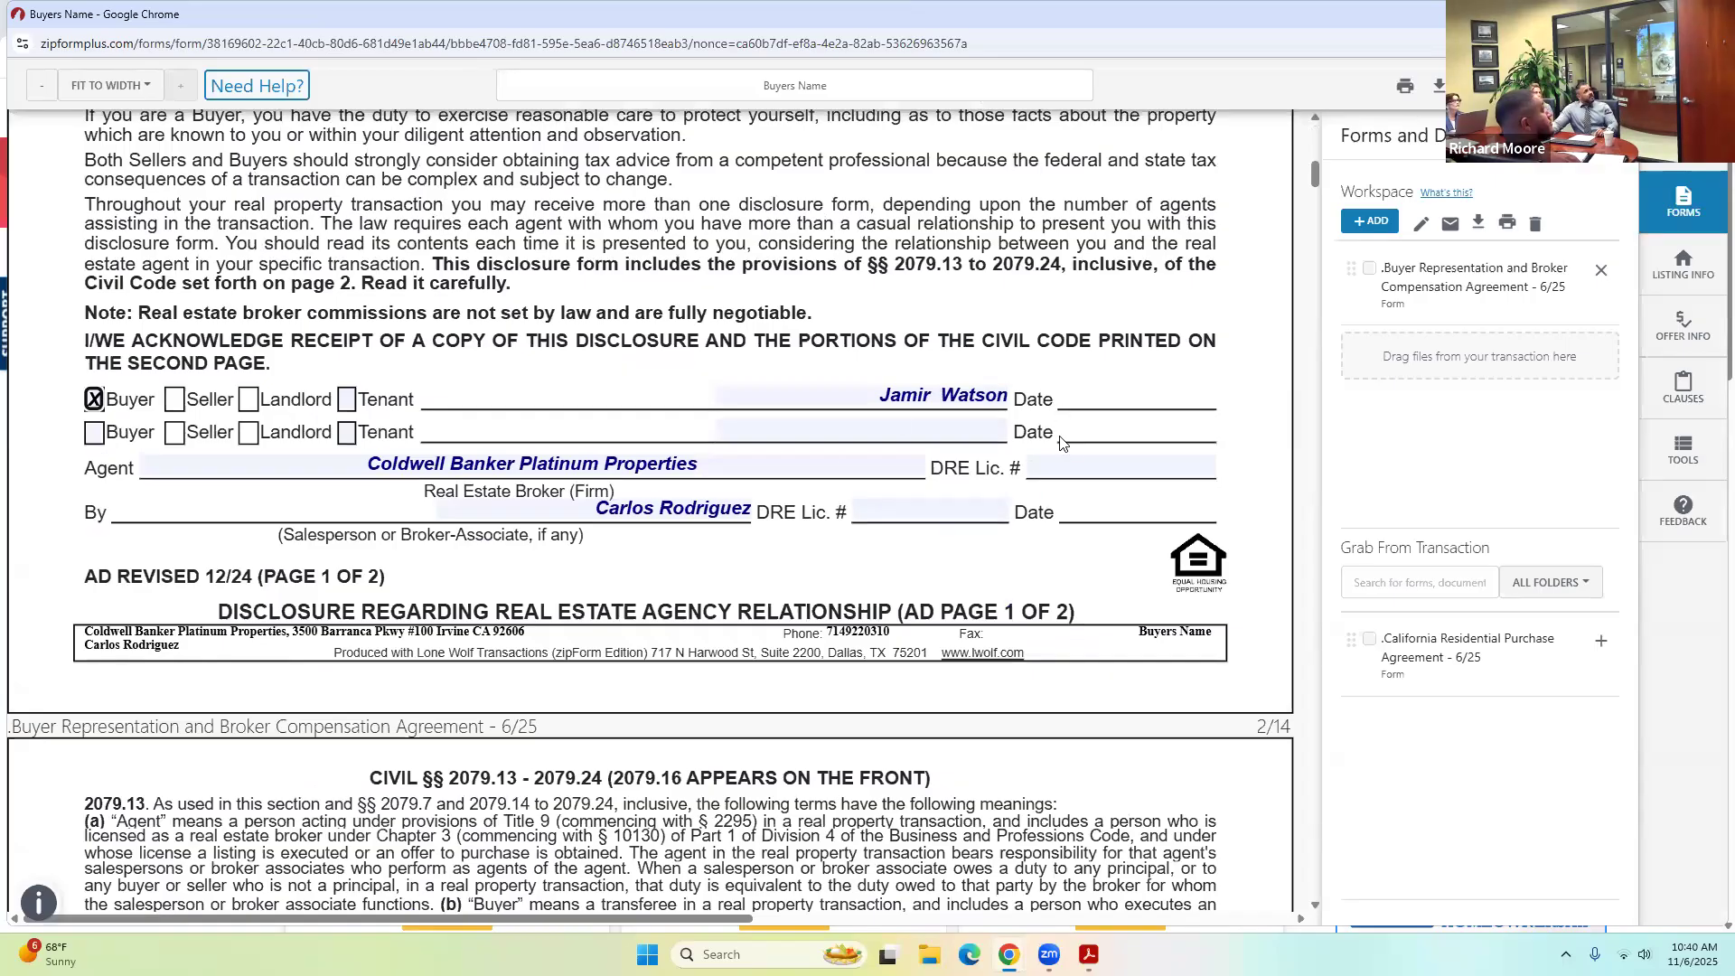
pyautogui.click(1084, 467)
pyautogui.click(1208, 465)
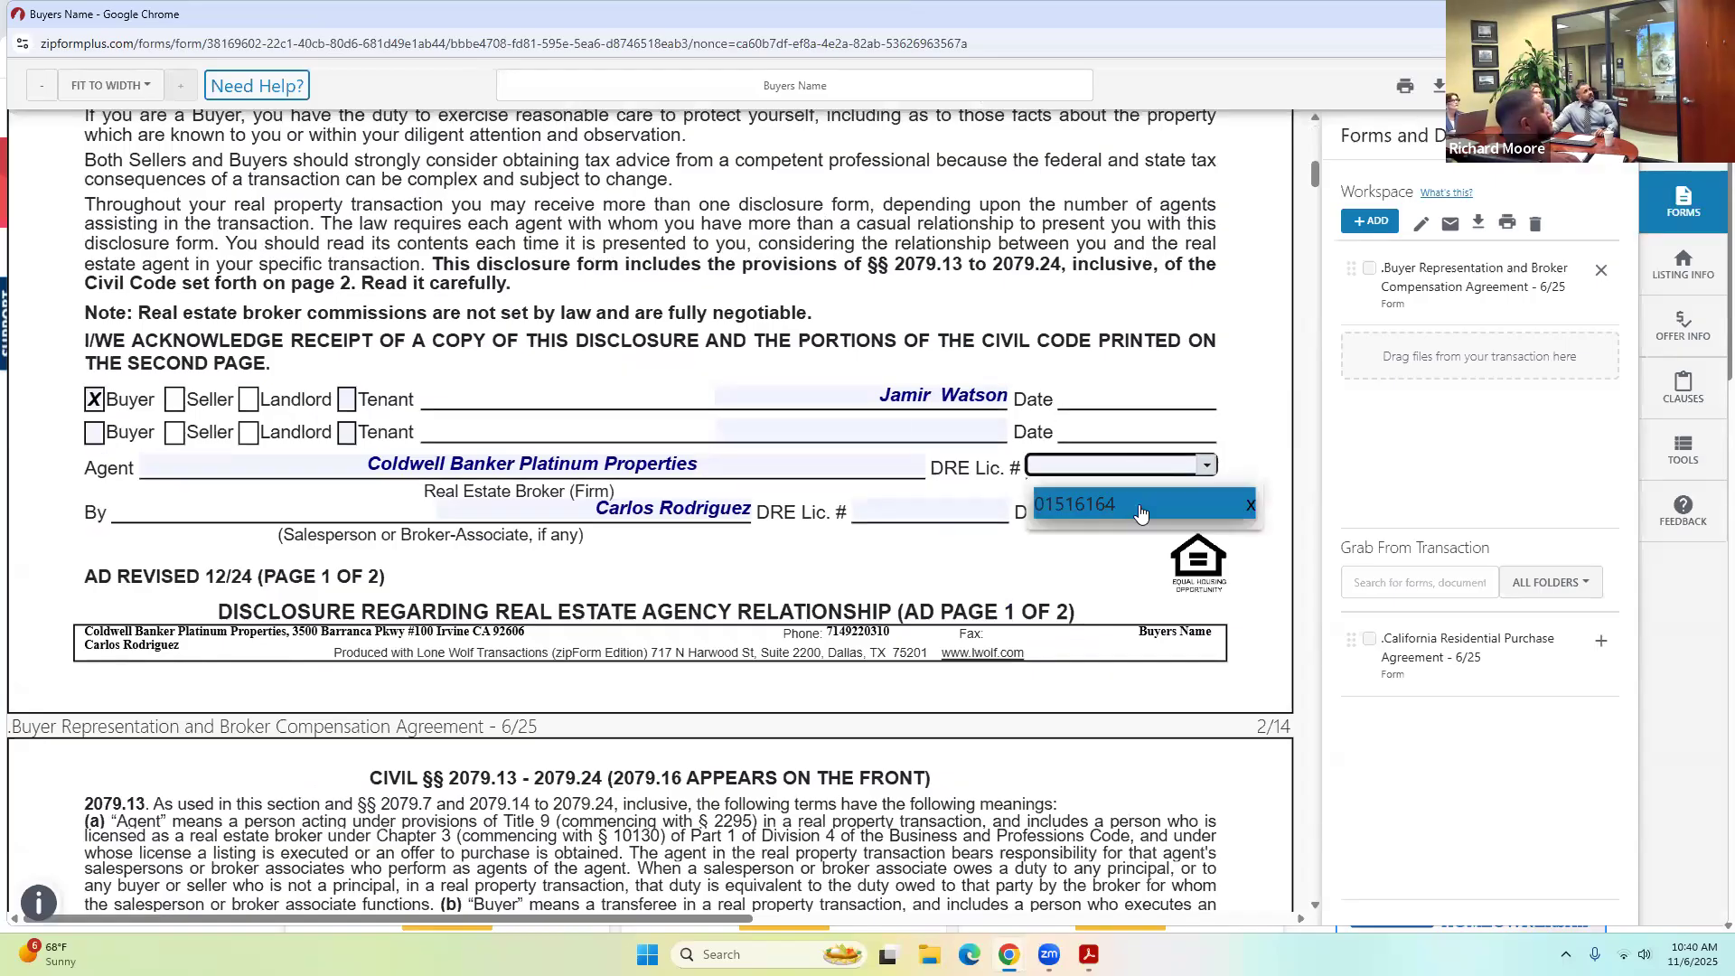
pyautogui.click(1135, 508)
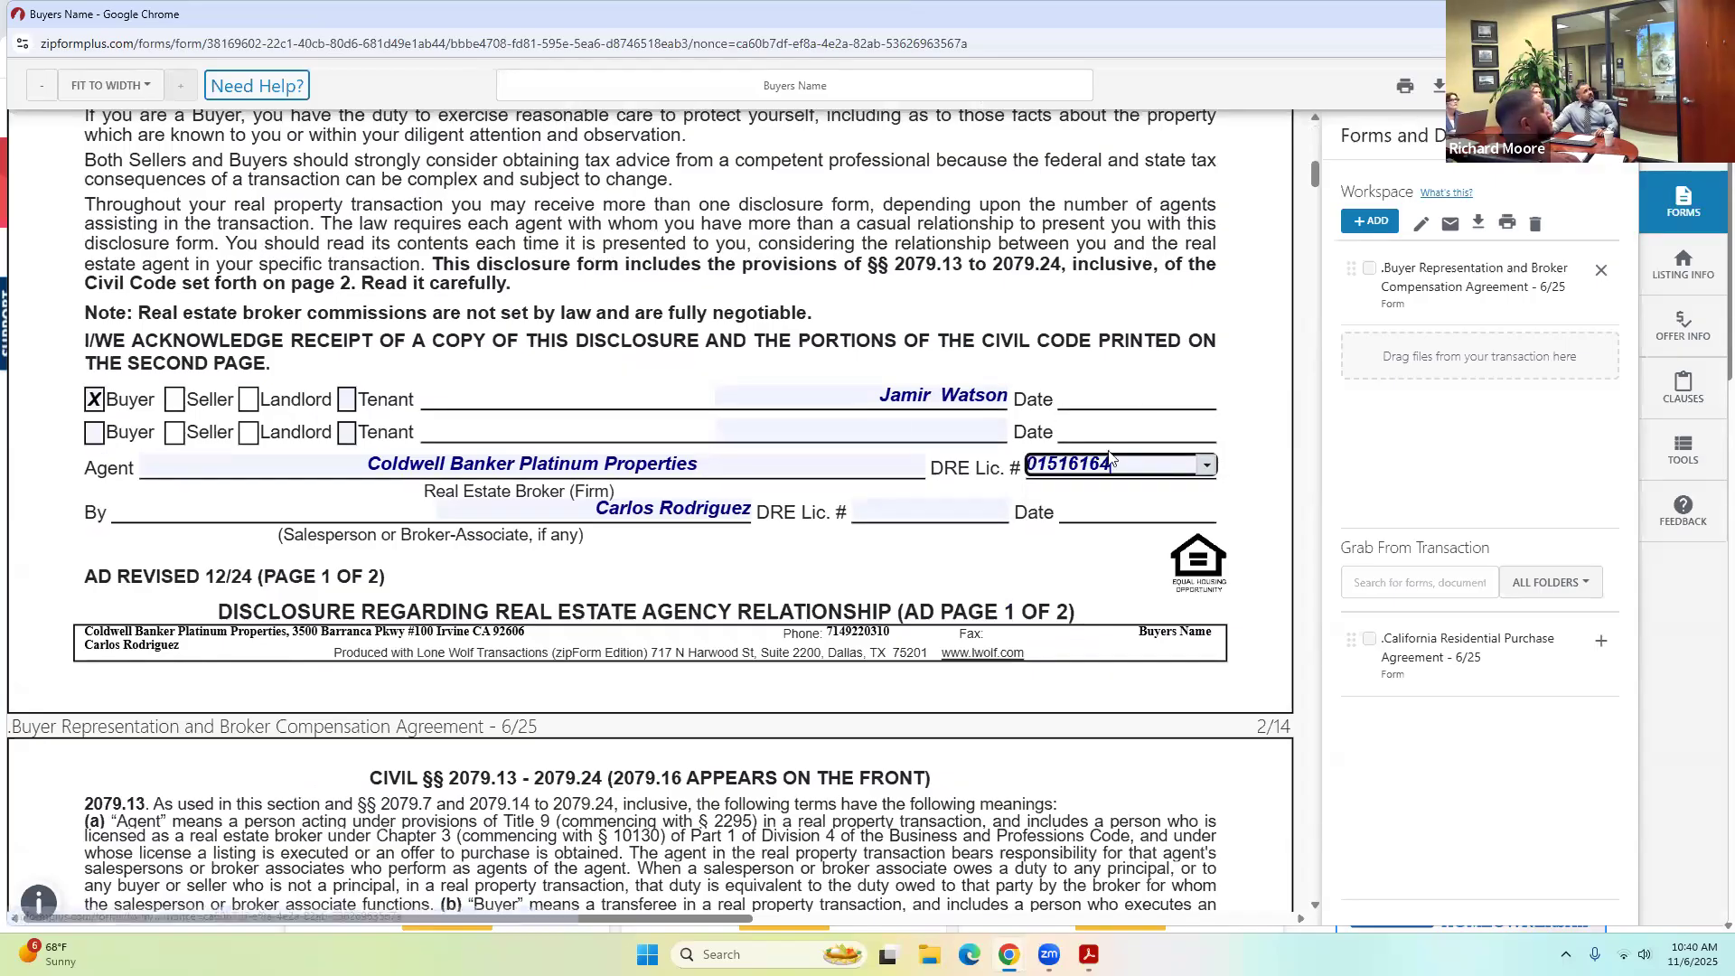
pyautogui.click(986, 567)
pyautogui.click(976, 511)
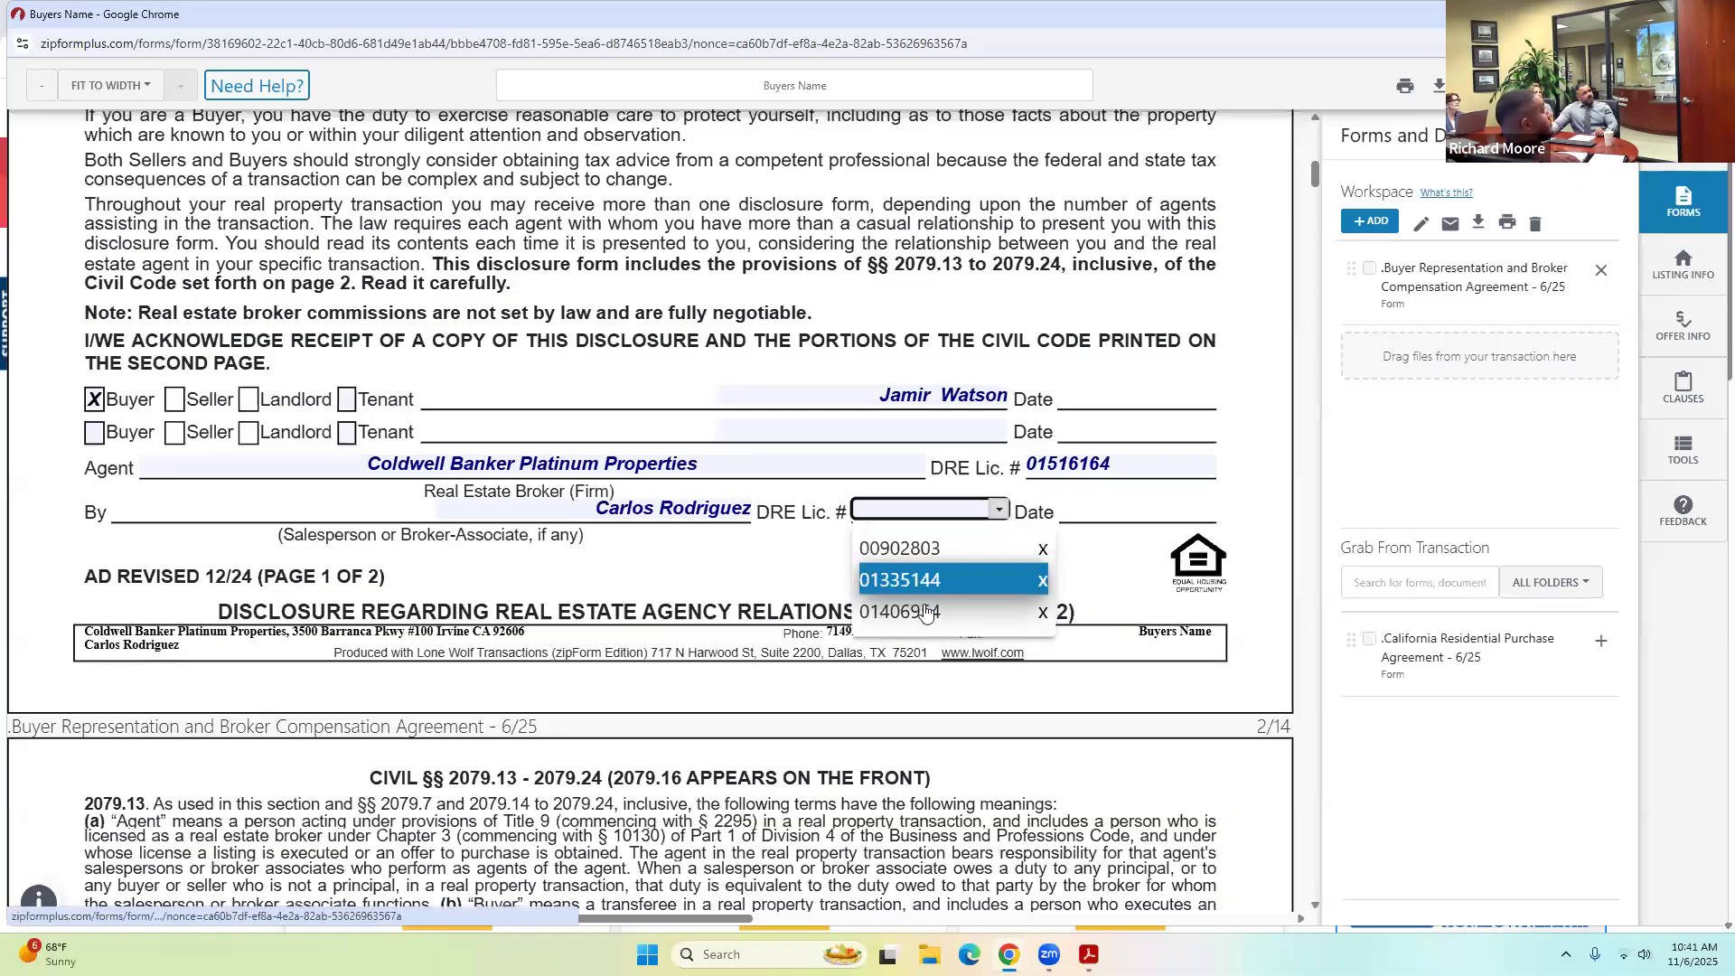
pyautogui.click(925, 612)
# Set Date Prepared and the representation start to 11/06/2025, ending 01/31/2026.
pyautogui.scroll(-4, 801, 575)
pyautogui.scroll(-15, 801, 574)
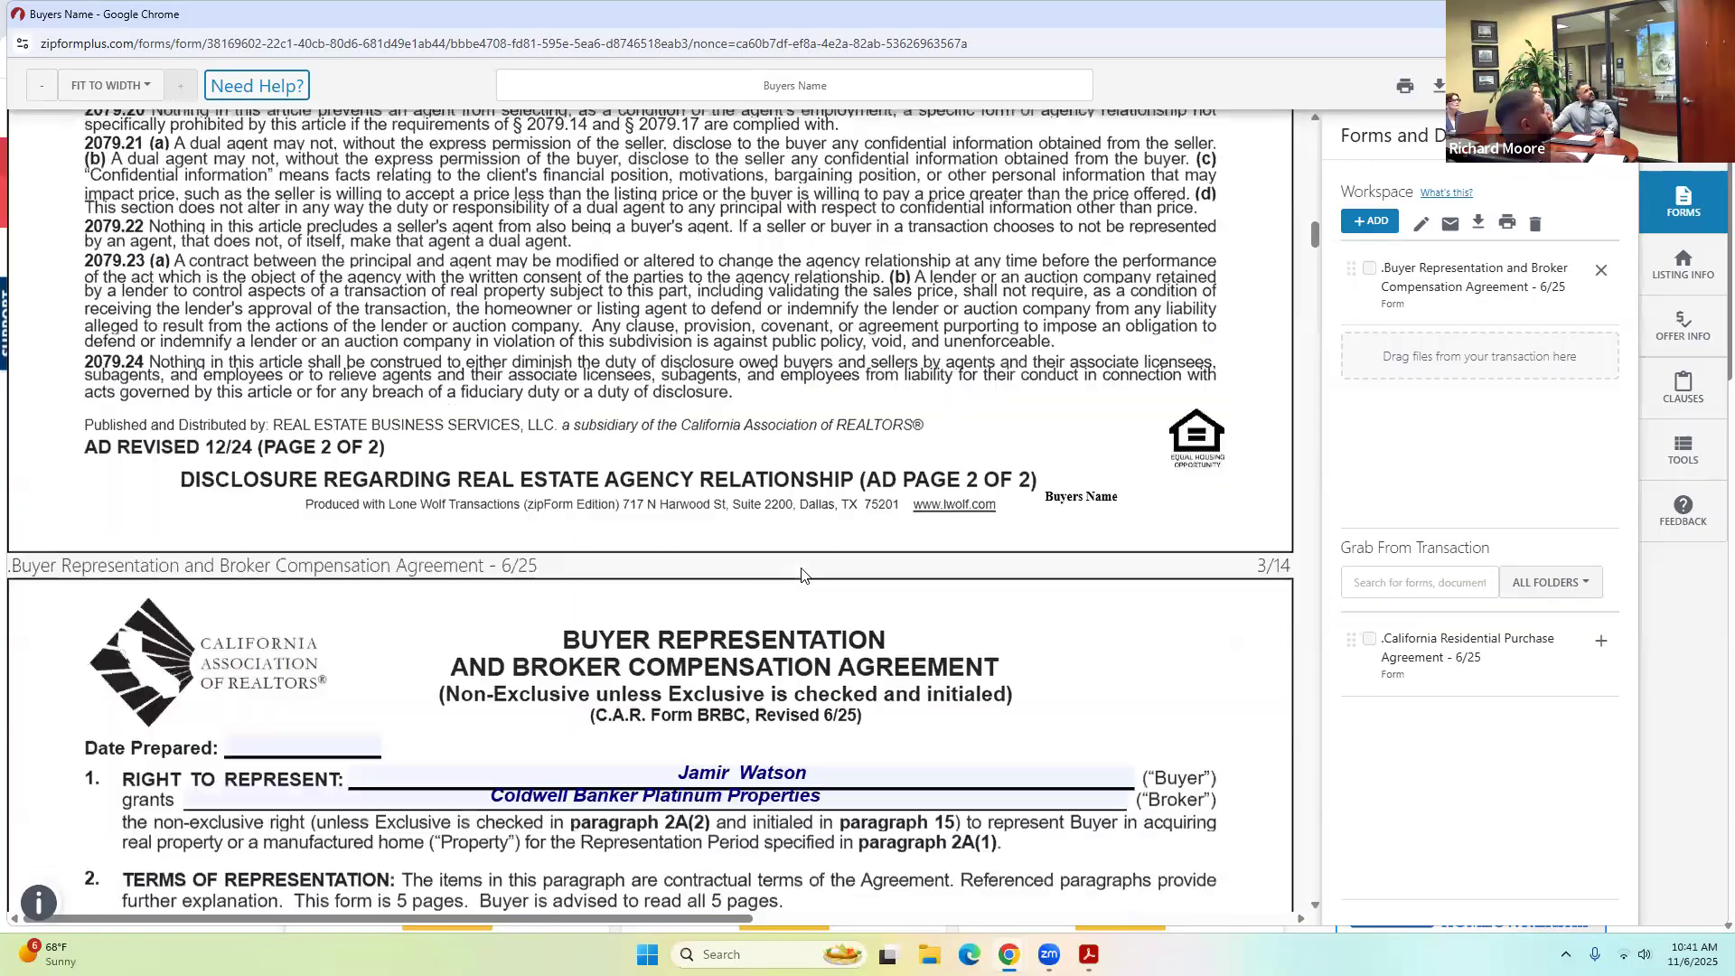
pyautogui.scroll(-4, 801, 575)
pyautogui.doubleClick(300, 431)
pyautogui.click(484, 383)
pyautogui.doubleClick(676, 691)
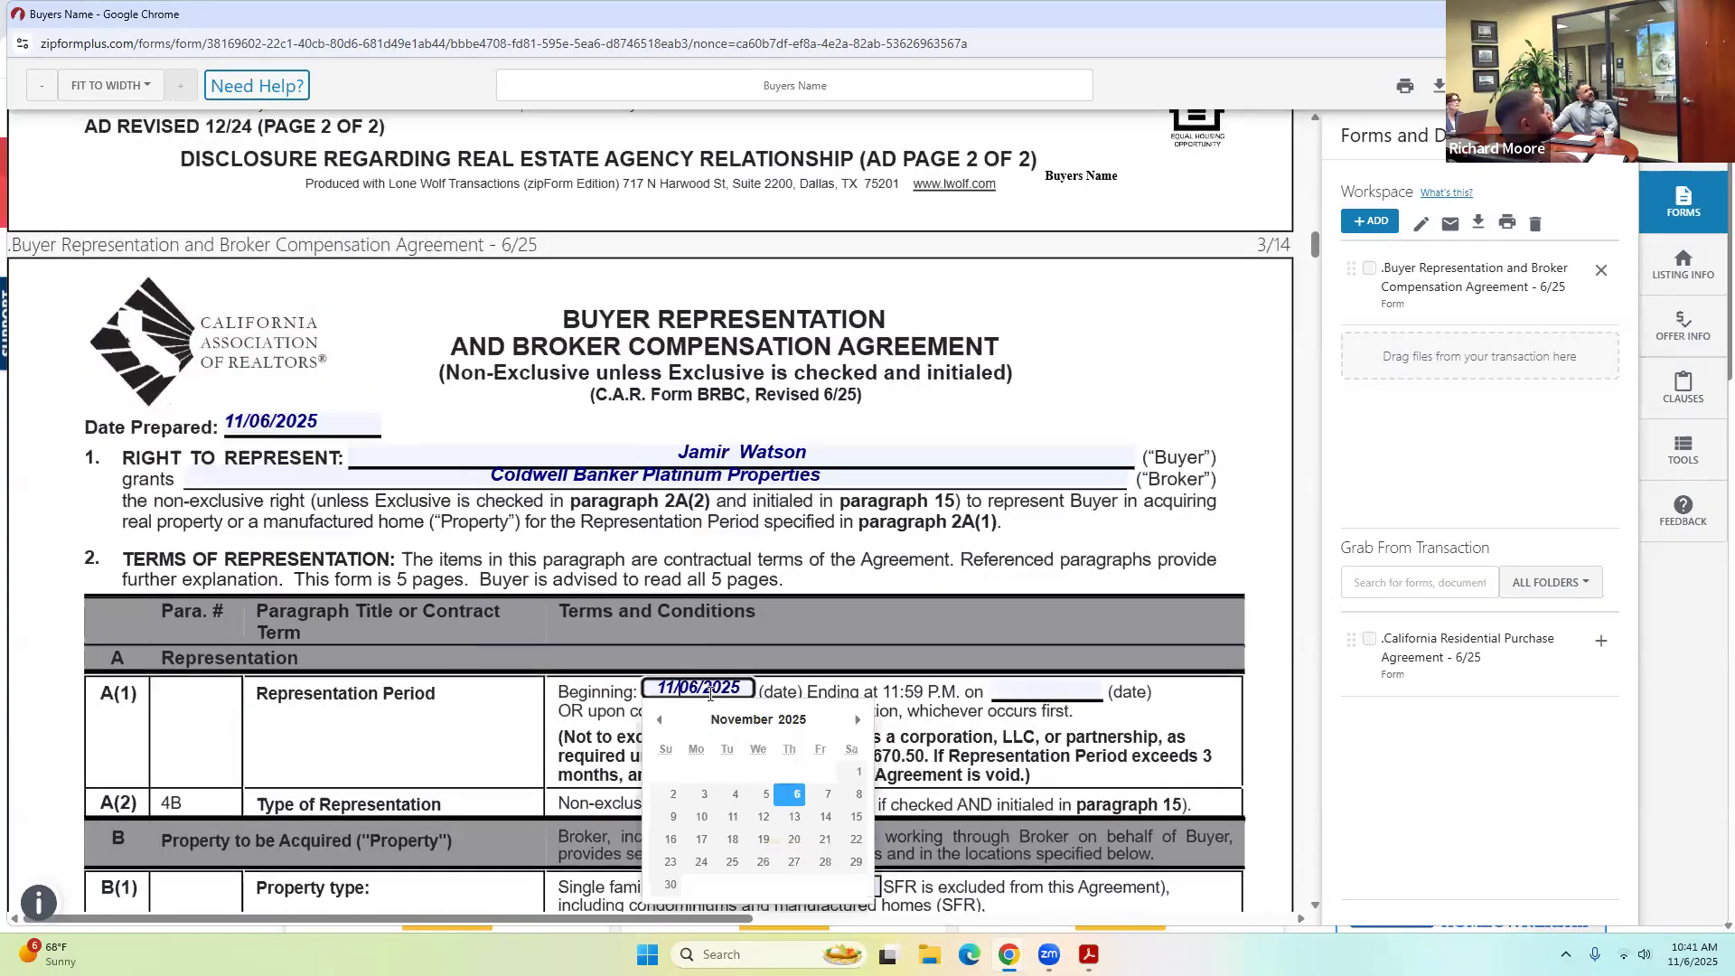
pyautogui.click(794, 793)
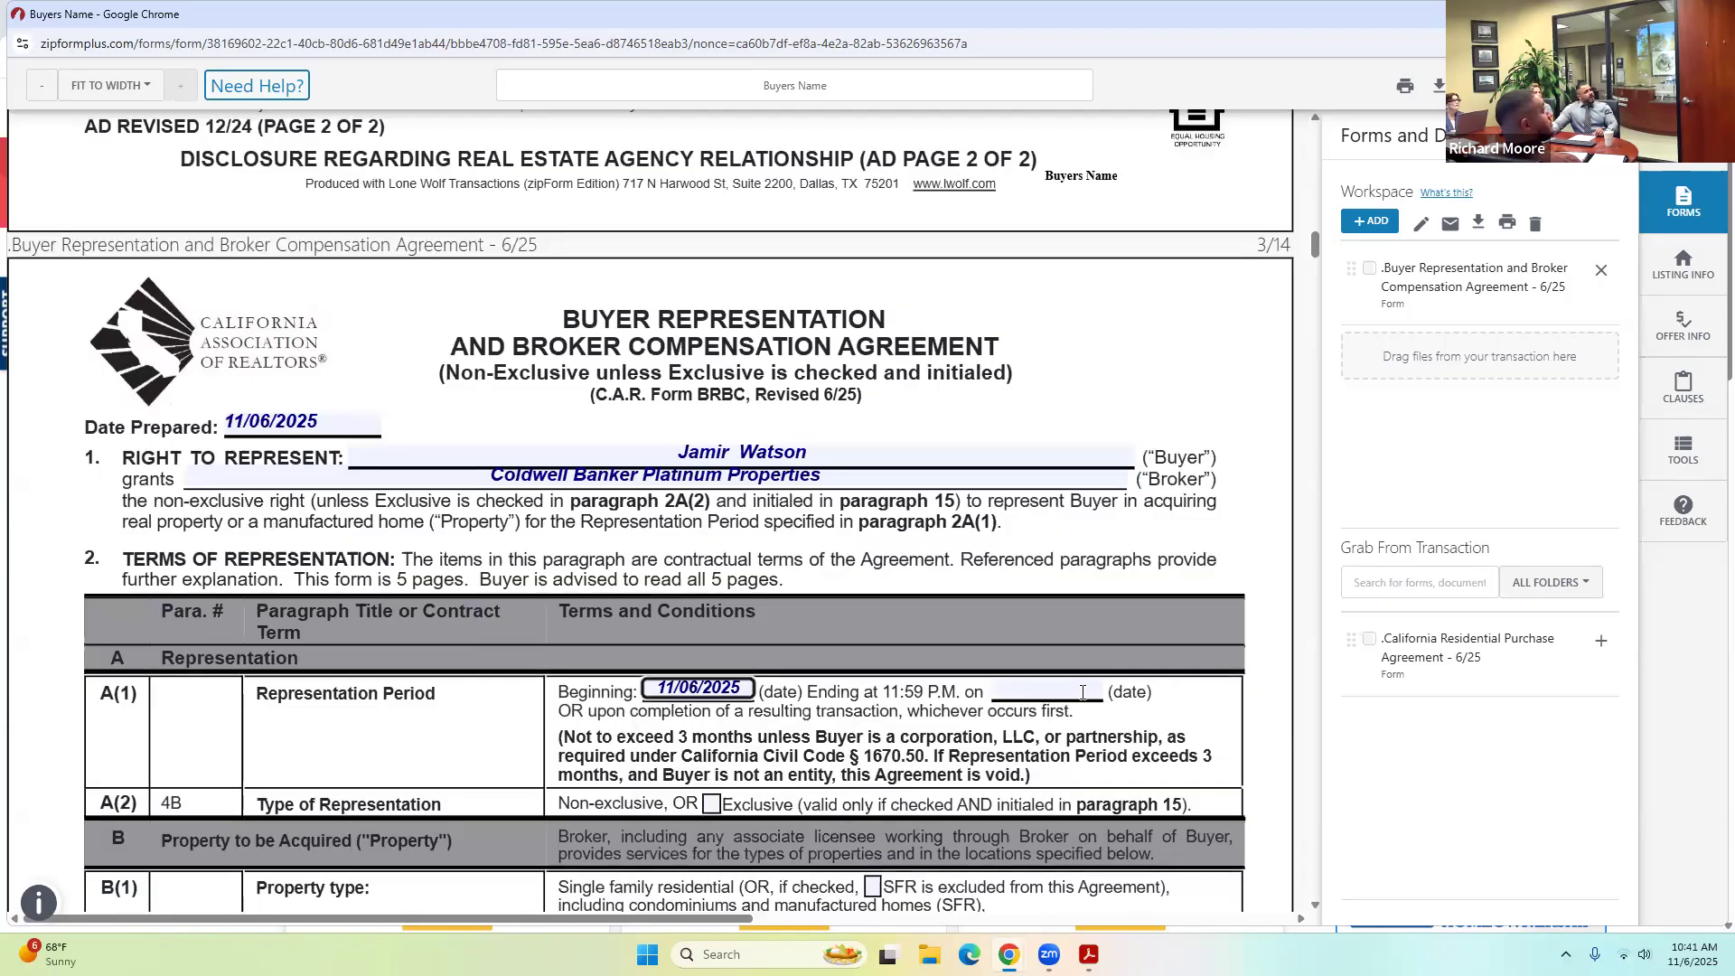
pyautogui.doubleClick(1083, 692)
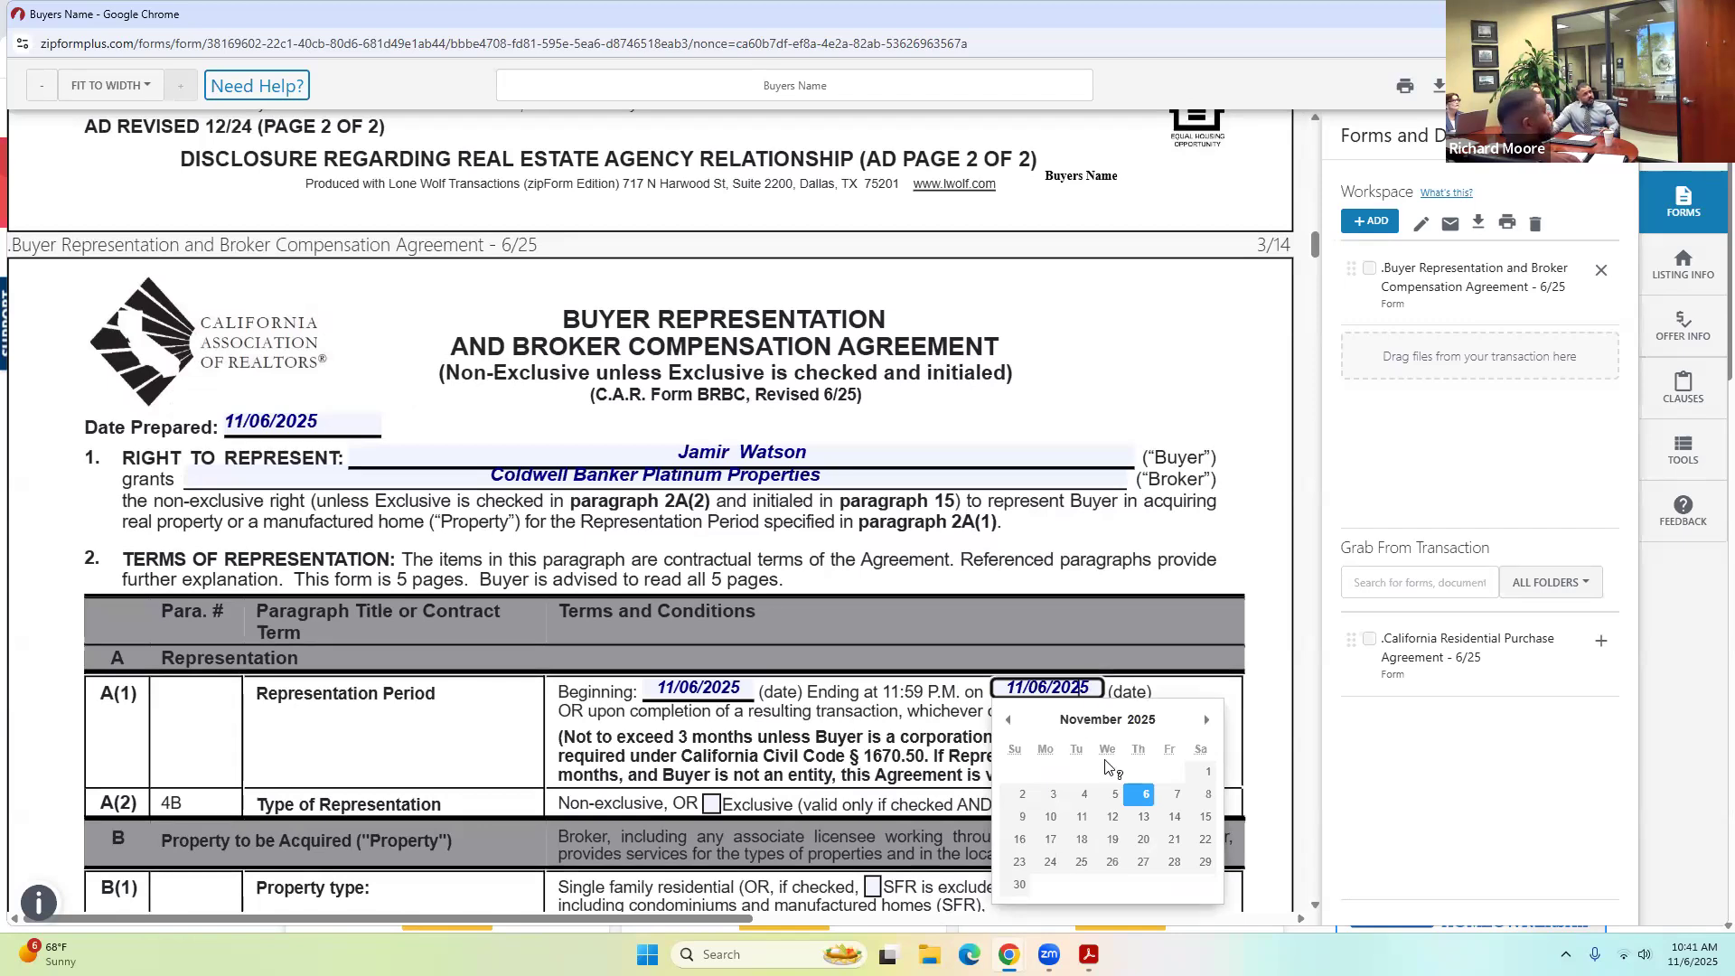
pyautogui.click(1208, 723)
pyautogui.click(1208, 723)
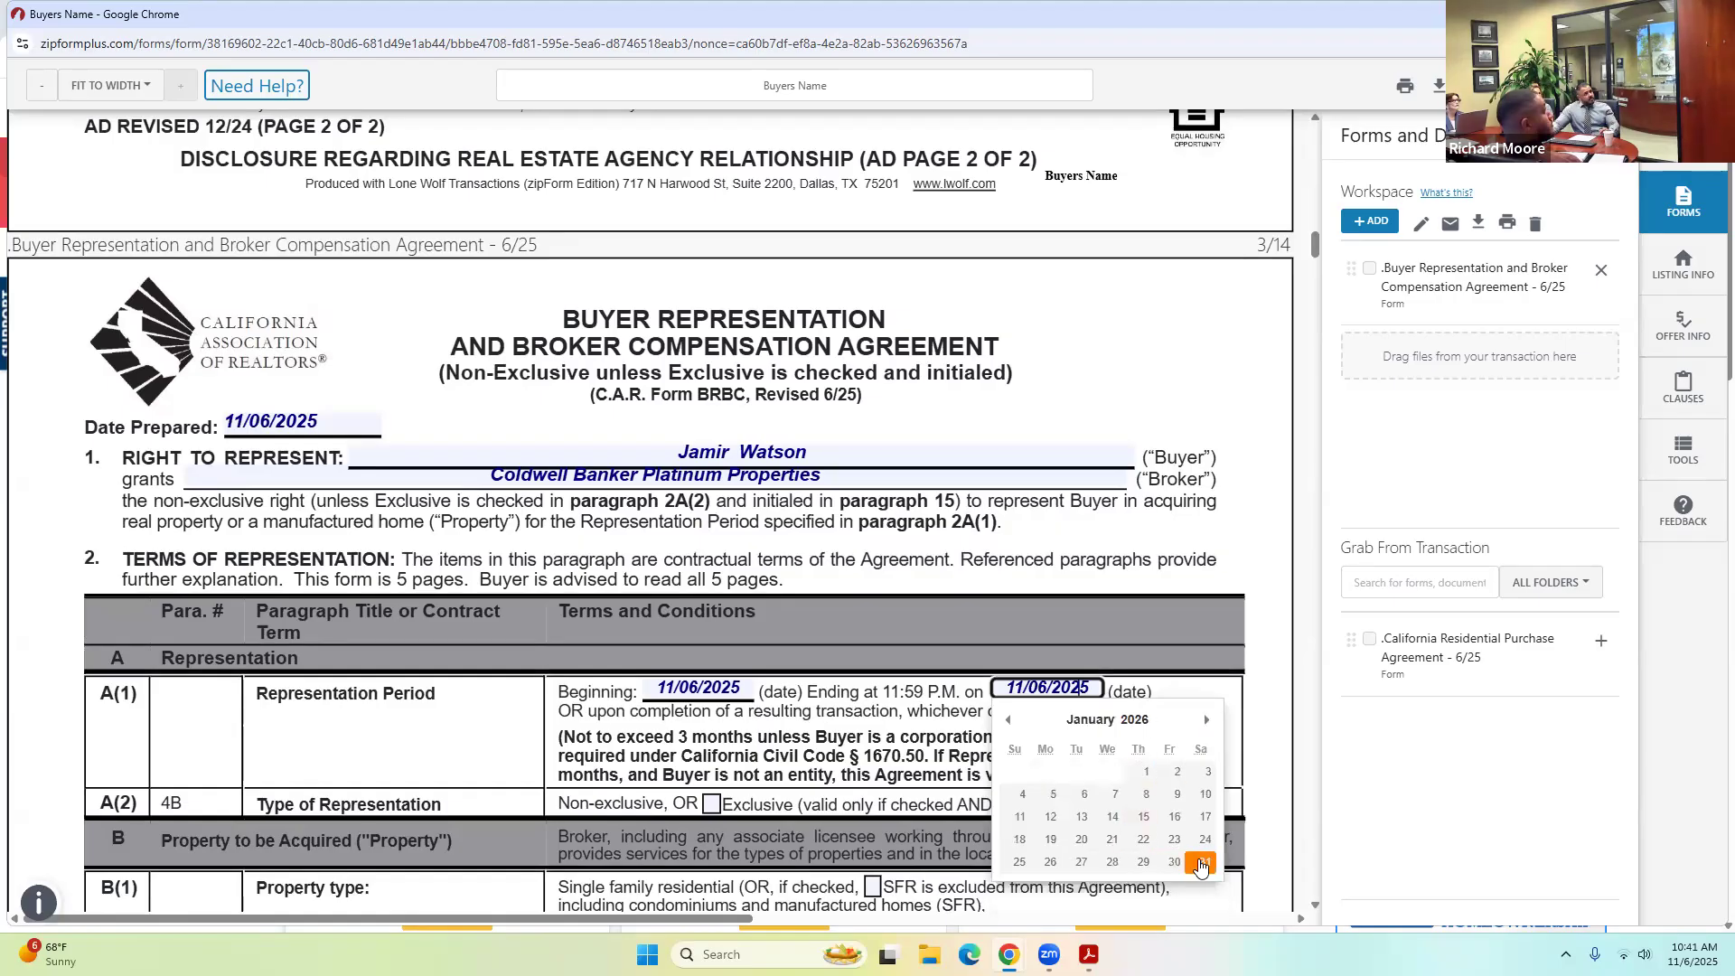
pyautogui.click(1205, 863)
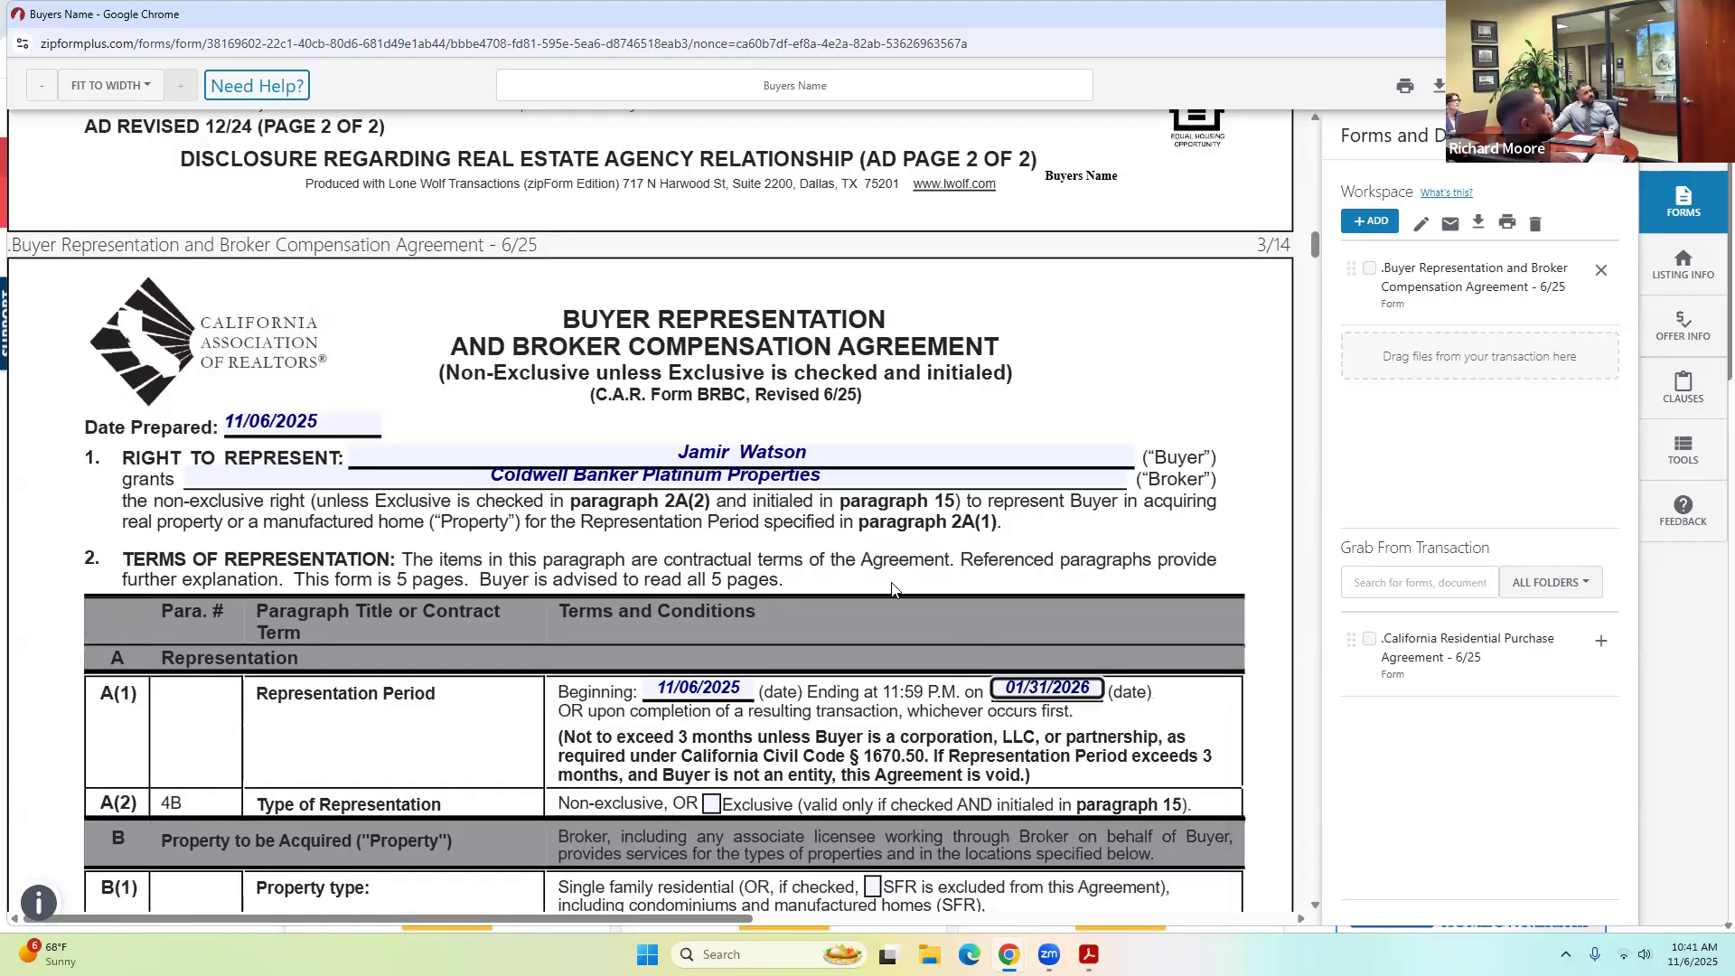
# Check Exclusive as the representation type in row A(2).
pyautogui.scroll(-3, 542, 587)
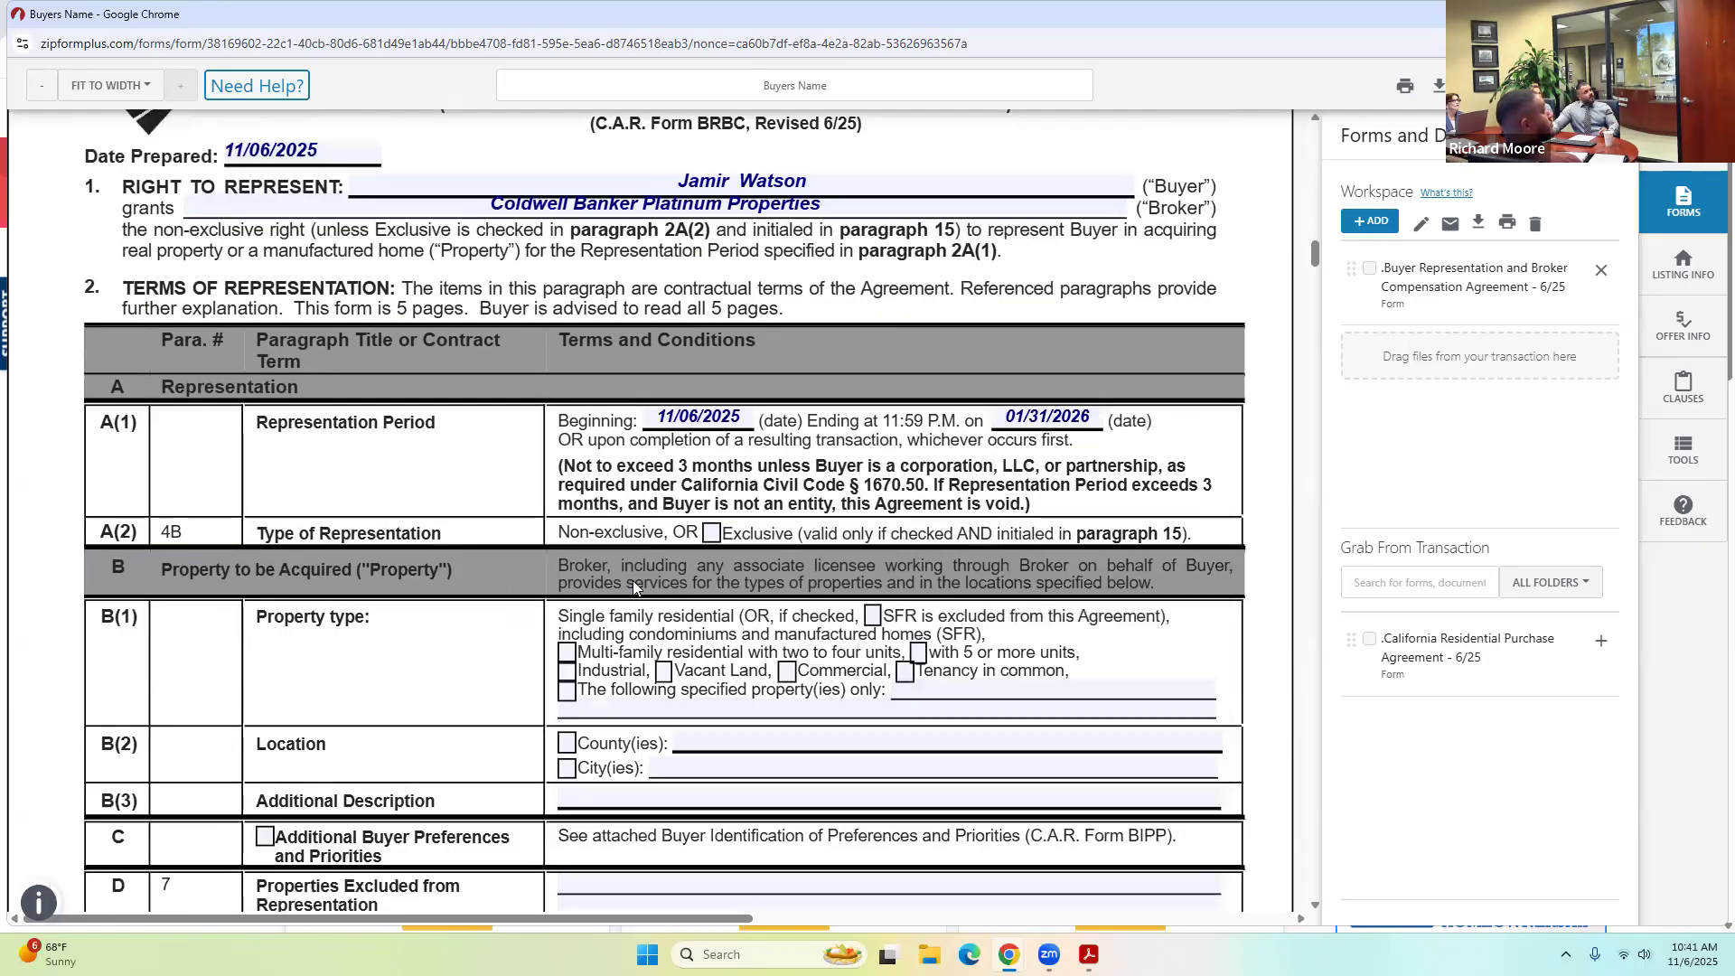
pyautogui.click(712, 536)
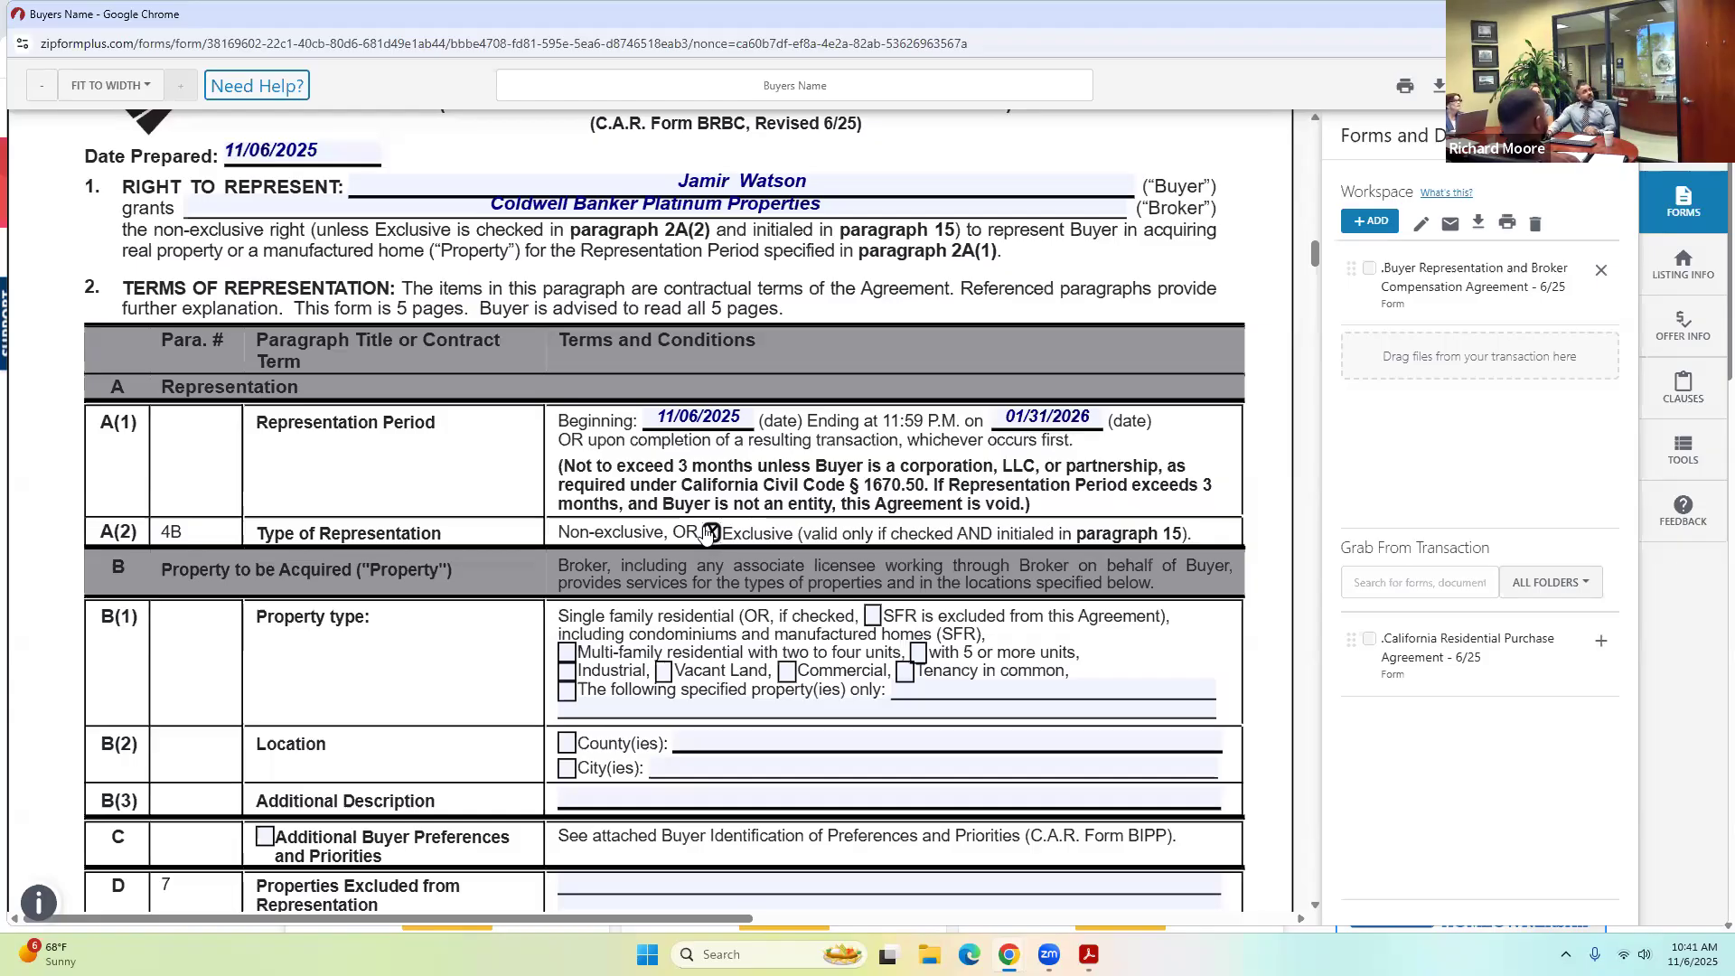
pyautogui.scroll(-1, 558, 565)
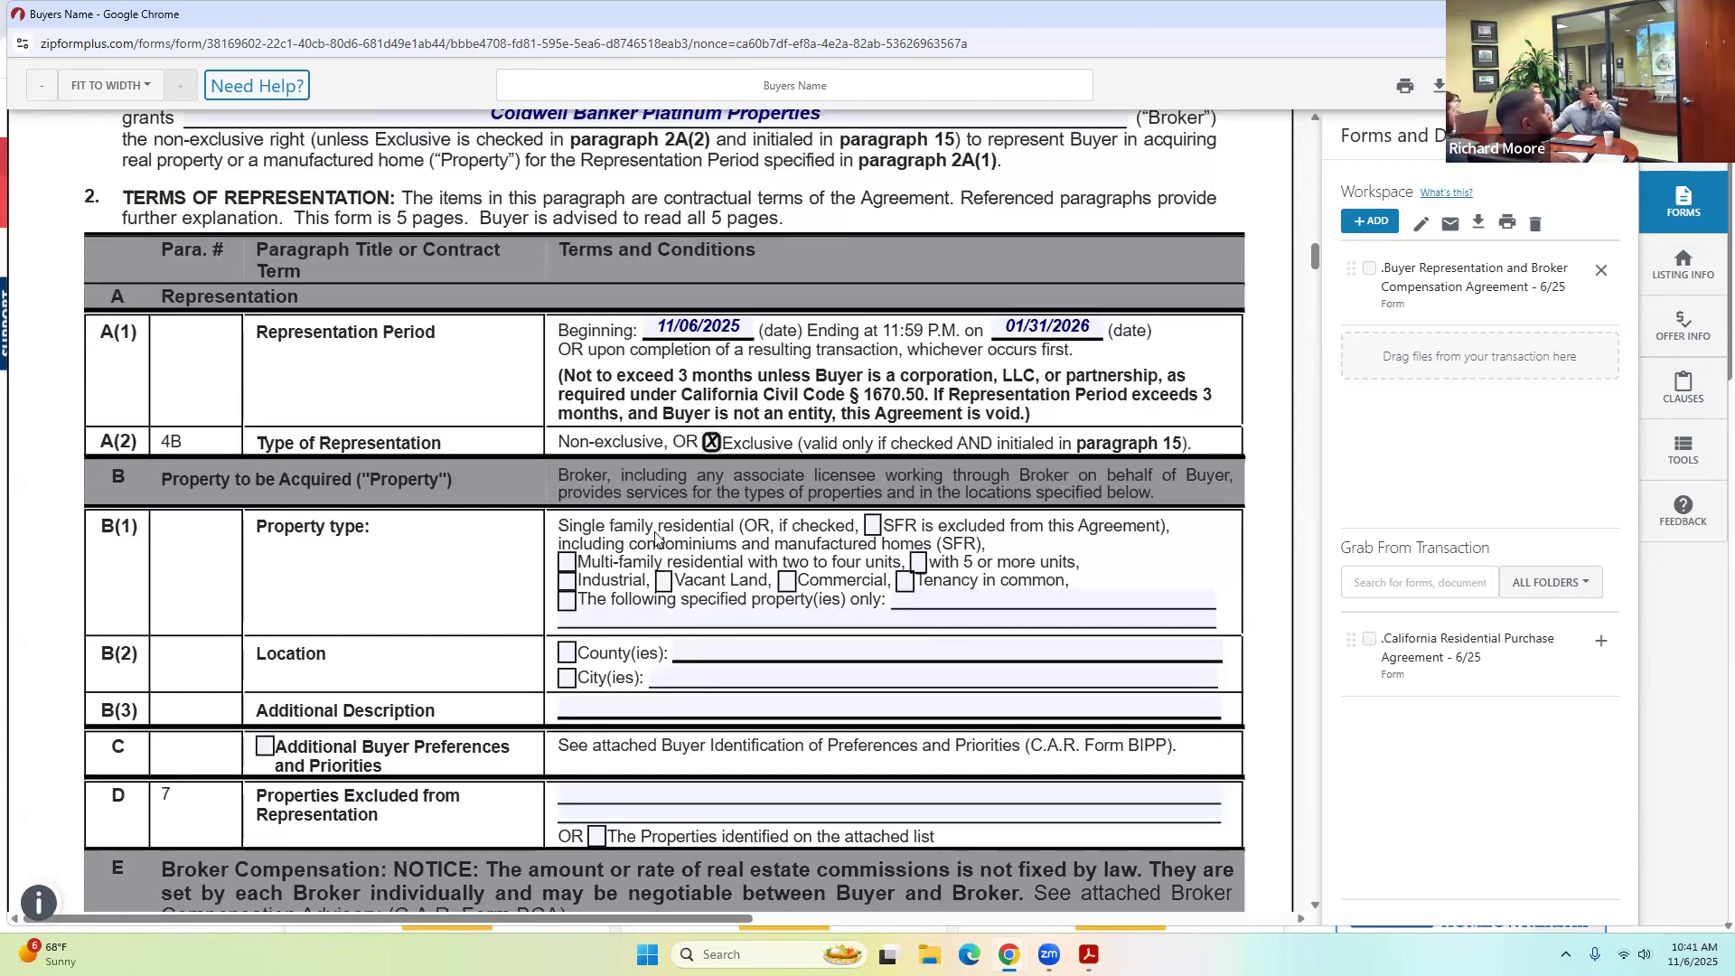
pyautogui.scroll(-1, 415, 615)
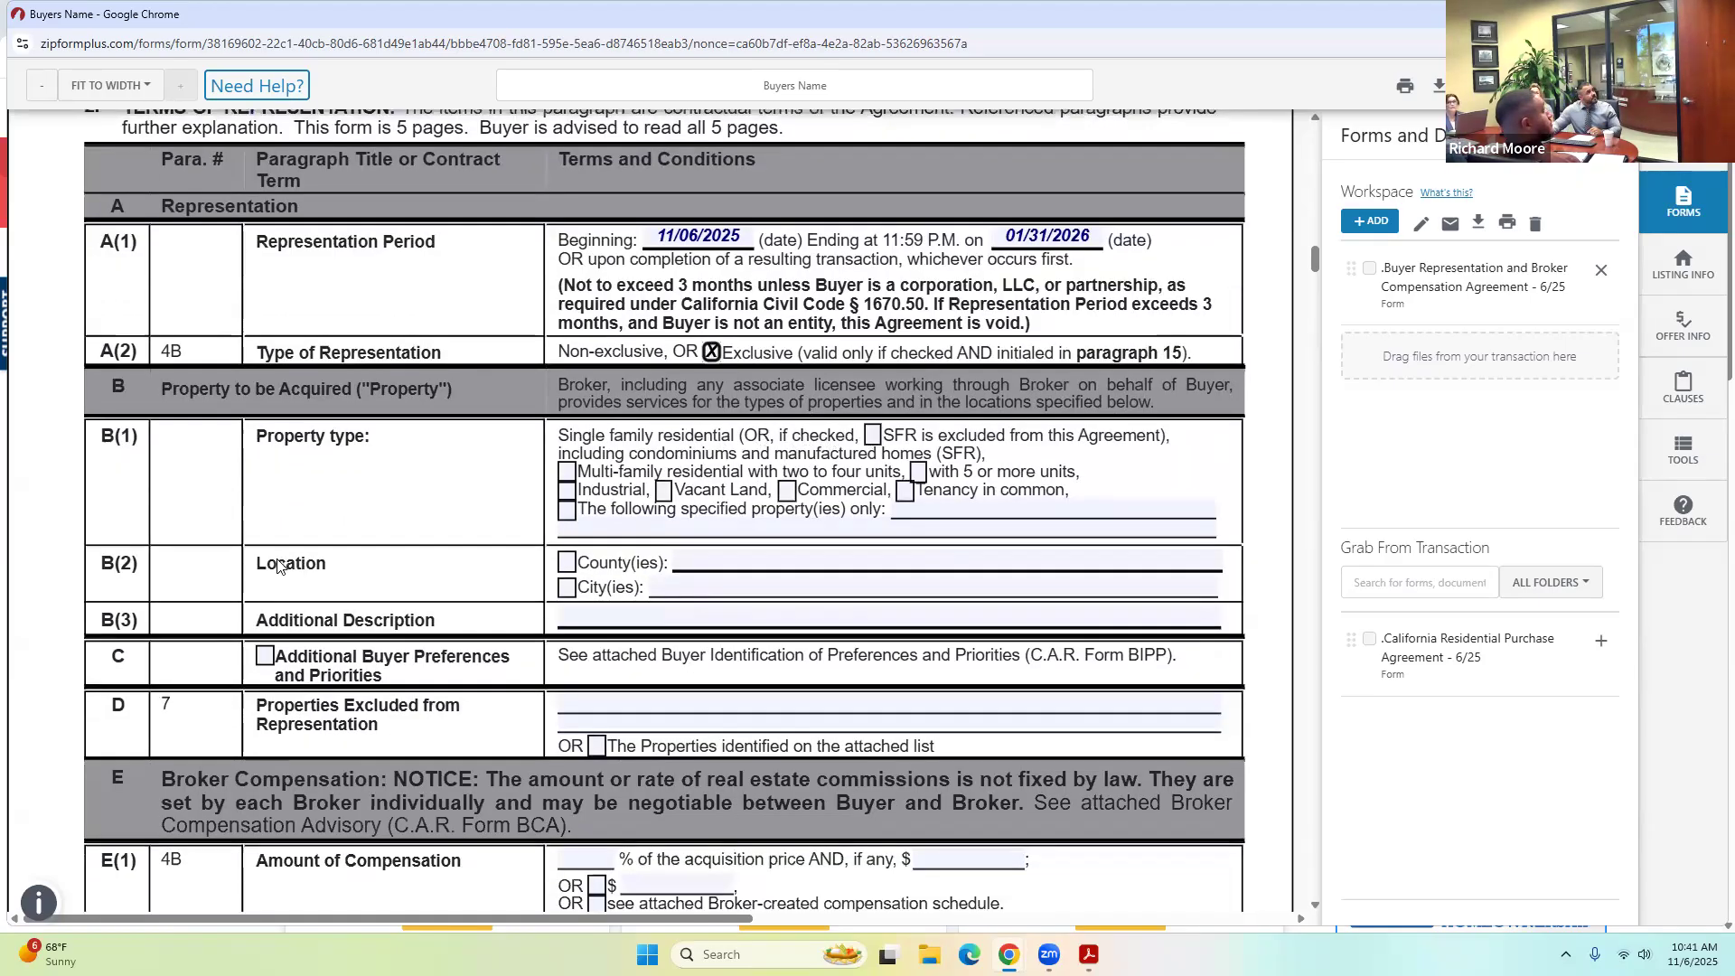
# Check County(ies) as the location and enter Orange, Los Angeles, Riverside.
pyautogui.click(566, 564)
pyautogui.click(721, 562)
pyautogui.write('Orange')
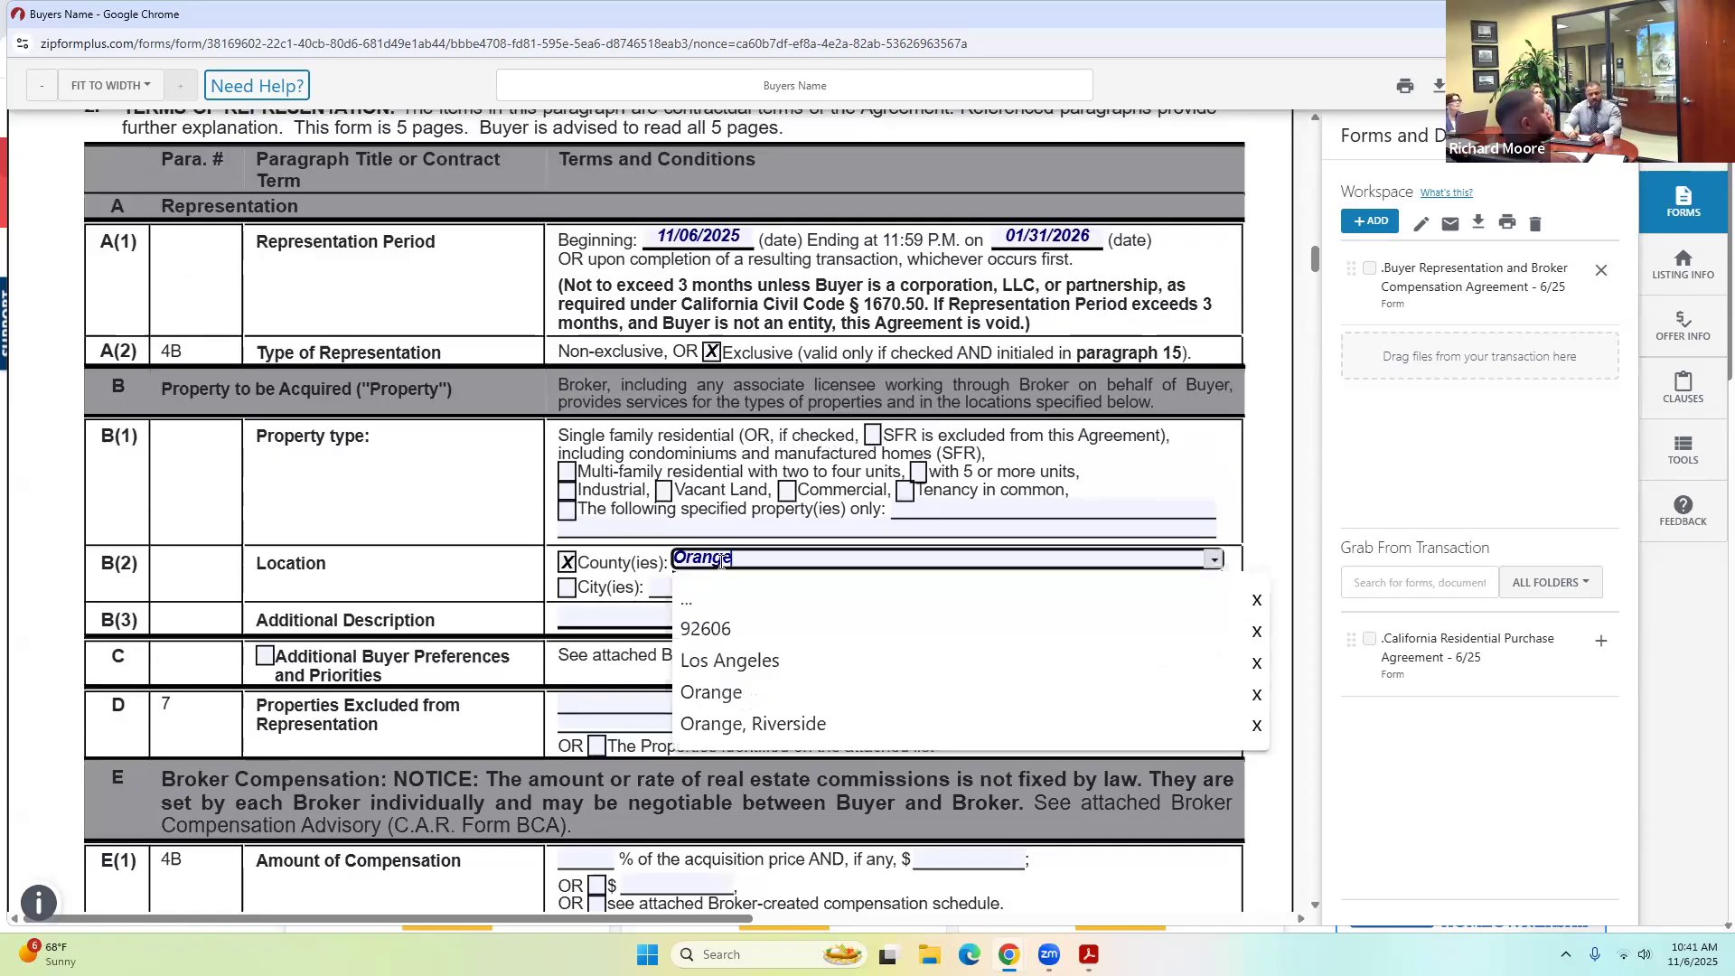
pyautogui.write(', Los Ang')
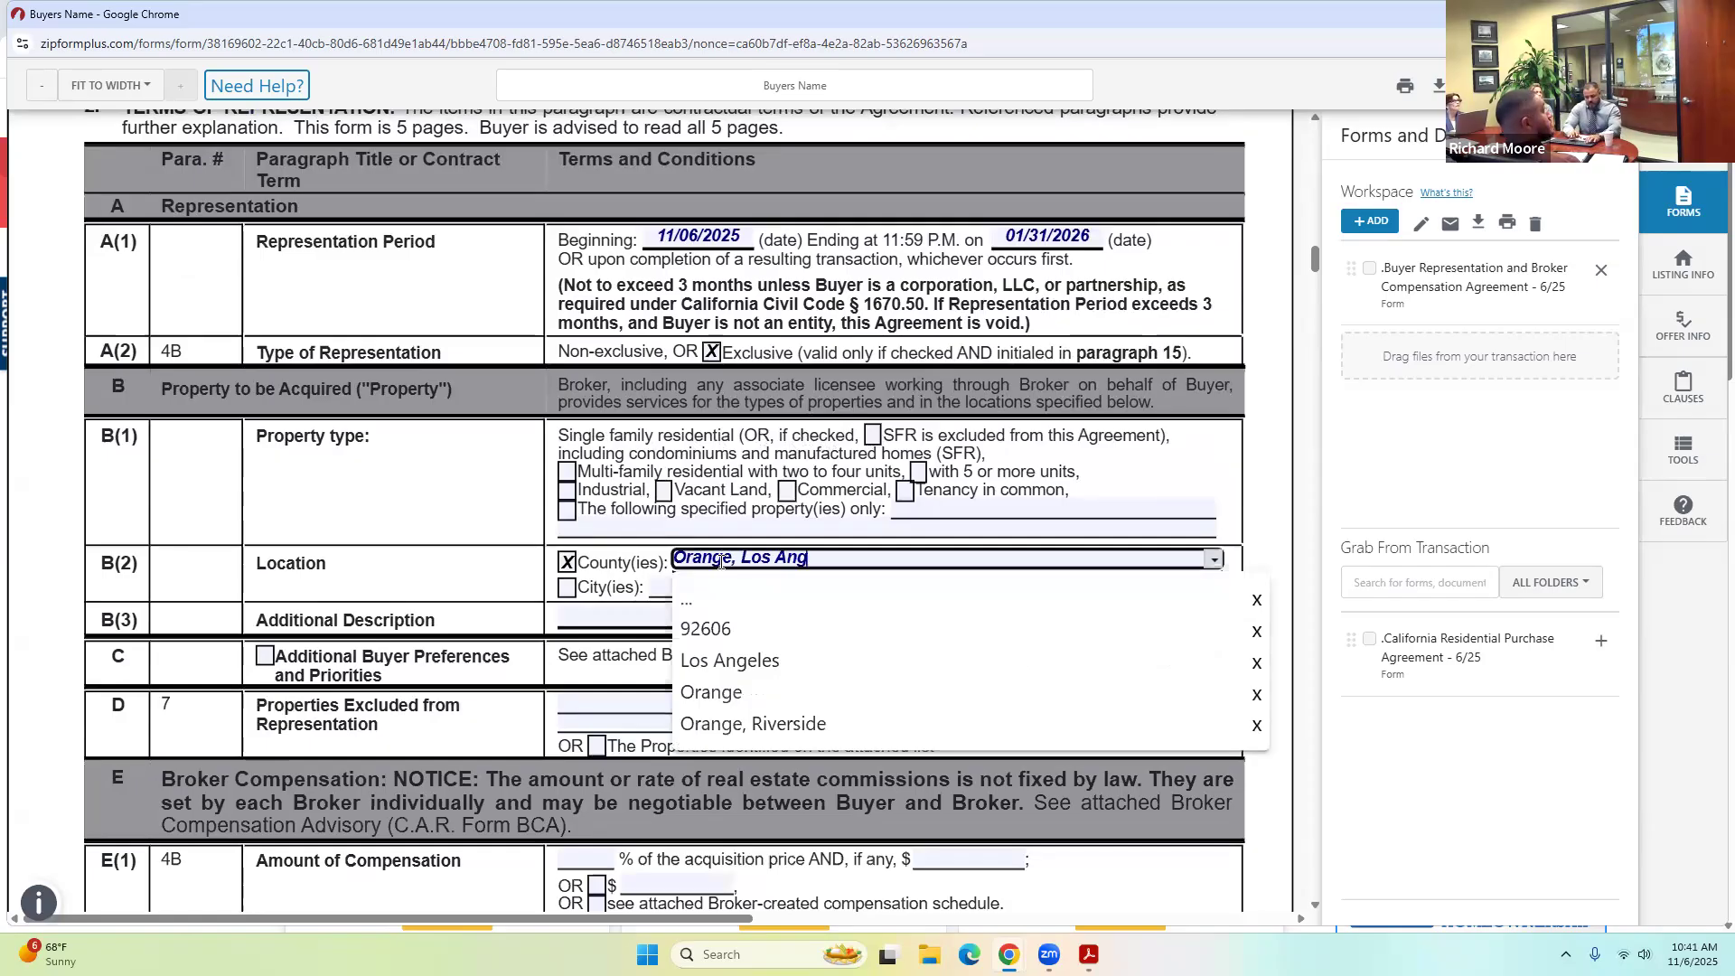
pyautogui.write('eles, ')
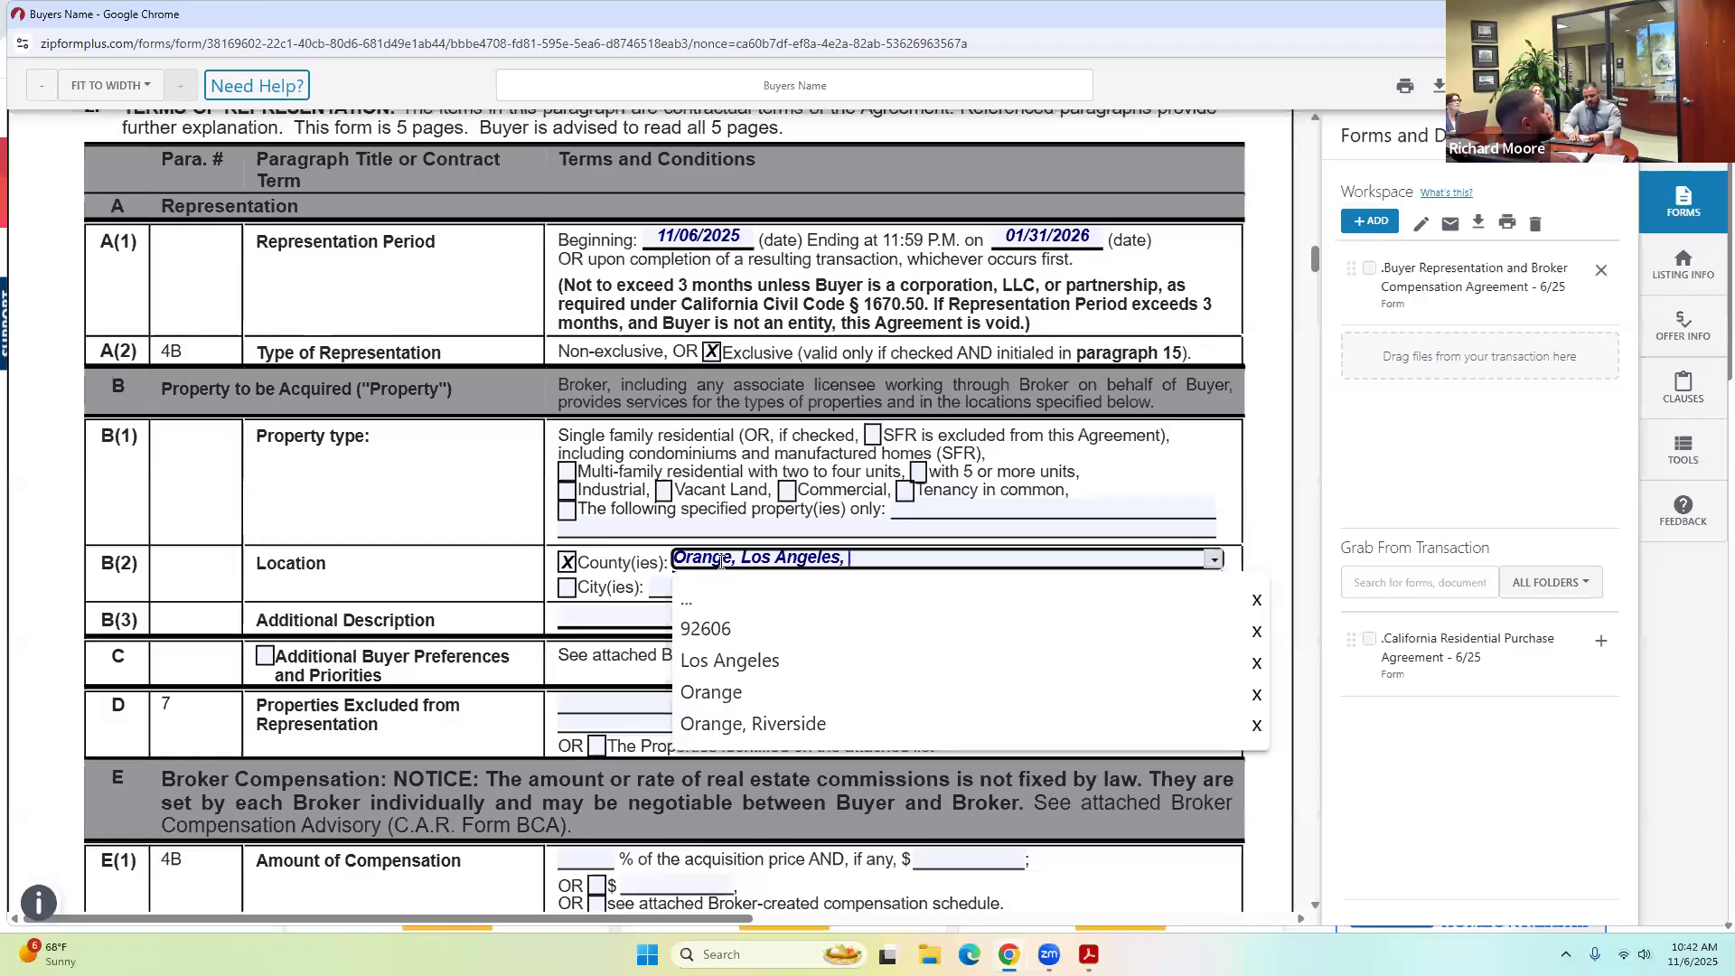
pyautogui.write('Riverside')
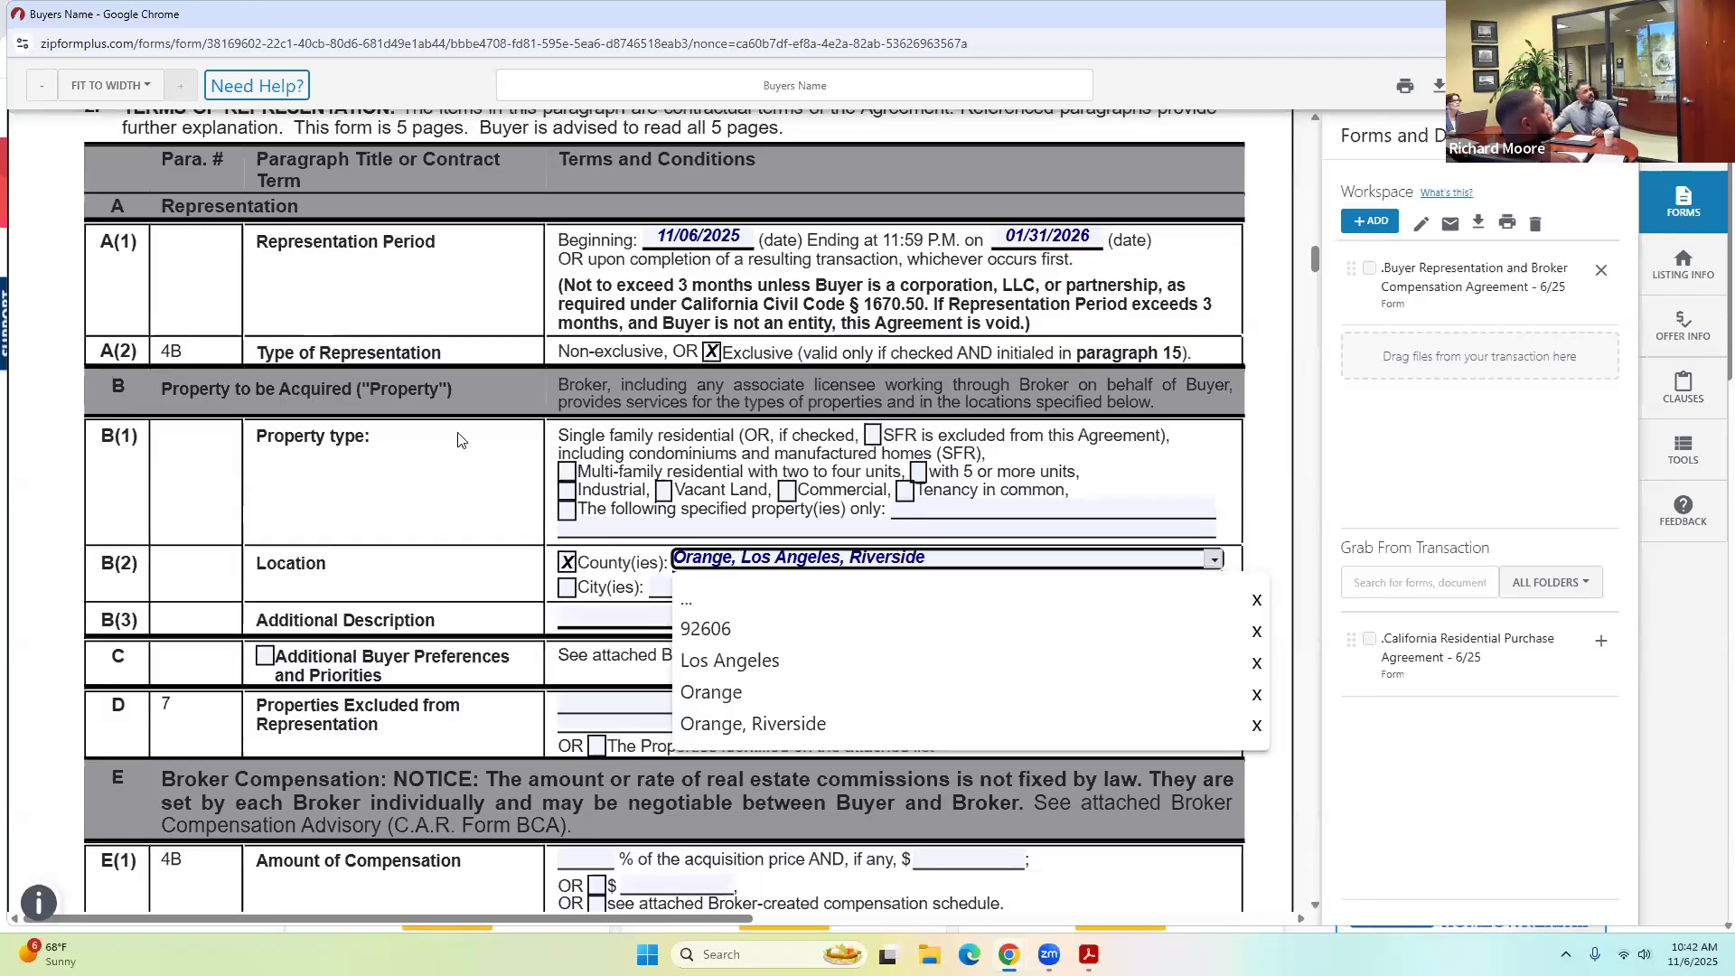
pyautogui.click(452, 439)
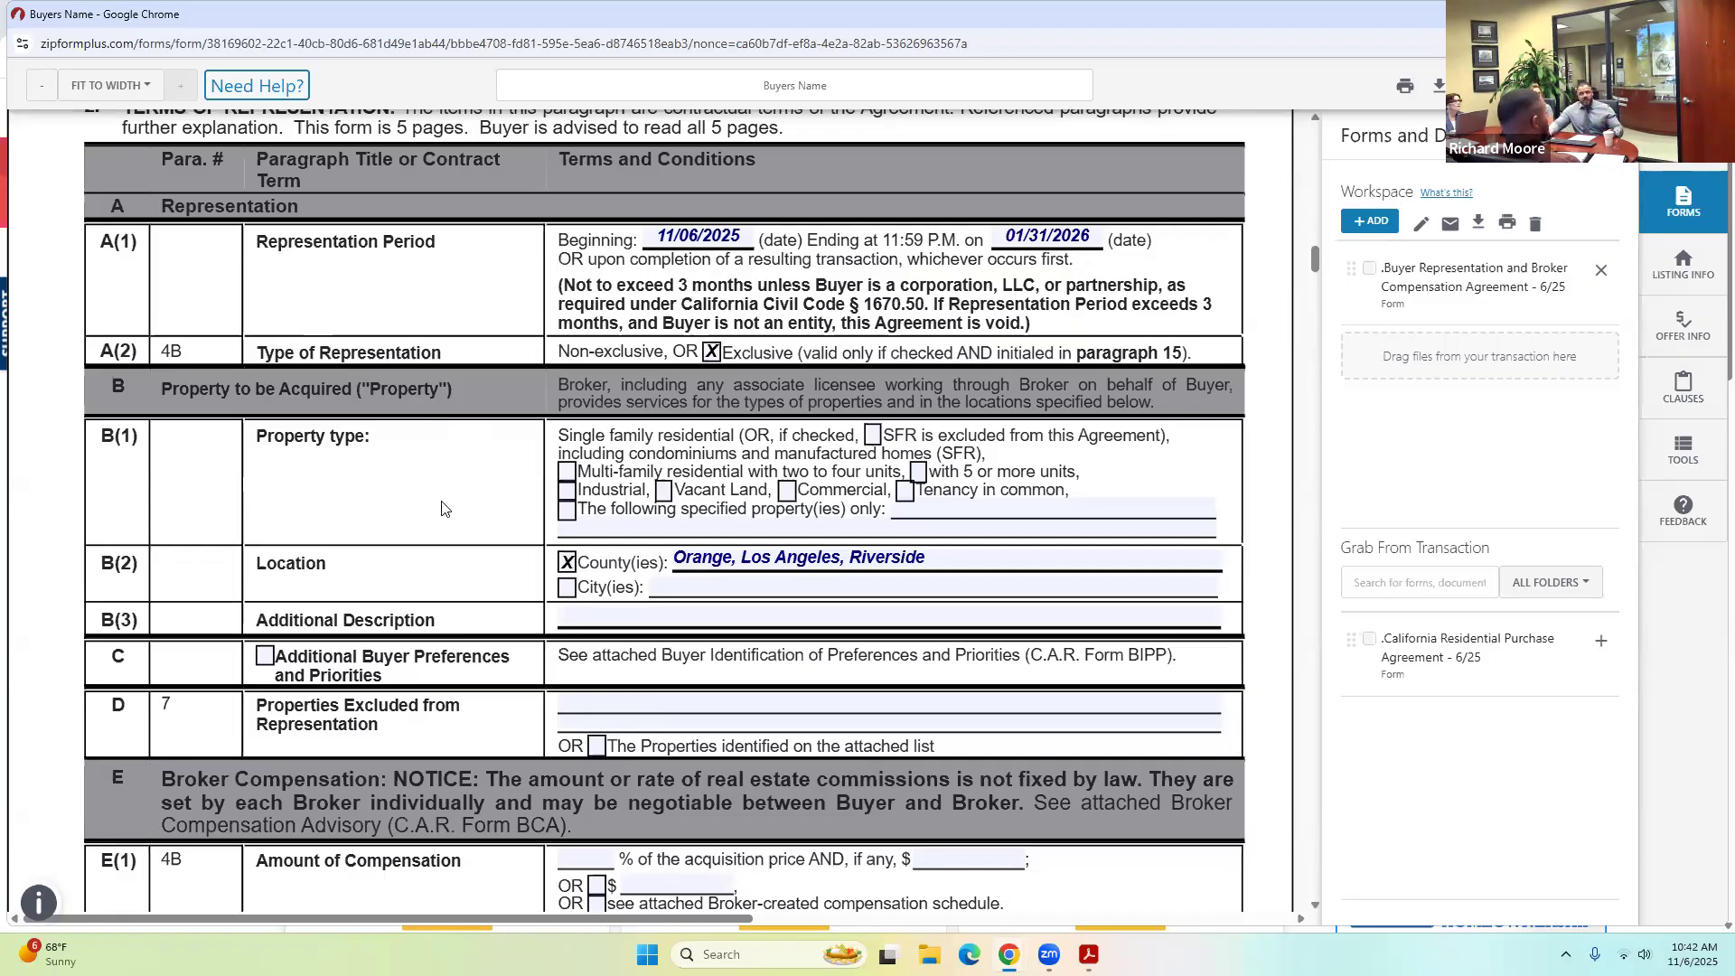
pyautogui.scroll(-1, 413, 568)
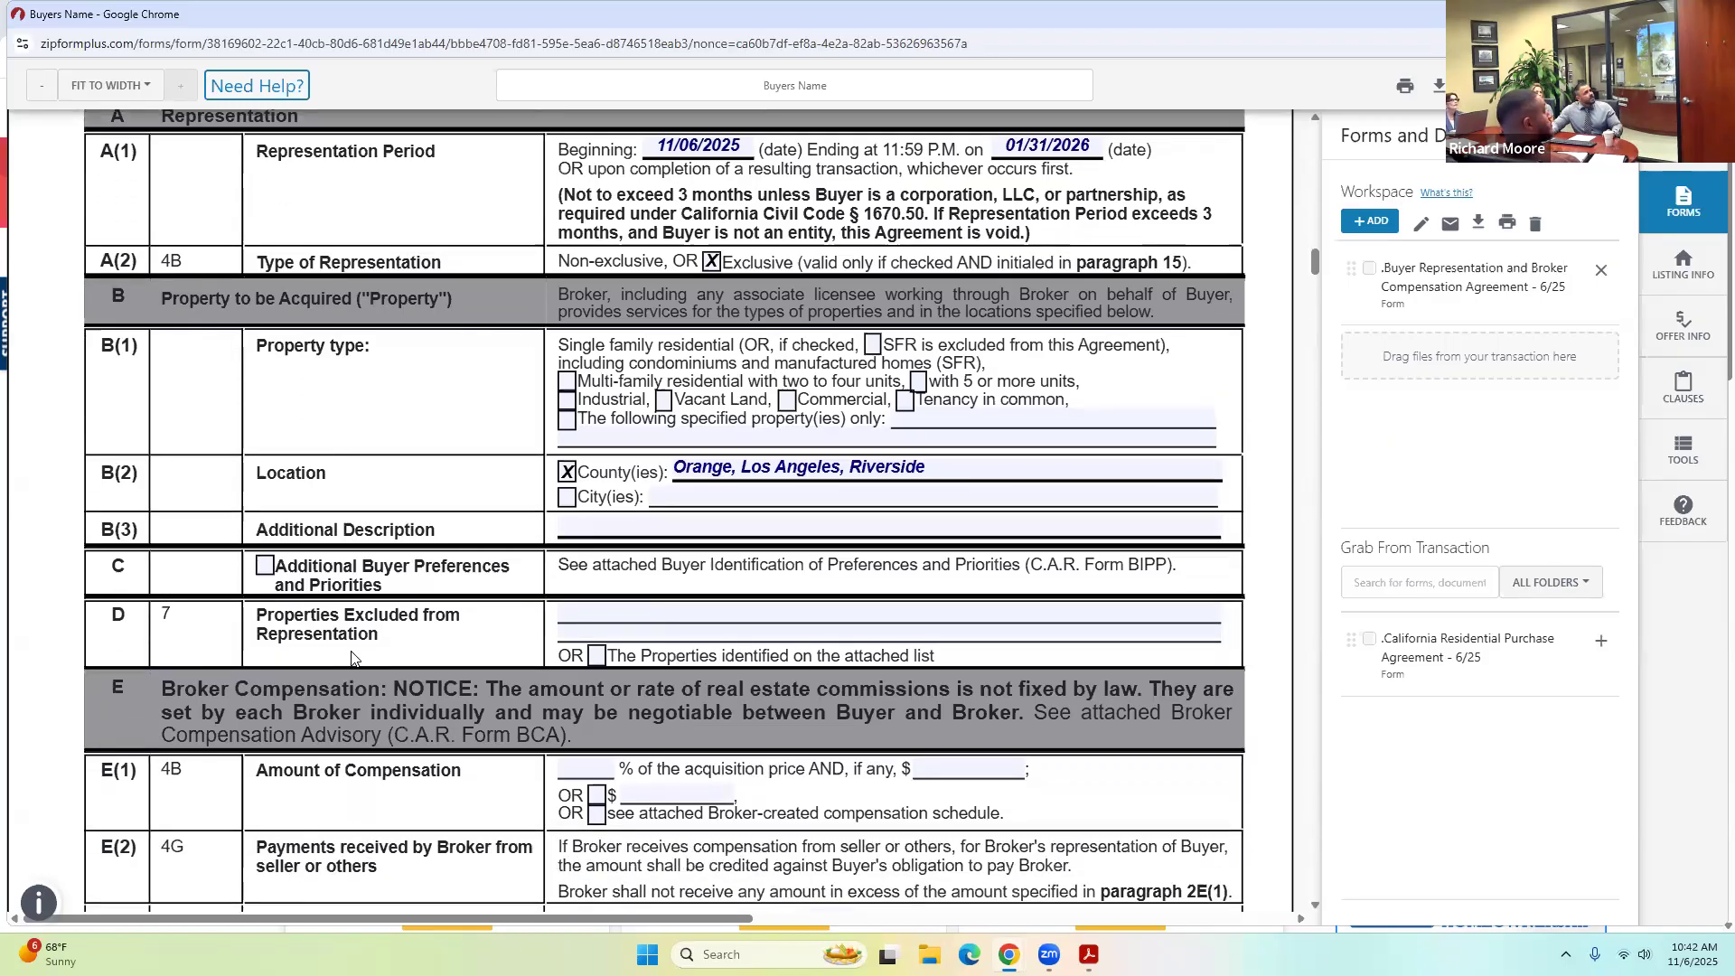
# Enter 3 in the E(1) compensation percent field, correcting a change to 1 back to 3.000%.
pyautogui.scroll(-1, 351, 658)
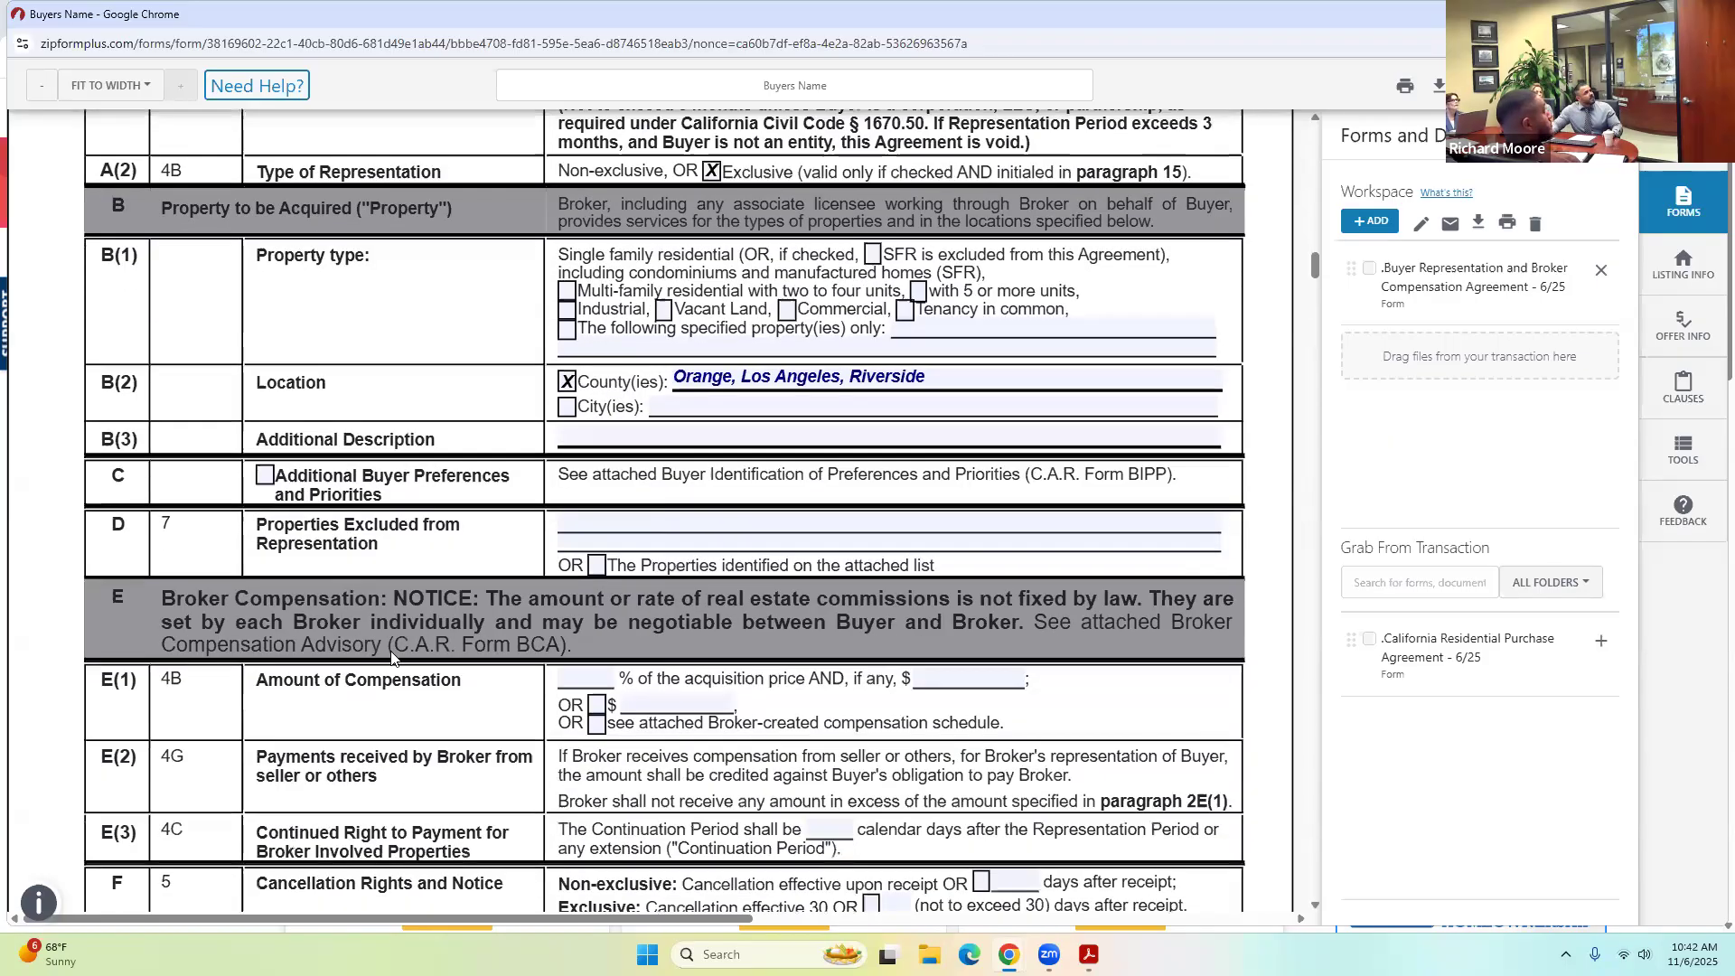
pyautogui.click(593, 674)
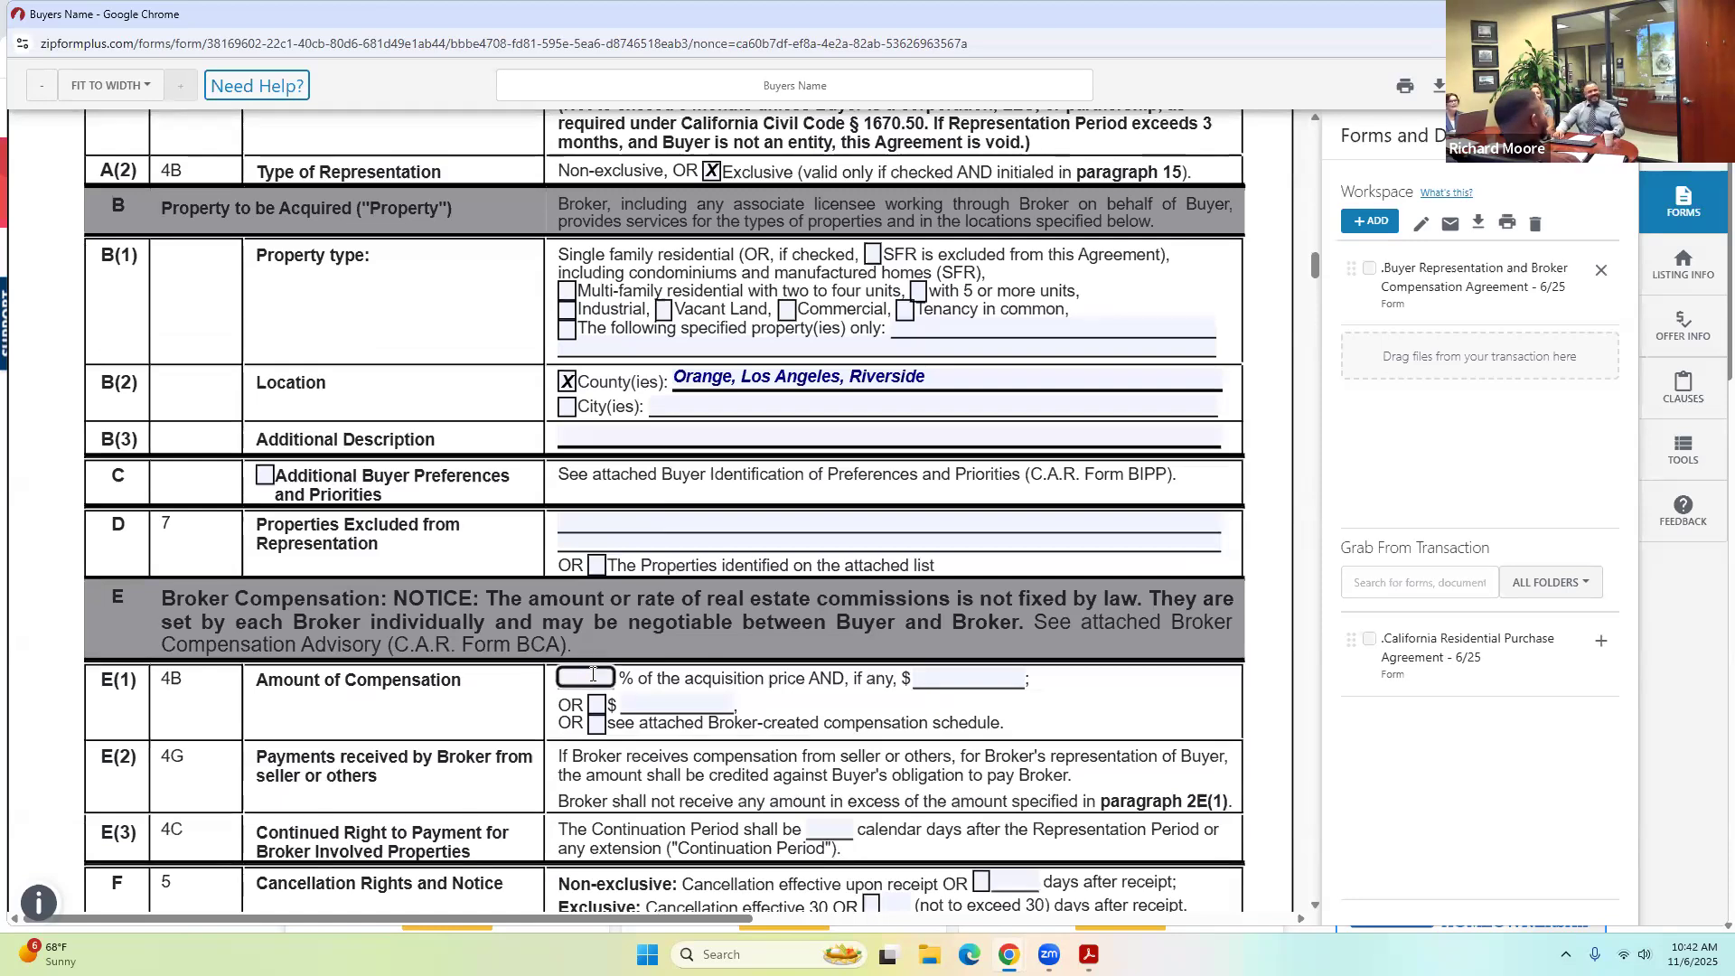
pyautogui.write('3')
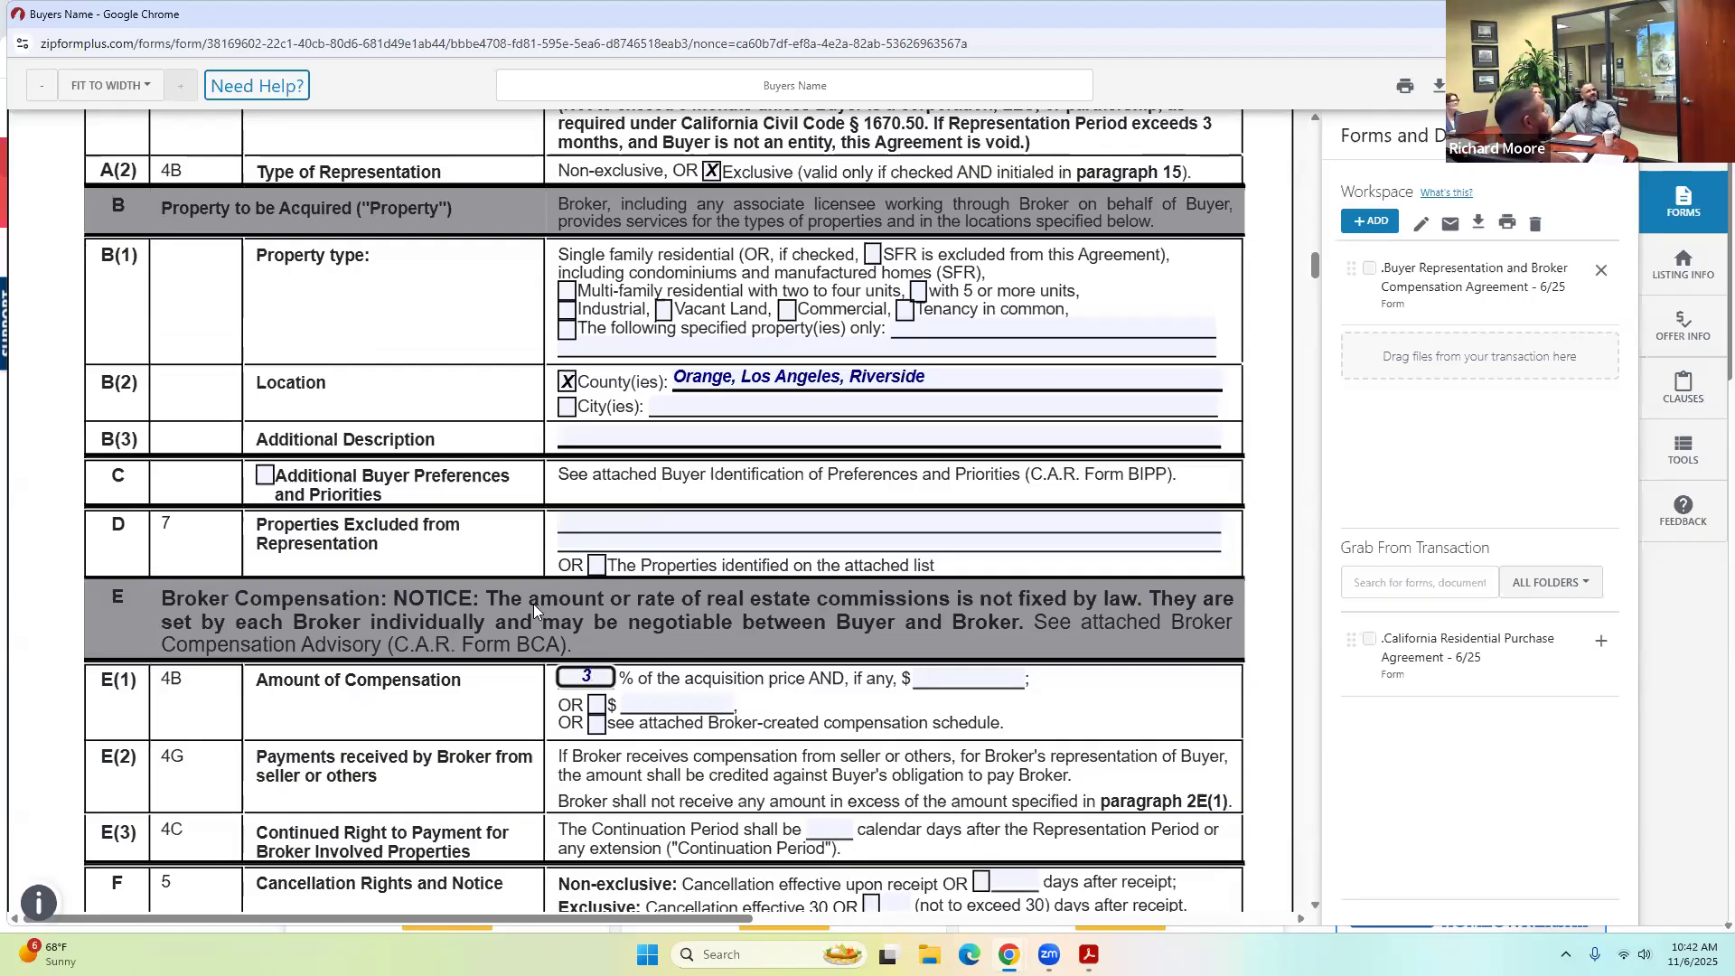
pyautogui.click(418, 527)
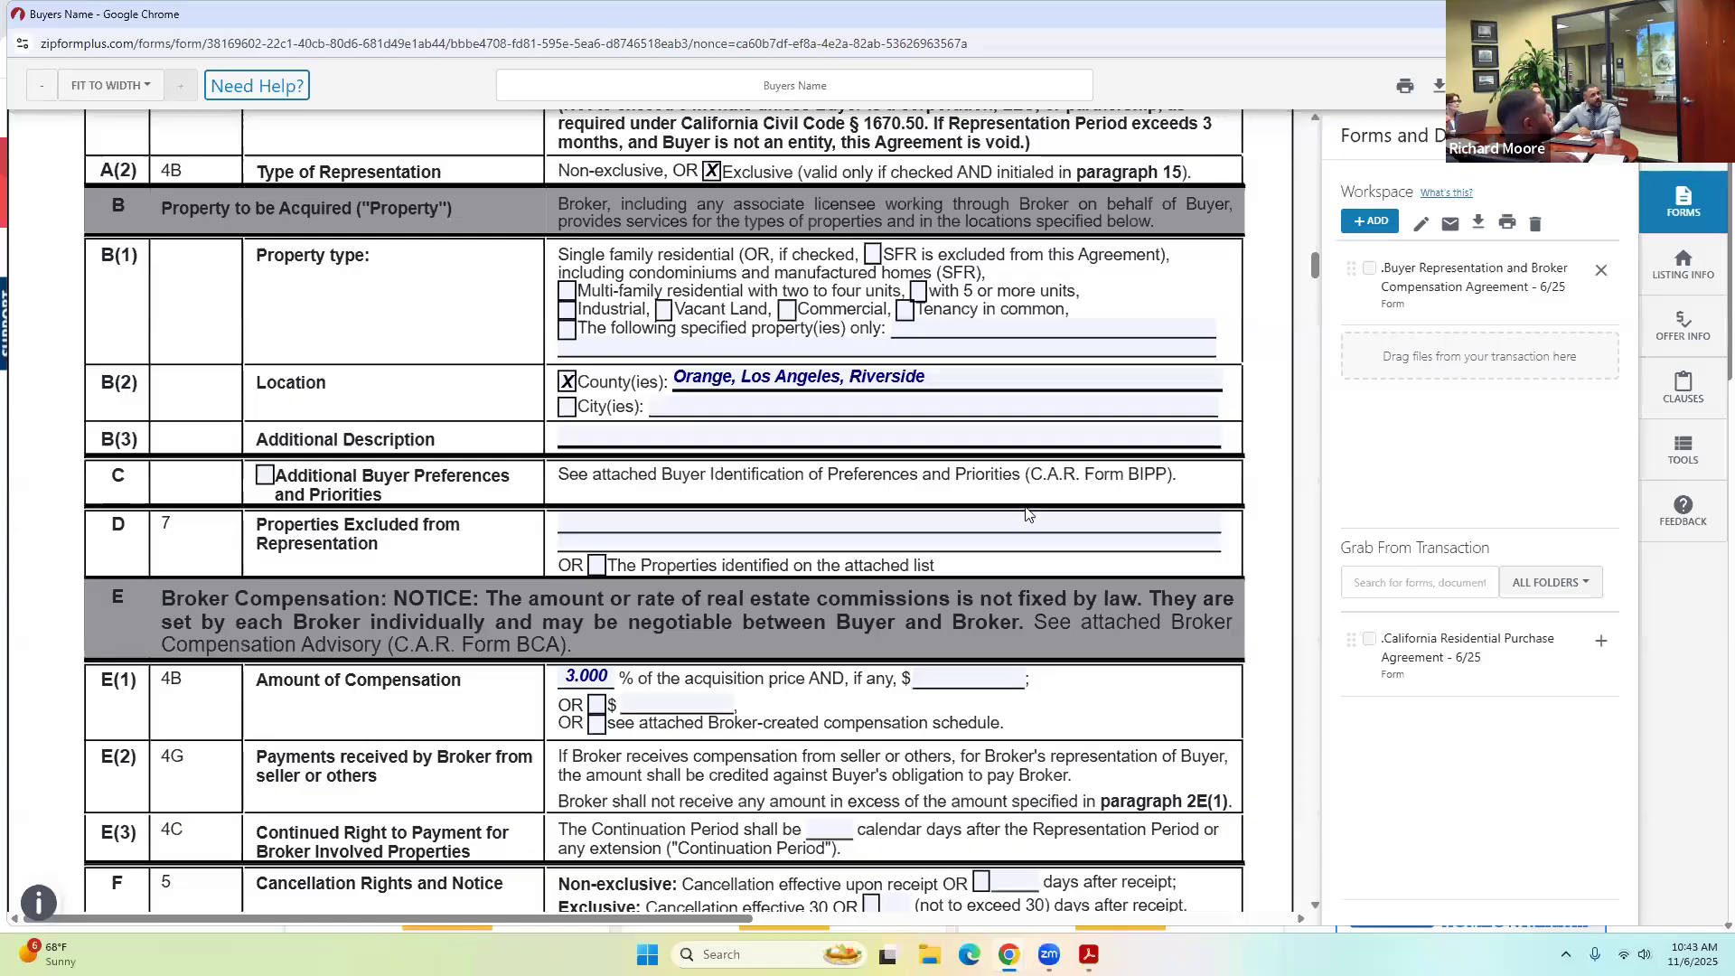
pyautogui.click(605, 676)
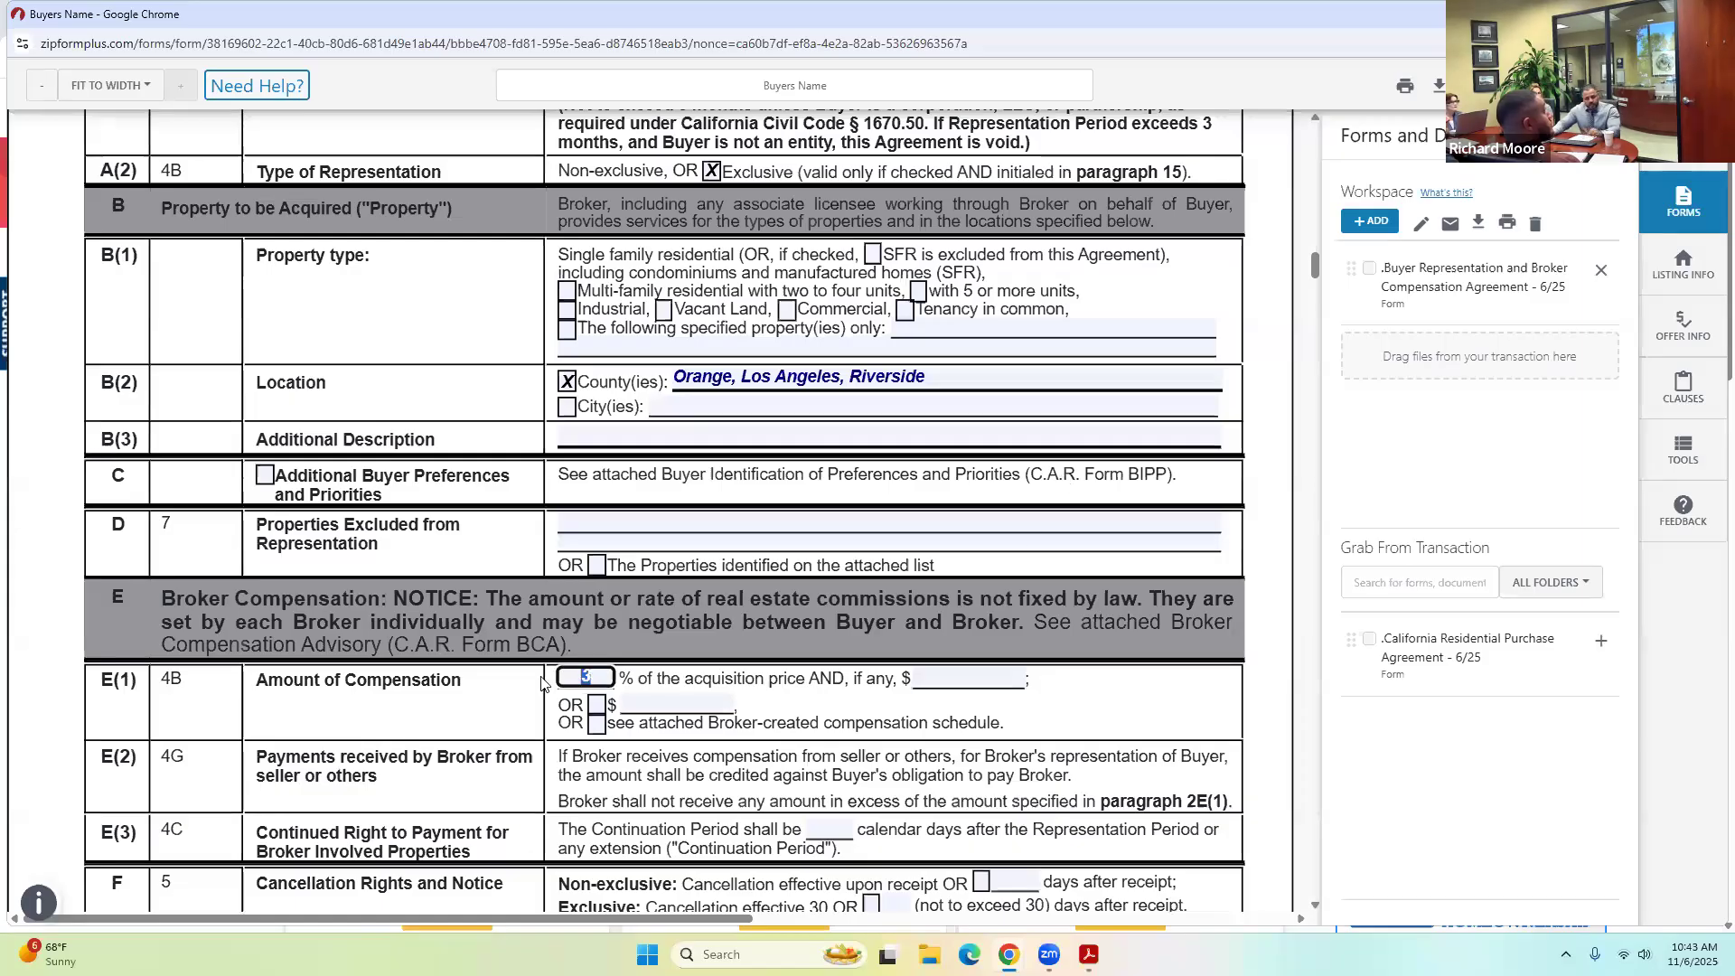
pyautogui.write('1')
pyautogui.click(402, 687)
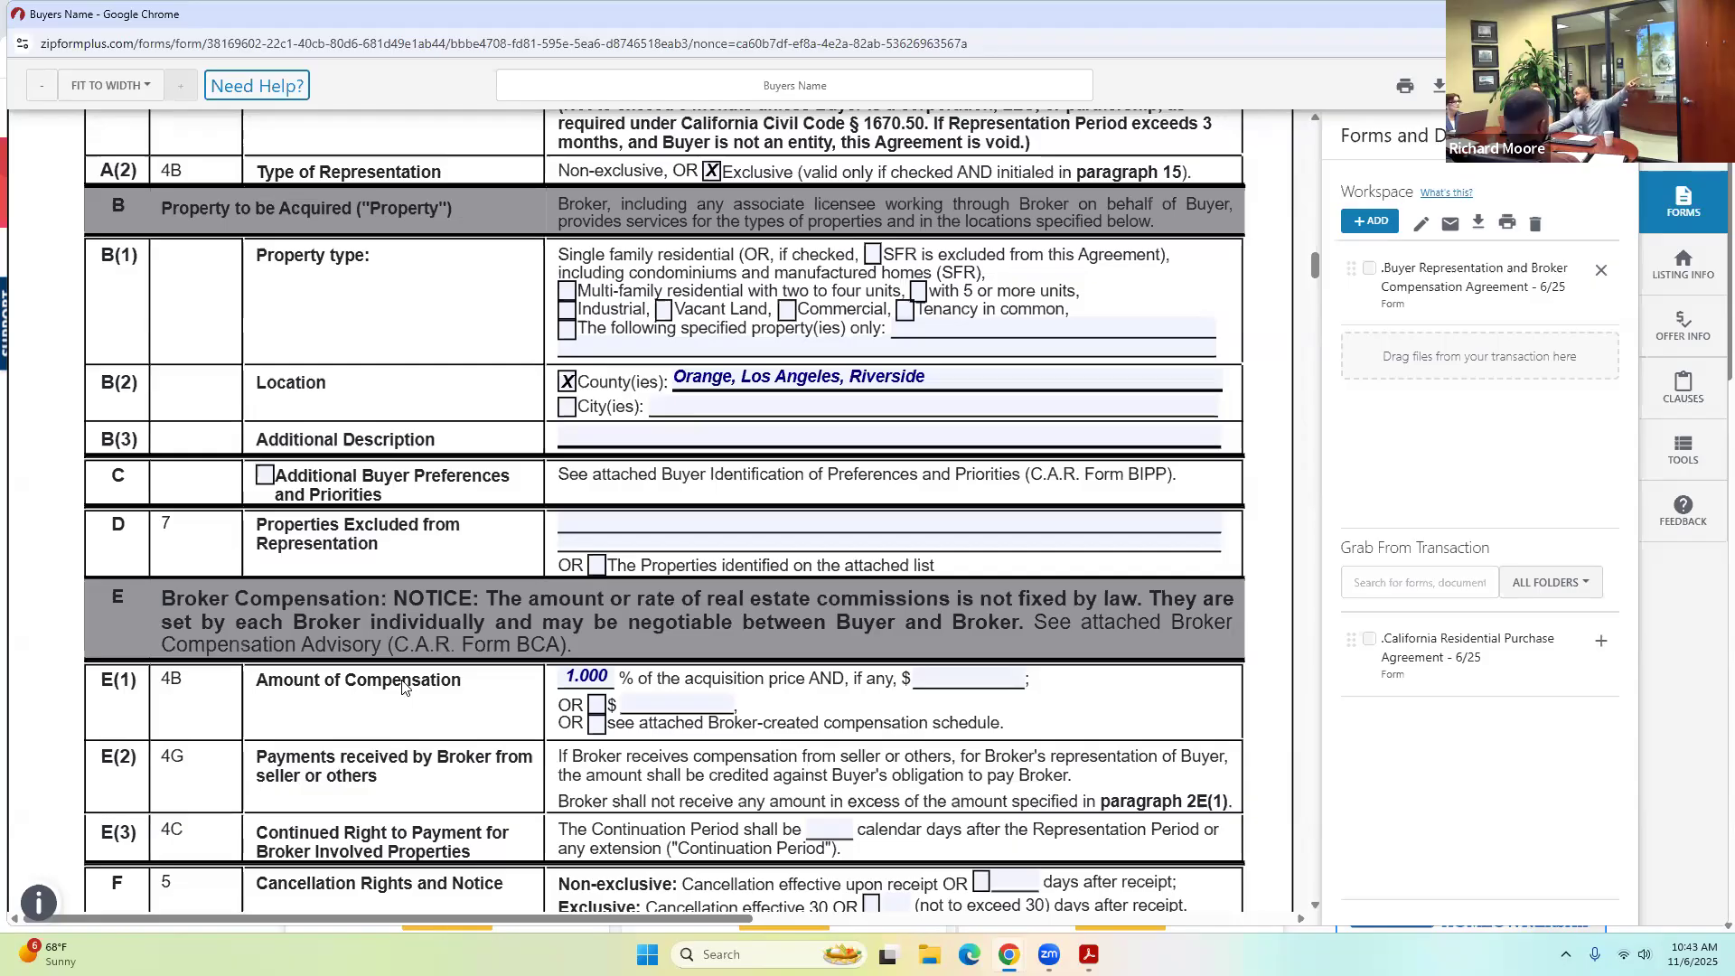
pyautogui.click(557, 677)
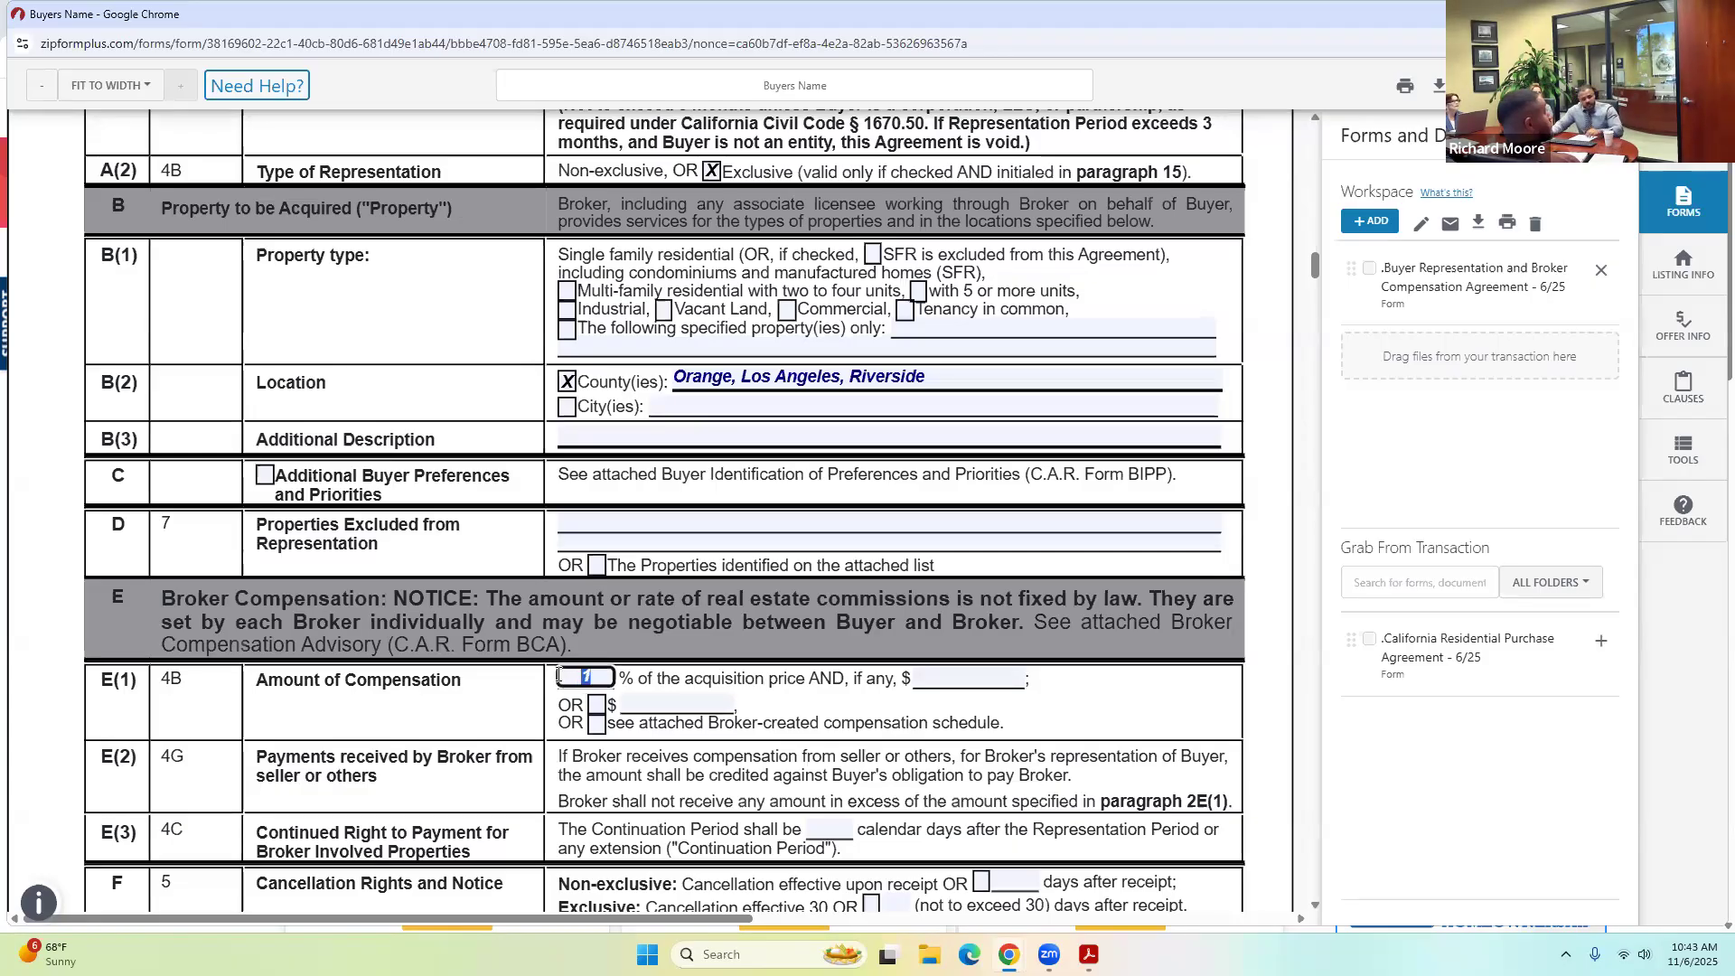
pyautogui.write('3')
pyautogui.click(384, 699)
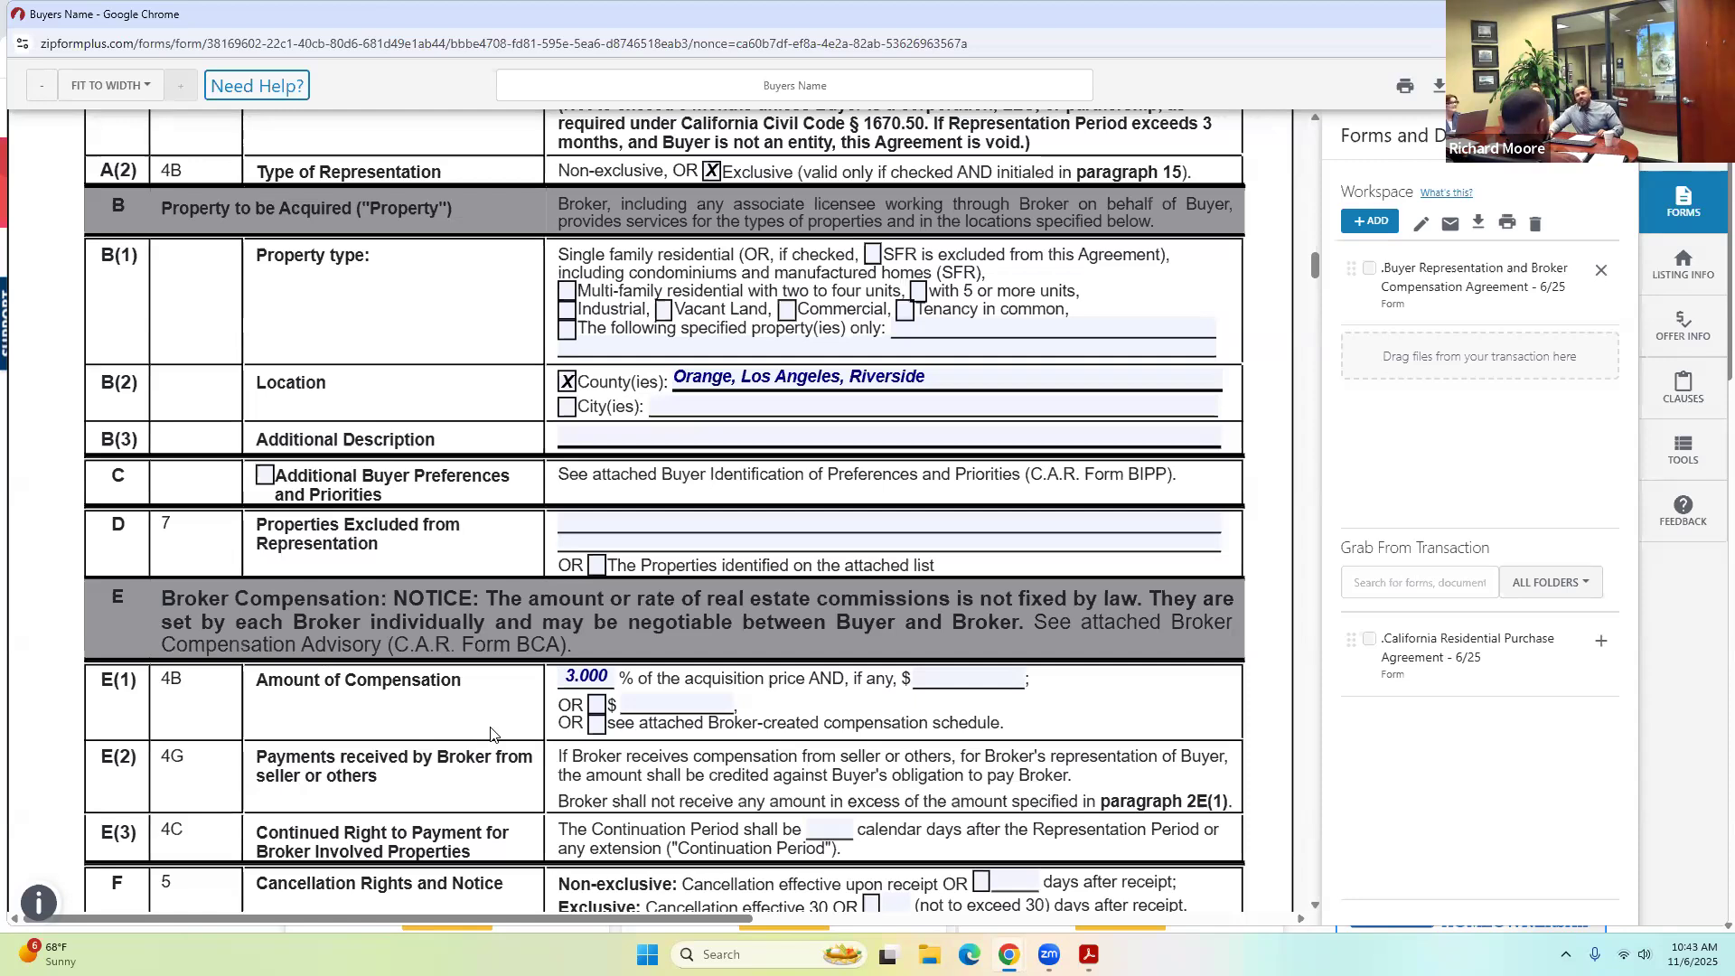
pyautogui.scroll(-1, 491, 733)
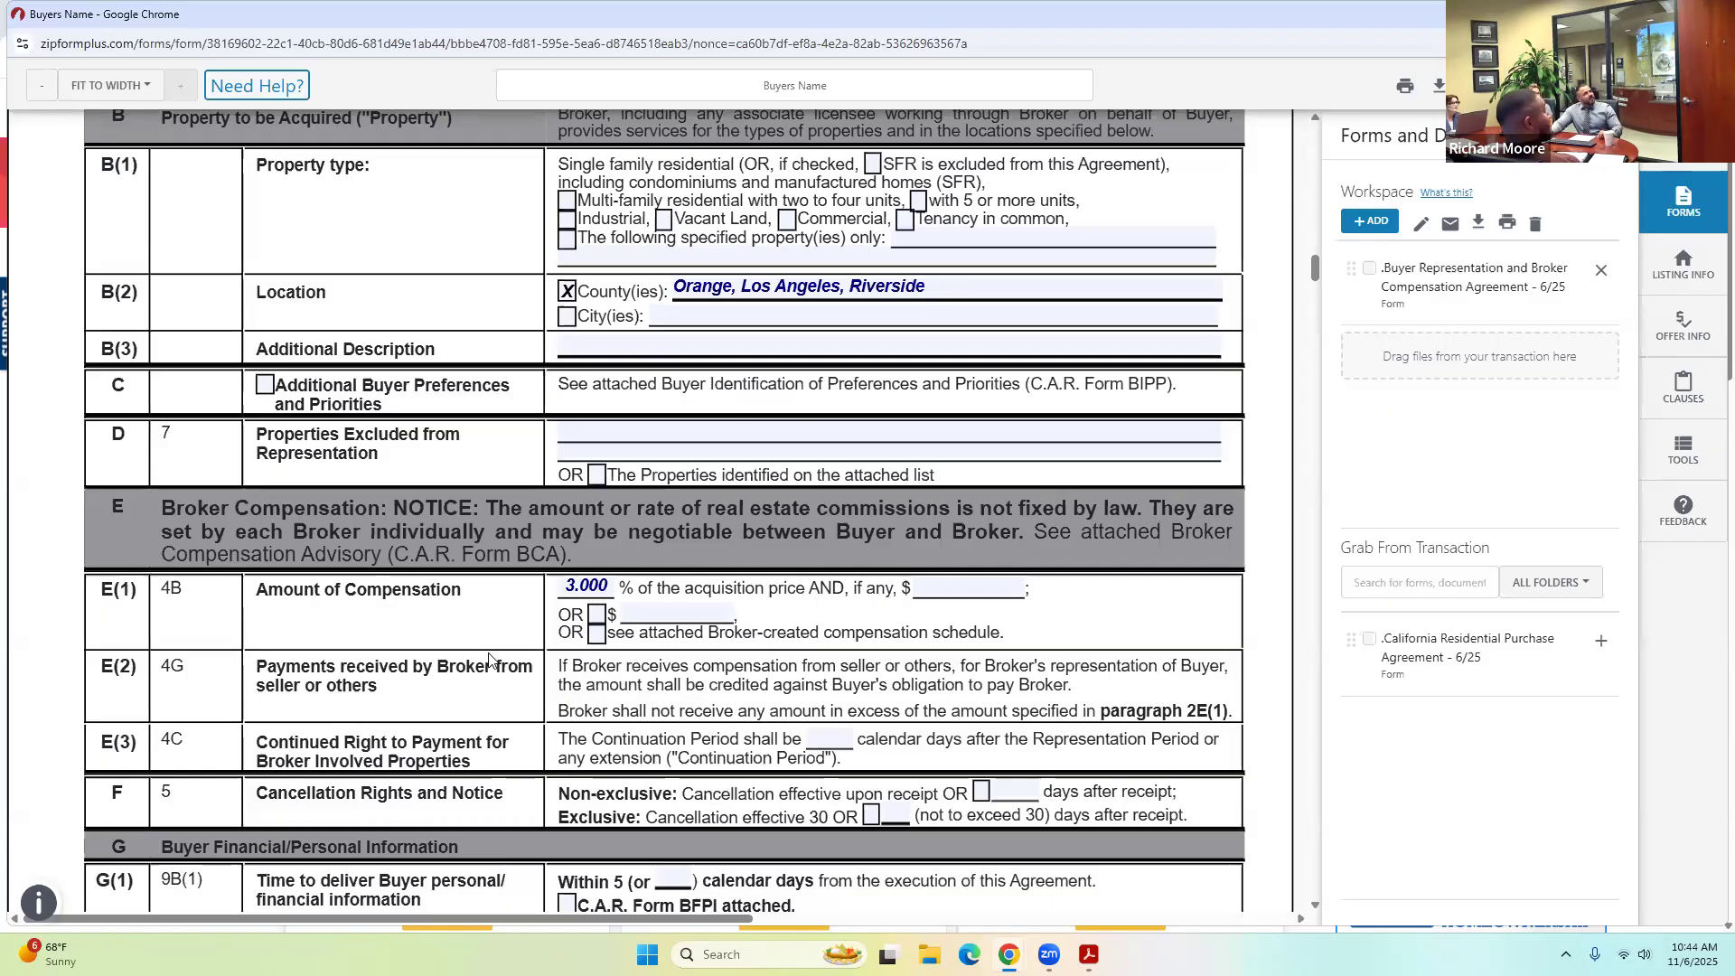
pyautogui.scroll(-1, 492, 660)
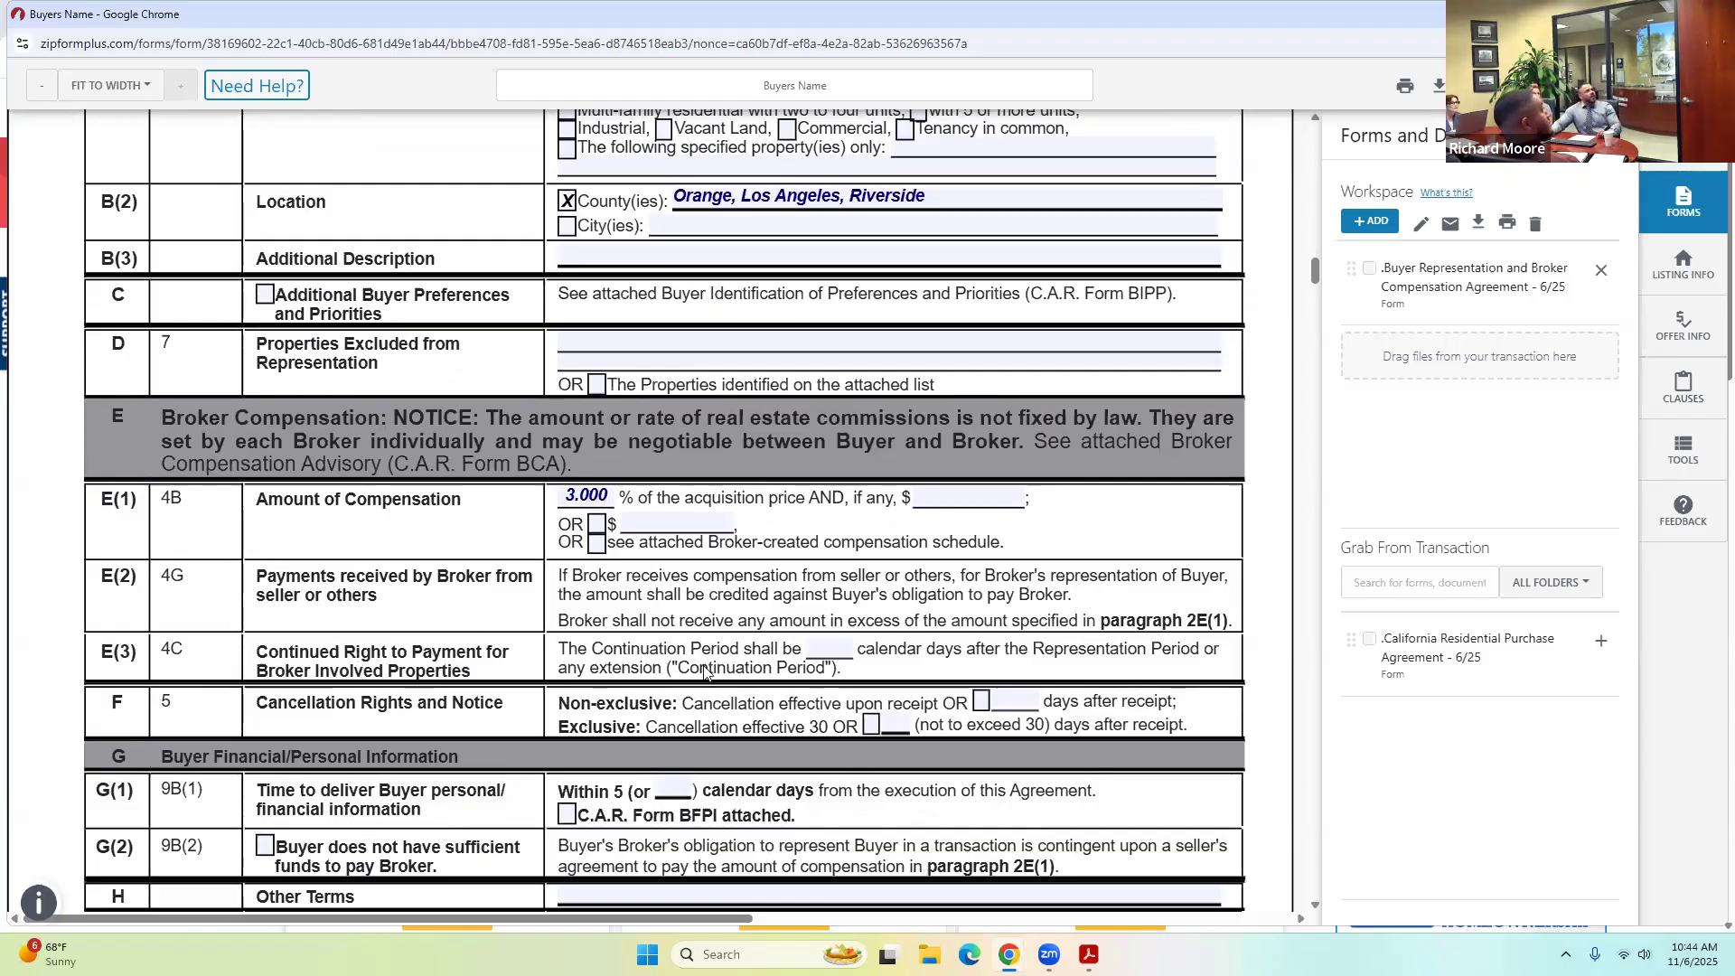
# Enter 90 days in the row E(3) Continuation Period field.
pyautogui.click(840, 647)
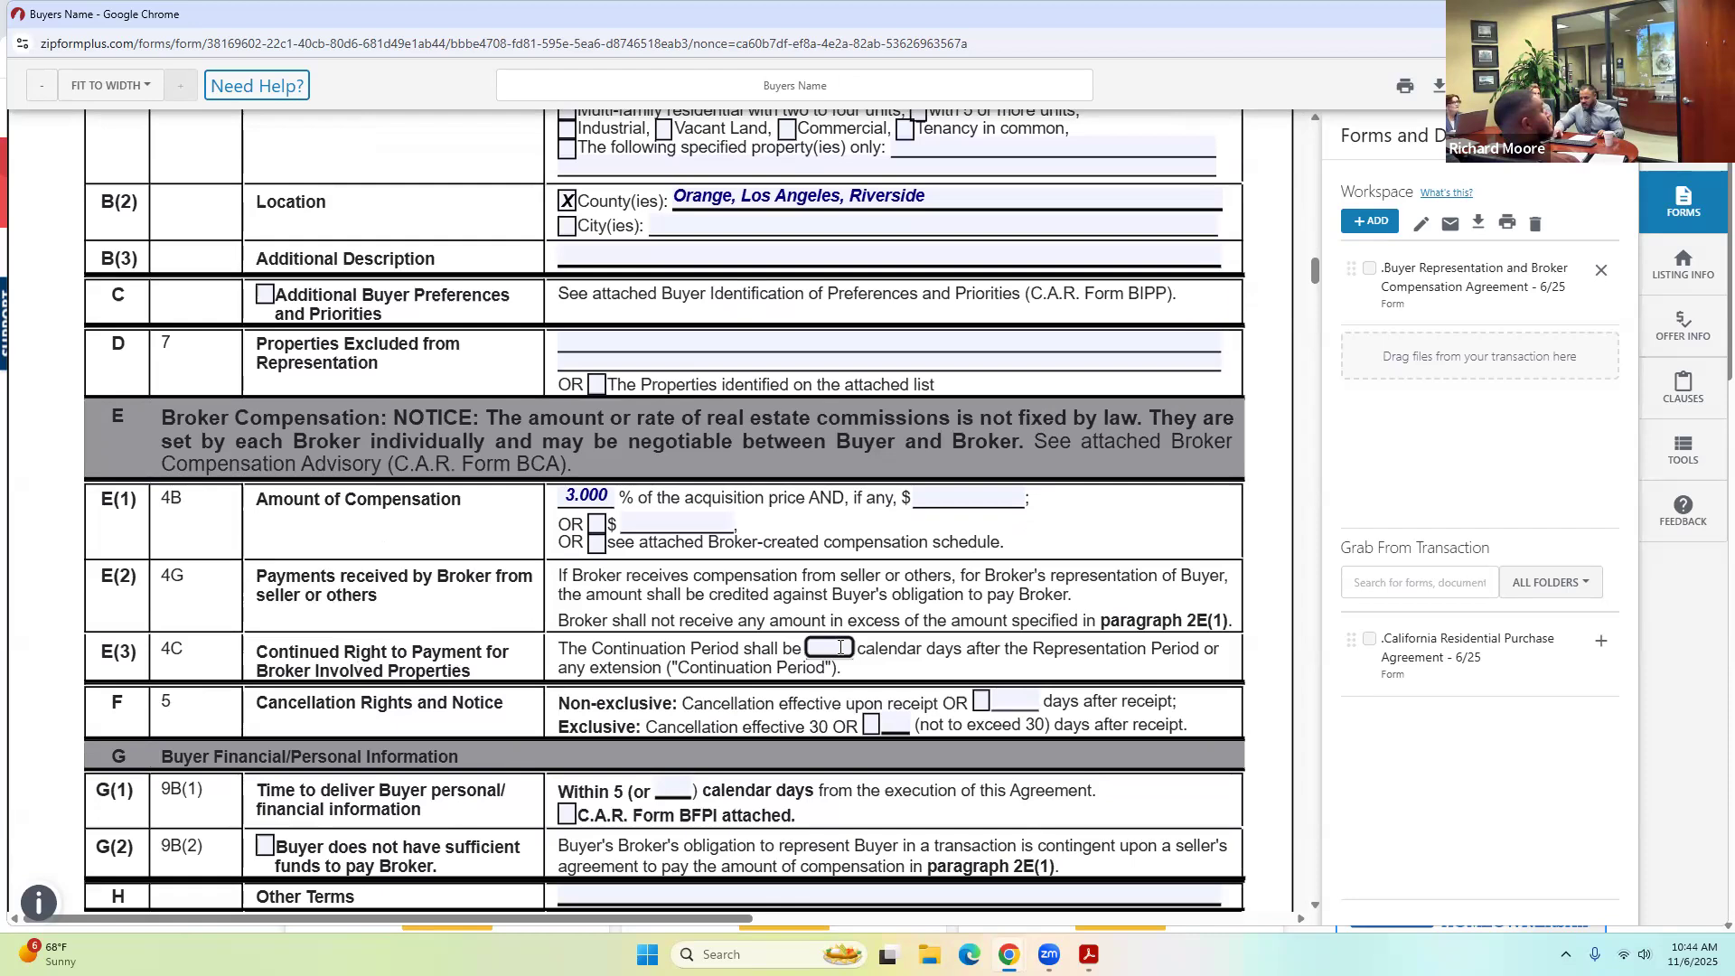
pyautogui.write('90')
pyautogui.click(746, 611)
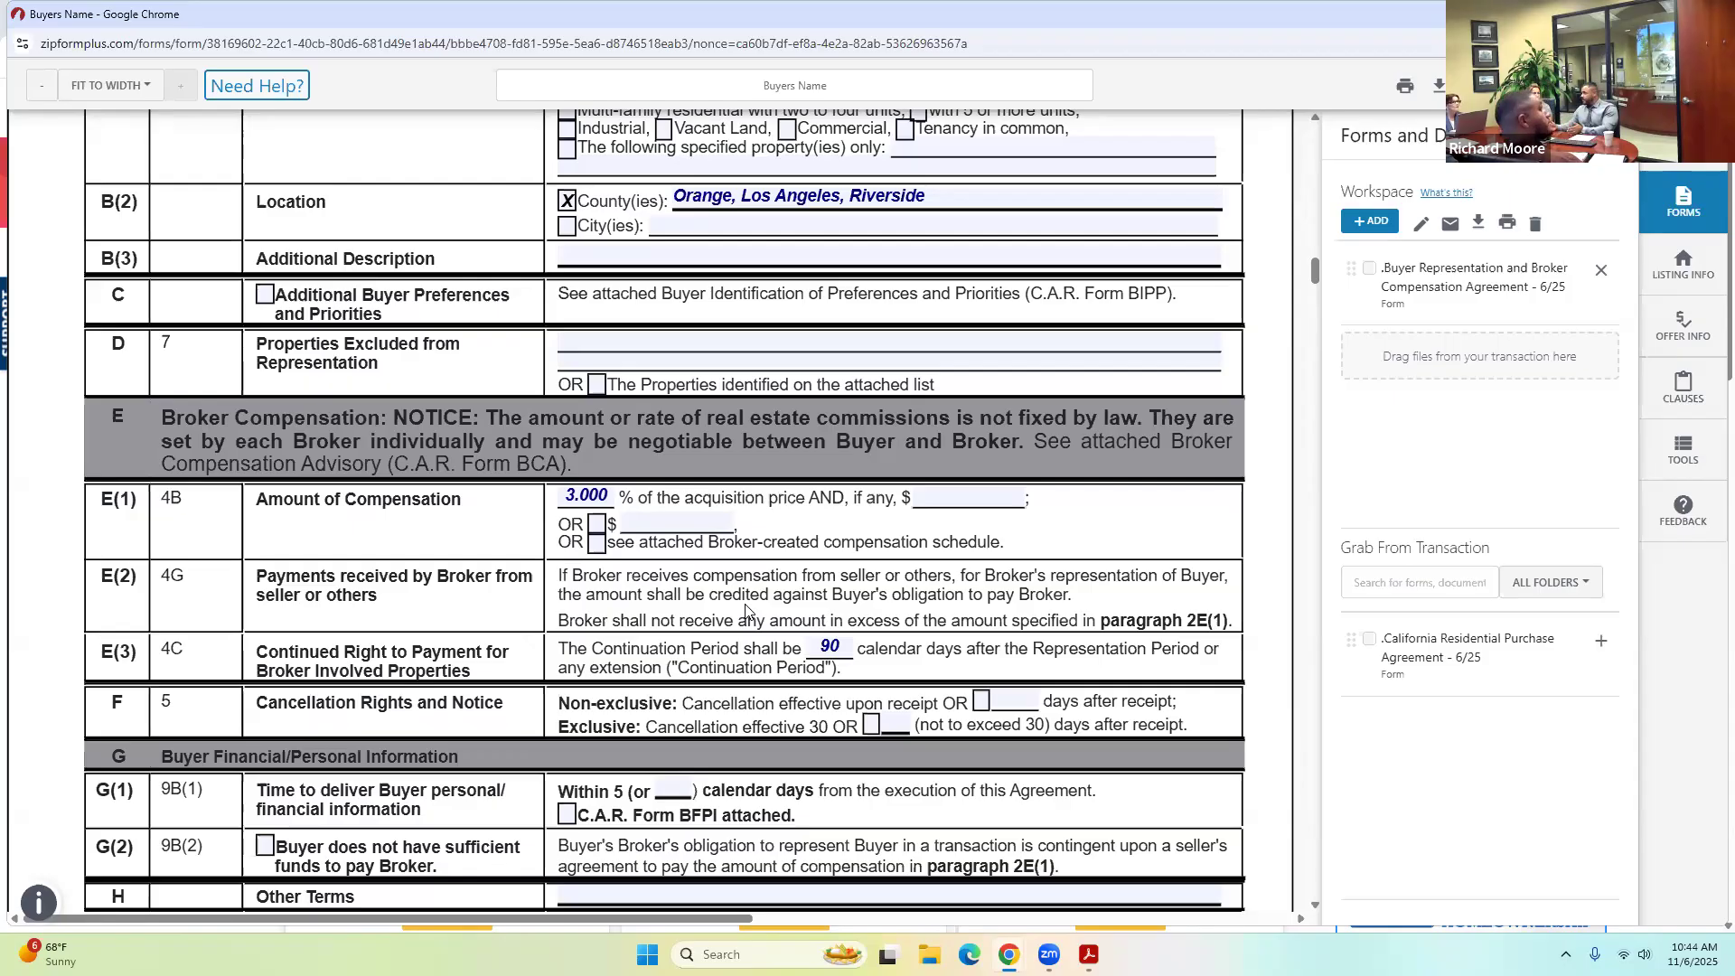
pyautogui.click(839, 649)
pyautogui.click(873, 672)
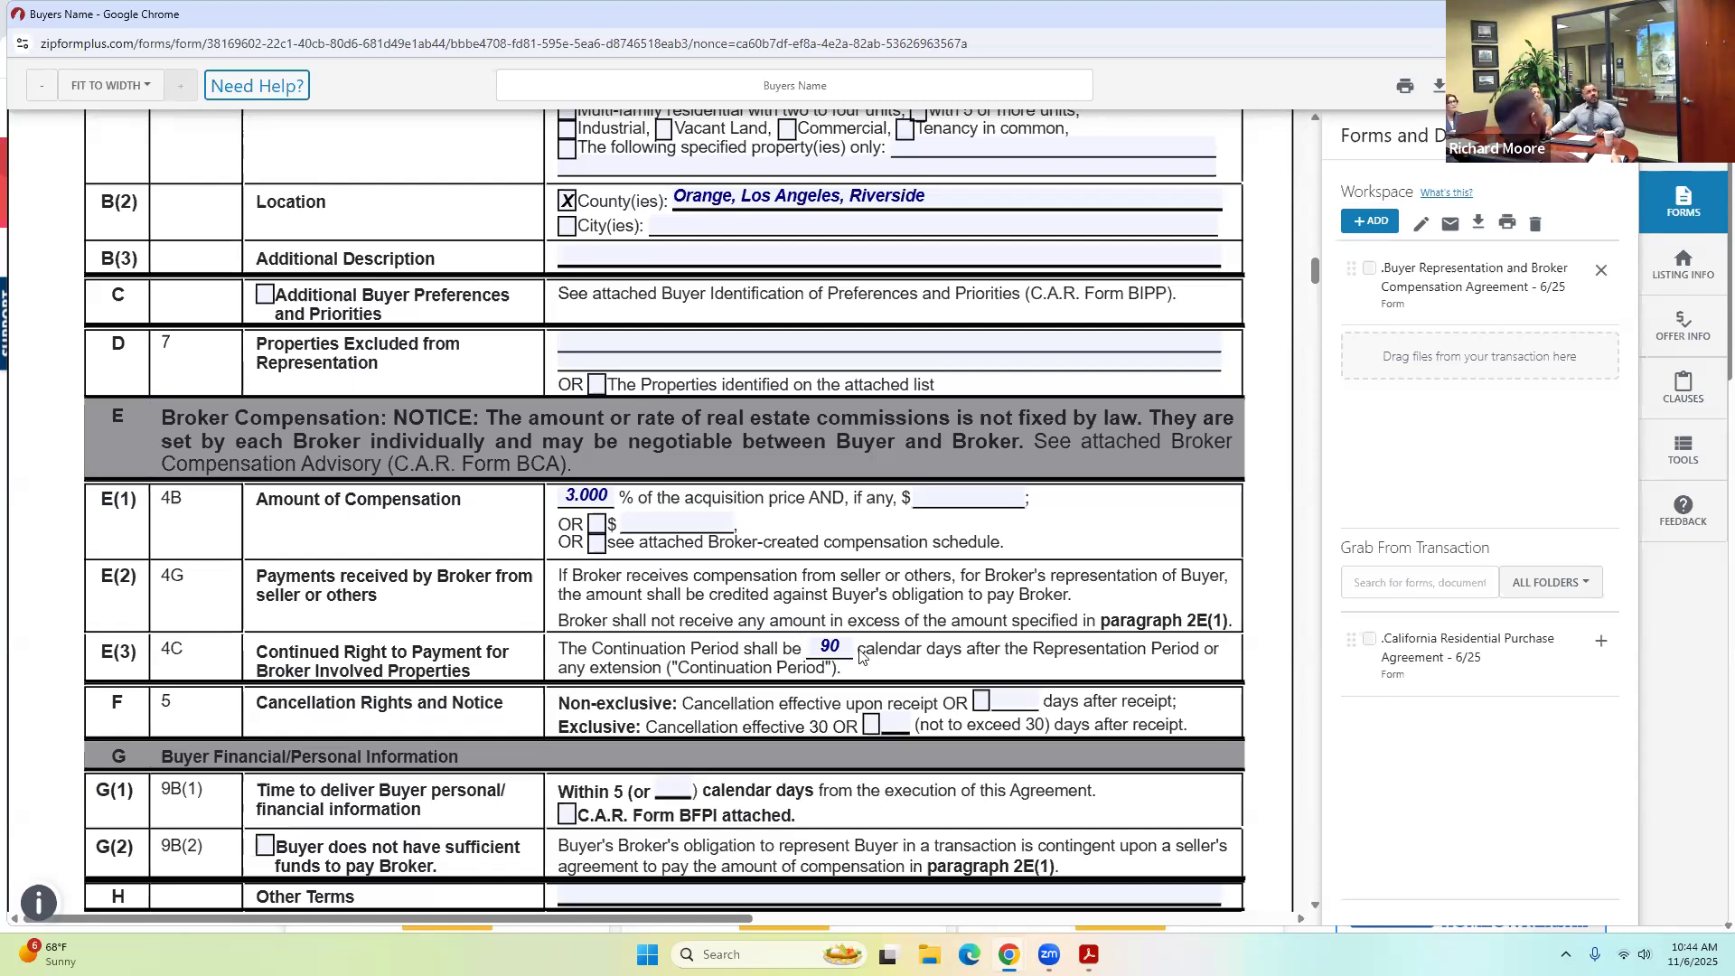
pyautogui.click(843, 645)
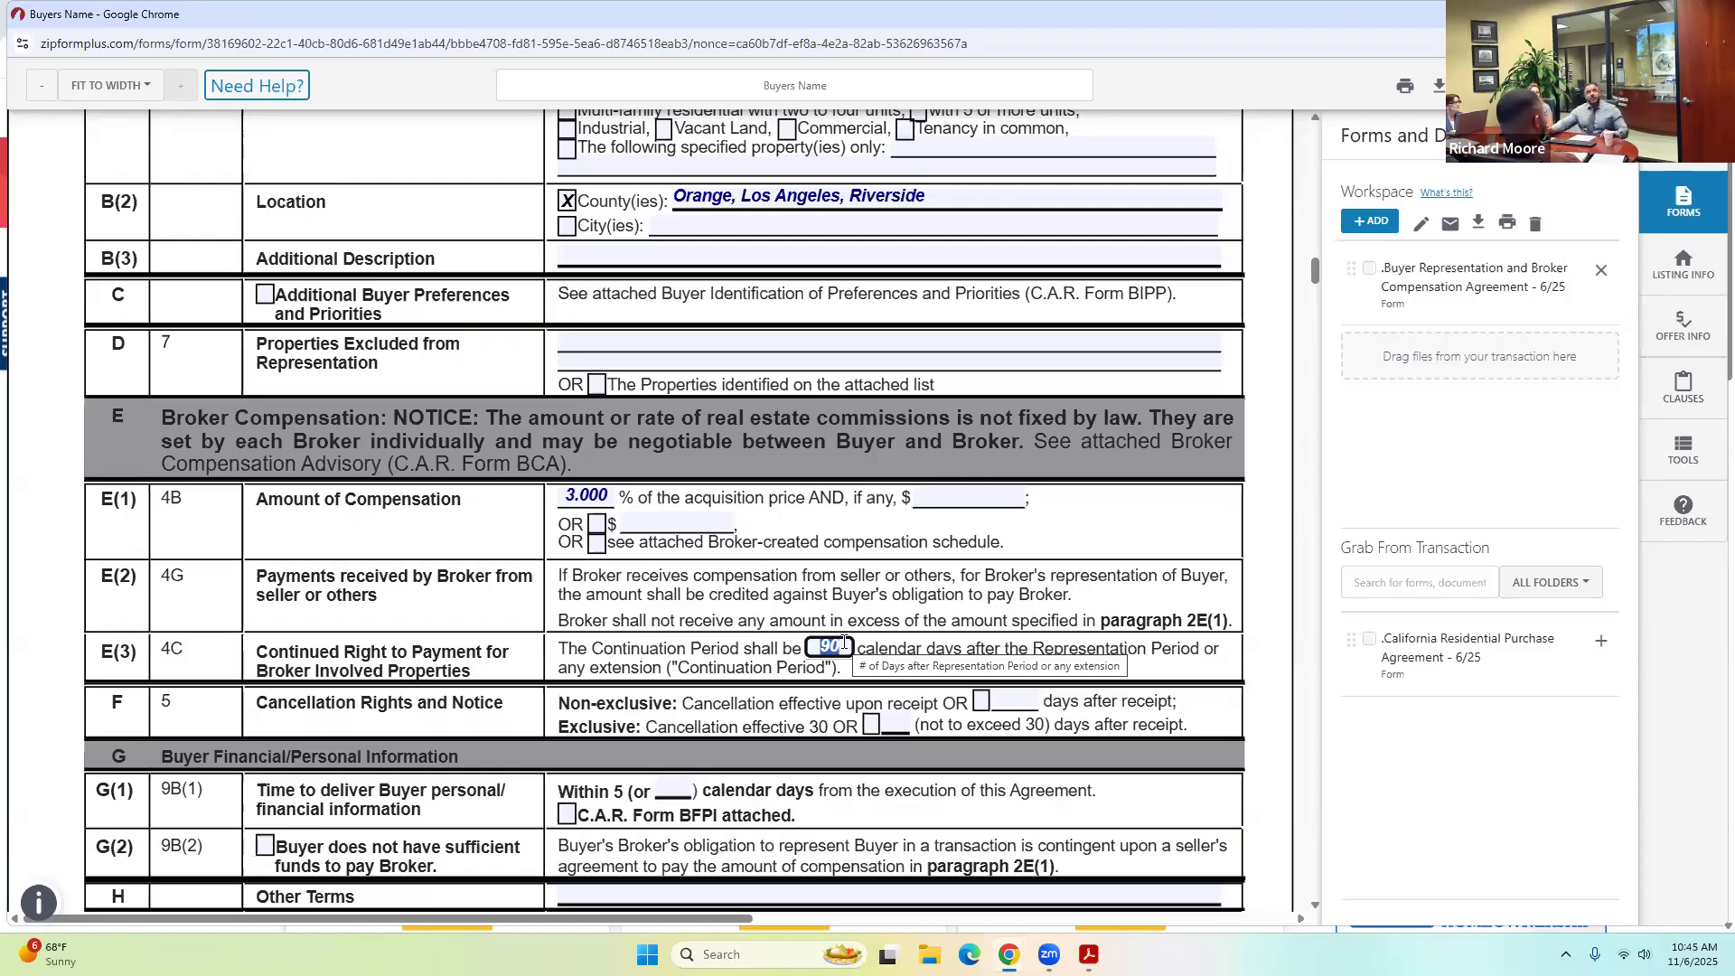
pyautogui.click(899, 650)
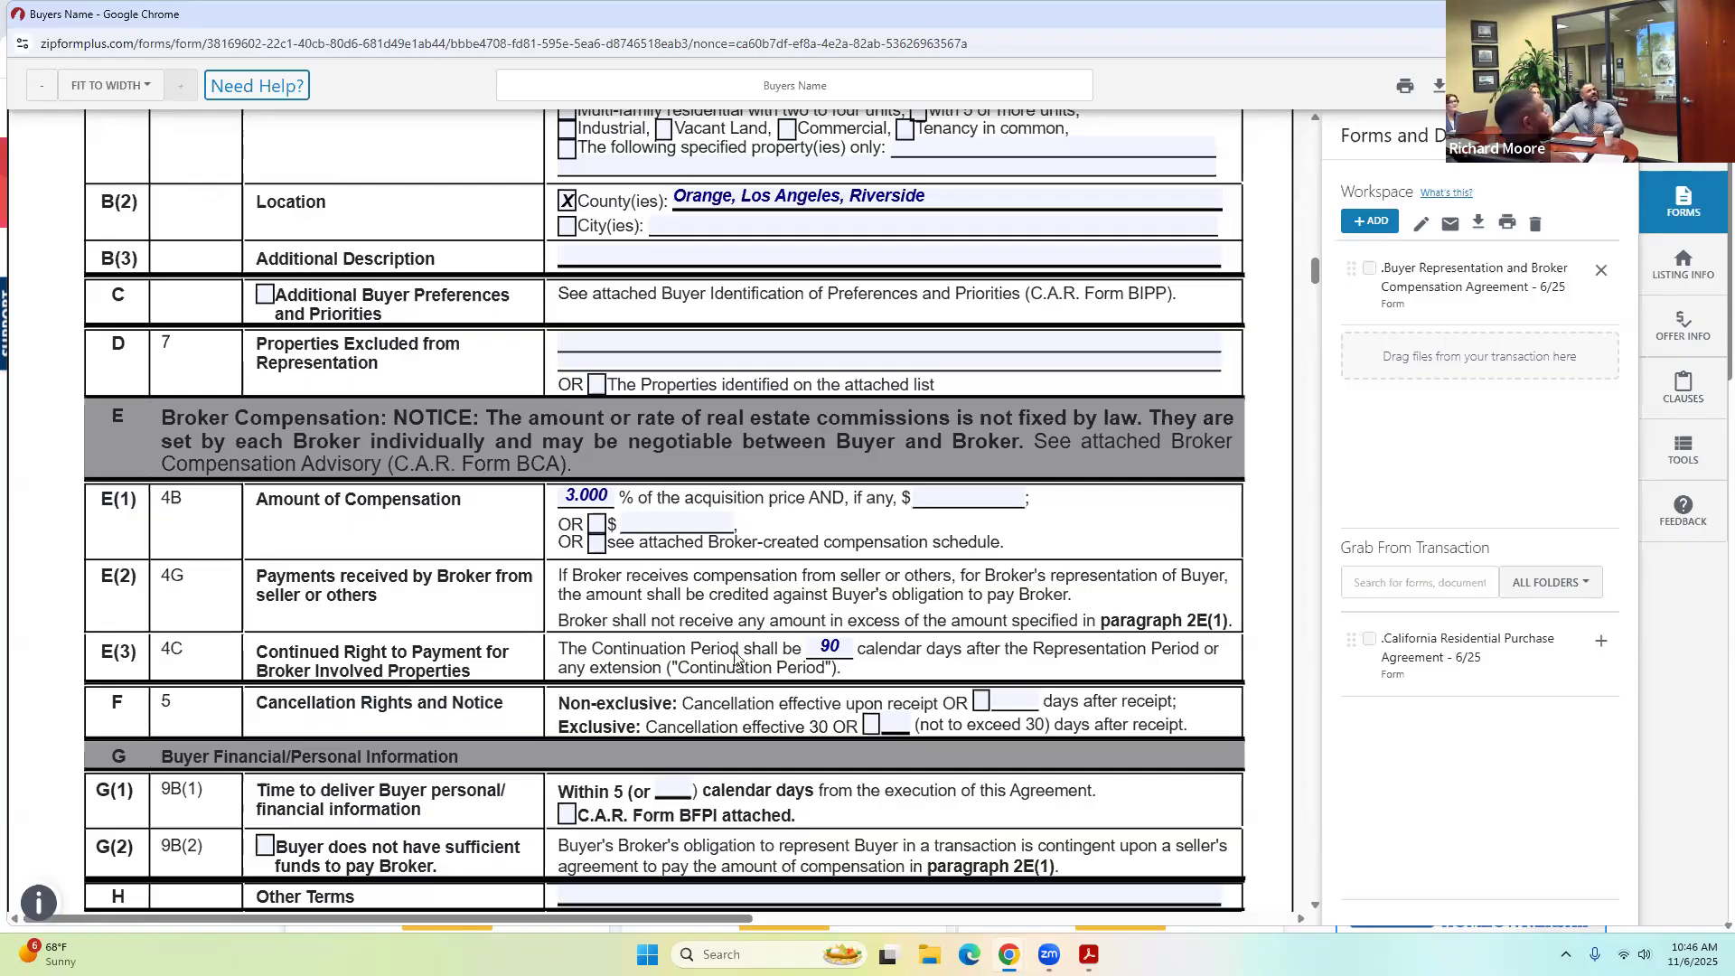
pyautogui.scroll(-2, 734, 657)
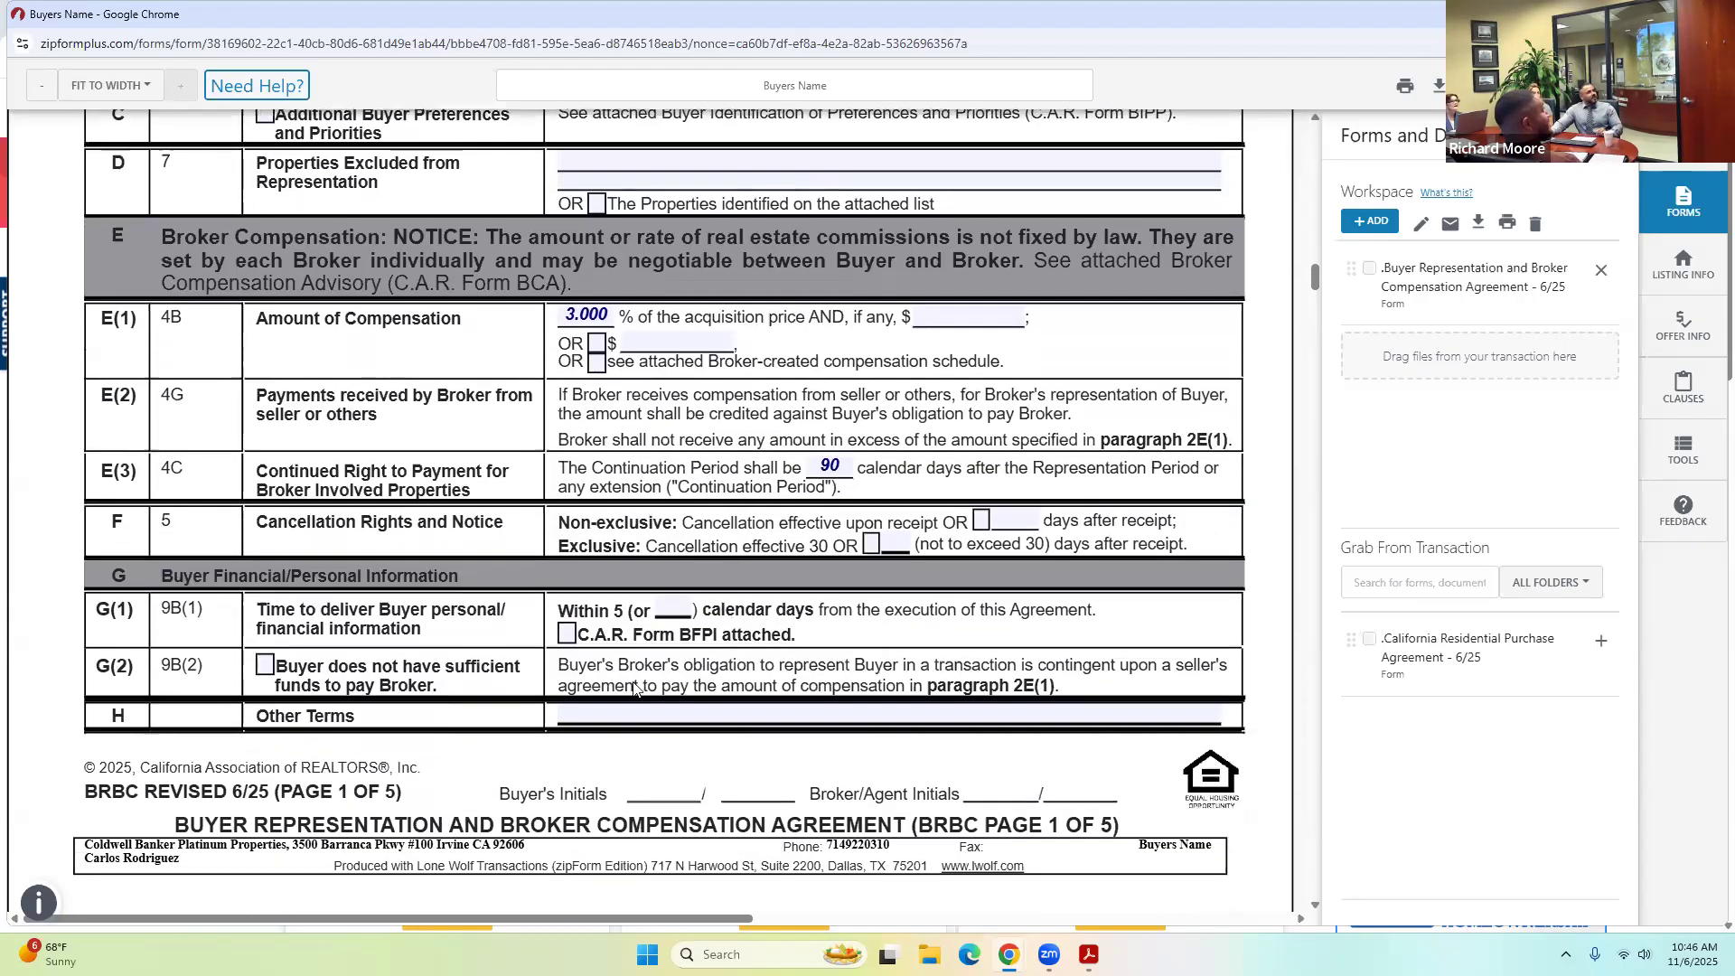
# On the signature page, check Entity Buyers and select the entity name and authorized signer fields.
pyautogui.scroll(-3, 547, 727)
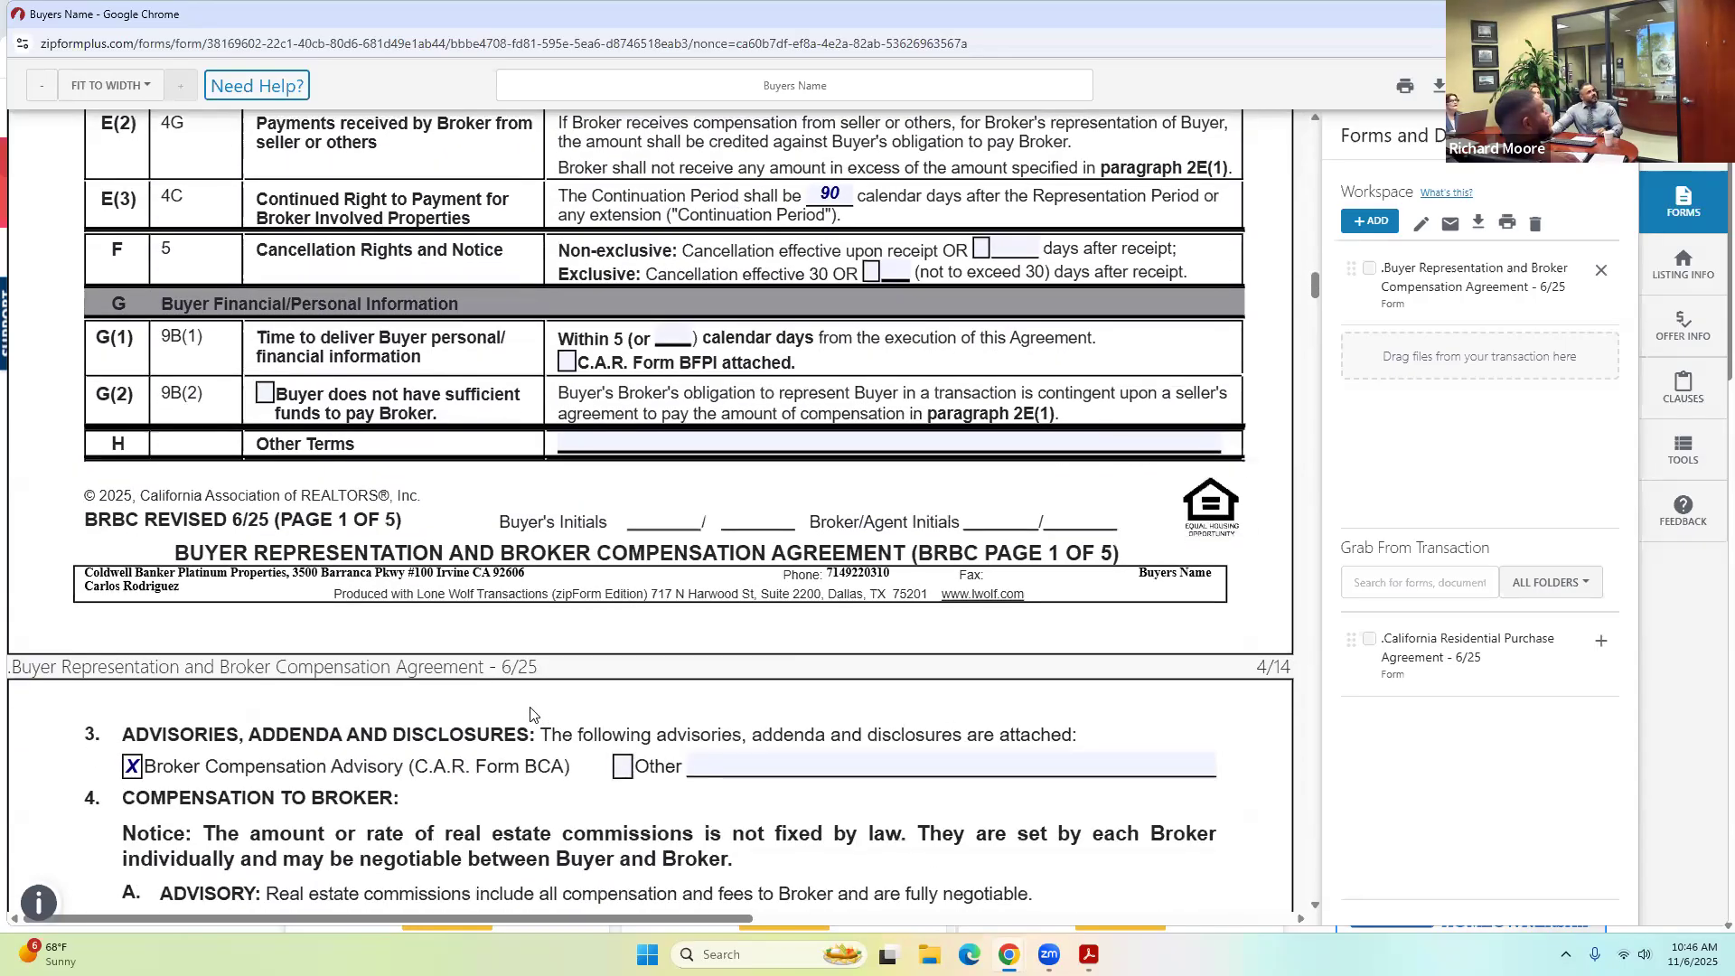
pyautogui.scroll(-7, 530, 714)
pyautogui.scroll(-15, 533, 701)
pyautogui.scroll(-18, 539, 688)
pyautogui.scroll(-20, 540, 688)
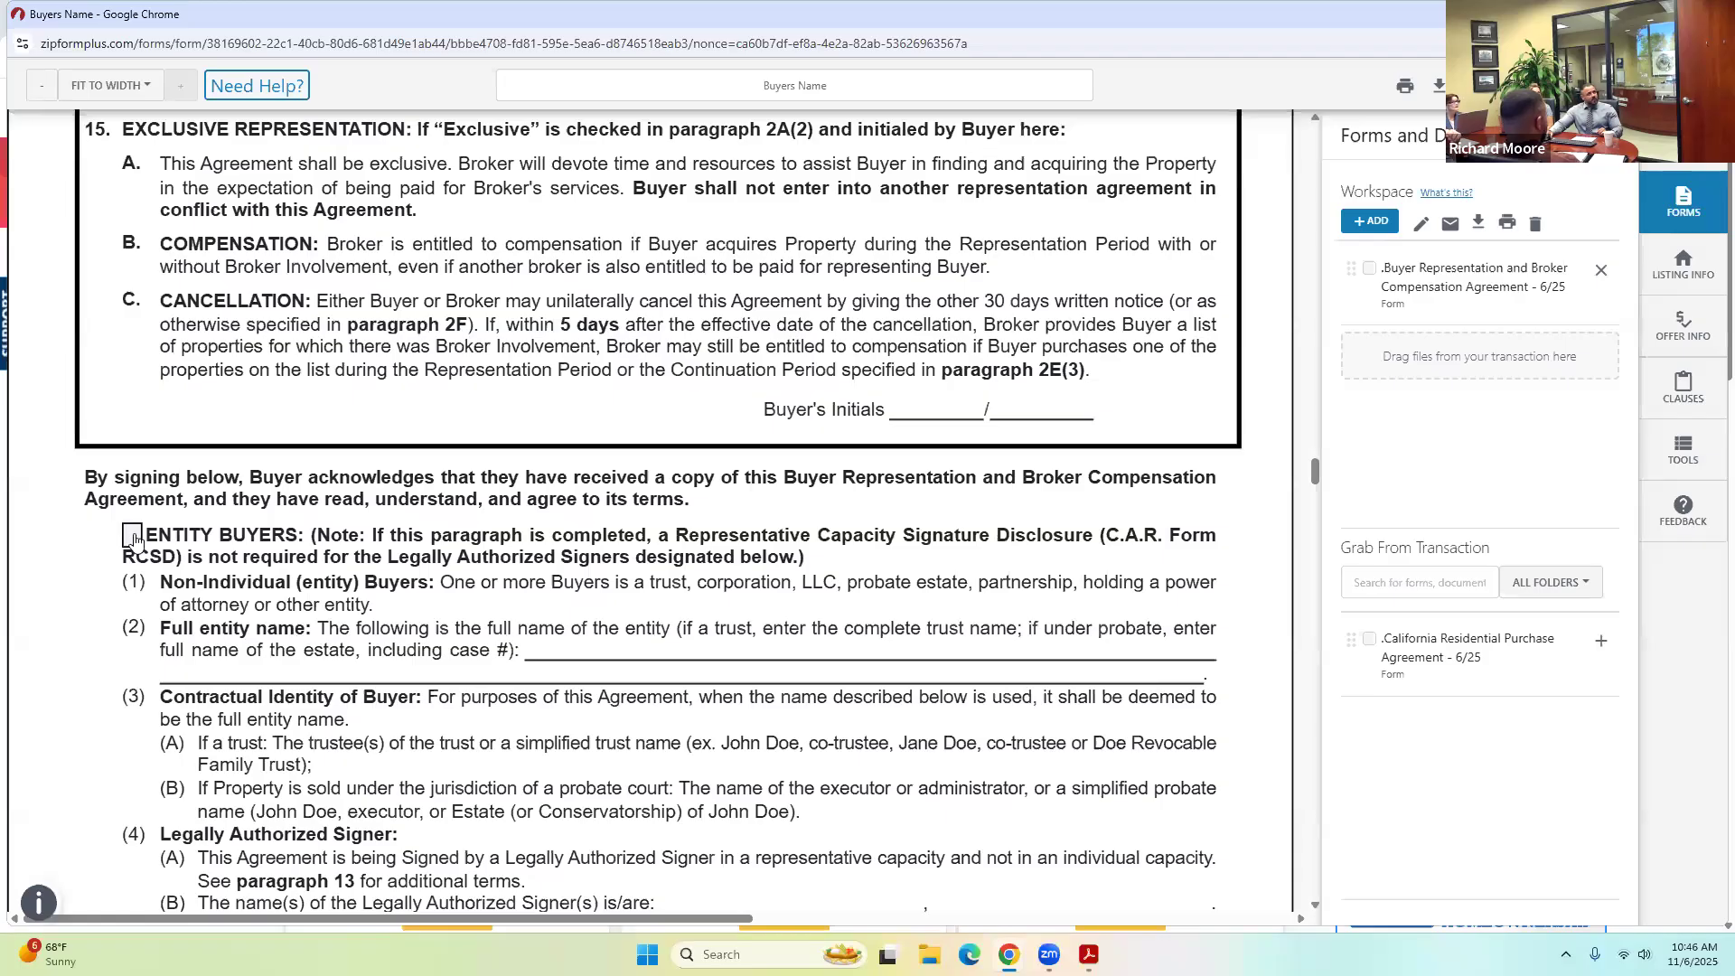
pyautogui.scroll(-1, 137, 541)
pyautogui.click(134, 446)
pyautogui.click(569, 562)
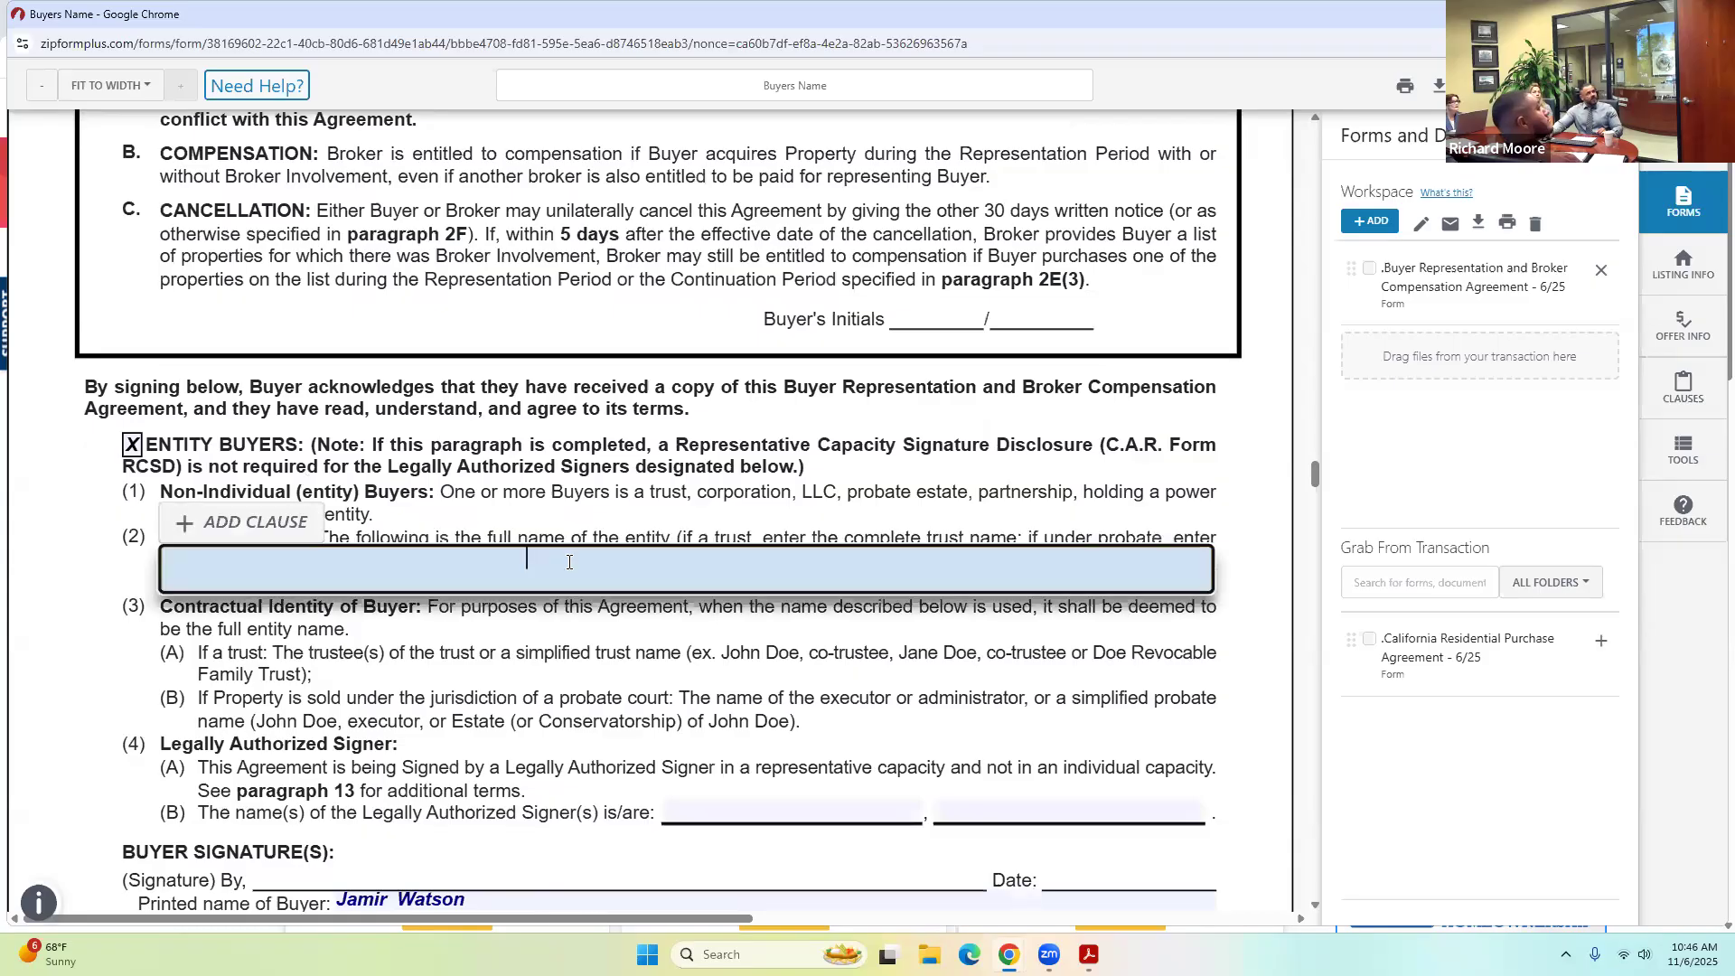
pyautogui.click(687, 813)
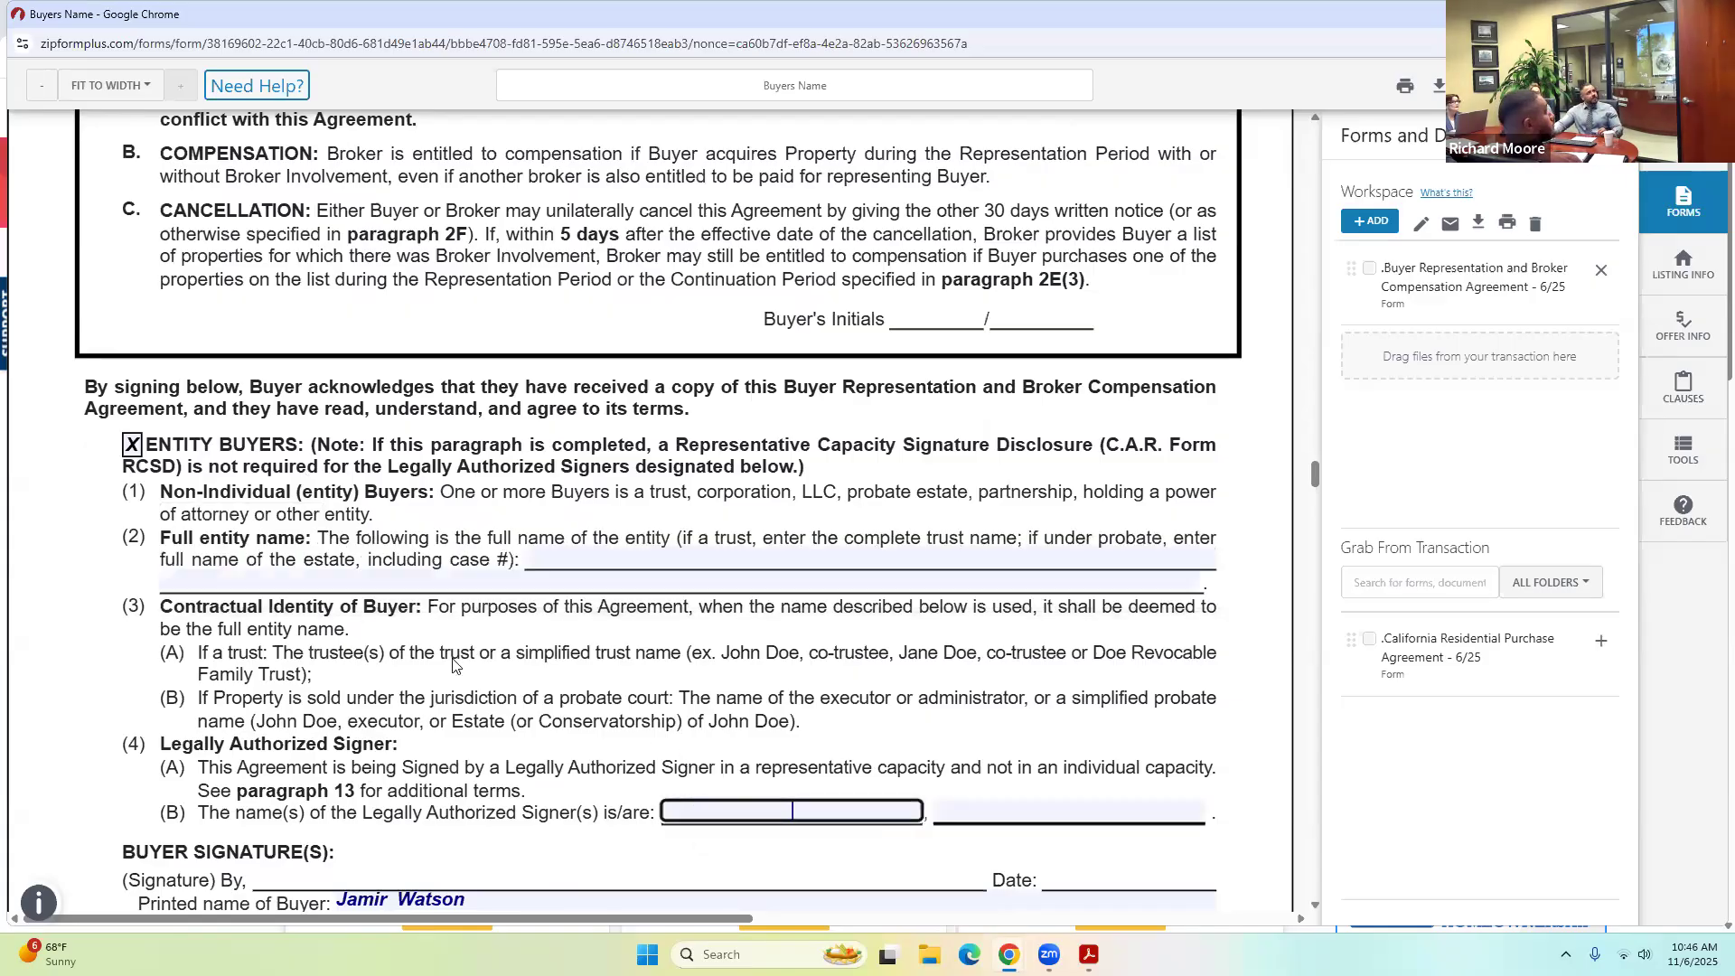
pyautogui.scroll(-1, 520, 676)
pyautogui.scroll(-3, 839, 721)
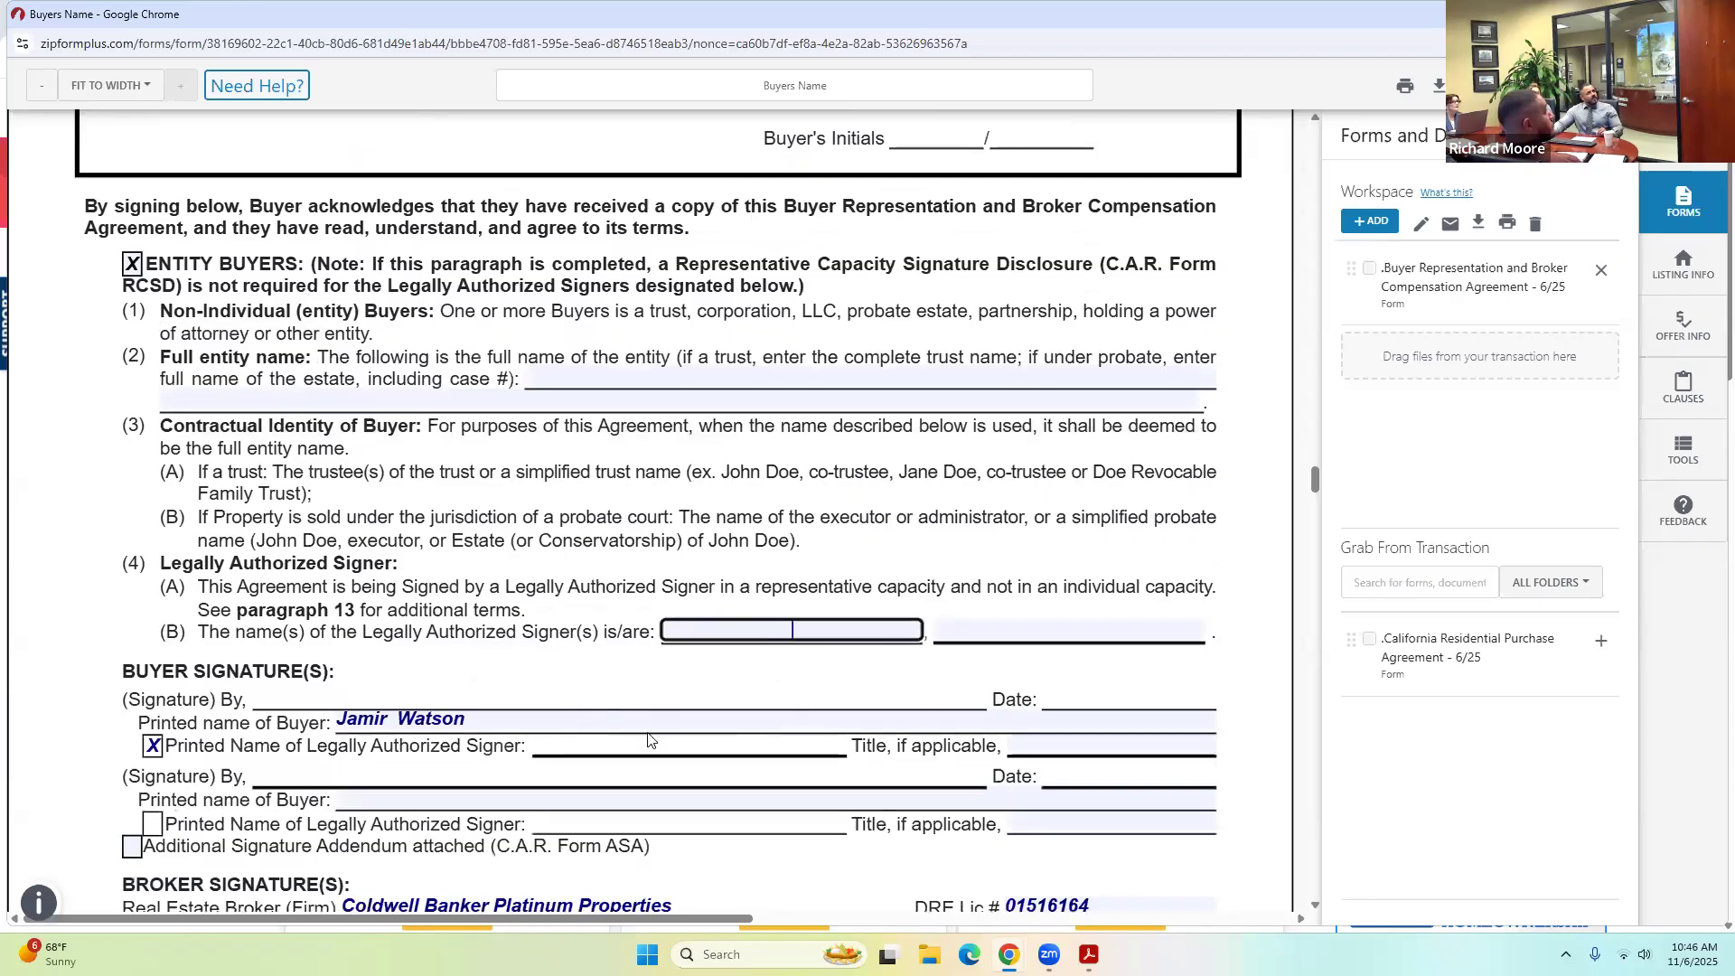
# Clear the Trustee title from the signer line and uncheck Entity Buyers.
pyautogui.click(1103, 743)
pyautogui.write('Trustee')
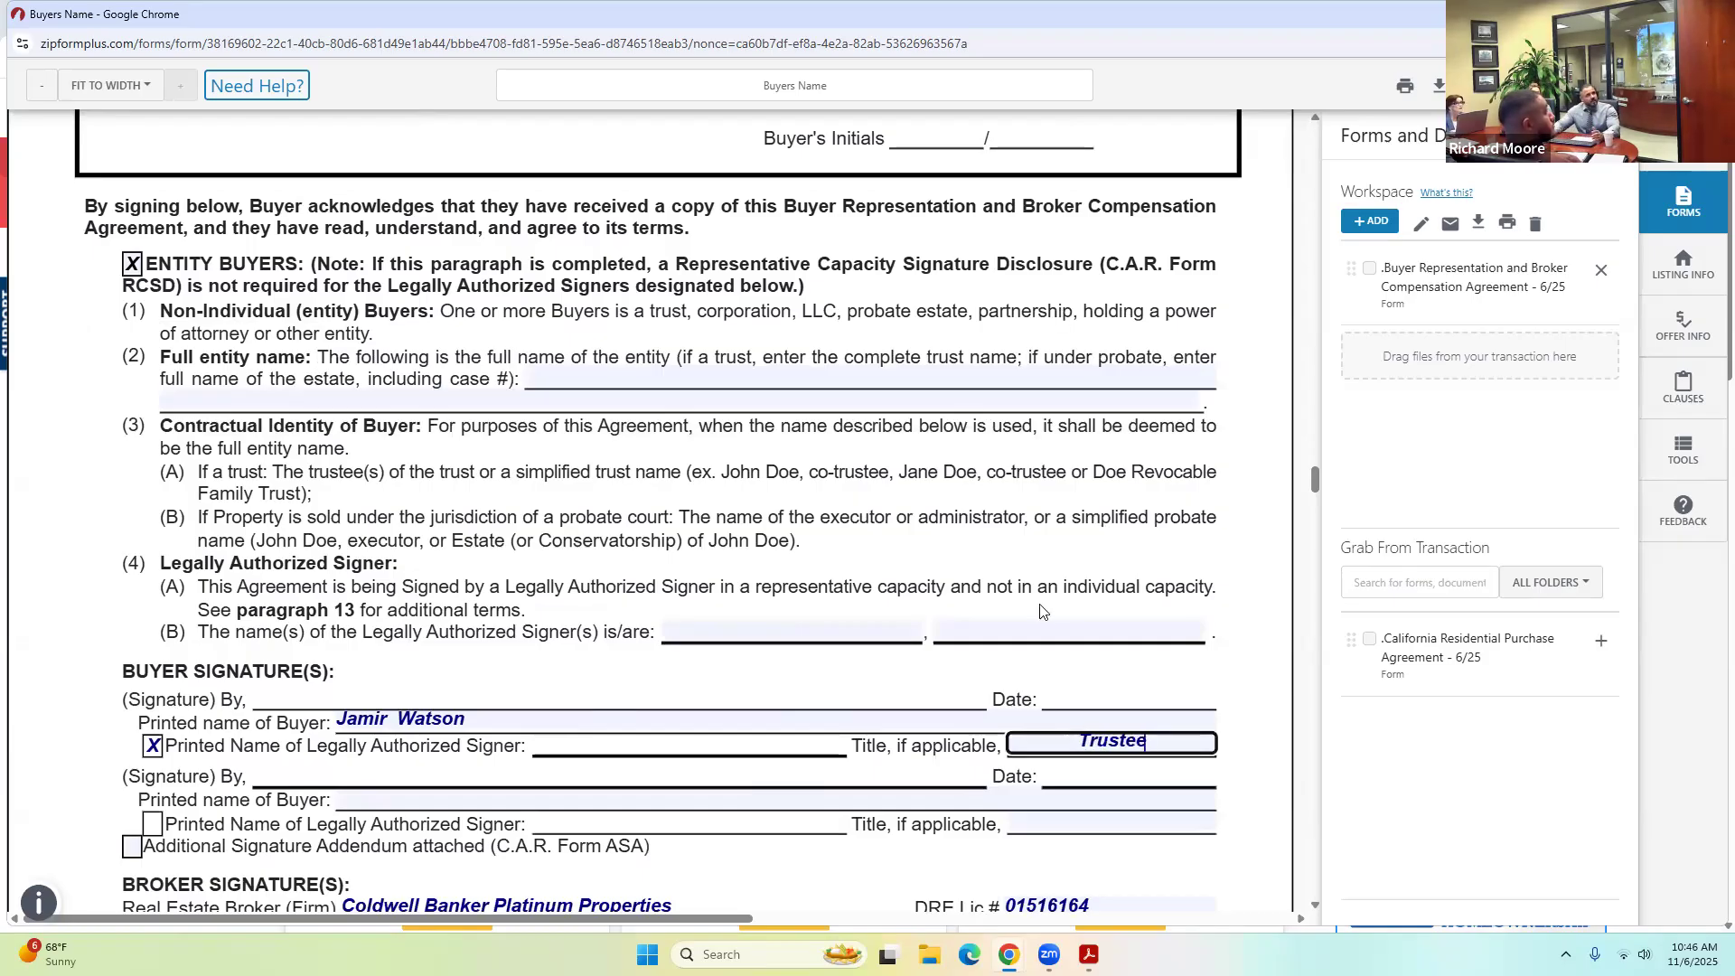
pyautogui.press('BackSpace')
pyautogui.press('BackSpace')
pyautogui.press('BackSpace')
pyautogui.press('BackSpace')
pyautogui.press('BackSpace')
pyautogui.press('BackSpace')
pyautogui.press('BackSpace')
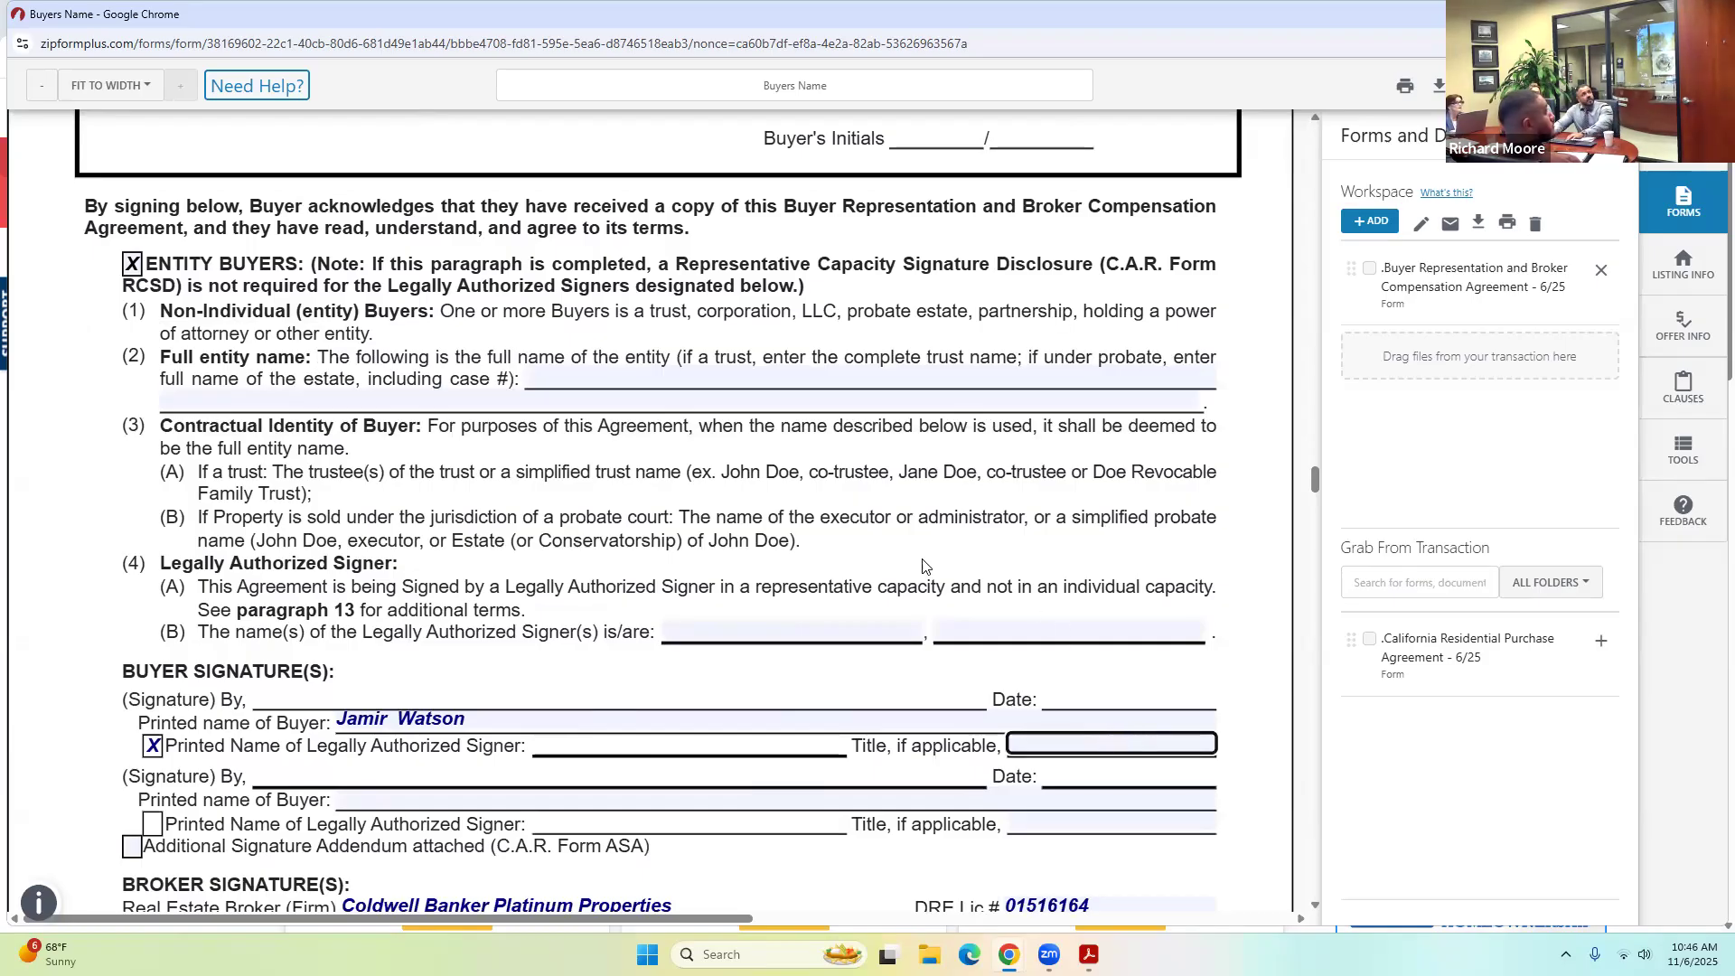
pyautogui.click(133, 266)
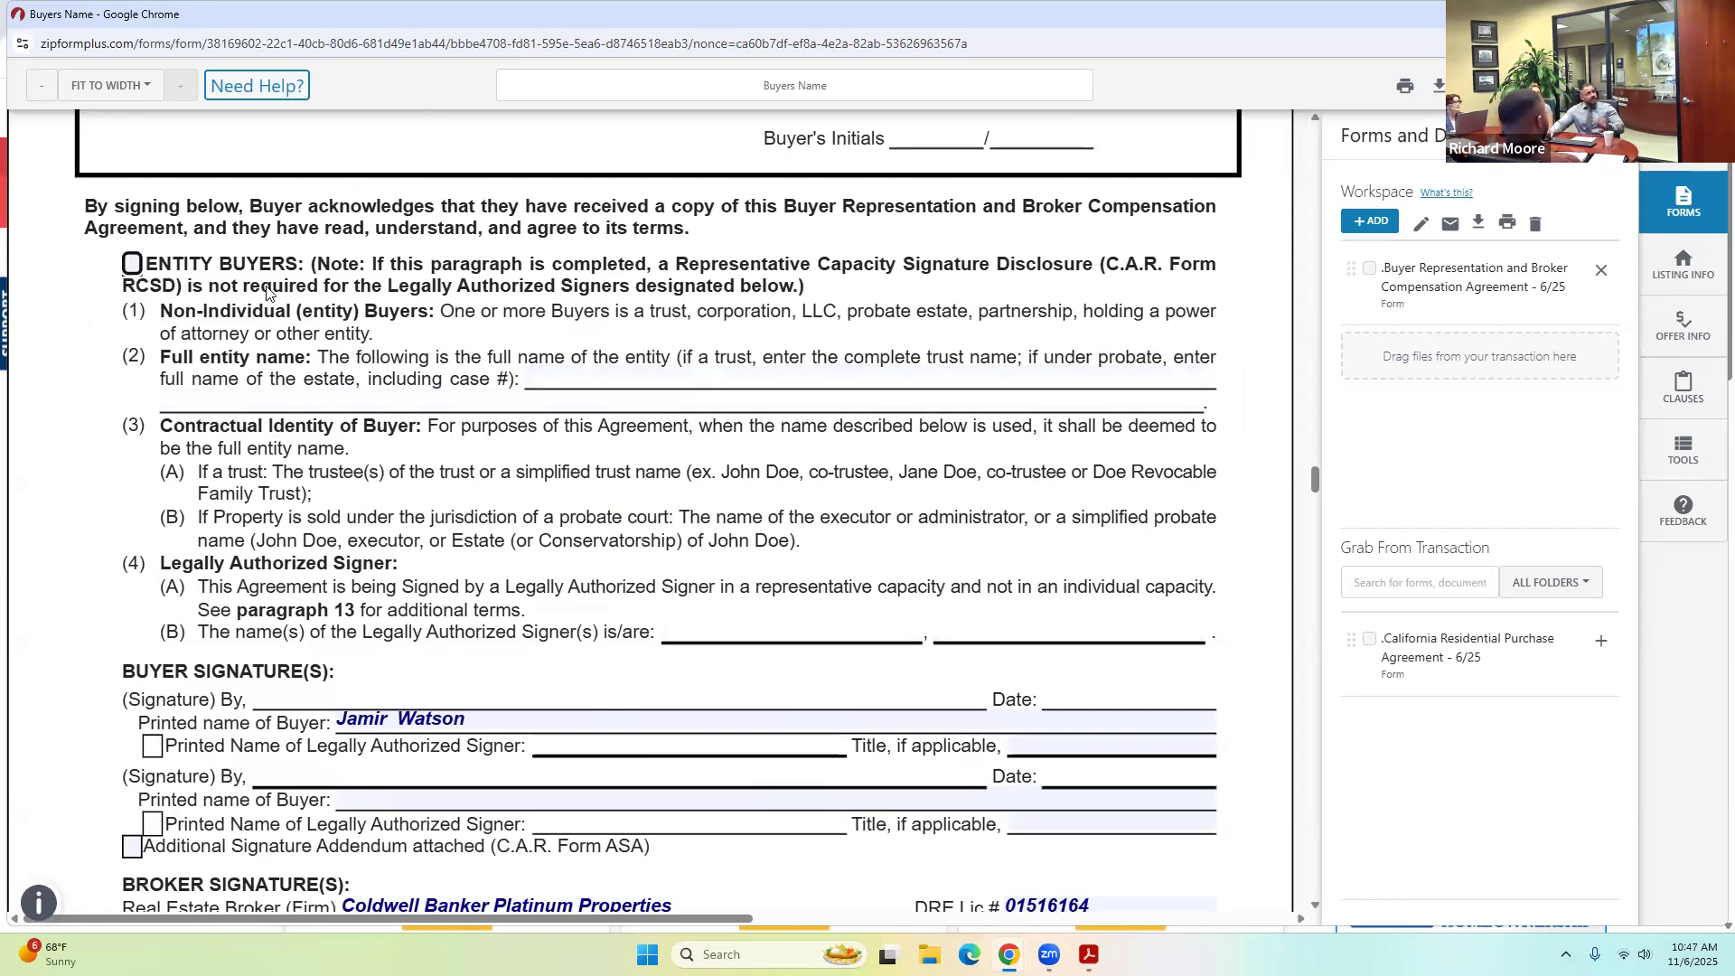
# Scroll through the rest of the Buyer Representation form to review it.
pyautogui.scroll(-3, 405, 485)
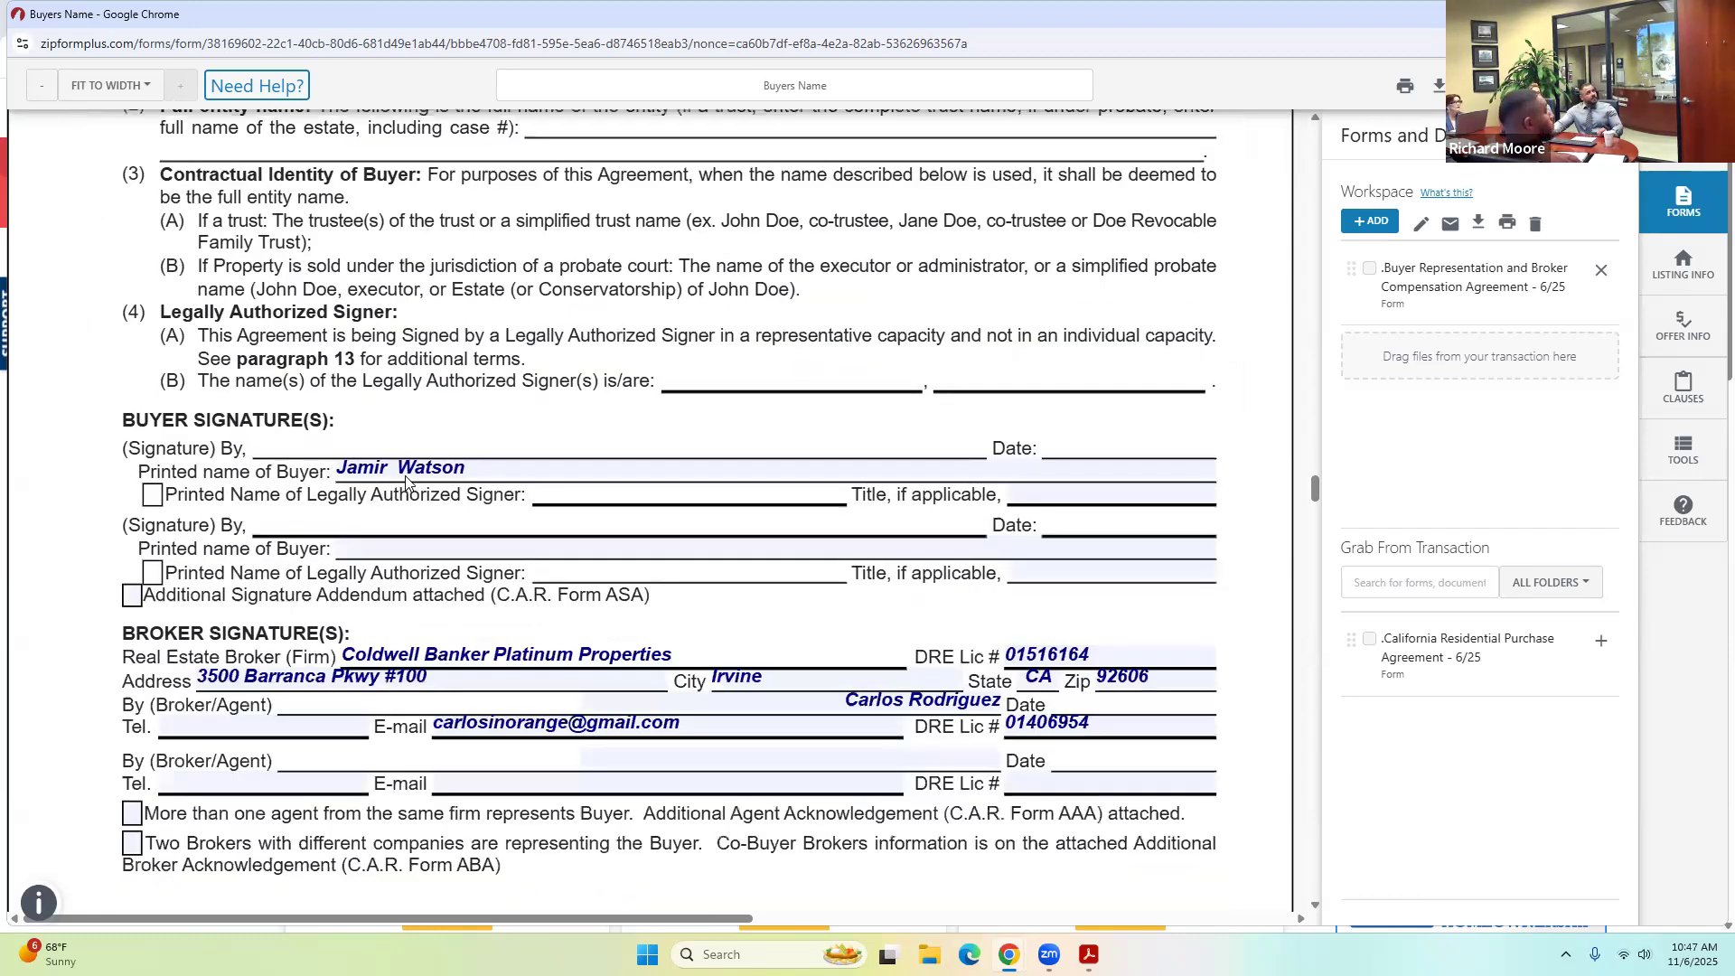
pyautogui.scroll(-15, 405, 479)
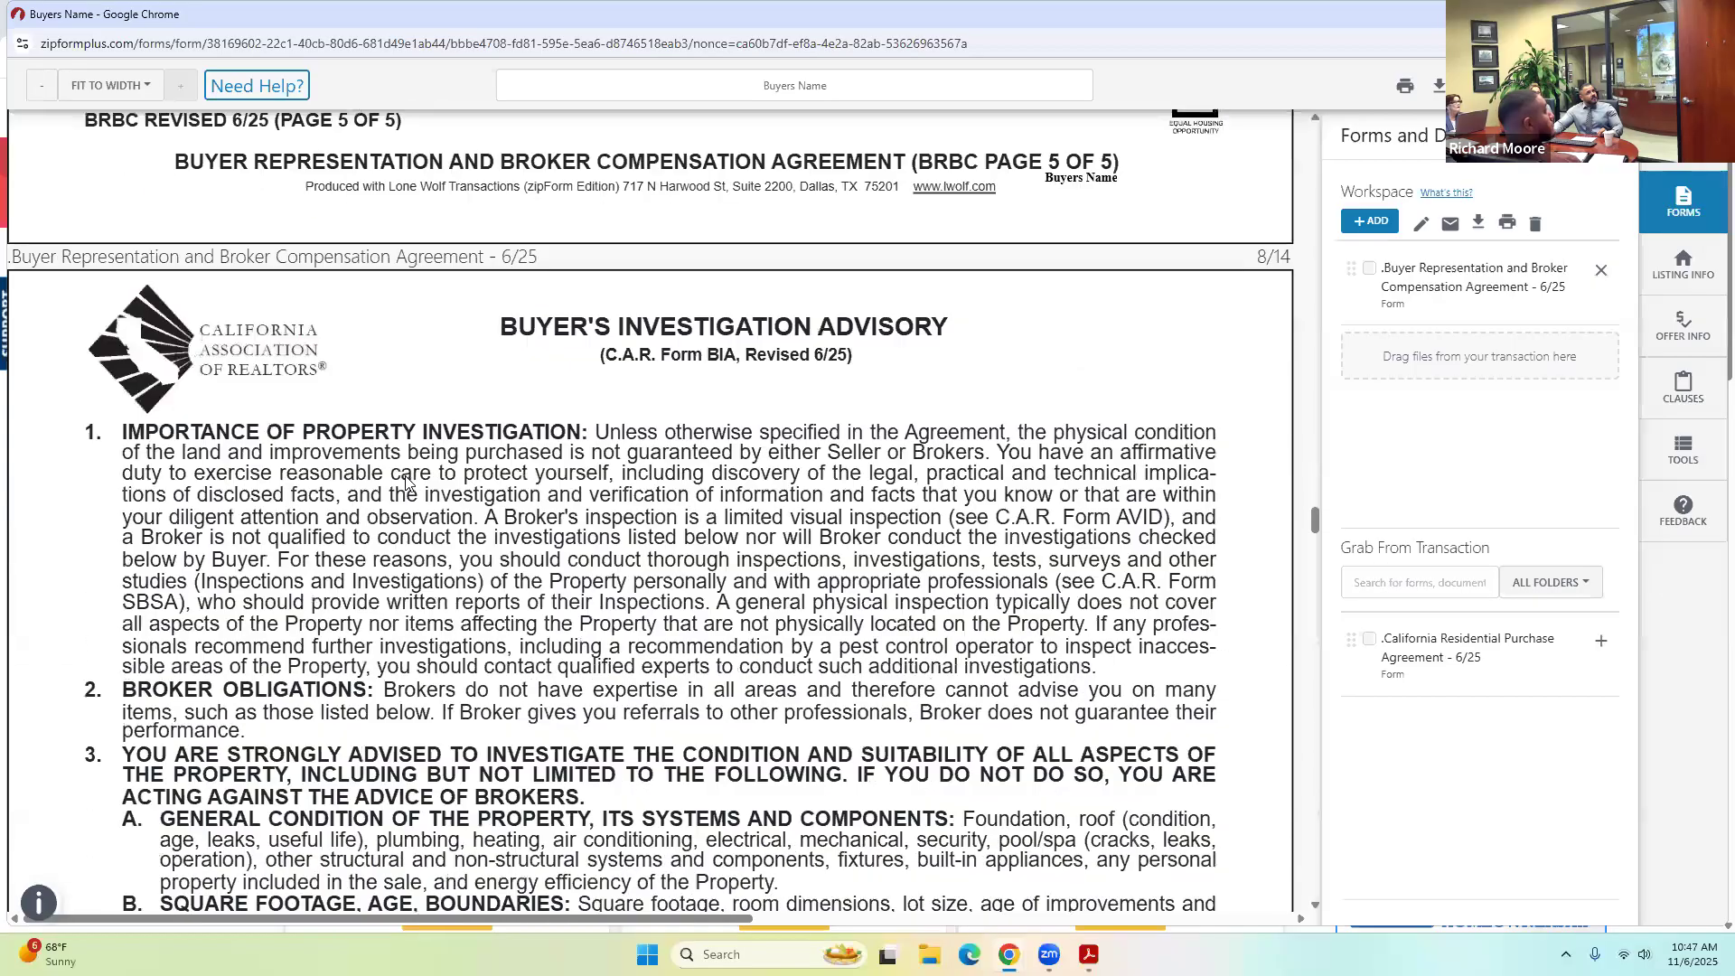
pyautogui.scroll(-20, 407, 478)
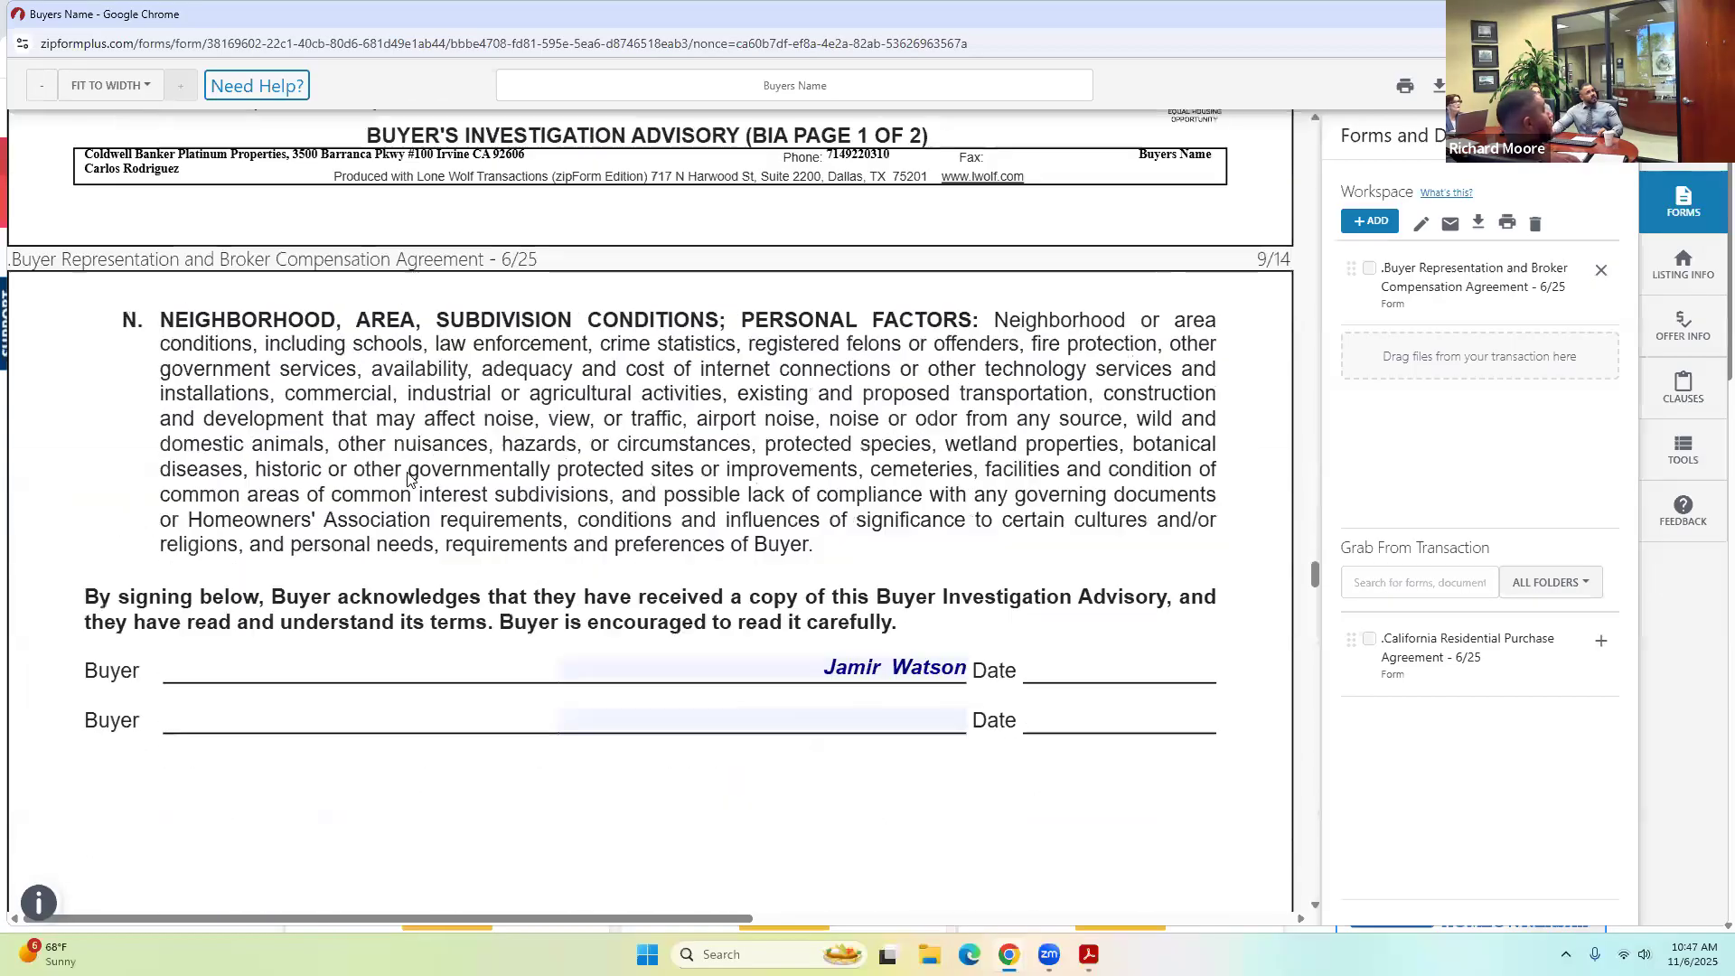
pyautogui.scroll(-5, 408, 479)
pyautogui.scroll(-6, 406, 484)
pyautogui.scroll(-12, 407, 493)
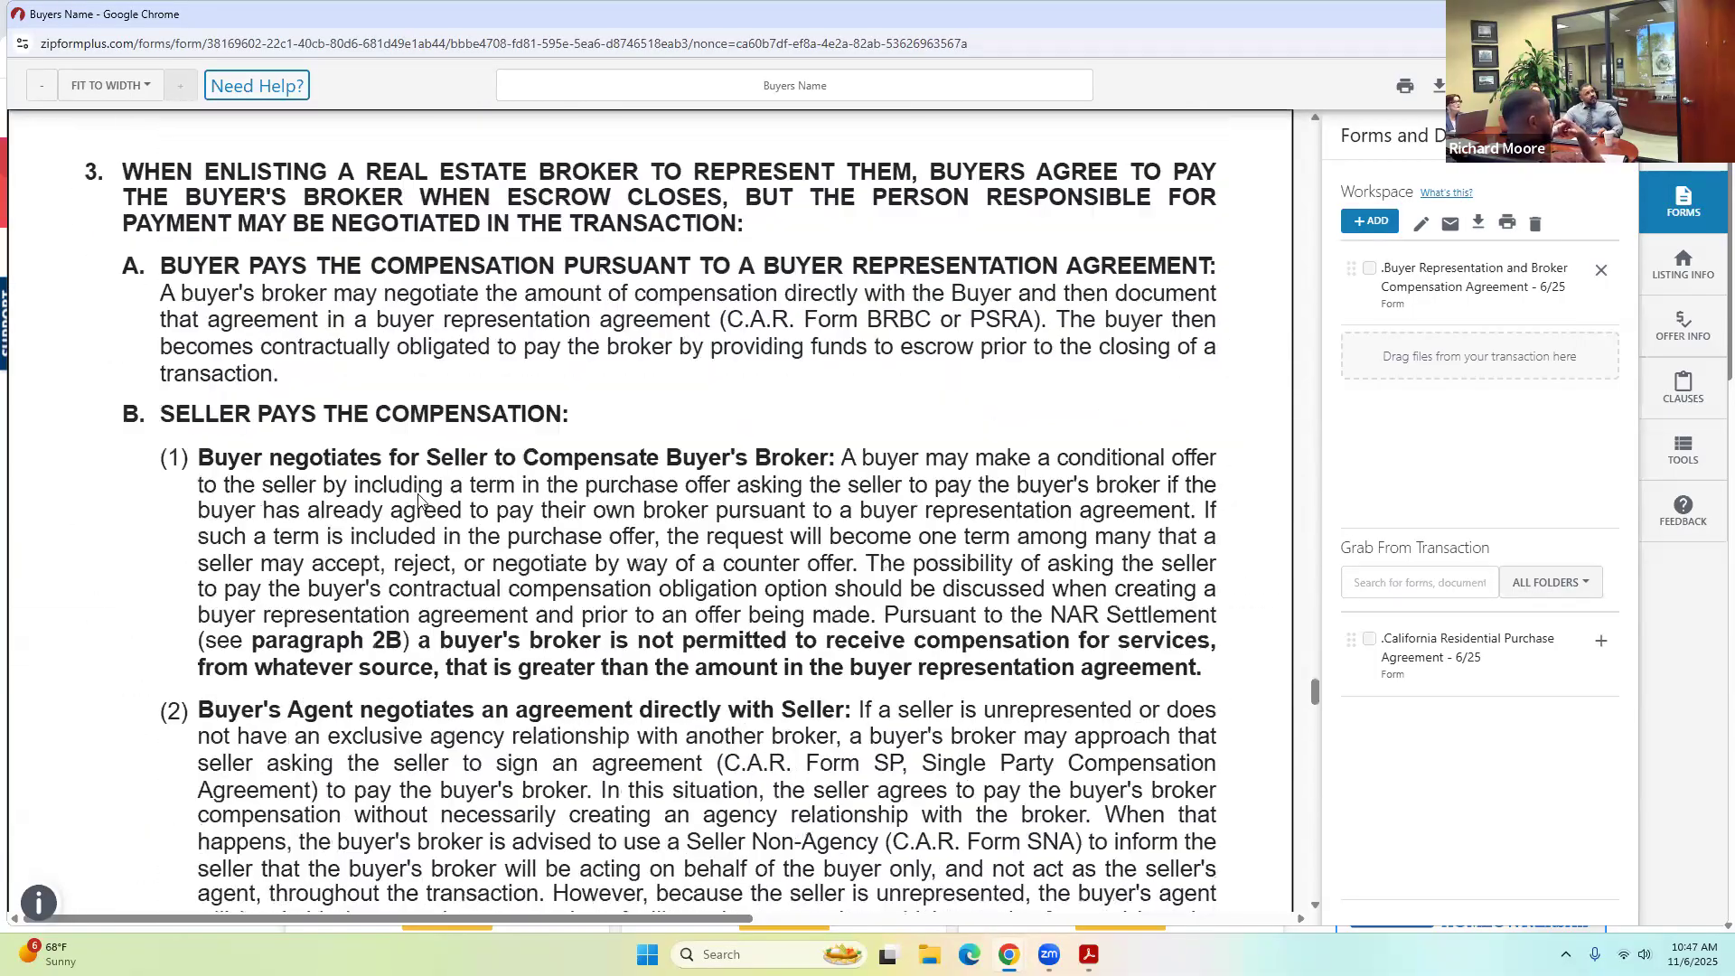
pyautogui.scroll(-20, 416, 505)
pyautogui.scroll(-15, 418, 514)
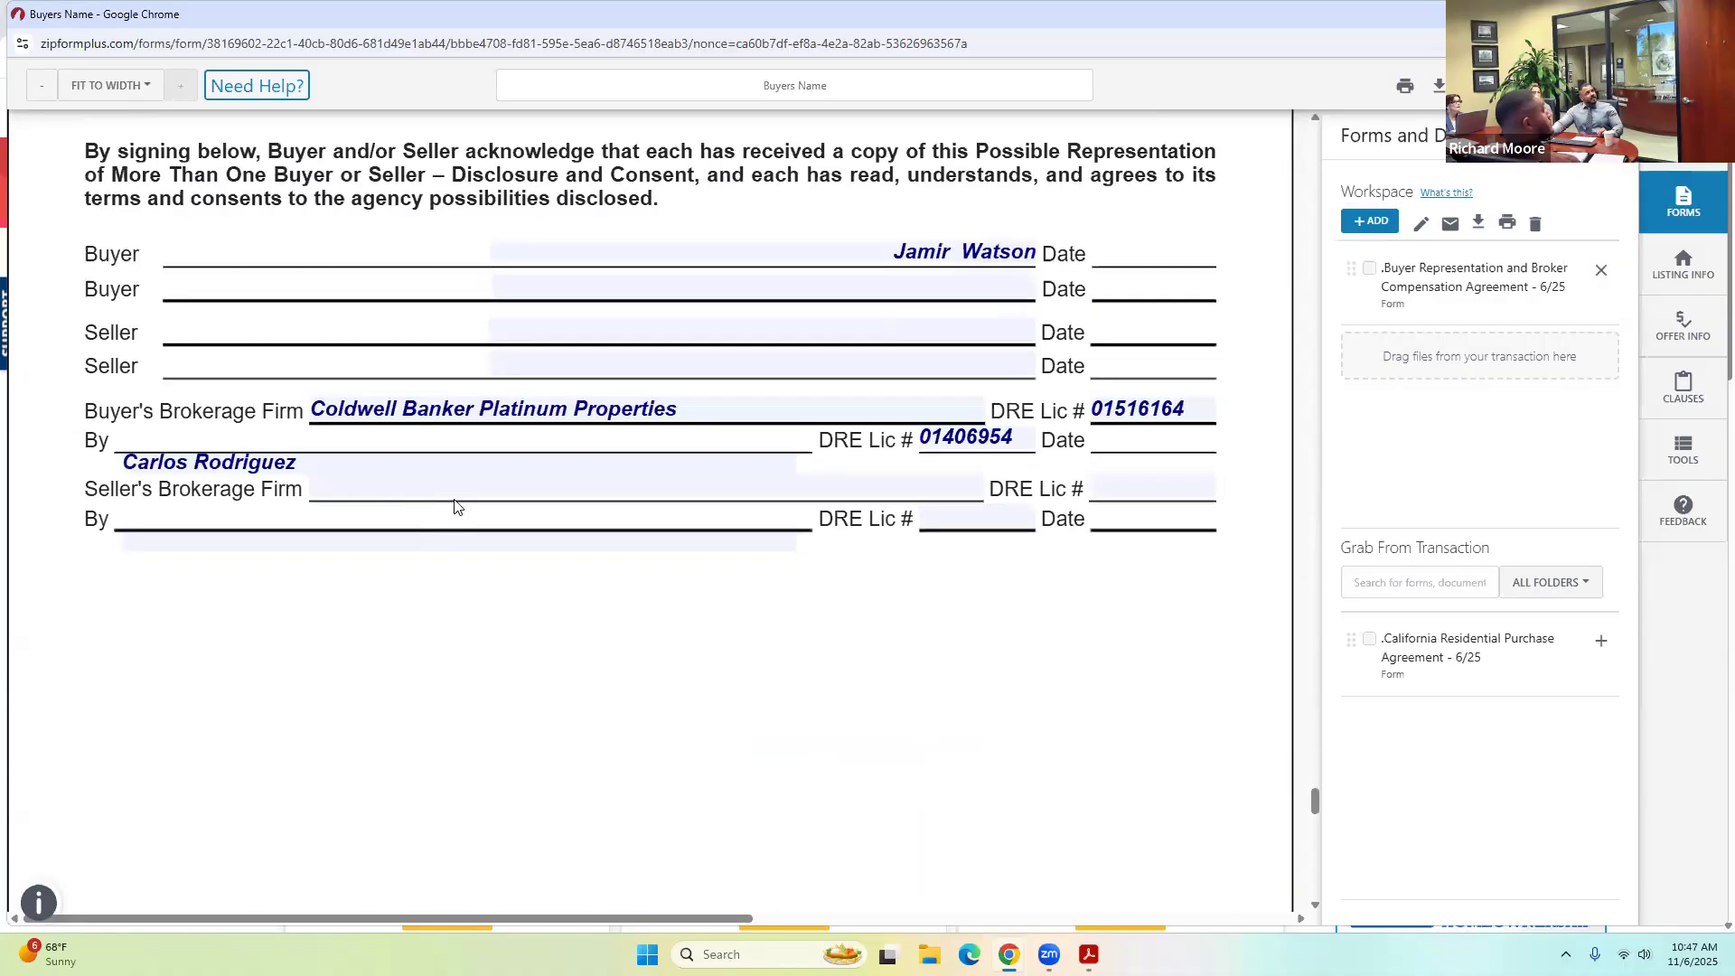
pyautogui.scroll(-5, 569, 507)
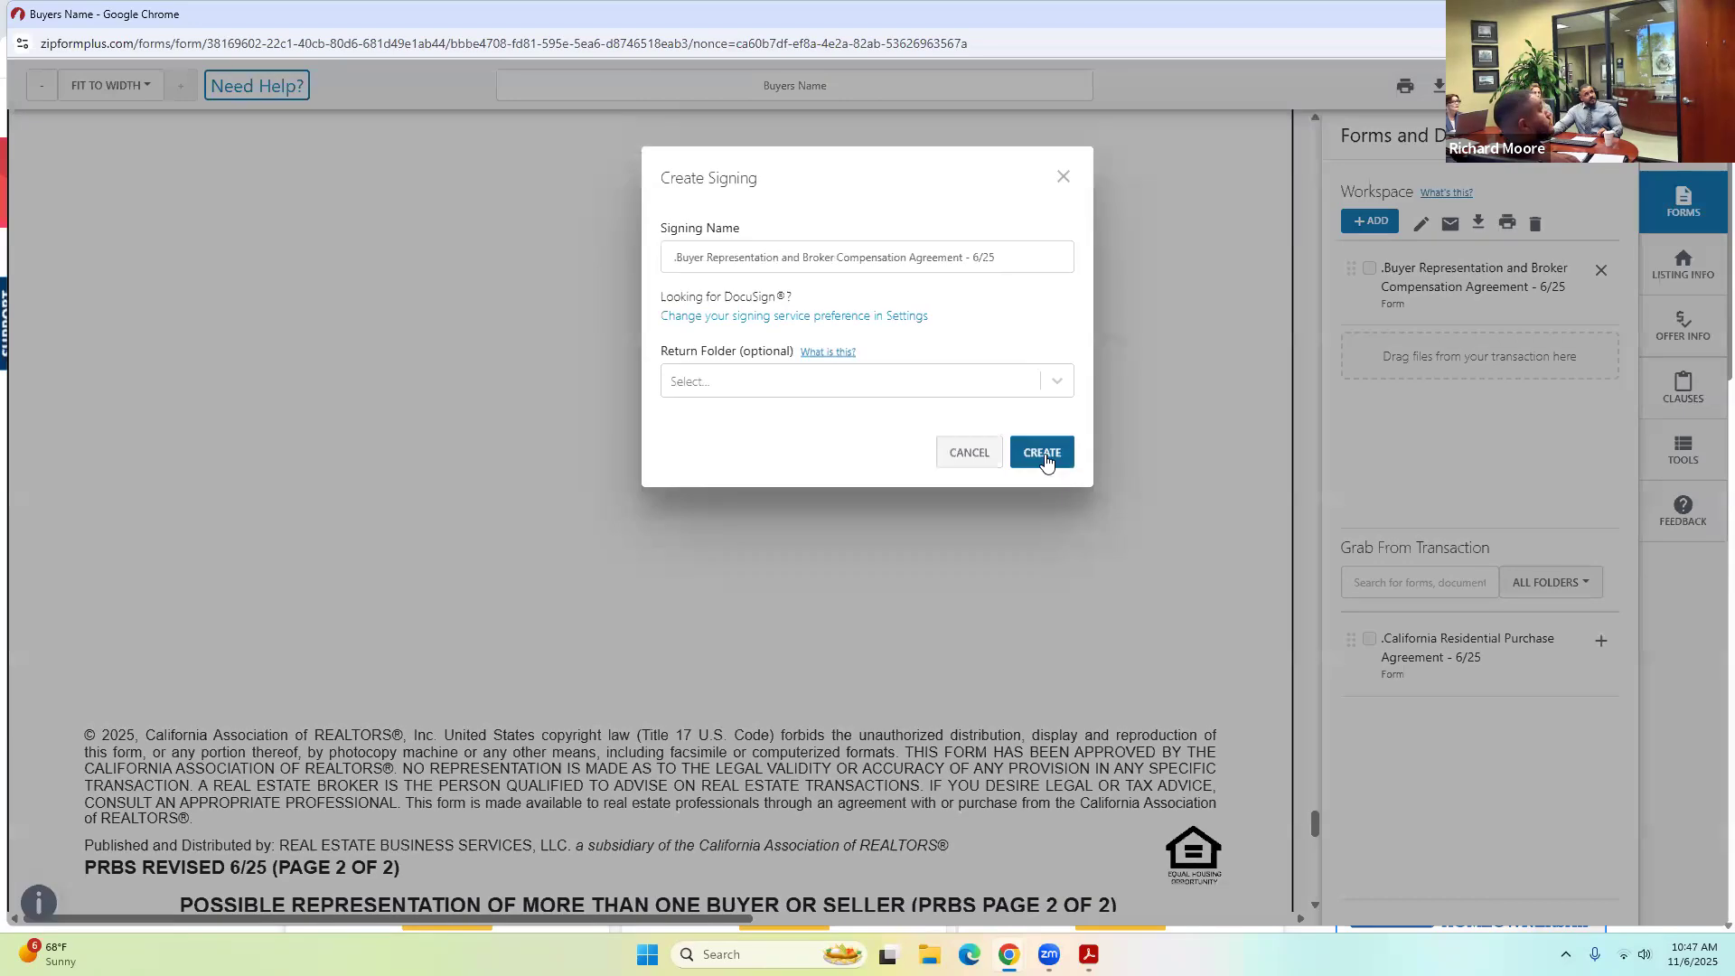
# Keep the signing name 'Buyer Representation and Broker Compensation Agreement - 6/25' and create the signing.
pyautogui.moveTo(676, 257); pyautogui.dragTo(1024, 246)
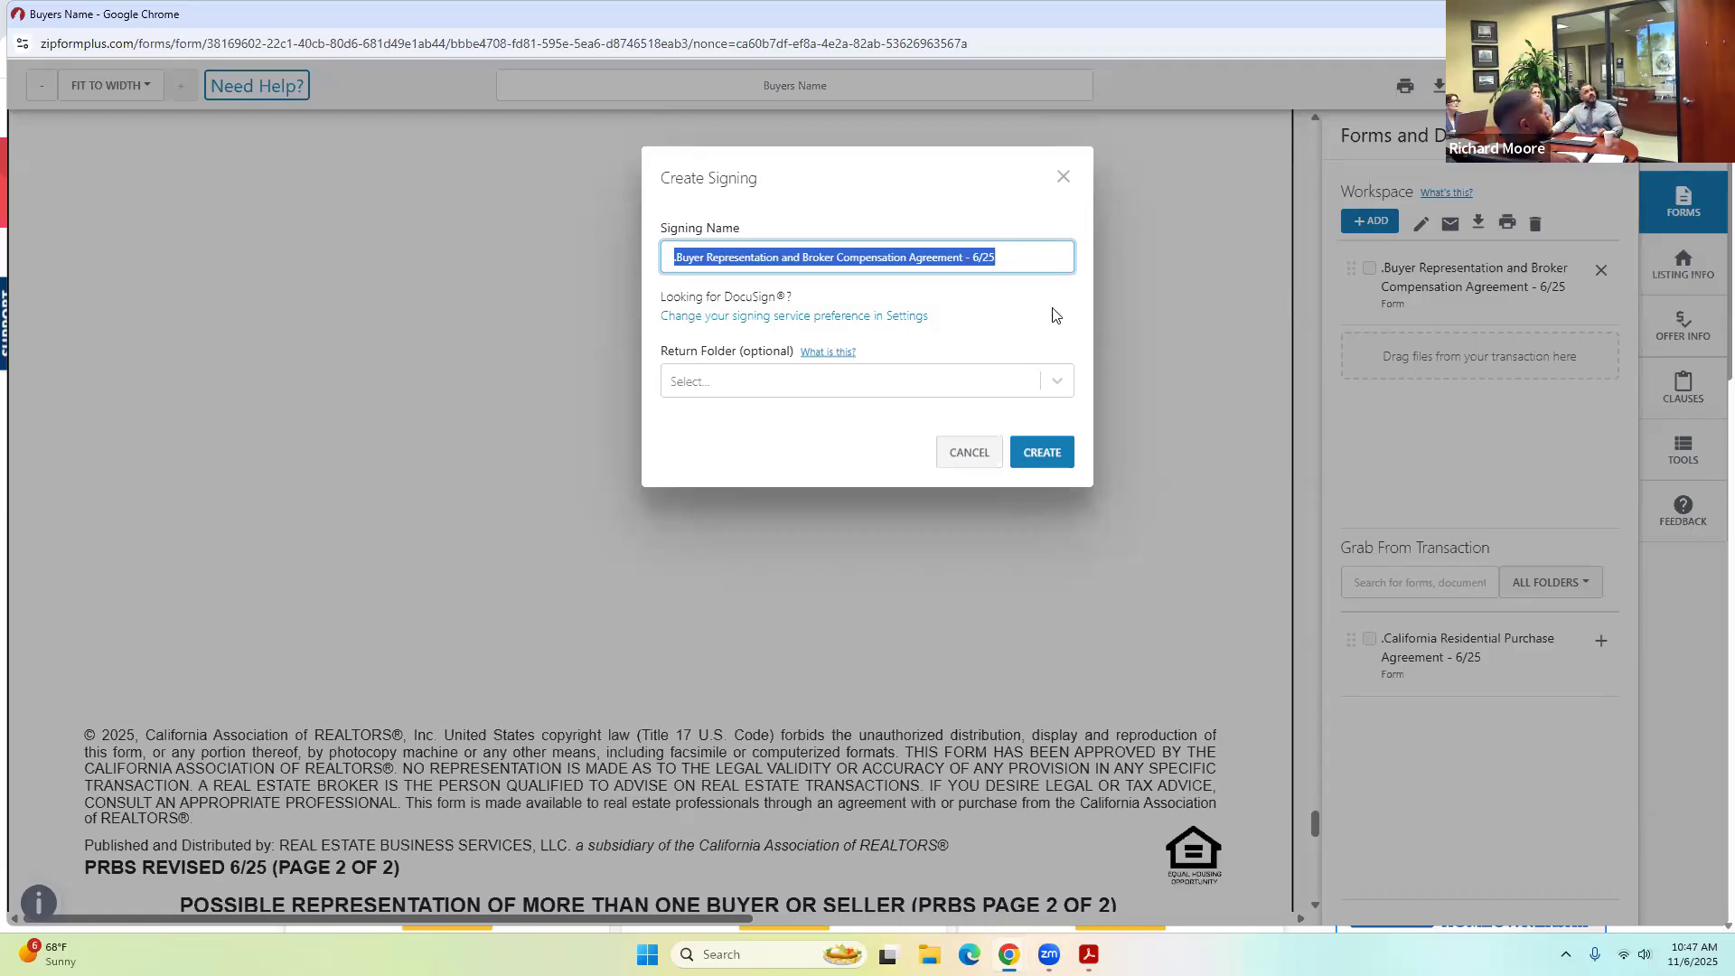
pyautogui.click(1030, 455)
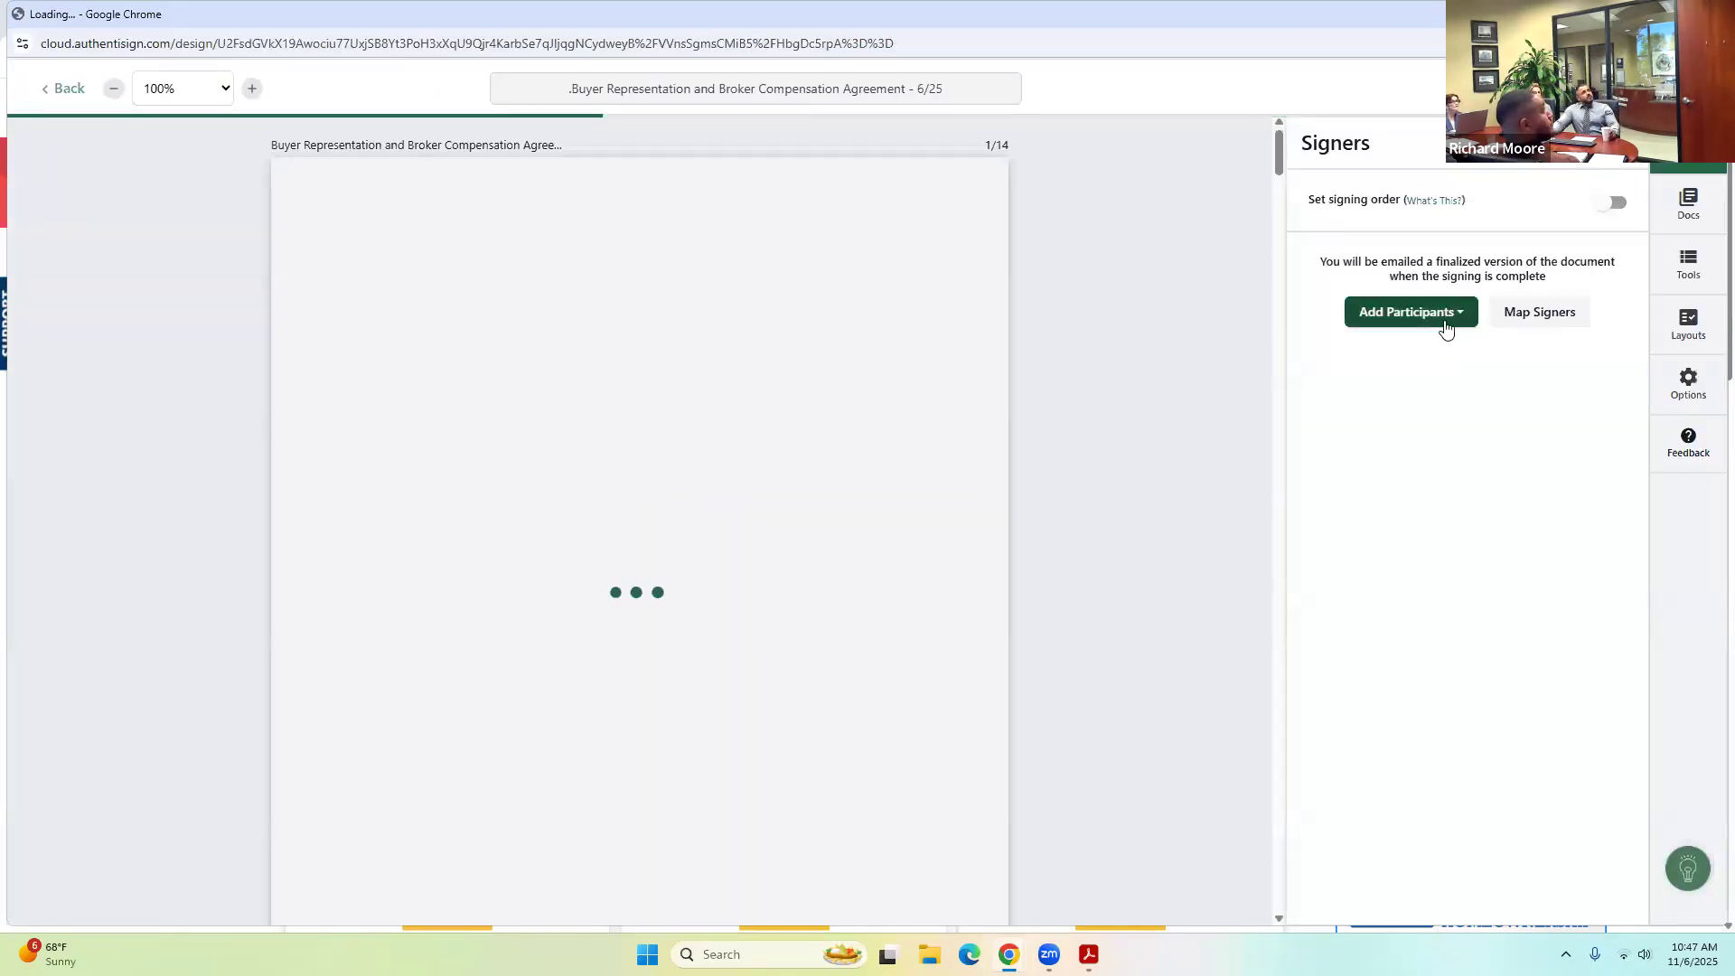
# Add the selling agent and Buyer One from the transaction as signers.
pyautogui.click(1404, 316)
pyautogui.click(1399, 425)
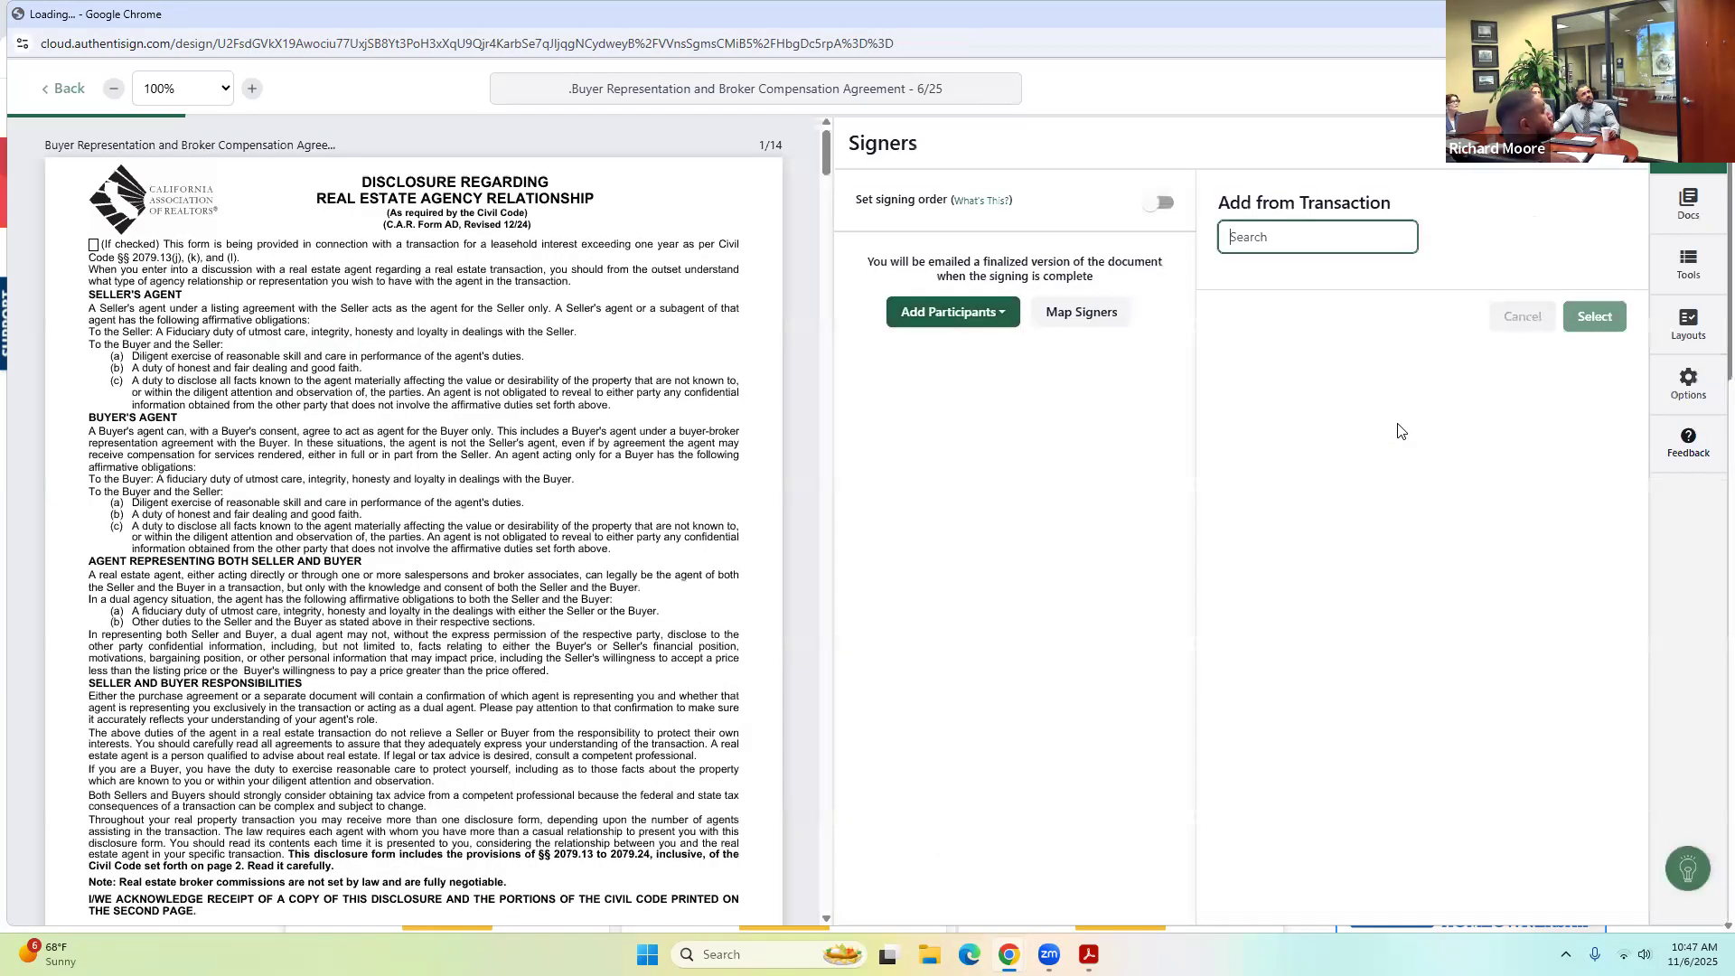
pyautogui.click(1244, 351)
pyautogui.click(1243, 293)
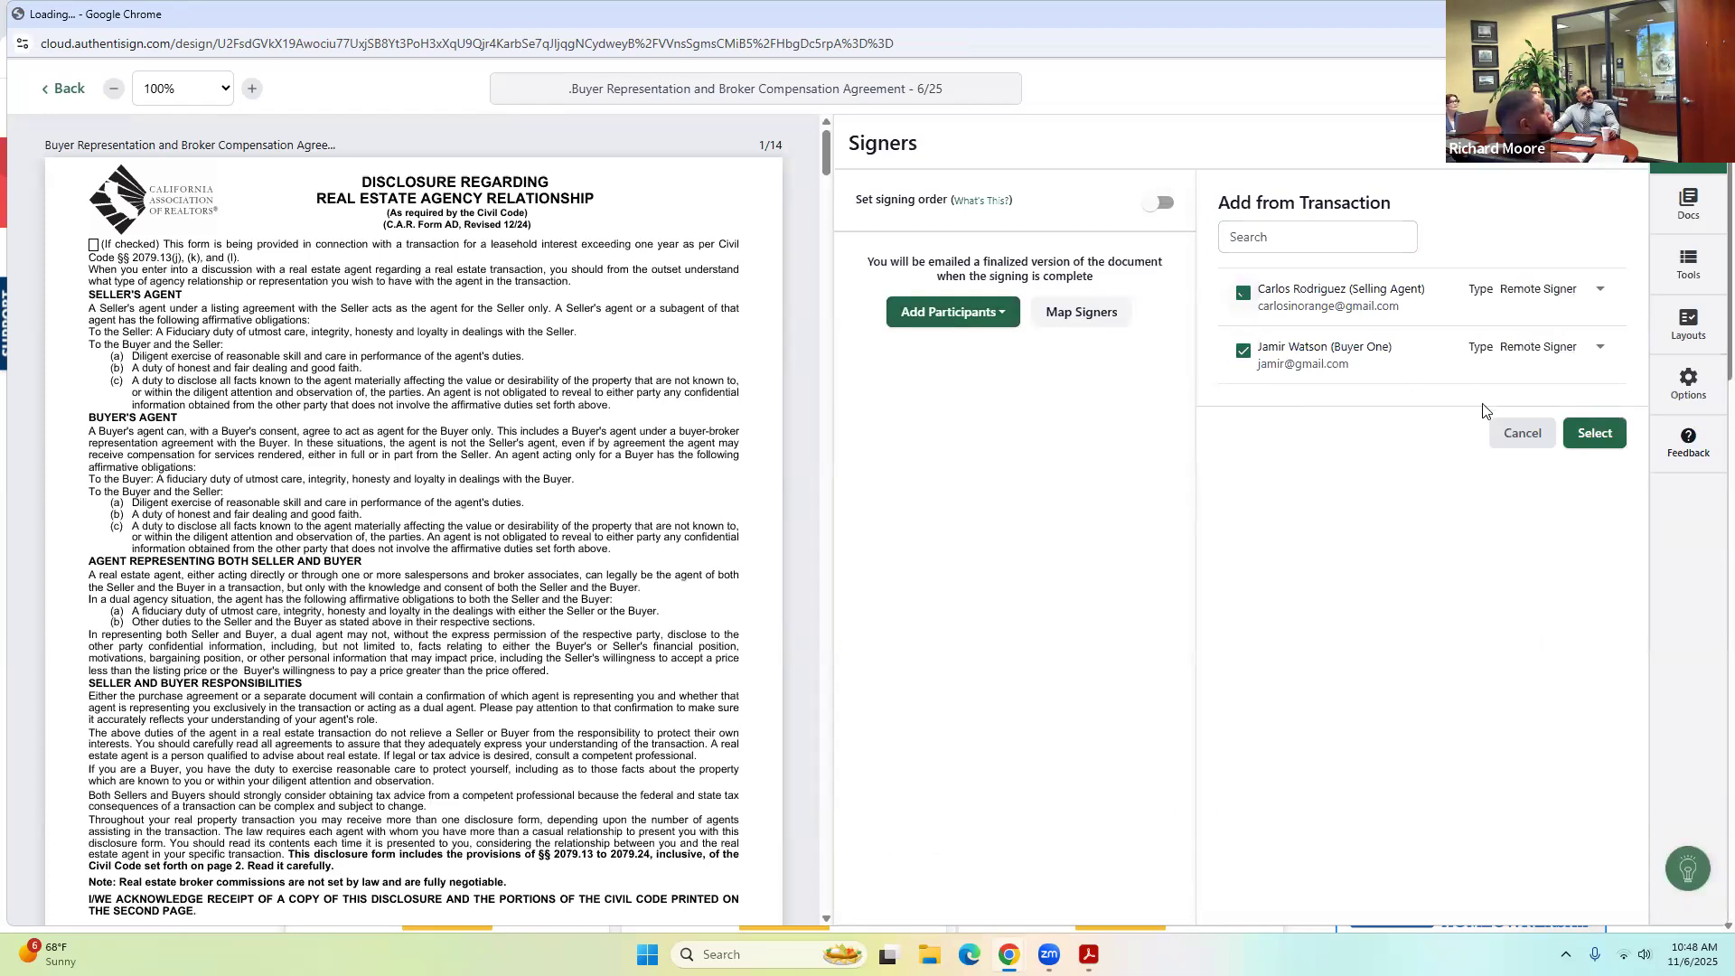
pyautogui.click(1592, 432)
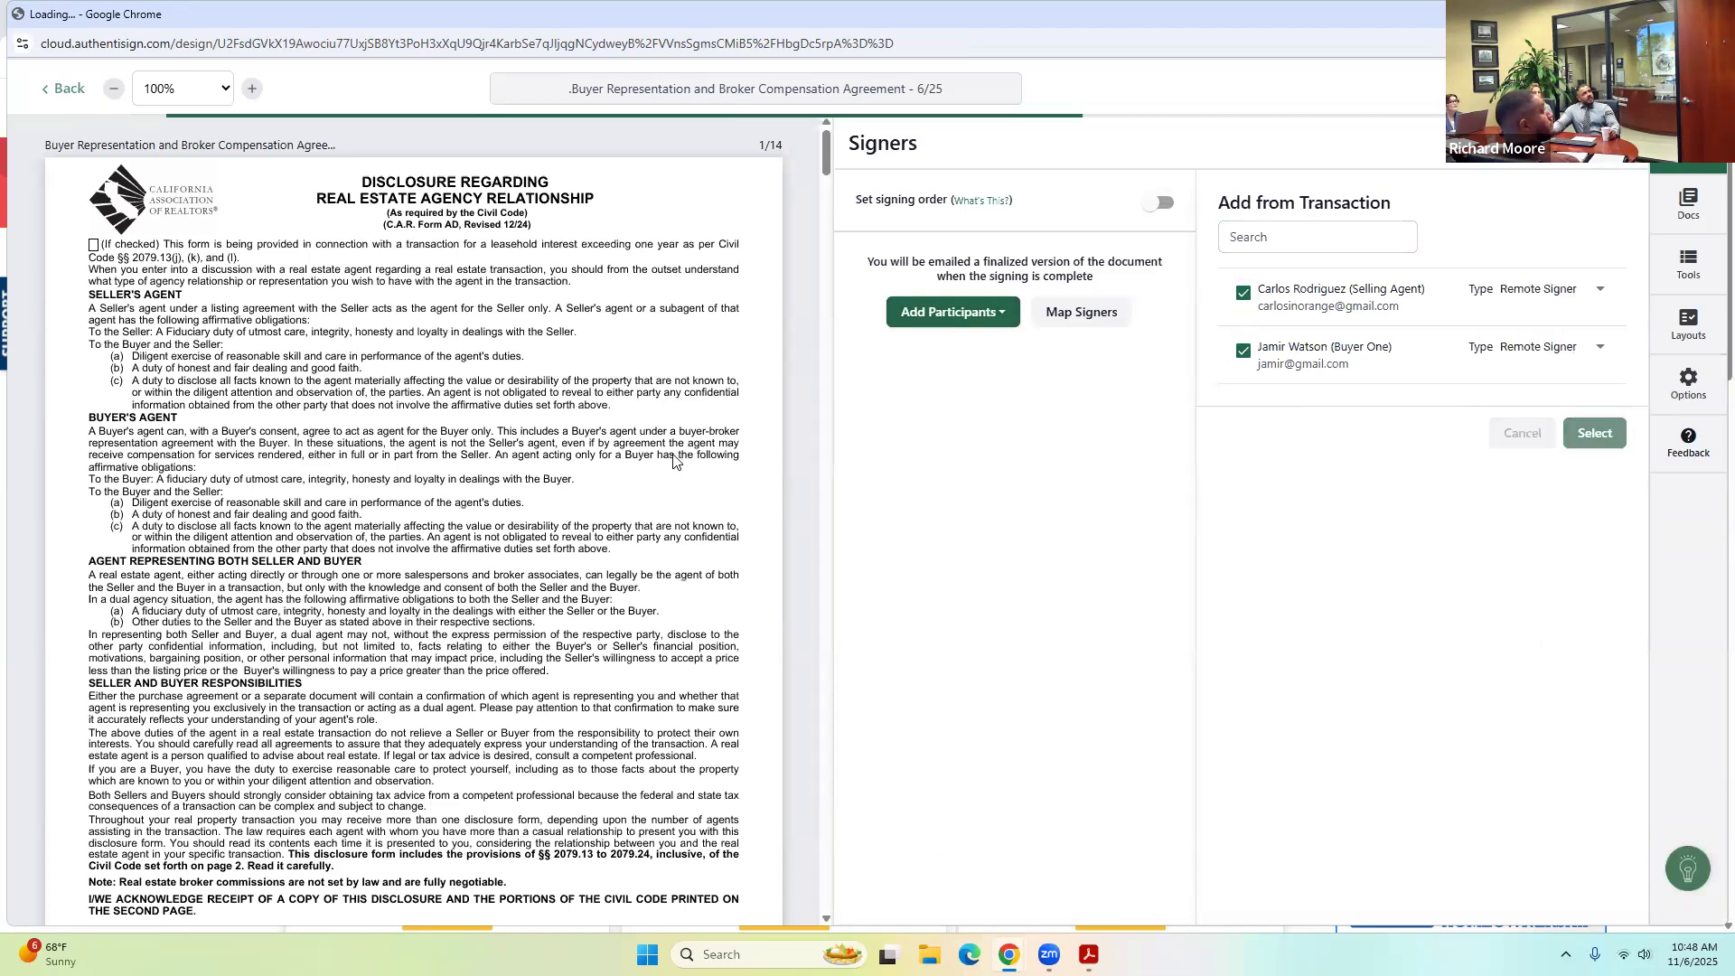
# Scroll through the signing editor, then exit it without saving.
pyautogui.scroll(-20, 934, 470)
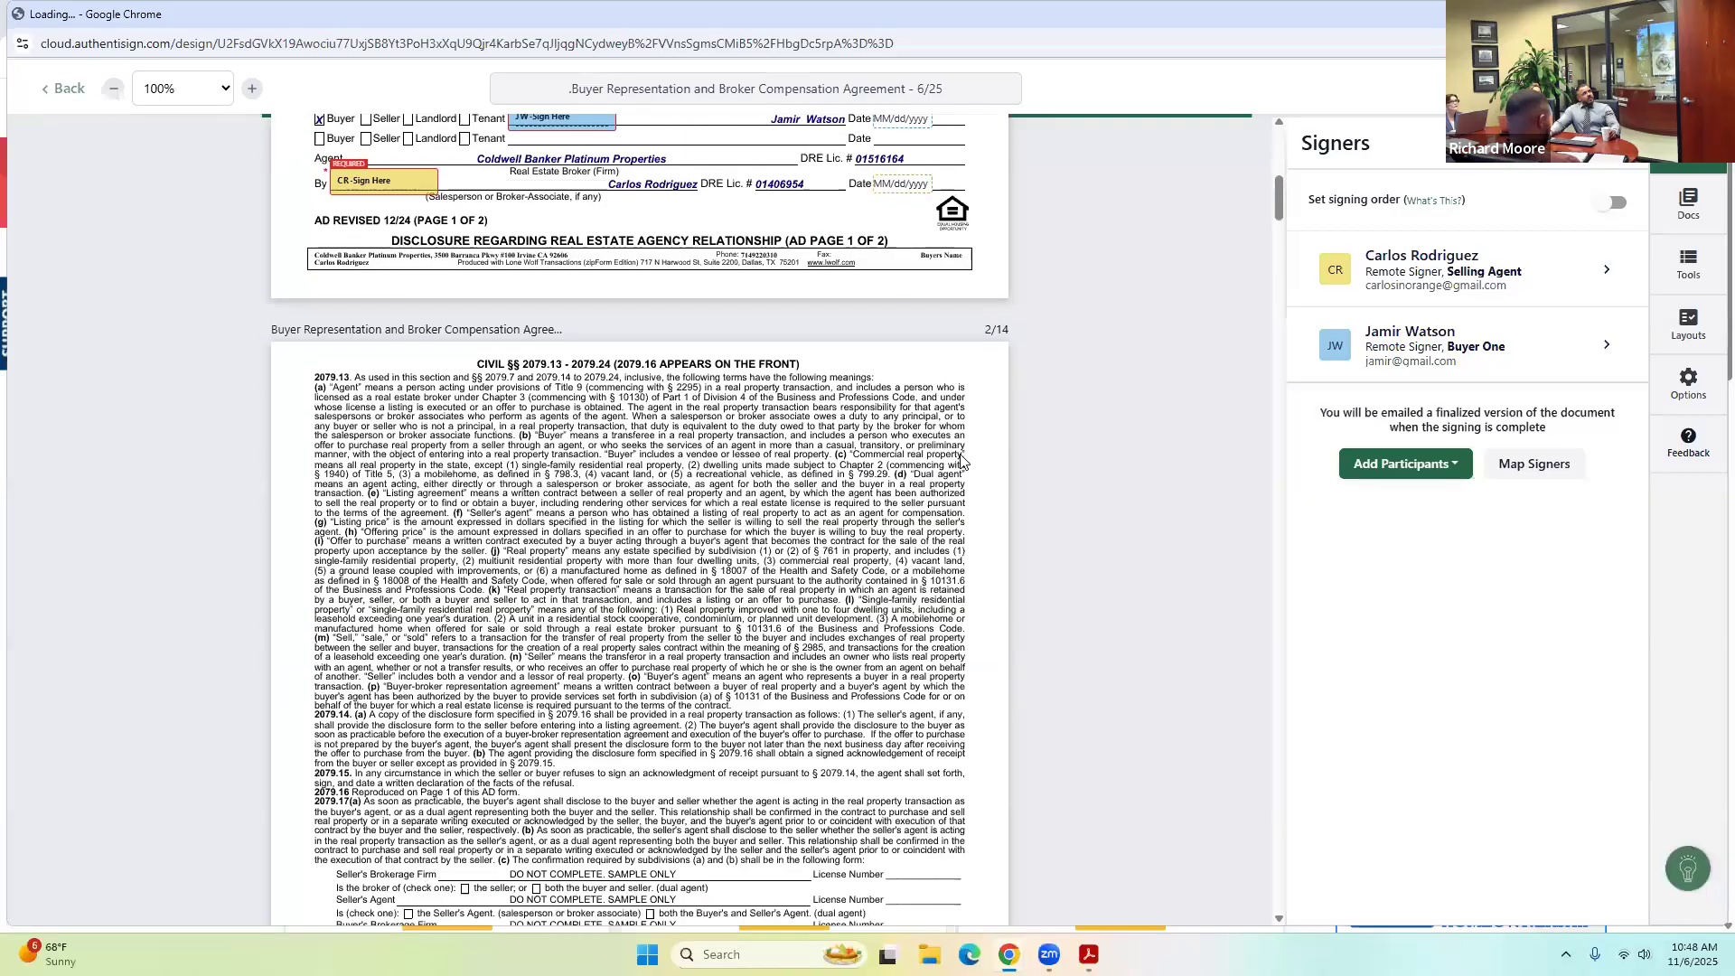
pyautogui.scroll(-20, 933, 470)
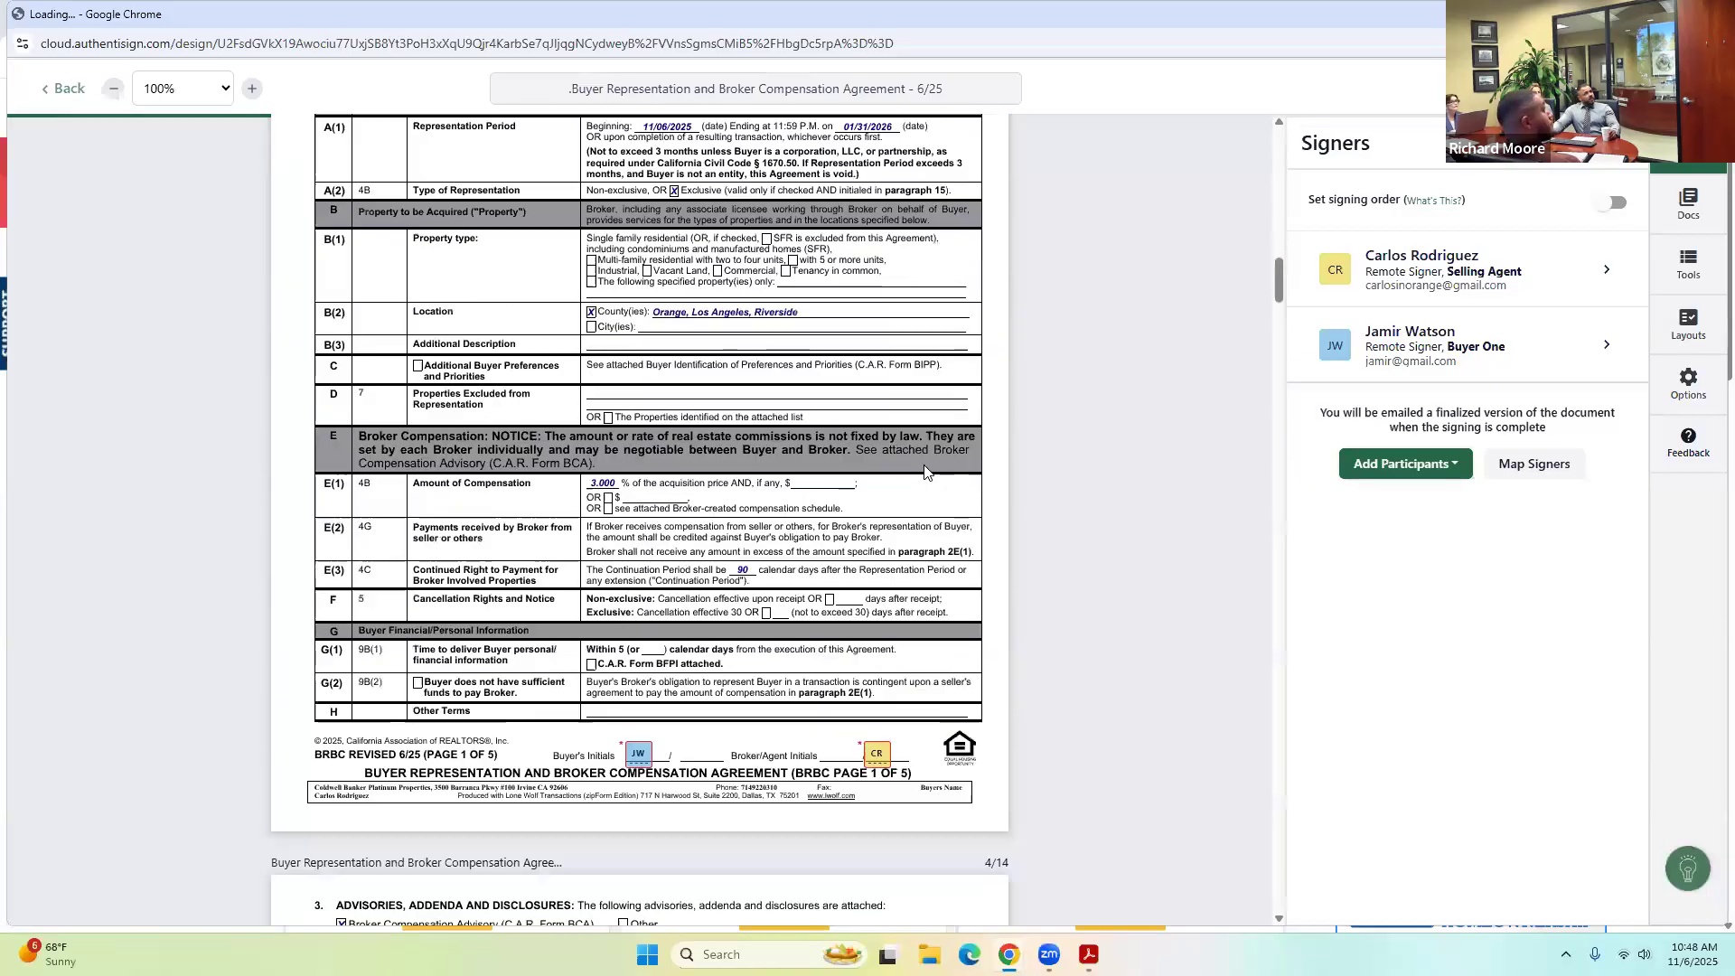
pyautogui.scroll(-13, 919, 471)
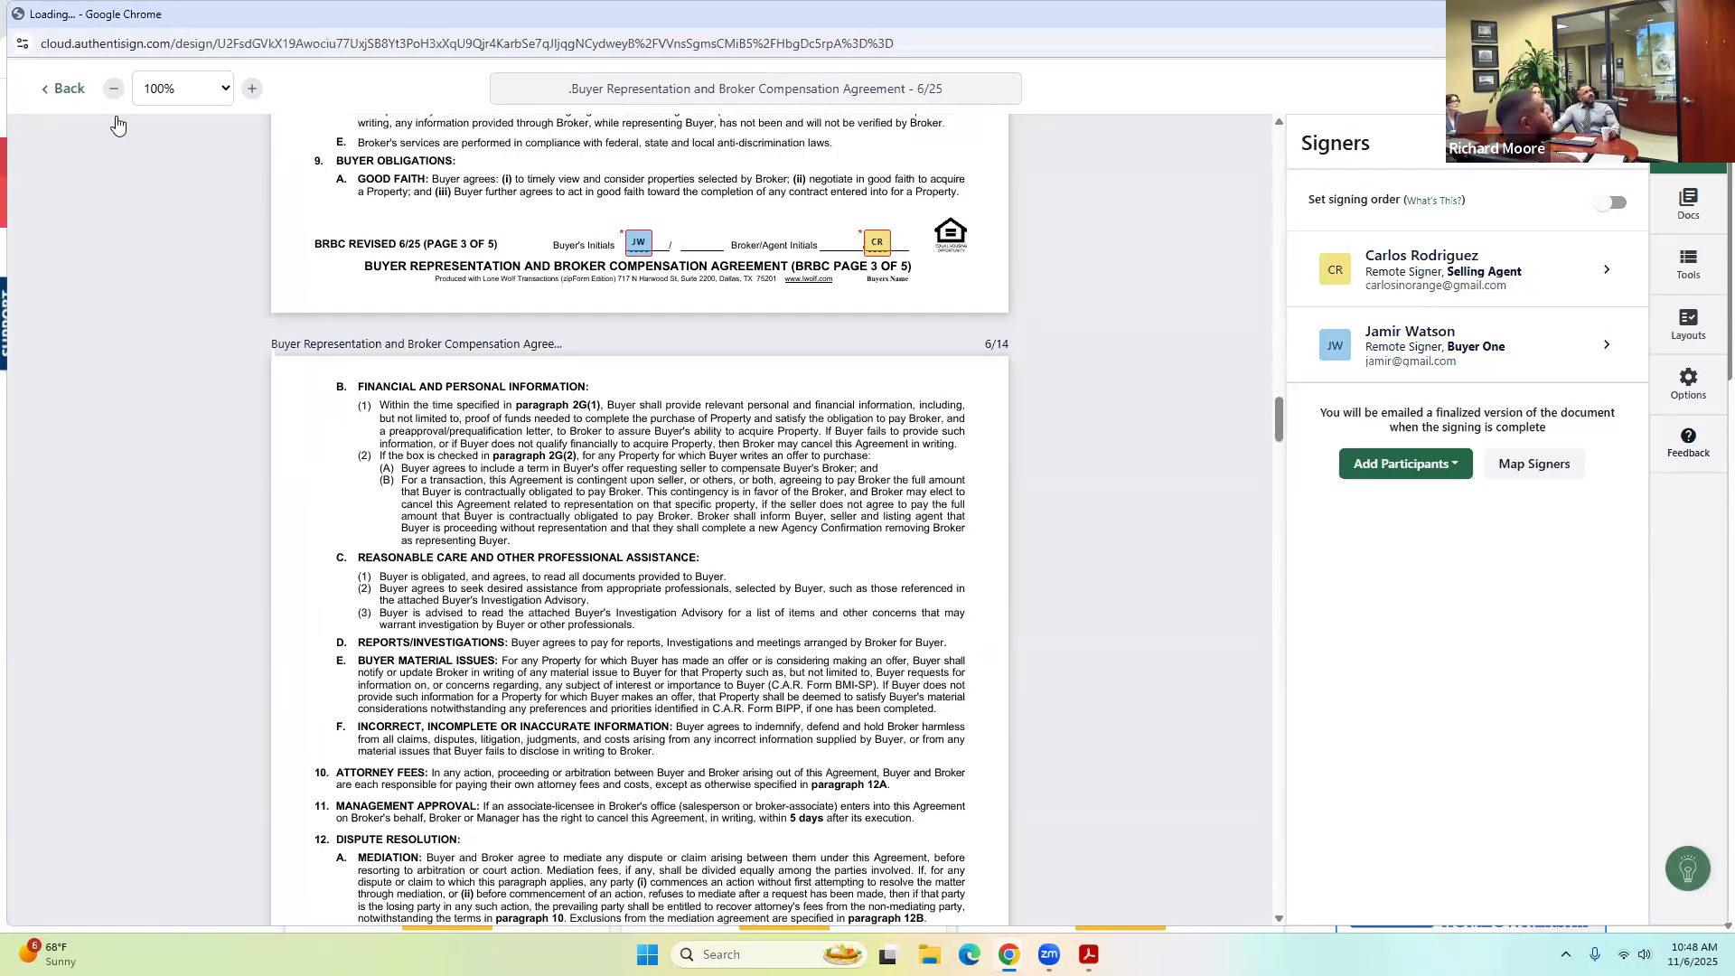
pyautogui.click(67, 89)
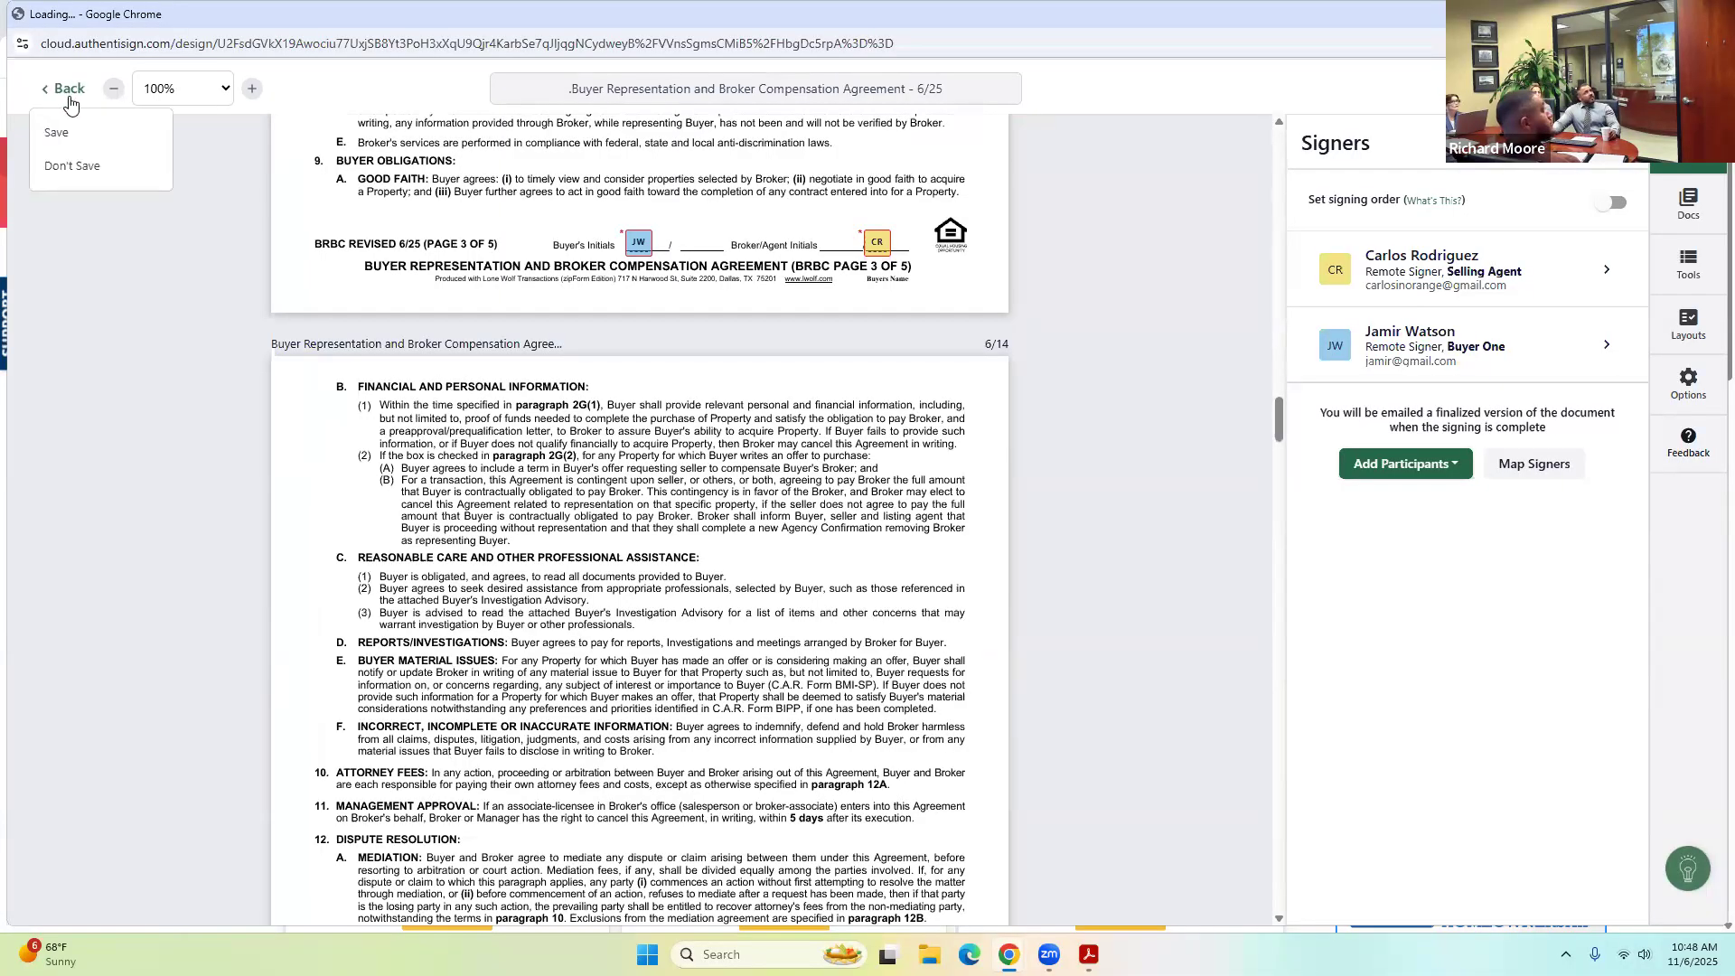
pyautogui.click(66, 168)
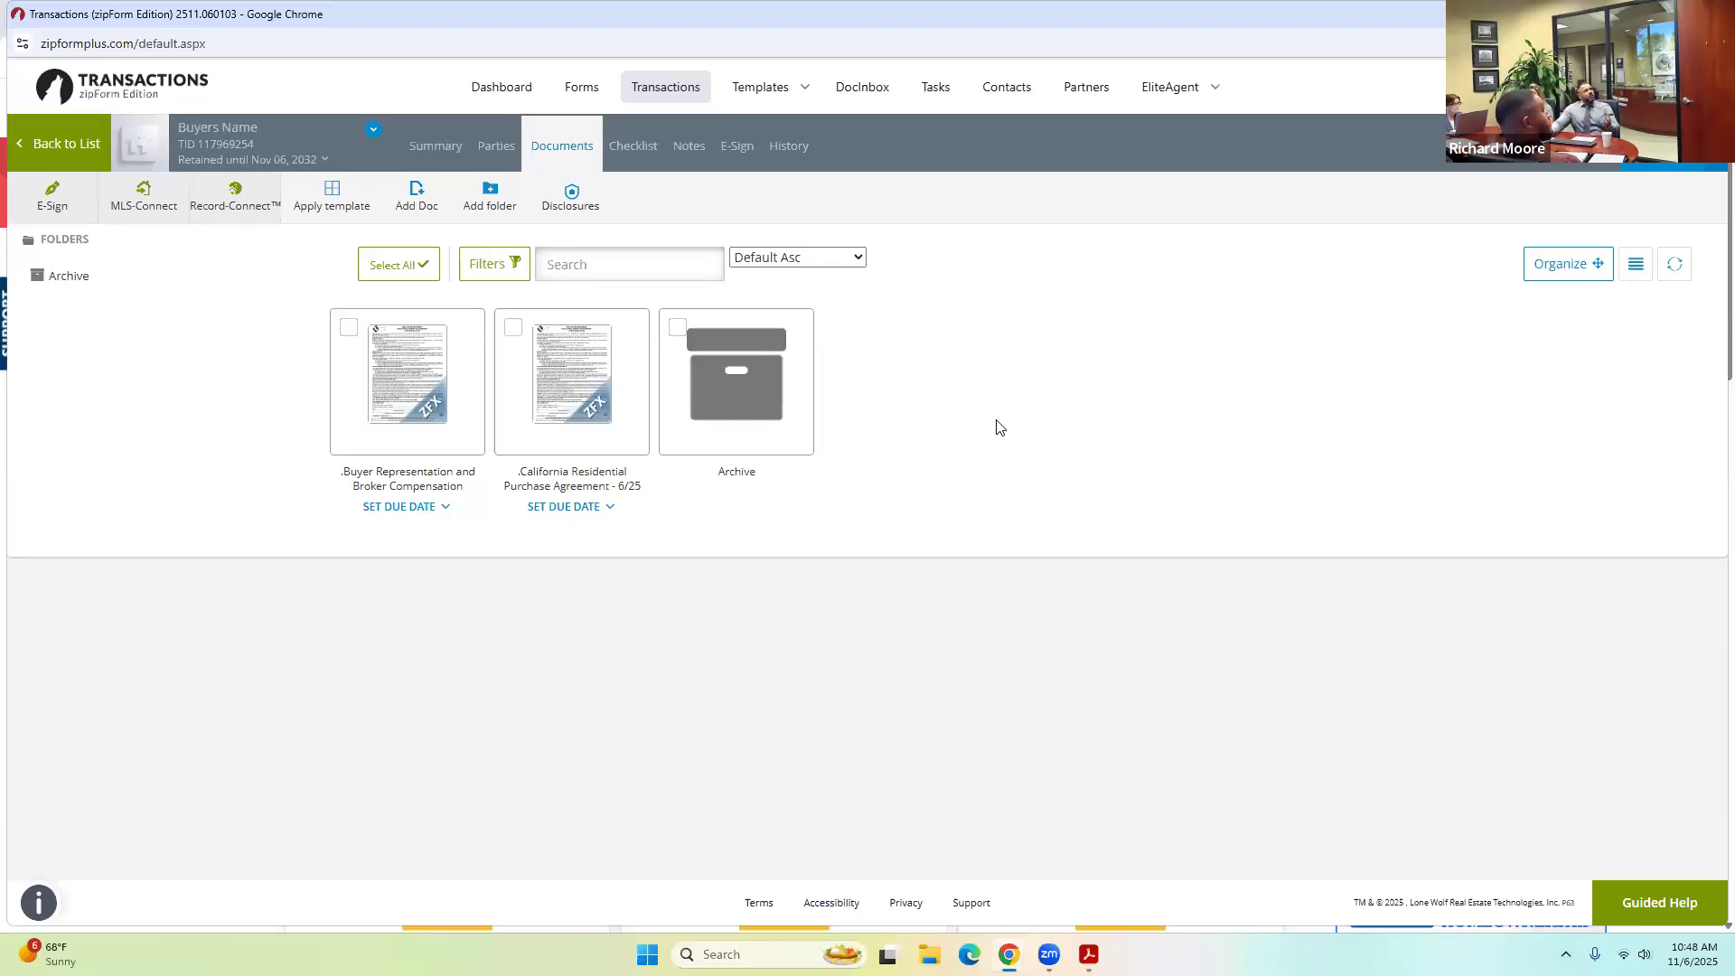
# Upload the Residential Listing Agreement - Exclusive PDF from Downloads and open it.
pyautogui.click(415, 196)
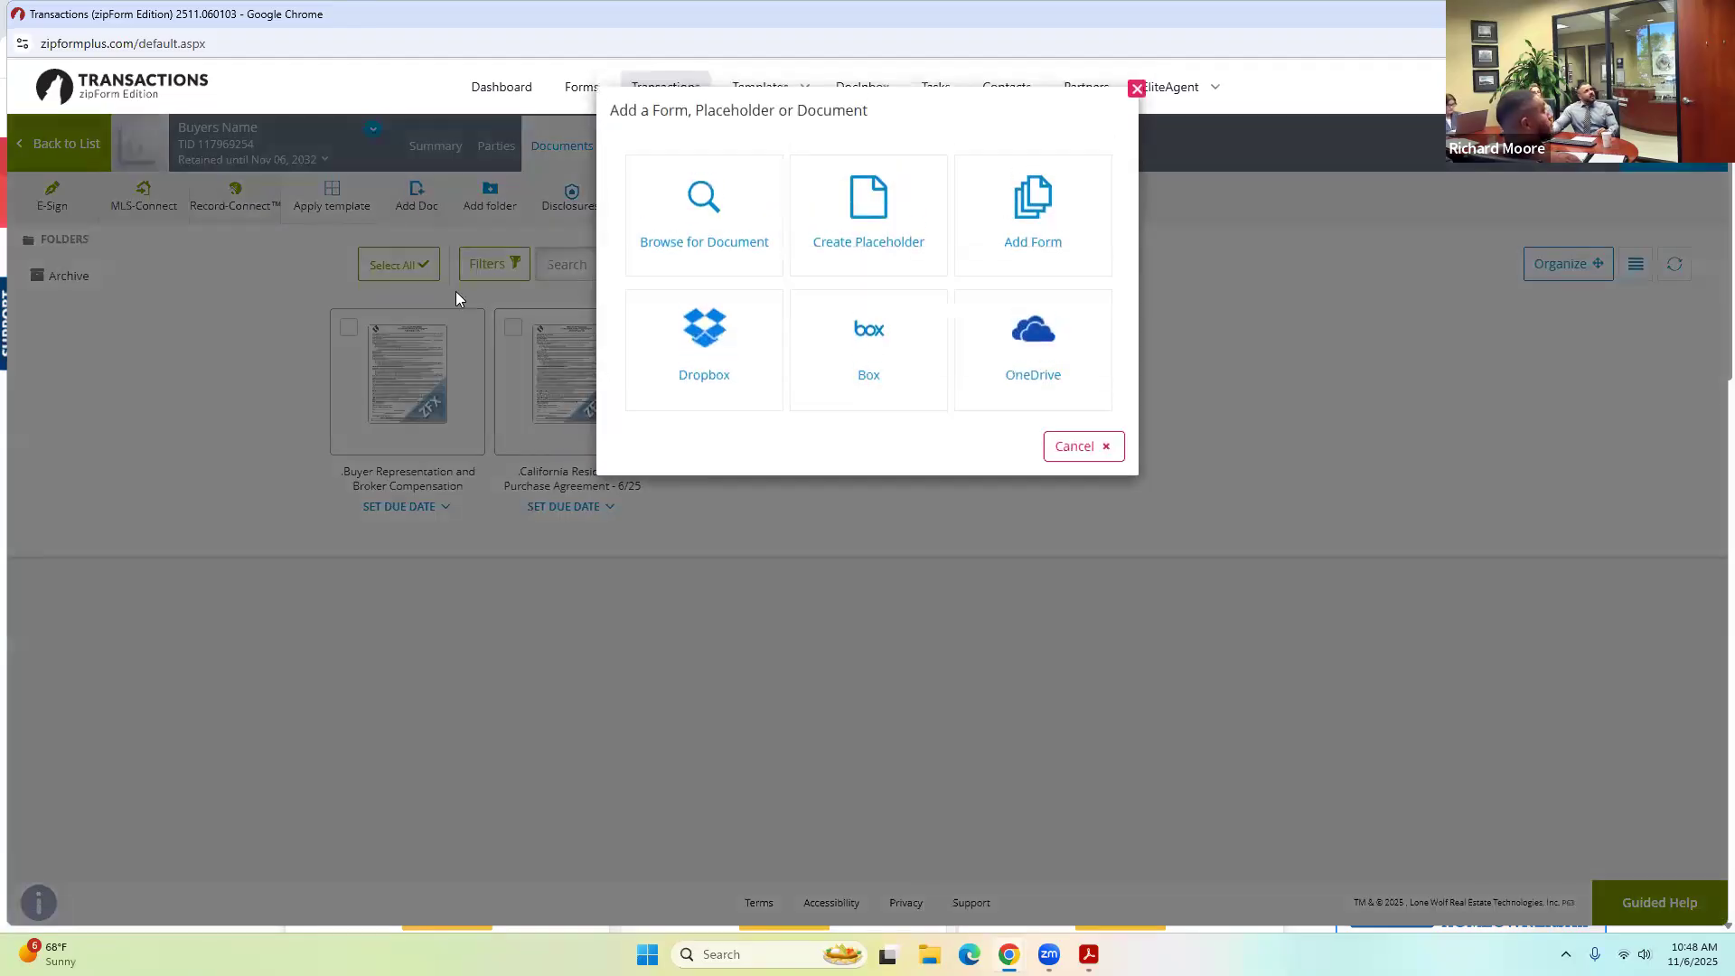
pyautogui.click(713, 240)
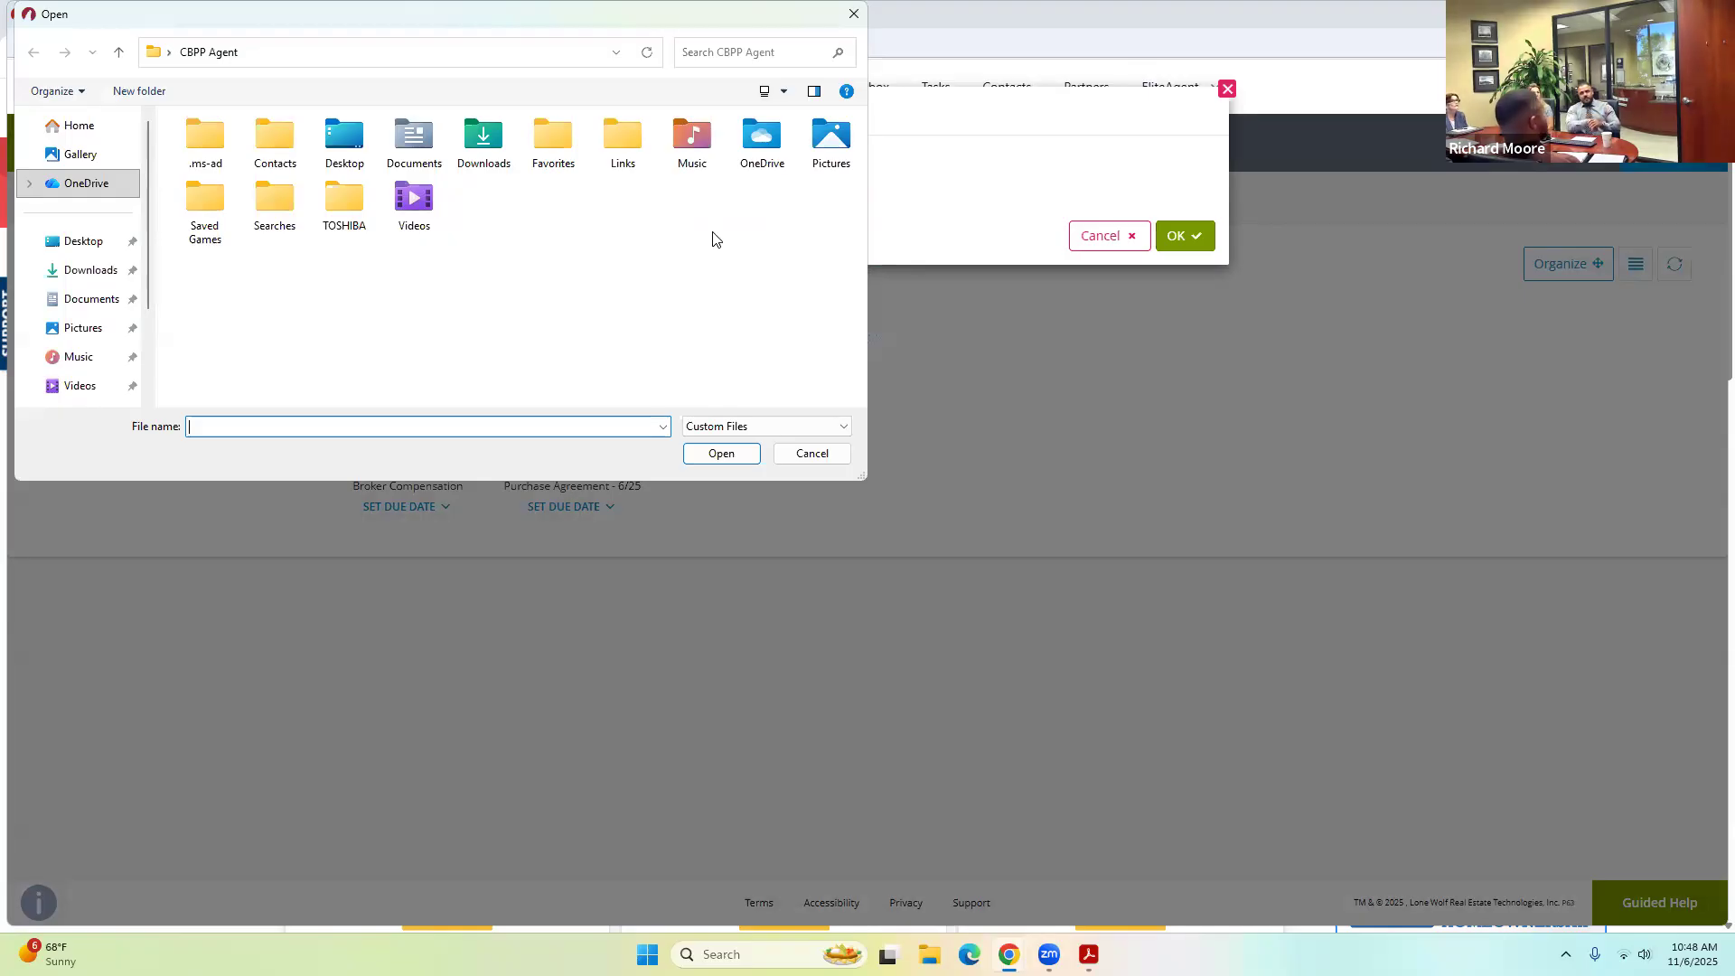
pyautogui.click(87, 280)
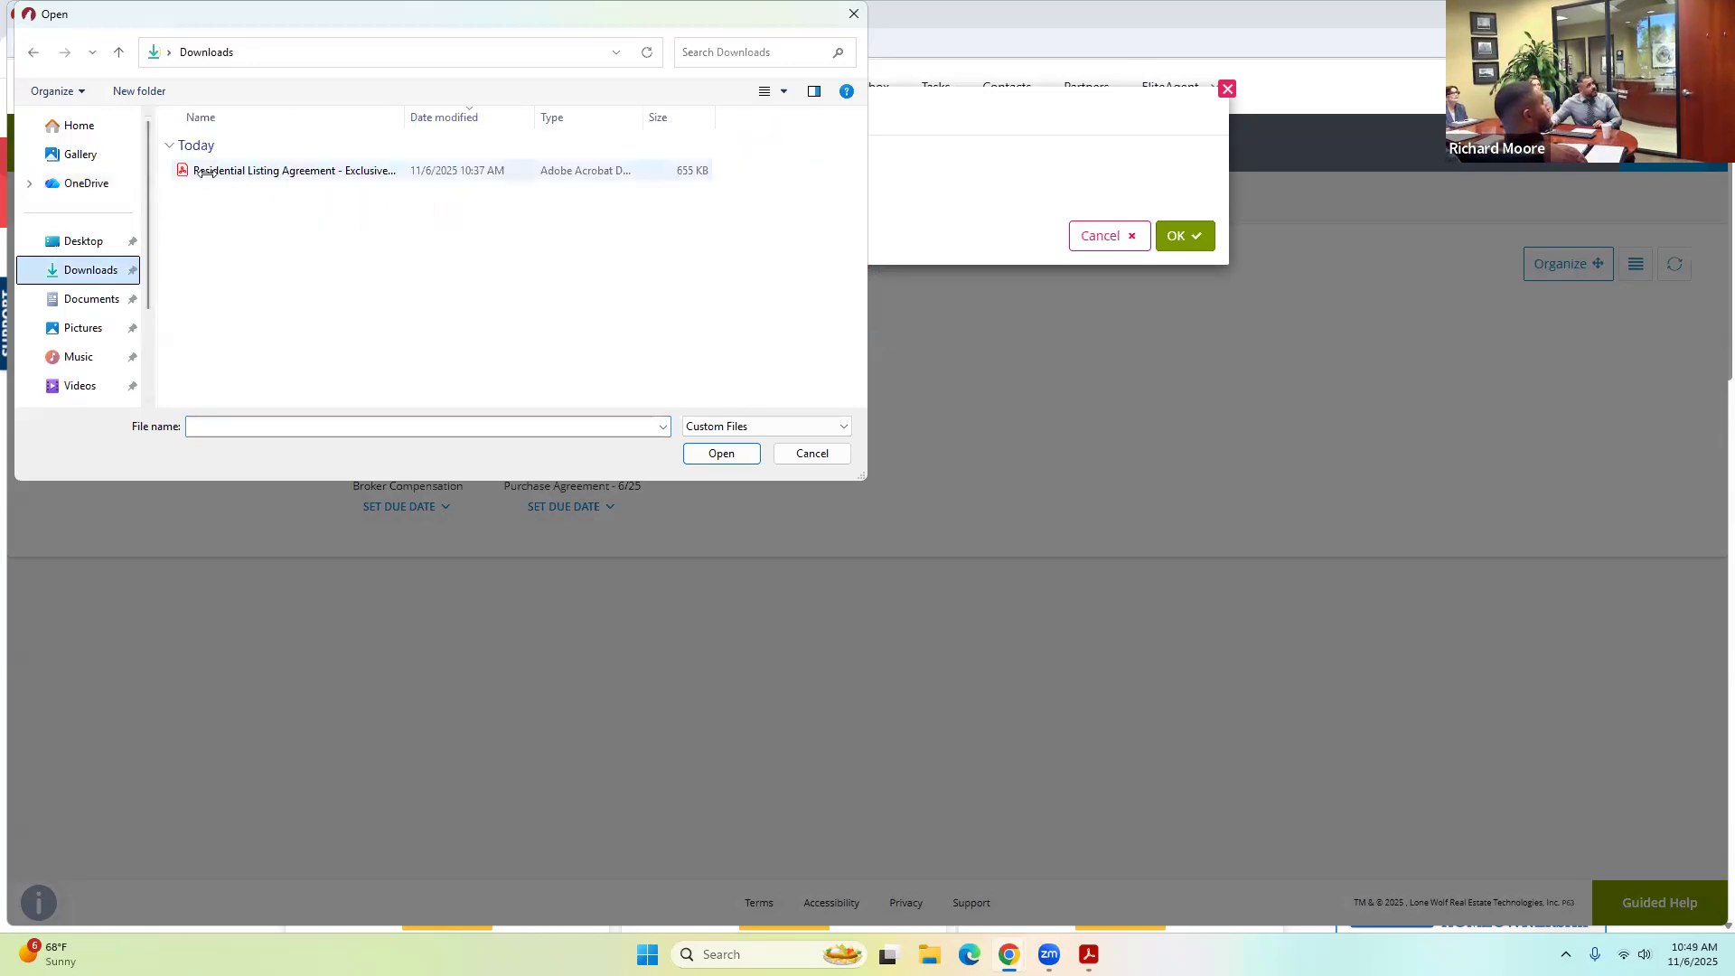
pyautogui.click(298, 170)
pyautogui.click(716, 456)
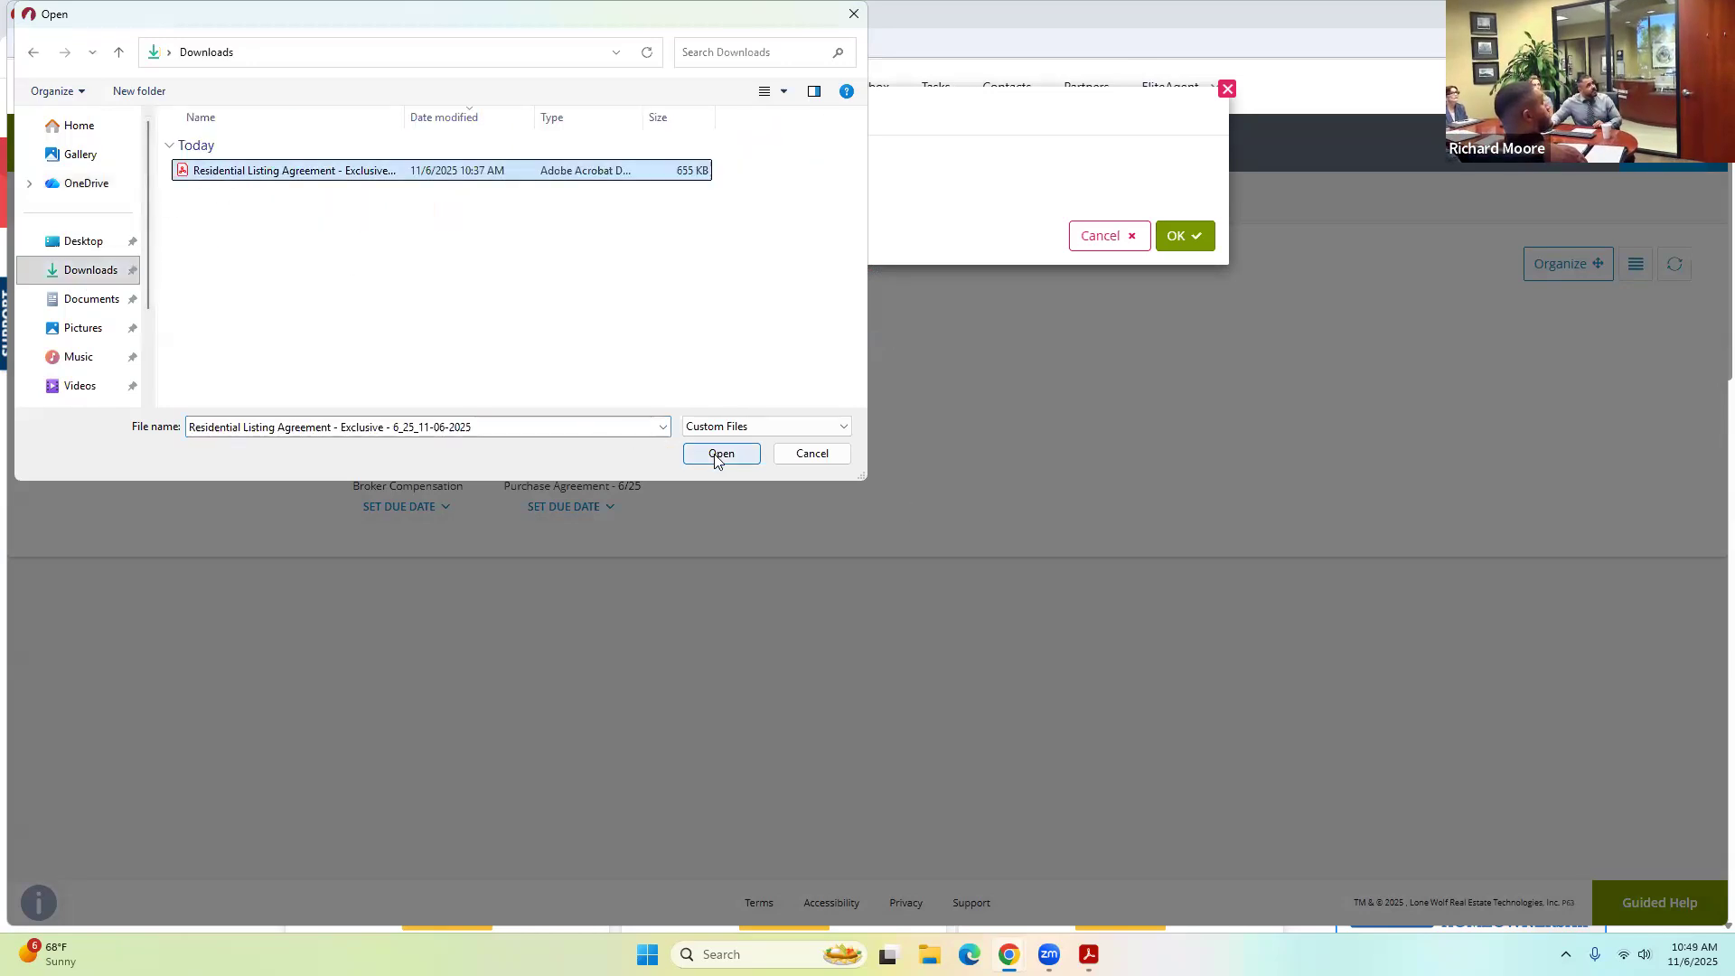
pyautogui.click(1184, 352)
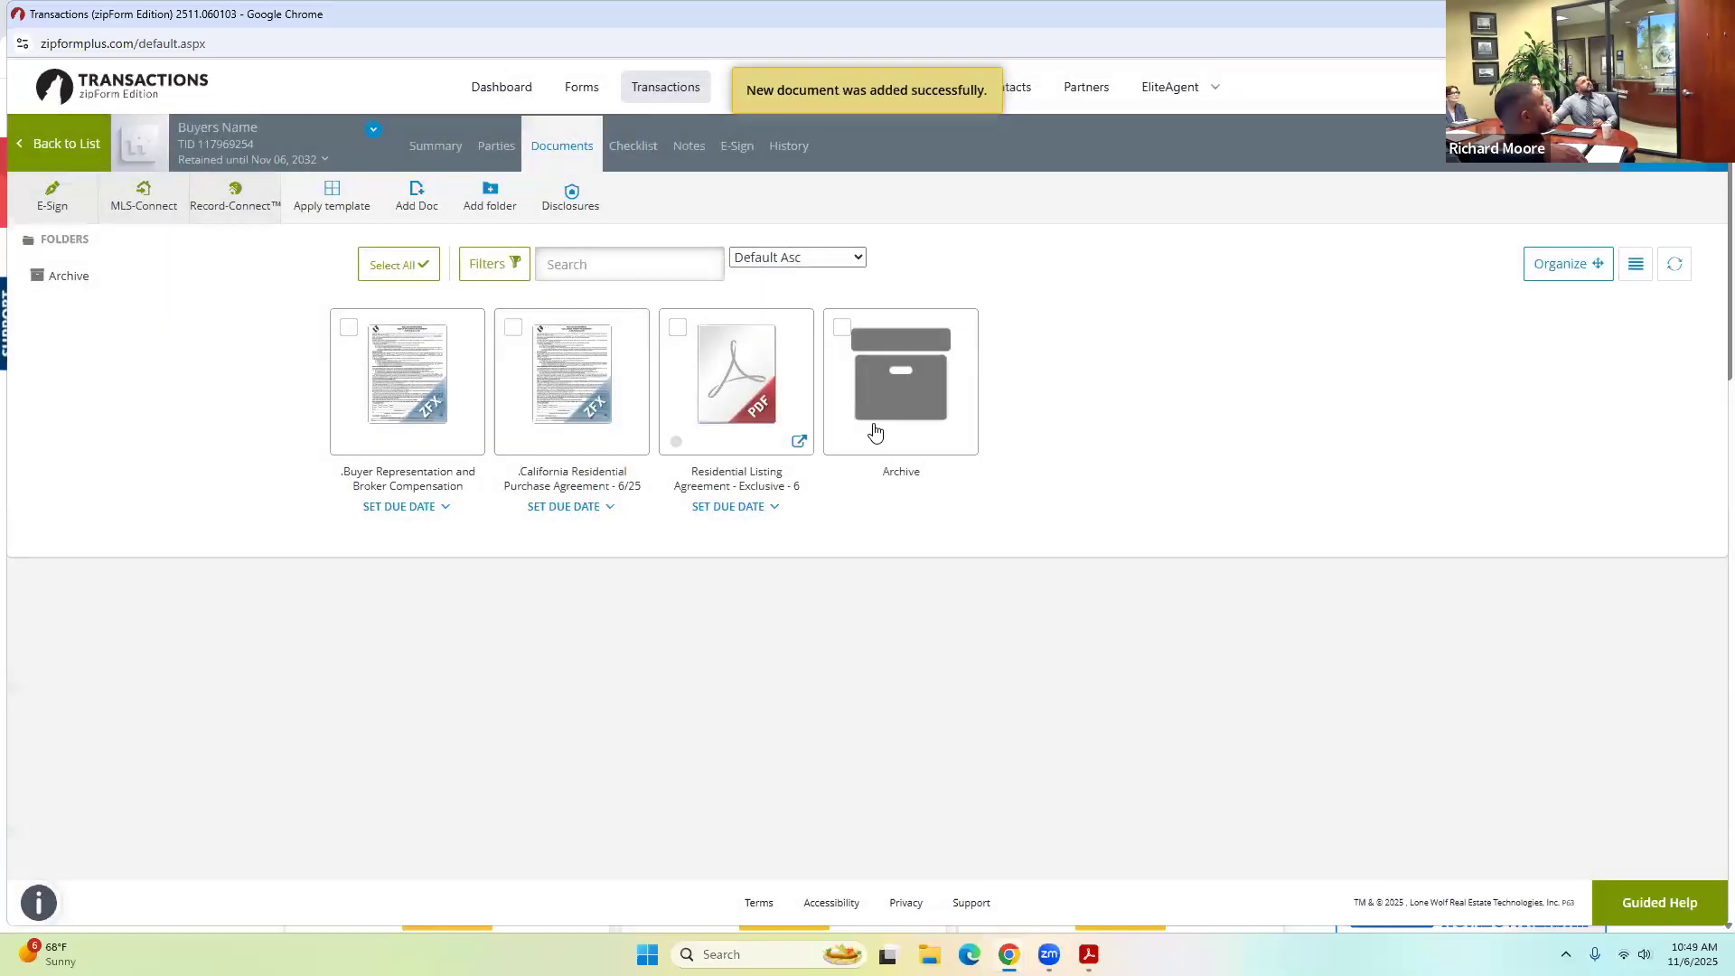
pyautogui.moveTo(761, 370)
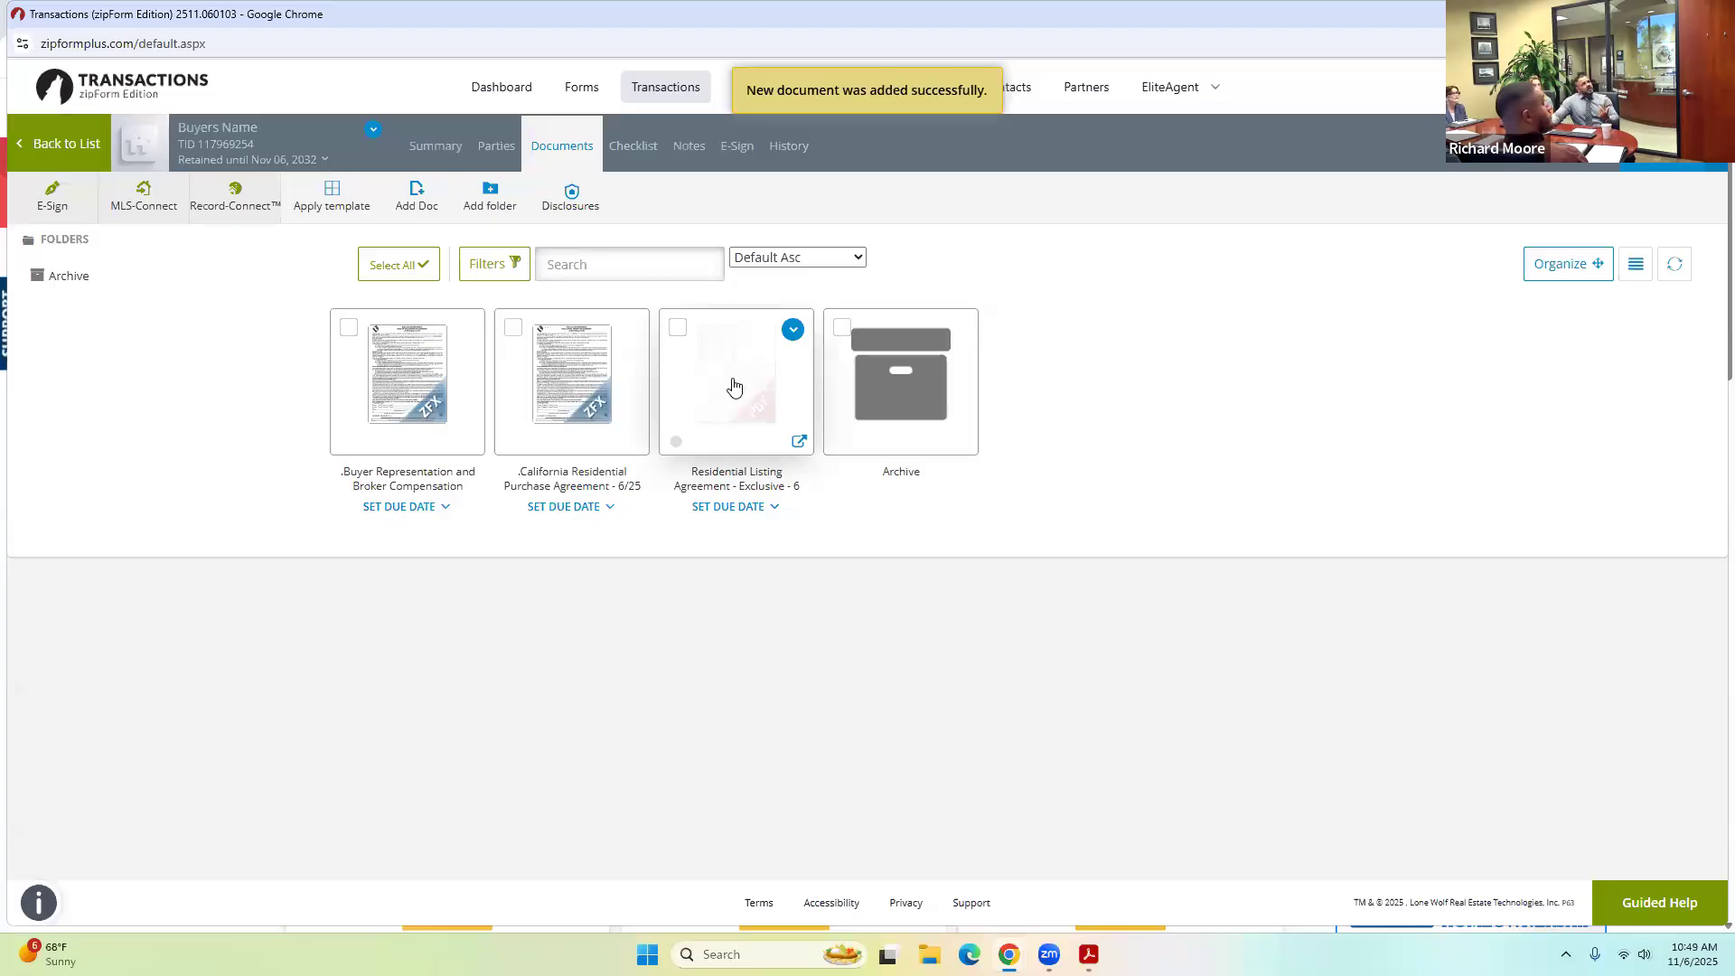
pyautogui.click(733, 387)
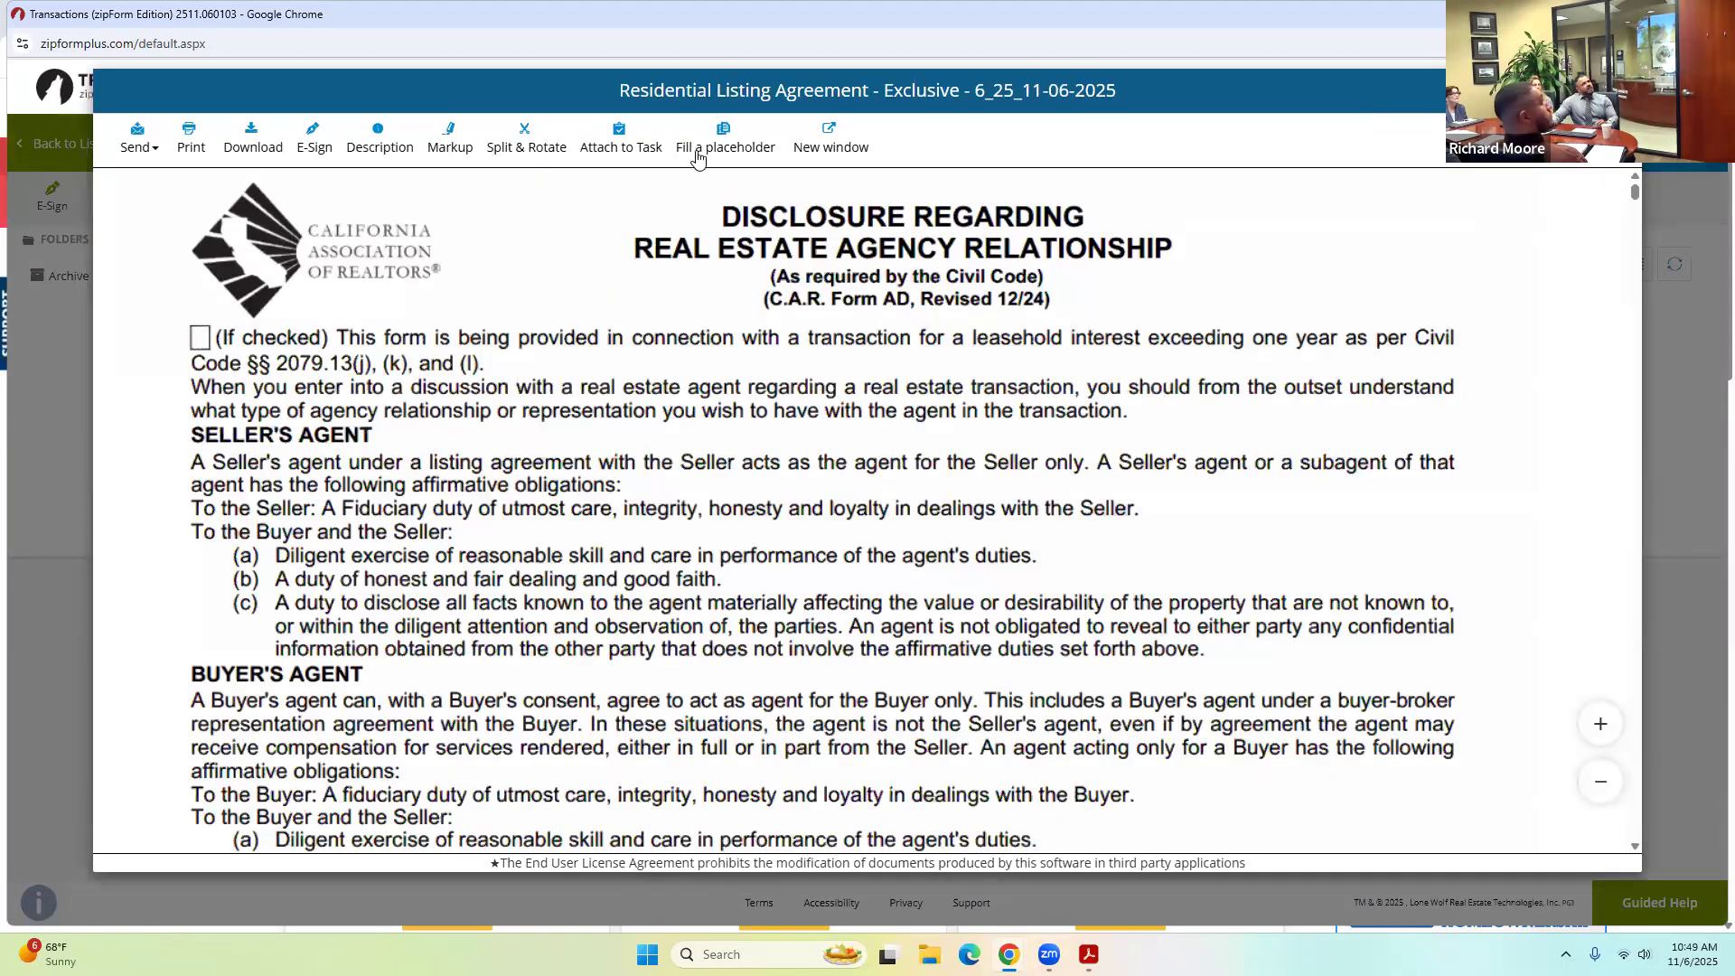
# Create an Authentisign signing for the Residential Listing Agreement PDF under its default name.
pyautogui.click(312, 137)
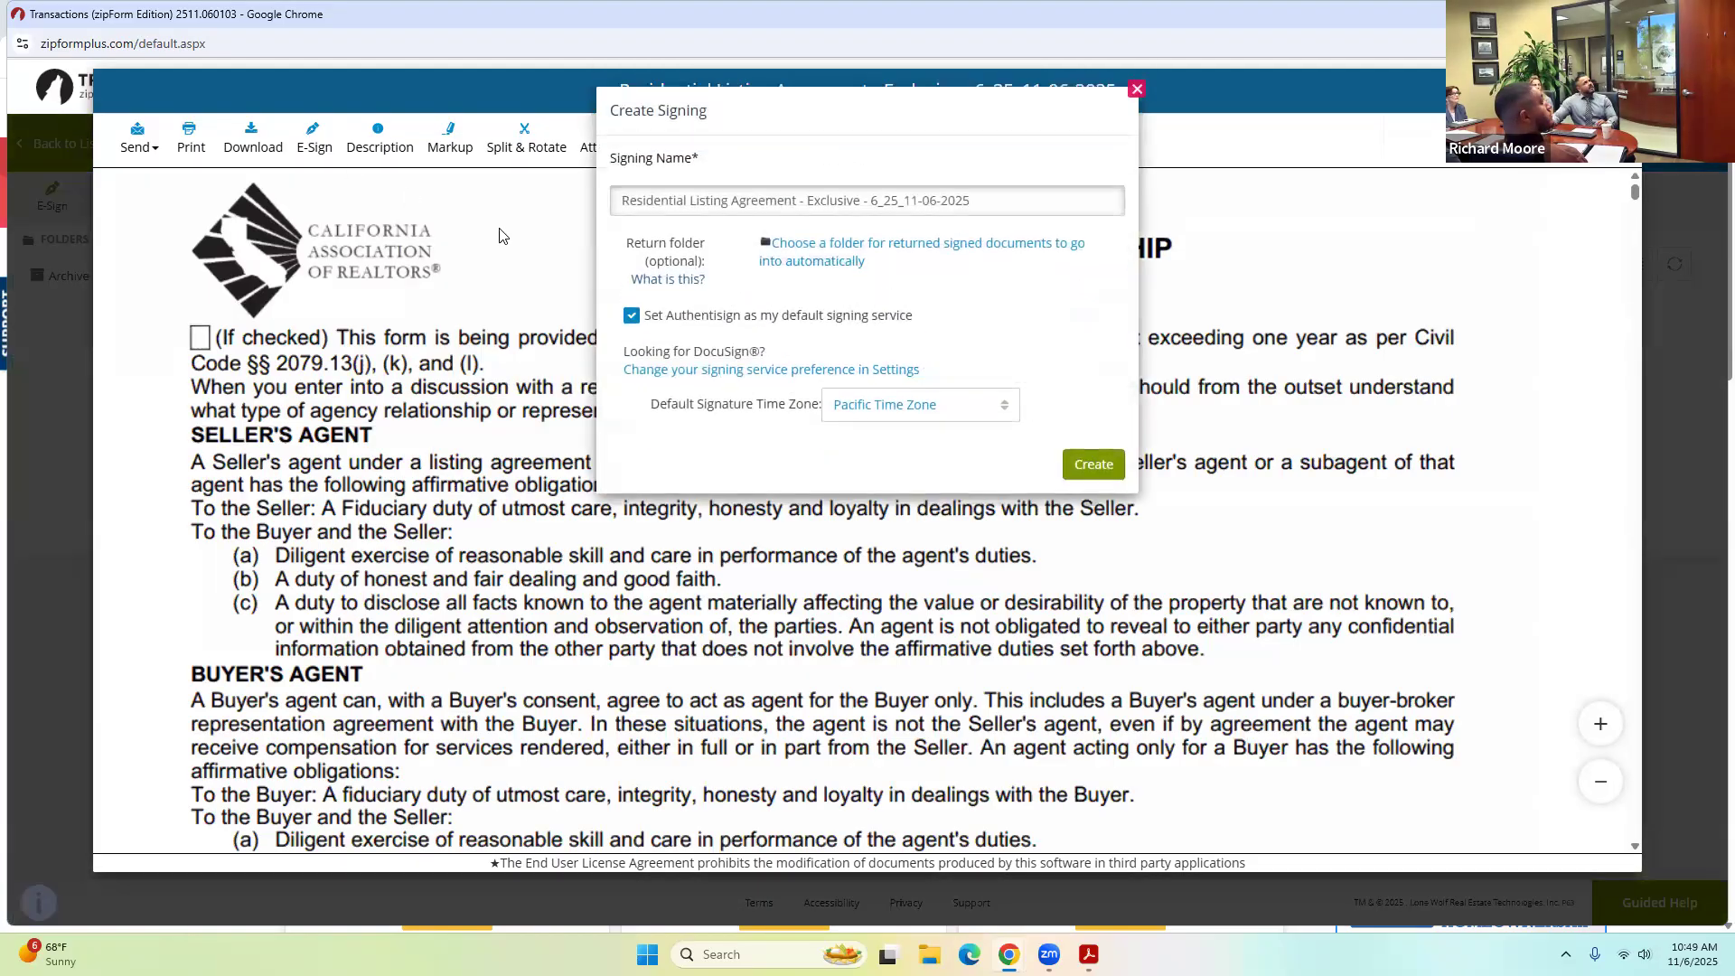
pyautogui.click(1093, 465)
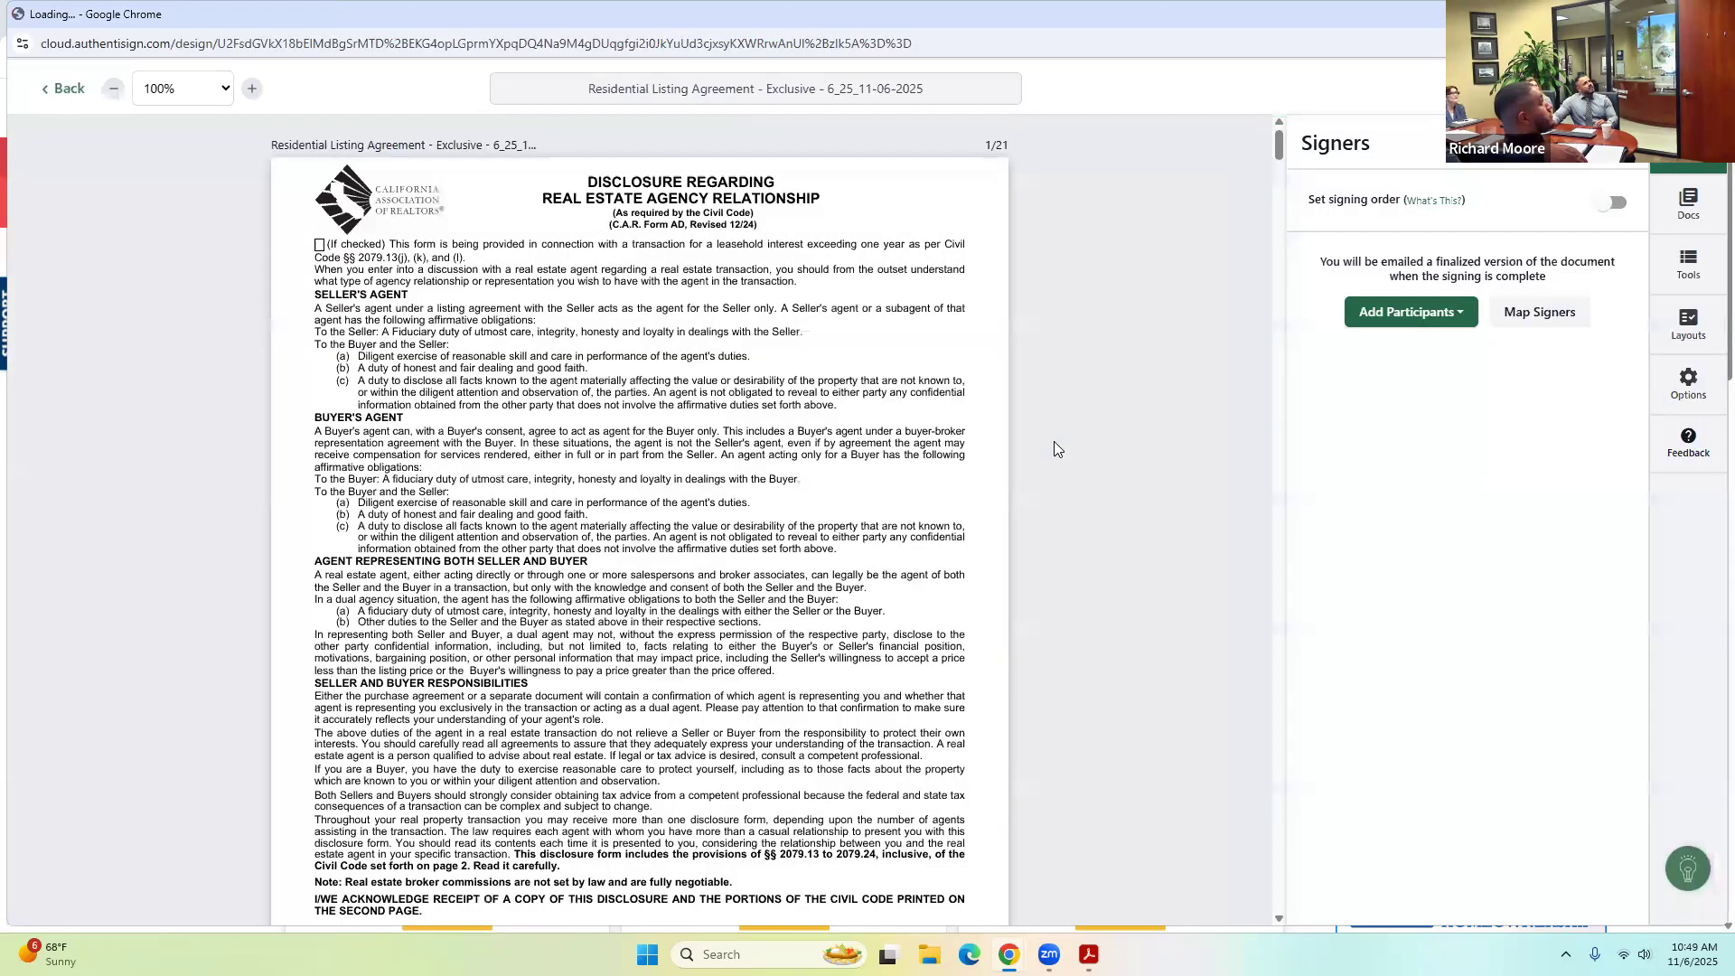
pyautogui.scroll(-4, 1053, 441)
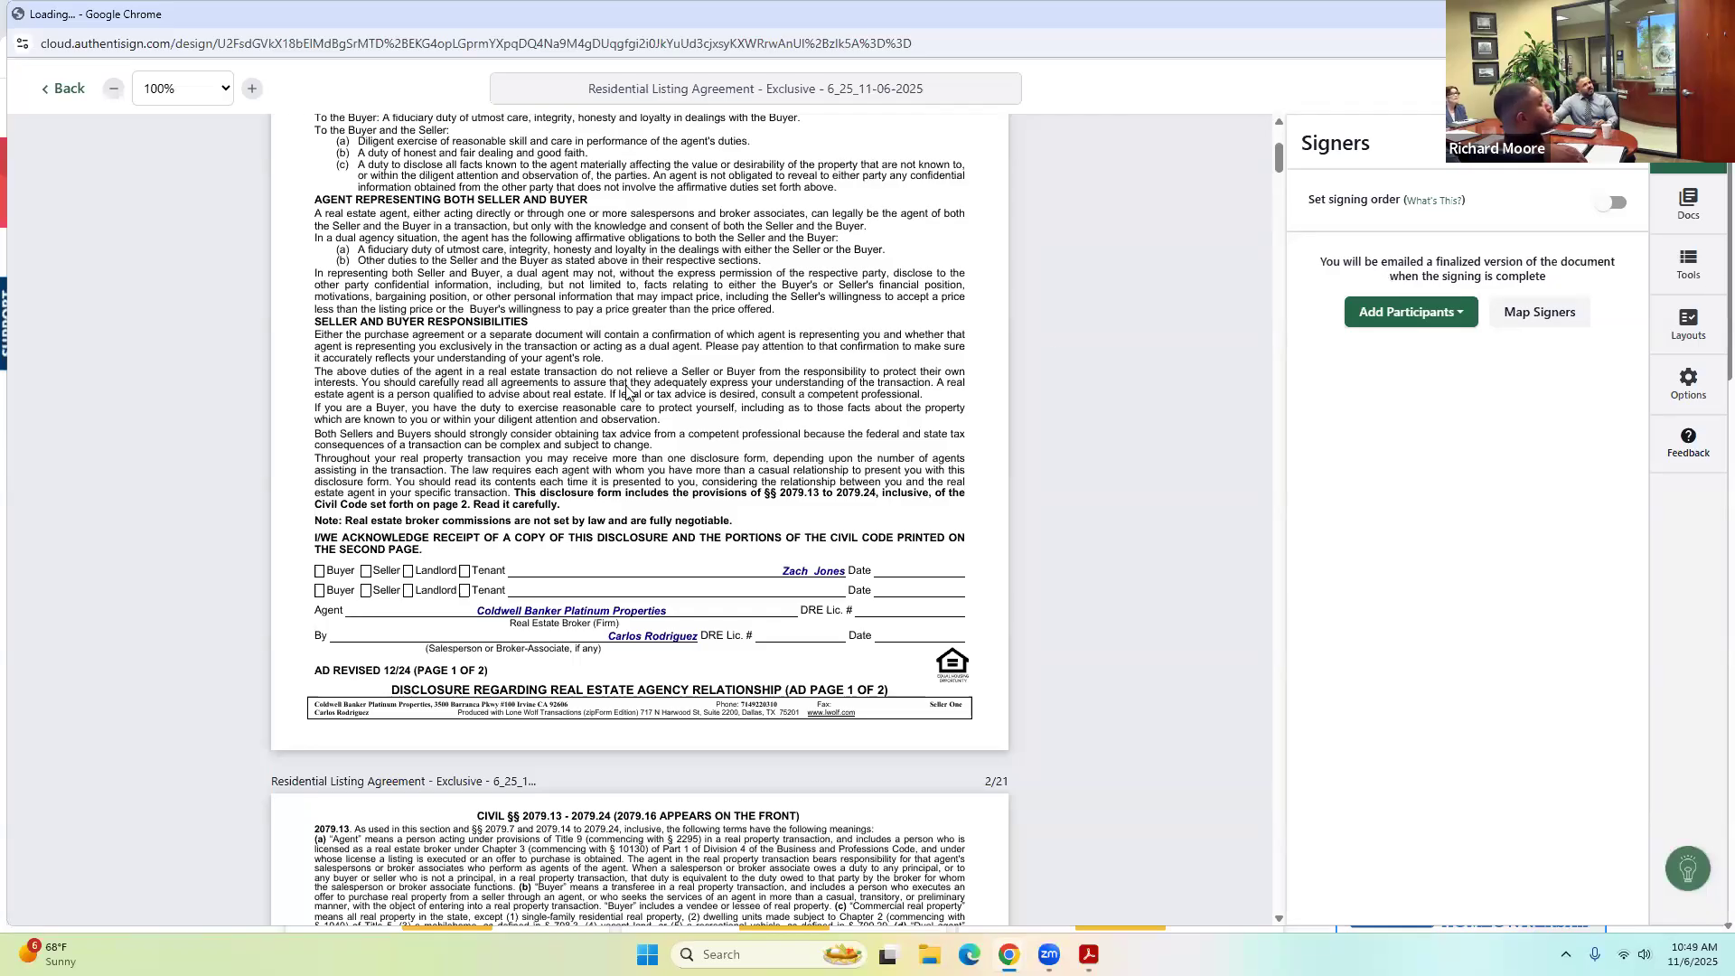
# Add the selling agent and Buyer One from the transaction as signers, skipping layout mappings.
pyautogui.click(1412, 312)
pyautogui.click(1416, 425)
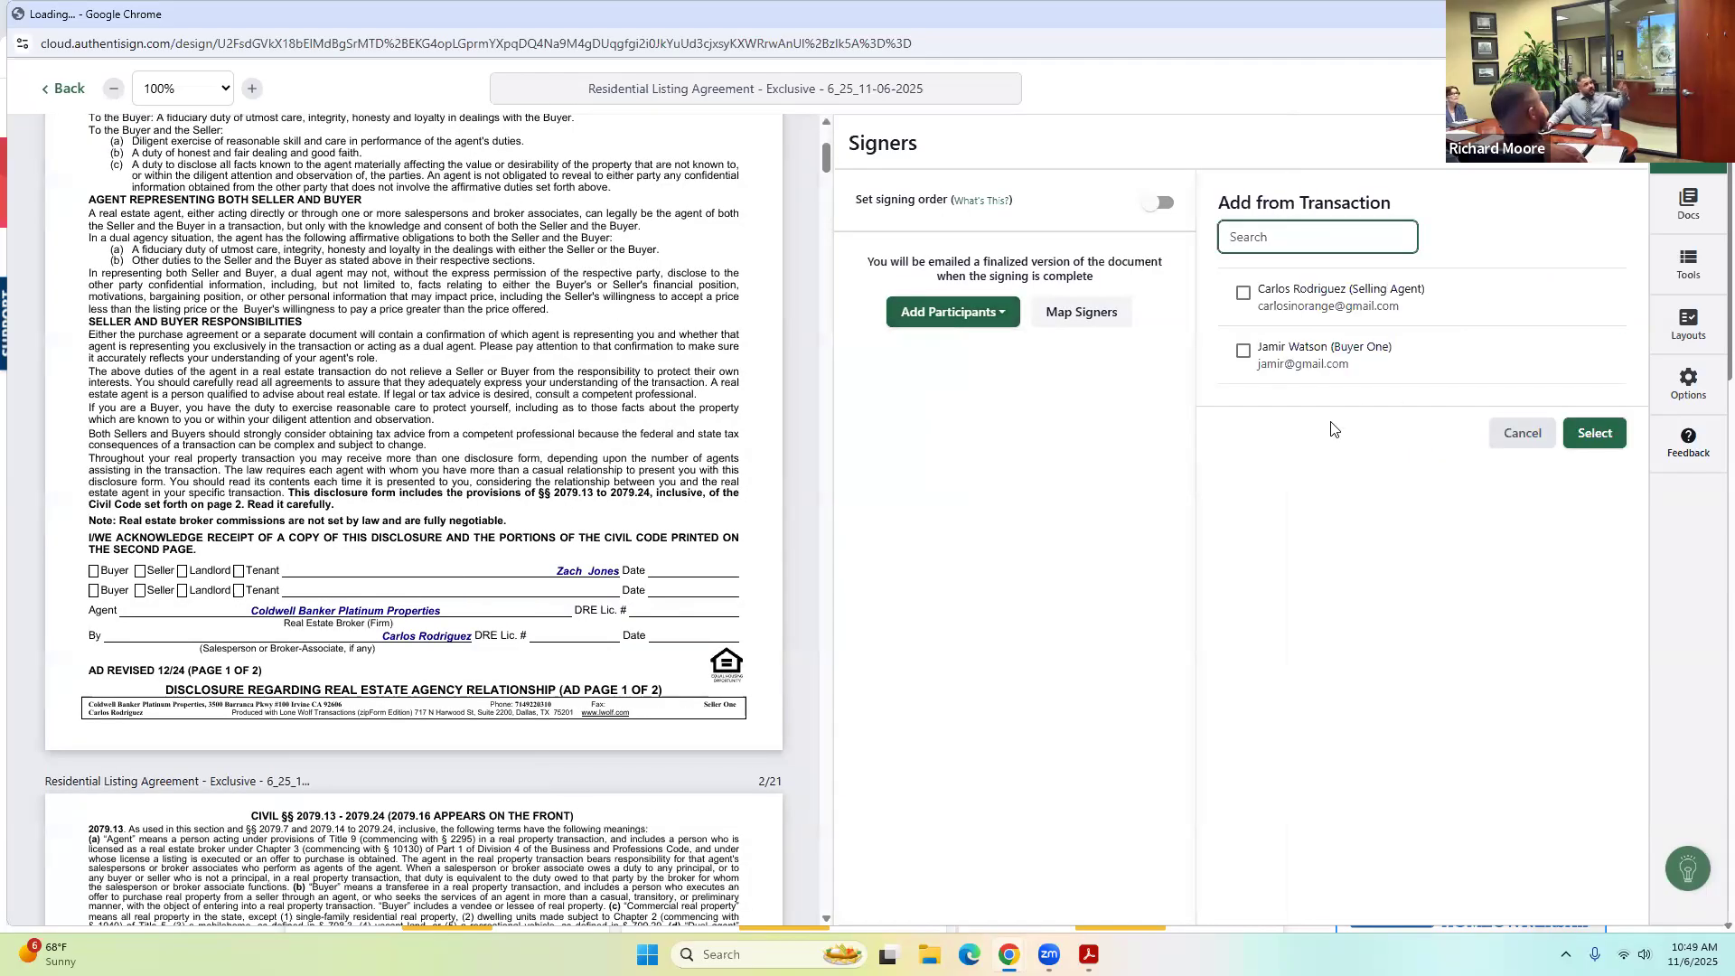
pyautogui.click(1244, 293)
pyautogui.click(1243, 351)
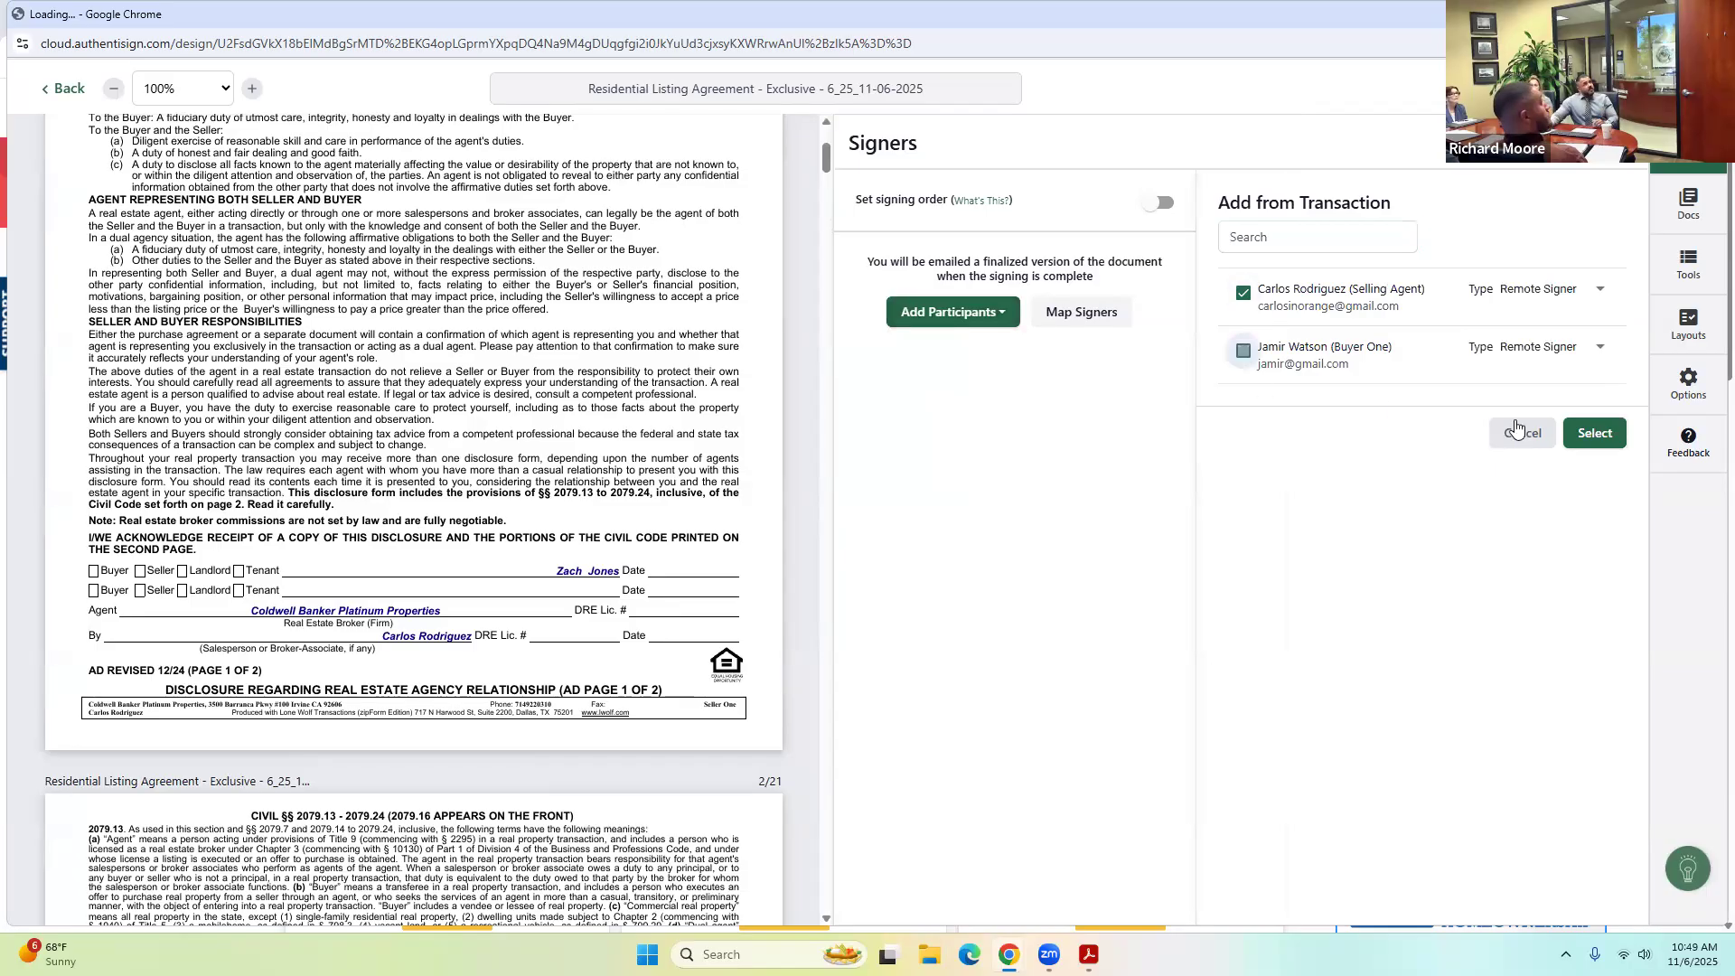
pyautogui.click(1588, 434)
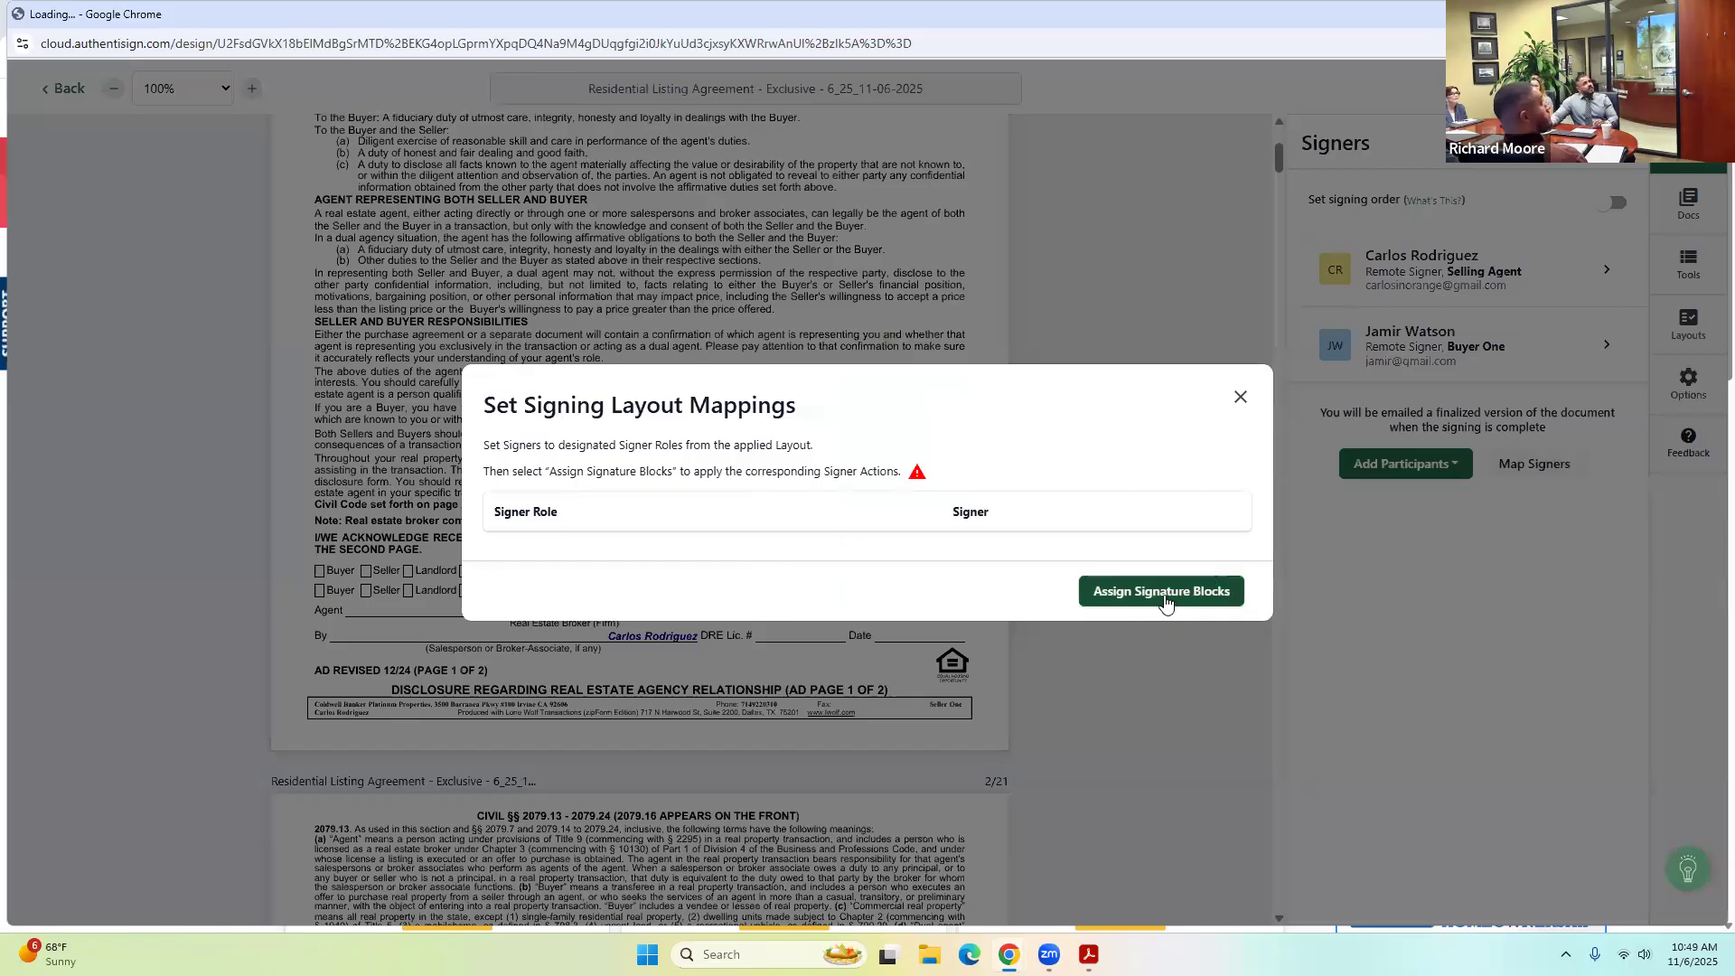
pyautogui.click(1240, 397)
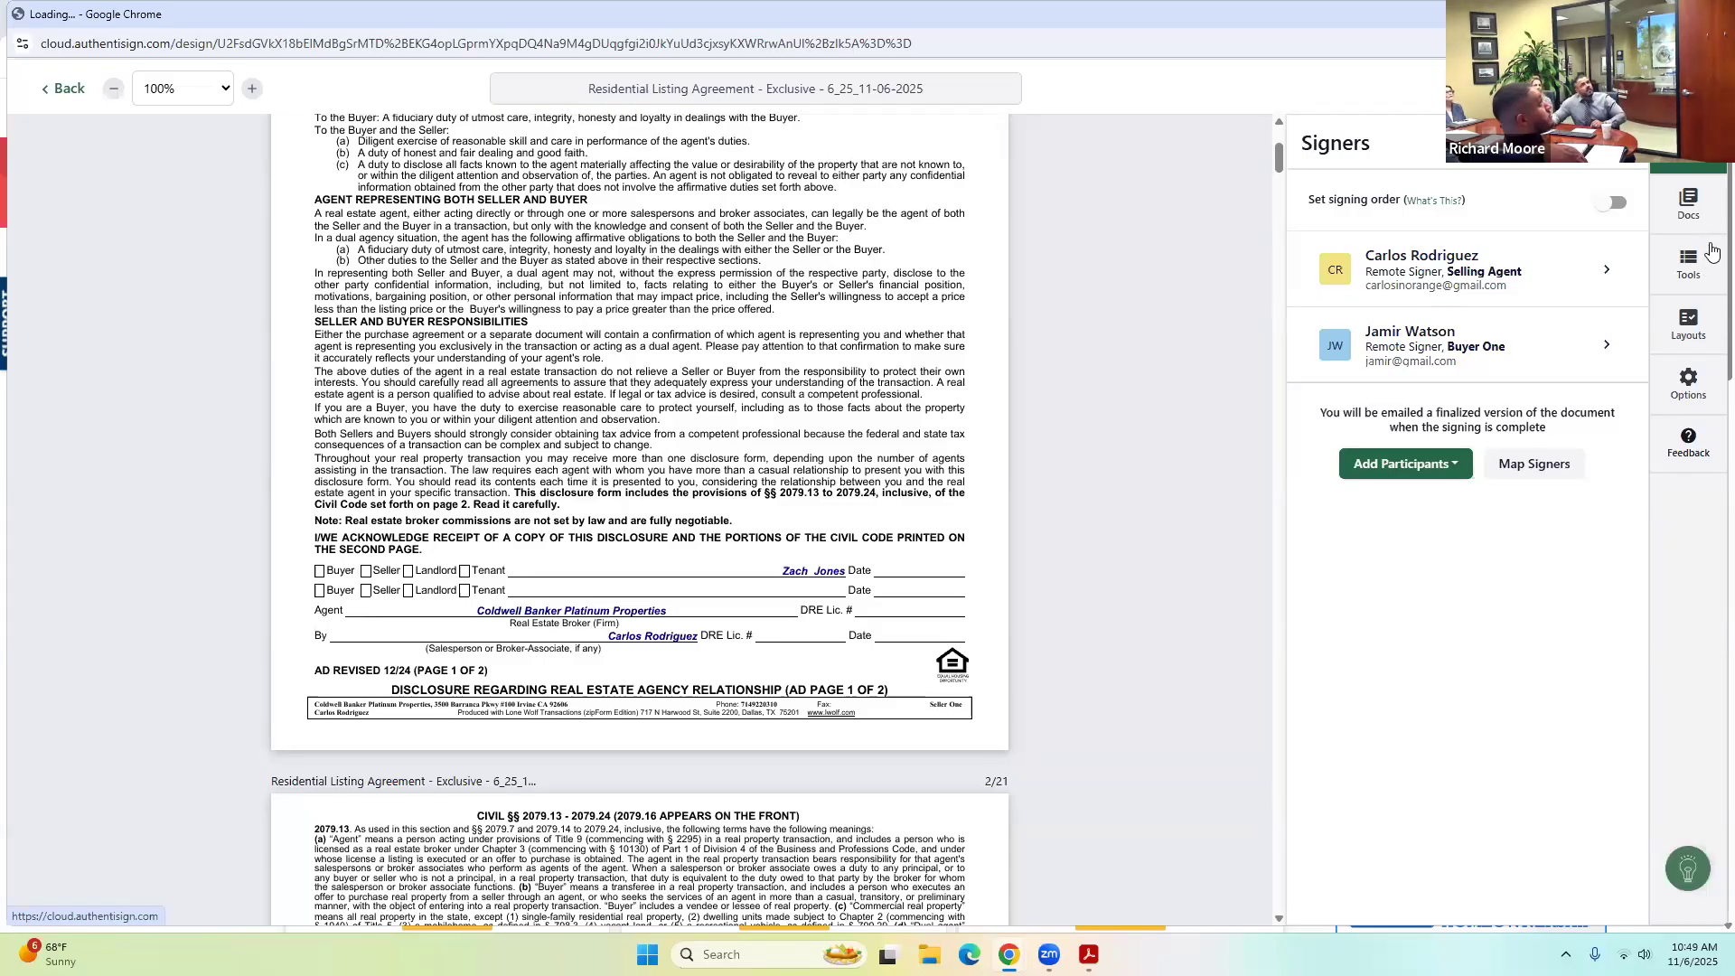
# Place a Sign Here field for Buyer One on the disclosure page's buyer line.
pyautogui.click(1696, 264)
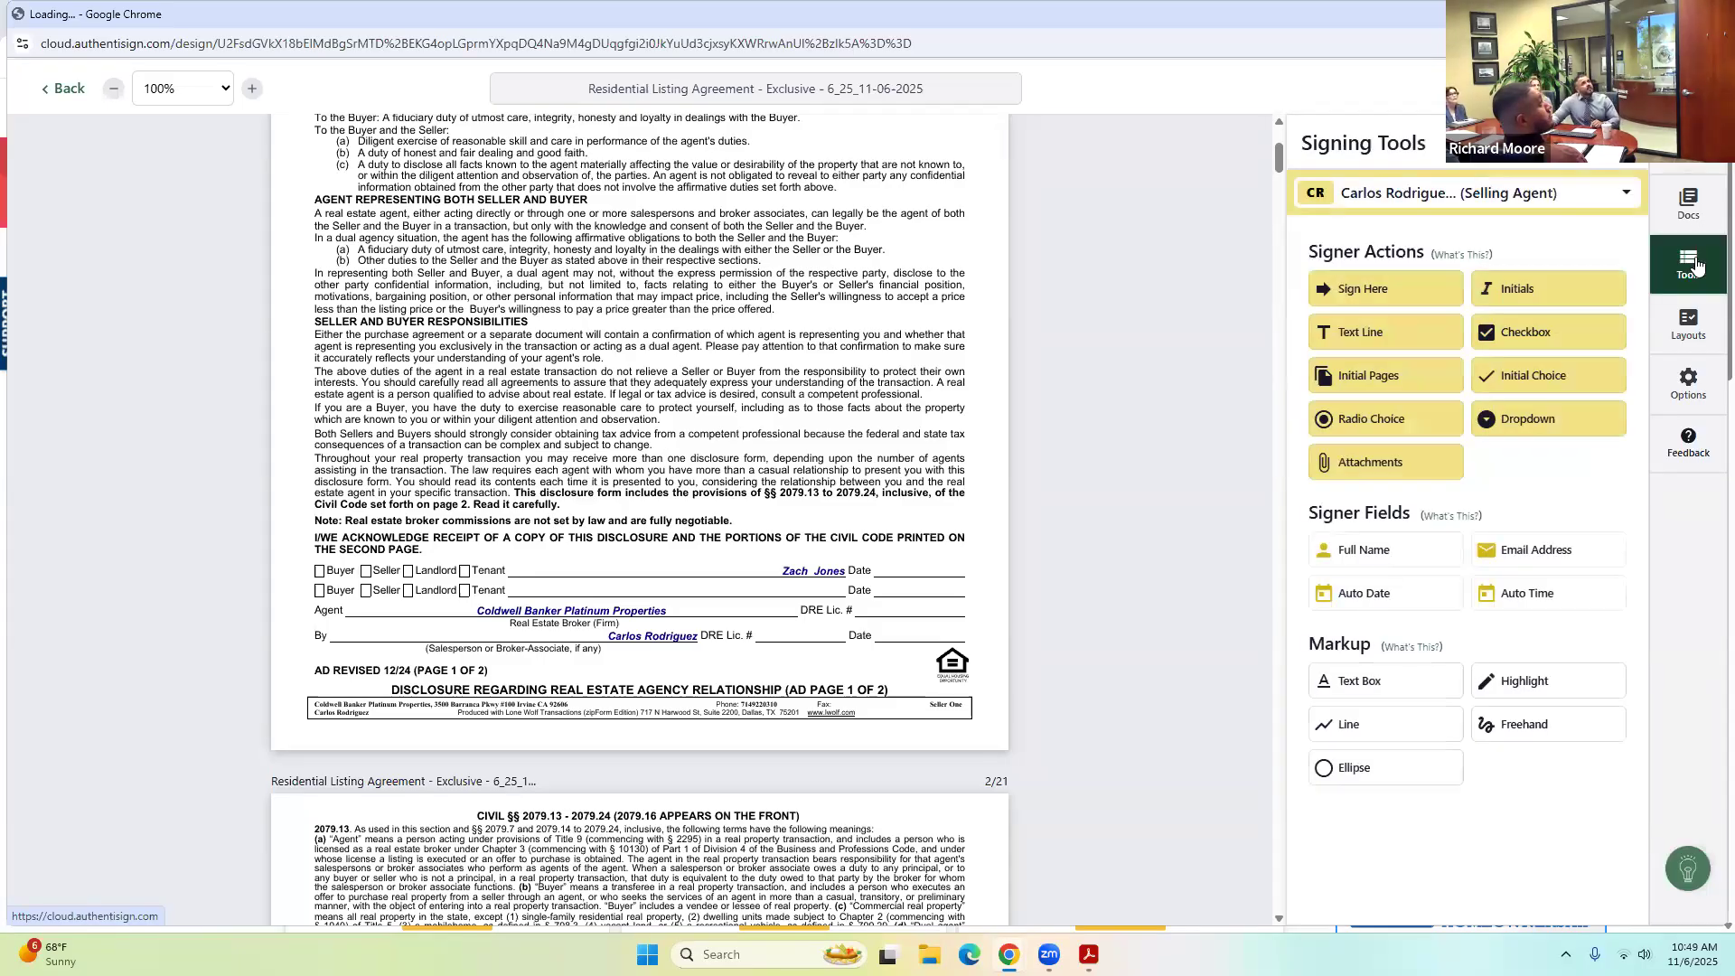
pyautogui.click(1601, 194)
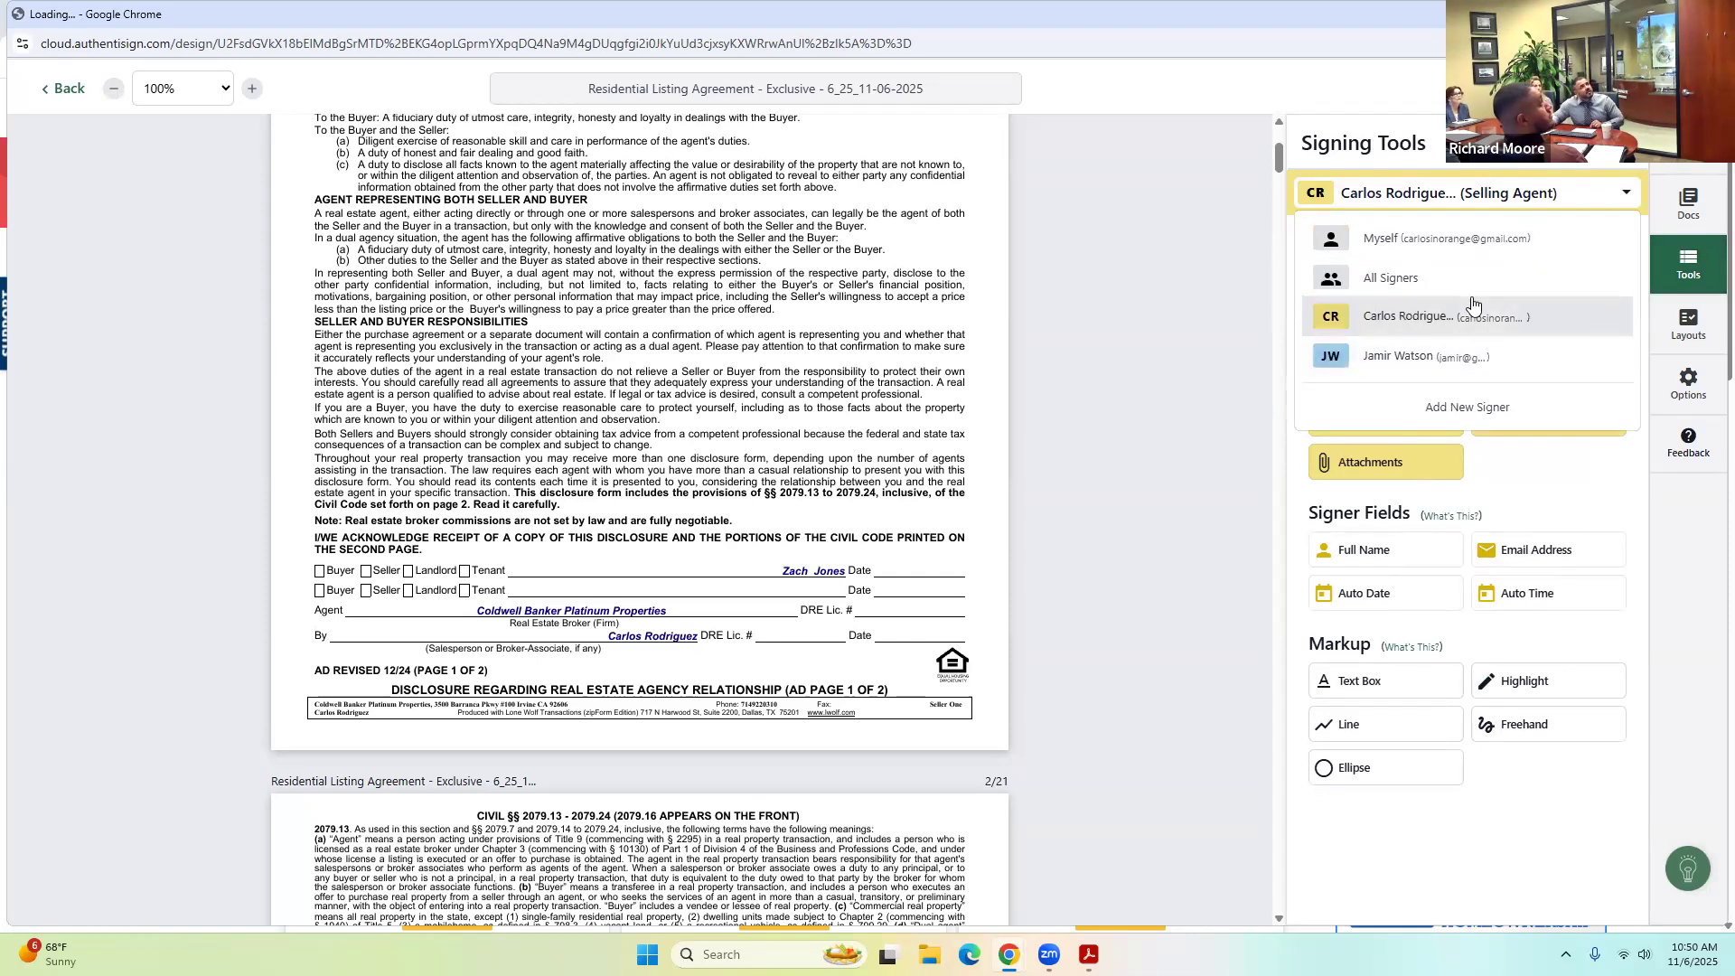
pyautogui.click(1409, 368)
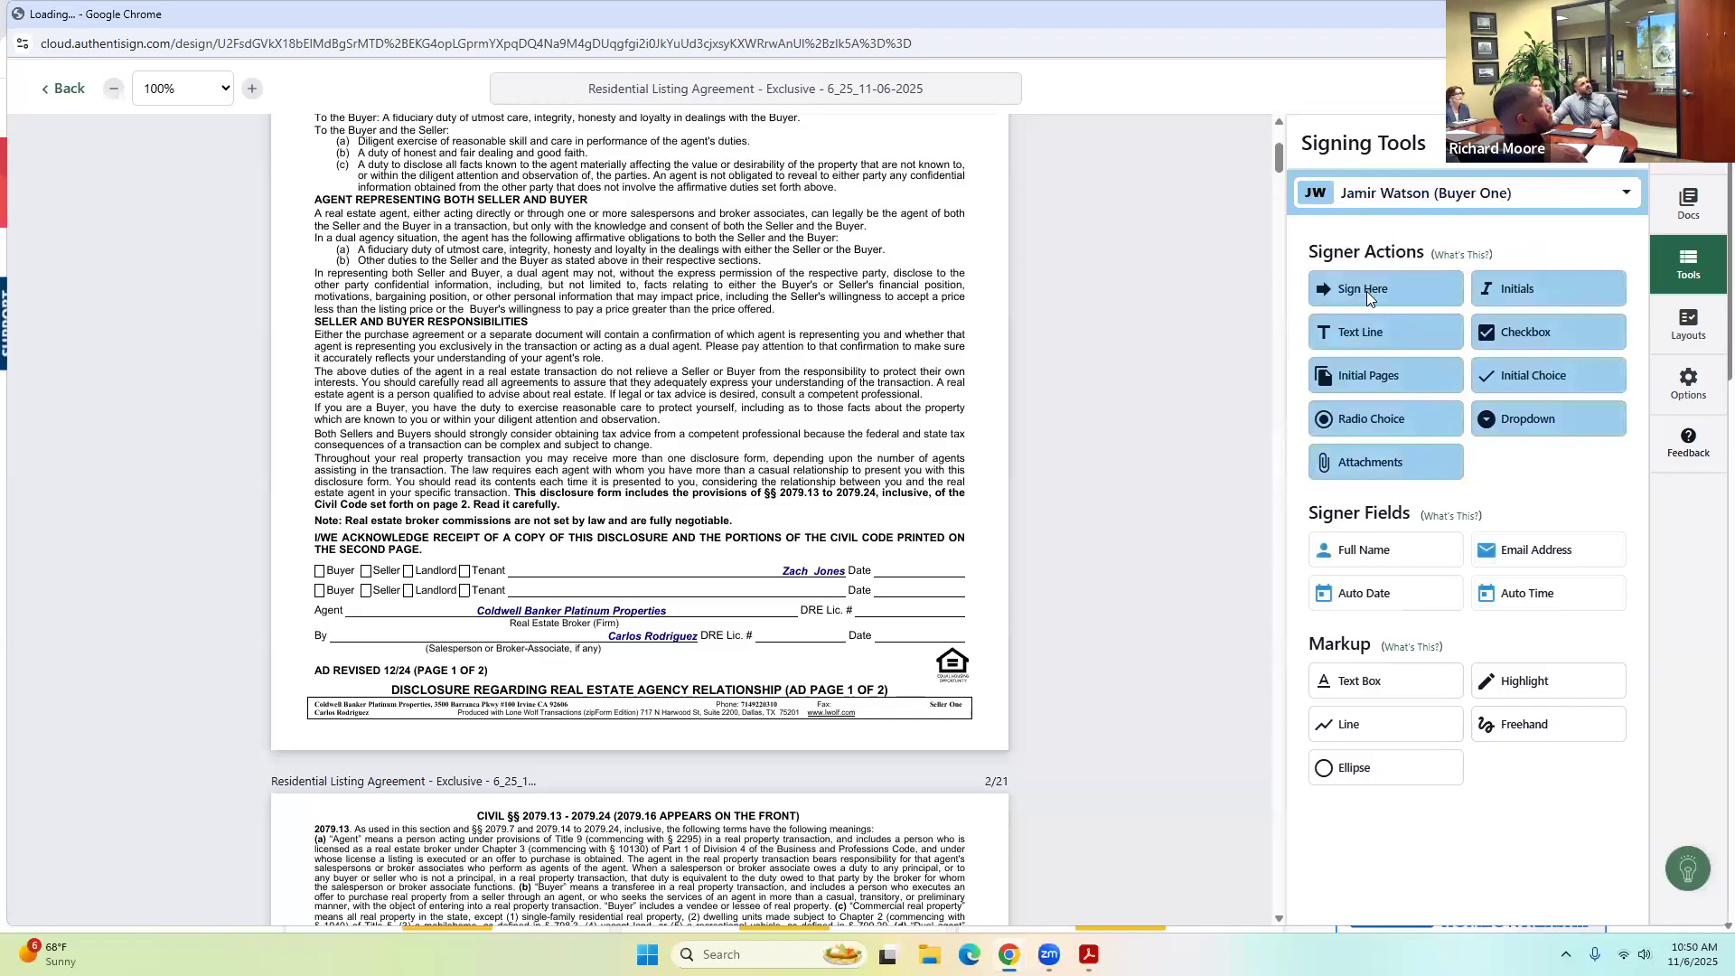
pyautogui.moveTo(1369, 284)
pyautogui.mouseDown()
pyautogui.moveTo(904, 408)
pyautogui.moveTo(538, 552)
pyautogui.mouseUp()
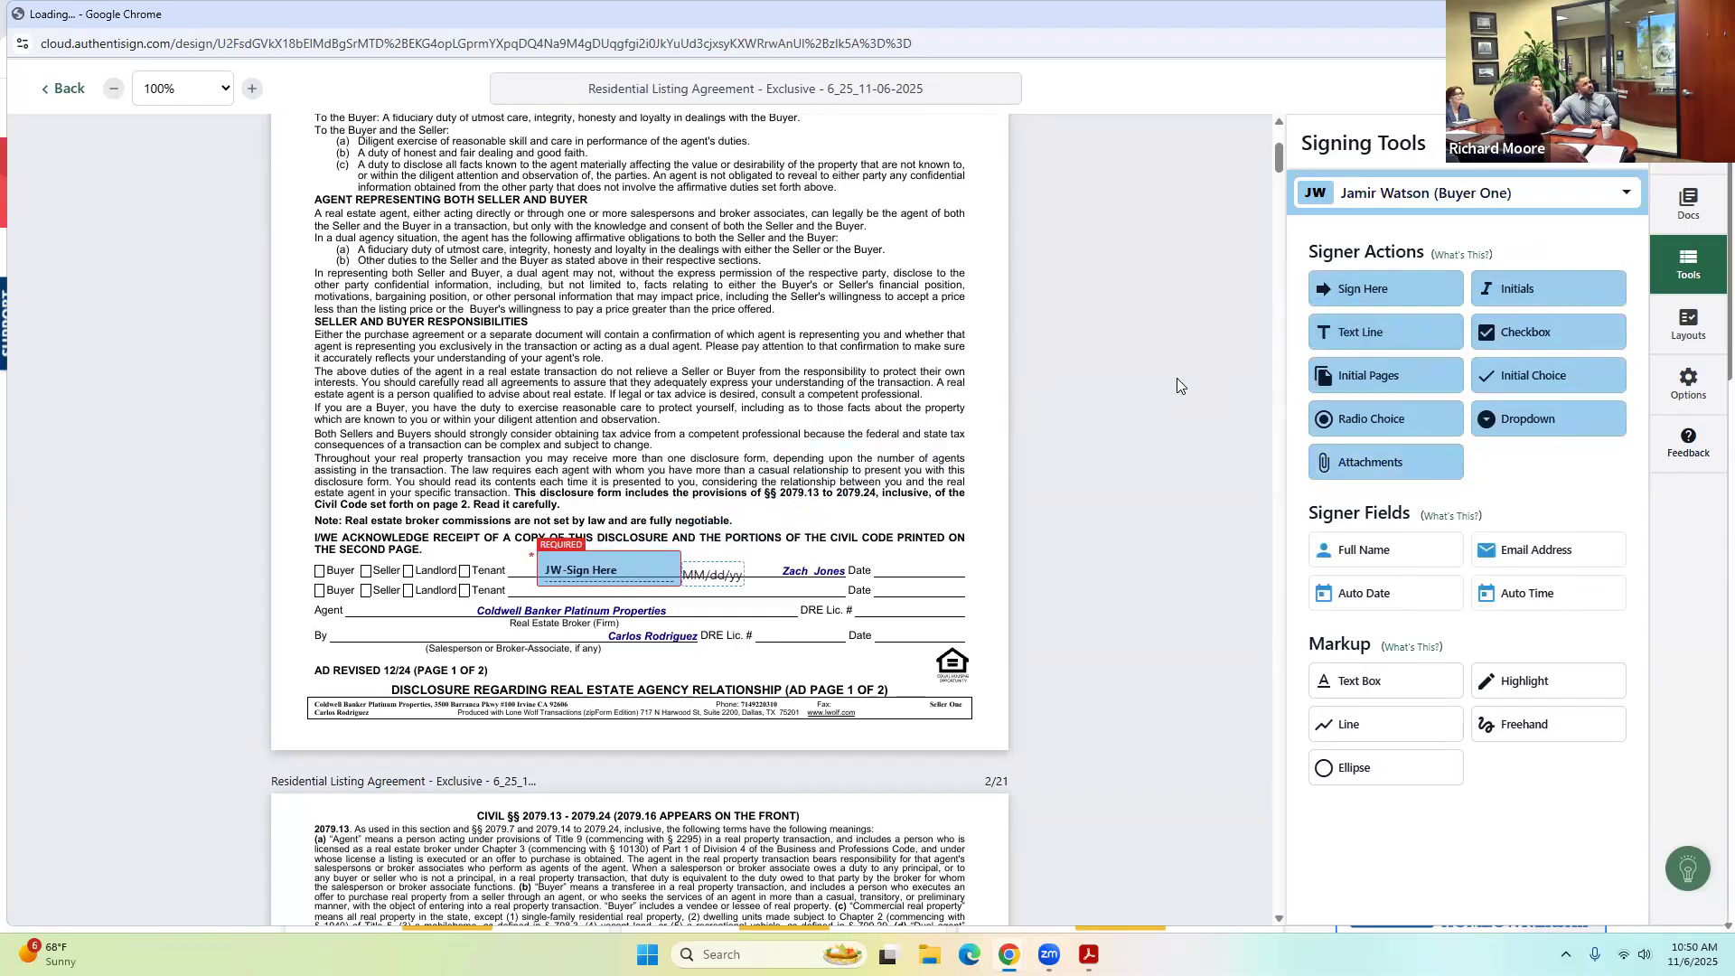
# Place a Sign Here field for the selling agent on the agent line.
pyautogui.click(1377, 207)
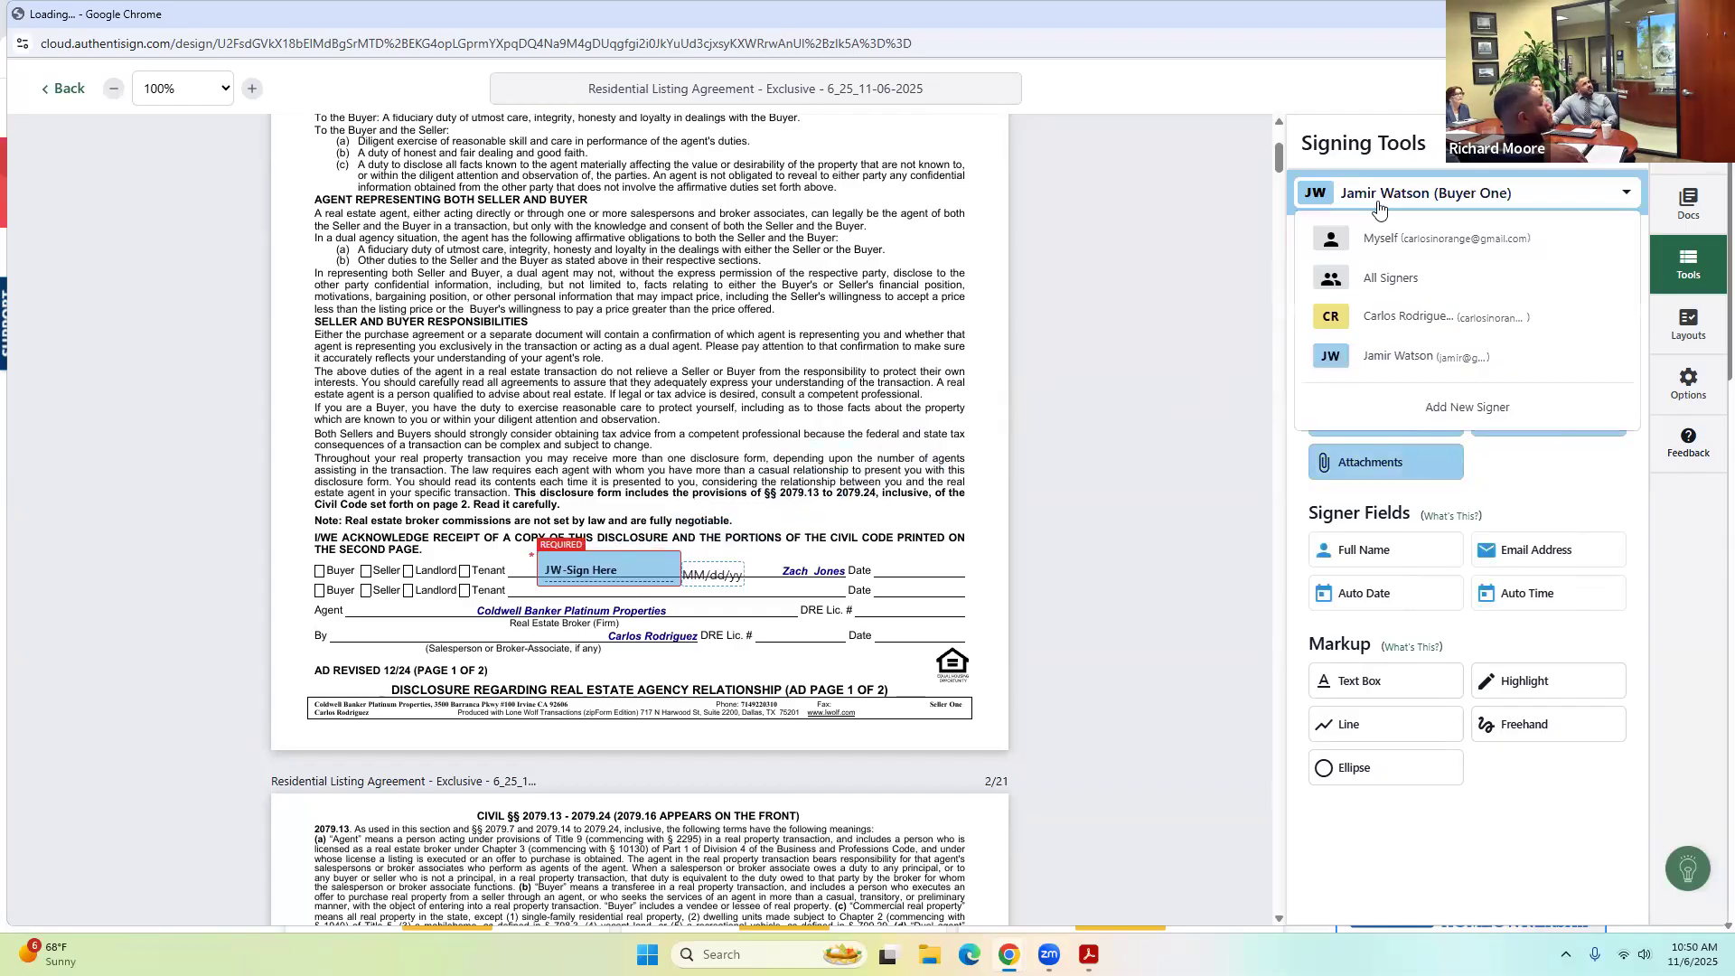
pyautogui.click(1369, 317)
pyautogui.moveTo(1361, 295); pyautogui.dragTo(391, 611)
pyautogui.scroll(-13, 691, 624)
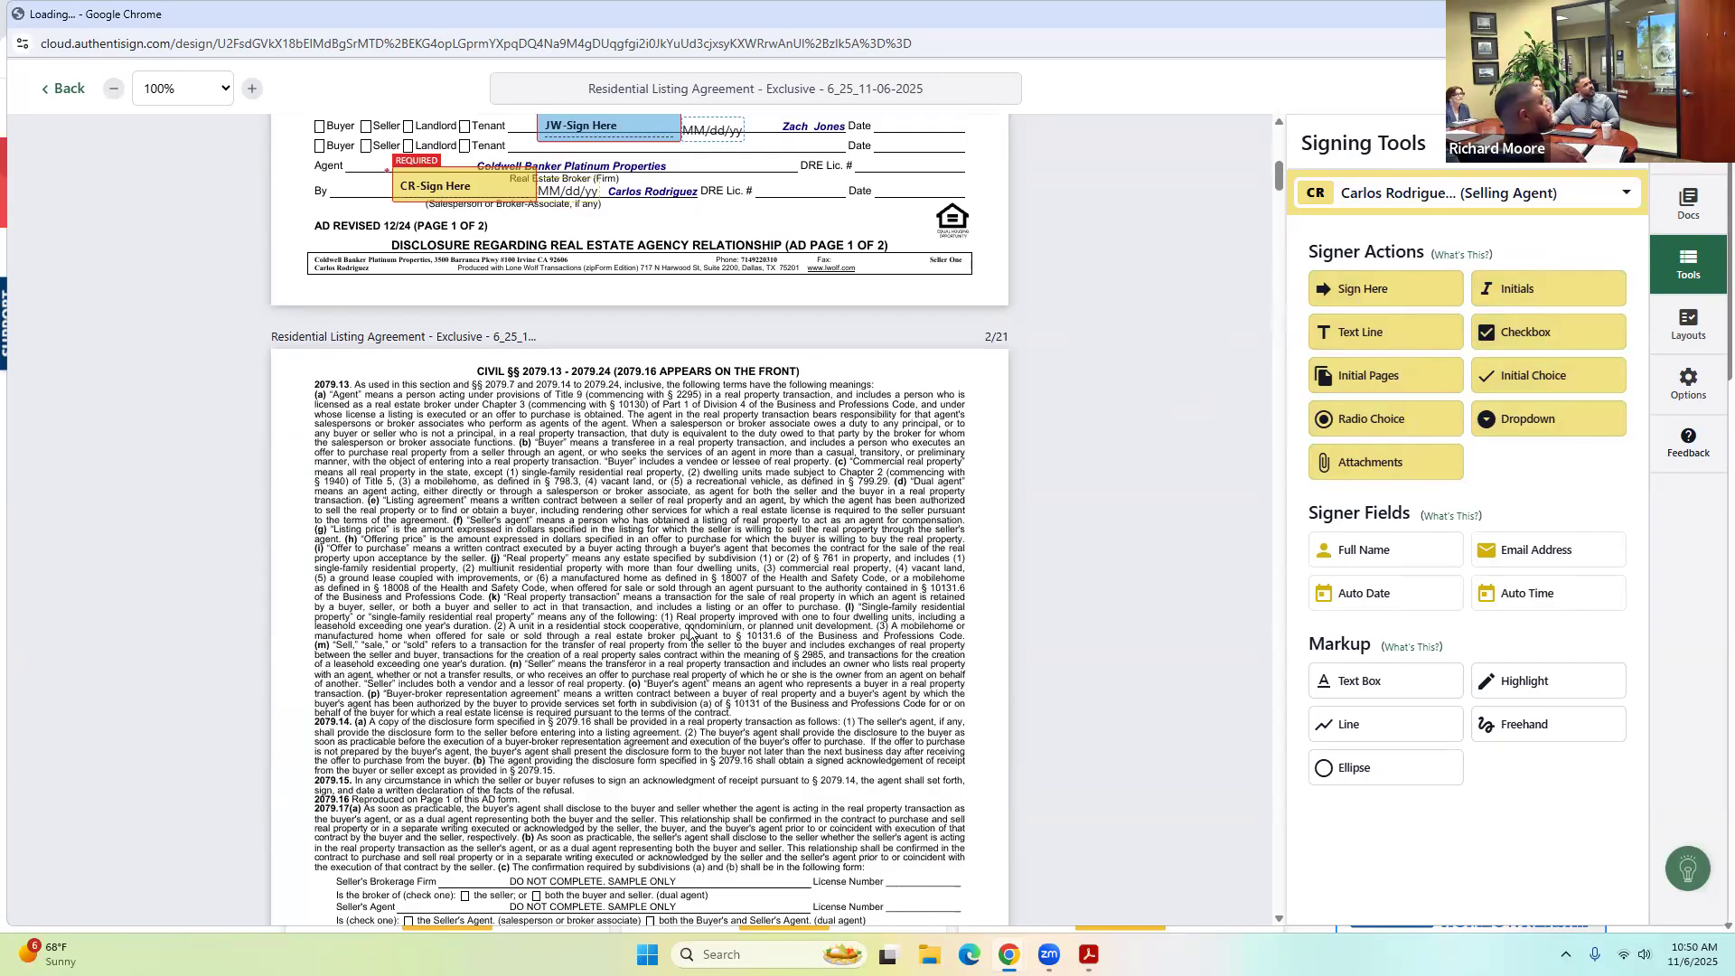
pyautogui.scroll(-7, 694, 622)
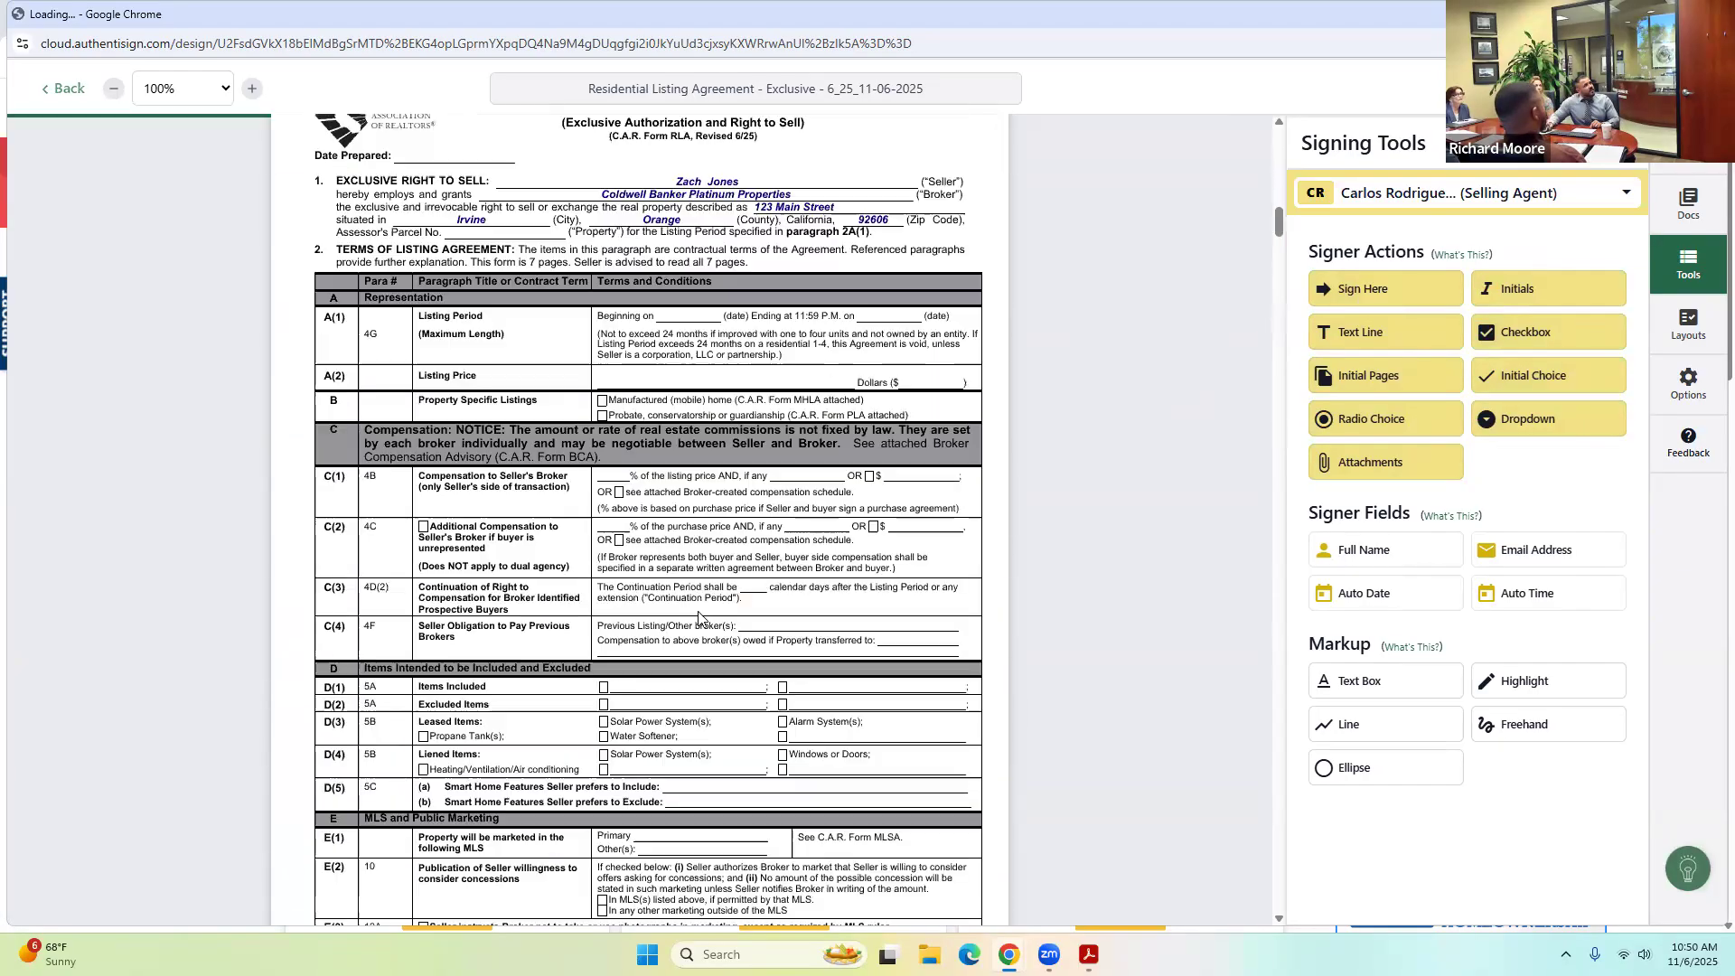
pyautogui.scroll(1, 1135, 506)
pyautogui.scroll(-2, 1135, 506)
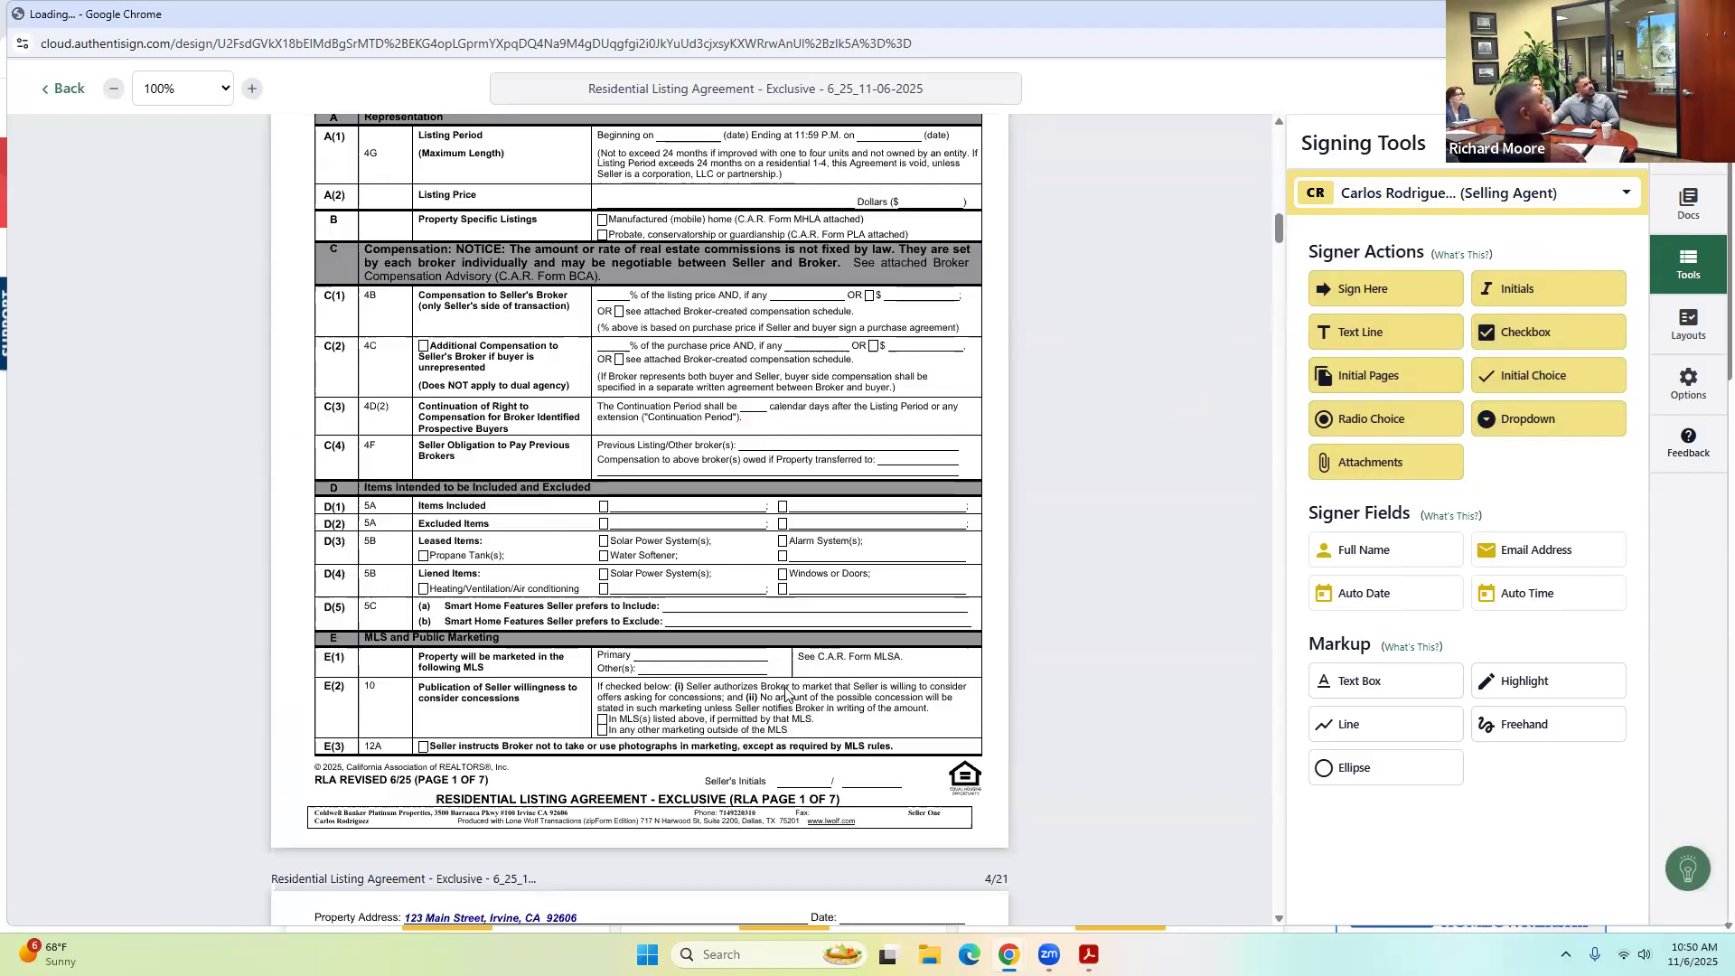
pyautogui.scroll(4, 723, 716)
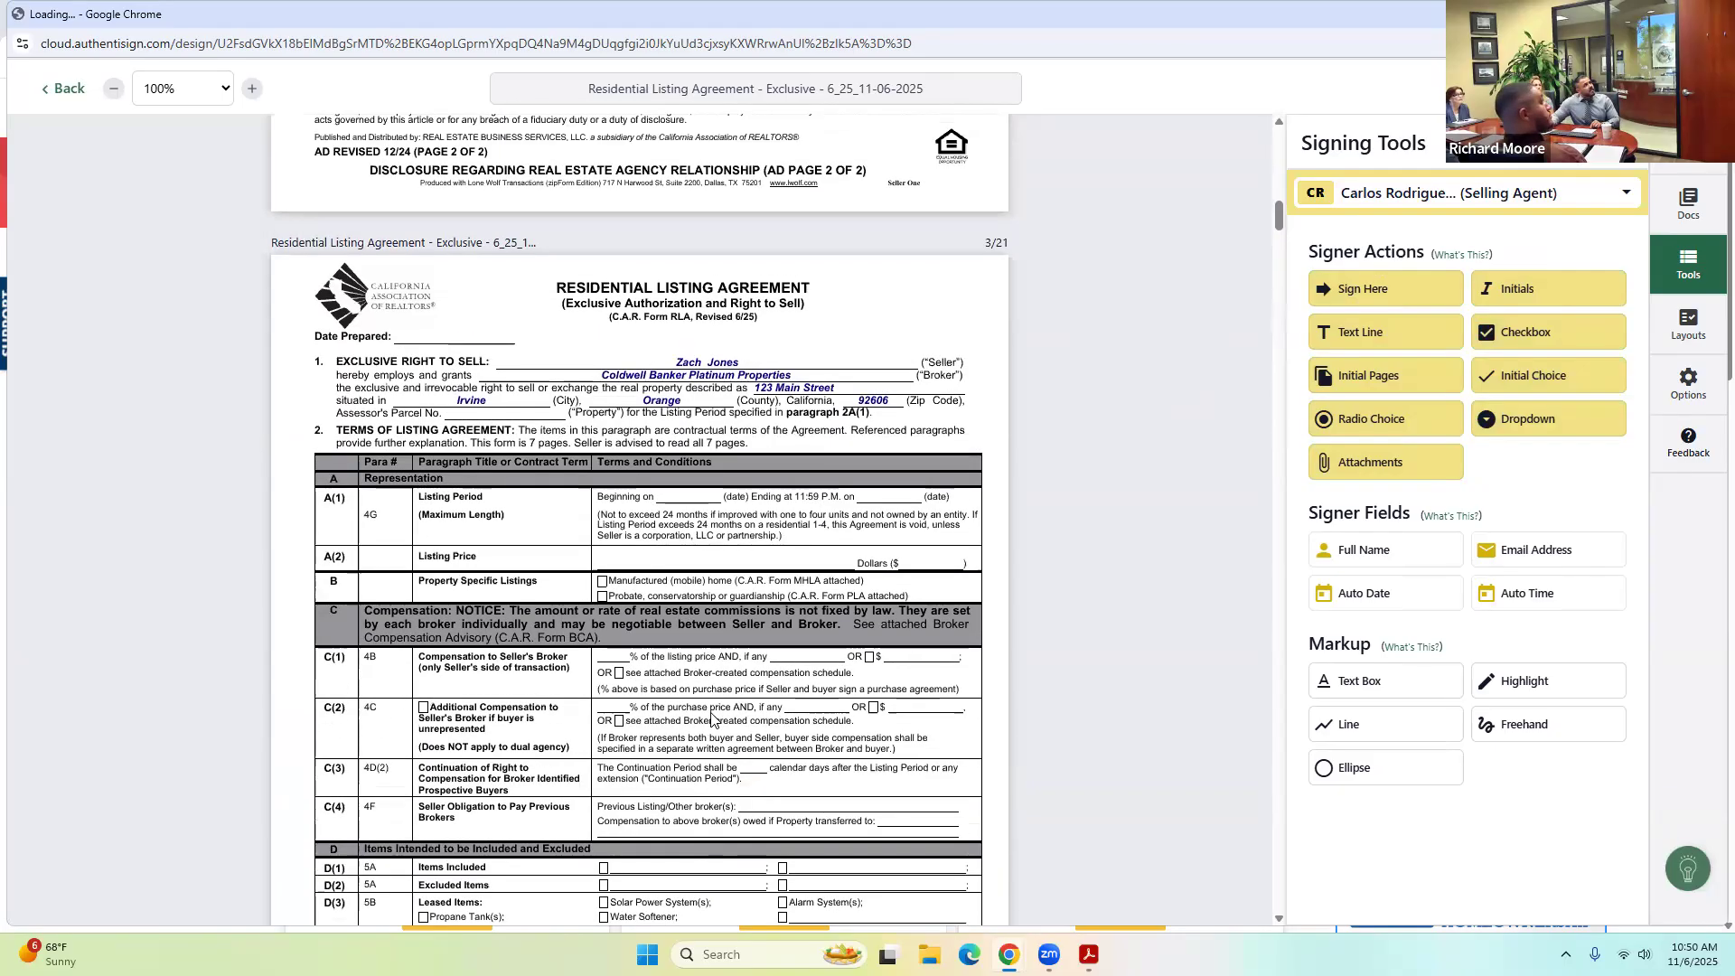
pyautogui.scroll(-3, 711, 718)
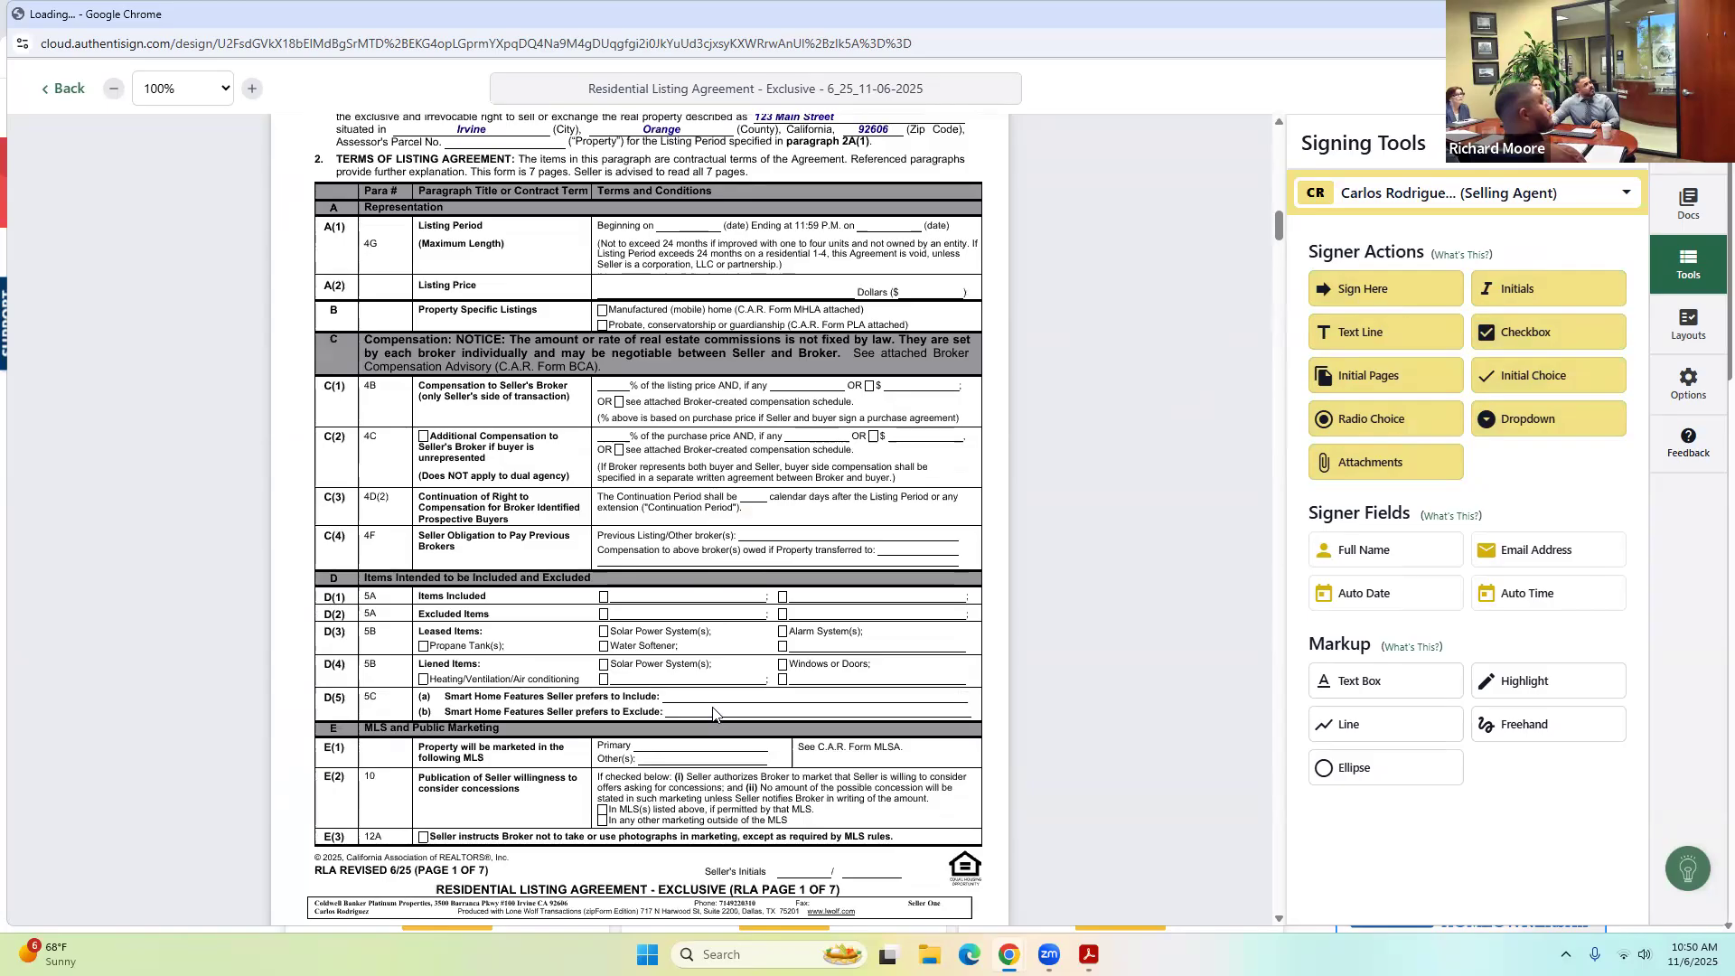
pyautogui.scroll(3, 713, 714)
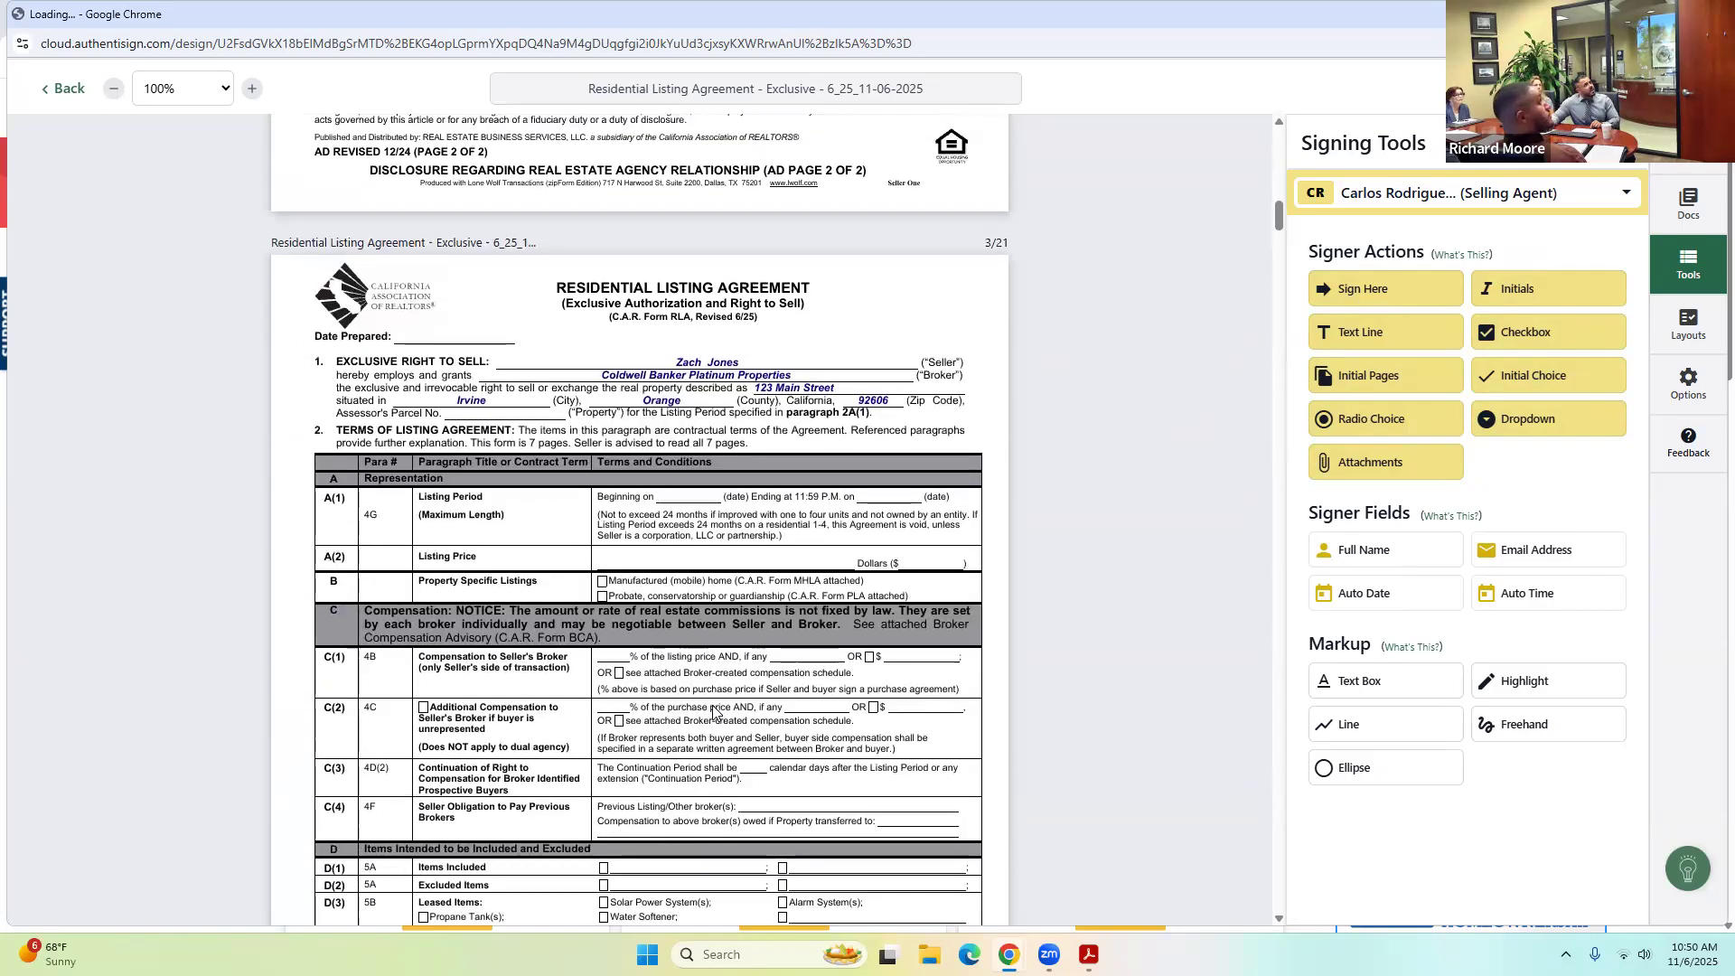
pyautogui.scroll(-4, 713, 713)
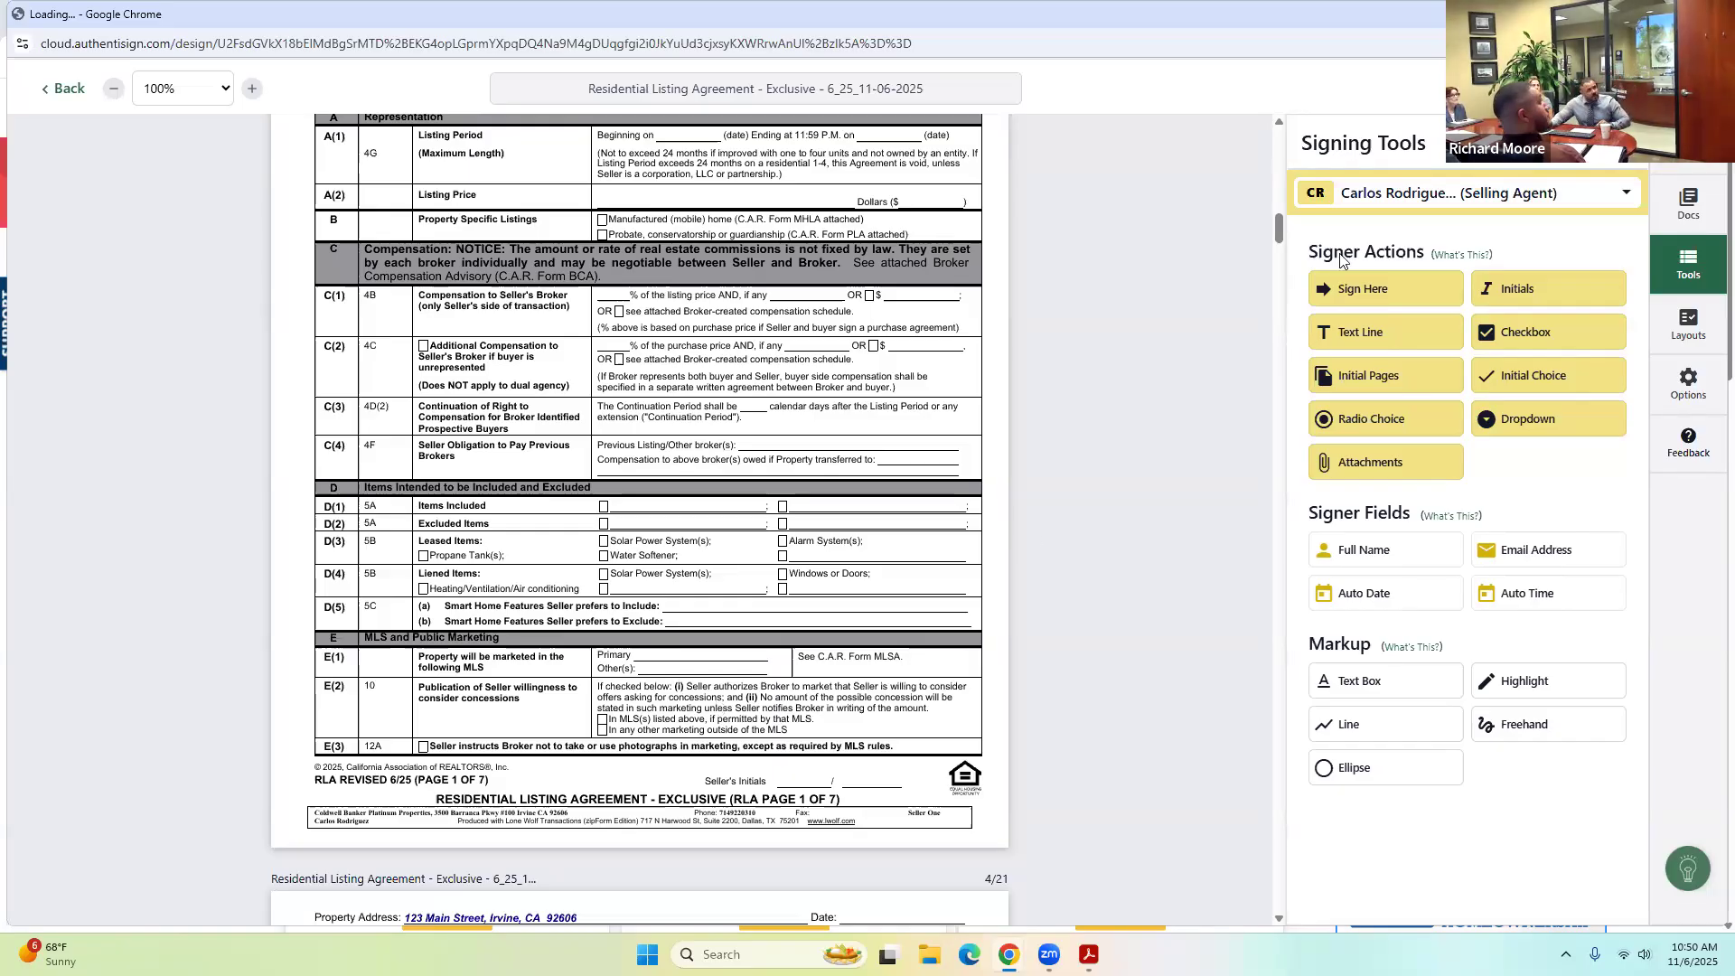
# Drop Buyer One initials fields on the seller's initials lines of pages 1, 2 and 3.
pyautogui.click(1363, 193)
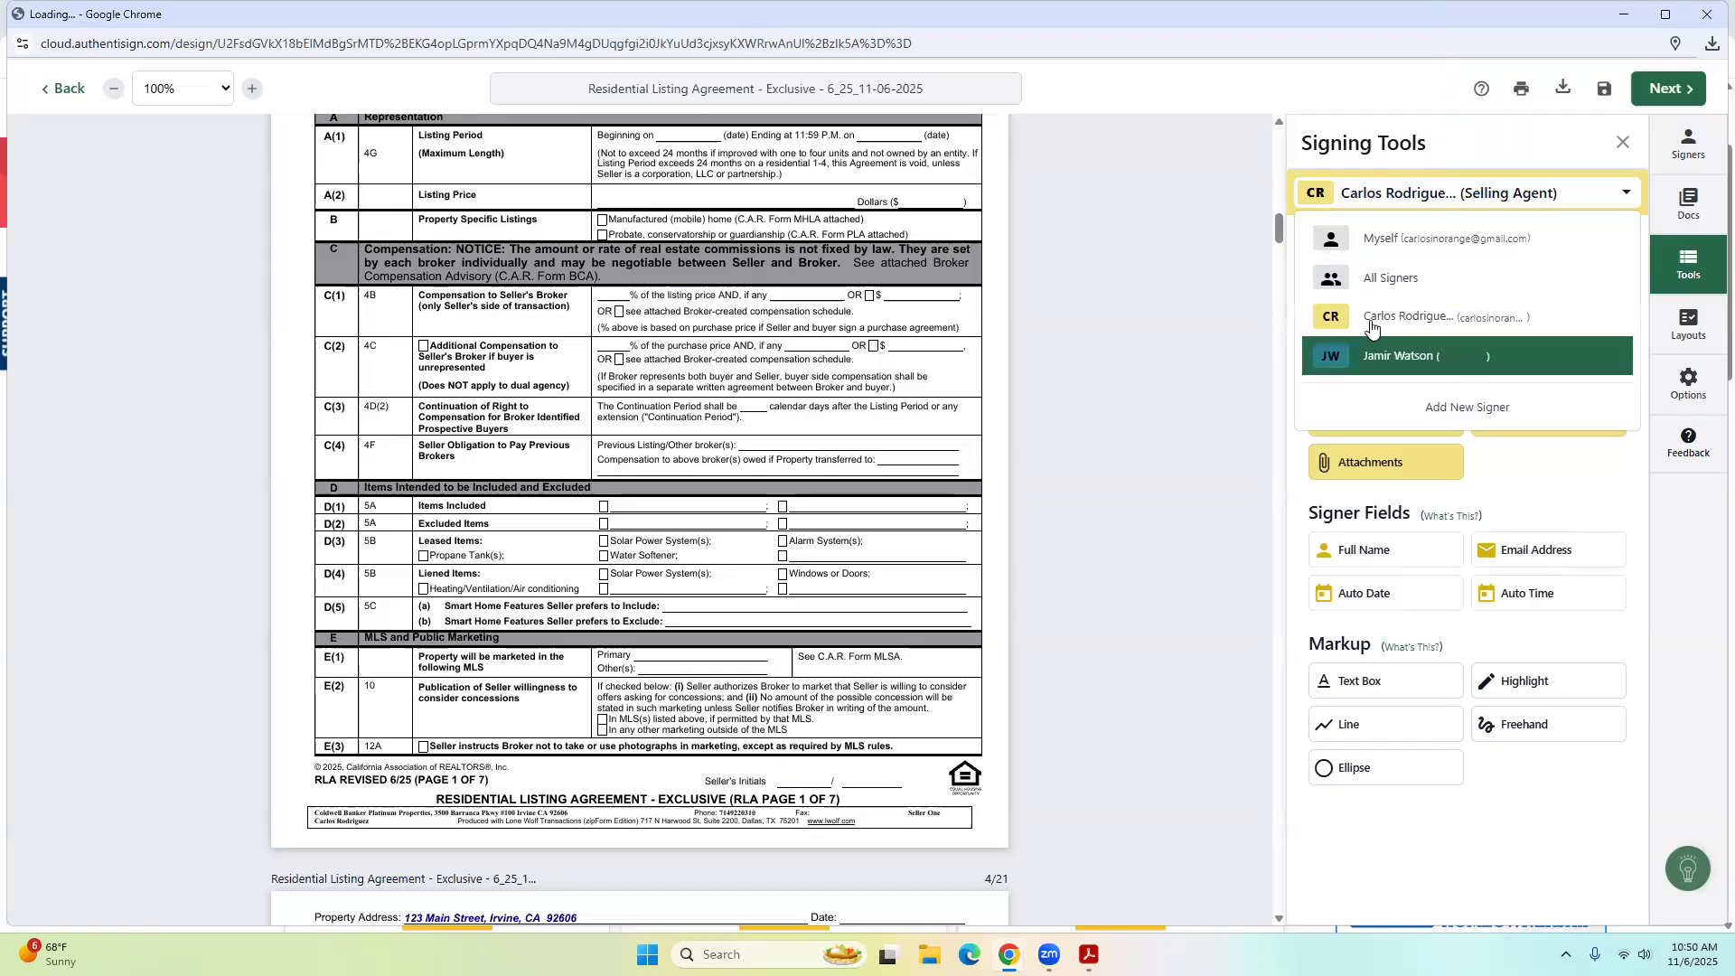
pyautogui.click(1380, 355)
pyautogui.click(1536, 291)
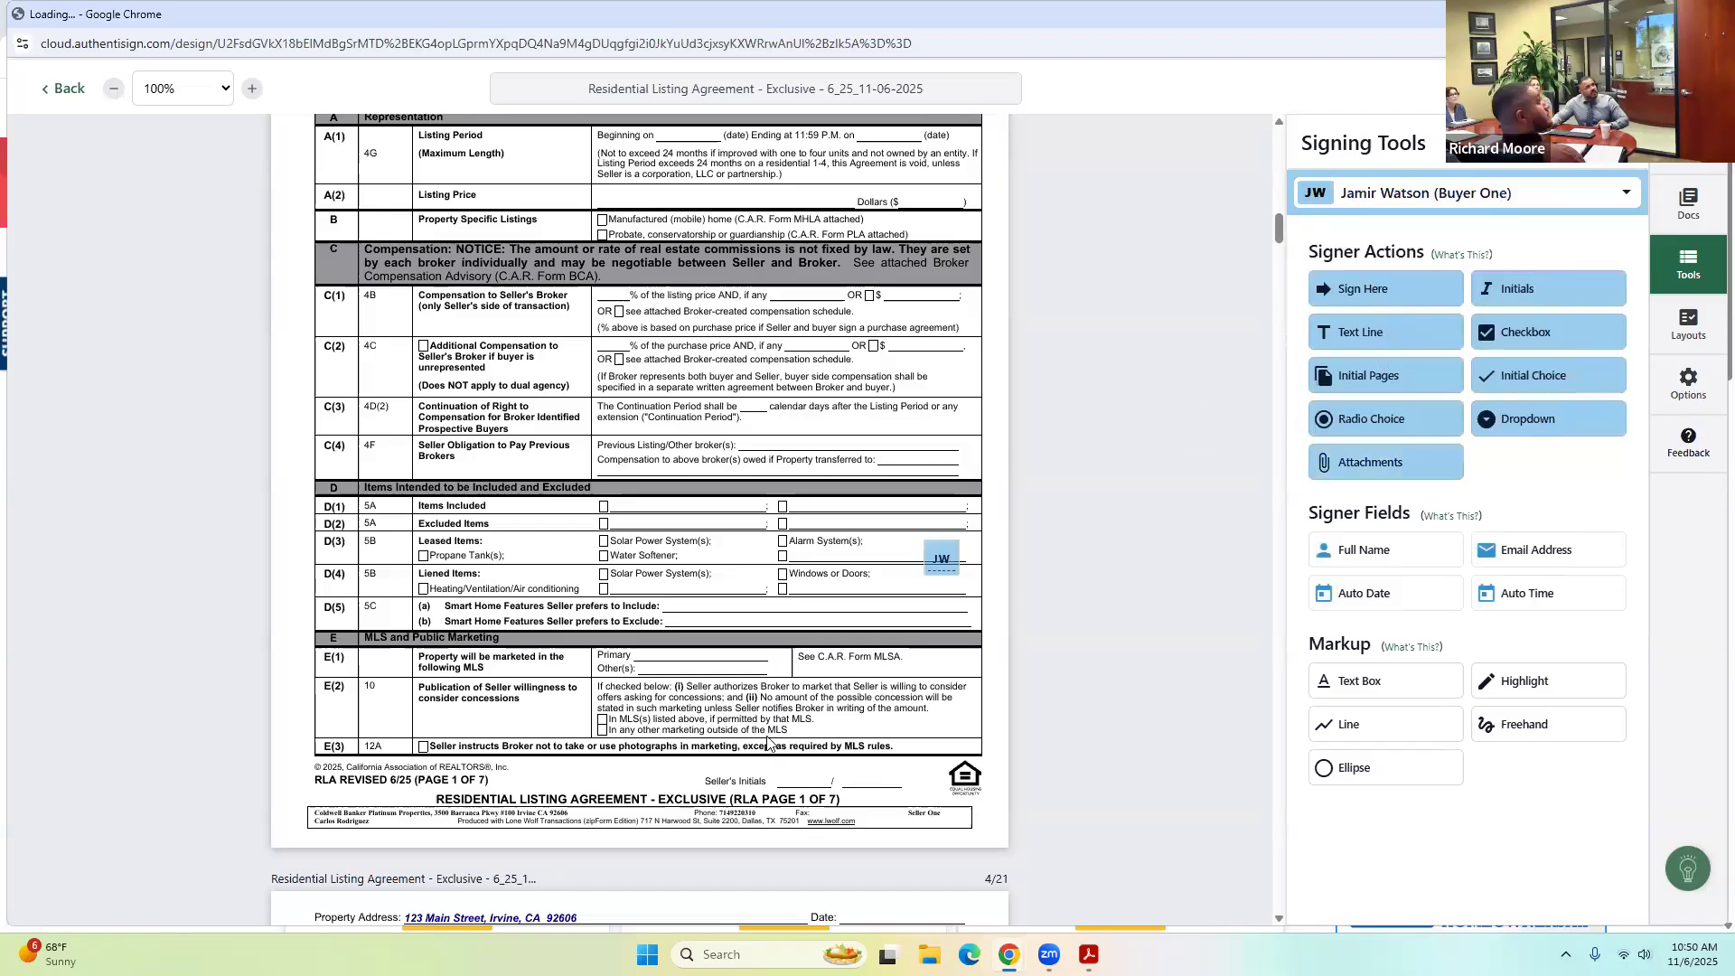
pyautogui.click(630, 773)
pyautogui.scroll(-10, 714, 736)
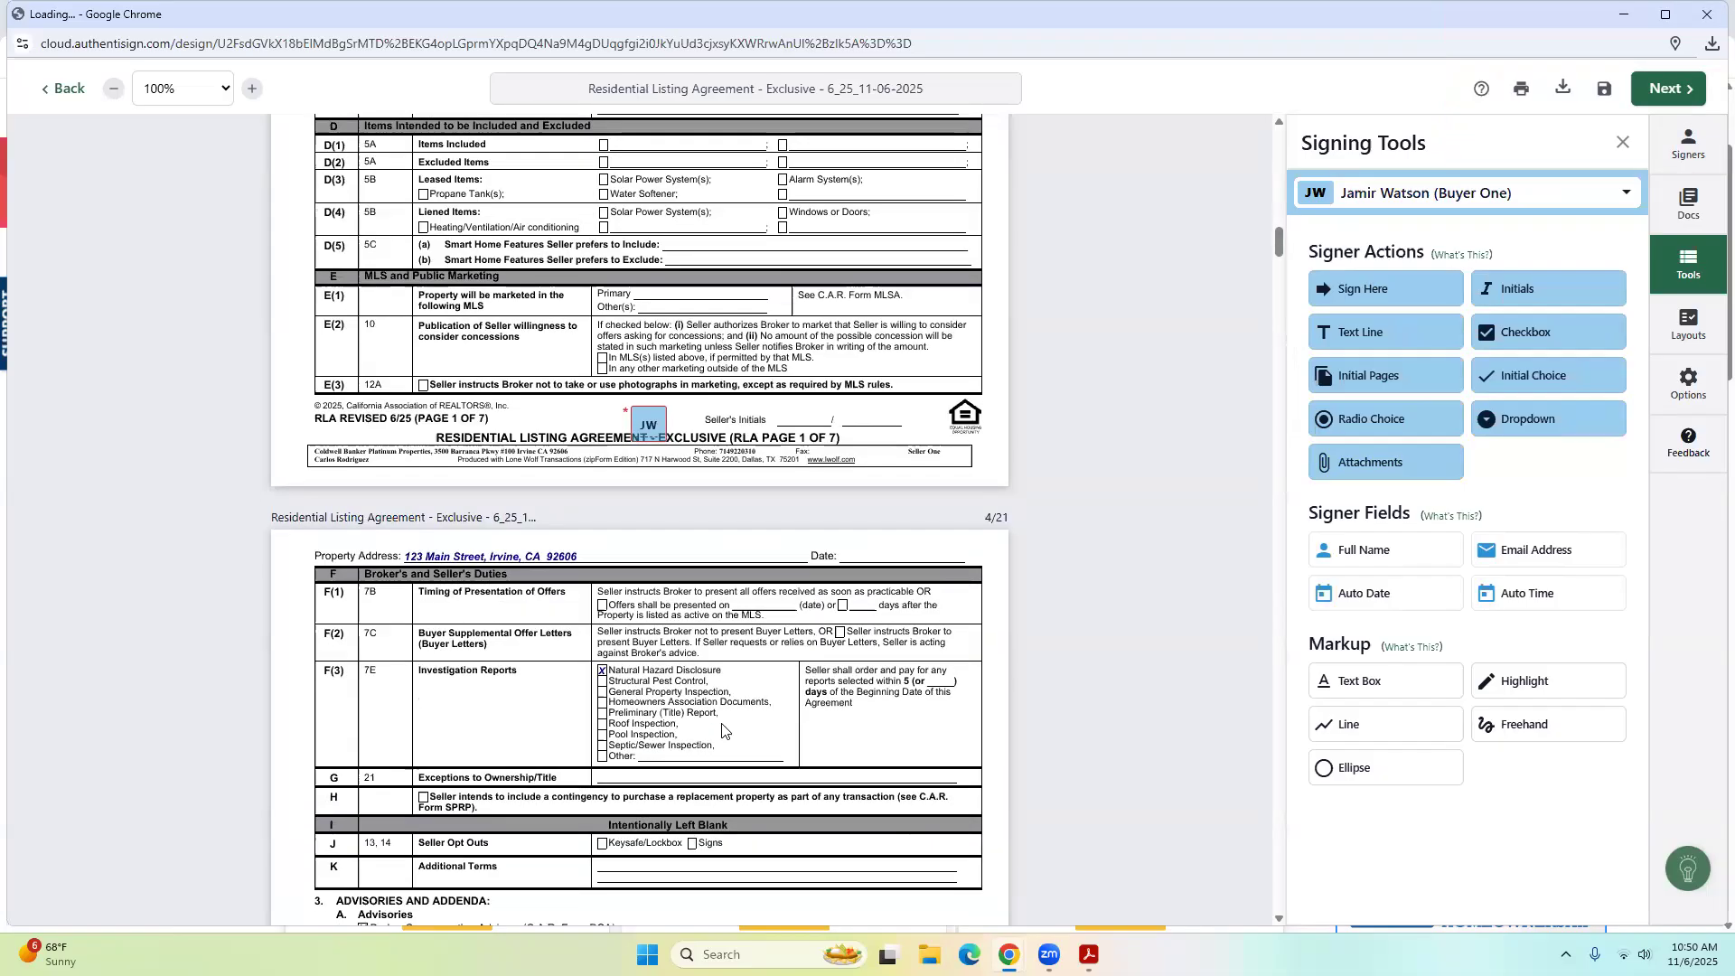
pyautogui.scroll(-4, 1144, 503)
pyautogui.click(1500, 291)
pyautogui.click(608, 615)
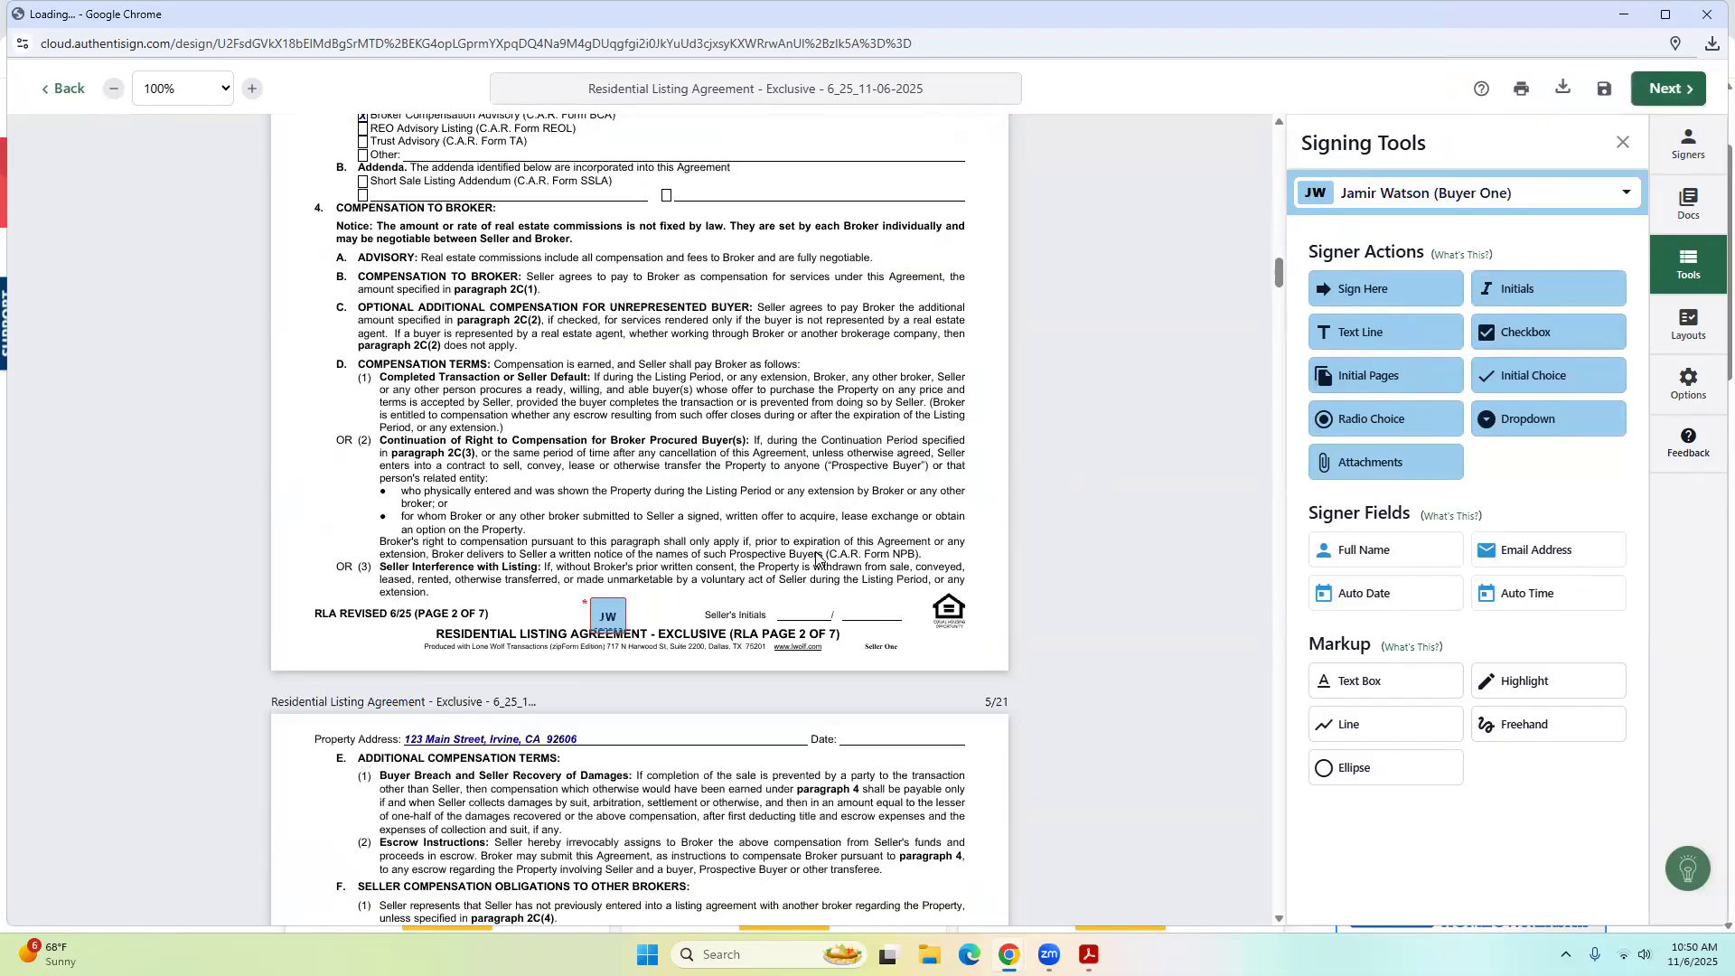
pyautogui.scroll(-9, 823, 560)
pyautogui.scroll(-2, 1183, 435)
pyautogui.click(1502, 301)
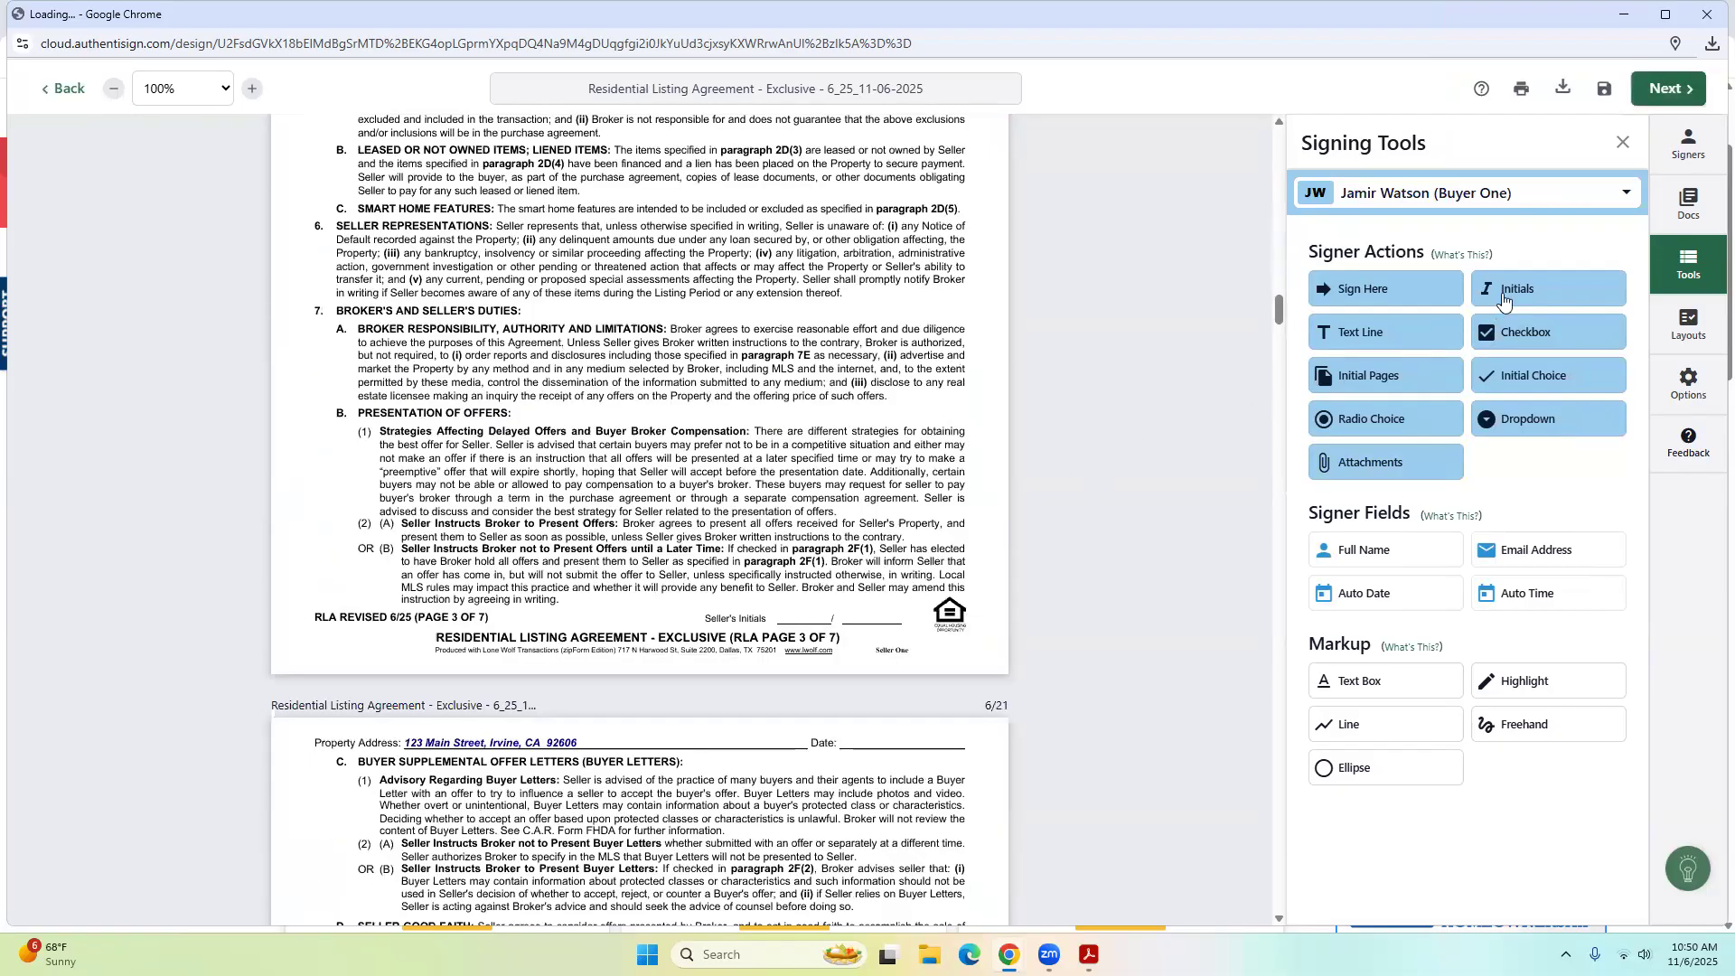
pyautogui.click(635, 597)
# Exit Authentisign with Don't Save and go back to the Transactions list.
pyautogui.click(57, 90)
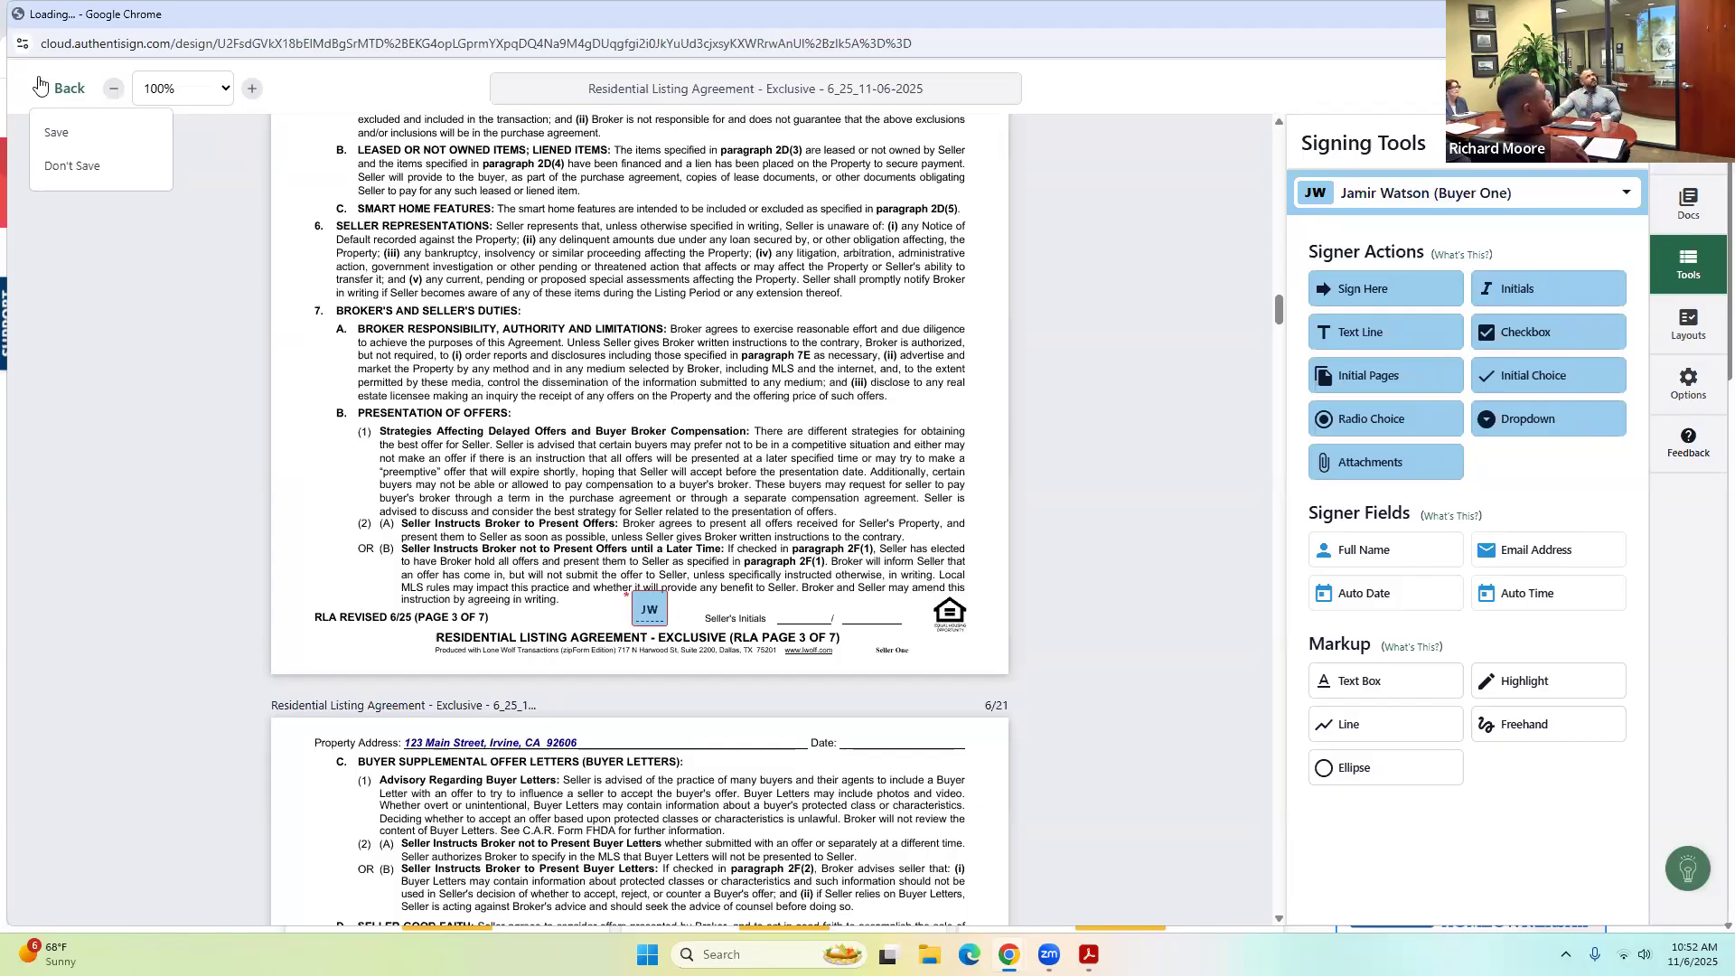
pyautogui.click(110, 176)
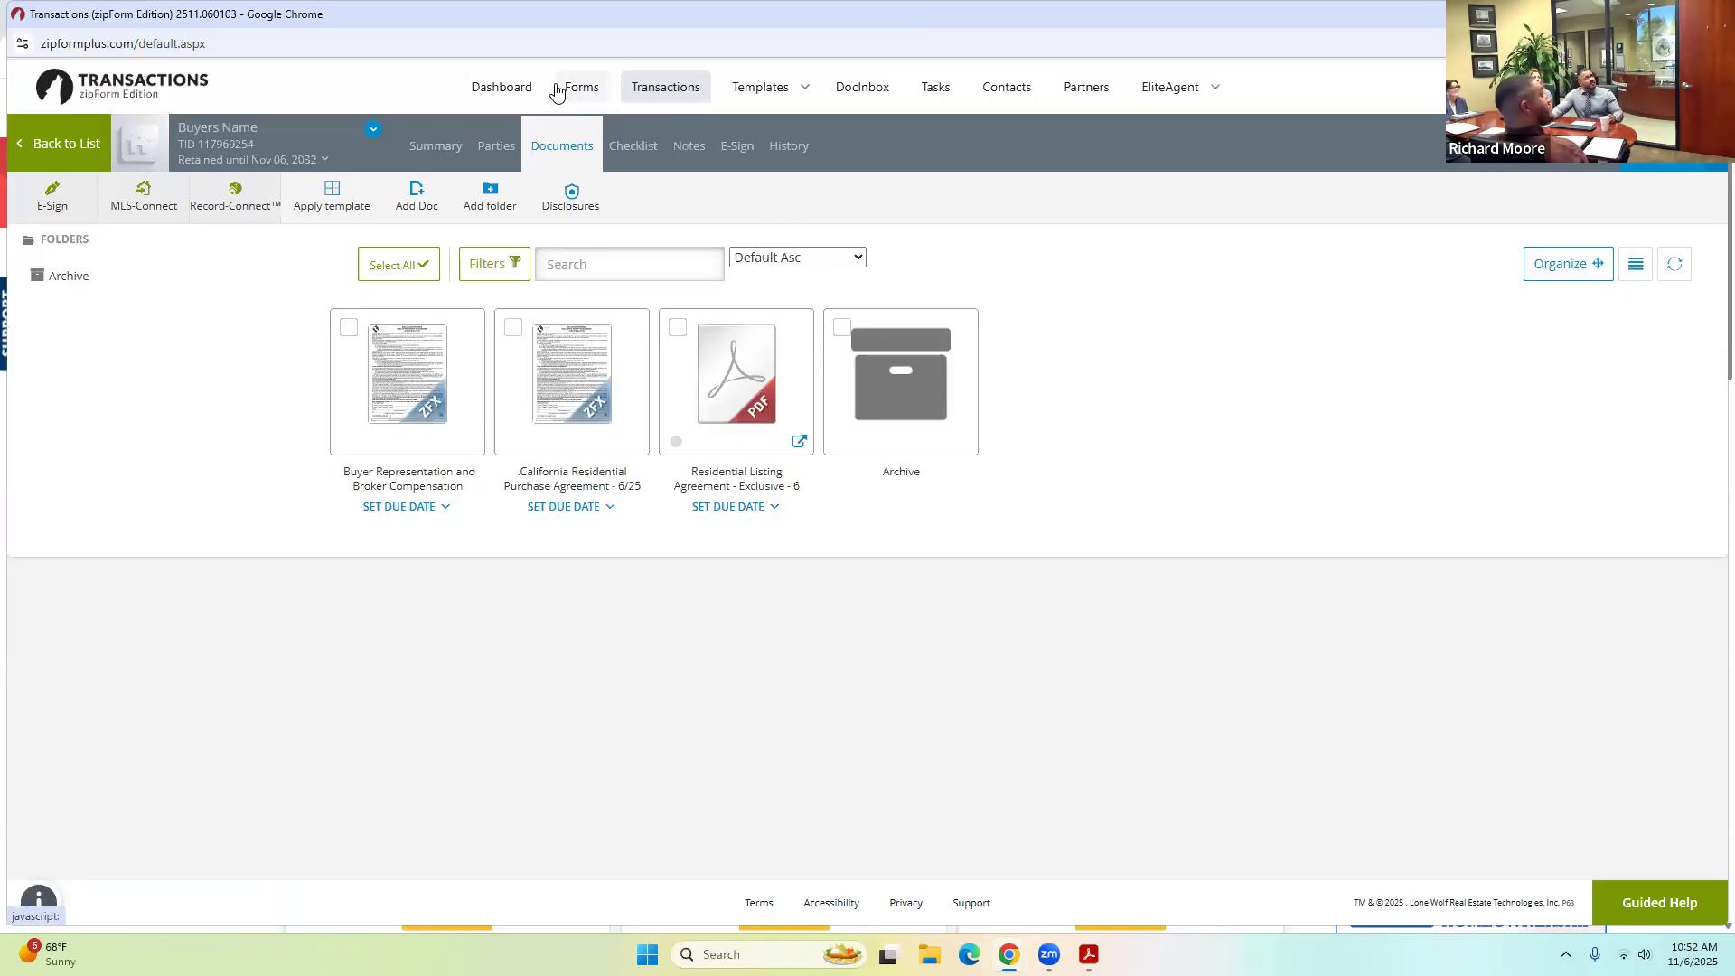
pyautogui.click(660, 92)
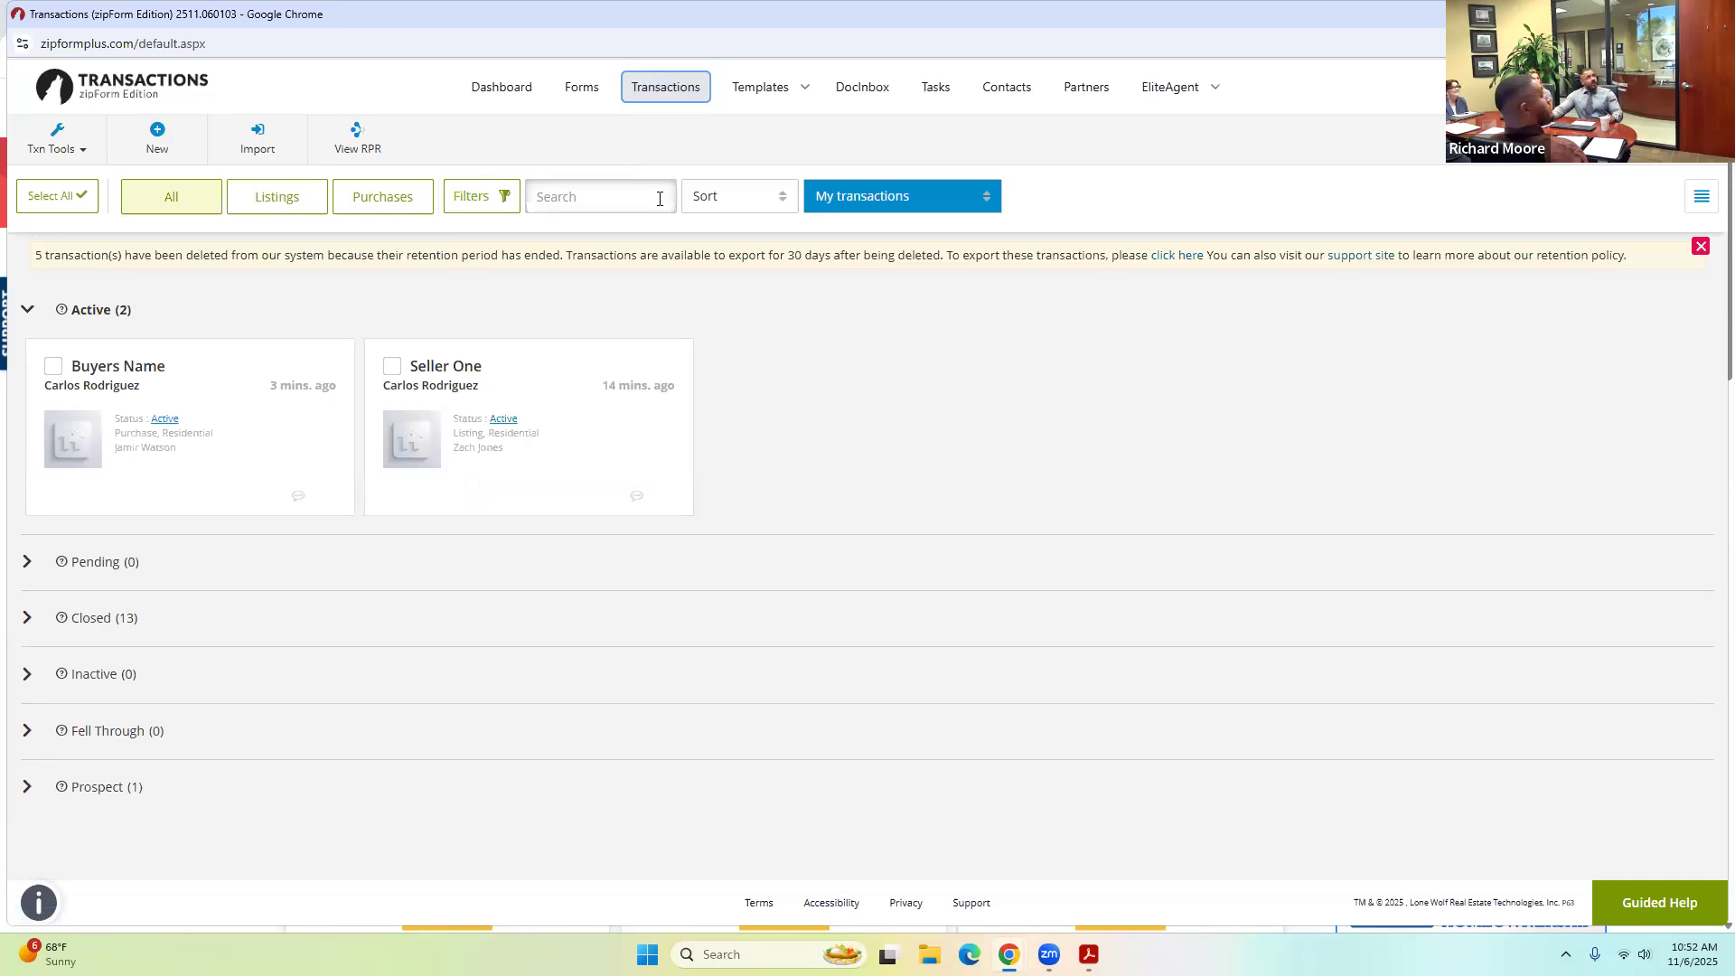
# Save a Residential lease-listing transaction named '42 Main Street' with RentSpree tenant screening set to No.
pyautogui.click(161, 135)
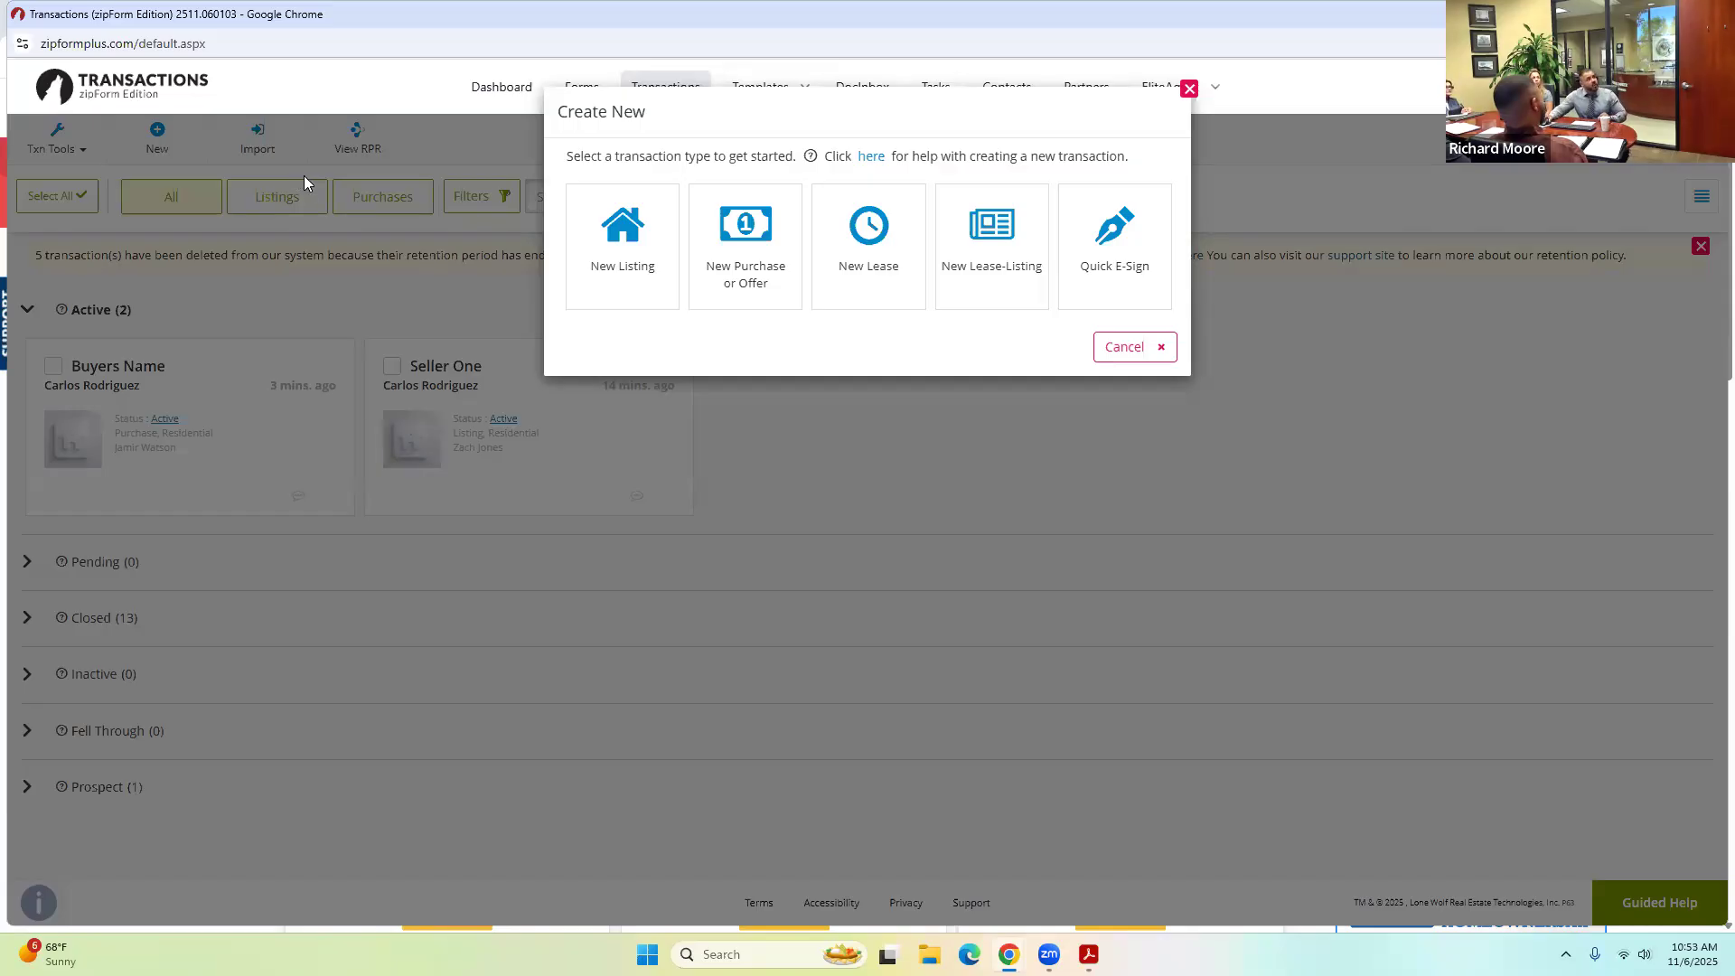
pyautogui.click(973, 236)
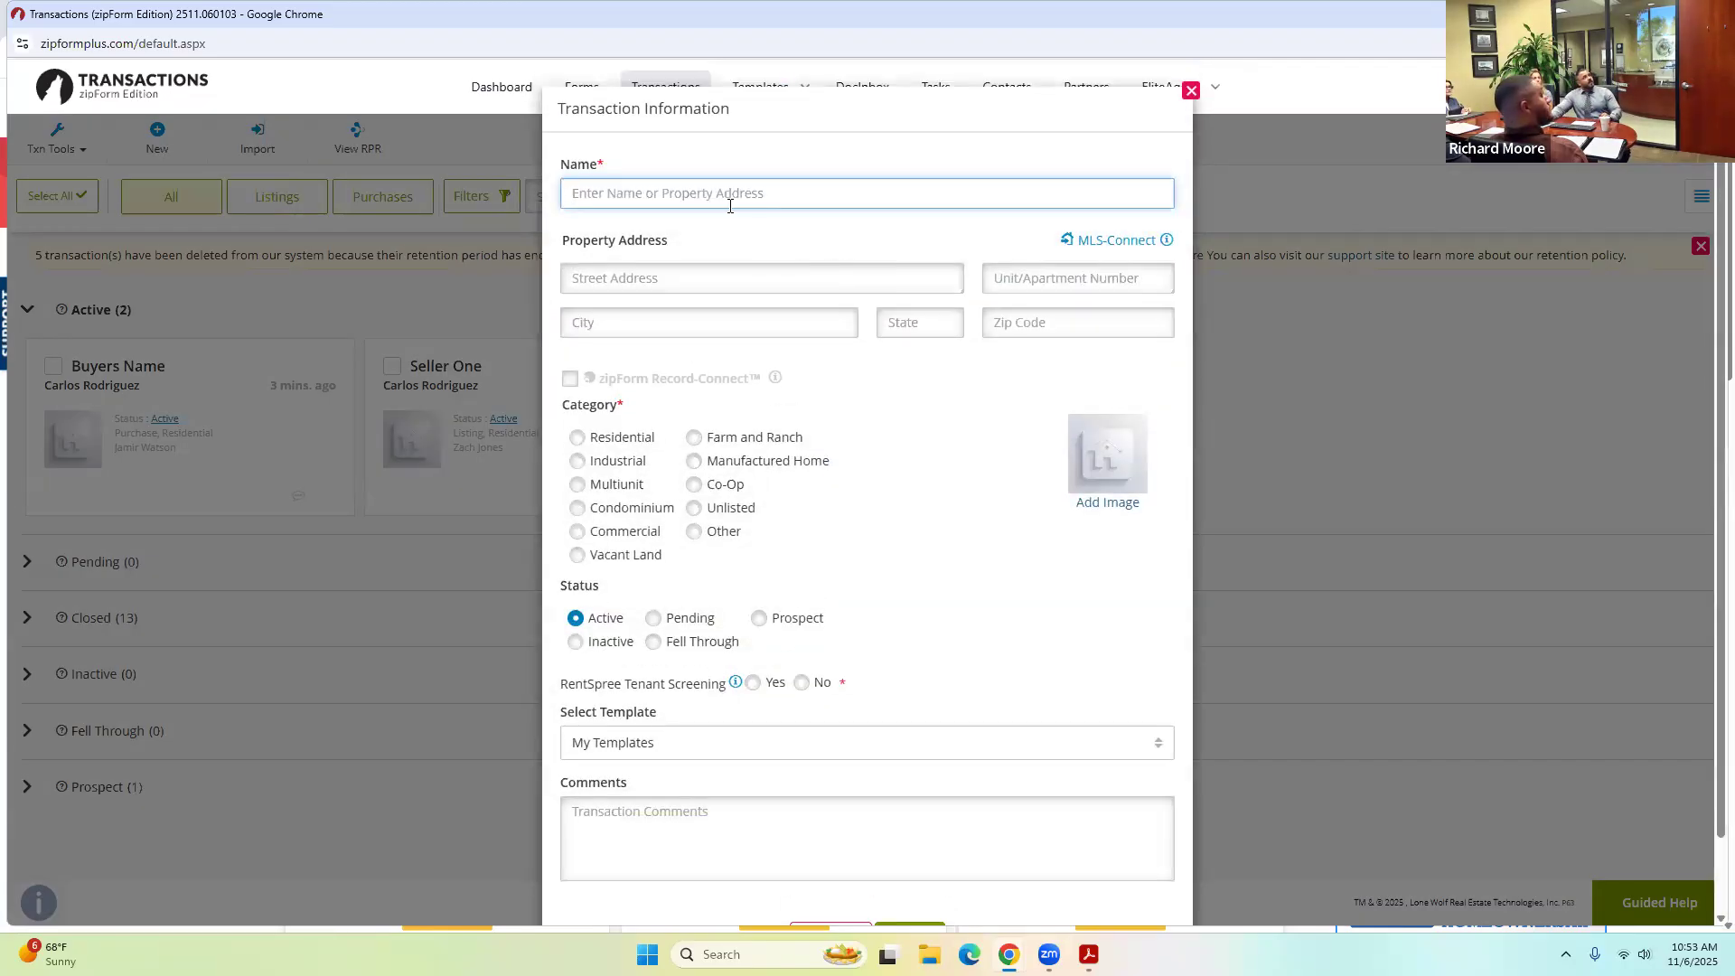
pyautogui.click(720, 197)
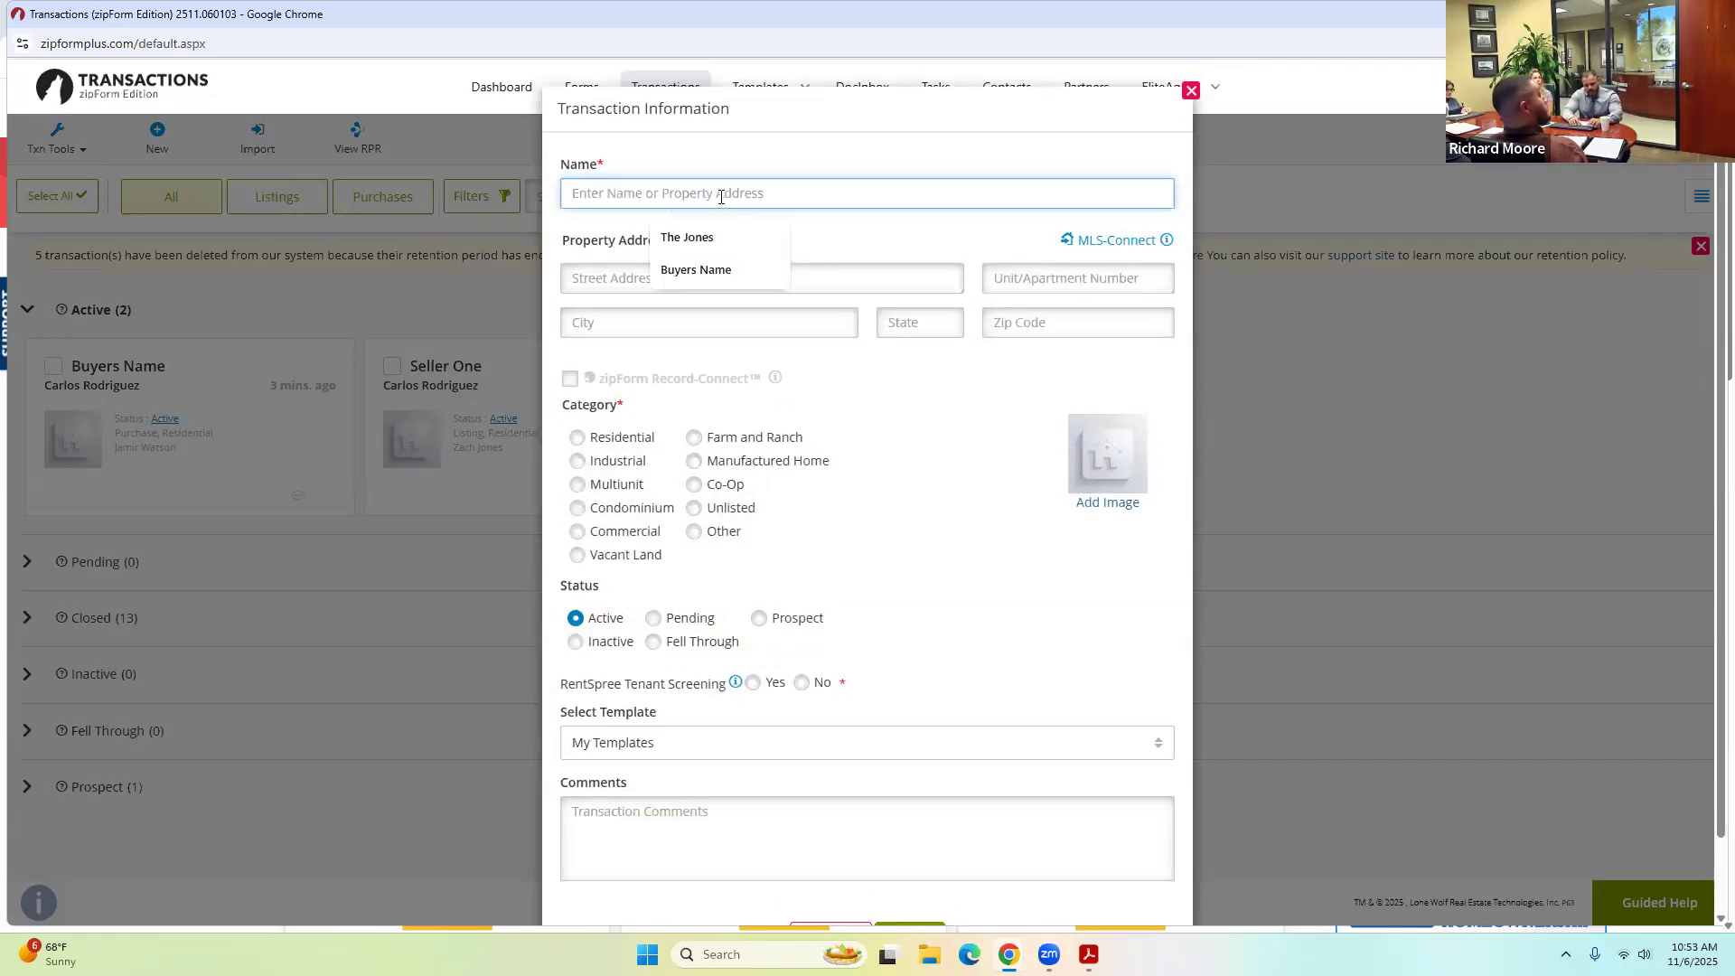
pyautogui.write('42 Main Street')
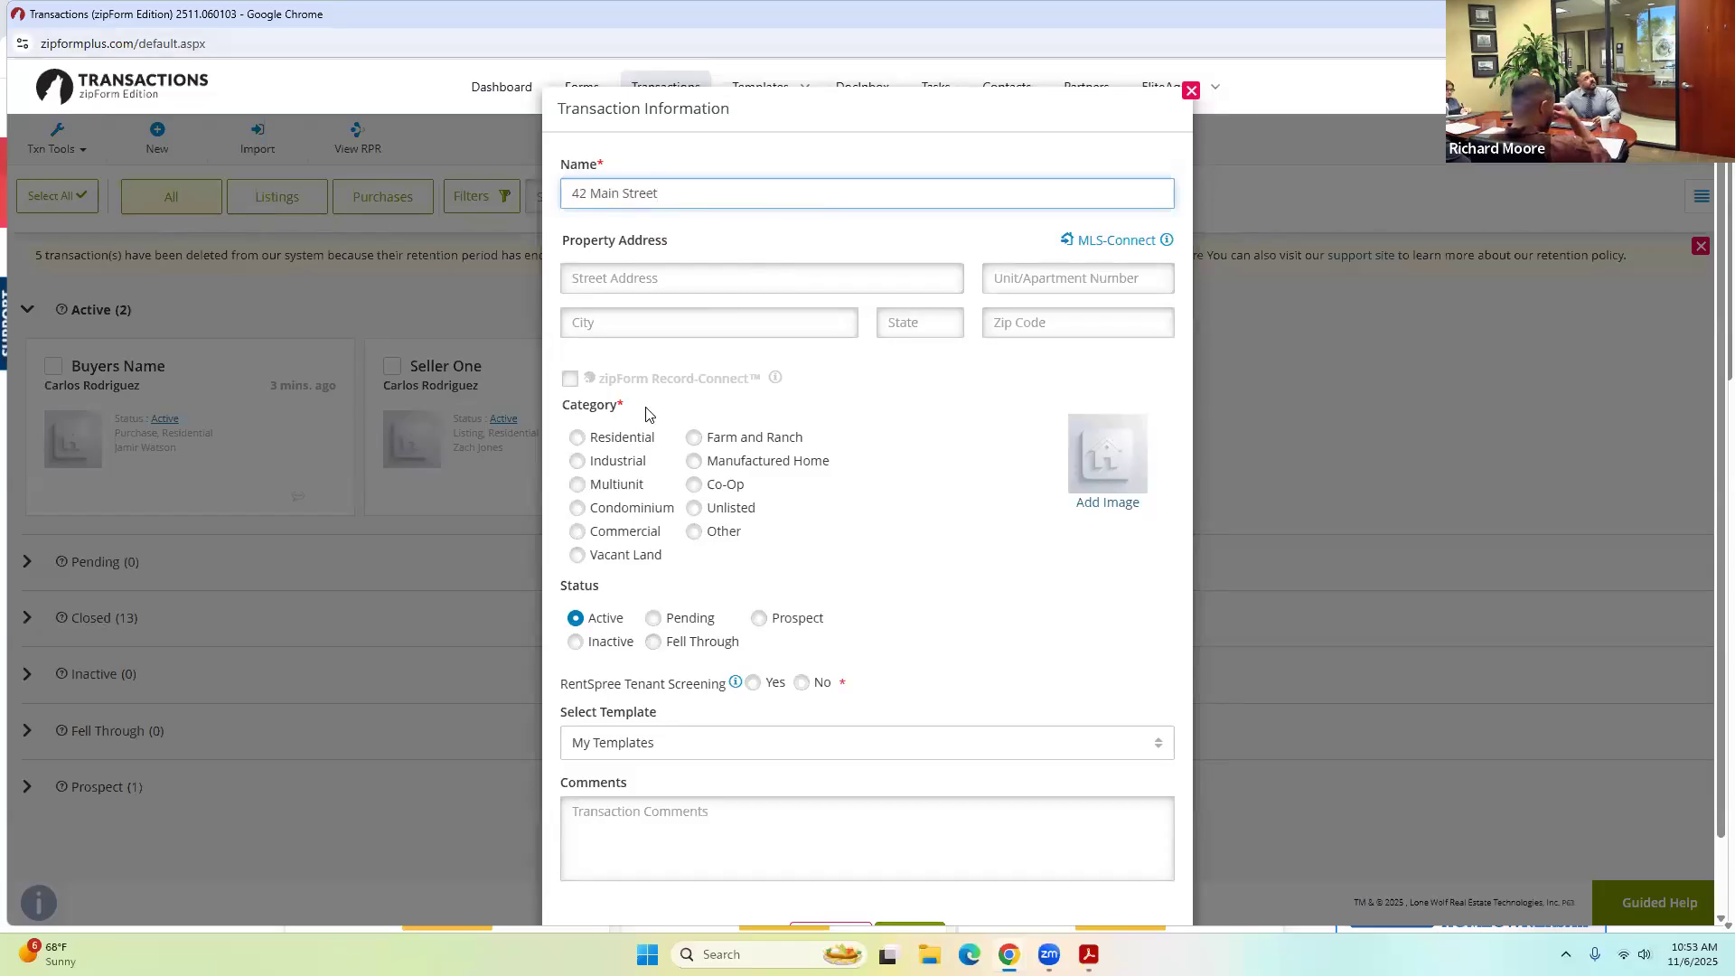
pyautogui.click(611, 457)
pyautogui.scroll(-1, 883, 728)
pyautogui.click(922, 852)
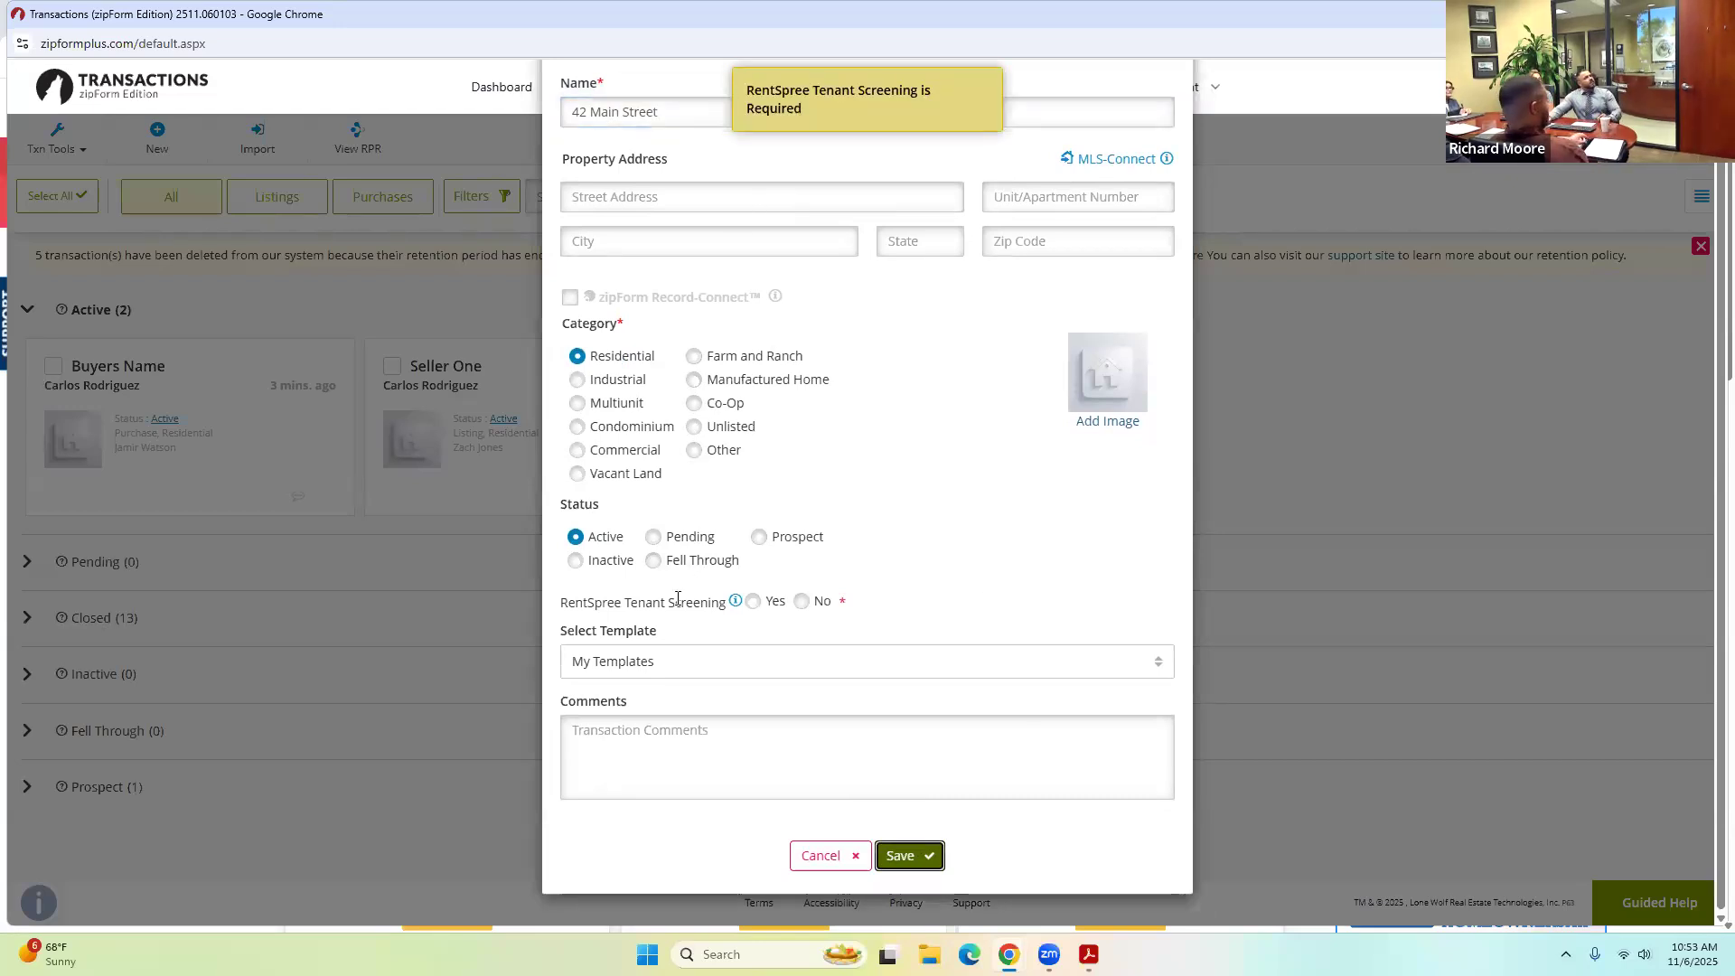
pyautogui.click(801, 602)
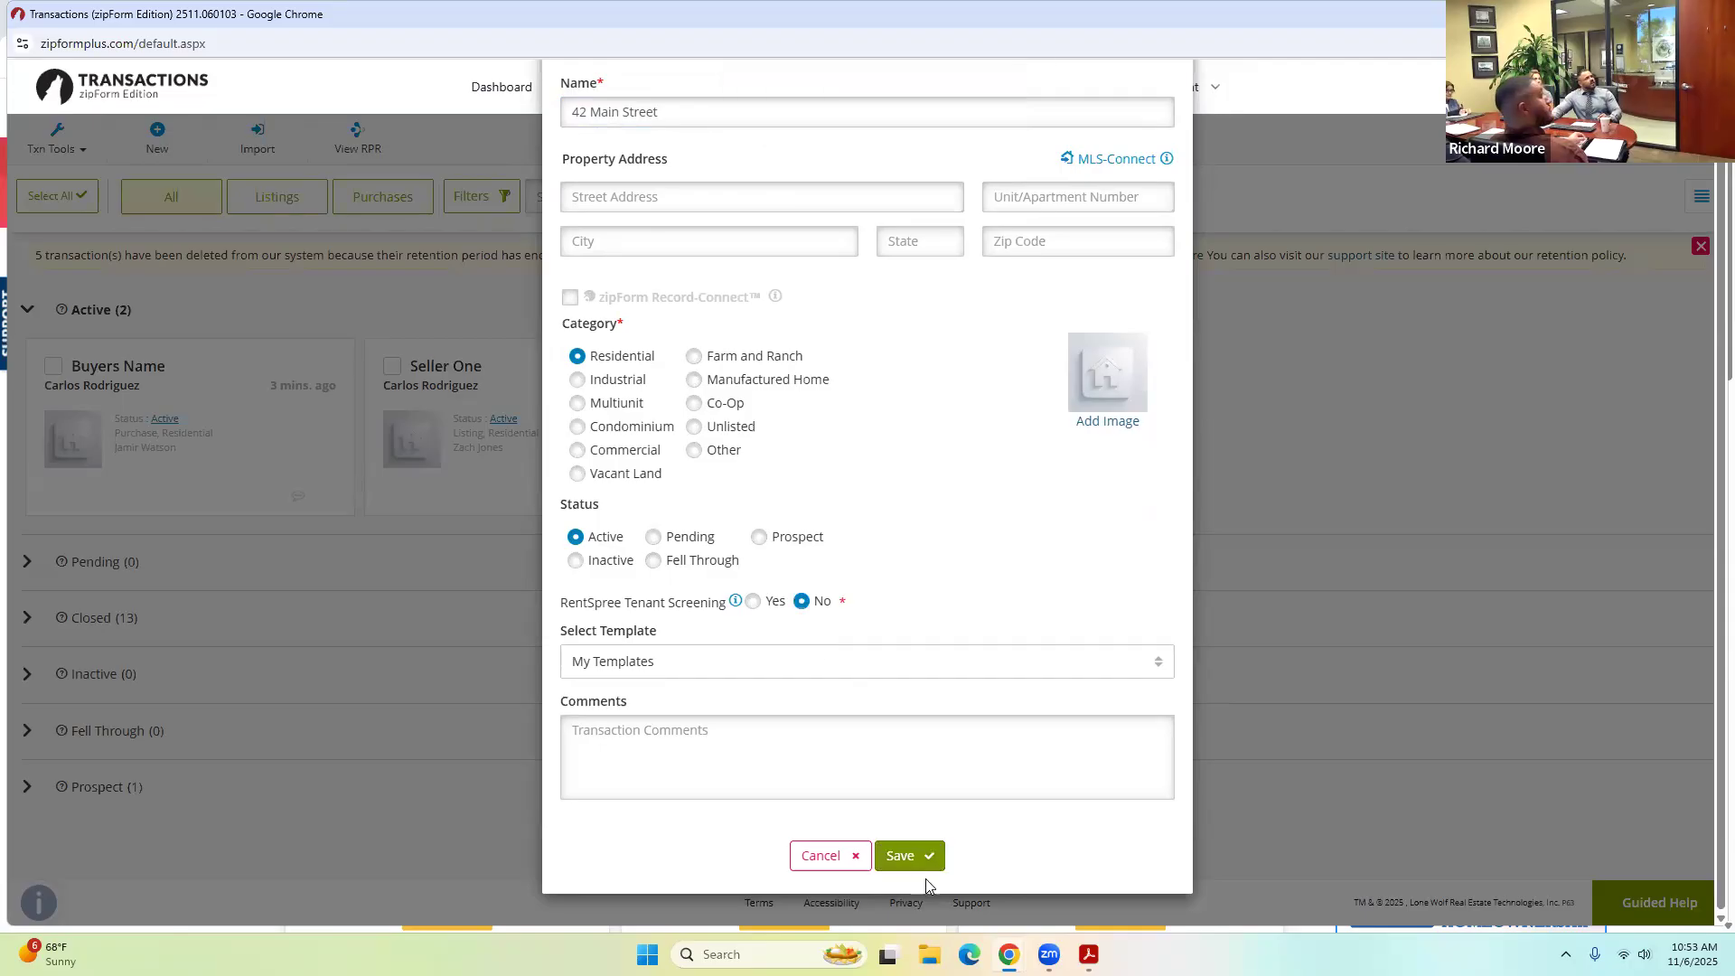
pyautogui.click(920, 858)
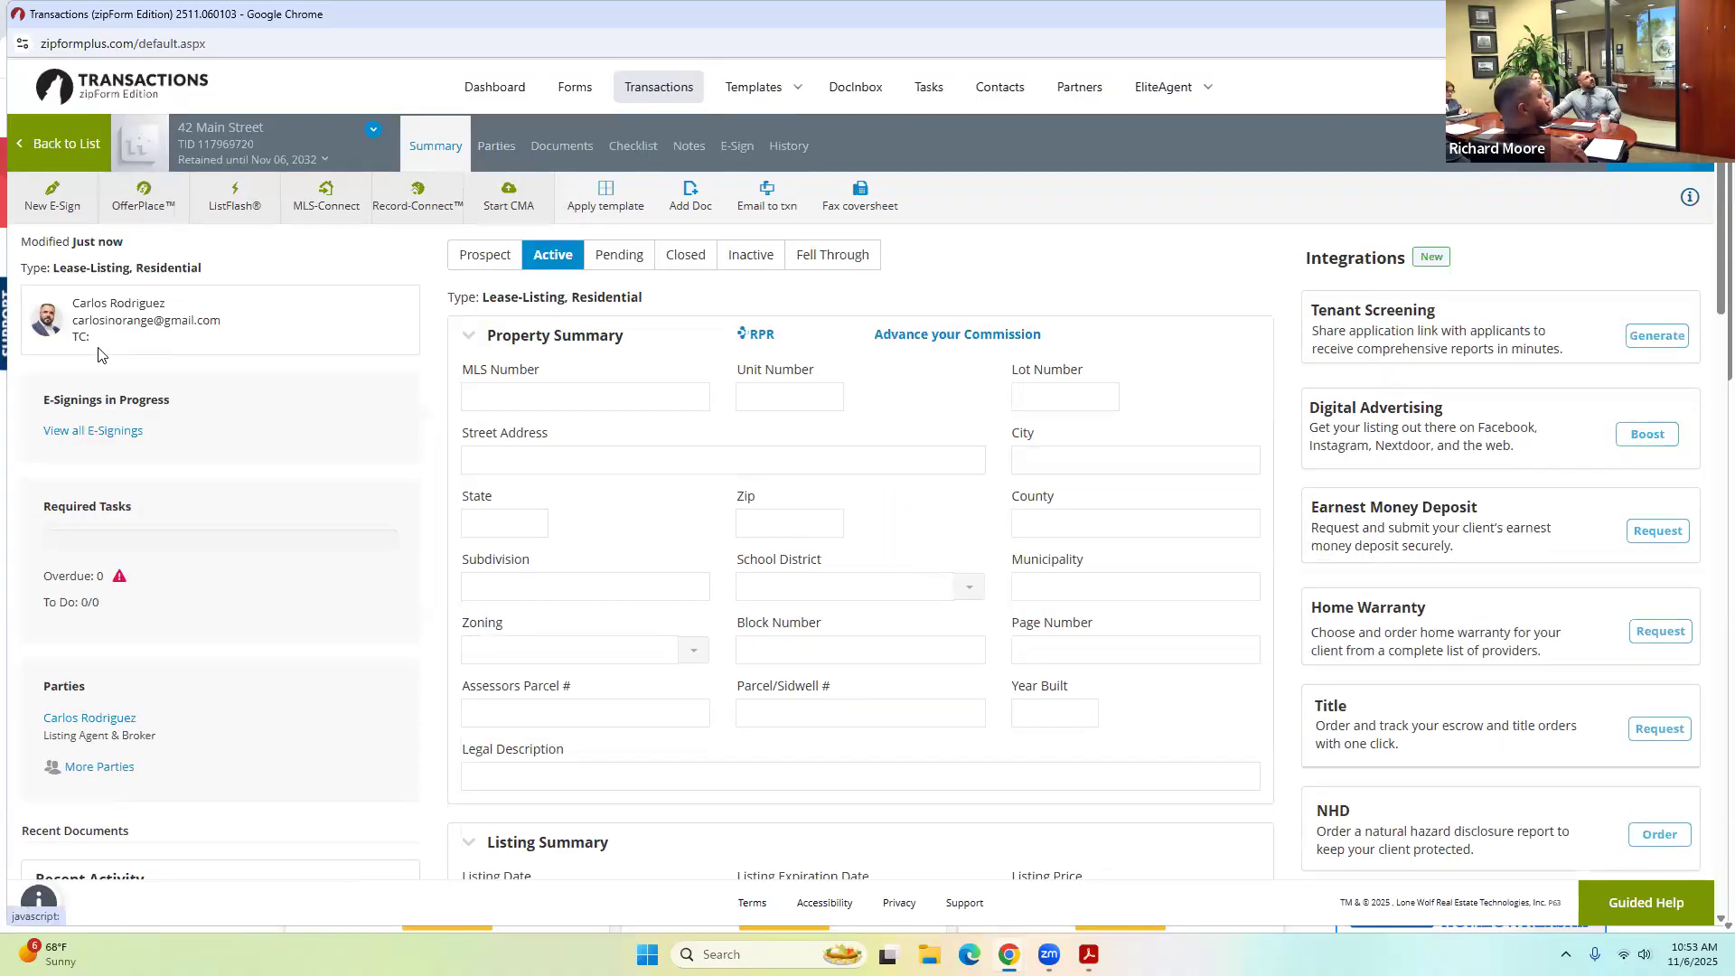
# Discard an empty Landlord One party form and return to the transactions list.
pyautogui.click(502, 150)
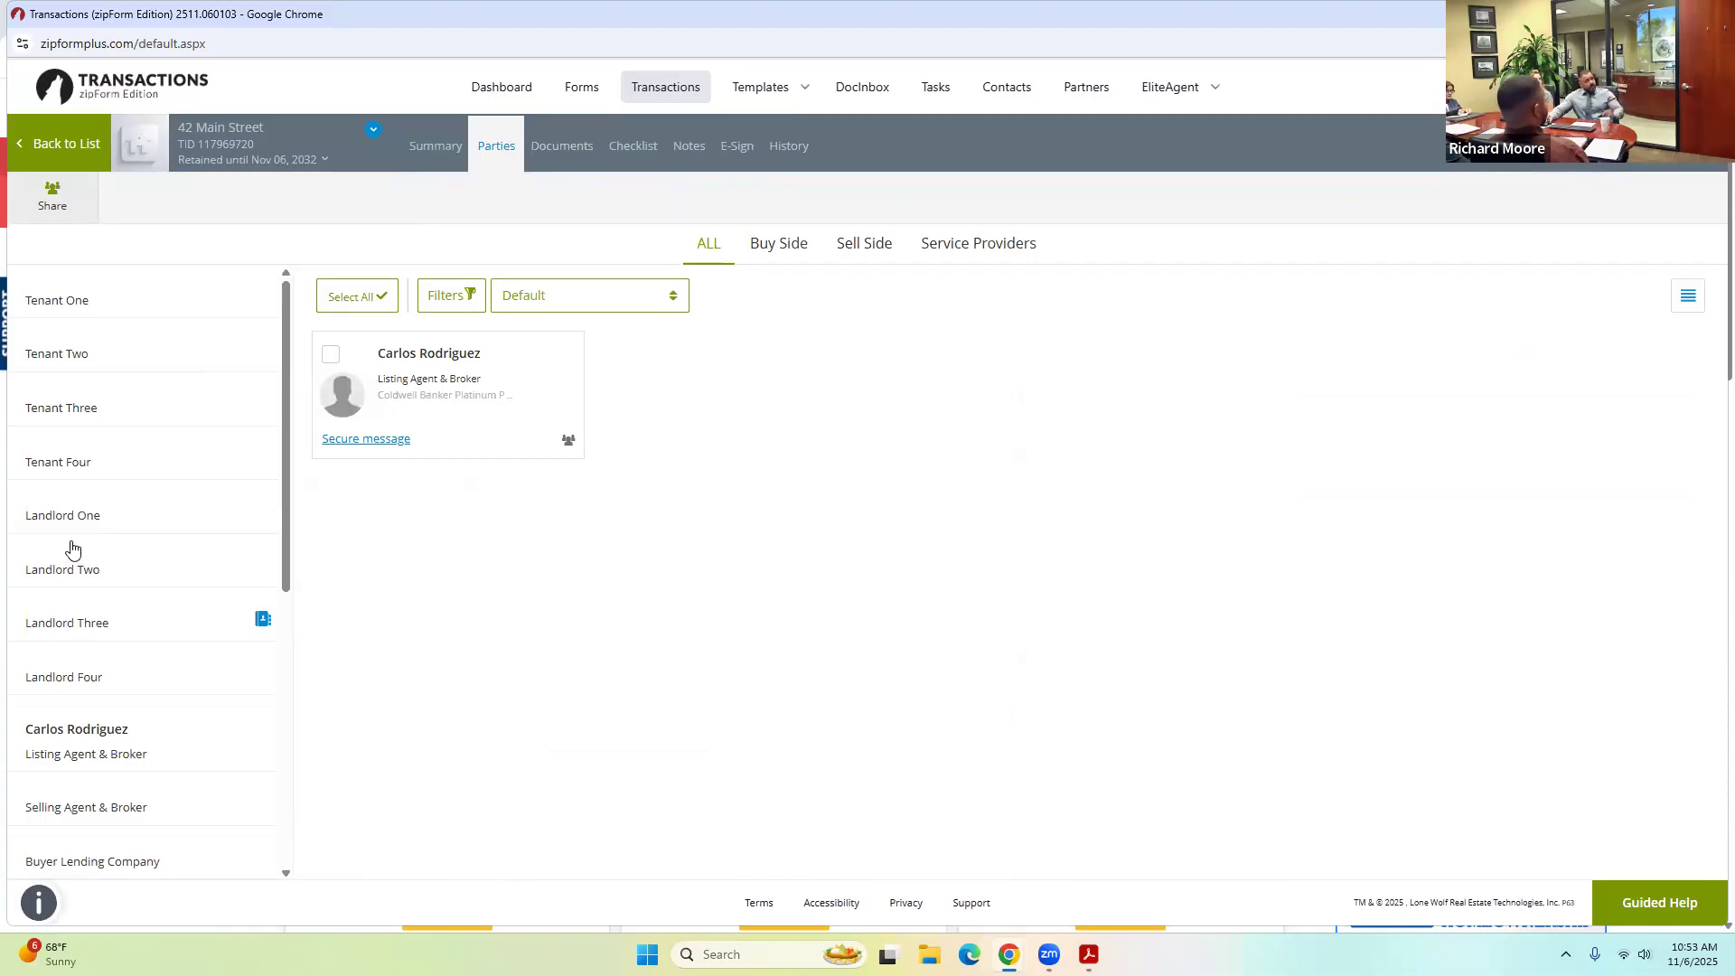
pyautogui.click(66, 521)
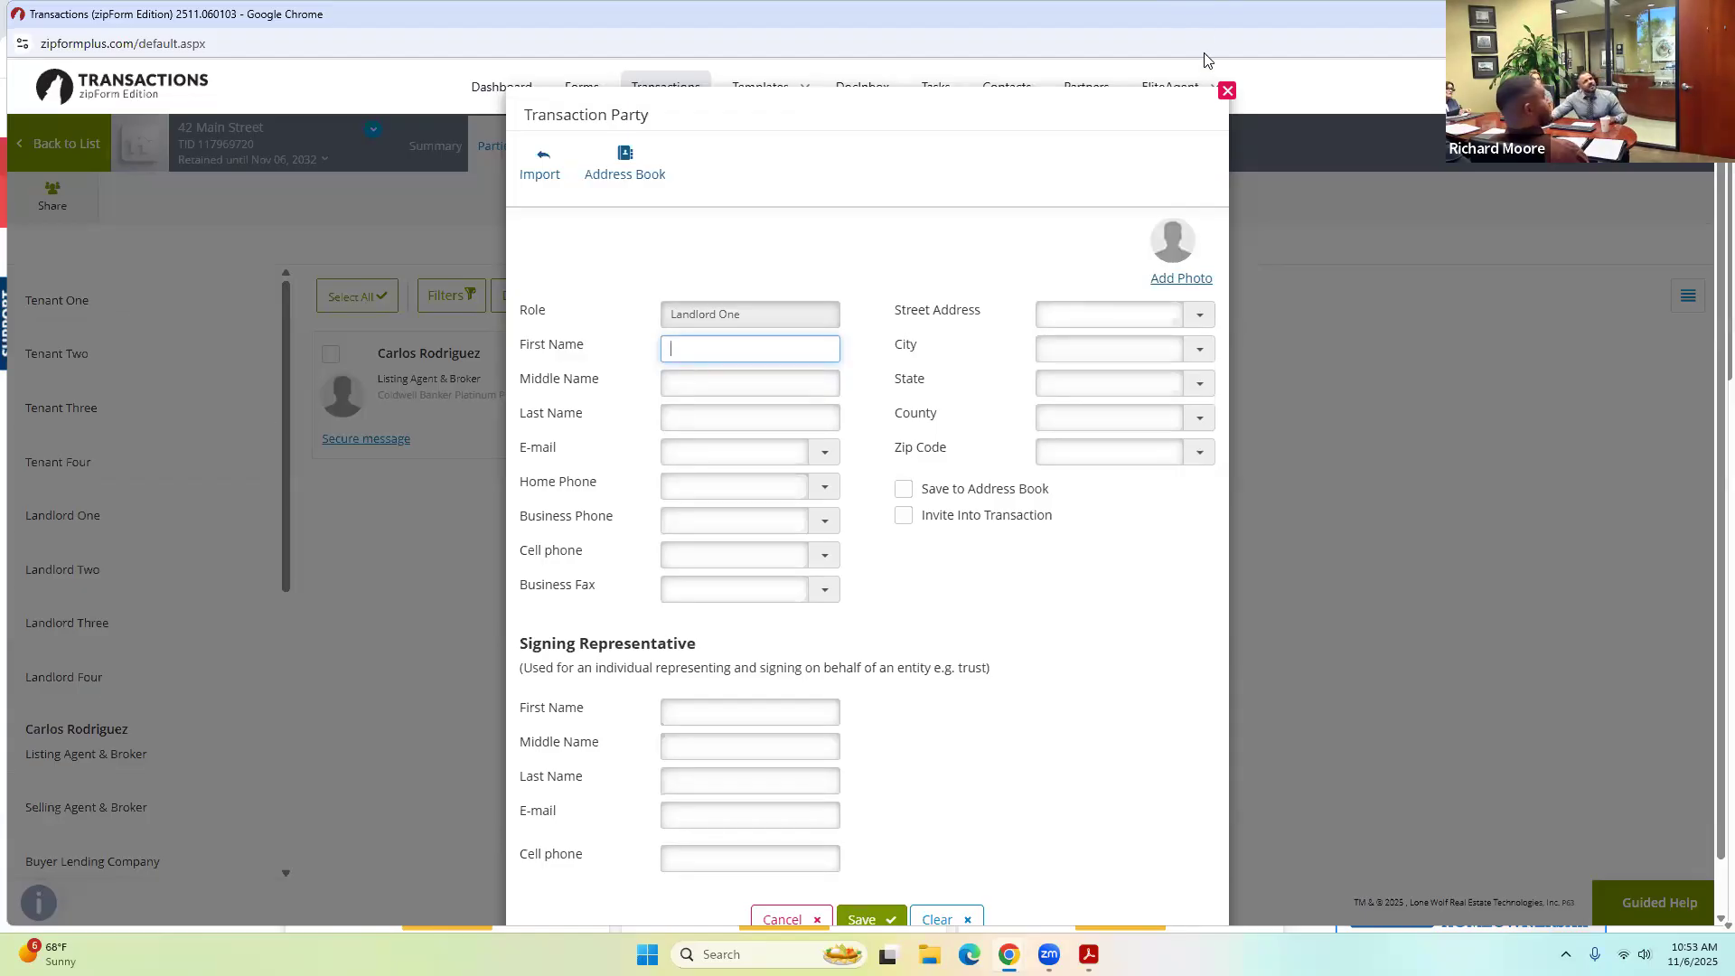
pyautogui.click(1227, 94)
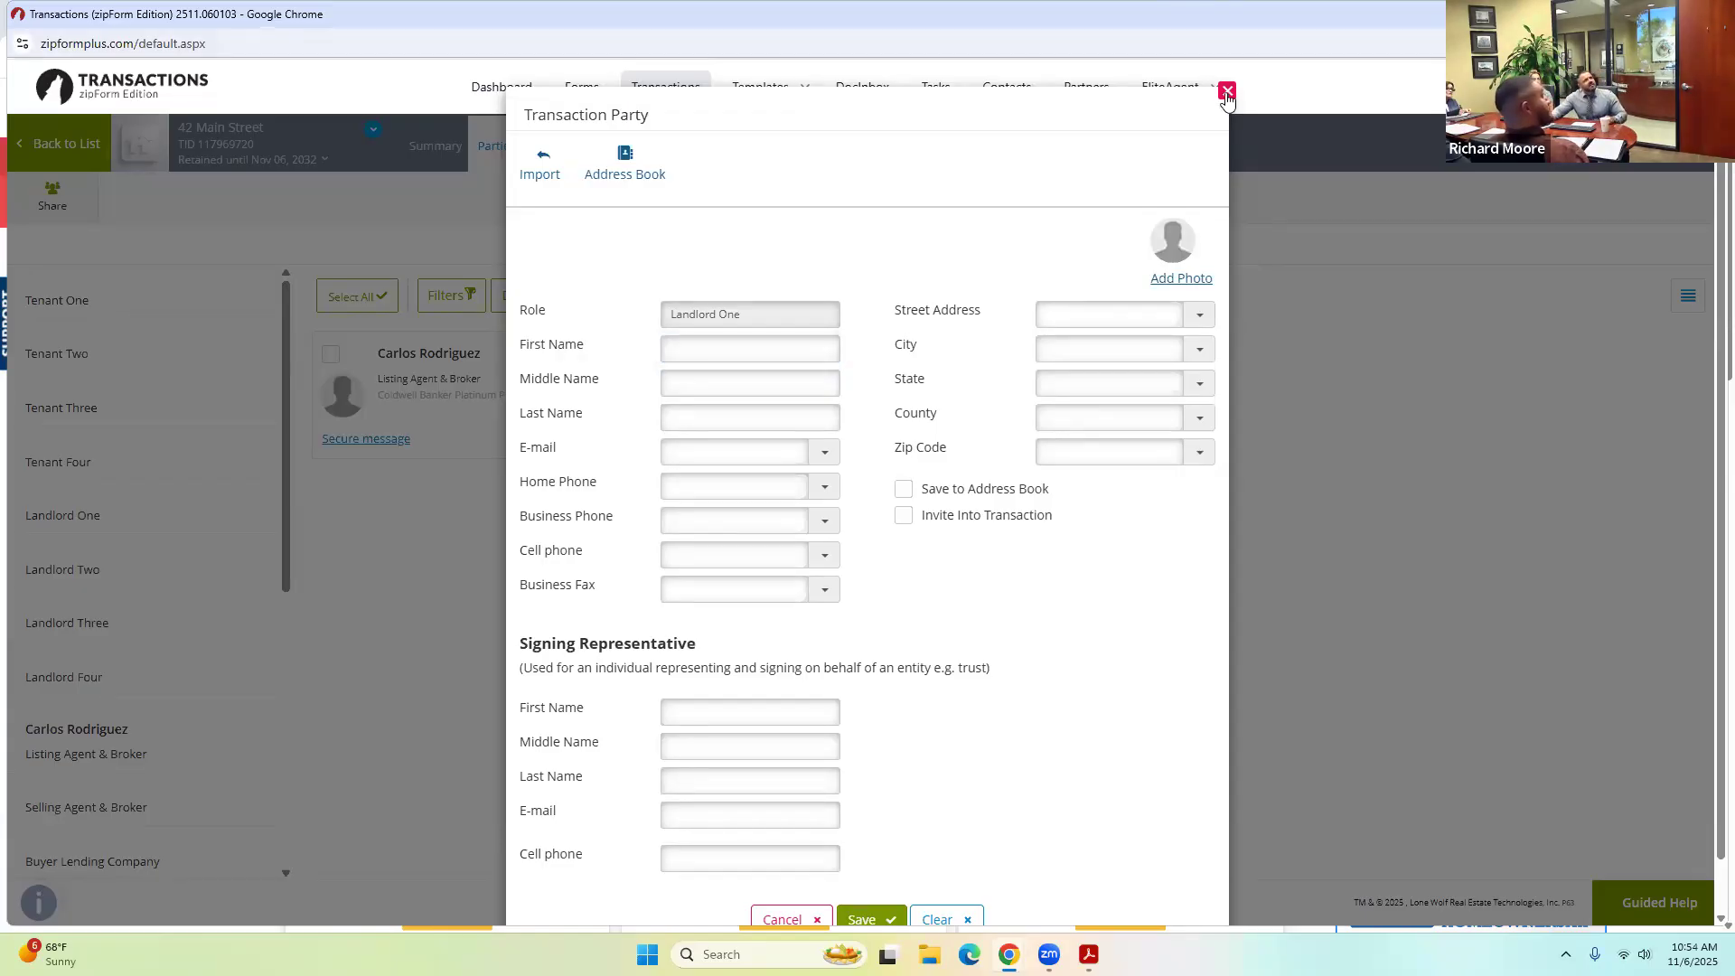
pyautogui.click(1226, 95)
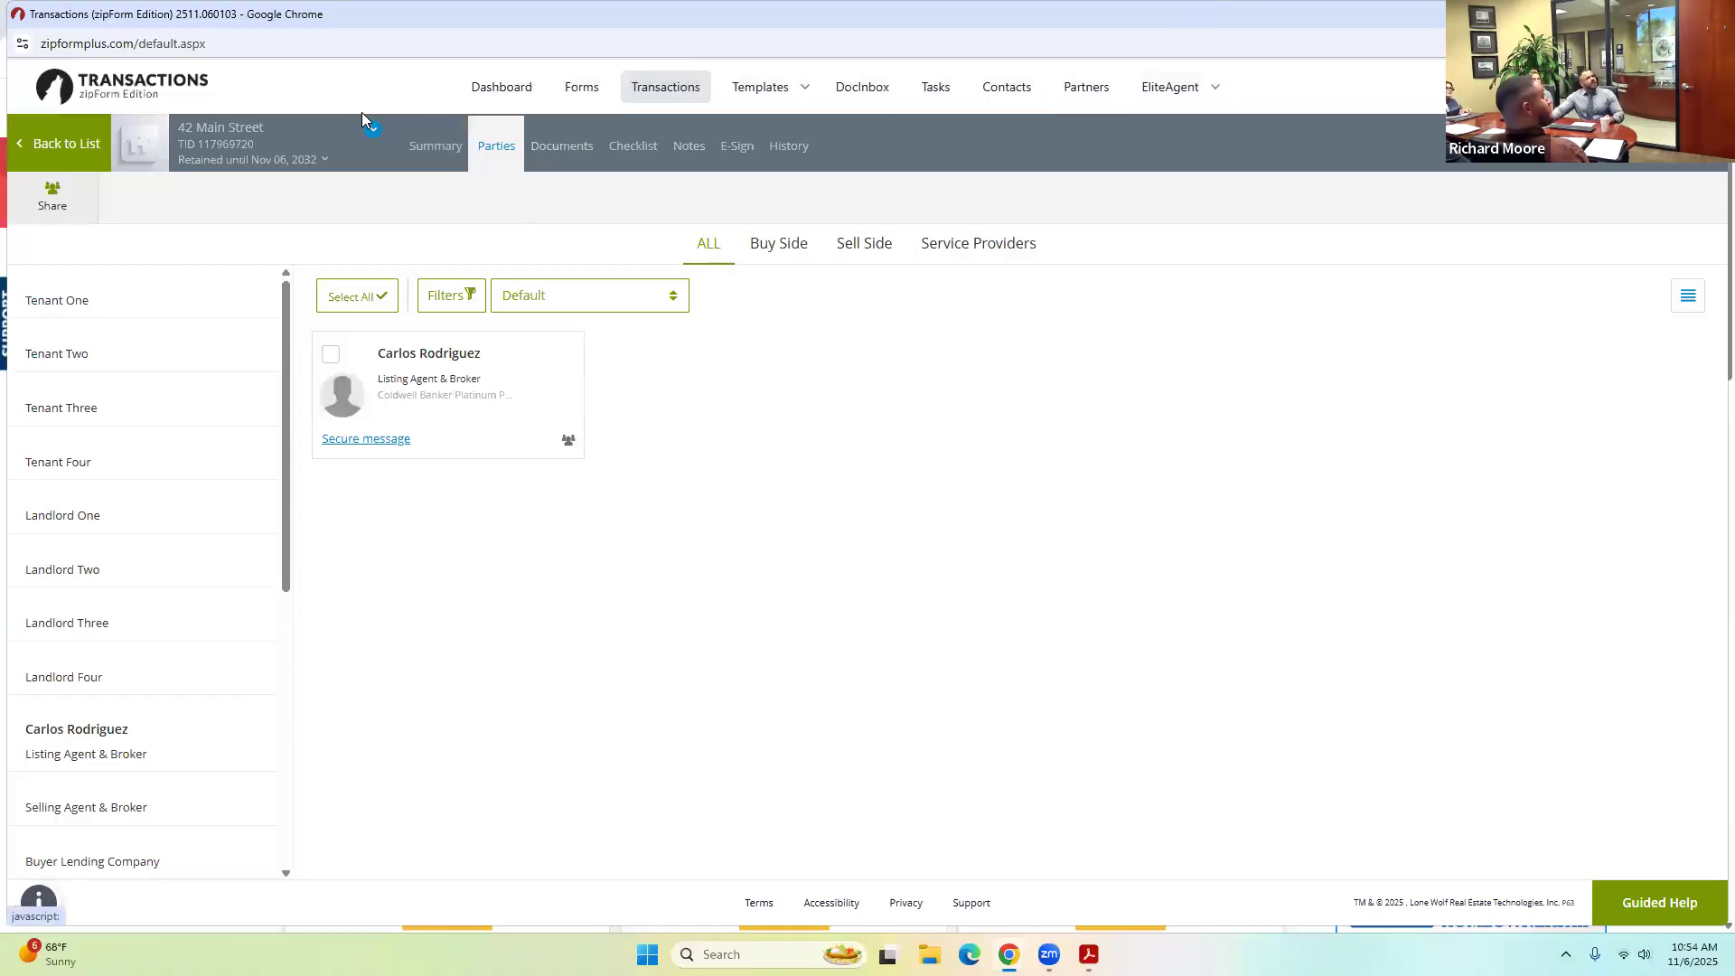
pyautogui.click(654, 85)
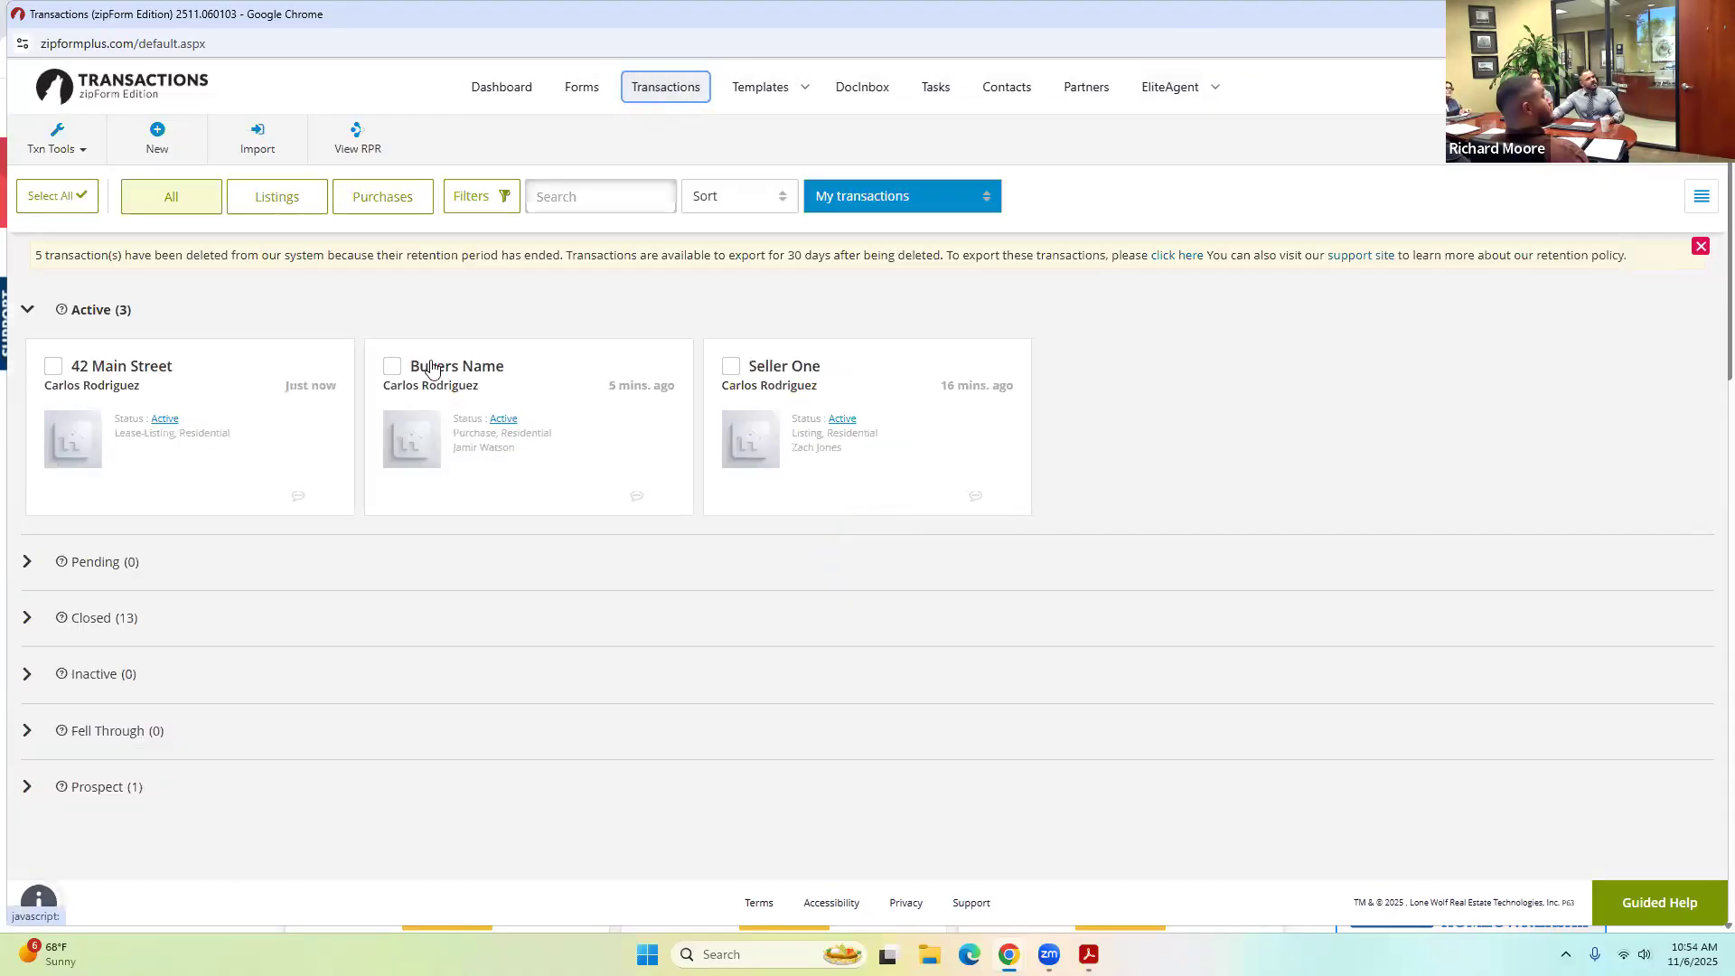
# Open the Seller One transaction and its documents with the forms library.
pyautogui.click(783, 375)
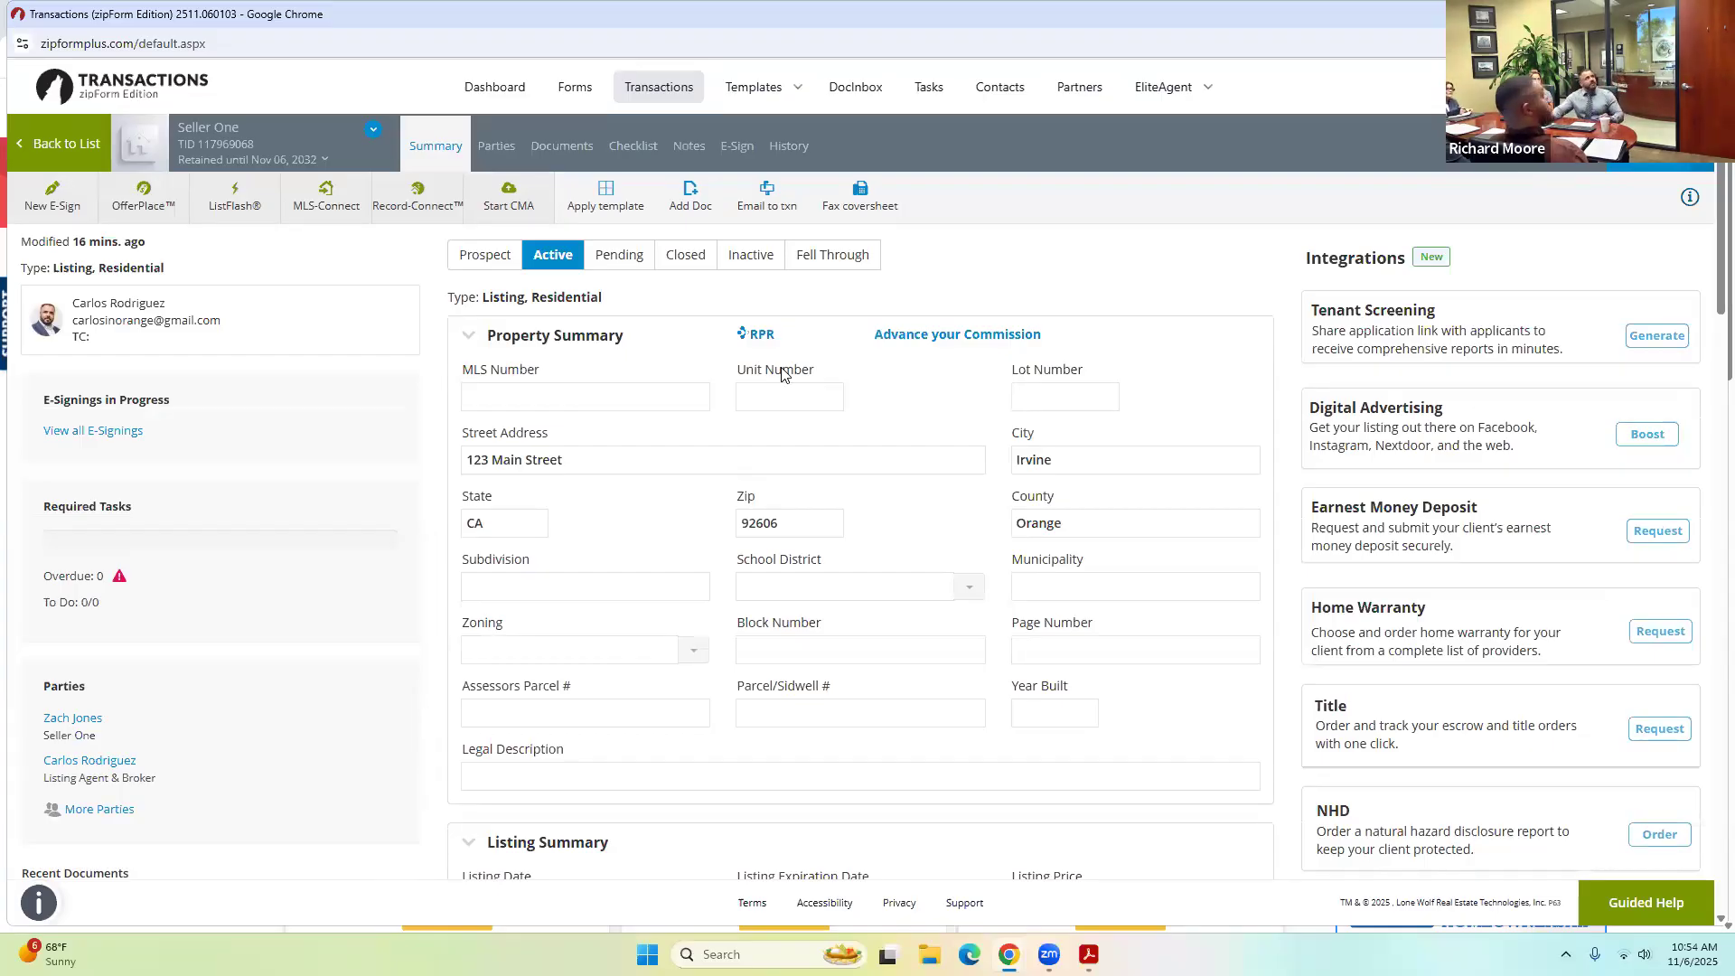
pyautogui.click(496, 147)
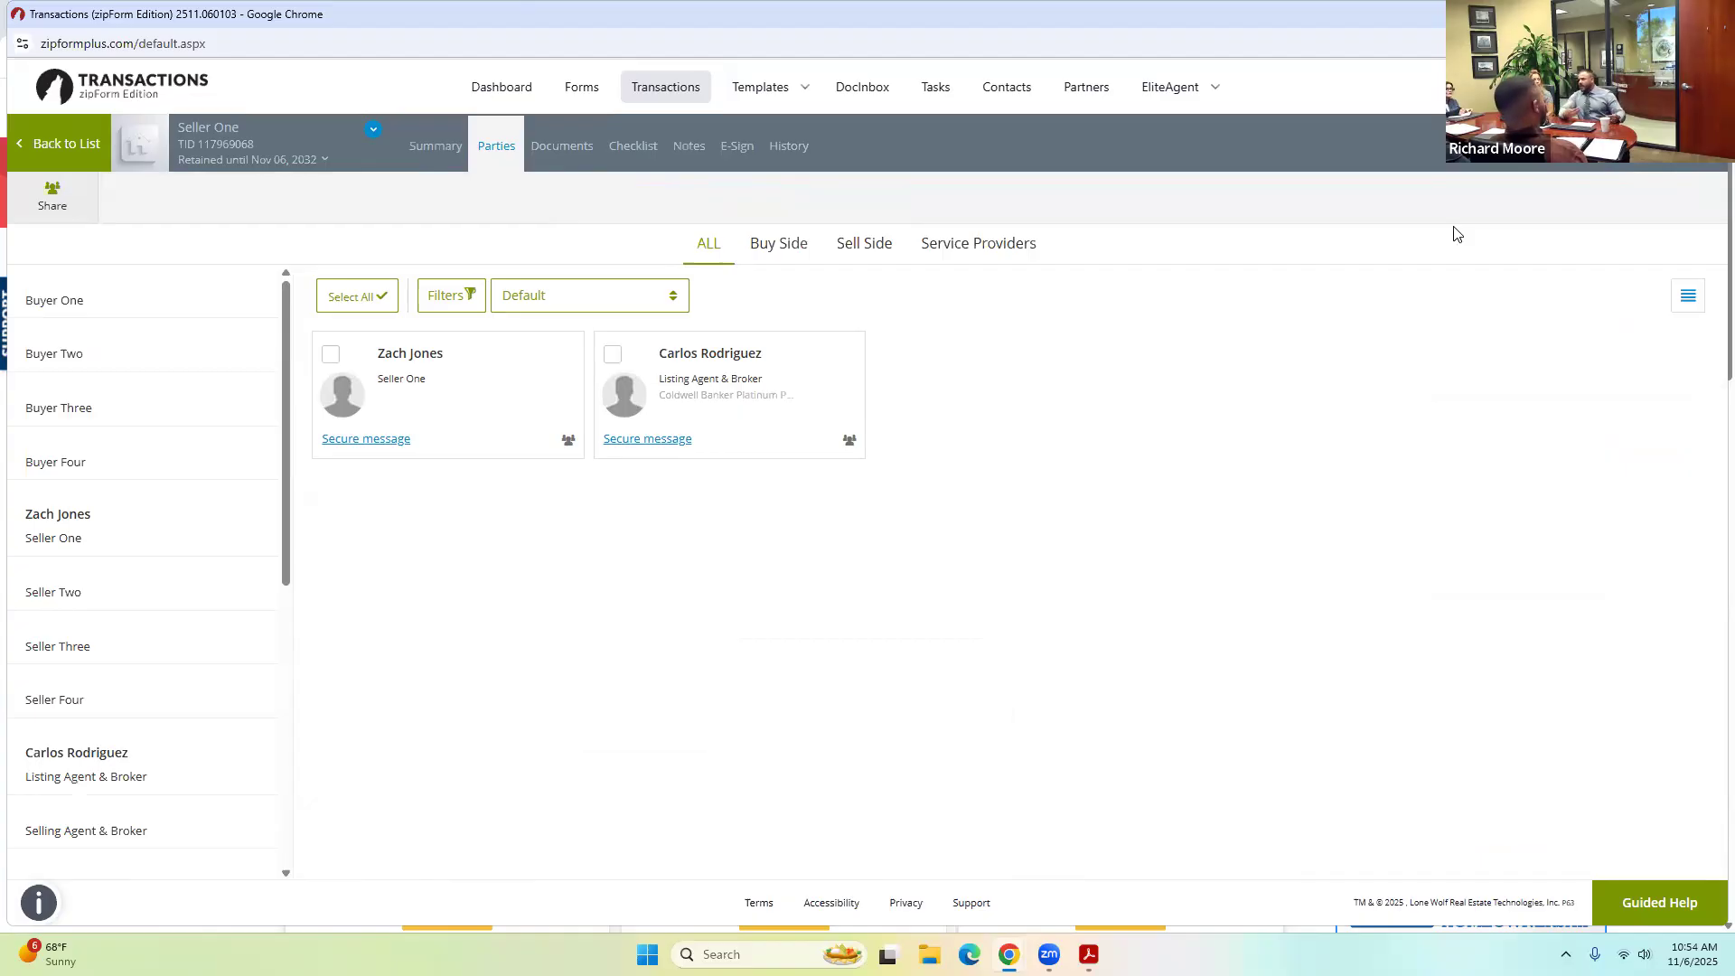
pyautogui.click(560, 145)
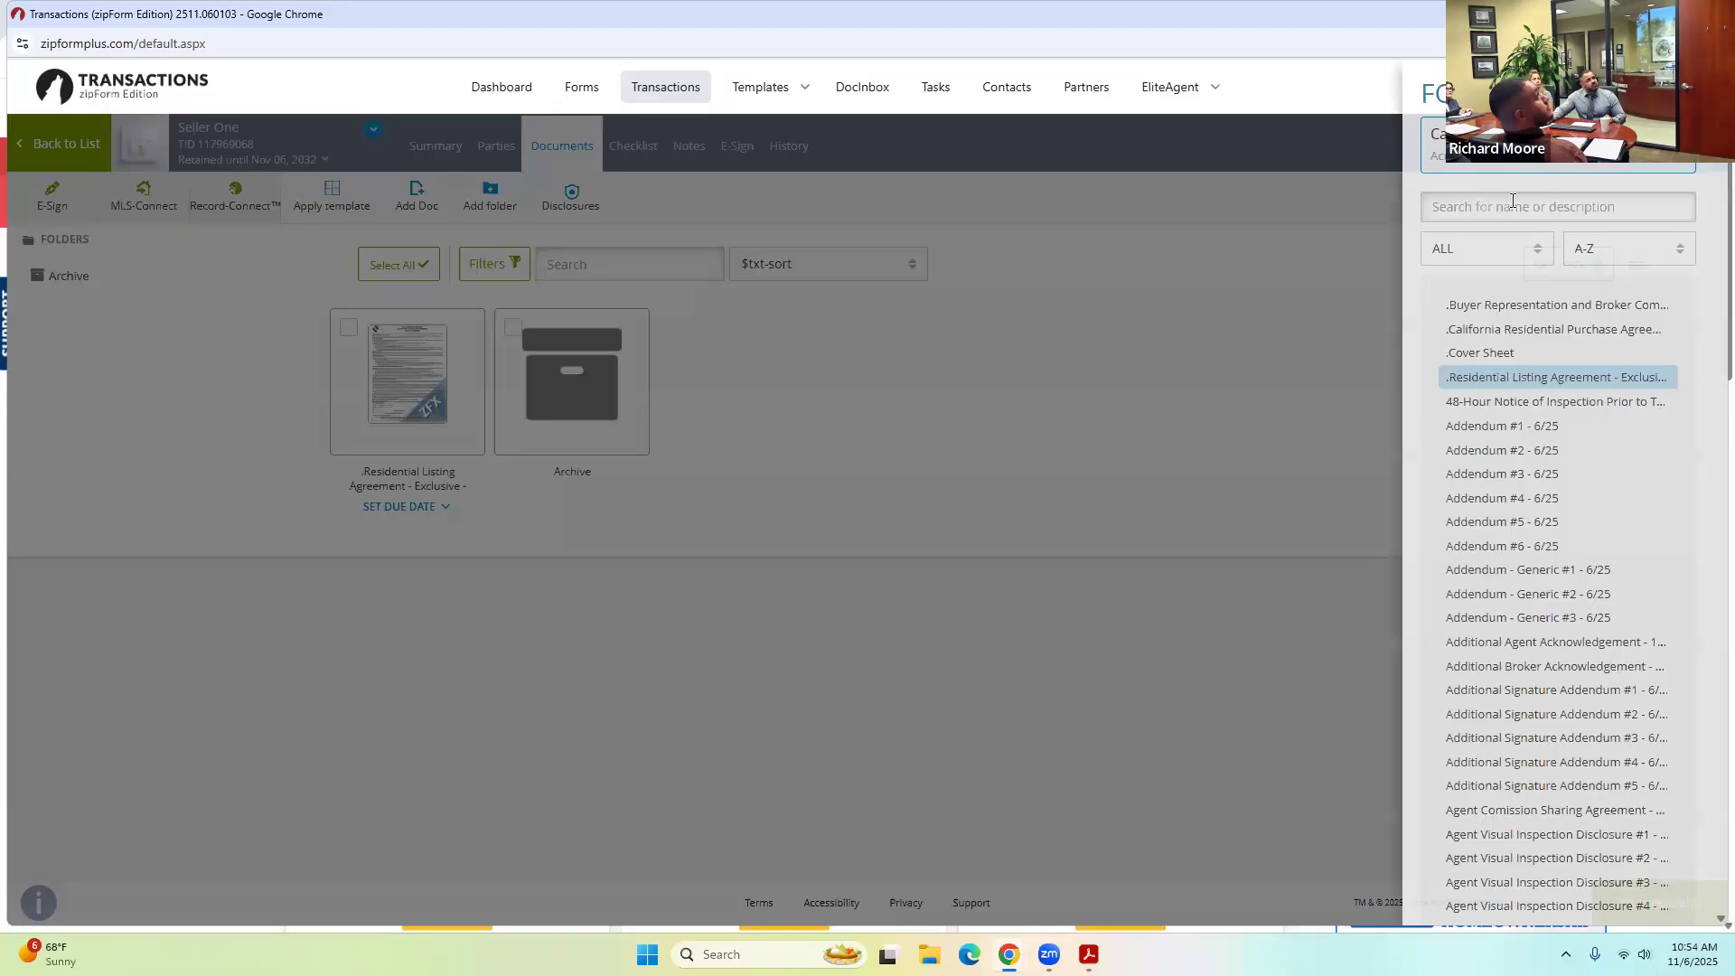
# Add Lease Listing Agreement - 12/24 via a 'lease' search and open it in a new workspace.
pyautogui.click(1512, 203)
pyautogui.write('lease')
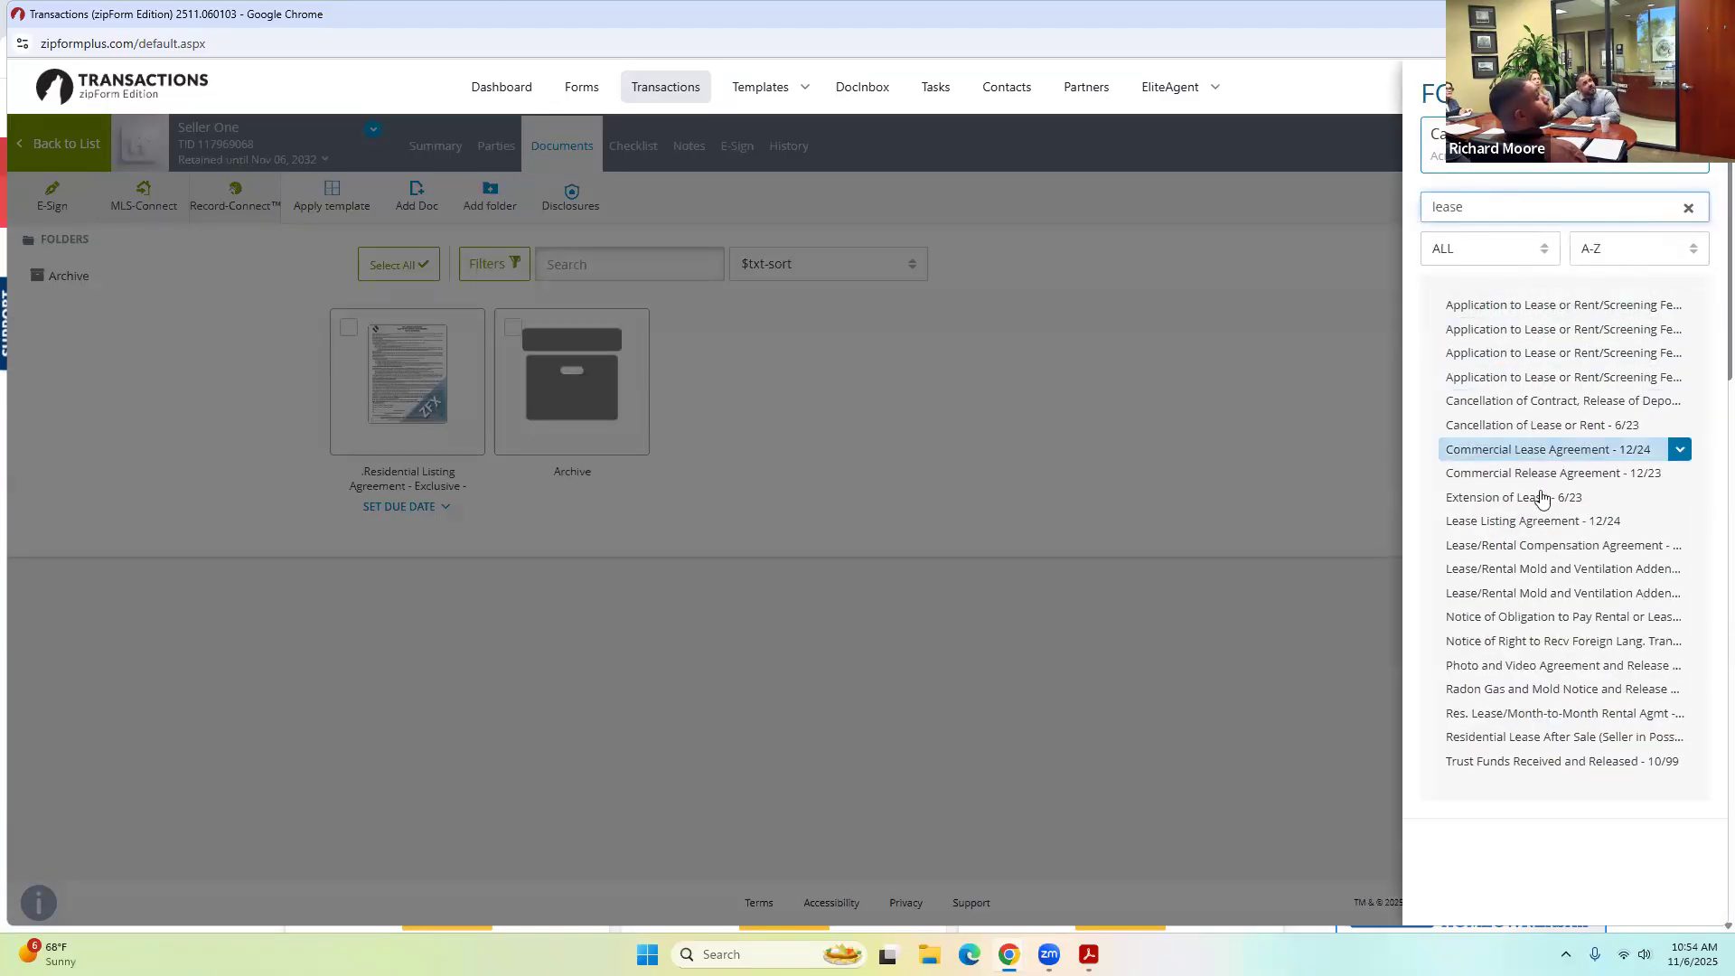
pyautogui.click(1541, 522)
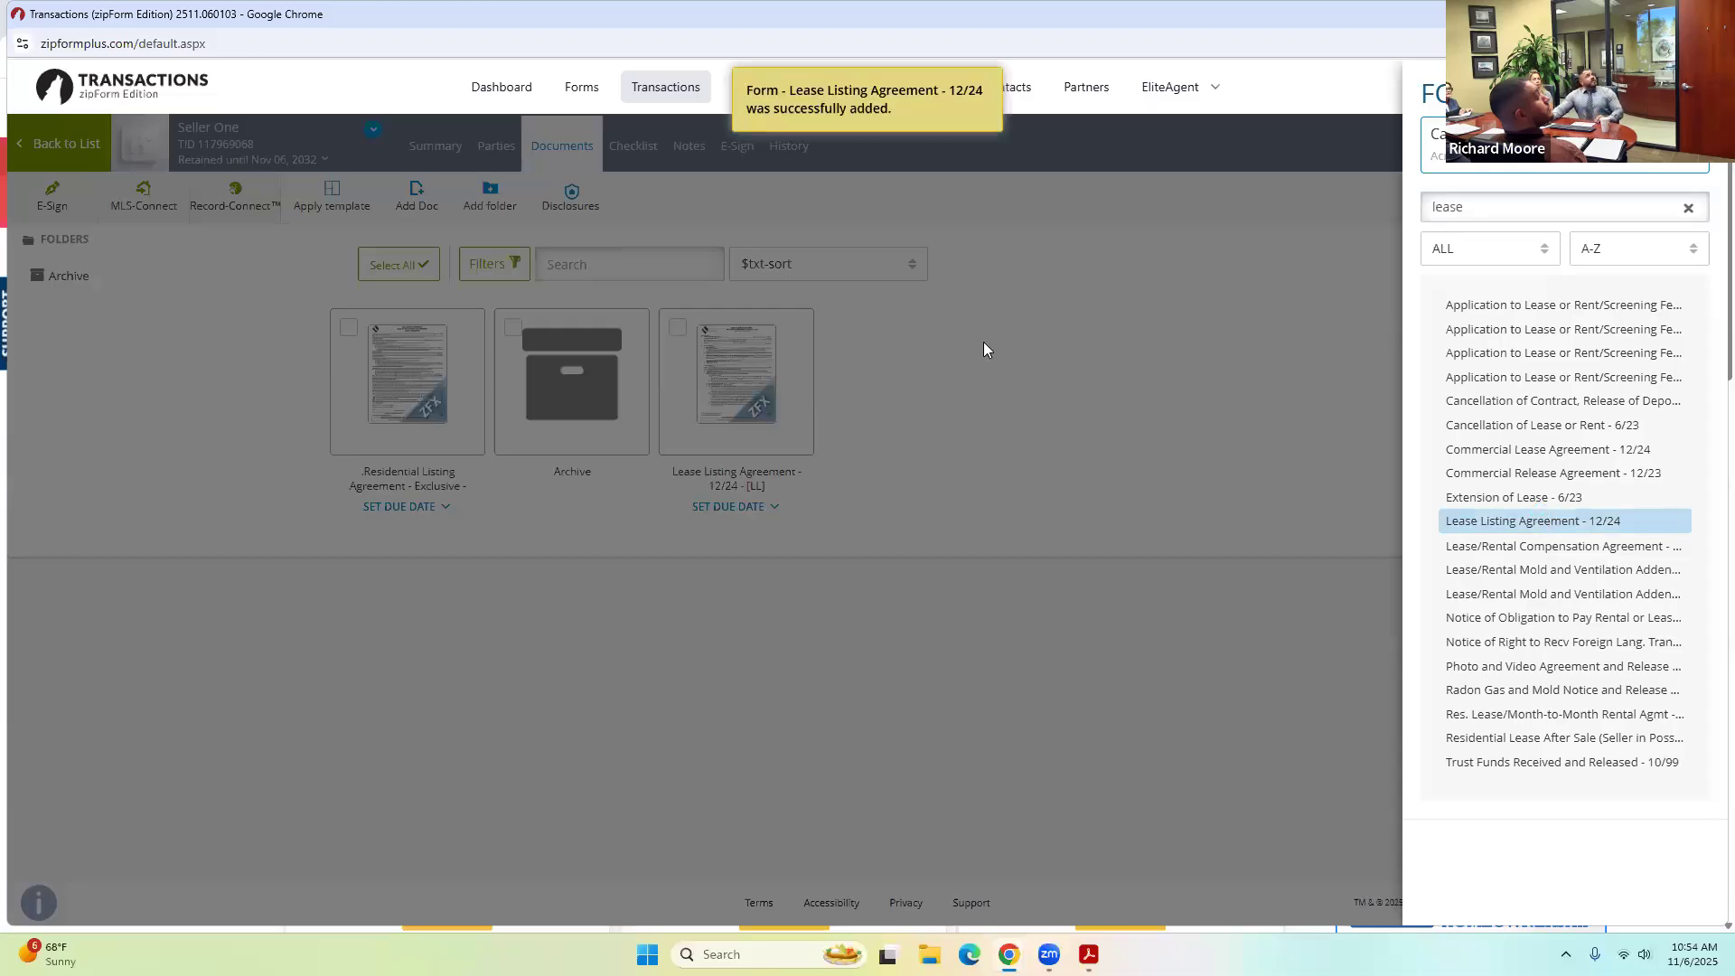
pyautogui.click(741, 376)
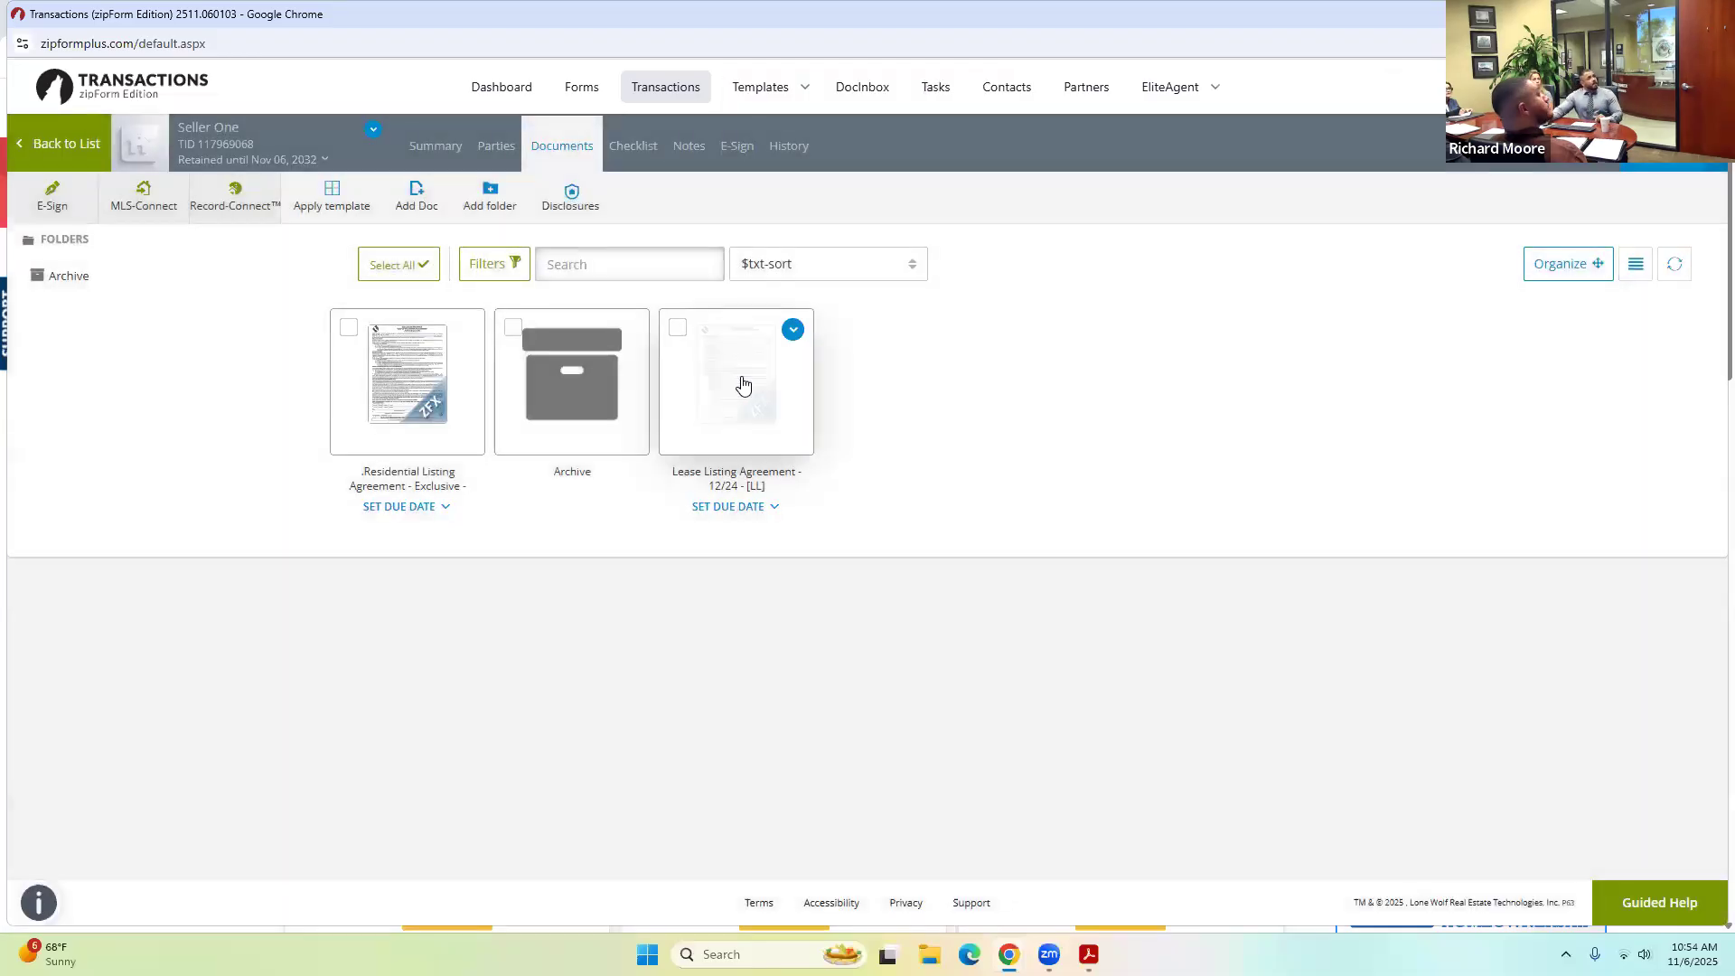
pyautogui.click(743, 385)
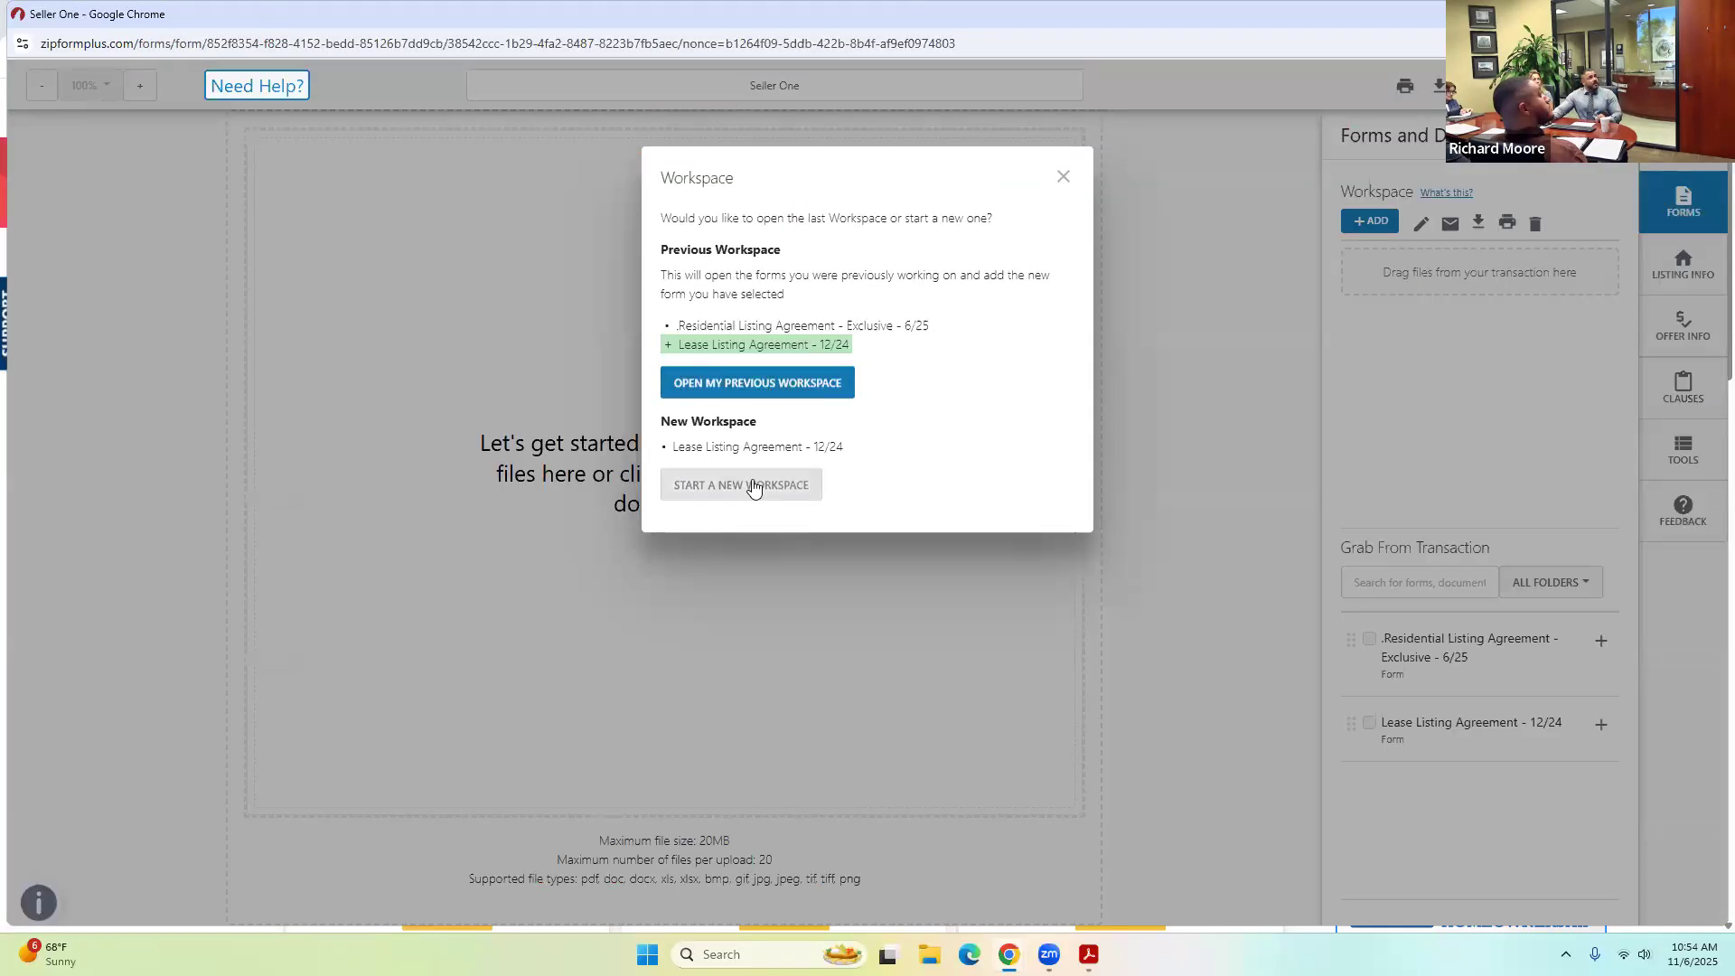
pyautogui.click(746, 485)
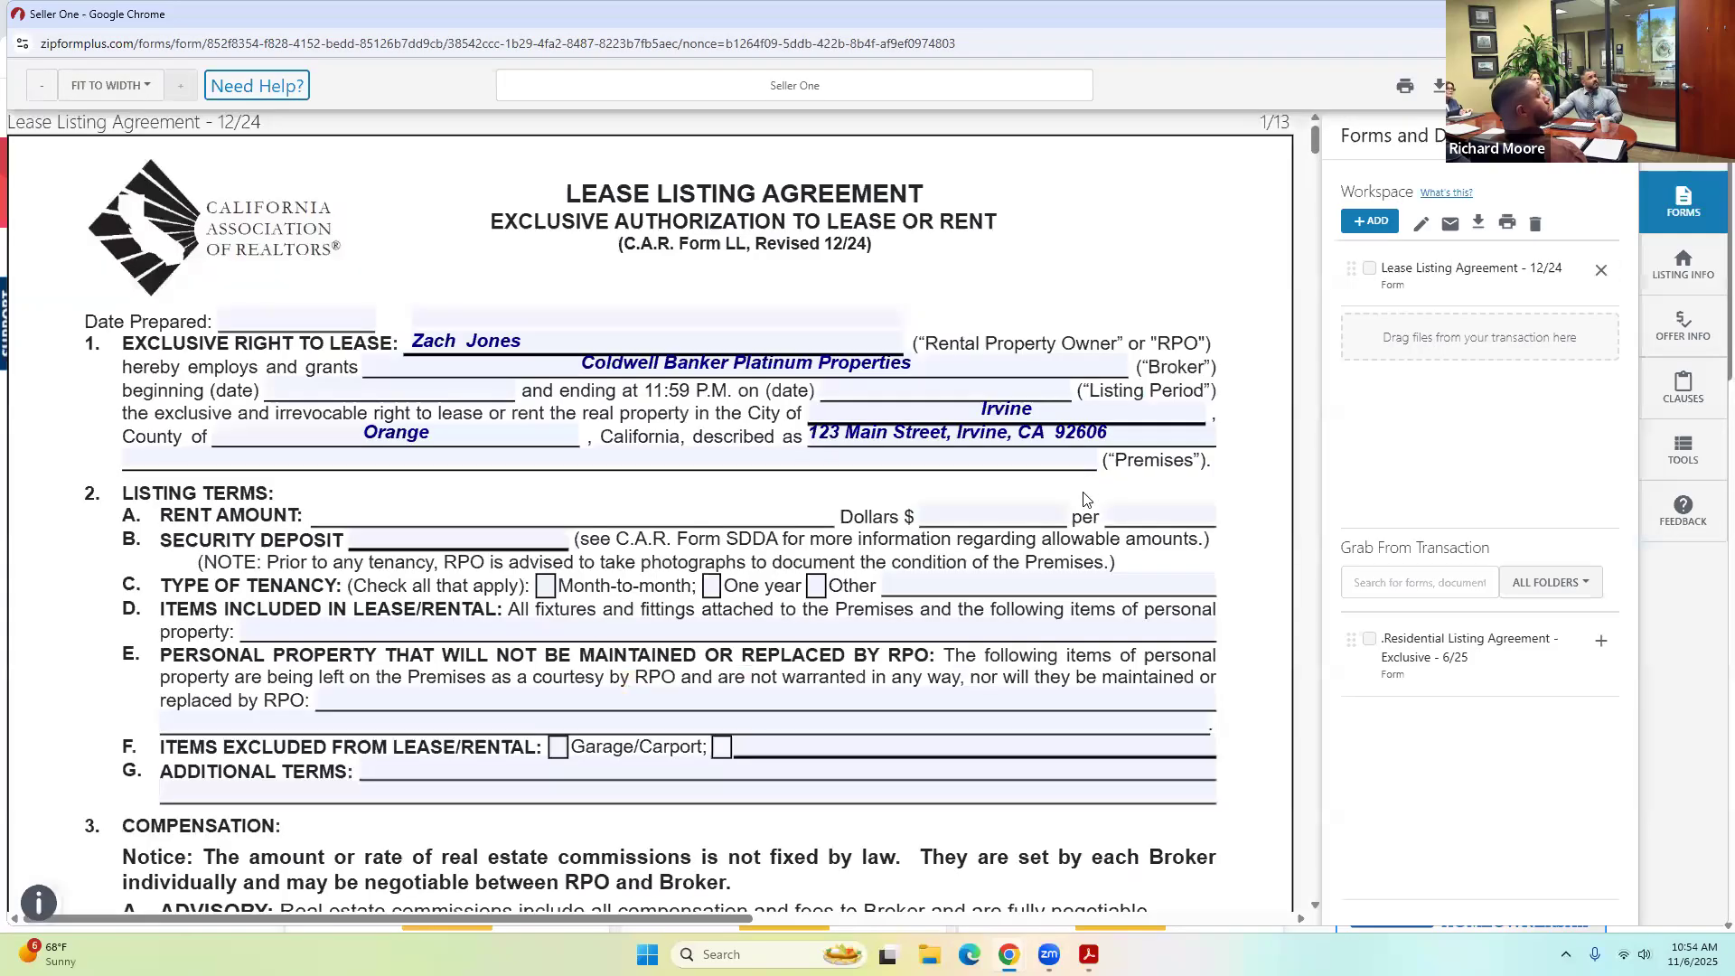
# Review the prefilled Lease Listing Agreement - 12/24 and create an e-signing for it.
pyautogui.scroll(-3, 1087, 497)
pyautogui.scroll(-7, 1084, 498)
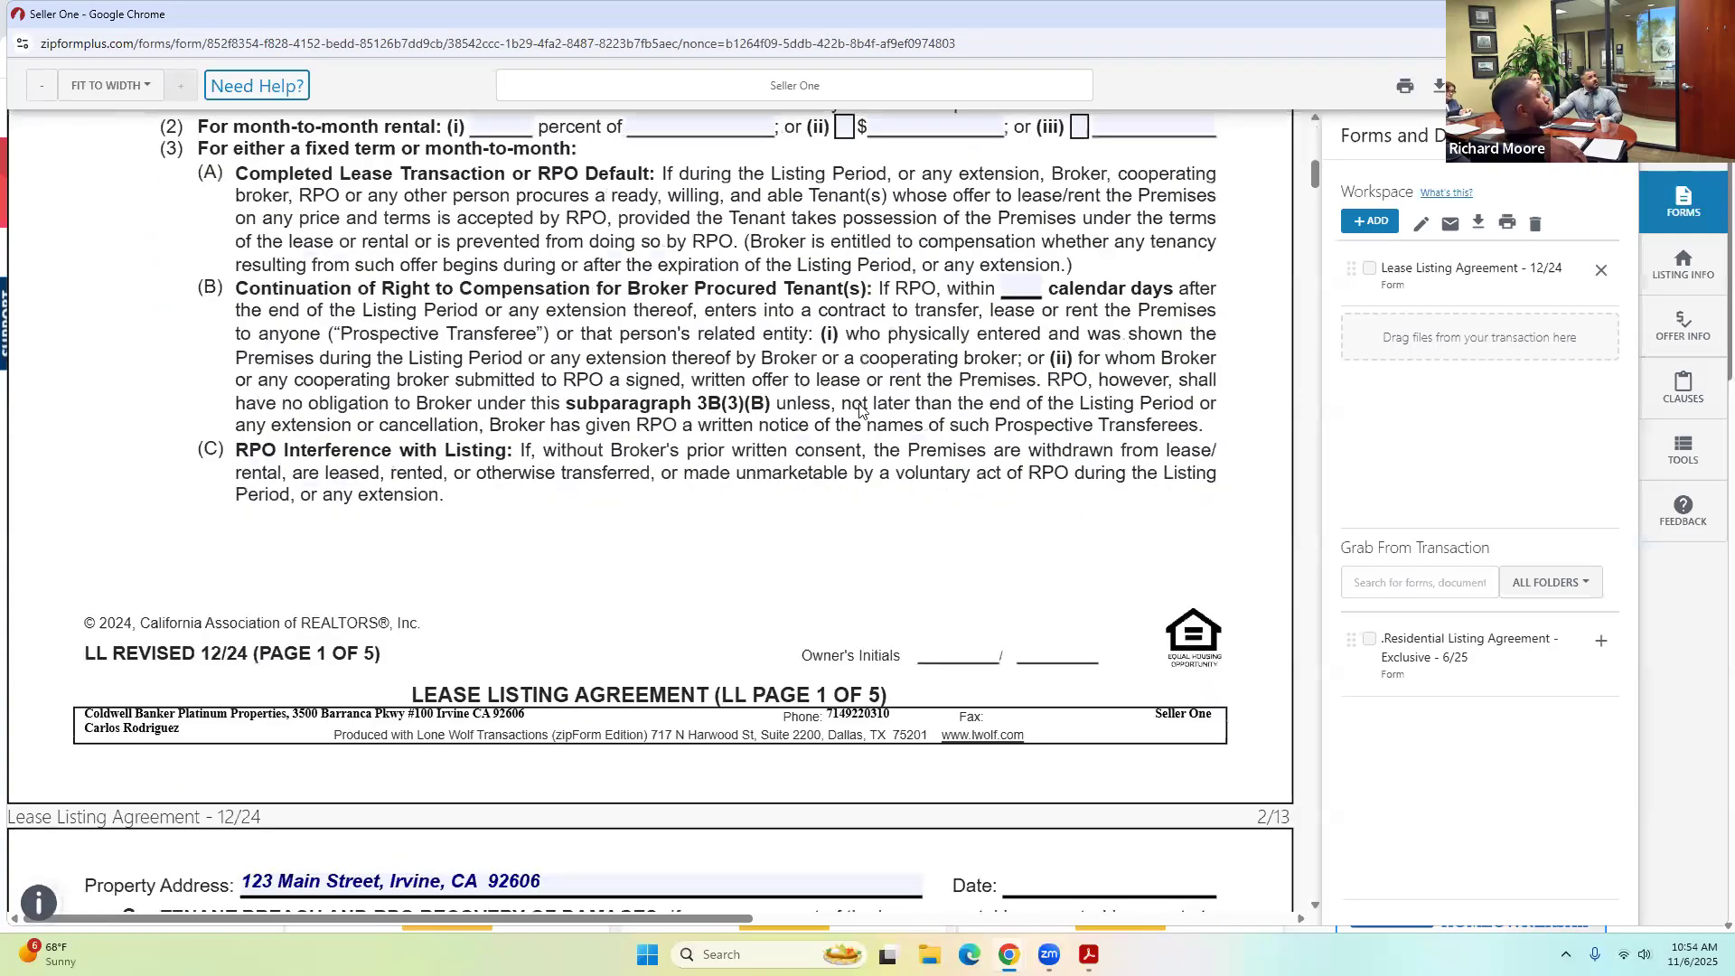
pyautogui.scroll(-3, 985, 380)
pyautogui.moveTo(1312, 181)
pyautogui.mouseDown()
pyautogui.moveTo(1277, 361)
pyautogui.moveTo(1314, 361)
pyautogui.moveTo(1312, 451)
pyautogui.moveTo(1315, 403)
pyautogui.mouseUp()
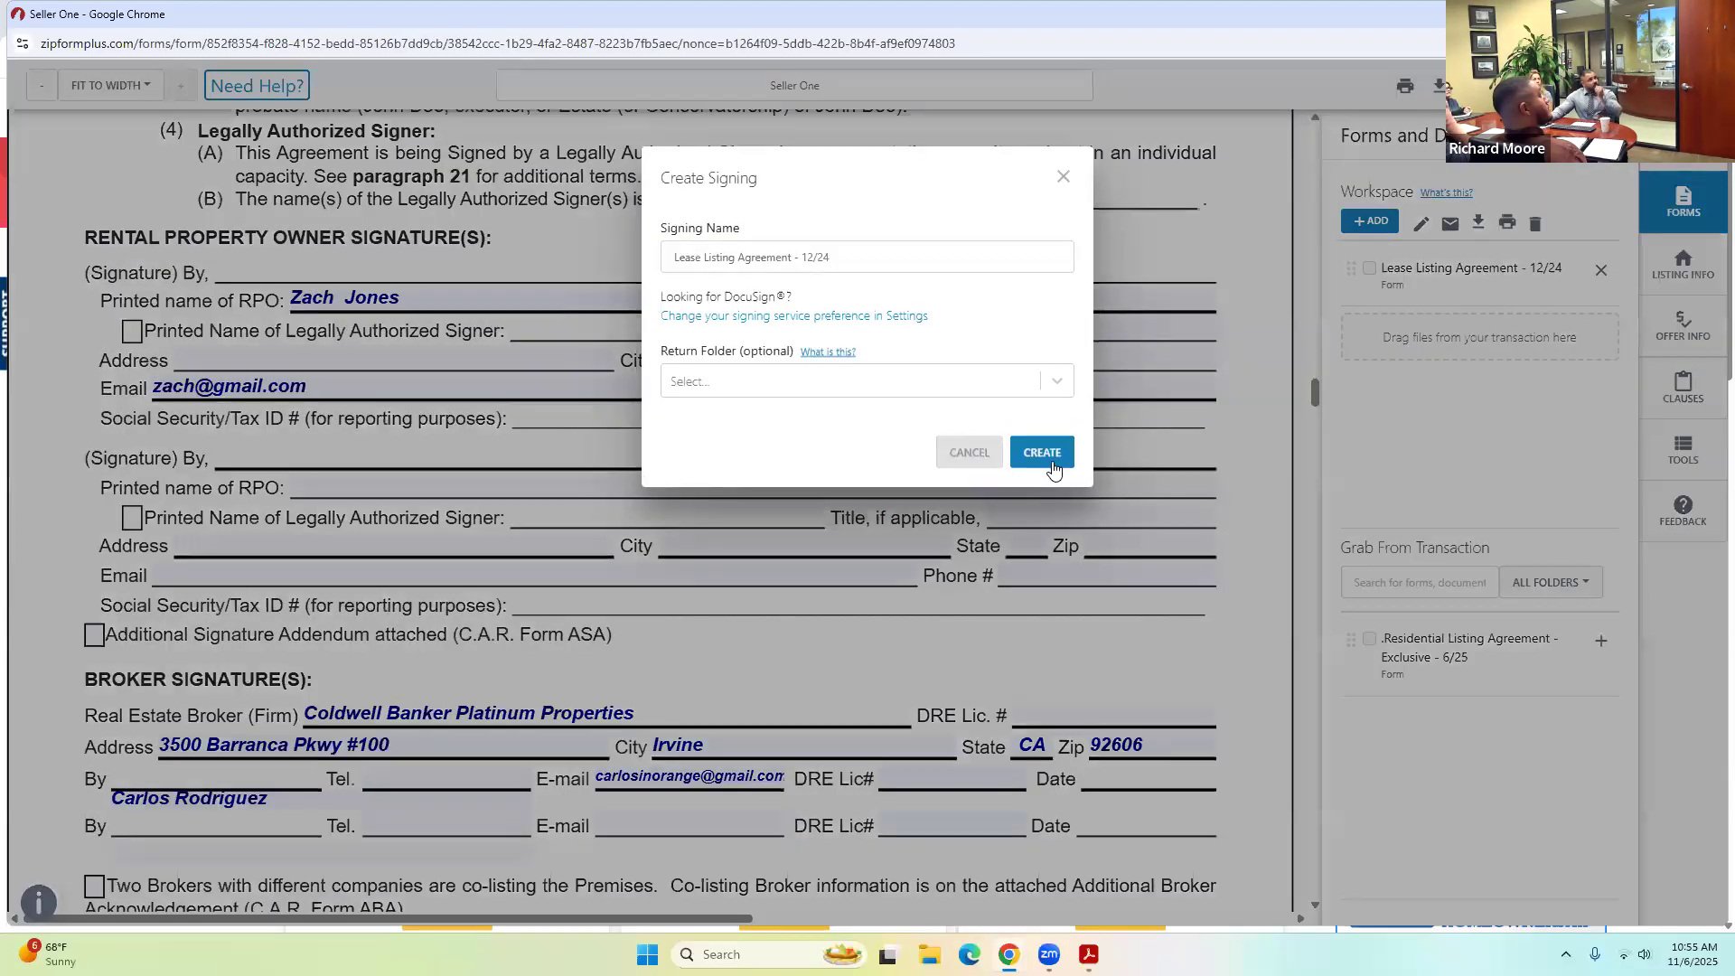
pyautogui.click(1052, 466)
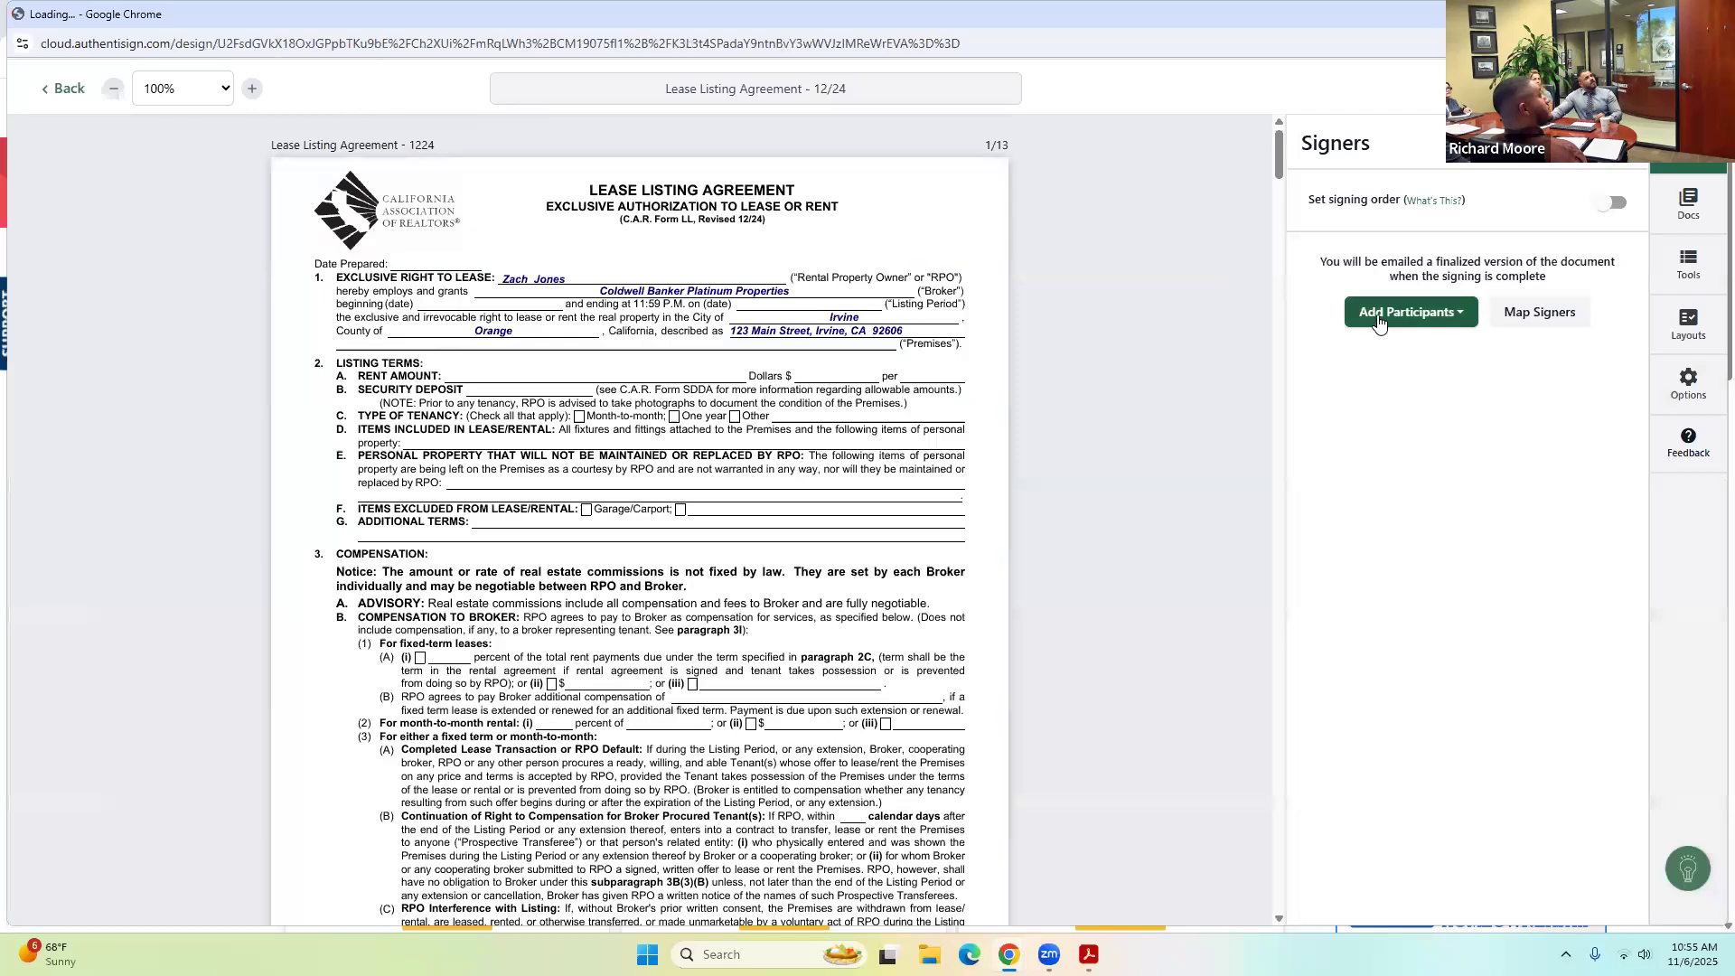
# Add Seller One and the listing agent from the transaction as remote signers.
pyautogui.click(1380, 320)
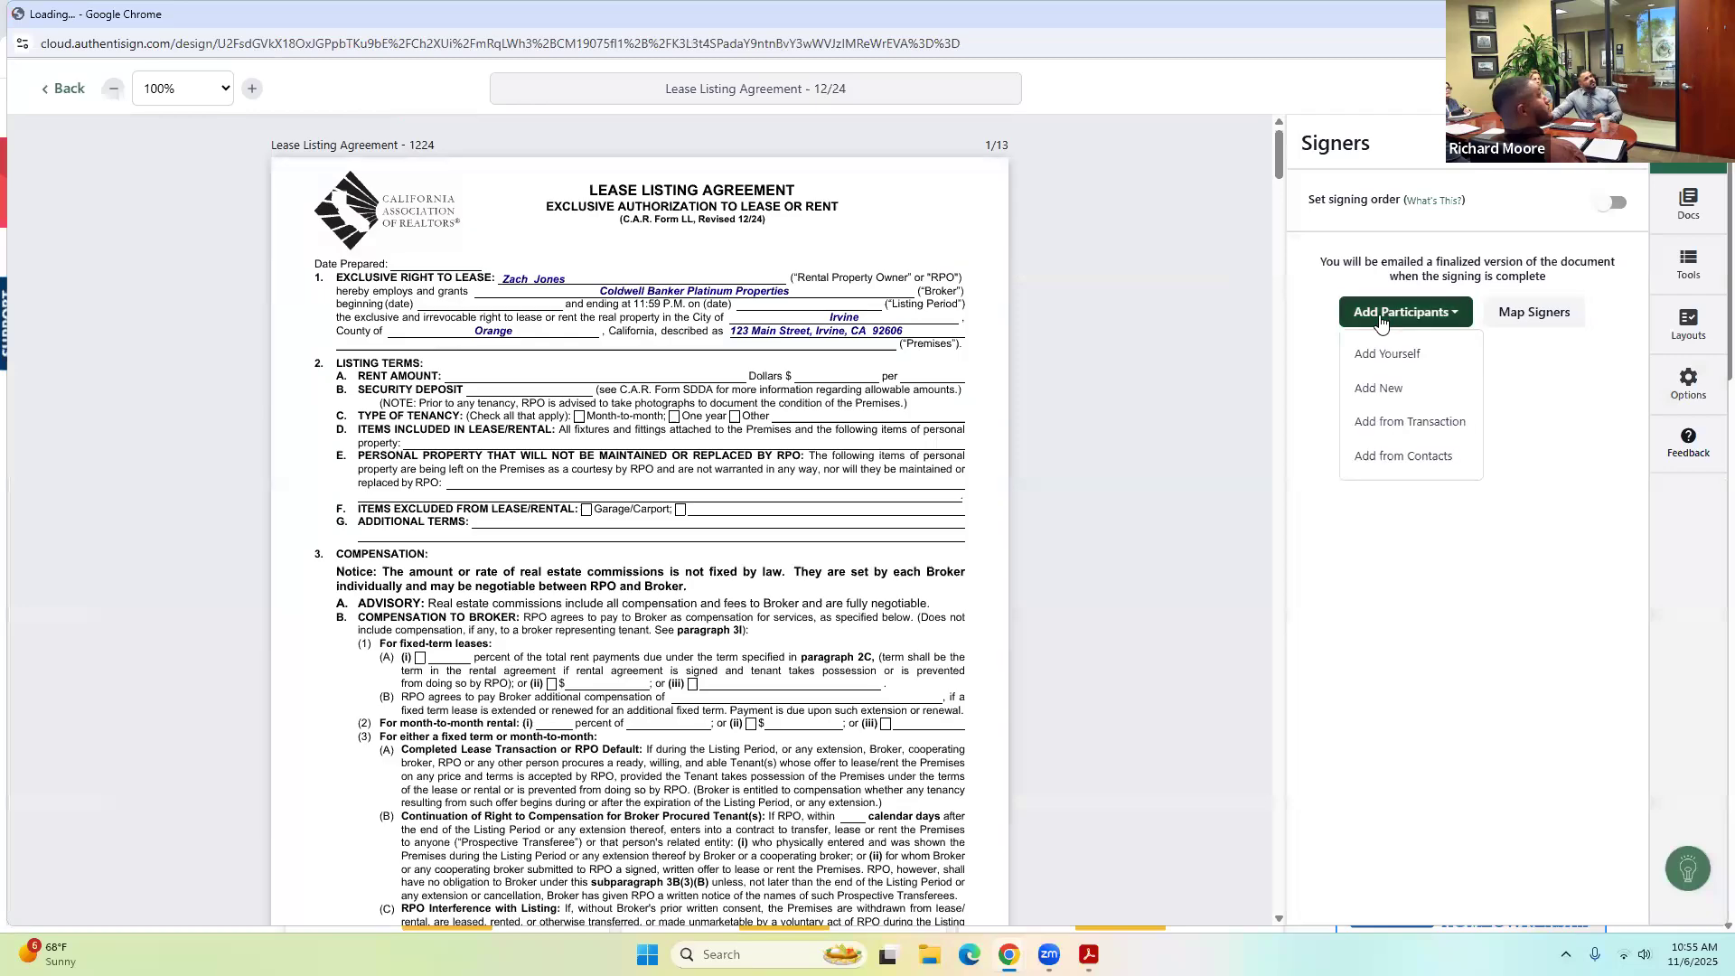
pyautogui.click(1392, 422)
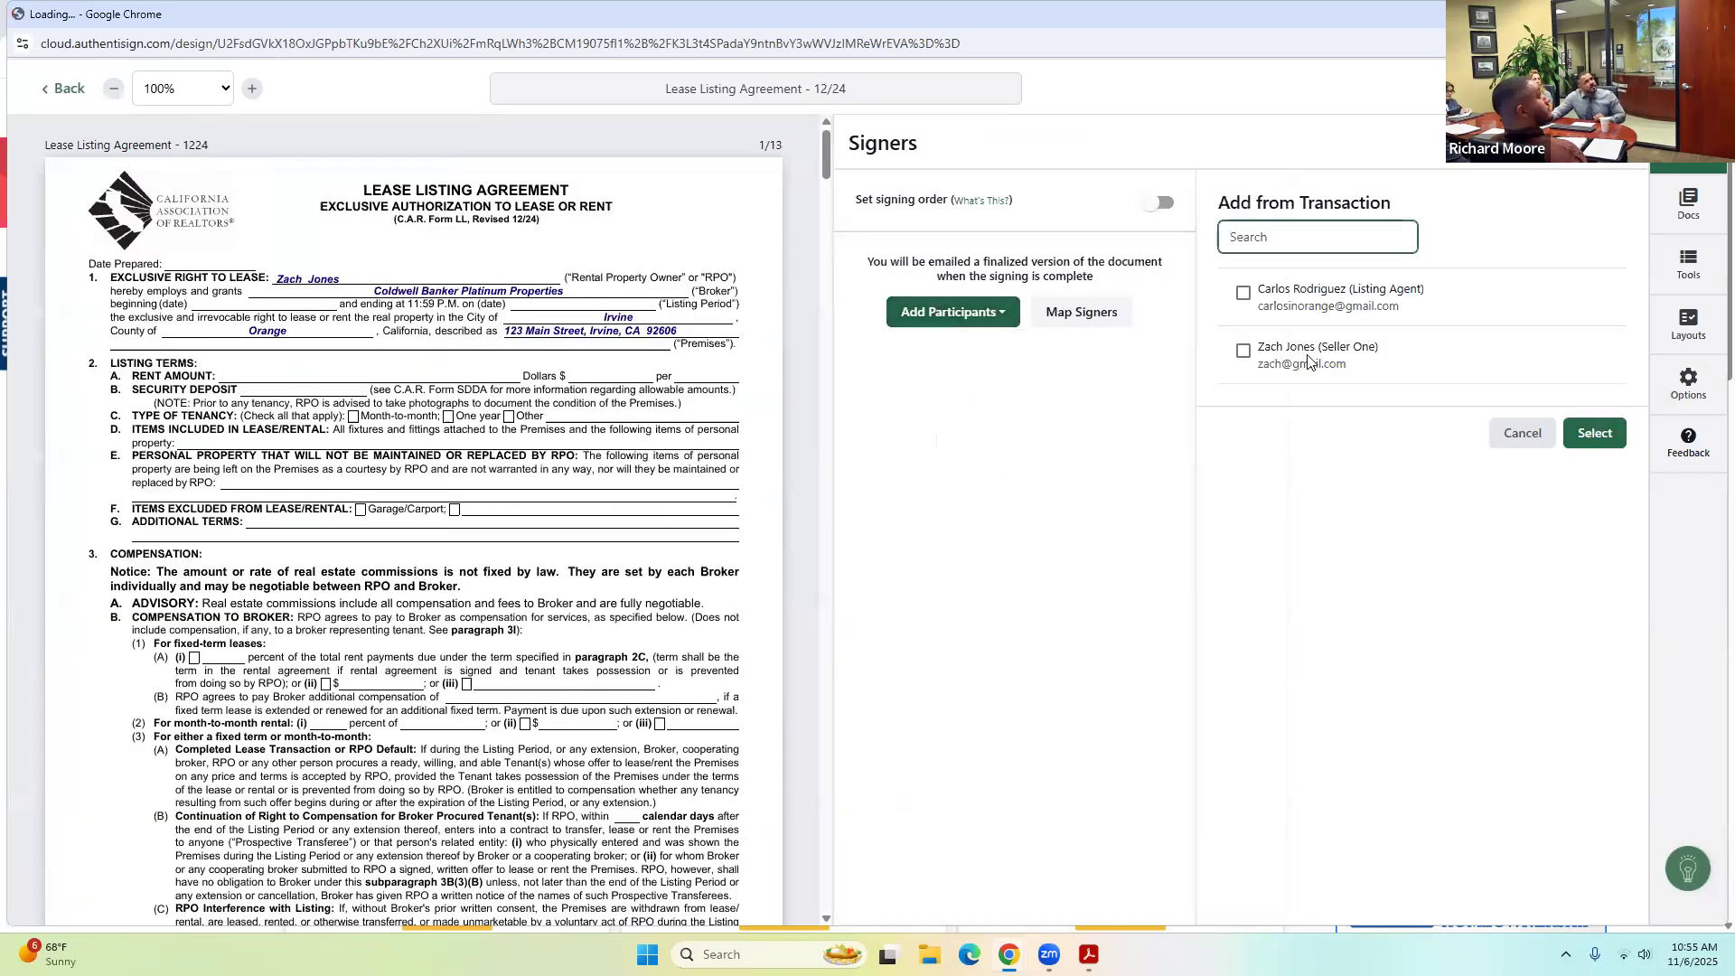
pyautogui.click(1244, 351)
pyautogui.click(1243, 293)
pyautogui.click(1594, 432)
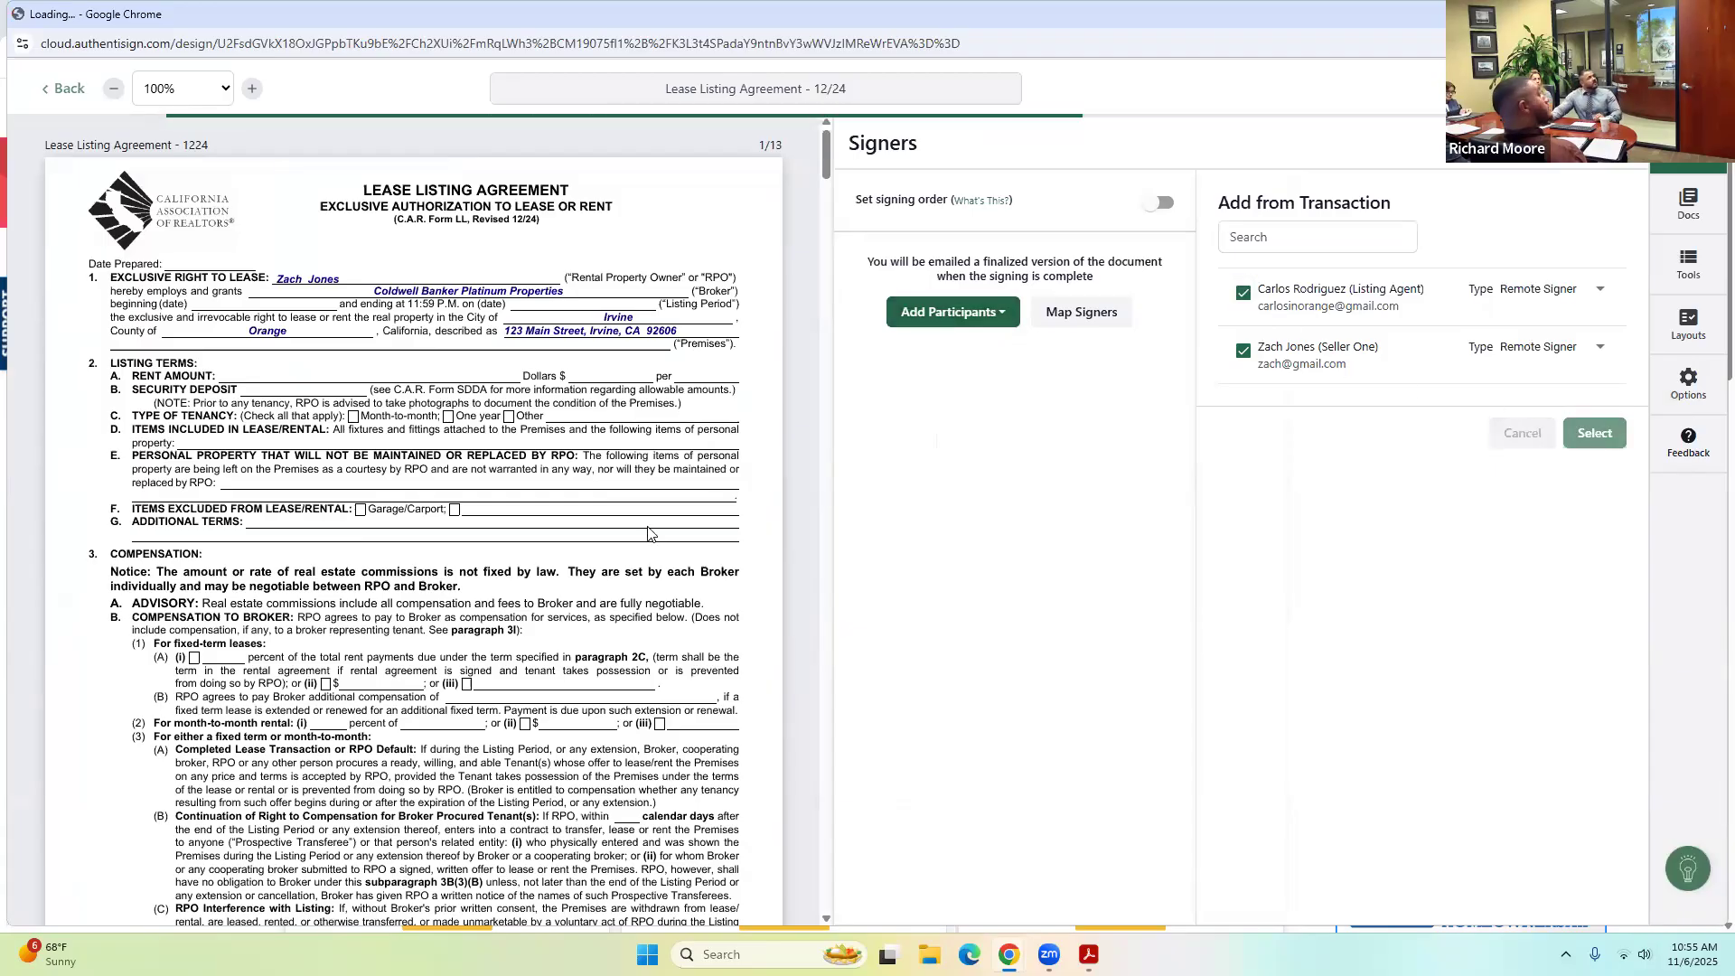
pyautogui.scroll(-5, 572, 559)
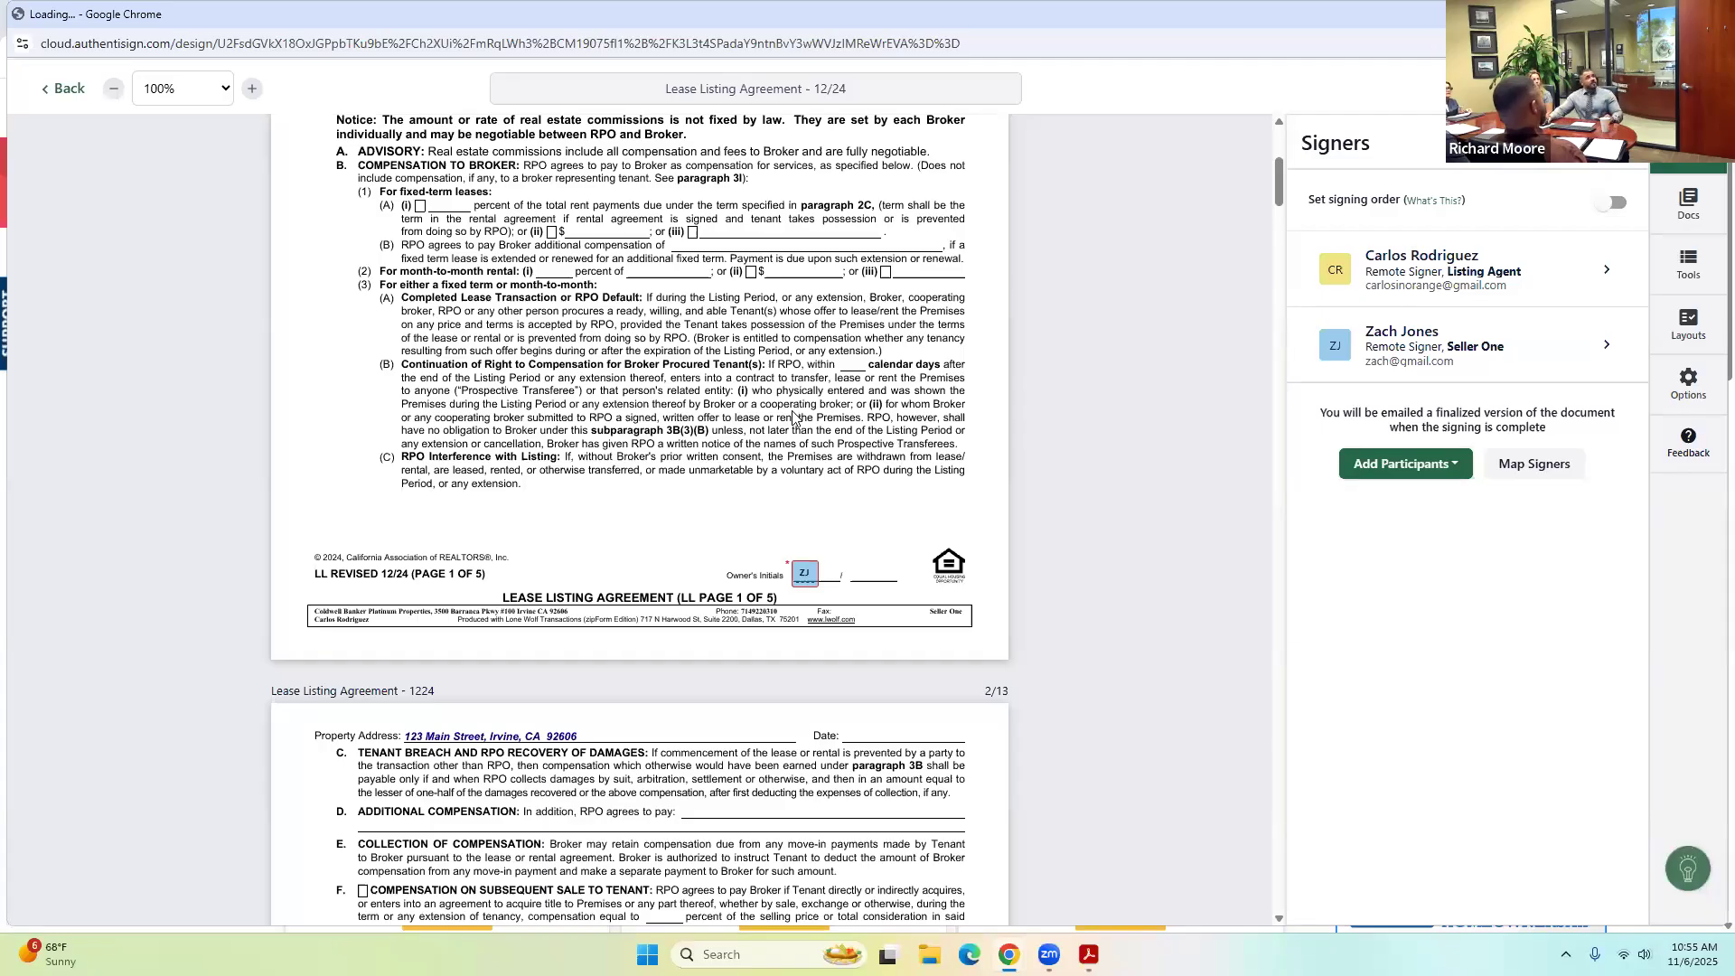
# Leave the signing setup without saving.
pyautogui.click(68, 94)
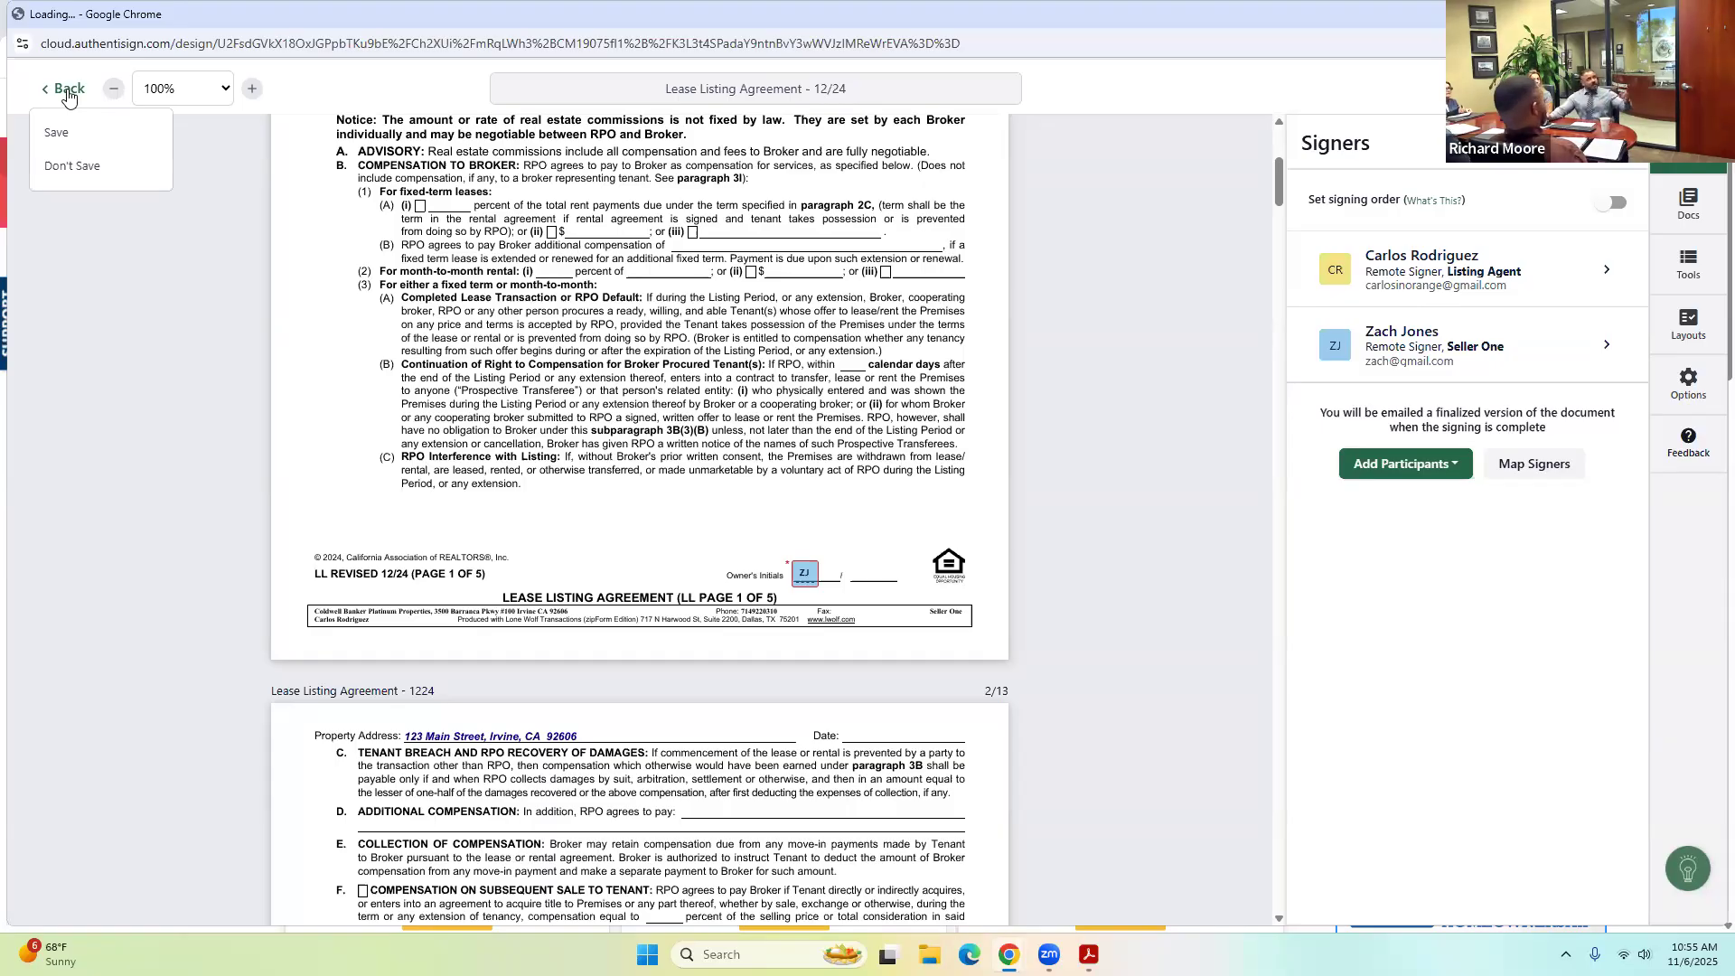
pyautogui.click(67, 94)
pyautogui.click(63, 96)
pyautogui.click(70, 173)
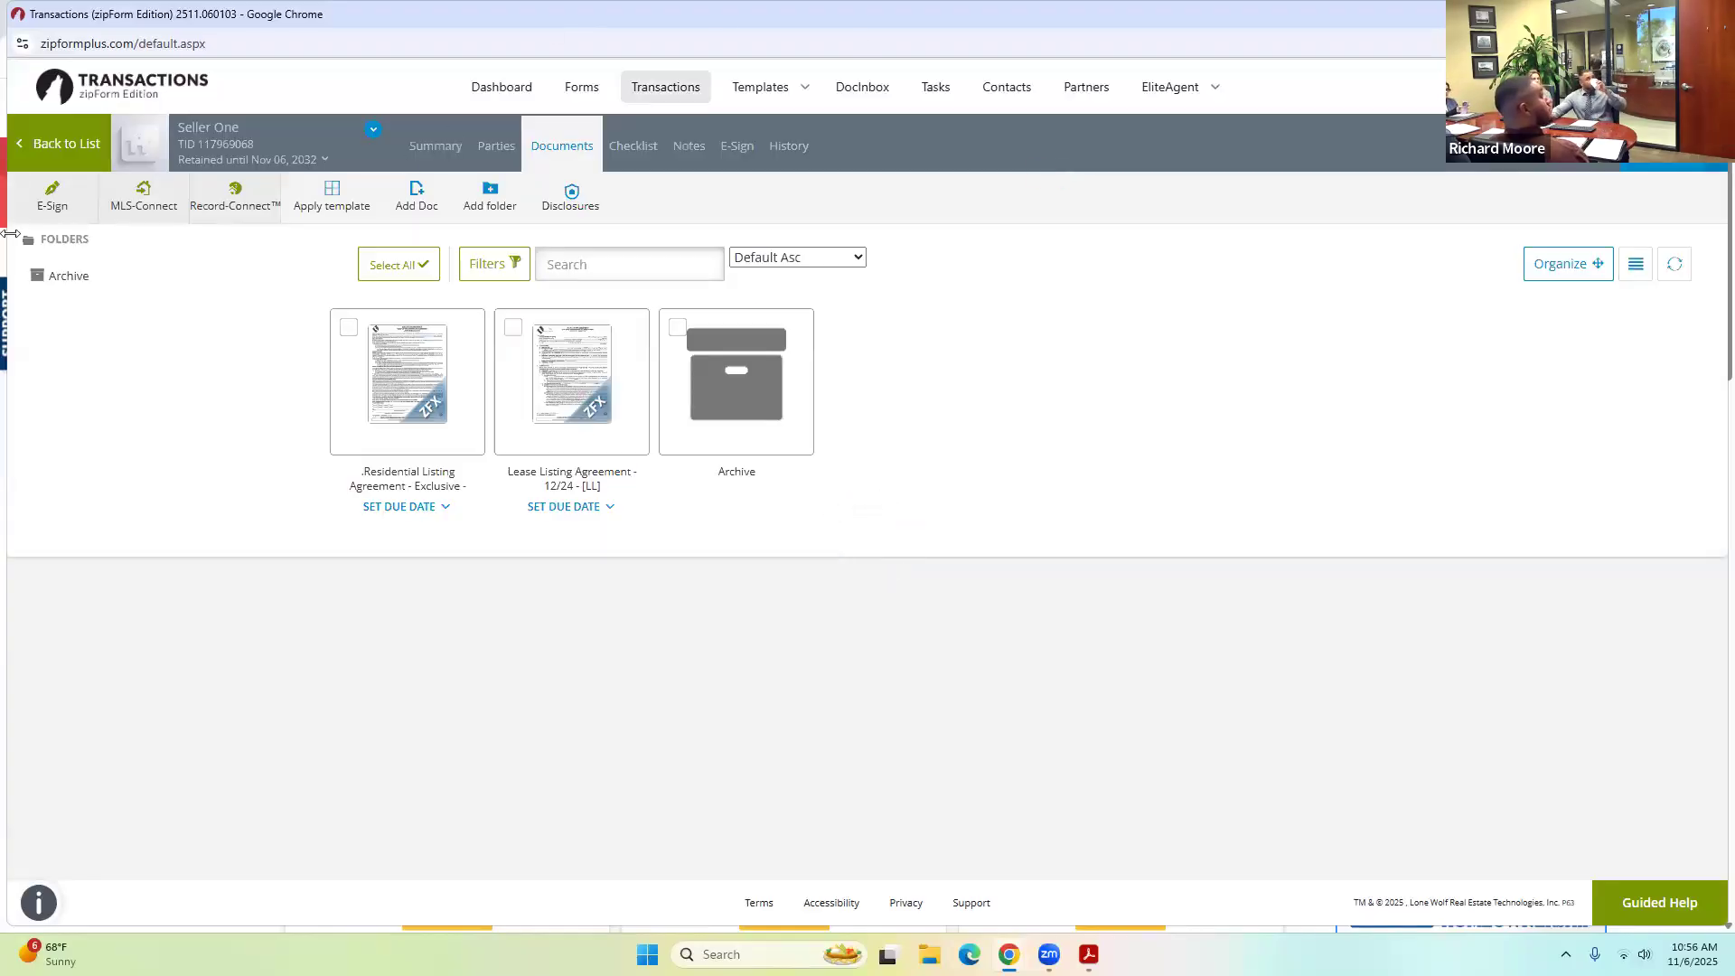
# Go back to the transactions list and start a blank standalone form outside any transaction.
pyautogui.click(67, 150)
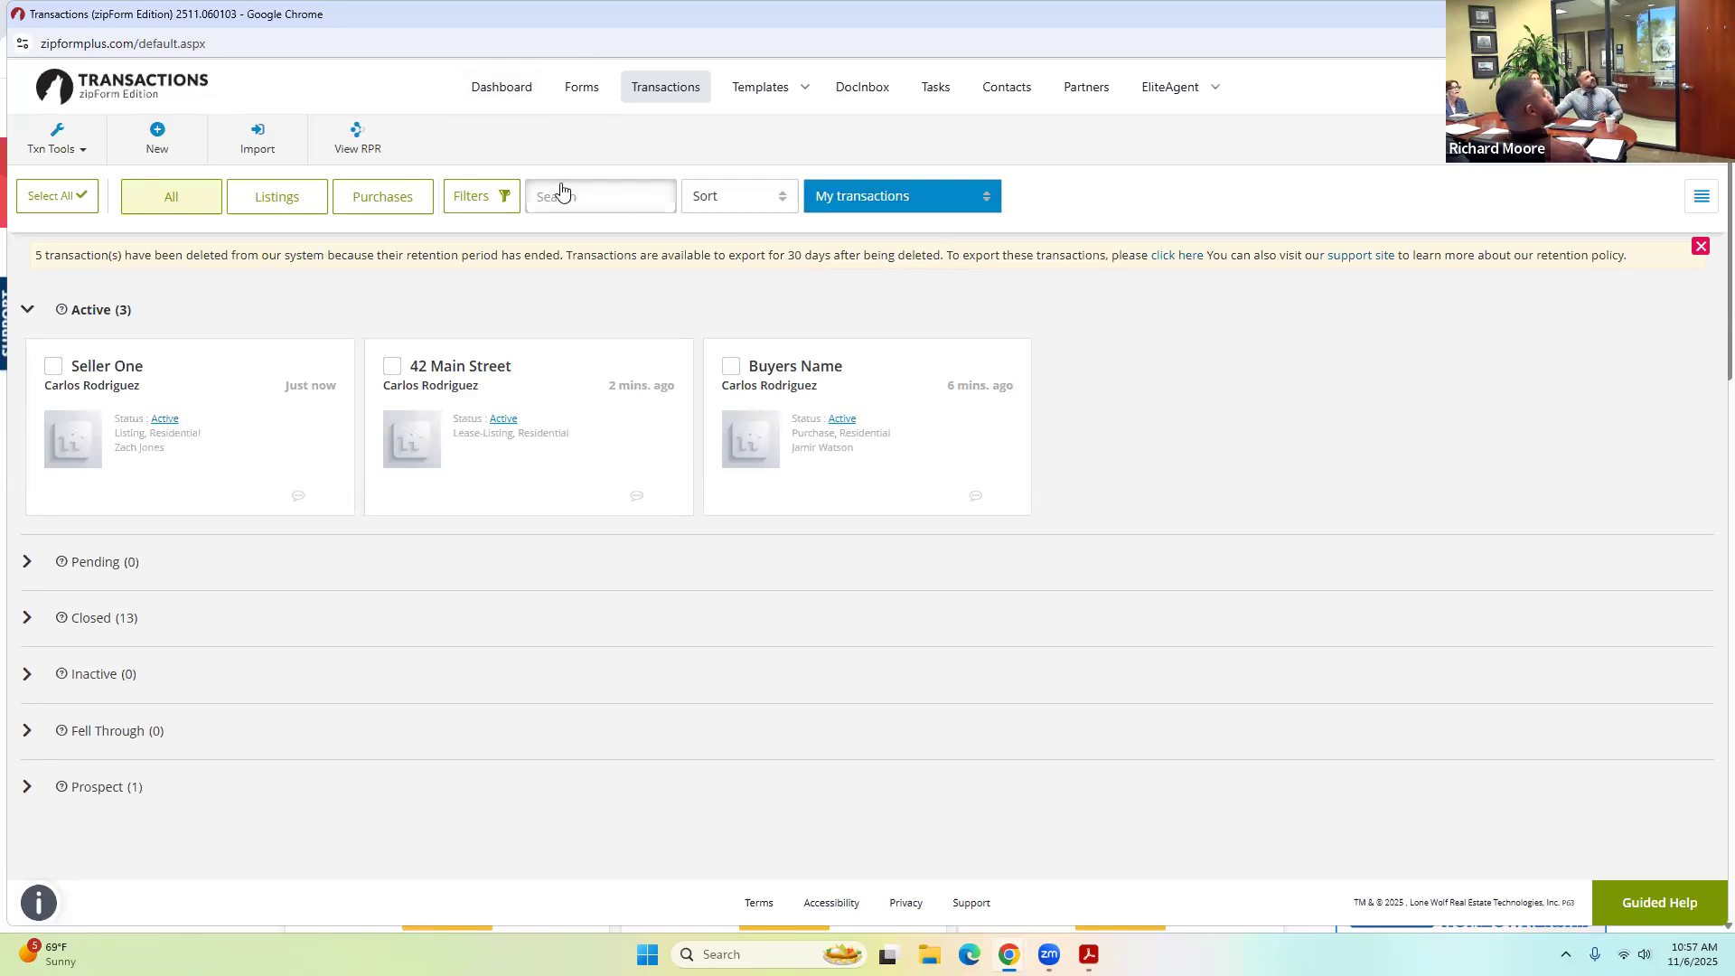
pyautogui.click(580, 90)
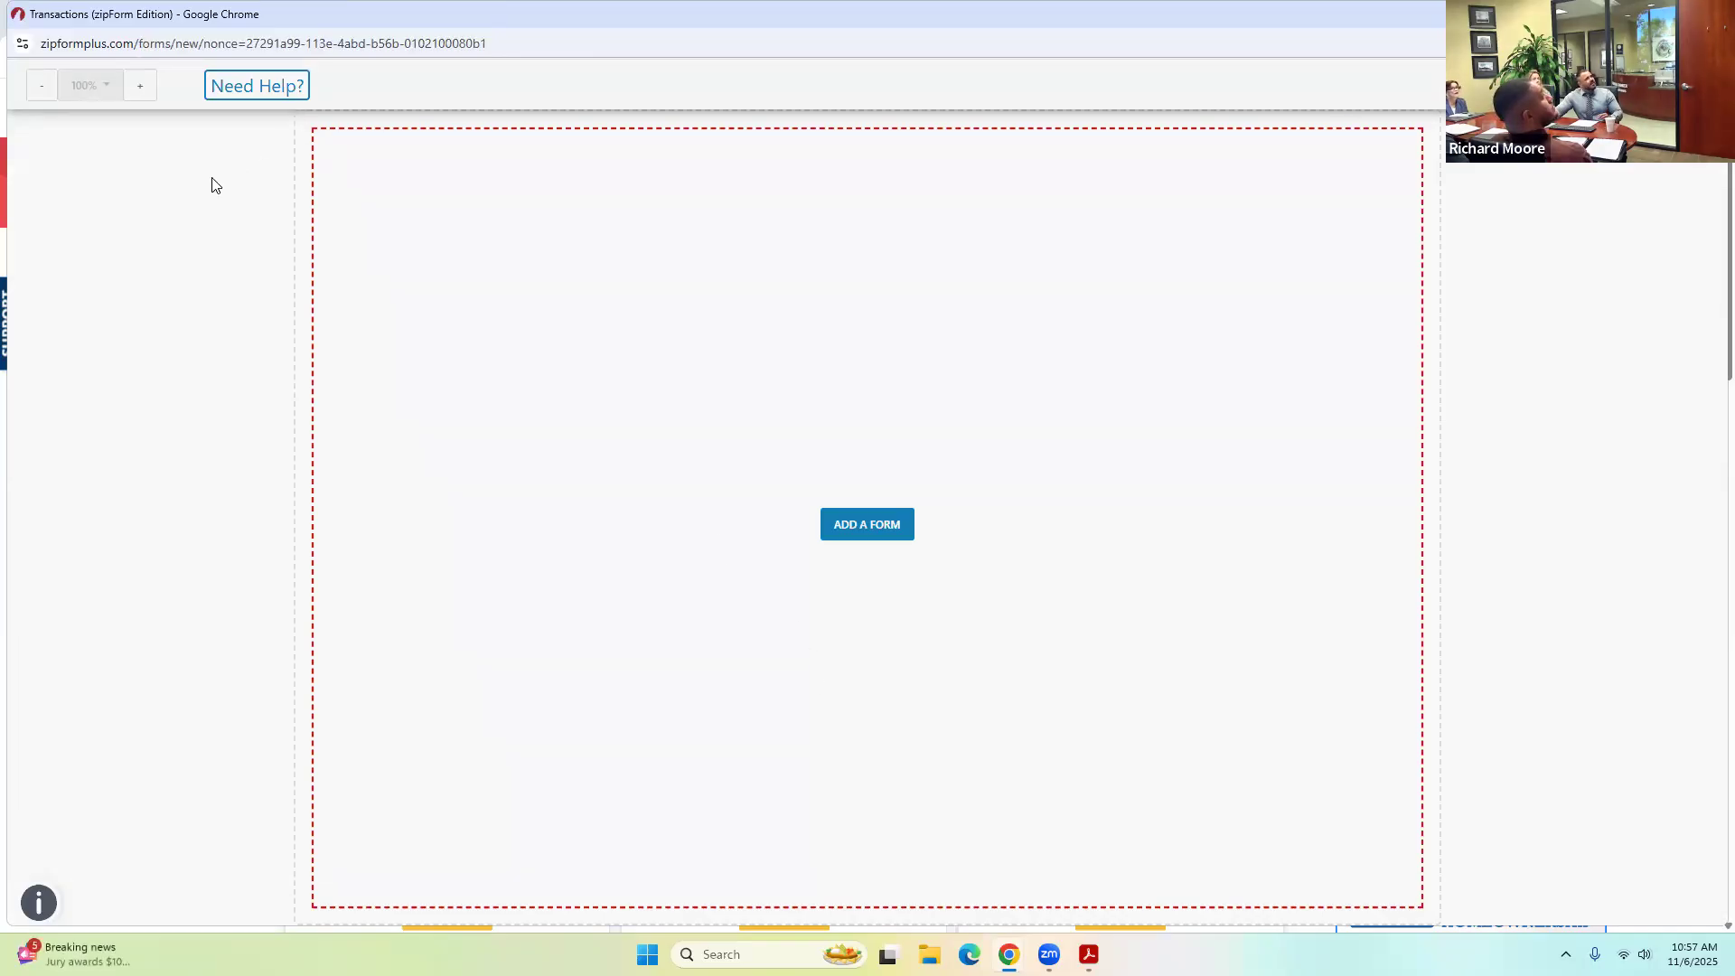
# Search the form library for 'brbc', add the Buyer Representation and Broker Compensation Agreement - 6/25, and scroll through it.
pyautogui.rightClick(1516, 226)
pyautogui.click(885, 529)
pyautogui.click(862, 529)
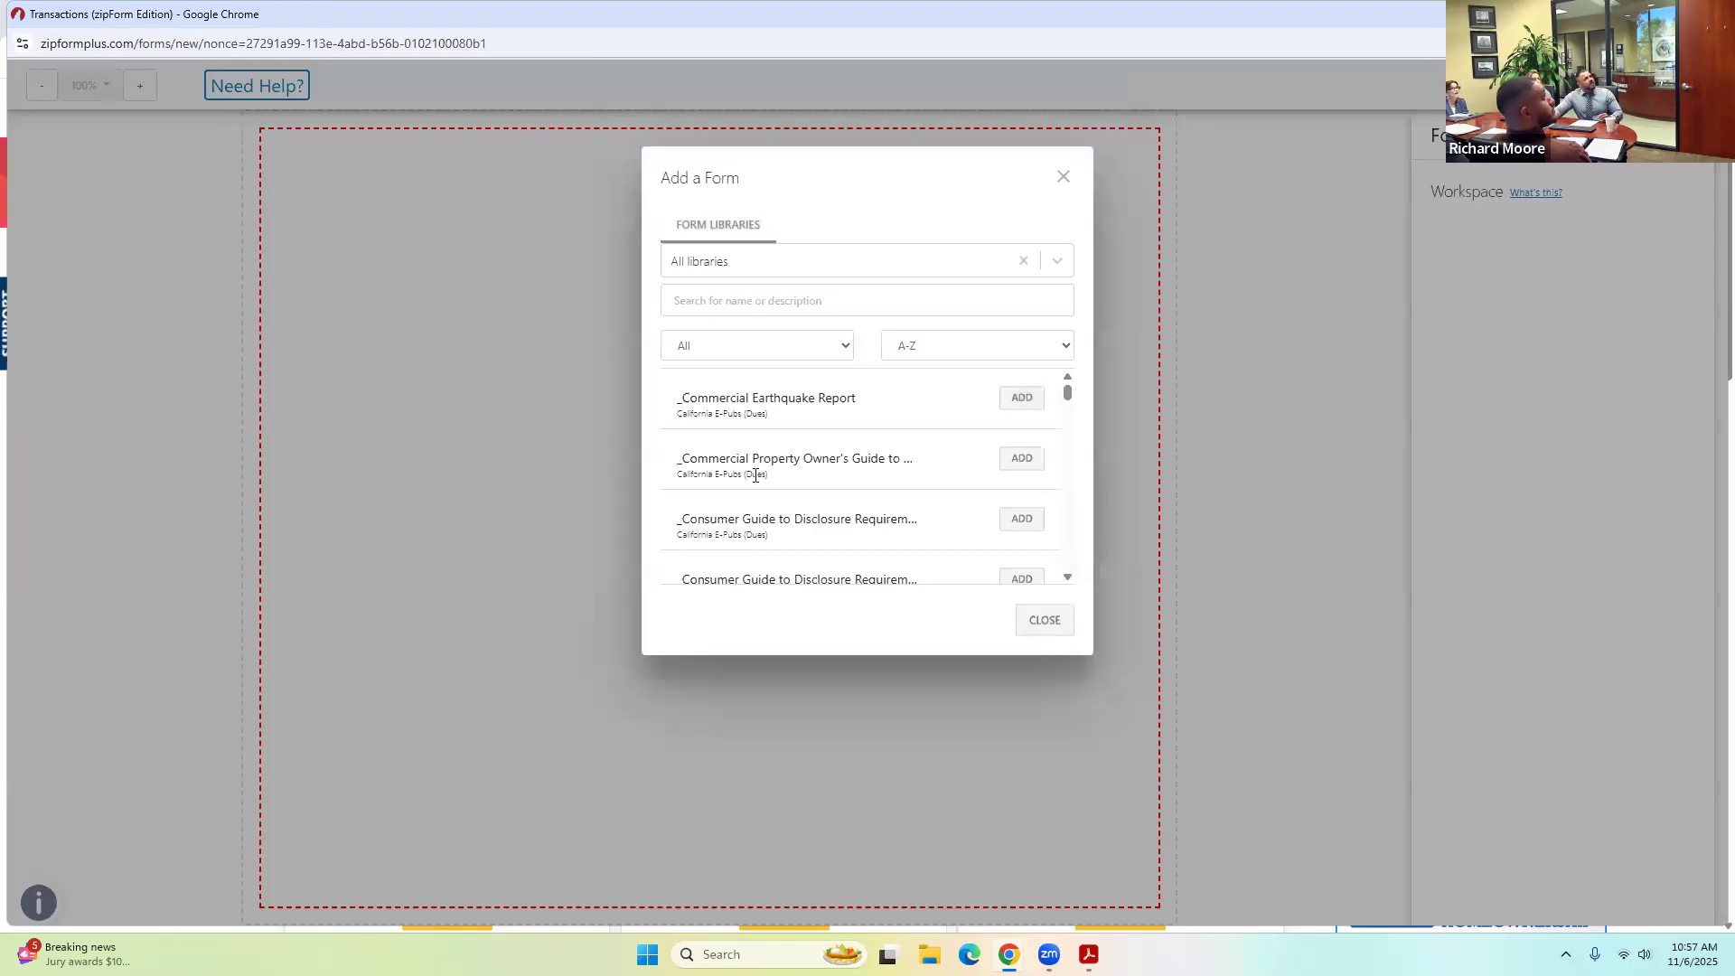
pyautogui.click(768, 303)
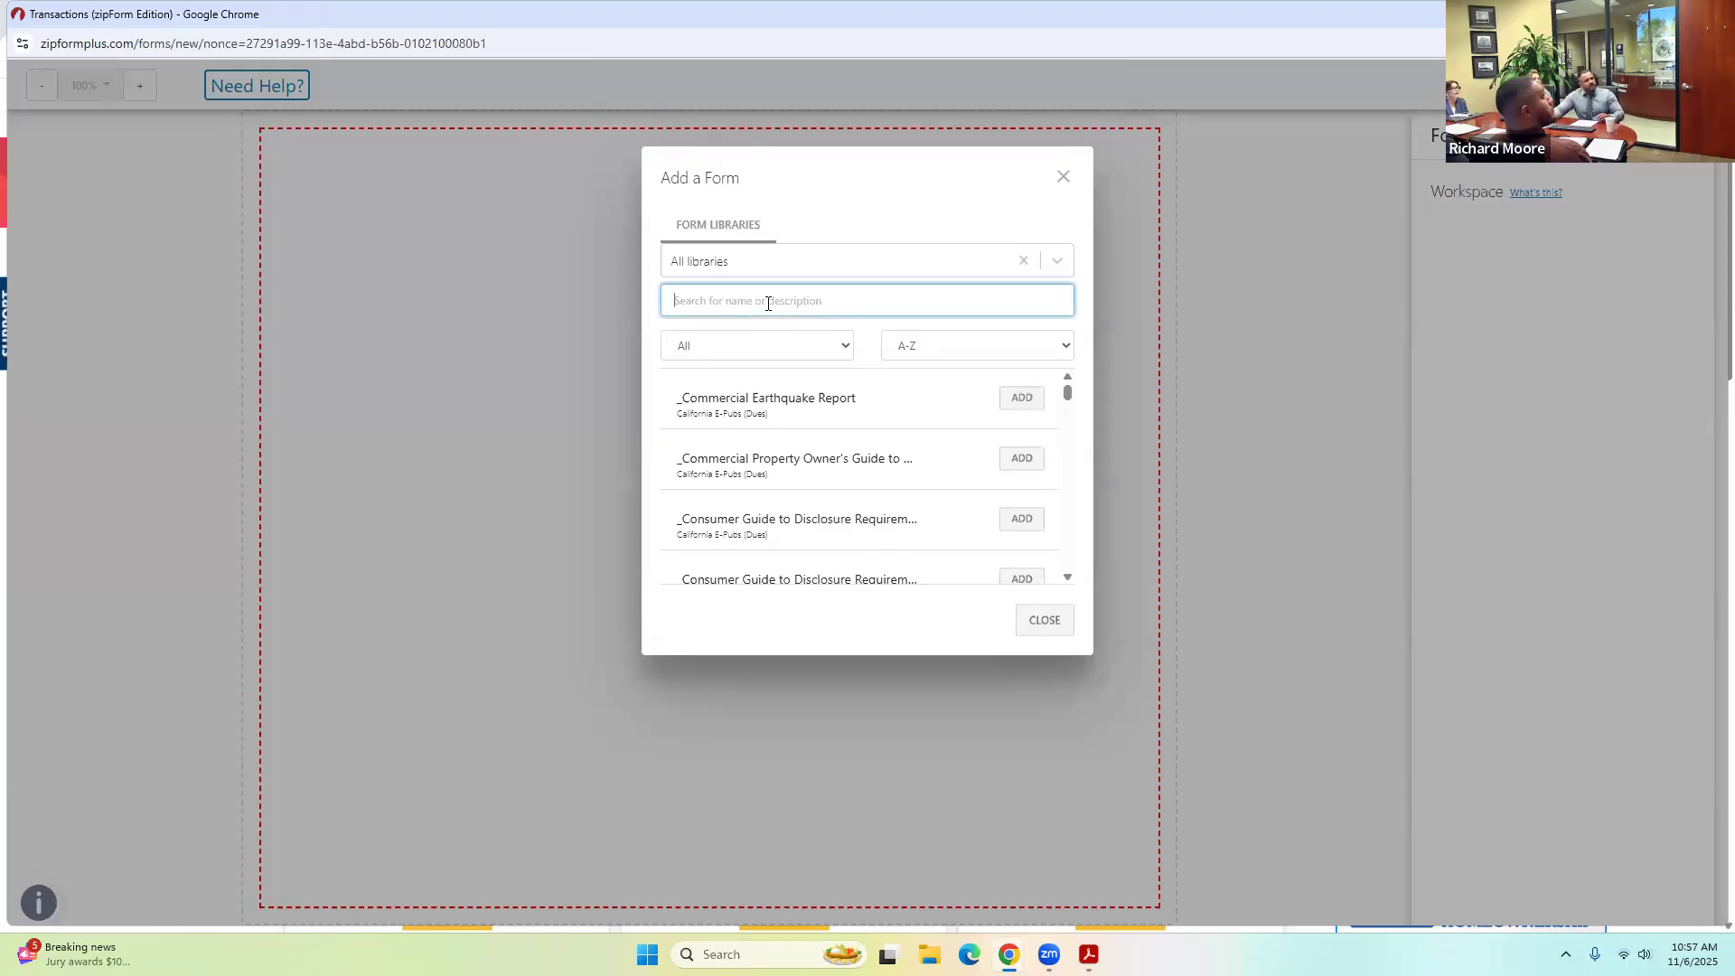
pyautogui.write('brbc')
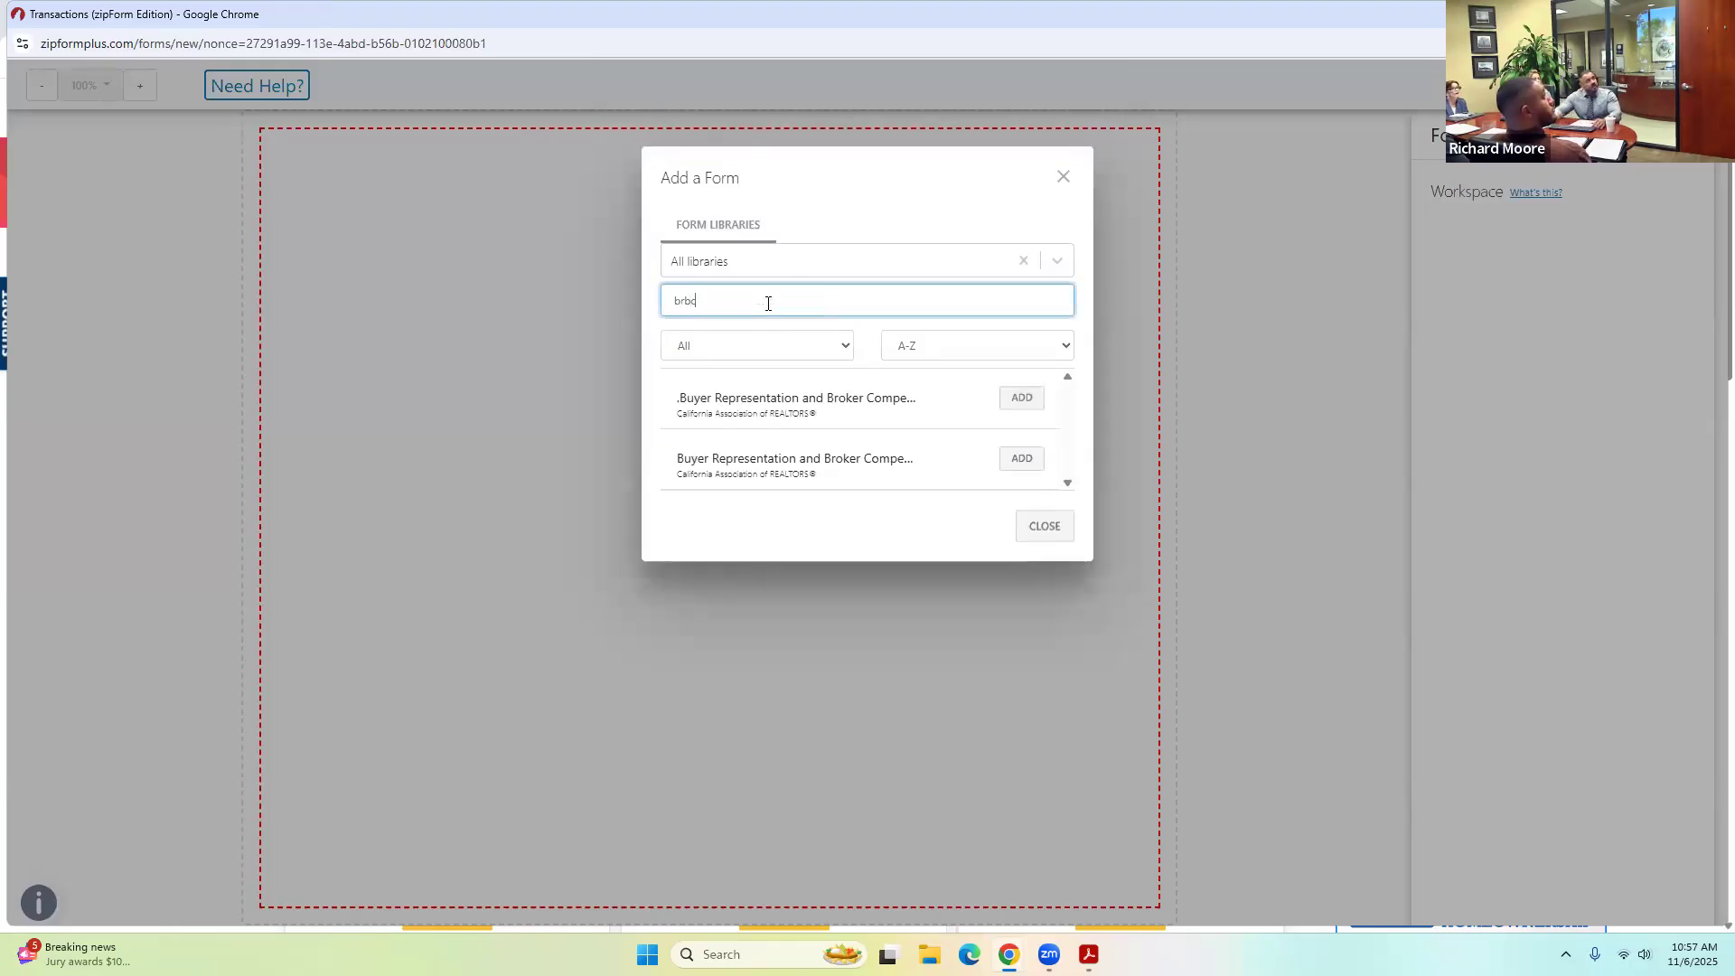
pyautogui.click(1033, 397)
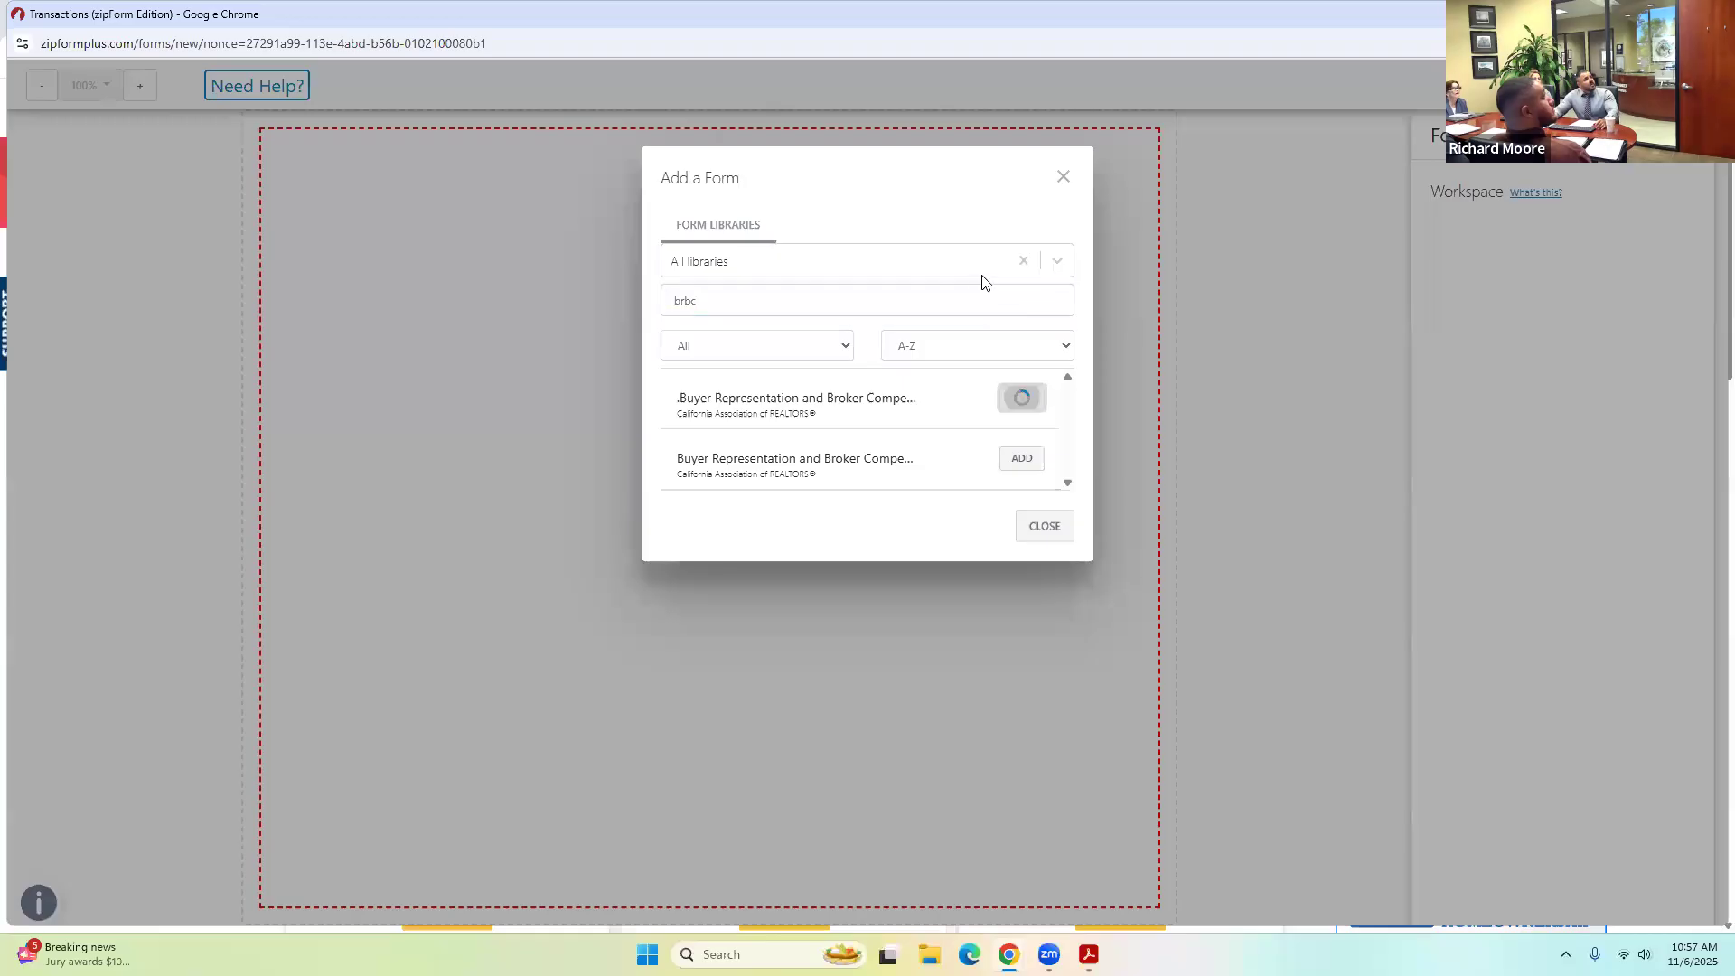
pyautogui.click(1041, 529)
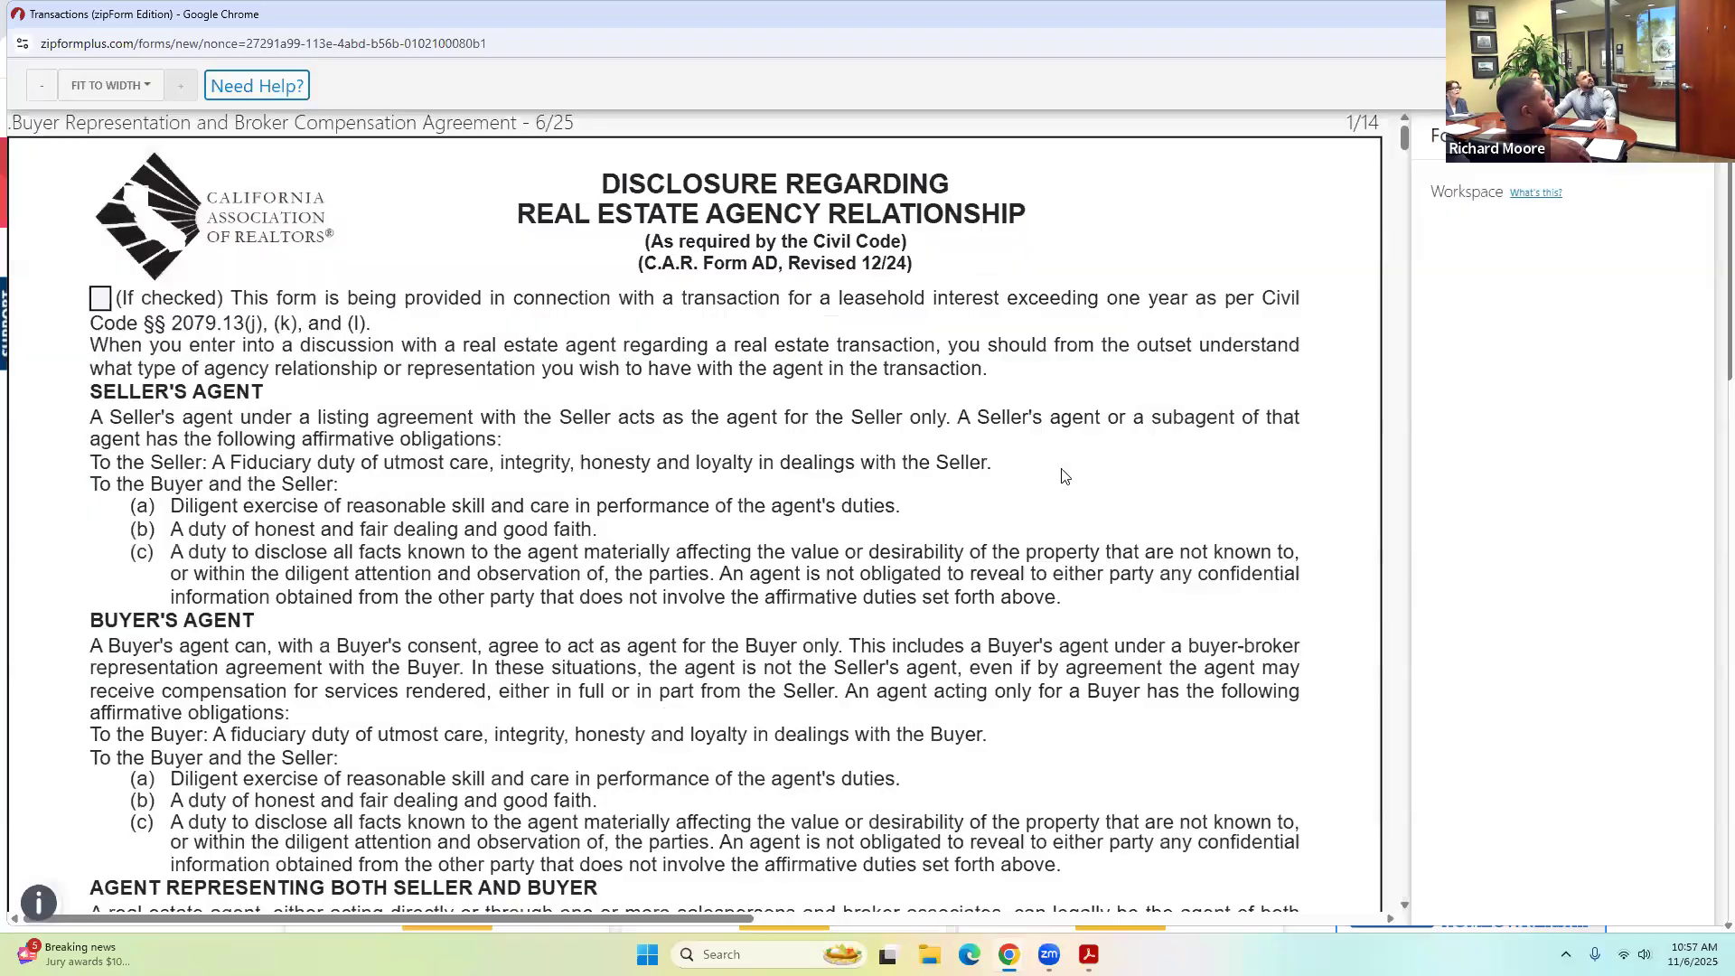
pyautogui.scroll(-10, 1035, 470)
pyautogui.scroll(-5, 1033, 476)
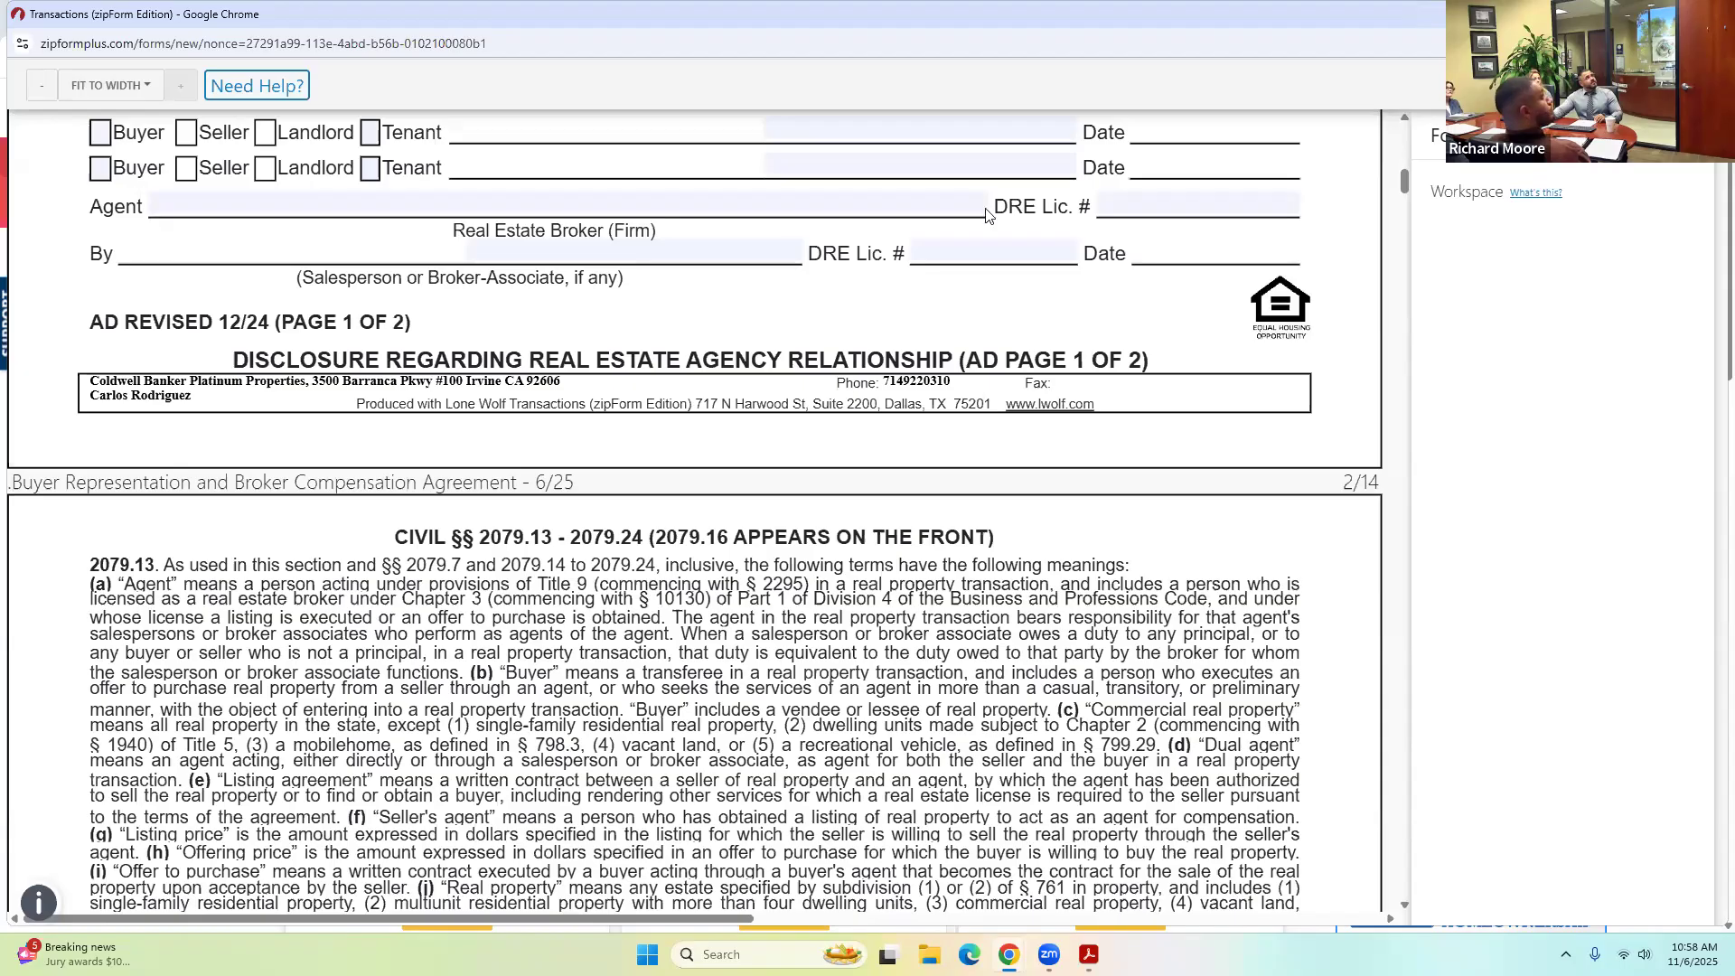
# Close the forms window and the Acrobat Reader PDF window, leaving the REALTOR® Secure Transaction page visible.
pyautogui.hotkey('ctrl', 'w')
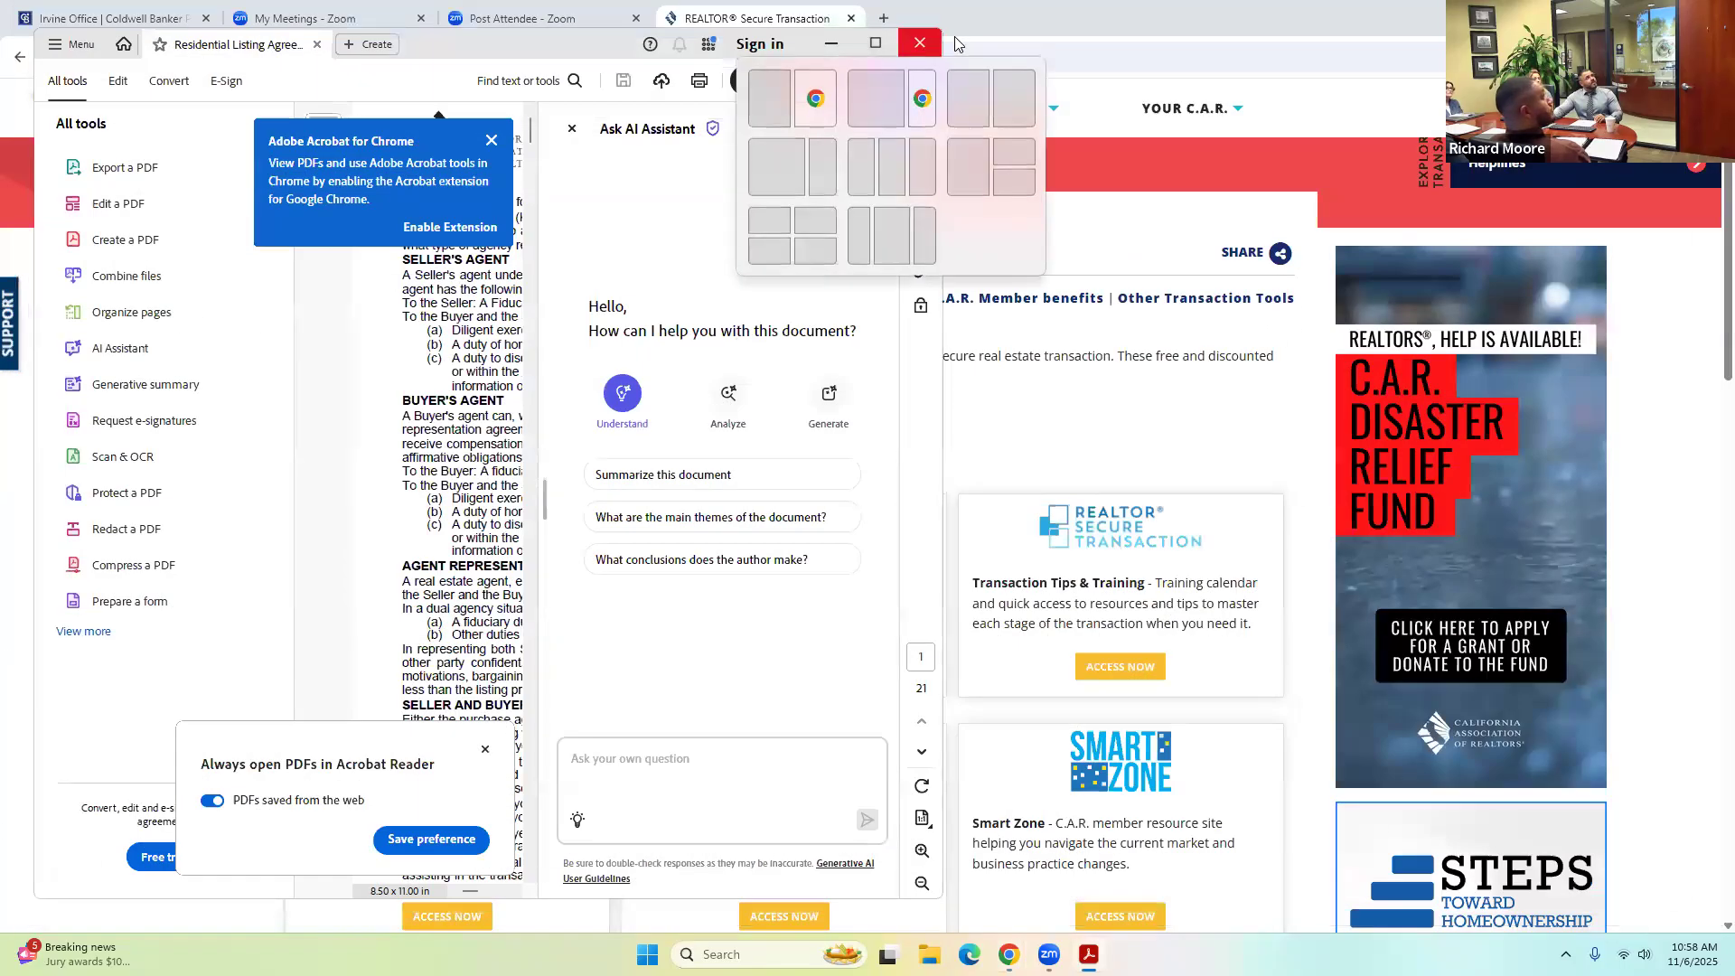
pyautogui.click(920, 42)
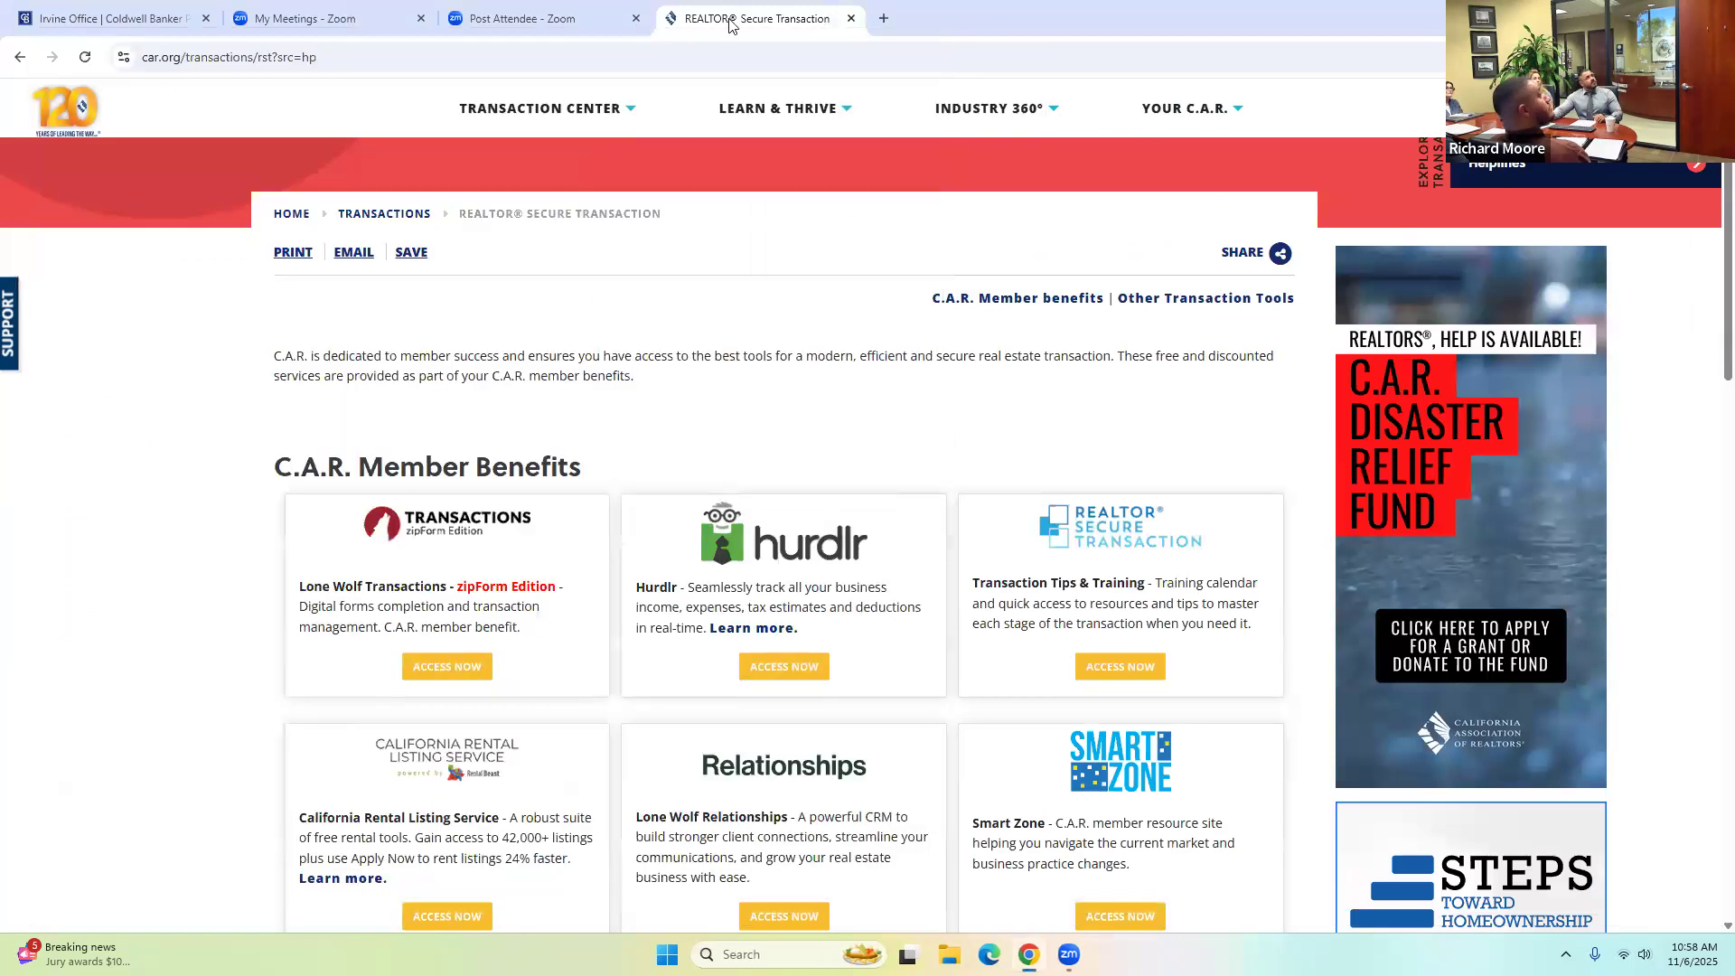